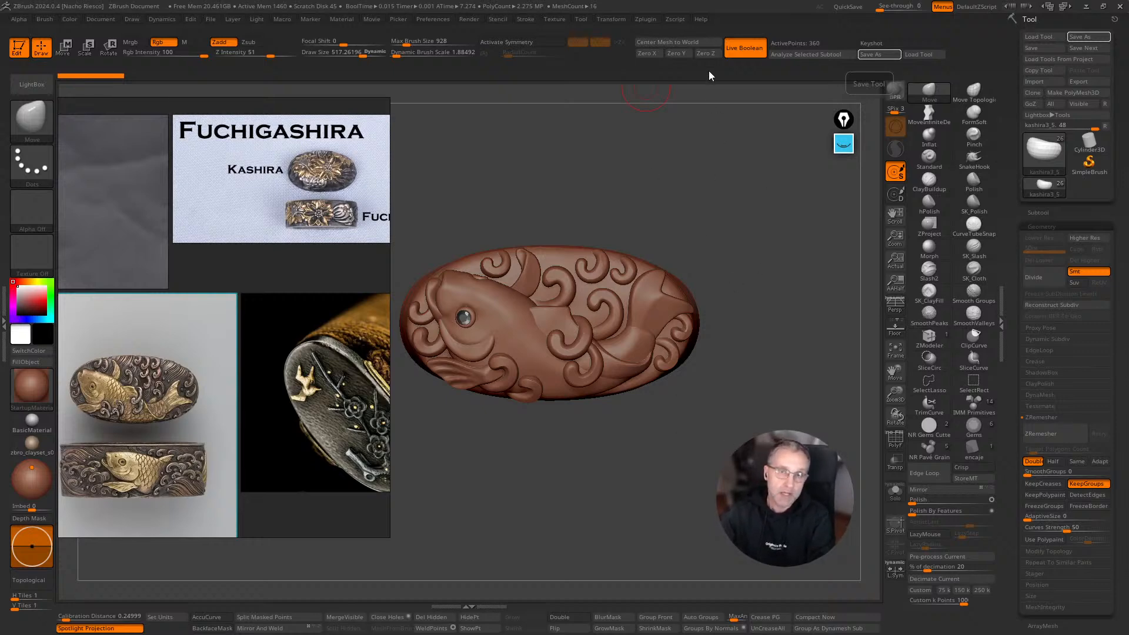
Examine the koi ring's carved face from above and its relief and band from the side.
{"action": "left_click", "coordinate": [763, 257]}
{"action": "mouse_move", "coordinate": [761, 259]}
{"action": "left_mouse_down"}
{"action": "mouse_move", "coordinate": [759, 272]}
{"action": "mouse_move", "coordinate": [706, 249]}
{"action": "mouse_move", "coordinate": [718, 270]}
{"action": "mouse_move", "coordinate": [755, 283]}
{"action": "left_mouse_up"}
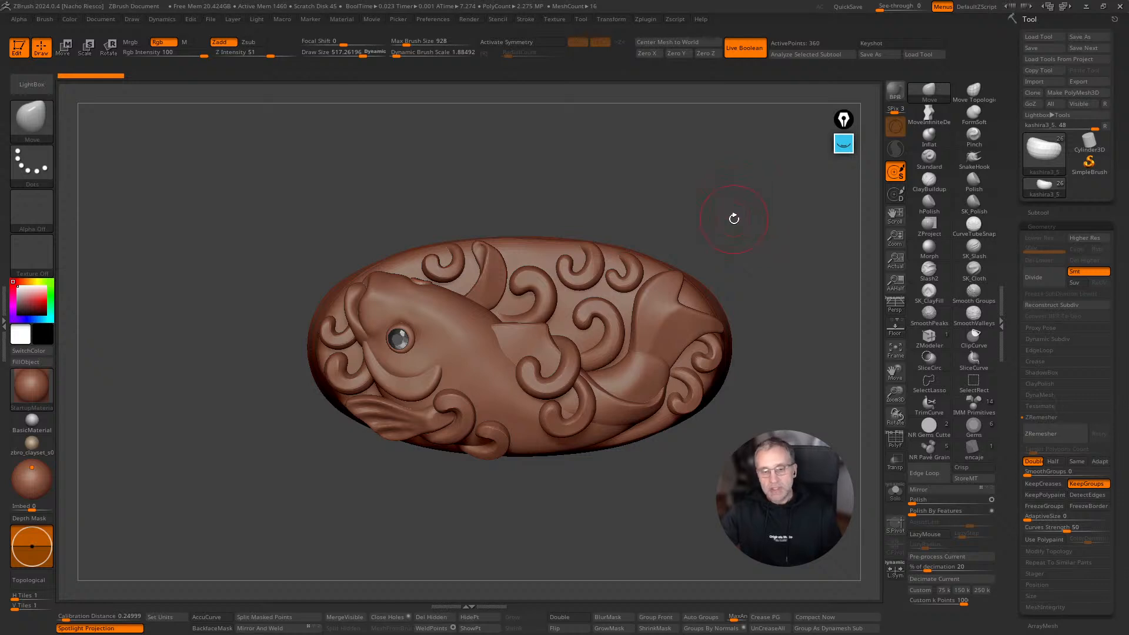
{"action": "left_click_drag", "start_coordinate": [729, 212], "coordinate": [724, 243]}
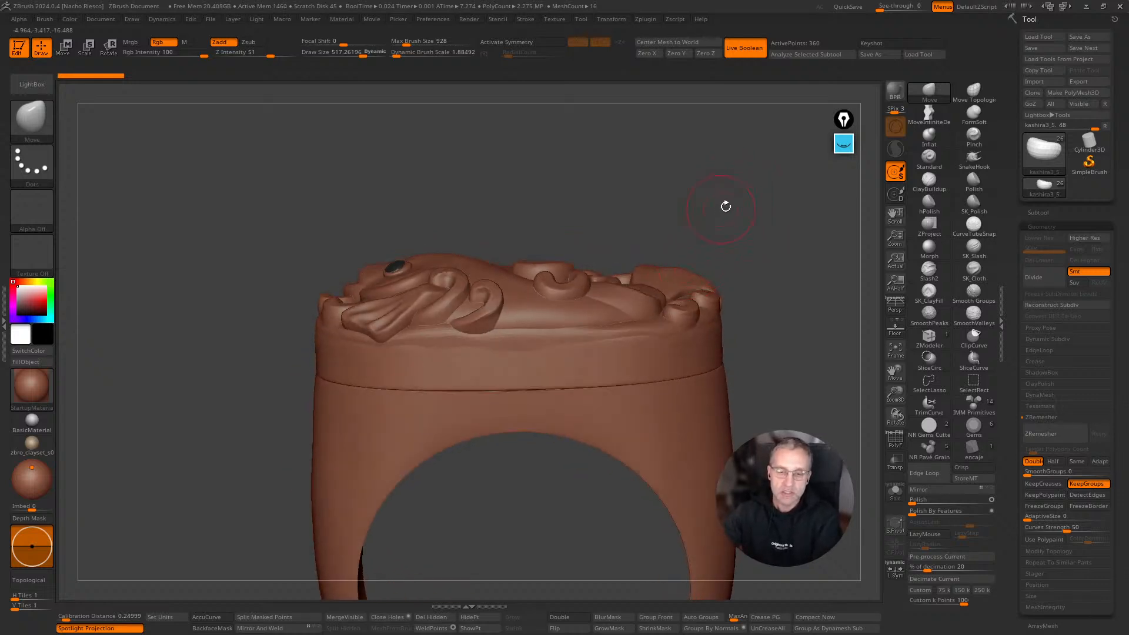
{"action": "left_click_drag", "start_coordinate": [725, 197], "coordinate": [738, 222]}
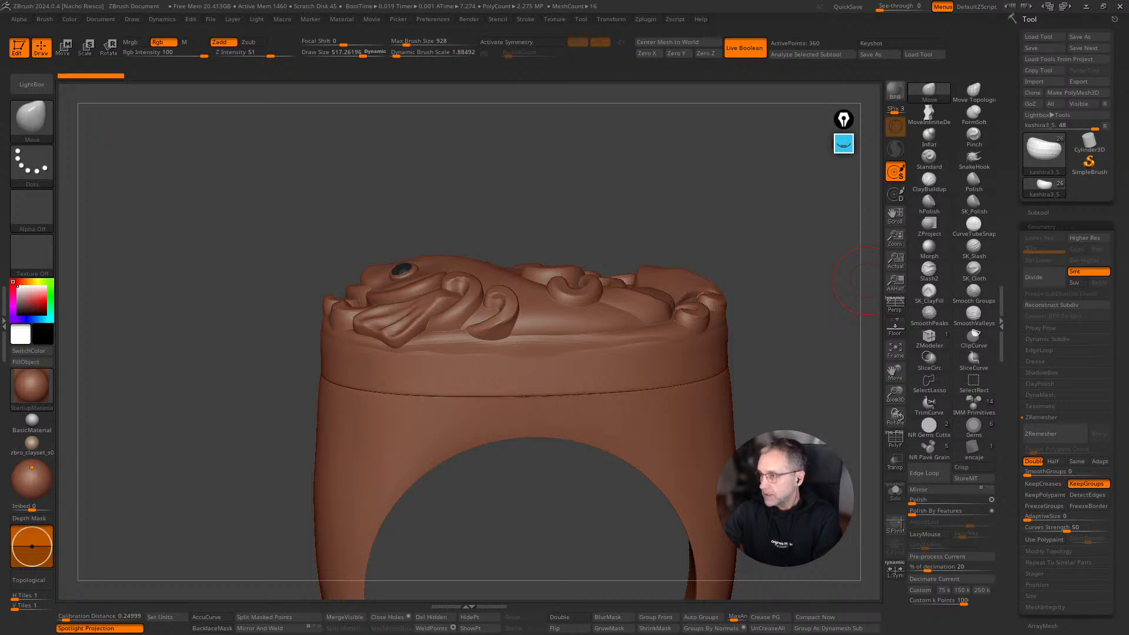
{"action": "left_click_drag", "start_coordinate": [793, 295], "coordinate": [775, 583]}
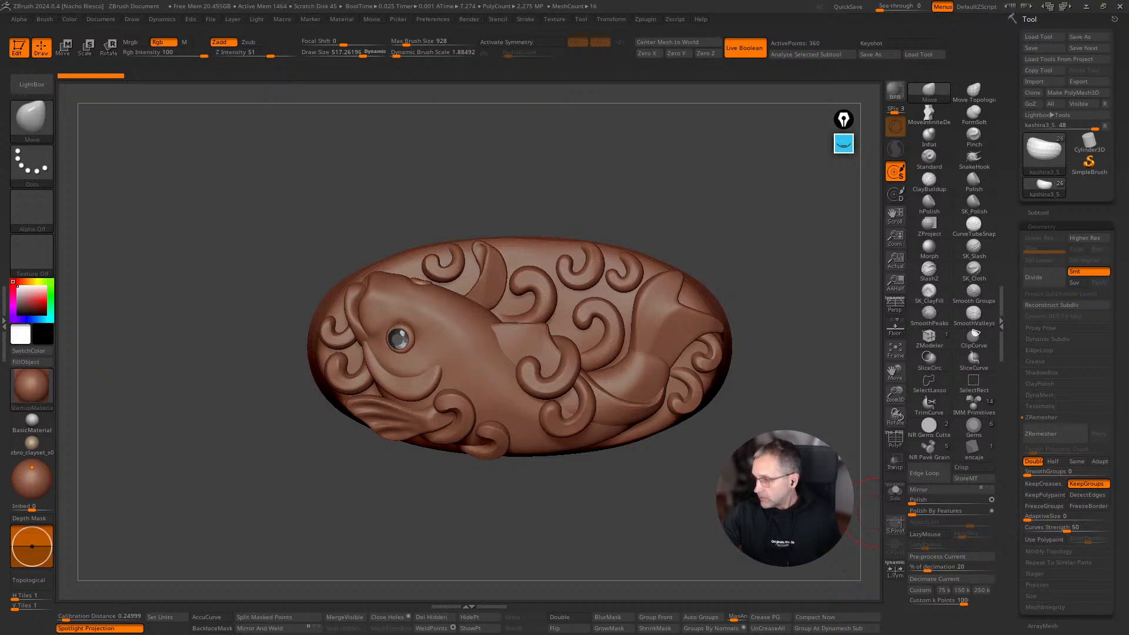
Switch to the reference board and examine the photos of sword pommels, the Fuchigashira example and the wrapped hilt.
{"action": "key", "text": "alt+Tab"}
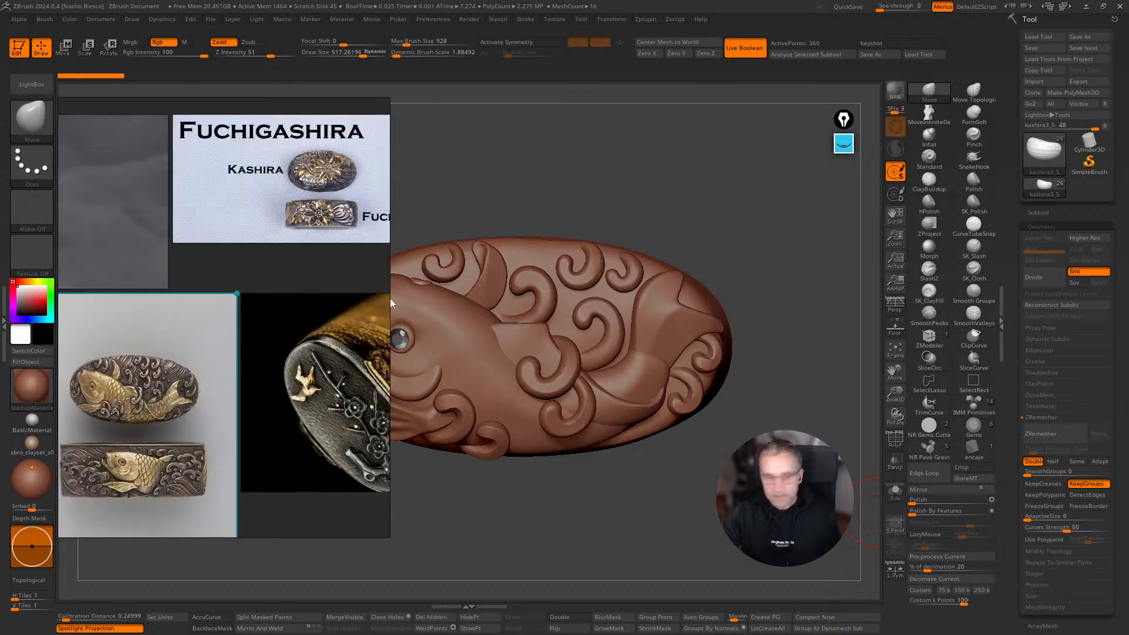
{"action": "scroll", "coordinate": [241, 469], "scroll_direction": "down", "scroll_amount": 3}
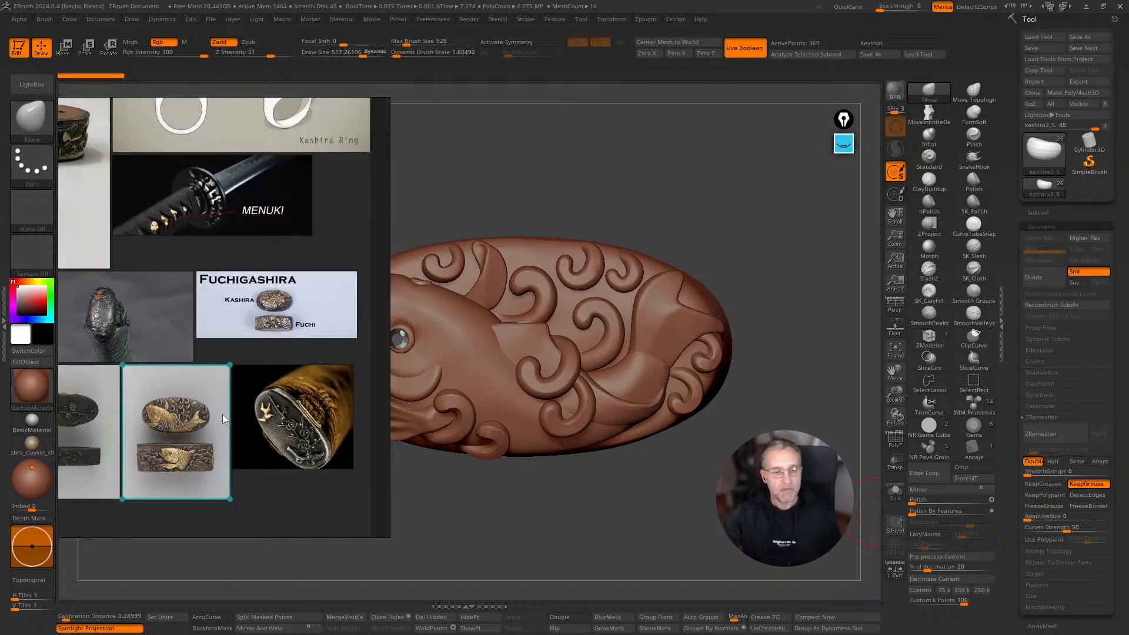
{"action": "right_click_drag", "start_coordinate": [243, 414], "coordinate": [249, 417]}
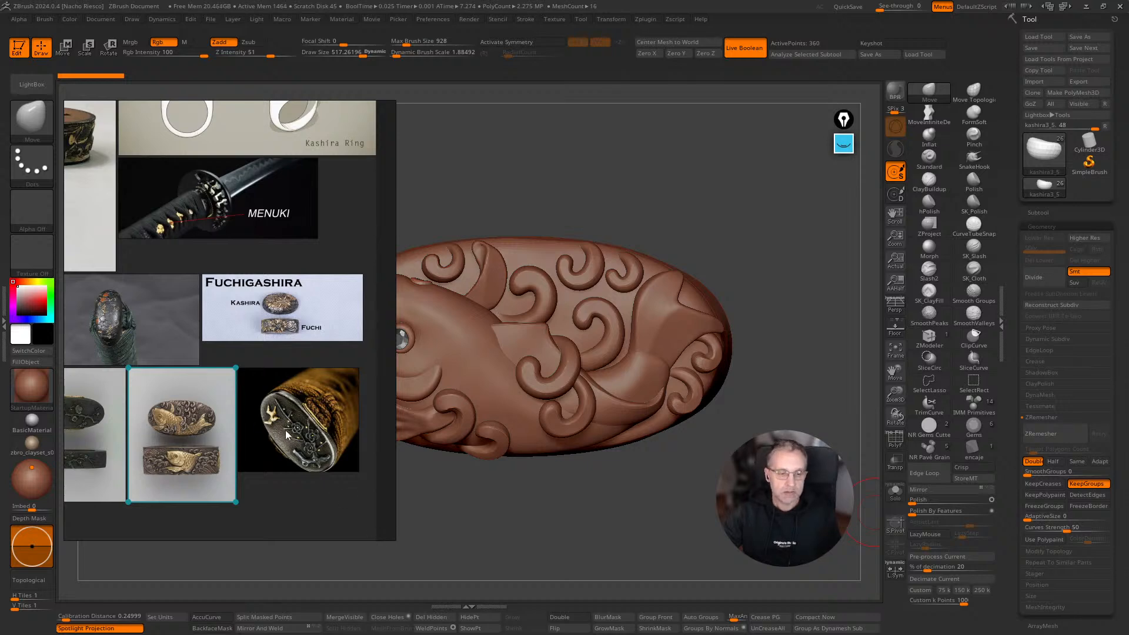
{"action": "scroll", "coordinate": [246, 412], "scroll_direction": "down", "scroll_amount": 2}
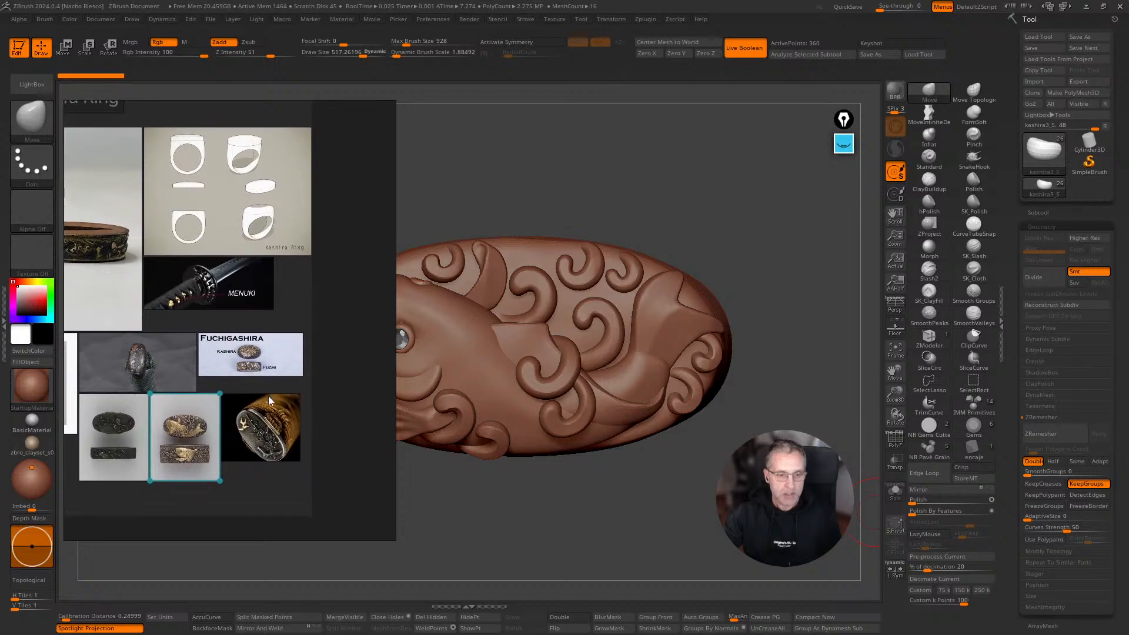
{"action": "scroll", "coordinate": [189, 395], "scroll_direction": "up", "scroll_amount": 4}
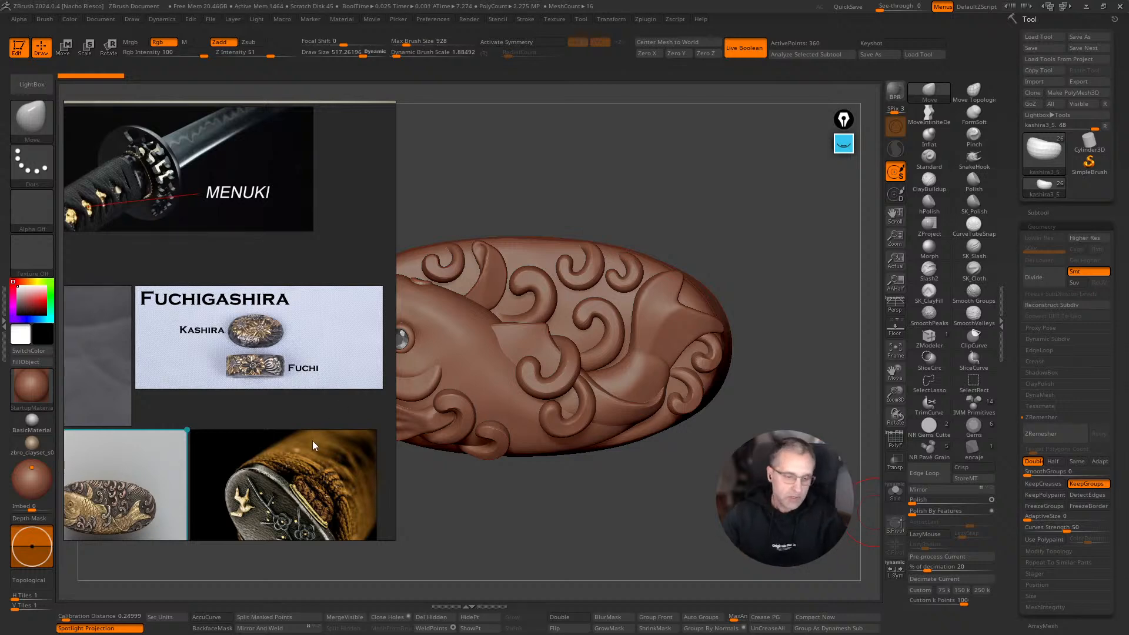
{"action": "scroll", "coordinate": [244, 403], "scroll_direction": "up", "scroll_amount": 5}
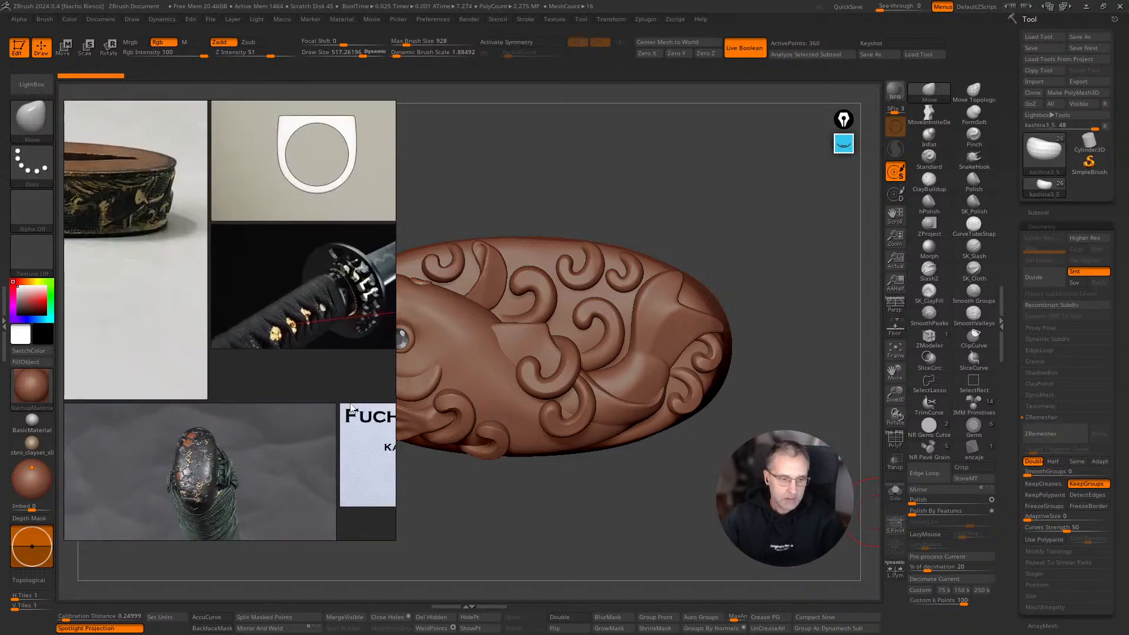
{"action": "middle_click_drag", "start_coordinate": [188, 335], "coordinate": [111, 319]}
{"action": "middle_click_drag", "start_coordinate": [178, 378], "coordinate": [299, 336]}
{"action": "middle_click_drag", "start_coordinate": [208, 406], "coordinate": [207, 356]}
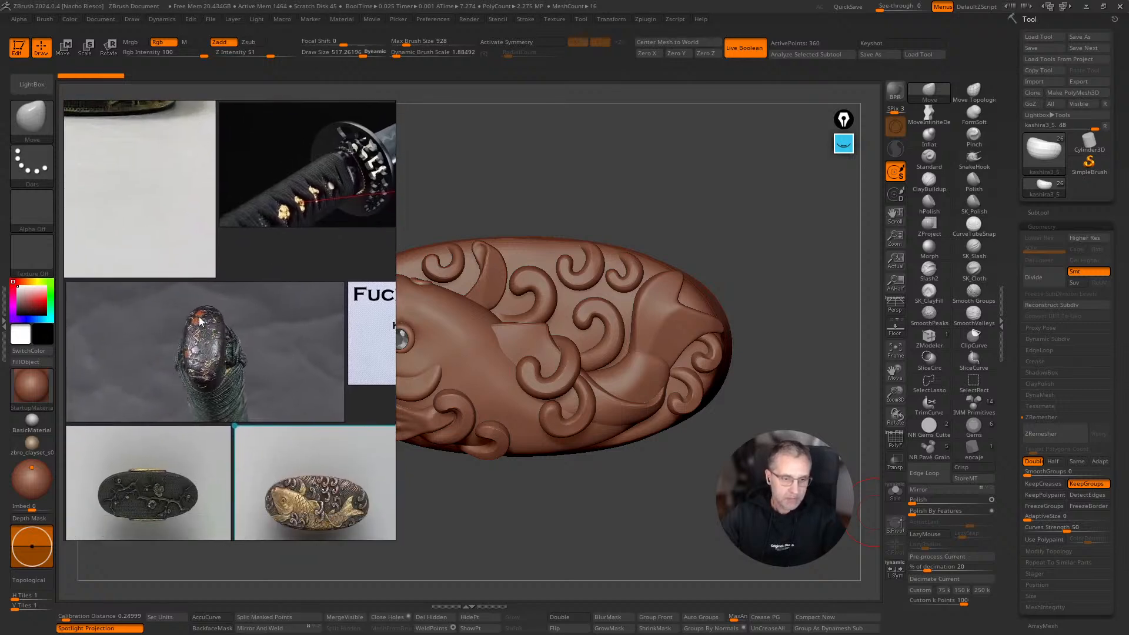
Examine the Menuki photo, the gold koi kashira and the Kashira Ring concept drawings on the reference board.
{"action": "scroll", "coordinate": [239, 386], "scroll_direction": "down", "scroll_amount": 2}
{"action": "middle_click_drag", "start_coordinate": [263, 346], "coordinate": [136, 411]}
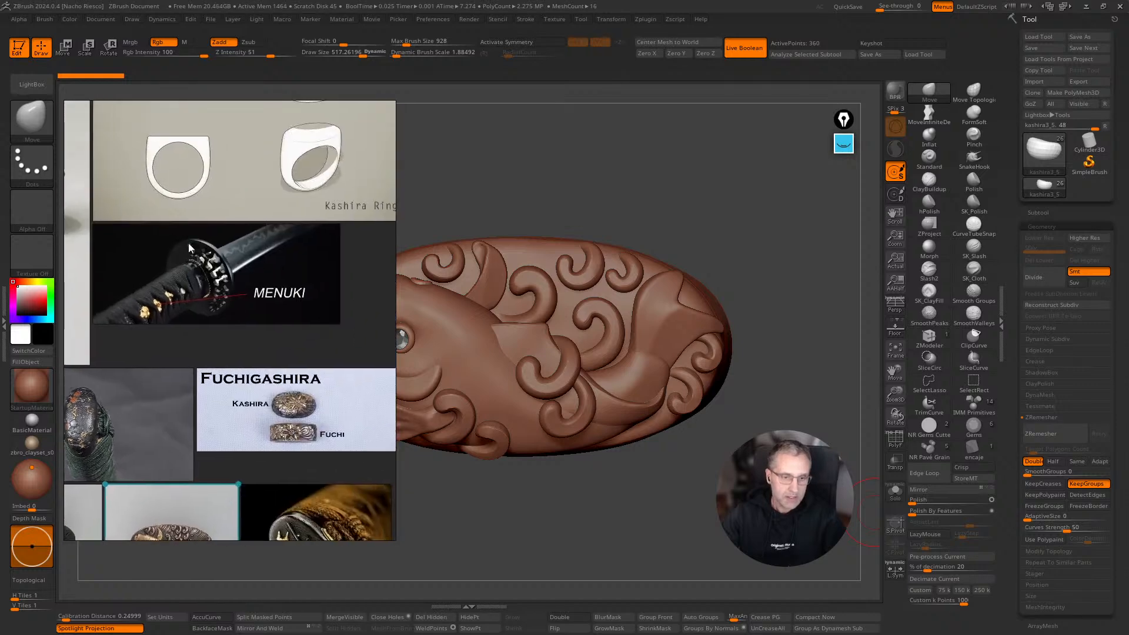
{"action": "middle_click_drag", "start_coordinate": [224, 298], "coordinate": [224, 389]}
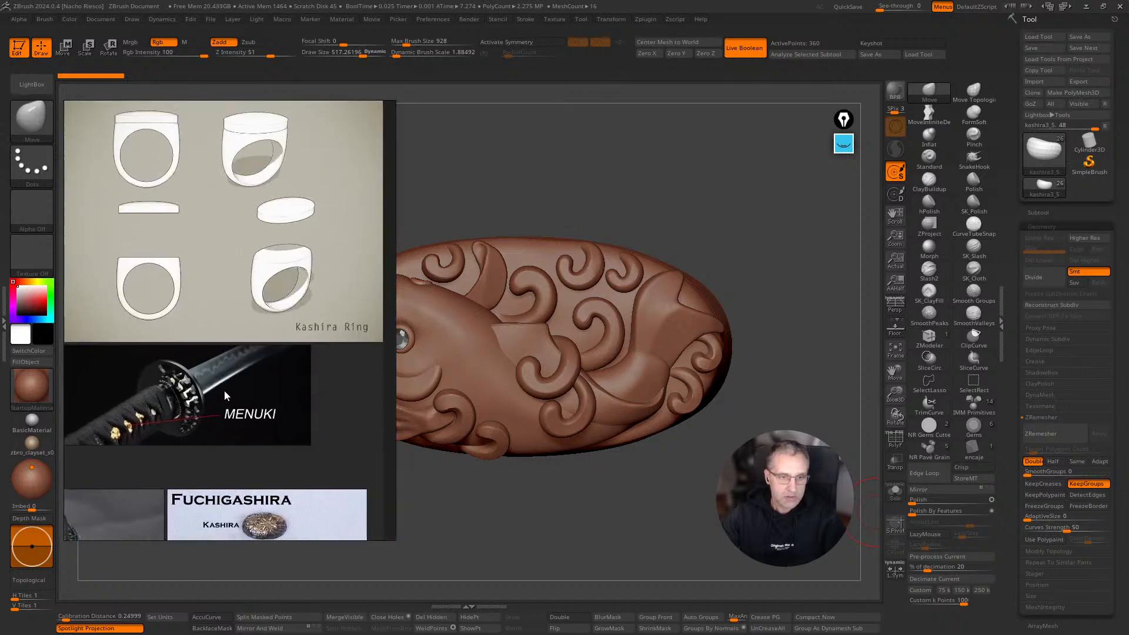
{"action": "middle_click_drag", "start_coordinate": [259, 295], "coordinate": [298, 128]}
{"action": "middle_click_drag", "start_coordinate": [217, 488], "coordinate": [232, 392]}
{"action": "scroll", "coordinate": [231, 391], "scroll_direction": "up", "scroll_amount": 2}
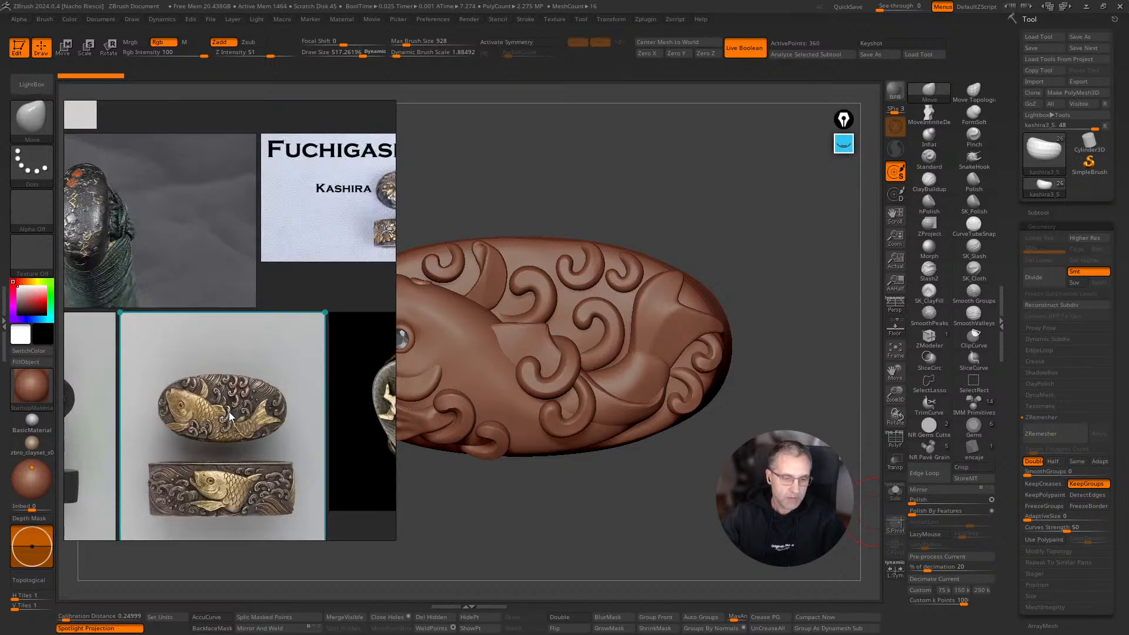
{"action": "middle_click_drag", "start_coordinate": [303, 263], "coordinate": [225, 409]}
{"action": "scroll", "coordinate": [263, 261], "scroll_direction": "down", "scroll_amount": 2}
{"action": "mouse_move", "coordinate": [263, 262]}
{"action": "middle_mouse_down"}
{"action": "mouse_move", "coordinate": [258, 360]}
{"action": "mouse_move", "coordinate": [222, 361]}
{"action": "middle_mouse_up"}
{"action": "middle_click_drag", "start_coordinate": [235, 279], "coordinate": [274, 369]}
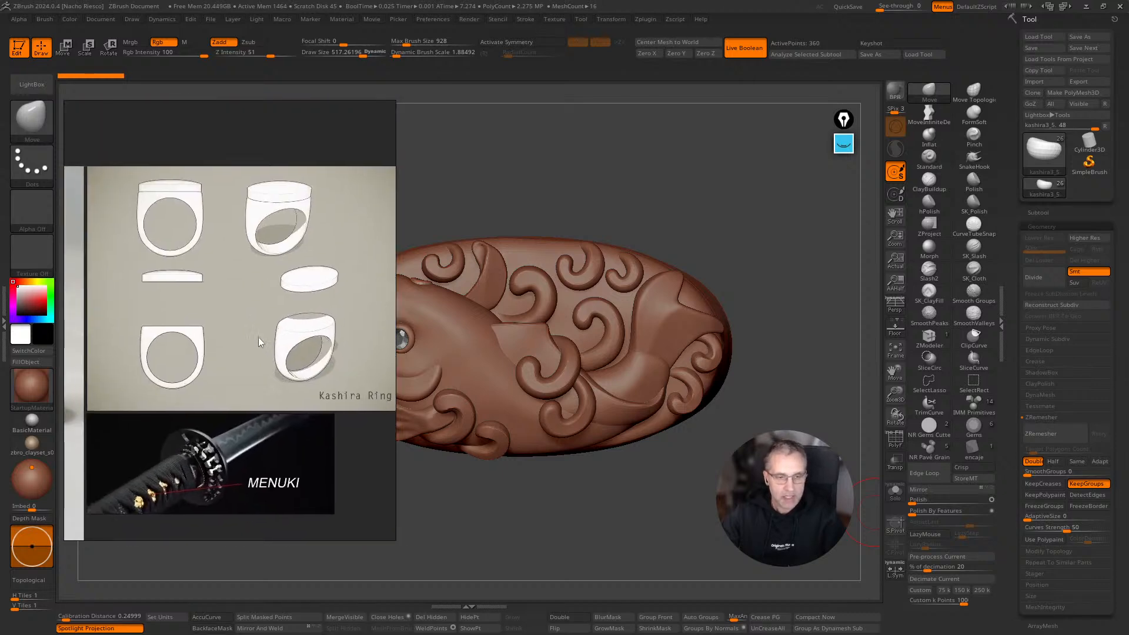
{"action": "middle_click_drag", "start_coordinate": [248, 320], "coordinate": [224, 347]}
Position the koi ring's top view clear of the reference board and set the board to stay always on top.
{"action": "left_click", "coordinate": [746, 511]}
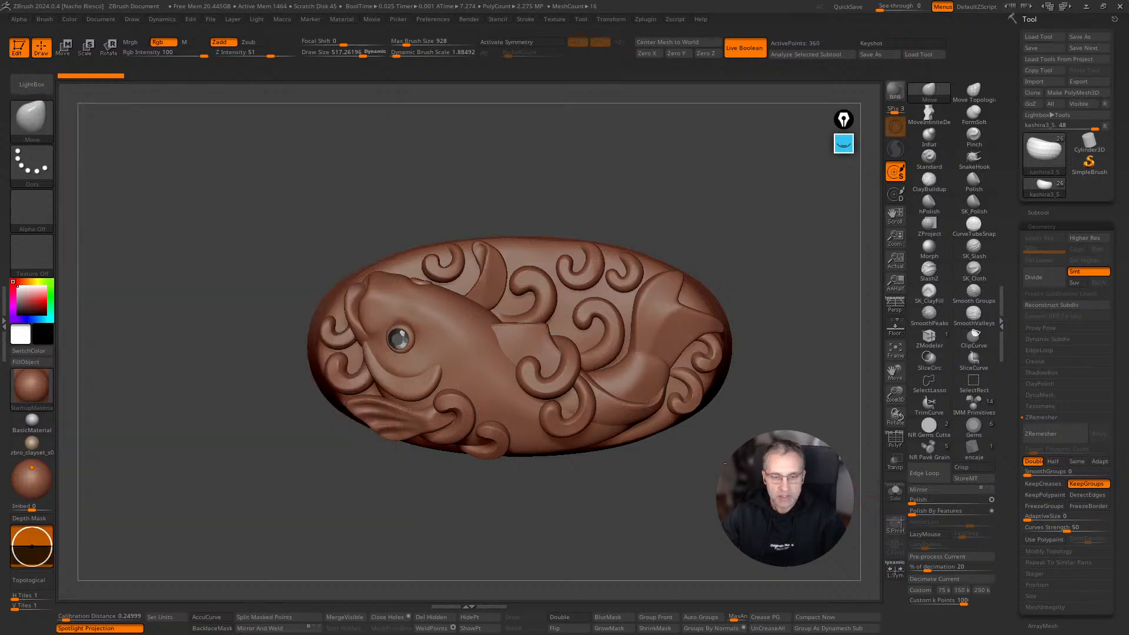
{"action": "left_click_drag", "start_coordinate": [745, 510], "coordinate": [739, 421], "text": "shift"}
{"action": "left_click_drag", "start_coordinate": [794, 360], "coordinate": [771, 555], "text": "shift"}
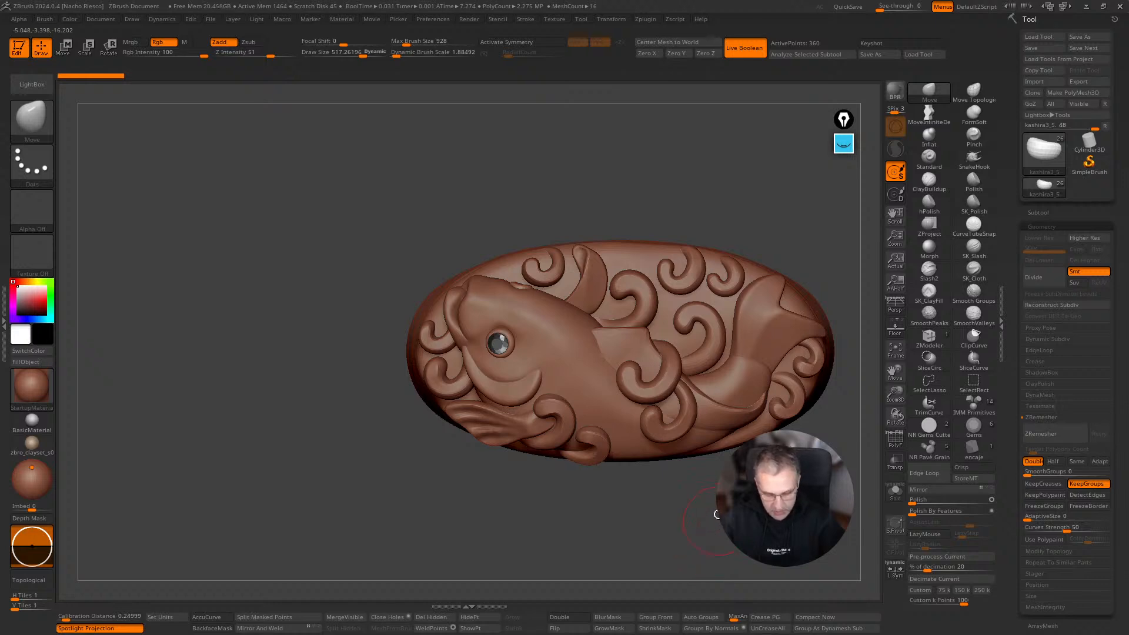
{"action": "key", "text": "alt+Tab"}
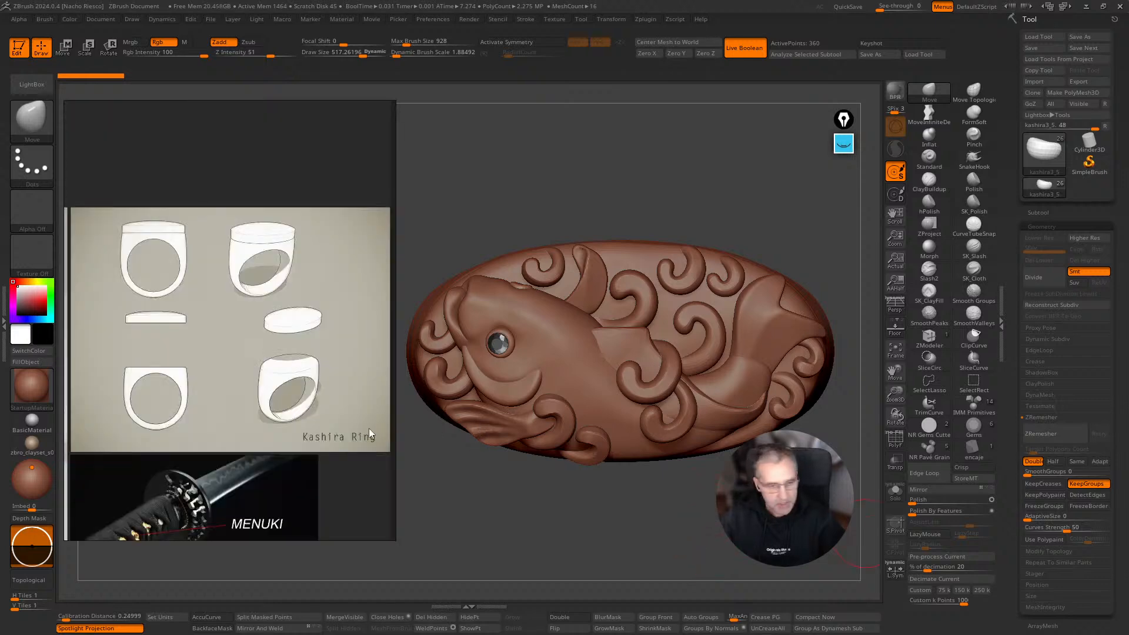
{"action": "right_click", "coordinate": [318, 408]}
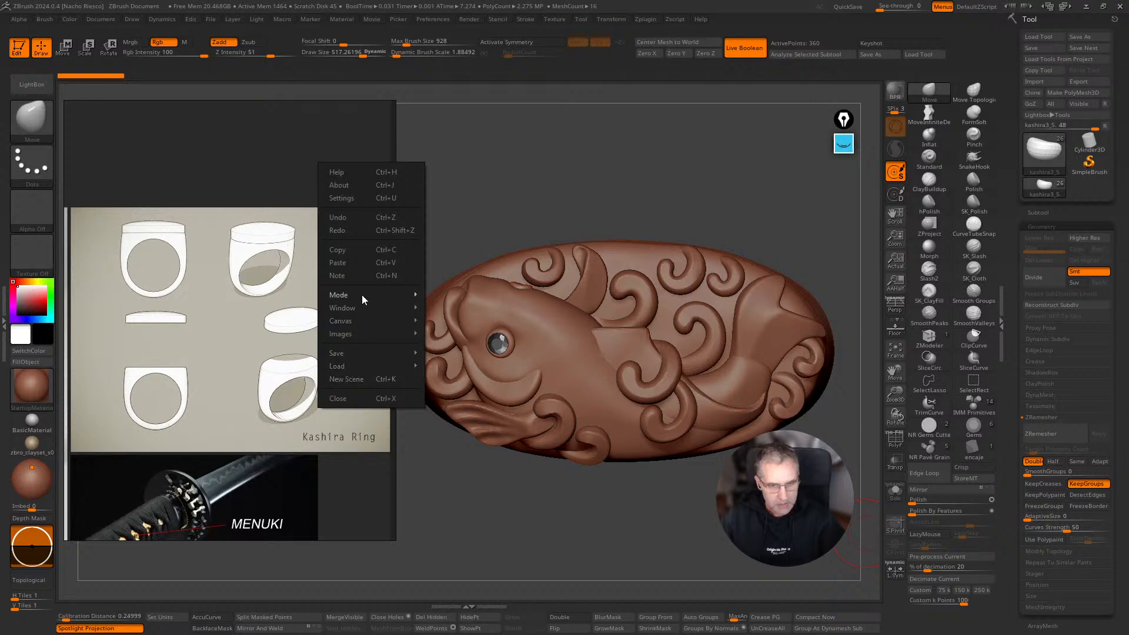
{"action": "mouse_move", "coordinate": [361, 295]}
{"action": "left_click", "coordinate": [465, 321]}
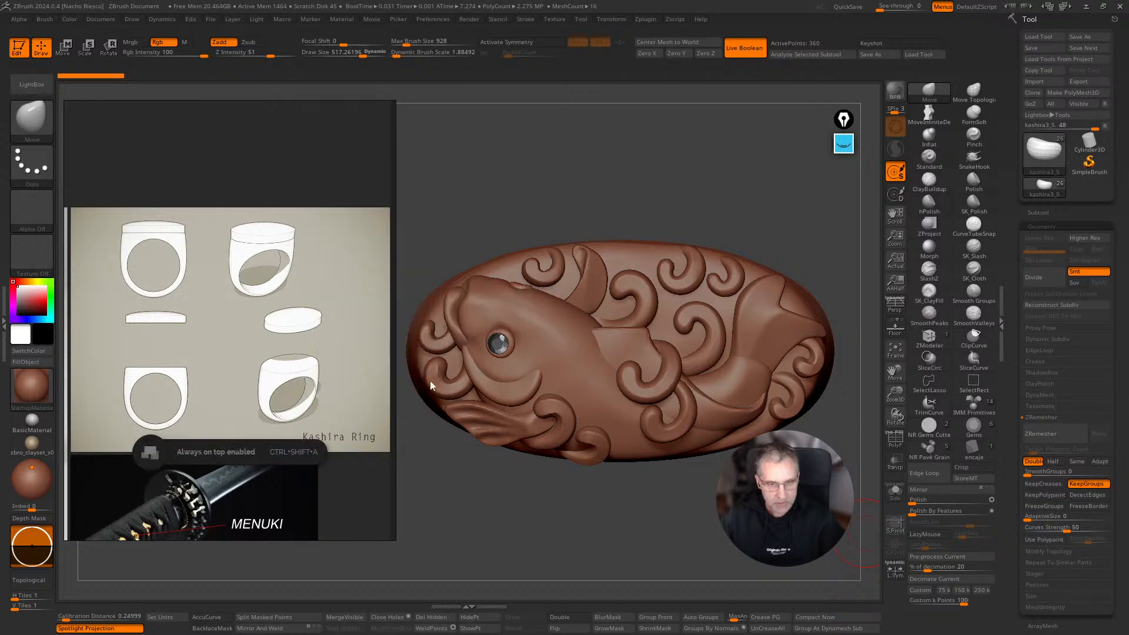
Examine the antique kashira and fuchi pair and the Sword-Hilt Collar and Pommel reference up close.
{"action": "scroll", "coordinate": [259, 394], "scroll_direction": "down", "scroll_amount": 3}
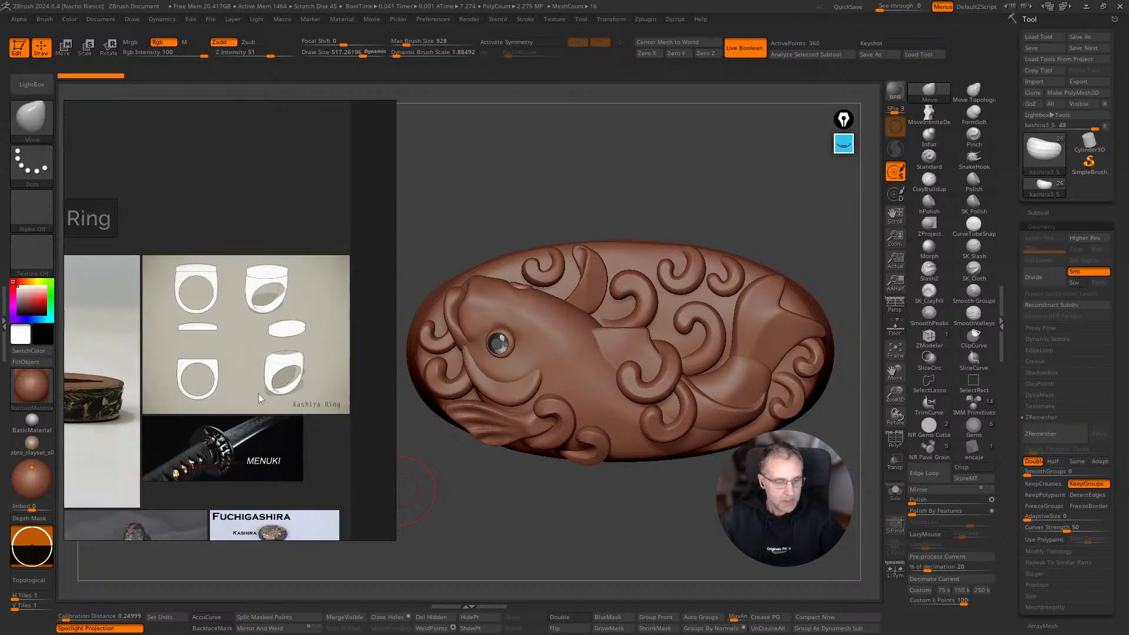
{"action": "scroll", "coordinate": [207, 377], "scroll_direction": "up", "scroll_amount": 2}
{"action": "scroll", "coordinate": [207, 377], "scroll_direction": "up", "scroll_amount": 5}
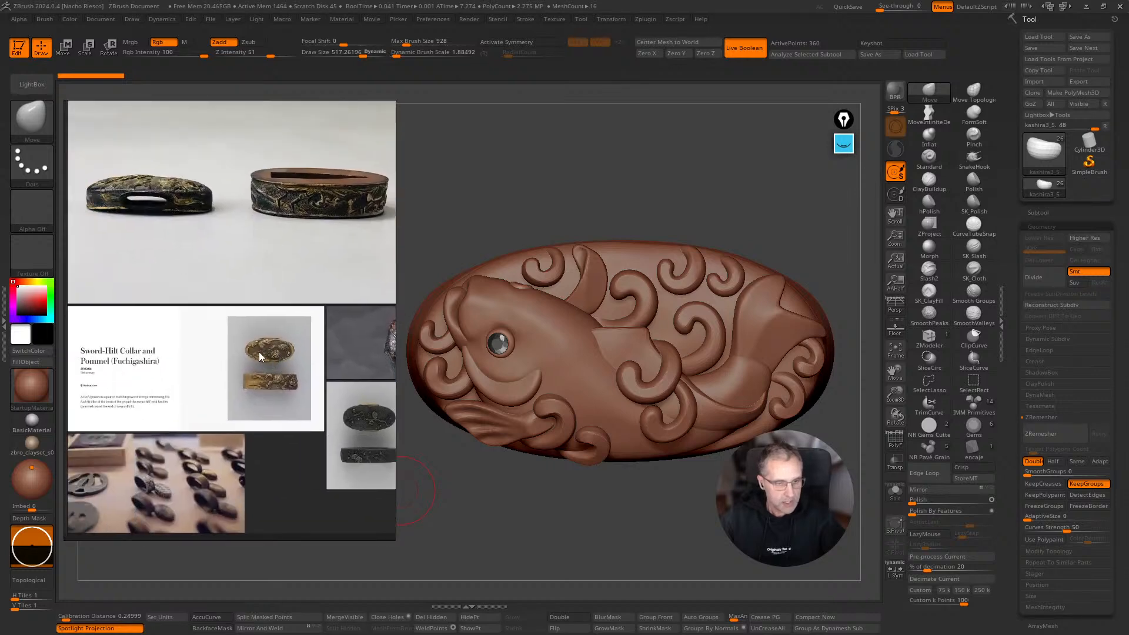
{"action": "middle_click_drag", "start_coordinate": [235, 404], "coordinate": [227, 453]}
{"action": "middle_click_drag", "start_coordinate": [287, 383], "coordinate": [273, 430]}
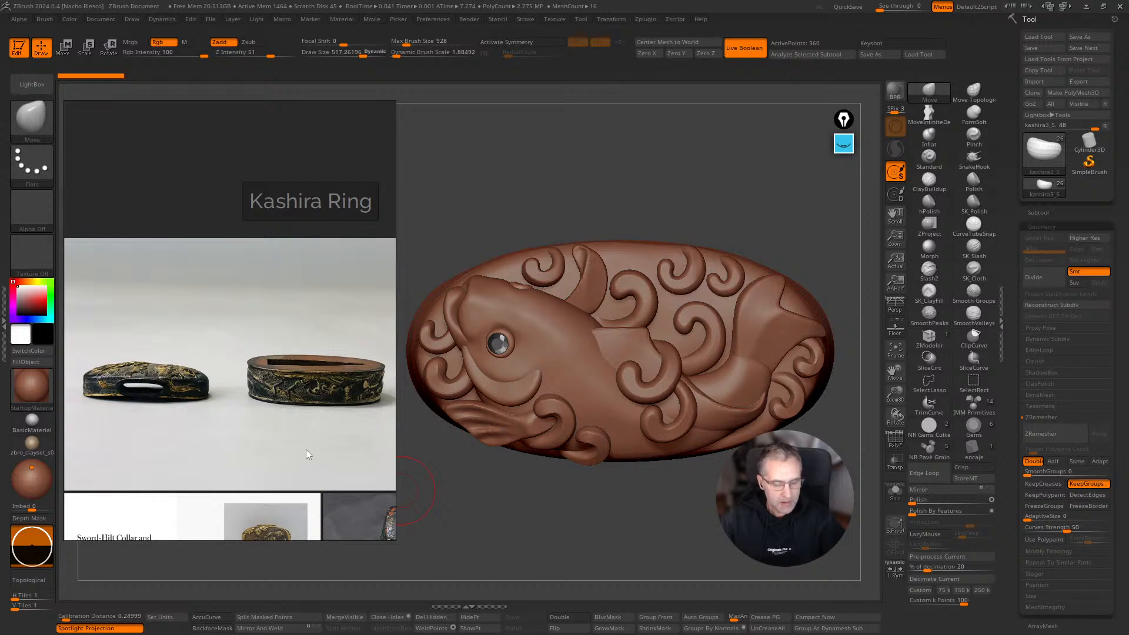
{"action": "middle_click_drag", "start_coordinate": [306, 450], "coordinate": [303, 349]}
{"action": "middle_click_drag", "start_coordinate": [303, 443], "coordinate": [309, 396]}
{"action": "mouse_move", "coordinate": [324, 459]}
{"action": "middle_mouse_down"}
{"action": "mouse_move", "coordinate": [289, 404]}
{"action": "mouse_move", "coordinate": [253, 391]}
{"action": "mouse_move", "coordinate": [280, 422]}
{"action": "middle_mouse_up"}
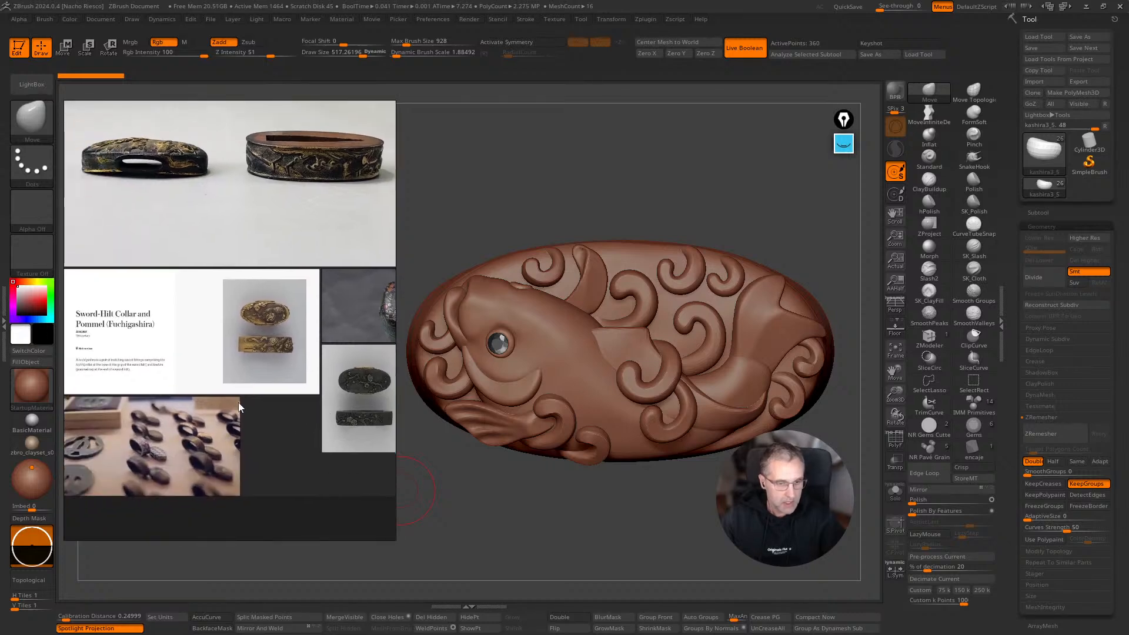
{"action": "scroll", "coordinate": [240, 389], "scroll_direction": "up", "scroll_amount": 3}
{"action": "scroll", "coordinate": [281, 363], "scroll_direction": "up", "scroll_amount": 3}
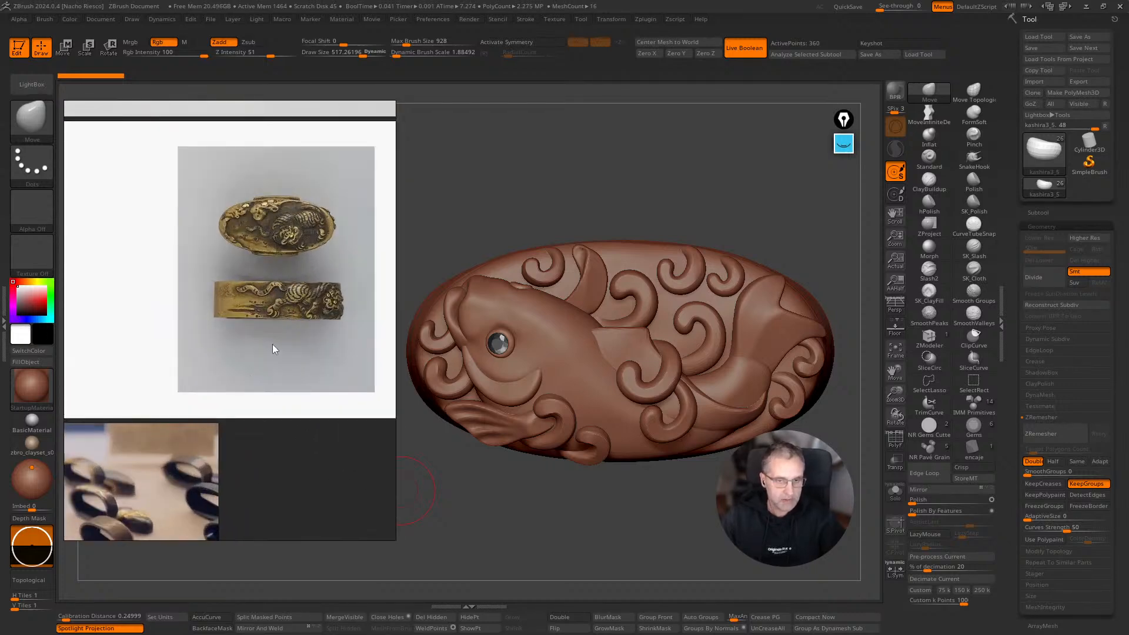
{"action": "middle_click_drag", "start_coordinate": [273, 348], "coordinate": [259, 424]}
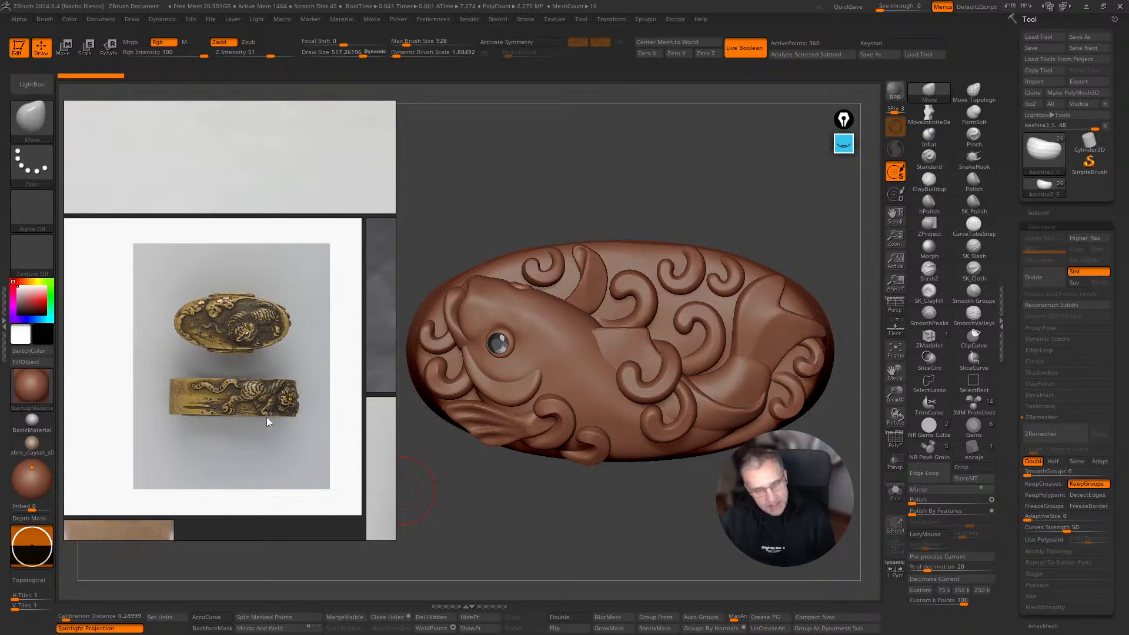
Compare the sculpted ring with the gold koi kashira reference and the pommel photo with the bird and blossoms.
{"action": "scroll", "coordinate": [267, 419], "scroll_direction": "down", "scroll_amount": 3}
{"action": "mouse_move", "coordinate": [322, 423]}
{"action": "middle_mouse_down"}
{"action": "mouse_move", "coordinate": [90, 368]}
{"action": "mouse_move", "coordinate": [93, 266]}
{"action": "mouse_move", "coordinate": [72, 240]}
{"action": "middle_mouse_up"}
{"action": "scroll", "coordinate": [211, 364], "scroll_direction": "up", "scroll_amount": 4}
{"action": "middle_click_drag", "start_coordinate": [233, 341], "coordinate": [206, 421]}
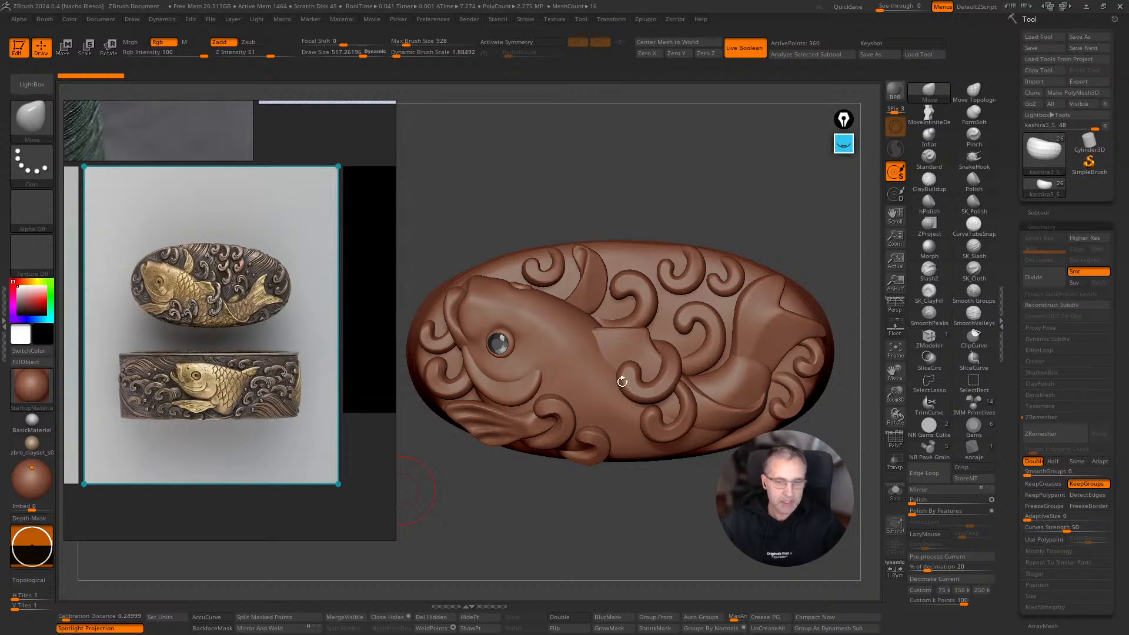
{"action": "left_click_drag", "start_coordinate": [620, 515], "coordinate": [605, 533]}
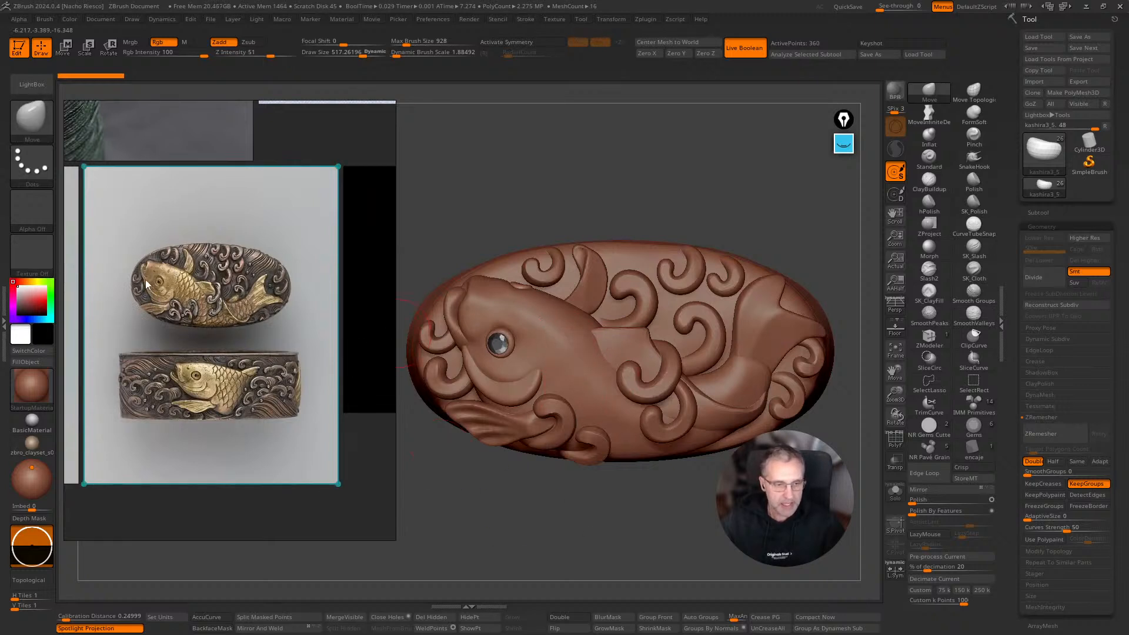
{"action": "scroll", "coordinate": [243, 323], "scroll_direction": "down", "scroll_amount": 3}
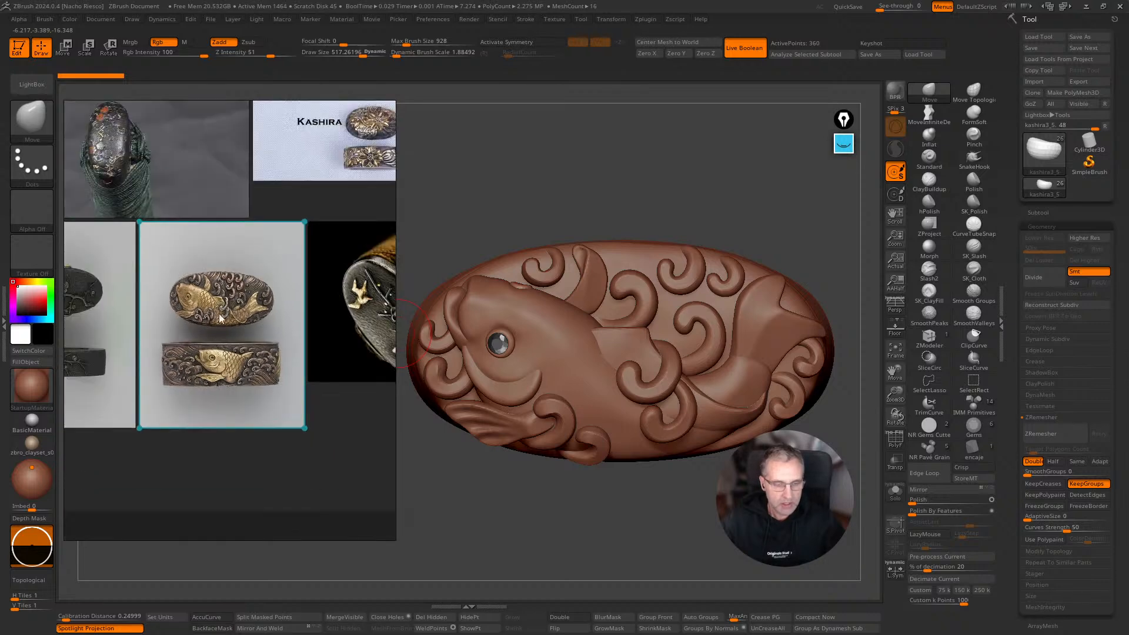
{"action": "middle_click_drag", "start_coordinate": [297, 349], "coordinate": [181, 369]}
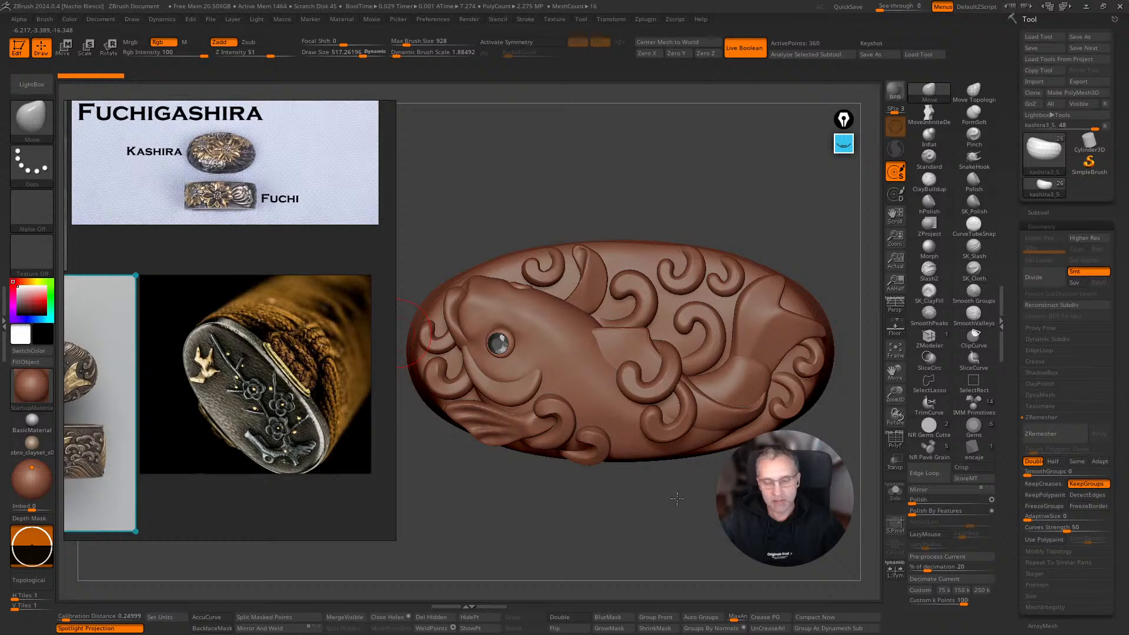
{"action": "mouse_move", "coordinate": [672, 505]}
{"action": "left_mouse_down"}
{"action": "mouse_move", "coordinate": [668, 479]}
{"action": "mouse_move", "coordinate": [663, 500]}
{"action": "left_mouse_up"}
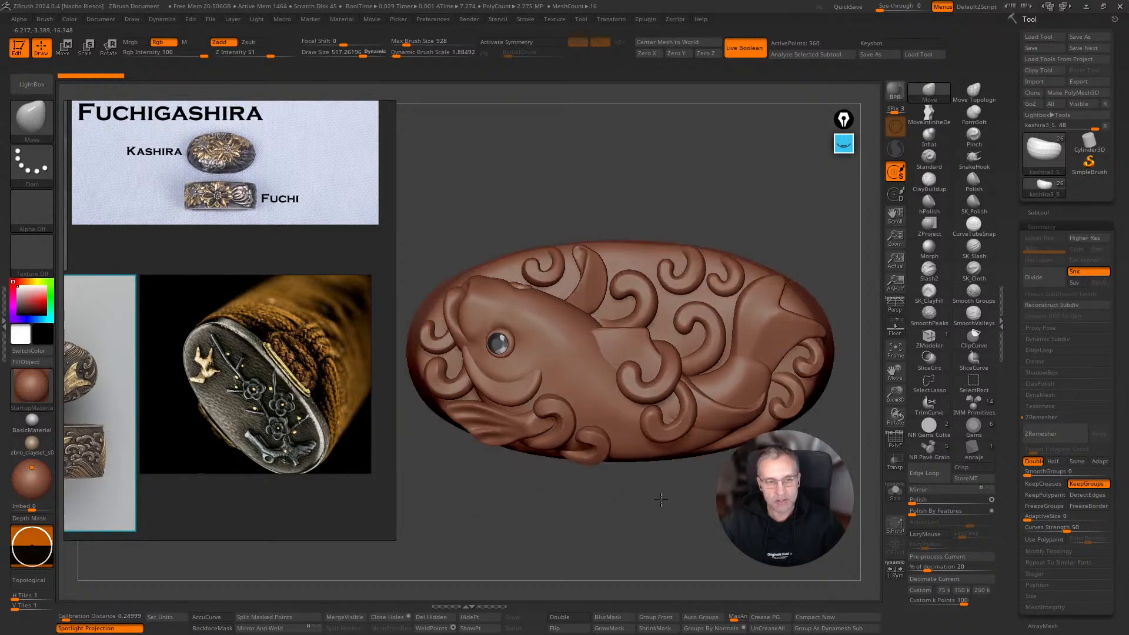
Examine the gold koi kashira reference close up and compare its composition with the ring's relief from a tilted view.
{"action": "scroll", "coordinate": [253, 448], "scroll_direction": "down", "scroll_amount": 2}
{"action": "middle_click_drag", "start_coordinate": [239, 449], "coordinate": [333, 433]}
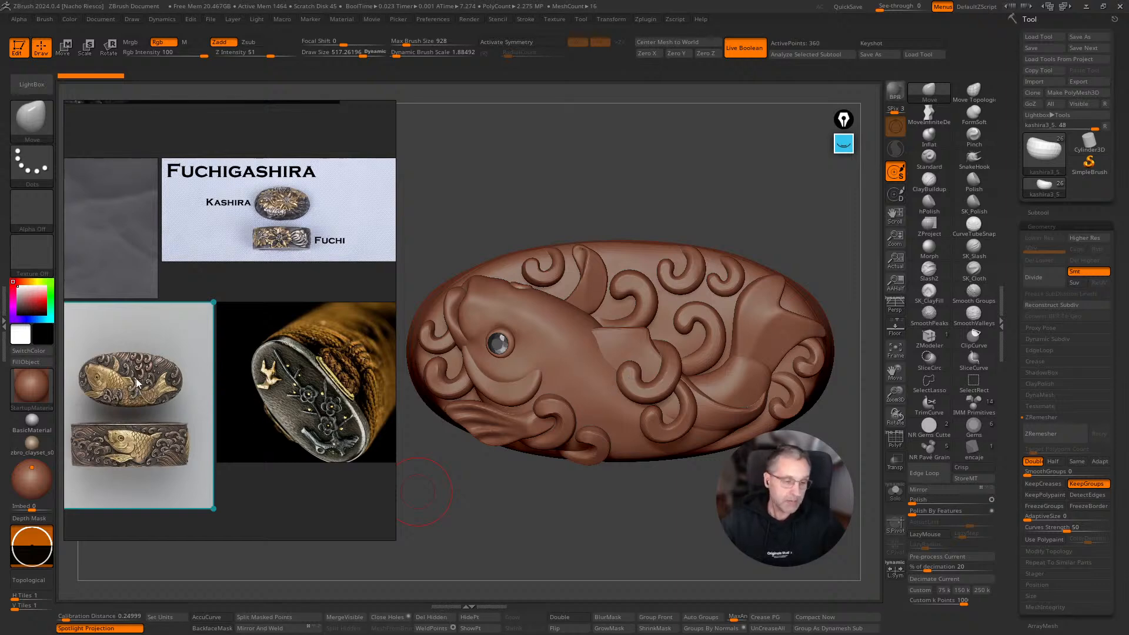
{"action": "scroll", "coordinate": [228, 440], "scroll_direction": "up", "scroll_amount": 4}
{"action": "middle_click_drag", "start_coordinate": [207, 421], "coordinate": [255, 408]}
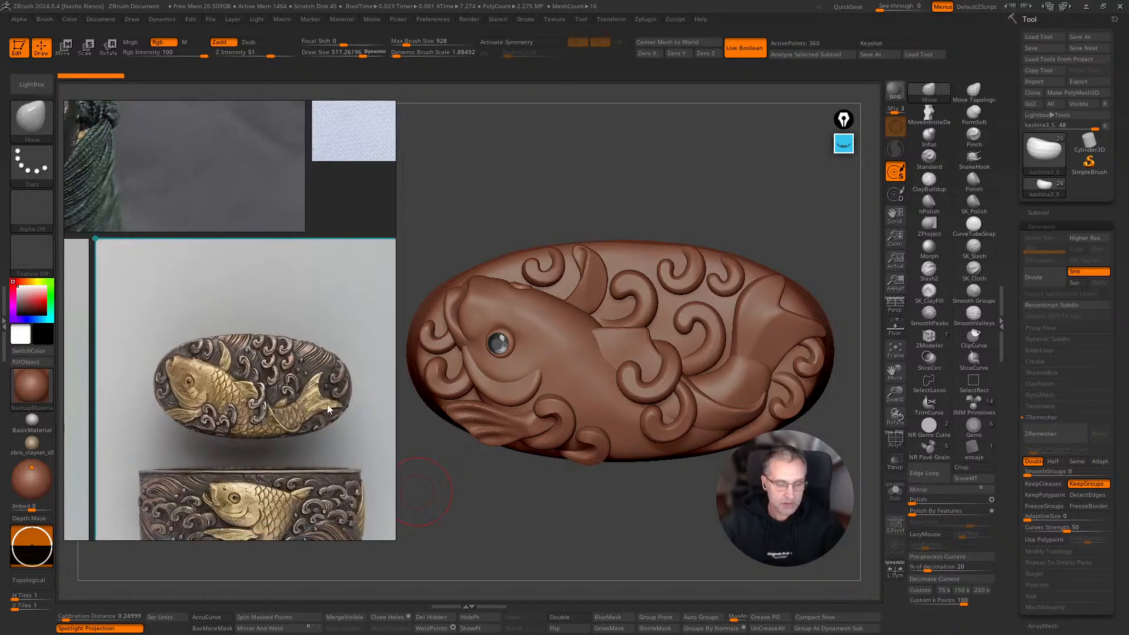
{"action": "scroll", "coordinate": [267, 399], "scroll_direction": "up", "scroll_amount": 1}
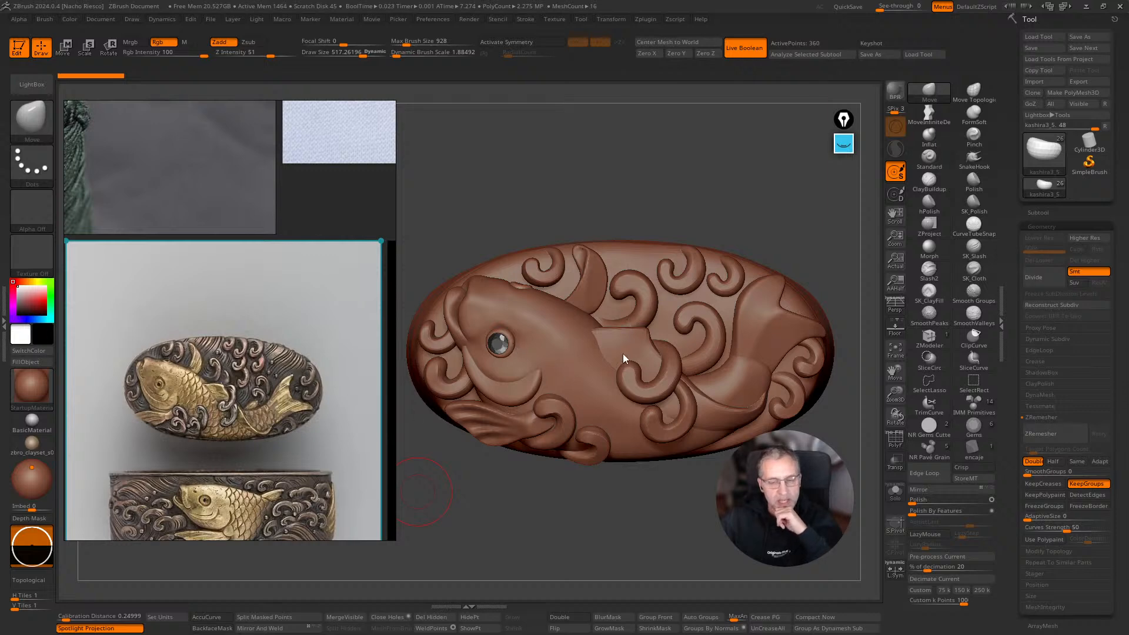
{"action": "left_click_drag", "start_coordinate": [655, 235], "coordinate": [689, 189]}
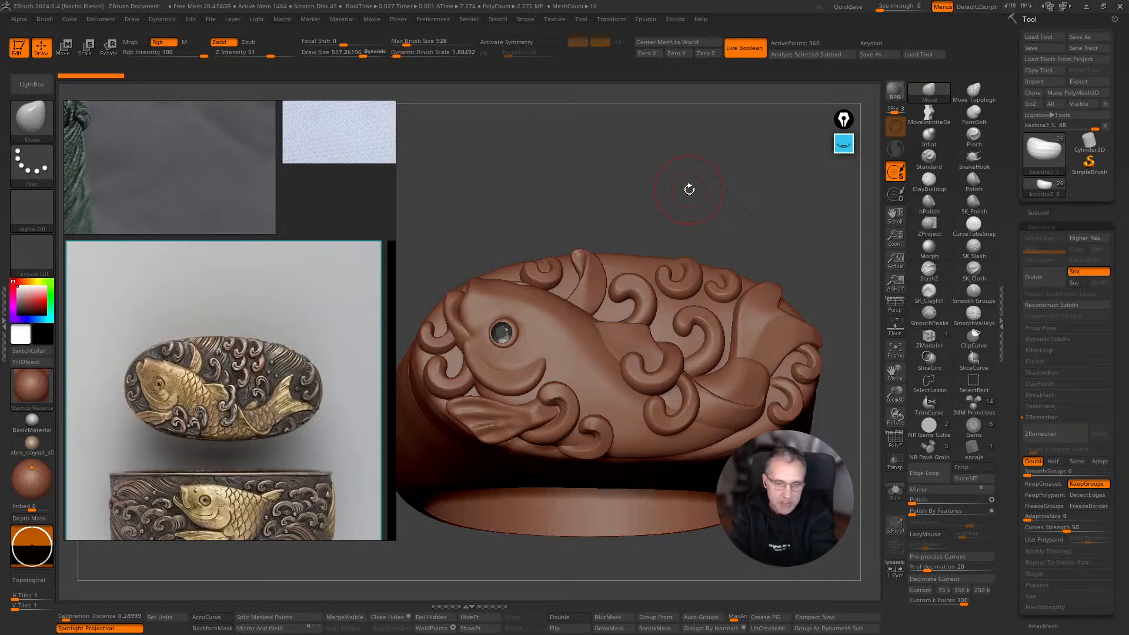
Turn the koi ring back to its straight top view for comparison with the gold koi reference.
{"action": "left_click_drag", "start_coordinate": [647, 194], "coordinate": [650, 220]}
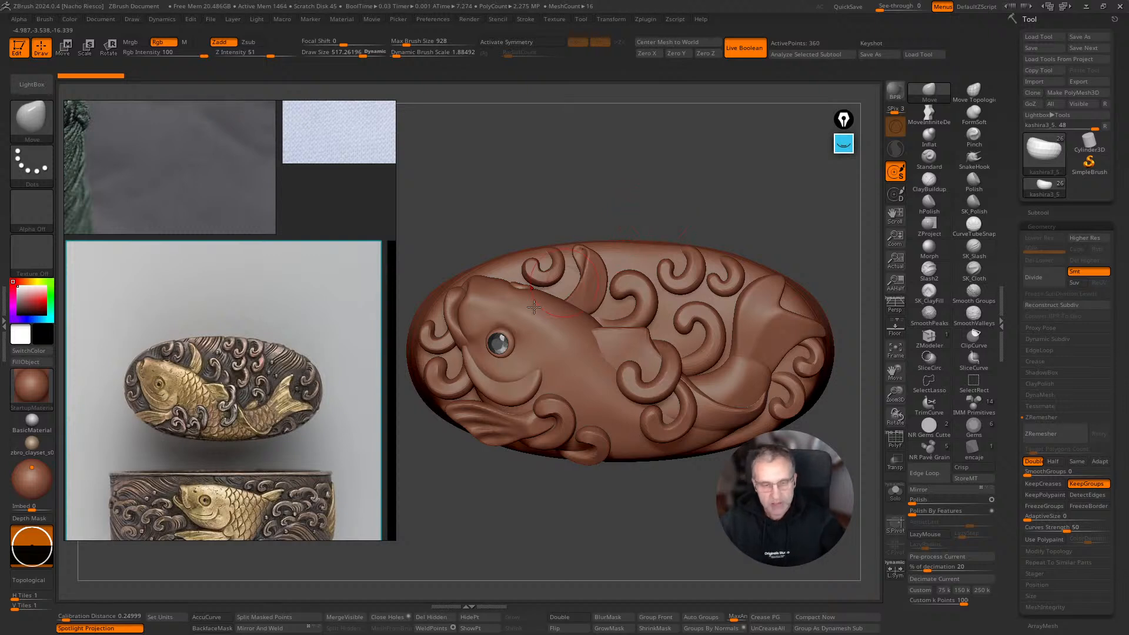
{"action": "left_click_drag", "start_coordinate": [575, 186], "coordinate": [582, 195]}
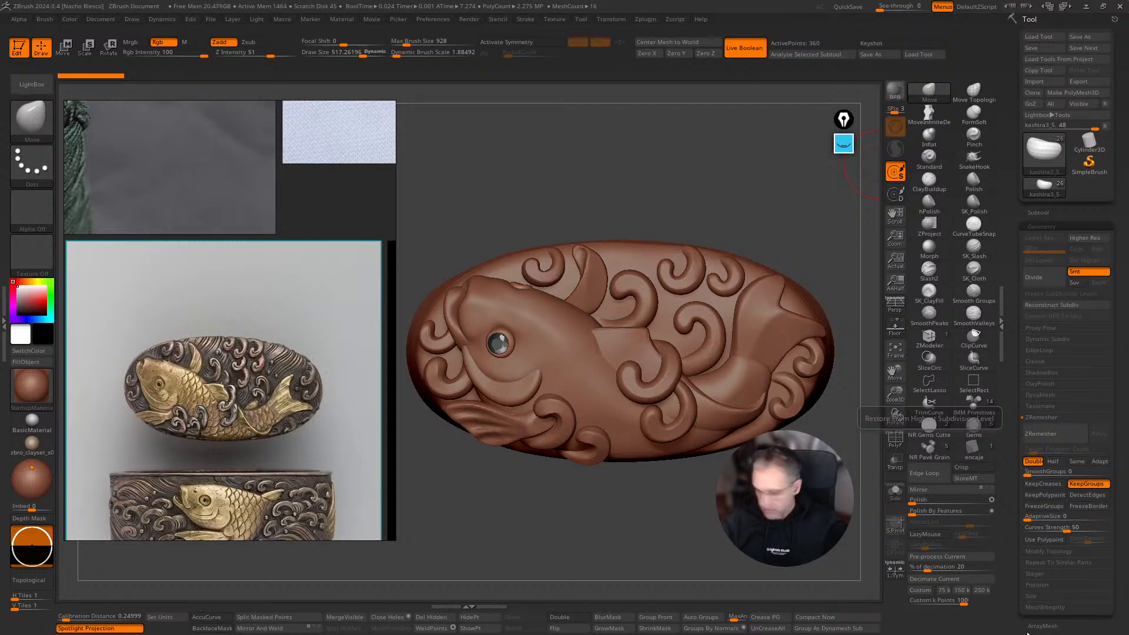
Lower the system headphone volume to 23.
{"action": "key", "text": "super"}
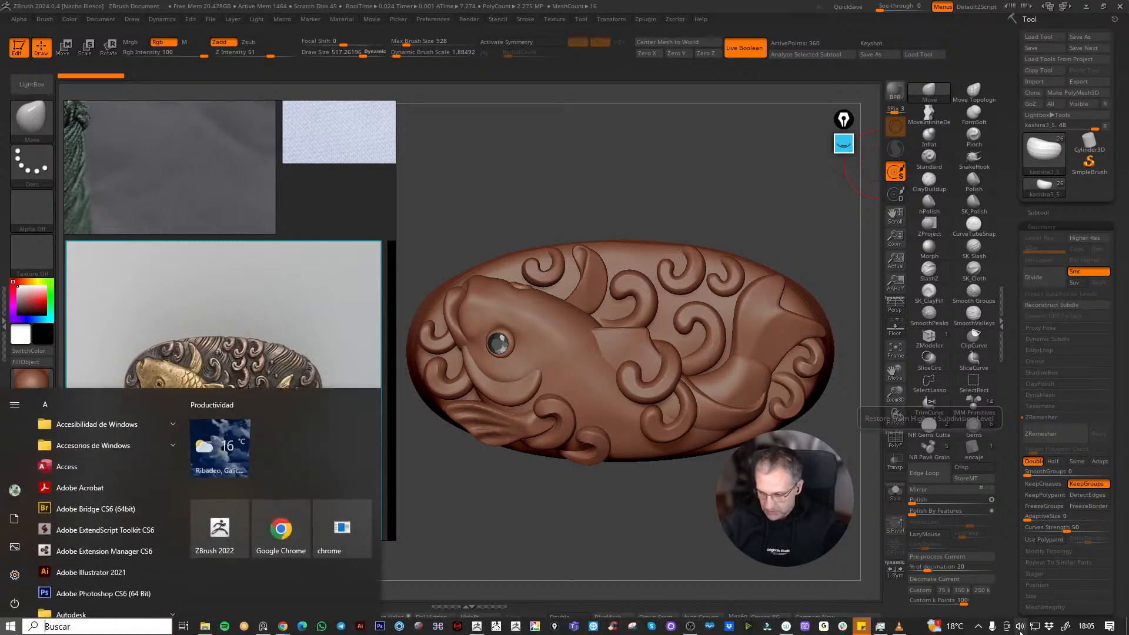
{"action": "left_click", "coordinate": [1021, 627]}
{"action": "left_click_drag", "start_coordinate": [1011, 606], "coordinate": [988, 609]}
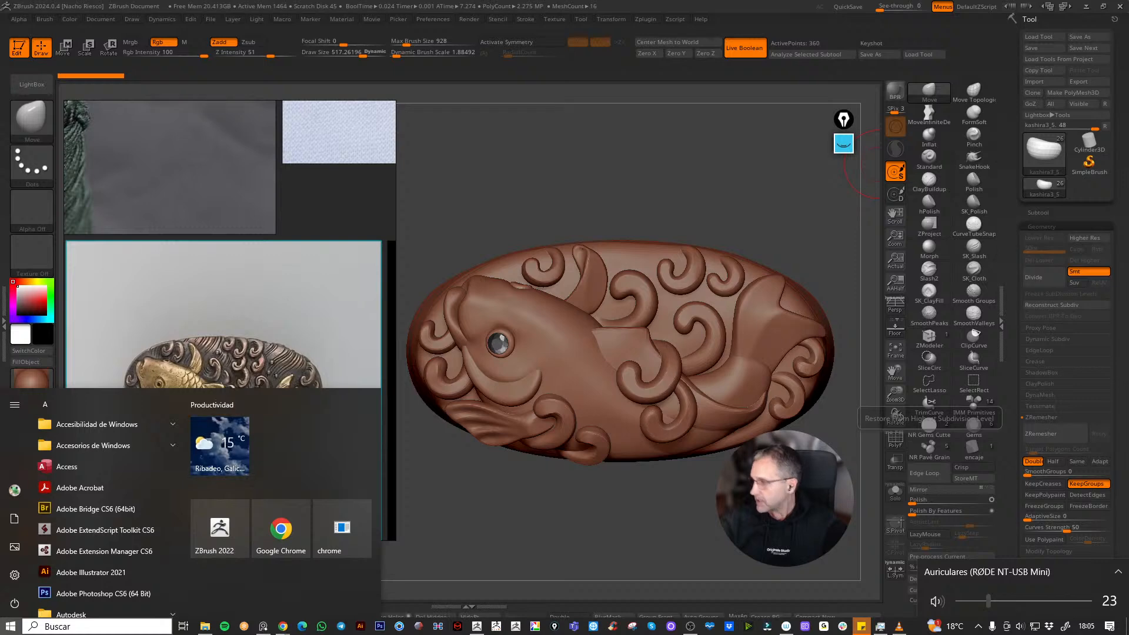
{"action": "key", "text": "super"}
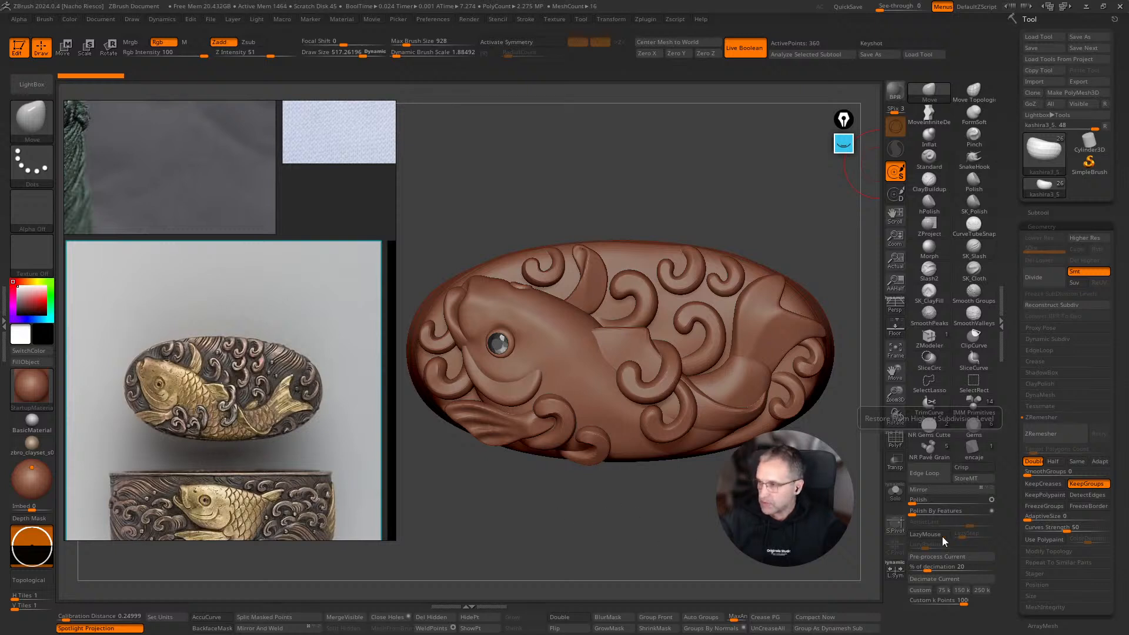
{"action": "left_click_drag", "start_coordinate": [561, 533], "coordinate": [566, 533]}
{"action": "left_click_drag", "start_coordinate": [636, 537], "coordinate": [629, 549]}
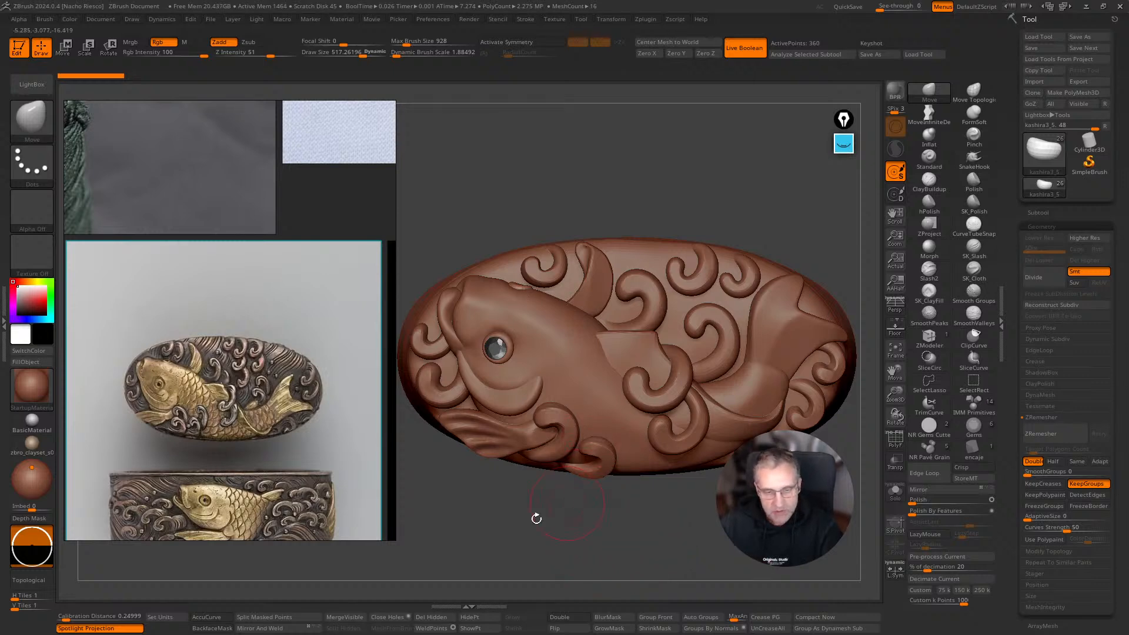
{"action": "left_click_drag", "start_coordinate": [547, 544], "coordinate": [546, 554]}
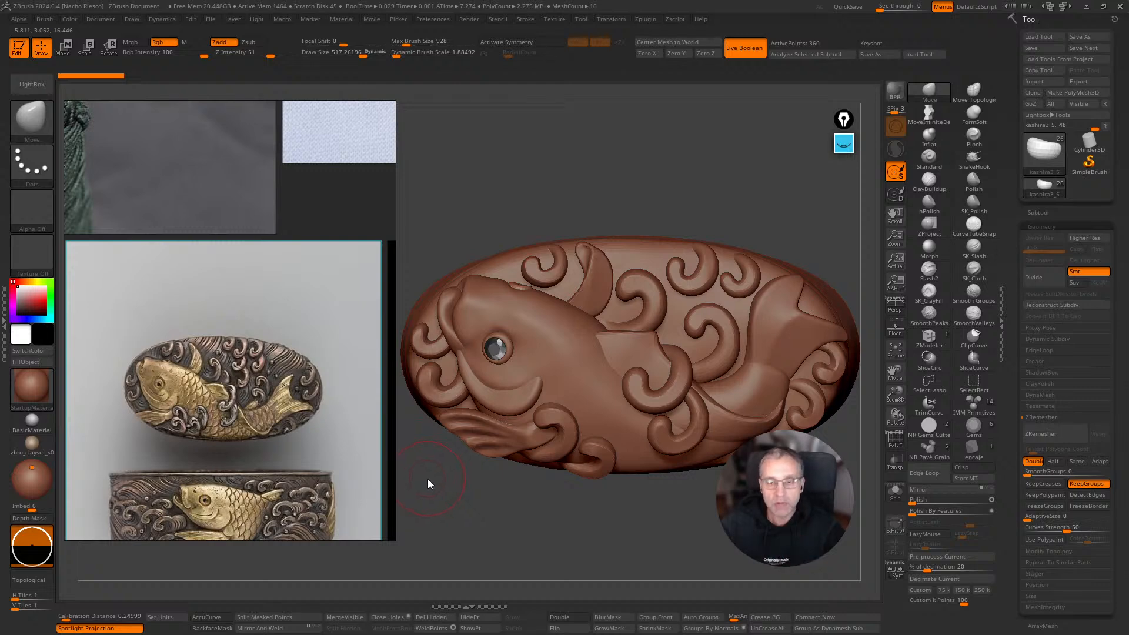
{"action": "mouse_move", "coordinate": [677, 522]}
{"action": "left_mouse_down"}
{"action": "mouse_move", "coordinate": [686, 538]}
{"action": "mouse_move", "coordinate": [603, 546]}
{"action": "left_mouse_up"}
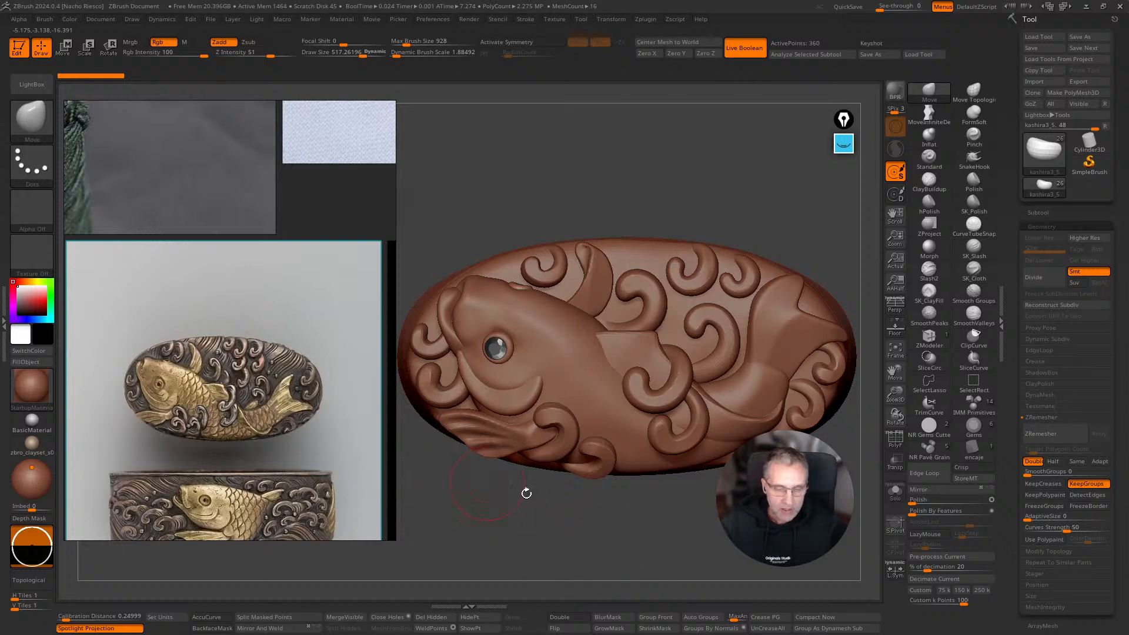
{"action": "mouse_move", "coordinate": [691, 544]}
{"action": "left_mouse_down"}
{"action": "mouse_move", "coordinate": [682, 525]}
{"action": "mouse_move", "coordinate": [706, 512]}
{"action": "left_mouse_up"}
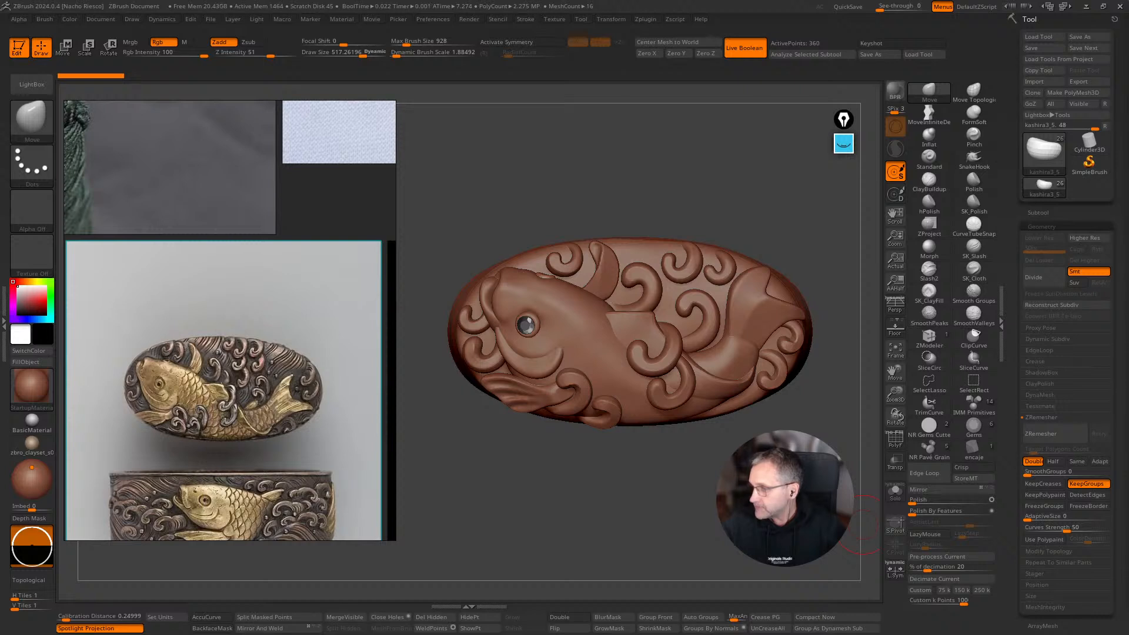
{"action": "mouse_move", "coordinate": [625, 527]}
{"action": "left_mouse_down"}
{"action": "mouse_move", "coordinate": [676, 535]}
{"action": "mouse_move", "coordinate": [660, 535]}
{"action": "mouse_move", "coordinate": [659, 551]}
{"action": "left_mouse_up"}
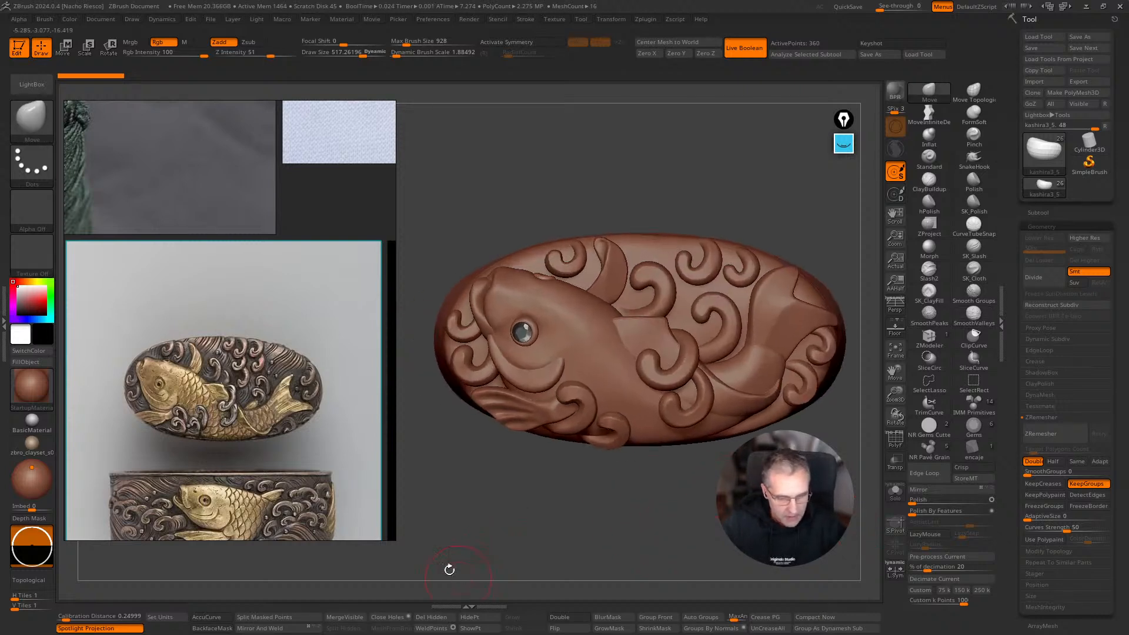
Shrink the reference board to a small window framing only the gold koi kashira and fuchi photo, with the ring enlarged beside it.
{"action": "left_click_drag", "start_coordinate": [391, 540], "coordinate": [284, 374]}
{"action": "double_click", "coordinate": [236, 320]}
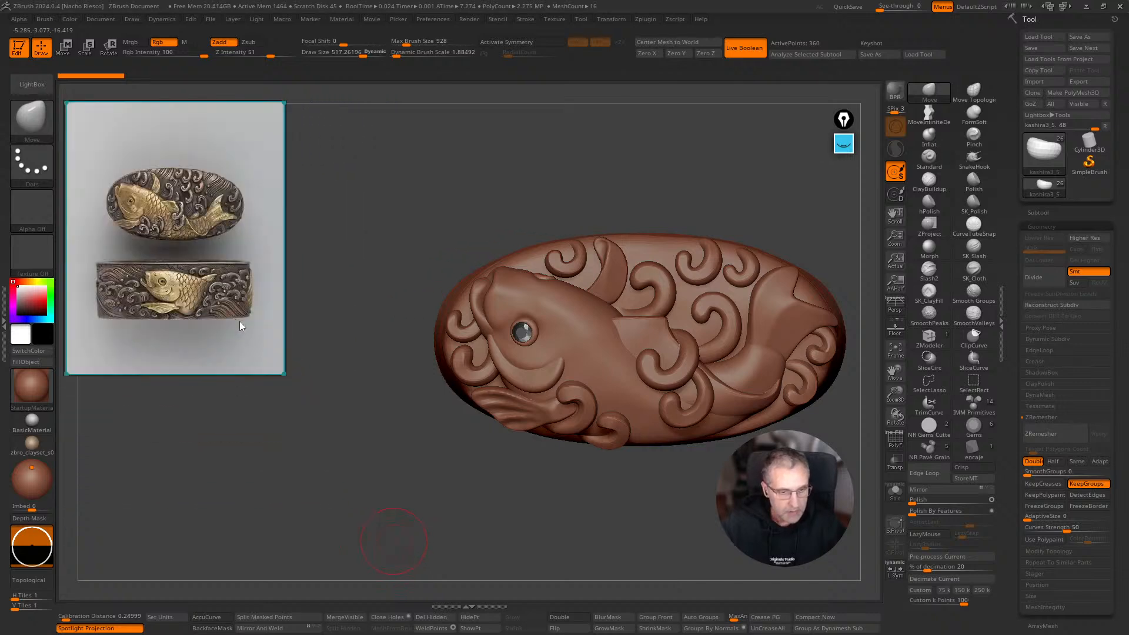
{"action": "scroll", "coordinate": [238, 346], "scroll_direction": "up", "scroll_amount": 3}
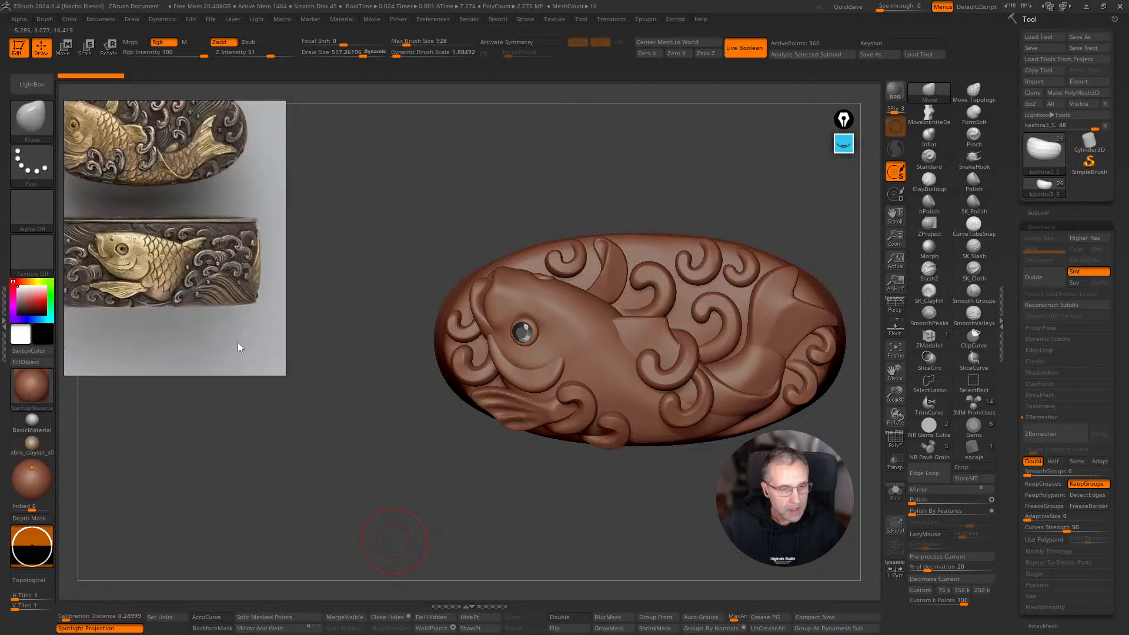
{"action": "scroll", "coordinate": [230, 294], "scroll_direction": "down", "scroll_amount": 3}
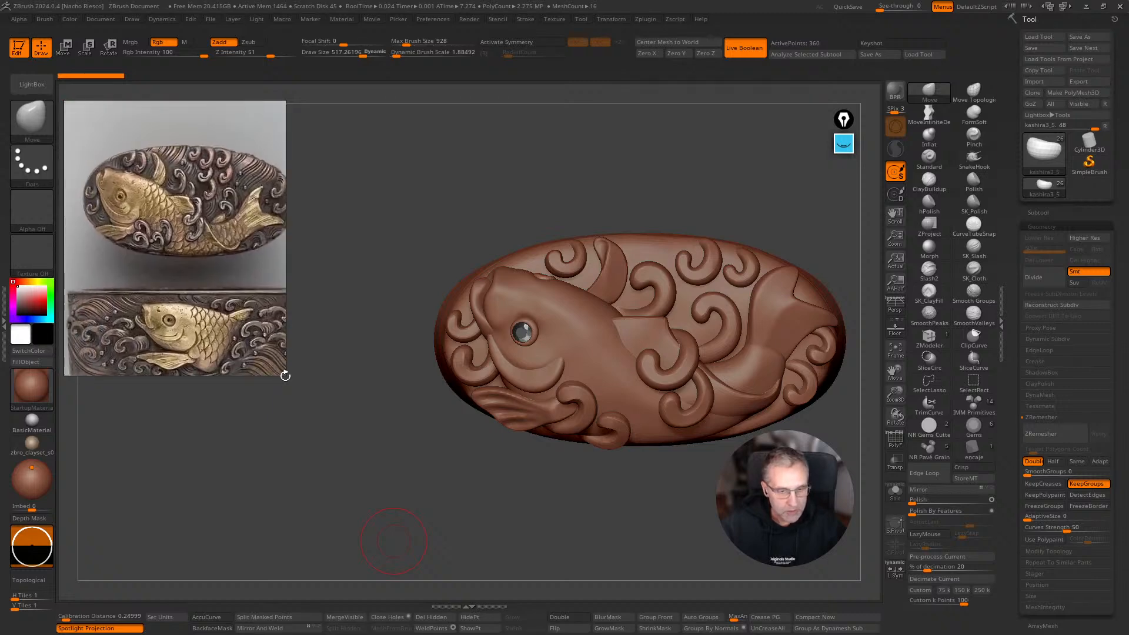
{"action": "left_click_drag", "start_coordinate": [285, 380], "coordinate": [299, 401]}
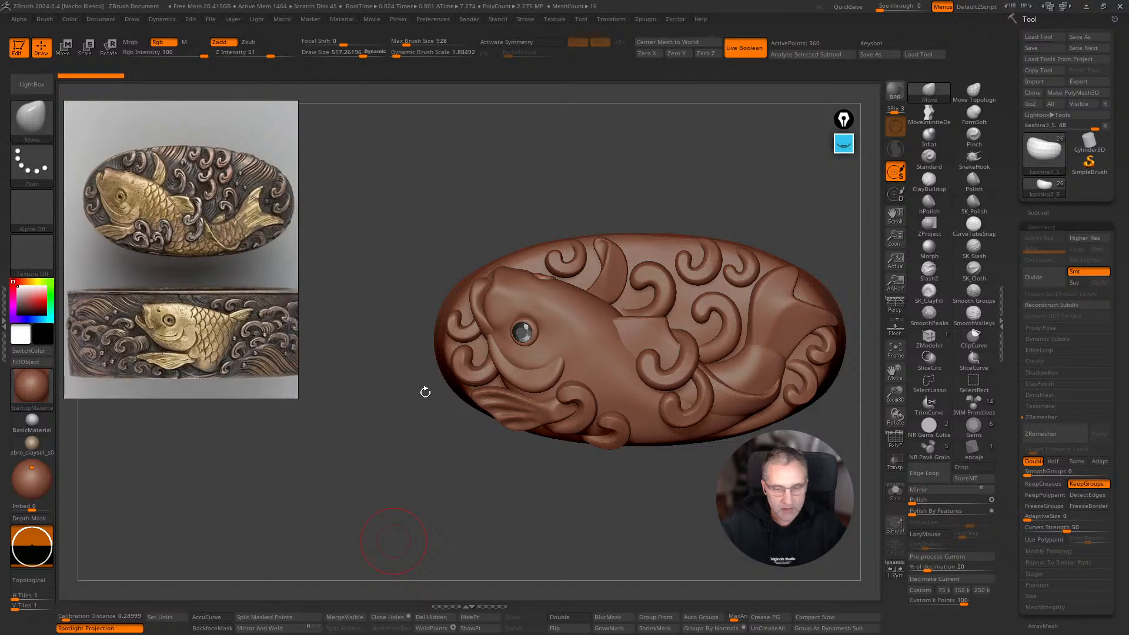
{"action": "left_click_drag", "start_coordinate": [655, 506], "coordinate": [503, 524]}
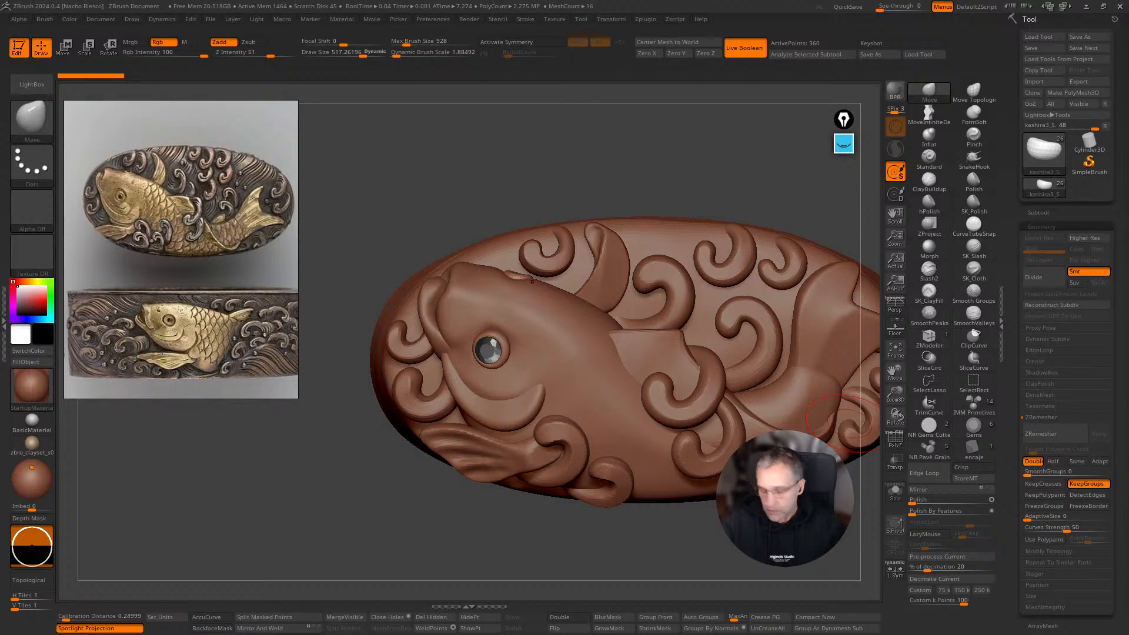
Raise the system headphone volume to 44.
{"action": "key", "text": "super"}
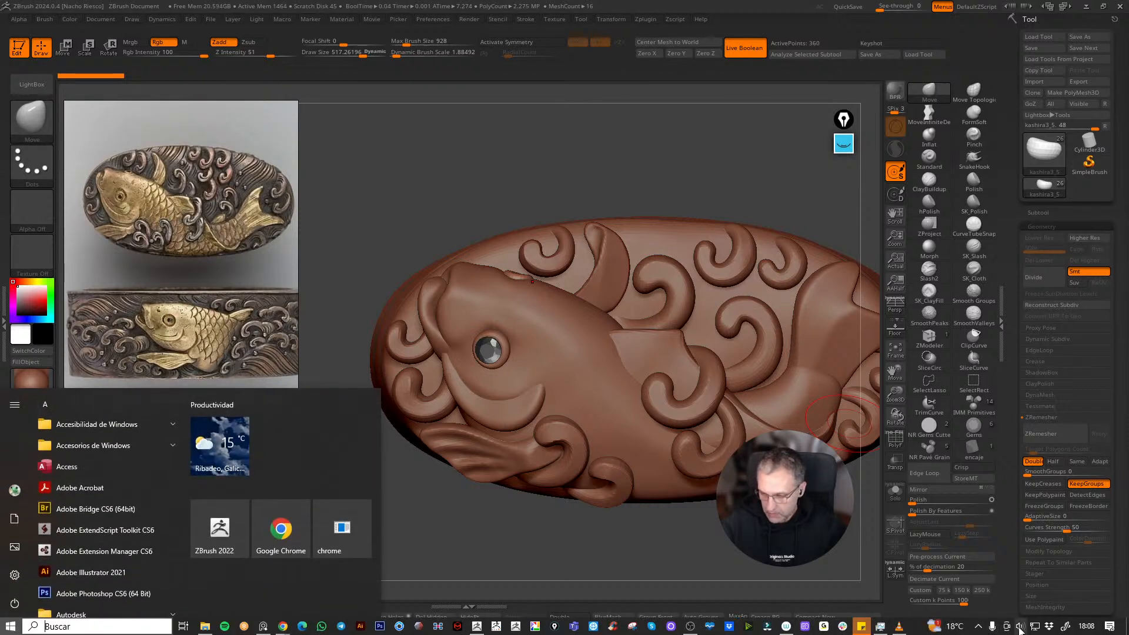
{"action": "left_click", "coordinate": [1021, 626]}
{"action": "left_click_drag", "start_coordinate": [989, 601], "coordinate": [1017, 603]}
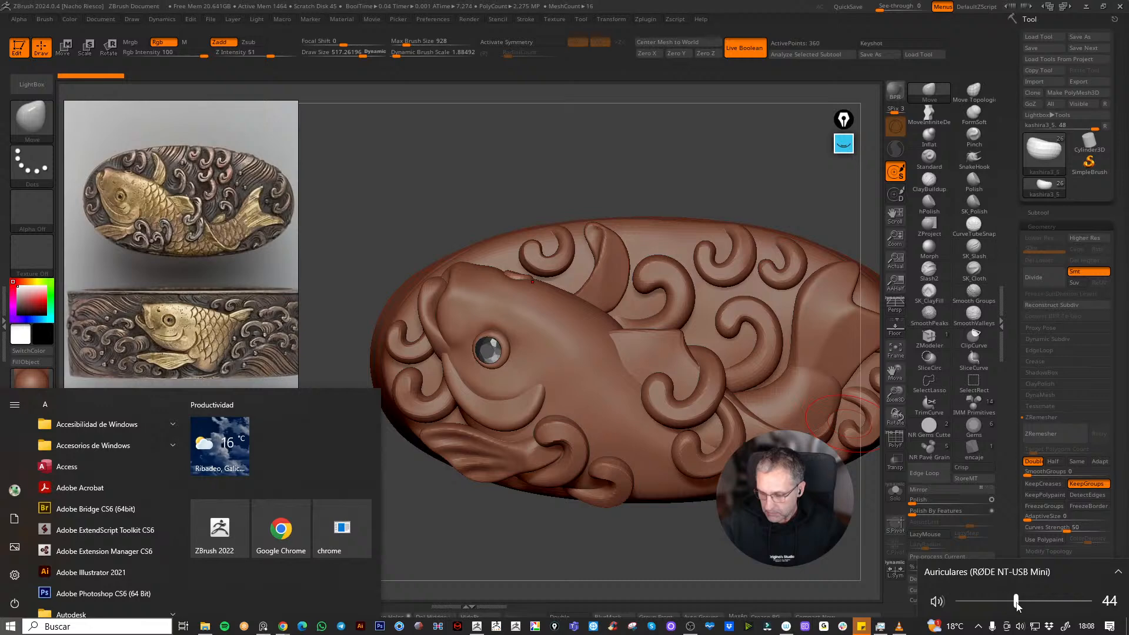
{"action": "left_click", "coordinate": [857, 596]}
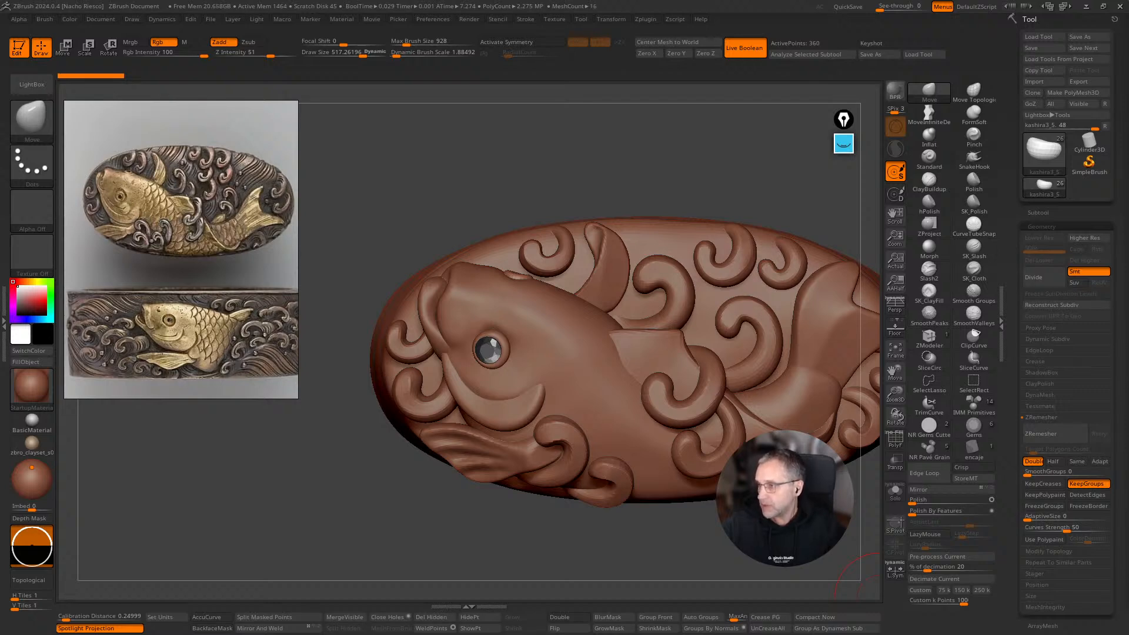
Make the koi's body the active subtool and reframe the ring's top view beside the reference.
{"action": "mouse_move", "coordinate": [605, 542]}
{"action": "left_mouse_down"}
{"action": "mouse_move", "coordinate": [611, 573]}
{"action": "mouse_move", "coordinate": [612, 549]}
{"action": "mouse_move", "coordinate": [530, 522]}
{"action": "mouse_move", "coordinate": [597, 549]}
{"action": "mouse_move", "coordinate": [582, 574]}
{"action": "mouse_move", "coordinate": [560, 549]}
{"action": "mouse_move", "coordinate": [512, 573]}
{"action": "left_mouse_up"}
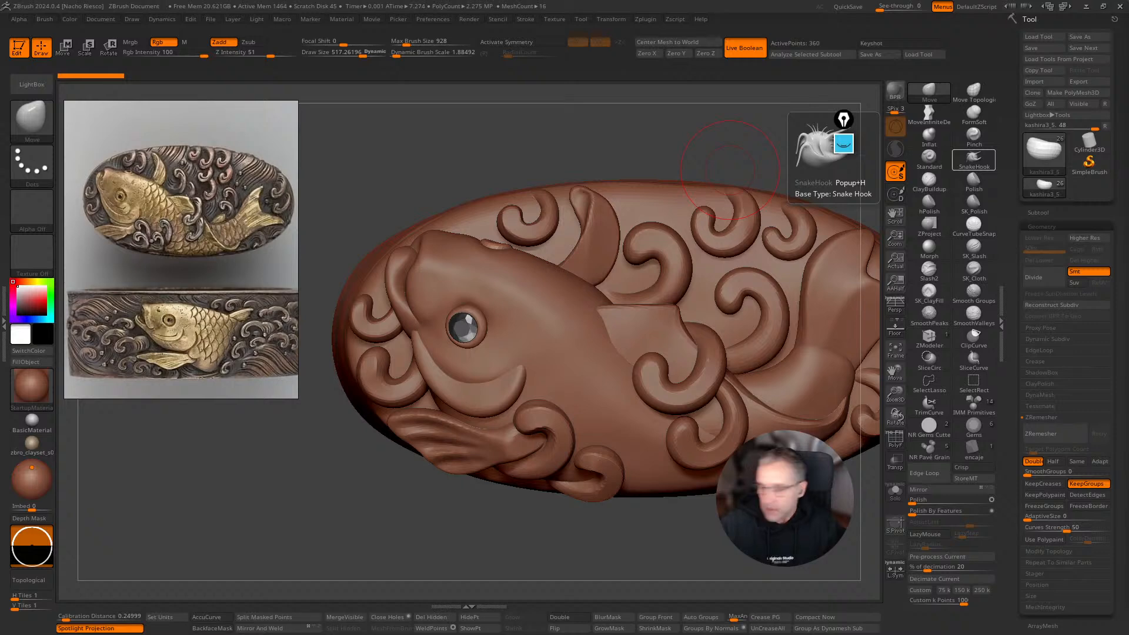
{"action": "mouse_move", "coordinate": [596, 559]}
{"action": "left_mouse_down"}
{"action": "mouse_move", "coordinate": [599, 527]}
{"action": "mouse_move", "coordinate": [629, 530]}
{"action": "left_mouse_up"}
{"action": "left_click", "coordinate": [652, 471], "text": "alt"}
{"action": "left_click_drag", "start_coordinate": [694, 559], "coordinate": [622, 514], "text": "alt"}
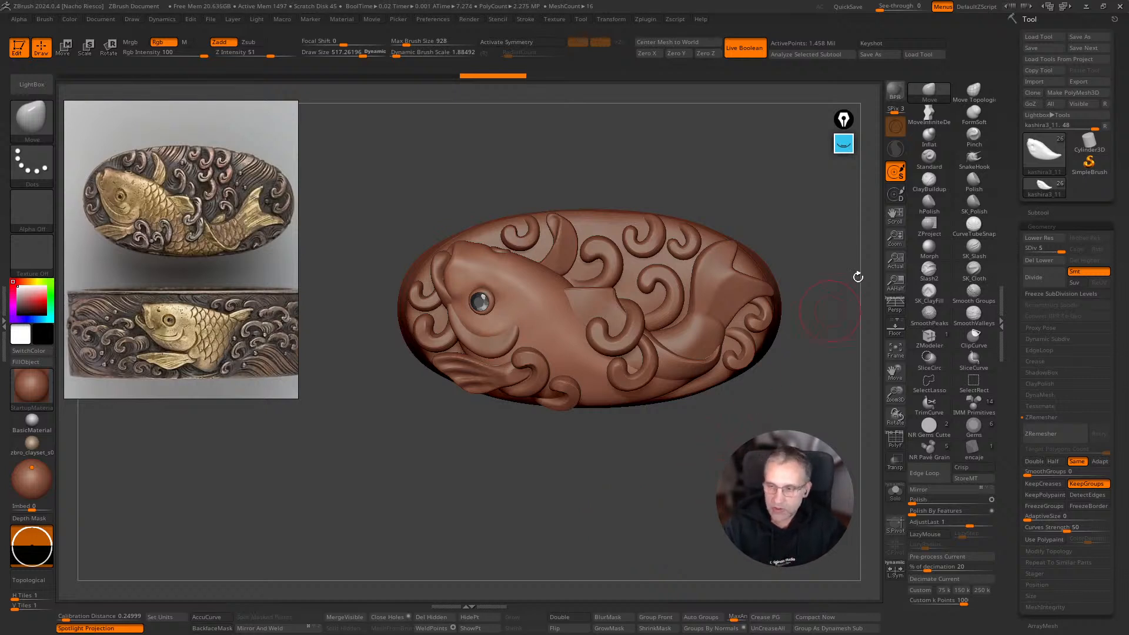
{"action": "left_click_drag", "start_coordinate": [796, 411], "coordinate": [812, 435], "text": "alt"}
{"action": "left_click_drag", "start_coordinate": [664, 515], "coordinate": [670, 525]}
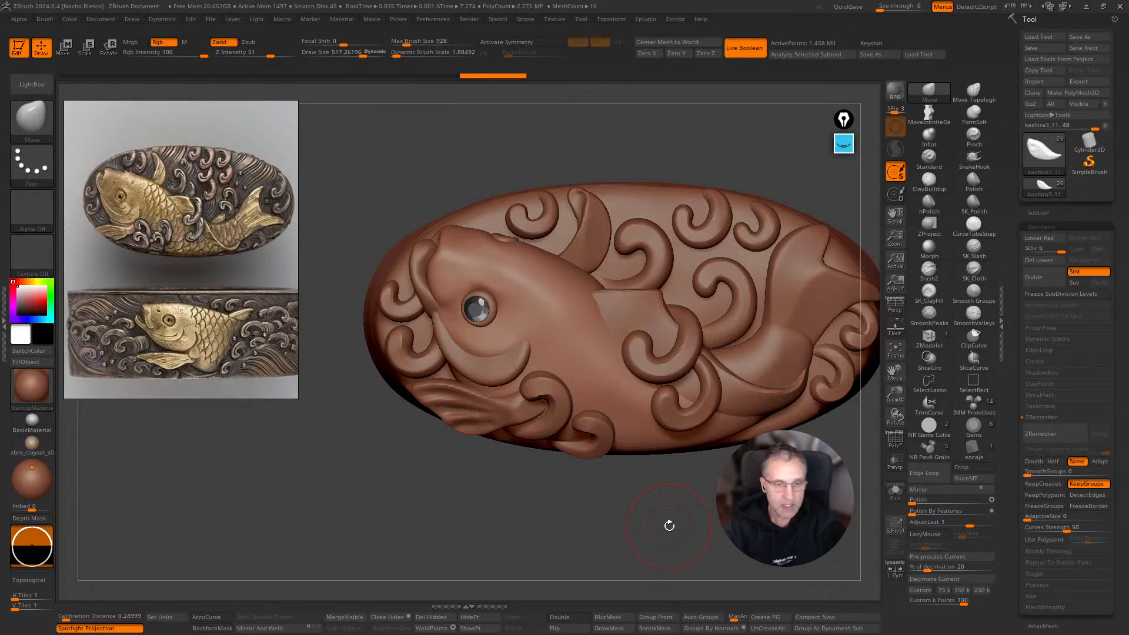
Switch to a new Plane3D primitive, frame it, and convert it to a PolyMesh3D.
{"action": "mouse_move", "coordinate": [1042, 156]}
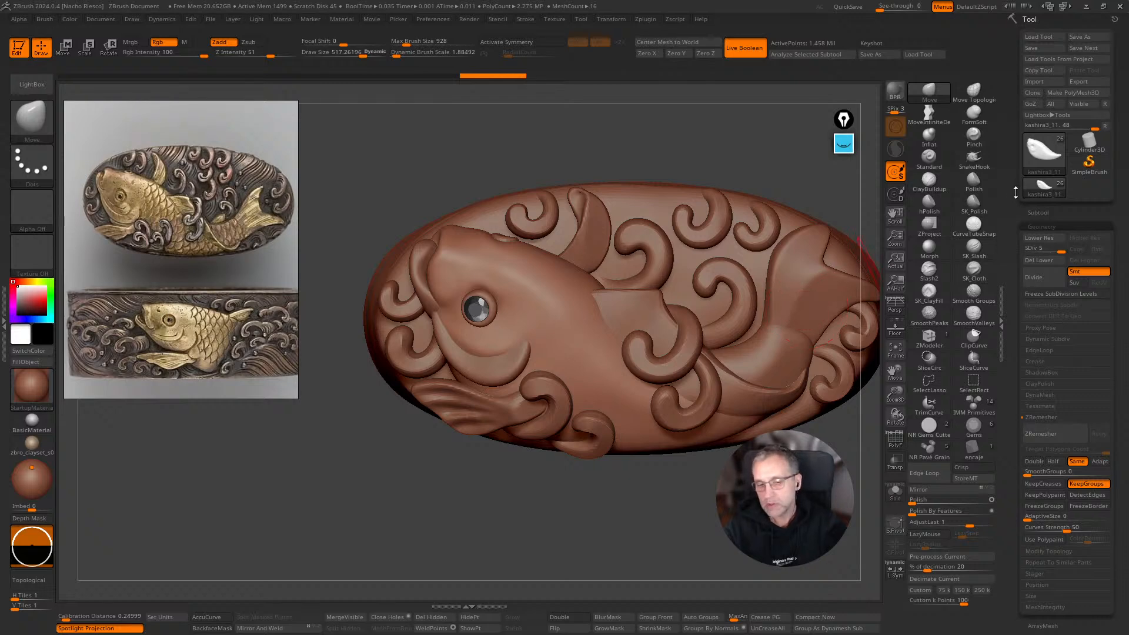
{"action": "mouse_move", "coordinate": [1045, 154]}
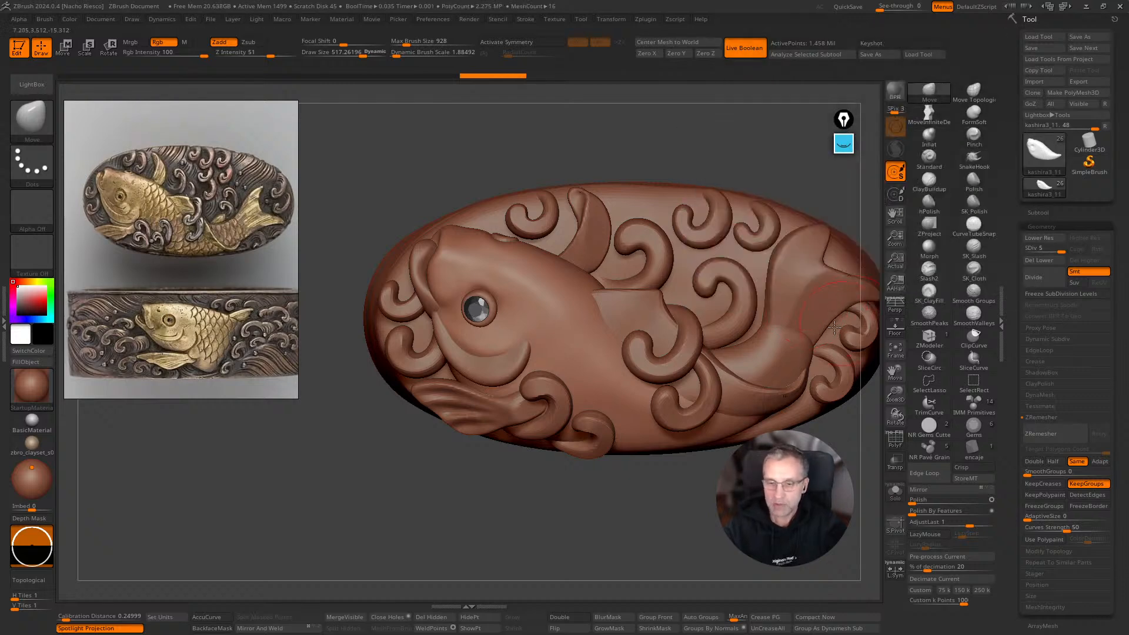
{"action": "left_click", "coordinate": [1039, 159]}
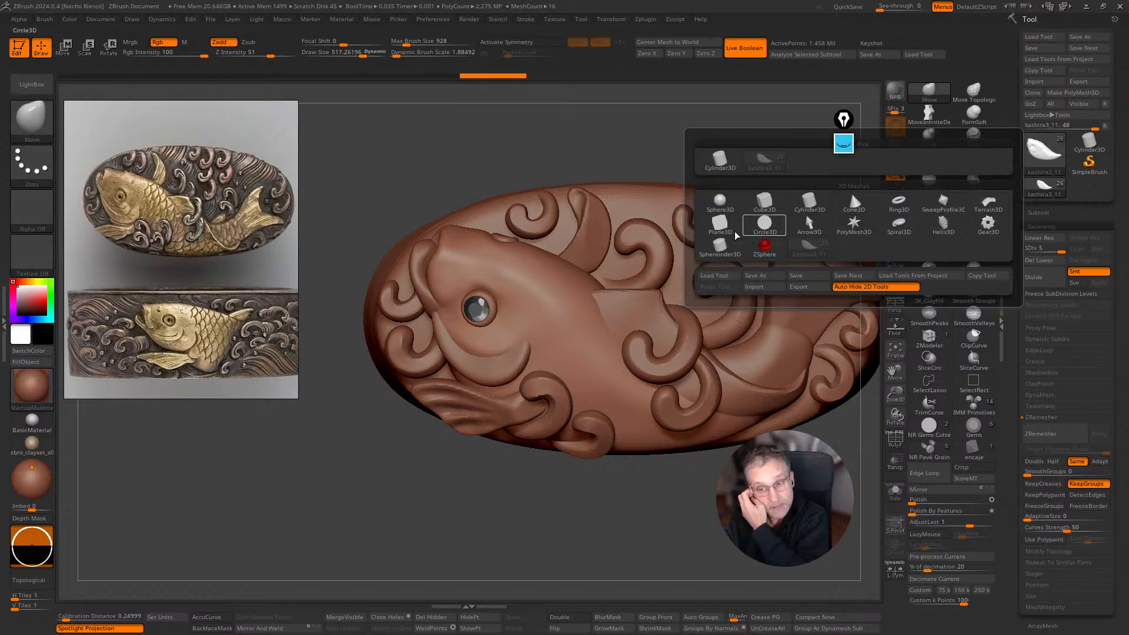
{"action": "left_click", "coordinate": [720, 224]}
{"action": "key", "text": "f"}
{"action": "mouse_move", "coordinate": [766, 494]}
{"action": "left_mouse_down", "text": "alt"}
{"action": "mouse_move", "coordinate": [663, 621]}
{"action": "mouse_move", "coordinate": [758, 530]}
{"action": "mouse_move", "coordinate": [706, 524]}
{"action": "mouse_move", "coordinate": [778, 507]}
{"action": "left_mouse_up", "text": "alt"}
{"action": "left_click_drag", "start_coordinate": [712, 517], "coordinate": [714, 517]}
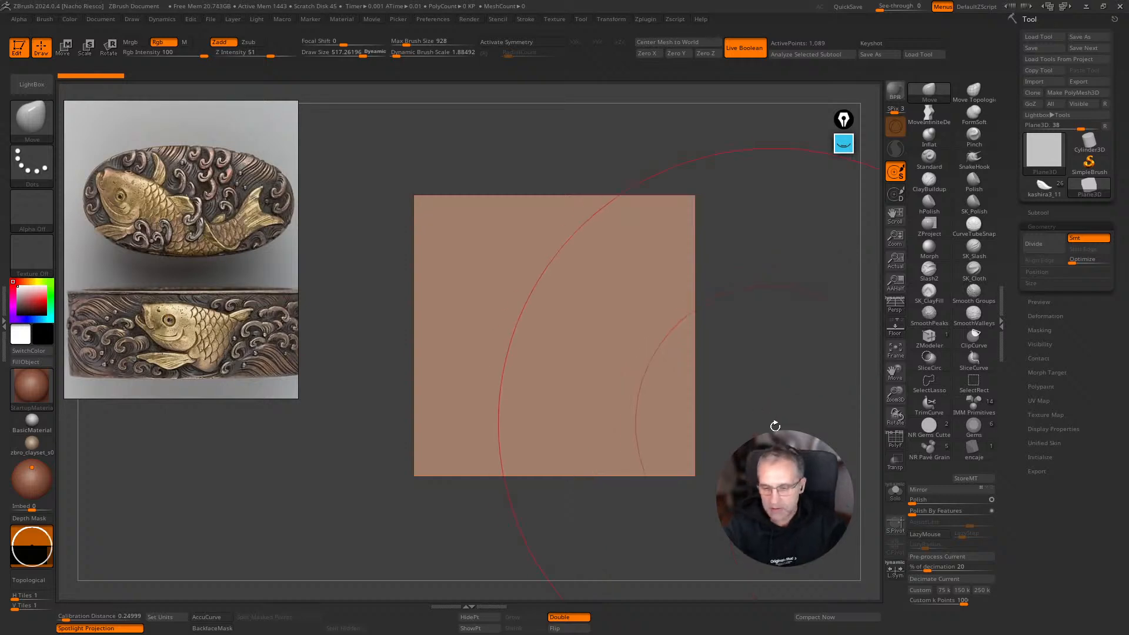
{"action": "left_click_drag", "start_coordinate": [771, 450], "coordinate": [784, 477], "text": "alt"}
{"action": "left_click", "coordinate": [1072, 93]}
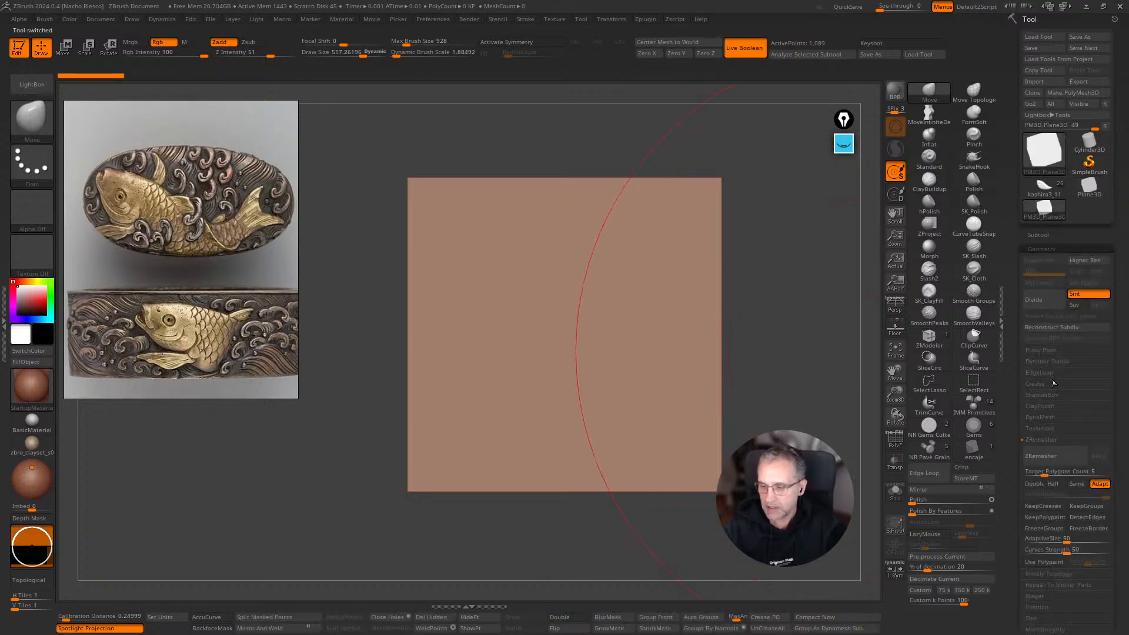
Subdivide the plane five times to subdivision level 6.
{"action": "left_click", "coordinate": [1092, 475]}
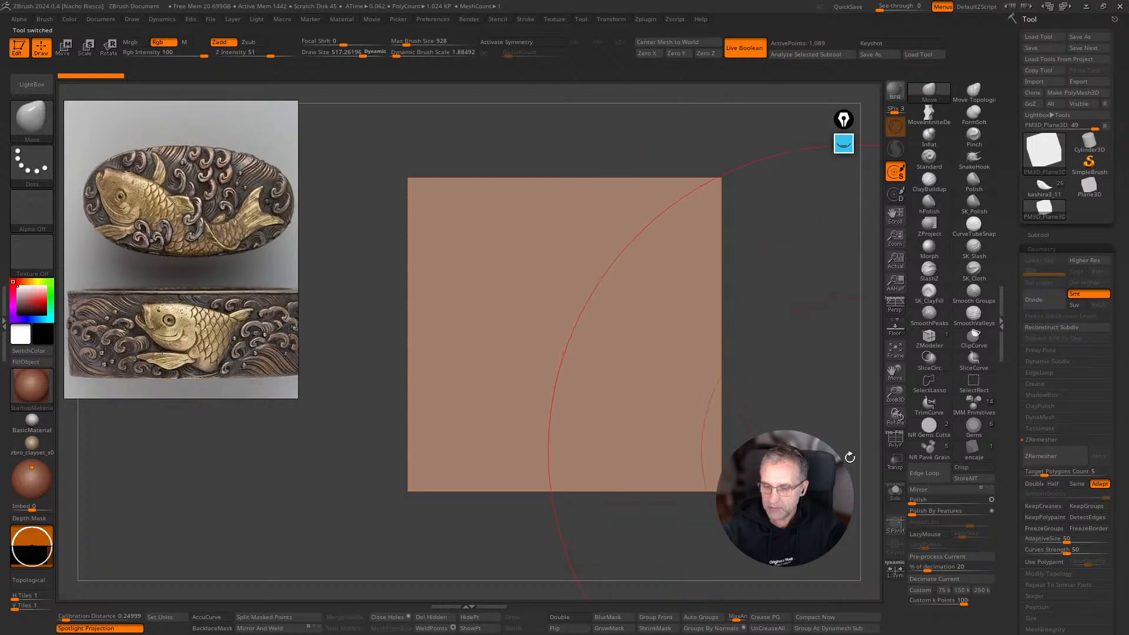
{"action": "left_click", "coordinate": [1044, 301]}
{"action": "left_click", "coordinate": [1043, 301]}
{"action": "left_click", "coordinate": [1042, 301]}
{"action": "left_click", "coordinate": [1043, 301]}
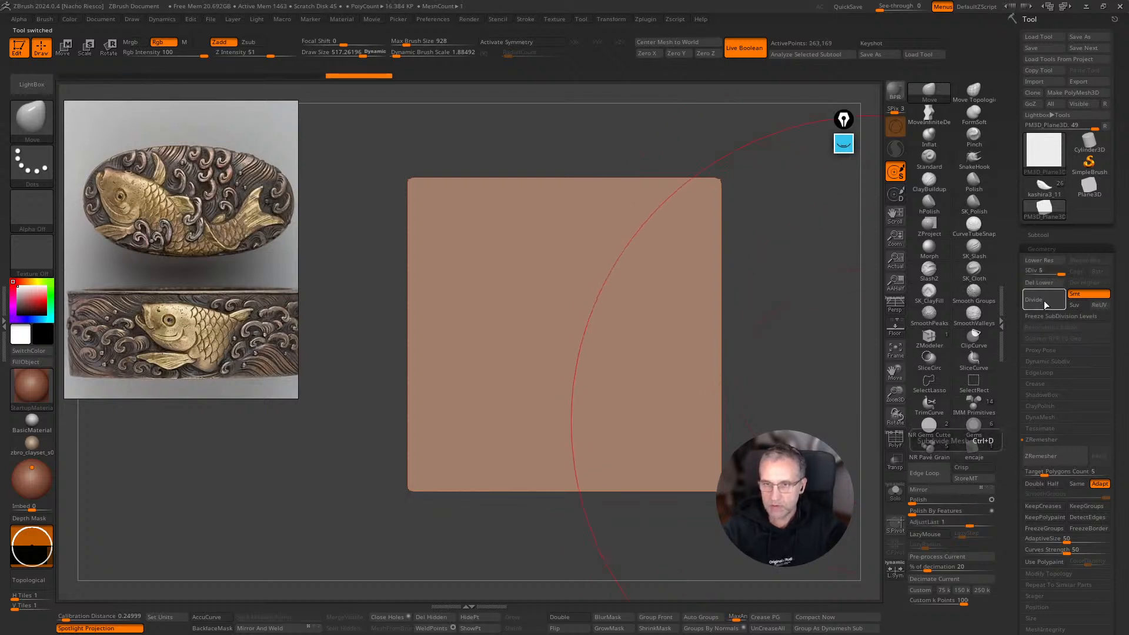
{"action": "left_click", "coordinate": [1044, 301]}
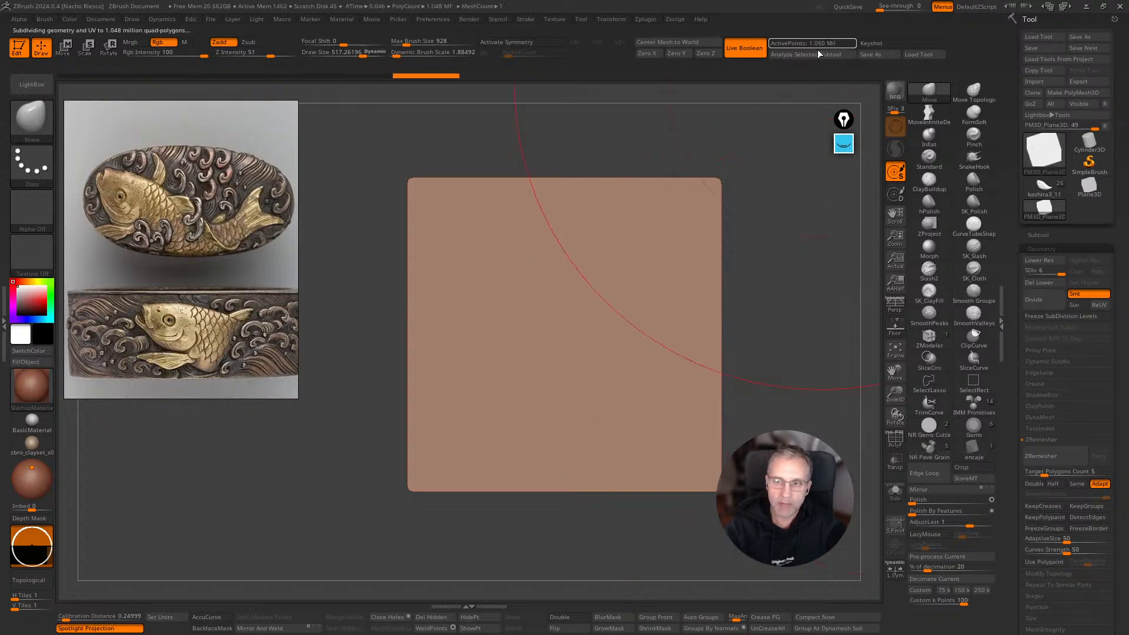
{"action": "left_click_drag", "start_coordinate": [792, 405], "coordinate": [807, 432], "text": "alt"}
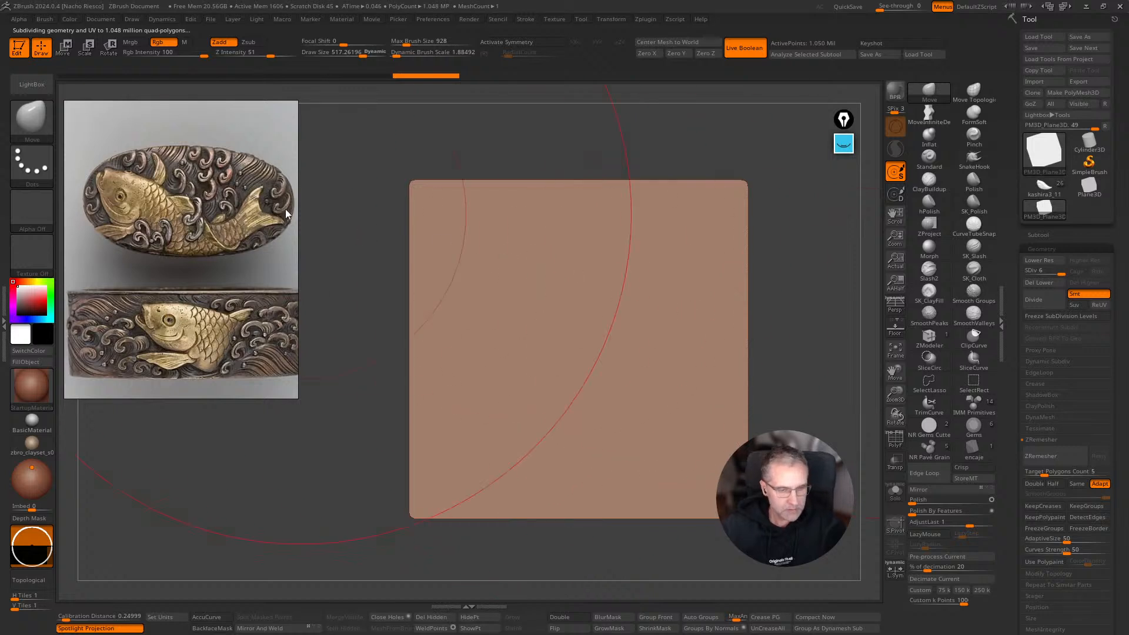
Reduce the brush draw size to about 33 and activate X symmetry on the plane.
{"action": "key", "text": "s"}
{"action": "left_click_drag", "start_coordinate": [686, 378], "coordinate": [650, 379]}
{"action": "left_click_drag", "start_coordinate": [789, 323], "coordinate": [774, 327], "text": "alt"}
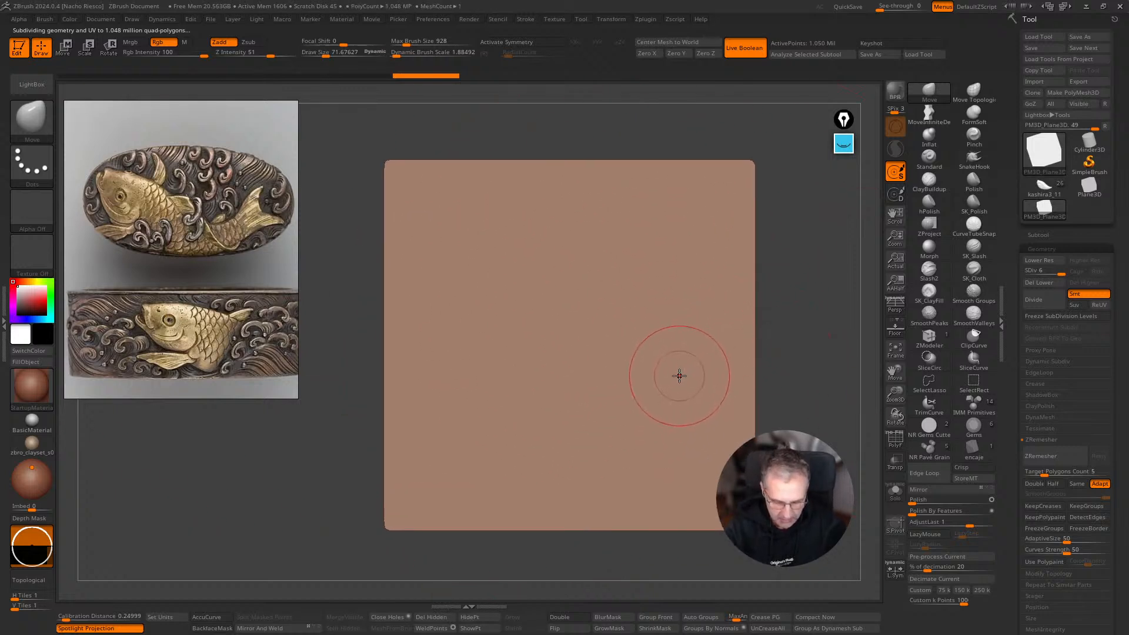
{"action": "key", "text": "x"}
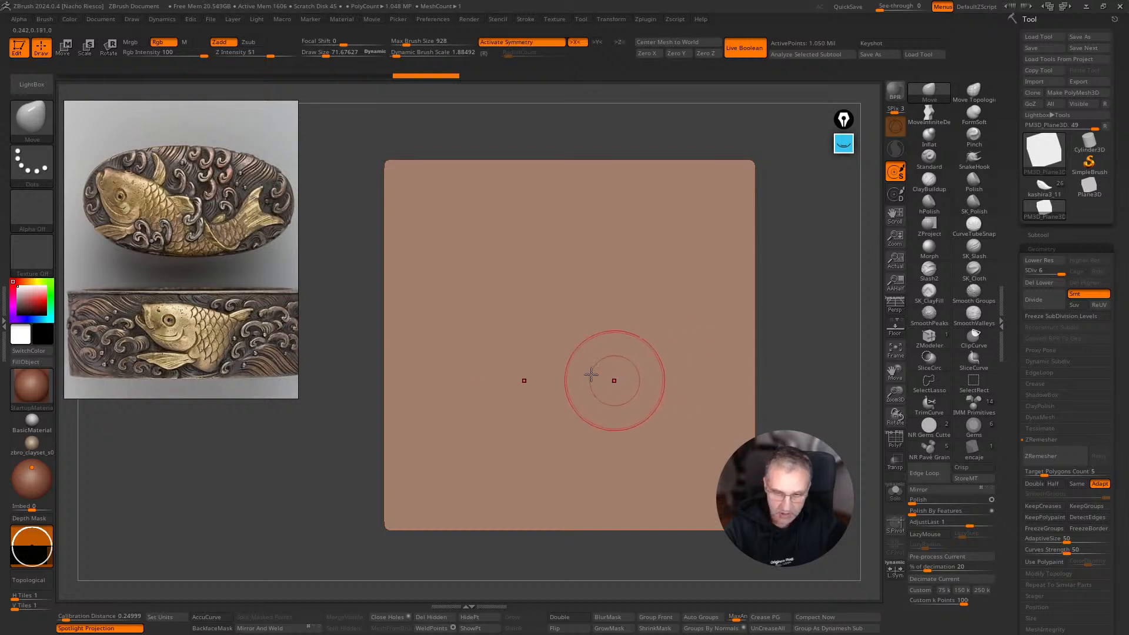
{"action": "key", "text": "s"}
{"action": "left_click_drag", "start_coordinate": [561, 354], "coordinate": [548, 355]}
Undo a thin trial mask and lasso-mask a wide, symmetrical bowl shape across the middle of the plane.
{"action": "left_click_drag", "start_coordinate": [470, 331], "coordinate": [562, 391], "text": "ctrl"}
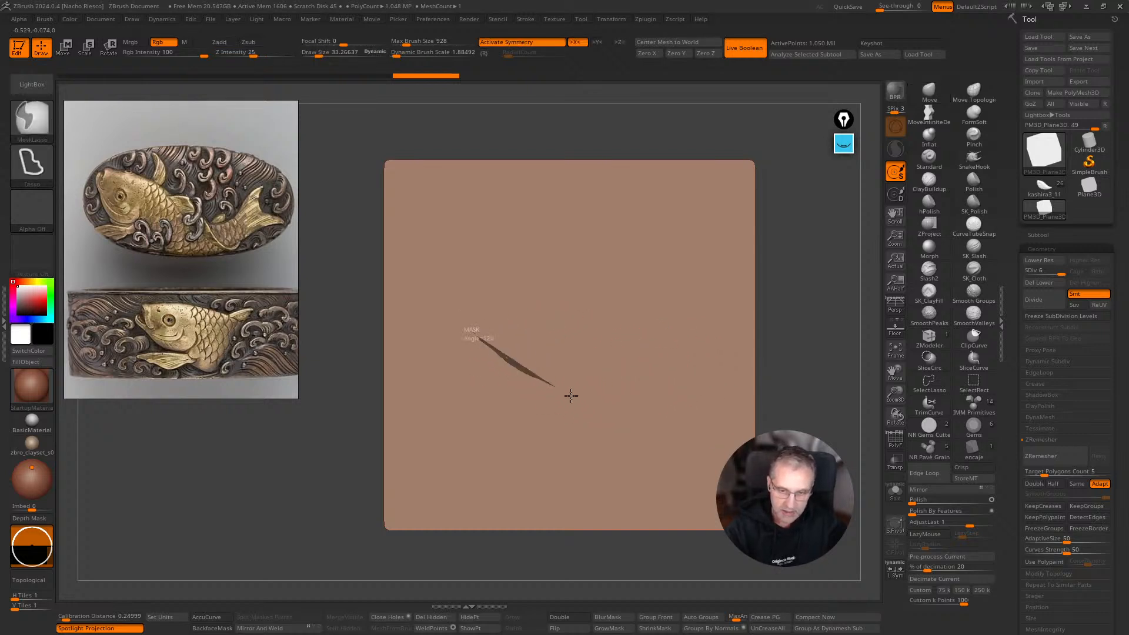
{"action": "key", "text": "ctrl+z"}
{"action": "mouse_move", "coordinate": [417, 331]}
{"action": "left_mouse_down", "text": "ctrl"}
{"action": "mouse_move", "coordinate": [453, 408]}
{"action": "mouse_move", "coordinate": [617, 446]}
{"action": "mouse_move", "coordinate": [718, 298]}
{"action": "left_mouse_up", "text": "ctrl"}
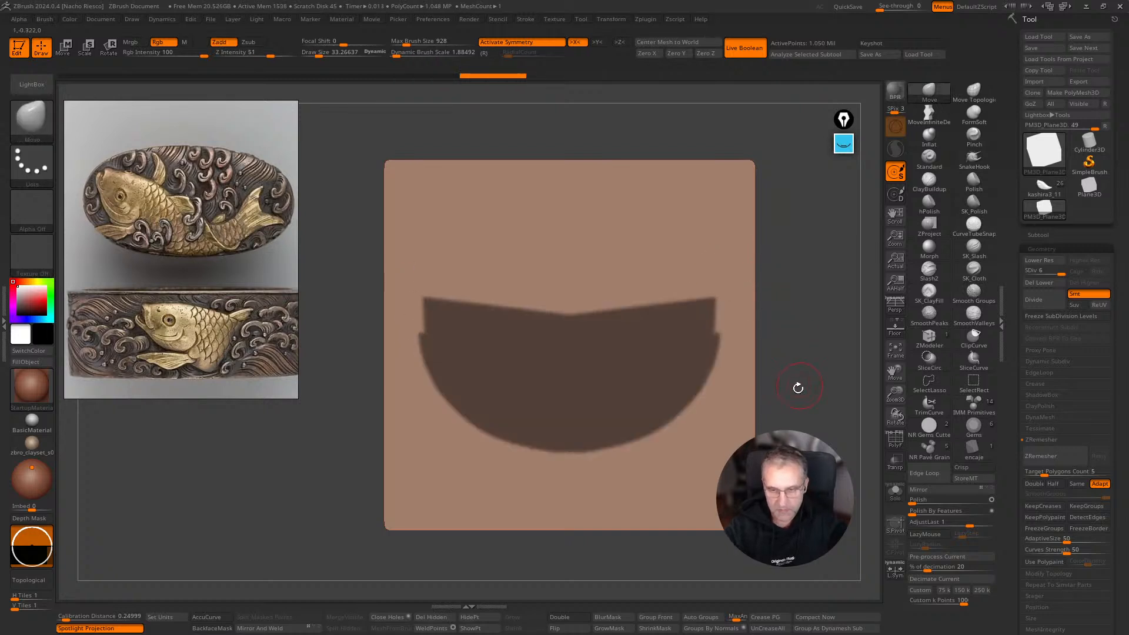
Move the reference image clear of the brush palette and paint the bowl mask's upper edge straight with the MaskPen brush.
{"action": "left_click", "coordinate": [32, 121], "text": "ctrl"}
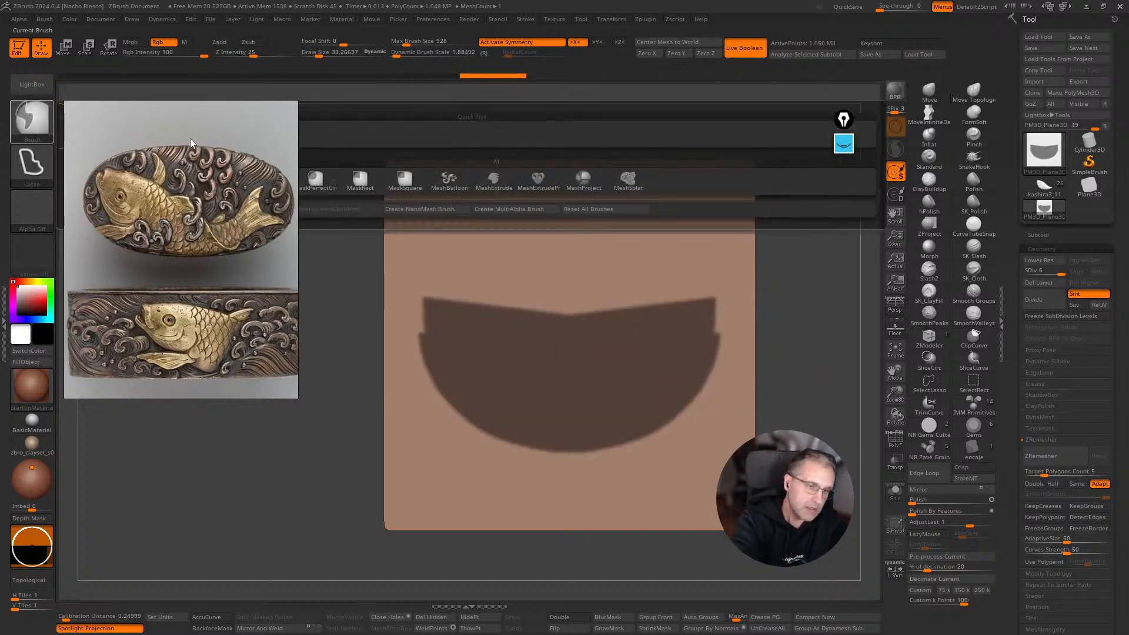
{"action": "left_click_drag", "start_coordinate": [181, 210], "coordinate": [186, 407]}
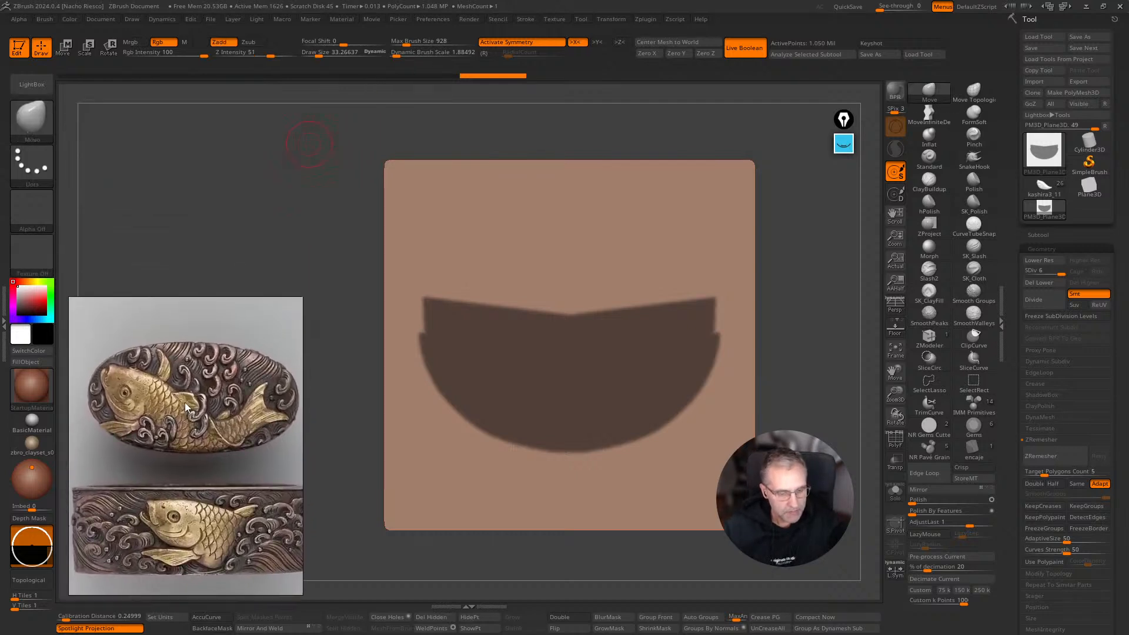
{"action": "left_click", "coordinate": [44, 124], "text": "ctrl"}
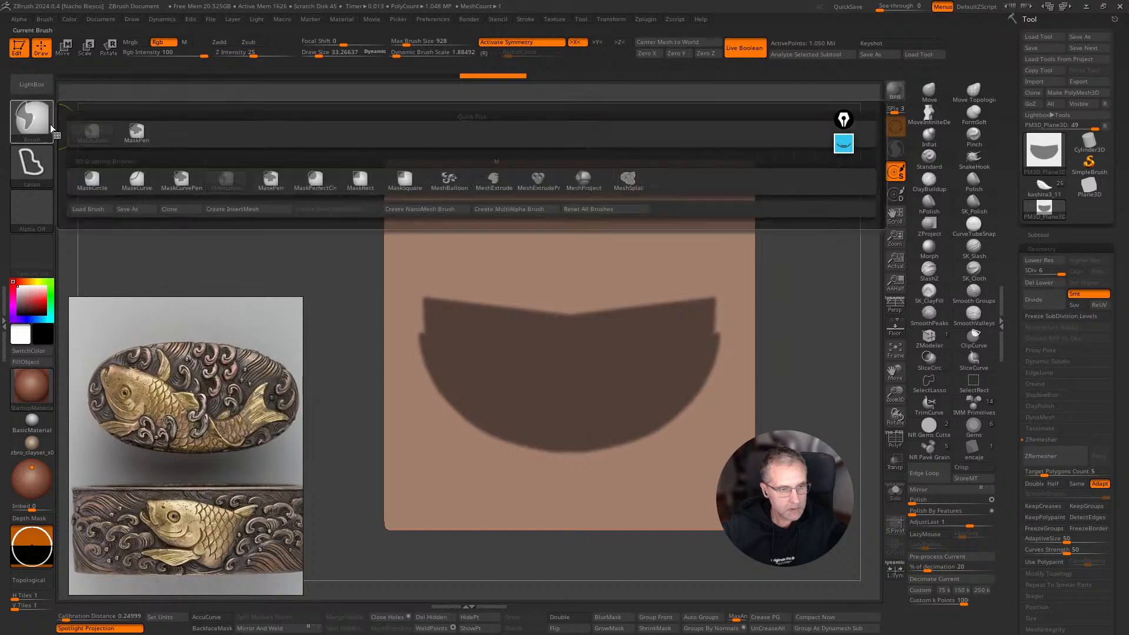
{"action": "left_click", "coordinate": [126, 129], "text": "ctrl"}
{"action": "mouse_move", "coordinate": [431, 330]}
{"action": "left_mouse_down", "text": "ctrl"}
{"action": "mouse_move", "coordinate": [434, 310]}
{"action": "mouse_move", "coordinate": [640, 308]}
{"action": "mouse_move", "coordinate": [488, 312]}
{"action": "mouse_move", "coordinate": [444, 300]}
{"action": "mouse_move", "coordinate": [436, 315]}
{"action": "mouse_move", "coordinate": [521, 314]}
{"action": "mouse_move", "coordinate": [485, 297]}
{"action": "mouse_move", "coordinate": [700, 303]}
{"action": "mouse_move", "coordinate": [708, 328]}
{"action": "left_mouse_up", "text": "ctrl"}
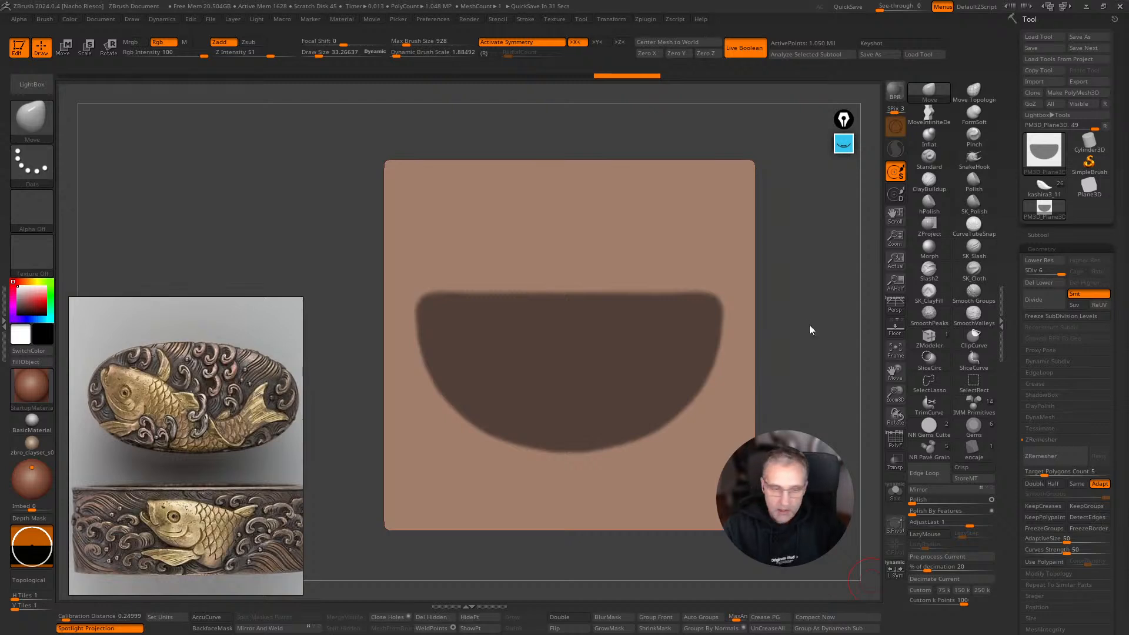
Invert the bowl mask, set the gizmo pivot on the bowl's straight edge, and rotate the unmasked shape so its curved side rises.
{"action": "key", "text": "w"}
{"action": "key", "text": "ctrl+i"}
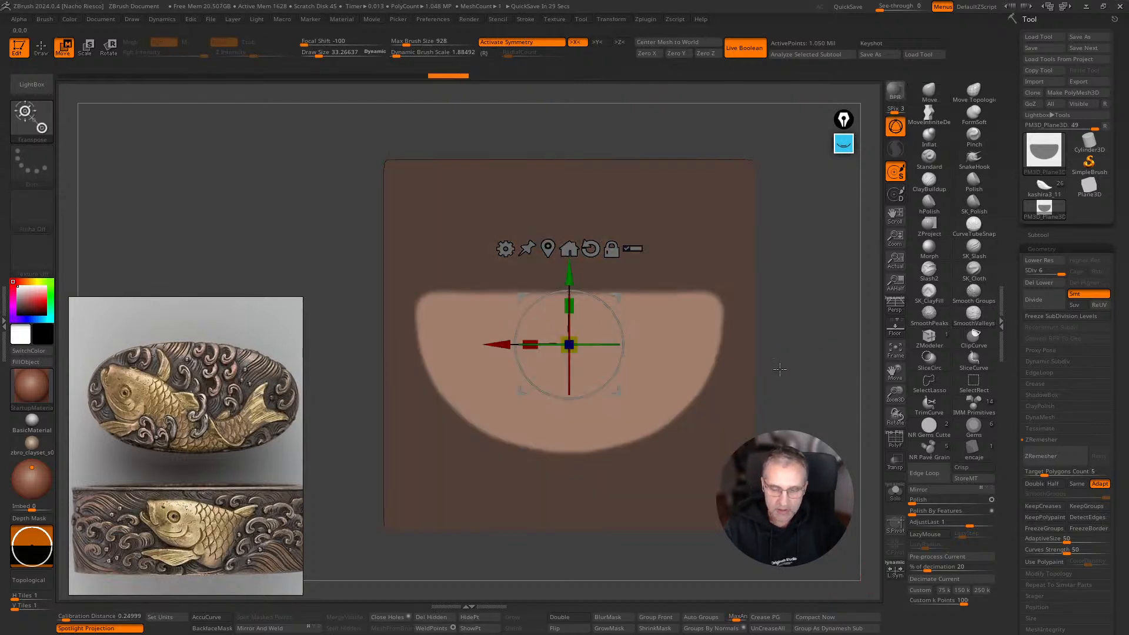
{"action": "left_click_drag", "start_coordinate": [569, 272], "coordinate": [570, 219], "text": "alt"}
{"action": "left_click_drag", "start_coordinate": [765, 238], "coordinate": [797, 244]}
{"action": "left_click_drag", "start_coordinate": [601, 295], "coordinate": [606, 263]}
{"action": "left_click_drag", "start_coordinate": [778, 270], "coordinate": [802, 336], "text": "shift"}
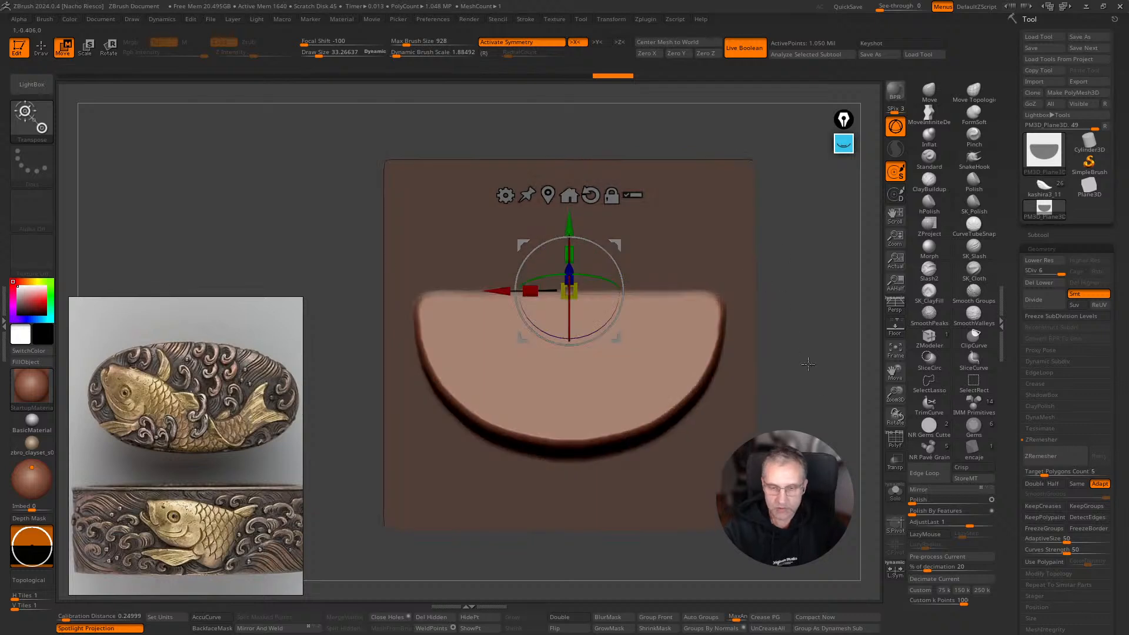
Return to sculpting mode and soften the raised bowl's edge with Polish By Features.
{"action": "key", "text": "q"}
{"action": "mouse_move", "coordinate": [836, 470]}
{"action": "left_mouse_down"}
{"action": "mouse_move", "coordinate": [929, 474]}
{"action": "mouse_move", "coordinate": [848, 480]}
{"action": "mouse_move", "coordinate": [841, 438]}
{"action": "mouse_move", "coordinate": [850, 478]}
{"action": "left_mouse_up"}
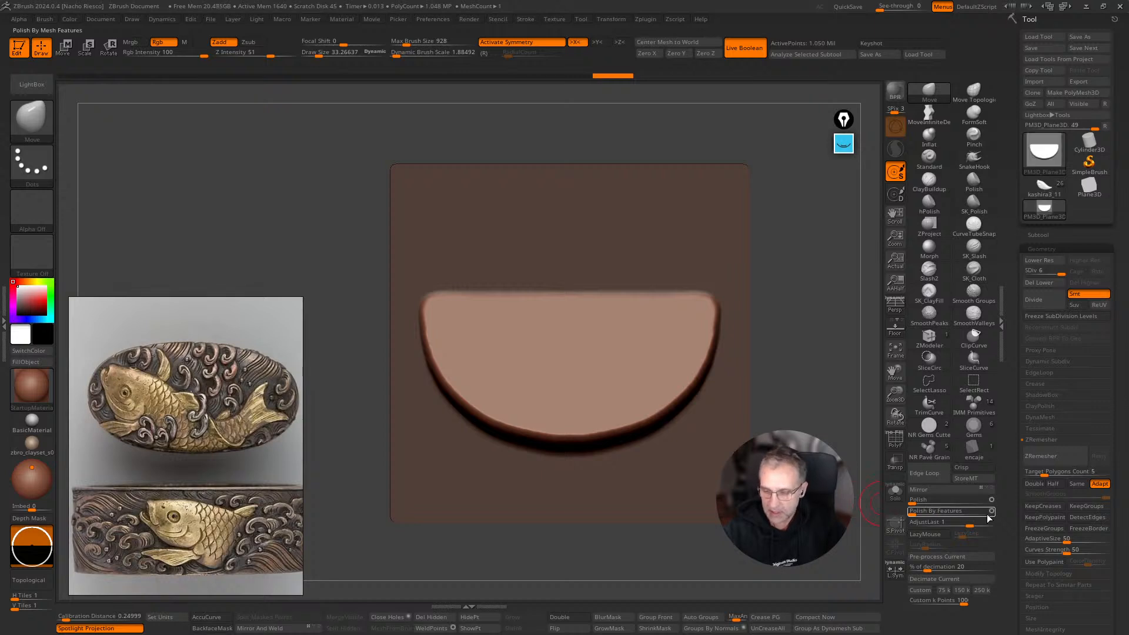
{"action": "left_click_drag", "start_coordinate": [927, 513], "coordinate": [936, 515]}
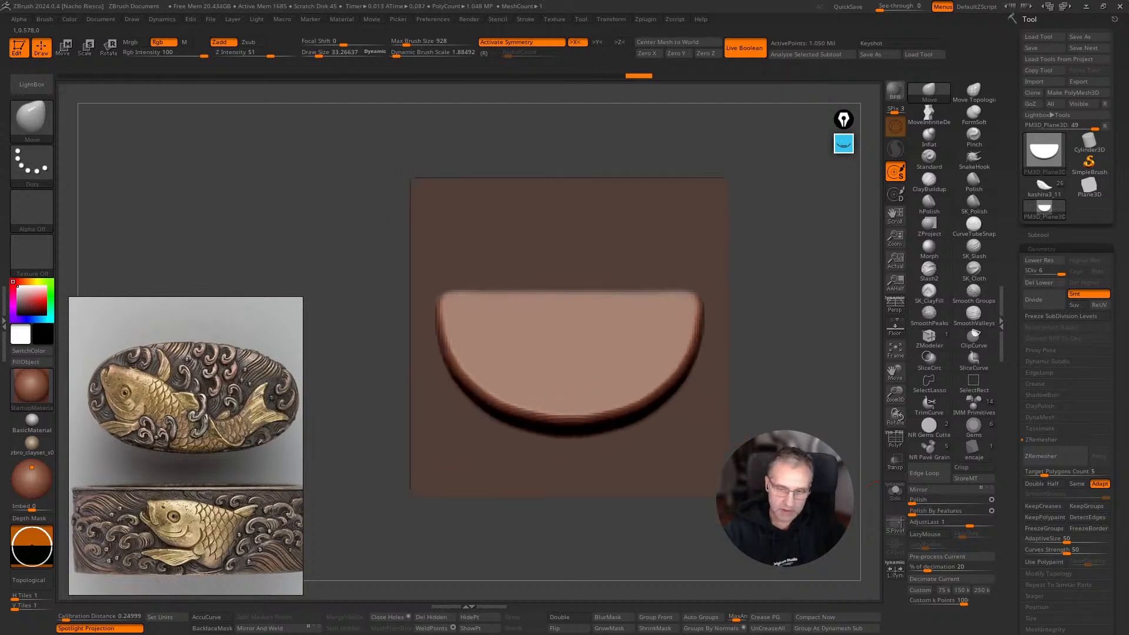
Blend the bowl's straight upper edge into the plane with SmoothValleys, working at subdivision levels 2 and 4.
{"action": "key", "text": "shift"}
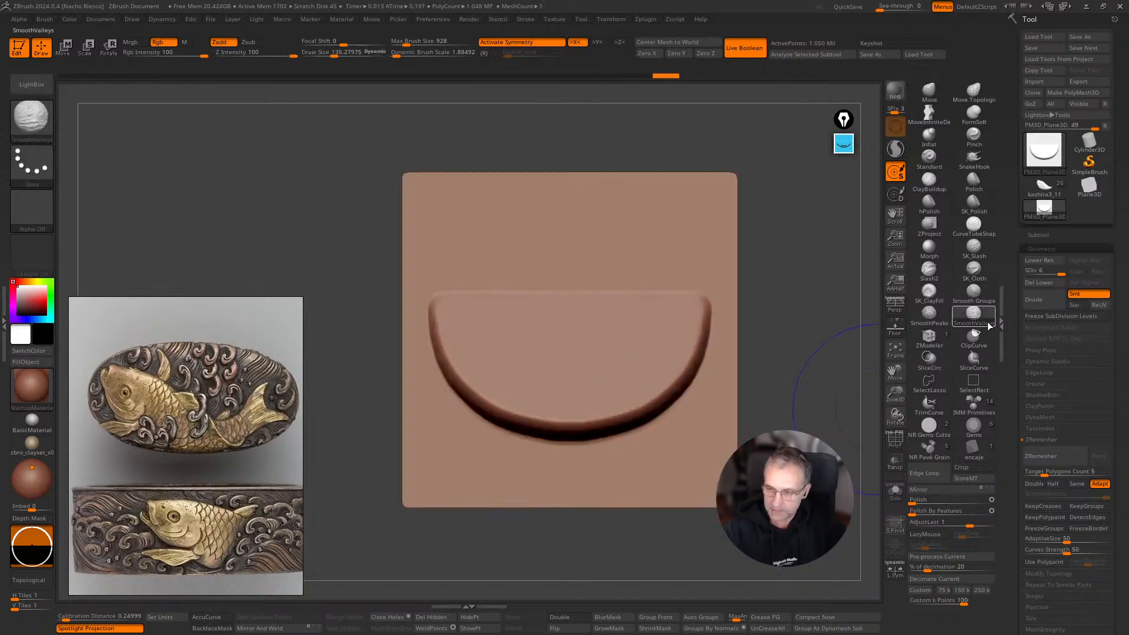
{"action": "mouse_move", "coordinate": [517, 300]}
{"action": "left_mouse_down", "text": "shift"}
{"action": "mouse_move", "coordinate": [588, 306]}
{"action": "mouse_move", "coordinate": [485, 291]}
{"action": "left_mouse_up", "text": "shift"}
{"action": "key", "text": "shift+d"}
{"action": "key", "text": "shift+d"}
{"action": "key", "text": "shift+d"}
{"action": "key", "text": "shift+d"}
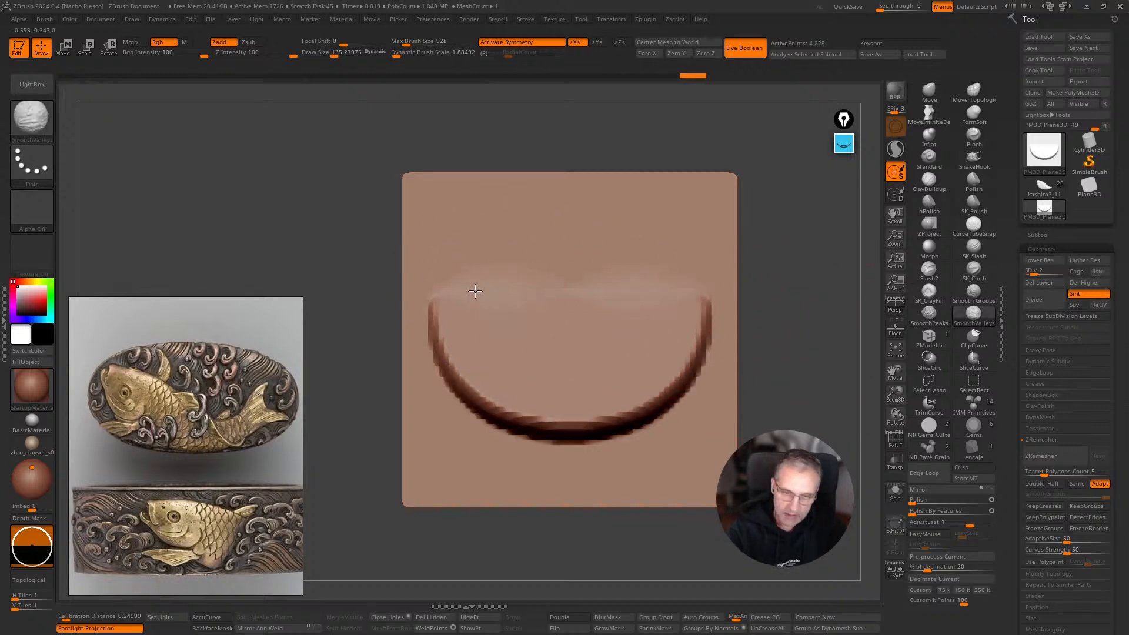
{"action": "key", "text": "d"}
{"action": "key", "text": "d"}
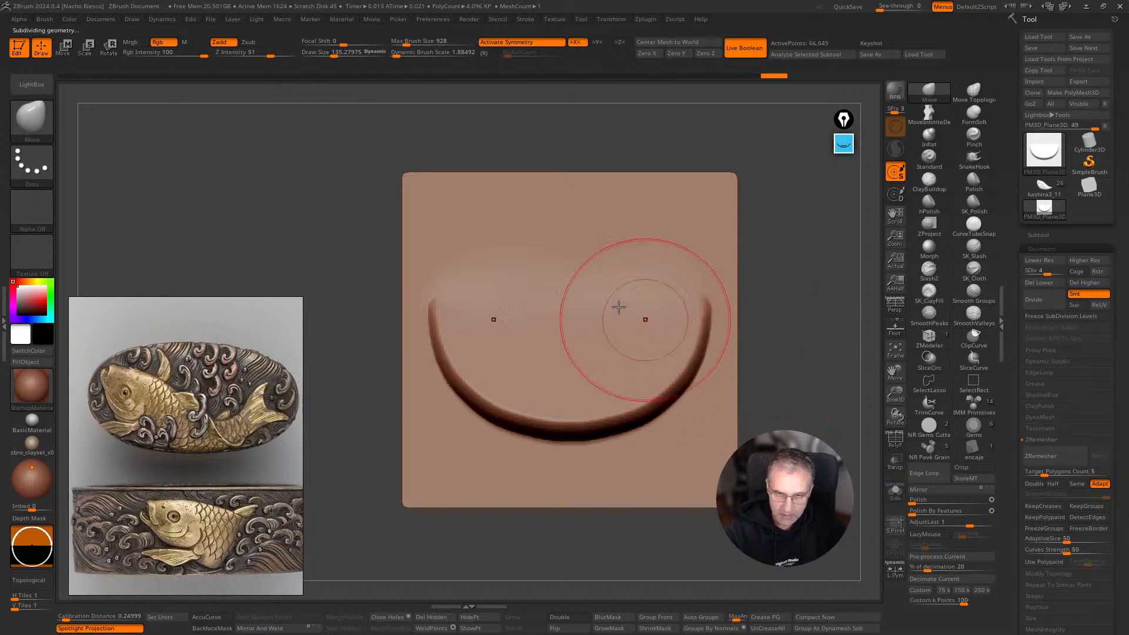
{"action": "mouse_move", "coordinate": [458, 286]}
{"action": "left_mouse_down", "text": "shift"}
{"action": "mouse_move", "coordinate": [619, 305]}
{"action": "mouse_move", "coordinate": [595, 384]}
{"action": "left_mouse_up", "text": "shift"}
Choose the Move brush at draw size about 110, and mask the flat base from the side with a blurred mask edge.
{"action": "mouse_move", "coordinate": [801, 393]}
{"action": "left_mouse_down", "text": "alt"}
{"action": "mouse_move", "coordinate": [799, 374]}
{"action": "mouse_move", "coordinate": [811, 380]}
{"action": "left_mouse_up", "text": "alt"}
{"action": "mouse_move", "coordinate": [811, 380]}
{"action": "left_mouse_down"}
{"action": "mouse_move", "coordinate": [771, 386]}
{"action": "mouse_move", "coordinate": [805, 378]}
{"action": "mouse_move", "coordinate": [794, 394]}
{"action": "mouse_move", "coordinate": [813, 410]}
{"action": "mouse_move", "coordinate": [816, 302]}
{"action": "mouse_move", "coordinate": [788, 388]}
{"action": "left_mouse_up"}
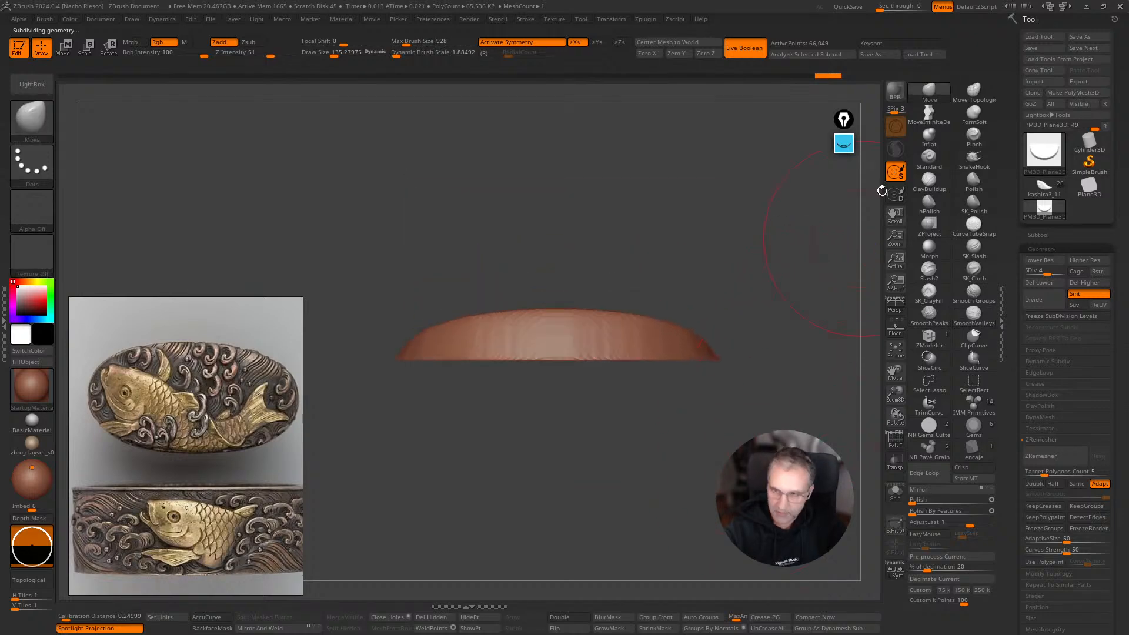
{"action": "left_click", "coordinate": [928, 92]}
{"action": "key", "text": "s"}
{"action": "left_click_drag", "start_coordinate": [593, 320], "coordinate": [562, 308]}
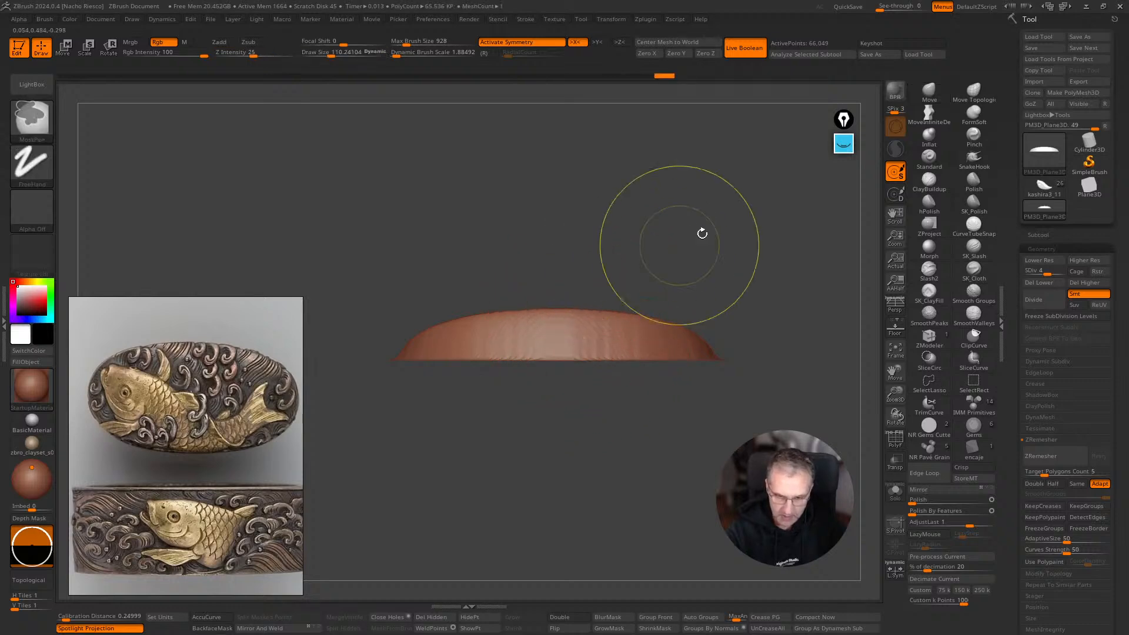
{"action": "mouse_move", "coordinate": [371, 260]}
{"action": "left_mouse_down", "text": "ctrl"}
{"action": "mouse_move", "coordinate": [784, 338]}
{"action": "mouse_move", "coordinate": [787, 355]}
{"action": "left_mouse_up", "text": "ctrl"}
{"action": "key", "text": "ctrl+i"}
{"action": "key", "text": "s"}
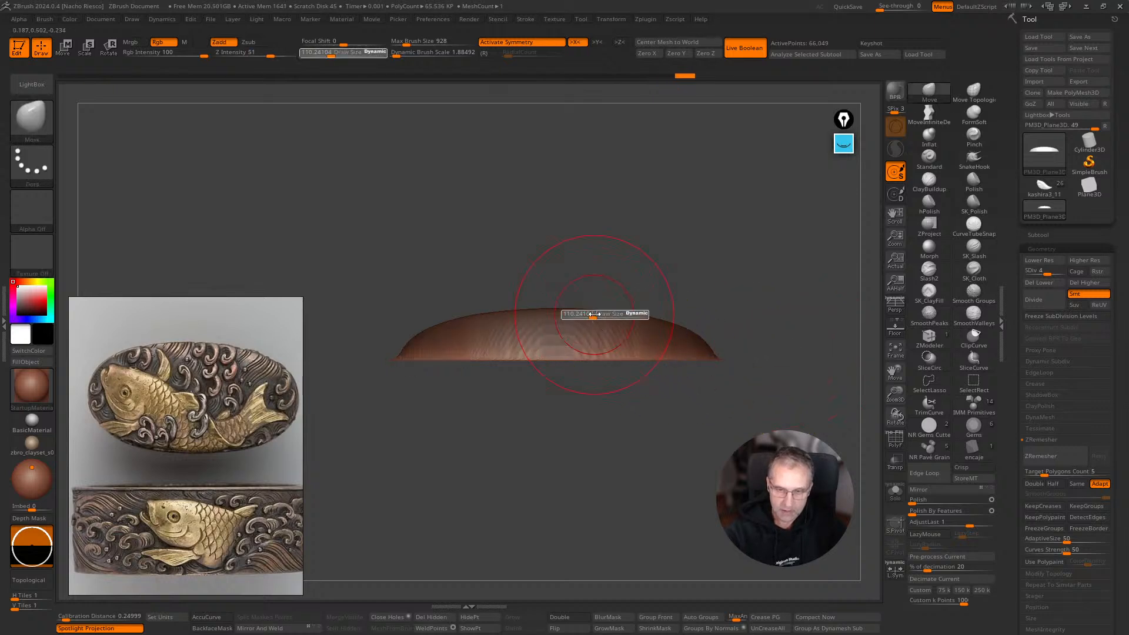
{"action": "left_click", "coordinate": [579, 313], "text": "ctrl"}
Reshape the unmasked relief with the Move brush at draw size about 135 and smooth its surface.
{"action": "key", "text": "s"}
{"action": "mouse_move", "coordinate": [556, 311]}
{"action": "left_mouse_down"}
{"action": "mouse_move", "coordinate": [482, 319]}
{"action": "mouse_move", "coordinate": [491, 318]}
{"action": "left_mouse_up"}
{"action": "mouse_move", "coordinate": [706, 253]}
{"action": "left_mouse_down", "text": "shift"}
{"action": "mouse_move", "coordinate": [774, 247]}
{"action": "mouse_move", "coordinate": [765, 346]}
{"action": "mouse_move", "coordinate": [732, 346]}
{"action": "left_mouse_up", "text": "shift"}
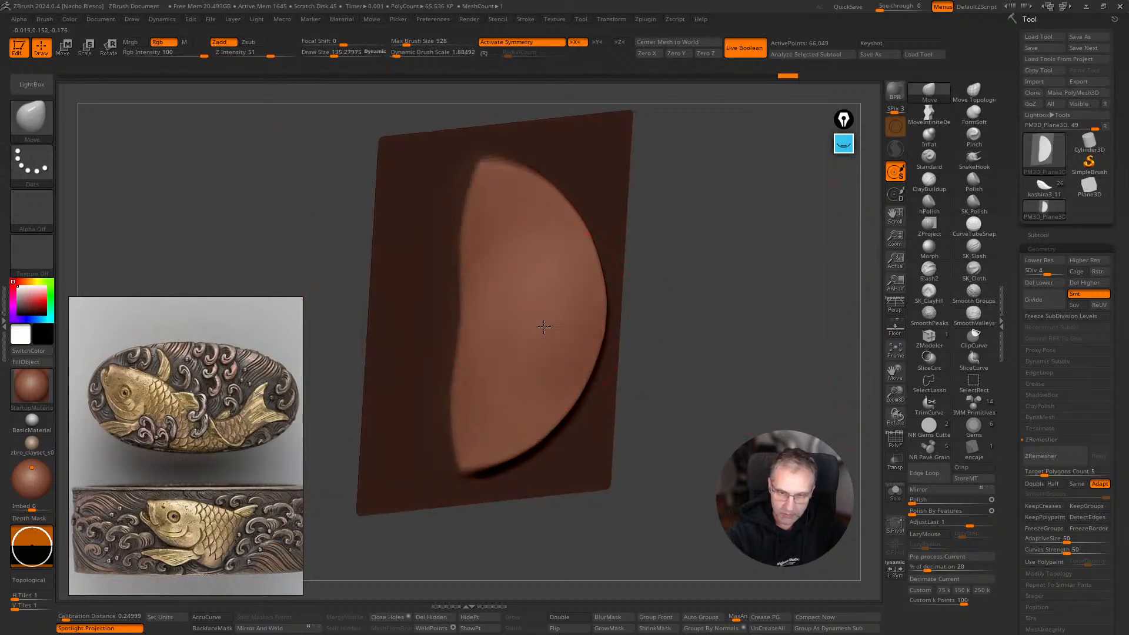
{"action": "left_click_drag", "start_coordinate": [556, 330], "coordinate": [563, 329]}
{"action": "left_click_drag", "start_coordinate": [545, 235], "coordinate": [557, 245]}
{"action": "left_click_drag", "start_coordinate": [730, 260], "coordinate": [690, 262], "text": "shift"}
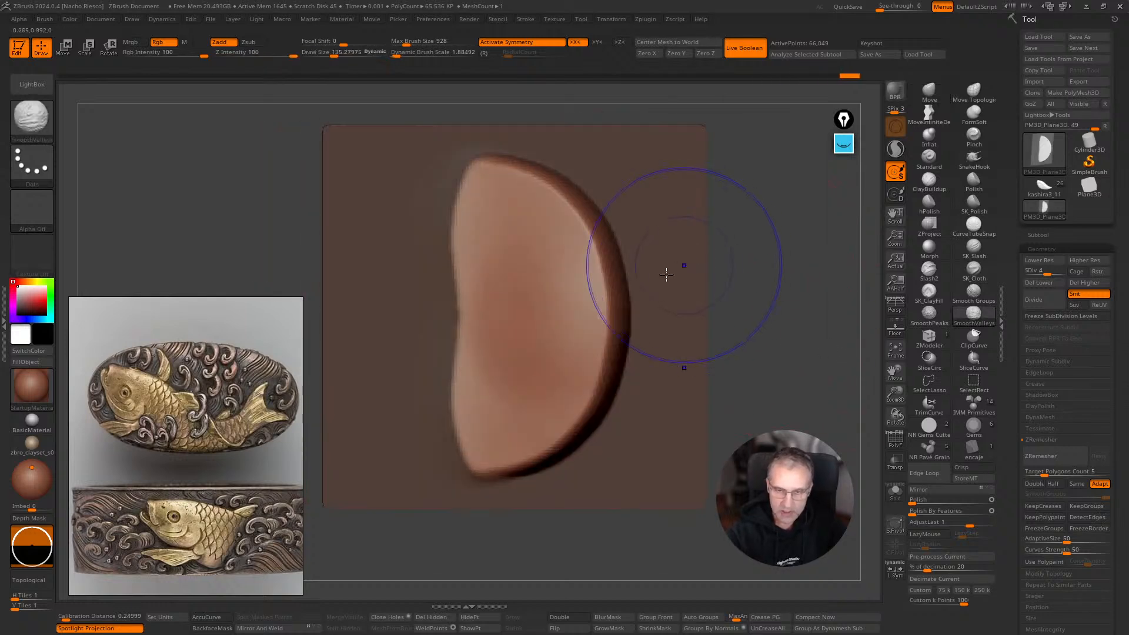
{"action": "left_click_drag", "start_coordinate": [540, 329], "coordinate": [547, 361], "text": "shift"}
Reduce the draw size to about 110 and clear the mask from the plane's base.
{"action": "mouse_move", "coordinate": [764, 400]}
{"action": "left_mouse_down", "text": "ctrl"}
{"action": "mouse_move", "coordinate": [787, 429]}
{"action": "mouse_move", "coordinate": [781, 401]}
{"action": "mouse_move", "coordinate": [799, 376]}
{"action": "mouse_move", "coordinate": [789, 399]}
{"action": "mouse_move", "coordinate": [798, 391]}
{"action": "left_mouse_up", "text": "ctrl"}
{"action": "key", "text": "ctrl+z"}
{"action": "mouse_move", "coordinate": [798, 391]}
{"action": "left_mouse_down", "text": "alt"}
{"action": "mouse_move", "coordinate": [797, 417]}
{"action": "mouse_move", "coordinate": [795, 405]}
{"action": "left_mouse_up", "text": "alt"}
{"action": "key", "text": "s"}
{"action": "mouse_move", "coordinate": [534, 236]}
{"action": "left_mouse_down"}
{"action": "mouse_move", "coordinate": [520, 236]}
{"action": "mouse_move", "coordinate": [550, 234]}
{"action": "mouse_move", "coordinate": [558, 272]}
{"action": "left_mouse_up"}
{"action": "key", "text": "s"}
{"action": "left_click_drag", "start_coordinate": [680, 318], "coordinate": [700, 337], "text": "ctrl"}
{"action": "left_click_drag", "start_coordinate": [715, 350], "coordinate": [736, 365], "text": "shift"}
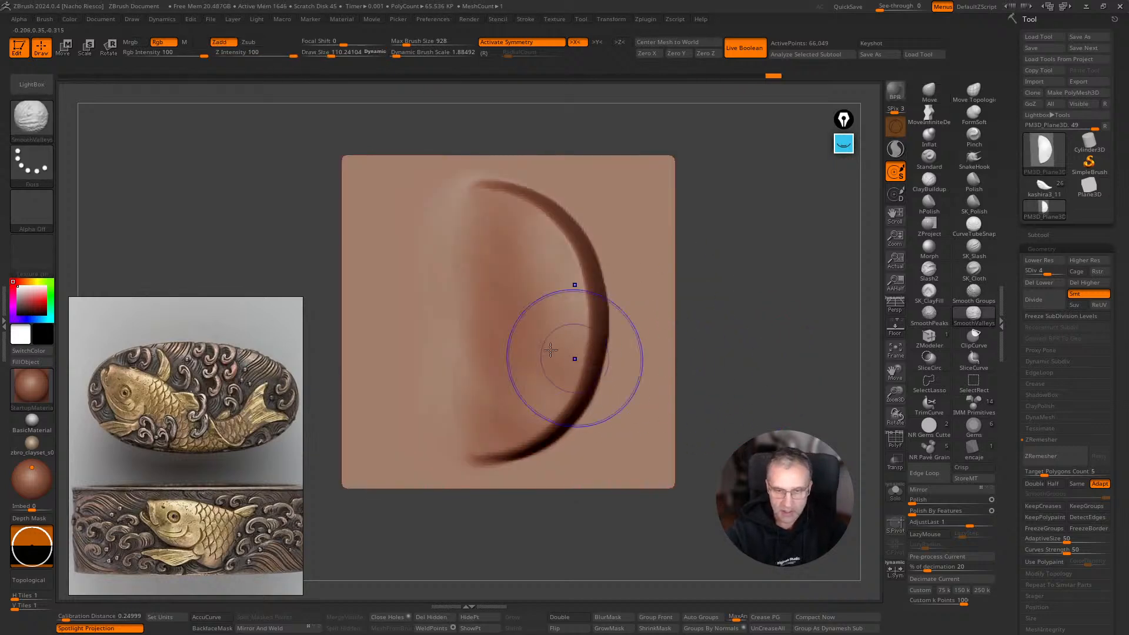
Flatten the relief's uneven inner surface with the hPolish brush at draw size about 120.
{"action": "left_click", "coordinate": [930, 203]}
{"action": "key", "text": "s"}
{"action": "left_click_drag", "start_coordinate": [520, 316], "coordinate": [530, 315]}
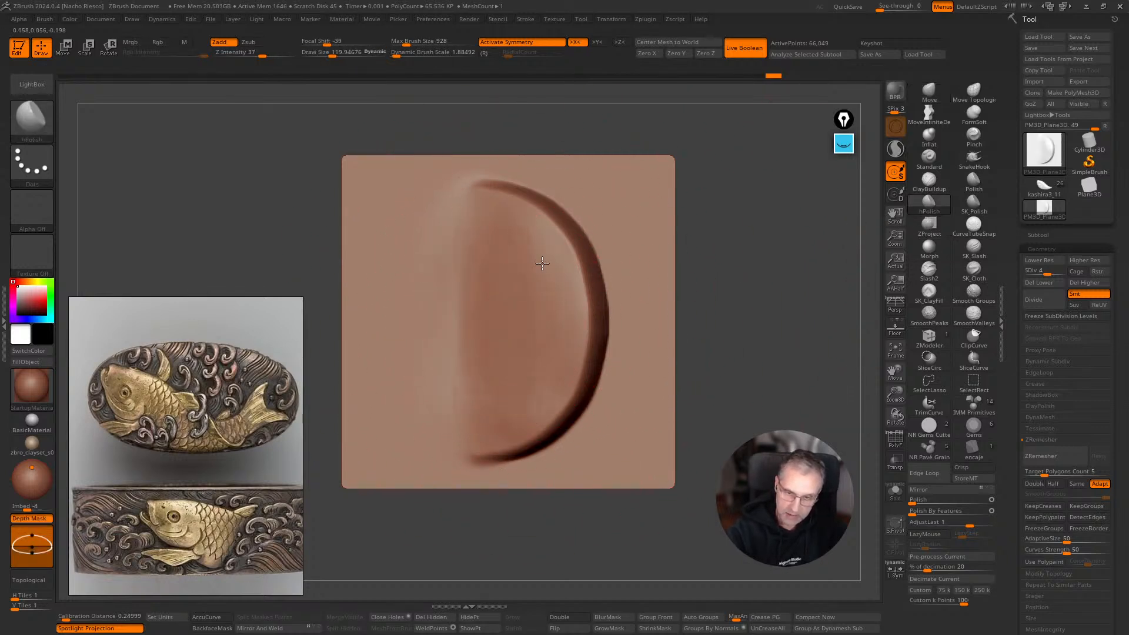
{"action": "left_click_drag", "start_coordinate": [577, 354], "coordinate": [582, 349]}
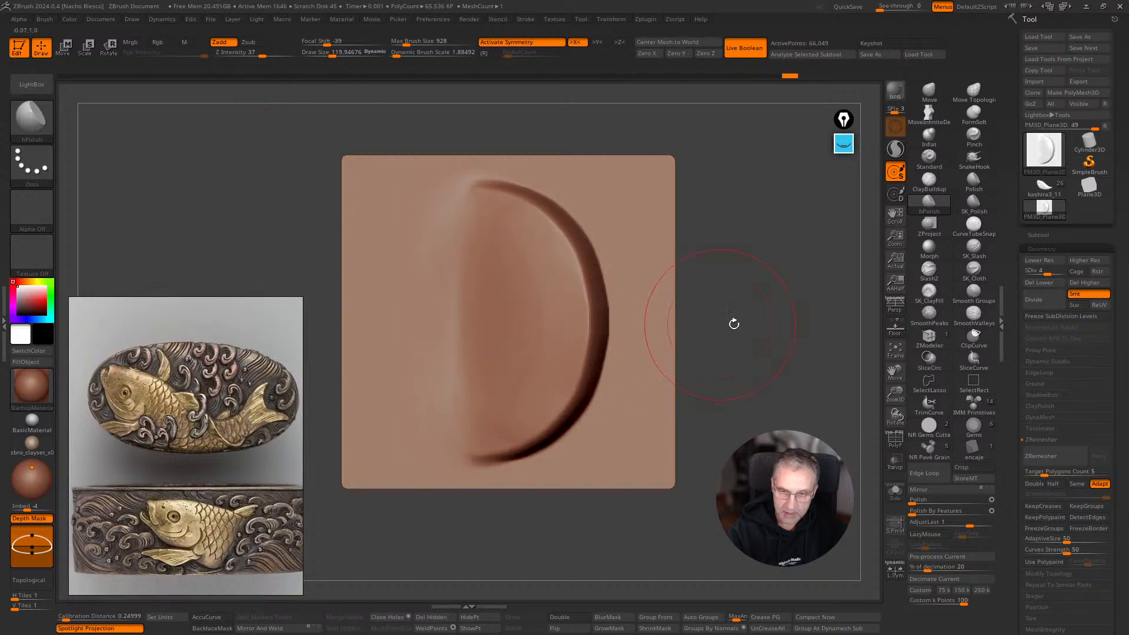
{"action": "left_click_drag", "start_coordinate": [723, 323], "coordinate": [749, 312], "text": "shift"}
Adjust the relief's curved rim with the Move brush at draw size up to about 146, undoing the last stroke.
{"action": "left_click", "coordinate": [930, 92]}
{"action": "key", "text": "s"}
{"action": "left_click_drag", "start_coordinate": [576, 359], "coordinate": [582, 331]}
{"action": "key", "text": "s"}
{"action": "left_click_drag", "start_coordinate": [555, 405], "coordinate": [562, 413]}
{"action": "mouse_move", "coordinate": [582, 343]}
{"action": "left_mouse_down"}
{"action": "mouse_move", "coordinate": [583, 383]}
{"action": "mouse_move", "coordinate": [579, 330]}
{"action": "left_mouse_up"}
{"action": "key", "text": "s"}
{"action": "left_click_drag", "start_coordinate": [513, 228], "coordinate": [512, 215]}
{"action": "key", "text": "ctrl+z"}
Mask only the thin strips along the plane's two outer edges beside the relief's ends.
{"action": "left_click_drag", "start_coordinate": [308, 120], "coordinate": [744, 160], "text": "ctrl"}
{"action": "left_click", "coordinate": [770, 185], "text": "ctrl"}
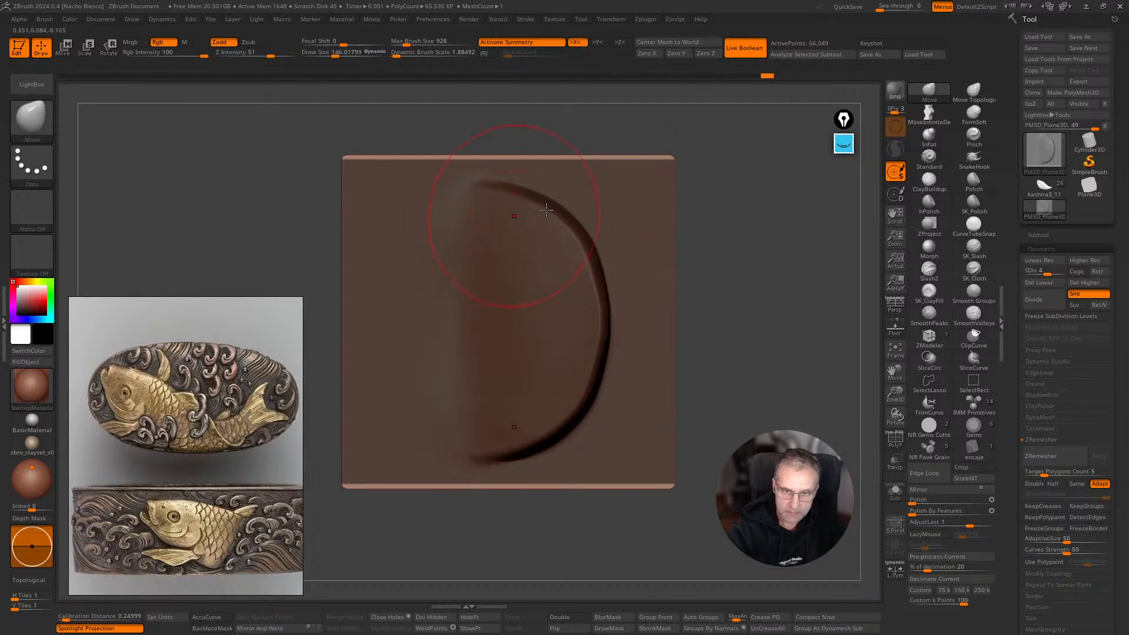
{"action": "left_click", "coordinate": [724, 185], "text": "ctrl"}
Pull the relief's ends and curved rim outward symmetrically with the Move brush, reducing the draw size to about 92.
{"action": "key", "text": "bracketleft"}
{"action": "key", "text": "bracketleft"}
{"action": "left_click_drag", "start_coordinate": [494, 219], "coordinate": [490, 205]}
{"action": "left_click_drag", "start_coordinate": [497, 224], "coordinate": [500, 215]}
{"action": "key", "text": "s"}
{"action": "left_click_drag", "start_coordinate": [536, 230], "coordinate": [531, 230]}
{"action": "left_click_drag", "start_coordinate": [533, 228], "coordinate": [535, 221]}
{"action": "left_click_drag", "start_coordinate": [578, 277], "coordinate": [581, 281]}
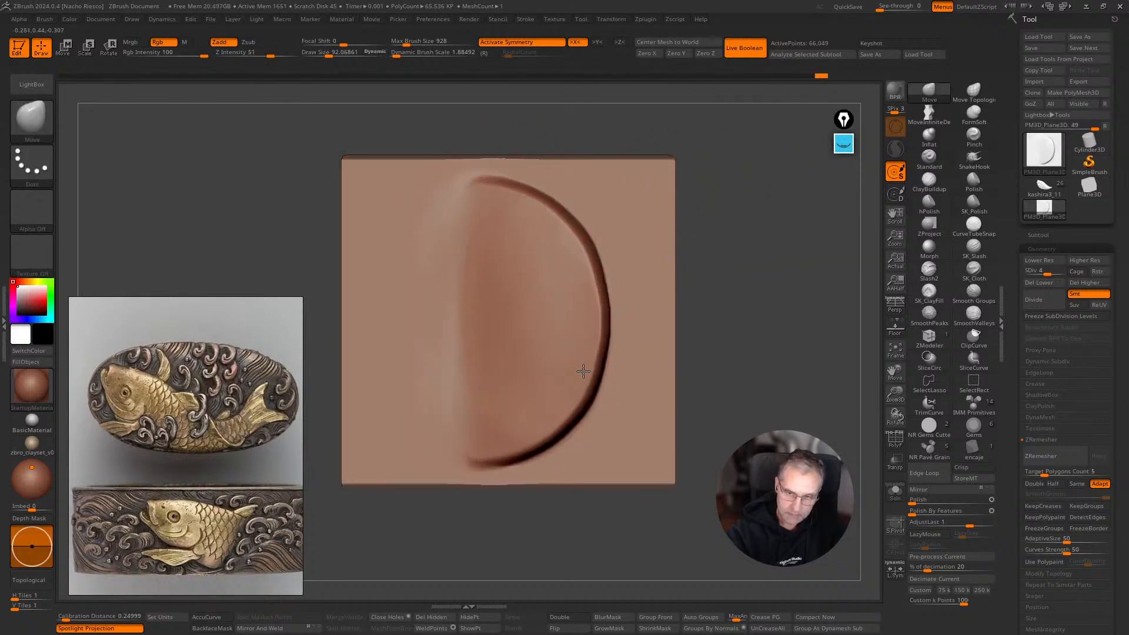
Clear the edge mask, return to an upright front view, and smooth the area above the relief.
{"action": "left_click", "coordinate": [784, 396], "text": "ctrl"}
{"action": "mouse_move", "coordinate": [784, 396]}
{"action": "left_mouse_down"}
{"action": "mouse_move", "coordinate": [803, 402]}
{"action": "mouse_move", "coordinate": [792, 462]}
{"action": "mouse_move", "coordinate": [782, 444]}
{"action": "mouse_move", "coordinate": [716, 526]}
{"action": "mouse_move", "coordinate": [725, 556]}
{"action": "mouse_move", "coordinate": [730, 547]}
{"action": "left_mouse_up"}
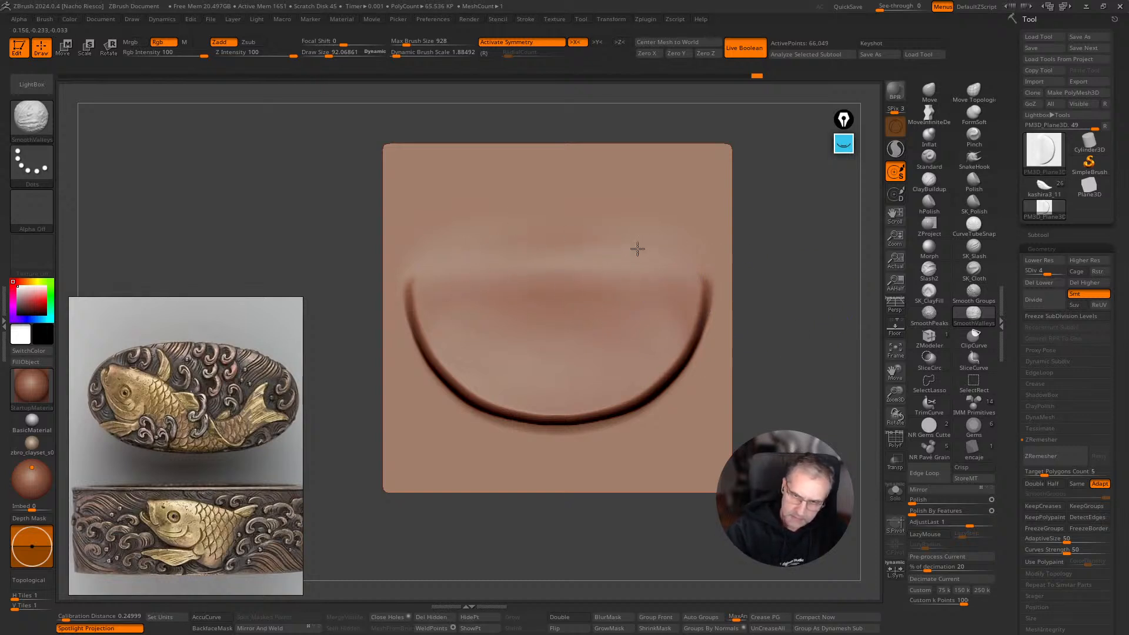
{"action": "left_click_drag", "start_coordinate": [808, 383], "coordinate": [817, 323], "text": "alt"}
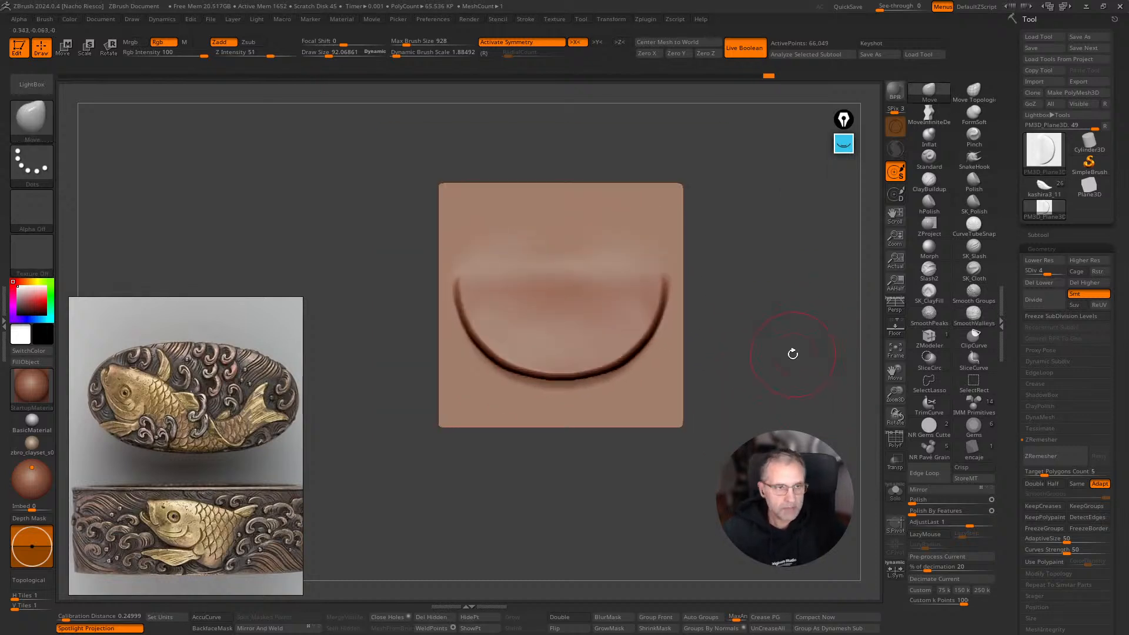
Crop the empty strip above the oval fitting in the reference image and shift the image slightly.
{"action": "left_click", "coordinate": [44, 18]}
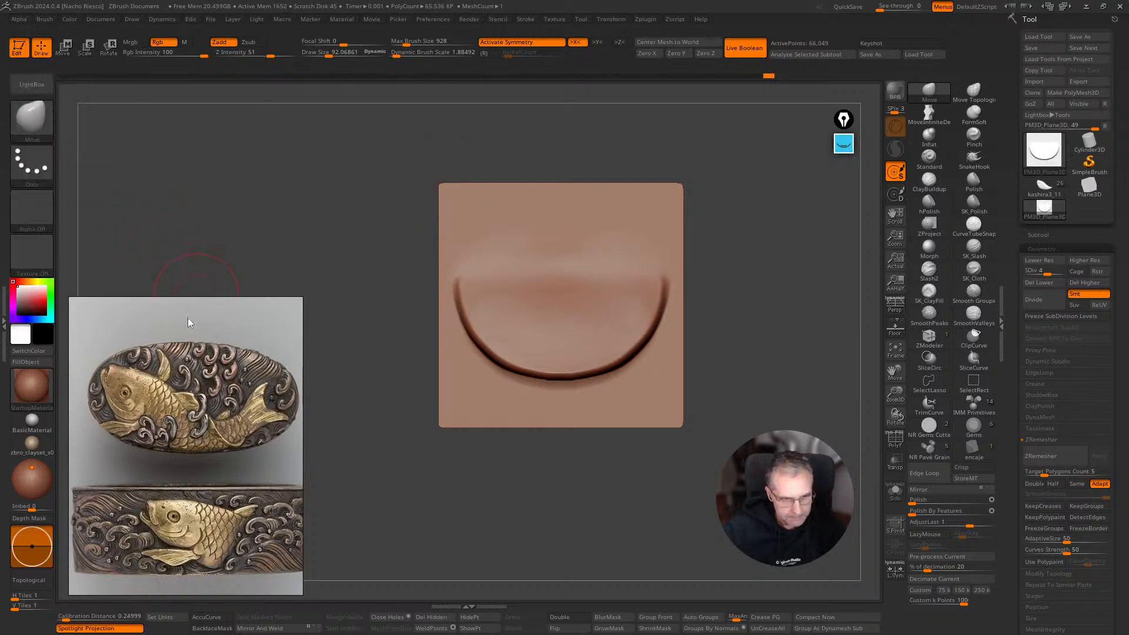
{"action": "left_click_drag", "start_coordinate": [88, 301], "coordinate": [86, 348]}
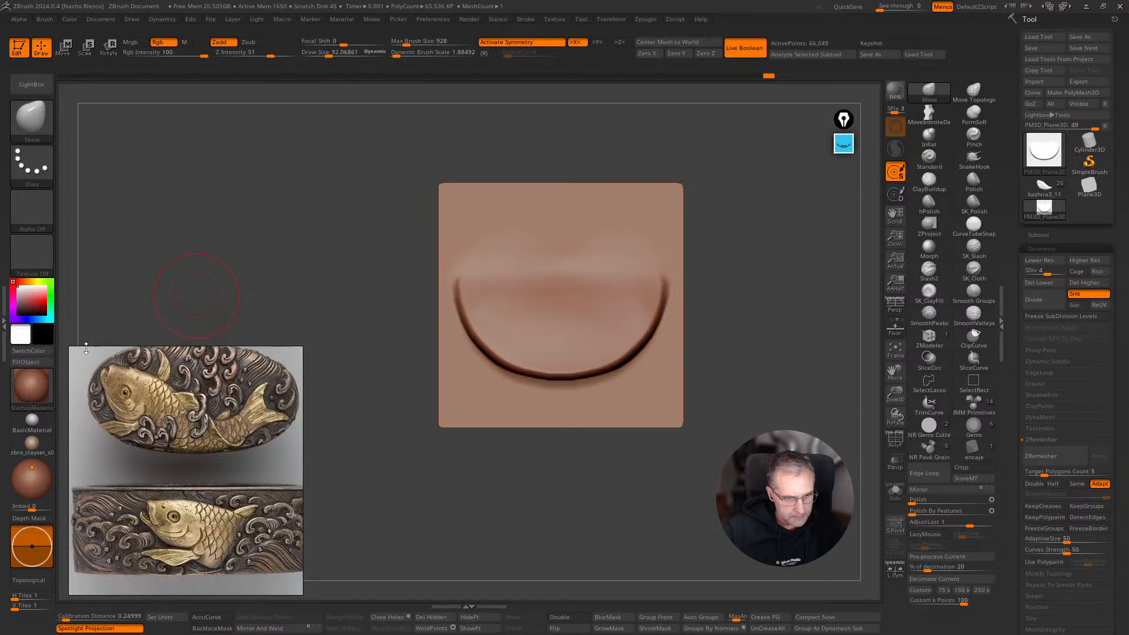
{"action": "left_click_drag", "start_coordinate": [140, 499], "coordinate": [163, 493]}
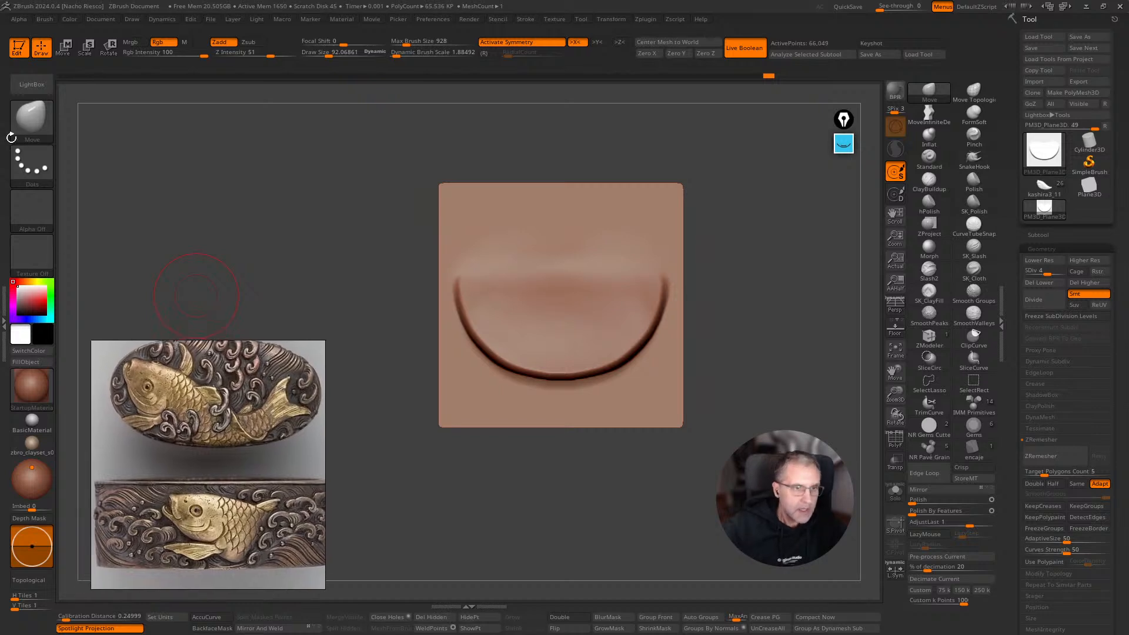
Create an alpha from the relief mesh with a map size of 512, framed facing front.
{"action": "left_click", "coordinate": [26, 19]}
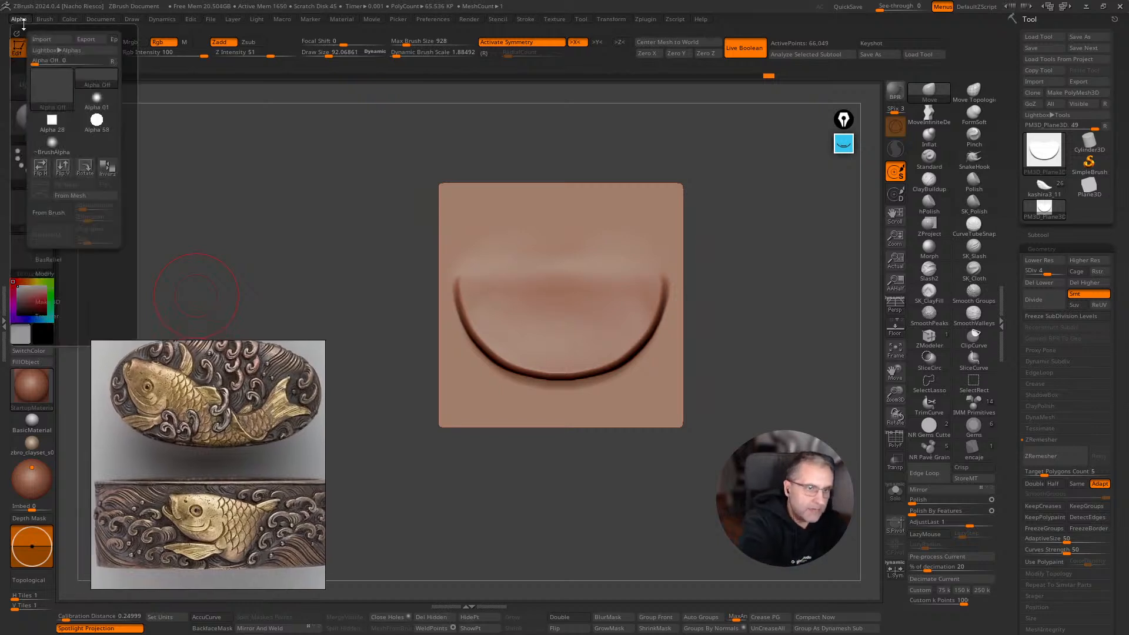
{"action": "left_click", "coordinate": [70, 195]}
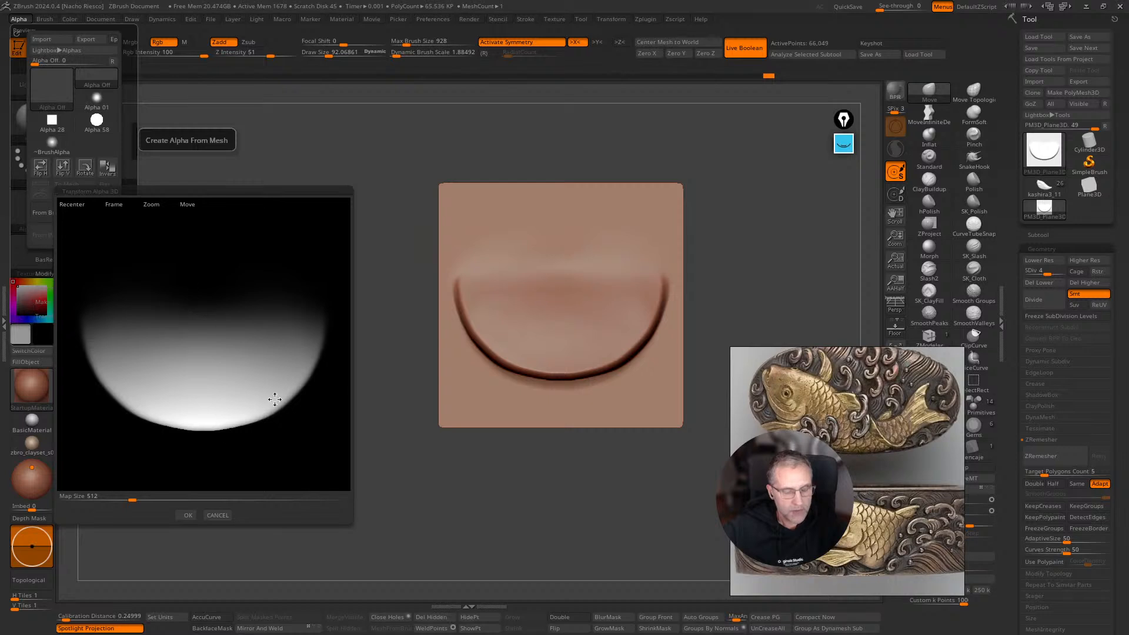
{"action": "left_click", "coordinate": [114, 206]}
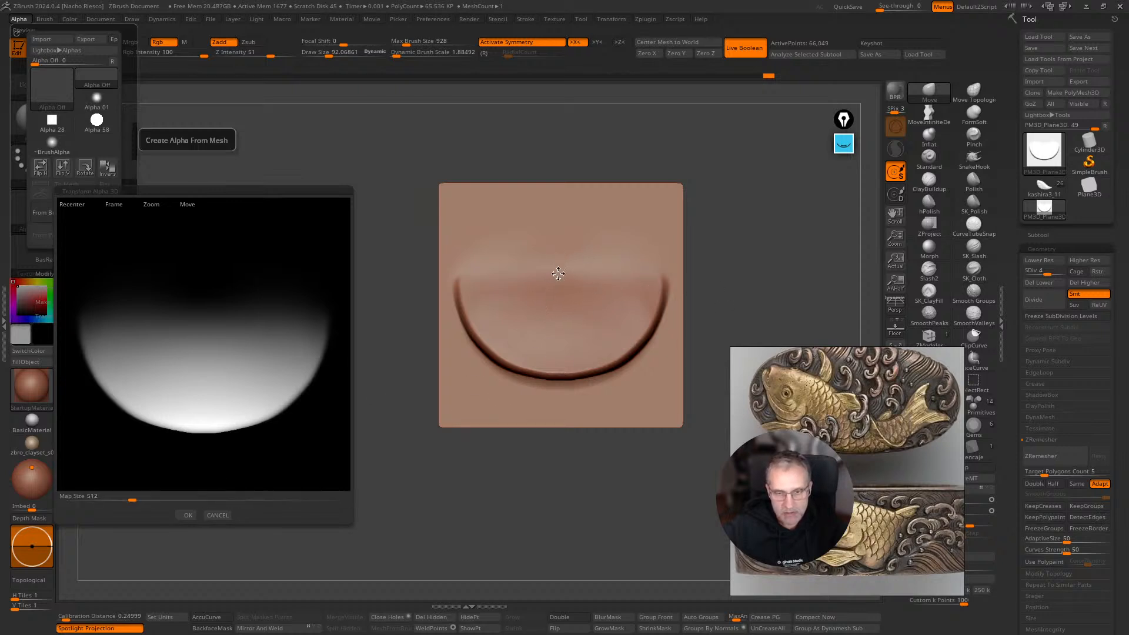
{"action": "mouse_move", "coordinate": [261, 471]}
{"action": "left_mouse_down"}
{"action": "mouse_move", "coordinate": [302, 456]}
{"action": "mouse_move", "coordinate": [289, 461]}
{"action": "mouse_move", "coordinate": [316, 471]}
{"action": "mouse_move", "coordinate": [270, 479]}
{"action": "mouse_move", "coordinate": [312, 476]}
{"action": "mouse_move", "coordinate": [290, 475]}
{"action": "mouse_move", "coordinate": [284, 458]}
{"action": "mouse_move", "coordinate": [298, 461]}
{"action": "mouse_move", "coordinate": [241, 476]}
{"action": "mouse_move", "coordinate": [277, 474]}
{"action": "mouse_move", "coordinate": [250, 461]}
{"action": "left_mouse_up"}
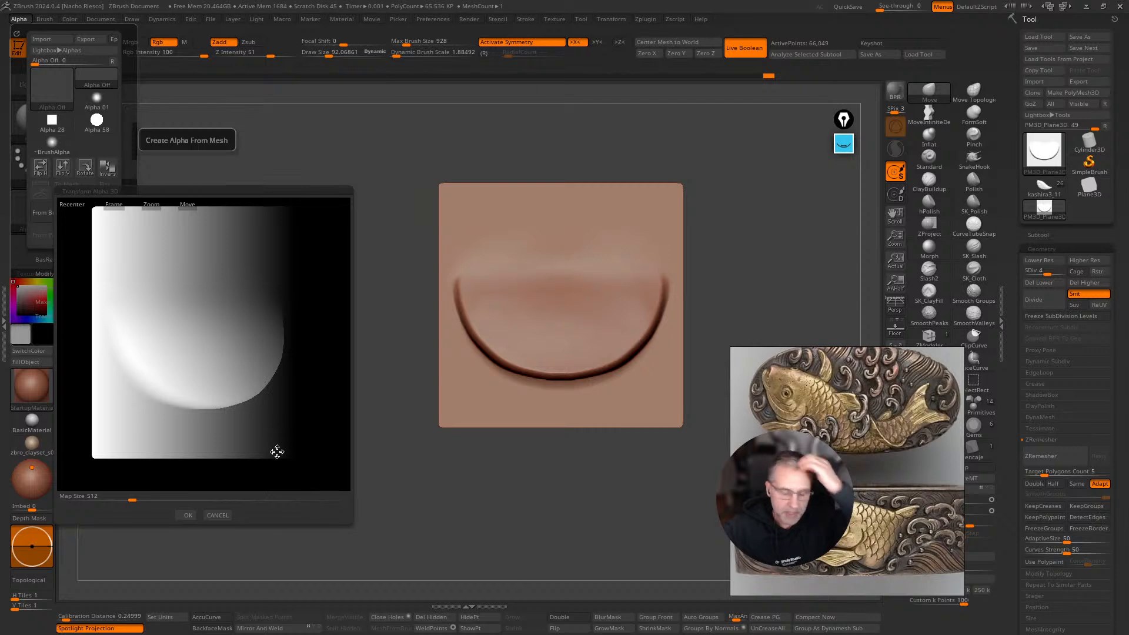
{"action": "left_click_drag", "start_coordinate": [277, 466], "coordinate": [268, 483]}
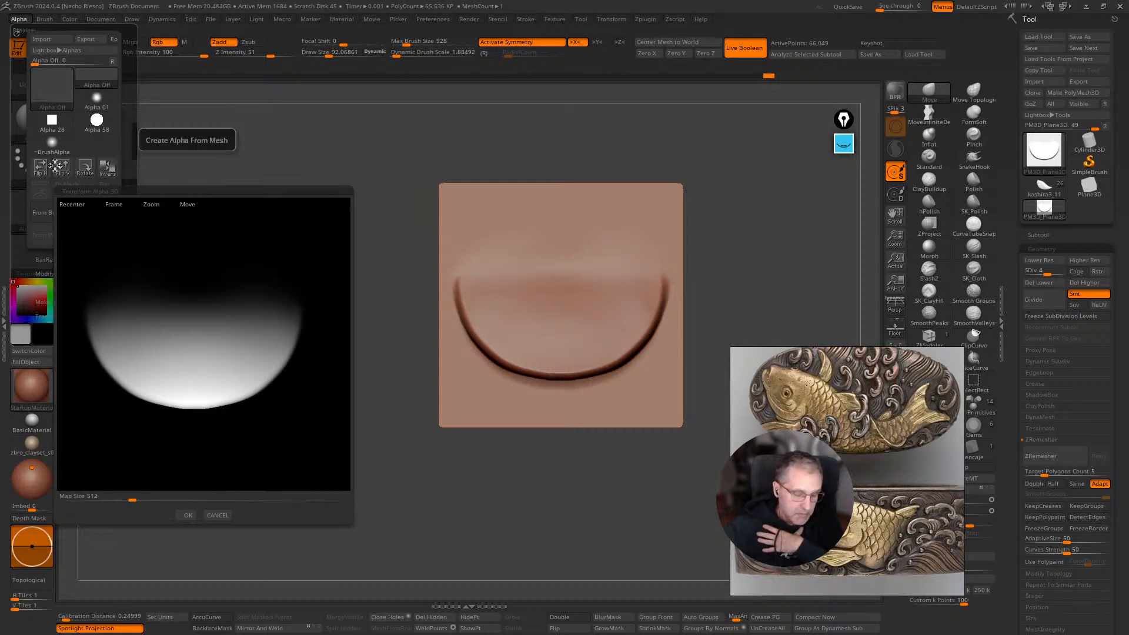
{"action": "left_click", "coordinate": [186, 517]}
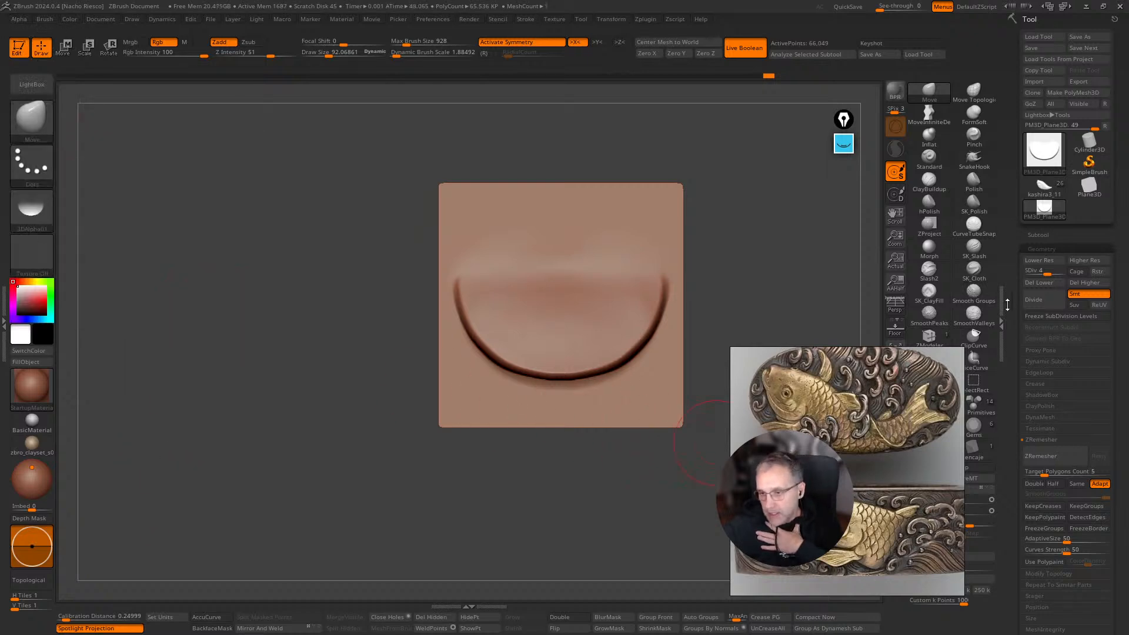
Move the reference image beside the model, switch to the kashira3_11 tool, and bring its koi face into view.
{"action": "left_click_drag", "start_coordinate": [213, 385], "coordinate": [204, 396]}
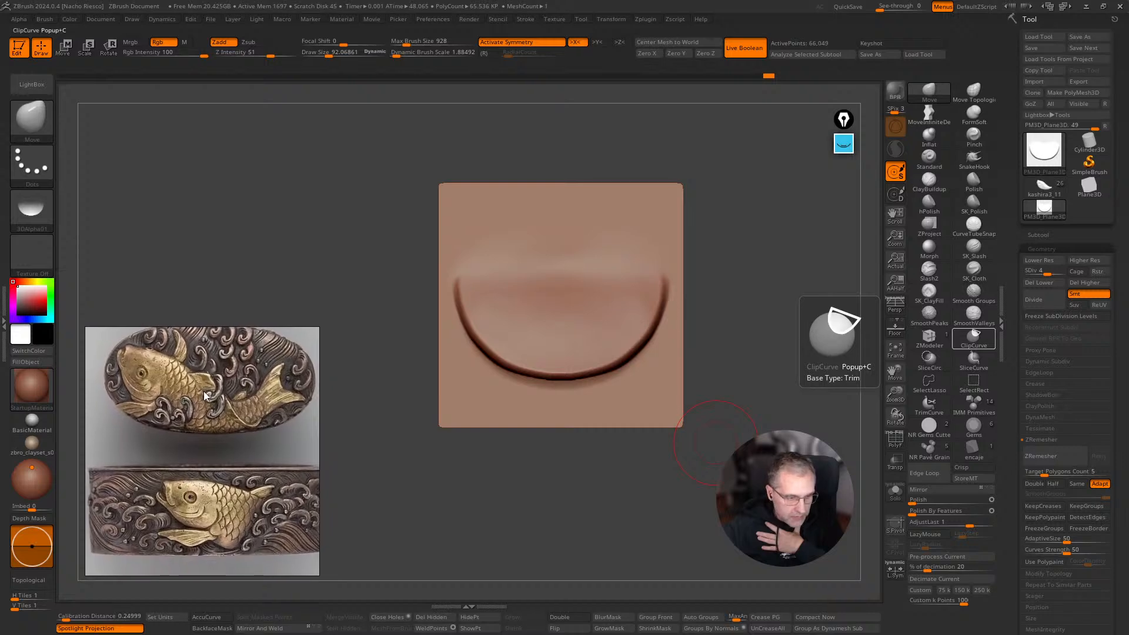
{"action": "left_click", "coordinate": [1044, 188]}
{"action": "left_click", "coordinate": [899, 357]}
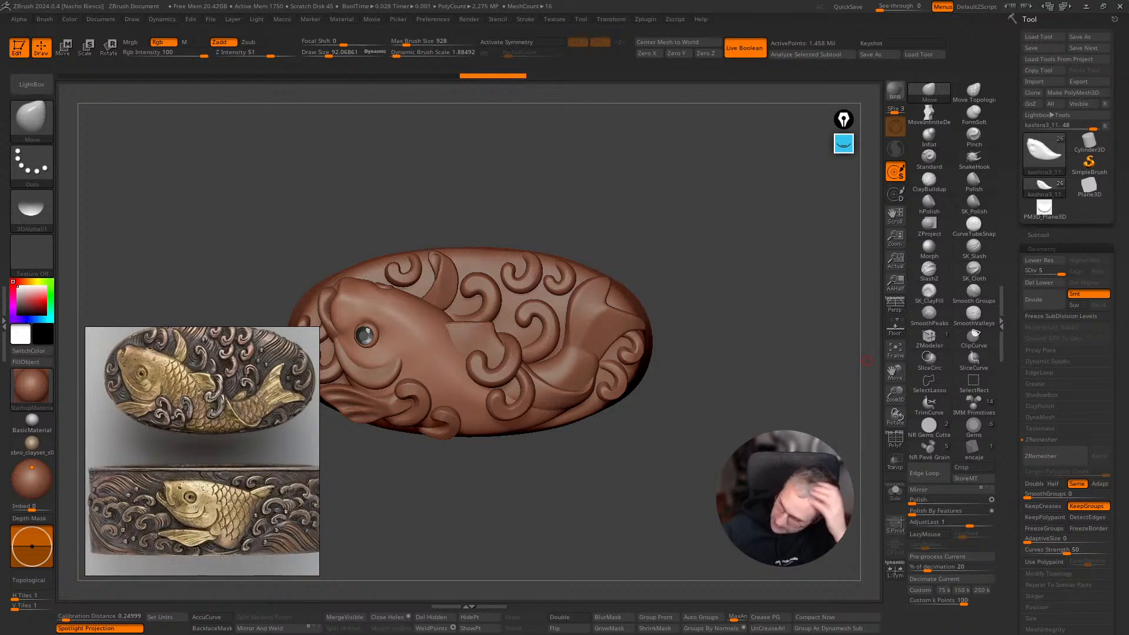
{"action": "mouse_move", "coordinate": [647, 517]}
{"action": "left_mouse_down"}
{"action": "mouse_move", "coordinate": [668, 487]}
{"action": "mouse_move", "coordinate": [629, 537]}
{"action": "mouse_move", "coordinate": [700, 506]}
{"action": "mouse_move", "coordinate": [790, 368]}
{"action": "left_mouse_up"}
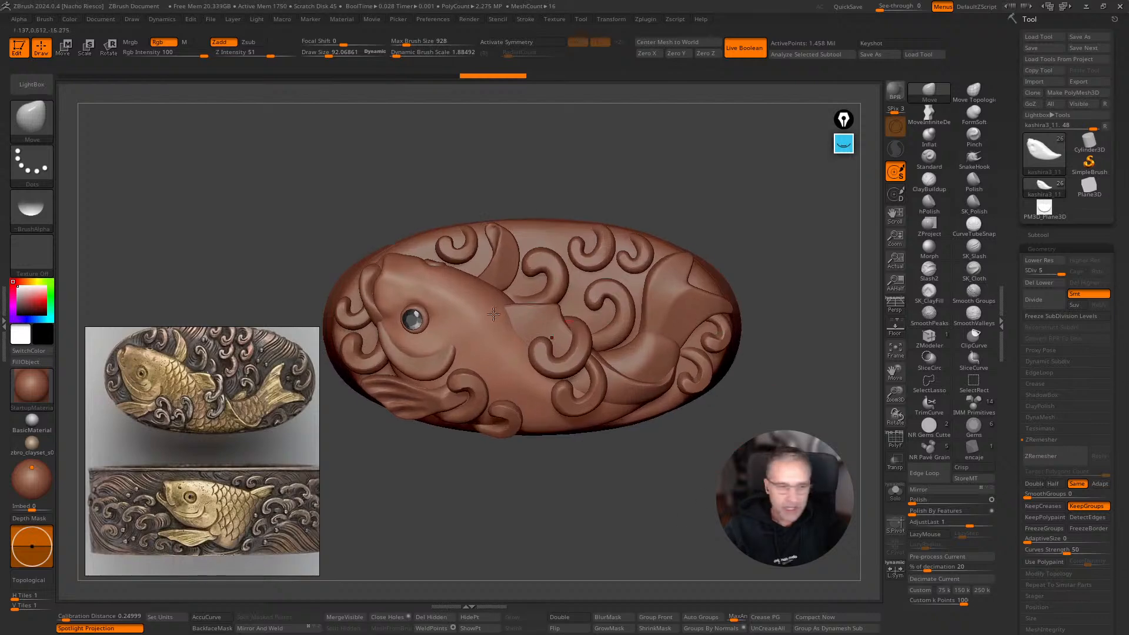
Shift the reference image down so it clears the koi model and mainly shows the oval fitting.
{"action": "mouse_move", "coordinate": [41, 203]}
{"action": "left_click", "coordinate": [26, 112]}
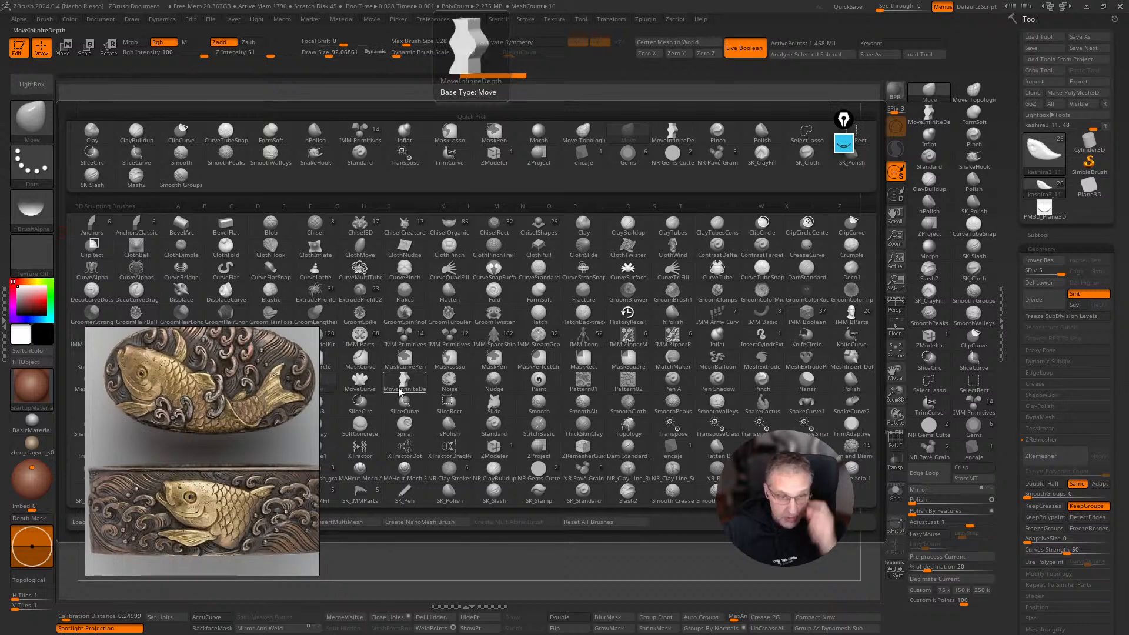
{"action": "left_click_drag", "start_coordinate": [228, 415], "coordinate": [197, 580]}
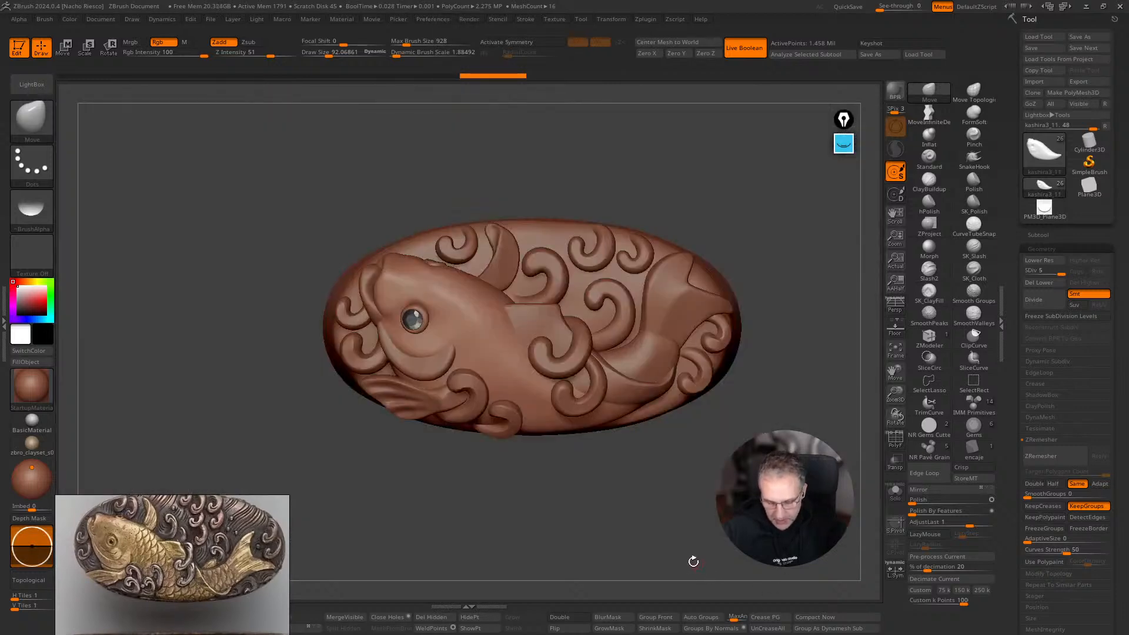
Set up the Layer brush with the 3DAlpha01 alpha, a DragRect stroke and a draw size of about 401.
{"action": "key", "text": "b"}
{"action": "key", "text": "l"}
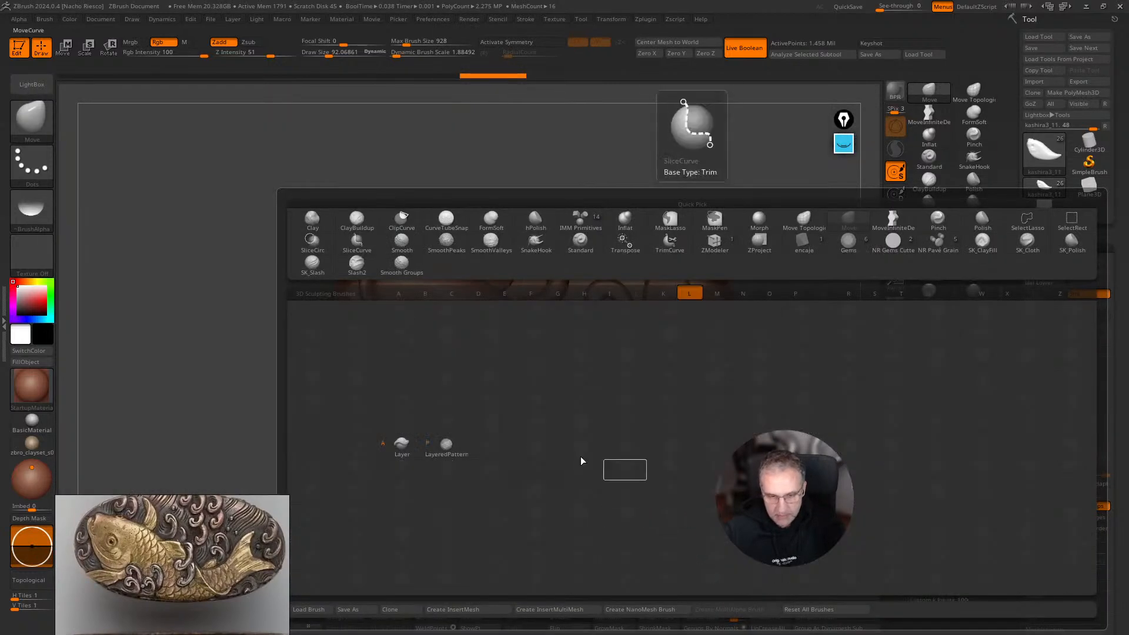
{"action": "left_click", "coordinate": [401, 452]}
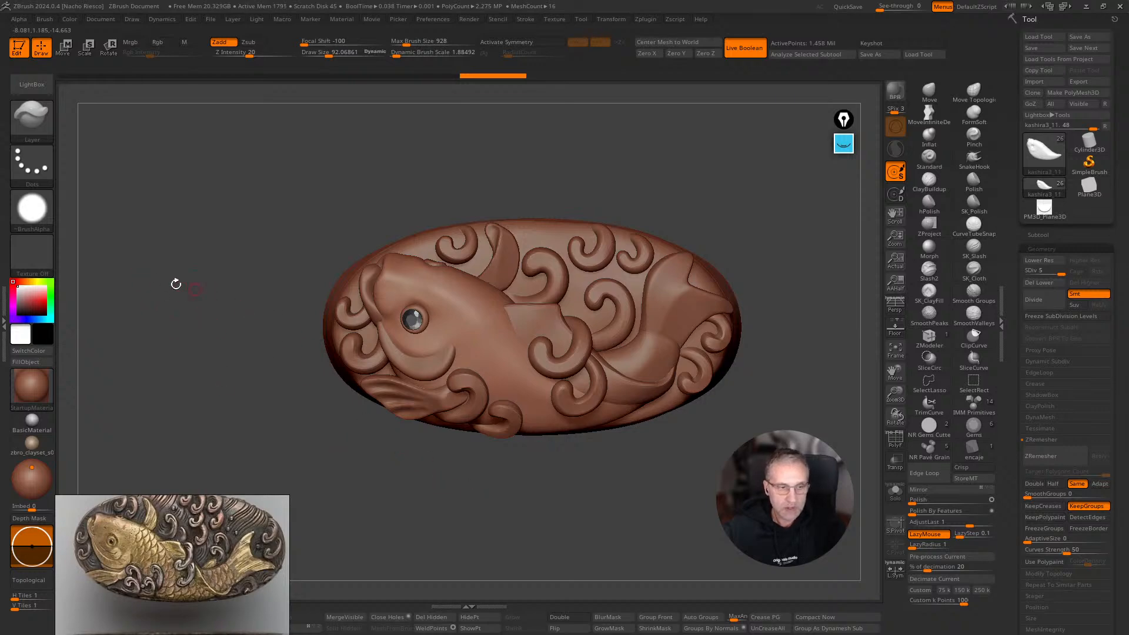
{"action": "left_click", "coordinate": [32, 207]}
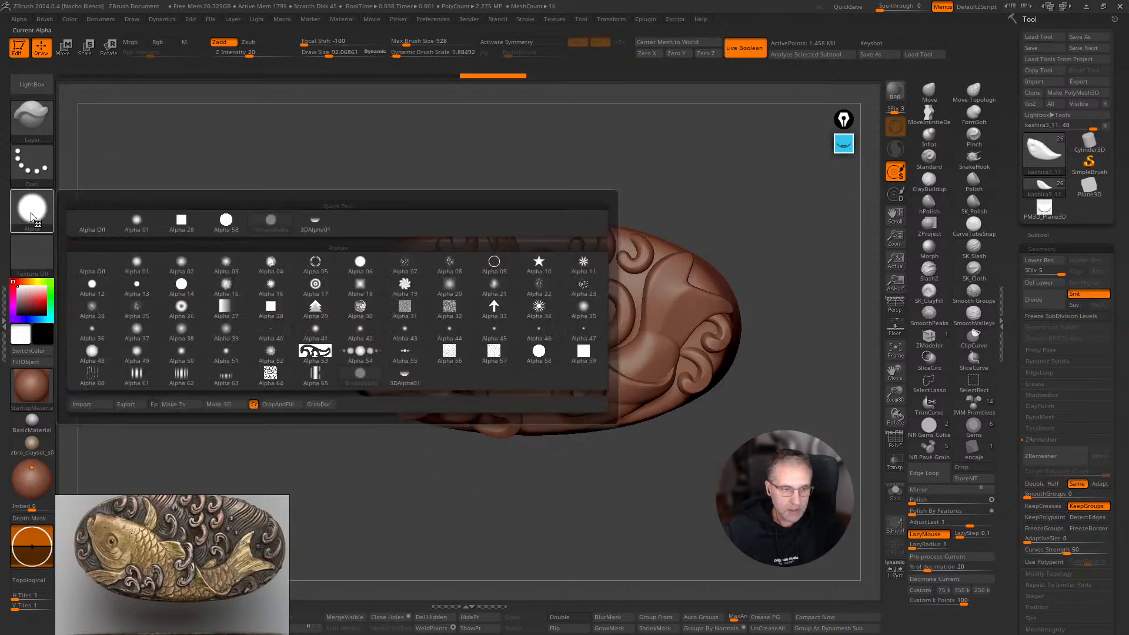
{"action": "left_click", "coordinate": [315, 223]}
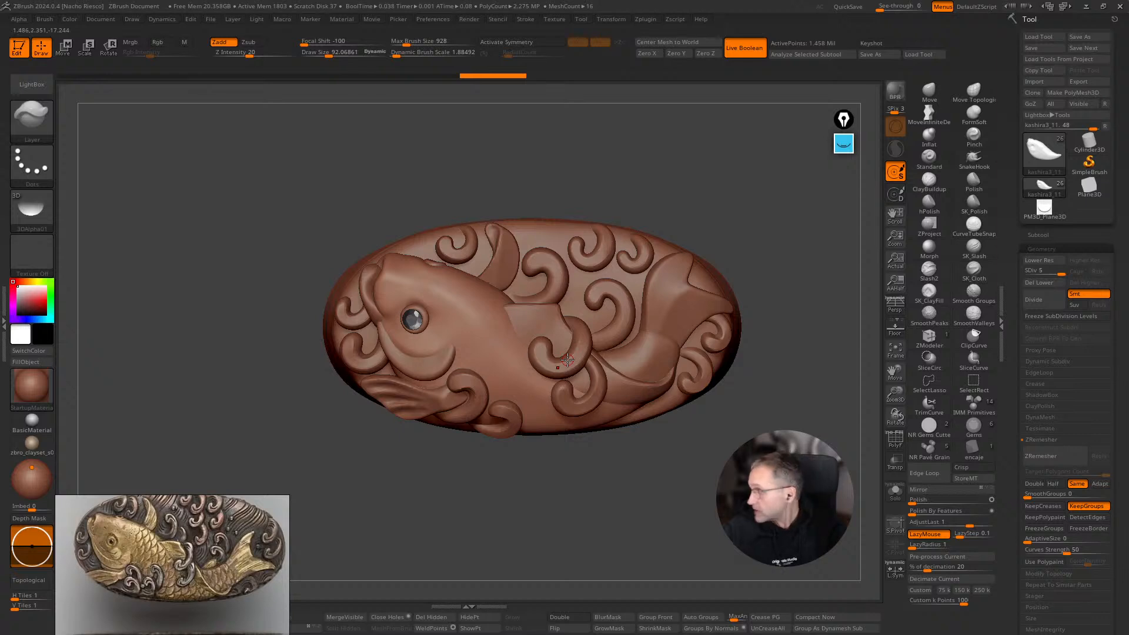
{"action": "mouse_move", "coordinate": [673, 549]}
{"action": "left_mouse_down", "text": "alt"}
{"action": "mouse_move", "coordinate": [668, 532]}
{"action": "mouse_move", "coordinate": [560, 481]}
{"action": "mouse_move", "coordinate": [583, 482]}
{"action": "left_mouse_up", "text": "alt"}
{"action": "key", "text": "s"}
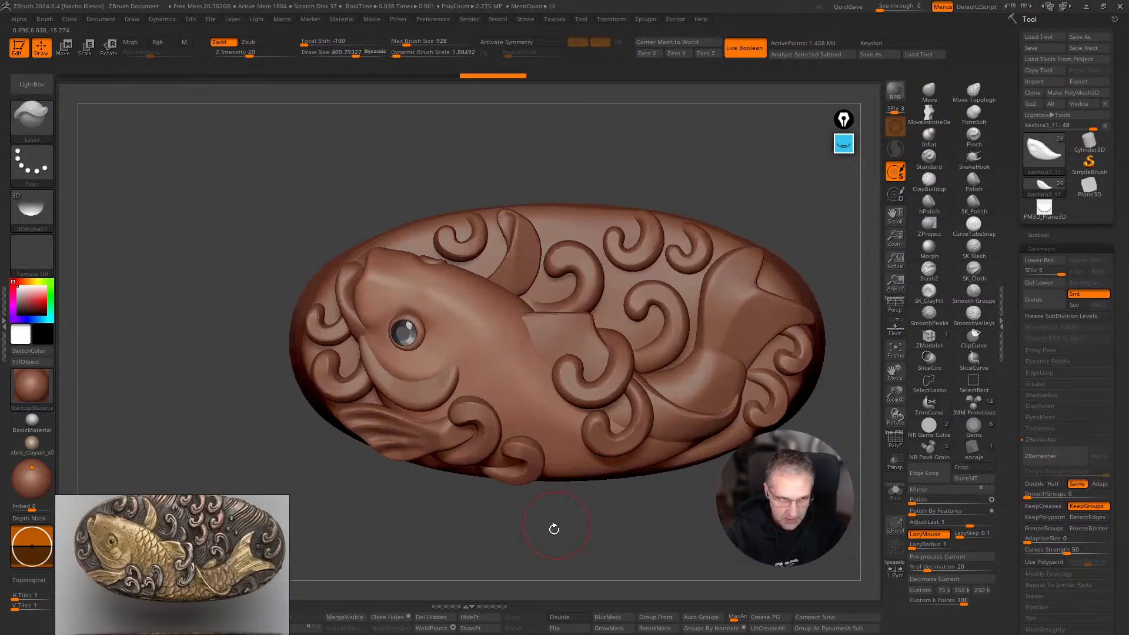
{"action": "left_click_drag", "start_coordinate": [558, 521], "coordinate": [507, 529], "text": "alt"}
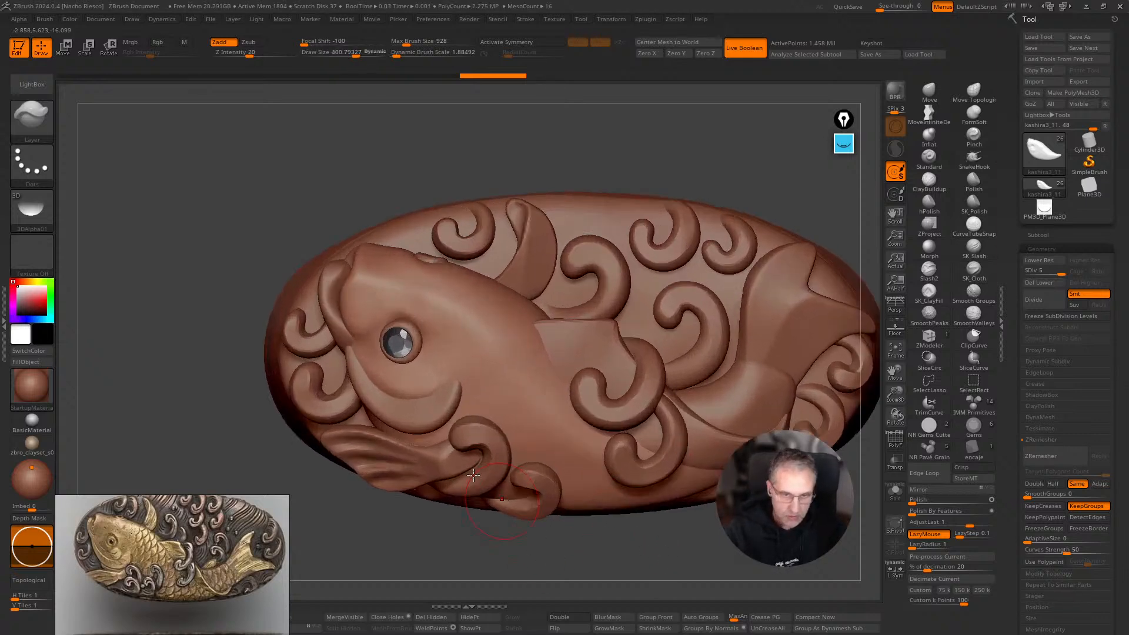
{"action": "left_click", "coordinate": [36, 167]}
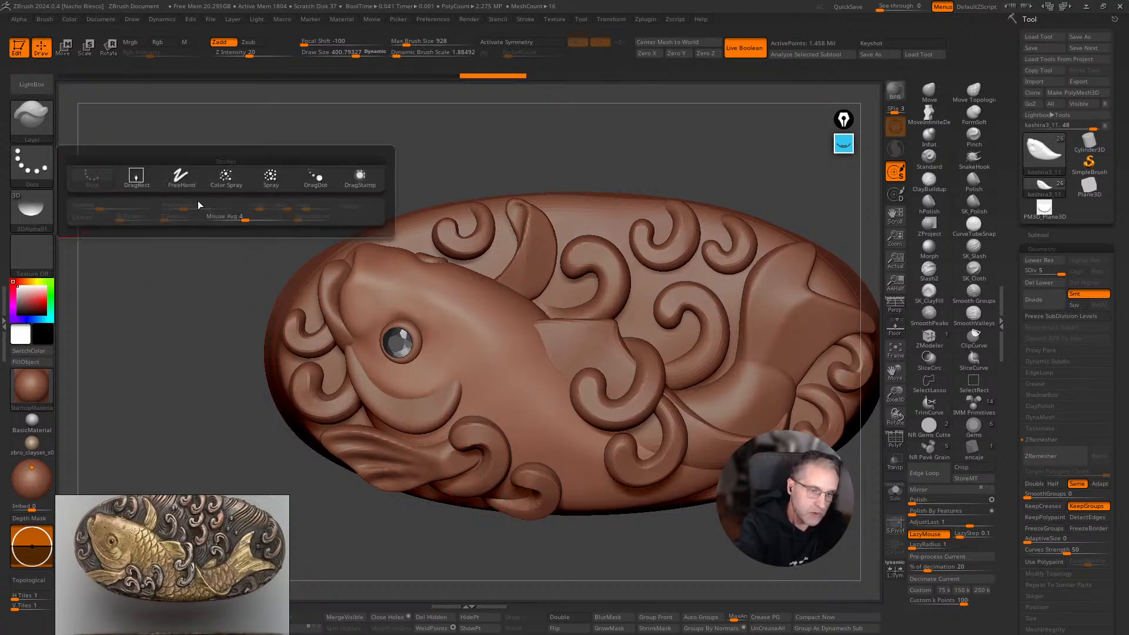
{"action": "left_click", "coordinate": [137, 180]}
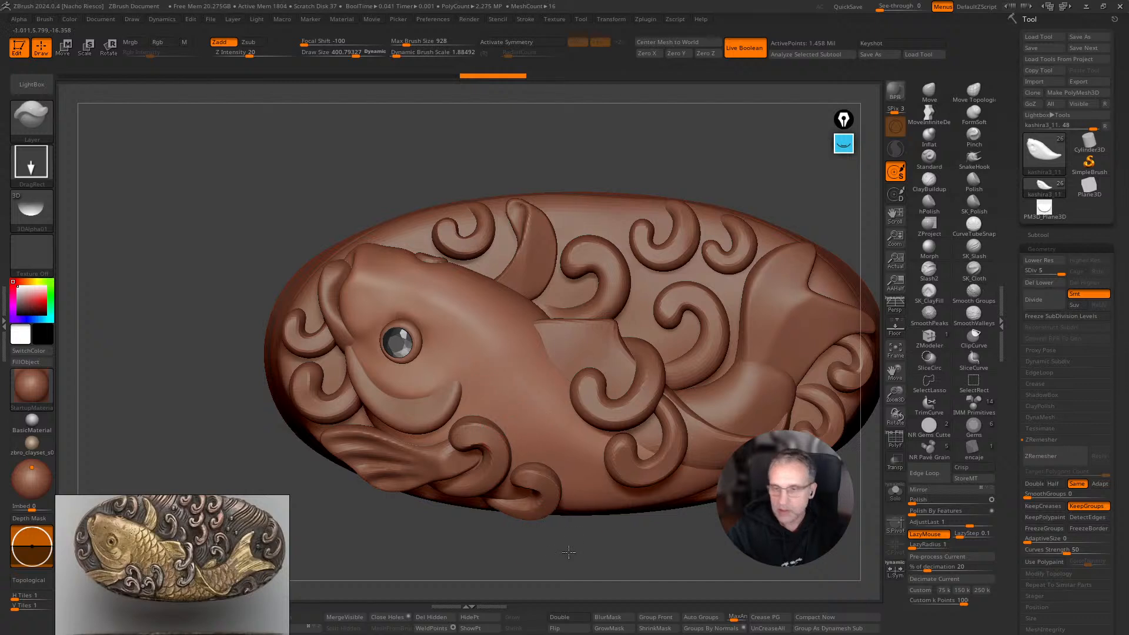
Try stamping a scale on the koi's body behind the eye at Z Intensity 20.
{"action": "left_click_drag", "start_coordinate": [567, 548], "coordinate": [502, 373], "text": "alt"}
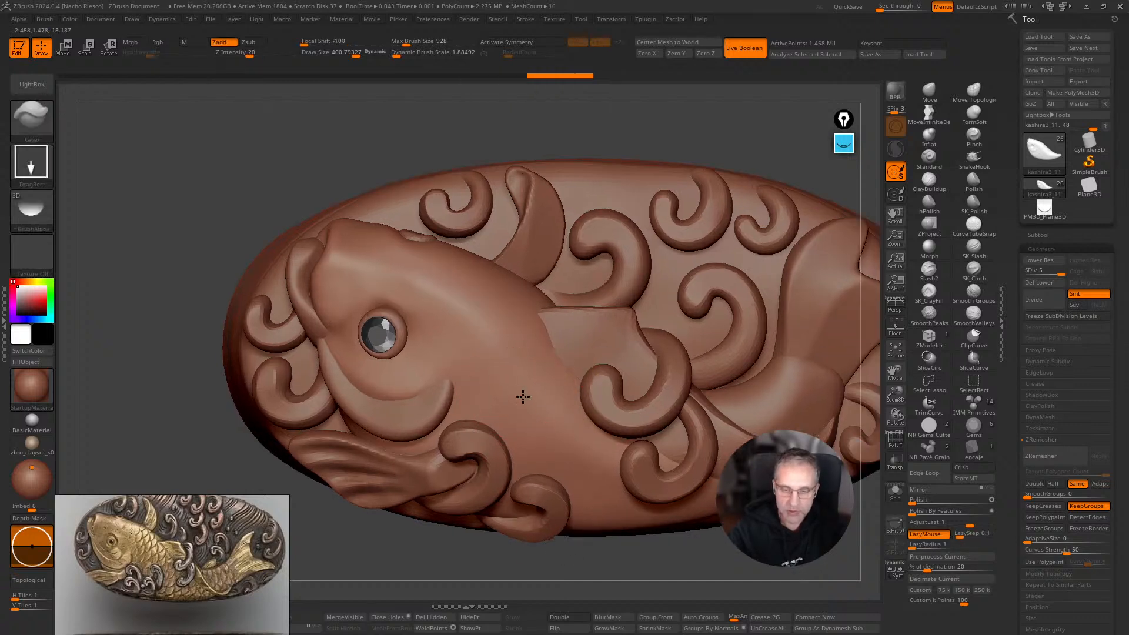
{"action": "left_click_drag", "start_coordinate": [509, 330], "coordinate": [468, 330]}
{"action": "key", "text": "ctrl+z"}
{"action": "left_click_drag", "start_coordinate": [523, 364], "coordinate": [528, 362]}
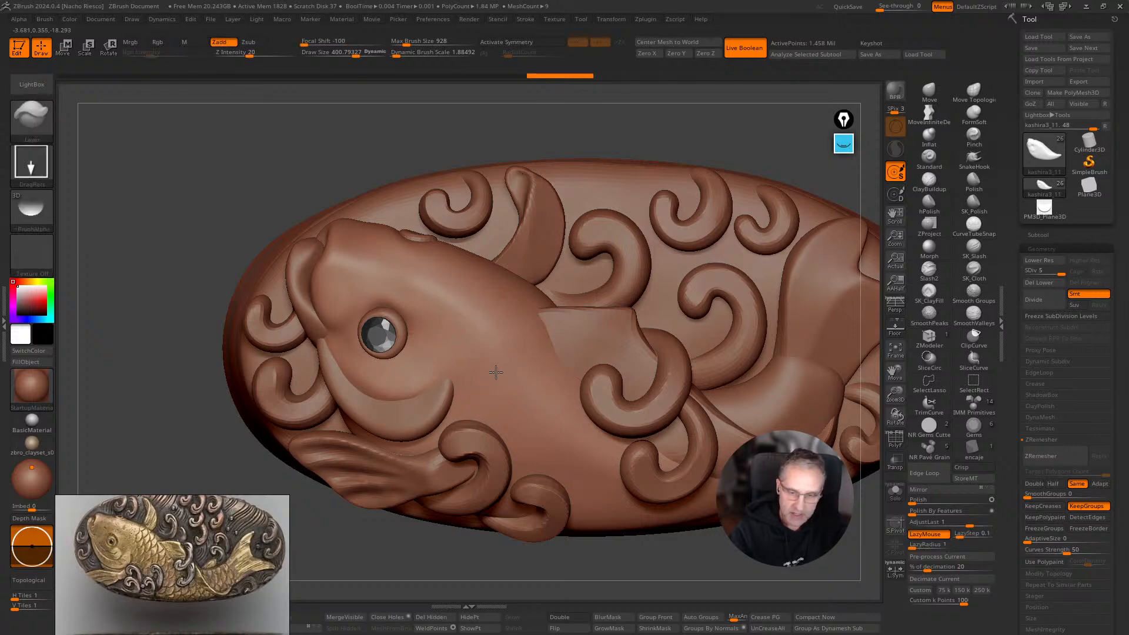
{"action": "left_click", "coordinate": [23, 19]}
{"action": "left_click", "coordinate": [62, 171]}
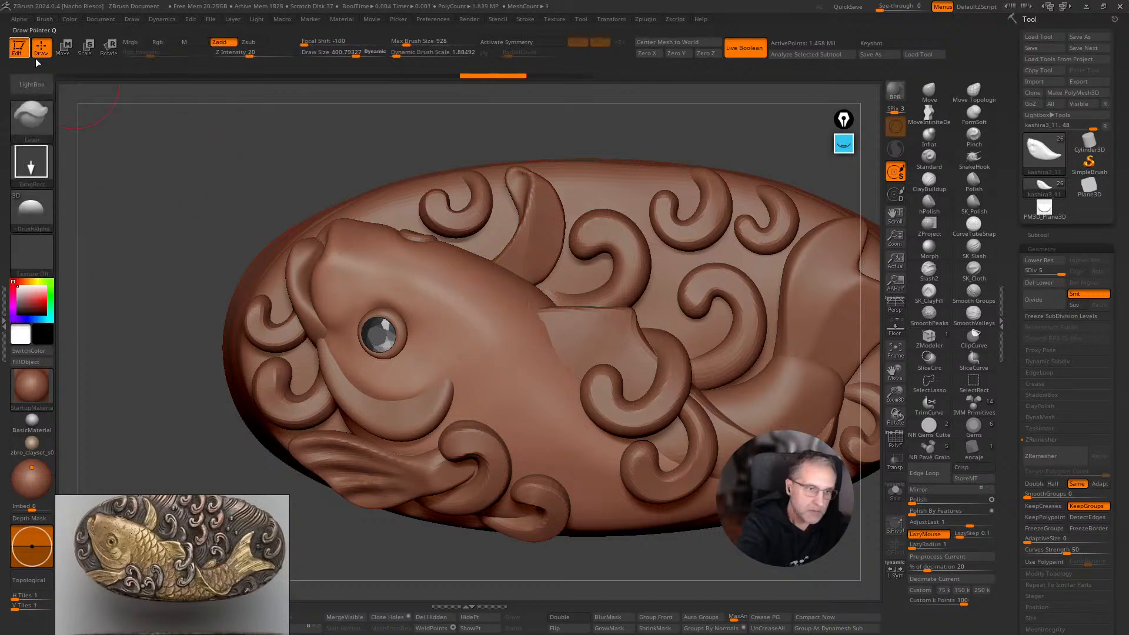
Raise the brush's Z Intensity to 42 and try another scale stamp behind the koi's eye.
{"action": "left_click_drag", "start_coordinate": [251, 52], "coordinate": [265, 51]}
{"action": "left_click_drag", "start_coordinate": [503, 356], "coordinate": [534, 396]}
{"action": "key", "text": "ctrl+z"}
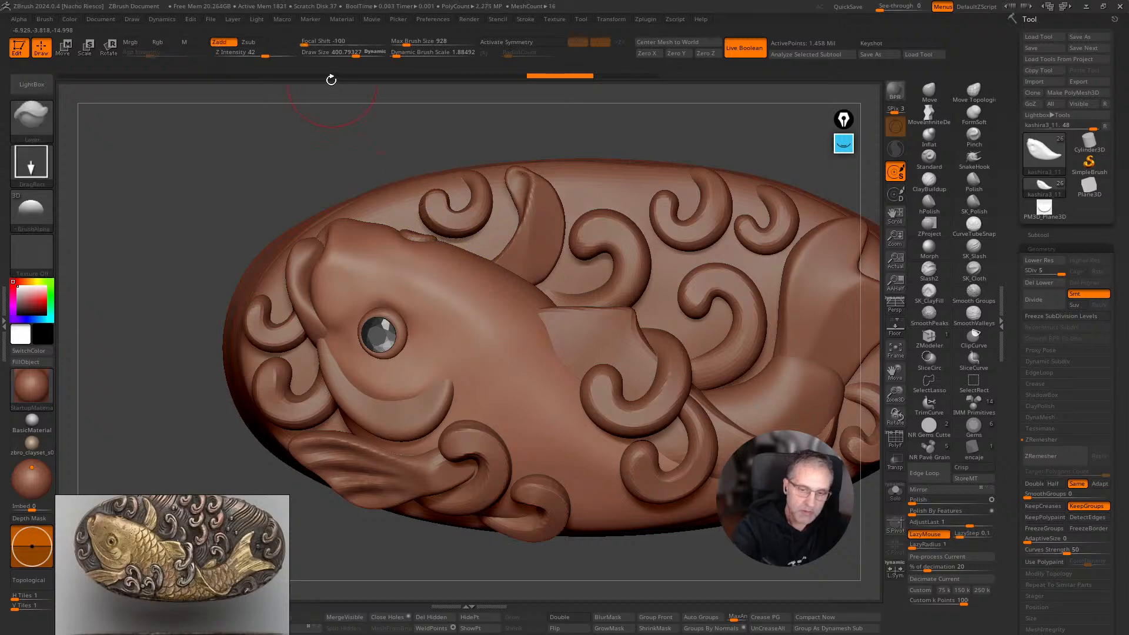
{"action": "key", "text": "ctrl+z"}
Set the Z Intensity to 60 and try single scale stamps on the koi's body.
{"action": "left_click", "coordinate": [276, 53]}
{"action": "left_click_drag", "start_coordinate": [497, 370], "coordinate": [564, 423]}
{"action": "left_click_drag", "start_coordinate": [615, 581], "coordinate": [604, 537]}
{"action": "key", "text": "ctrl+shift+z"}
{"action": "key", "text": "ctrl+z"}
{"action": "key", "text": "ctrl+z"}
{"action": "left_click_drag", "start_coordinate": [480, 361], "coordinate": [503, 347]}
{"action": "key", "text": "ctrl+z"}
With the koi's head turned upright, try stamping a row of scales from the gill cover toward the back, then undo it.
{"action": "mouse_move", "coordinate": [723, 573]}
{"action": "left_mouse_down"}
{"action": "mouse_move", "coordinate": [751, 597]}
{"action": "mouse_move", "coordinate": [749, 411]}
{"action": "mouse_move", "coordinate": [703, 411]}
{"action": "left_mouse_up"}
{"action": "mouse_move", "coordinate": [504, 370]}
{"action": "left_mouse_down"}
{"action": "mouse_move", "coordinate": [514, 362]}
{"action": "mouse_move", "coordinate": [552, 381]}
{"action": "left_mouse_up"}
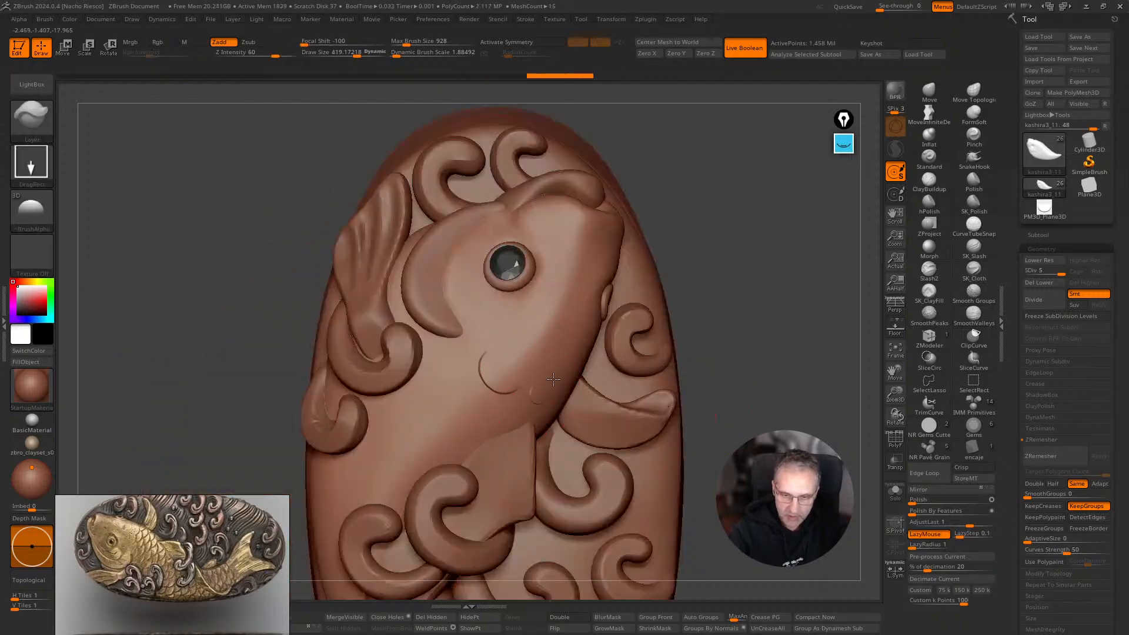
{"action": "left_click_drag", "start_coordinate": [475, 338], "coordinate": [484, 325]}
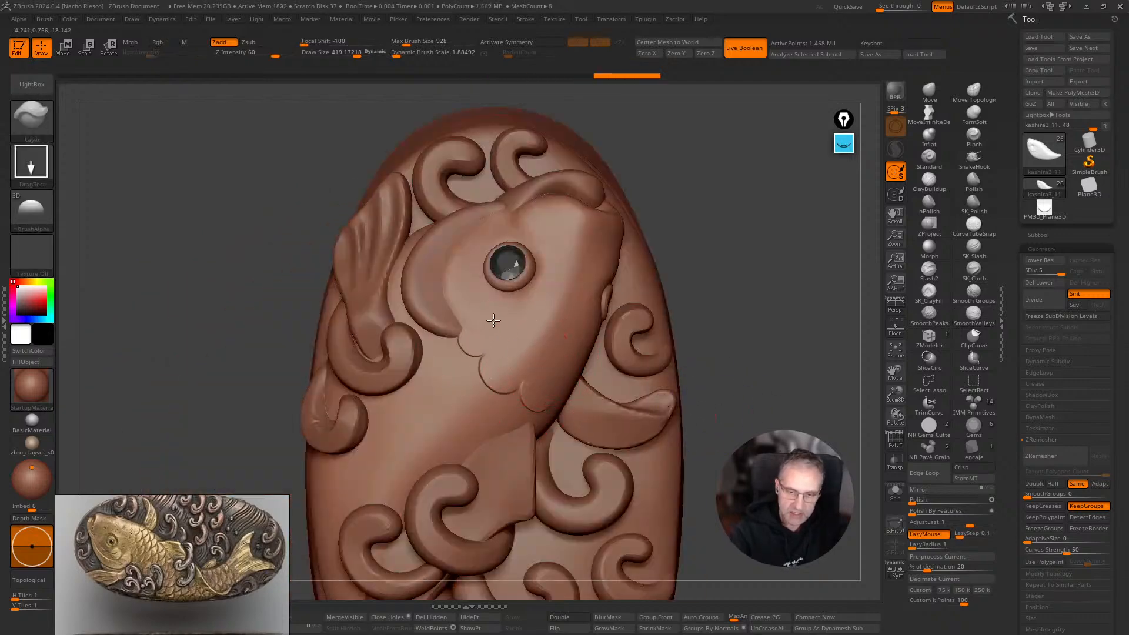
{"action": "key", "text": "ctrl+z"}
{"action": "key", "text": "ctrl+z"}
{"action": "key", "text": "ctrl+z"}
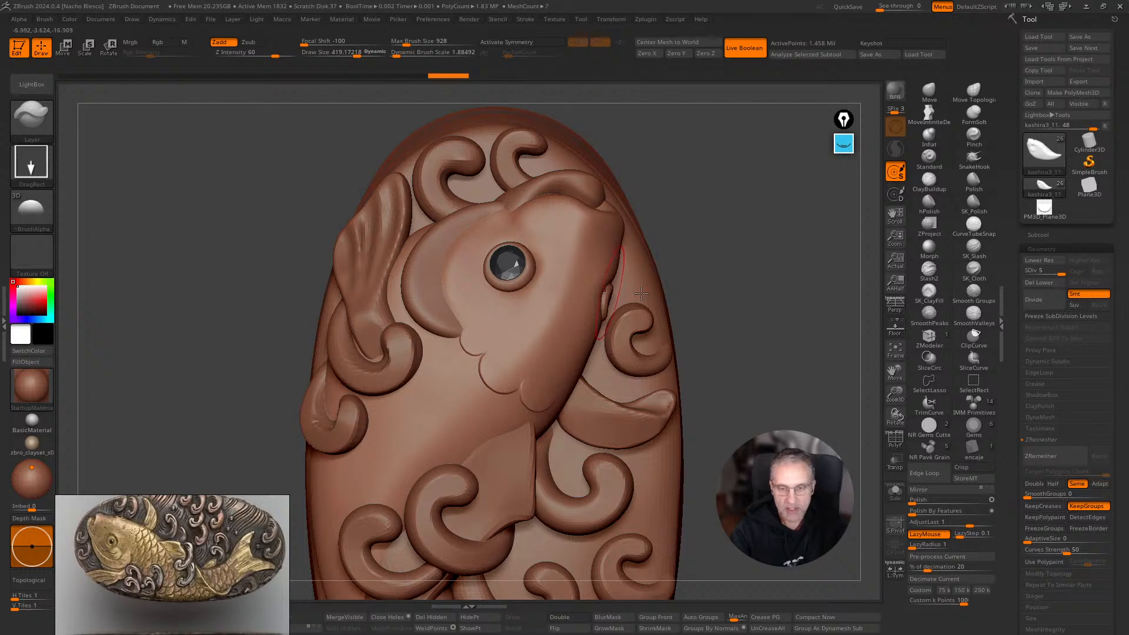
{"action": "key", "text": "ctrl+z"}
{"action": "key", "text": "ctrl+z"}
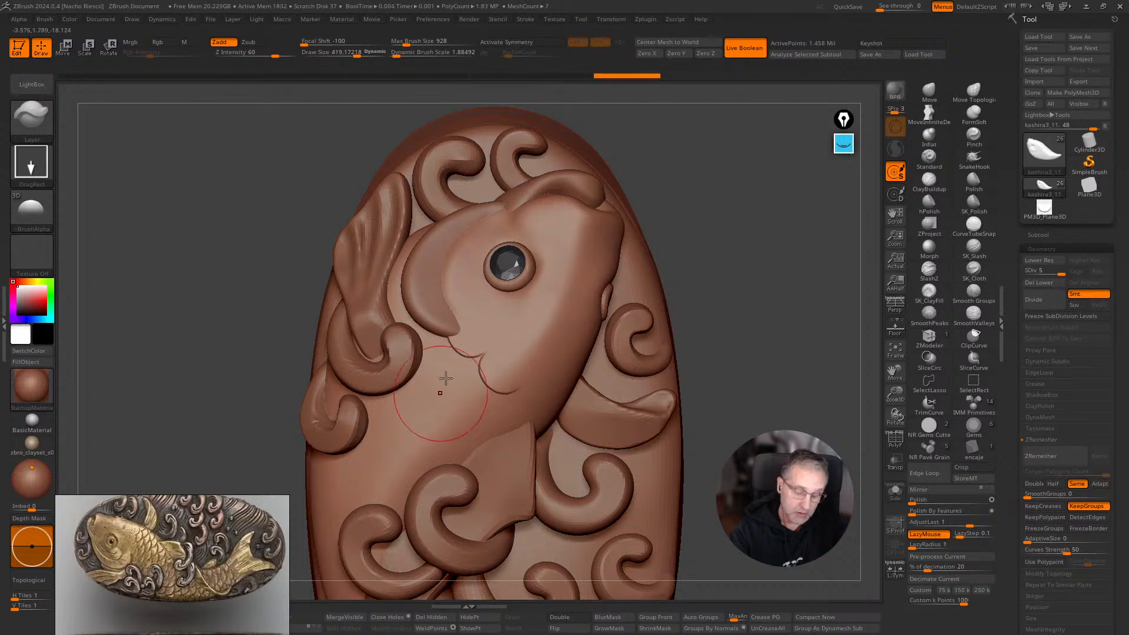
{"action": "left_click_drag", "start_coordinate": [753, 275], "coordinate": [758, 242]}
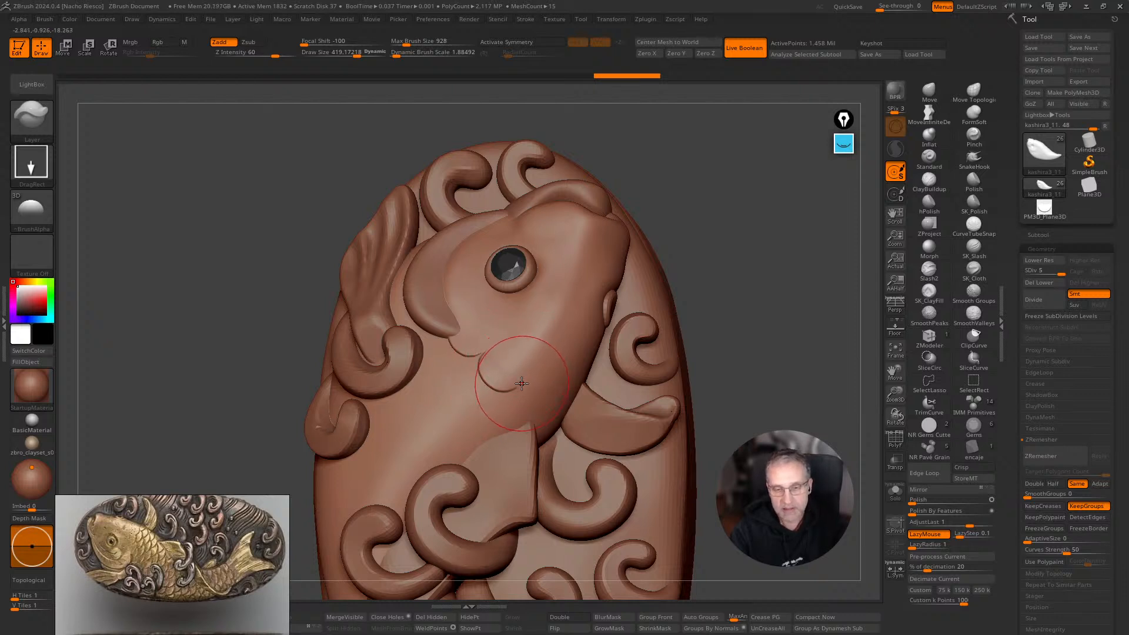
{"action": "key", "text": "ctrl+z"}
{"action": "key", "text": "ctrl+z"}
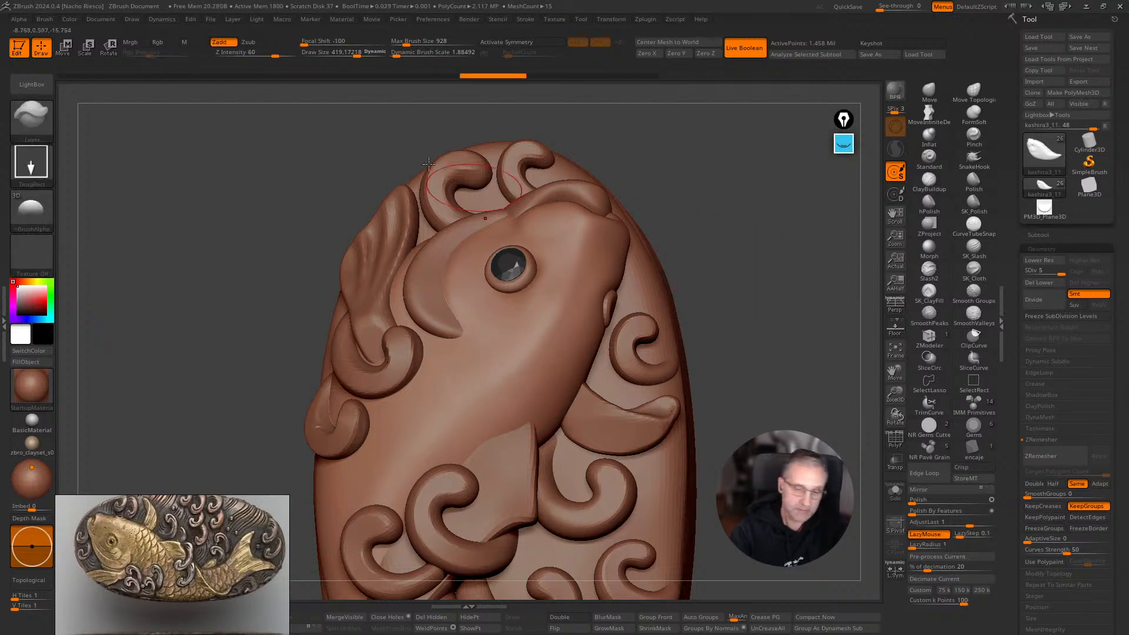
Set the Z Intensity to 86, try a row of three scales behind the gill cover, and undo the stamps.
{"action": "left_click", "coordinate": [288, 55]}
{"action": "left_click_drag", "start_coordinate": [472, 342], "coordinate": [498, 314]}
{"action": "left_click_drag", "start_coordinate": [506, 369], "coordinate": [527, 345]}
{"action": "left_click_drag", "start_coordinate": [534, 389], "coordinate": [556, 367]}
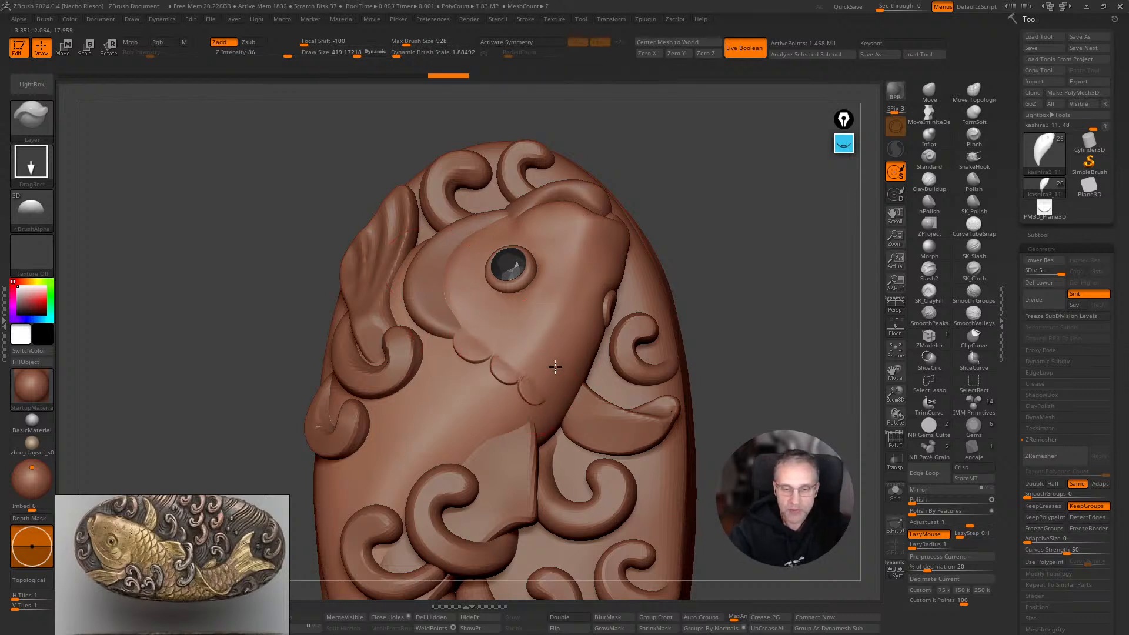
{"action": "mouse_move", "coordinate": [729, 305]}
{"action": "right_mouse_down", "text": "ctrl"}
{"action": "mouse_move", "coordinate": [761, 307]}
{"action": "mouse_move", "coordinate": [735, 365]}
{"action": "right_mouse_up", "text": "ctrl"}
{"action": "key", "text": "ctrl+z"}
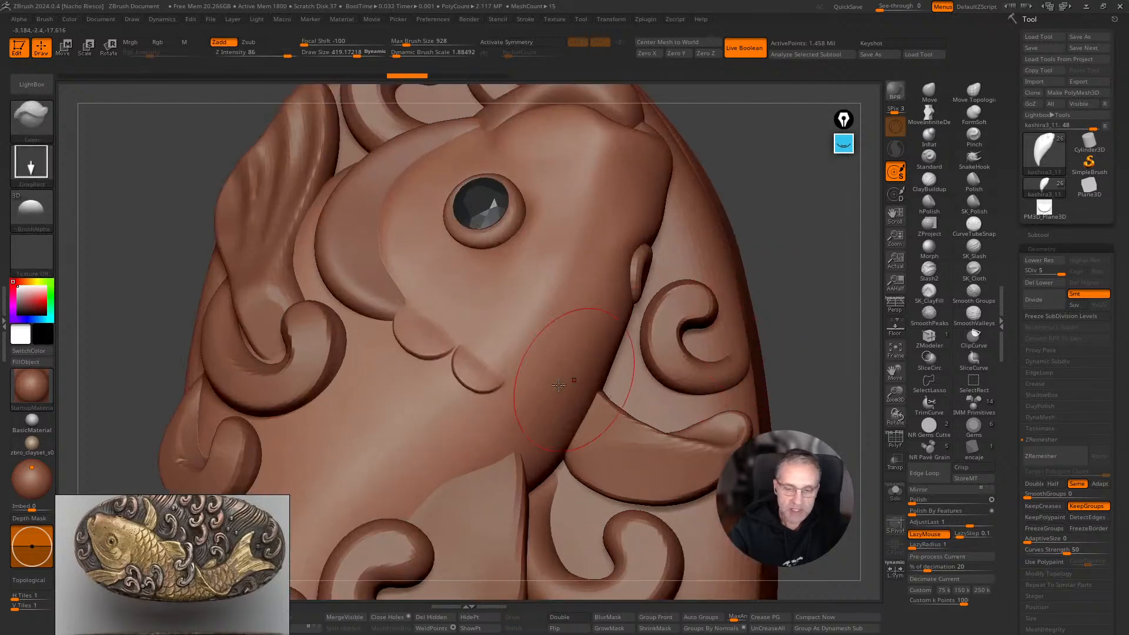
{"action": "left_click_drag", "start_coordinate": [532, 391], "coordinate": [555, 369]}
{"action": "key", "text": "ctrl+z"}
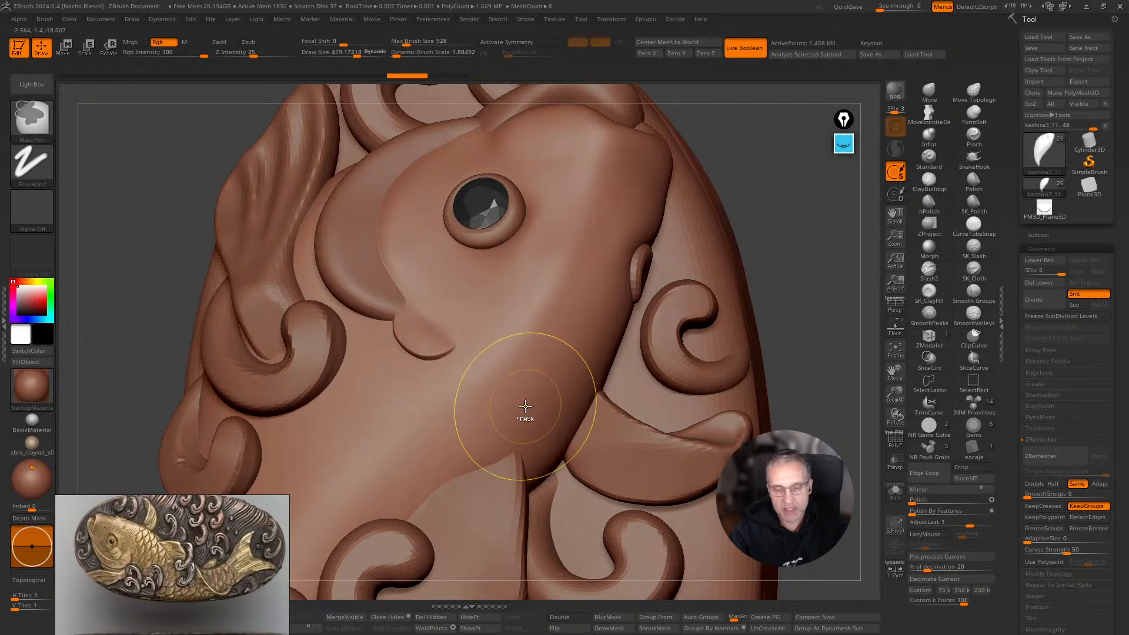
{"action": "key", "text": "ctrl+z"}
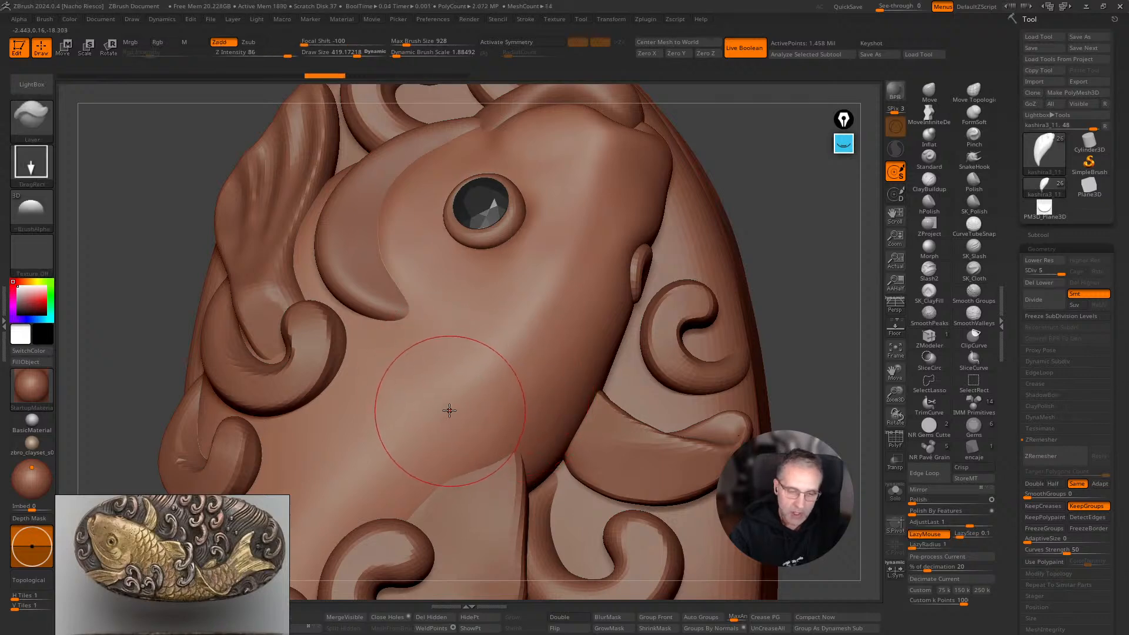
Try two more dragged scale stamps below the tip of the gill cover from a more frontal view.
{"action": "left_click_drag", "start_coordinate": [775, 232], "coordinate": [801, 246]}
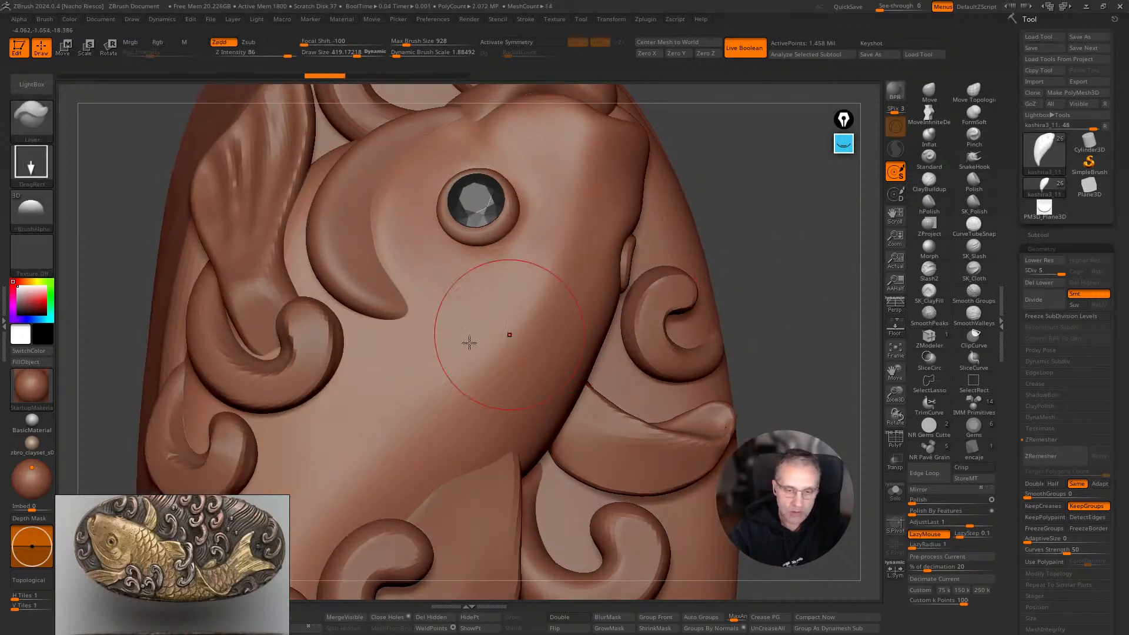
{"action": "left_click_drag", "start_coordinate": [410, 351], "coordinate": [451, 309]}
{"action": "left_click_drag", "start_coordinate": [453, 395], "coordinate": [484, 367]}
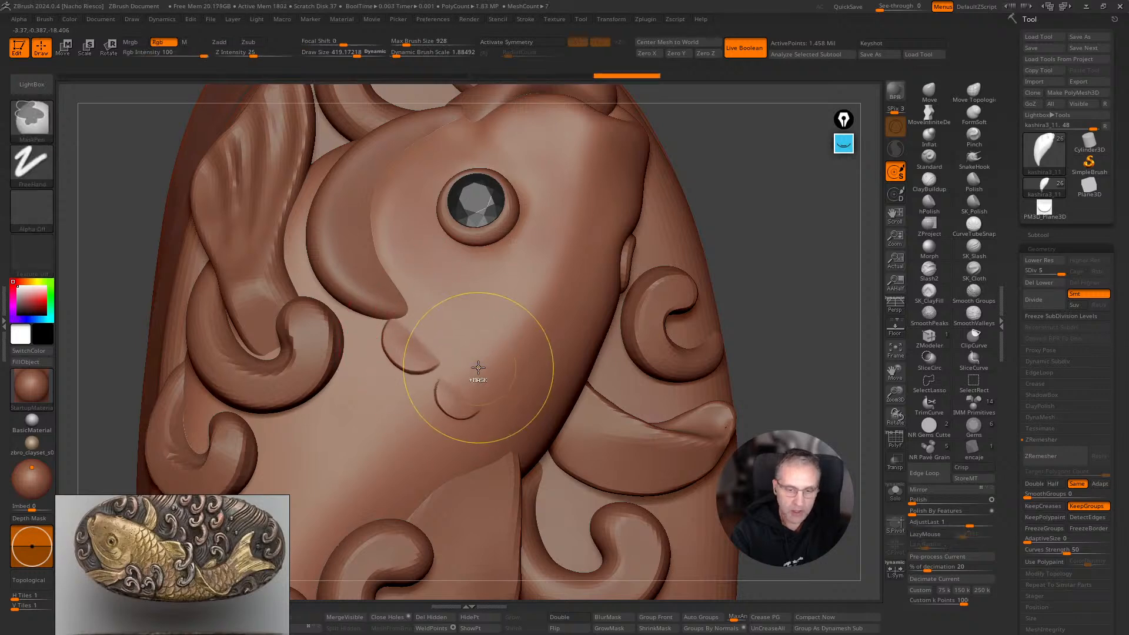
{"action": "key", "text": "ctrl+z"}
{"action": "key", "text": "ctrl+z"}
Switch the Layer brush's stroke to DragDot and try two scale stamps behind the gill cover.
{"action": "left_click", "coordinate": [33, 161]}
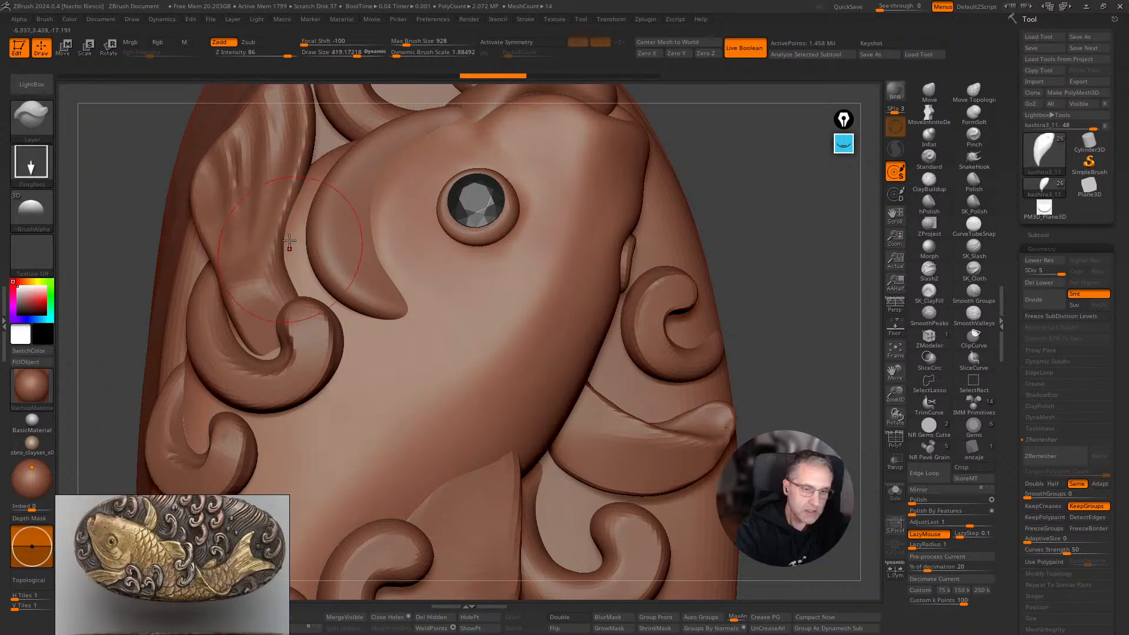
{"action": "left_click", "coordinate": [30, 162]}
{"action": "left_click", "coordinate": [315, 176]}
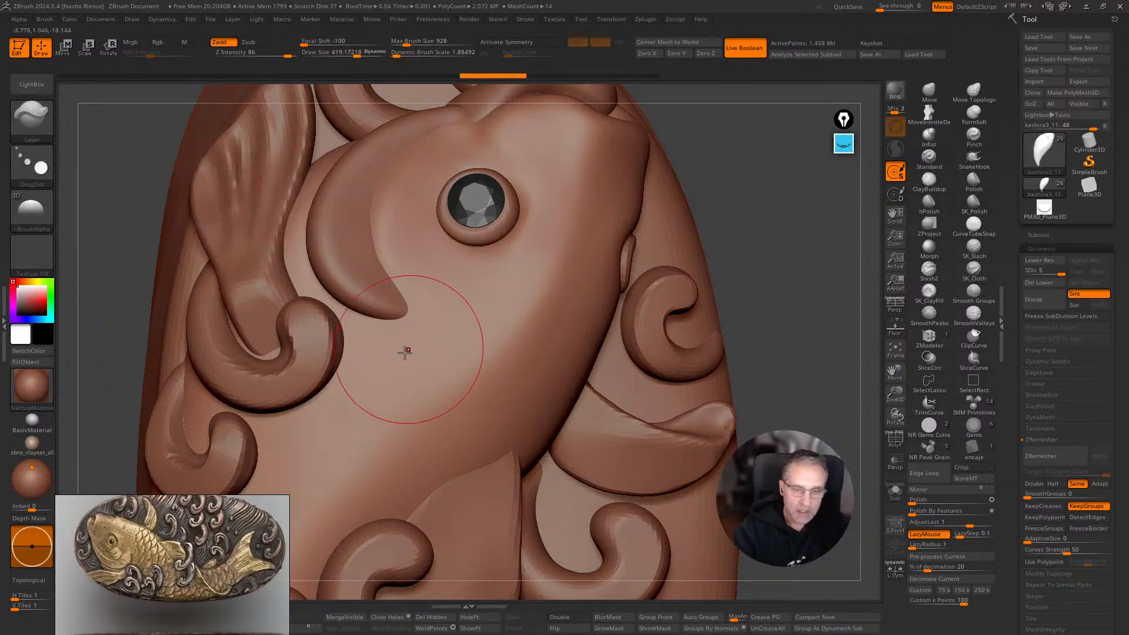
{"action": "left_click_drag", "start_coordinate": [429, 338], "coordinate": [429, 339]}
{"action": "mouse_move", "coordinate": [485, 394]}
{"action": "left_mouse_down"}
{"action": "mouse_move", "coordinate": [500, 383]}
{"action": "mouse_move", "coordinate": [487, 390]}
{"action": "left_mouse_up"}
{"action": "key", "text": "ctrl+z"}
Turn off LazyMouse, reduce the draw size to about 276, and undo the remaining test stamps.
{"action": "left_click", "coordinate": [931, 539]}
{"action": "key", "text": "s"}
{"action": "key", "text": "ctrl+z"}
{"action": "key", "text": "ctrl+z"}
Stamp a row of three adjoining scales from the tip of the gill cover toward the koi's back.
{"action": "left_click_drag", "start_coordinate": [426, 342], "coordinate": [428, 336]}
{"action": "left_click_drag", "start_coordinate": [469, 383], "coordinate": [474, 373]}
{"action": "left_click_drag", "start_coordinate": [799, 333], "coordinate": [742, 331]}
{"action": "left_click_drag", "start_coordinate": [521, 400], "coordinate": [558, 433]}
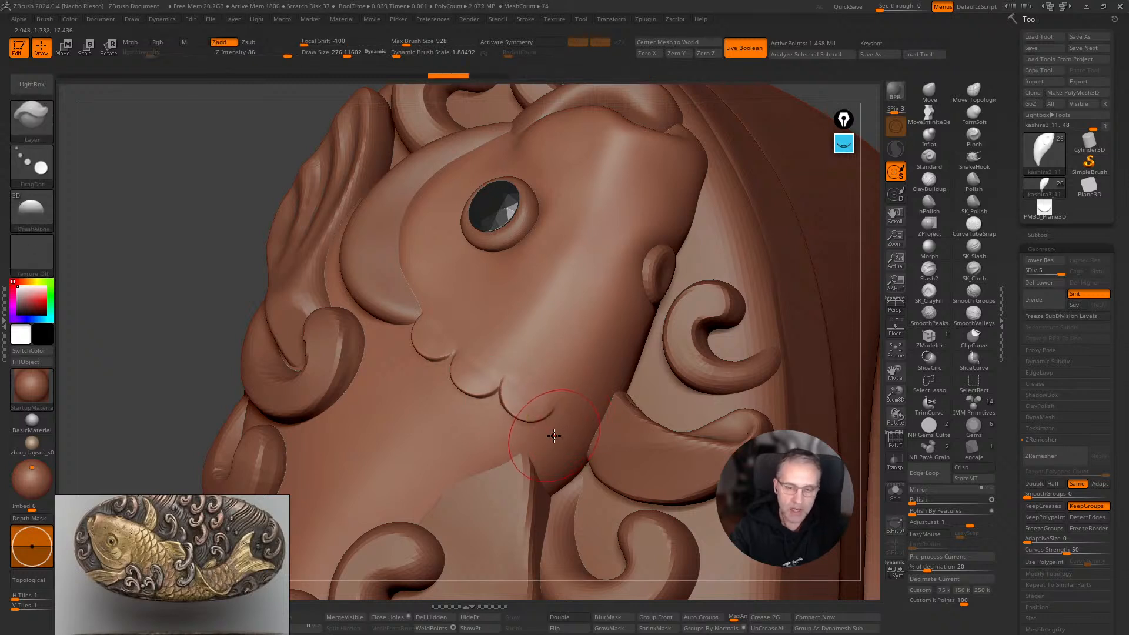
Undo the third scale and try placing it again closer to its neighbour.
{"action": "key", "text": "ctrl+z"}
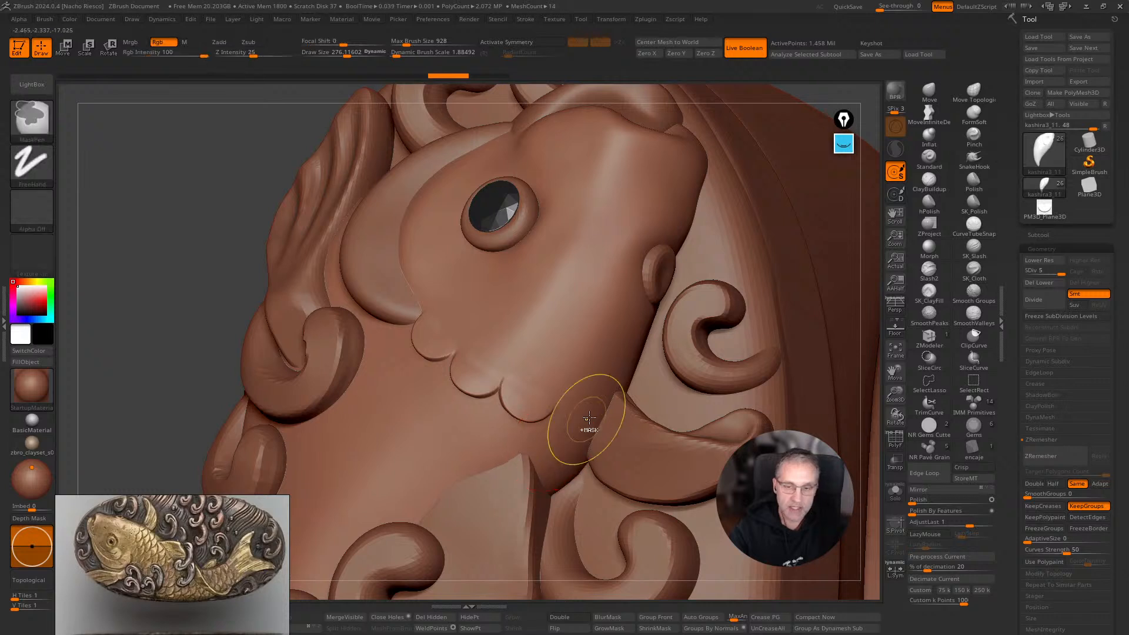
{"action": "key", "text": "ctrl+z"}
{"action": "key", "text": "ctrl+z"}
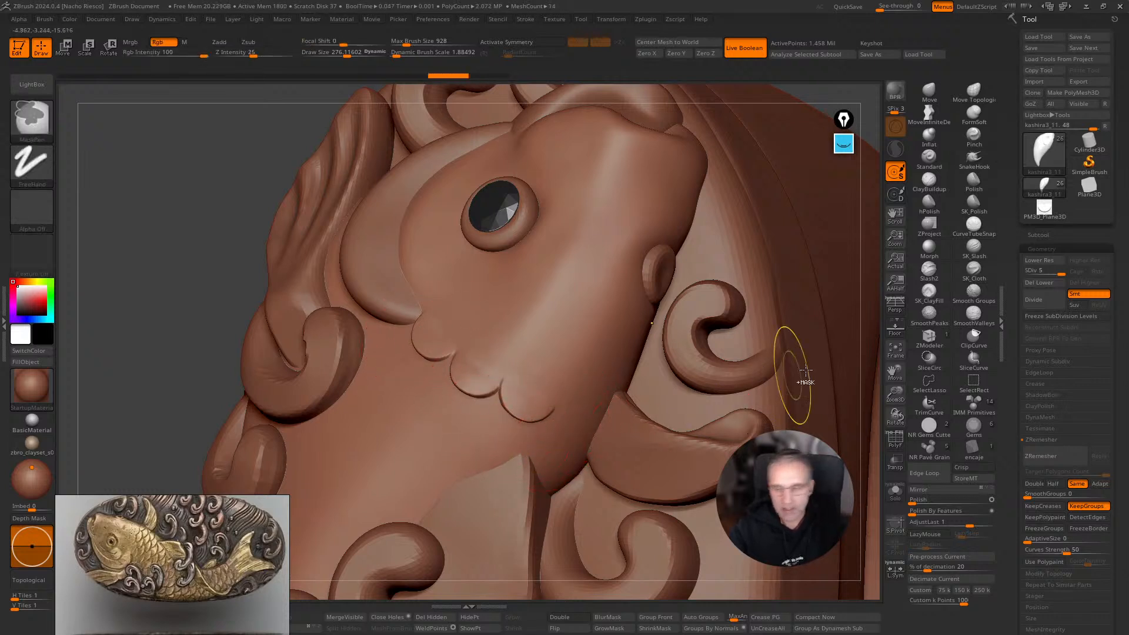
{"action": "key", "text": "ctrl+z"}
{"action": "left_click_drag", "start_coordinate": [522, 398], "coordinate": [524, 398]}
{"action": "key", "text": "ctrl+z"}
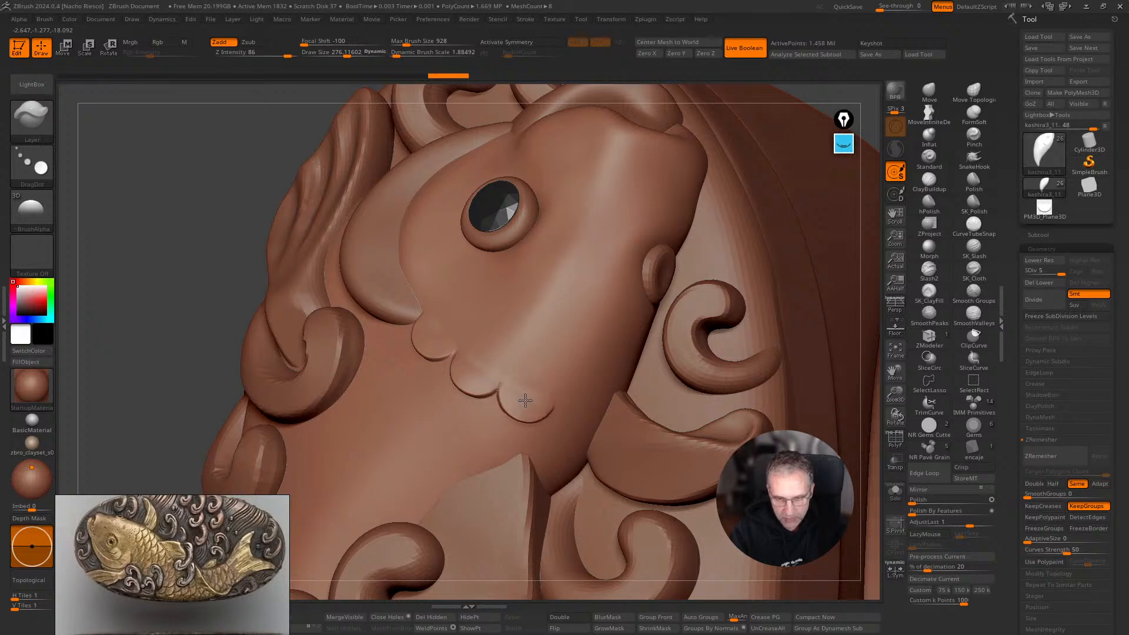
Try stamping one more scale overlapping the row behind the gill cover, just below its second scale.
{"action": "left_click_drag", "start_coordinate": [867, 363], "coordinate": [833, 369]}
{"action": "left_click_drag", "start_coordinate": [492, 417], "coordinate": [498, 407]}
{"action": "left_click_drag", "start_coordinate": [867, 373], "coordinate": [835, 379]}
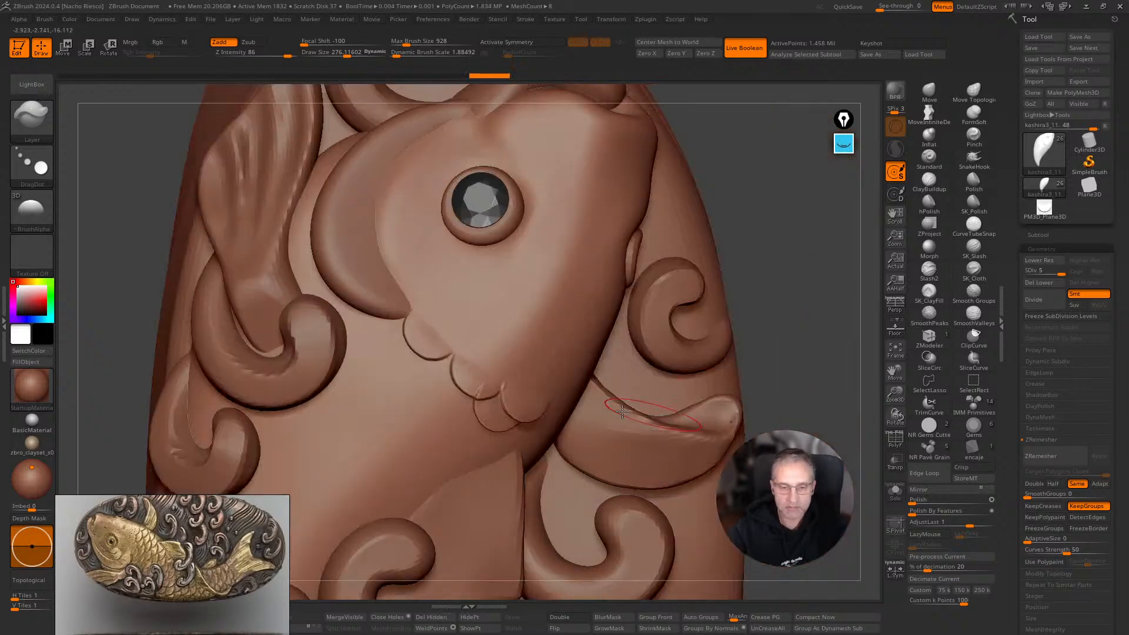
Undo all the scale stamps behind the gill cover, back to the smooth koi body.
{"action": "key", "text": "ctrl+z"}
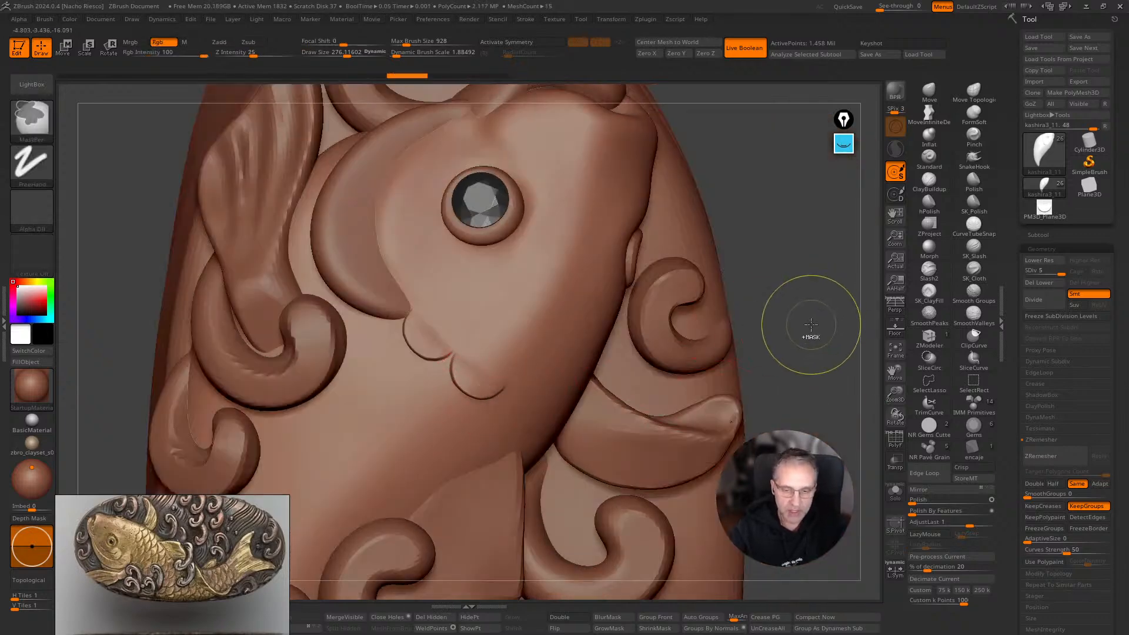
{"action": "key", "text": "ctrl+z"}
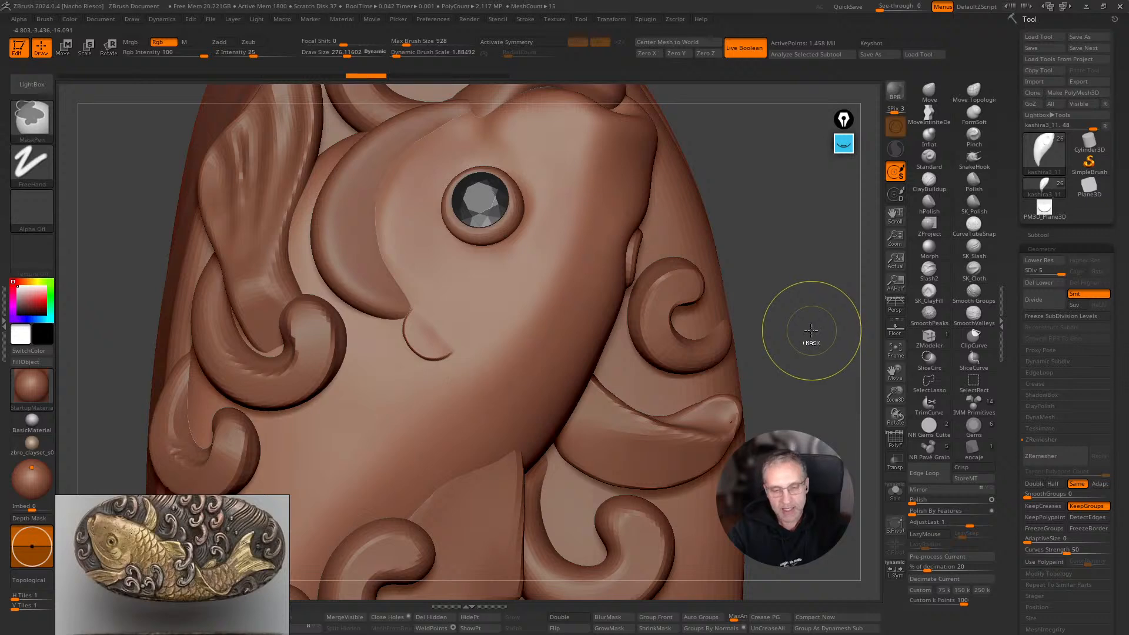
{"action": "key", "text": "ctrl+z"}
{"action": "key", "text": "ctrl+z"}
{"action": "key", "text": "ctrl+z"}
{"action": "key", "text": "ctrl+z"}
{"action": "key", "text": "ctrl+z"}
{"action": "key", "text": "ctrl+z"}
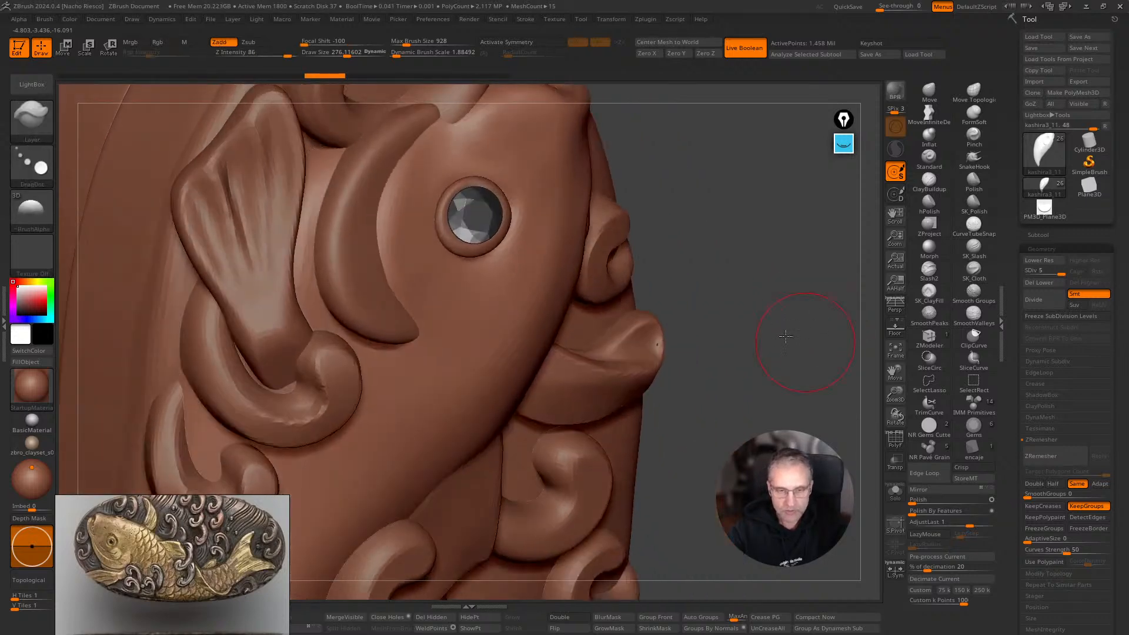
{"action": "key", "text": "ctrl+z"}
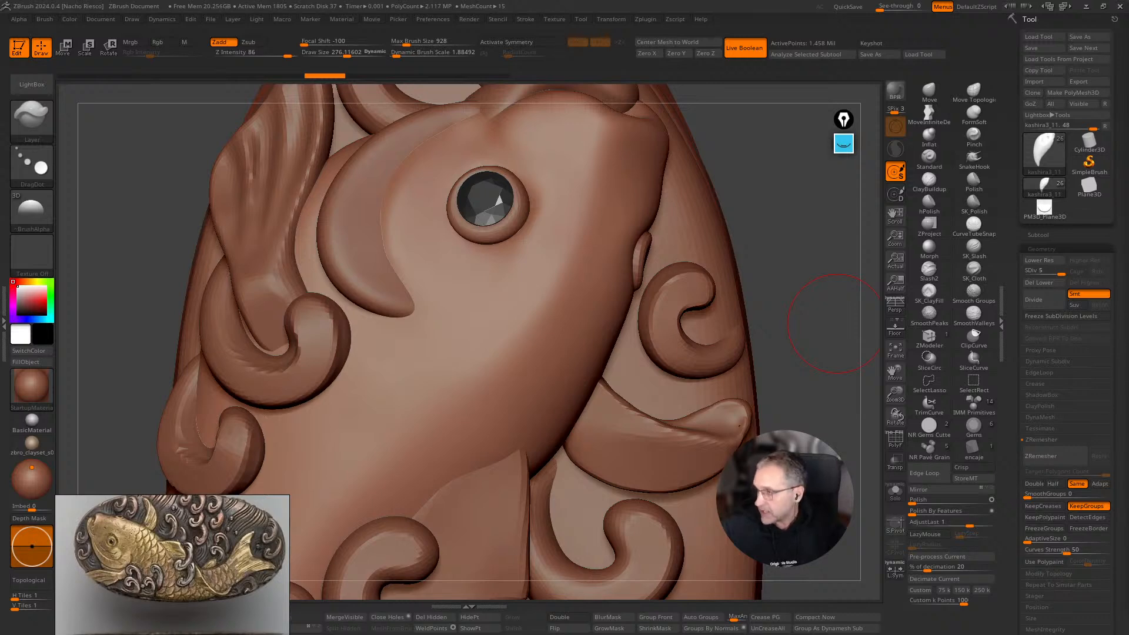
Switch to the browser showing the sculptor's Linktree page, reject the cookies and reposition the window to show the list of links.
{"action": "left_click_drag", "start_coordinate": [435, 629], "coordinate": [605, 120]}
{"action": "scroll", "coordinate": [577, 409], "scroll_direction": "down", "scroll_amount": 5}
{"action": "scroll", "coordinate": [575, 408], "scroll_direction": "up", "scroll_amount": 5}
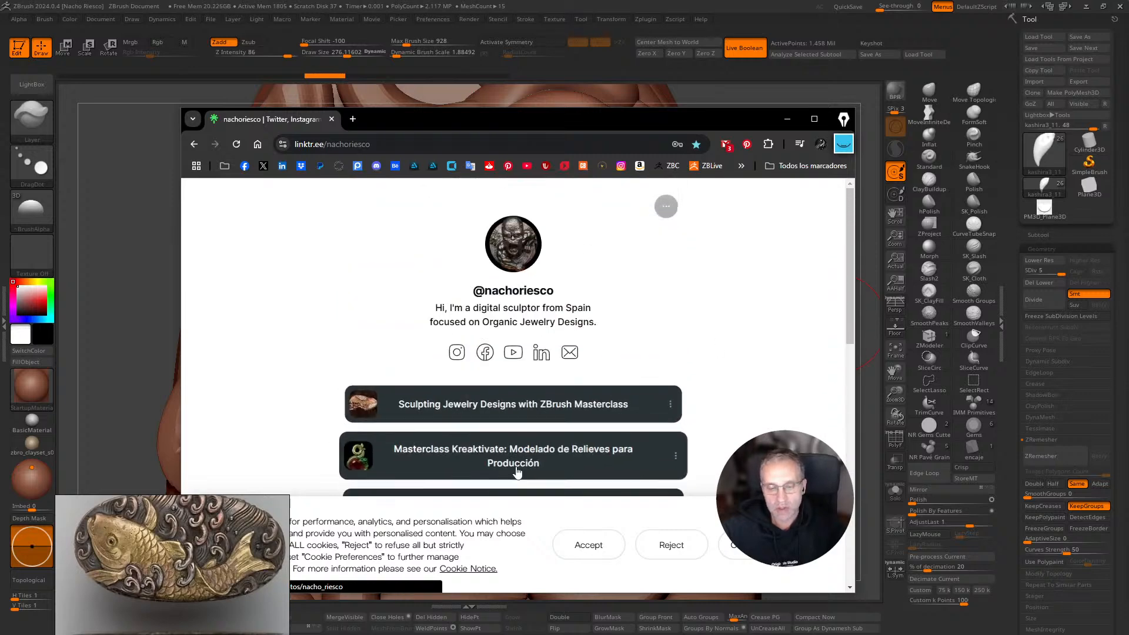
{"action": "left_click", "coordinate": [677, 547]}
{"action": "scroll", "coordinate": [478, 377], "scroll_direction": "down", "scroll_amount": 1}
{"action": "left_click_drag", "start_coordinate": [179, 110], "coordinate": [123, 83]}
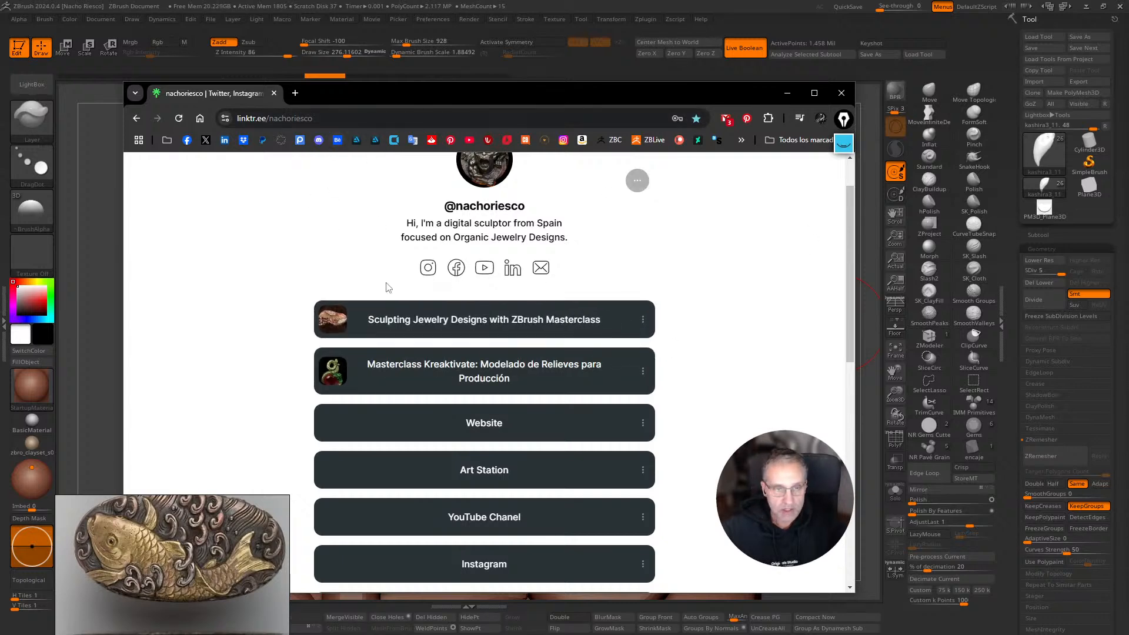
Open the Sculpting Jewelry Designs with ZBrush Masterclass link, view the page's header section and go back to the Linktree page.
{"action": "left_click", "coordinate": [456, 323]}
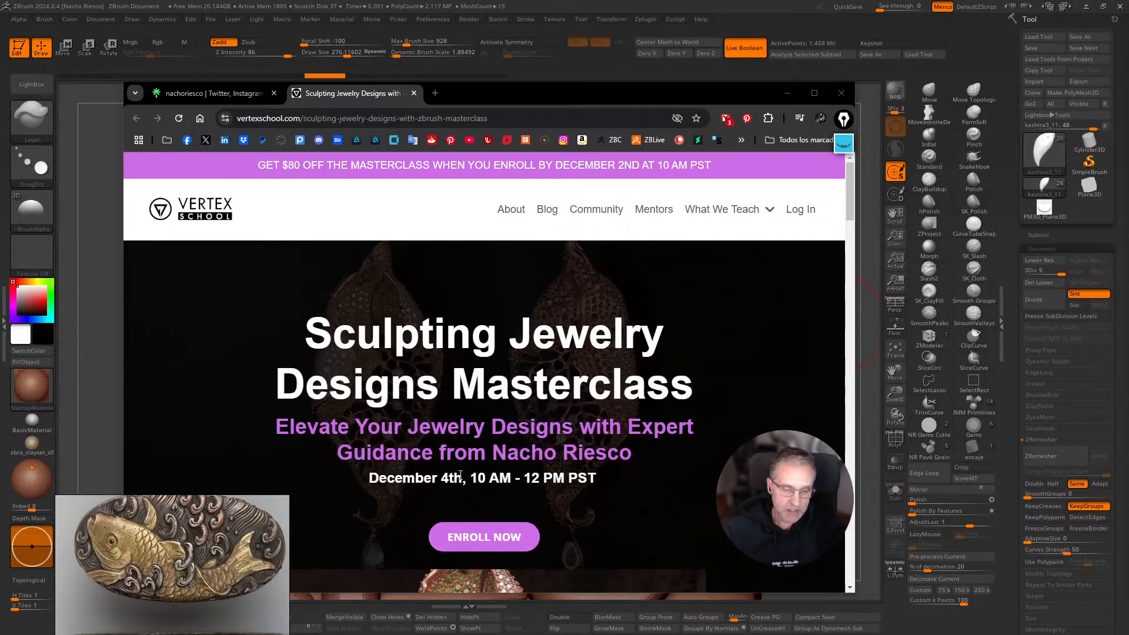
{"action": "scroll", "coordinate": [470, 421], "scroll_direction": "down", "scroll_amount": 1}
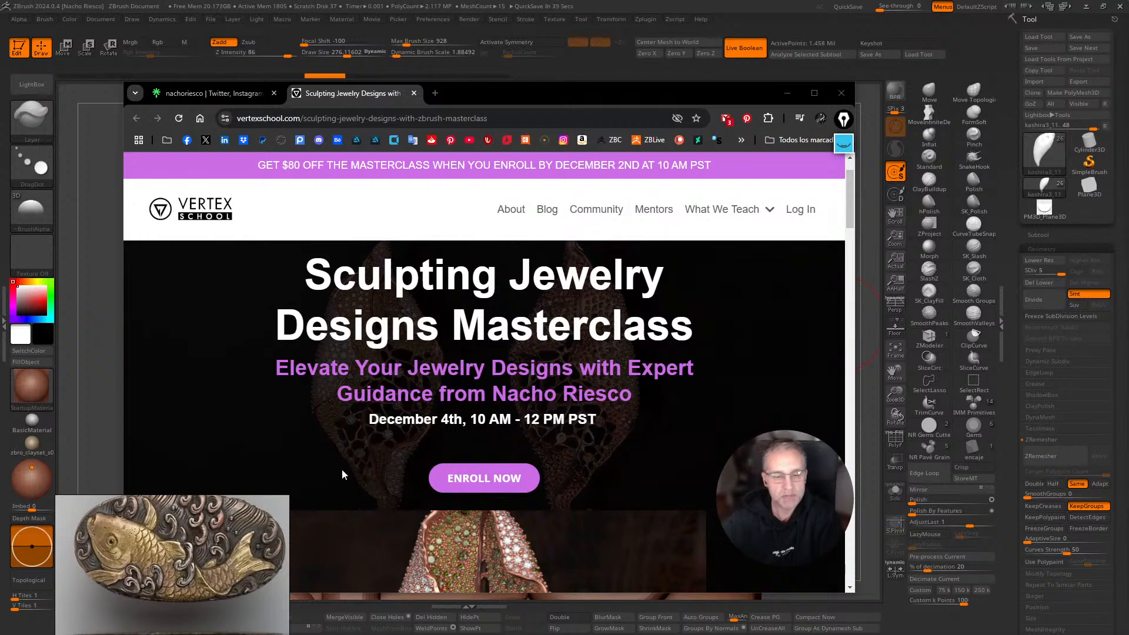
{"action": "scroll", "coordinate": [487, 361], "scroll_direction": "down", "scroll_amount": 1}
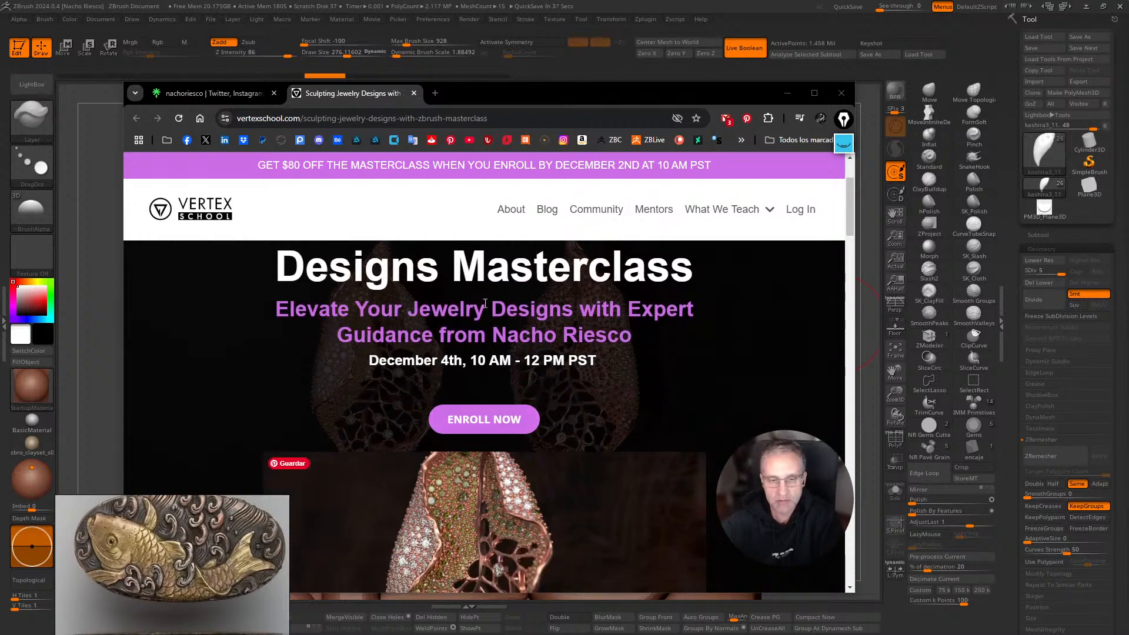
{"action": "scroll", "coordinate": [432, 246], "scroll_direction": "up", "scroll_amount": 2}
{"action": "left_click", "coordinate": [212, 93]}
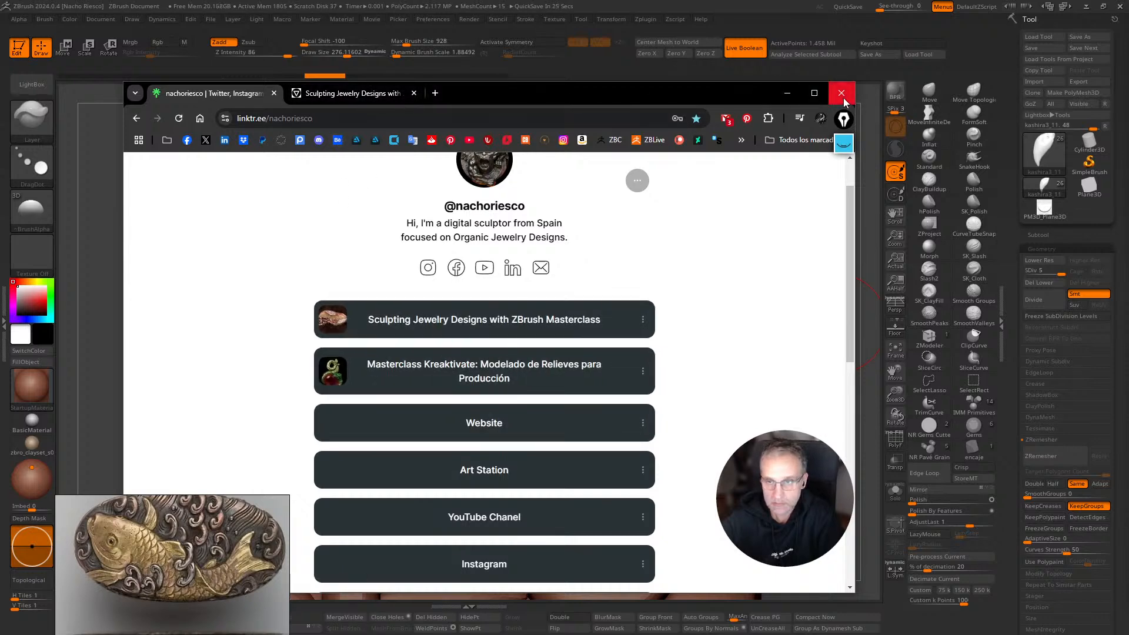
Read through the masterclass description, enrollment offer and sample jewelry images on the Vertex School page.
{"action": "left_click", "coordinate": [346, 96]}
{"action": "scroll", "coordinate": [512, 353], "scroll_direction": "down", "scroll_amount": 8}
{"action": "scroll", "coordinate": [510, 347], "scroll_direction": "down", "scroll_amount": 10}
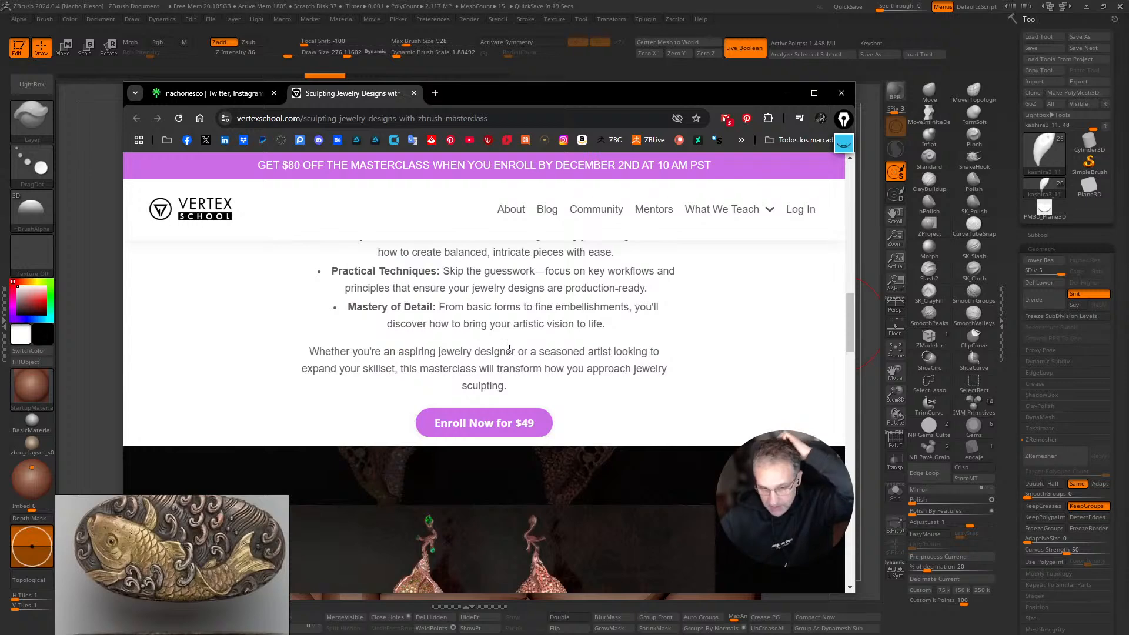
{"action": "scroll", "coordinate": [512, 353], "scroll_direction": "down", "scroll_amount": 2}
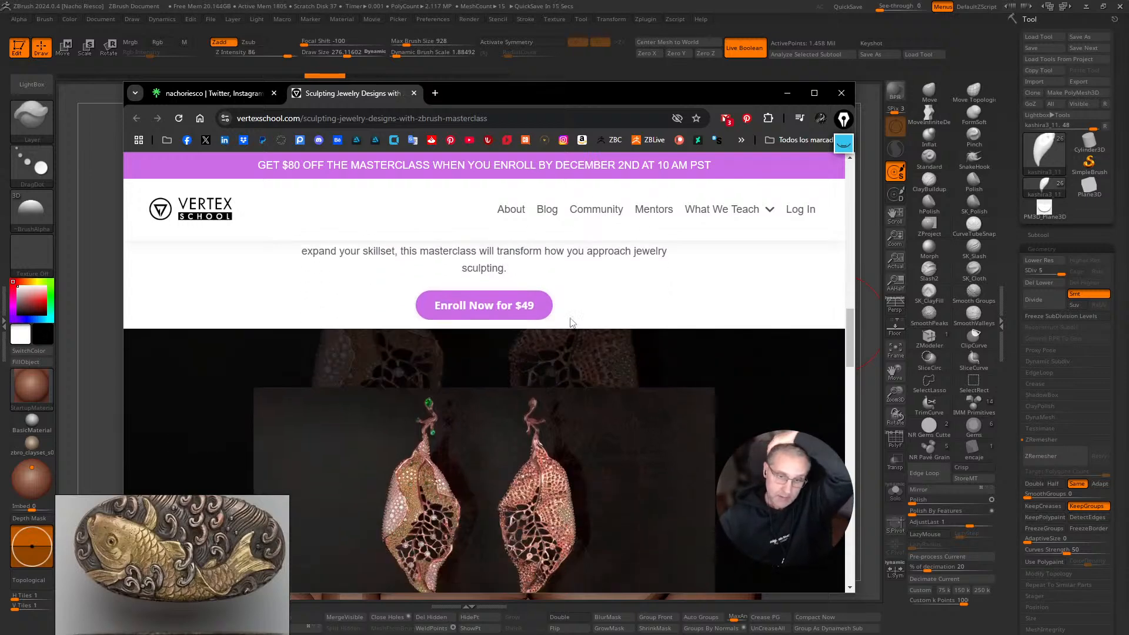
{"action": "scroll", "coordinate": [567, 387], "scroll_direction": "down", "scroll_amount": 5}
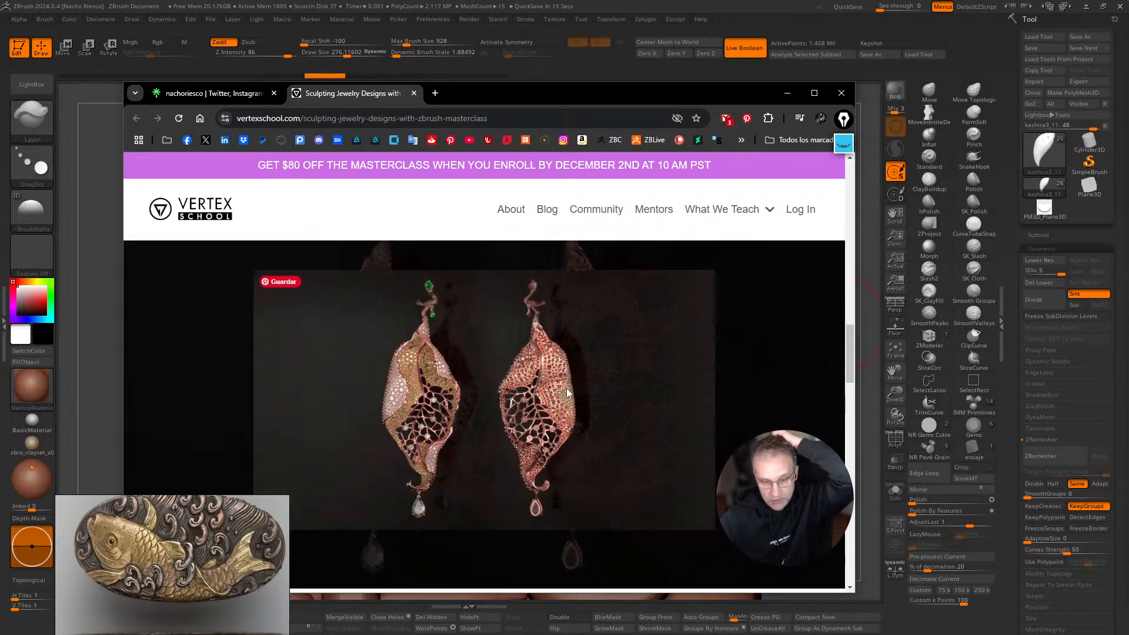
{"action": "scroll", "coordinate": [567, 388], "scroll_direction": "up", "scroll_amount": 6}
{"action": "scroll", "coordinate": [565, 384], "scroll_direction": "up", "scroll_amount": 10}
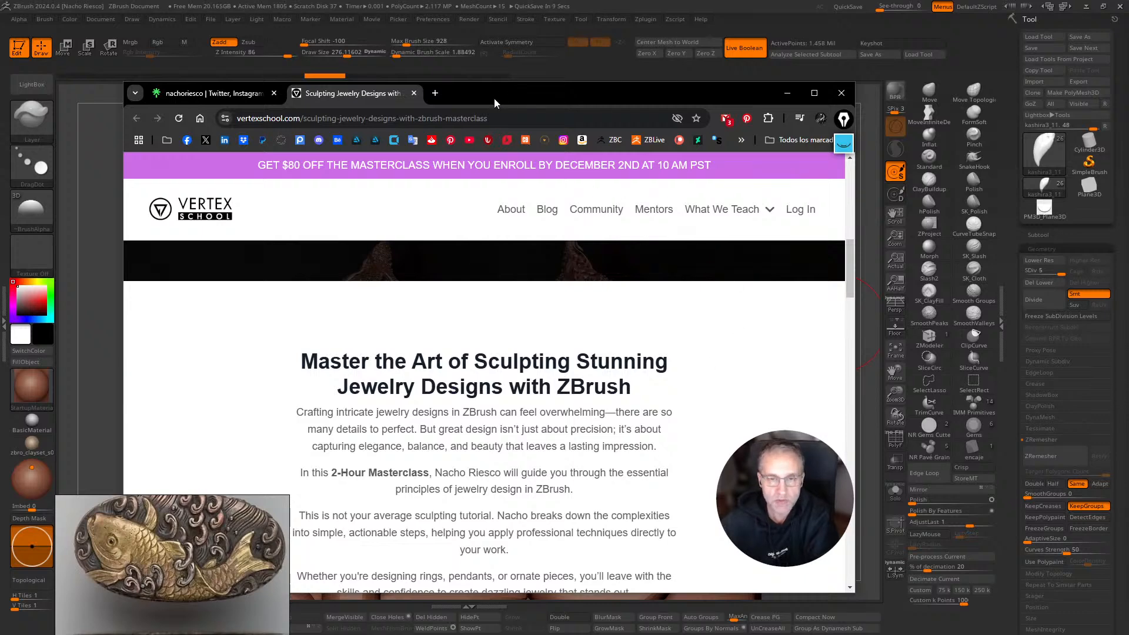
Close the masterclass page and return to the koi sculpt in ZBrush.
{"action": "left_click_drag", "start_coordinate": [499, 93], "coordinate": [465, 118]}
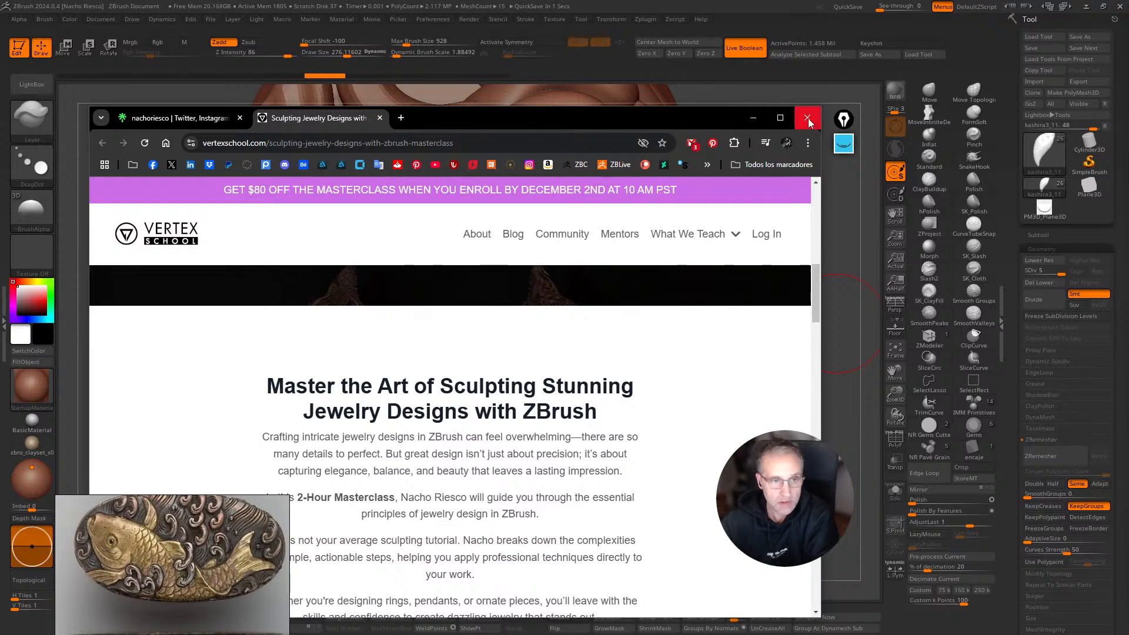
{"action": "left_click", "coordinate": [380, 118]}
{"action": "left_click_drag", "start_coordinate": [216, 118], "coordinate": [296, 145]}
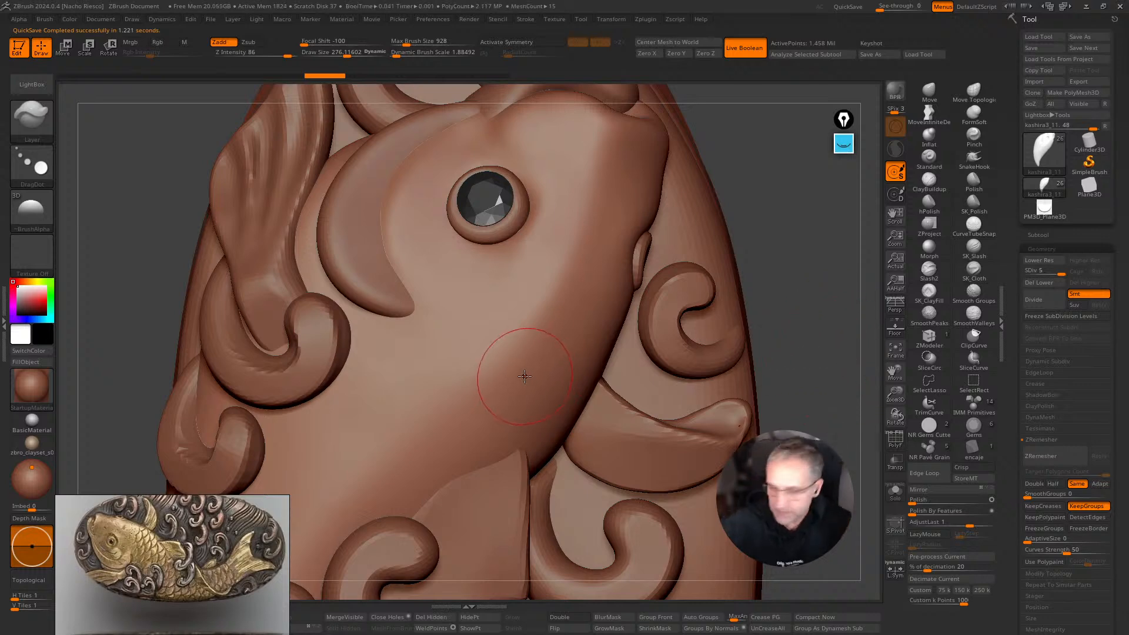
Try stamping two overlapping rows of scales behind the gill cover with the DragDot stroke.
{"action": "left_click_drag", "start_coordinate": [442, 355], "coordinate": [438, 330]}
{"action": "key", "text": "ctrl+z"}
{"action": "left_click_drag", "start_coordinate": [479, 361], "coordinate": [447, 377]}
{"action": "left_click_drag", "start_coordinate": [411, 333], "coordinate": [403, 348]}
{"action": "mouse_move", "coordinate": [499, 399]}
{"action": "left_mouse_down"}
{"action": "mouse_move", "coordinate": [493, 411]}
{"action": "mouse_move", "coordinate": [420, 422]}
{"action": "mouse_move", "coordinate": [425, 385]}
{"action": "mouse_move", "coordinate": [462, 360]}
{"action": "mouse_move", "coordinate": [516, 380]}
{"action": "mouse_move", "coordinate": [493, 434]}
{"action": "mouse_move", "coordinate": [513, 406]}
{"action": "mouse_move", "coordinate": [494, 415]}
{"action": "mouse_move", "coordinate": [497, 406]}
{"action": "left_mouse_up"}
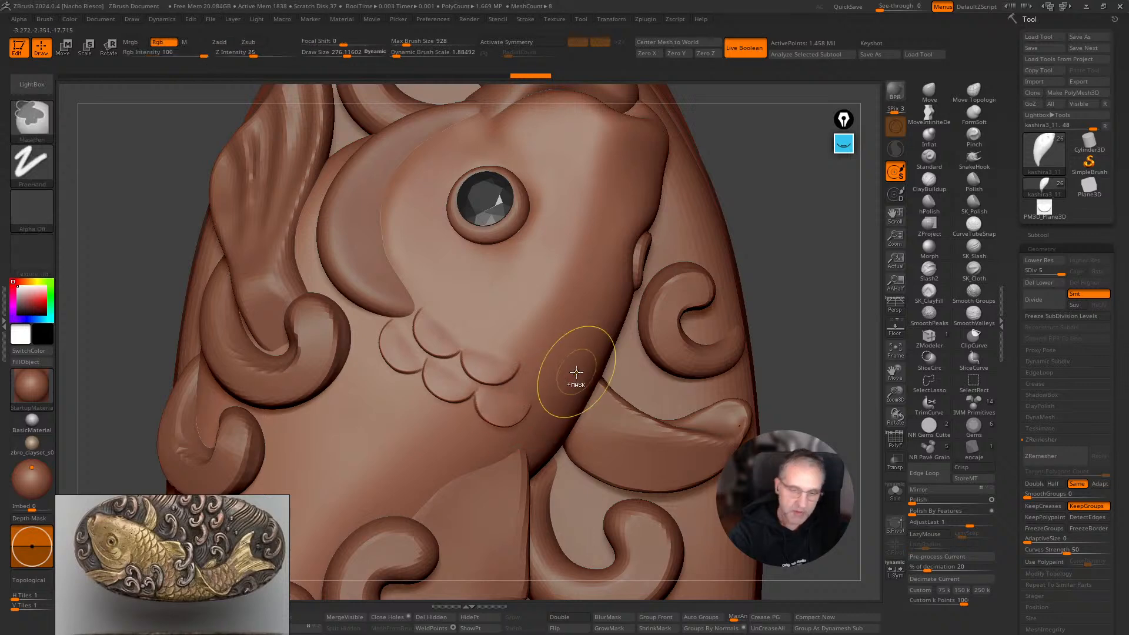
Undo all the DragDot test scales and switch the Layer brush's stroke to DragRect.
{"action": "key", "text": "ctrl+z"}
{"action": "key", "text": "ctrl+z"}
{"action": "key", "text": "ctrl+z"}
{"action": "key", "text": "ctrl+z"}
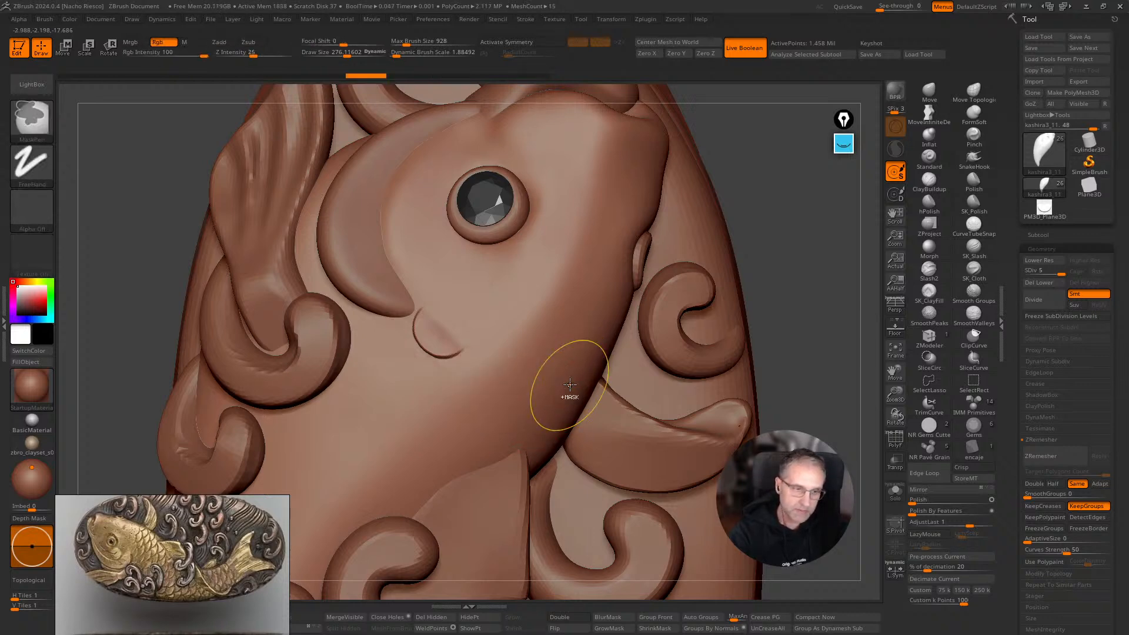
{"action": "key", "text": "ctrl+z"}
{"action": "left_click", "coordinate": [32, 165]}
{"action": "left_click", "coordinate": [139, 179]}
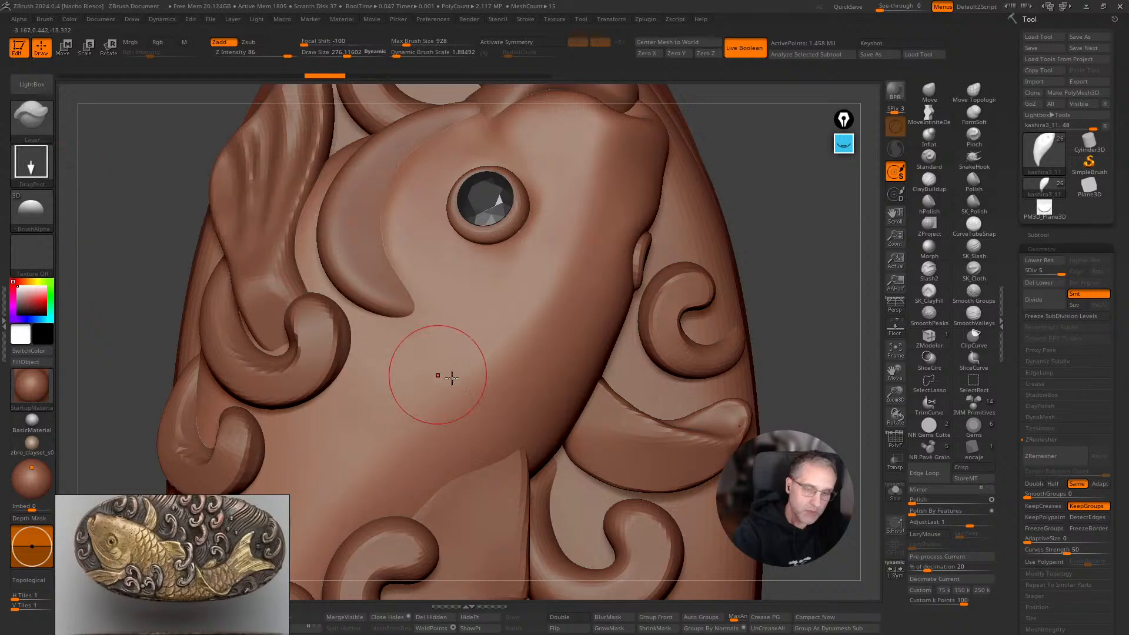
Stamp a row of three adjoining scales from the gill cover's tip toward the koi's back with the DragRect stroke.
{"action": "mouse_move", "coordinate": [447, 347]}
{"action": "left_mouse_down"}
{"action": "mouse_move", "coordinate": [456, 379]}
{"action": "mouse_move", "coordinate": [495, 318]}
{"action": "left_mouse_up"}
{"action": "left_click_drag", "start_coordinate": [505, 397], "coordinate": [537, 352]}
{"action": "left_click_drag", "start_coordinate": [806, 314], "coordinate": [747, 312]}
{"action": "left_click_drag", "start_coordinate": [563, 421], "coordinate": [584, 382]}
{"action": "left_click_drag", "start_coordinate": [876, 371], "coordinate": [896, 384]}
Stamp a second row of four scales staggered behind the first, from the wave curl up to the koi's back.
{"action": "left_click_drag", "start_coordinate": [483, 395], "coordinate": [493, 364]}
{"action": "left_click_drag", "start_coordinate": [814, 289], "coordinate": [753, 288]}
{"action": "left_click_drag", "start_coordinate": [520, 440], "coordinate": [543, 389]}
{"action": "left_click_drag", "start_coordinate": [869, 252], "coordinate": [876, 288]}
{"action": "left_click_drag", "start_coordinate": [576, 453], "coordinate": [626, 421]}
{"action": "mouse_move", "coordinate": [538, 412]}
{"action": "left_mouse_down"}
{"action": "mouse_move", "coordinate": [560, 421]}
{"action": "mouse_move", "coordinate": [584, 385]}
{"action": "left_mouse_up"}
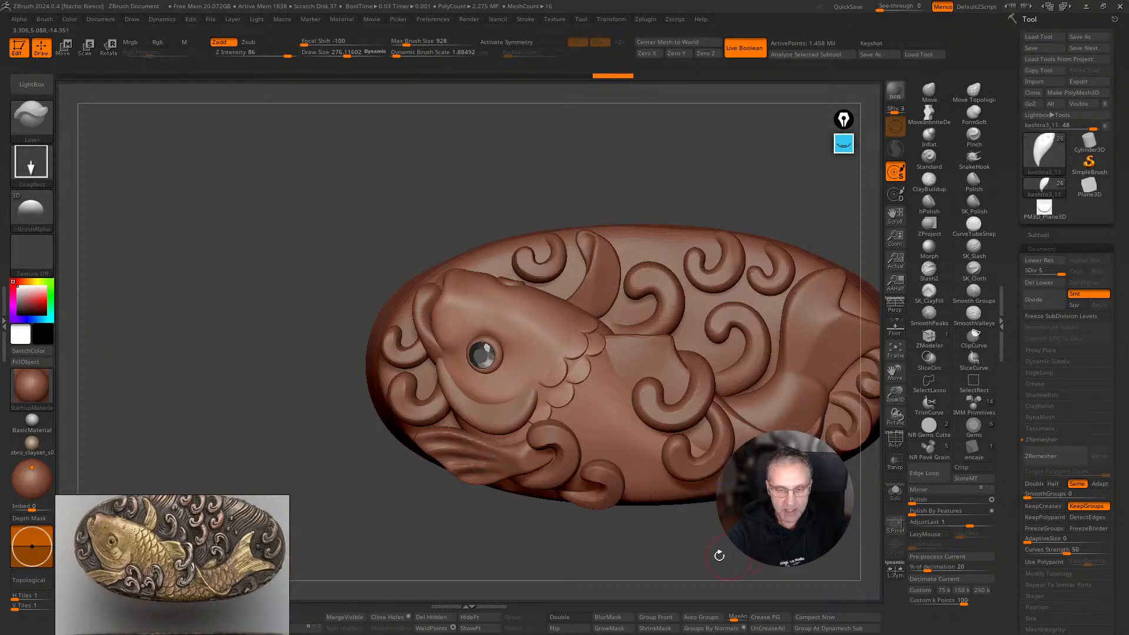
Try starting a third row of scales near the dorsal fin, undoing and restamping the second scale.
{"action": "left_click_drag", "start_coordinate": [671, 550], "coordinate": [663, 539]}
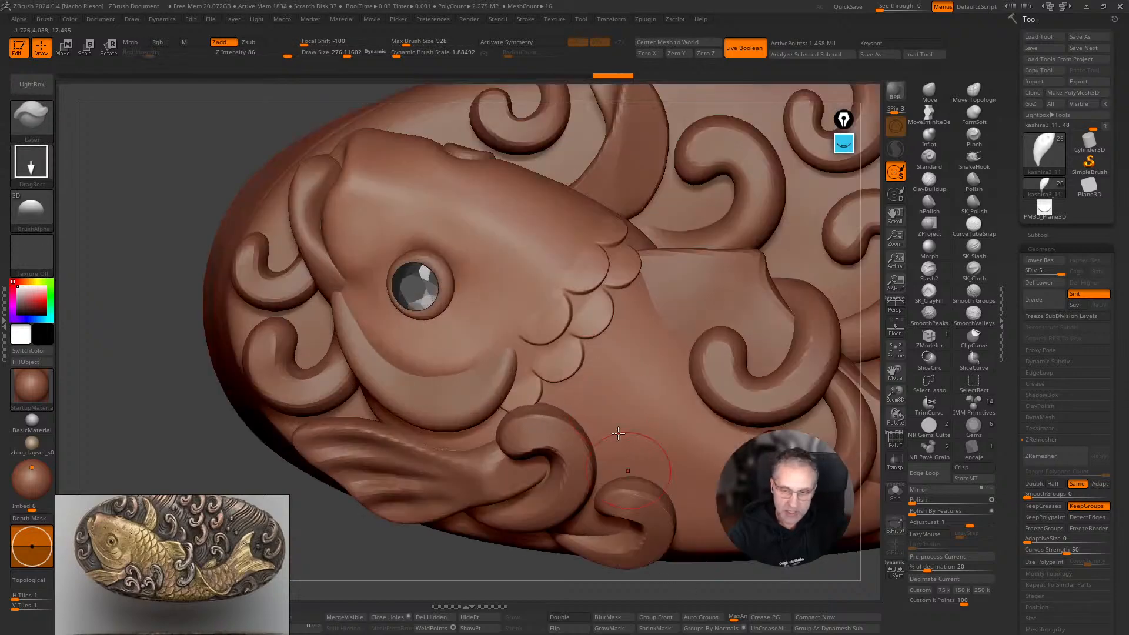
{"action": "left_click_drag", "start_coordinate": [660, 298], "coordinate": [615, 256]}
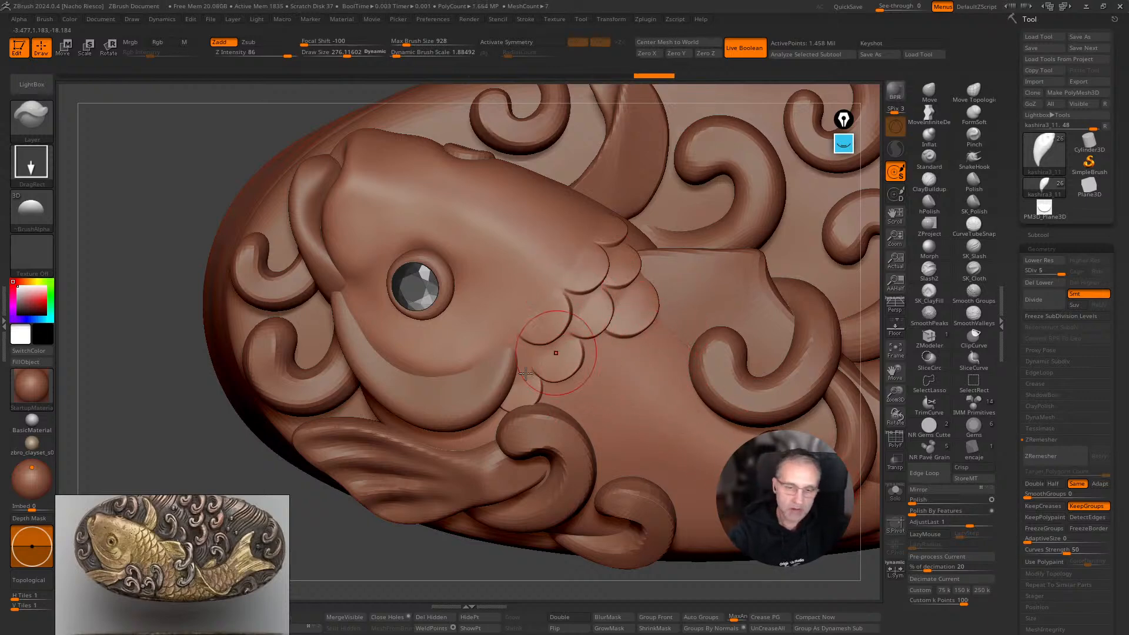
{"action": "left_click_drag", "start_coordinate": [613, 329], "coordinate": [579, 324]}
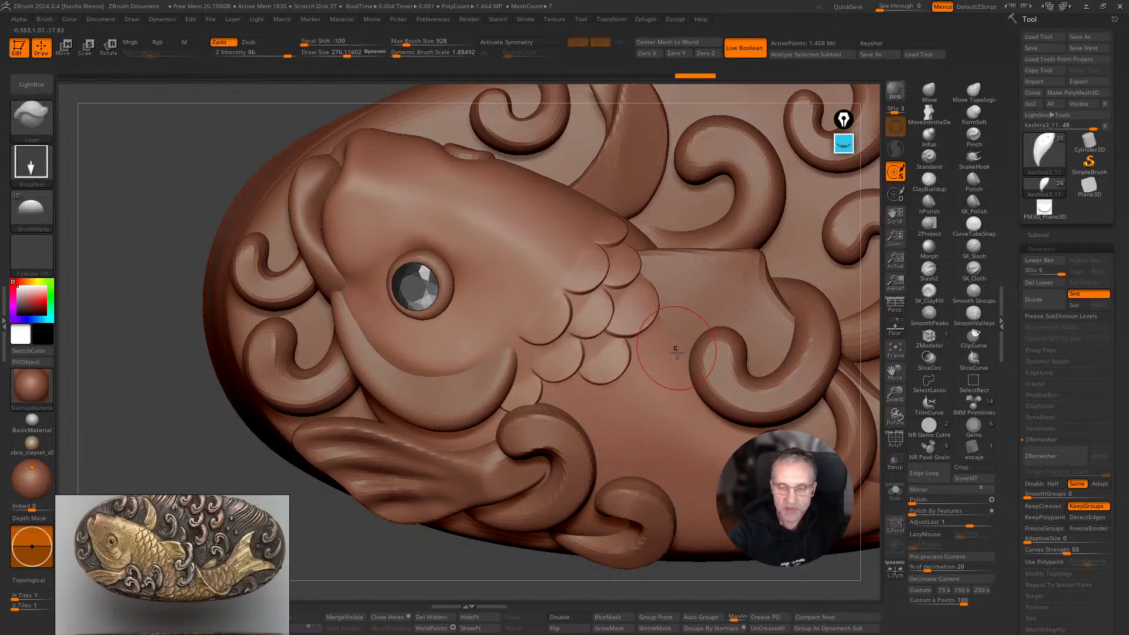
{"action": "key", "text": "ctrl+z"}
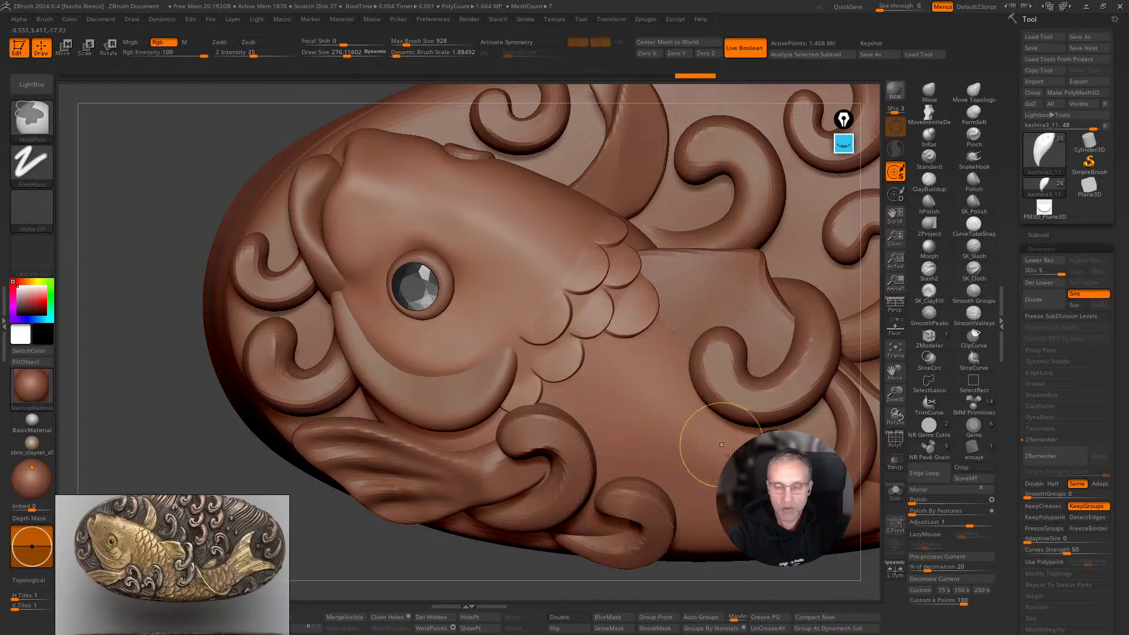
{"action": "mouse_move", "coordinate": [618, 334]}
{"action": "left_mouse_down"}
{"action": "mouse_move", "coordinate": [592, 320]}
{"action": "mouse_move", "coordinate": [592, 296]}
{"action": "left_mouse_up"}
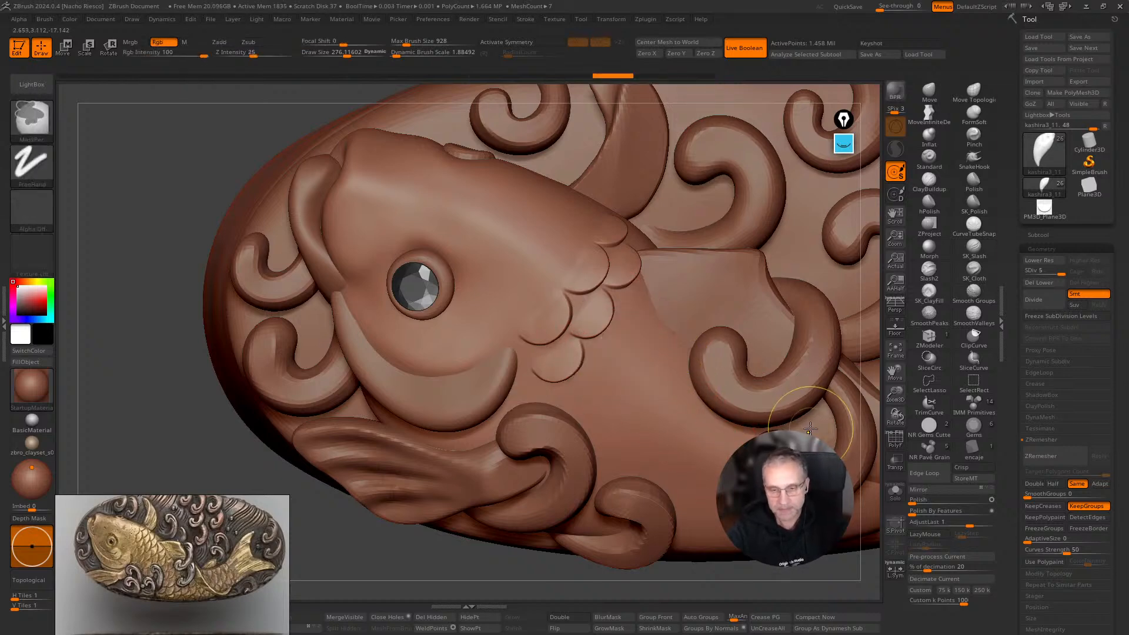
Undo all the test scales and store a morph target of the smooth koi body.
{"action": "key", "text": "ctrl+z"}
{"action": "key", "text": "ctrl+z"}
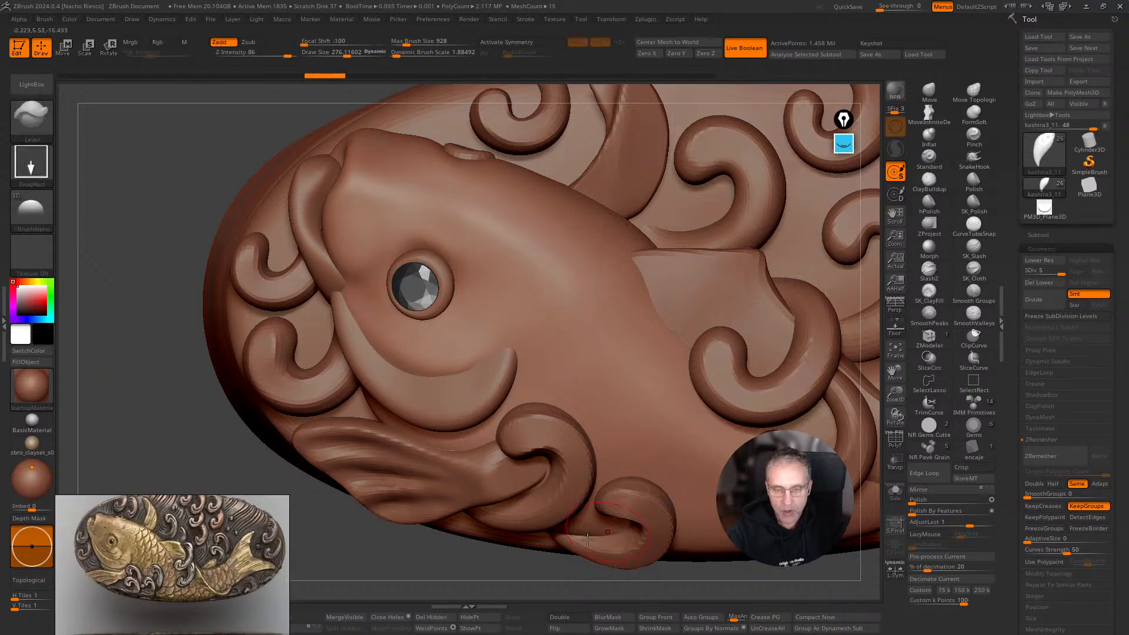
{"action": "mouse_move", "coordinate": [487, 568]}
{"action": "left_mouse_down", "text": "alt"}
{"action": "mouse_move", "coordinate": [474, 567]}
{"action": "mouse_move", "coordinate": [480, 585]}
{"action": "left_mouse_up", "text": "alt"}
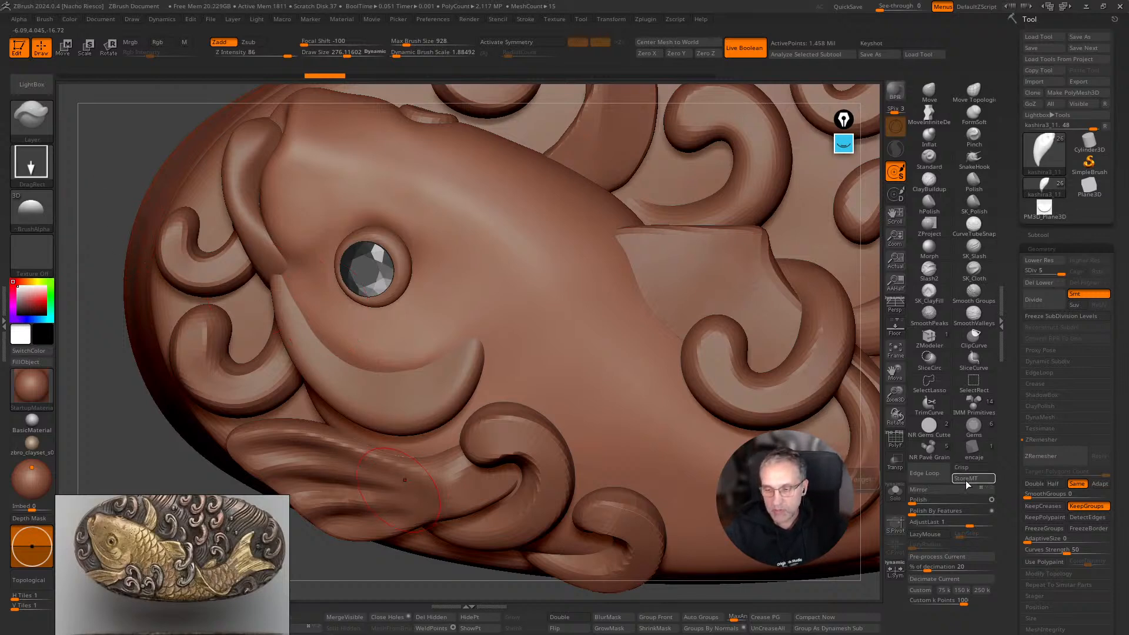
{"action": "mouse_move", "coordinate": [47, 133]}
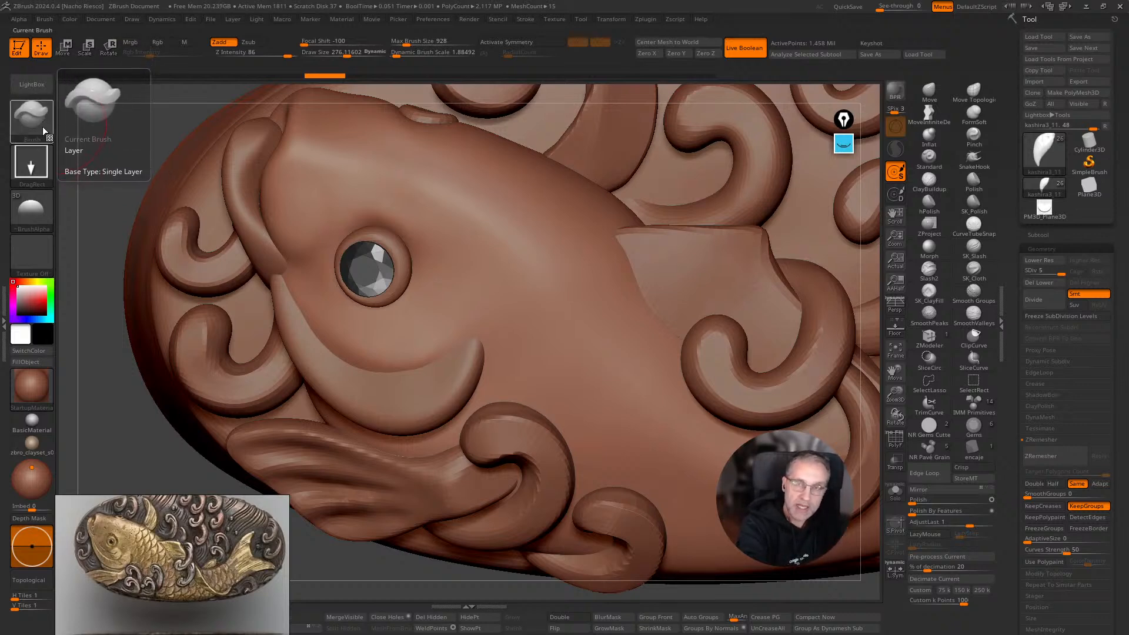
{"action": "left_click", "coordinate": [969, 480]}
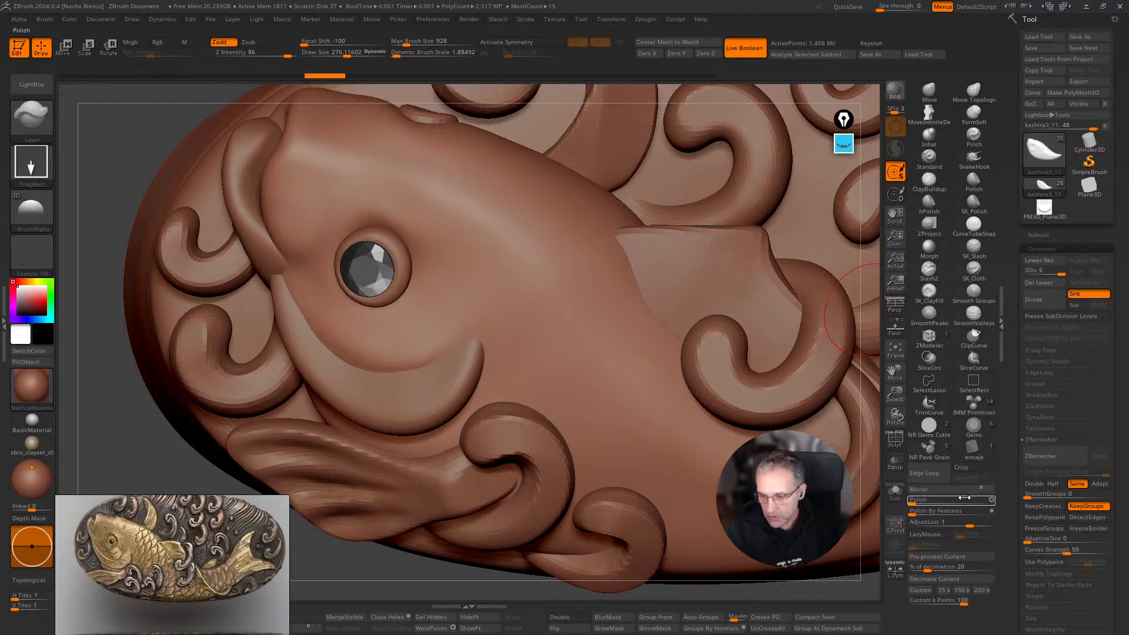
Stamp a fresh first row of three scales from behind the gill cover up to the front of the dorsal fin.
{"action": "mouse_move", "coordinate": [518, 338]}
{"action": "left_mouse_down"}
{"action": "mouse_move", "coordinate": [531, 318]}
{"action": "mouse_move", "coordinate": [486, 294]}
{"action": "left_mouse_up"}
{"action": "mouse_move", "coordinate": [568, 276]}
{"action": "left_mouse_down"}
{"action": "mouse_move", "coordinate": [517, 230]}
{"action": "mouse_move", "coordinate": [520, 258]}
{"action": "left_mouse_up"}
{"action": "mouse_move", "coordinate": [590, 230]}
{"action": "left_mouse_down"}
{"action": "mouse_move", "coordinate": [587, 196]}
{"action": "mouse_move", "coordinate": [551, 216]}
{"action": "left_mouse_up"}
{"action": "key", "text": "ctrl+z"}
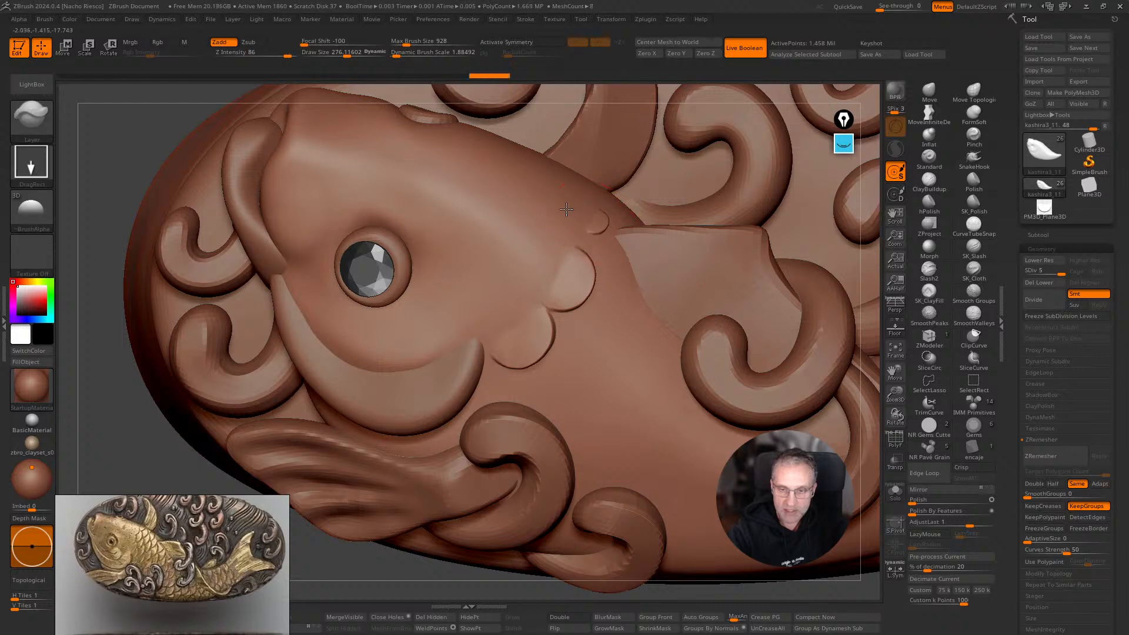
Stamp staggered scales behind the first row, just above the wave curl below the gill cover.
{"action": "mouse_move", "coordinate": [577, 334]}
{"action": "left_mouse_down"}
{"action": "mouse_move", "coordinate": [594, 313]}
{"action": "mouse_move", "coordinate": [558, 291]}
{"action": "mouse_move", "coordinate": [534, 302]}
{"action": "left_mouse_up"}
{"action": "left_click_drag", "start_coordinate": [530, 382], "coordinate": [512, 338]}
{"action": "key", "text": "ctrl"}
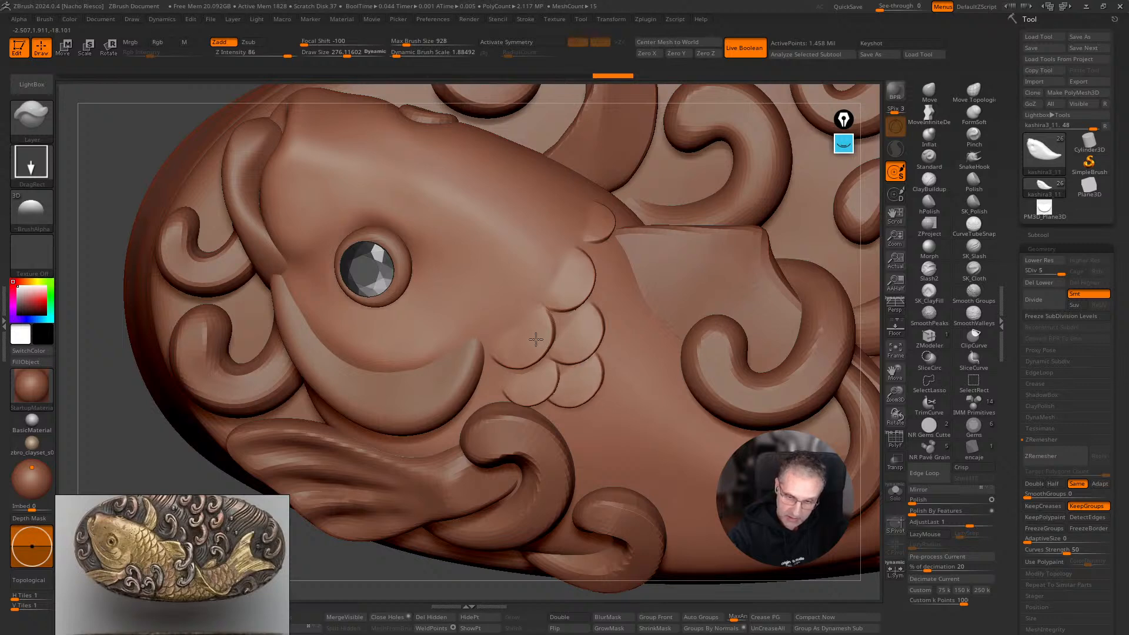
Try stamping two scales beside the base of the dorsal fin, and undo them.
{"action": "left_click_drag", "start_coordinate": [608, 287], "coordinate": [570, 263]}
{"action": "left_click_drag", "start_coordinate": [615, 345], "coordinate": [591, 319]}
{"action": "key", "text": "ctrl+z"}
{"action": "key", "text": "ctrl+z"}
{"action": "left_click_drag", "start_coordinate": [868, 389], "coordinate": [854, 450], "text": "alt"}
{"action": "key", "text": "ctrl+z"}
Stamp two scales beside the dorsal fin's base and a partial one between the gill cover and the wave curl.
{"action": "left_click_drag", "start_coordinate": [550, 294], "coordinate": [502, 268]}
{"action": "mouse_move", "coordinate": [564, 337]}
{"action": "left_mouse_down"}
{"action": "mouse_move", "coordinate": [547, 313]}
{"action": "mouse_move", "coordinate": [517, 304]}
{"action": "left_mouse_up"}
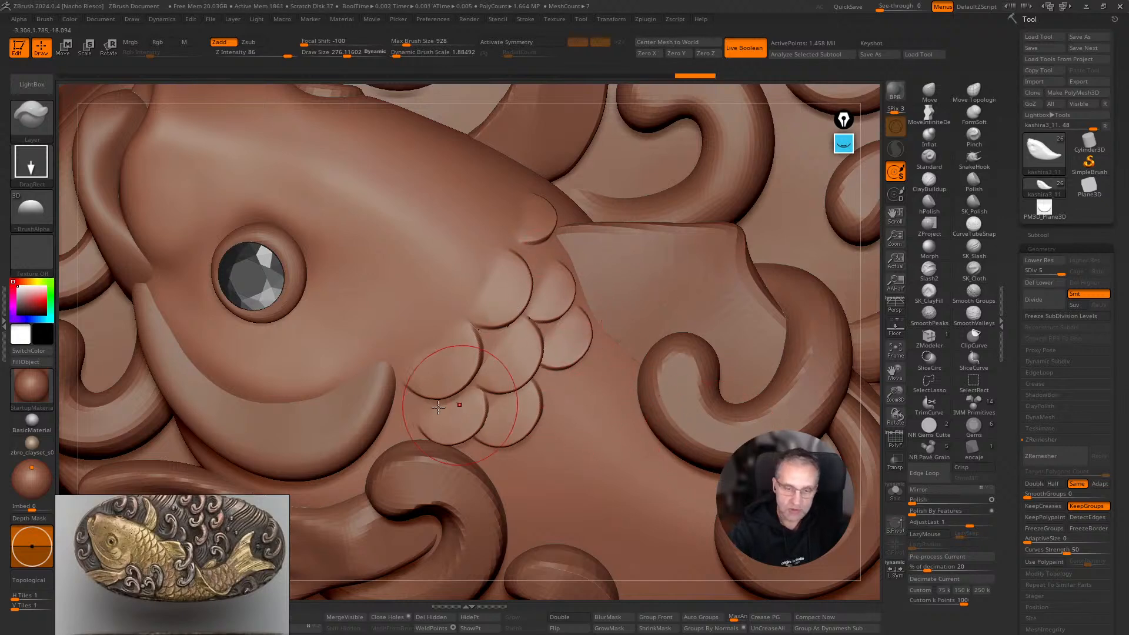
{"action": "left_click_drag", "start_coordinate": [365, 383], "coordinate": [363, 378]}
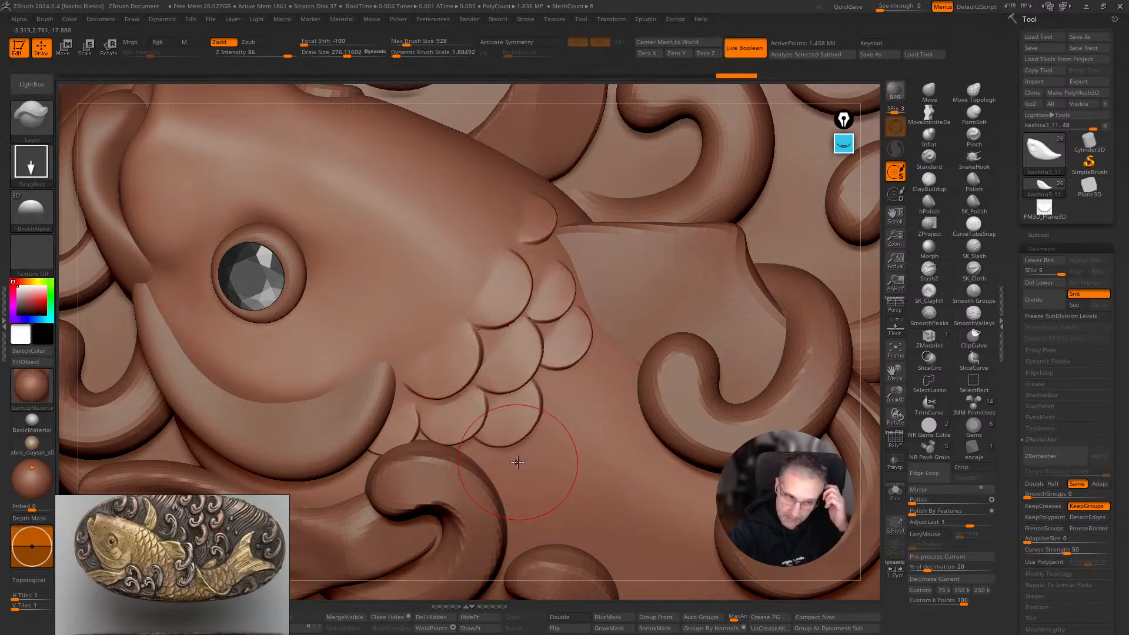
Stamp three more scales farther back on the body, from the wave curl up to the lower edge of the dorsal fin.
{"action": "mouse_move", "coordinate": [498, 463]}
{"action": "left_mouse_down"}
{"action": "mouse_move", "coordinate": [494, 430]}
{"action": "mouse_move", "coordinate": [458, 421]}
{"action": "left_mouse_up"}
{"action": "left_click_drag", "start_coordinate": [562, 393], "coordinate": [517, 347]}
{"action": "left_click_drag", "start_coordinate": [610, 352], "coordinate": [573, 317]}
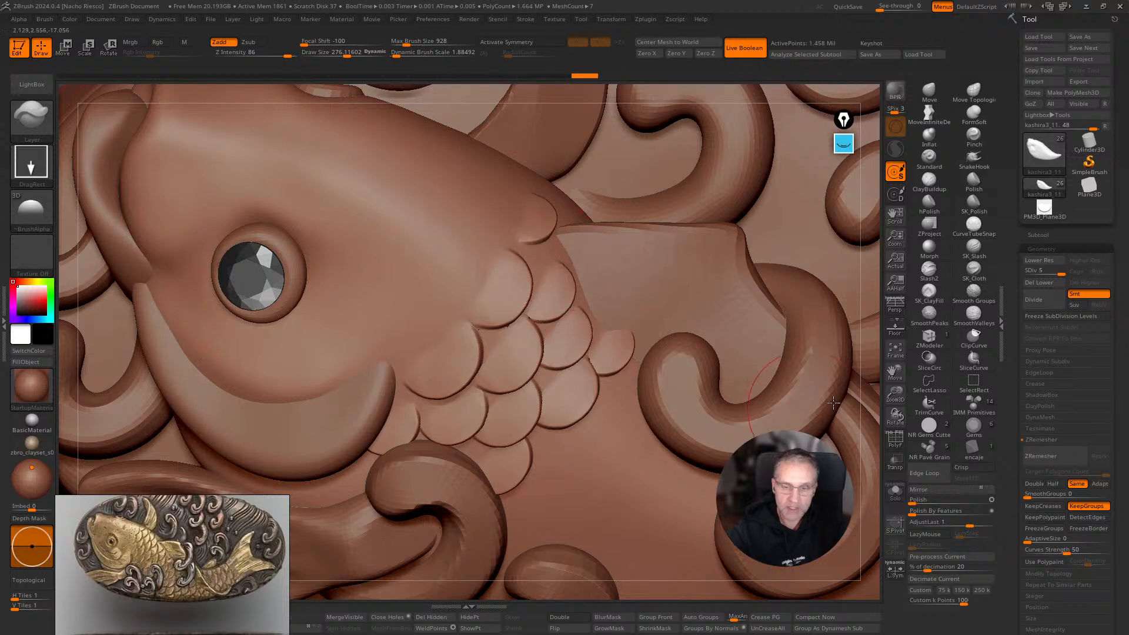
Stamp two more scales behind the large wave curl, continuing the rows down toward the small curl on the belly.
{"action": "left_click_drag", "start_coordinate": [869, 366], "coordinate": [868, 318], "text": "alt"}
{"action": "mouse_move", "coordinate": [865, 400]}
{"action": "left_mouse_down", "text": "alt"}
{"action": "mouse_move", "coordinate": [870, 373]}
{"action": "mouse_move", "coordinate": [868, 384]}
{"action": "left_mouse_up", "text": "alt"}
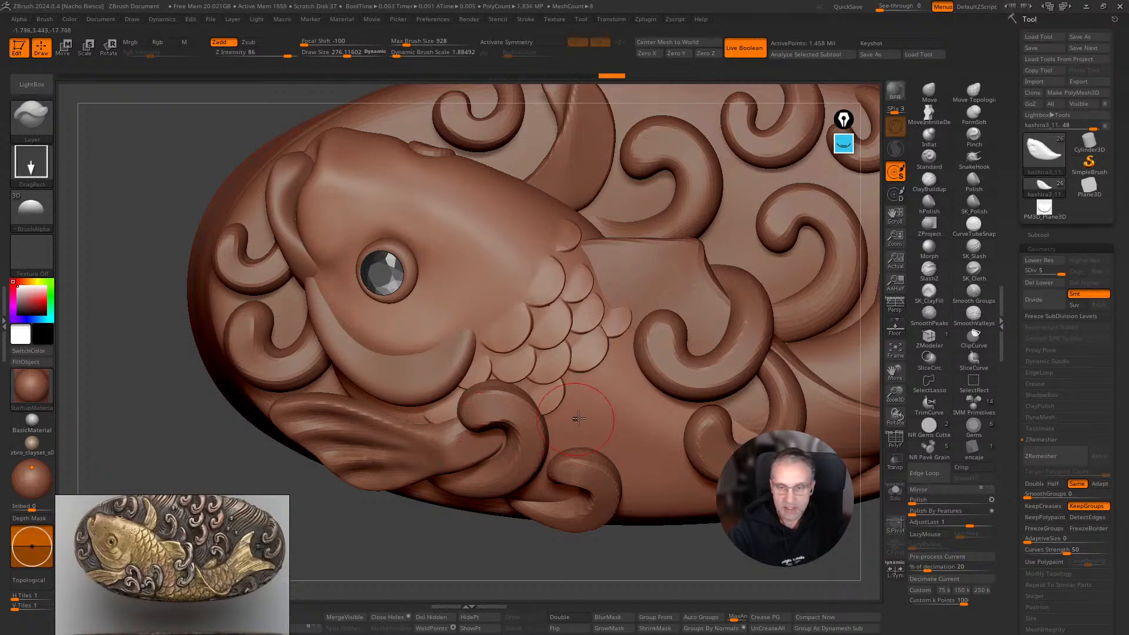
{"action": "key", "text": "ctrl+z"}
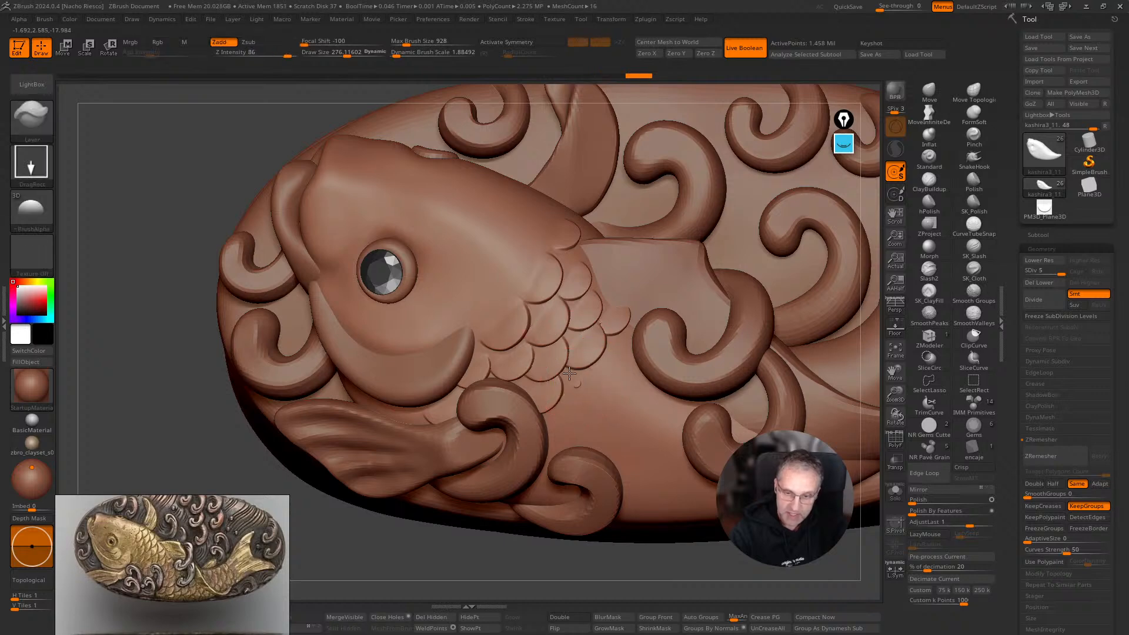
{"action": "left_click_drag", "start_coordinate": [639, 418], "coordinate": [643, 393]}
{"action": "key", "text": "ctrl+z"}
{"action": "left_click", "coordinate": [718, 575], "text": "shift"}
{"action": "mouse_move", "coordinate": [706, 514]}
{"action": "left_mouse_down"}
{"action": "mouse_move", "coordinate": [711, 541]}
{"action": "mouse_move", "coordinate": [610, 539]}
{"action": "mouse_move", "coordinate": [636, 561]}
{"action": "mouse_move", "coordinate": [633, 526]}
{"action": "mouse_move", "coordinate": [640, 615]}
{"action": "left_mouse_up"}
{"action": "key", "text": "s"}
{"action": "left_click_drag", "start_coordinate": [526, 335], "coordinate": [494, 318]}
{"action": "left_click_drag", "start_coordinate": [464, 410], "coordinate": [430, 389]}
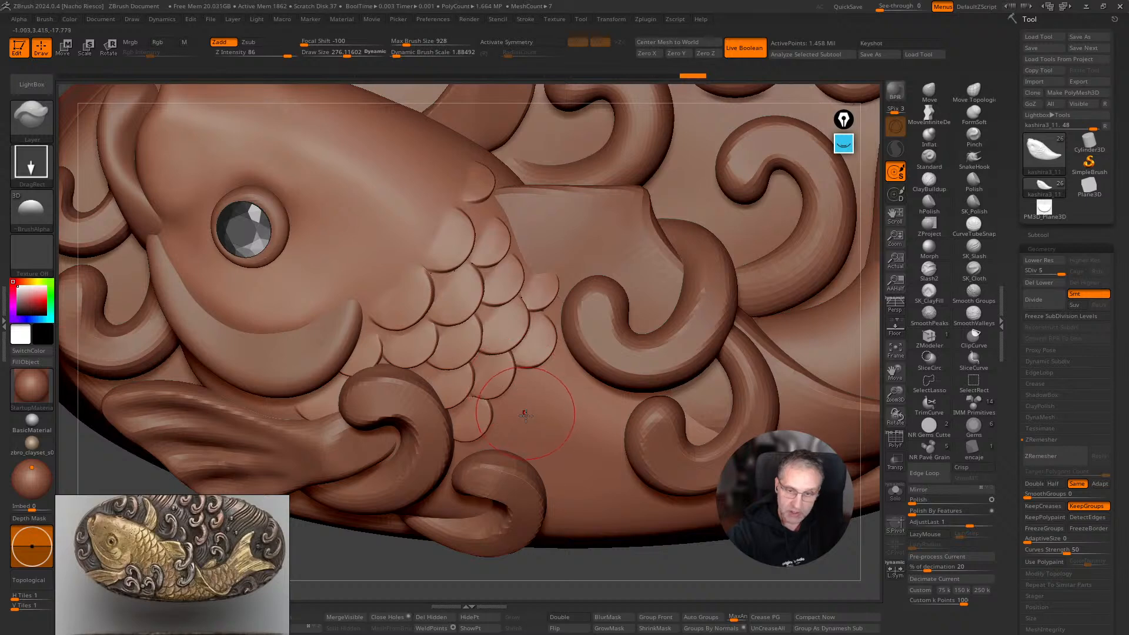
Stamp staggered scales above the small belly curl and fill the gap inside that curl with small scales.
{"action": "left_click_drag", "start_coordinate": [545, 293], "coordinate": [533, 287]}
{"action": "left_click_drag", "start_coordinate": [638, 592], "coordinate": [573, 465]}
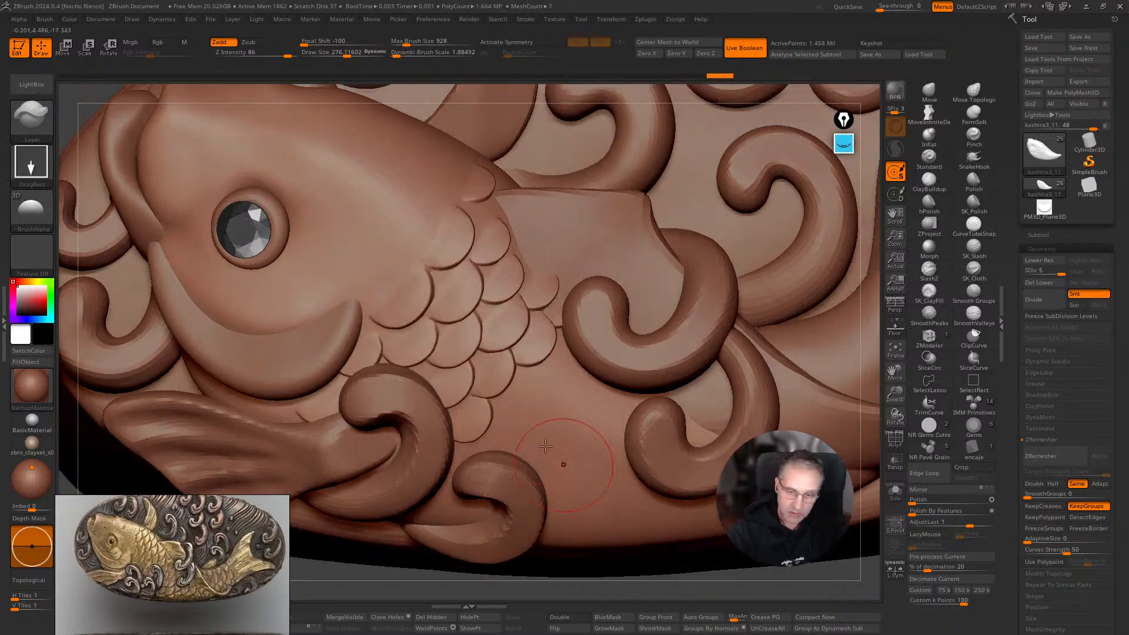
{"action": "mouse_move", "coordinate": [514, 399]}
{"action": "left_mouse_down"}
{"action": "mouse_move", "coordinate": [463, 397]}
{"action": "mouse_move", "coordinate": [516, 376]}
{"action": "mouse_move", "coordinate": [483, 361]}
{"action": "left_mouse_up"}
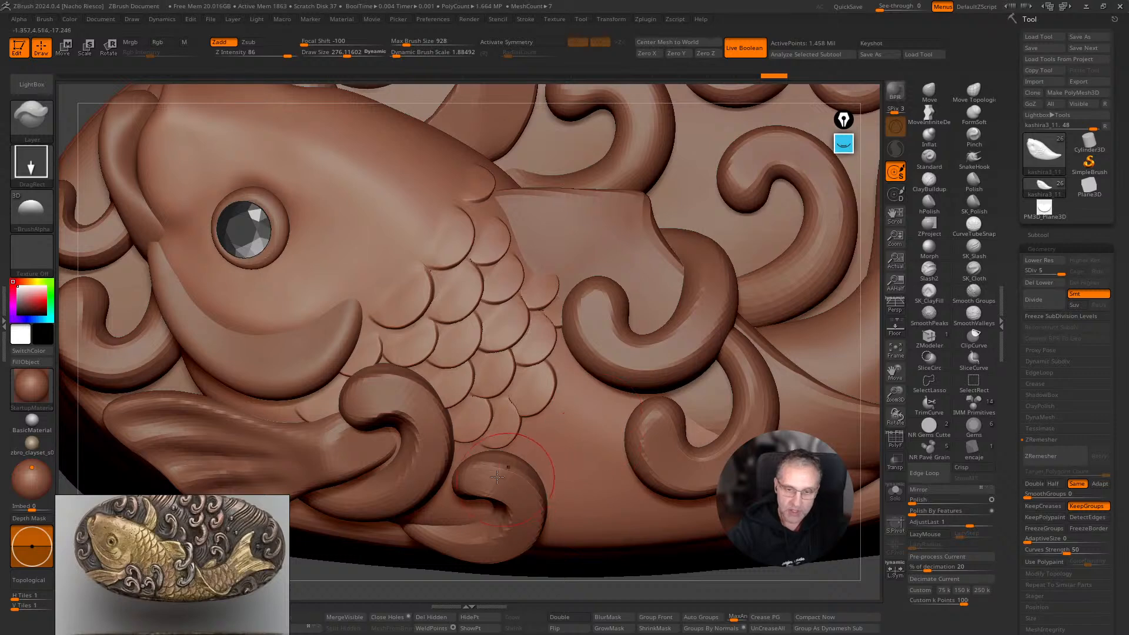
{"action": "left_click_drag", "start_coordinate": [642, 592], "coordinate": [636, 520]}
{"action": "mouse_move", "coordinate": [433, 488]}
{"action": "left_mouse_down"}
{"action": "mouse_move", "coordinate": [463, 491]}
{"action": "mouse_move", "coordinate": [399, 502]}
{"action": "left_mouse_up"}
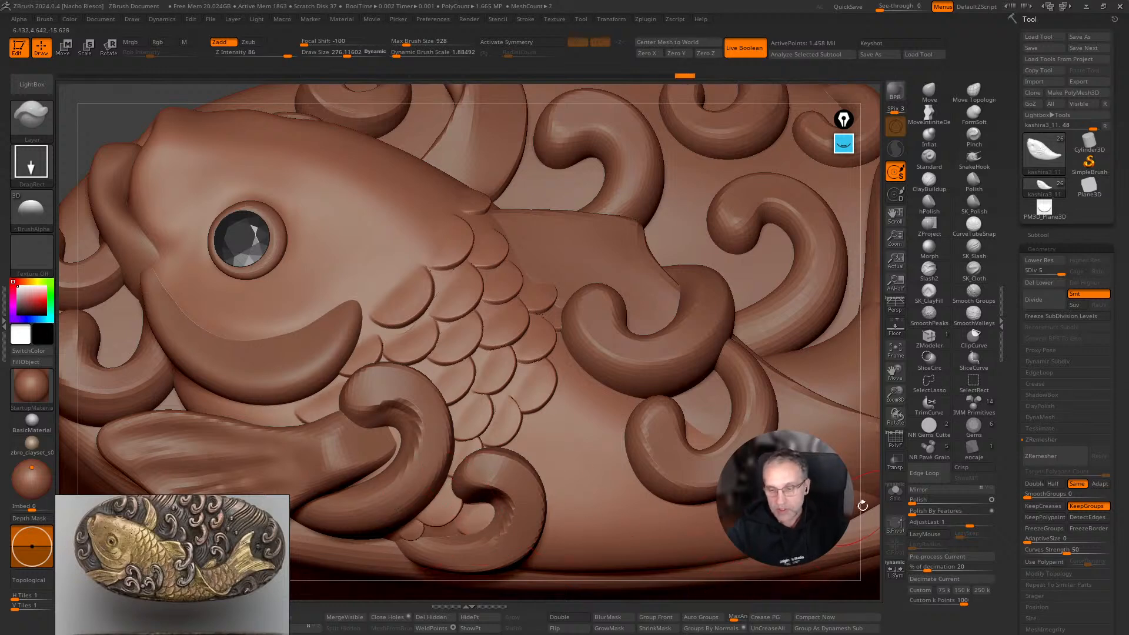
Examine the scale coverage and relief from the front and side of the ring.
{"action": "left_click_drag", "start_coordinate": [861, 507], "coordinate": [865, 491]}
{"action": "left_click_drag", "start_coordinate": [746, 270], "coordinate": [659, 318]}
{"action": "left_click_drag", "start_coordinate": [306, 329], "coordinate": [507, 504]}
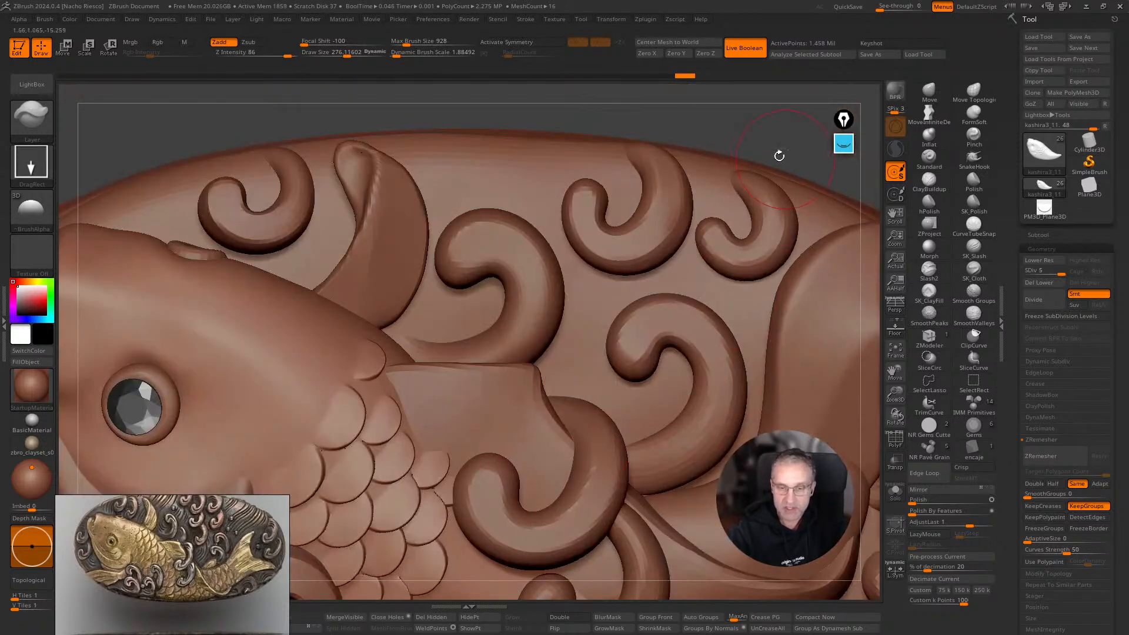
{"action": "left_click_drag", "start_coordinate": [785, 158], "coordinate": [749, 108], "text": "alt"}
{"action": "left_click_drag", "start_coordinate": [748, 245], "coordinate": [682, 376]}
{"action": "left_click_drag", "start_coordinate": [621, 535], "coordinate": [708, 431], "text": "alt"}
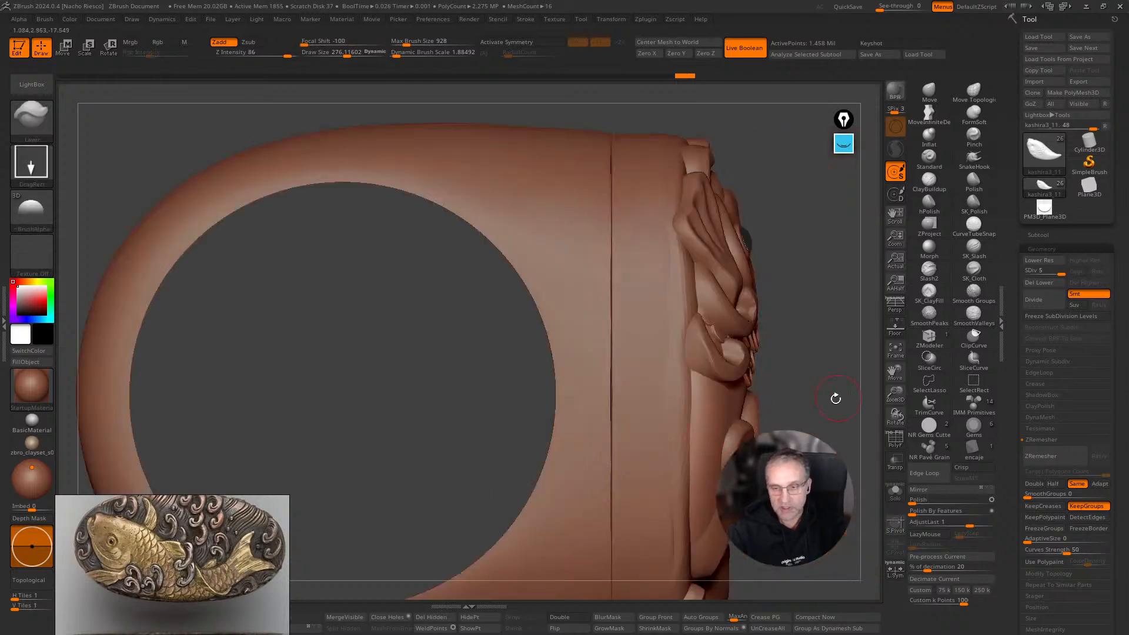
{"action": "left_click_drag", "start_coordinate": [841, 396], "coordinate": [736, 350], "text": "shift"}
{"action": "left_click_drag", "start_coordinate": [875, 421], "coordinate": [703, 388], "text": "alt"}
Stamp overlapping scales on the belly between the small belly curl and the wave curls below the dorsal fin.
{"action": "left_click_drag", "start_coordinate": [806, 346], "coordinate": [795, 334]}
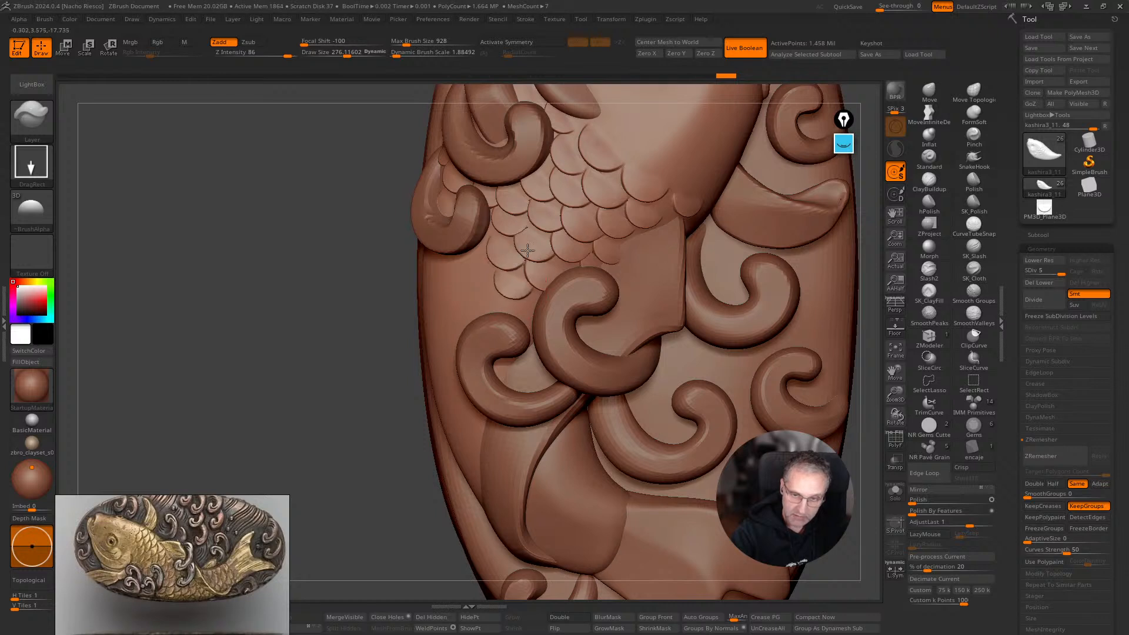
{"action": "left_click_drag", "start_coordinate": [495, 234], "coordinate": [497, 234]}
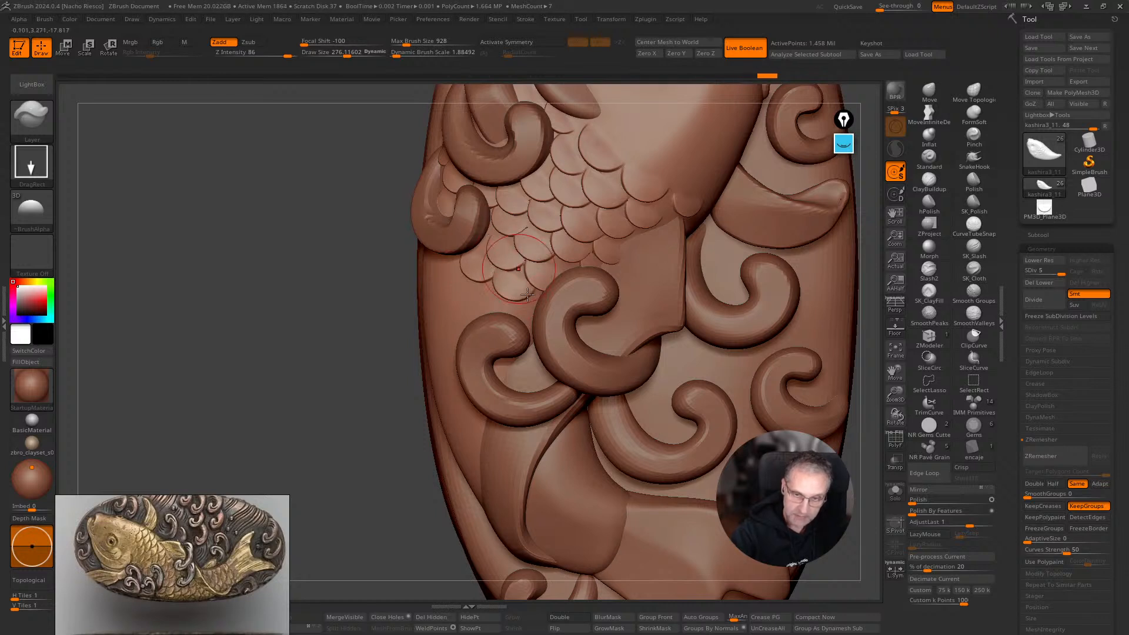
{"action": "left_click", "coordinate": [498, 291]}
{"action": "left_click_drag", "start_coordinate": [492, 259], "coordinate": [491, 260]}
{"action": "mouse_move", "coordinate": [333, 443]}
{"action": "left_mouse_down", "text": "alt"}
{"action": "mouse_move", "coordinate": [363, 474]}
{"action": "mouse_move", "coordinate": [439, 465]}
{"action": "left_mouse_up", "text": "alt"}
Isolate the koi body and stamp scales that extend the rearmost rows toward its dorsal side.
{"action": "mouse_move", "coordinate": [478, 317]}
{"action": "left_mouse_down"}
{"action": "mouse_move", "coordinate": [495, 287]}
{"action": "mouse_move", "coordinate": [464, 300]}
{"action": "mouse_move", "coordinate": [519, 338]}
{"action": "left_mouse_up"}
{"action": "key", "text": "ctrl+z"}
{"action": "left_click", "coordinate": [895, 491]}
{"action": "key", "text": "ctrl+z"}
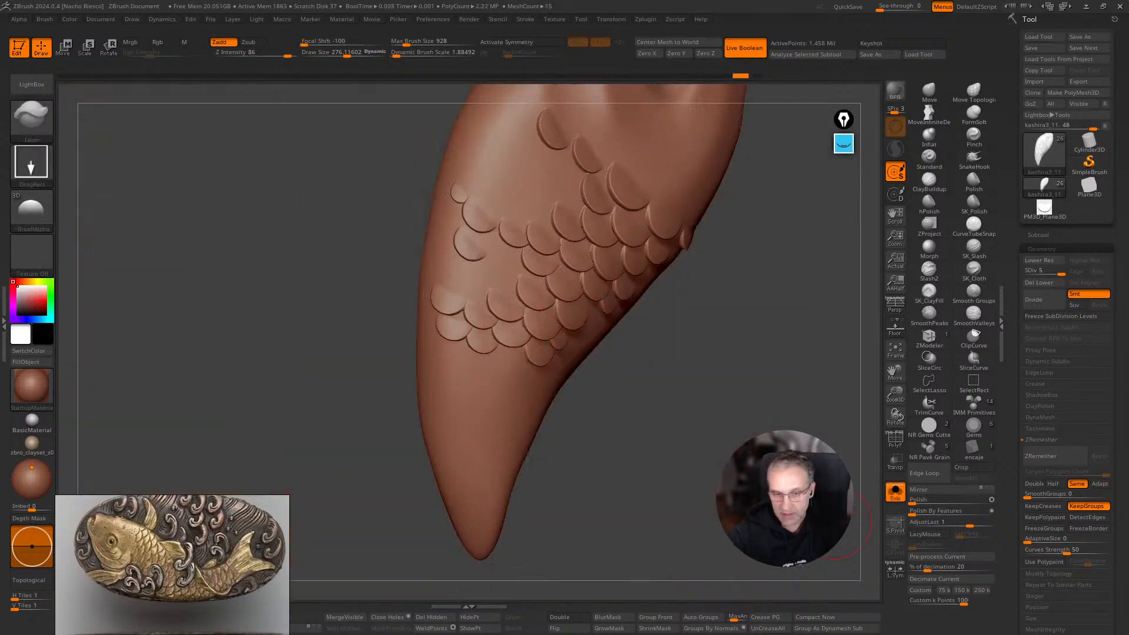
{"action": "right_click_drag", "start_coordinate": [809, 503], "coordinate": [803, 533], "text": "ctrl"}
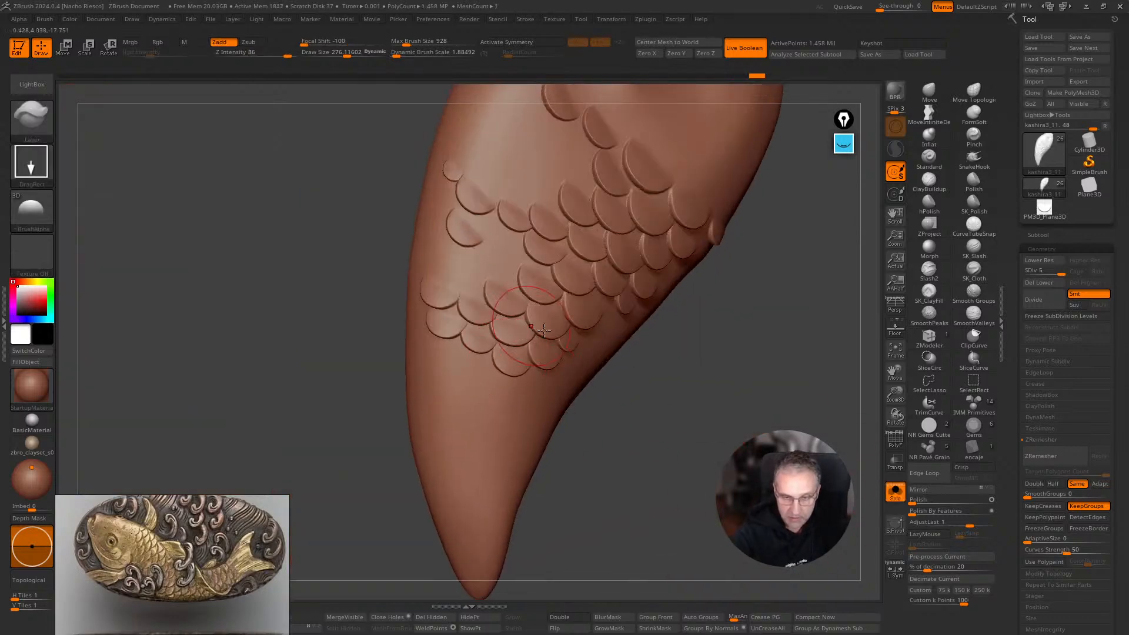
{"action": "left_click_drag", "start_coordinate": [531, 326], "coordinate": [531, 327]}
{"action": "right_click_drag", "start_coordinate": [623, 383], "coordinate": [574, 387]}
{"action": "left_click_drag", "start_coordinate": [599, 339], "coordinate": [611, 322]}
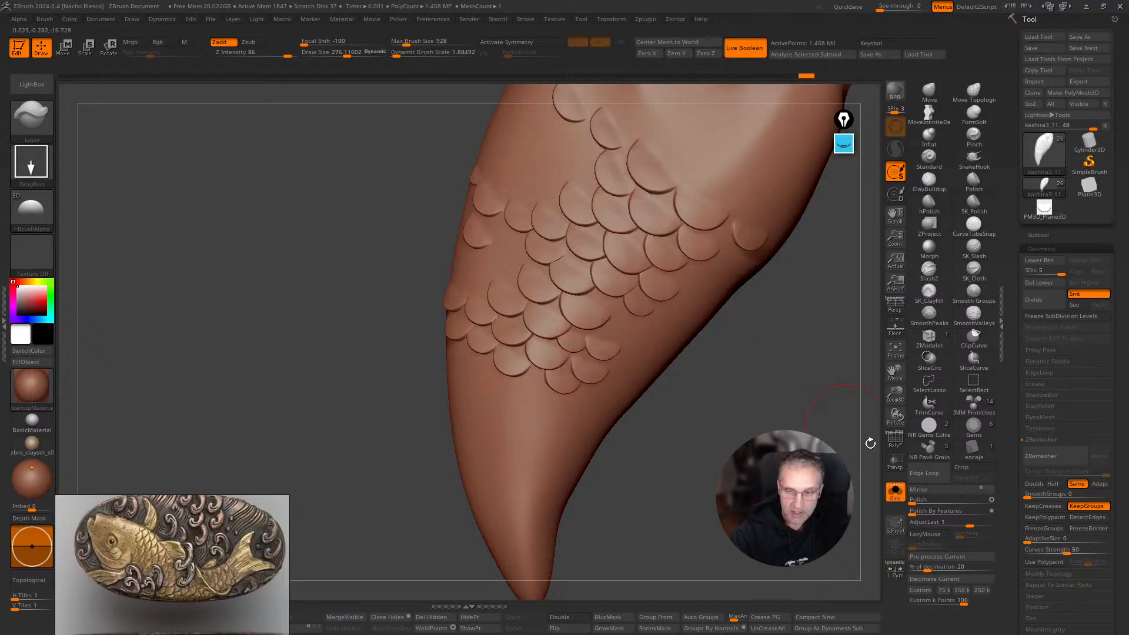
Show the whole ring again and stamp scales on the lower body up against the next wave curl.
{"action": "left_click", "coordinate": [895, 491]}
{"action": "left_click_drag", "start_coordinate": [340, 506], "coordinate": [504, 361]}
{"action": "left_click_drag", "start_coordinate": [787, 296], "coordinate": [504, 365]}
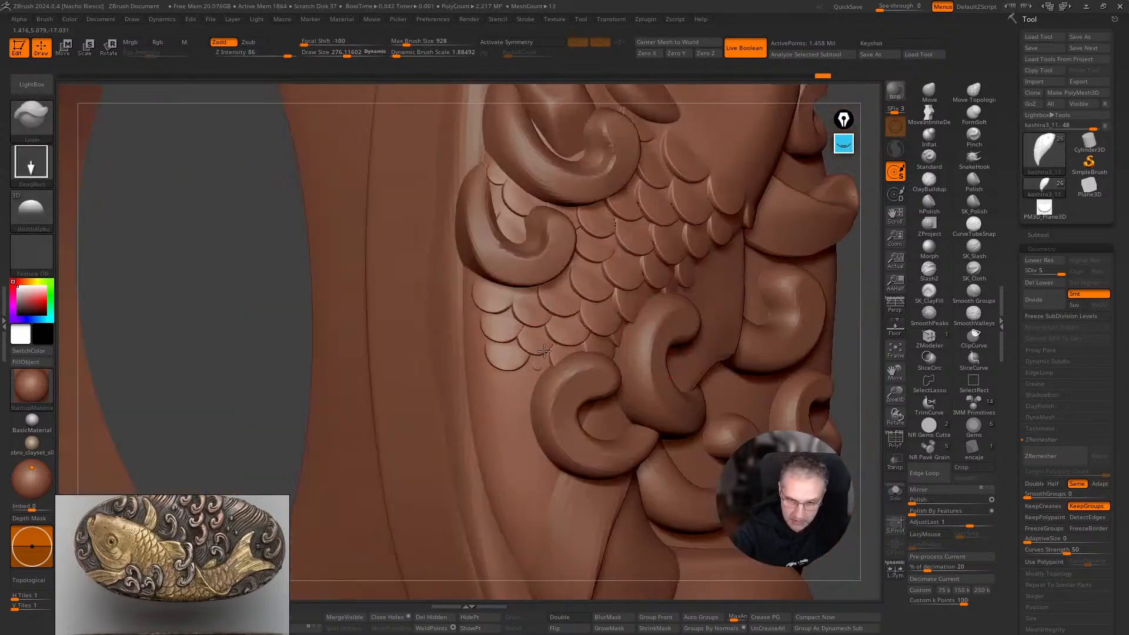
{"action": "left_click_drag", "start_coordinate": [516, 358], "coordinate": [515, 369]}
{"action": "key", "text": "ctrl+z"}
{"action": "key", "text": "ctrl+z"}
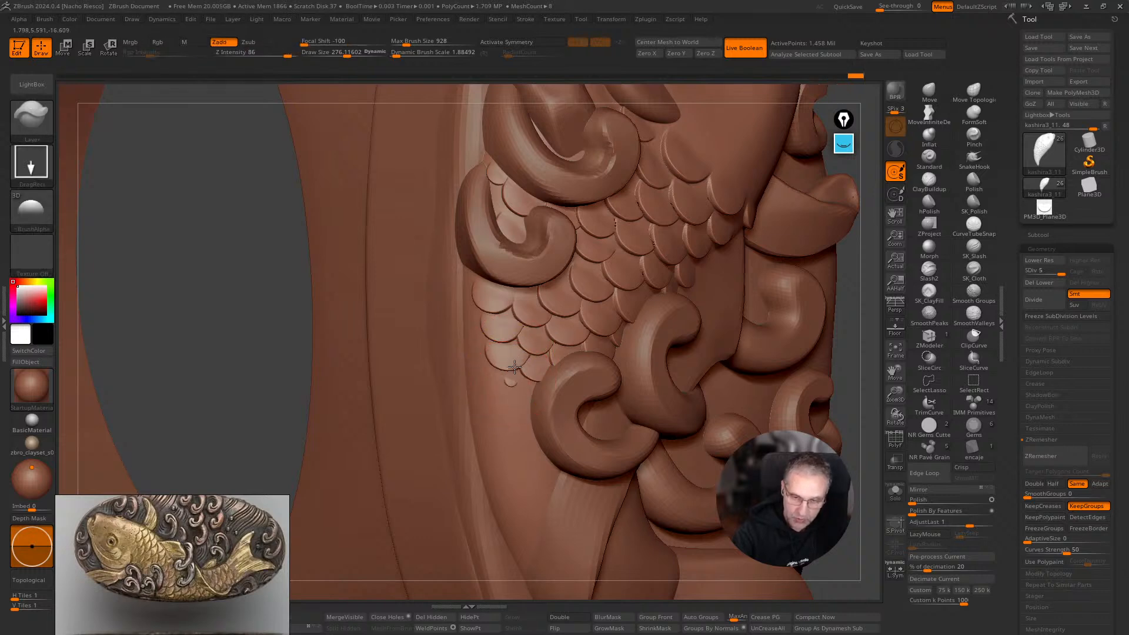
{"action": "left_click_drag", "start_coordinate": [854, 341], "coordinate": [620, 345]}
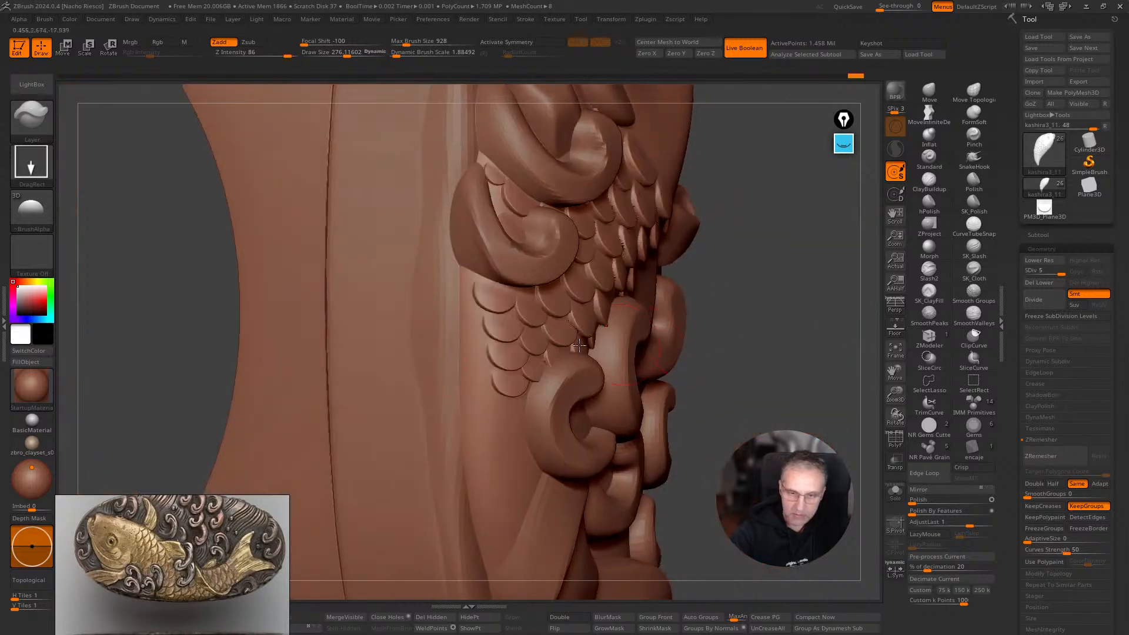
Stamp a column of small scales along the belly edge, starting just behind the small belly curl.
{"action": "key", "text": "ctrl+z"}
{"action": "left_click_drag", "start_coordinate": [474, 292], "coordinate": [471, 254]}
{"action": "left_click_drag", "start_coordinate": [474, 367], "coordinate": [476, 347]}
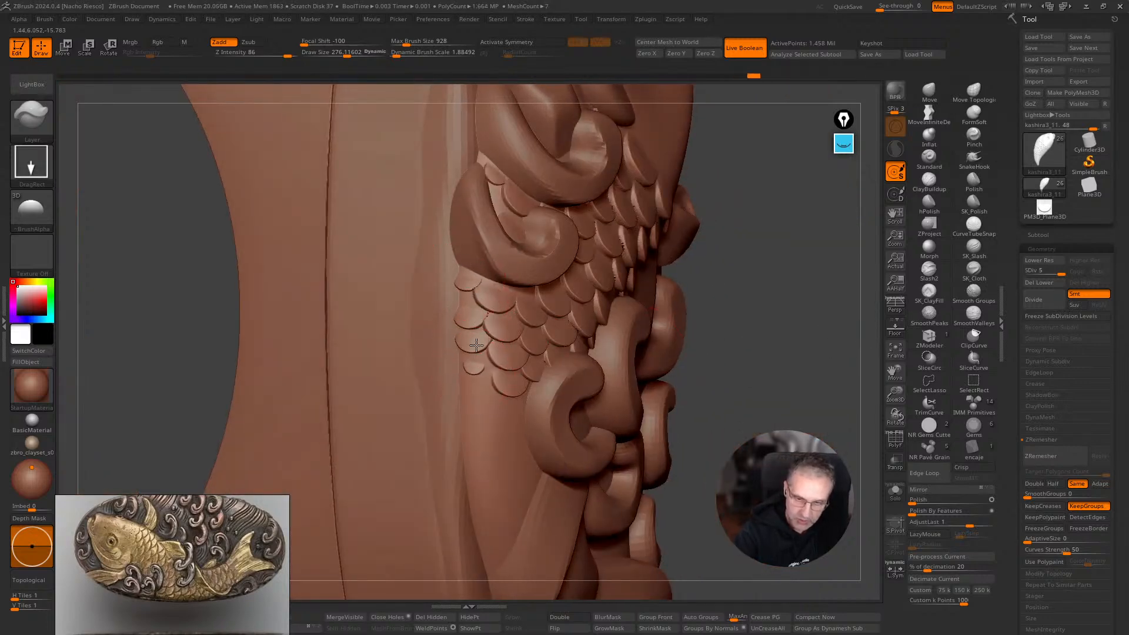
{"action": "left_click_drag", "start_coordinate": [478, 394], "coordinate": [480, 359]}
{"action": "left_click_drag", "start_coordinate": [775, 324], "coordinate": [665, 331]}
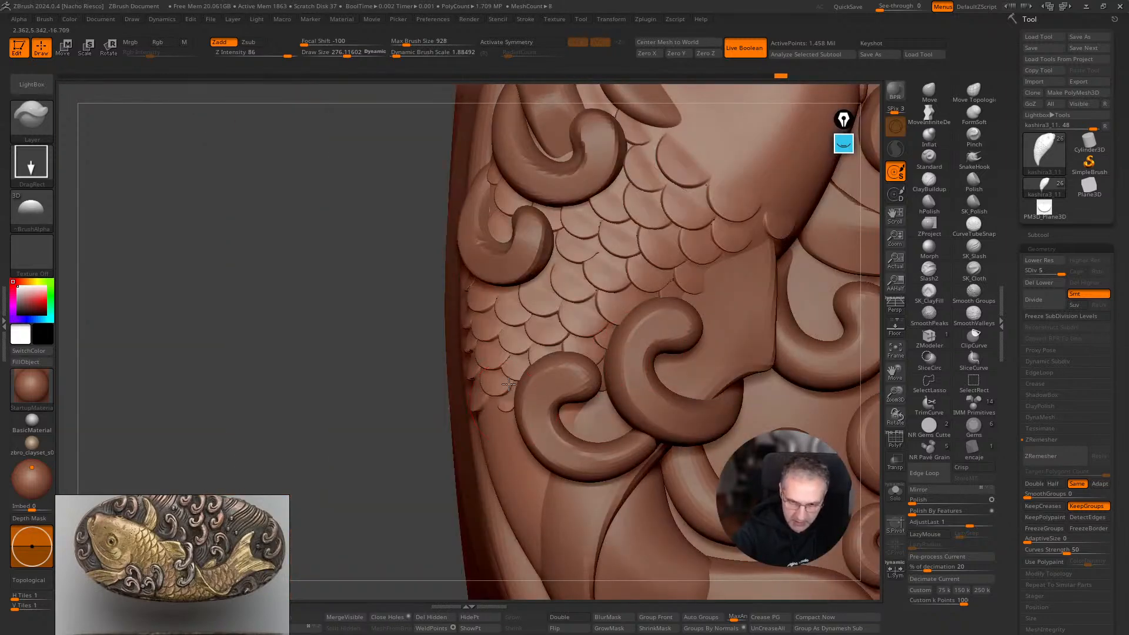
Stamp a scale on the isolated body where the wave curl covers it, and continue the belly rows with the ring shown.
{"action": "left_click", "coordinate": [895, 500]}
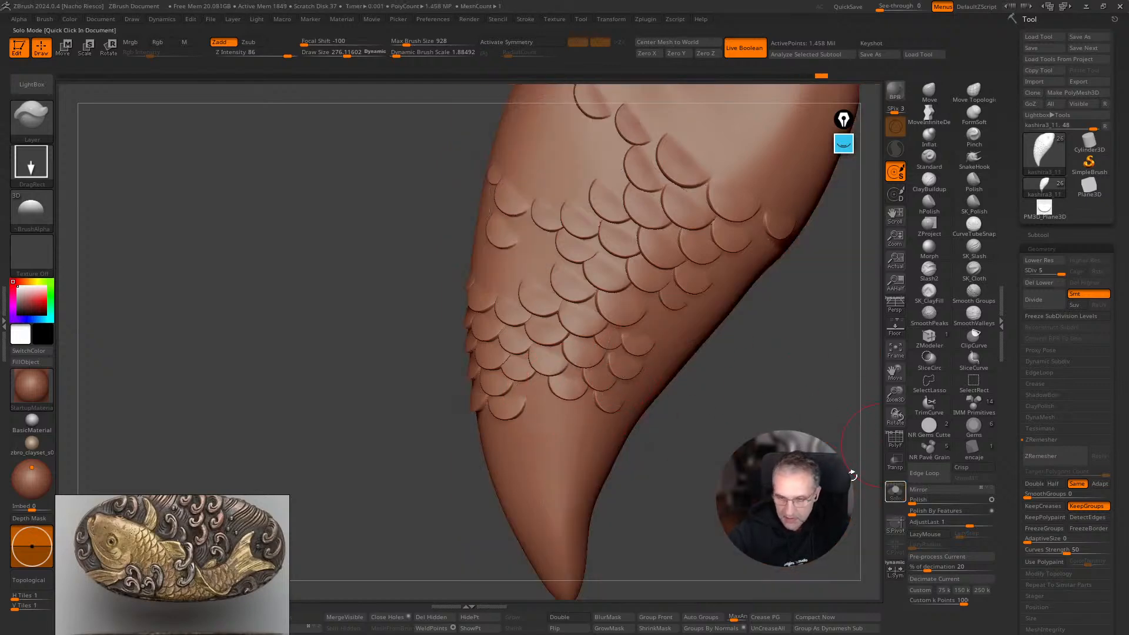
{"action": "left_click", "coordinate": [894, 492]}
{"action": "left_click_drag", "start_coordinate": [577, 386], "coordinate": [582, 383]}
{"action": "left_click_drag", "start_coordinate": [413, 536], "coordinate": [510, 518]}
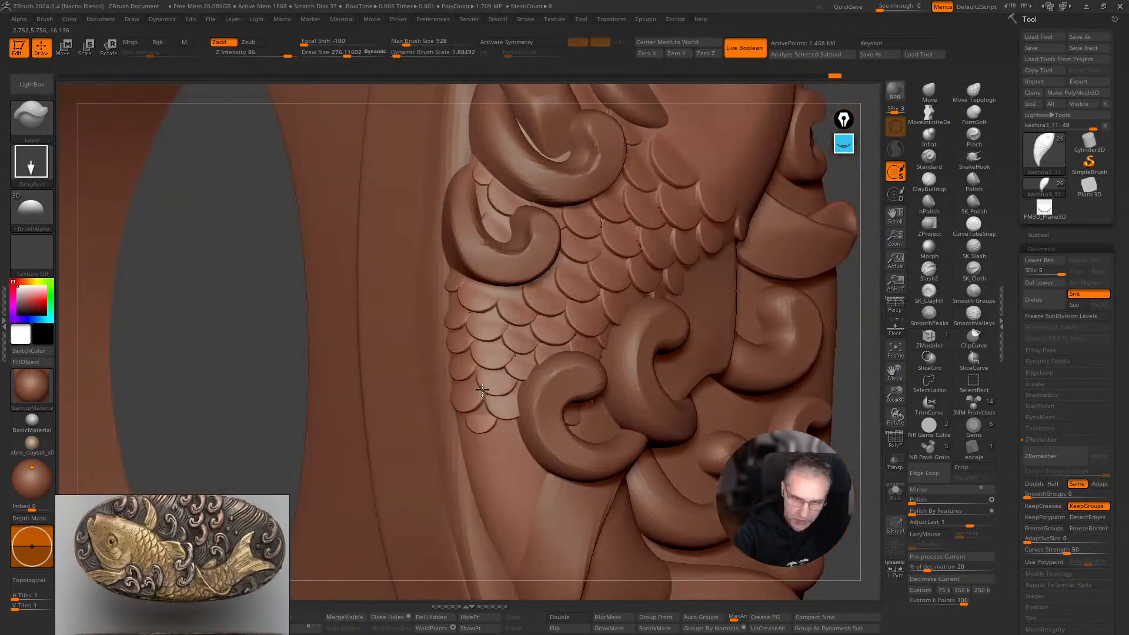
{"action": "left_click_drag", "start_coordinate": [515, 401], "coordinate": [515, 400]}
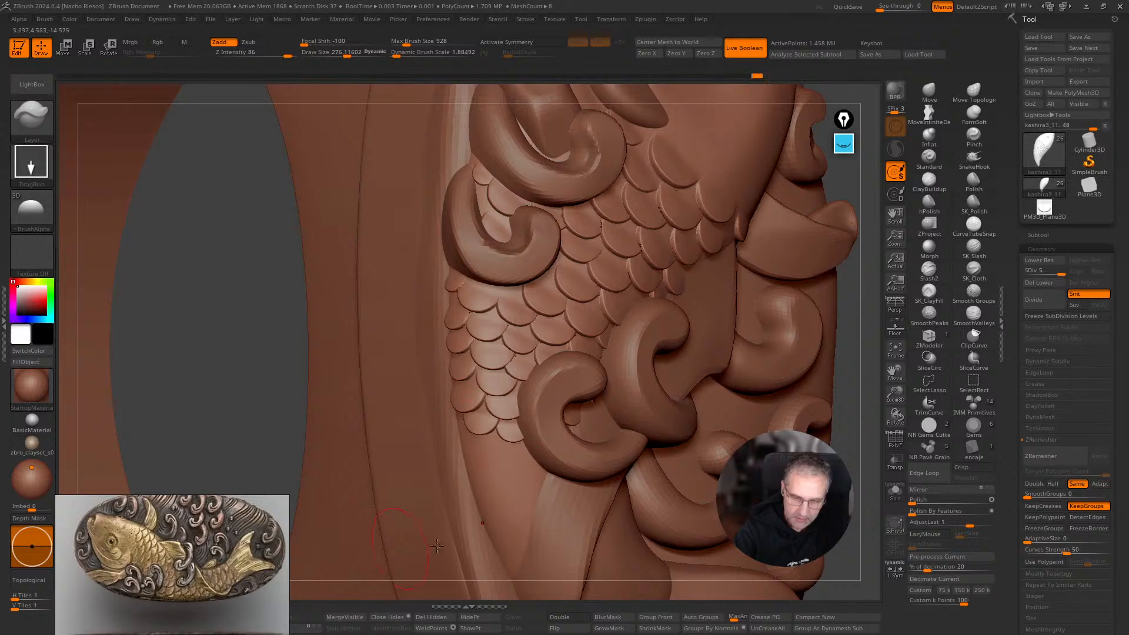
Stamp the next two staggered rows of scales alongside the lower end of the wave curl.
{"action": "right_click_drag", "start_coordinate": [509, 539], "coordinate": [565, 530]}
{"action": "mouse_move", "coordinate": [510, 441]}
{"action": "left_mouse_down"}
{"action": "mouse_move", "coordinate": [514, 412]}
{"action": "mouse_move", "coordinate": [480, 416]}
{"action": "left_mouse_up"}
{"action": "left_click_drag", "start_coordinate": [802, 386], "coordinate": [699, 395]}
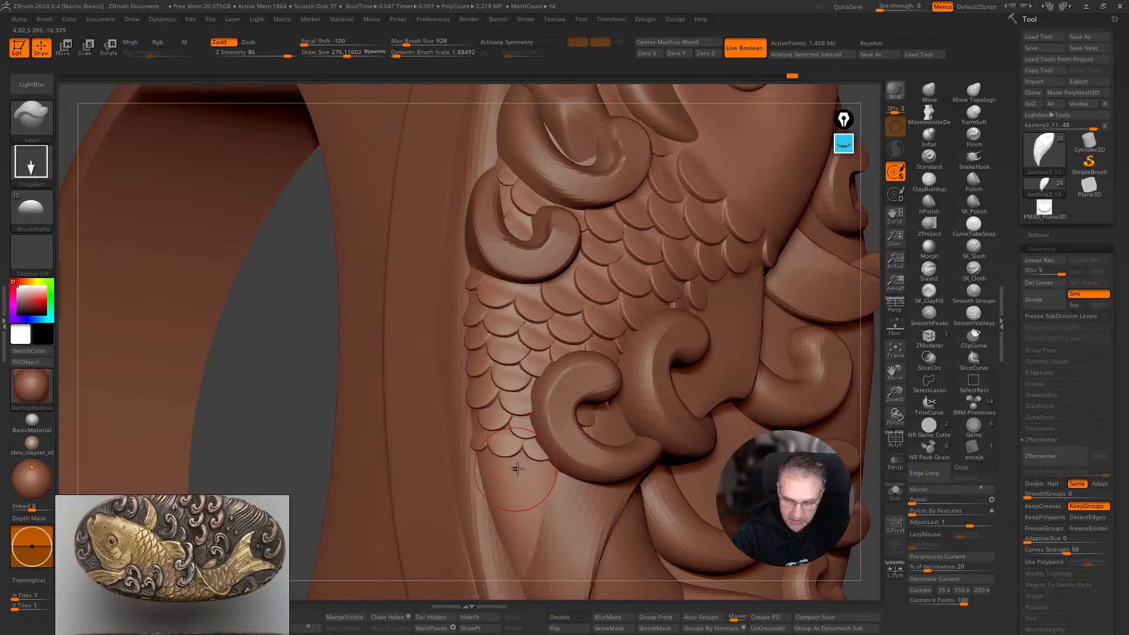
{"action": "left_click_drag", "start_coordinate": [555, 445], "coordinate": [556, 442]}
{"action": "mouse_move", "coordinate": [870, 447]}
{"action": "left_mouse_down"}
{"action": "mouse_move", "coordinate": [857, 447]}
{"action": "mouse_move", "coordinate": [923, 440]}
{"action": "left_mouse_up"}
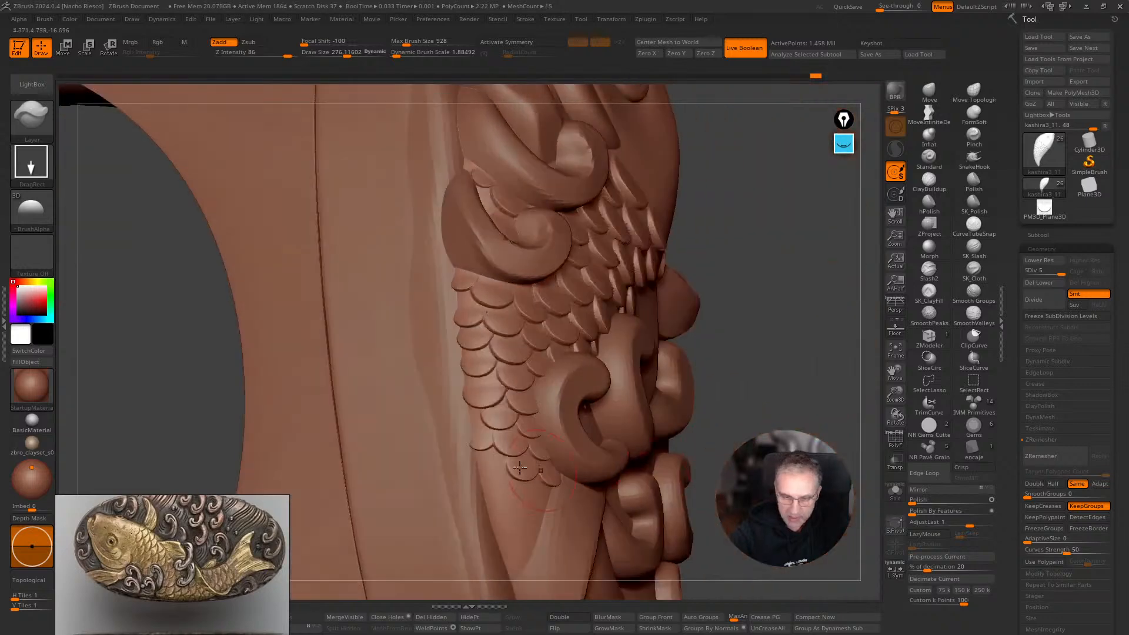
Stamp progressively narrower rows of scales past the wave curl along the tapering rear of the body.
{"action": "left_click_drag", "start_coordinate": [497, 435], "coordinate": [497, 434]}
{"action": "left_click_drag", "start_coordinate": [505, 503], "coordinate": [508, 471]}
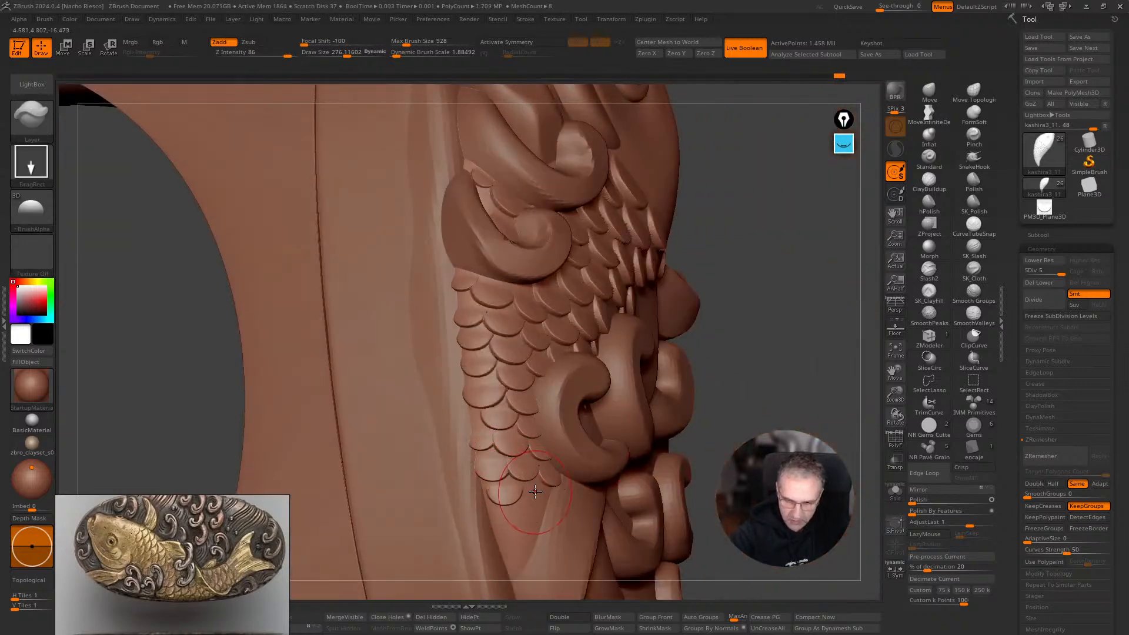
{"action": "left_click_drag", "start_coordinate": [543, 460], "coordinate": [543, 459]}
{"action": "left_click_drag", "start_coordinate": [787, 388], "coordinate": [748, 402]}
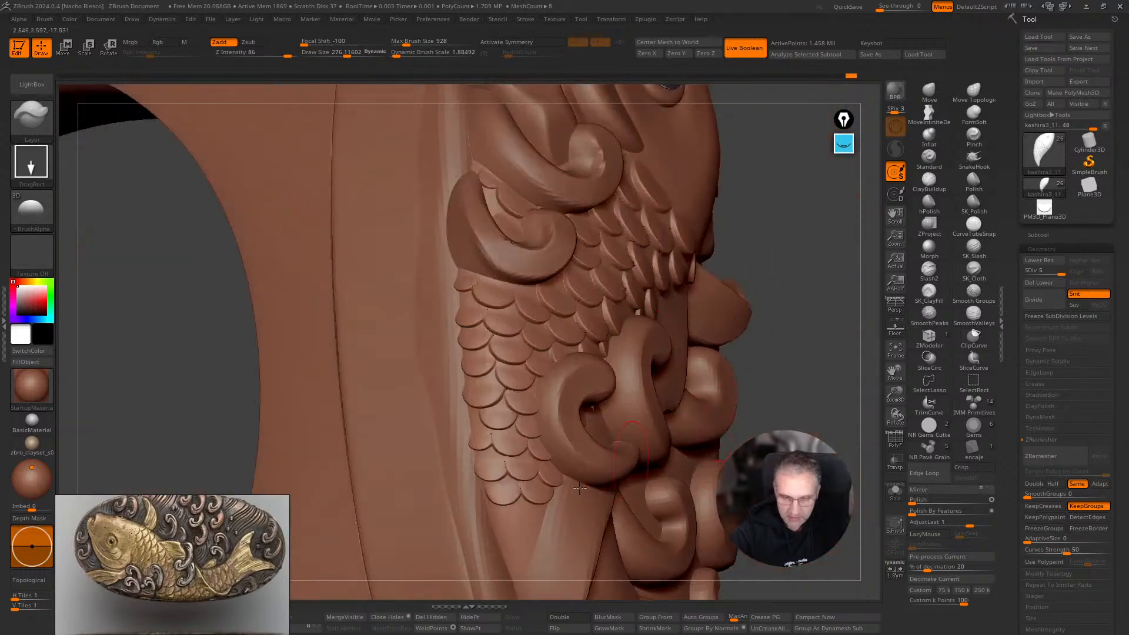
{"action": "left_click_drag", "start_coordinate": [520, 484], "coordinate": [498, 498]}
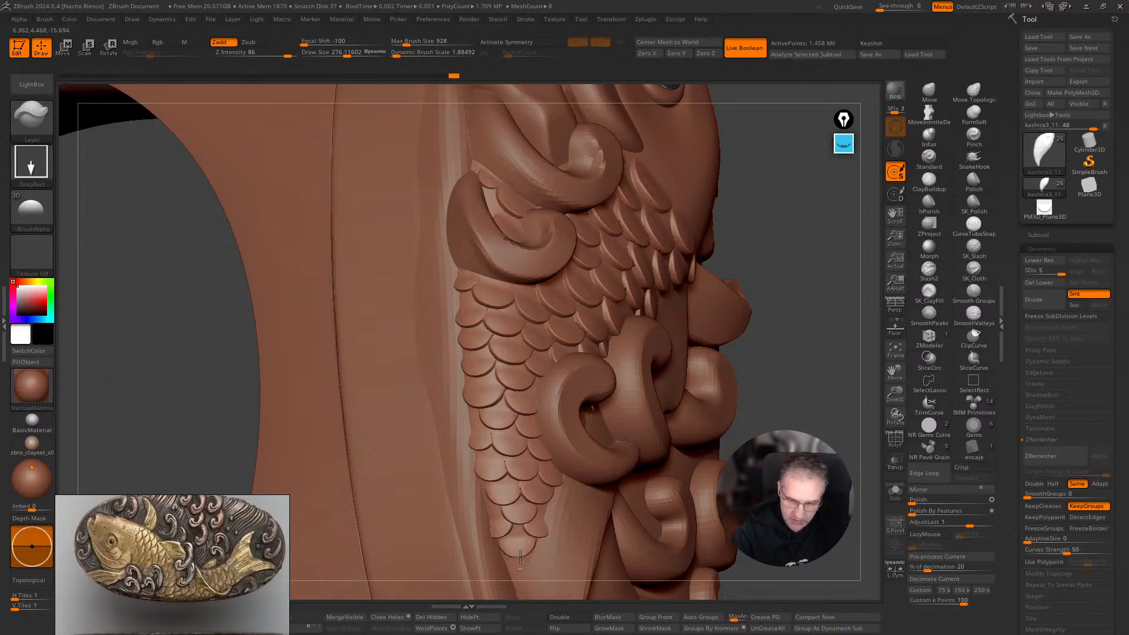
Isolate the koi body and fill in the last scales near its pointed rear end.
{"action": "left_click", "coordinate": [895, 491]}
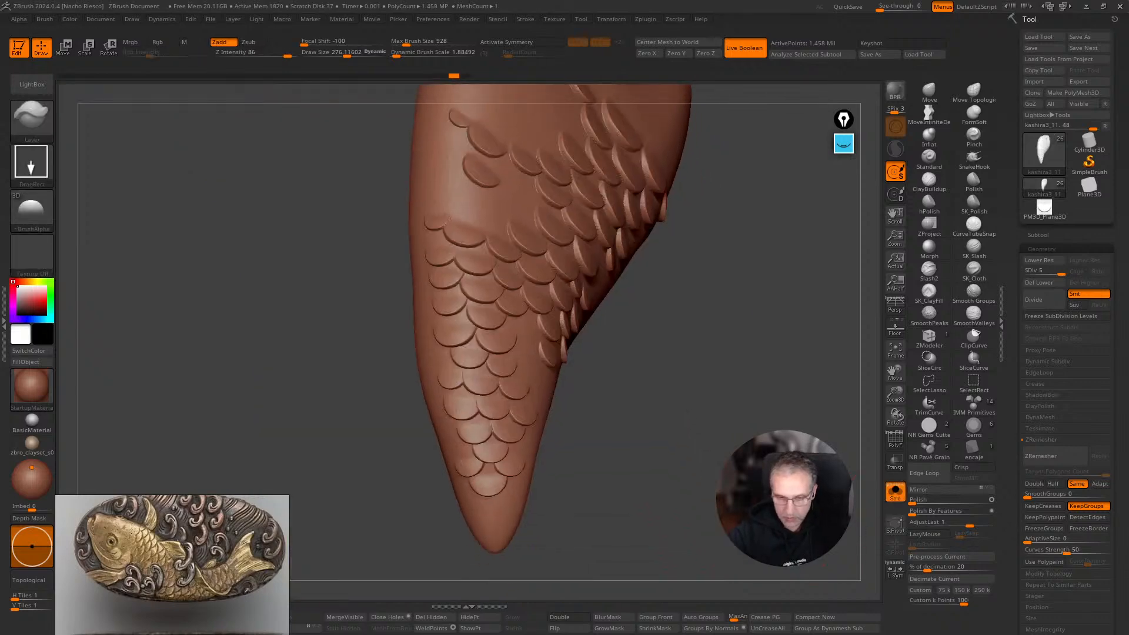
{"action": "left_click_drag", "start_coordinate": [577, 458], "coordinate": [487, 484]}
{"action": "left_click_drag", "start_coordinate": [625, 466], "coordinate": [611, 494]}
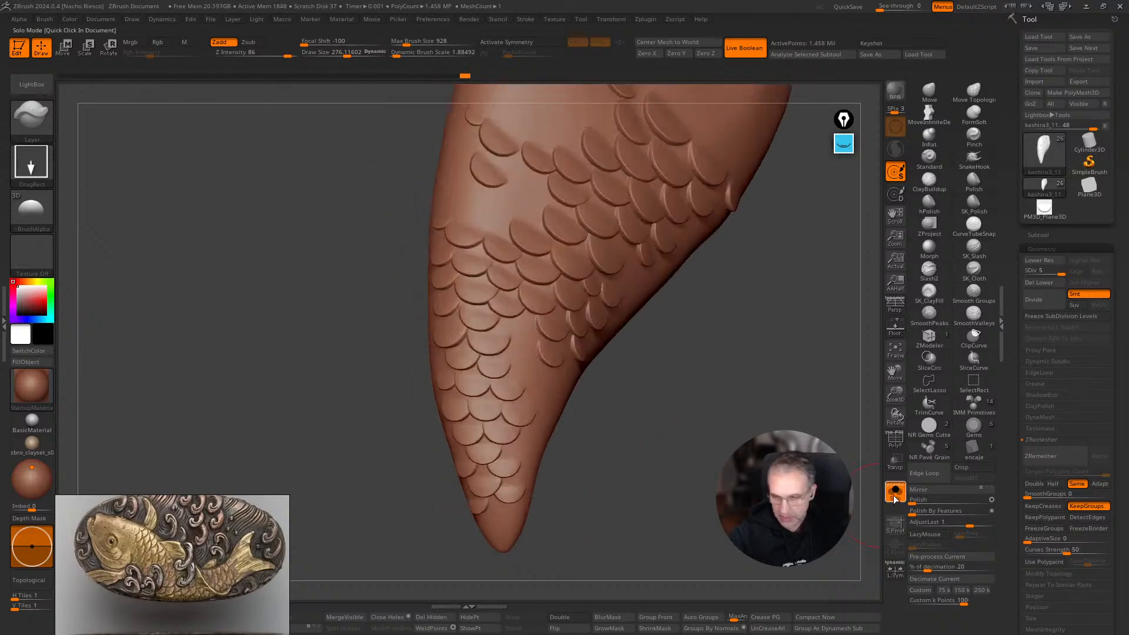
Erase the misplaced single scale near the dorsal edge of the isolated body with the Morph brush.
{"action": "left_click", "coordinate": [895, 494]}
{"action": "left_click_drag", "start_coordinate": [853, 513], "coordinate": [775, 471], "text": "alt"}
{"action": "left_click", "coordinate": [894, 490]}
{"action": "left_click_drag", "start_coordinate": [824, 359], "coordinate": [742, 479], "text": "alt"}
{"action": "left_click_drag", "start_coordinate": [755, 294], "coordinate": [708, 430], "text": "alt"}
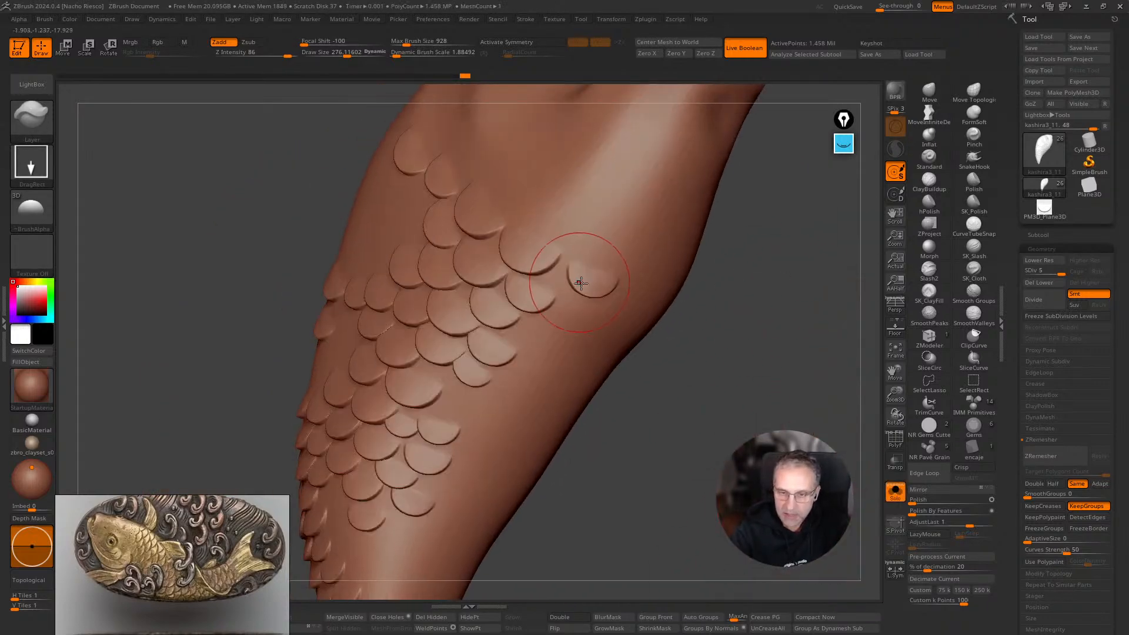
{"action": "left_click", "coordinate": [930, 247]}
{"action": "key", "text": "s"}
{"action": "mouse_move", "coordinate": [599, 290]}
{"action": "left_mouse_down"}
{"action": "mouse_move", "coordinate": [576, 272]}
{"action": "mouse_move", "coordinate": [588, 273]}
{"action": "left_mouse_up"}
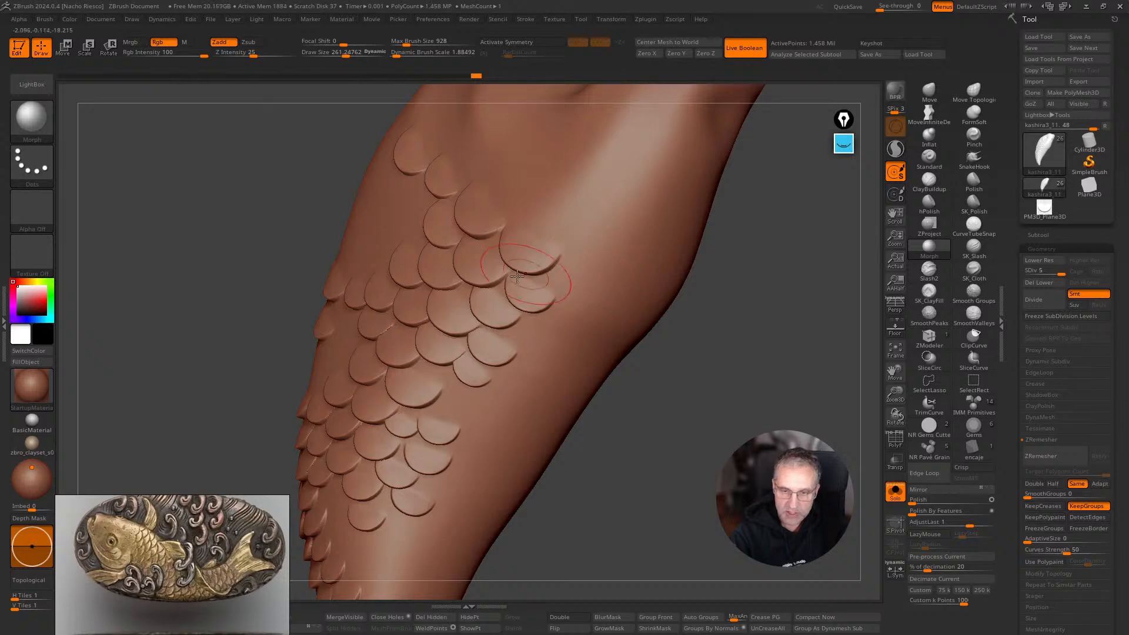
Switch back to the Layer brush and stamp four overlapping scales extending the rows toward the dorsal edge.
{"action": "left_click_drag", "start_coordinate": [681, 434], "coordinate": [691, 459]}
{"action": "key", "text": "b"}
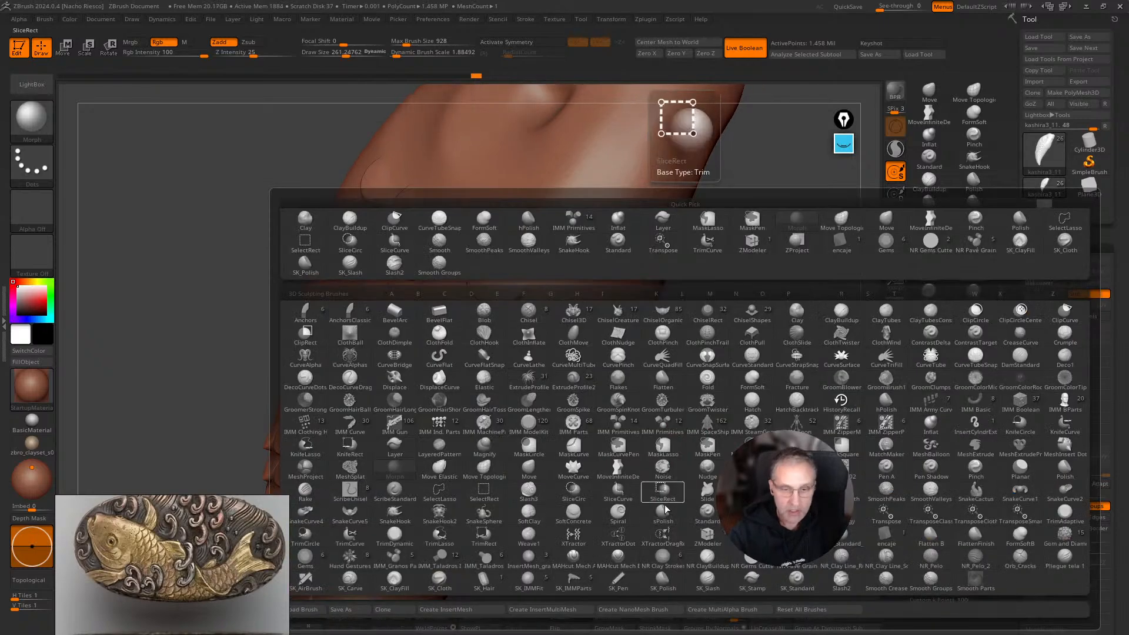
{"action": "left_click", "coordinate": [664, 221]}
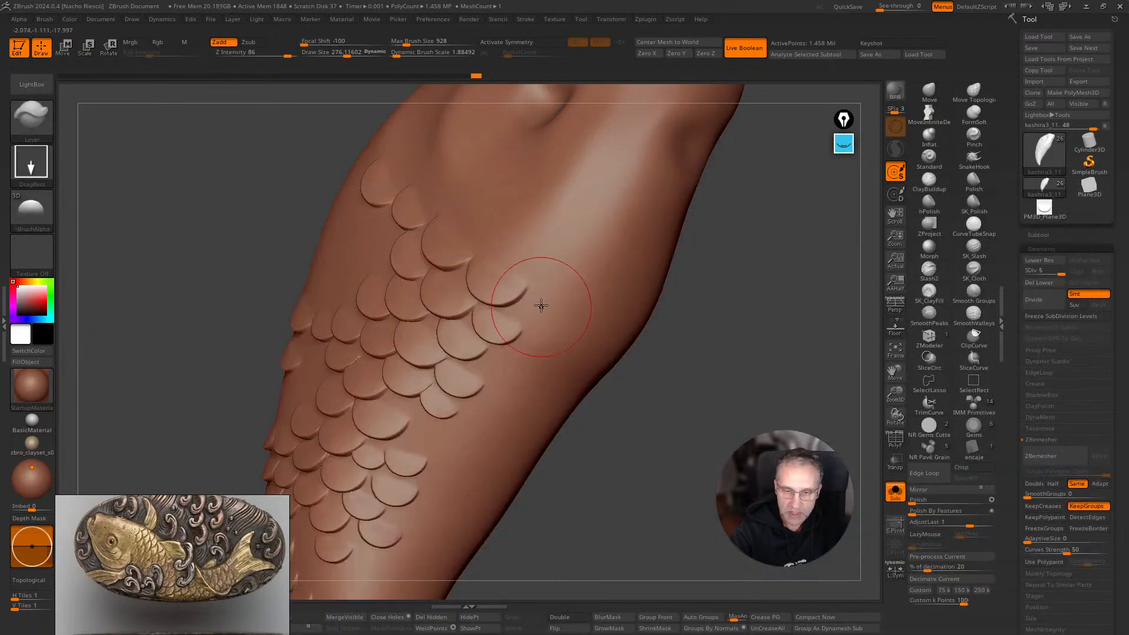
{"action": "key", "text": "ctrl"}
{"action": "key", "text": "ctrl+z"}
{"action": "left_click_drag", "start_coordinate": [544, 309], "coordinate": [566, 270]}
{"action": "left_click_drag", "start_coordinate": [538, 341], "coordinate": [557, 301]}
{"action": "left_click_drag", "start_coordinate": [505, 357], "coordinate": [522, 318]}
{"action": "left_click_drag", "start_coordinate": [547, 374], "coordinate": [565, 339]}
Stamp more overlapping scales near the dorsal edge of the isolated koi body, then show the other ring parts again.
{"action": "left_click", "coordinate": [895, 493]}
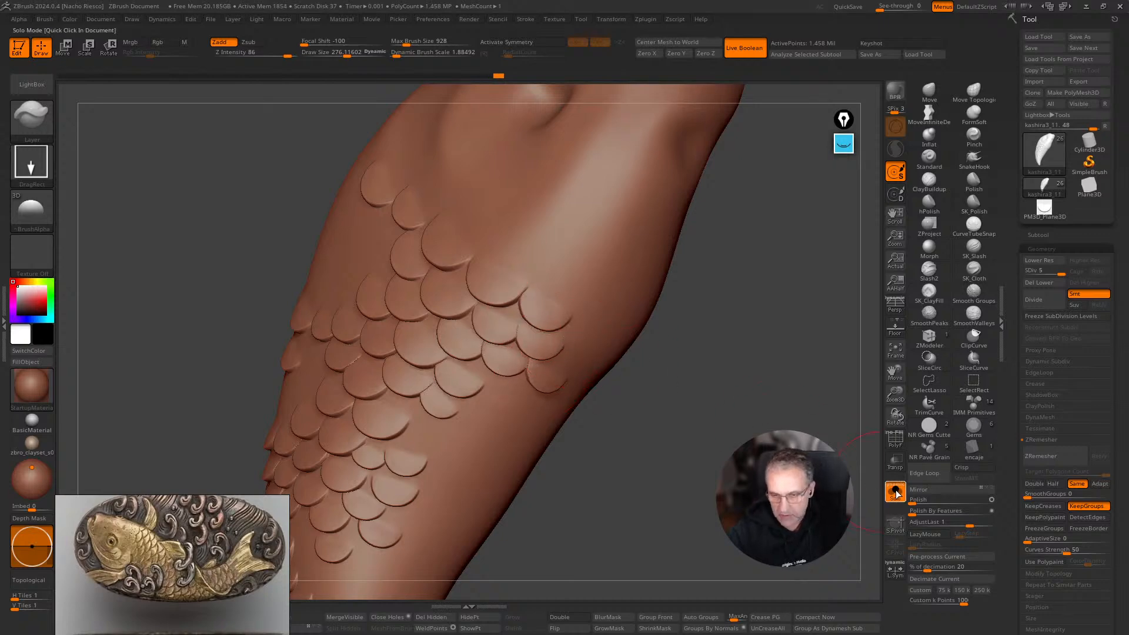
{"action": "left_click", "coordinate": [895, 492]}
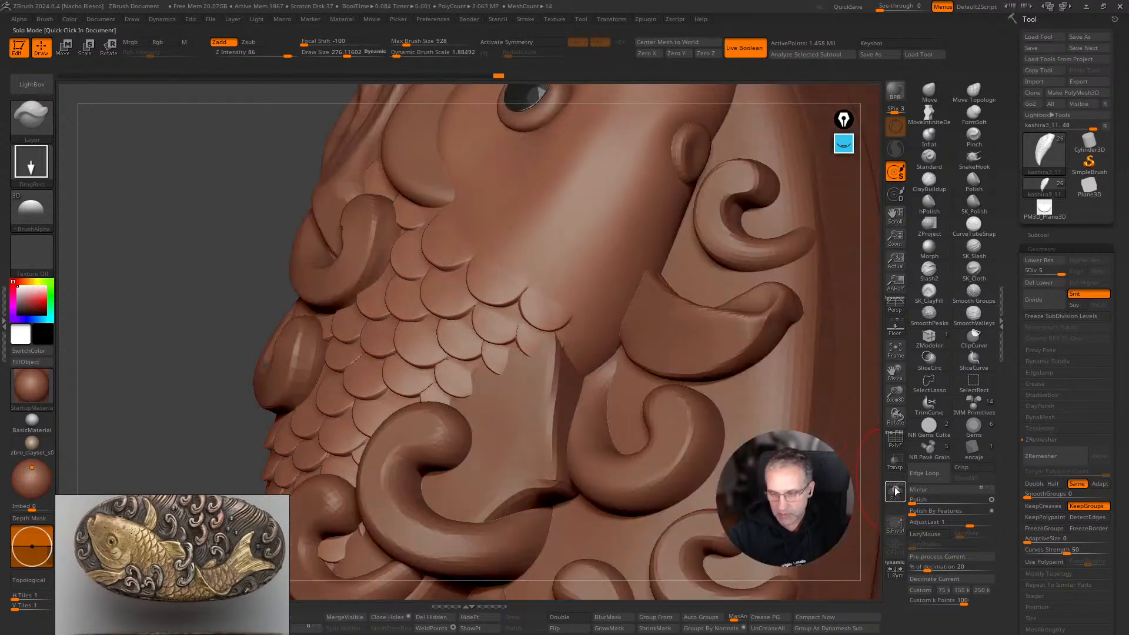
{"action": "left_click_drag", "start_coordinate": [588, 316], "coordinate": [595, 298]}
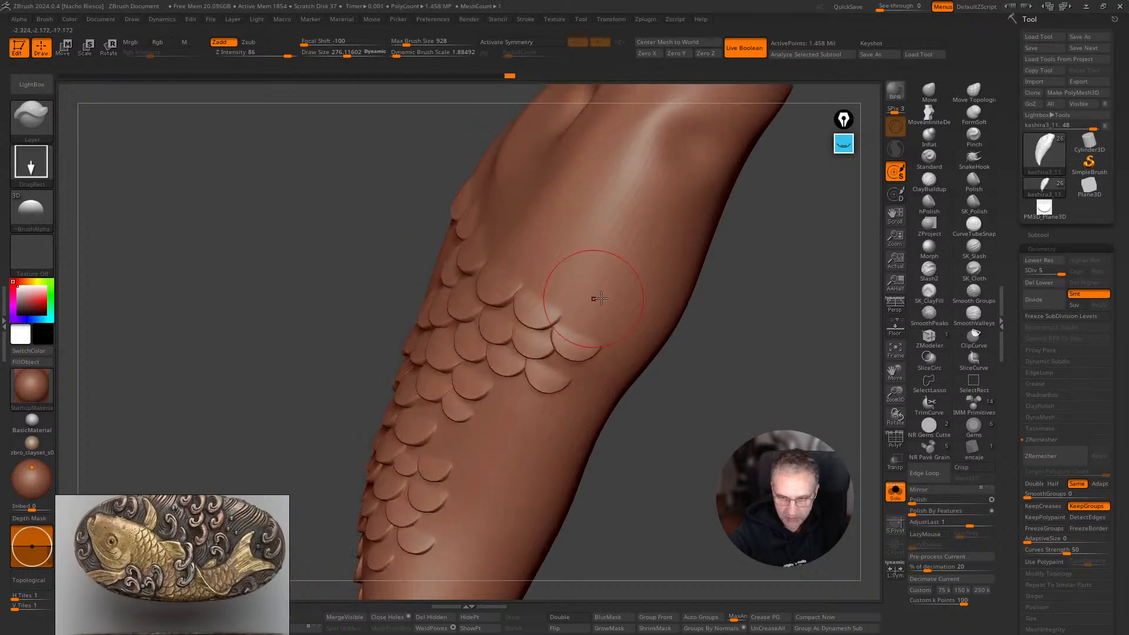
{"action": "left_click_drag", "start_coordinate": [595, 298], "coordinate": [595, 296]}
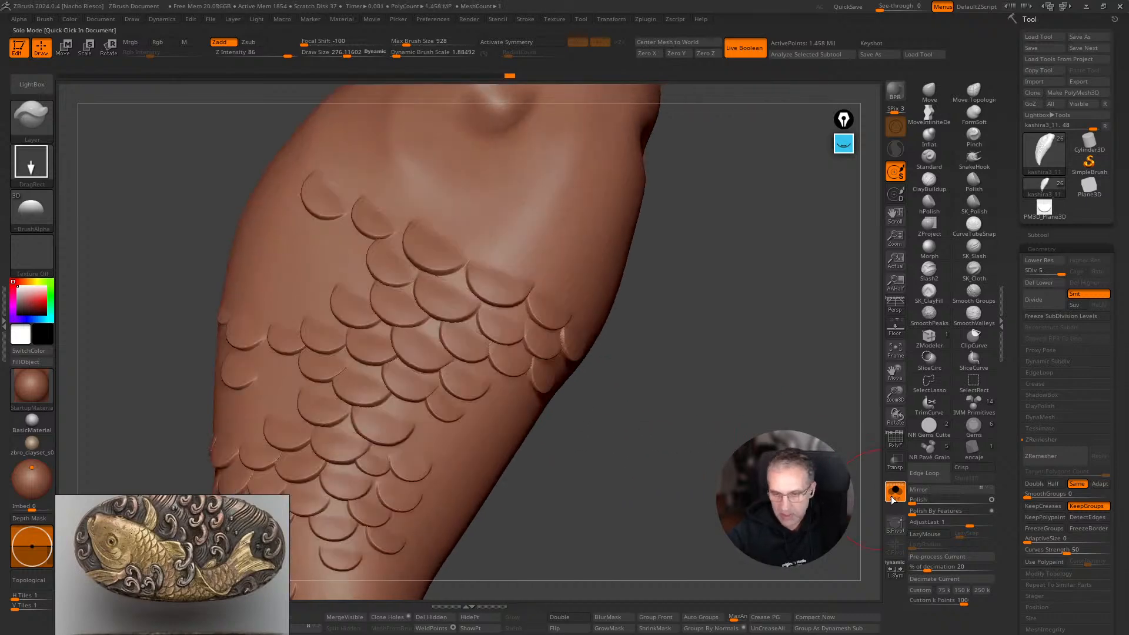
{"action": "left_click", "coordinate": [891, 497]}
Stamp two more scales across the back of the koi, between the existing rows and the upper fin.
{"action": "mouse_move", "coordinate": [847, 432]}
{"action": "left_mouse_down"}
{"action": "mouse_move", "coordinate": [842, 449]}
{"action": "mouse_move", "coordinate": [833, 392]}
{"action": "mouse_move", "coordinate": [781, 396]}
{"action": "mouse_move", "coordinate": [804, 416]}
{"action": "mouse_move", "coordinate": [788, 406]}
{"action": "left_mouse_up"}
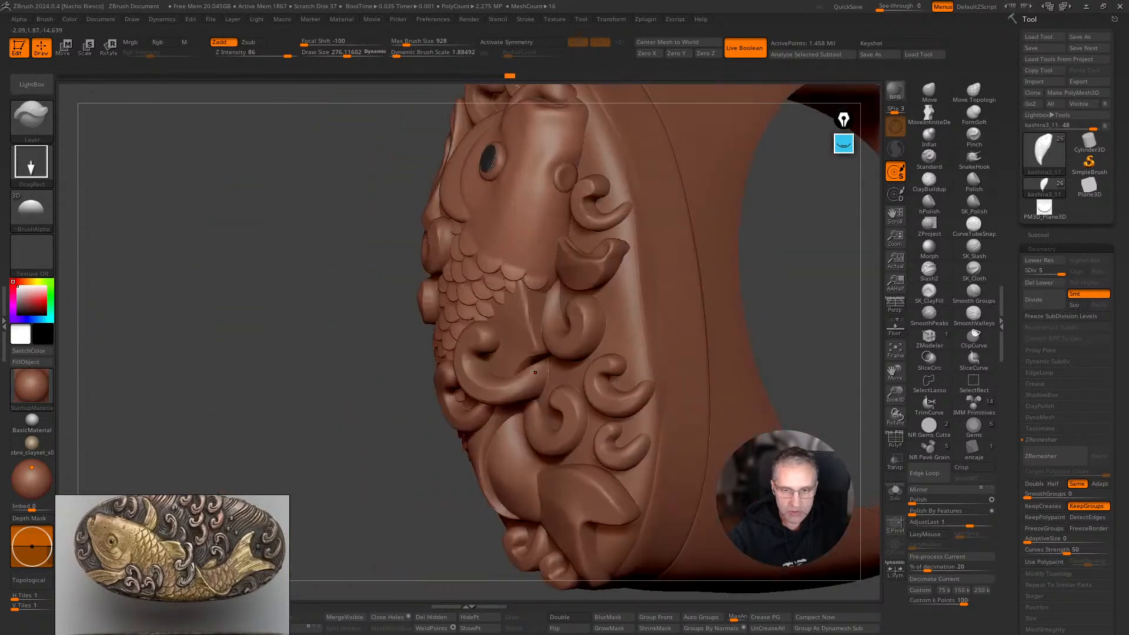
{"action": "left_click_drag", "start_coordinate": [391, 519], "coordinate": [426, 536], "text": "alt"}
{"action": "left_click_drag", "start_coordinate": [538, 257], "coordinate": [540, 222]}
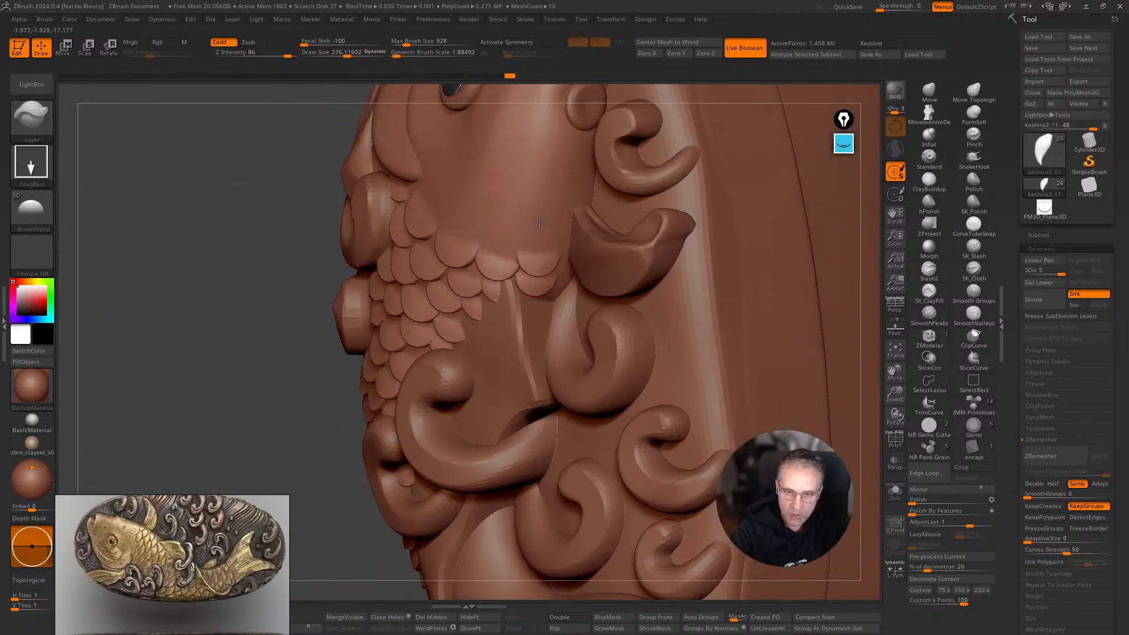
{"action": "left_click_drag", "start_coordinate": [568, 268], "coordinate": [574, 234]}
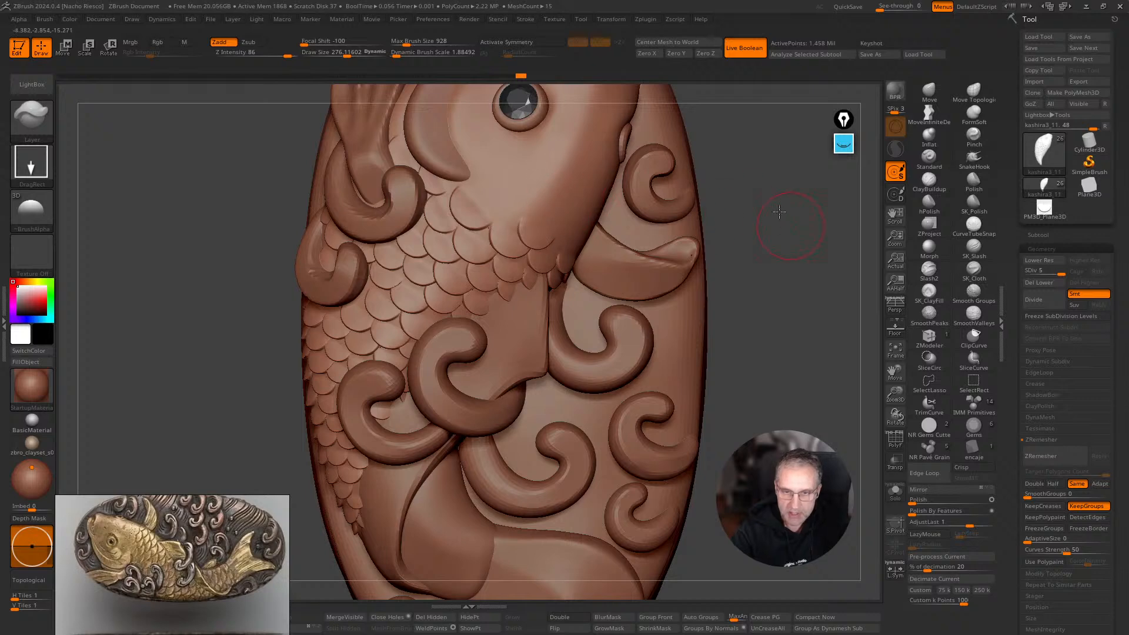
Undo the last stamped scale, lower the Layer brush's Z Intensity to 63 and check the scales from the front.
{"action": "left_click_drag", "start_coordinate": [794, 222], "coordinate": [730, 224]}
{"action": "mouse_move", "coordinate": [564, 242]}
{"action": "left_mouse_down"}
{"action": "mouse_move", "coordinate": [580, 216]}
{"action": "mouse_move", "coordinate": [541, 211]}
{"action": "mouse_move", "coordinate": [541, 196]}
{"action": "left_mouse_up"}
{"action": "key", "text": "ctrl+z"}
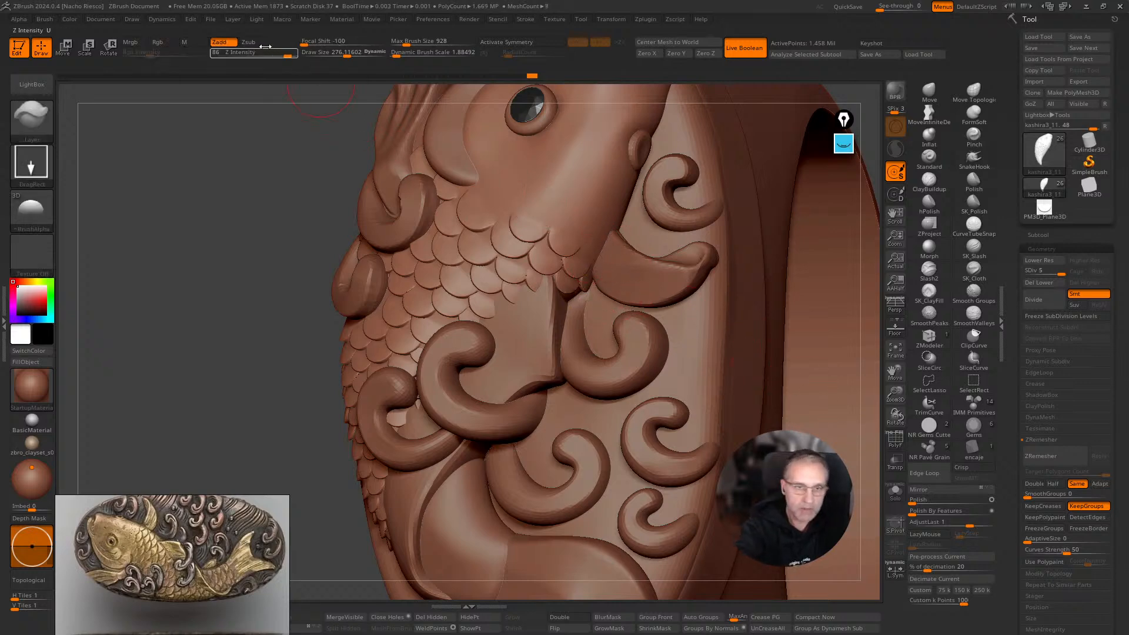
{"action": "left_click_drag", "start_coordinate": [282, 53], "coordinate": [277, 54]}
{"action": "left_click_drag", "start_coordinate": [235, 134], "coordinate": [264, 140]}
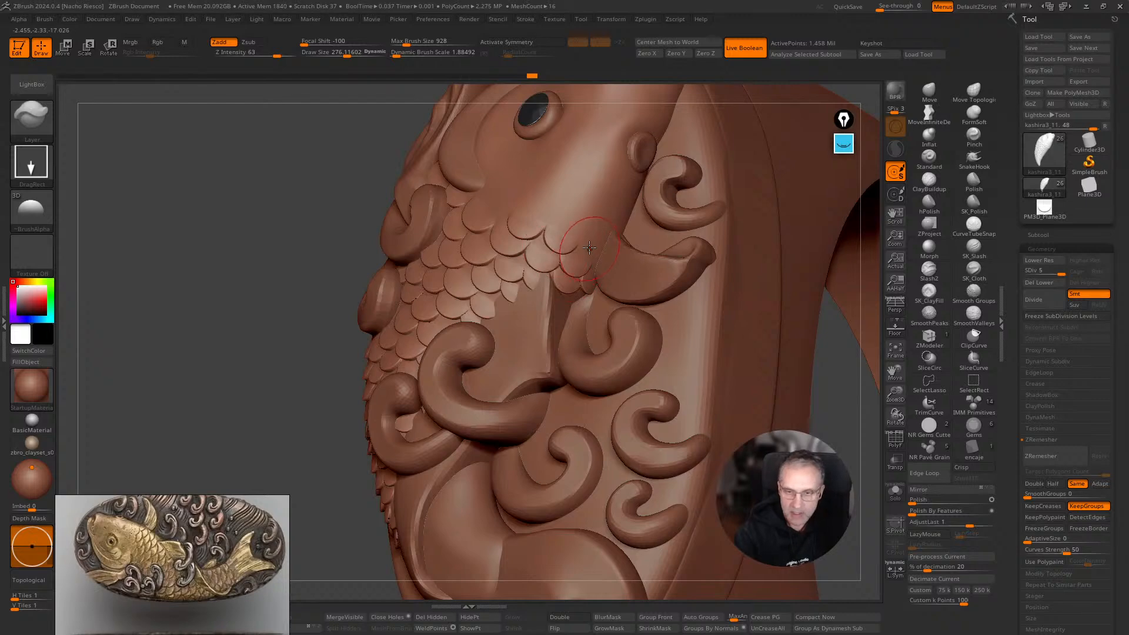
{"action": "mouse_move", "coordinate": [247, 426]}
{"action": "left_mouse_down"}
{"action": "mouse_move", "coordinate": [788, 427]}
{"action": "mouse_move", "coordinate": [789, 334]}
{"action": "mouse_move", "coordinate": [600, 341]}
{"action": "left_mouse_up"}
{"action": "left_click_drag", "start_coordinate": [676, 559], "coordinate": [627, 579]}
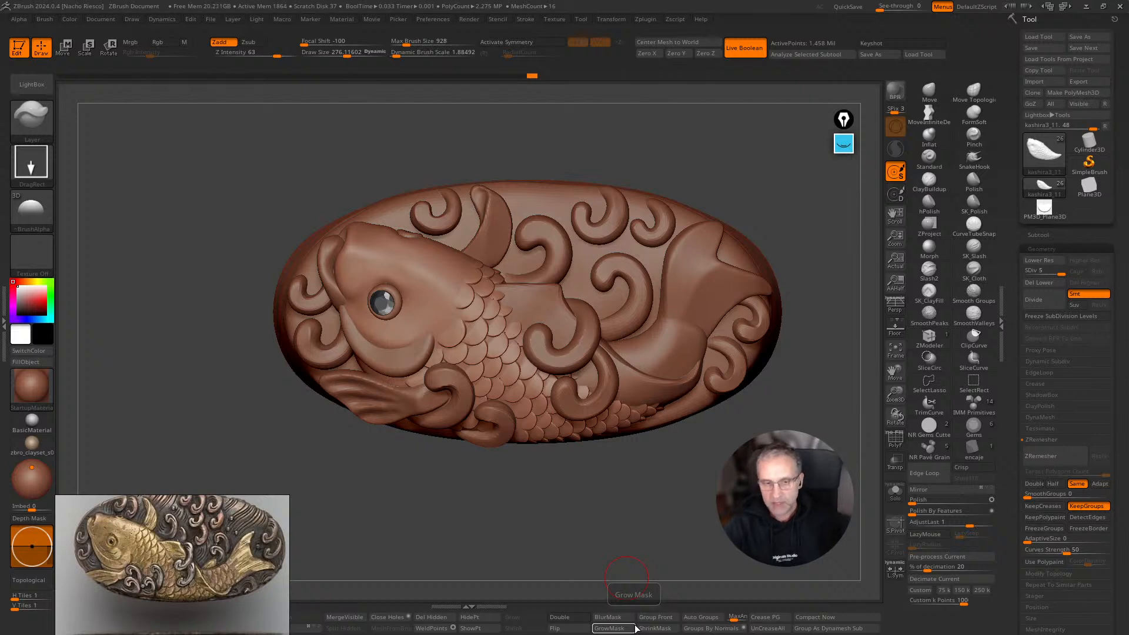
{"action": "left_click_drag", "start_coordinate": [690, 498], "coordinate": [624, 518], "text": "alt"}
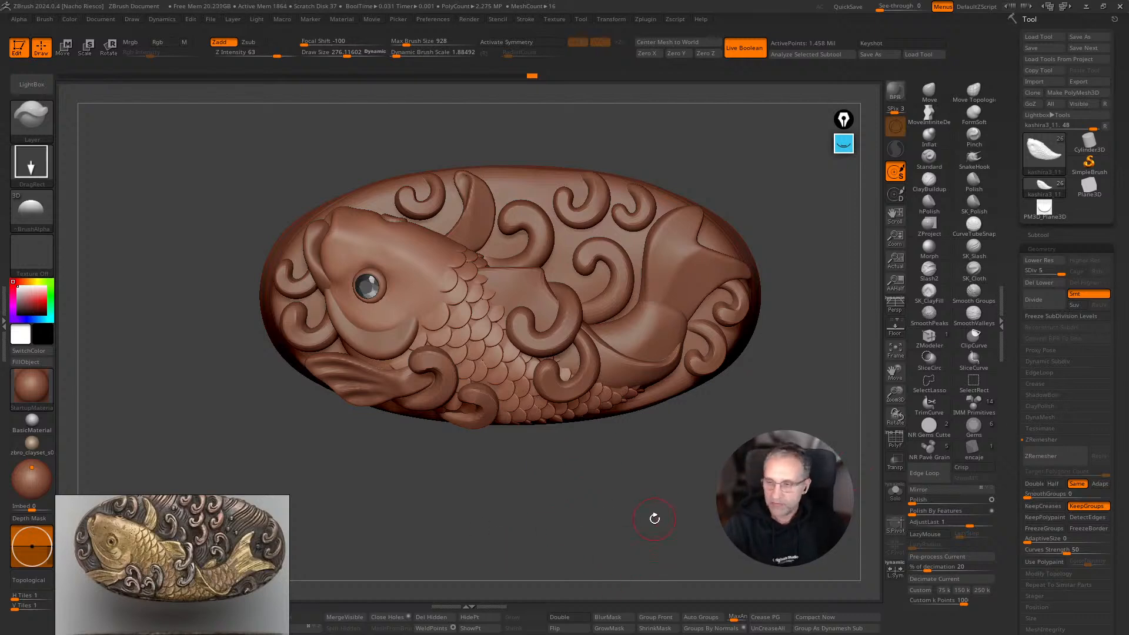
Duplicate the scaled body subtool kashira3_11 and make the original active again.
{"action": "left_click", "coordinate": [1040, 235]}
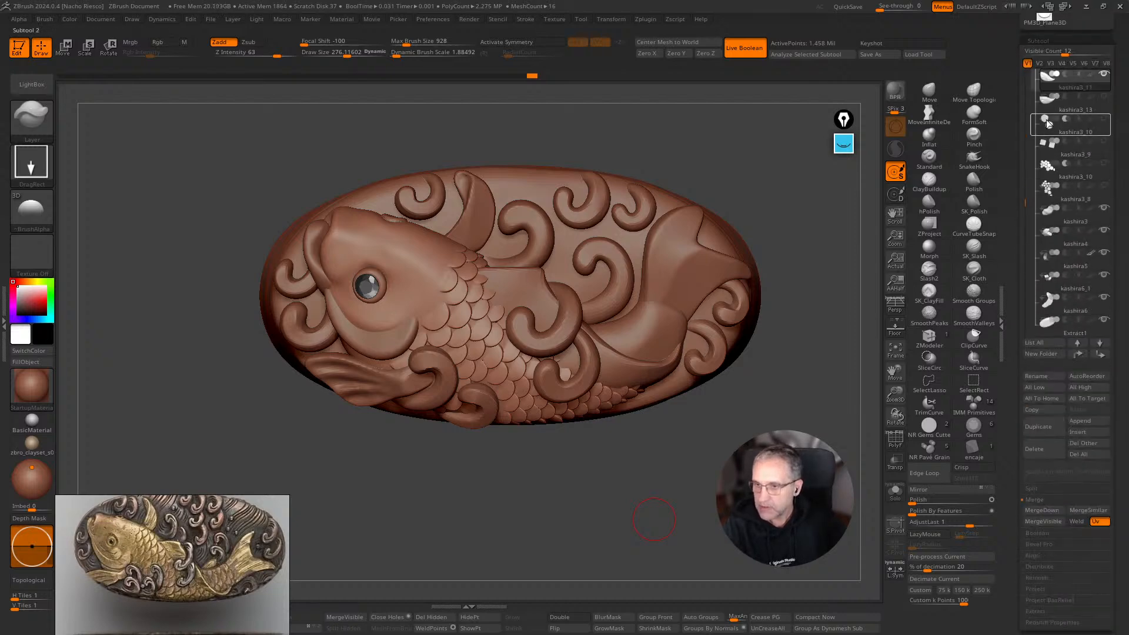
{"action": "left_click_drag", "start_coordinate": [1023, 194], "coordinate": [1024, 157]}
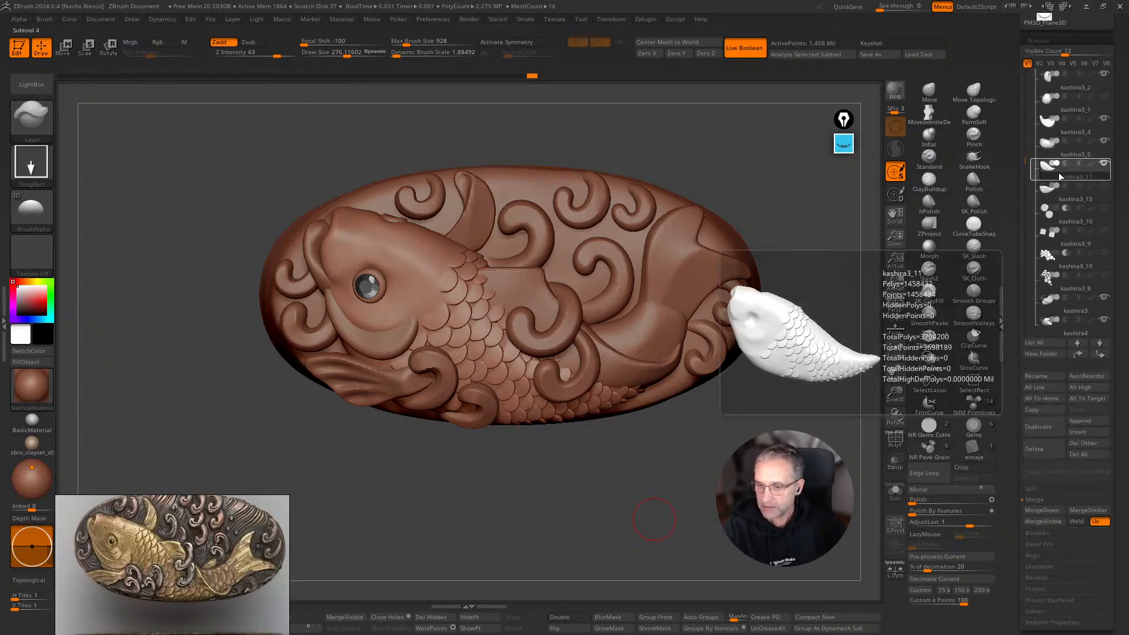
{"action": "left_click", "coordinate": [1041, 425]}
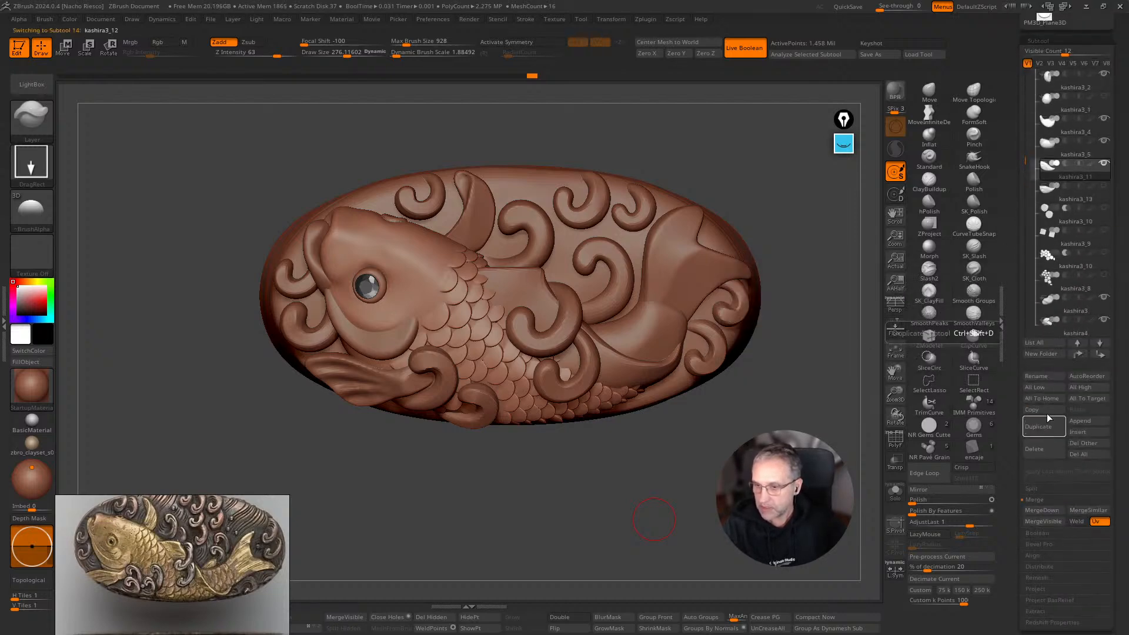
{"action": "left_click", "coordinate": [1091, 180]}
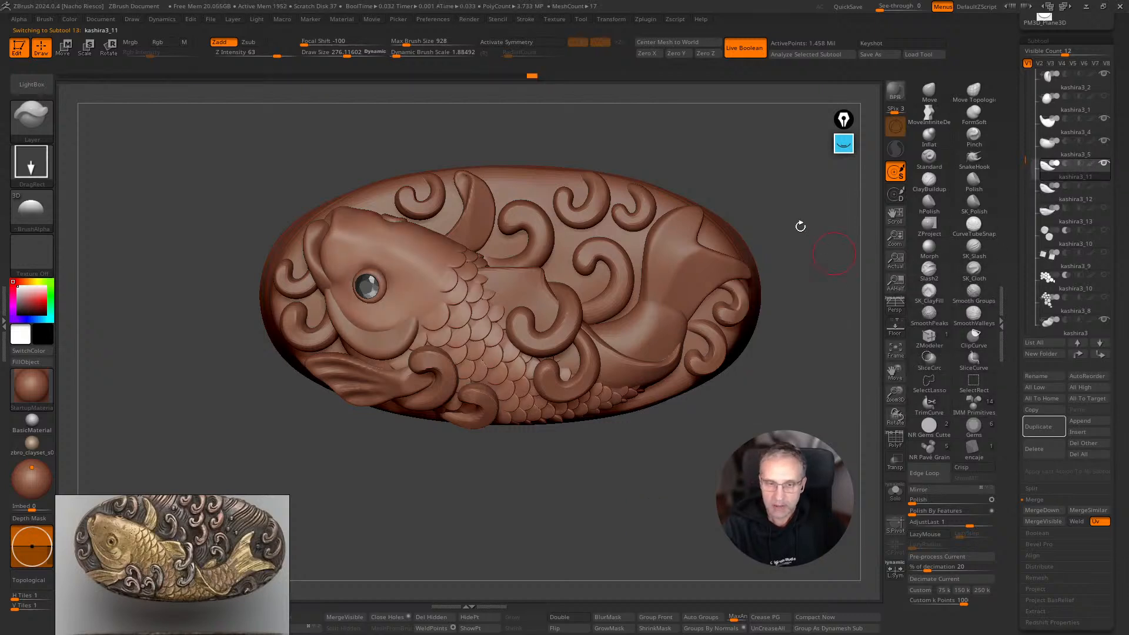
Rewind the original body's undo history to its smooth state without scales and compare it with the scaled duplicate.
{"action": "left_click_drag", "start_coordinate": [532, 75], "coordinate": [100, 63]}
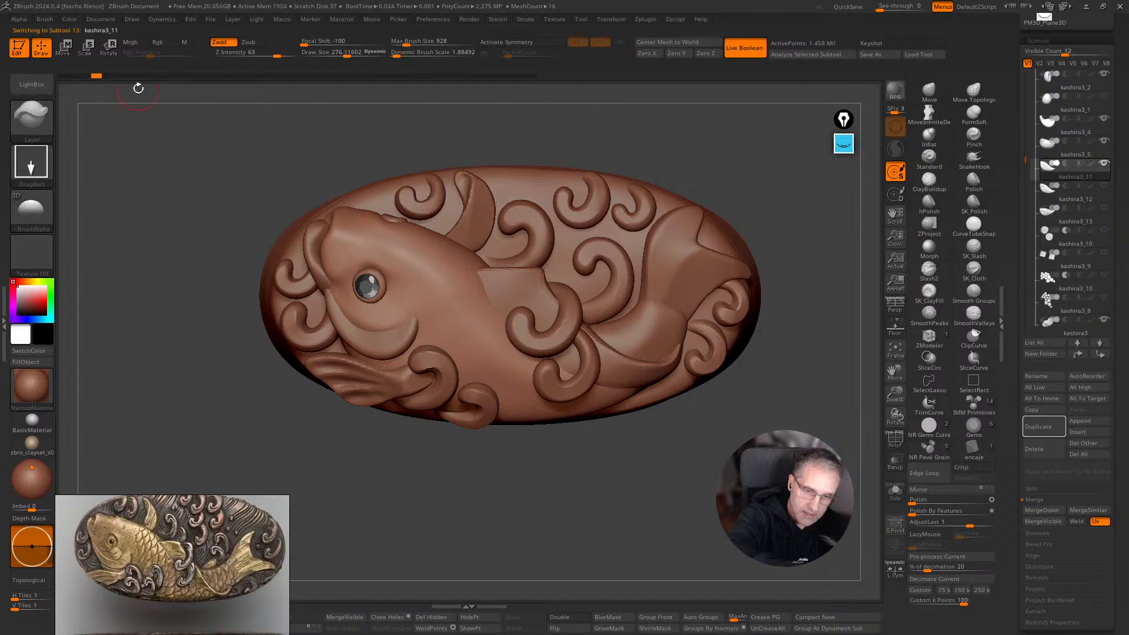
{"action": "left_click", "coordinate": [1073, 199]}
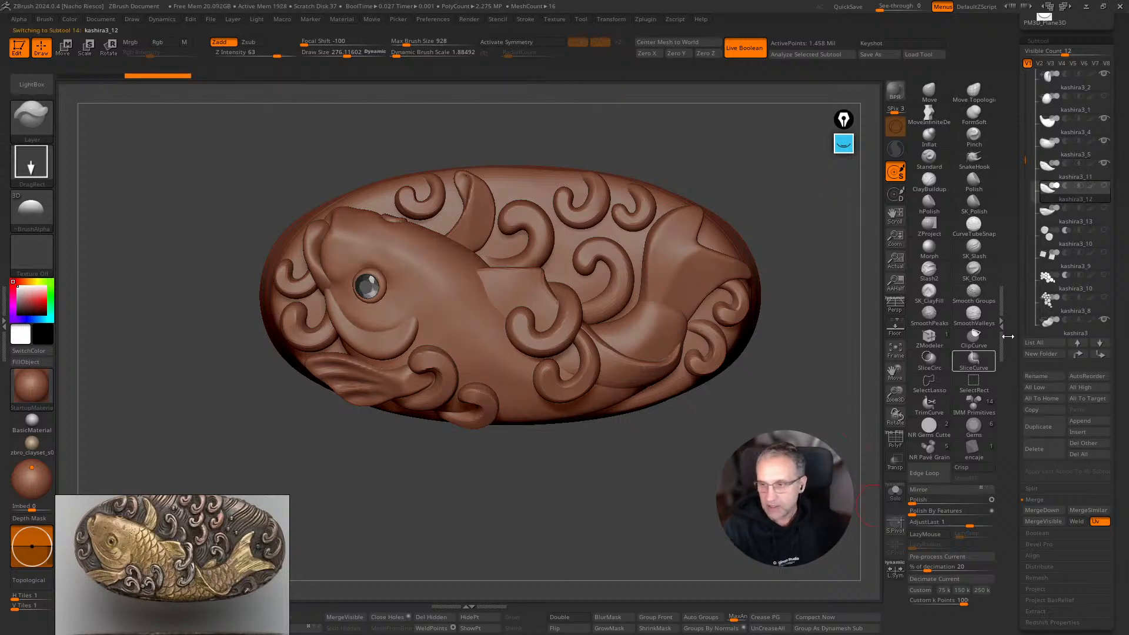
{"action": "left_click", "coordinate": [895, 493]}
{"action": "left_click", "coordinate": [895, 492]}
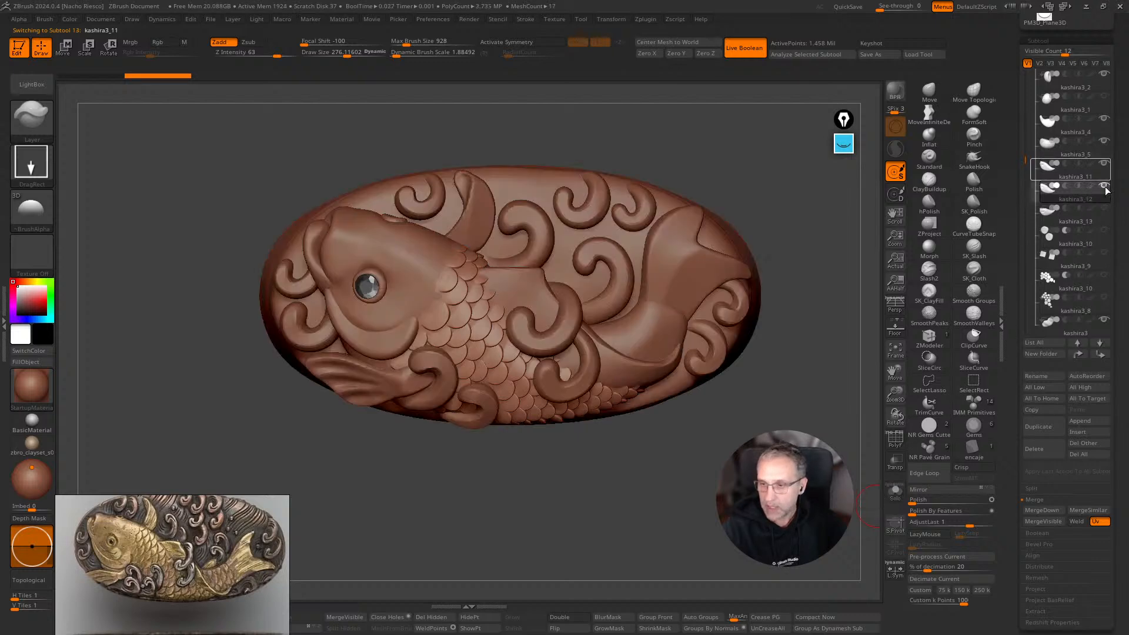
{"action": "left_click", "coordinate": [1088, 177]}
Open the NanoTile Textures plugin settings and enlarge the reference image to show both koi carvings beside the model.
{"action": "right_click_drag", "start_coordinate": [721, 563], "coordinate": [723, 529], "text": "ctrl"}
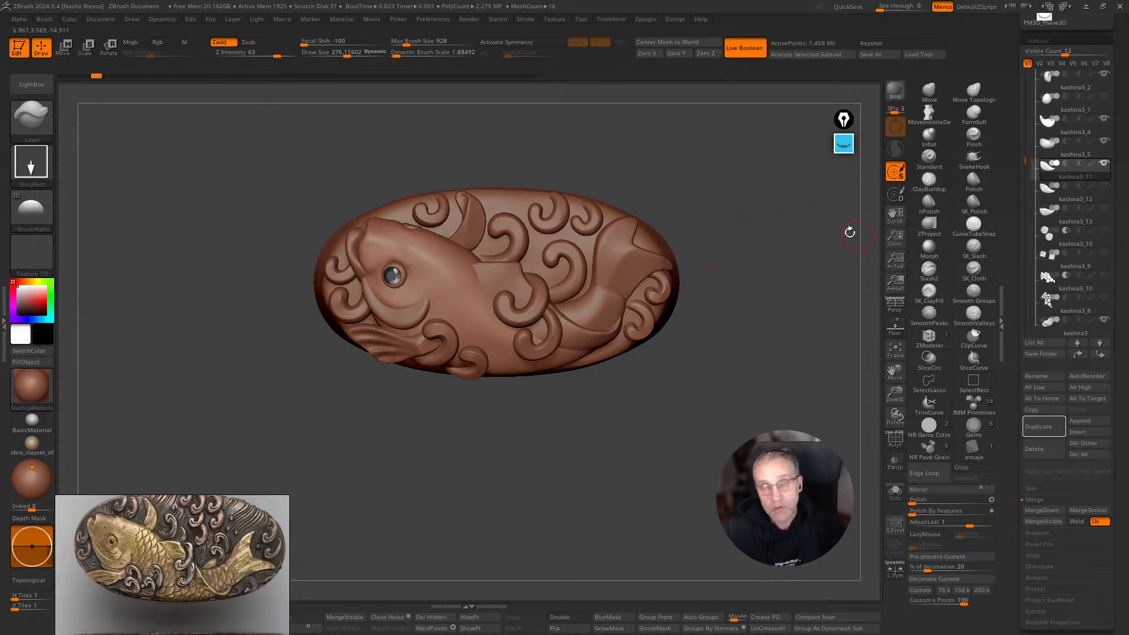
{"action": "scroll", "coordinate": [1032, 112], "scroll_direction": "up", "scroll_amount": 5}
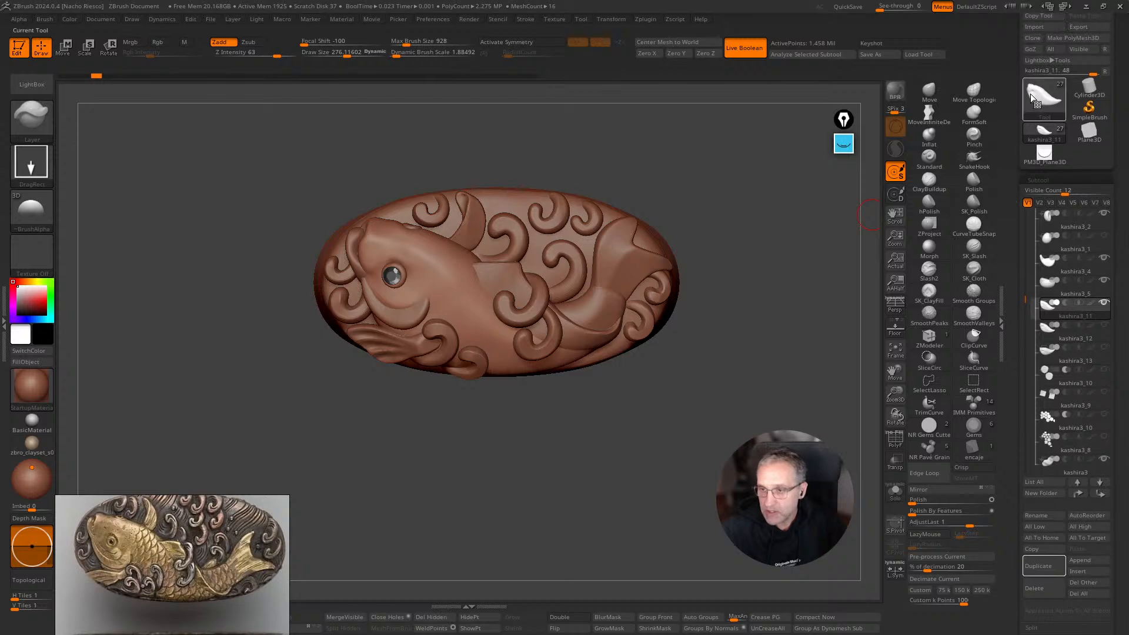
{"action": "left_click", "coordinate": [4, 324]}
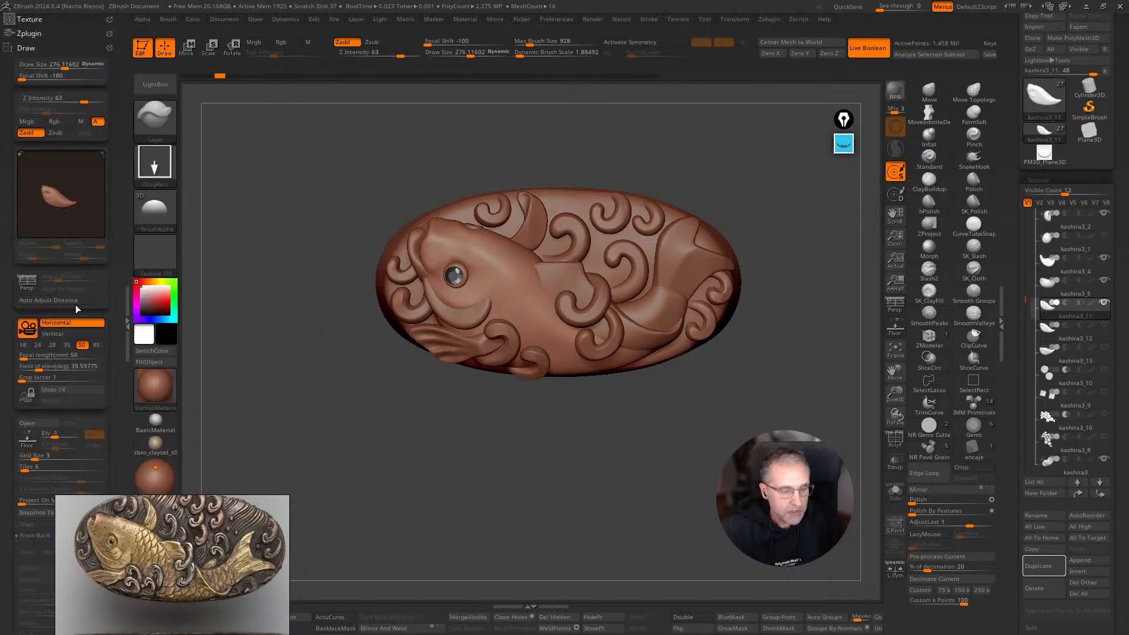
{"action": "left_click", "coordinate": [26, 47]}
{"action": "left_click", "coordinate": [29, 33]}
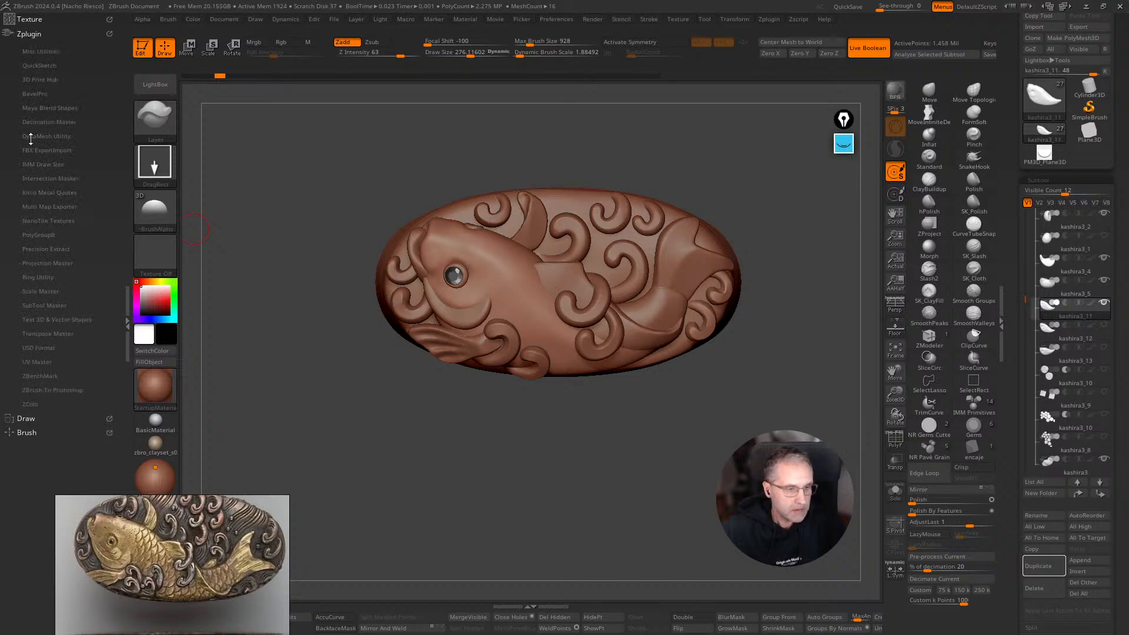
{"action": "left_click", "coordinate": [44, 221]}
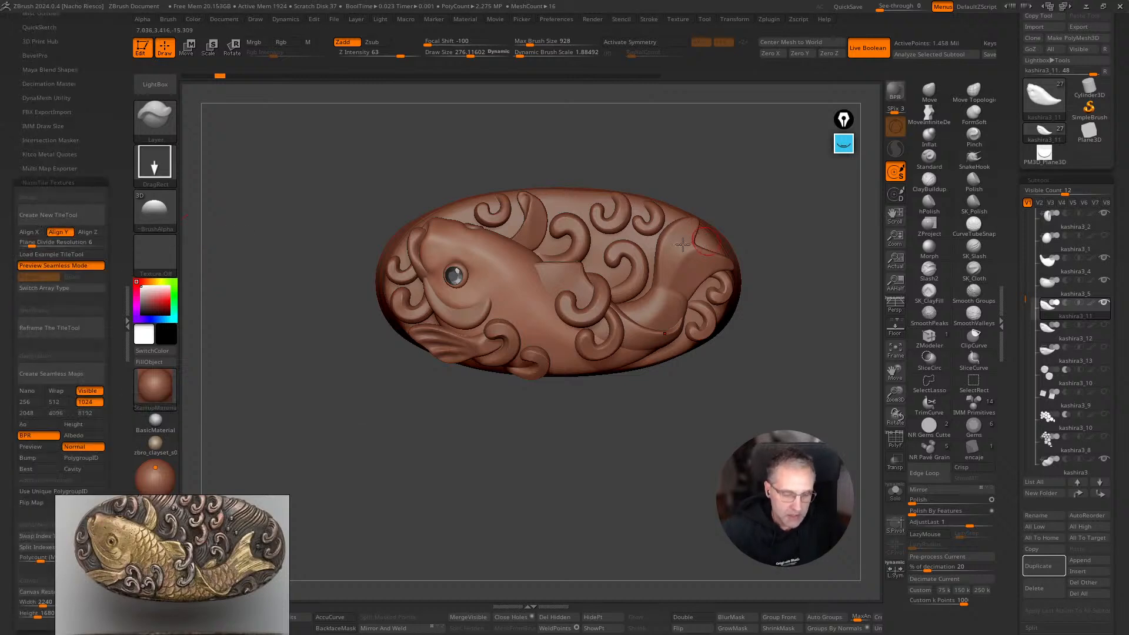
{"action": "left_click_drag", "start_coordinate": [247, 575], "coordinate": [394, 419]}
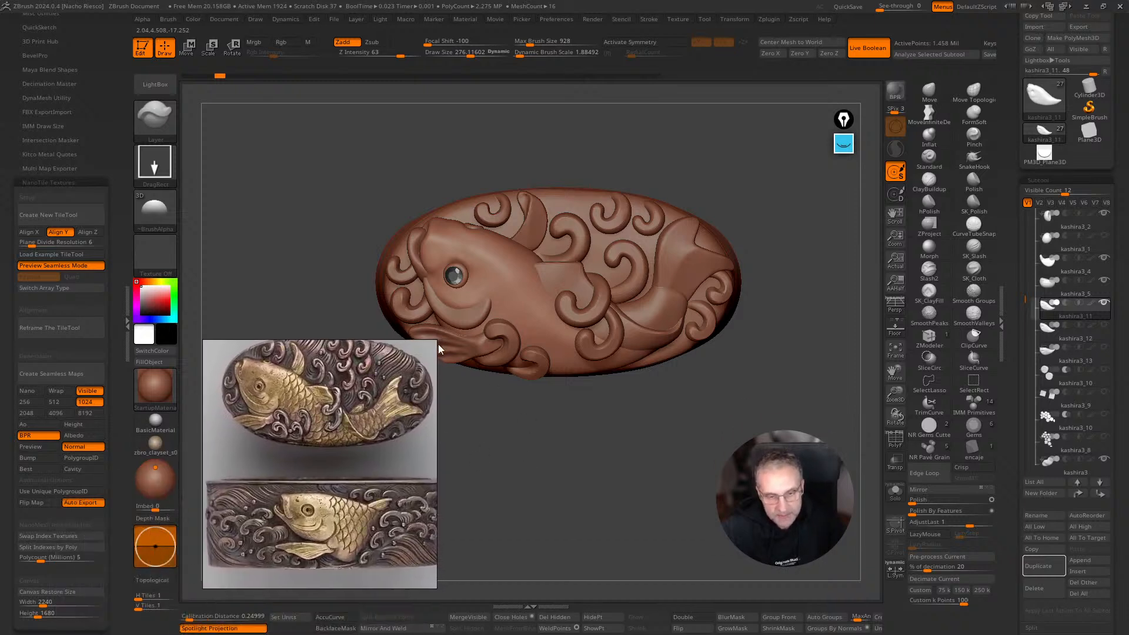
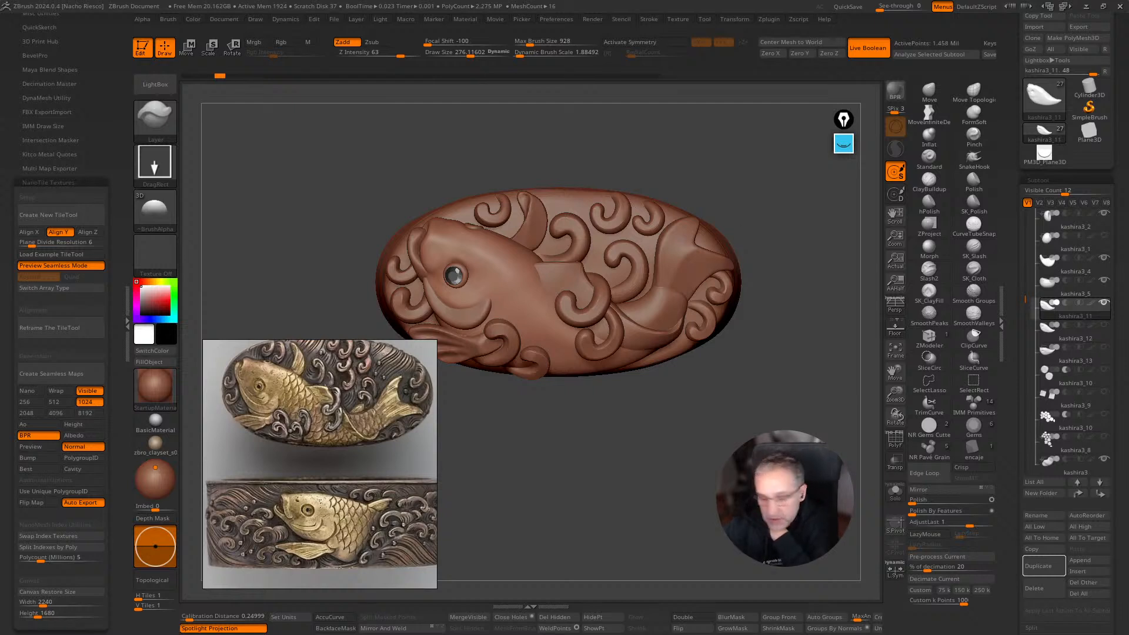
{"action": "mouse_move", "coordinate": [641, 460]}
{"action": "left_mouse_down"}
{"action": "mouse_move", "coordinate": [735, 477]}
{"action": "mouse_move", "coordinate": [736, 493]}
{"action": "left_mouse_up"}
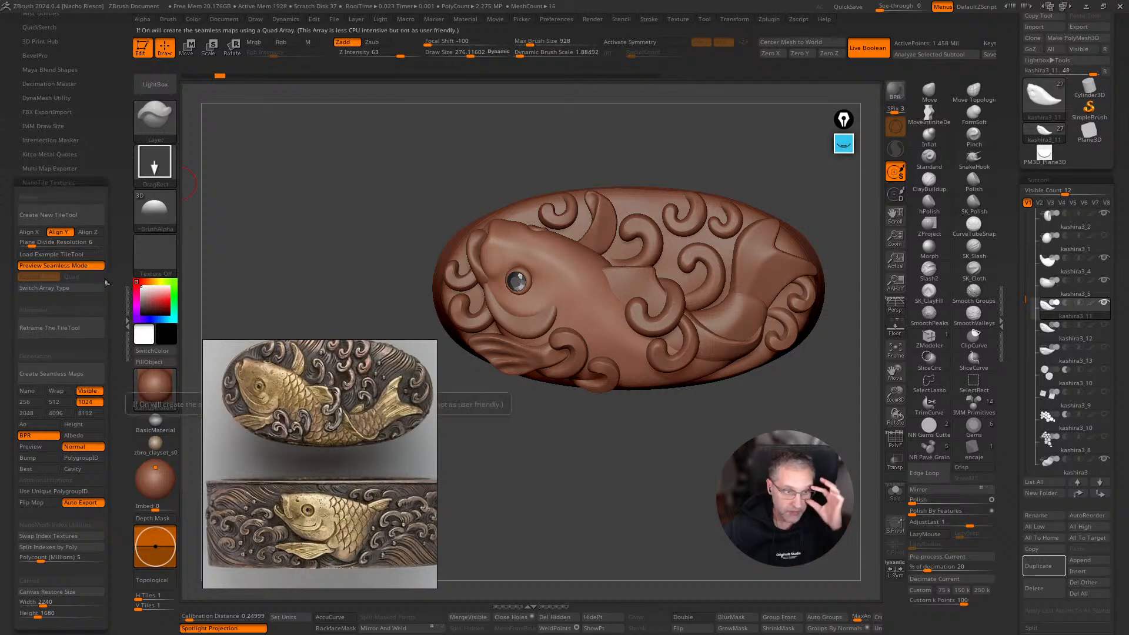
Set the Plane Divide Resolution to 4 and create a new TileTool with the example loaded.
{"action": "left_click", "coordinate": [44, 247]}
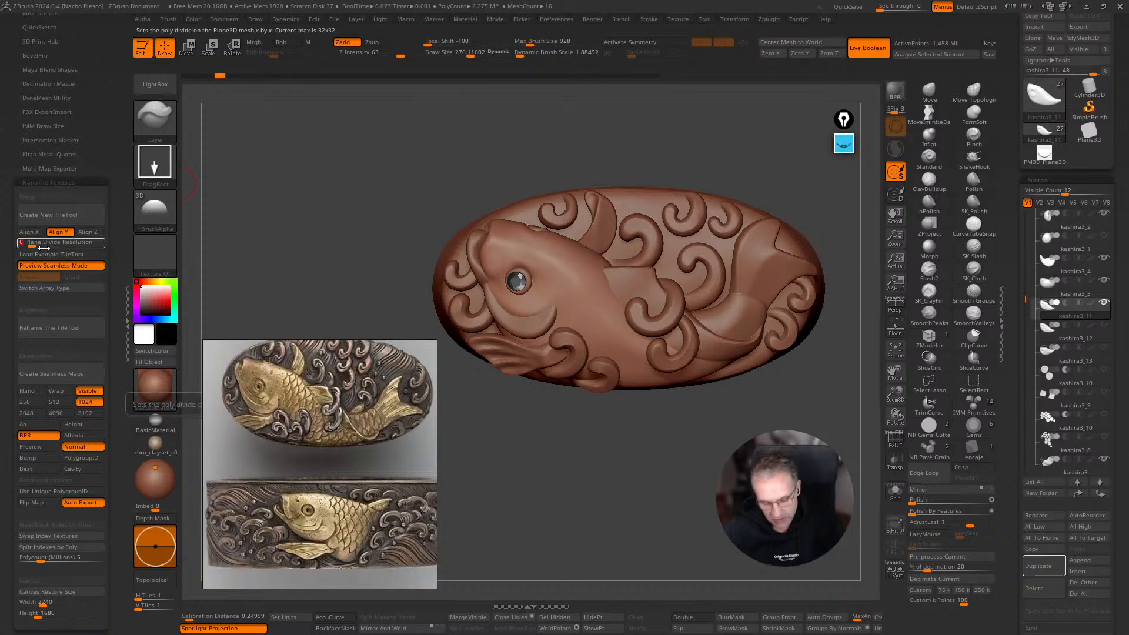
{"action": "left_click", "coordinate": [43, 253]}
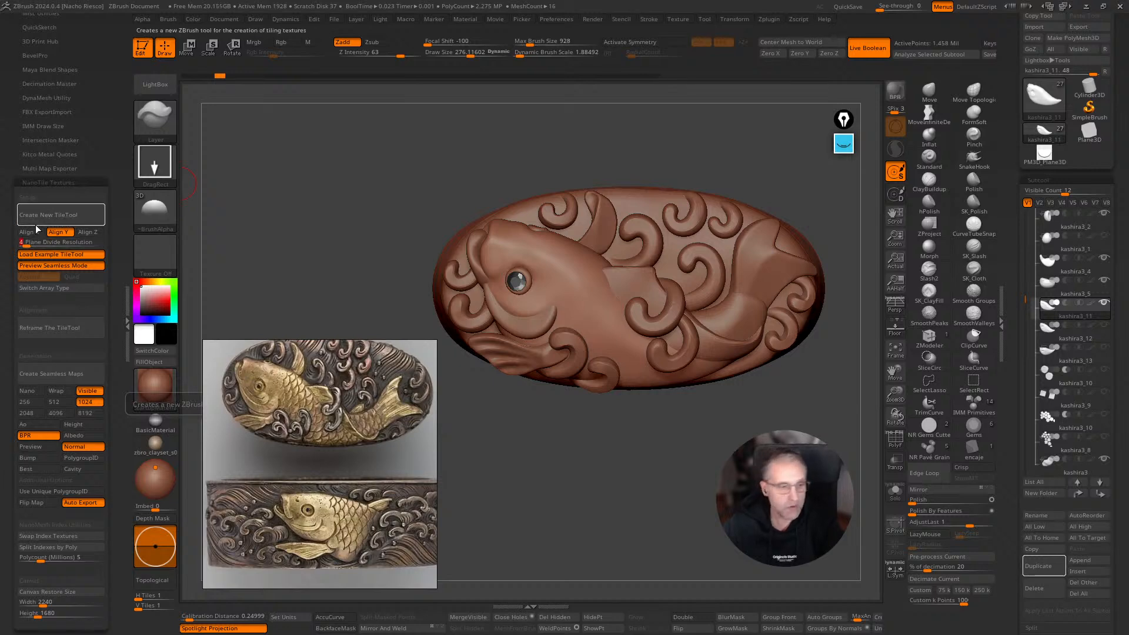
{"action": "left_click", "coordinate": [59, 214]}
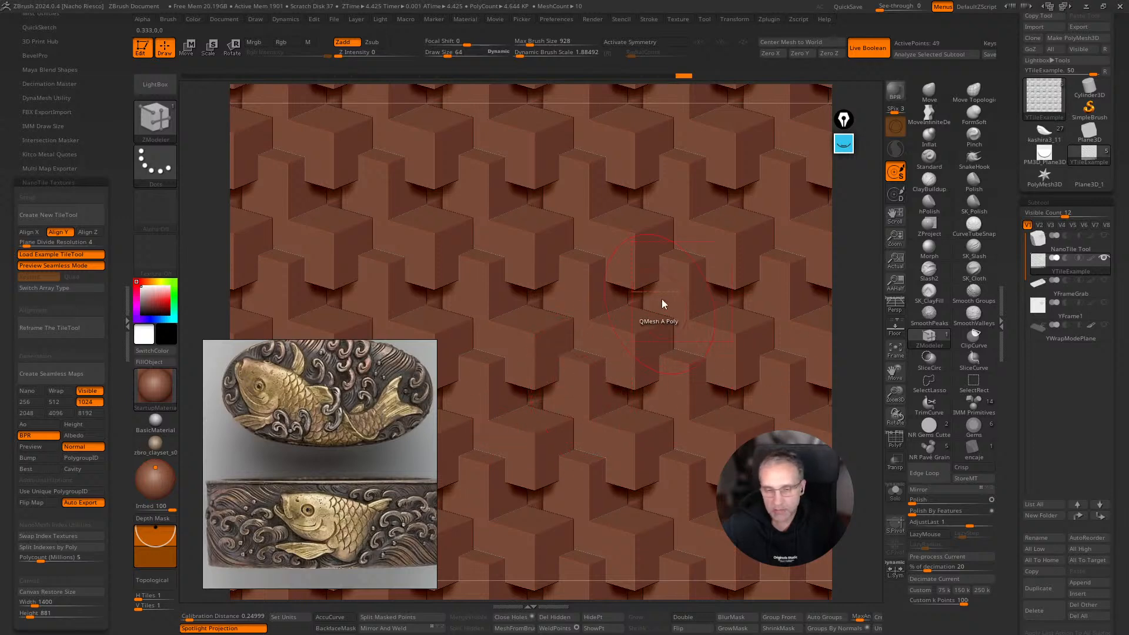
Create a new blank TileTool without the example and dismiss its instruction note.
{"action": "left_click", "coordinate": [32, 255]}
{"action": "left_click", "coordinate": [50, 215]}
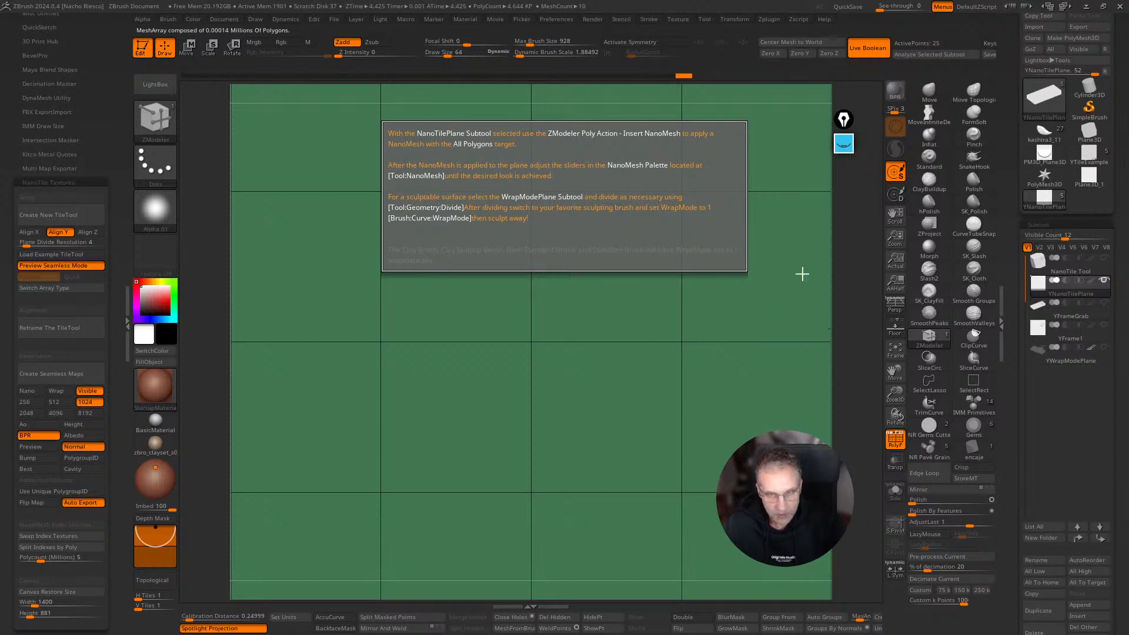
{"action": "left_click", "coordinate": [876, 305]}
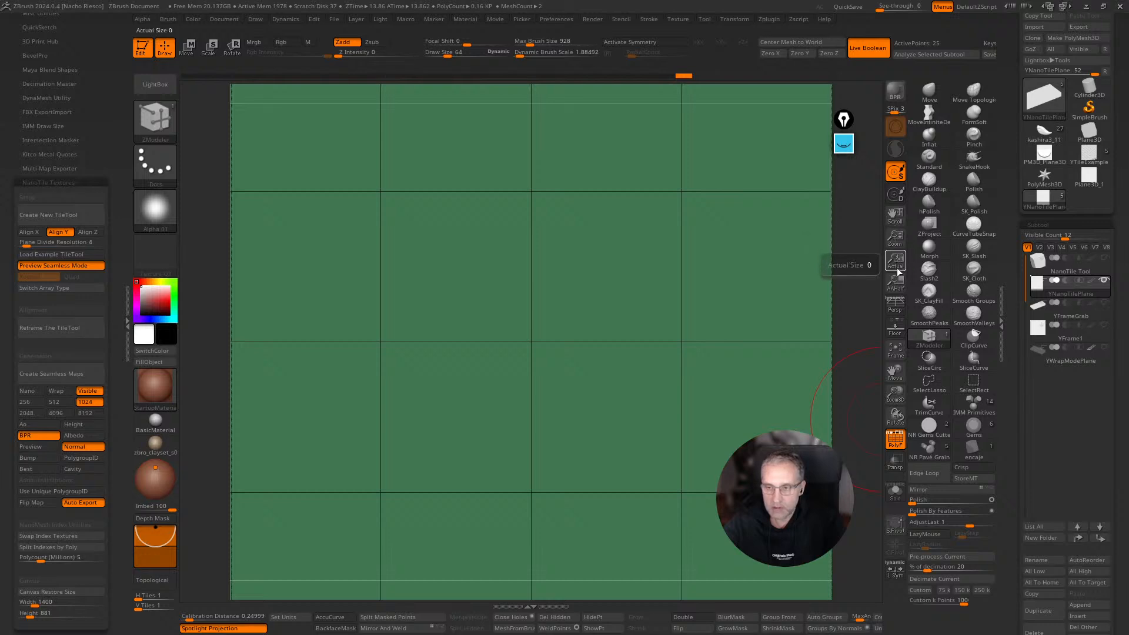
Set the ZModeler polygon action to Insert NanoMesh with All Polygons as the target.
{"action": "left_click_drag", "start_coordinate": [895, 241], "coordinate": [892, 234]}
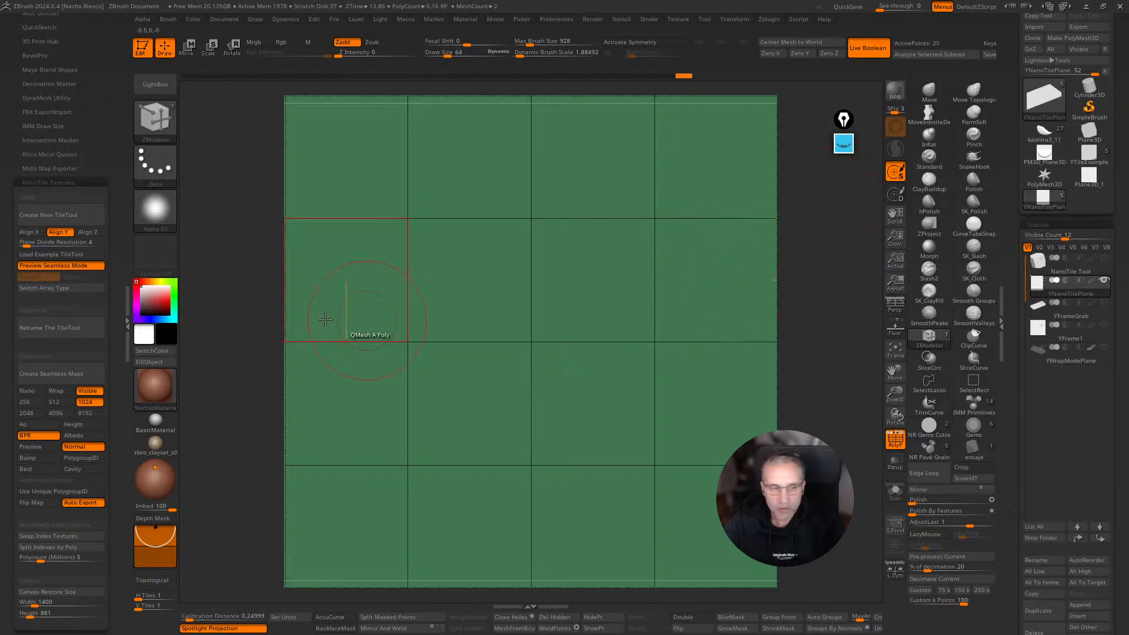
{"action": "mouse_move", "coordinate": [1078, 91]}
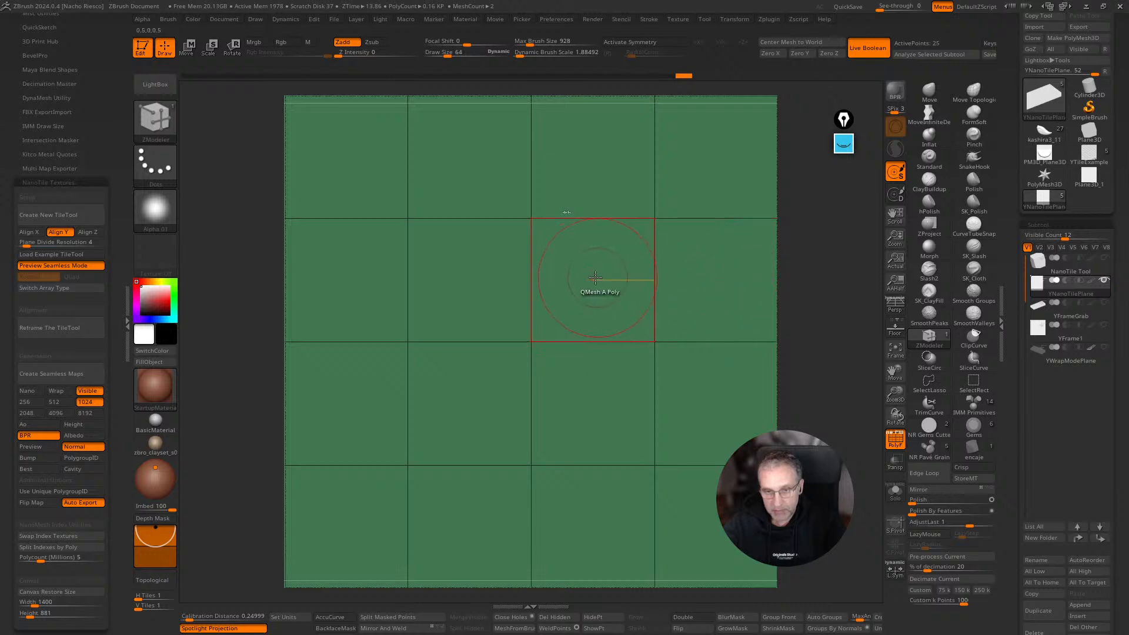
{"action": "key", "text": "space"}
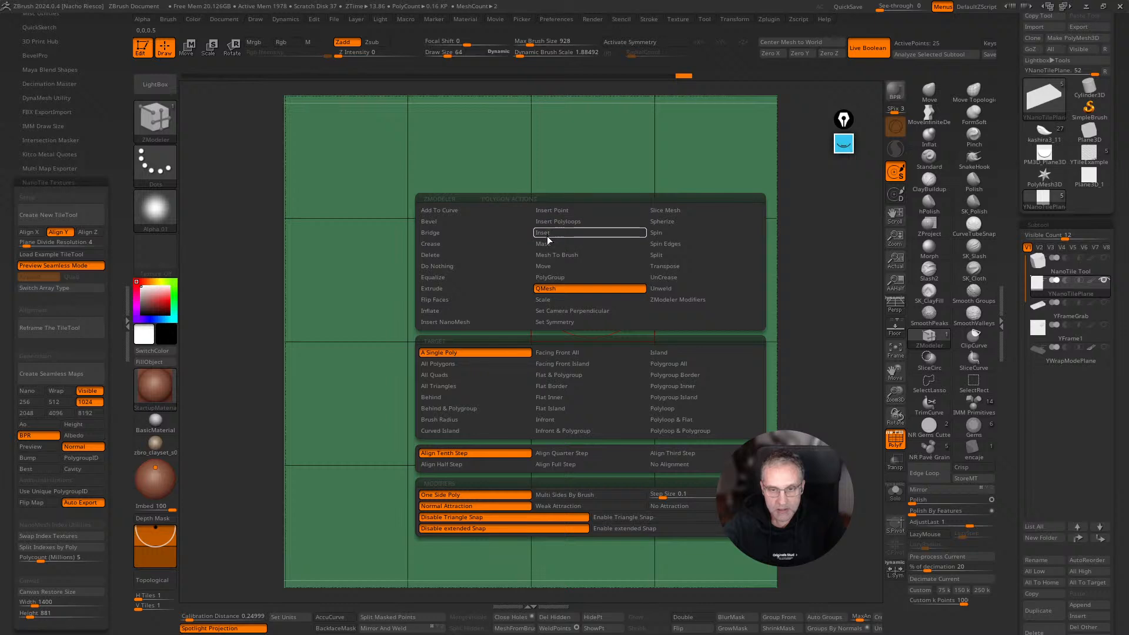
{"action": "left_click", "coordinate": [451, 323]}
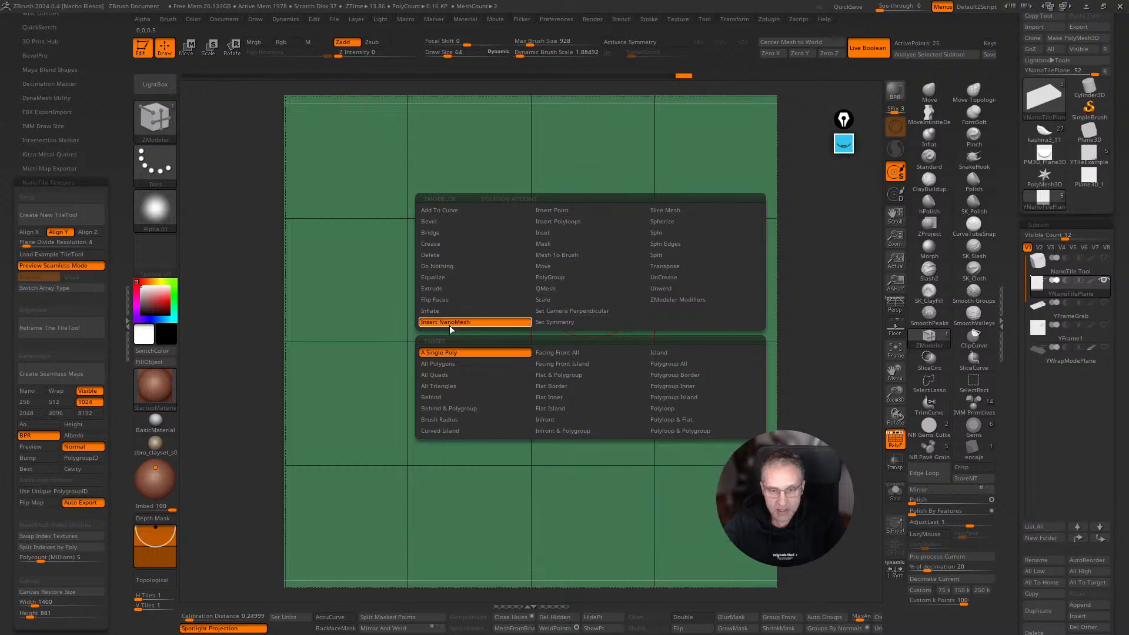
{"action": "left_click", "coordinate": [437, 364]}
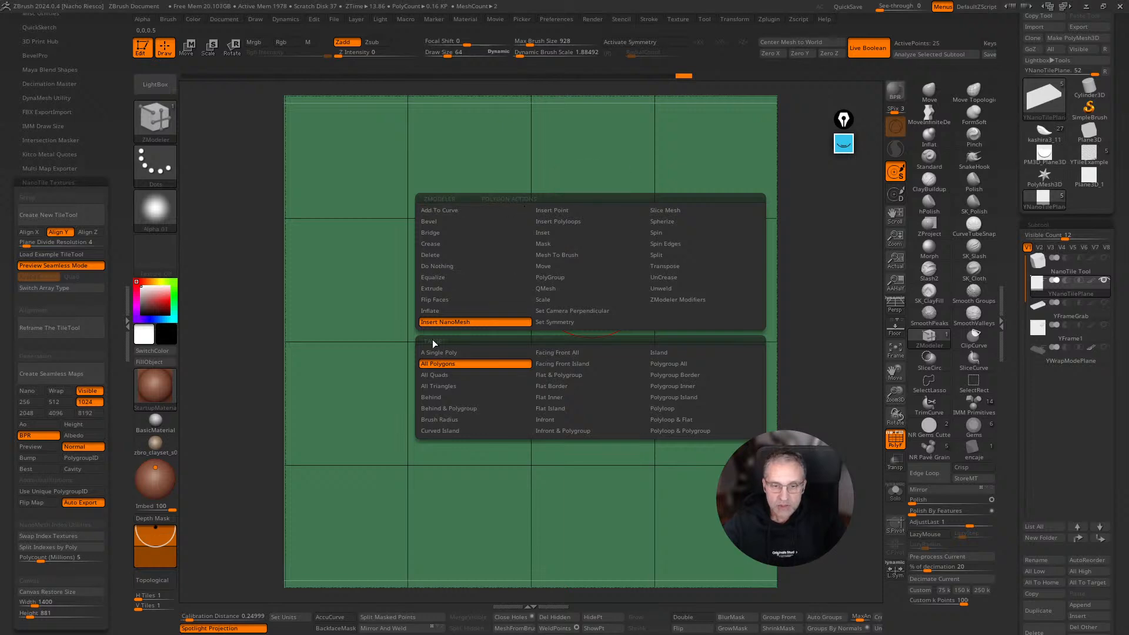
{"action": "left_click", "coordinate": [432, 368]}
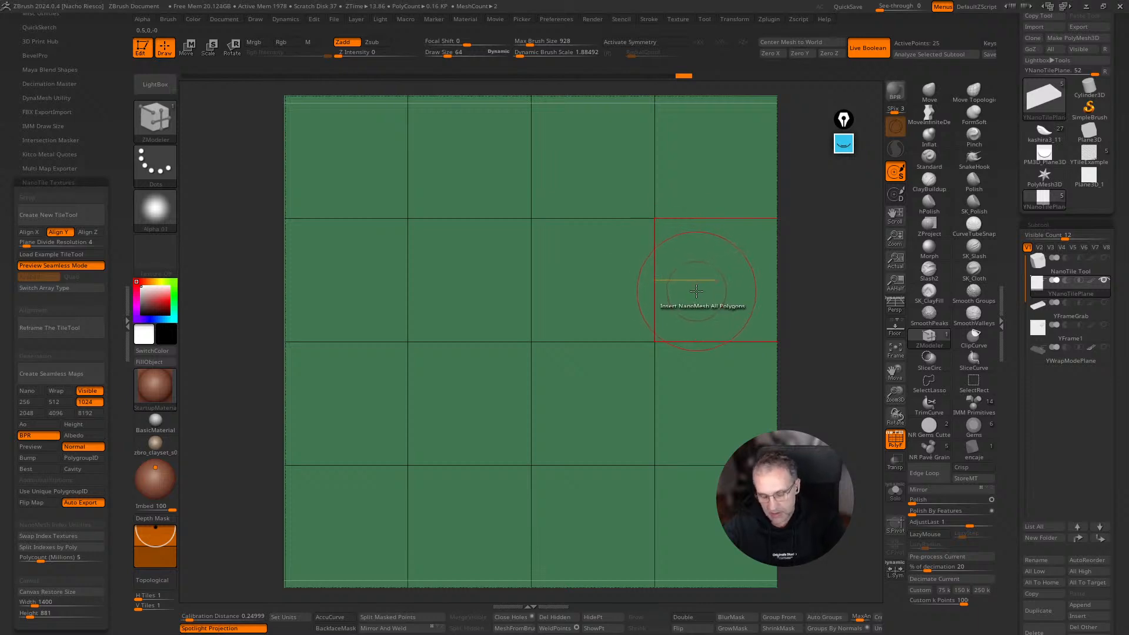
Choose Cylinder3D as the NanoMesh object and insert it on every polygon of the tile plane at a size of about 0.34.
{"action": "left_click", "coordinate": [696, 290]}
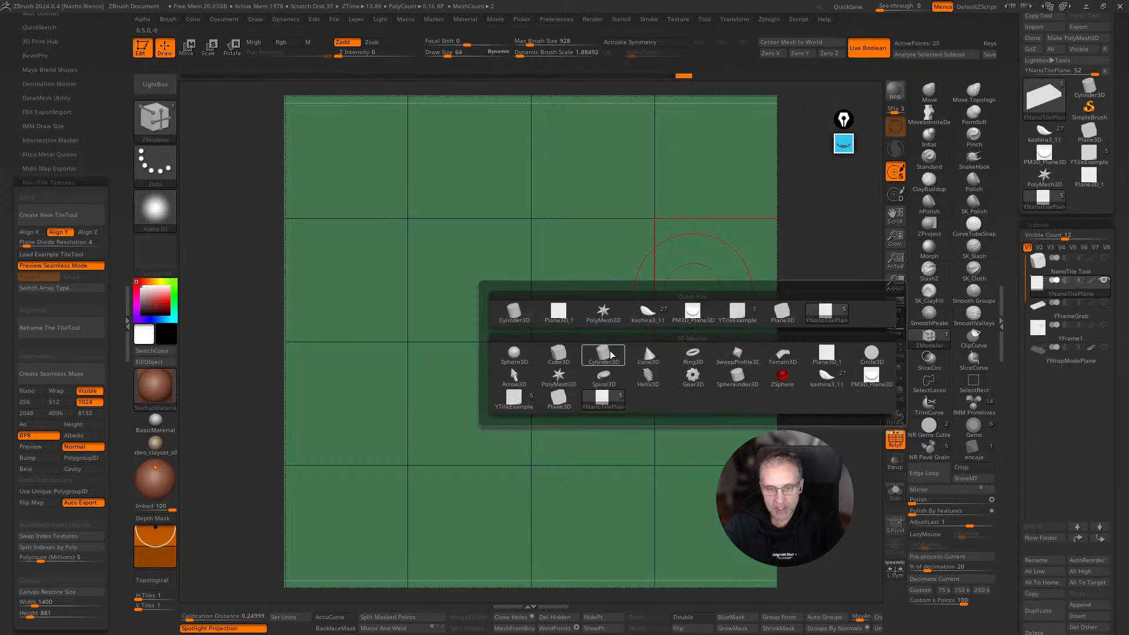
{"action": "mouse_move", "coordinate": [610, 360]}
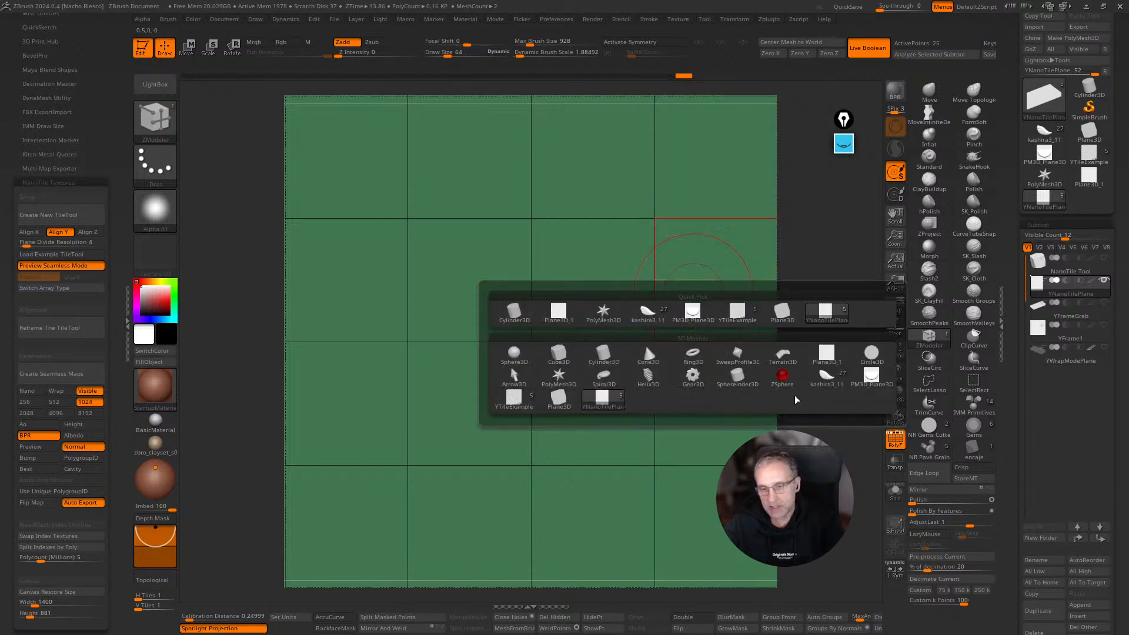
{"action": "left_click", "coordinate": [606, 361]}
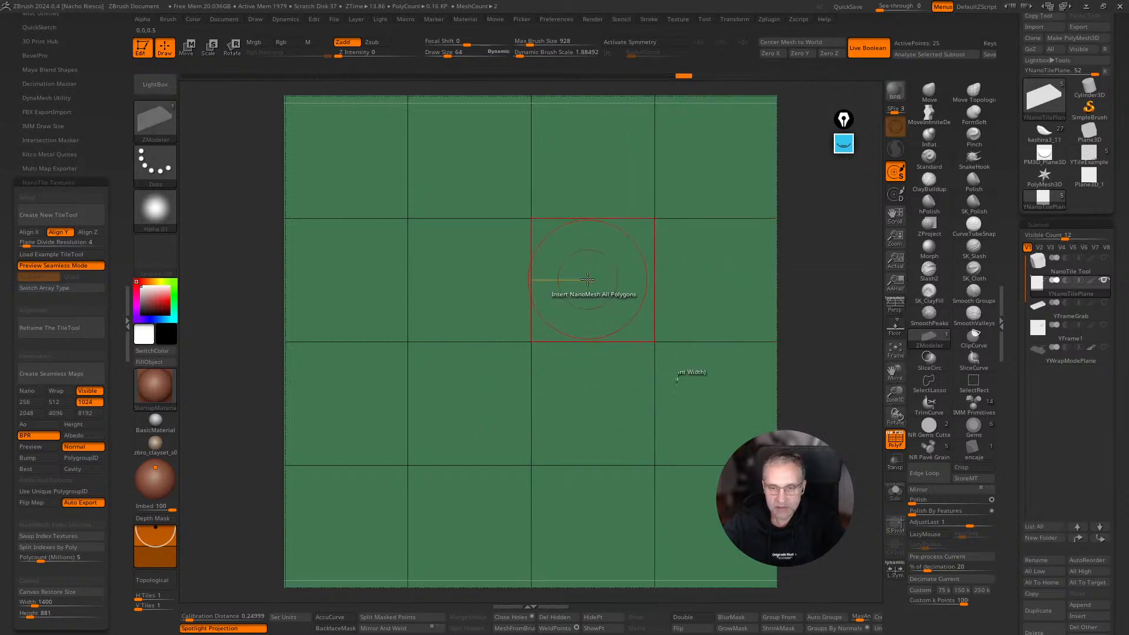
{"action": "left_click_drag", "start_coordinate": [588, 278], "coordinate": [589, 320]}
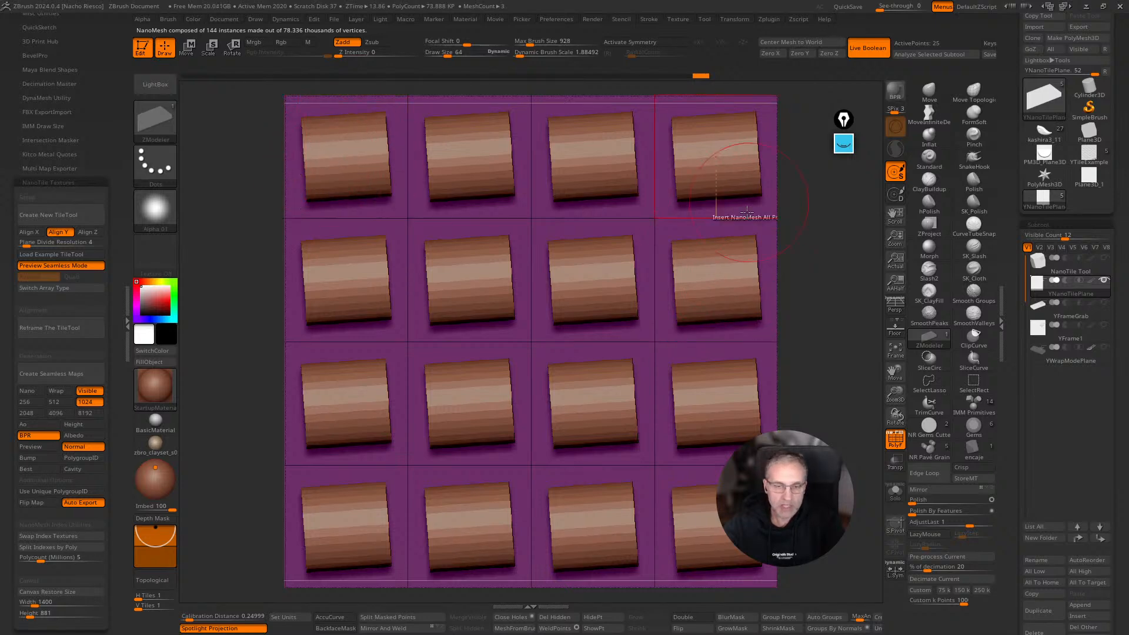
Stand the NanoMesh cylinders upright by setting their XRotation to 90 and ZRotation to 0.
{"action": "left_click_drag", "start_coordinate": [1011, 428], "coordinate": [1007, 346]}
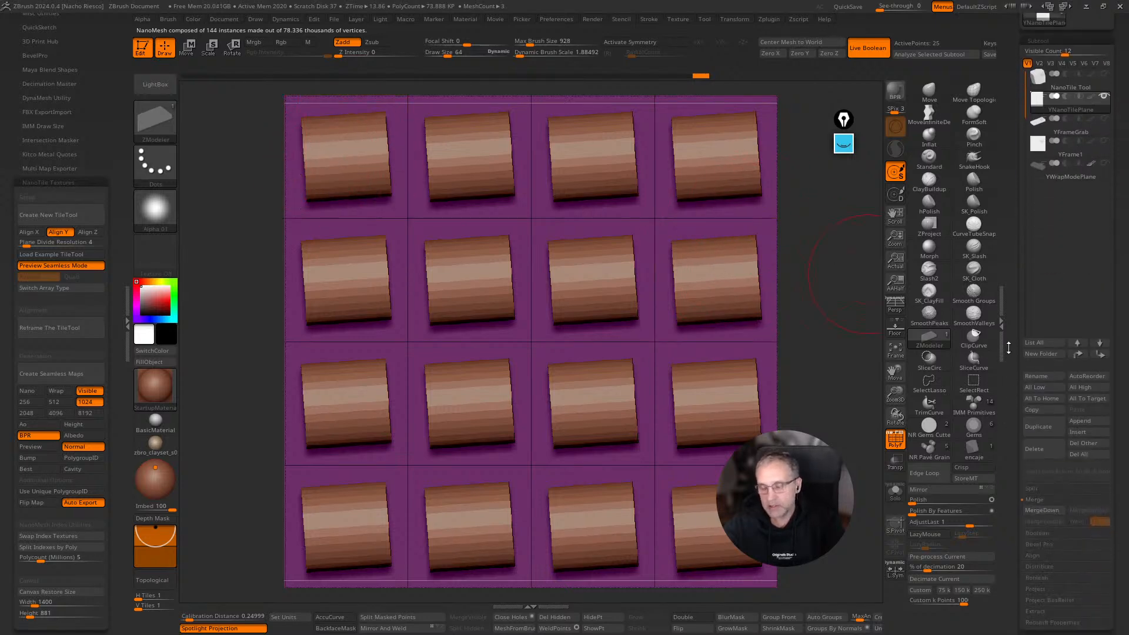
{"action": "left_click_drag", "start_coordinate": [1016, 393], "coordinate": [1012, 352]}
{"action": "left_click_drag", "start_coordinate": [1013, 413], "coordinate": [1003, 306]}
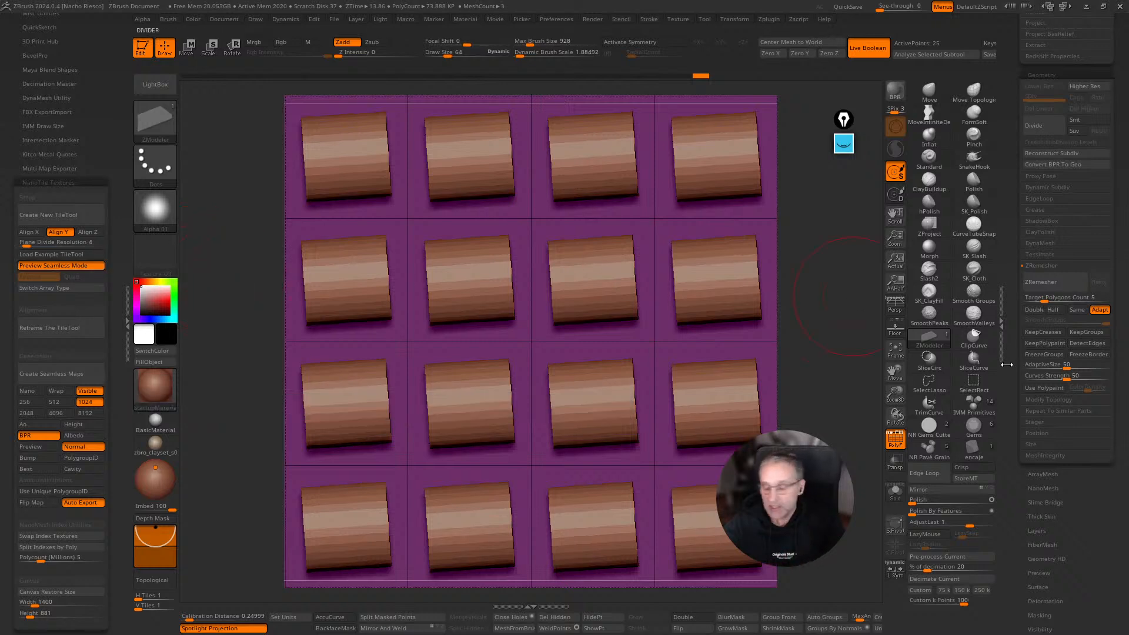
{"action": "left_click_drag", "start_coordinate": [1020, 470], "coordinate": [1003, 314]}
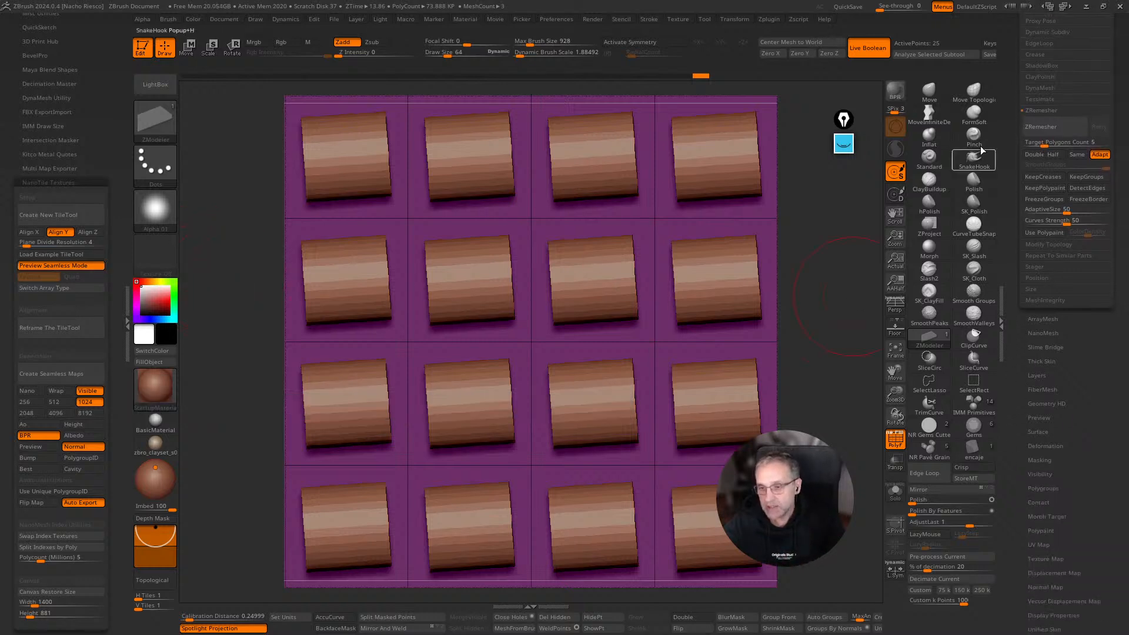
{"action": "left_click", "coordinate": [1040, 333]}
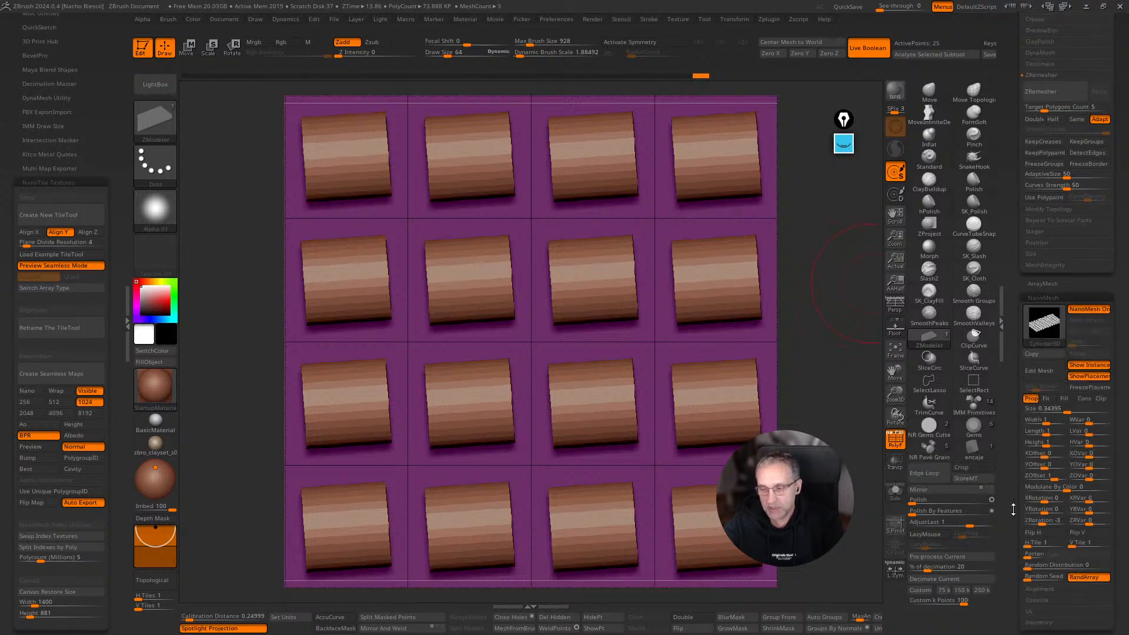
{"action": "left_click_drag", "start_coordinate": [1015, 509], "coordinate": [1011, 471]}
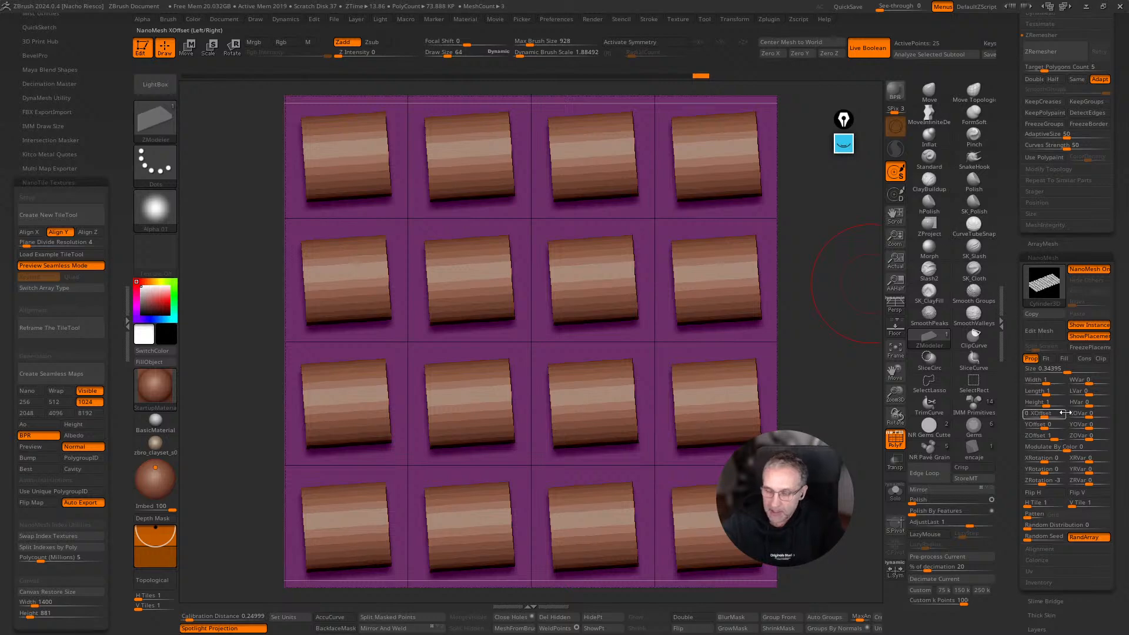
{"action": "left_click_drag", "start_coordinate": [1043, 484], "coordinate": [1057, 459]}
{"action": "key", "text": "ctrl+z"}
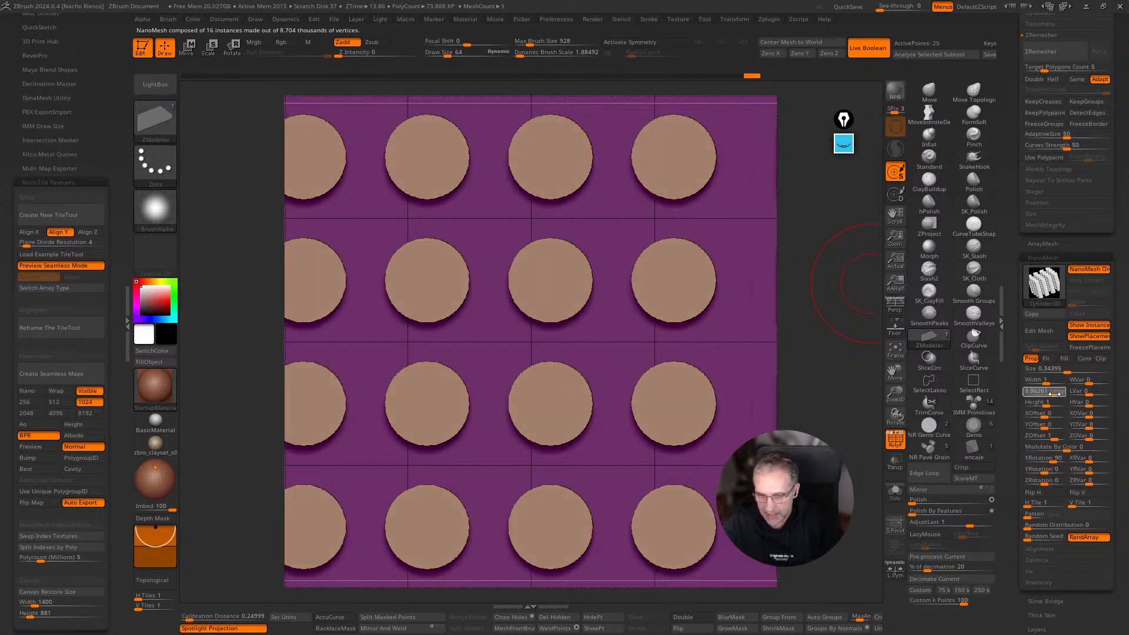
{"action": "left_click_drag", "start_coordinate": [1048, 381], "coordinate": [1047, 384]}
{"action": "key", "text": "ctrl+z"}
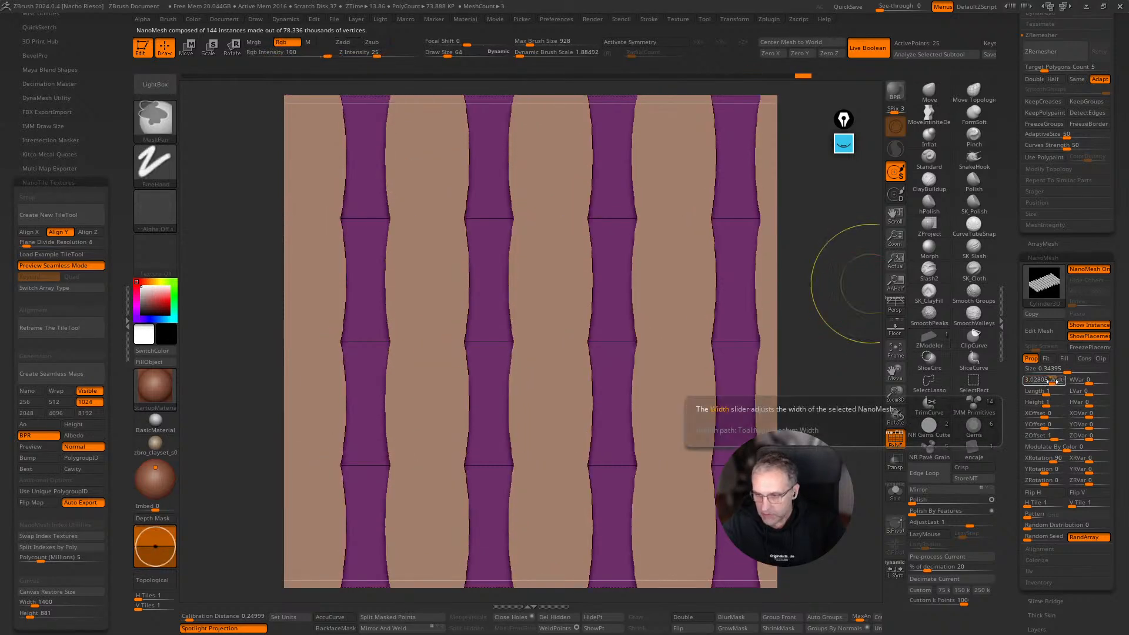
{"action": "key", "text": "ctrl+z"}
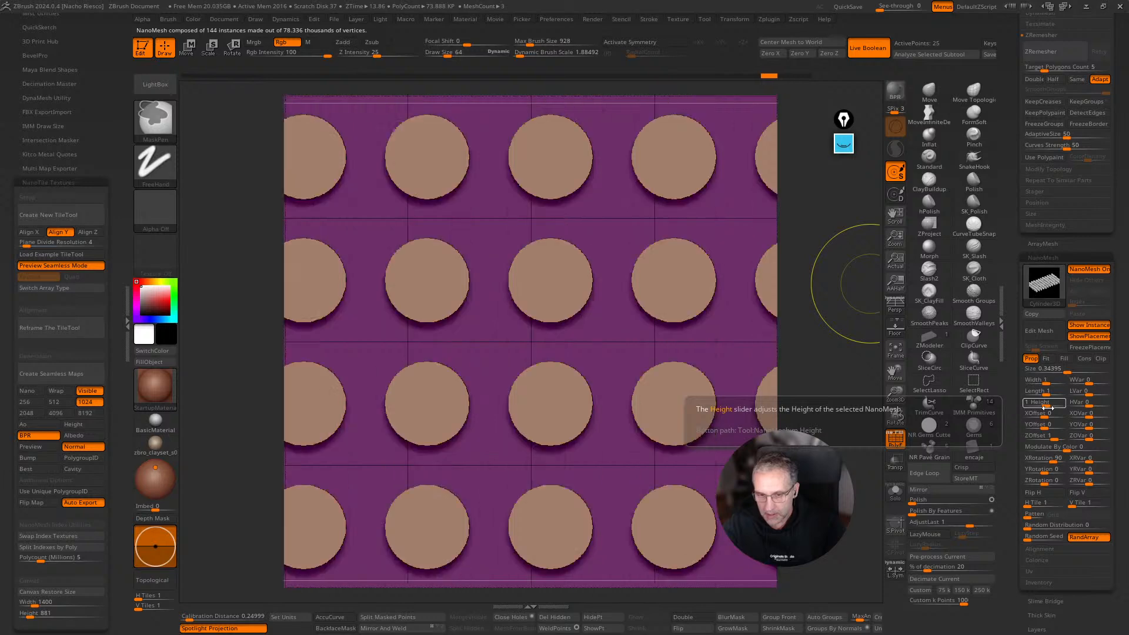
Widen the discs into ovals with a NanoMesh Height of about 1.33 and tilt them with a YRotation of 15.
{"action": "left_click_drag", "start_coordinate": [1044, 406], "coordinate": [1048, 405]}
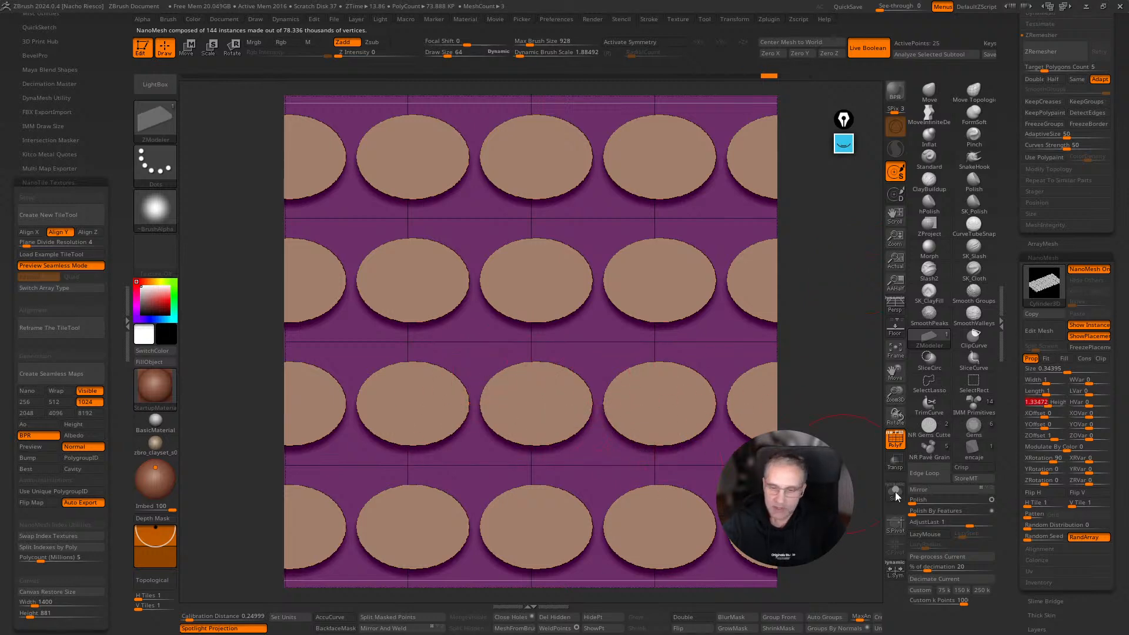
{"action": "left_click_drag", "start_coordinate": [1035, 470], "coordinate": [1042, 471]}
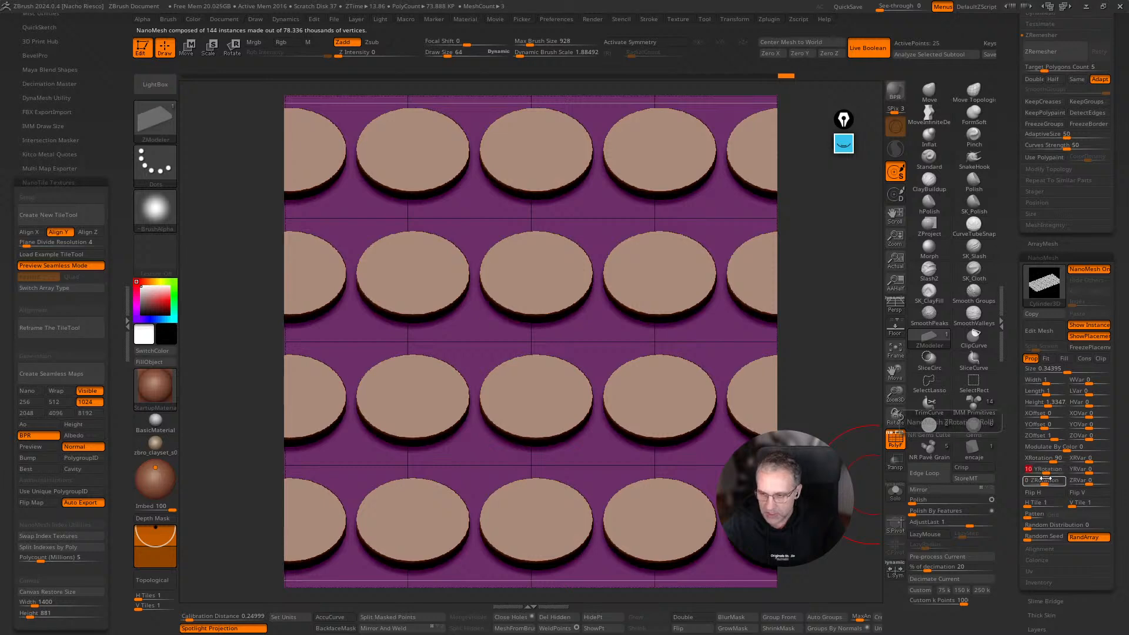
{"action": "key", "text": "Return"}
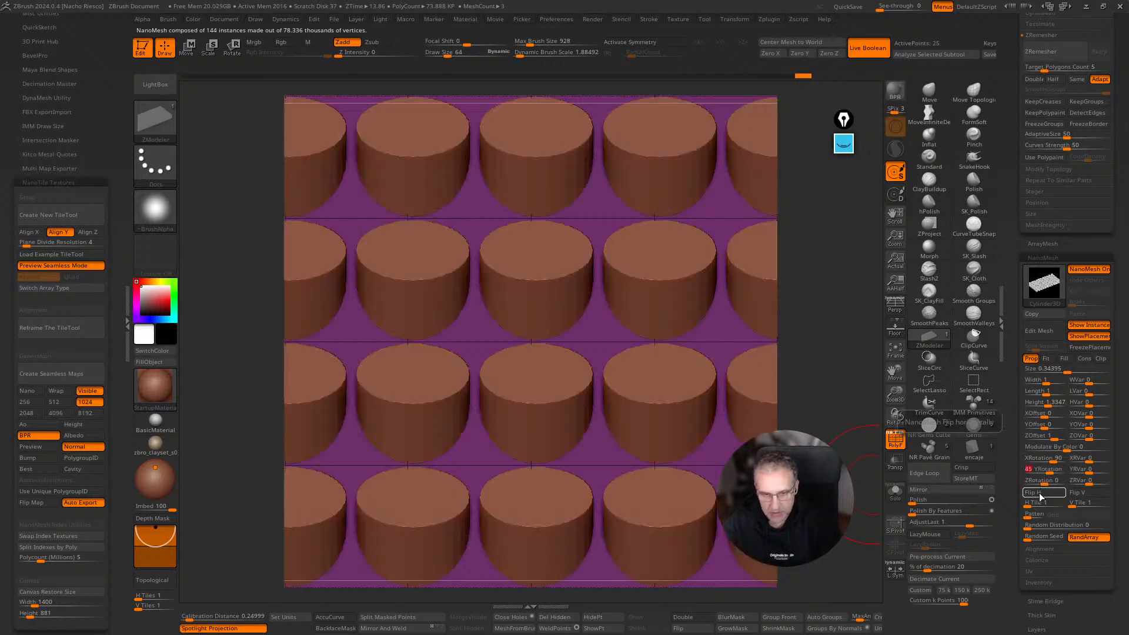
{"action": "type", "text": "25"}
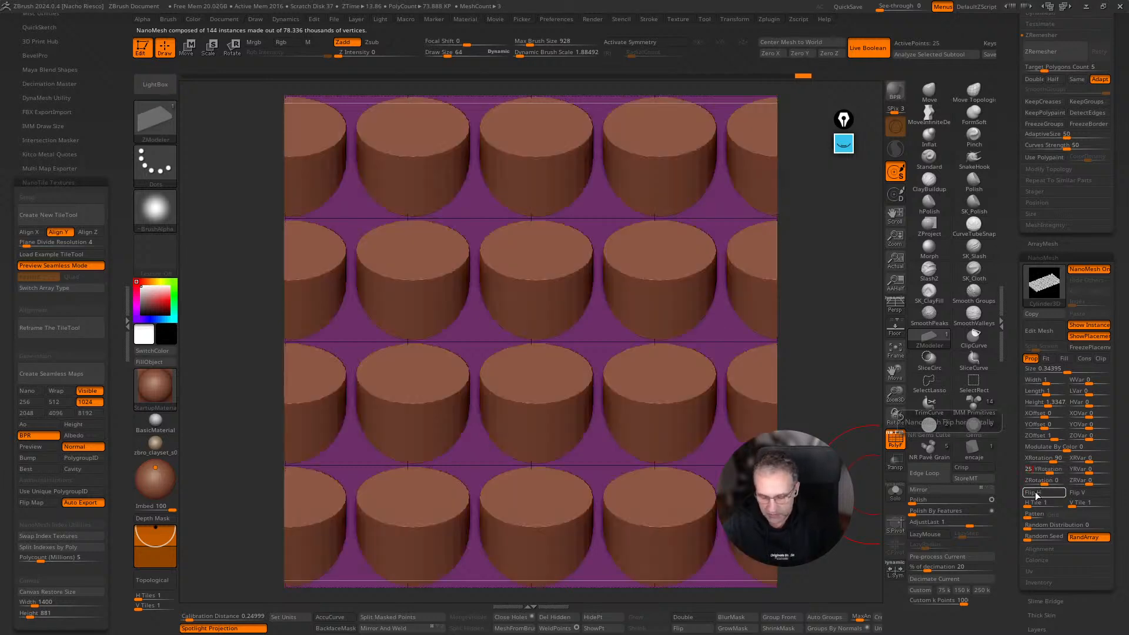
{"action": "key", "text": "Return"}
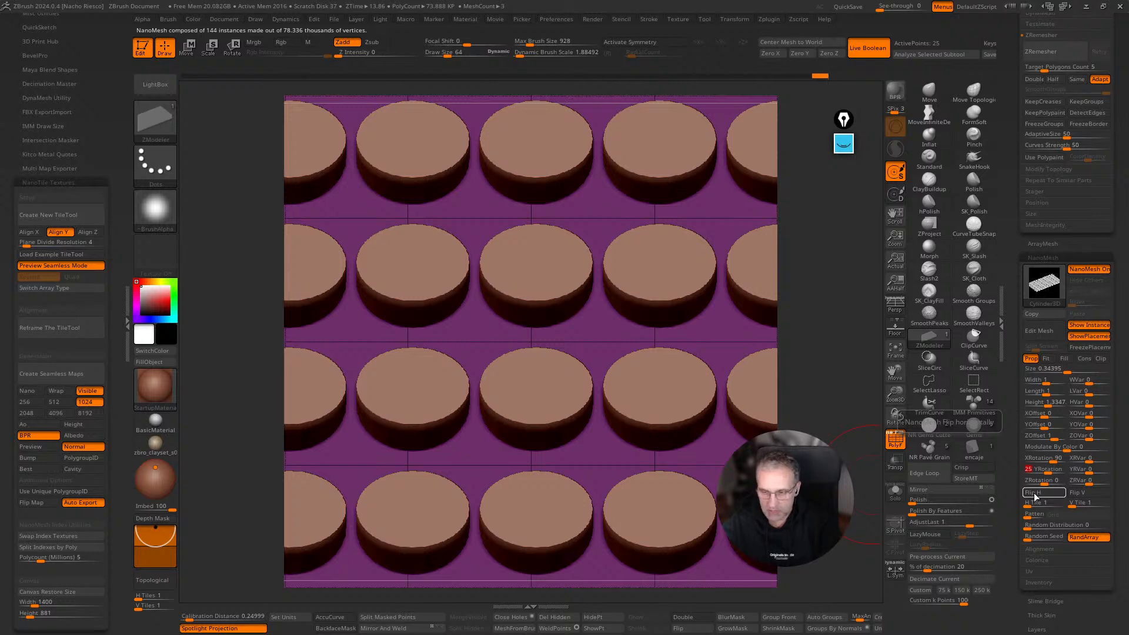
{"action": "type", "text": "15"}
{"action": "key", "text": "Return"}
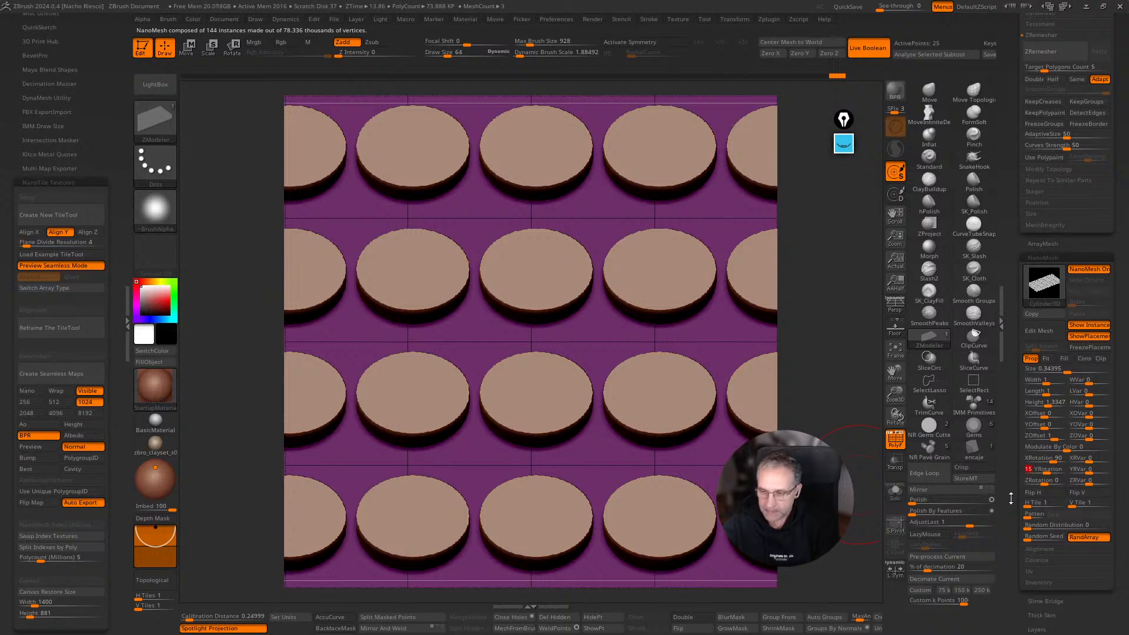
Set the NanoMesh H Tile and V Tile to 2 and change the pattern to Checker Odd.
{"action": "left_click_drag", "start_coordinate": [1016, 508], "coordinate": [1019, 451]}
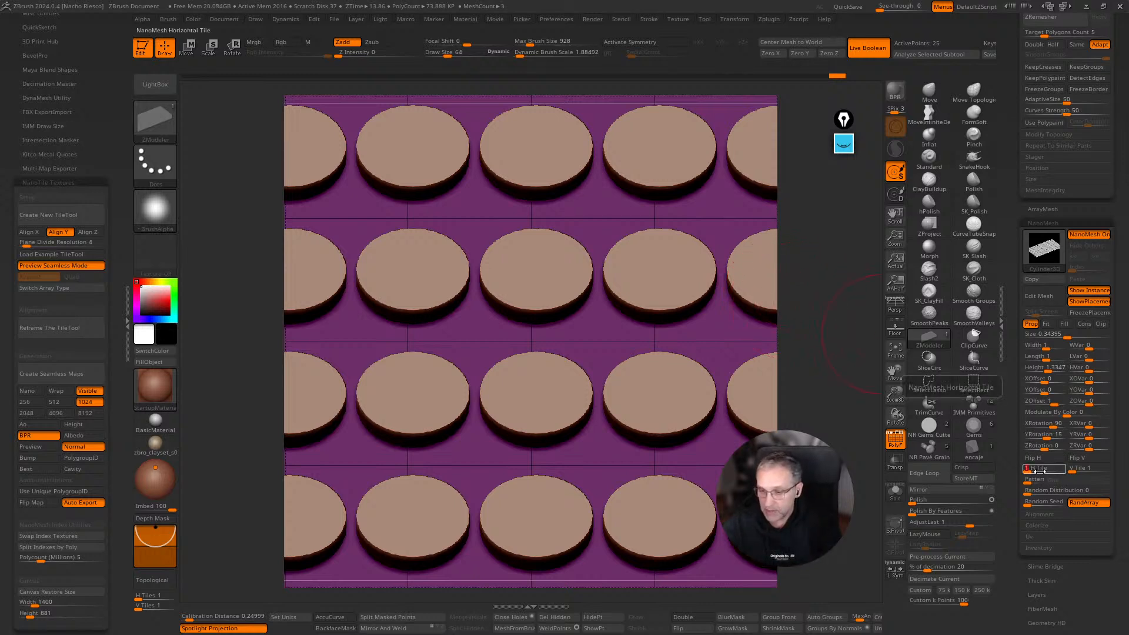
{"action": "key", "text": "Return"}
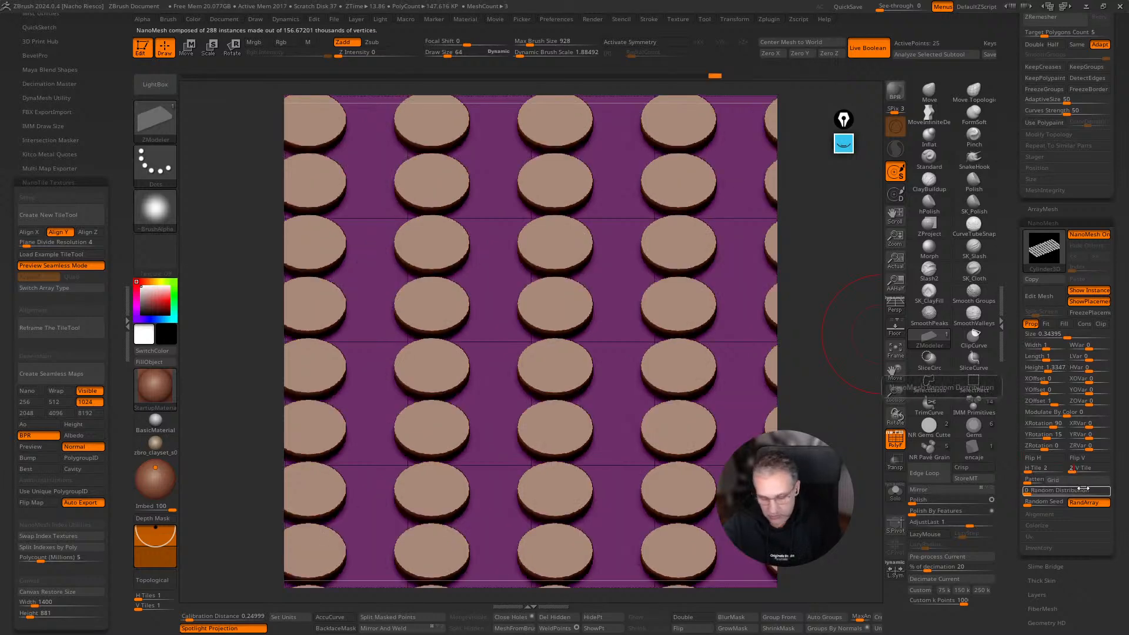
{"action": "key", "text": "Return"}
{"action": "left_click", "coordinate": [1057, 481]}
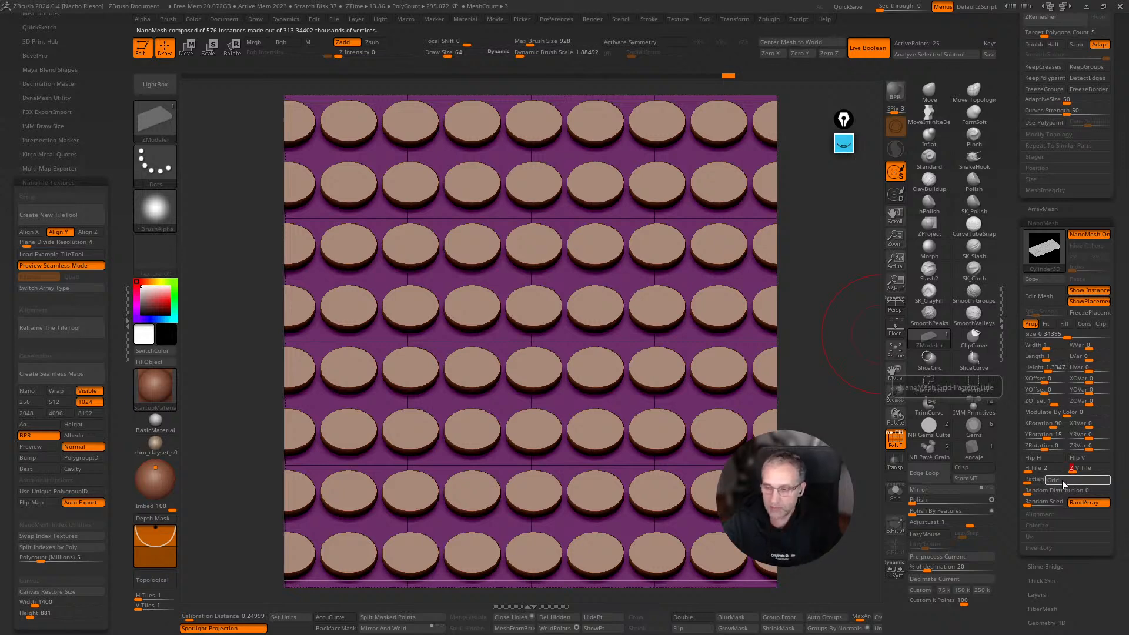
{"action": "left_click", "coordinate": [1064, 485]}
{"action": "left_click", "coordinate": [1051, 465]}
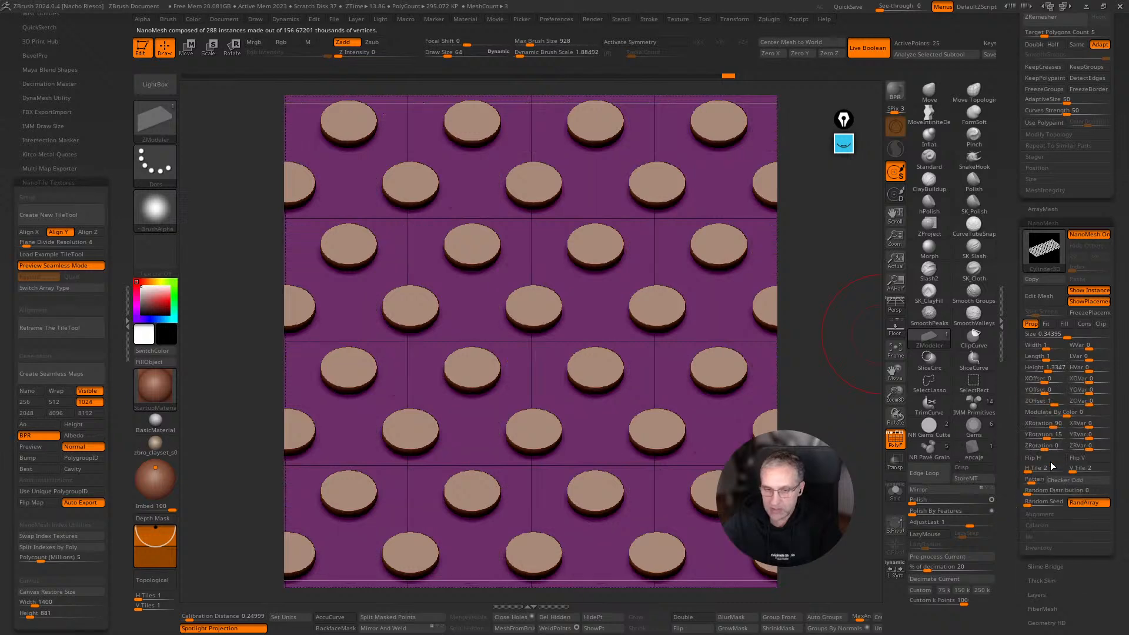
Overlap the discs as scales by setting the NanoMesh Size to about 0.76, Width to about 1.19 and YRotation to 31.
{"action": "left_click", "coordinate": [1079, 336]}
{"action": "left_click_drag", "start_coordinate": [1074, 337], "coordinate": [1075, 341]}
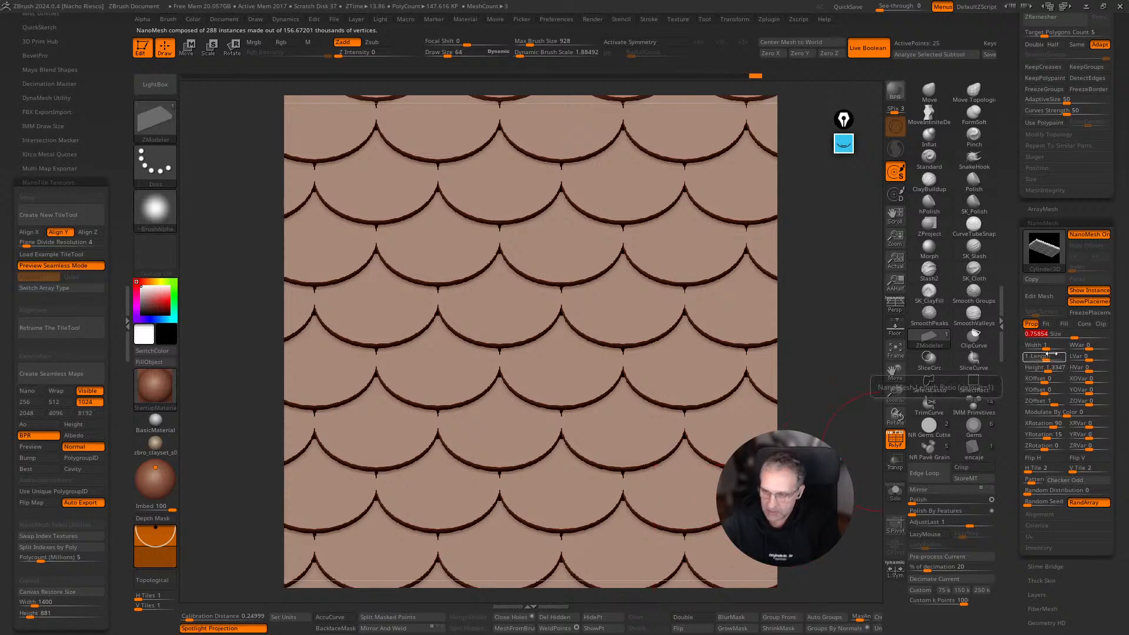
{"action": "left_click_drag", "start_coordinate": [1049, 370], "coordinate": [1048, 370]}
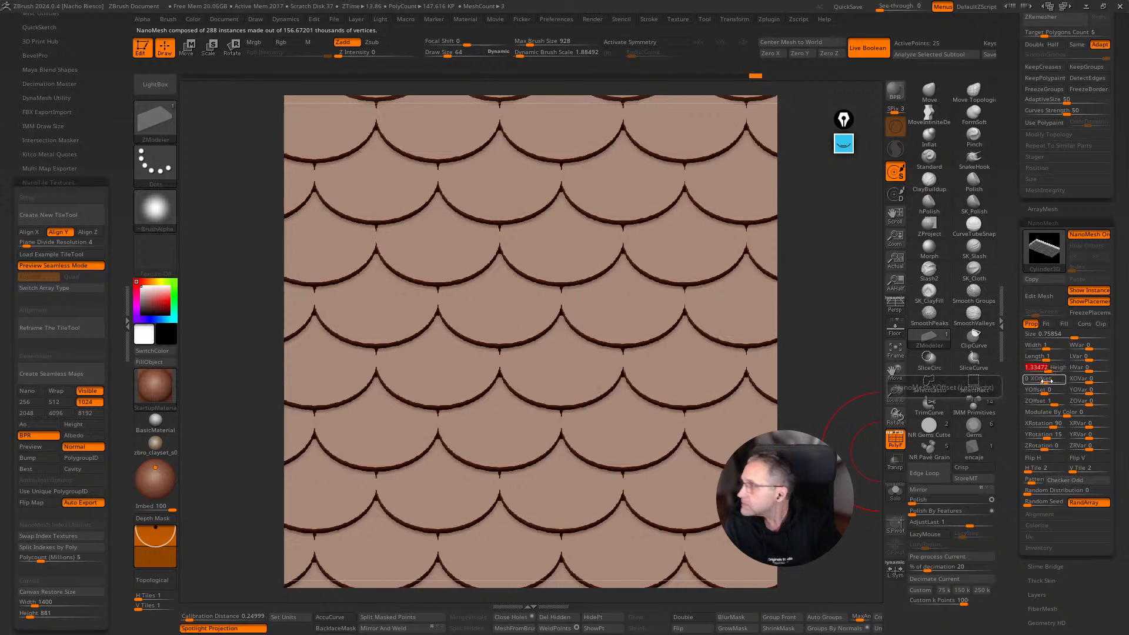
{"action": "left_click_drag", "start_coordinate": [1047, 381], "coordinate": [1047, 350]}
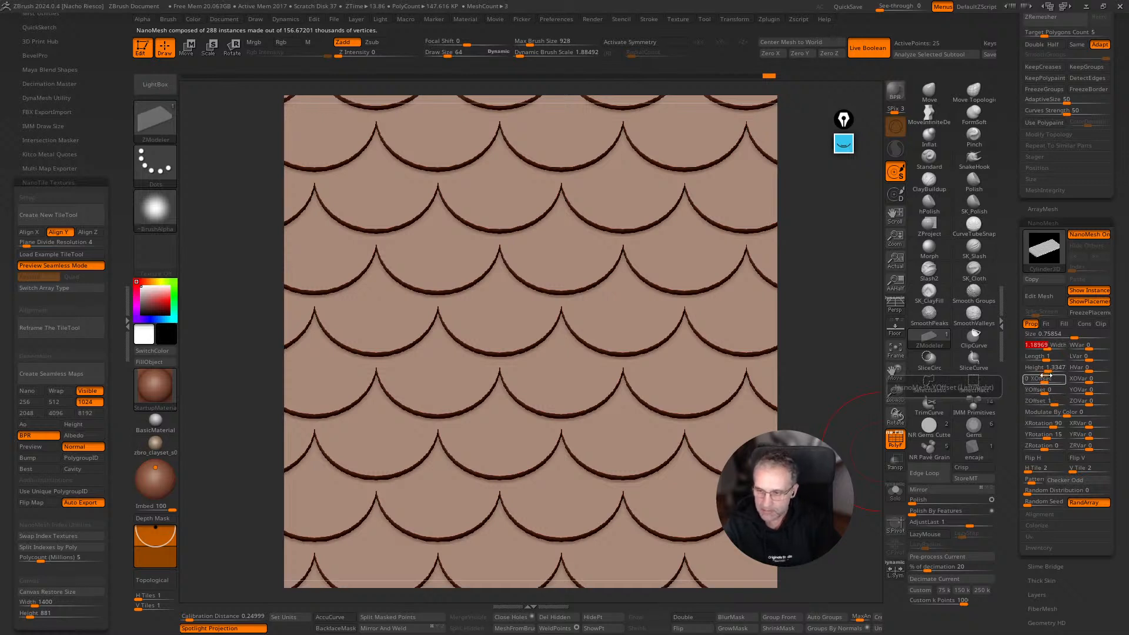
{"action": "left_click_drag", "start_coordinate": [1044, 435], "coordinate": [1049, 435]}
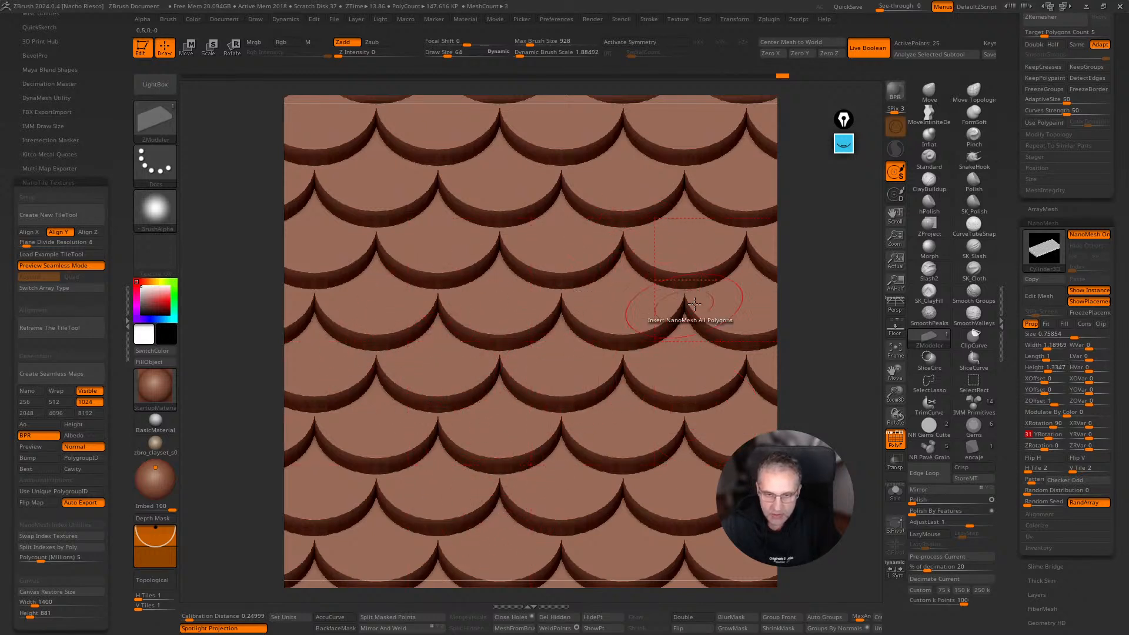
Open the NanoMesh source cylinder with Edit Mesh and subdivide it once.
{"action": "left_click", "coordinate": [1033, 301]}
{"action": "right_click_drag", "start_coordinate": [646, 358], "coordinate": [618, 351], "text": "ctrl"}
{"action": "right_click_drag", "start_coordinate": [694, 537], "coordinate": [690, 300], "text": "ctrl"}
{"action": "right_click_drag", "start_coordinate": [690, 300], "coordinate": [579, 332]}
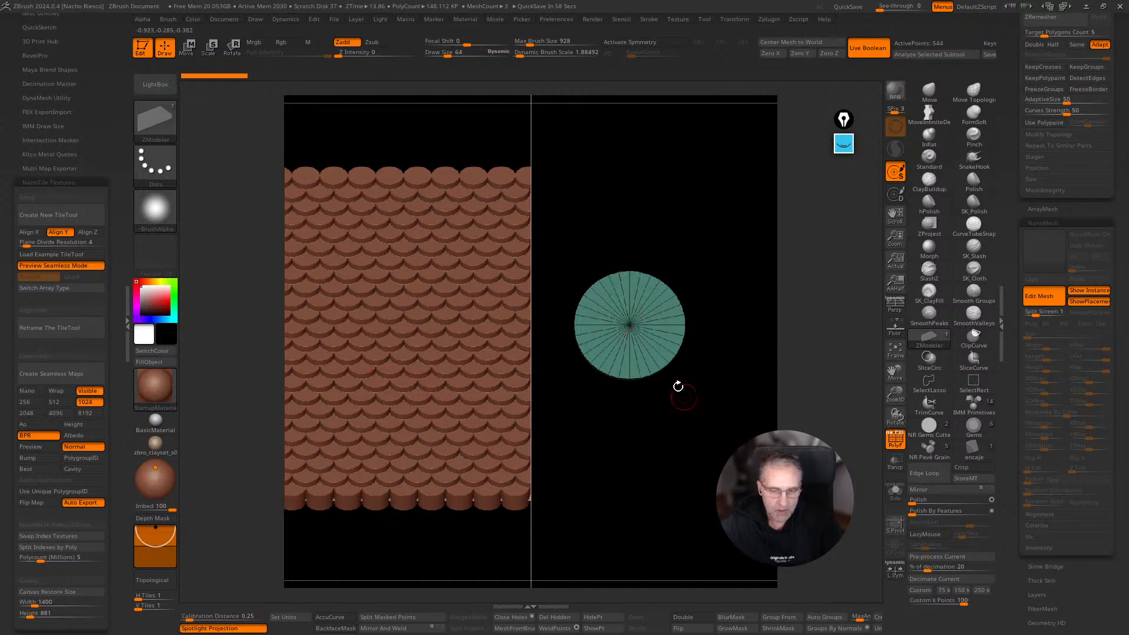
{"action": "right_click_drag", "start_coordinate": [625, 475], "coordinate": [656, 500]}
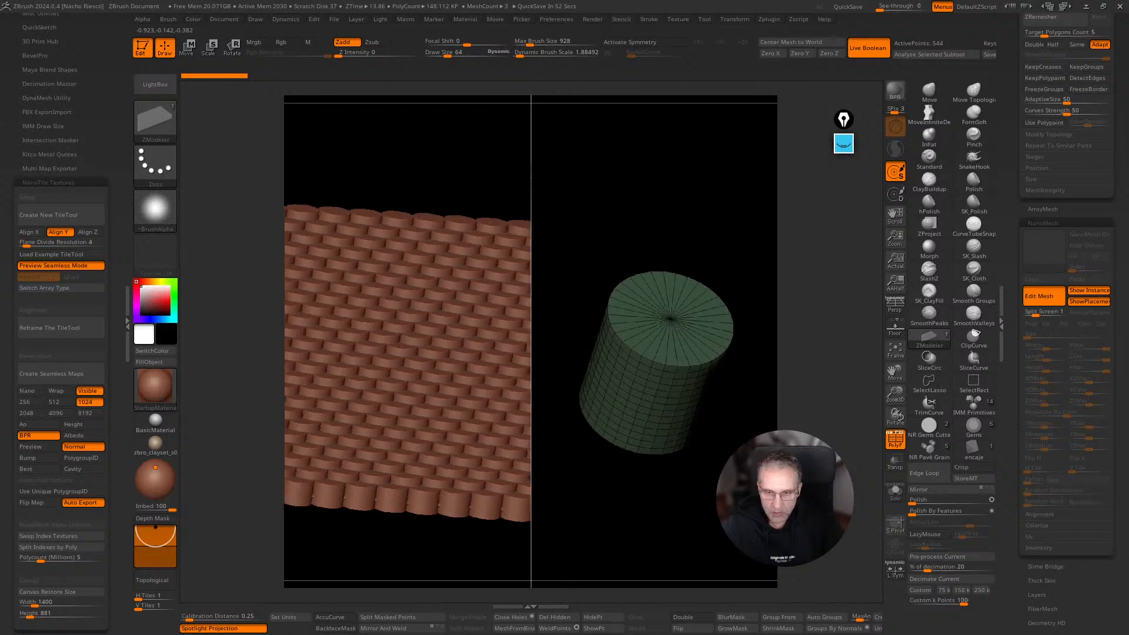
{"action": "key", "text": "ctrl+d"}
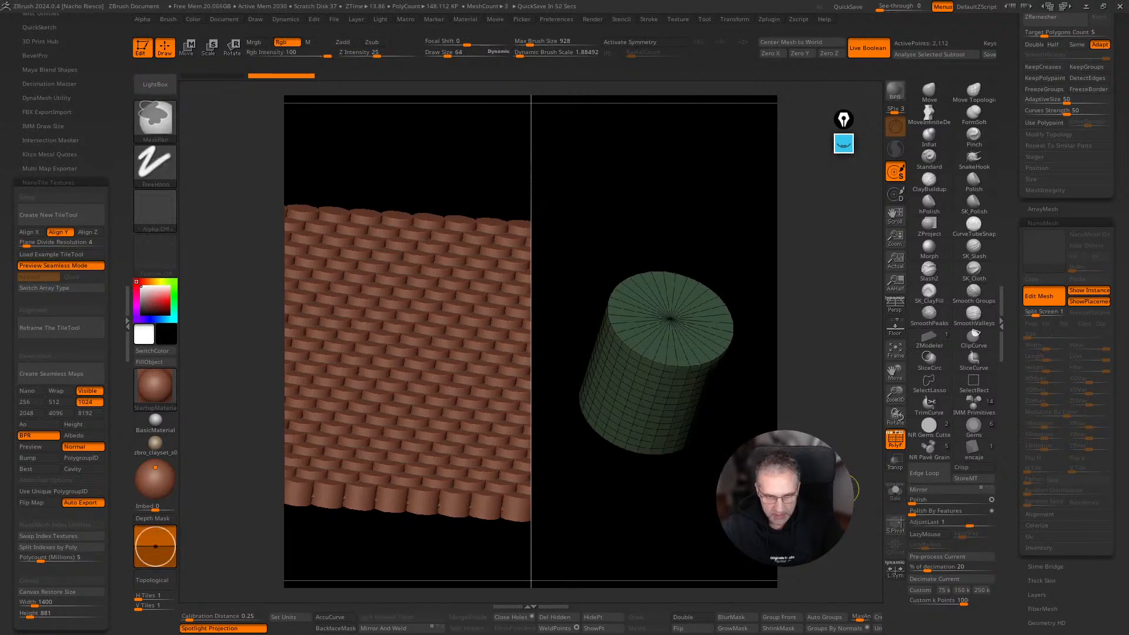
Replace the source cylinder's flat subdivision with one smoothed subdivision using Smt, keep its caps closed, and leave Edit Mesh.
{"action": "scroll", "coordinate": [1032, 141], "scroll_direction": "up", "scroll_amount": 3}
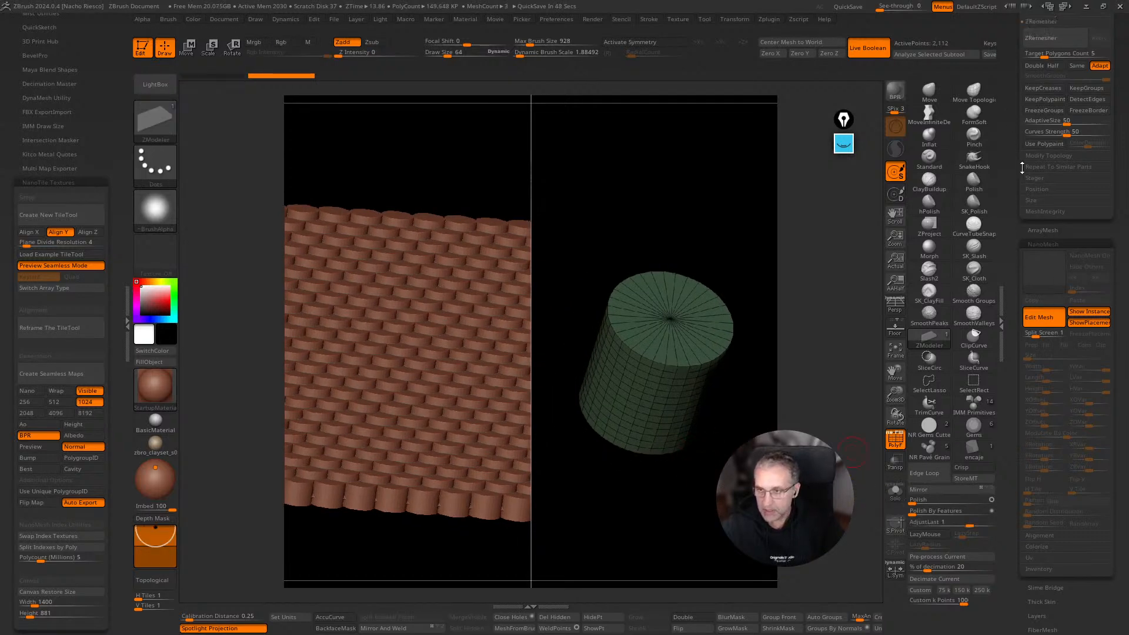
{"action": "scroll", "coordinate": [1014, 147], "scroll_direction": "up", "scroll_amount": 4}
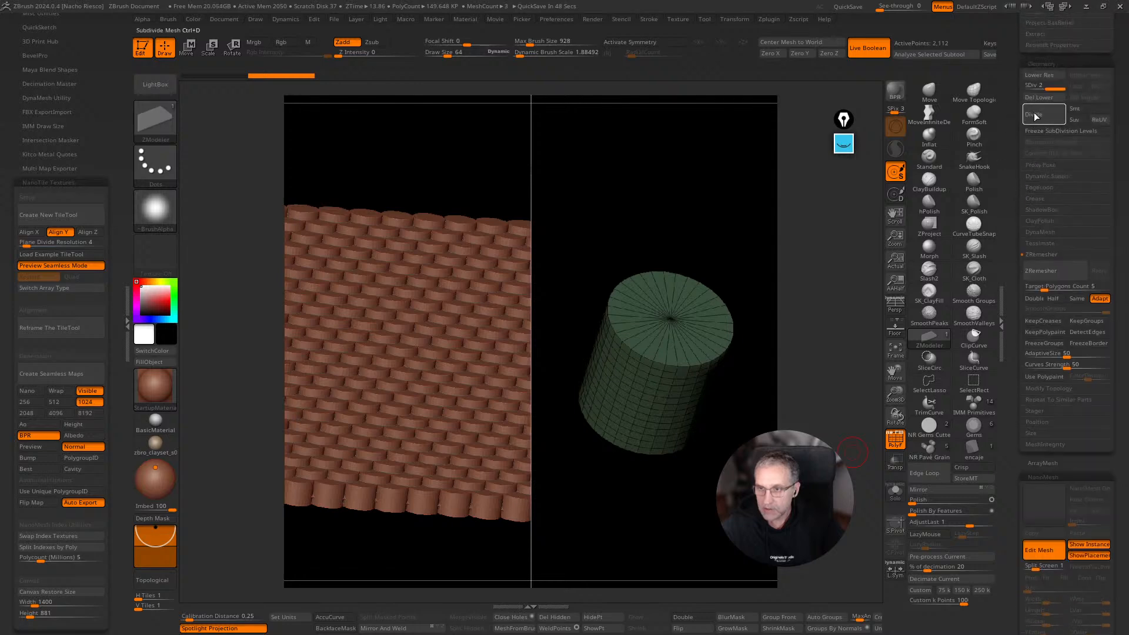
{"action": "key", "text": "ctrl+z"}
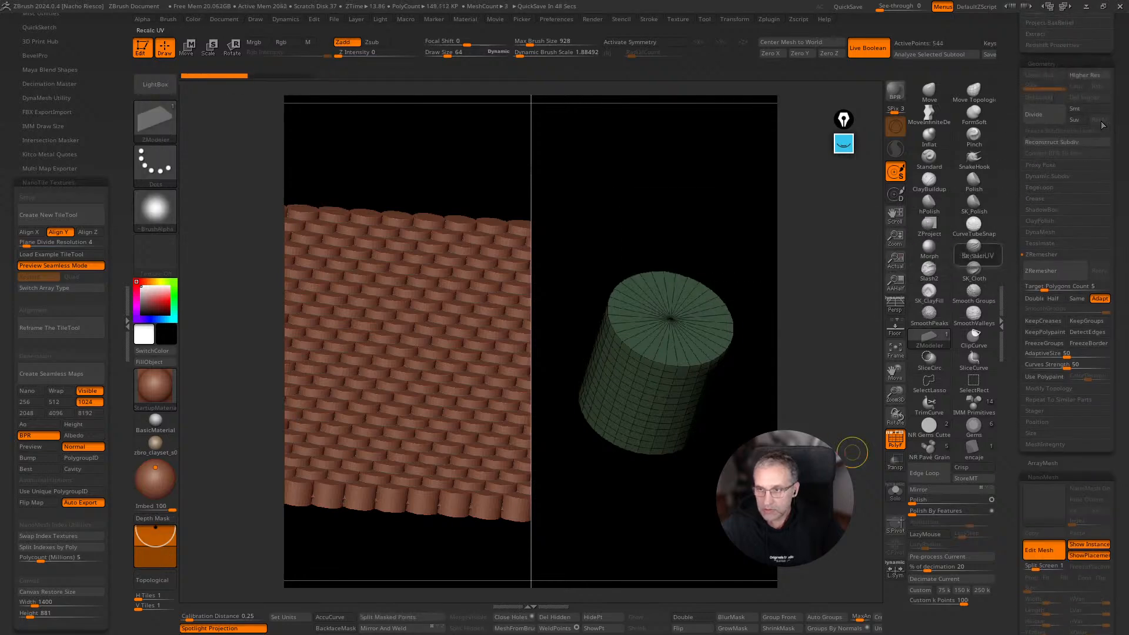
{"action": "left_click", "coordinate": [1075, 109]}
{"action": "left_click", "coordinate": [1046, 115]}
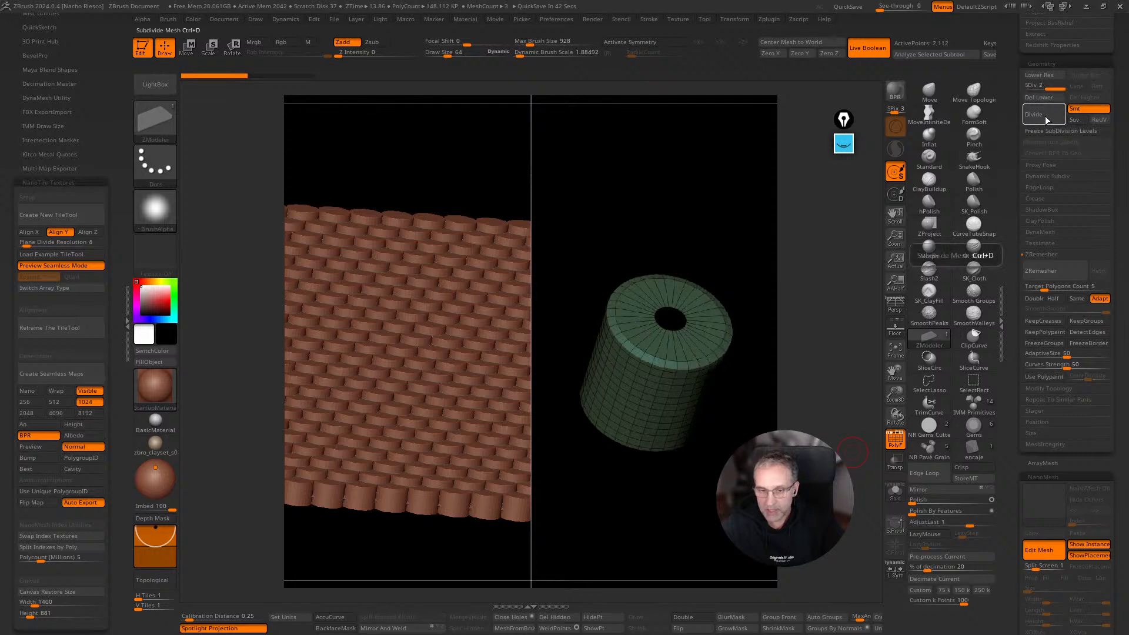
{"action": "key", "text": "ctrl+z"}
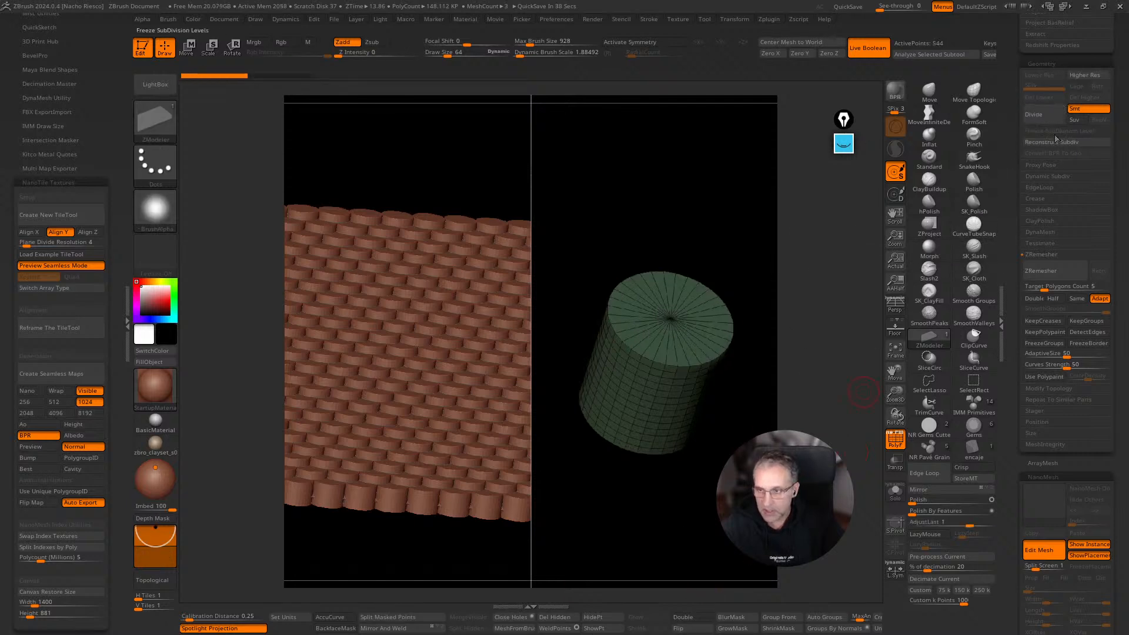
{"action": "left_click", "coordinate": [1037, 116]}
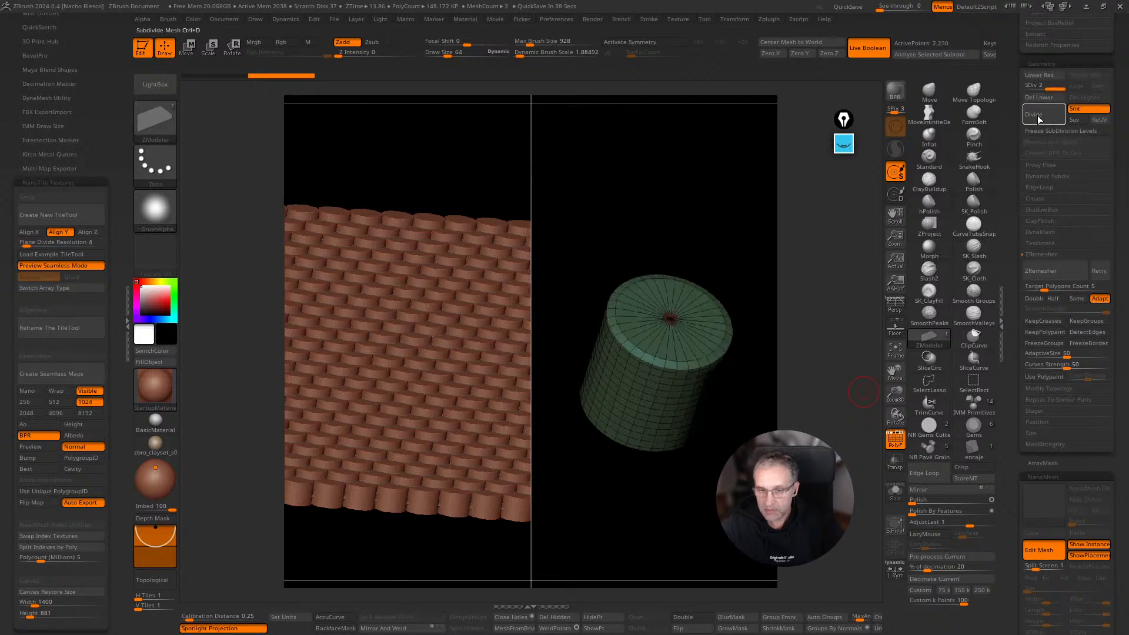
{"action": "left_click", "coordinate": [1042, 552]}
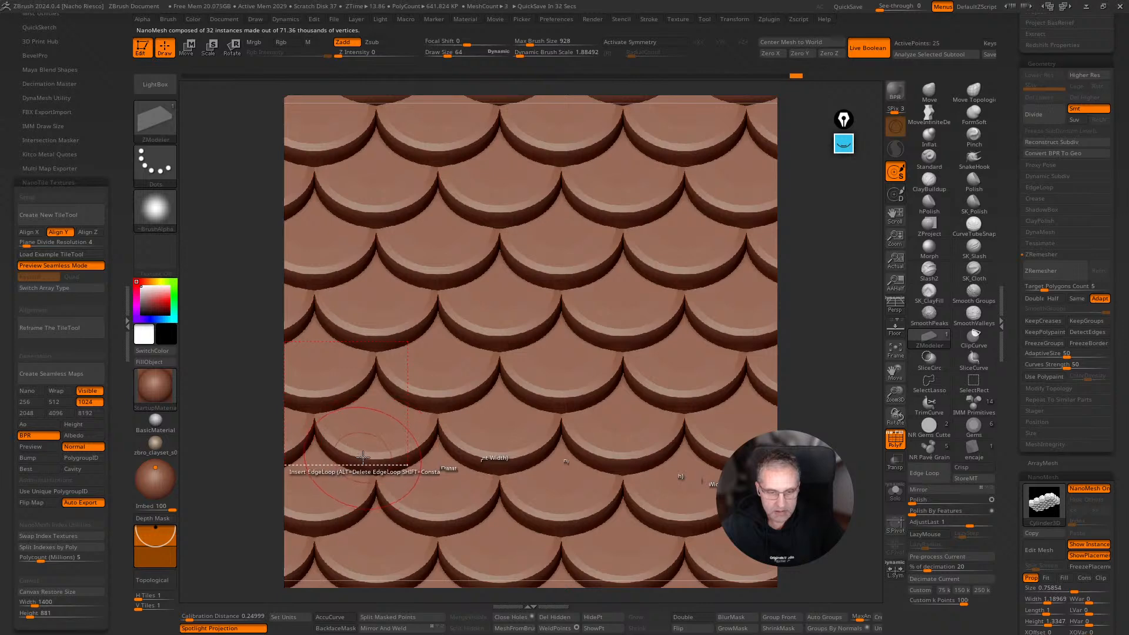
Subdivide the NanoMesh source cylinder once more to SDiv 3 to round its rim, and return to the tile.
{"action": "left_click", "coordinate": [1076, 288]}
{"action": "key", "text": "Return"}
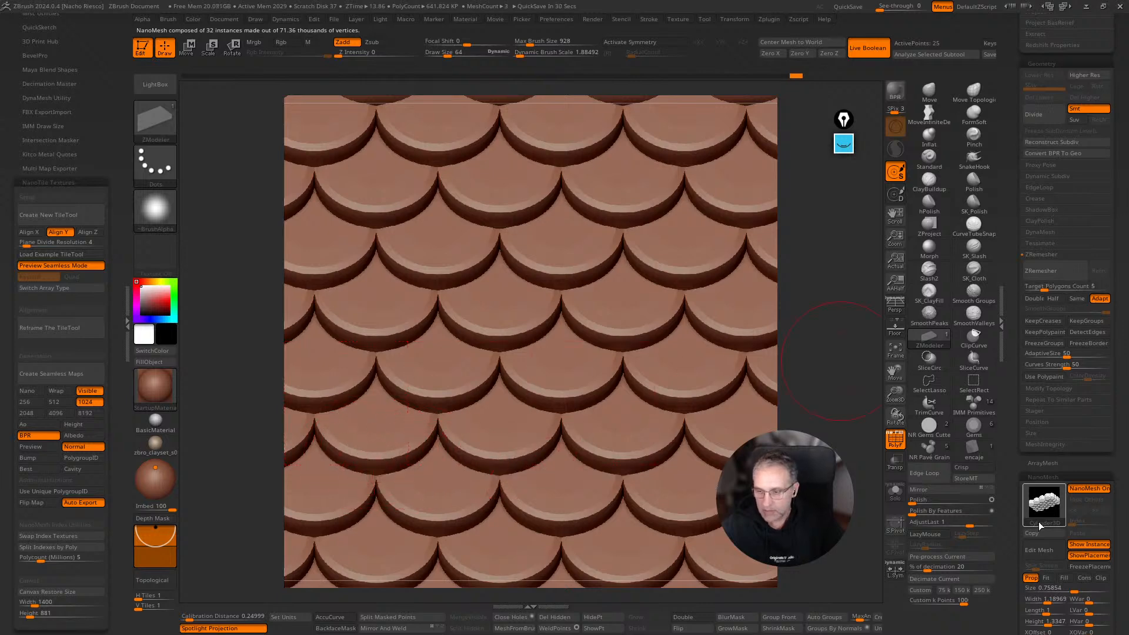
{"action": "left_click", "coordinate": [1045, 550]}
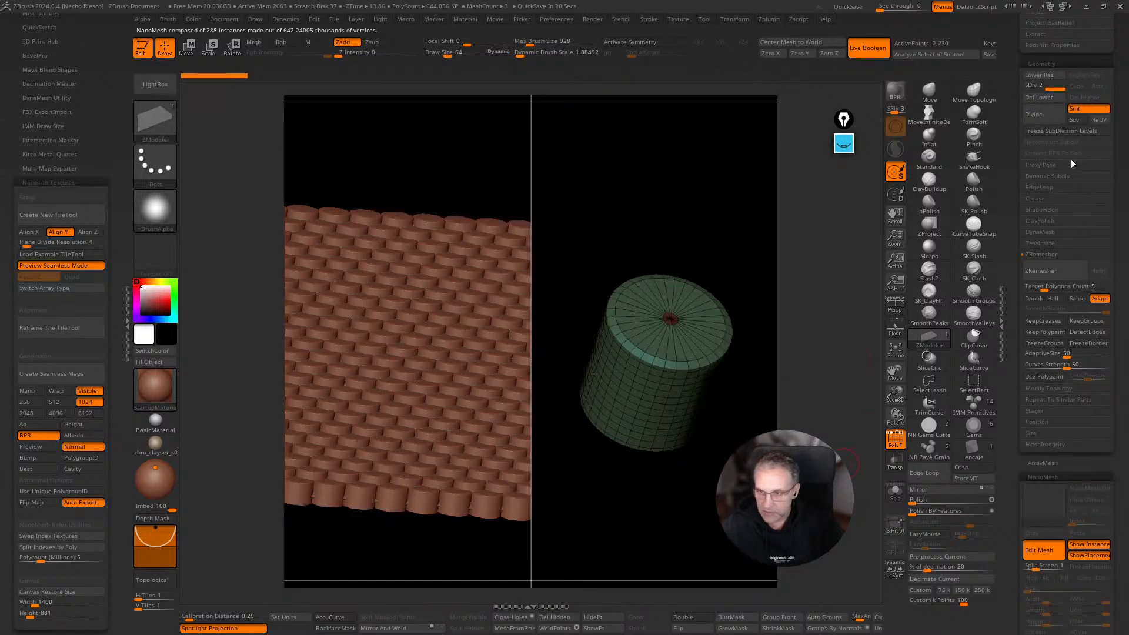
{"action": "left_click", "coordinate": [1047, 114]}
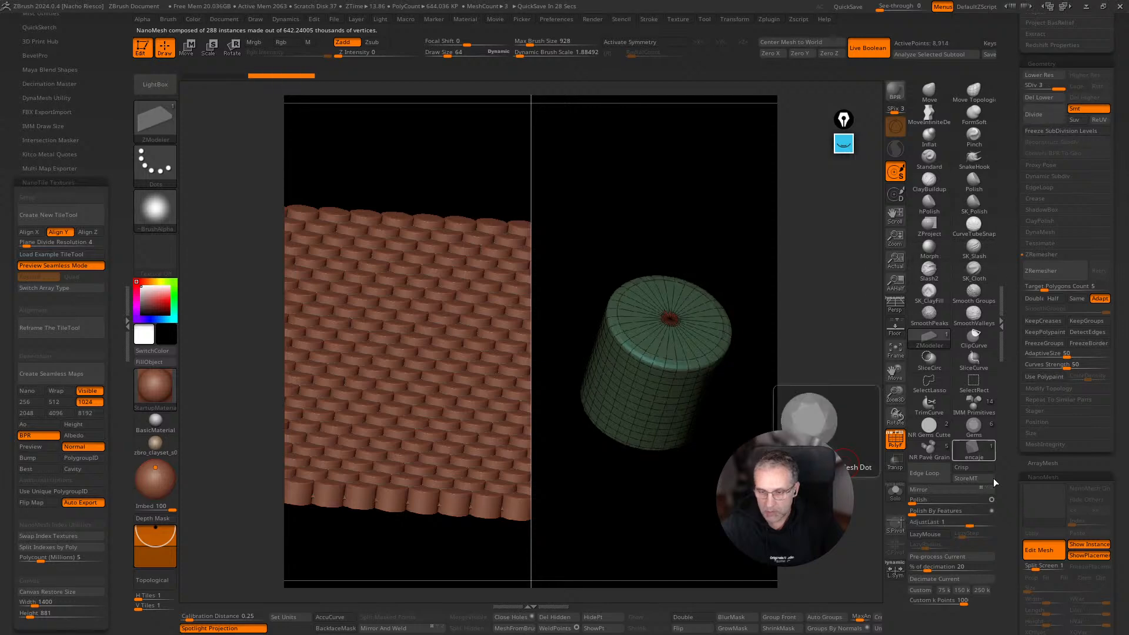
{"action": "left_click", "coordinate": [1059, 548]}
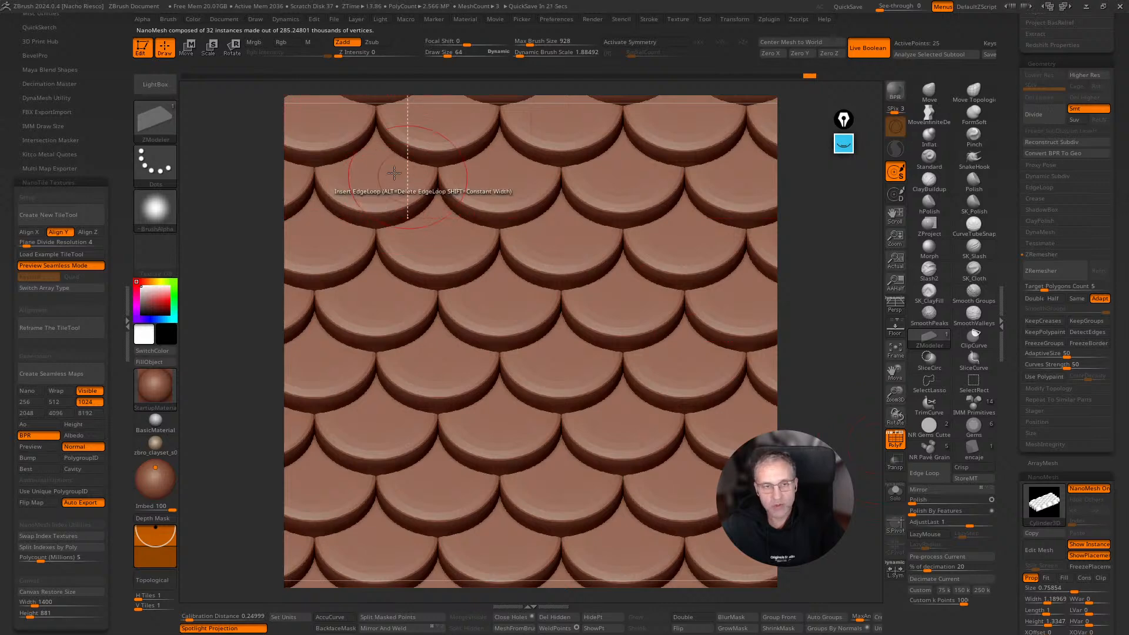
Capture the seamless scale pattern as an alpha with GrabDoc.
{"action": "left_click_drag", "start_coordinate": [1011, 539], "coordinate": [1013, 445]}
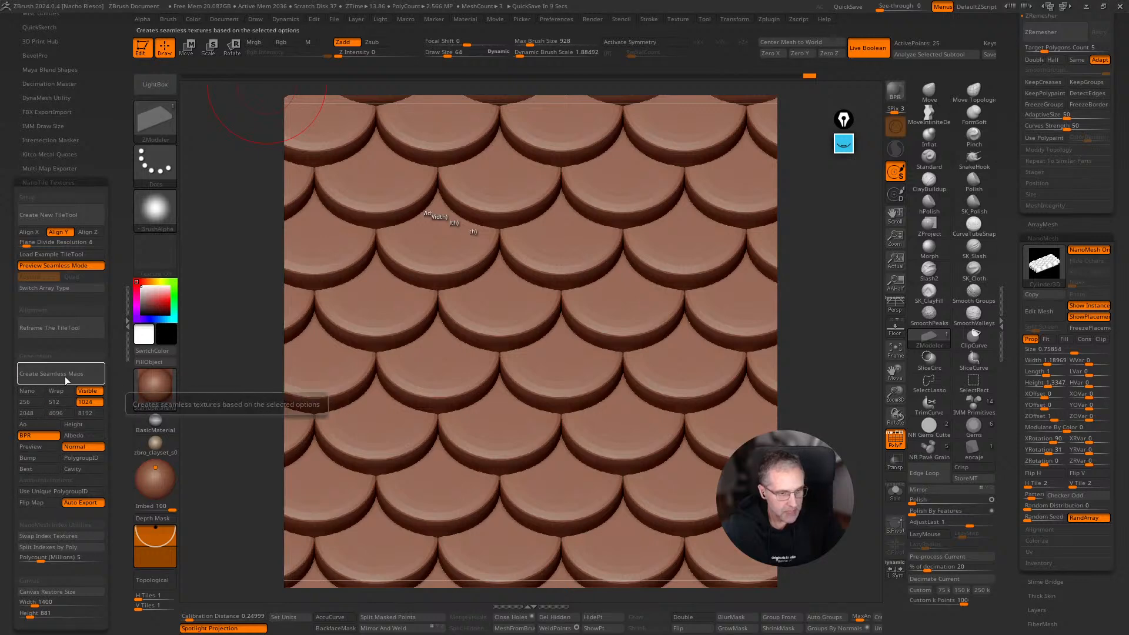
{"action": "left_click", "coordinate": [143, 19]}
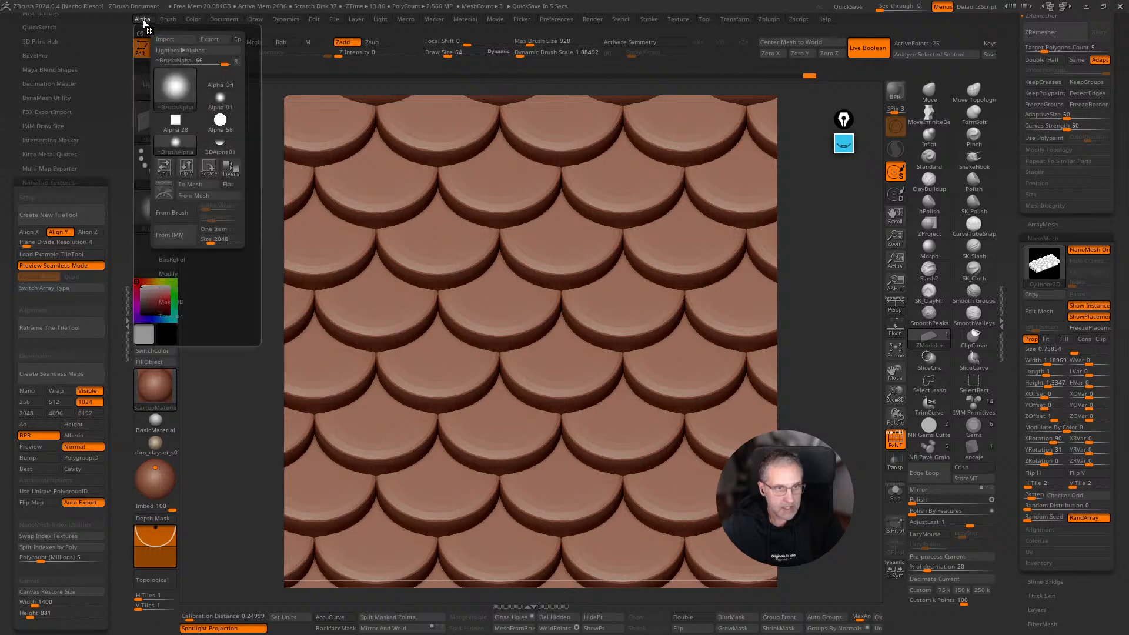
{"action": "left_click", "coordinate": [171, 317]}
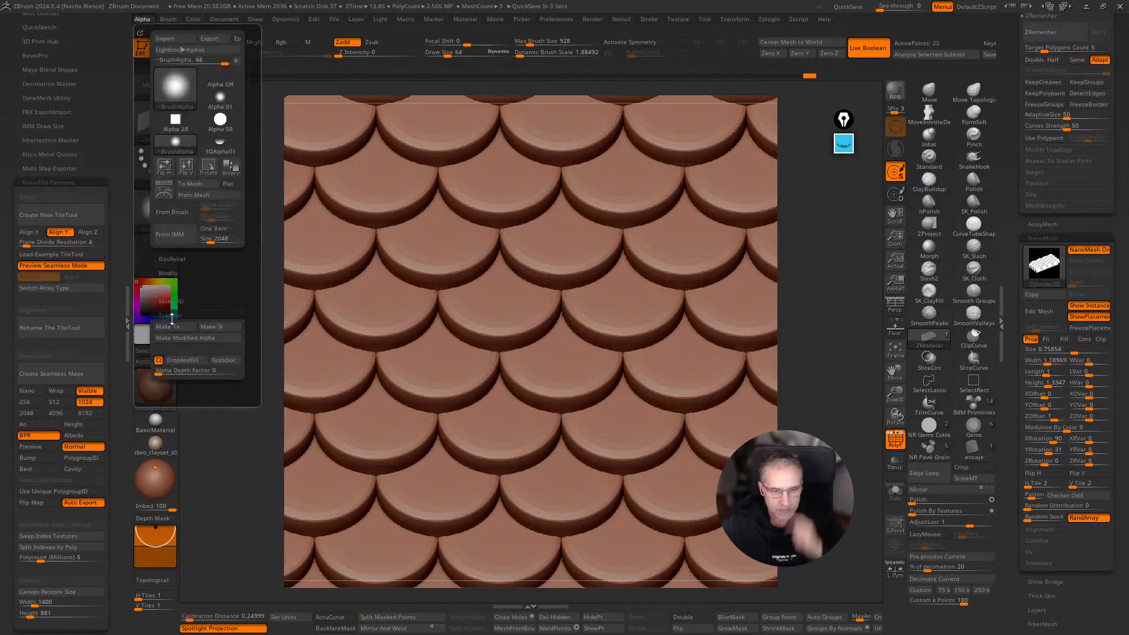
{"action": "left_click", "coordinate": [223, 360]}
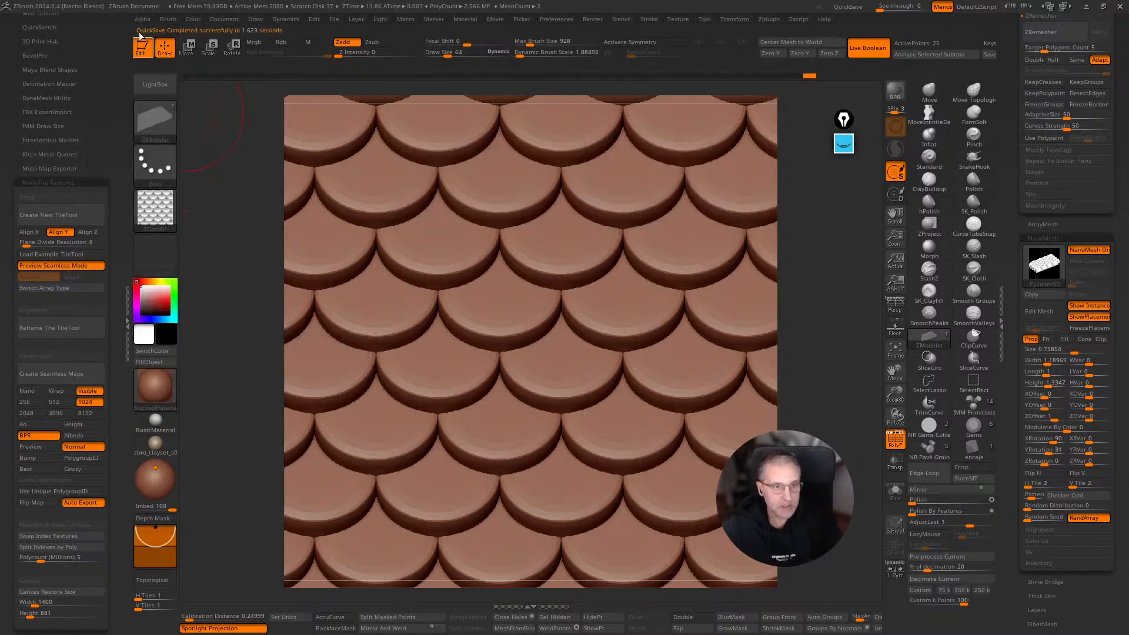
{"action": "mouse_move", "coordinate": [153, 213]}
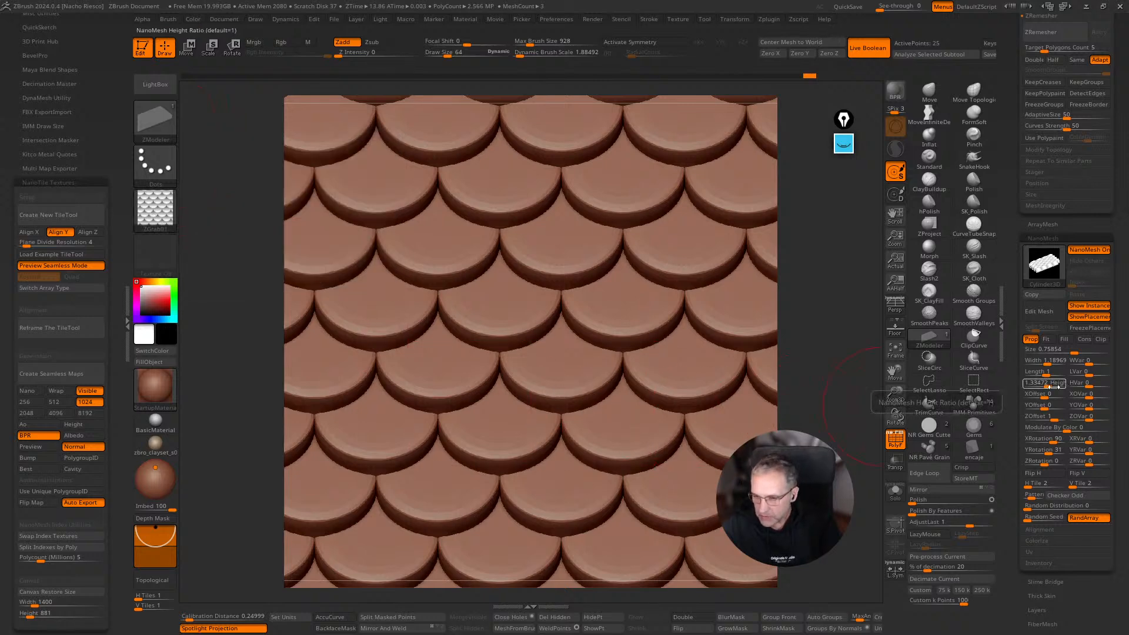
Reshape the scales by setting the NanoMesh Height to about 1.85, Size to about 0.587 and YRotation to 24.
{"action": "left_click_drag", "start_coordinate": [1041, 387], "coordinate": [1054, 387]}
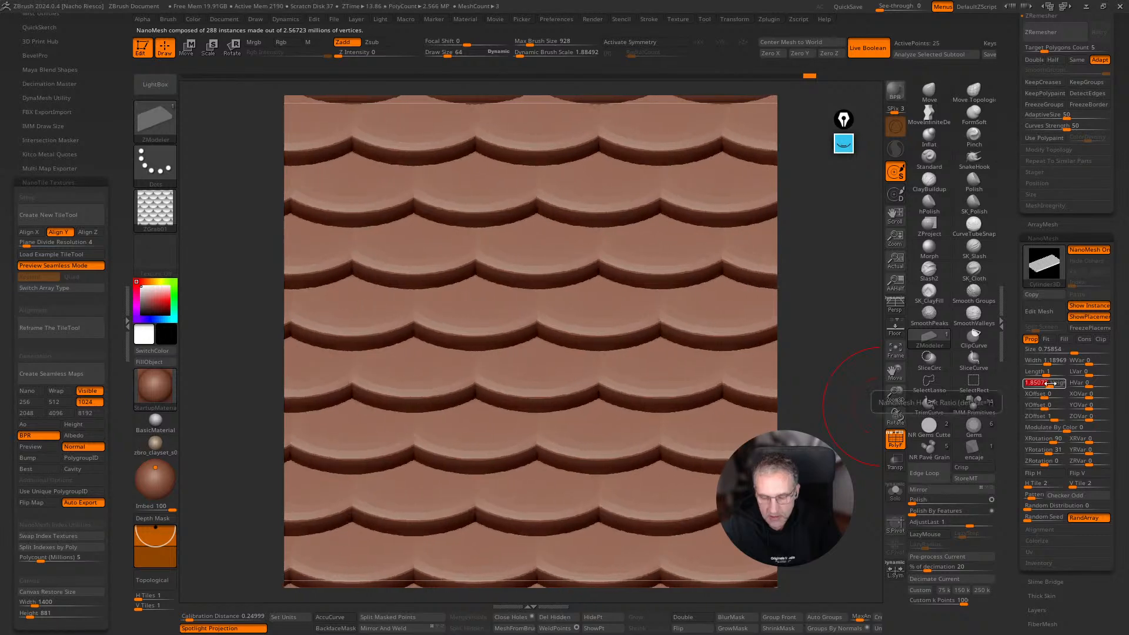
{"action": "left_click_drag", "start_coordinate": [1075, 349], "coordinate": [1069, 355]}
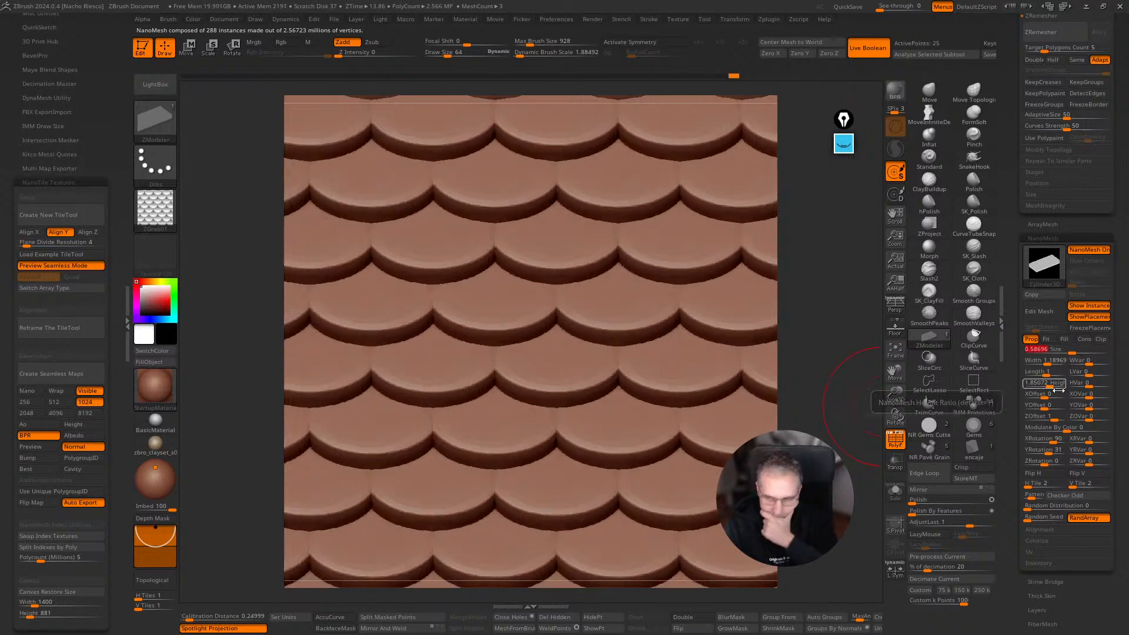
{"action": "left_click_drag", "start_coordinate": [1053, 451], "coordinate": [1050, 454]}
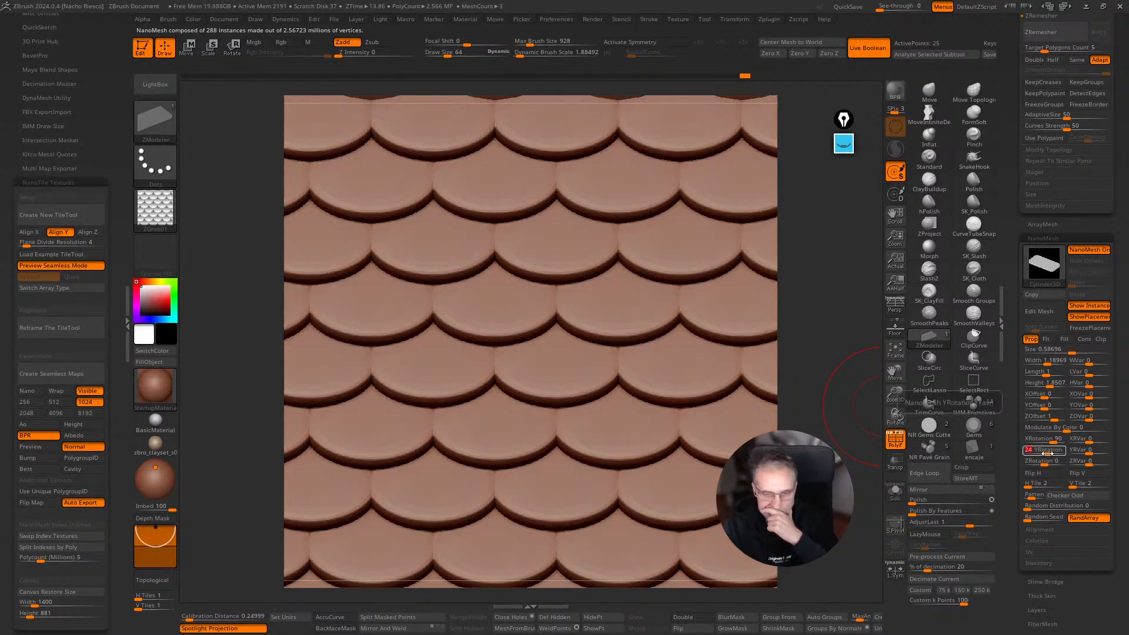
Scale the NanoMesh source cylinder into an oval, stretched along X and squashed along Z, and leave Edit Mesh.
{"action": "left_click", "coordinate": [1040, 311]}
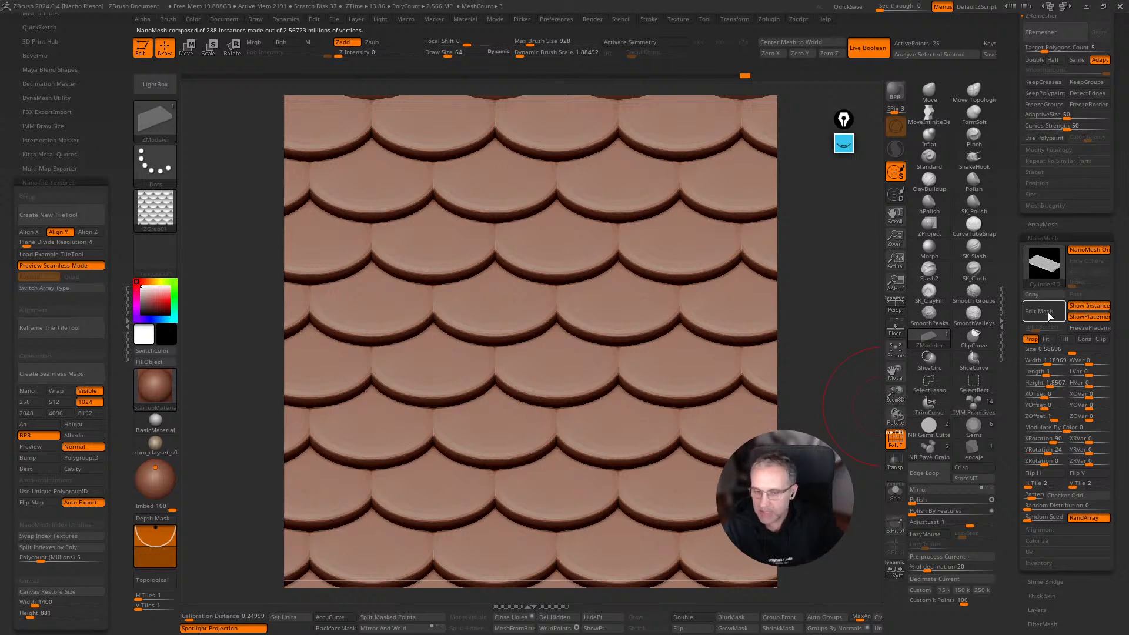
{"action": "key", "text": "w"}
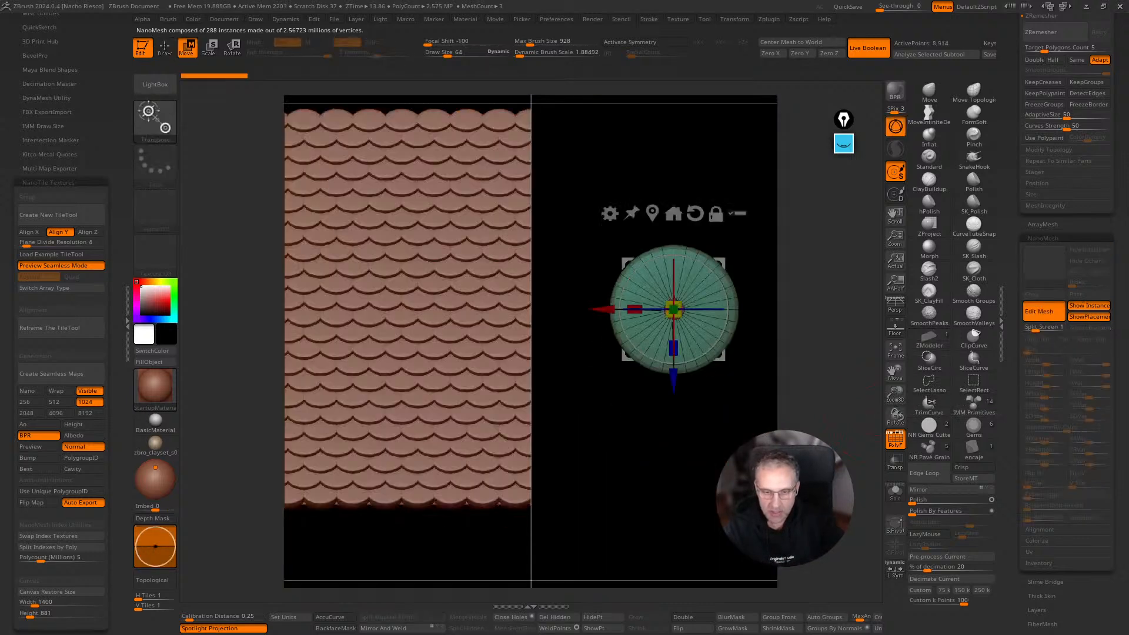
{"action": "left_click_drag", "start_coordinate": [649, 314], "coordinate": [601, 301]}
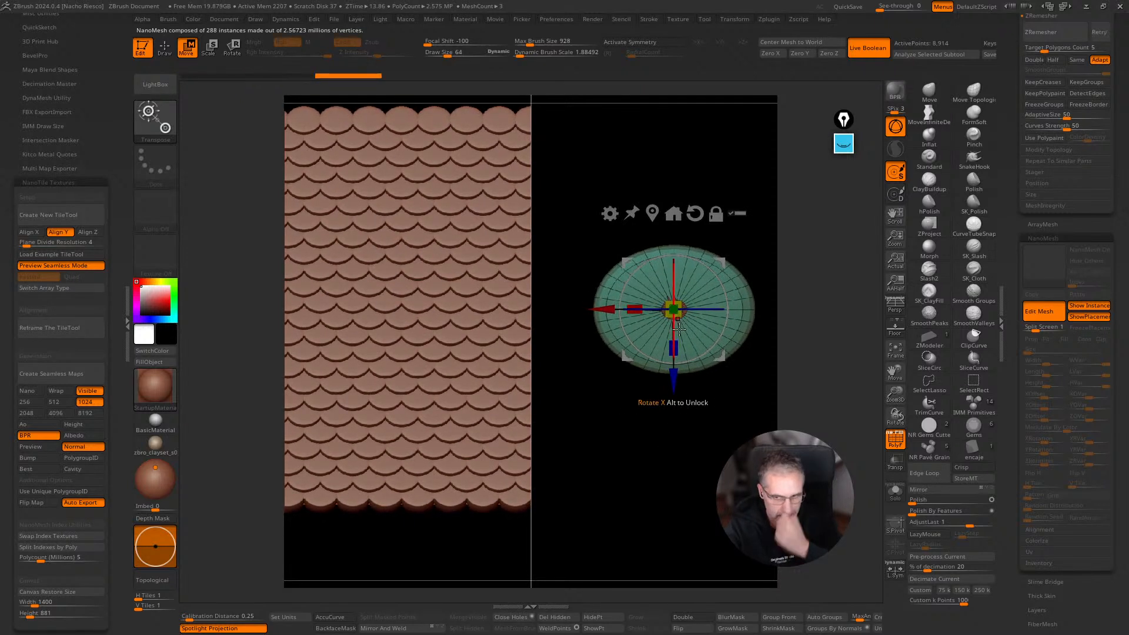
{"action": "left_click_drag", "start_coordinate": [674, 347], "coordinate": [675, 334]}
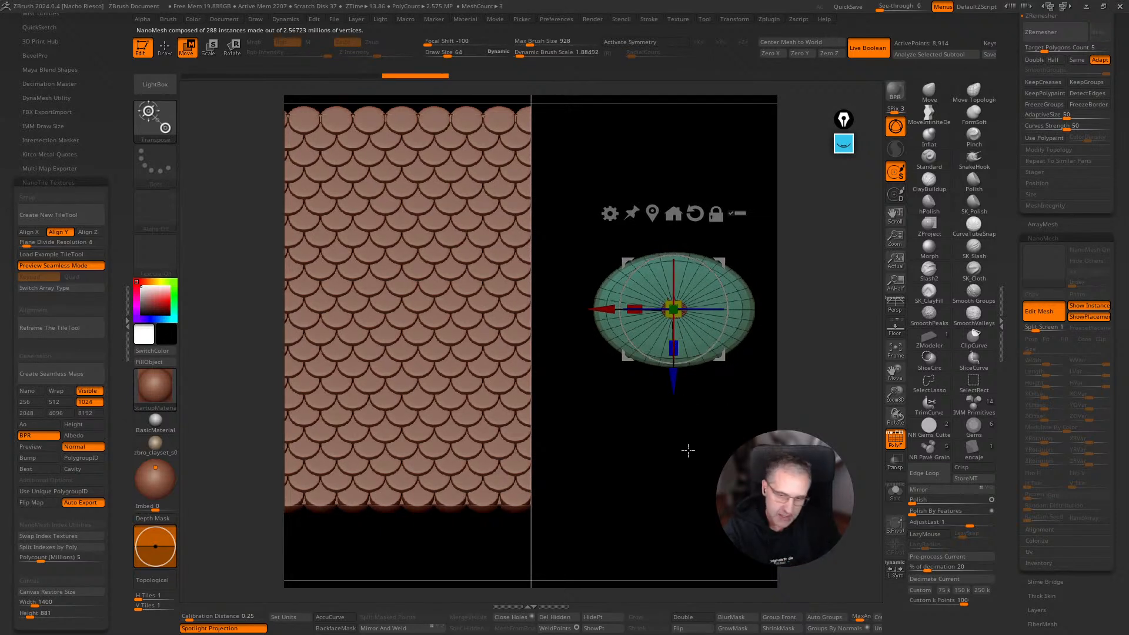
{"action": "mouse_move", "coordinate": [637, 311]}
{"action": "left_mouse_down"}
{"action": "mouse_move", "coordinate": [658, 308]}
{"action": "mouse_move", "coordinate": [640, 308]}
{"action": "left_mouse_up"}
{"action": "left_click", "coordinate": [1039, 311]}
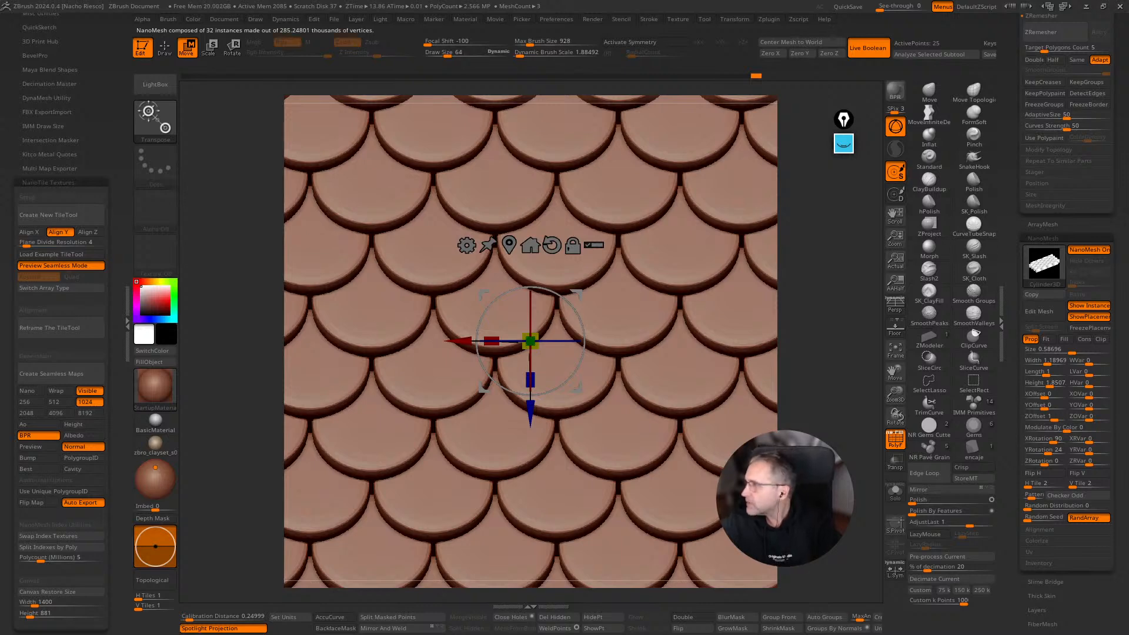
Reopen the NanoMesh source mesh, stretch the oval slightly along Z and leave Edit Mesh.
{"action": "right_click_drag", "start_coordinate": [1128, 318], "coordinate": [1128, 353]}
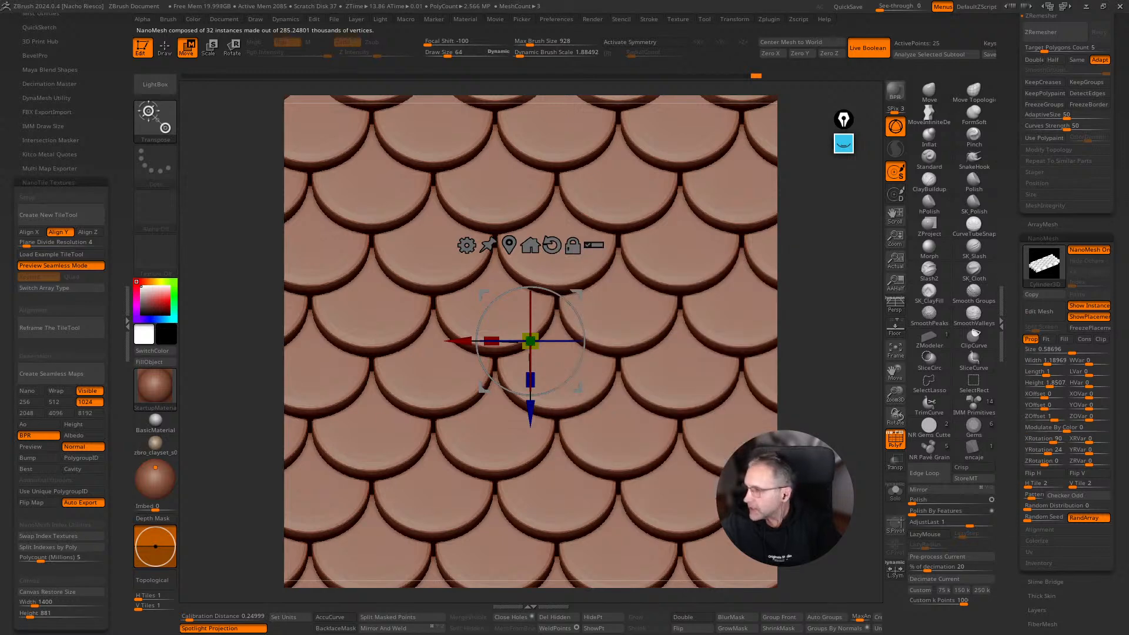
{"action": "left_click", "coordinate": [1045, 315]}
{"action": "left_click_drag", "start_coordinate": [675, 347], "coordinate": [675, 356]}
{"action": "left_click", "coordinate": [1040, 311]}
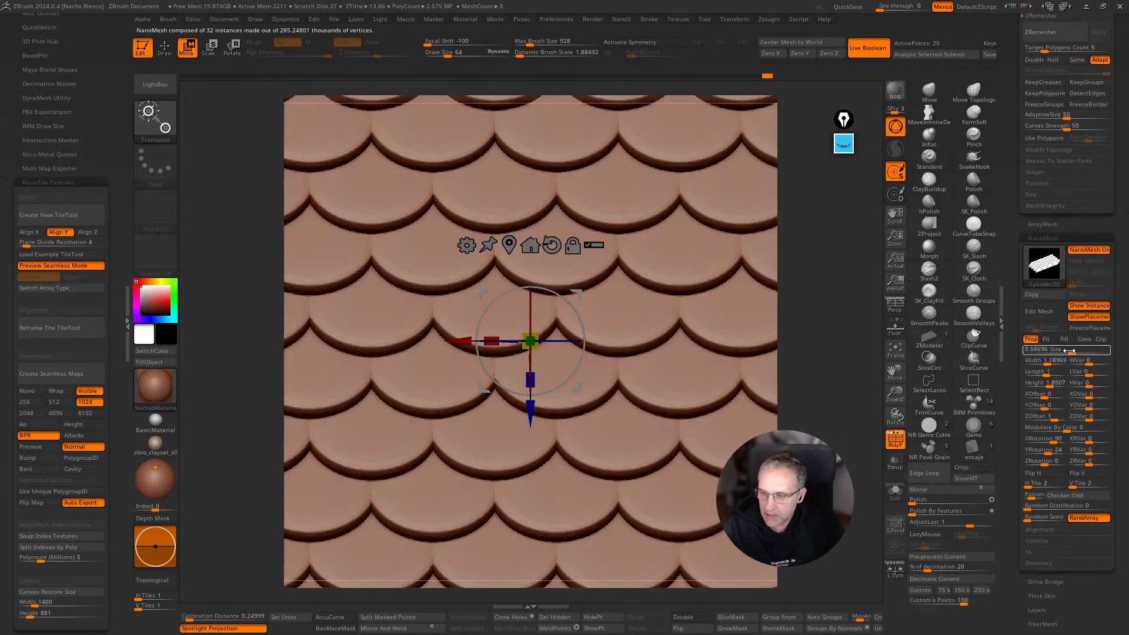
Fine-tune the NanoMesh Size between 0.45 and 0.6 and settle on 0.535 so the scales overlap without gaps.
{"action": "left_click_drag", "start_coordinate": [1073, 353], "coordinate": [1070, 353]}
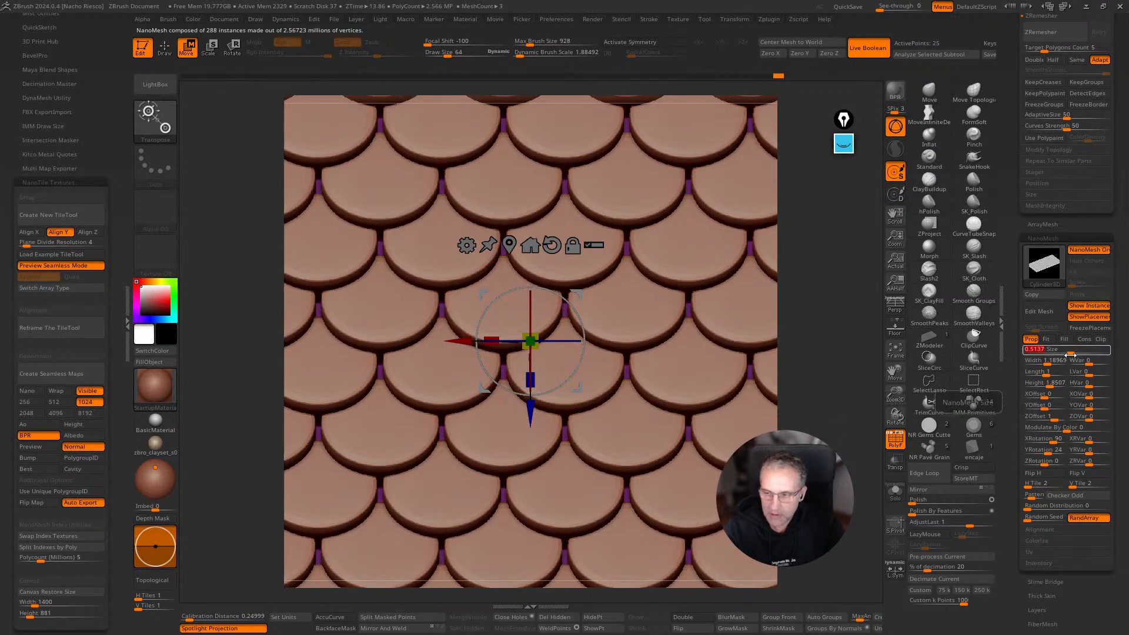
{"action": "type", "text": "0."}
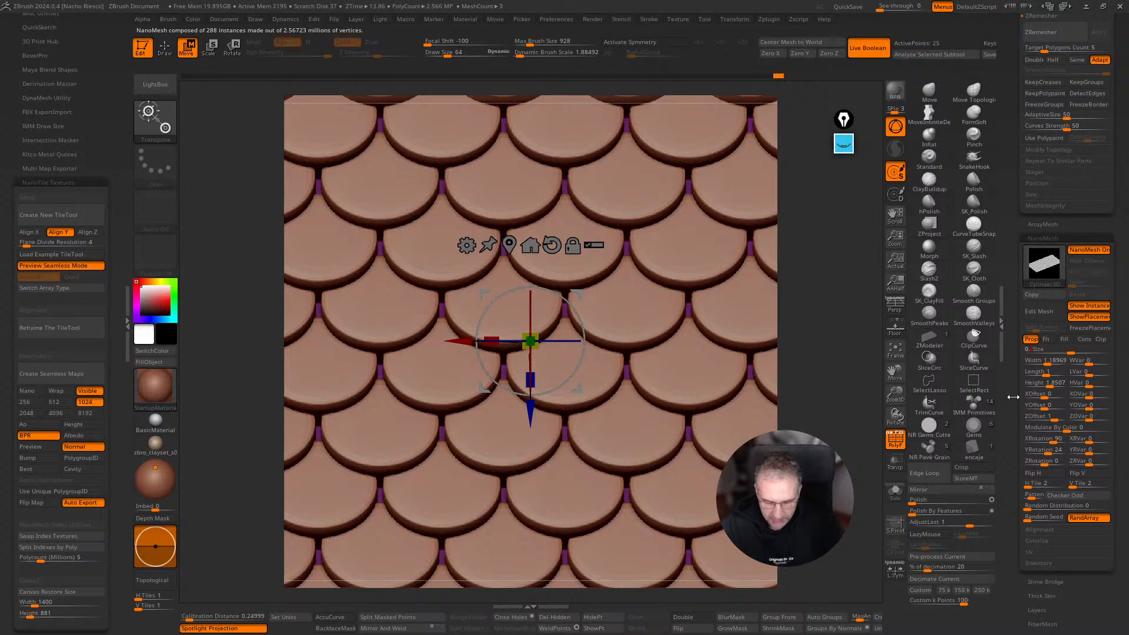
{"action": "key", "text": "Return"}
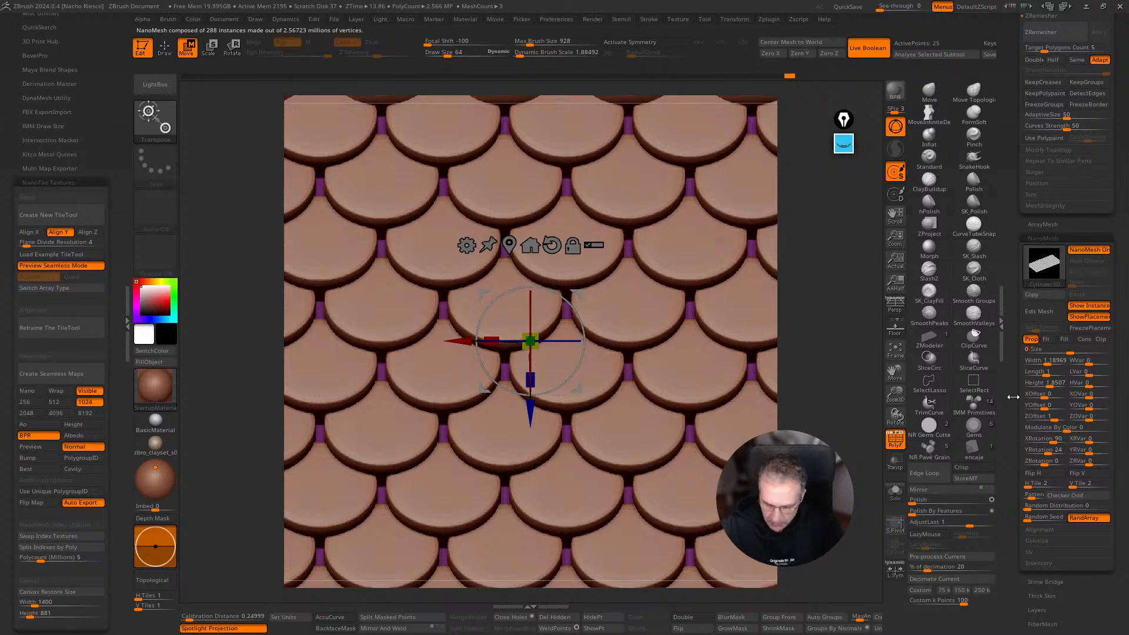
{"action": "key", "text": "Return"}
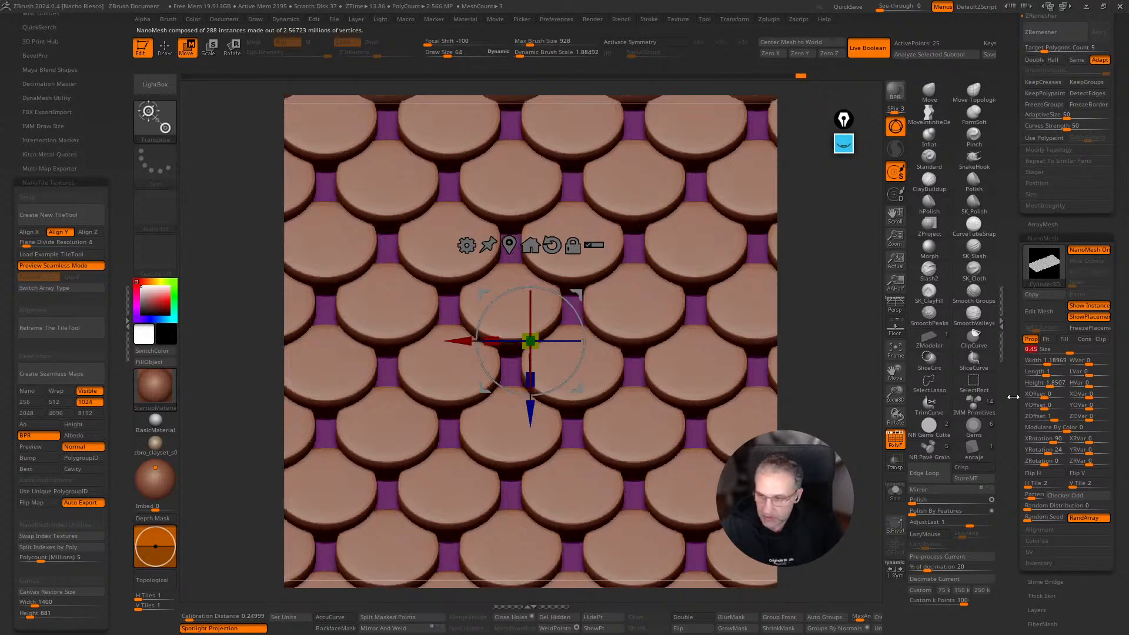
{"action": "type", "text": "0.6"}
{"action": "key", "text": "Return"}
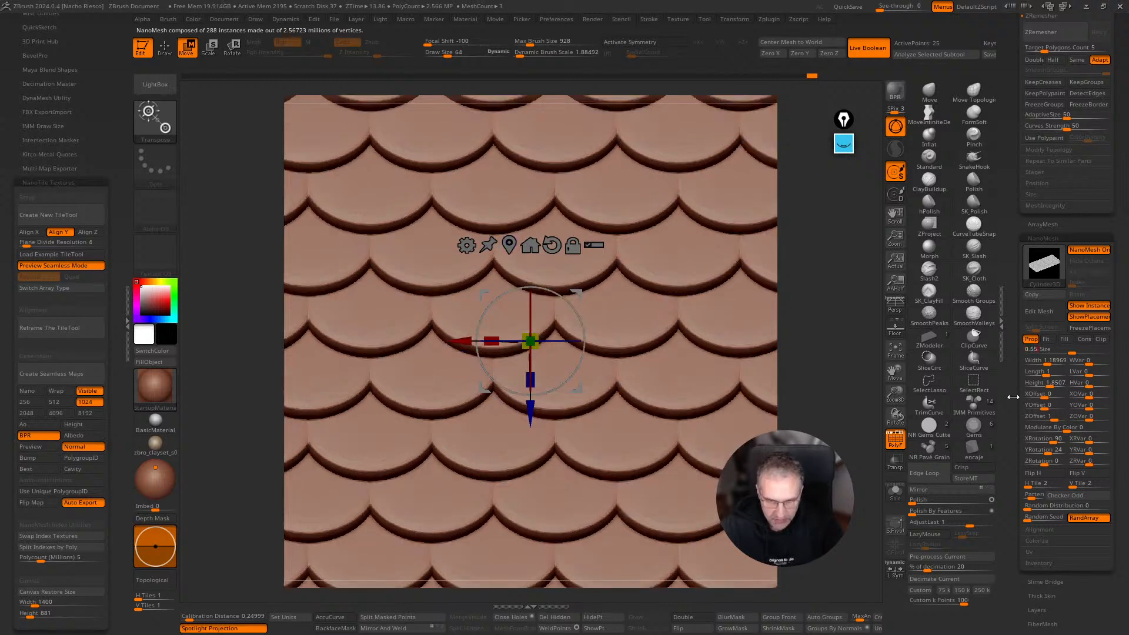
{"action": "type", "text": "0.55"}
{"action": "key", "text": "Return"}
{"action": "type", "text": "0.54"}
{"action": "key", "text": "Return"}
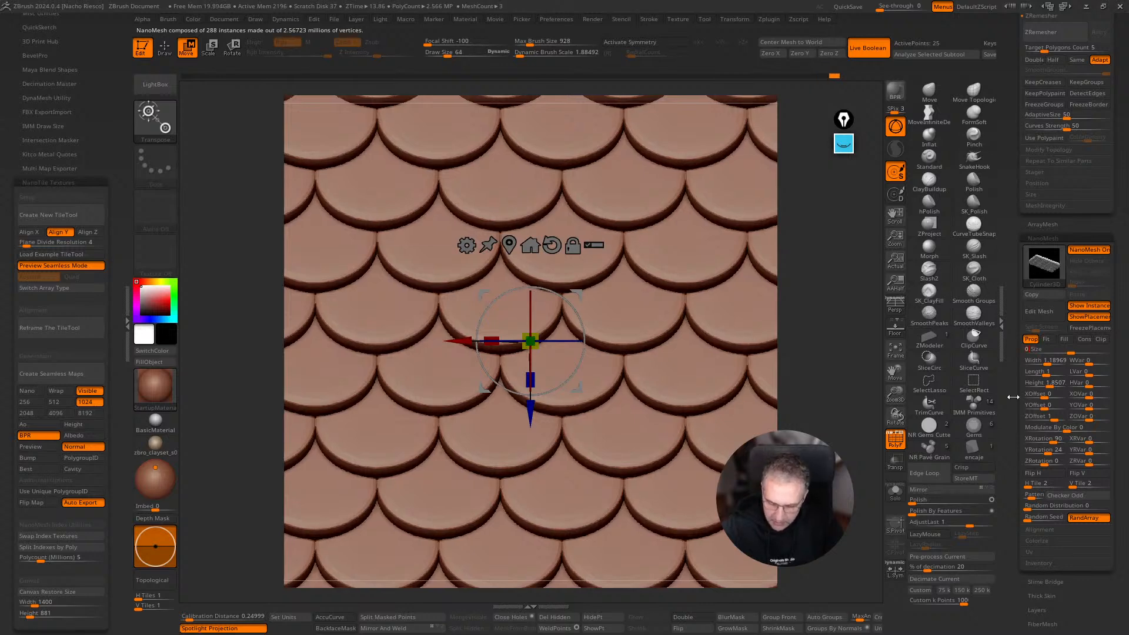
{"action": "key", "text": "Return"}
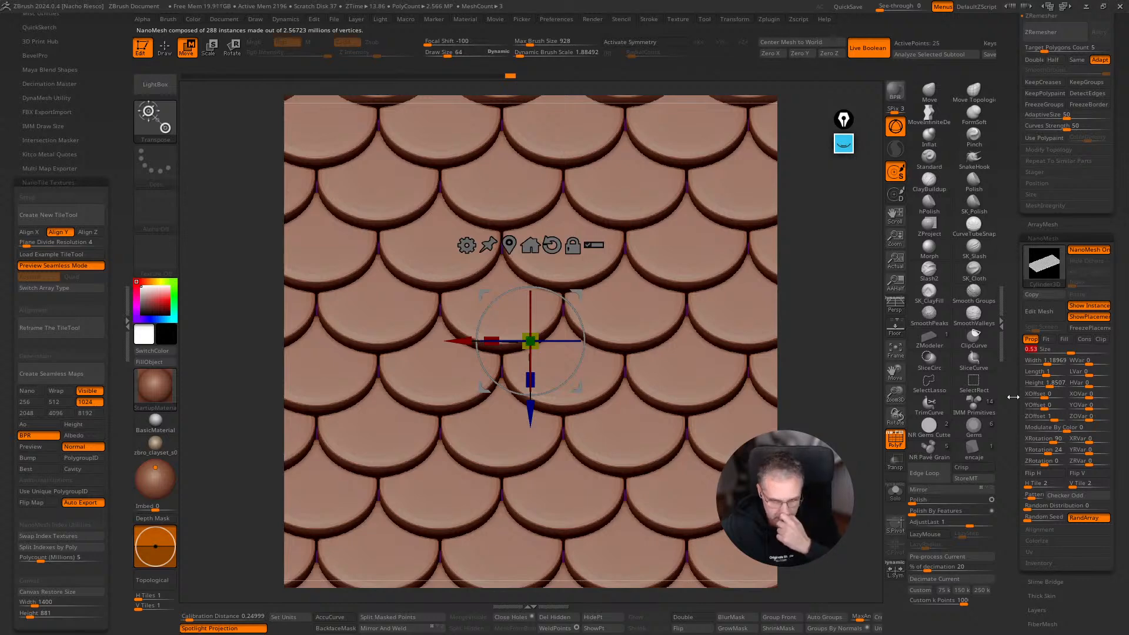
{"action": "type", "text": "0.5"}
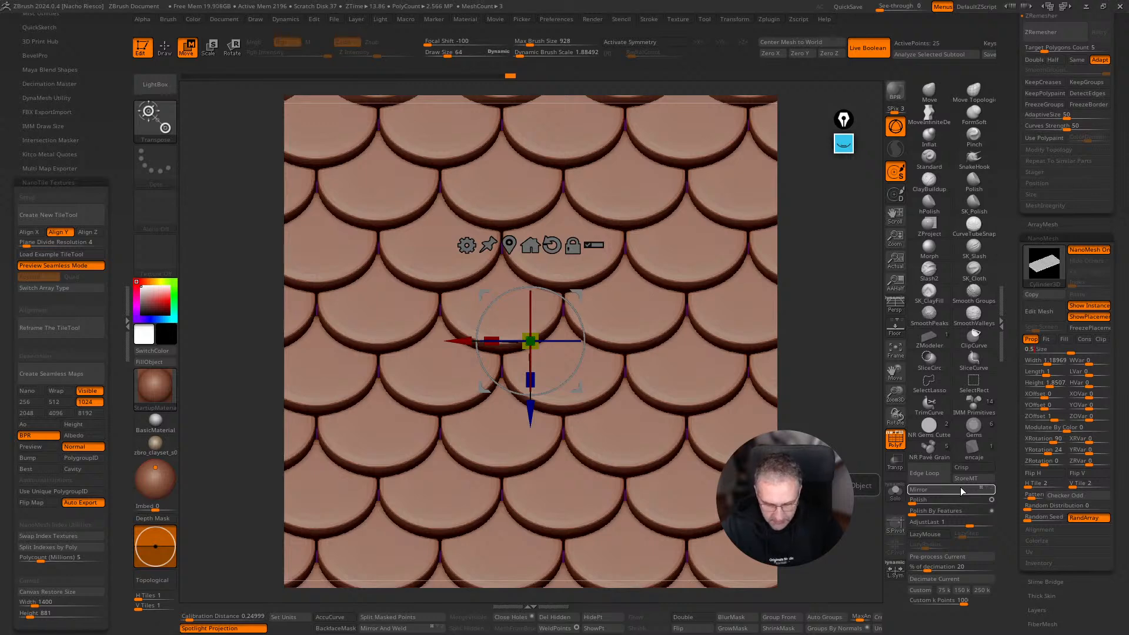
{"action": "type", "text": "35"}
{"action": "key", "text": "Return"}
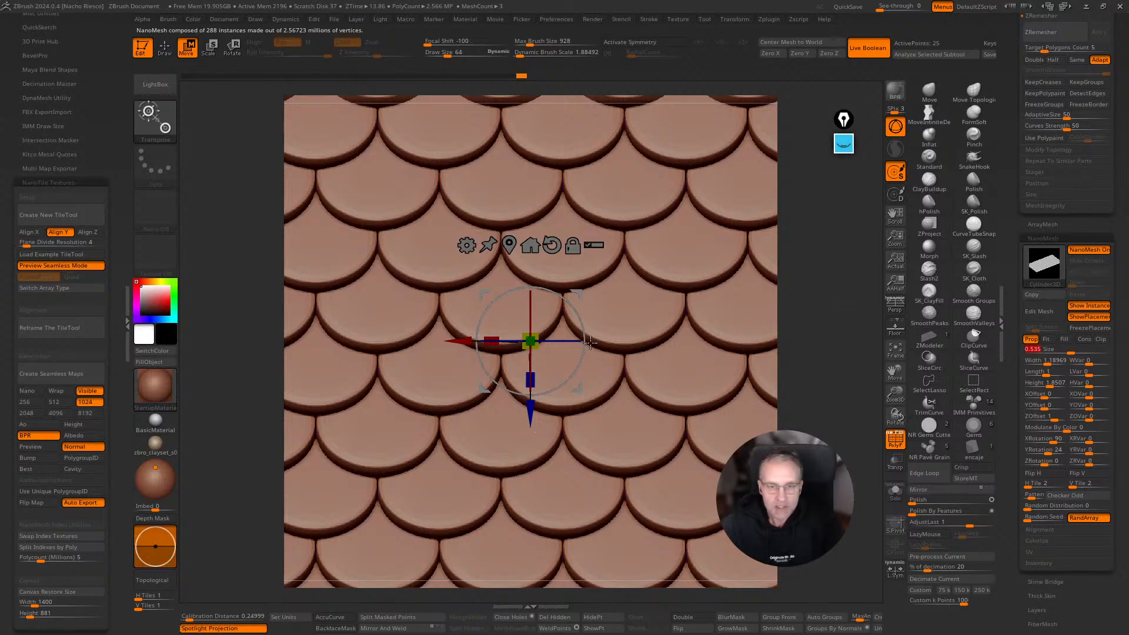
{"action": "left_click", "coordinate": [143, 19]}
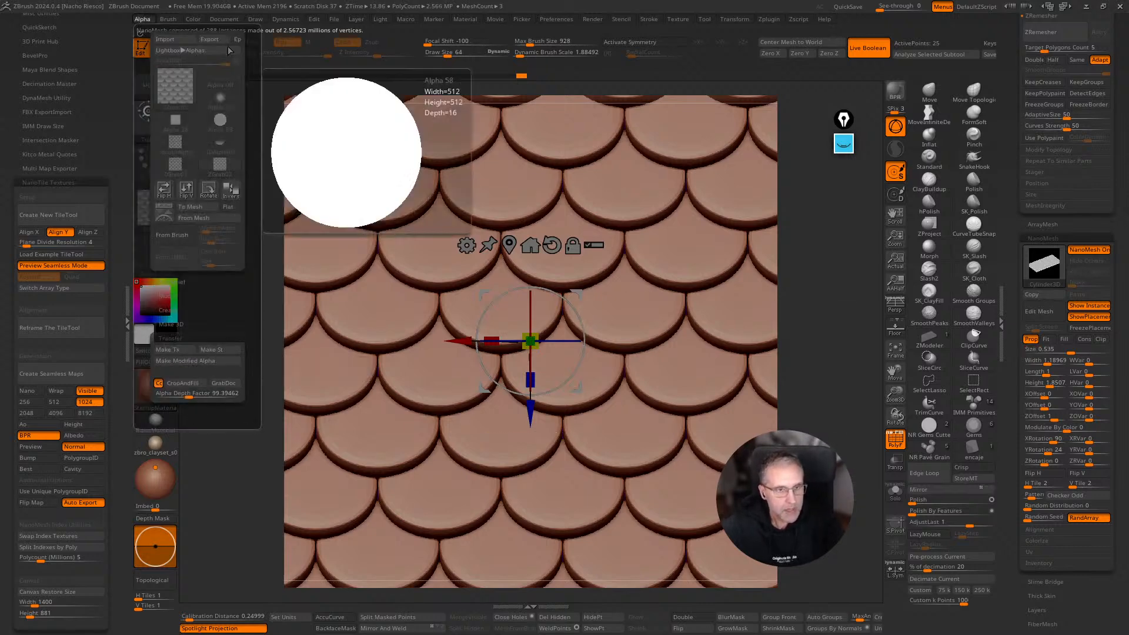
{"action": "left_click", "coordinate": [148, 19]}
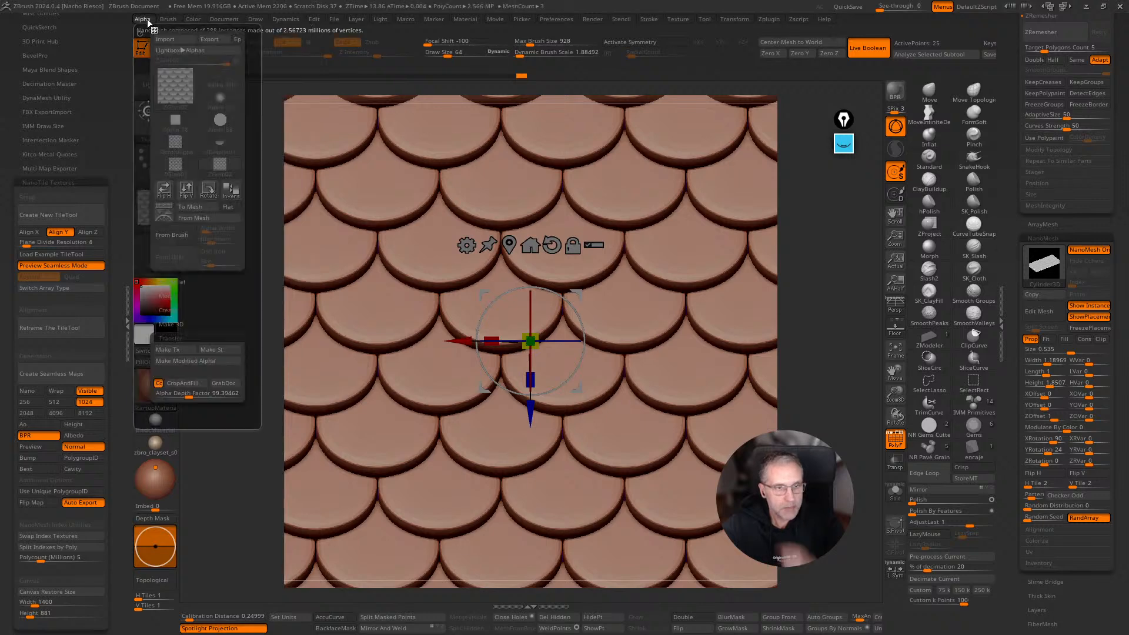
{"action": "left_click", "coordinate": [168, 19]}
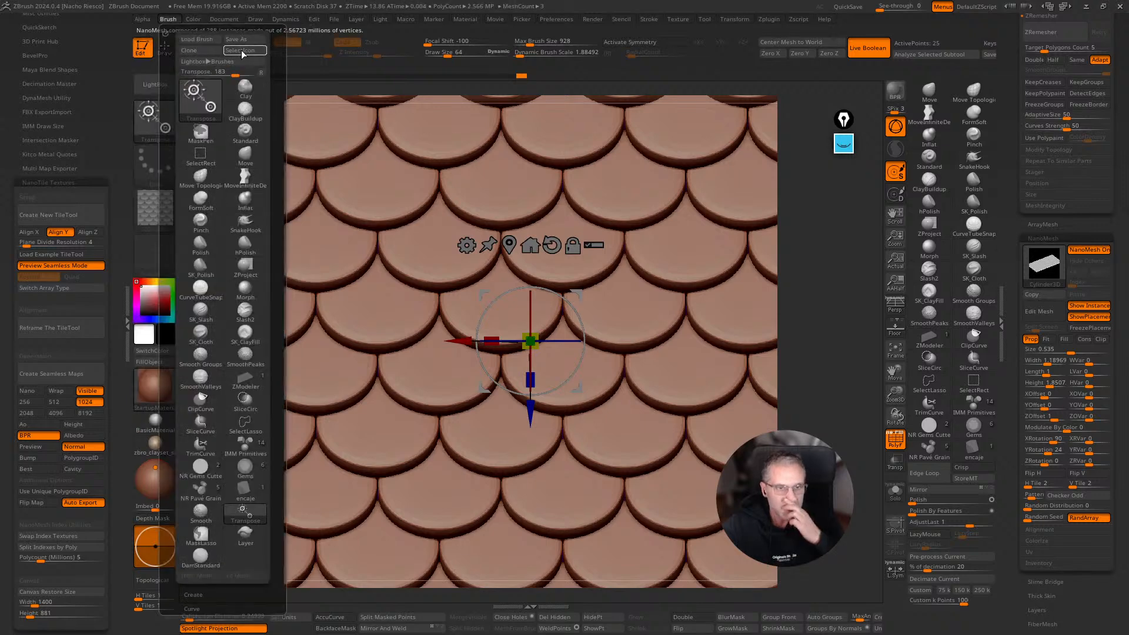
{"action": "left_click", "coordinate": [142, 19]}
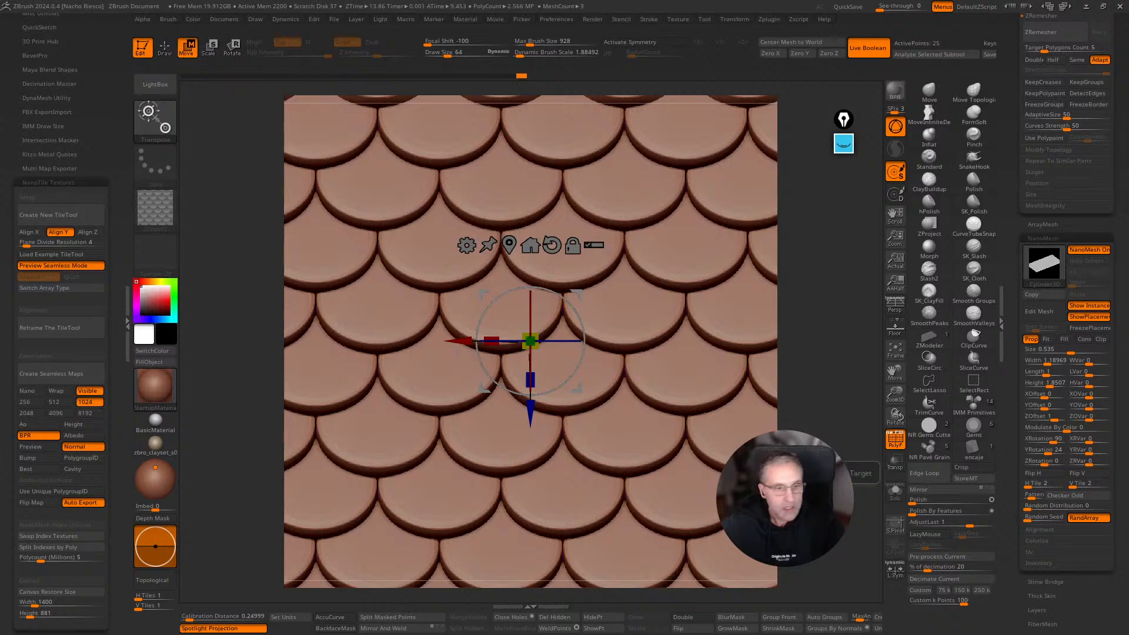
{"action": "left_click", "coordinate": [143, 18]}
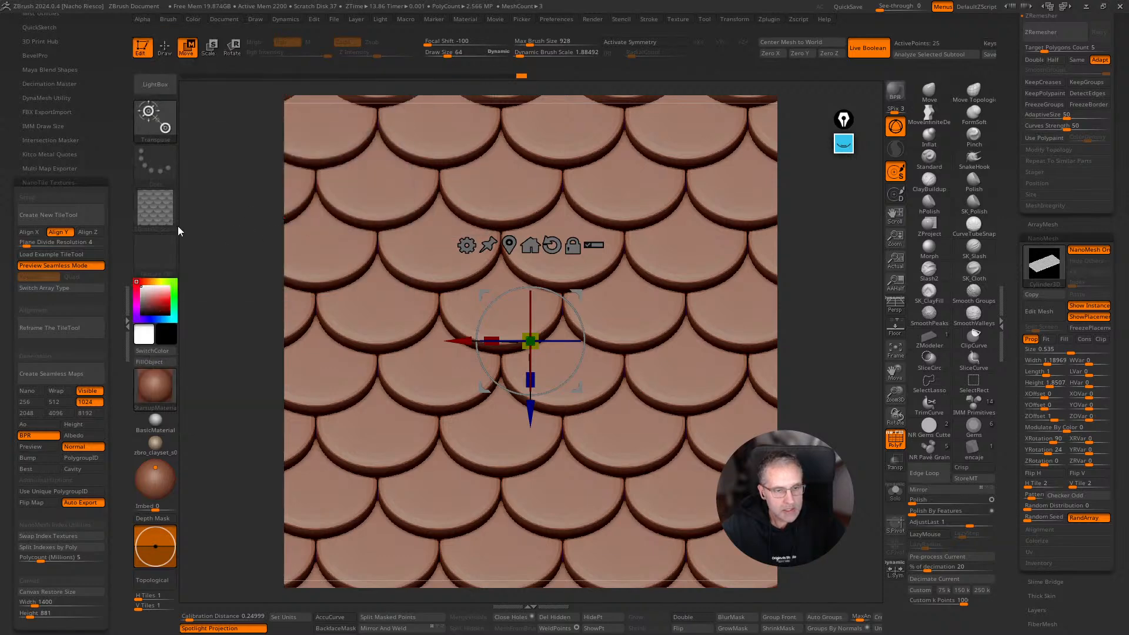
Return to Draw mode, select the captured scale alpha ZGrab01 and export it as a file.
{"action": "key", "text": "q"}
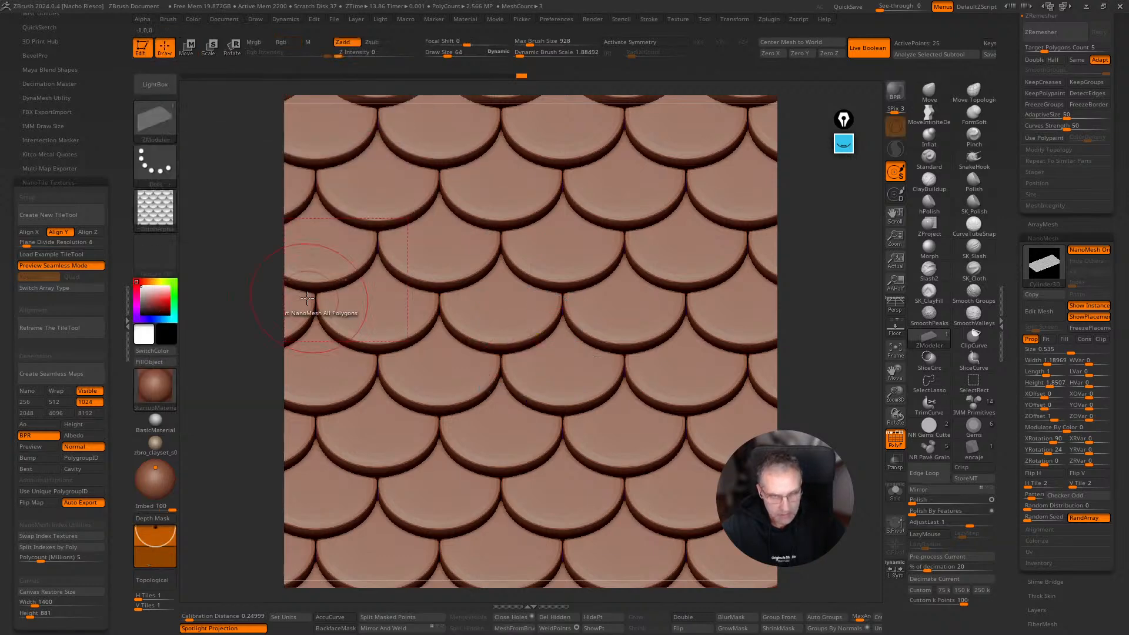
{"action": "left_click", "coordinate": [155, 210]}
{"action": "left_click", "coordinate": [489, 222]}
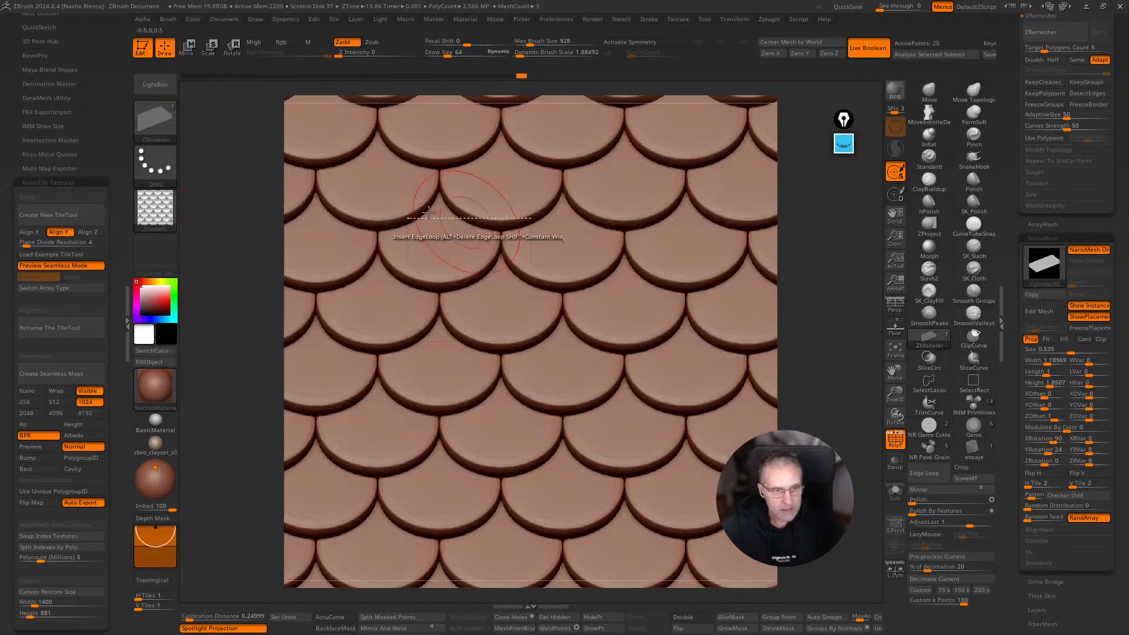
{"action": "left_click", "coordinate": [166, 216]}
{"action": "left_click", "coordinate": [529, 223]}
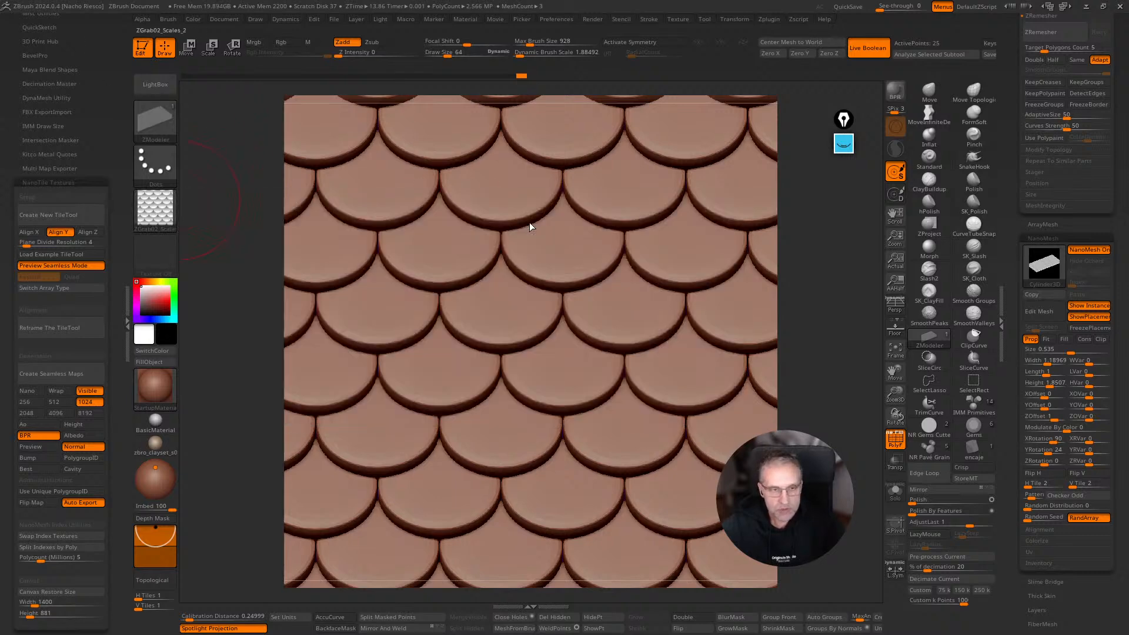
{"action": "left_click", "coordinate": [144, 200]}
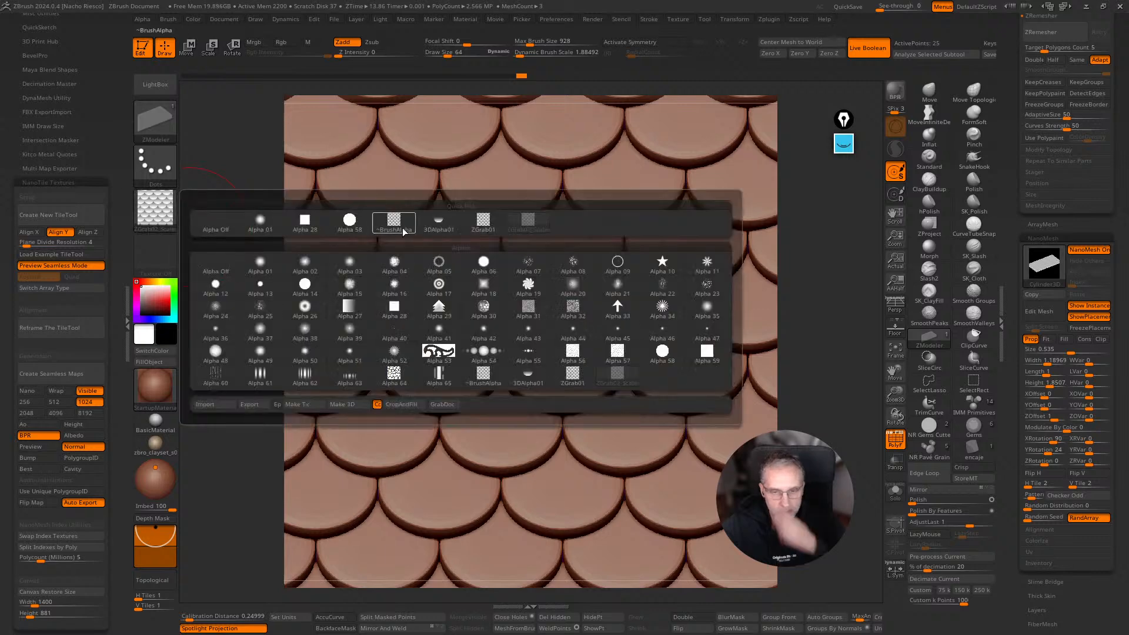
{"action": "left_click", "coordinate": [487, 223]}
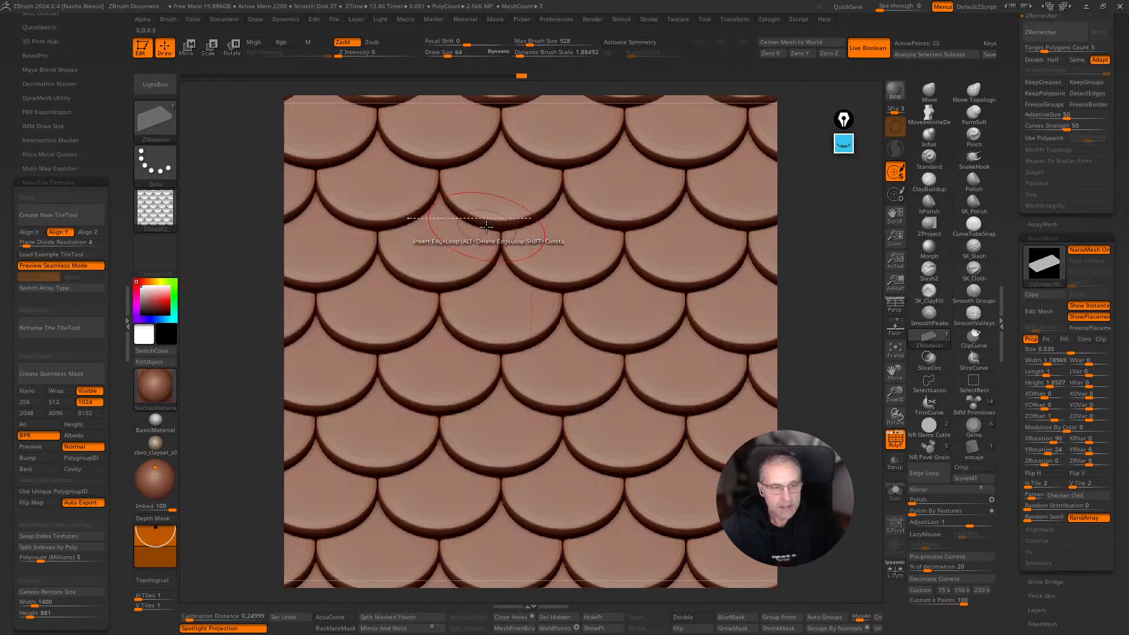
{"action": "left_click", "coordinate": [142, 19]}
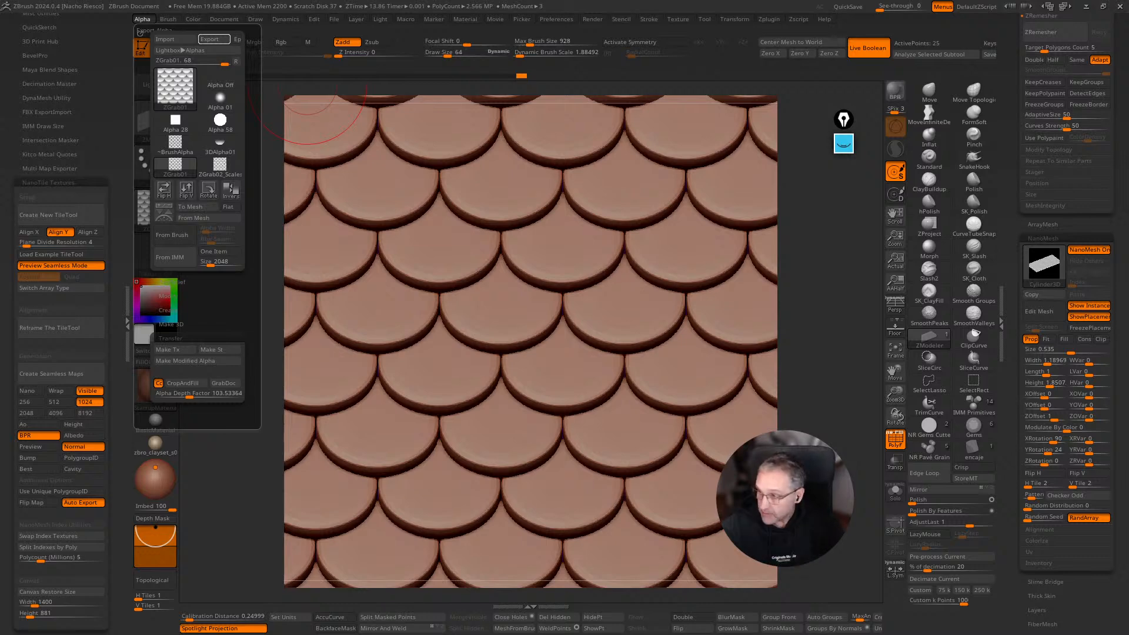
{"action": "left_click", "coordinate": [213, 39]}
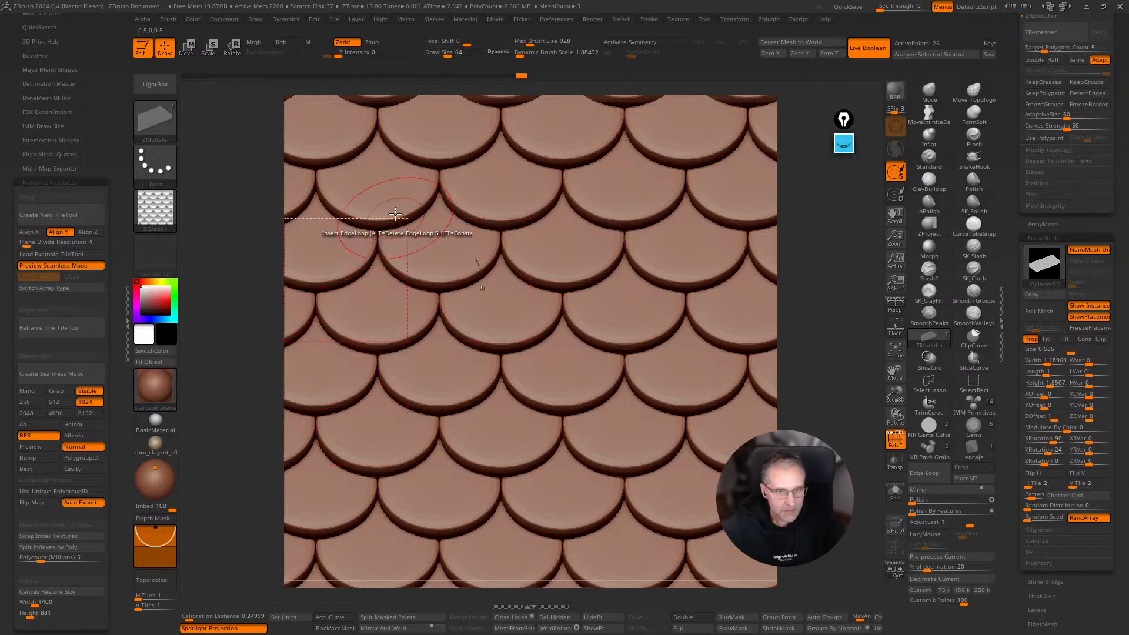
Return to the kashira ring model and isolate the koi body in Solo mode with its polyframe shown.
{"action": "left_click", "coordinate": [86, 592]}
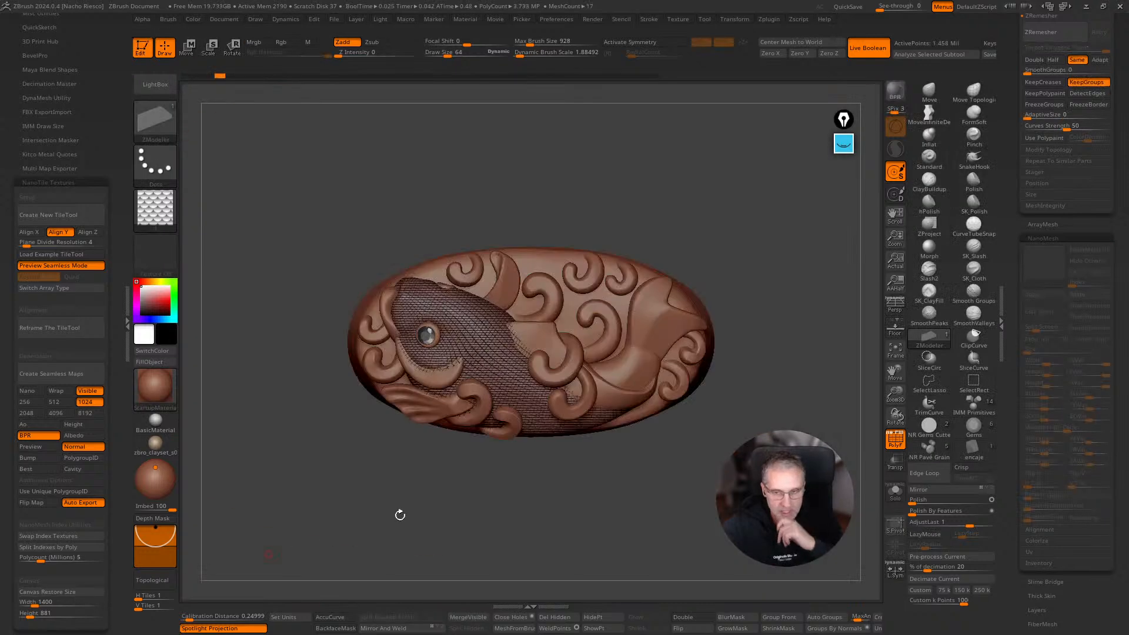
{"action": "left_click", "coordinate": [895, 442]}
{"action": "mouse_move", "coordinate": [824, 347]}
{"action": "left_mouse_down", "text": "alt"}
{"action": "mouse_move", "coordinate": [821, 391]}
{"action": "mouse_move", "coordinate": [847, 421]}
{"action": "left_mouse_up", "text": "alt"}
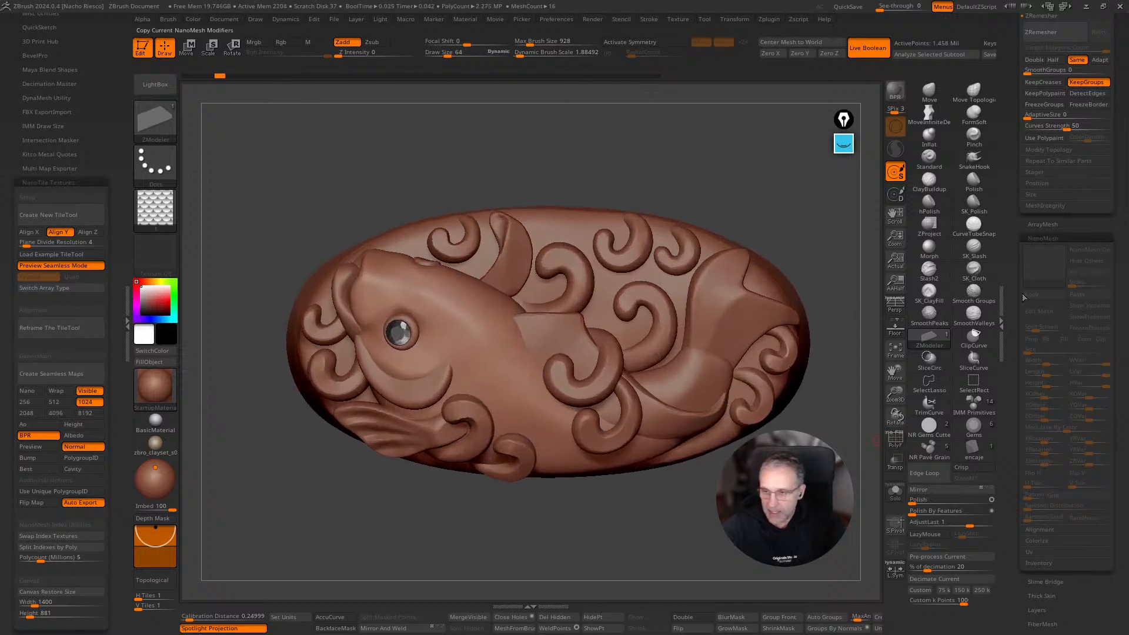
{"action": "left_click_drag", "start_coordinate": [1010, 198], "coordinate": [1008, 216]}
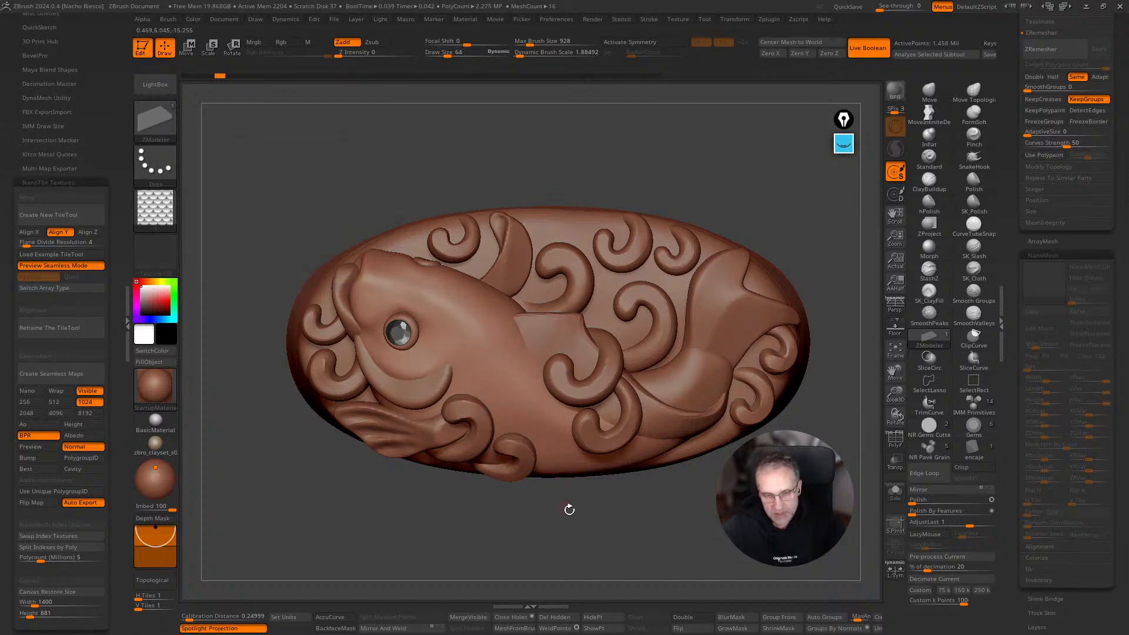
{"action": "left_click", "coordinate": [897, 494]}
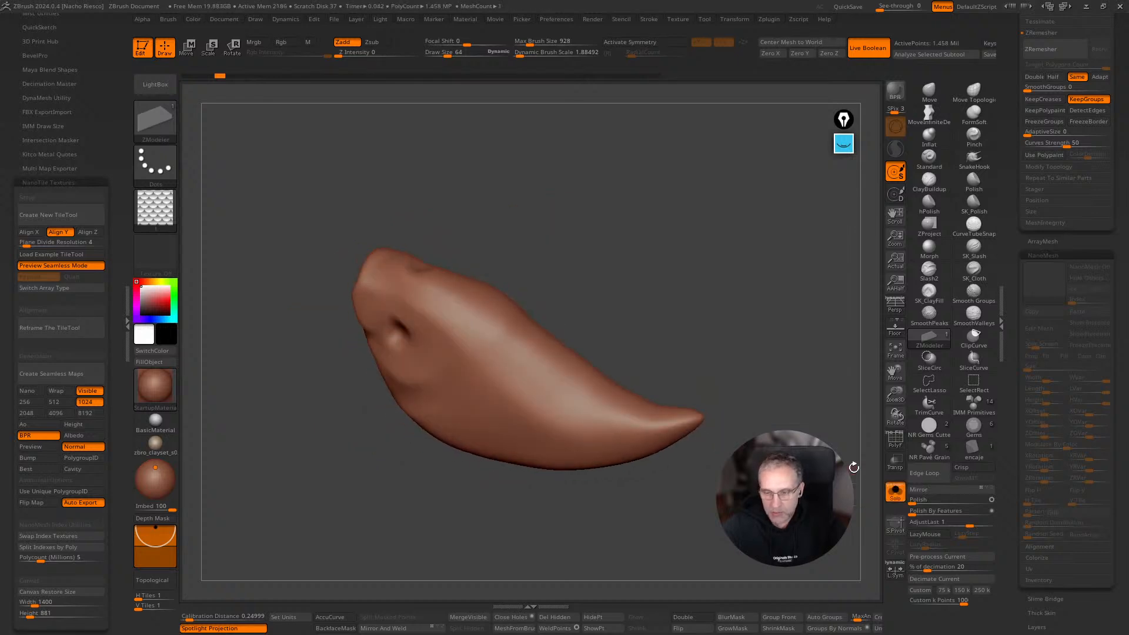
{"action": "left_click", "coordinate": [890, 447]}
{"action": "left_click_drag", "start_coordinate": [814, 436], "coordinate": [788, 396]}
{"action": "left_click", "coordinate": [891, 434]}
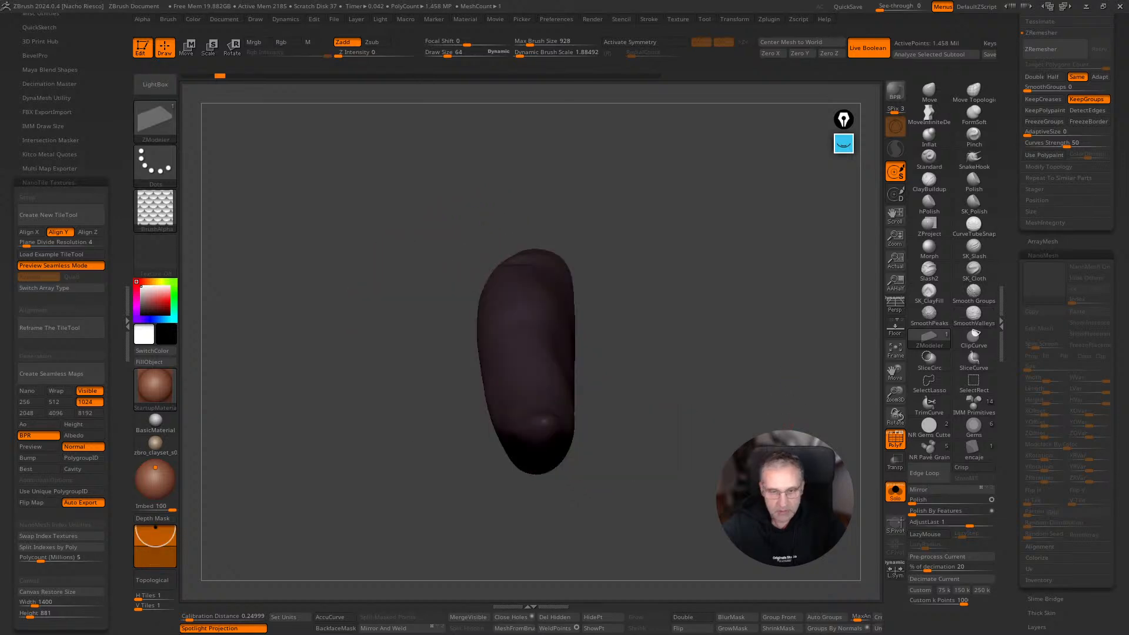
Mask the flat back half of the koi body from its end view and make it a separate polygroup, accepting the undo history removal.
{"action": "mouse_move", "coordinate": [676, 446]}
{"action": "left_mouse_down"}
{"action": "mouse_move", "coordinate": [713, 453]}
{"action": "mouse_move", "coordinate": [572, 330]}
{"action": "left_mouse_up"}
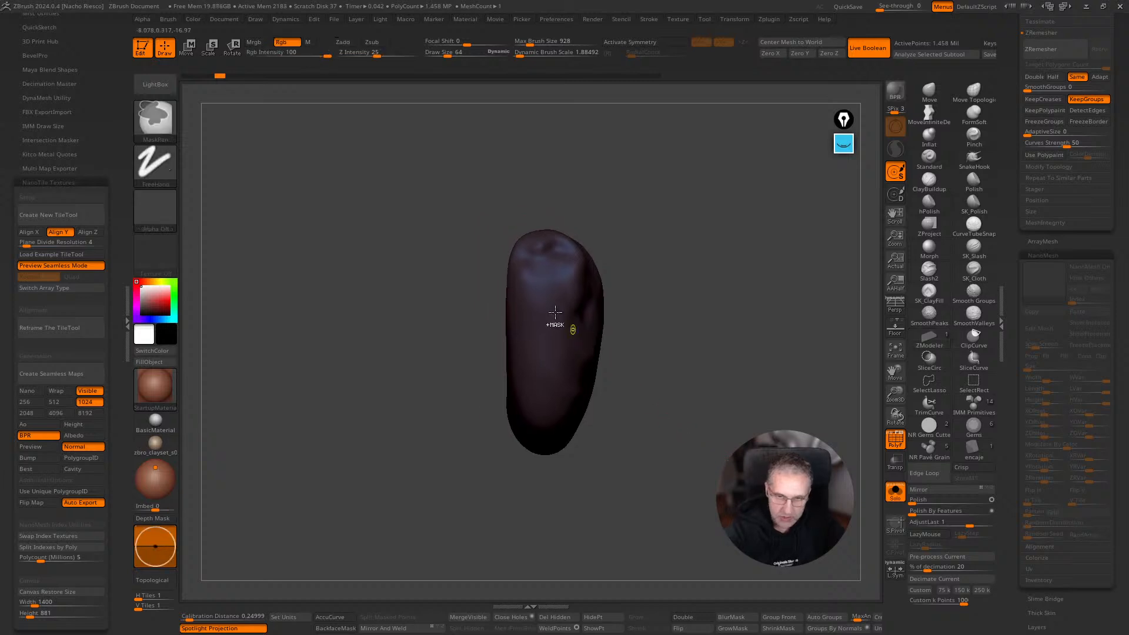
{"action": "left_click_drag", "start_coordinate": [492, 174], "coordinate": [536, 490], "text": "ctrl"}
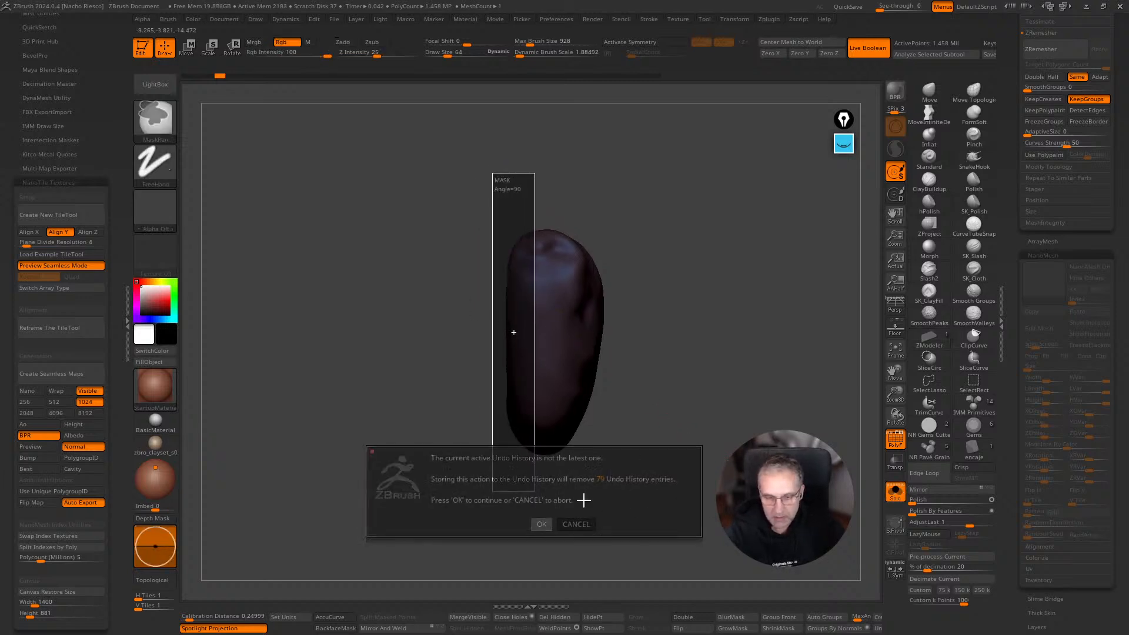
{"action": "left_click", "coordinate": [542, 524]}
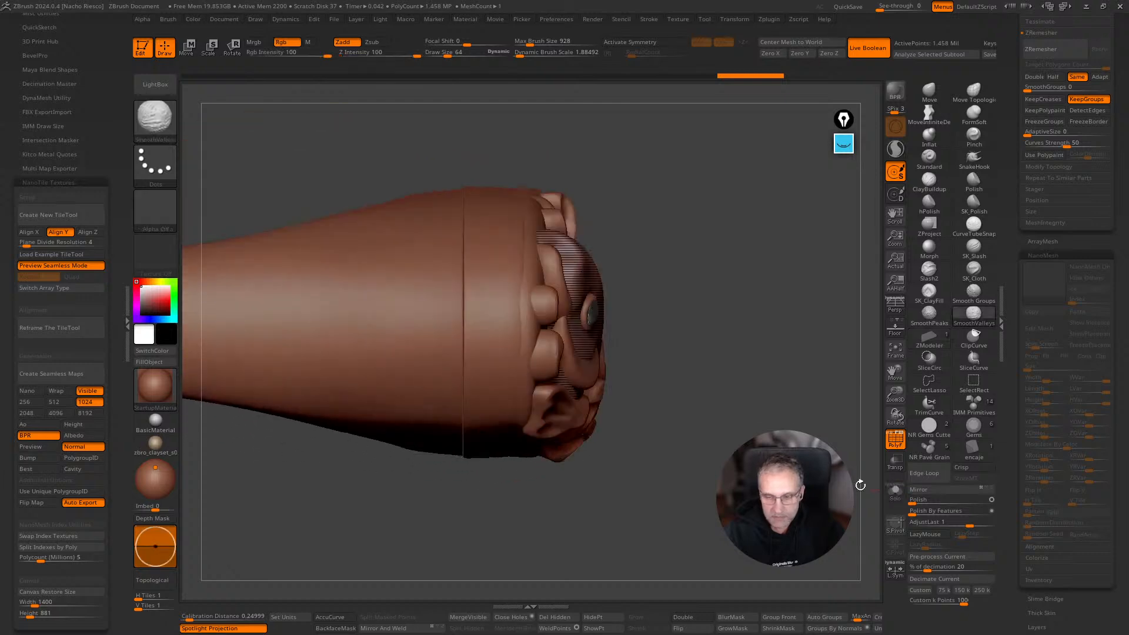
{"action": "left_click", "coordinate": [895, 462]}
{"action": "left_click", "coordinate": [898, 501]}
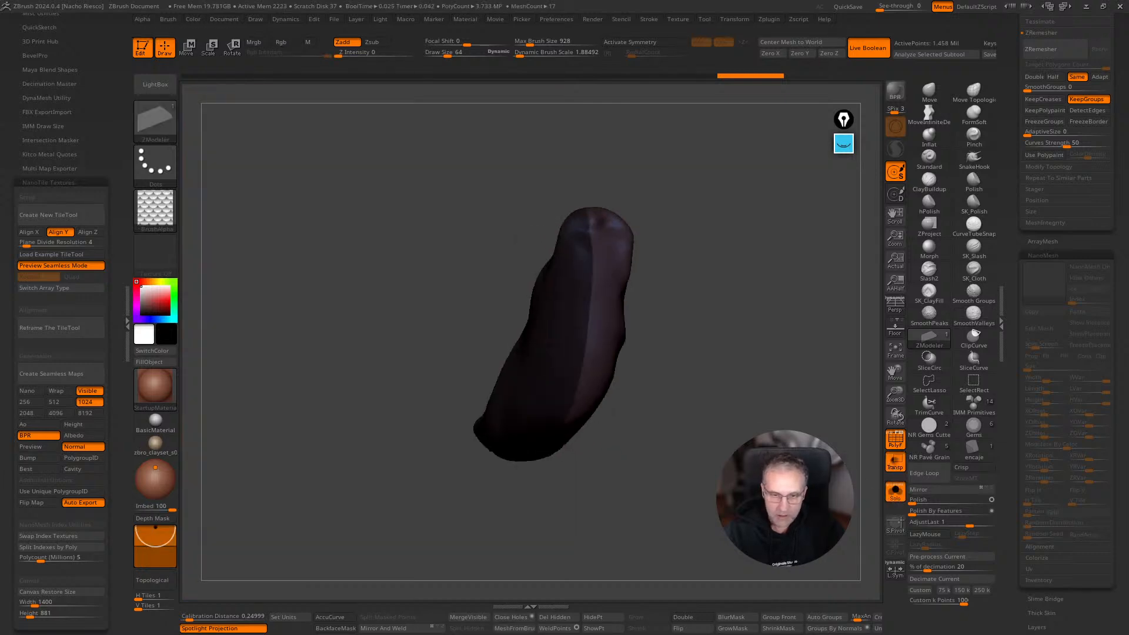
{"action": "mouse_move", "coordinate": [839, 520]}
{"action": "left_mouse_down"}
{"action": "mouse_move", "coordinate": [729, 544]}
{"action": "mouse_move", "coordinate": [691, 528]}
{"action": "left_mouse_up"}
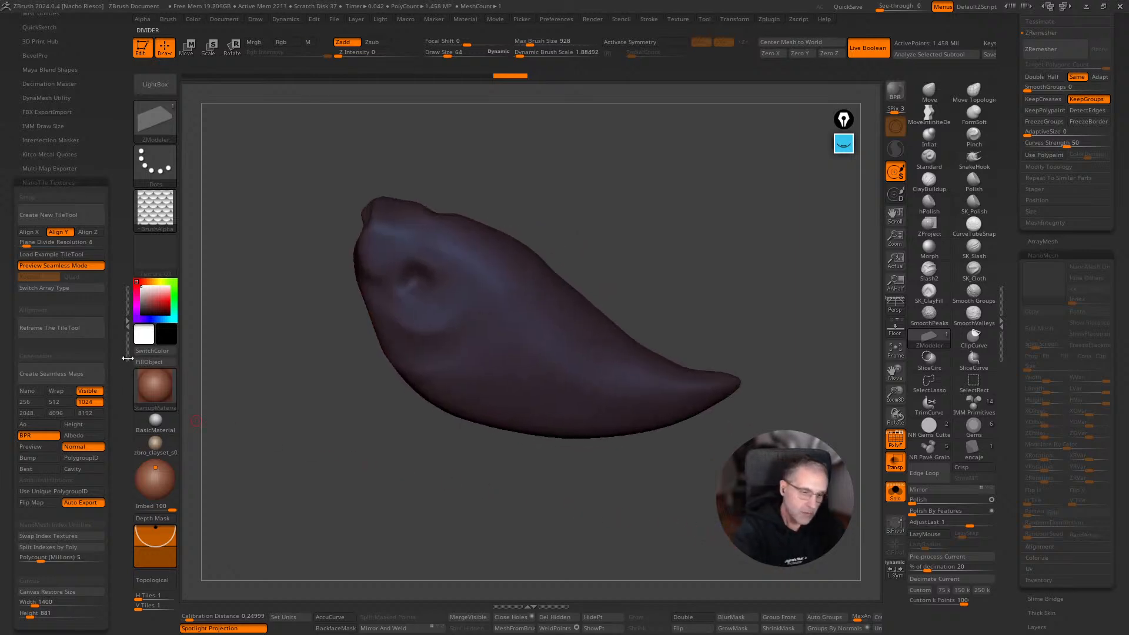
Create a UV Master work clone of the koi body and unwrap it with Symmetry off and Polygroups on.
{"action": "left_click", "coordinate": [69, 183]}
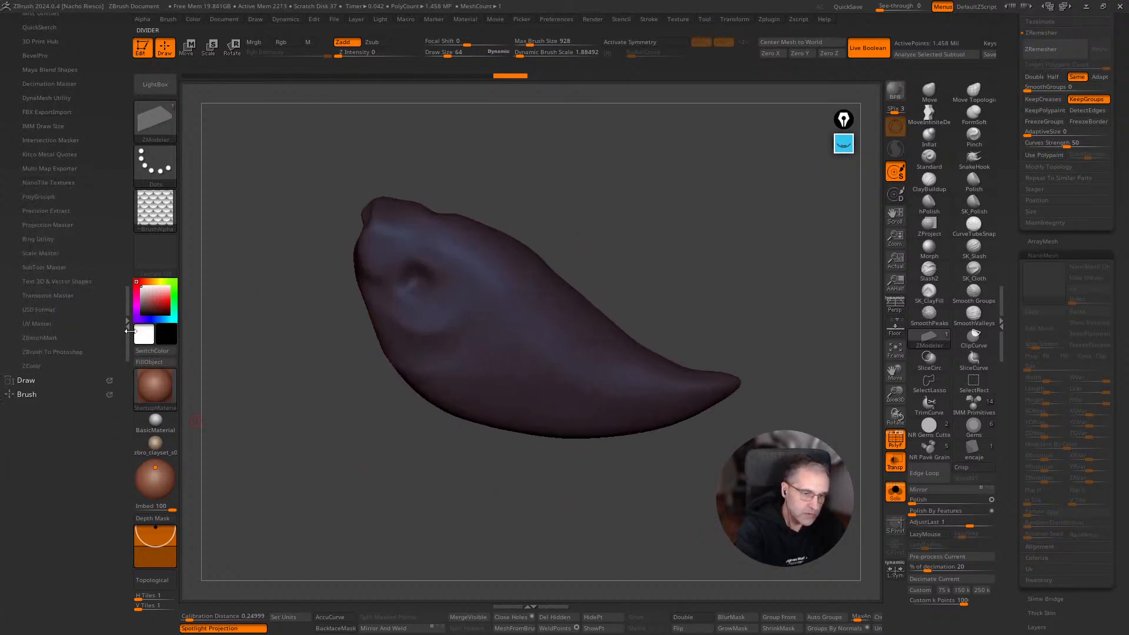
{"action": "left_click", "coordinate": [41, 324]}
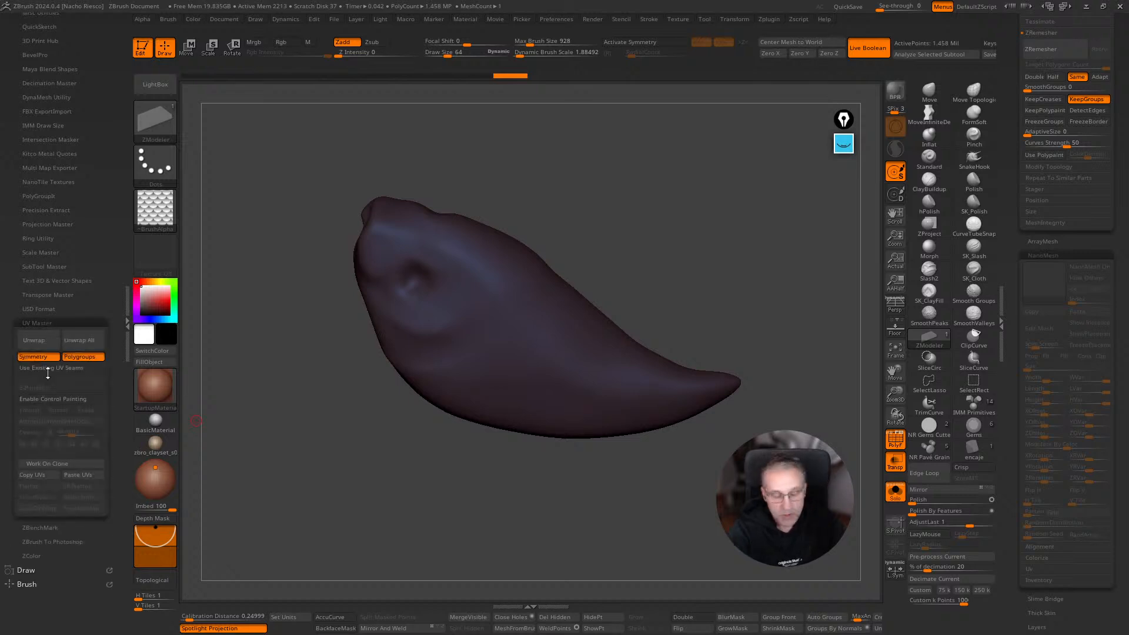
{"action": "left_click", "coordinate": [66, 464]}
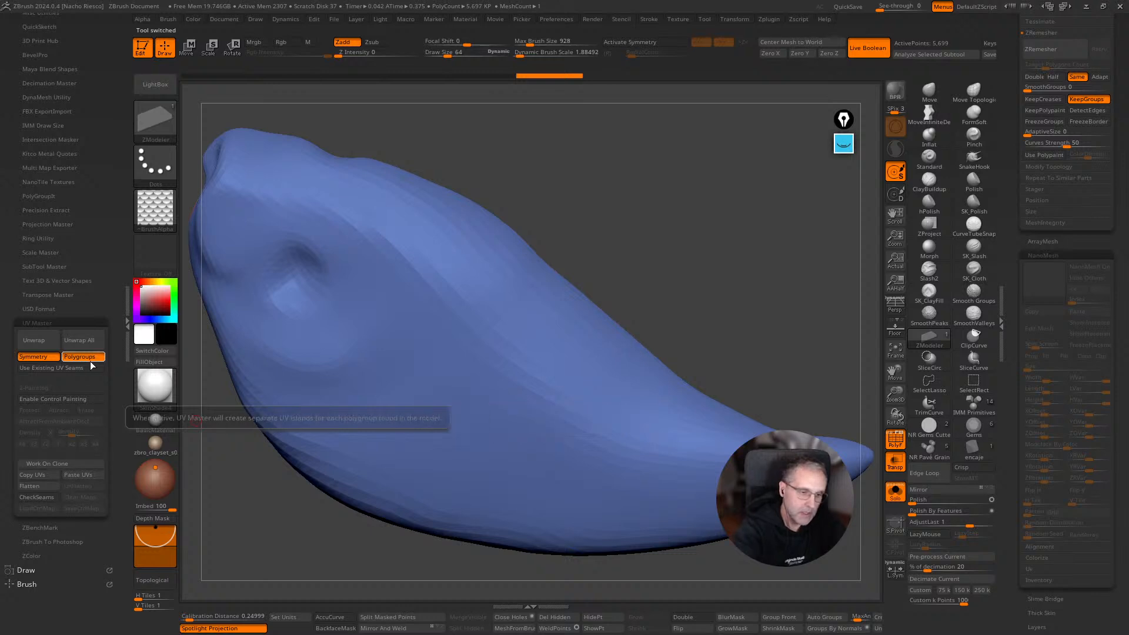
{"action": "left_click", "coordinate": [35, 358]}
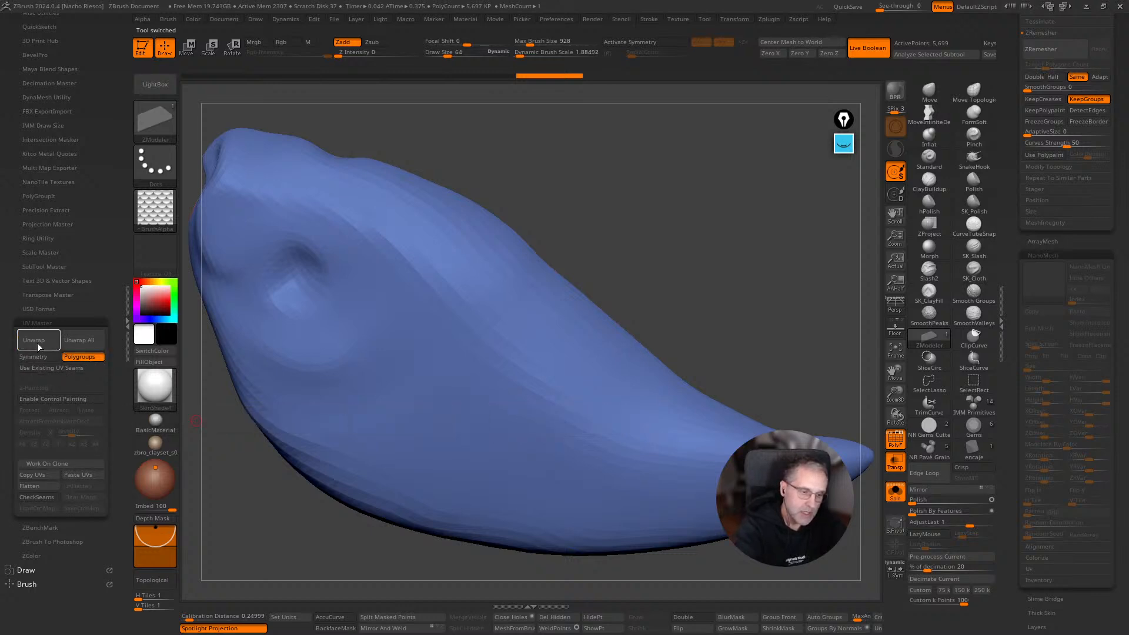
Flatten the unwrapped UVs and rotate the blue front island so the fish shape lies horizontally above the red island.
{"action": "left_click", "coordinate": [29, 486]}
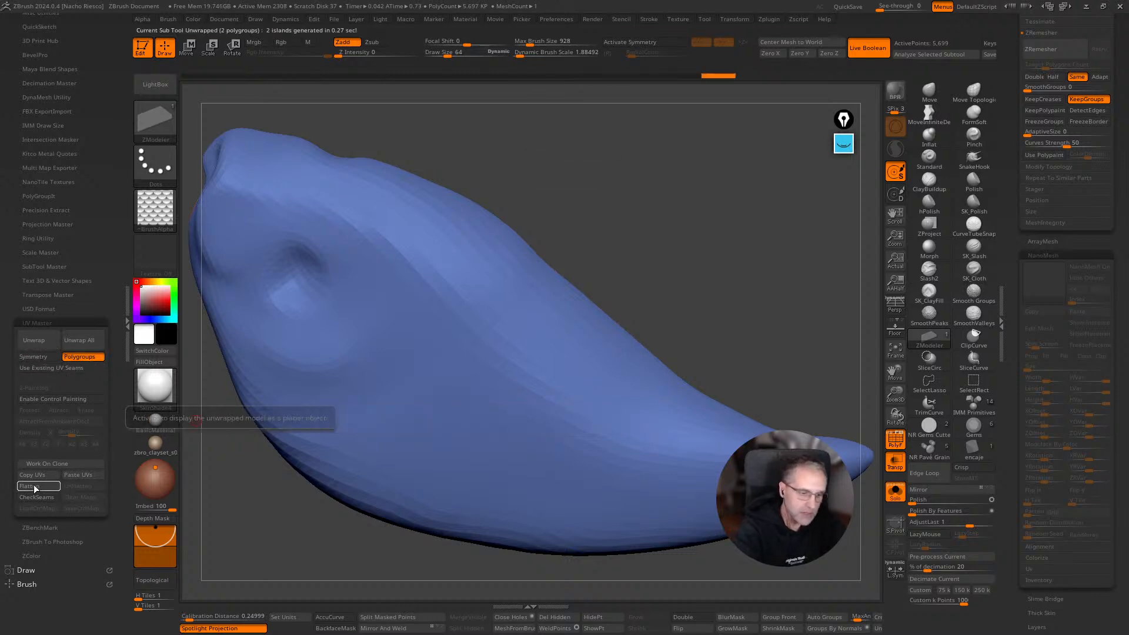
{"action": "key", "text": "f"}
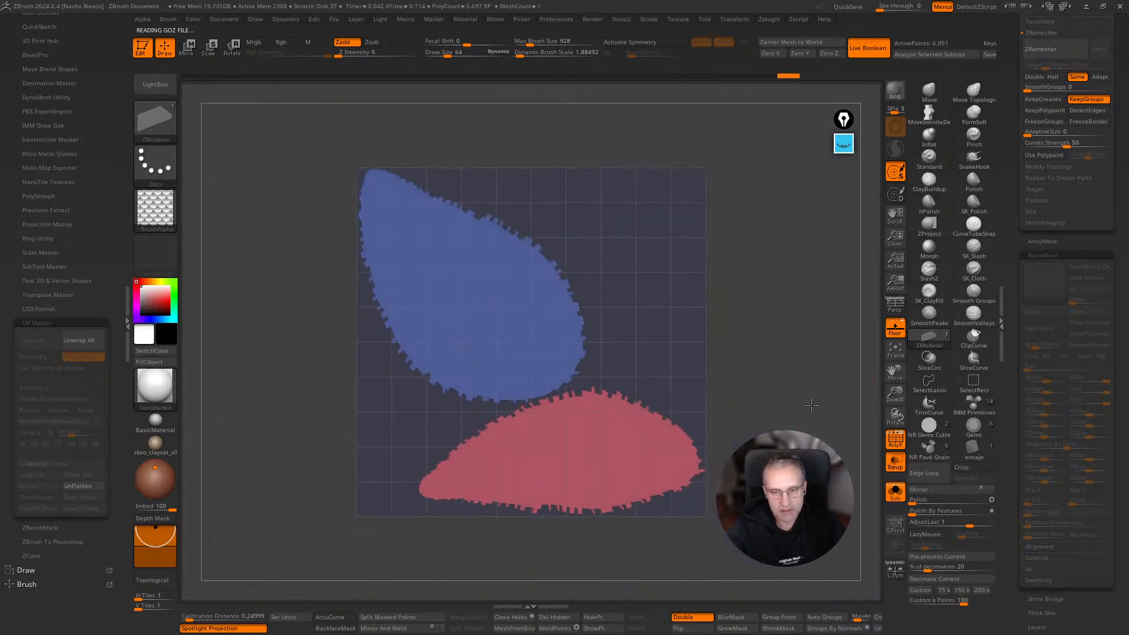
{"action": "key", "text": "f"}
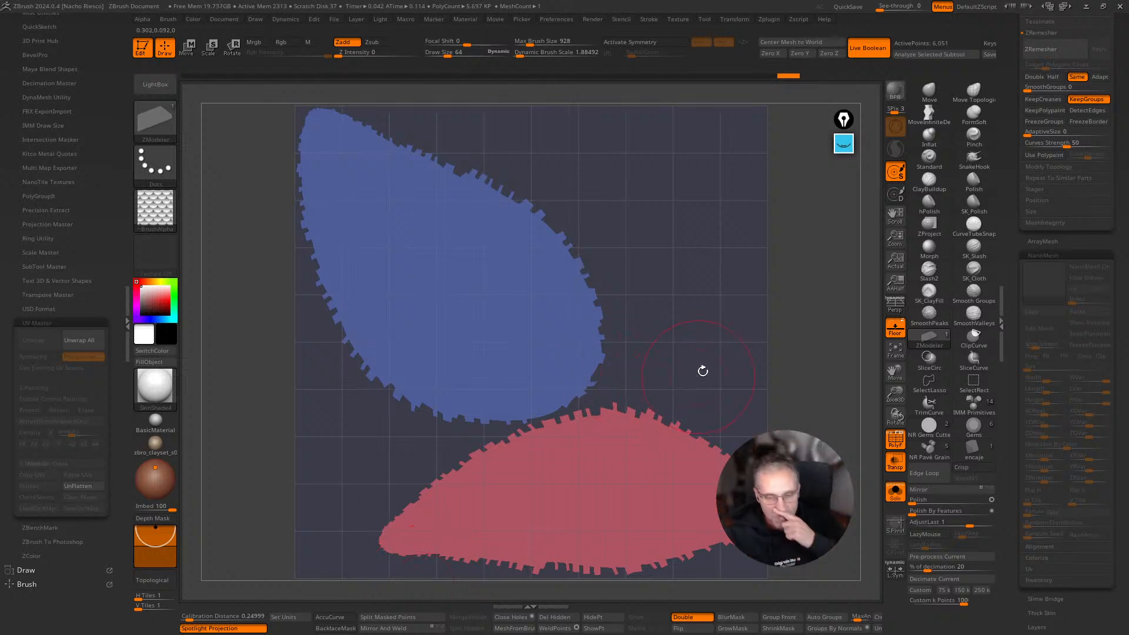
{"action": "key", "text": "w"}
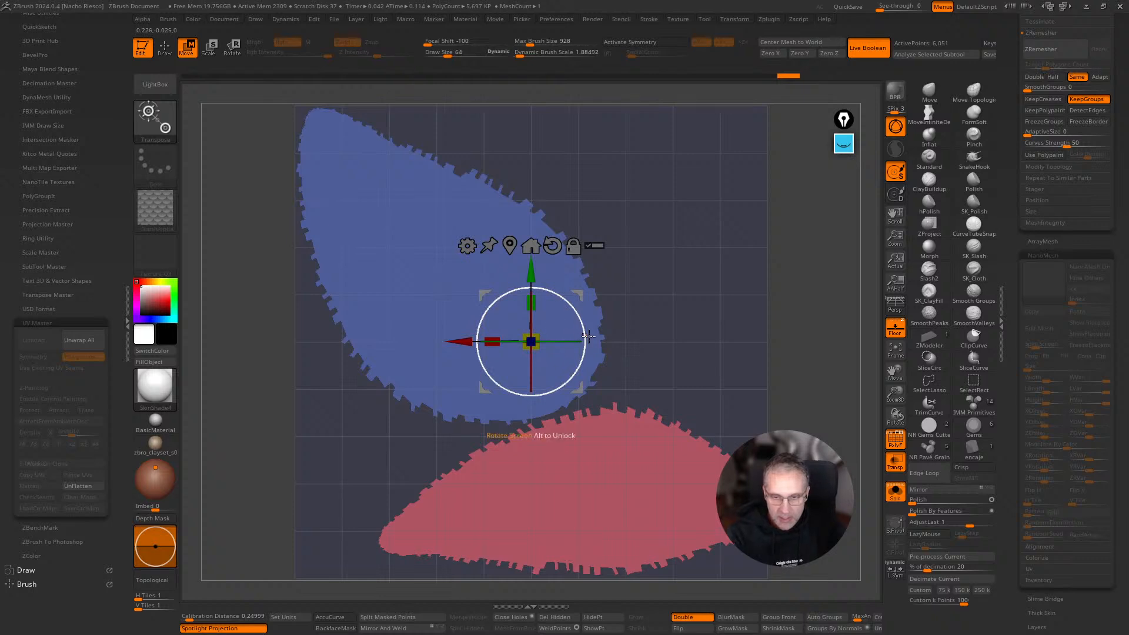
{"action": "left_click", "coordinate": [429, 278]}
{"action": "left_click_drag", "start_coordinate": [485, 269], "coordinate": [587, 224]}
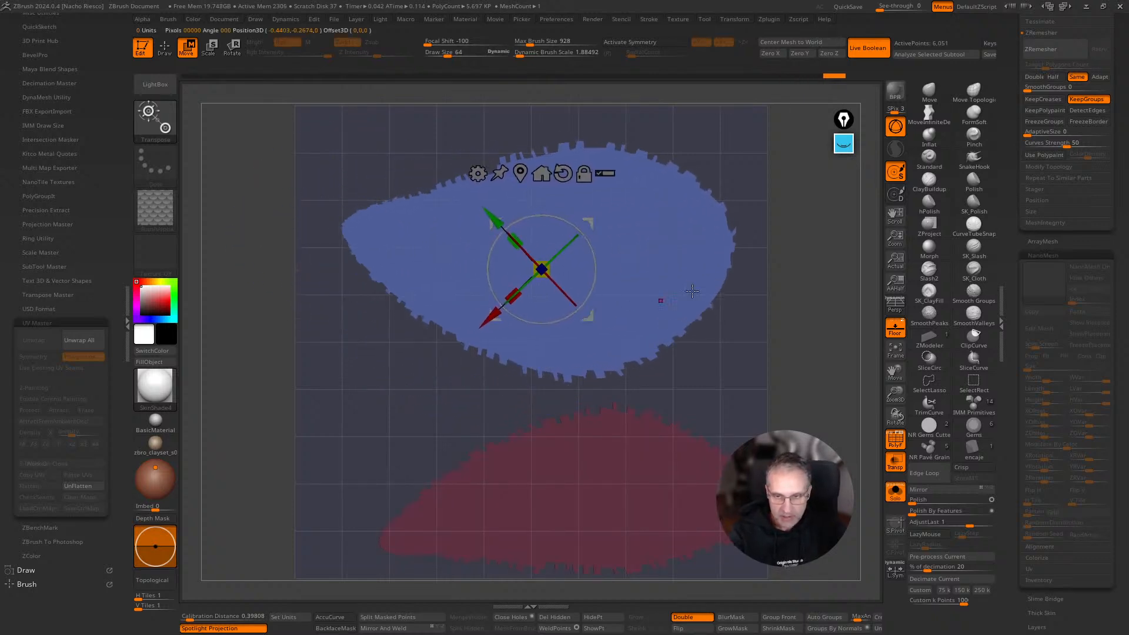
{"action": "left_click_drag", "start_coordinate": [794, 327], "coordinate": [816, 349], "text": "ctrl"}
{"action": "key", "text": "q"}
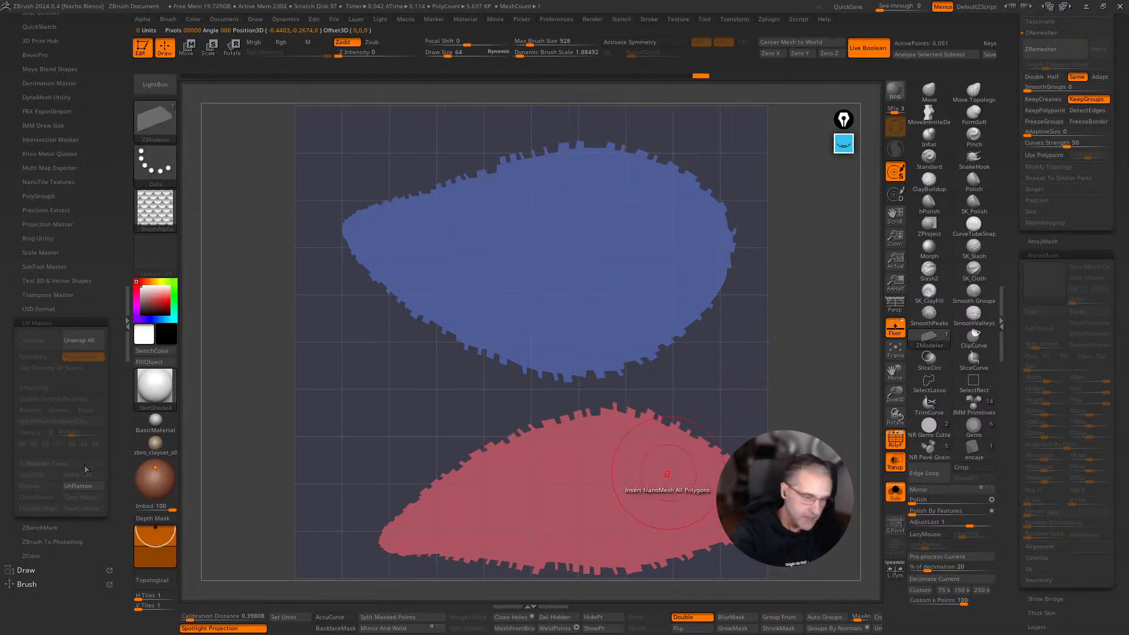
Unflatten the clone, copy its UVs and switch back to the original kashira3_12 tool.
{"action": "left_click", "coordinate": [83, 487]}
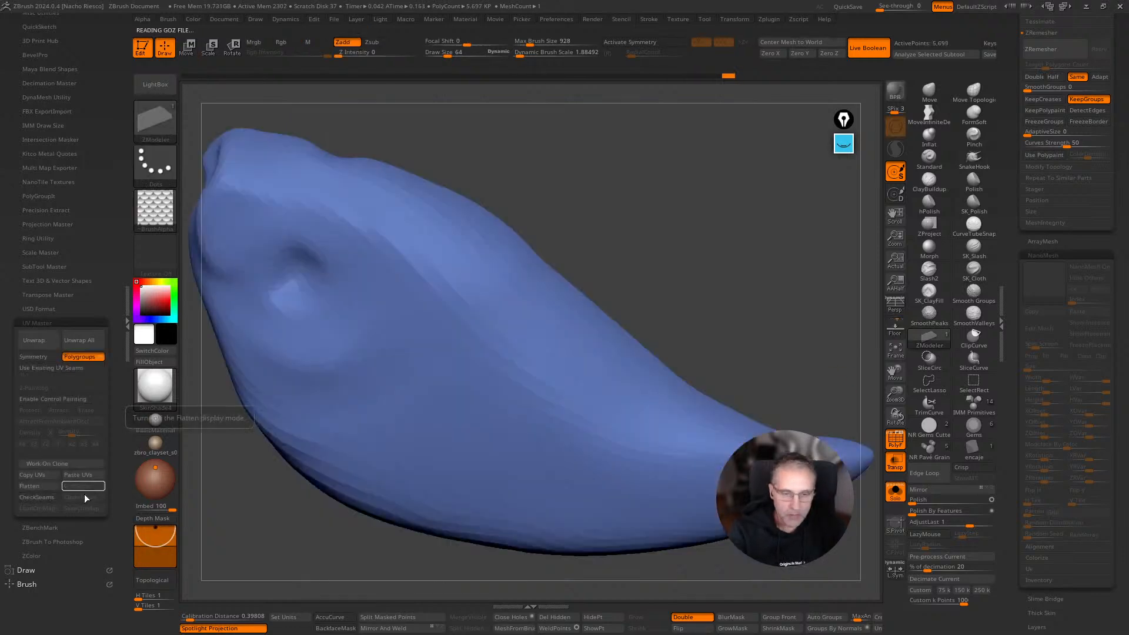
{"action": "left_click", "coordinate": [49, 476]}
{"action": "scroll", "coordinate": [1007, 243], "scroll_direction": "up", "scroll_amount": 1}
{"action": "scroll", "coordinate": [1007, 244], "scroll_direction": "up", "scroll_amount": 10}
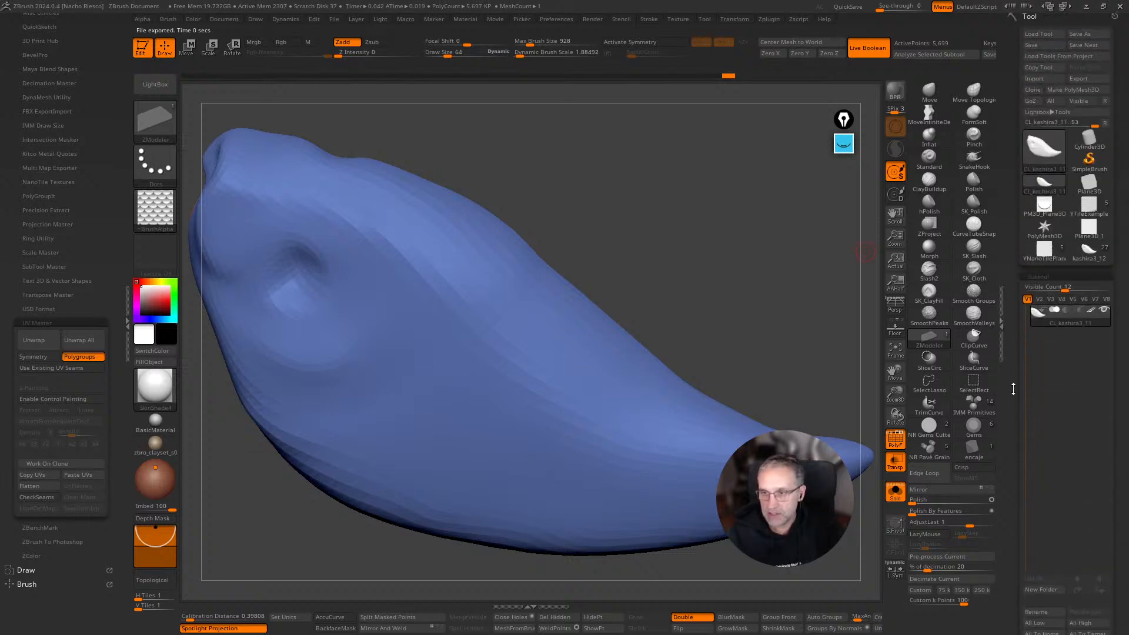
{"action": "left_click", "coordinate": [1089, 254]}
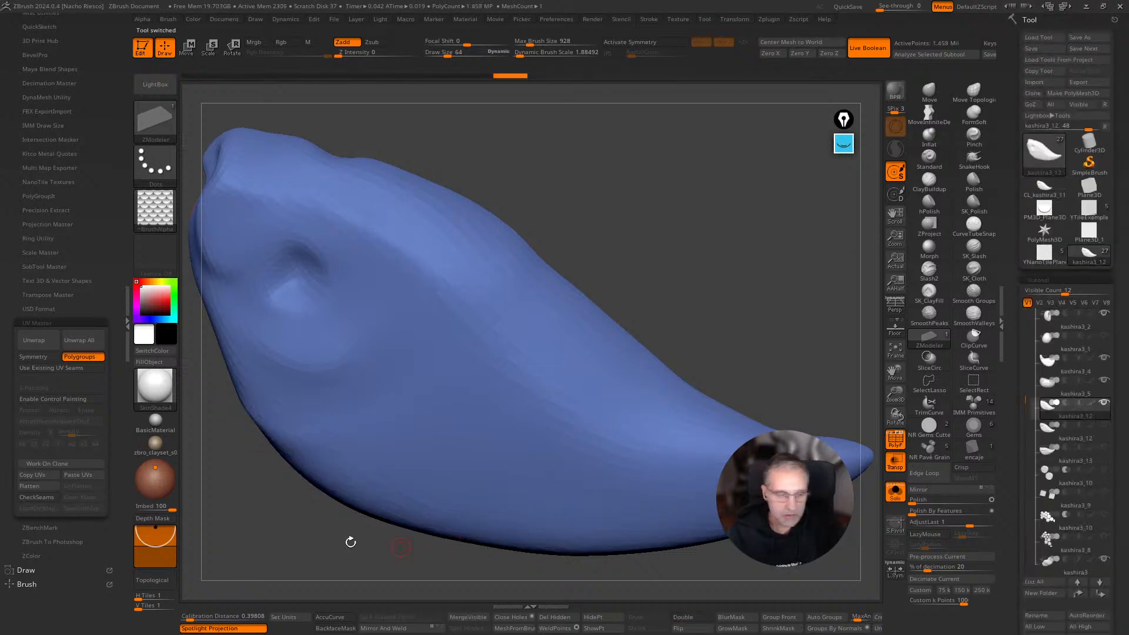
Paste the copied UVs onto the koi body and turn off the polyframe display.
{"action": "left_click", "coordinate": [91, 477]}
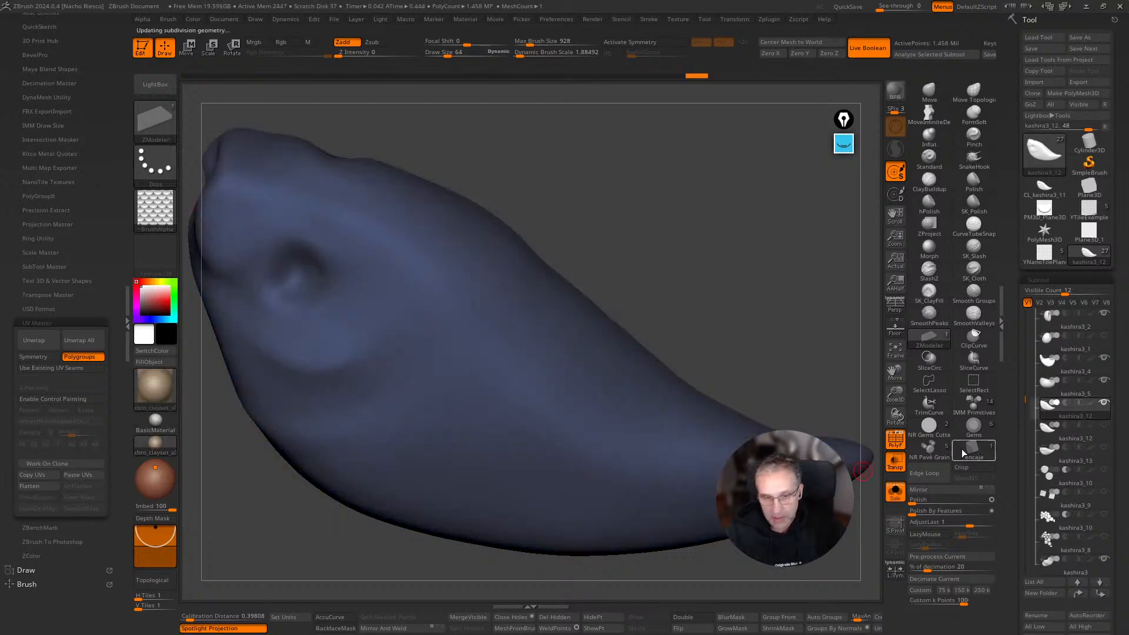
{"action": "left_click", "coordinate": [896, 449]}
{"action": "right_click_drag", "start_coordinate": [823, 556], "coordinate": [877, 503], "text": "ctrl"}
Open the surface noise editor for the koi body with the fish scale alpha loaded.
{"action": "left_click_drag", "start_coordinate": [1015, 523], "coordinate": [1008, 443]}
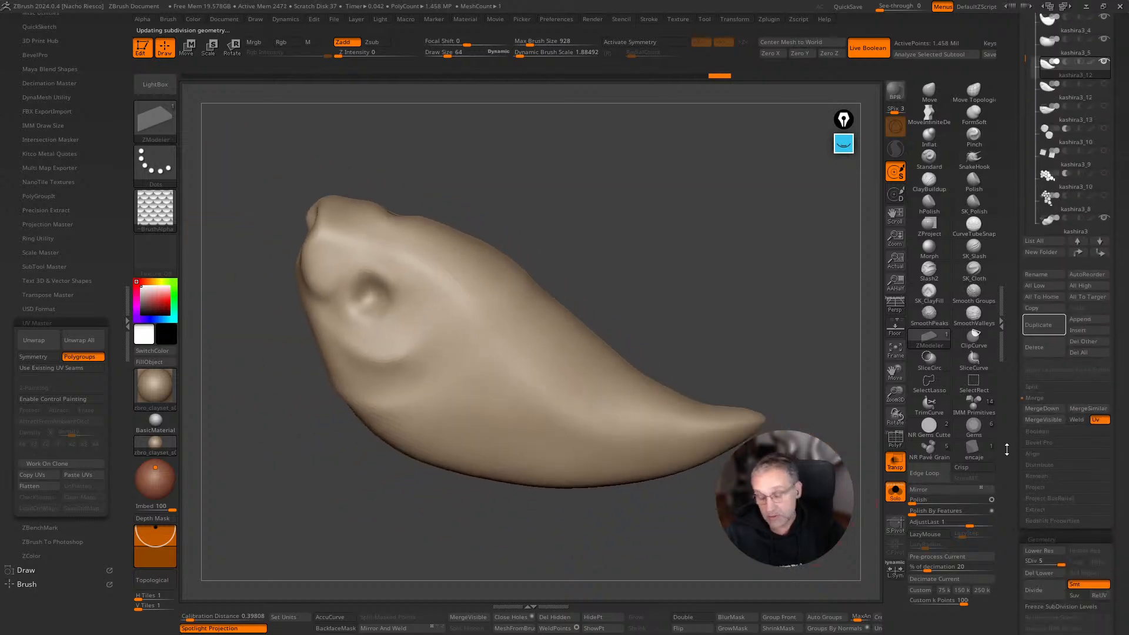
{"action": "left_click_drag", "start_coordinate": [1007, 499], "coordinate": [1016, 435]}
{"action": "left_click_drag", "start_coordinate": [1010, 497], "coordinate": [1056, 406]}
{"action": "left_click", "coordinate": [1044, 348]}
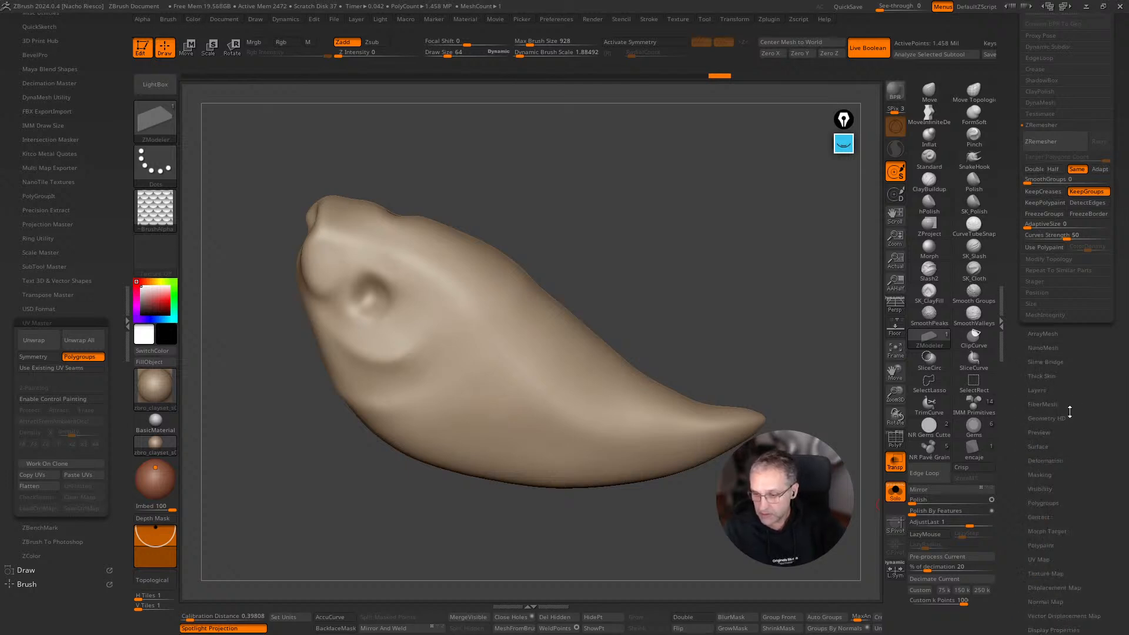
{"action": "left_click", "coordinate": [1038, 447]}
{"action": "left_click", "coordinate": [1037, 461]}
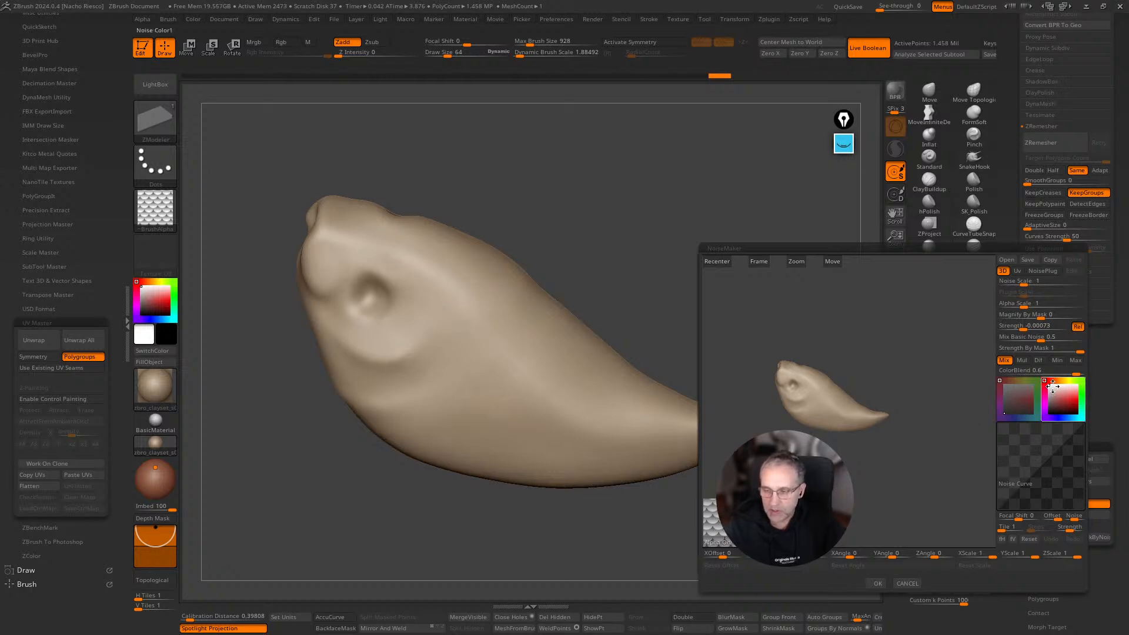
Adjust the second noise color and set Mix Basic Noise to 0 so only the scale alpha drives the noise.
{"action": "left_click_drag", "start_coordinate": [1050, 384], "coordinate": [1047, 415]}
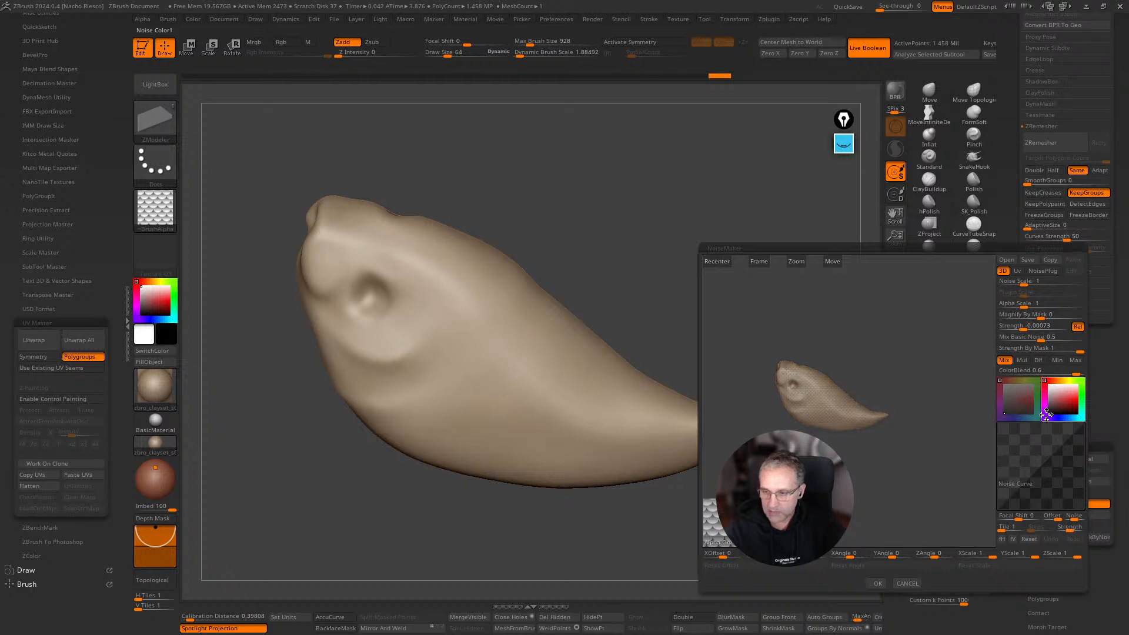
{"action": "left_click_drag", "start_coordinate": [920, 455], "coordinate": [919, 568], "text": "alt"}
{"action": "left_click_drag", "start_coordinate": [918, 403], "coordinate": [951, 380], "text": "alt"}
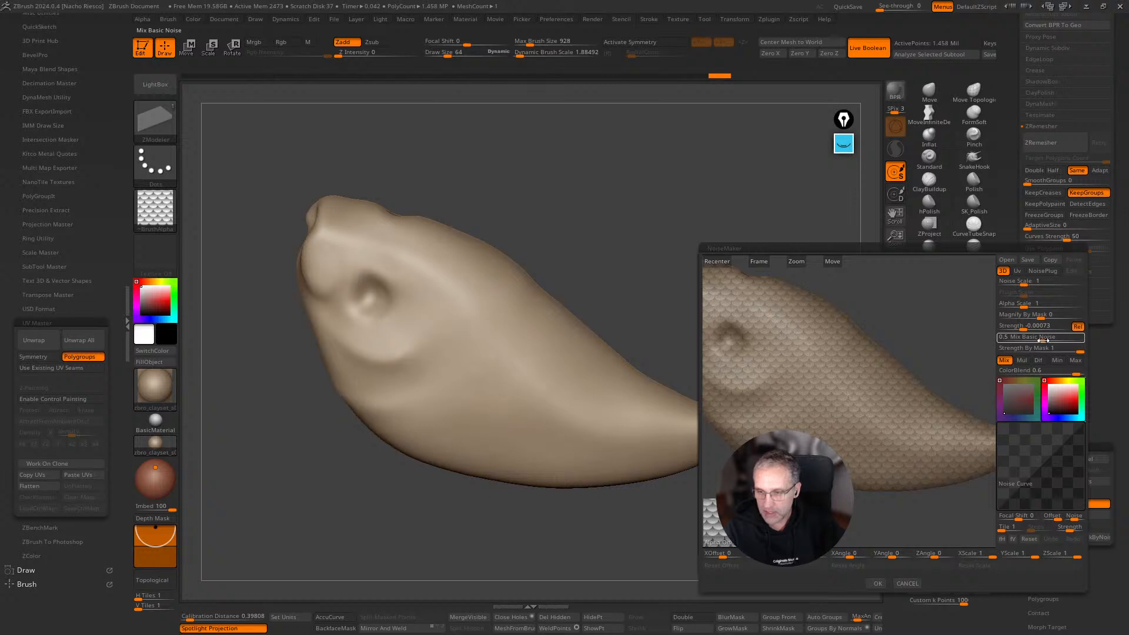
{"action": "left_click_drag", "start_coordinate": [1040, 341], "coordinate": [990, 341]}
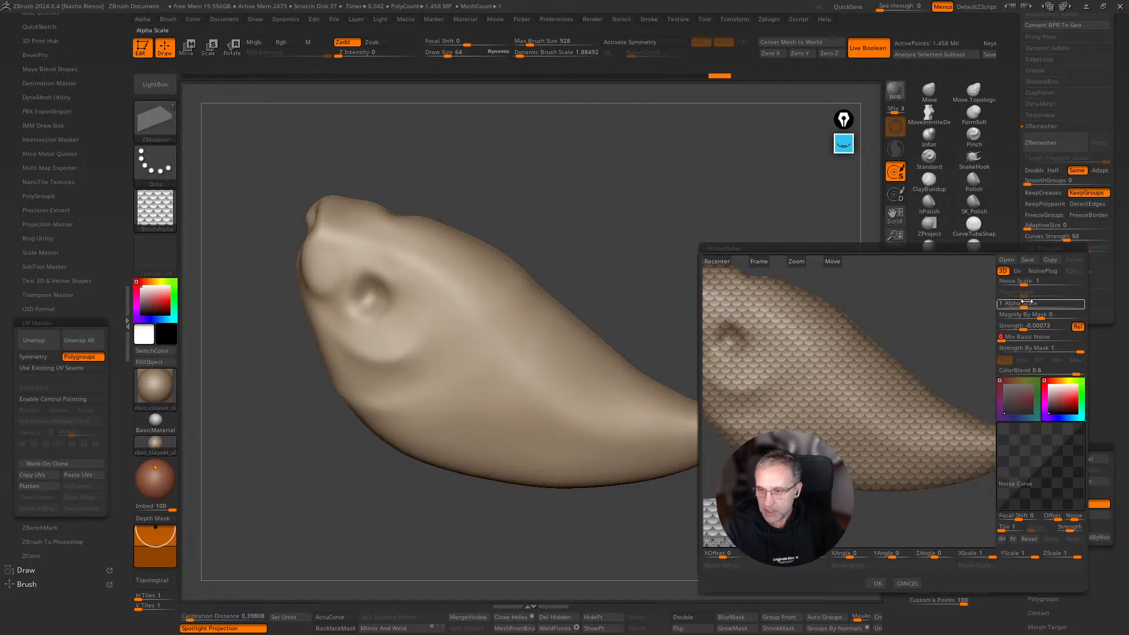
Switch the noise projection to UV, set Alpha Scale to about 0.34 and accept the noise.
{"action": "left_click_drag", "start_coordinate": [1024, 305], "coordinate": [1035, 306]}
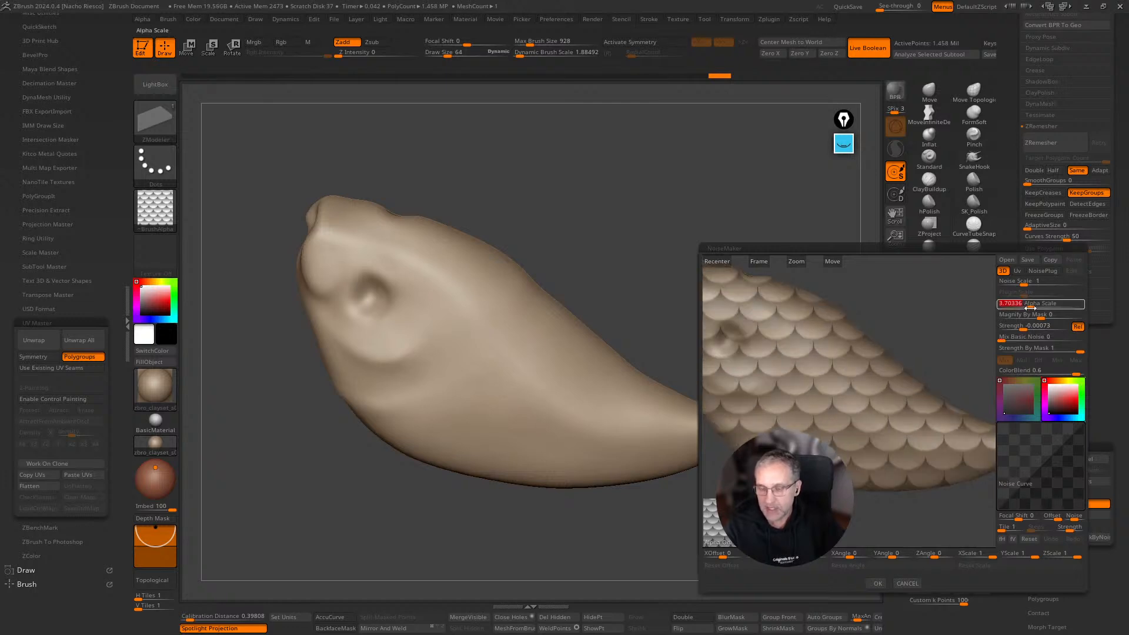
{"action": "left_click", "coordinate": [1016, 273]}
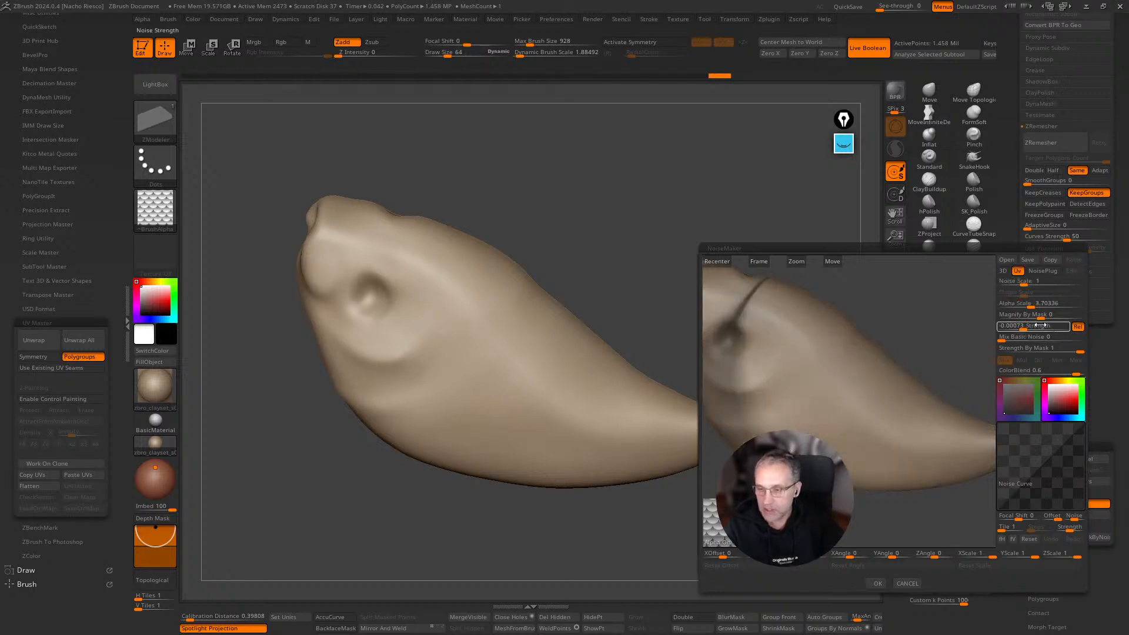
{"action": "left_click_drag", "start_coordinate": [1032, 305], "coordinate": [1021, 304]}
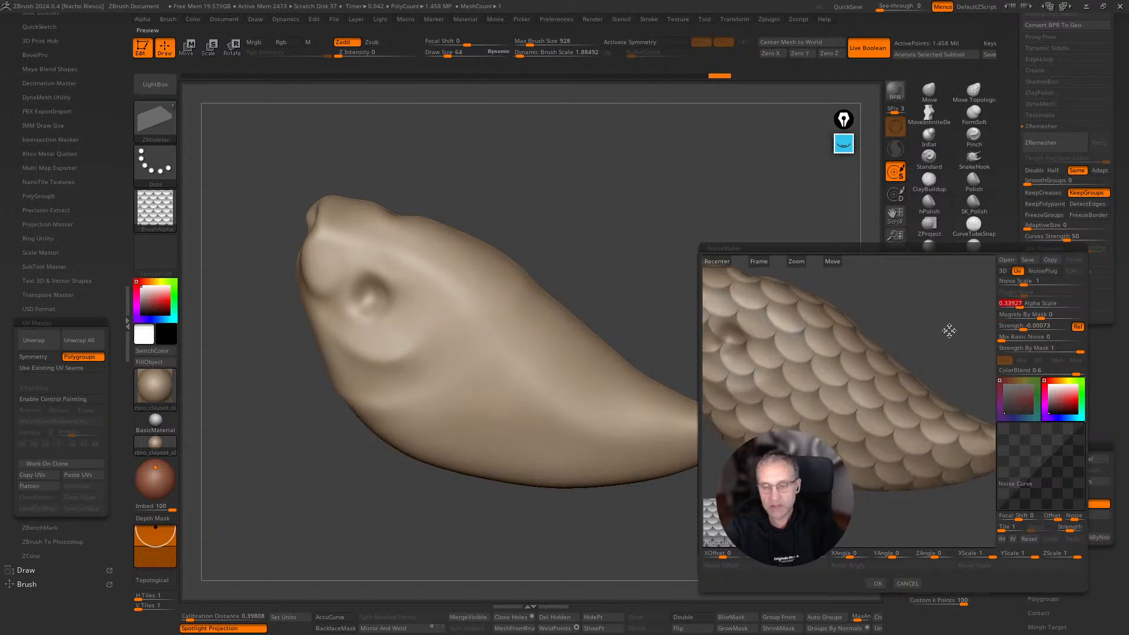
{"action": "left_click", "coordinate": [878, 583]}
Return to the koi body's UV clone, flatten its UVs and rotate both islands 90° so the fish shapes stand vertically.
{"action": "left_click_drag", "start_coordinate": [1007, 227], "coordinate": [1016, 438]}
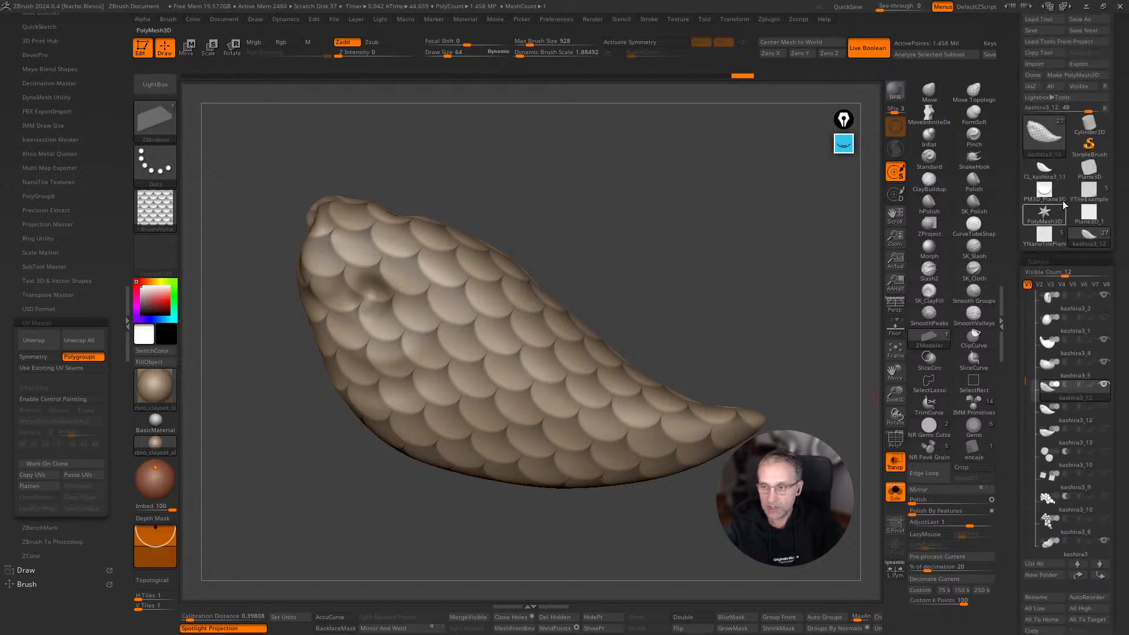
{"action": "left_click", "coordinate": [1045, 173]}
{"action": "left_click", "coordinate": [29, 486]}
{"action": "key", "text": "w"}
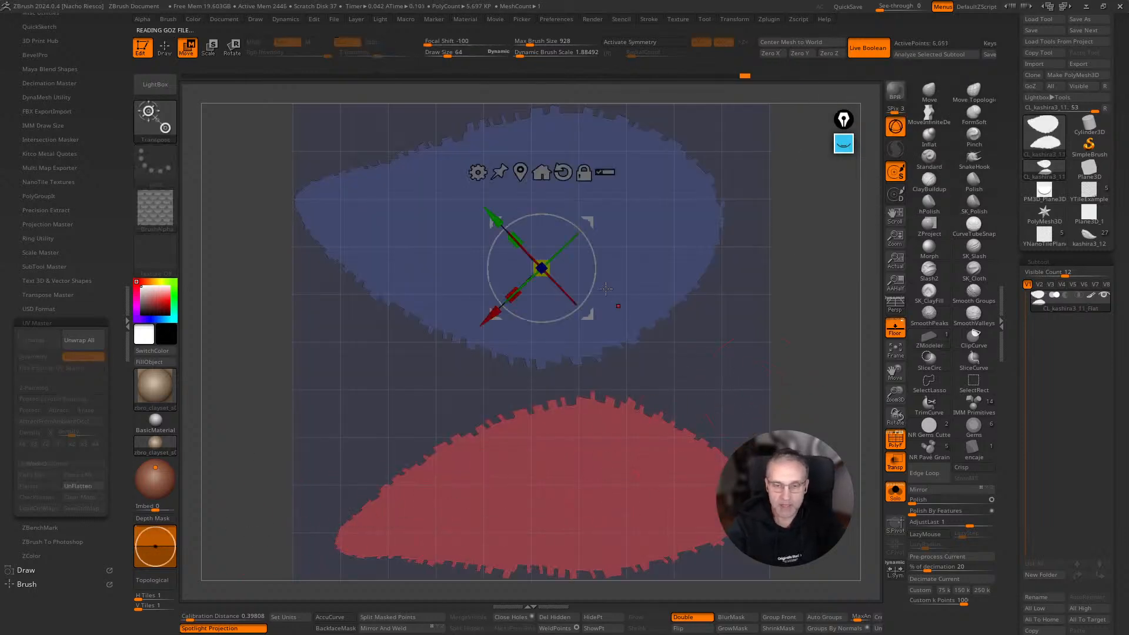
{"action": "left_click_drag", "start_coordinate": [570, 227], "coordinate": [582, 302]}
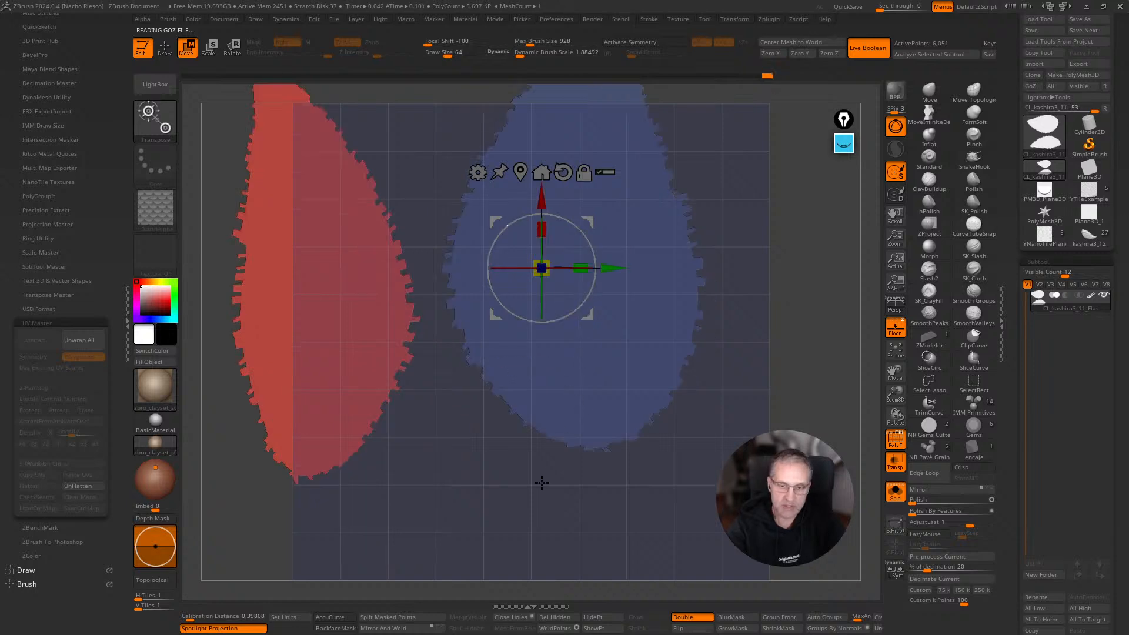
Unflatten the clone and transfer its rotated UVs onto the original kashira3_12 koi body.
{"action": "left_click", "coordinate": [78, 486]}
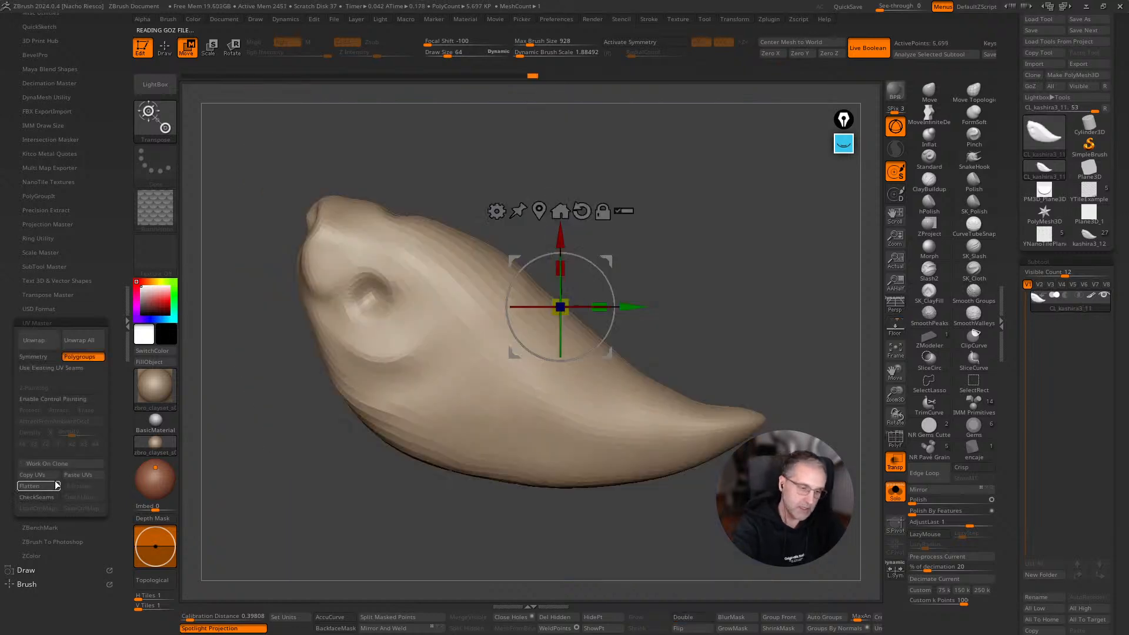
{"action": "left_click", "coordinate": [1089, 235]}
{"action": "left_click", "coordinate": [91, 477]}
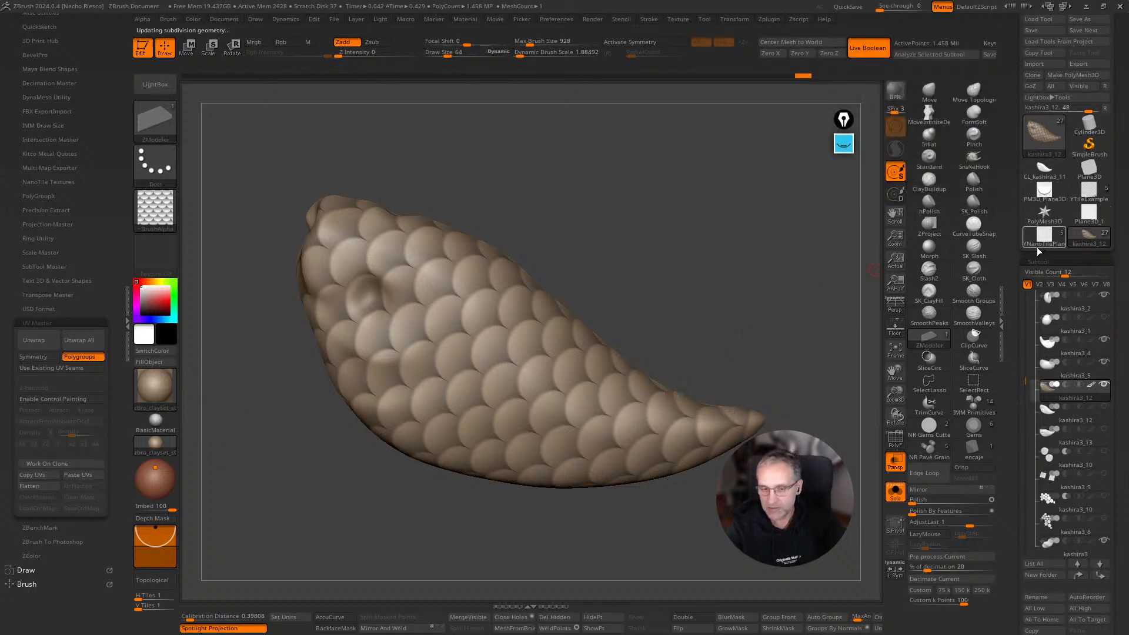
Flatten the clone's UVs again, rotate both islands 180° and unflatten the clone.
{"action": "left_click", "coordinate": [1040, 171]}
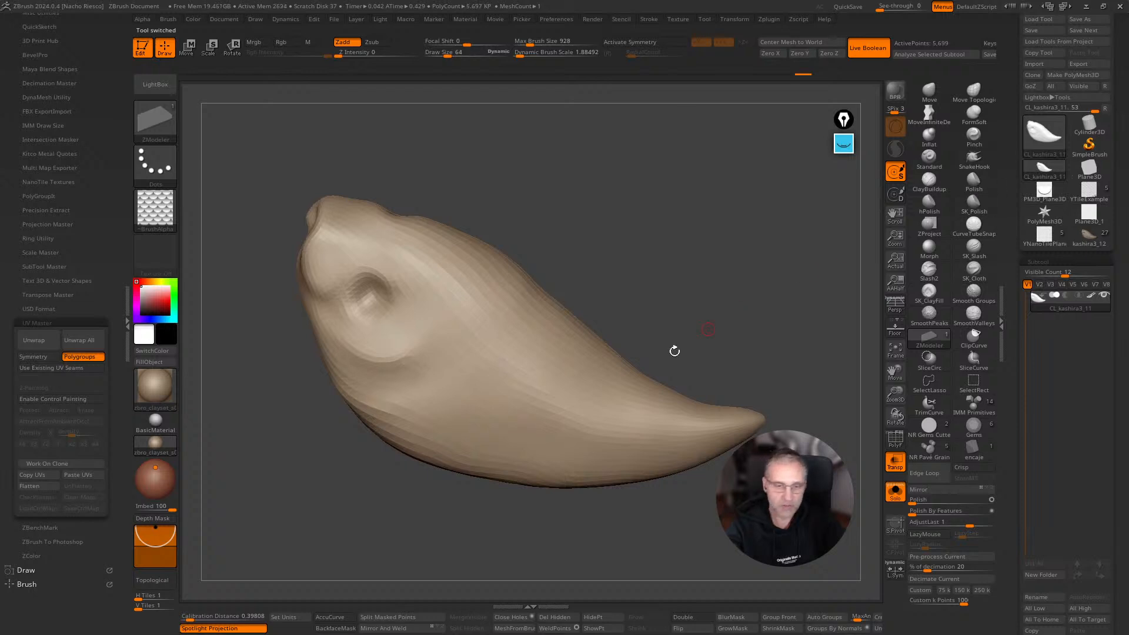
{"action": "left_click", "coordinate": [29, 486]}
{"action": "left_click_drag", "start_coordinate": [581, 233], "coordinate": [421, 440]}
{"action": "left_click", "coordinate": [78, 487]}
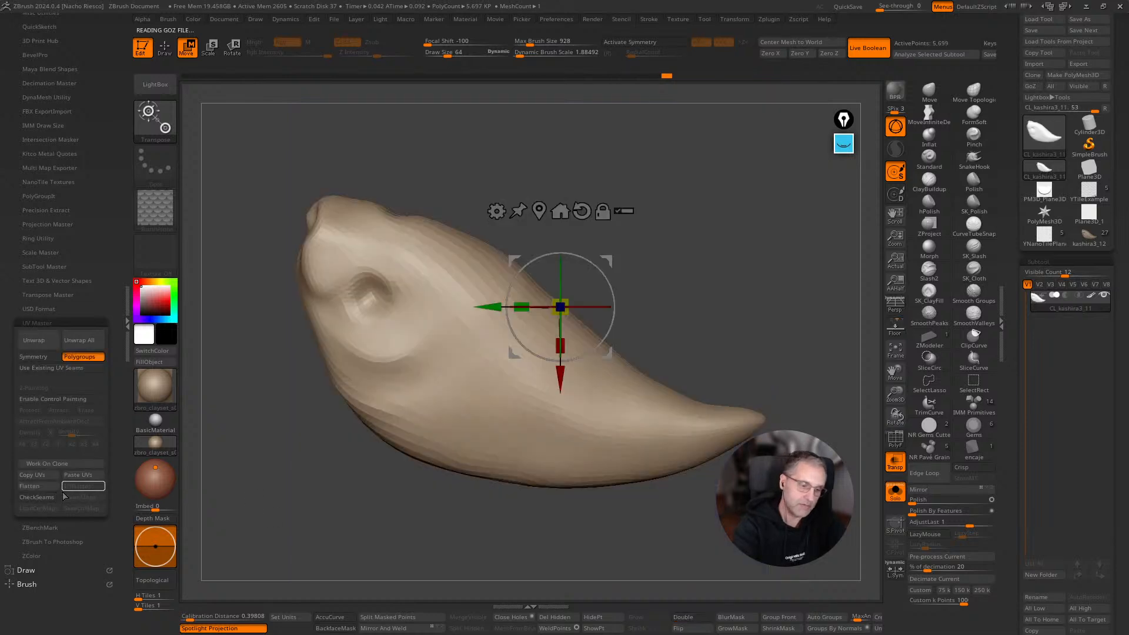
Copy the clone's reversed UVs and paste them onto the original kashira3_12 koi body.
{"action": "left_click", "coordinate": [40, 476]}
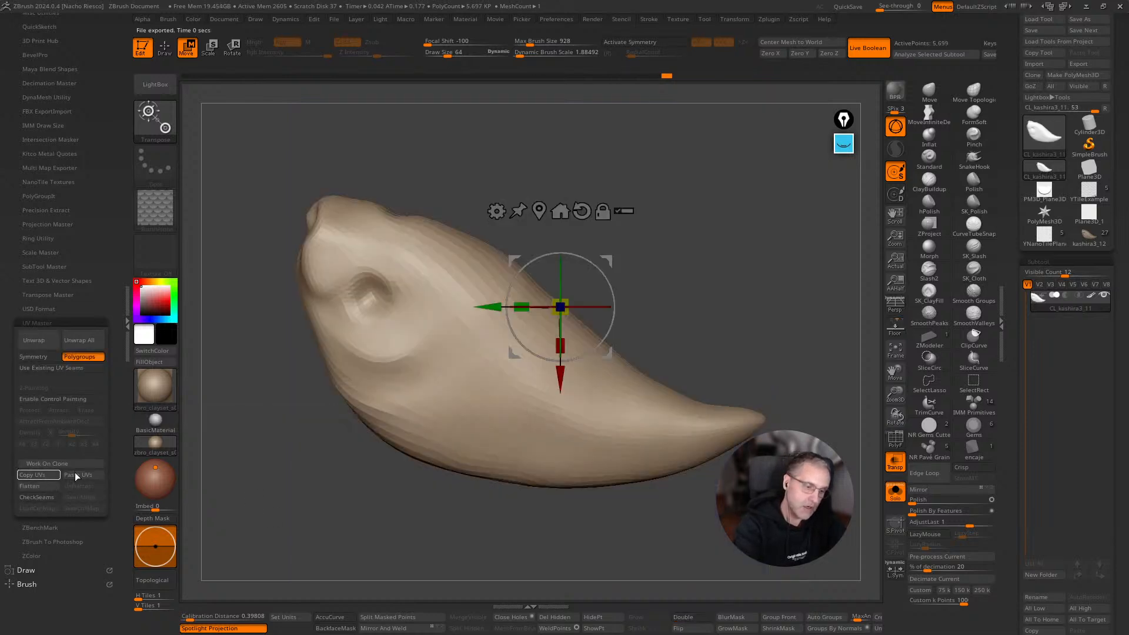
{"action": "left_click", "coordinate": [1087, 238]}
{"action": "left_click", "coordinate": [82, 475]}
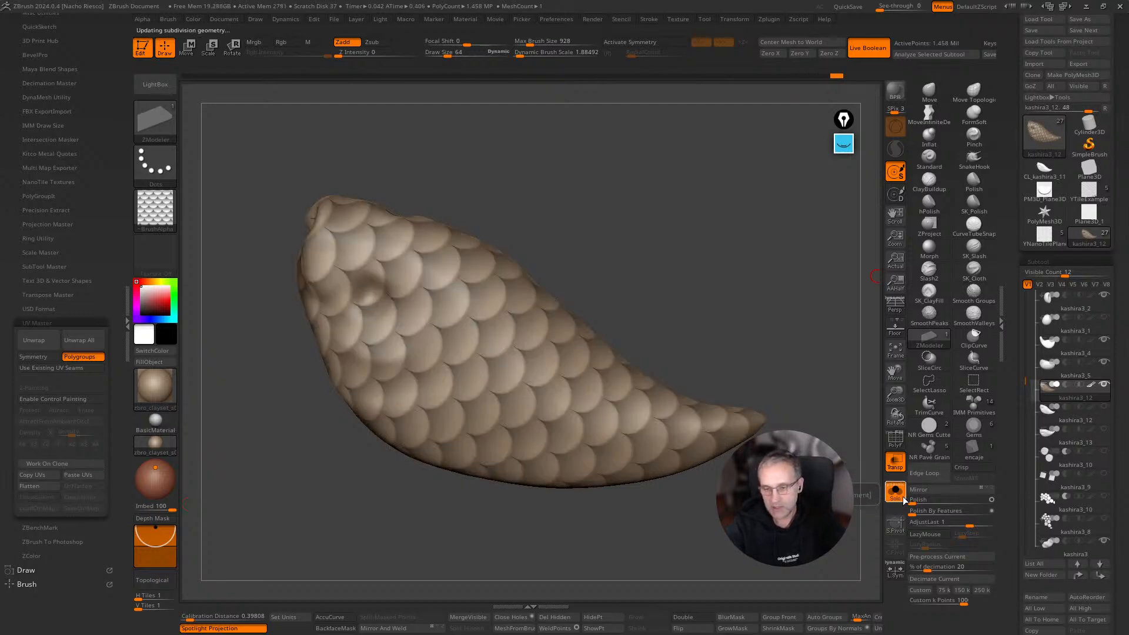
Turn off transparency and Solo to examine the scale direction and size within the complete ring.
{"action": "left_click", "coordinate": [898, 463]}
{"action": "left_click_drag", "start_coordinate": [865, 492], "coordinate": [841, 459], "text": "alt"}
{"action": "left_click_drag", "start_coordinate": [668, 439], "coordinate": [697, 488], "text": "alt"}
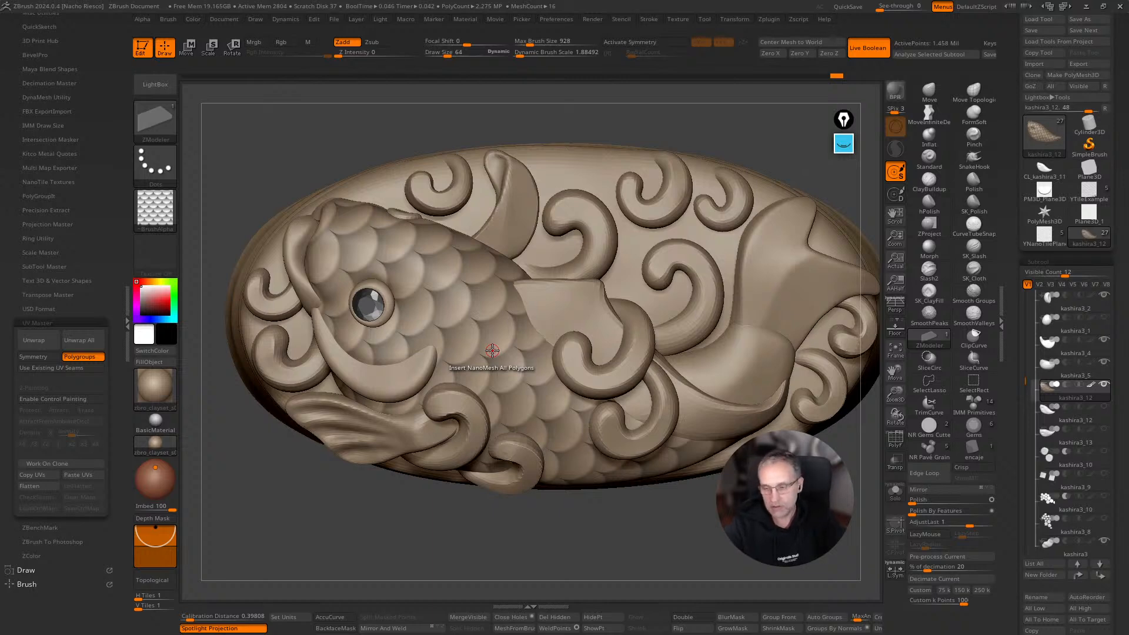
Isolate the koi body, mask it by its surface noise and turn the noise off.
{"action": "left_click", "coordinate": [895, 492]}
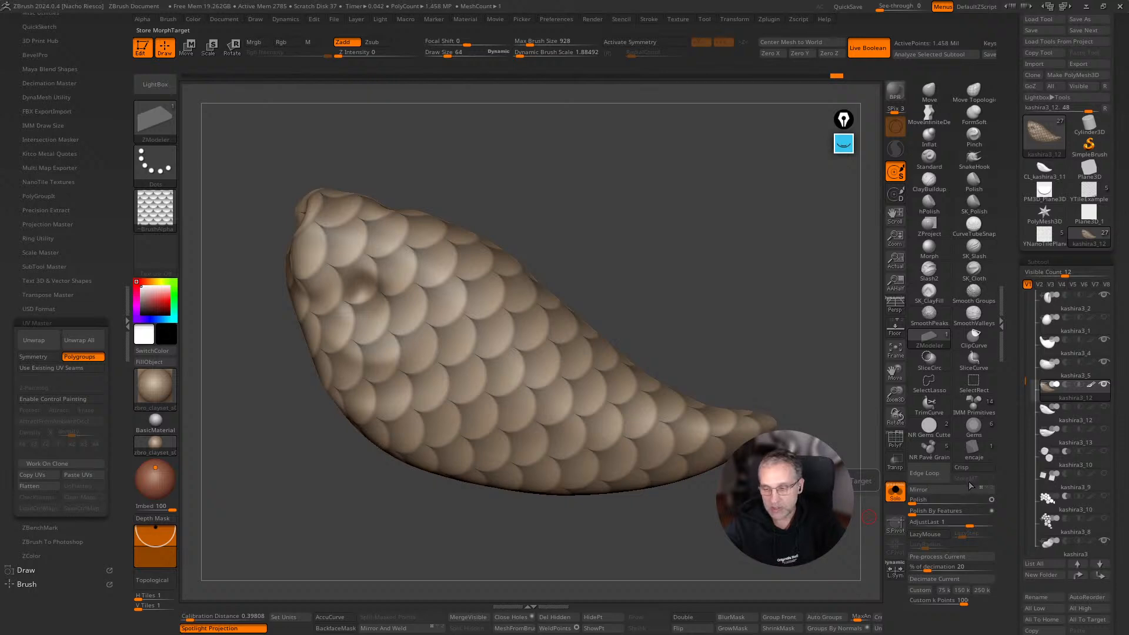
{"action": "scroll", "coordinate": [1018, 514], "scroll_direction": "down", "scroll_amount": 2}
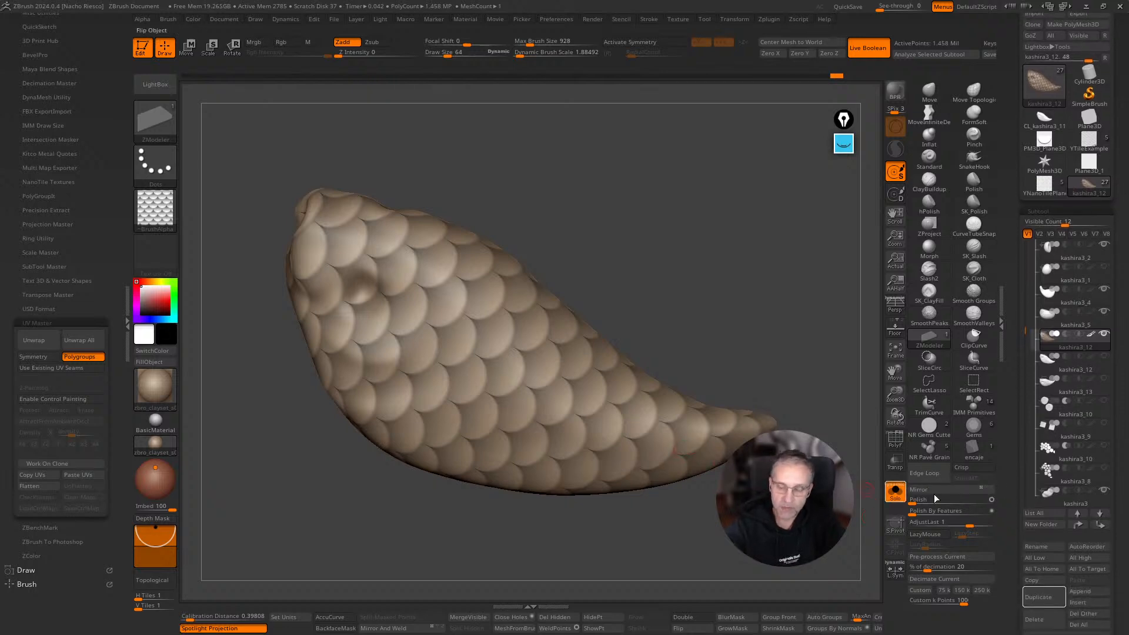
{"action": "scroll", "coordinate": [1014, 522], "scroll_direction": "down", "scroll_amount": 6}
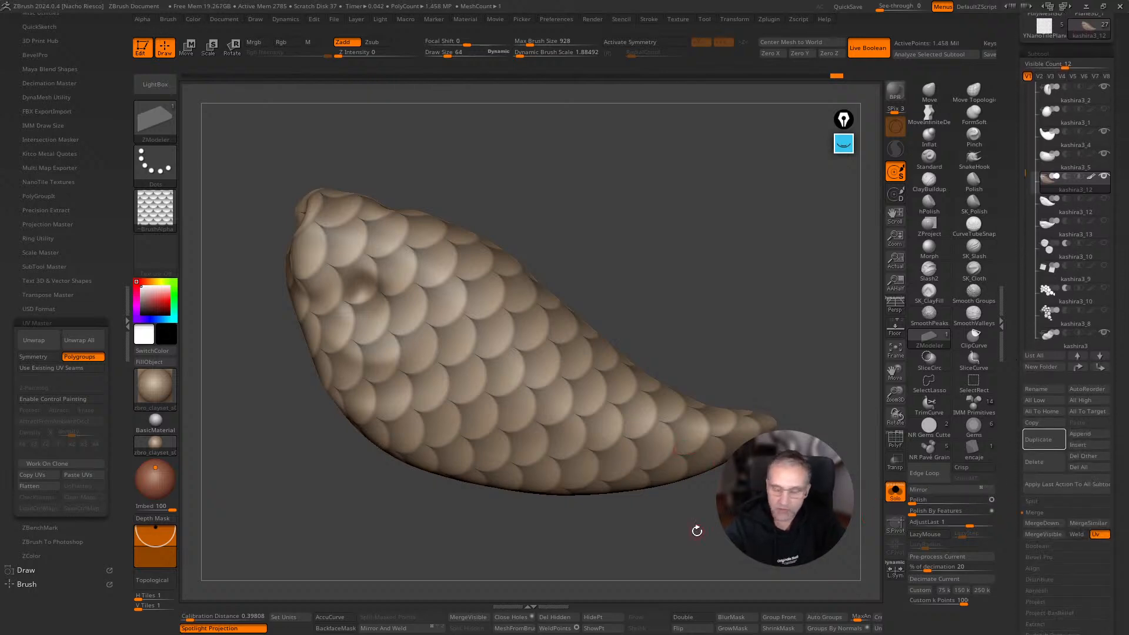
{"action": "scroll", "coordinate": [1013, 365], "scroll_direction": "down", "scroll_amount": 10}
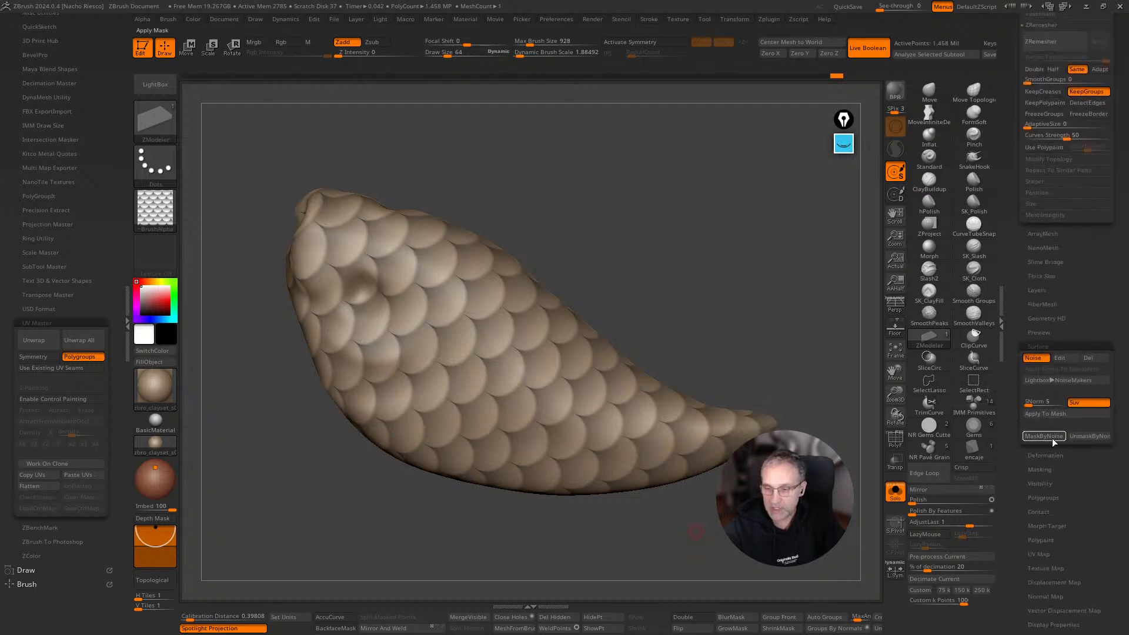
{"action": "left_click", "coordinate": [1046, 435]}
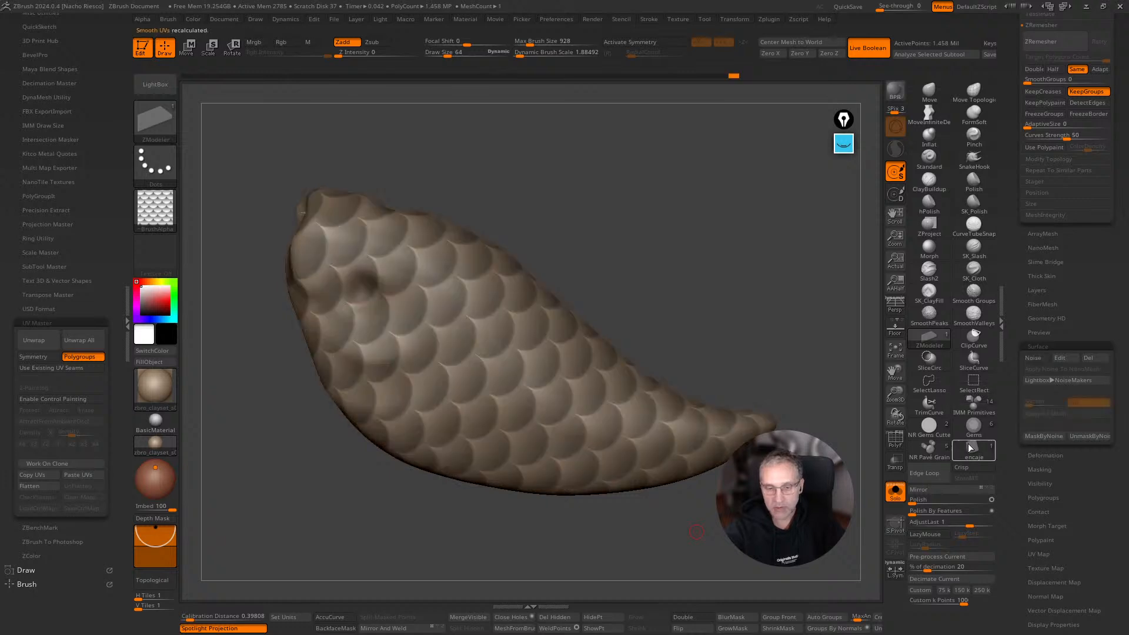
Show the whole ring, inflate the koi body's unmasked areas with the gizmo to raise the scales, and clear the mask.
{"action": "left_click", "coordinate": [896, 491]}
{"action": "key", "text": "w"}
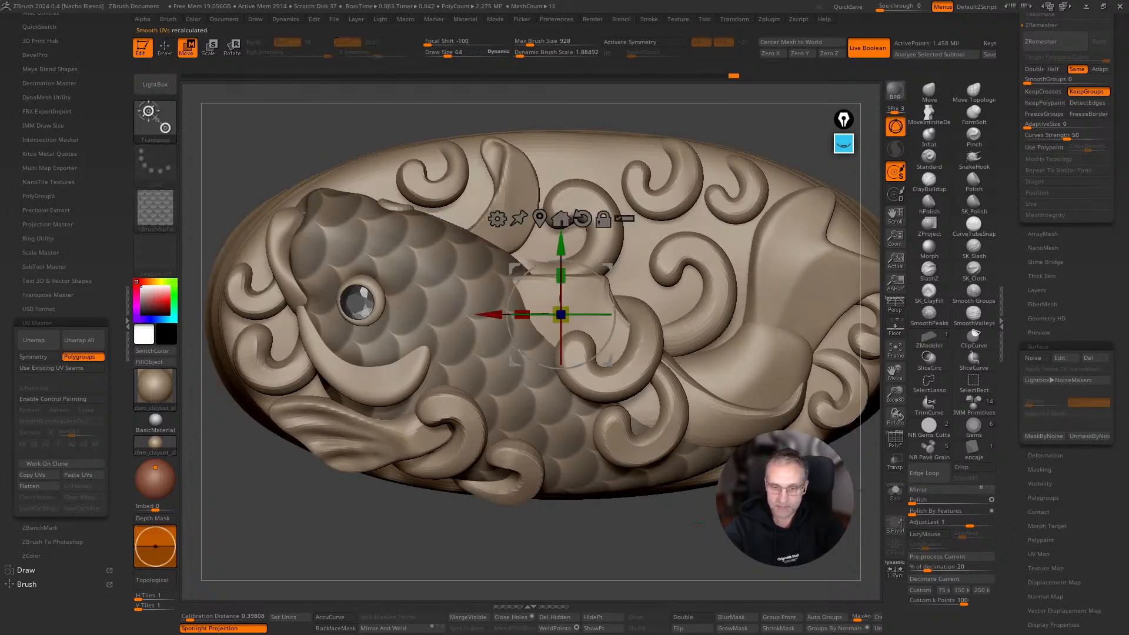
{"action": "left_click_drag", "start_coordinate": [565, 315], "coordinate": [526, 196], "text": "ctrl"}
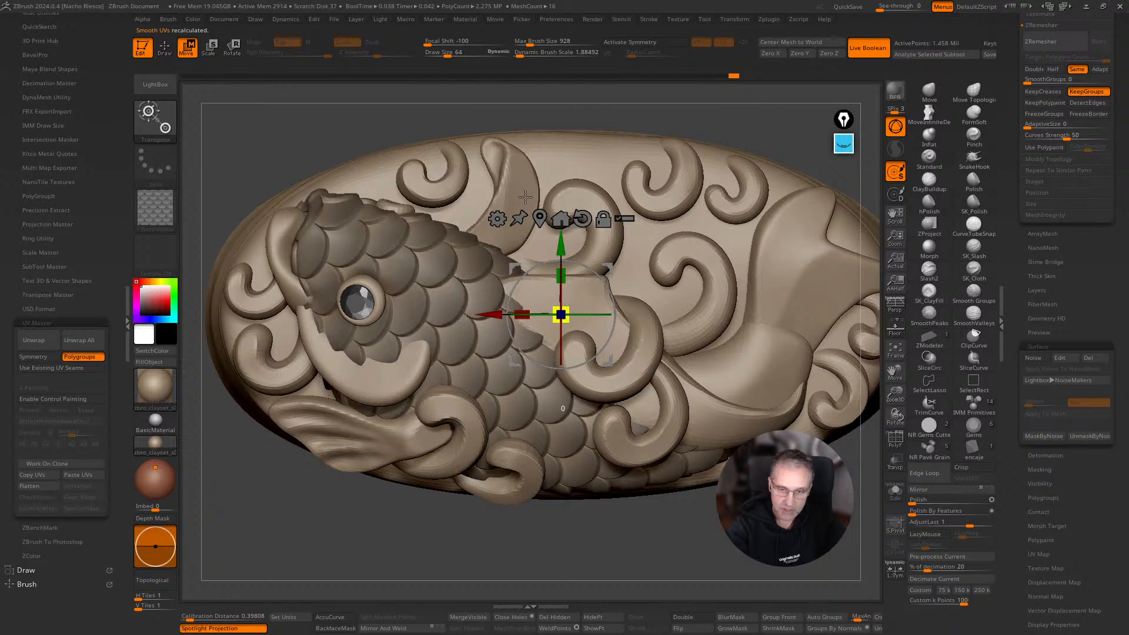
{"action": "key", "text": "q"}
{"action": "mouse_move", "coordinate": [659, 529]}
{"action": "left_mouse_down", "text": "ctrl"}
{"action": "mouse_move", "coordinate": [682, 553]}
{"action": "mouse_move", "coordinate": [662, 500]}
{"action": "mouse_move", "coordinate": [673, 491]}
{"action": "mouse_move", "coordinate": [500, 491]}
{"action": "mouse_move", "coordinate": [673, 492]}
{"action": "mouse_move", "coordinate": [680, 529]}
{"action": "left_mouse_up", "text": "ctrl"}
{"action": "left_click_drag", "start_coordinate": [679, 529], "coordinate": [706, 565], "text": "alt"}
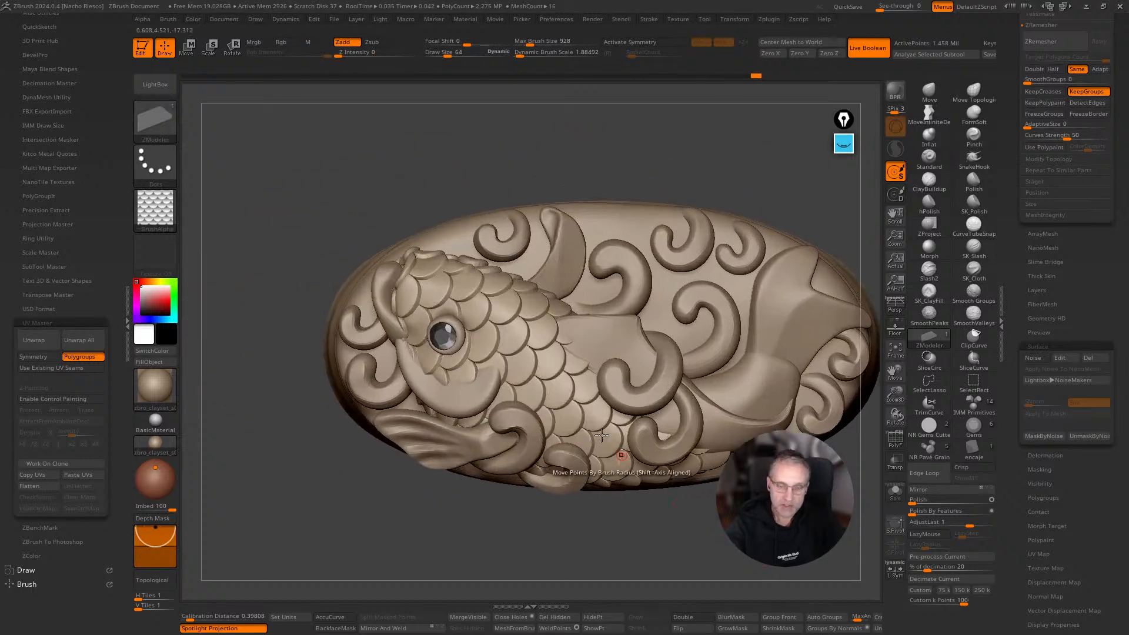
Bring up the koi reference image and select the Morph brush with a draw size of about 684.
{"action": "key", "text": "s"}
{"action": "left_click_drag", "start_coordinate": [520, 344], "coordinate": [546, 345]}
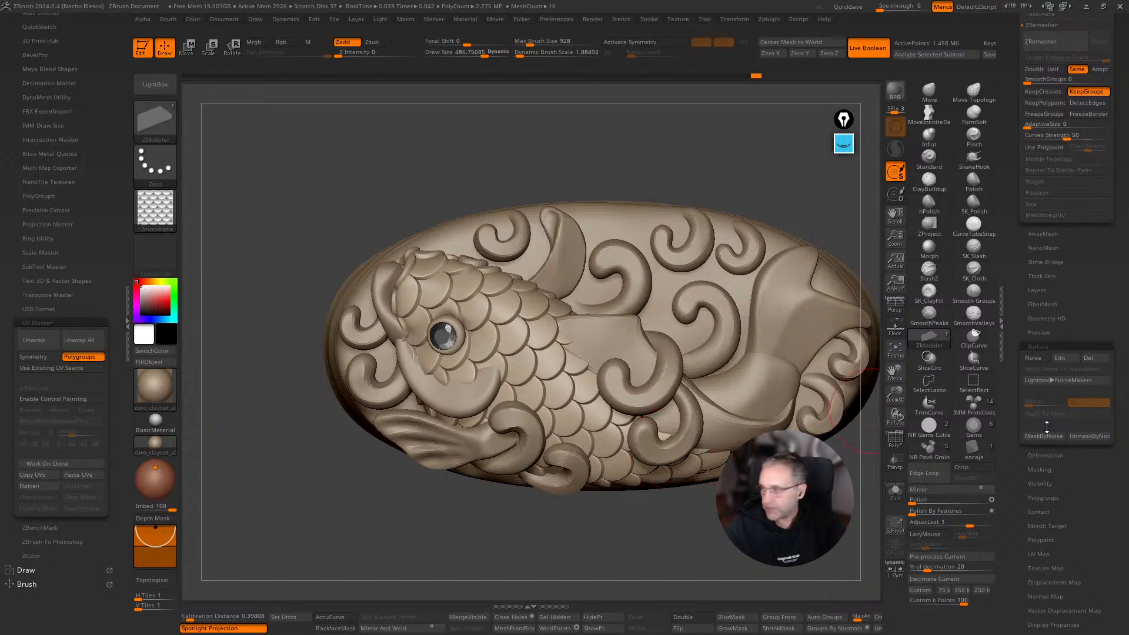
{"action": "left_click_drag", "start_coordinate": [544, 213], "coordinate": [143, 403]}
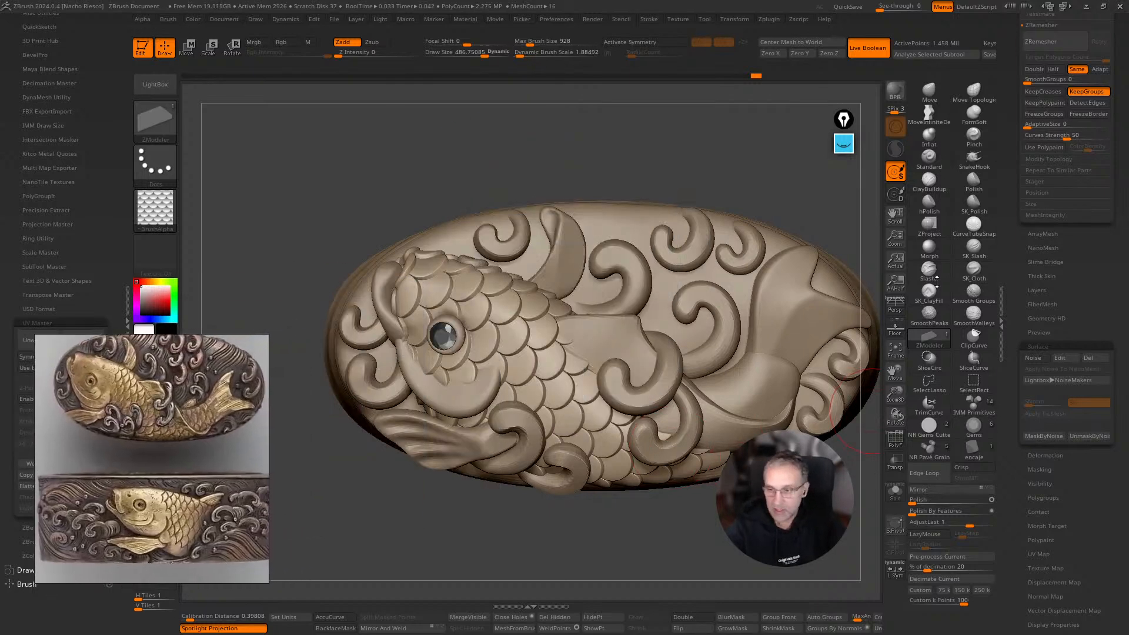
{"action": "left_click", "coordinate": [934, 254]}
{"action": "mouse_move", "coordinate": [742, 504]}
{"action": "left_mouse_down"}
{"action": "mouse_move", "coordinate": [785, 507]}
{"action": "mouse_move", "coordinate": [733, 504]}
{"action": "mouse_move", "coordinate": [765, 506]}
{"action": "left_mouse_up"}
{"action": "key", "text": "s"}
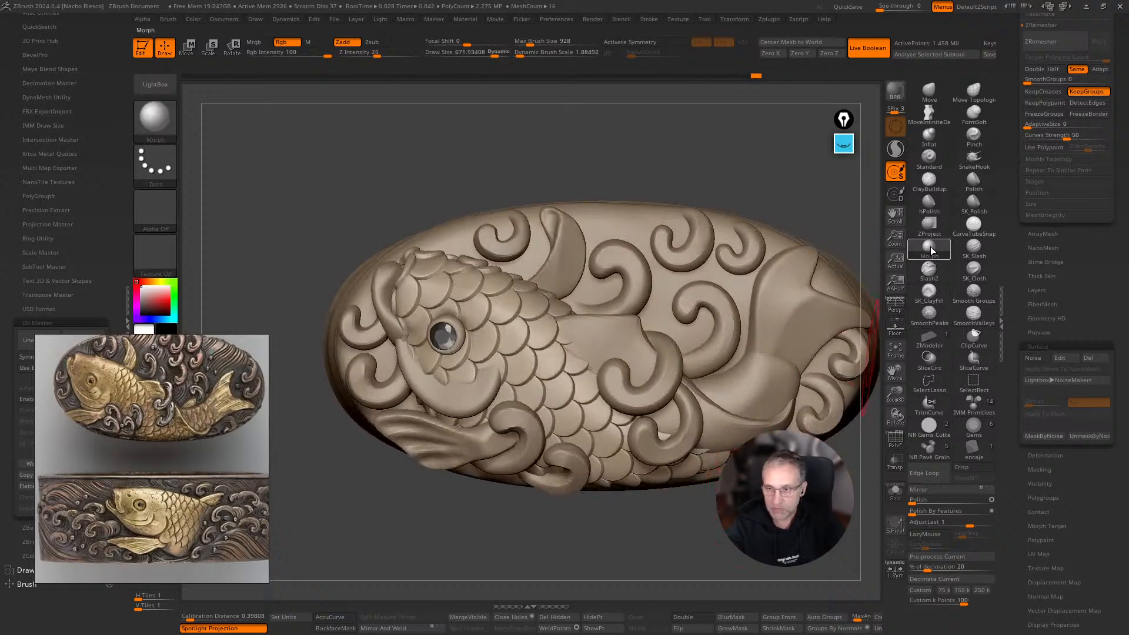
Erase the scales from the koi's head with the Morph brush, around the eye and back to where the body begins.
{"action": "left_click_drag", "start_coordinate": [424, 297], "coordinate": [415, 351]}
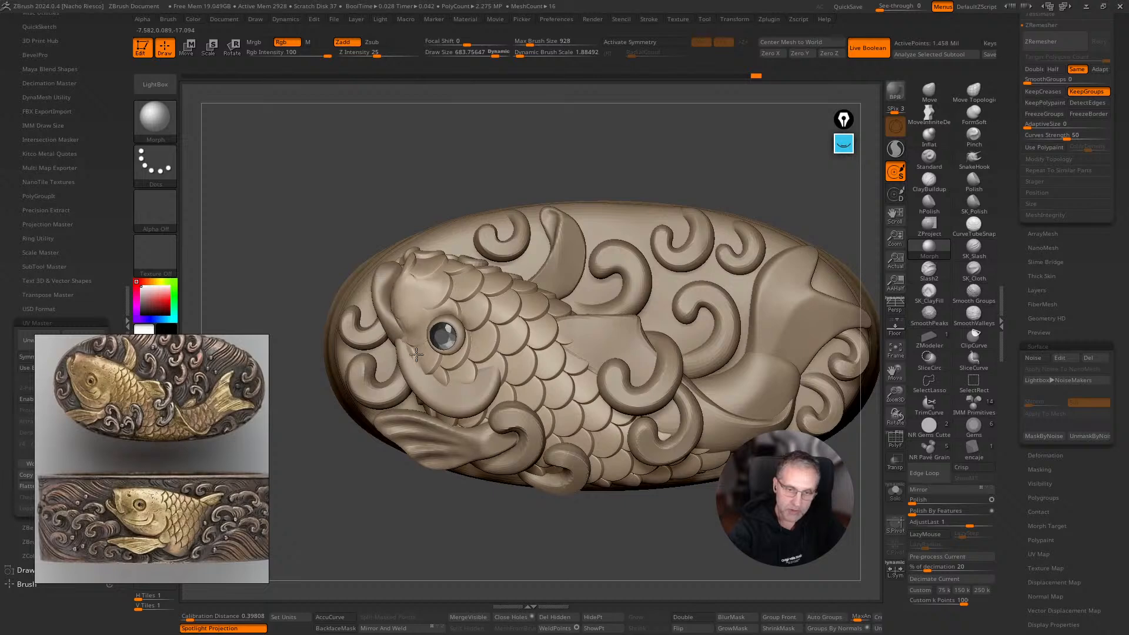
{"action": "mouse_move", "coordinate": [438, 306]}
{"action": "left_mouse_down"}
{"action": "mouse_move", "coordinate": [451, 354]}
{"action": "mouse_move", "coordinate": [478, 371]}
{"action": "mouse_move", "coordinate": [465, 245]}
{"action": "left_mouse_up"}
{"action": "key", "text": "s"}
{"action": "left_click_drag", "start_coordinate": [468, 342], "coordinate": [468, 327]}
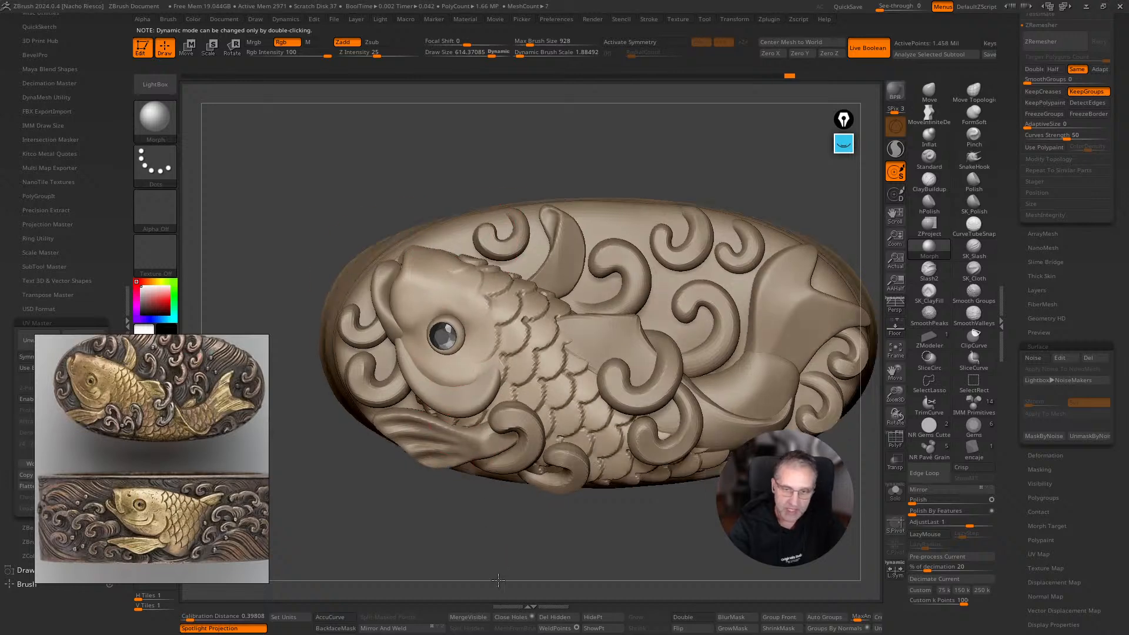
{"action": "left_click_drag", "start_coordinate": [499, 575], "coordinate": [499, 598]}
{"action": "left_click_drag", "start_coordinate": [478, 266], "coordinate": [469, 286]}
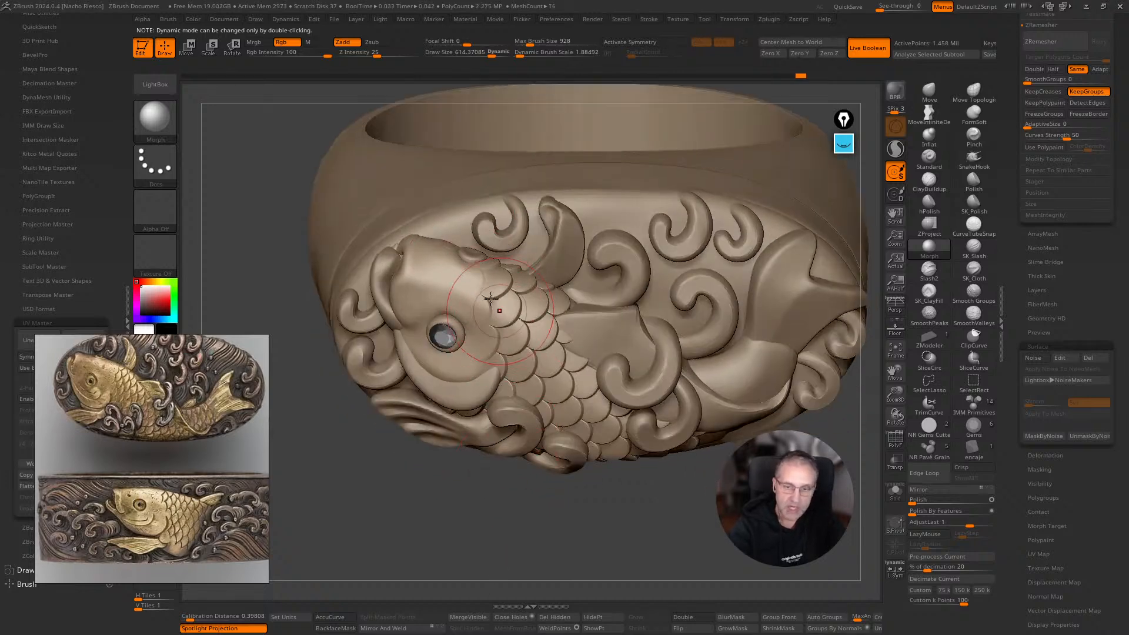
{"action": "left_click_drag", "start_coordinate": [537, 542], "coordinate": [532, 509], "text": "shift"}
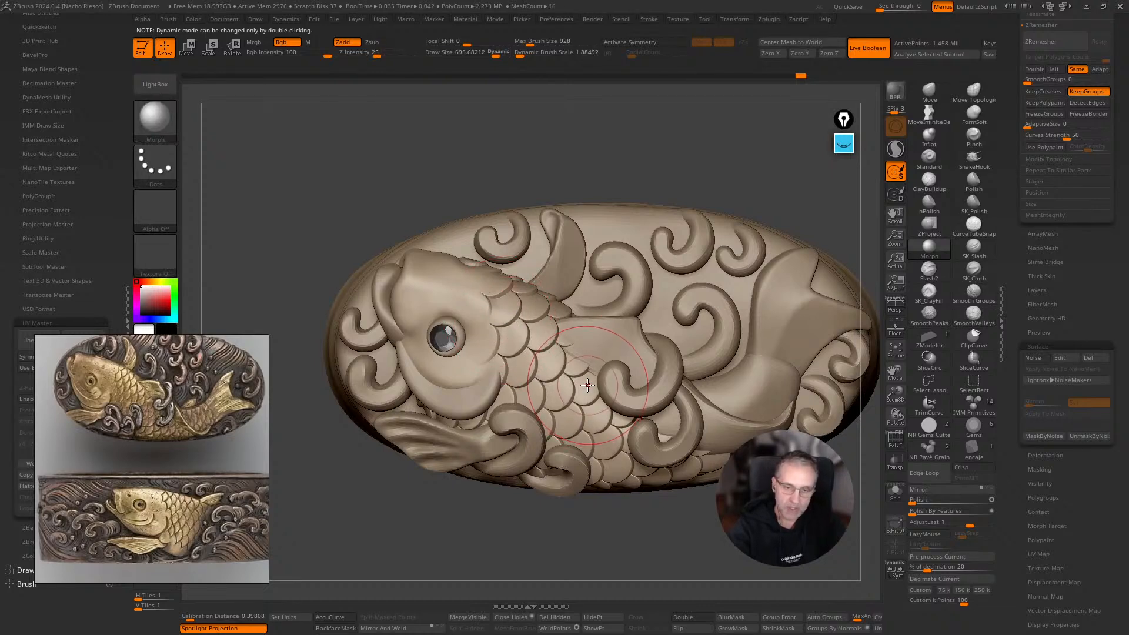
Erase the foremost scales at the back of the fish's head with the Morph brush at a draw size of about 193.
{"action": "left_click_drag", "start_coordinate": [564, 177], "coordinate": [562, 207]}
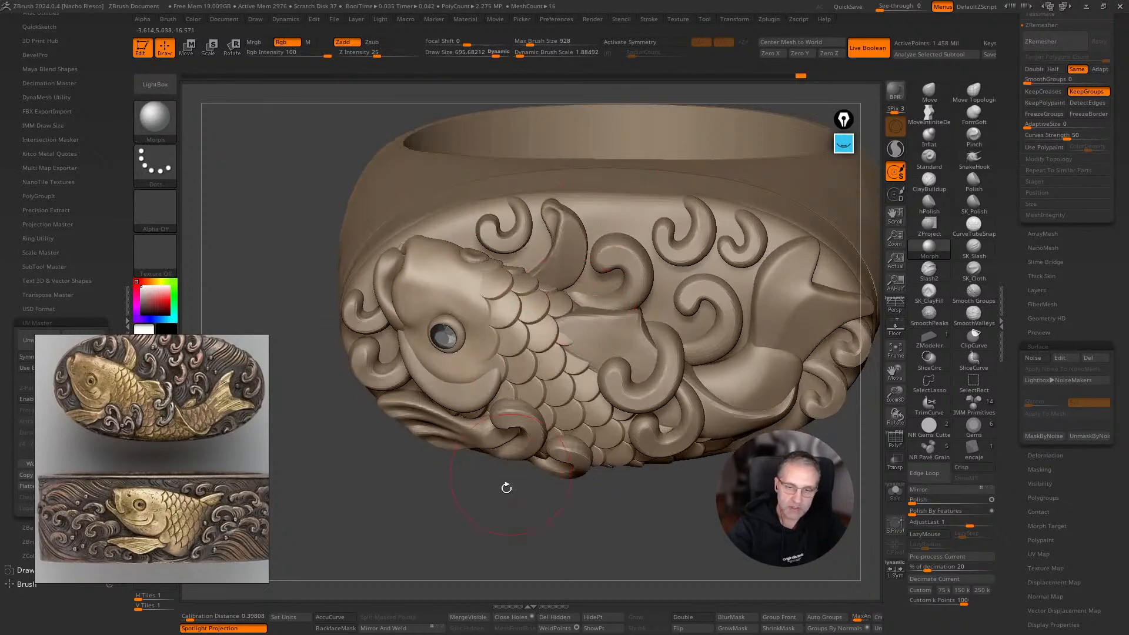
{"action": "left_click_drag", "start_coordinate": [511, 475], "coordinate": [512, 532], "text": "alt"}
{"action": "left_click_drag", "start_coordinate": [563, 415], "coordinate": [558, 404]}
{"action": "key", "text": "s"}
{"action": "left_click_drag", "start_coordinate": [550, 319], "coordinate": [515, 318]}
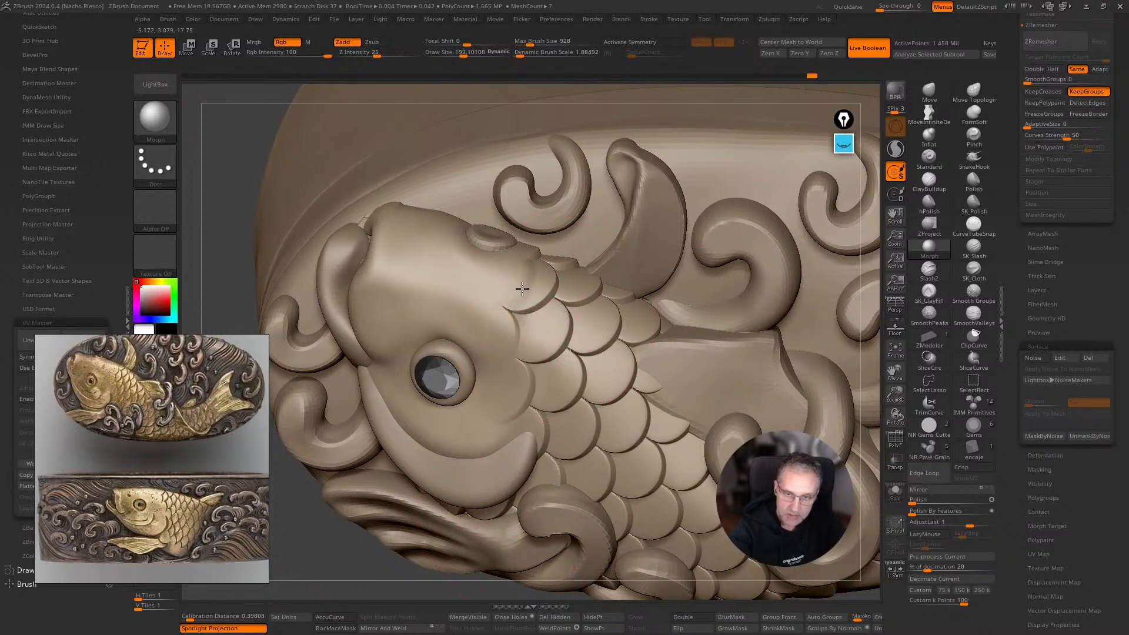
{"action": "left_click_drag", "start_coordinate": [530, 281], "coordinate": [517, 287]}
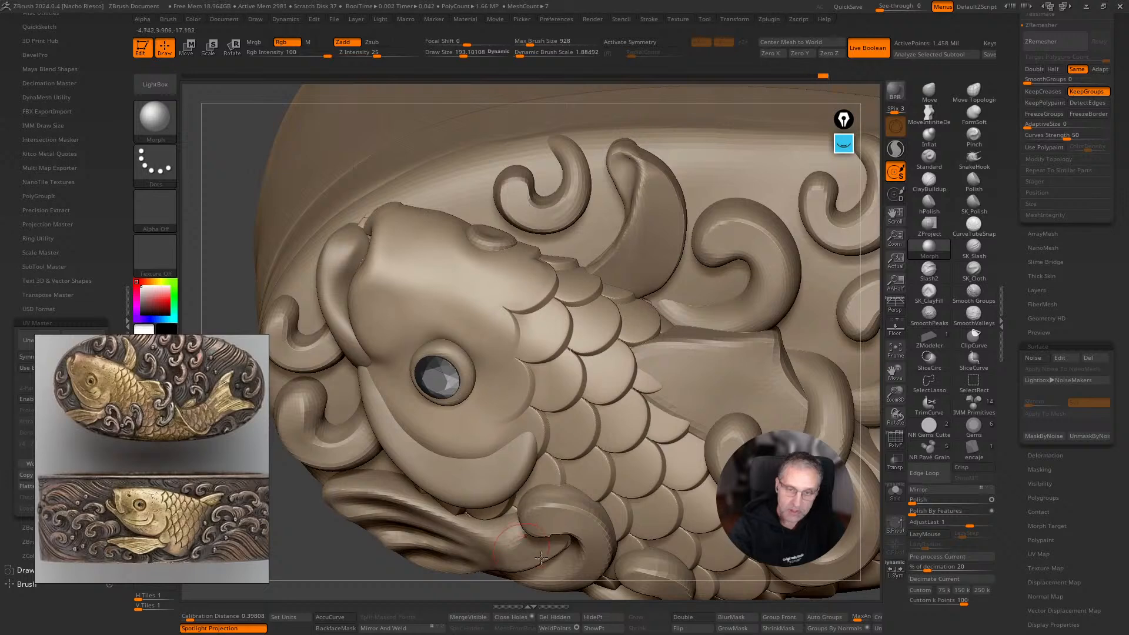
{"action": "left_click_drag", "start_coordinate": [650, 590], "coordinate": [612, 566]}
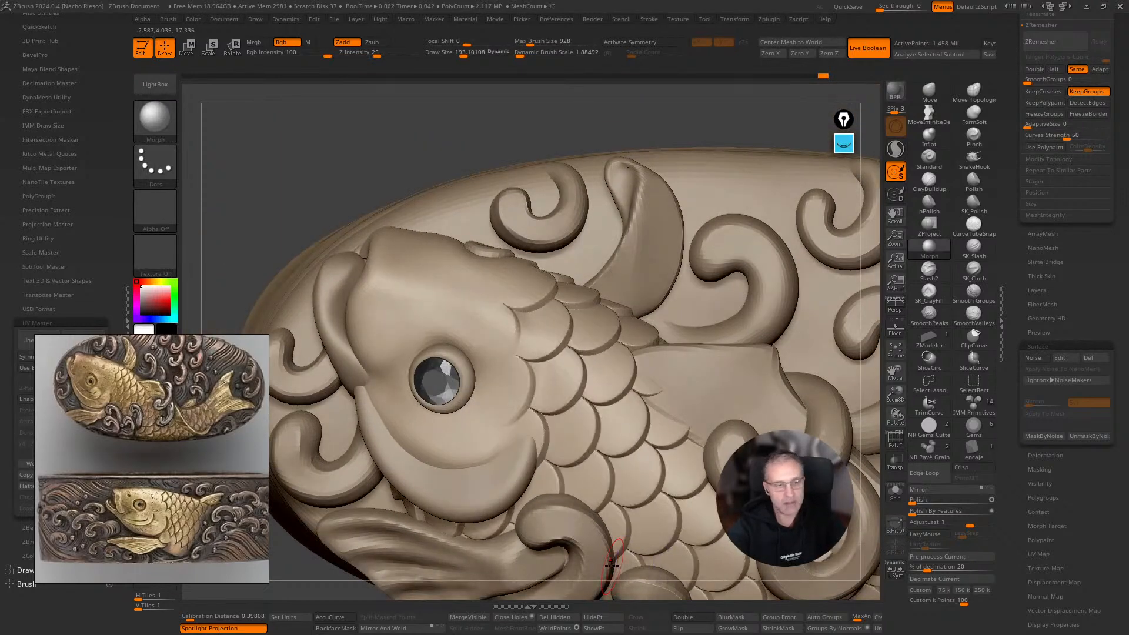
Erase more scales along the fish's nape with the Morph brush at a draw size of about 206.
{"action": "key", "text": "s"}
{"action": "mouse_move", "coordinate": [571, 300]}
{"action": "left_mouse_down"}
{"action": "mouse_move", "coordinate": [580, 299]}
{"action": "mouse_move", "coordinate": [511, 303]}
{"action": "mouse_move", "coordinate": [524, 325]}
{"action": "left_mouse_up"}
{"action": "key", "text": "s"}
{"action": "left_click_drag", "start_coordinate": [529, 326], "coordinate": [557, 315]}
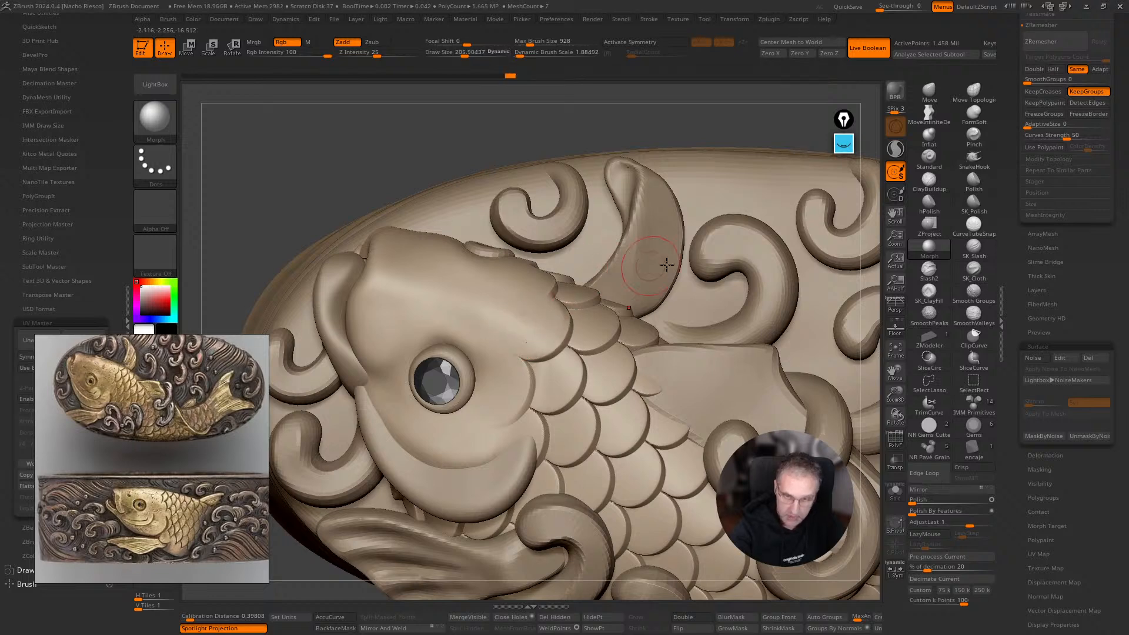
Clear the scale row behind the eye and above the gill cover with the Morph brush at a draw size of about 110.
{"action": "key", "text": "s"}
{"action": "left_click", "coordinate": [553, 374]}
{"action": "left_click_drag", "start_coordinate": [556, 353], "coordinate": [541, 396]}
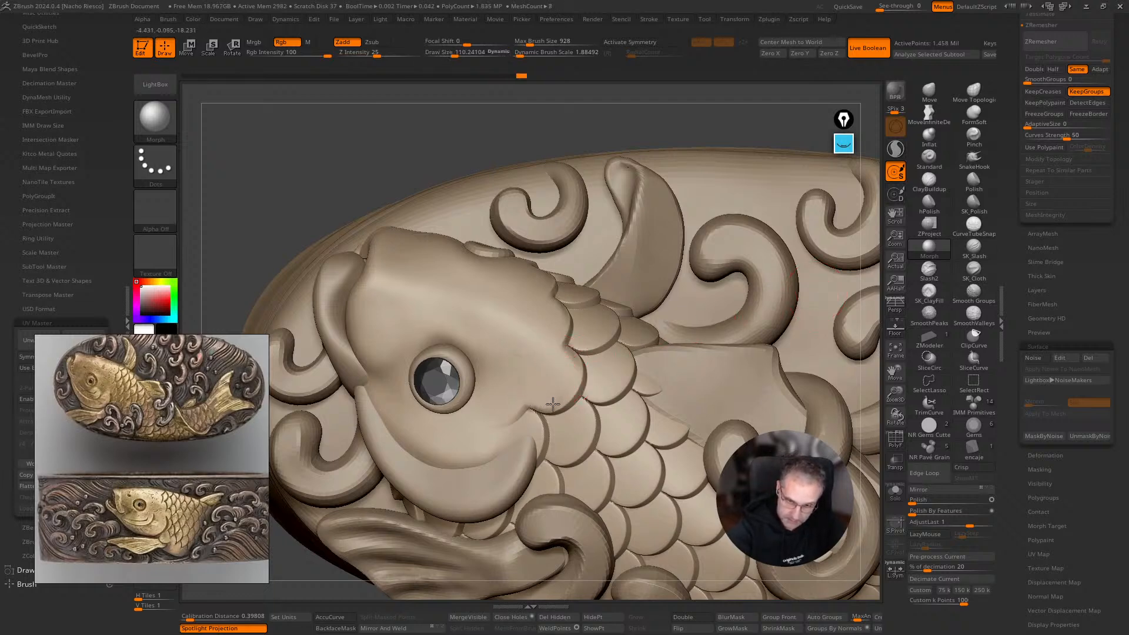
{"action": "left_click_drag", "start_coordinate": [568, 352], "coordinate": [562, 349]}
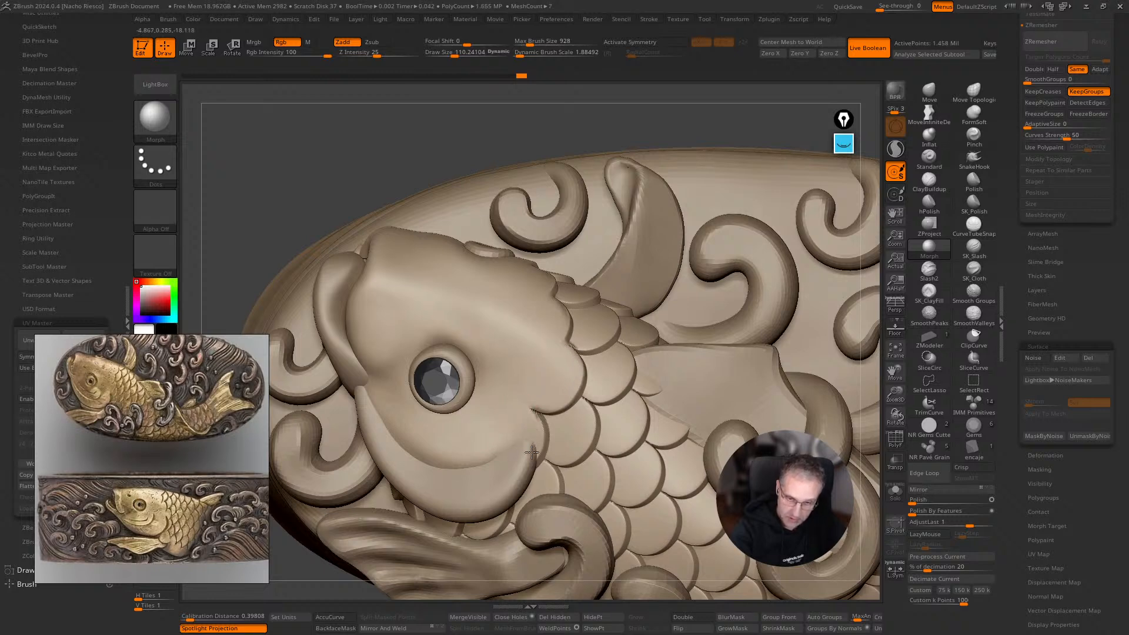
{"action": "left_click_drag", "start_coordinate": [533, 452], "coordinate": [534, 446]}
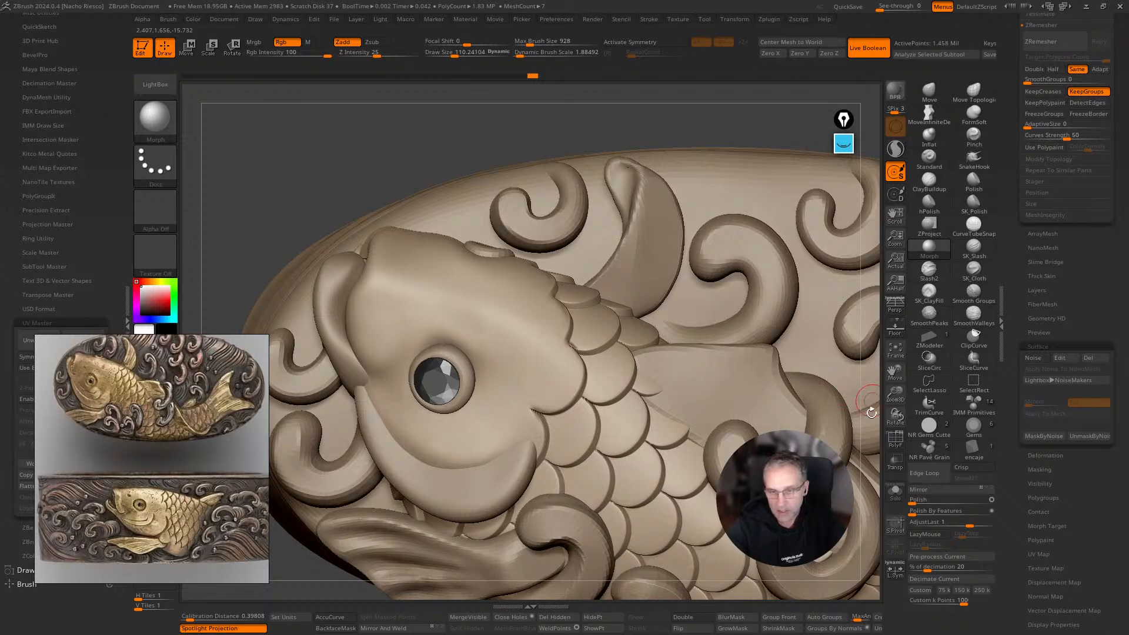
Erase the small scales along the upper edge behind the head with the Morph brush at a draw size of about 120.
{"action": "left_click_drag", "start_coordinate": [871, 405], "coordinate": [869, 459]}
{"action": "key", "text": "s"}
{"action": "left_click_drag", "start_coordinate": [578, 325], "coordinate": [580, 326]}
{"action": "left_click_drag", "start_coordinate": [581, 337], "coordinate": [584, 345]}
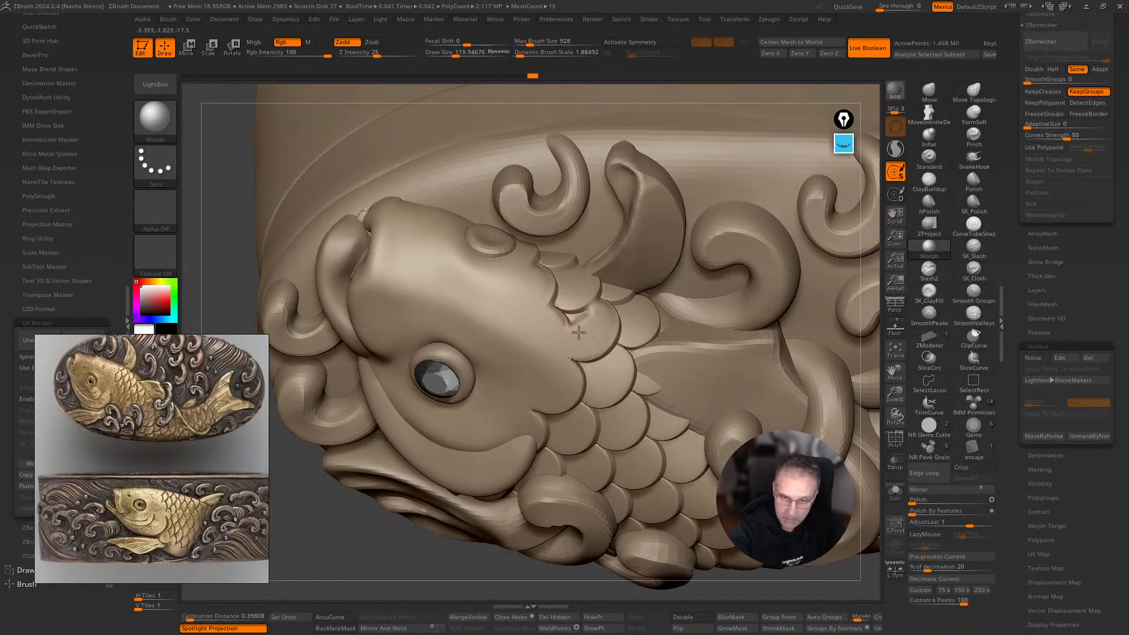
{"action": "mouse_move", "coordinate": [573, 316]}
{"action": "left_mouse_down"}
{"action": "mouse_move", "coordinate": [583, 305]}
{"action": "mouse_move", "coordinate": [555, 284]}
{"action": "mouse_move", "coordinate": [543, 252]}
{"action": "left_mouse_up"}
Extend the smooth head area back to the dorsal fin's base with the Morph brush at a draw size of about 135.
{"action": "key", "text": "s"}
{"action": "key", "text": "s"}
{"action": "left_click_drag", "start_coordinate": [601, 325], "coordinate": [595, 323]}
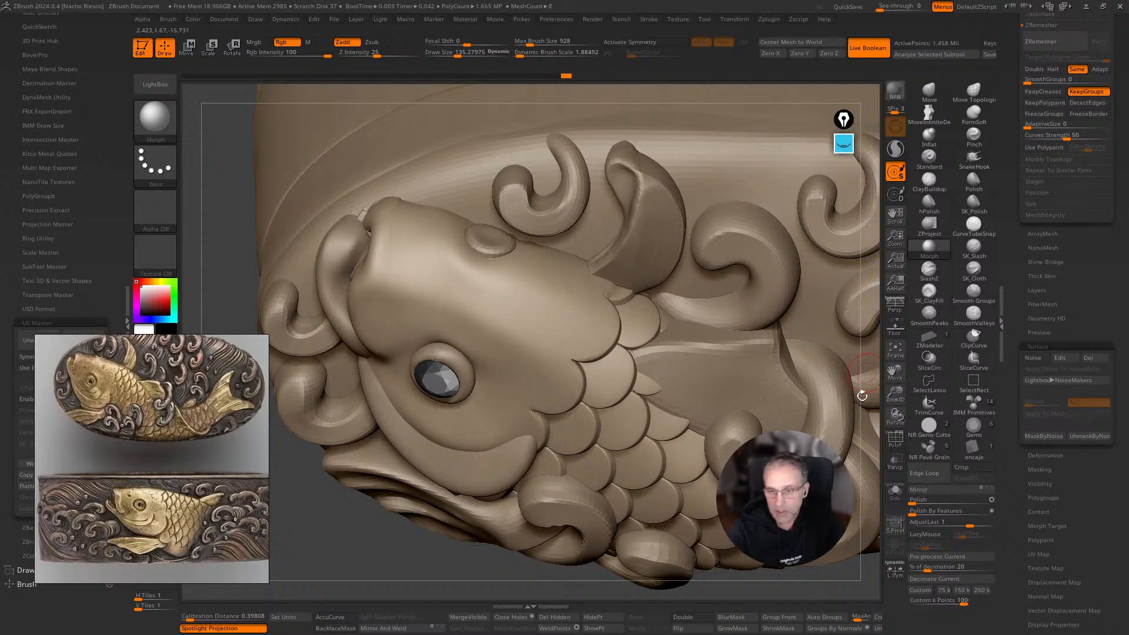
{"action": "left_click_drag", "start_coordinate": [863, 391], "coordinate": [614, 286]}
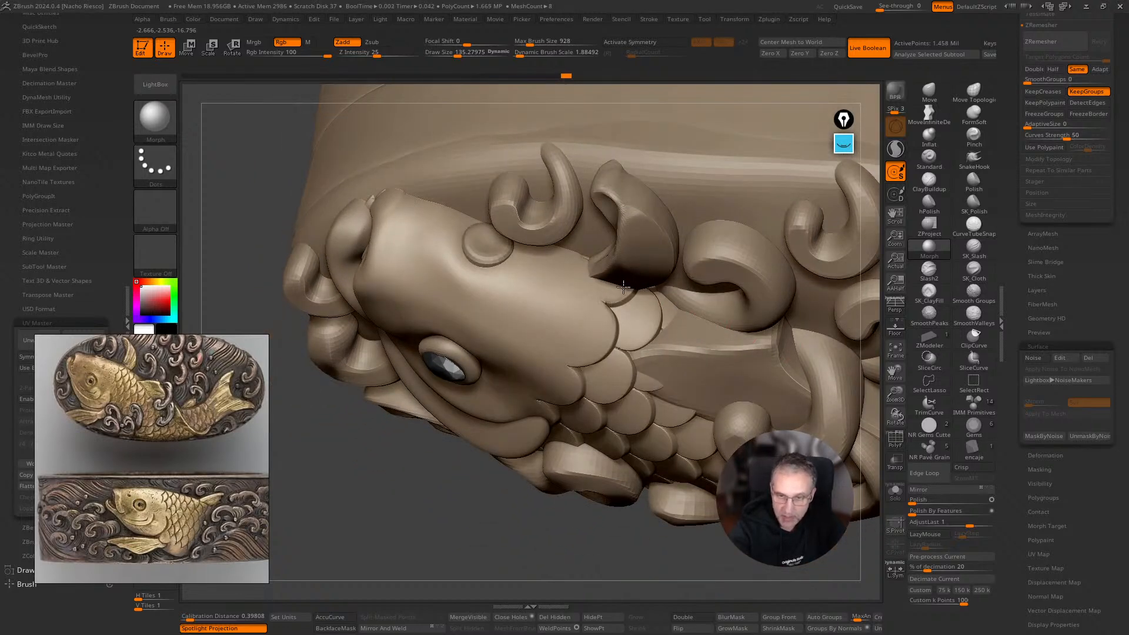
{"action": "left_click_drag", "start_coordinate": [565, 553], "coordinate": [625, 468]}
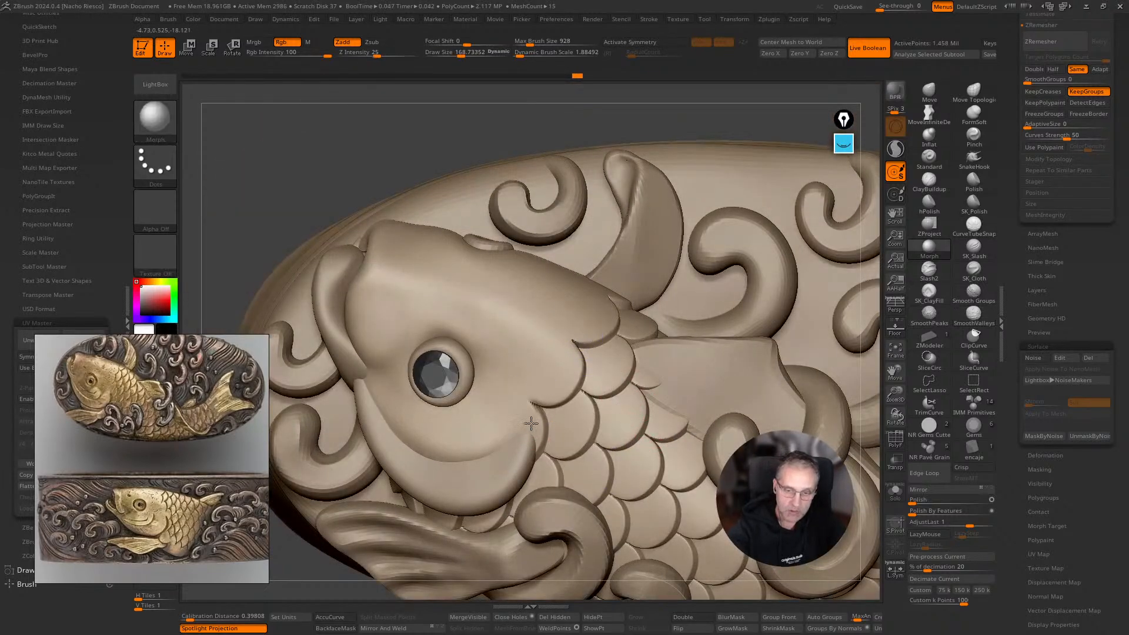
Clean up the fish surface below the gill cover with the Morph brush at a draw size of about 649.
{"action": "left_click_drag", "start_coordinate": [864, 405], "coordinate": [875, 269], "text": "alt"}
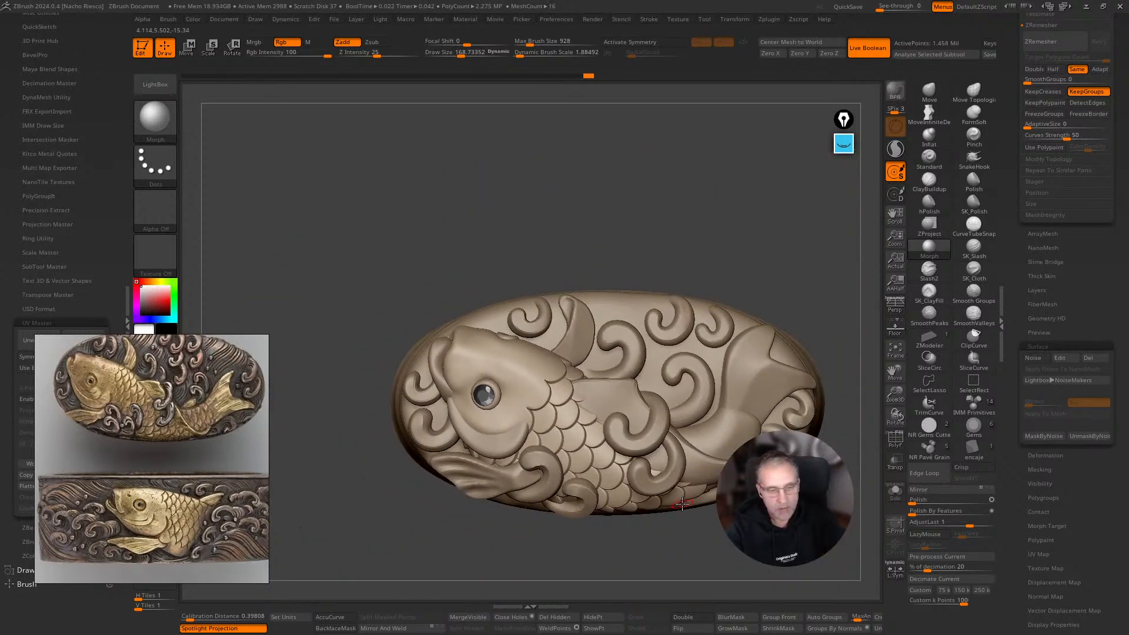
{"action": "mouse_move", "coordinate": [684, 580]}
{"action": "left_mouse_down"}
{"action": "mouse_move", "coordinate": [689, 557]}
{"action": "mouse_move", "coordinate": [456, 439]}
{"action": "mouse_move", "coordinate": [488, 442]}
{"action": "left_mouse_up"}
{"action": "key", "text": "s"}
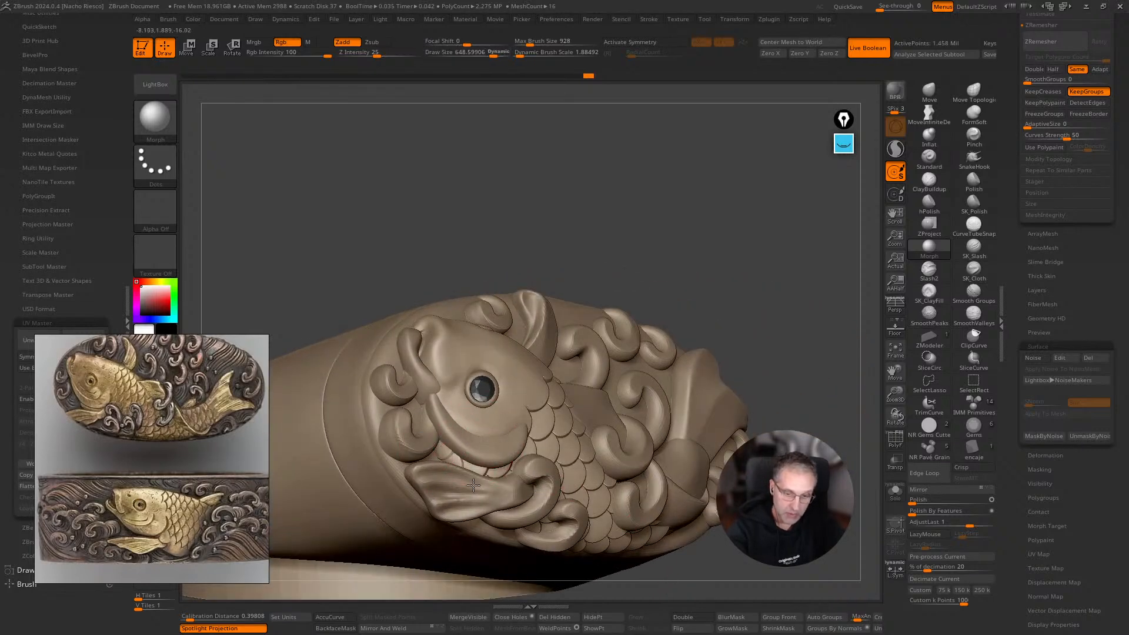
{"action": "left_click_drag", "start_coordinate": [754, 257], "coordinate": [689, 421]}
{"action": "left_click_drag", "start_coordinate": [670, 575], "coordinate": [816, 631]}
{"action": "left_click", "coordinate": [924, 516]}
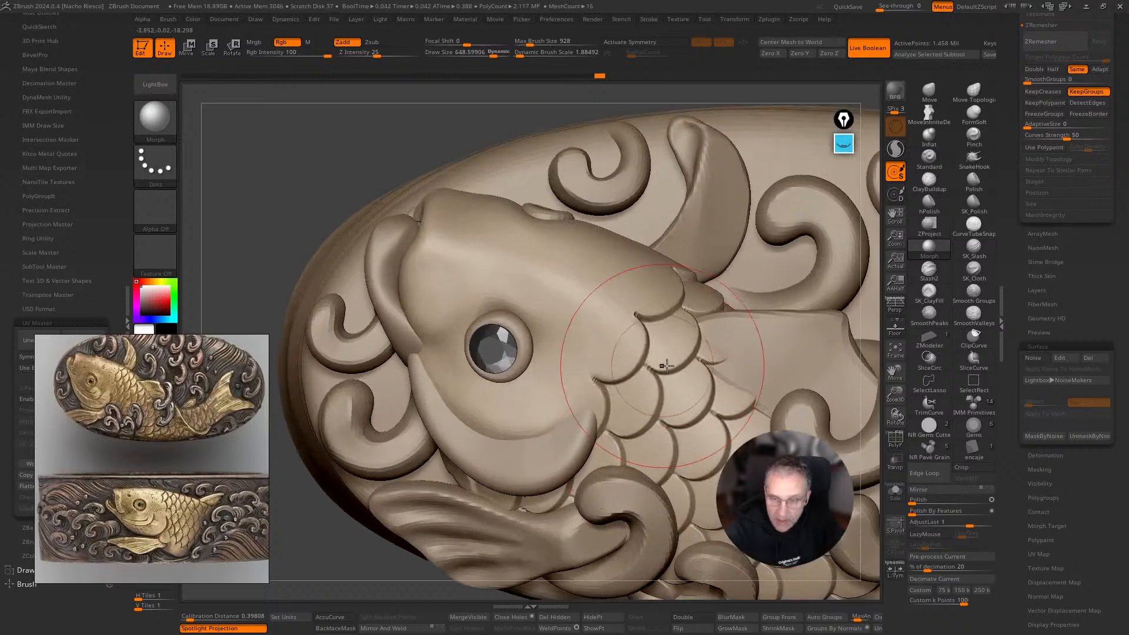
Smooth the notches where the head edge meets the first scales with SmoothValleys at a draw size of about 212.
{"action": "key", "text": "s"}
{"action": "left_click_drag", "start_coordinate": [667, 366], "coordinate": [656, 366]}
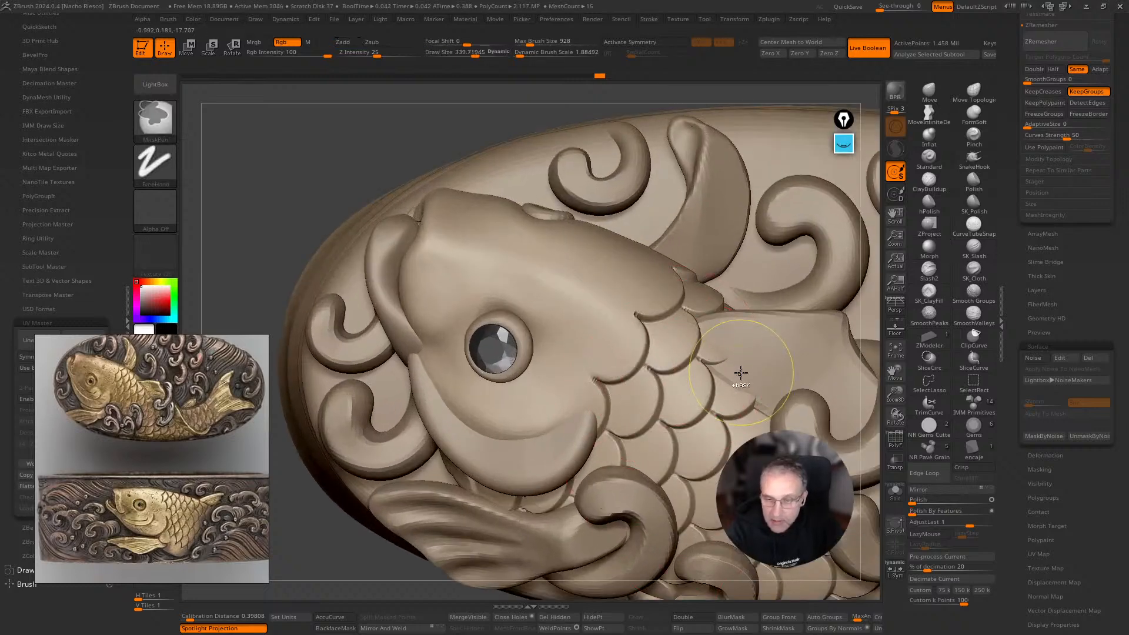
{"action": "right_click_drag", "start_coordinate": [679, 401], "coordinate": [679, 445], "text": "ctrl"}
{"action": "key", "text": "s"}
{"action": "left_click_drag", "start_coordinate": [659, 377], "coordinate": [642, 373]}
{"action": "mouse_move", "coordinate": [522, 390]}
{"action": "left_mouse_down", "text": "shift"}
{"action": "mouse_move", "coordinate": [511, 376]}
{"action": "mouse_move", "coordinate": [555, 419]}
{"action": "left_mouse_up", "text": "shift"}
{"action": "left_click_drag", "start_coordinate": [607, 278], "coordinate": [609, 269], "text": "shift"}
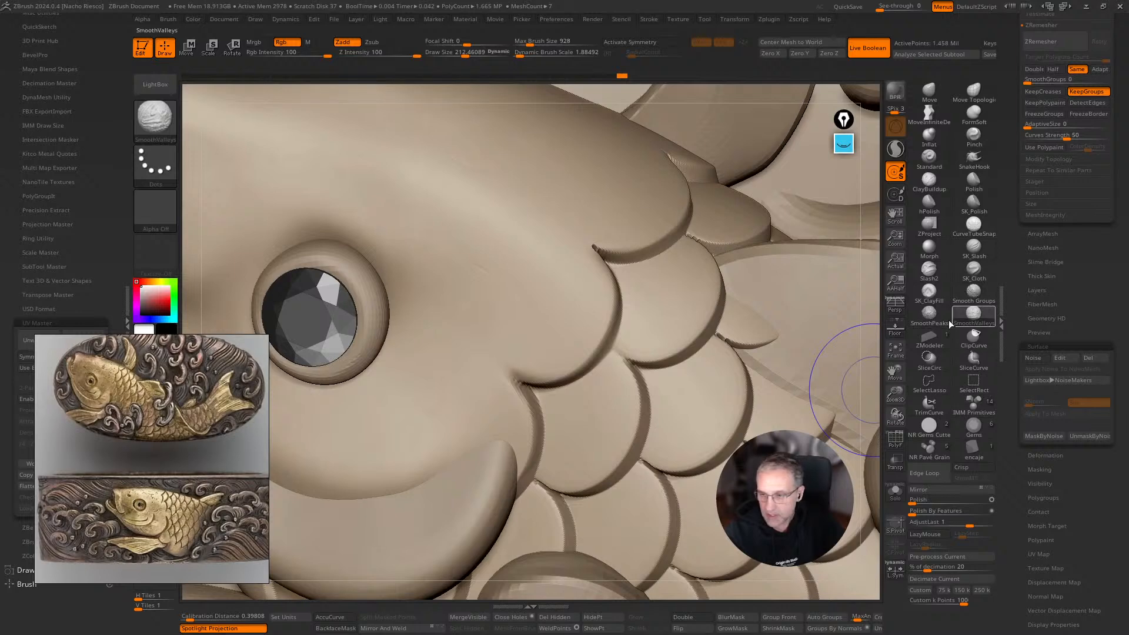
{"action": "left_click_drag", "start_coordinate": [520, 387], "coordinate": [547, 400], "text": "shift"}
{"action": "left_click_drag", "start_coordinate": [612, 269], "coordinate": [594, 250], "text": "shift"}
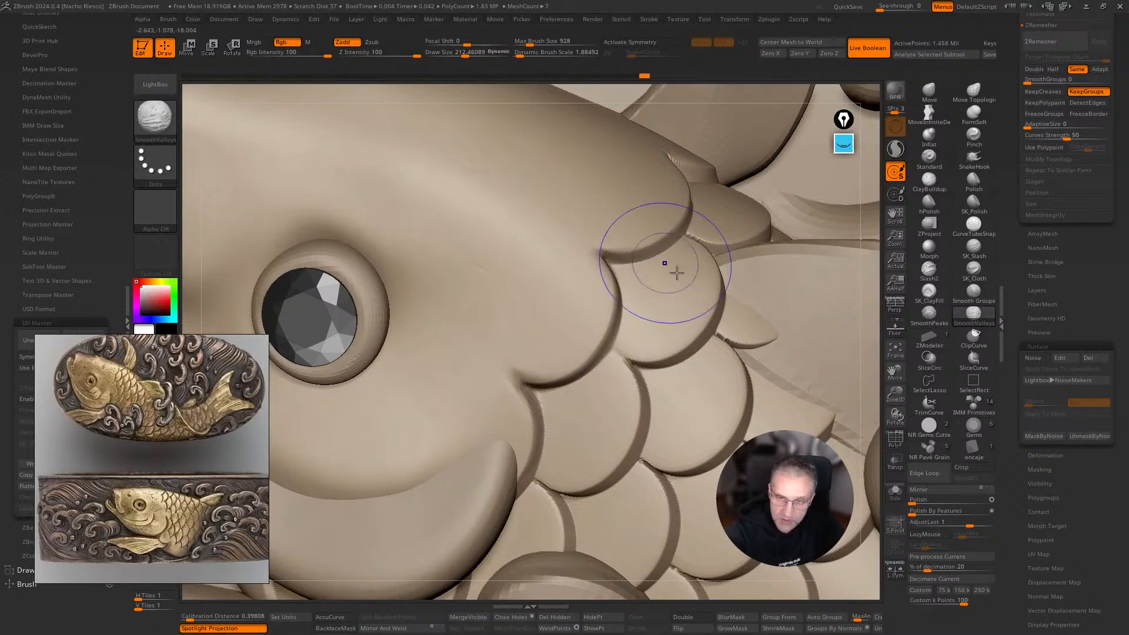
Smooth the remaining creases between the upper and middle scales behind the head with SmoothValleys.
{"action": "left_click_drag", "start_coordinate": [687, 235], "coordinate": [698, 240], "text": "shift"}
{"action": "left_click_drag", "start_coordinate": [682, 165], "coordinate": [671, 155], "text": "shift"}
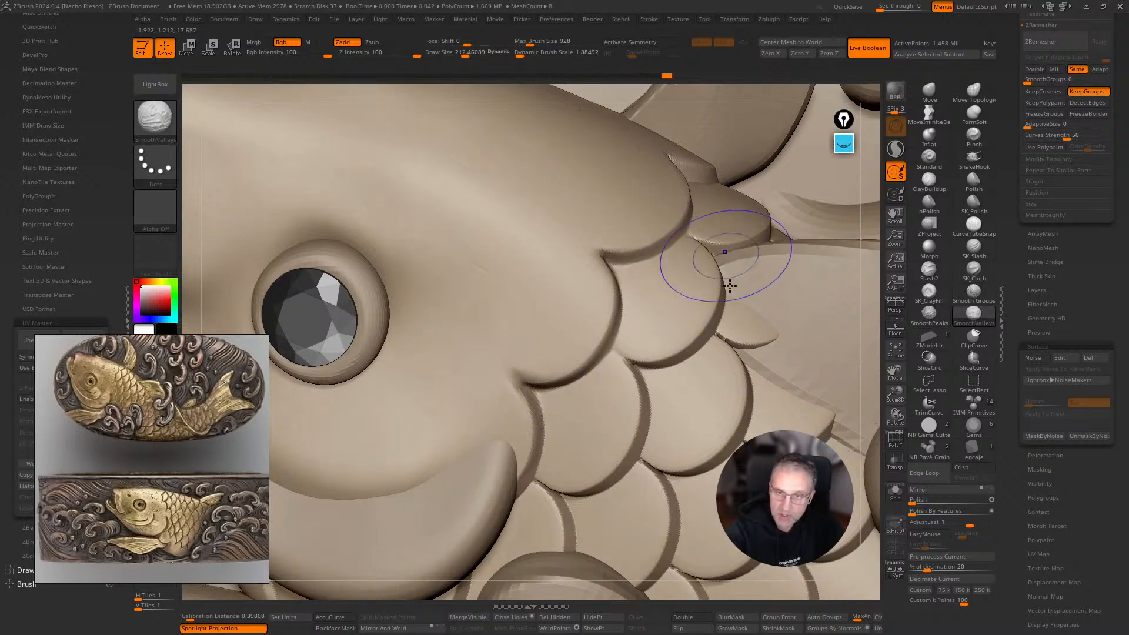
{"action": "left_click_drag", "start_coordinate": [728, 350], "coordinate": [720, 339], "text": "shift"}
{"action": "left_click_drag", "start_coordinate": [640, 459], "coordinate": [647, 489], "text": "shift"}
{"action": "left_click_drag", "start_coordinate": [546, 491], "coordinate": [540, 484], "text": "shift"}
Lightly polish the whole fish body with Polish and Polish By Features.
{"action": "left_click_drag", "start_coordinate": [915, 502], "coordinate": [922, 501]}
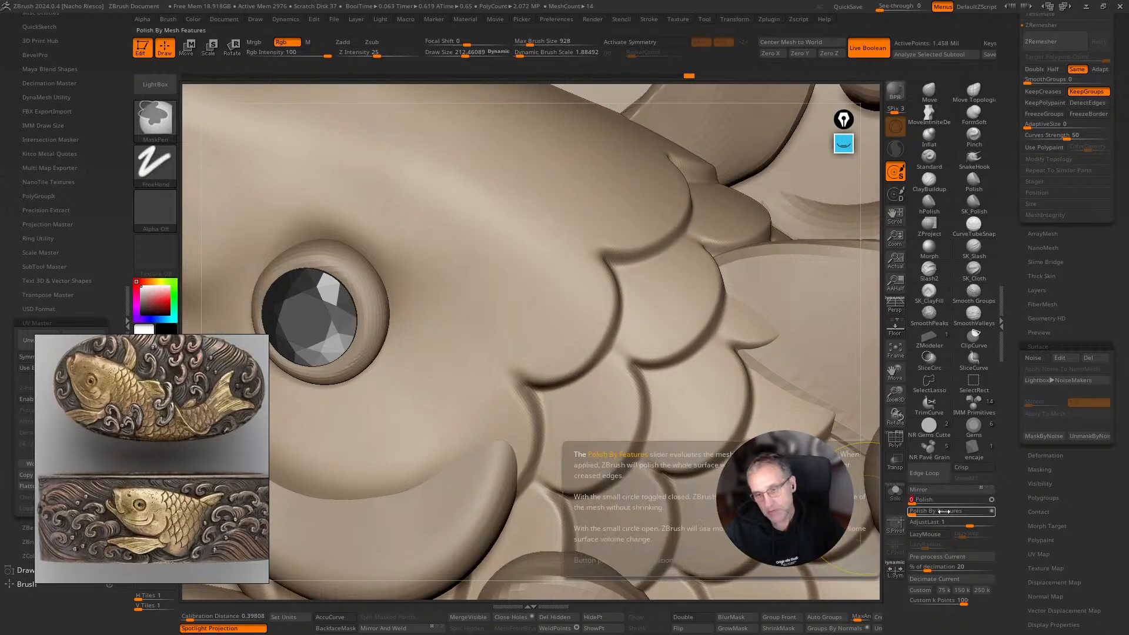
{"action": "left_click", "coordinate": [921, 512]}
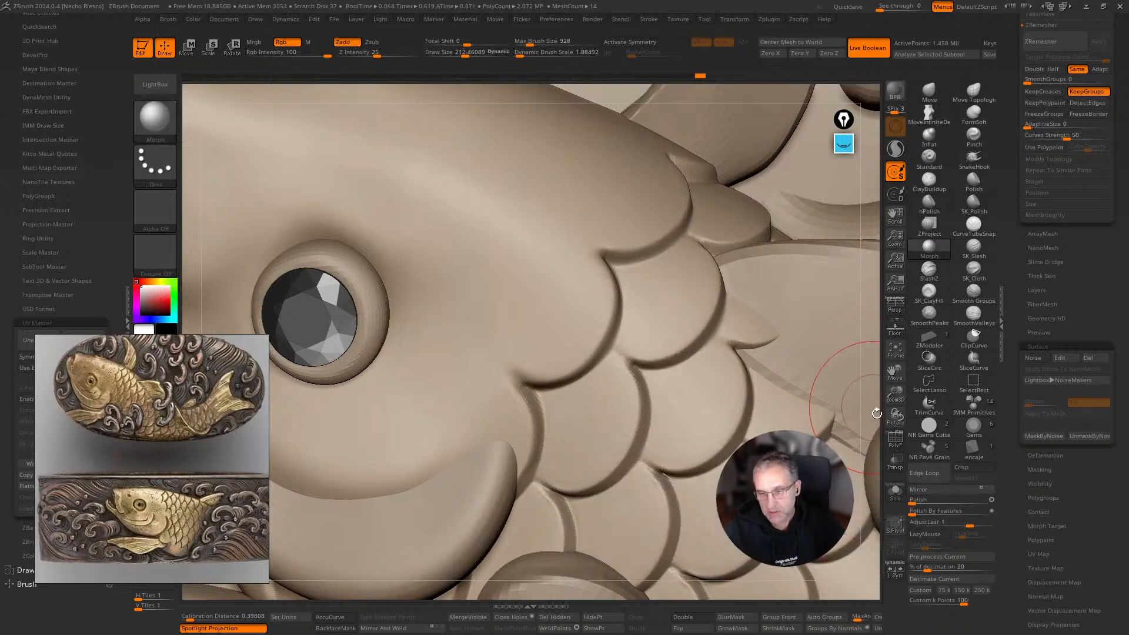
{"action": "left_click", "coordinate": [900, 356]}
{"action": "left_click_drag", "start_coordinate": [874, 375], "coordinate": [757, 344], "text": "alt"}
{"action": "left_click_drag", "start_coordinate": [722, 469], "coordinate": [743, 376], "text": "alt"}
{"action": "left_click_drag", "start_coordinate": [727, 456], "coordinate": [706, 565]}
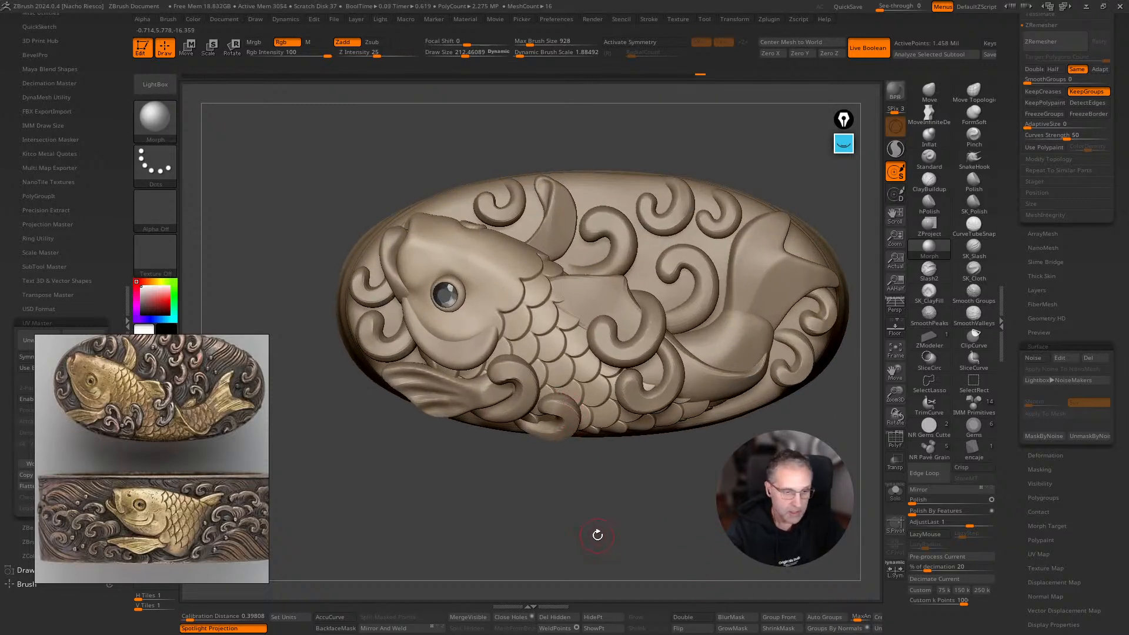
{"action": "left_click_drag", "start_coordinate": [592, 499], "coordinate": [610, 566], "text": "alt"}
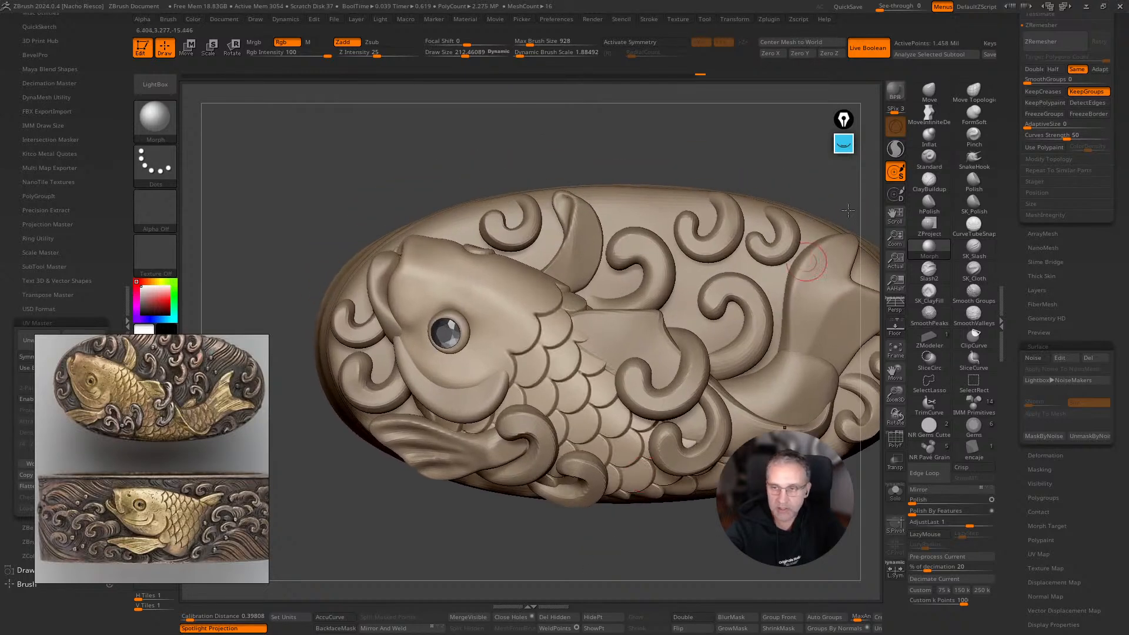
Reshape the top of the fish's head with the MoveInfiniteDepth brush at a draw size of about 307.
{"action": "left_click", "coordinate": [928, 114]}
{"action": "key", "text": "s"}
{"action": "left_click_drag", "start_coordinate": [453, 253], "coordinate": [409, 237]}
{"action": "key", "text": "s"}
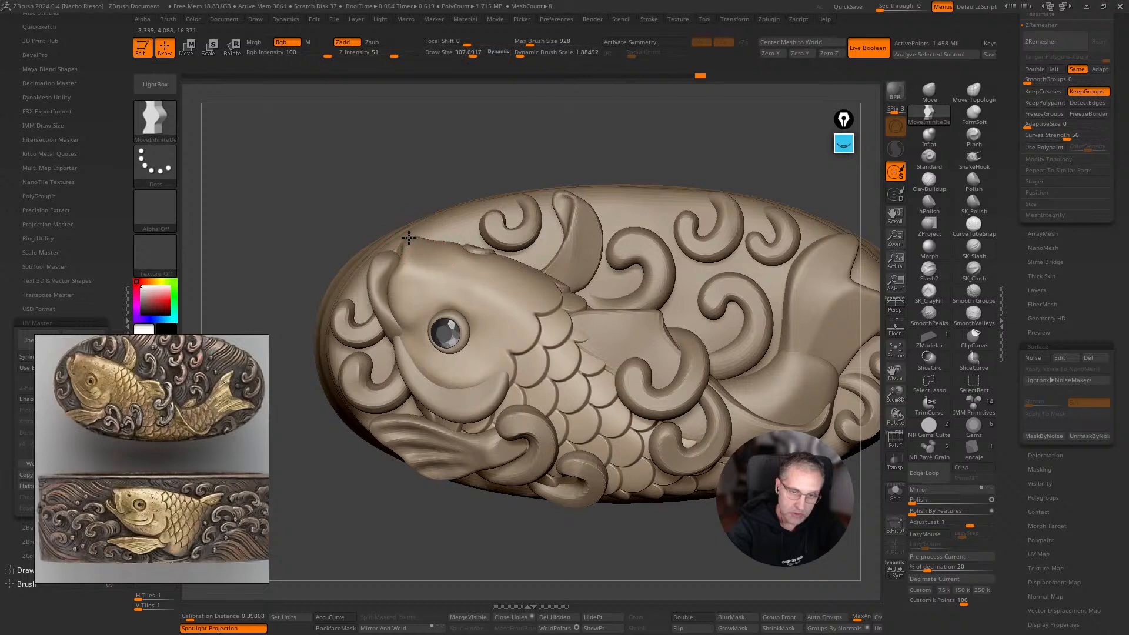
{"action": "mouse_move", "coordinate": [344, 458]}
{"action": "left_mouse_down"}
{"action": "mouse_move", "coordinate": [385, 491]}
{"action": "mouse_move", "coordinate": [414, 547]}
{"action": "left_mouse_up"}
{"action": "key", "text": "shift"}
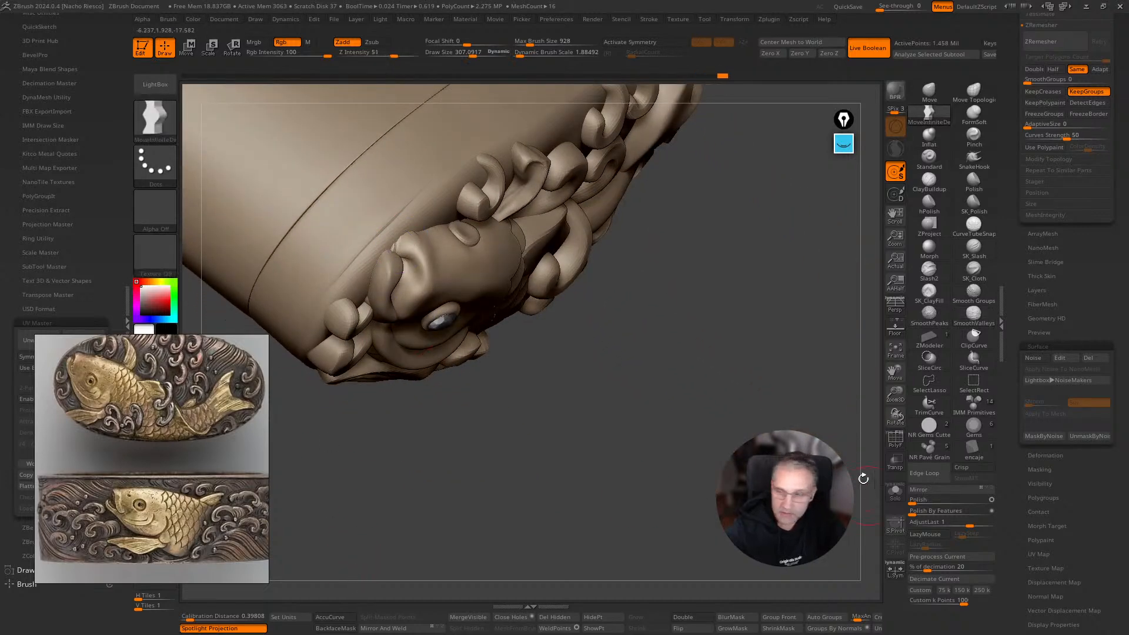
Isolate the fish body and mask its front half, leaving the rear side unmasked.
{"action": "left_click", "coordinate": [896, 494]}
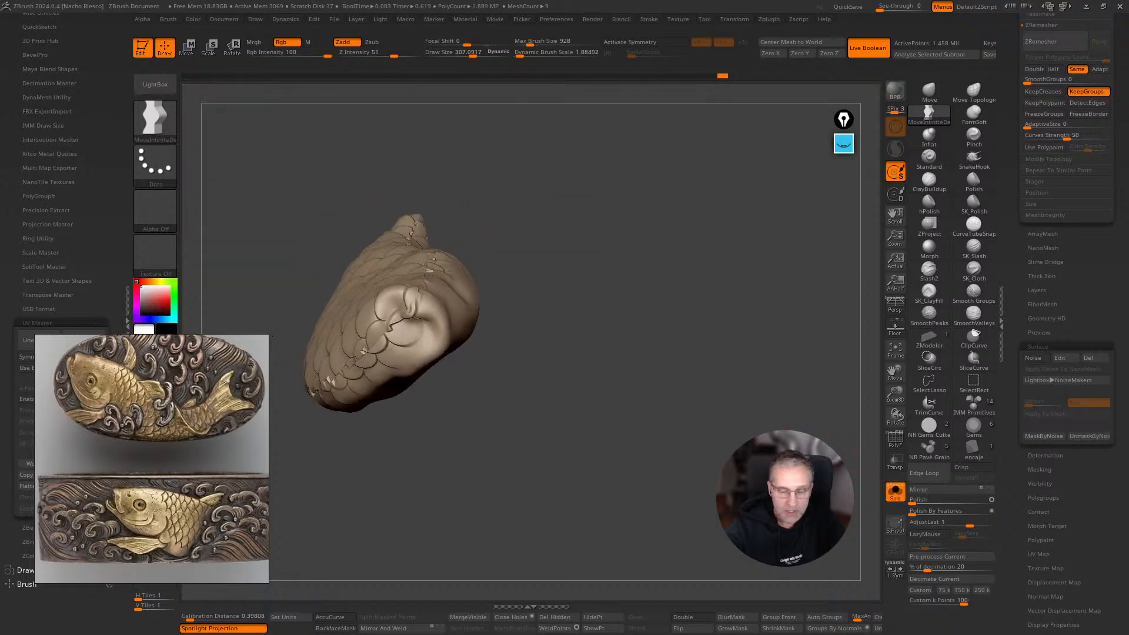
{"action": "left_click_drag", "start_coordinate": [714, 488], "coordinate": [822, 564], "text": "alt"}
{"action": "mouse_move", "coordinate": [758, 506]}
{"action": "left_mouse_down"}
{"action": "mouse_move", "coordinate": [817, 506]}
{"action": "mouse_move", "coordinate": [759, 499]}
{"action": "mouse_move", "coordinate": [747, 435]}
{"action": "mouse_move", "coordinate": [748, 494]}
{"action": "left_mouse_up"}
{"action": "left_click_drag", "start_coordinate": [473, 180], "coordinate": [543, 486], "text": "ctrl"}
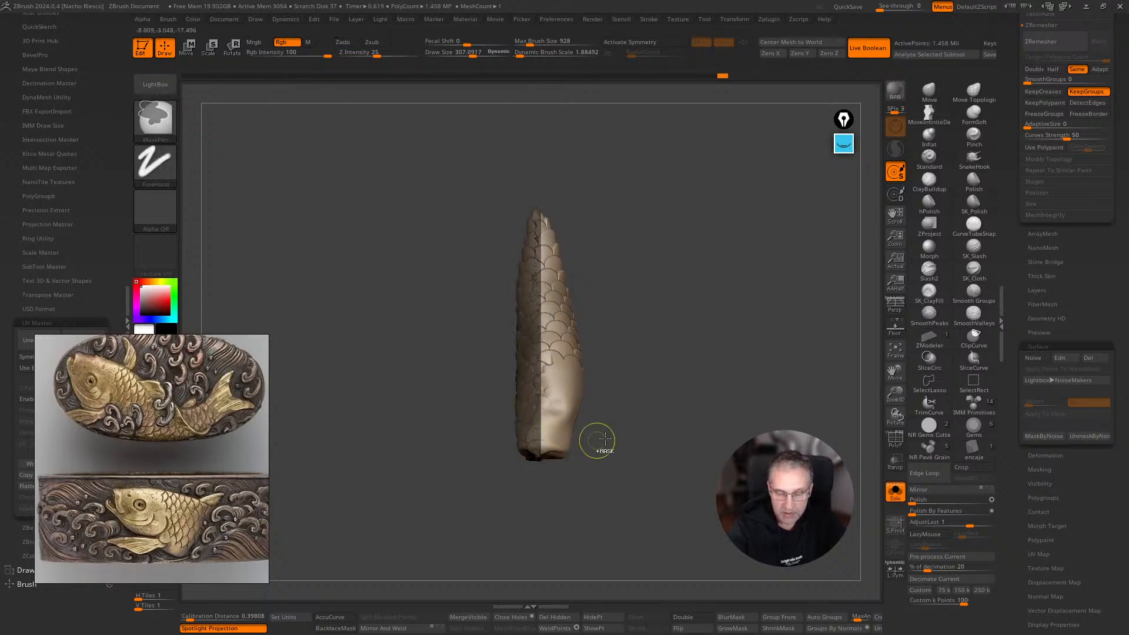
{"action": "left_click", "coordinate": [624, 453], "text": "ctrl"}
Erase the scales on the unmasked rear side of the fish with the Morph brush at a draw size of 928.
{"action": "left_click_drag", "start_coordinate": [625, 455], "coordinate": [671, 532]}
{"action": "left_click_drag", "start_coordinate": [671, 533], "coordinate": [735, 560], "text": "alt"}
{"action": "left_click", "coordinate": [933, 253]}
{"action": "key", "text": "s"}
{"action": "mouse_move", "coordinate": [561, 432]}
{"action": "left_mouse_down"}
{"action": "mouse_move", "coordinate": [601, 432]}
{"action": "mouse_move", "coordinate": [577, 397]}
{"action": "mouse_move", "coordinate": [580, 465]}
{"action": "mouse_move", "coordinate": [527, 467]}
{"action": "mouse_move", "coordinate": [468, 409]}
{"action": "mouse_move", "coordinate": [534, 325]}
{"action": "mouse_move", "coordinate": [597, 456]}
{"action": "mouse_move", "coordinate": [474, 325]}
{"action": "mouse_move", "coordinate": [419, 290]}
{"action": "left_mouse_up"}
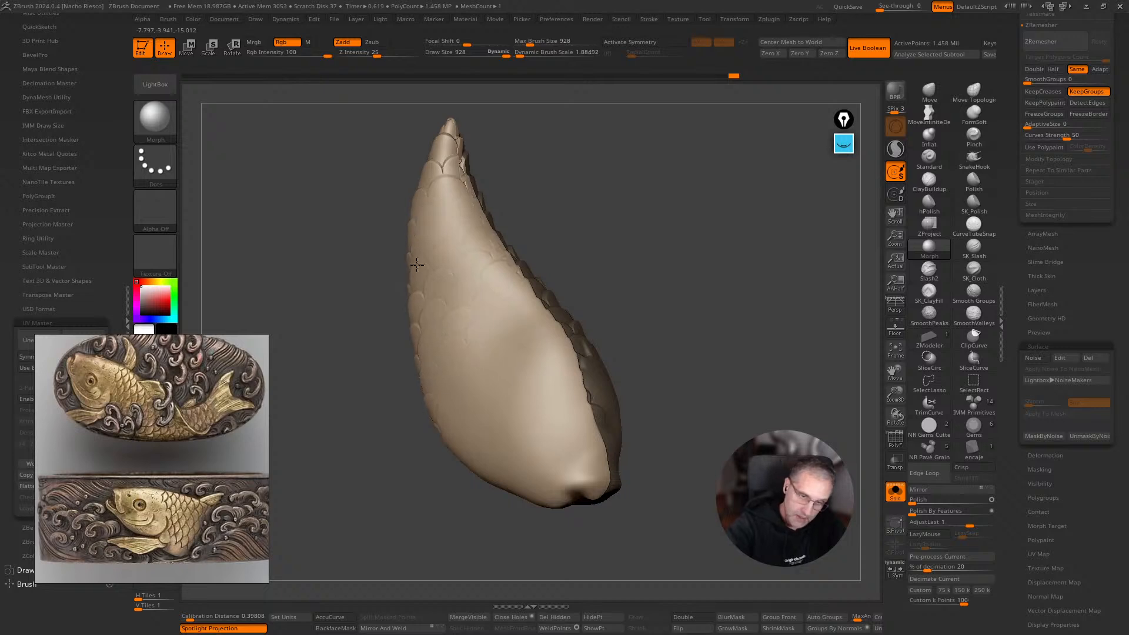
{"action": "left_click_drag", "start_coordinate": [435, 152], "coordinate": [510, 318]}
{"action": "mouse_move", "coordinate": [674, 353]}
{"action": "left_mouse_down"}
{"action": "mouse_move", "coordinate": [518, 281]}
{"action": "mouse_move", "coordinate": [594, 466]}
{"action": "left_mouse_up"}
{"action": "mouse_move", "coordinate": [699, 452]}
{"action": "left_mouse_down"}
{"action": "mouse_move", "coordinate": [727, 297]}
{"action": "mouse_move", "coordinate": [645, 280]}
{"action": "left_mouse_up"}
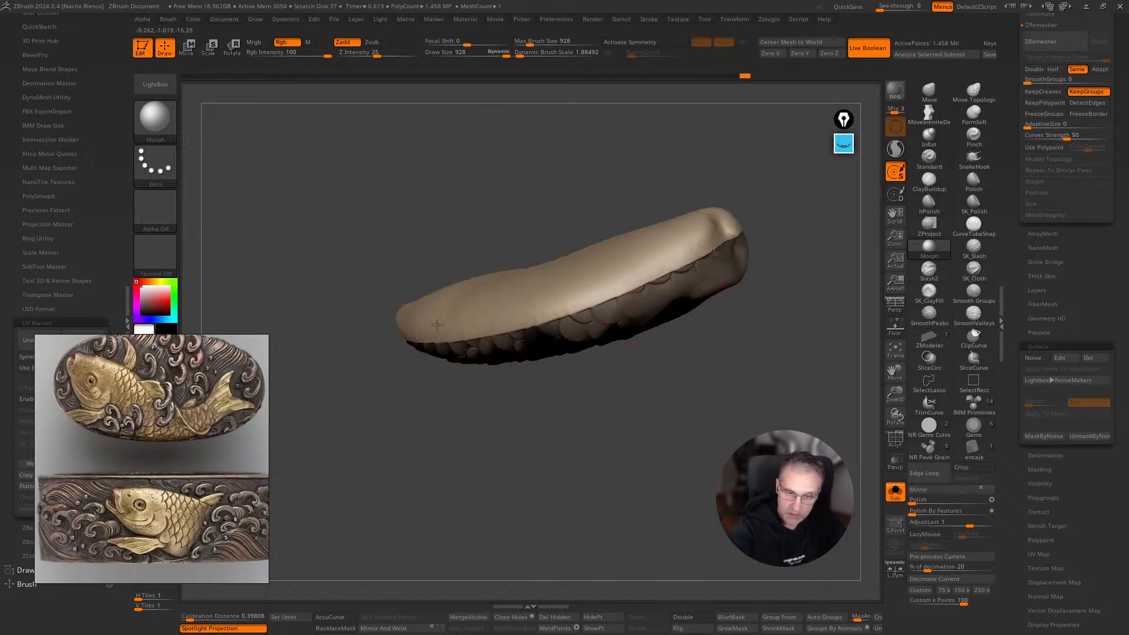
Show all the subtools again and clear the mask on the fish body.
{"action": "left_click_drag", "start_coordinate": [785, 198], "coordinate": [728, 402]}
{"action": "left_click", "coordinate": [894, 492]}
{"action": "mouse_move", "coordinate": [853, 500]}
{"action": "left_mouse_down"}
{"action": "mouse_move", "coordinate": [829, 509]}
{"action": "mouse_move", "coordinate": [658, 465]}
{"action": "left_mouse_up"}
{"action": "key", "text": "s"}
{"action": "left_click_drag", "start_coordinate": [624, 368], "coordinate": [617, 367]}
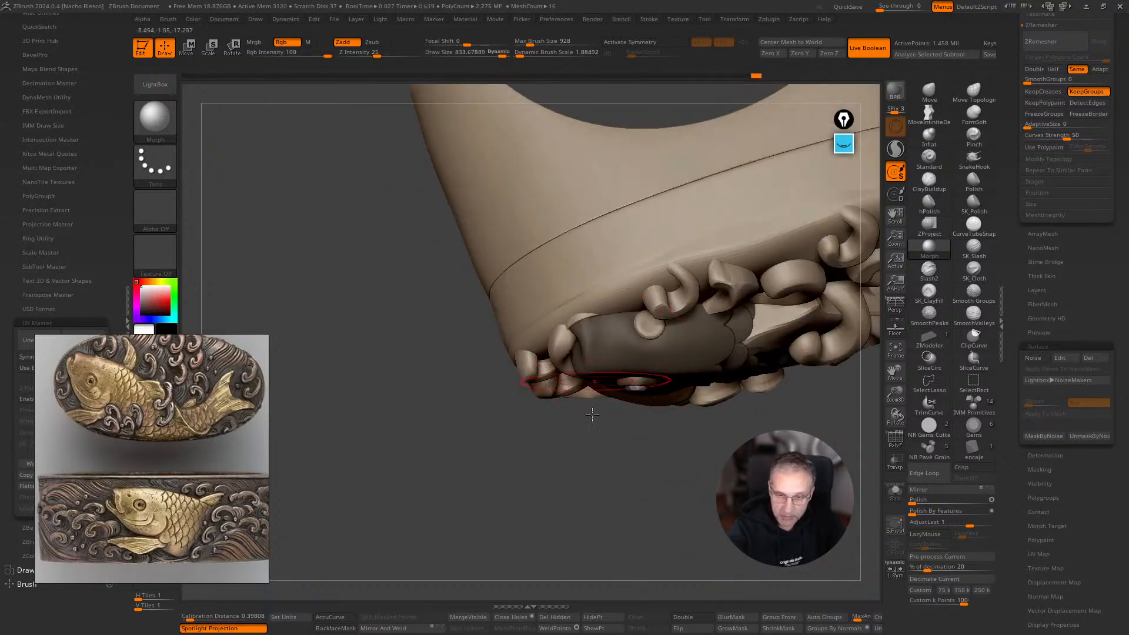
{"action": "left_click_drag", "start_coordinate": [588, 426], "coordinate": [606, 442], "text": "ctrl"}
{"action": "key", "text": "s"}
{"action": "left_click_drag", "start_coordinate": [599, 336], "coordinate": [593, 334]}
{"action": "left_click_drag", "start_coordinate": [562, 332], "coordinate": [623, 311]}
Save the current tool to disk.
{"action": "mouse_move", "coordinate": [613, 480]}
{"action": "left_mouse_down"}
{"action": "mouse_move", "coordinate": [617, 447]}
{"action": "mouse_move", "coordinate": [650, 457]}
{"action": "mouse_move", "coordinate": [688, 539]}
{"action": "mouse_move", "coordinate": [658, 518]}
{"action": "mouse_move", "coordinate": [511, 547]}
{"action": "mouse_move", "coordinate": [517, 470]}
{"action": "mouse_move", "coordinate": [819, 239]}
{"action": "mouse_move", "coordinate": [764, 194]}
{"action": "mouse_move", "coordinate": [818, 264]}
{"action": "mouse_move", "coordinate": [718, 241]}
{"action": "left_mouse_up"}
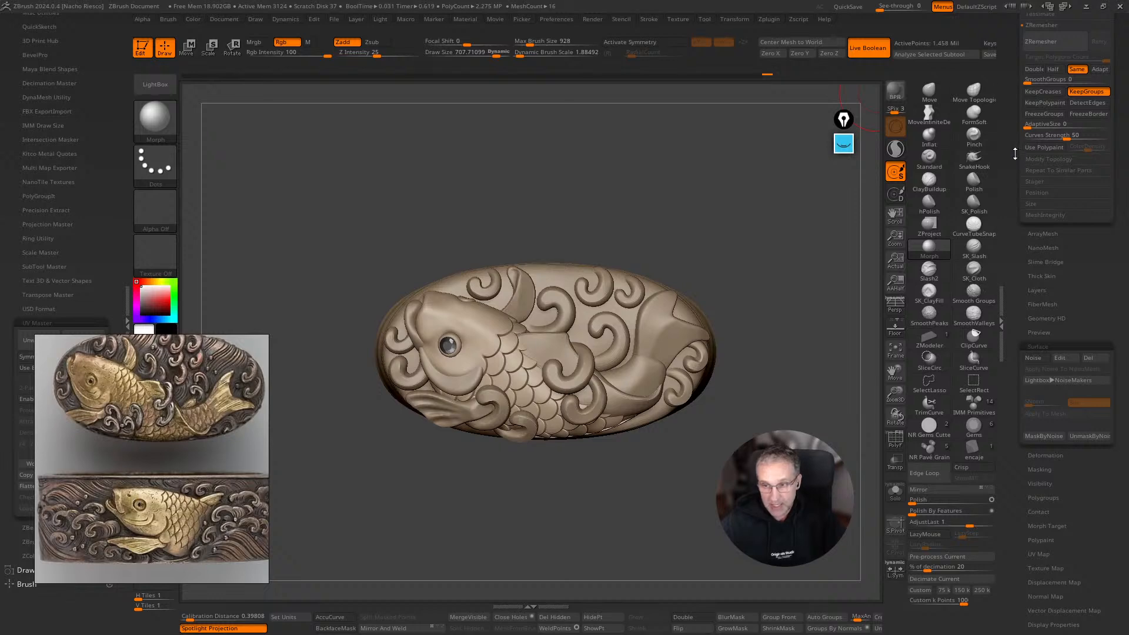
{"action": "left_click_drag", "start_coordinate": [1011, 88], "coordinate": [1018, 368]}
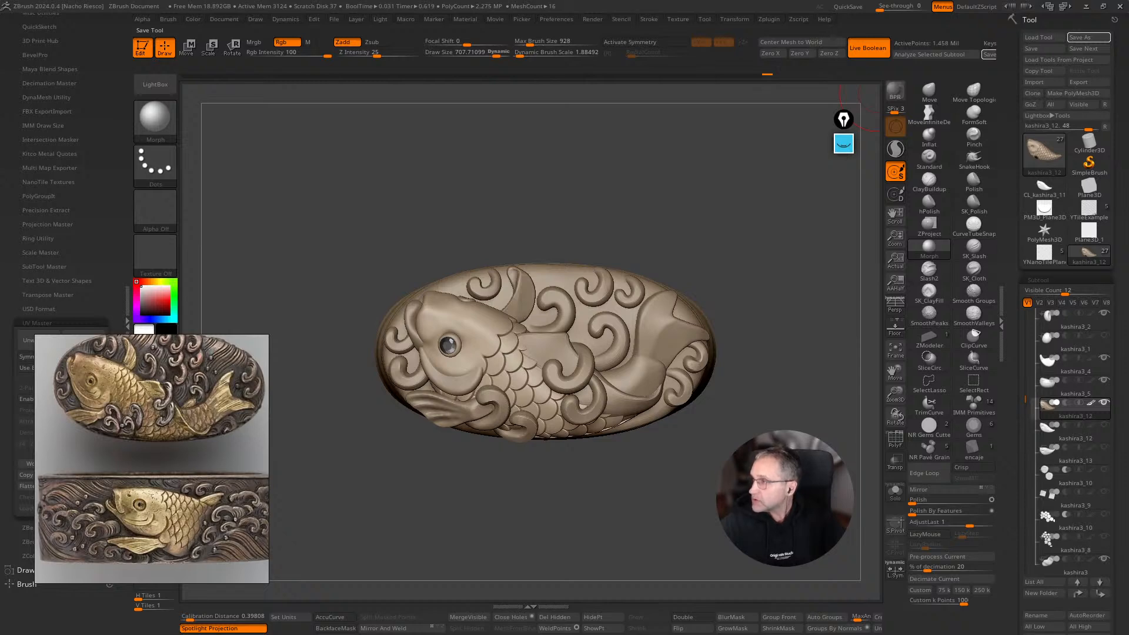
Bring up the web browser, search Google for "zbrush plugins" and open Maxon's ZBrush Plugins page.
{"action": "left_click_drag", "start_coordinate": [1128, 154], "coordinate": [710, 139]}
{"action": "left_click", "coordinate": [549, 370]}
{"action": "type", "text": "a"}
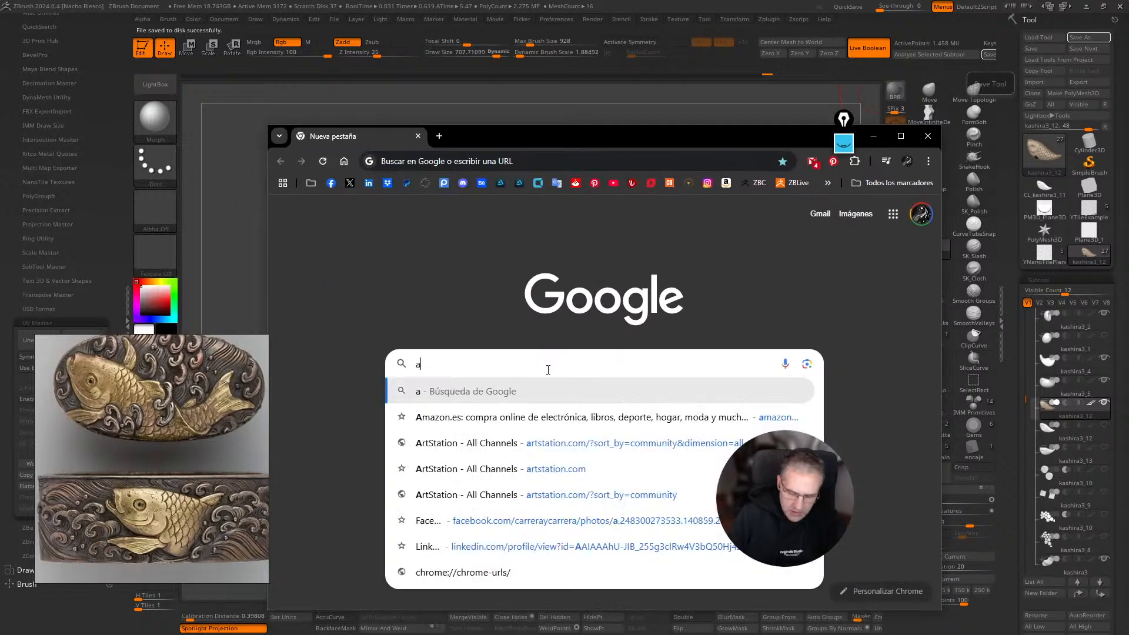
{"action": "key", "text": "BackSpace"}
{"action": "type", "text": "zbrus"}
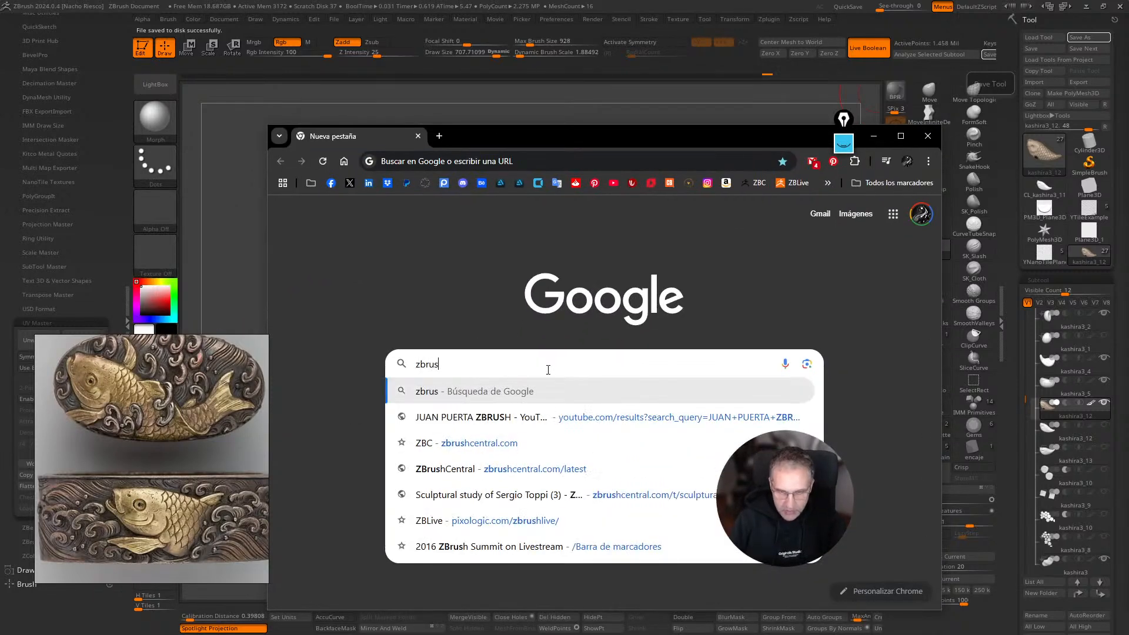
{"action": "type", "text": "h plugins"}
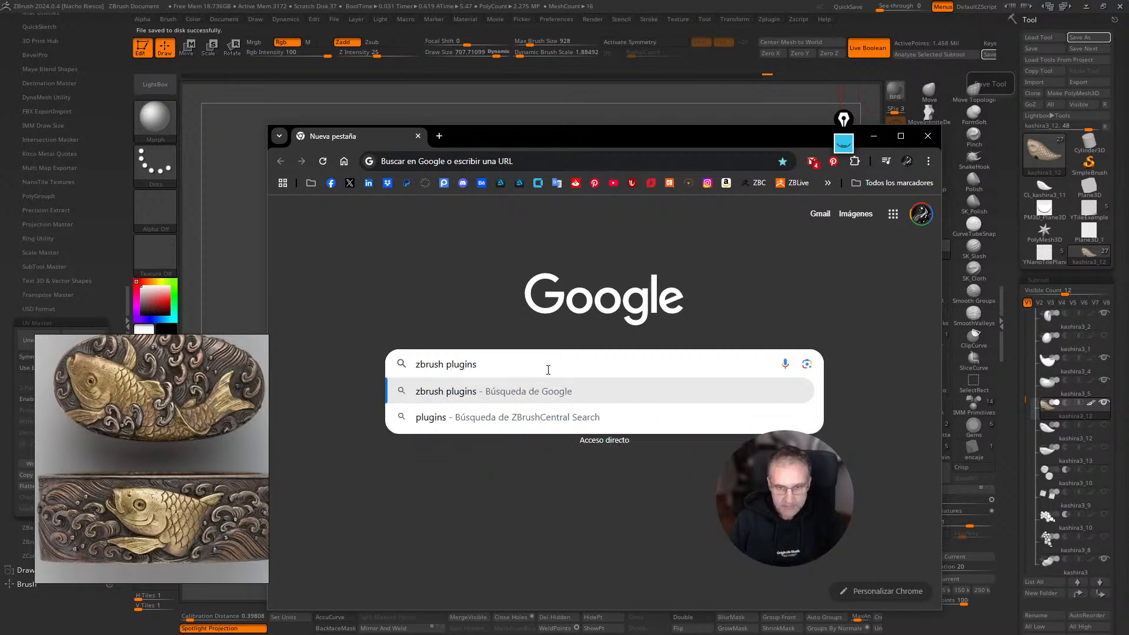
{"action": "key", "text": "Return"}
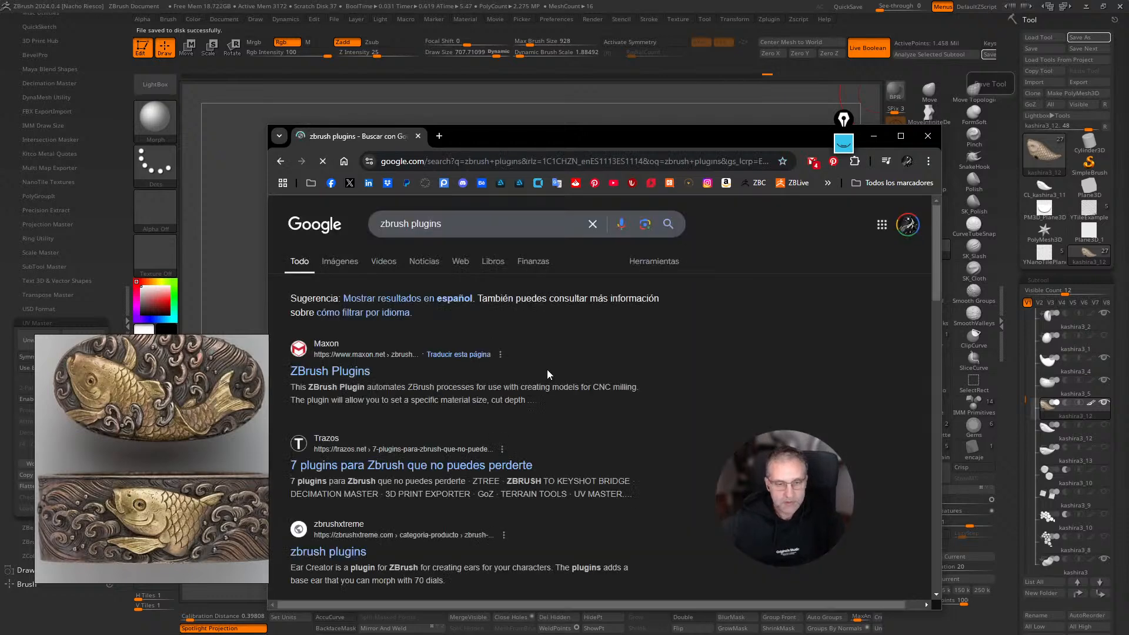
{"action": "left_click", "coordinate": [330, 371]}
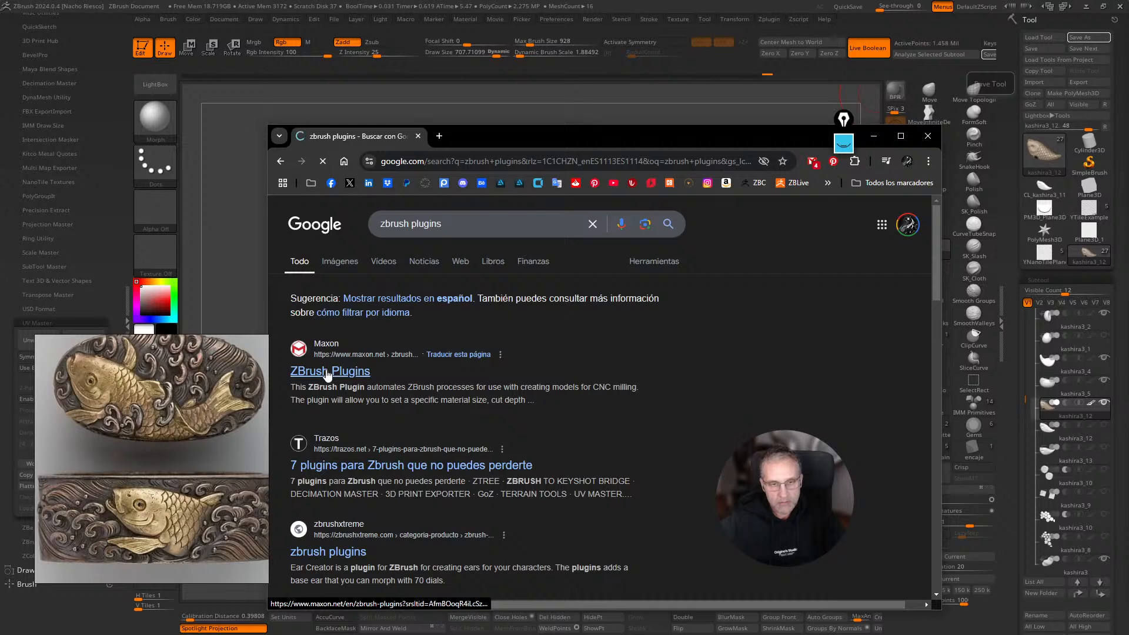
Accept the cookies, look through Maxon's plugin list as far as NanoTile Textures, and close the browser.
{"action": "scroll", "coordinate": [531, 394], "scroll_direction": "down", "scroll_amount": 5}
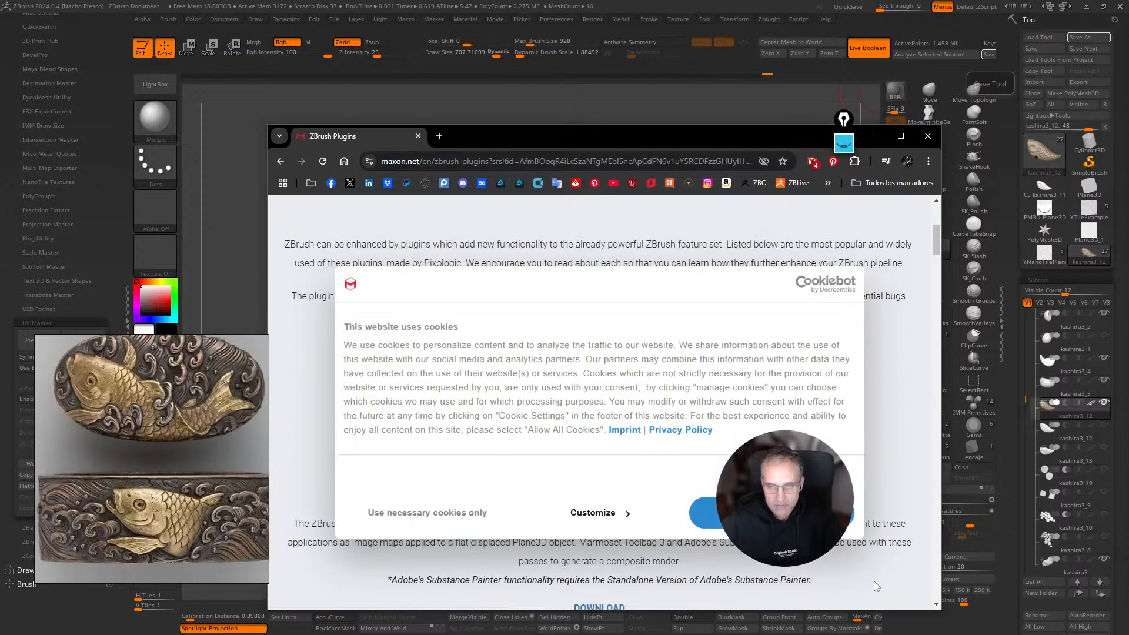
{"action": "left_click", "coordinate": [791, 515]}
{"action": "scroll", "coordinate": [561, 408], "scroll_direction": "down", "scroll_amount": 10}
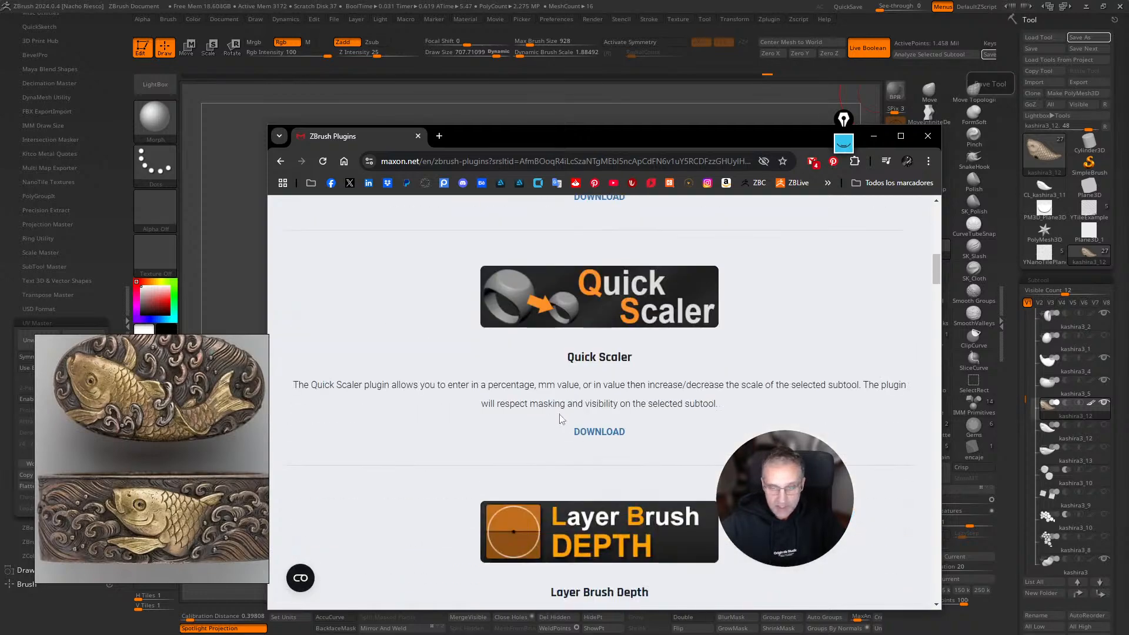
{"action": "scroll", "coordinate": [575, 419], "scroll_direction": "up", "scroll_amount": 6}
{"action": "scroll", "coordinate": [575, 419], "scroll_direction": "down", "scroll_amount": 5}
{"action": "scroll", "coordinate": [575, 418], "scroll_direction": "up", "scroll_amount": 8}
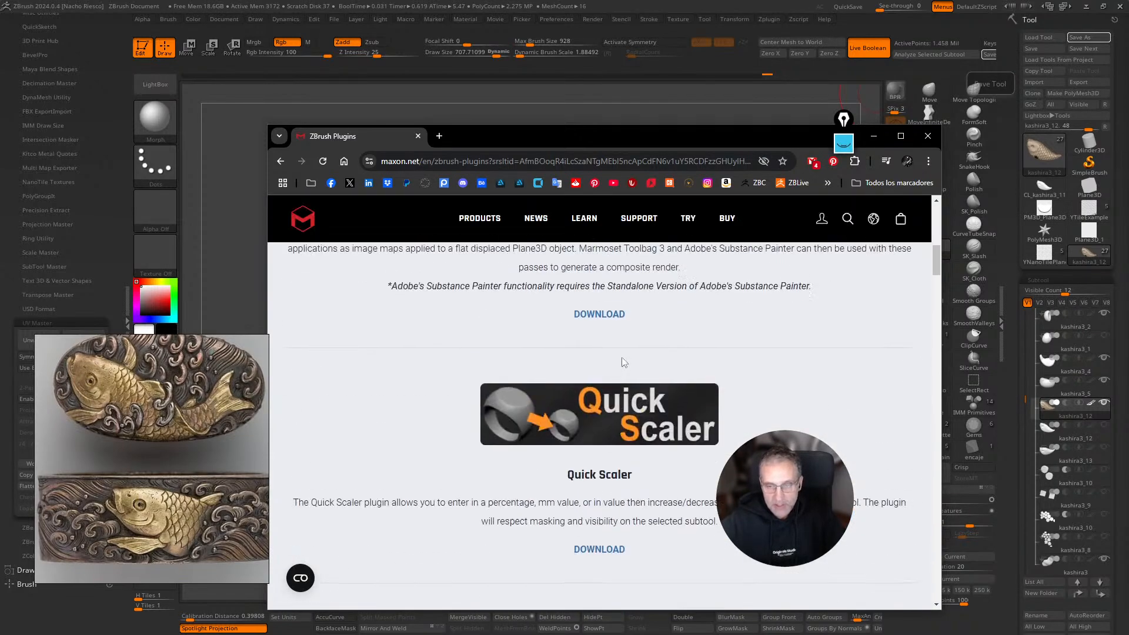
{"action": "left_click_drag", "start_coordinate": [517, 136], "coordinate": [452, 94]}
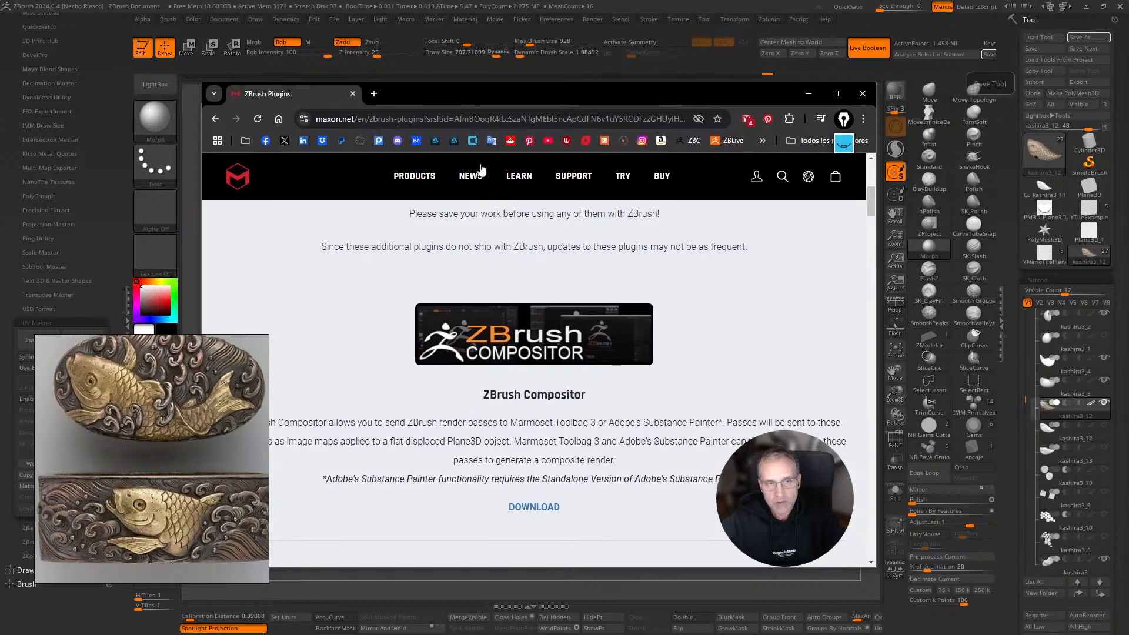
{"action": "left_click_drag", "start_coordinate": [876, 570], "coordinate": [930, 589]}
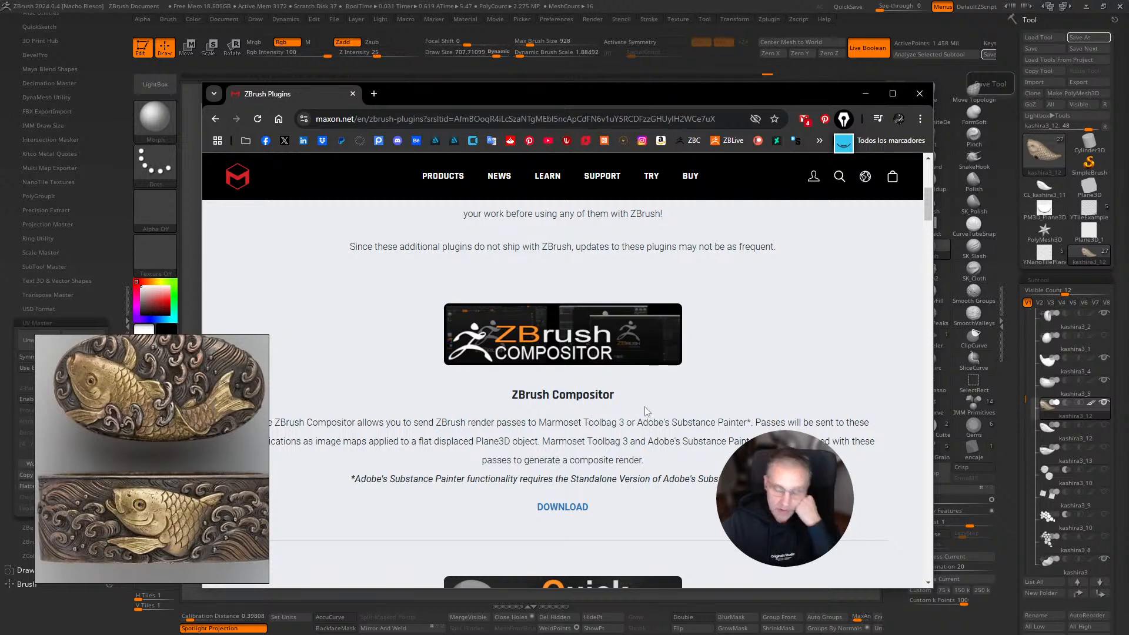
{"action": "scroll", "coordinate": [656, 436], "scroll_direction": "down", "scroll_amount": 10}
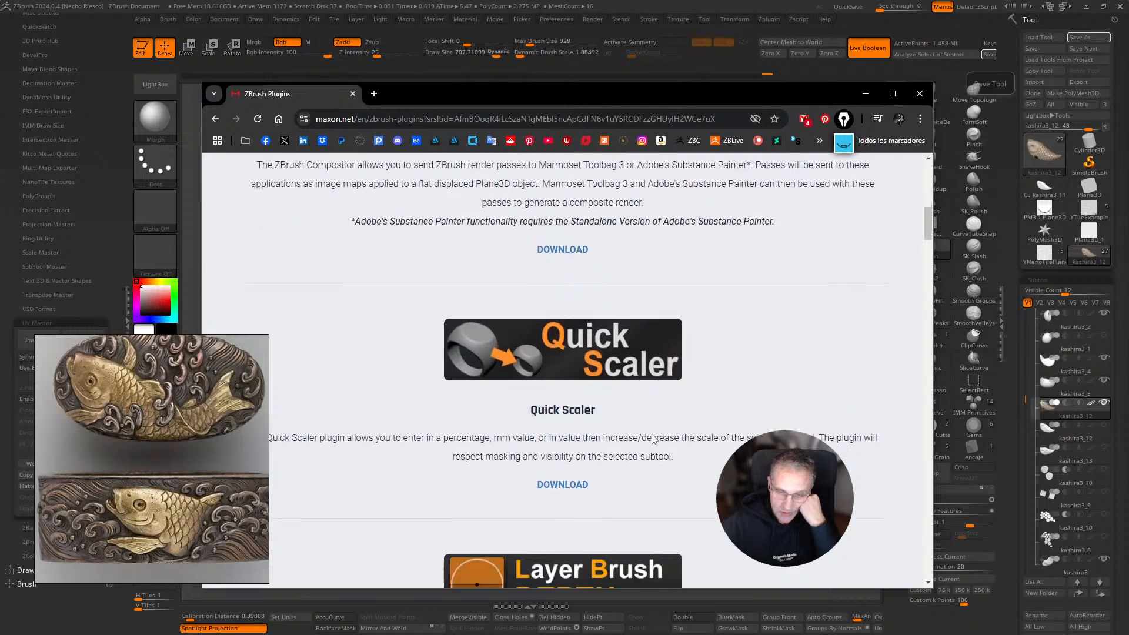
{"action": "scroll", "coordinate": [652, 441], "scroll_direction": "down", "scroll_amount": 8}
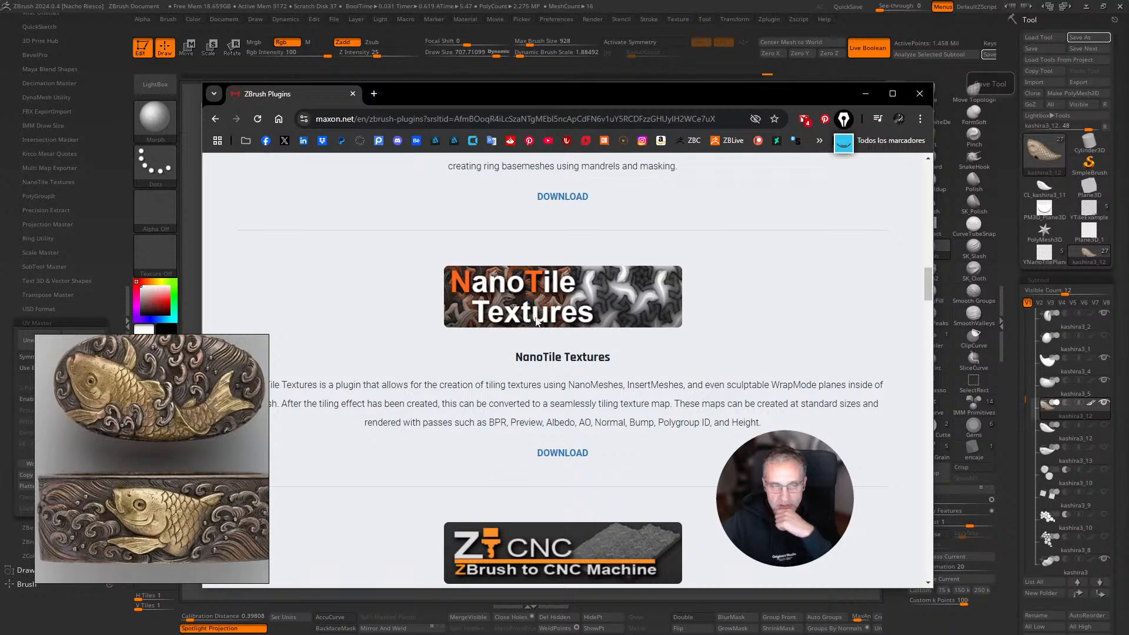
{"action": "left_click", "coordinate": [921, 95]}
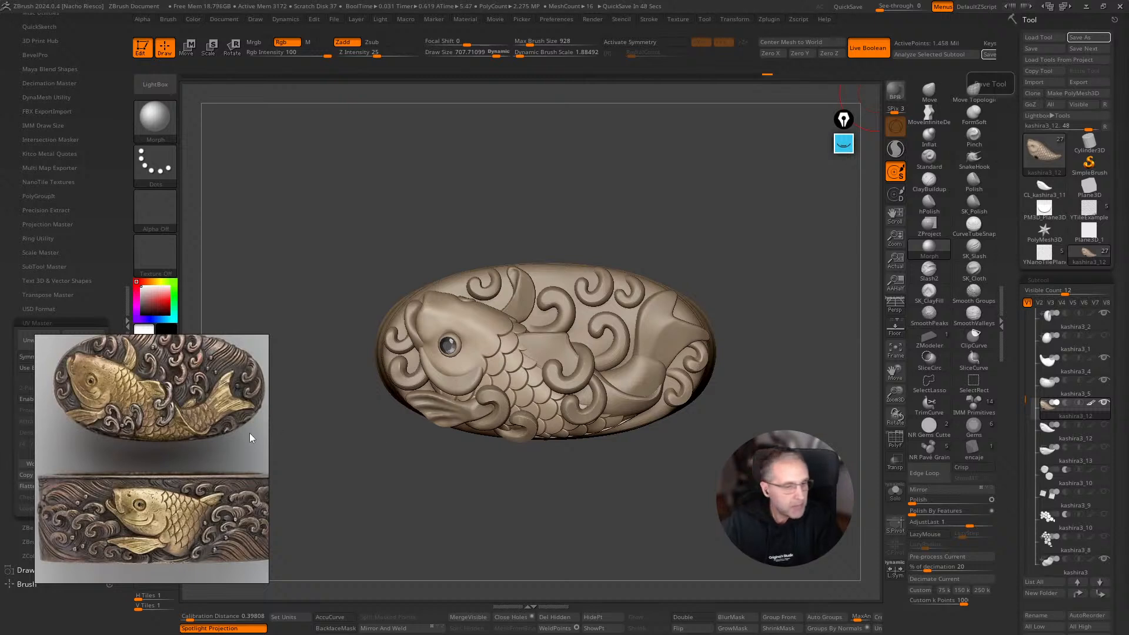
Move the reference image clear of the plugin list and expand the NanoTile Textures plugin to view its options.
{"action": "left_click_drag", "start_coordinate": [147, 426], "coordinate": [290, 439]}
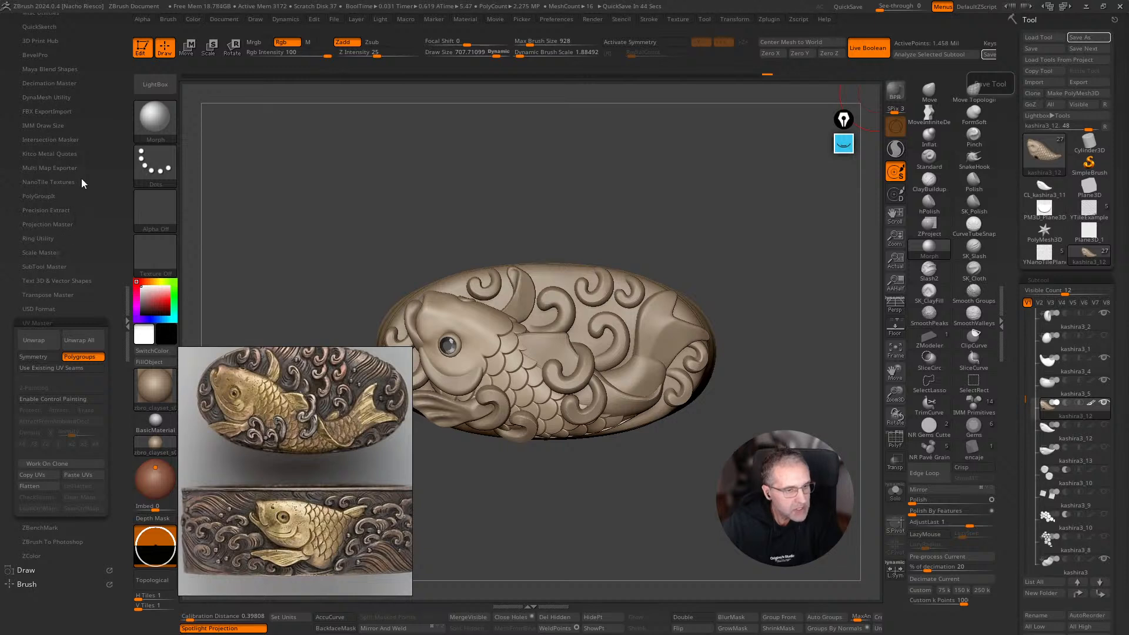
{"action": "left_click_drag", "start_coordinate": [97, 193], "coordinate": [107, 325]}
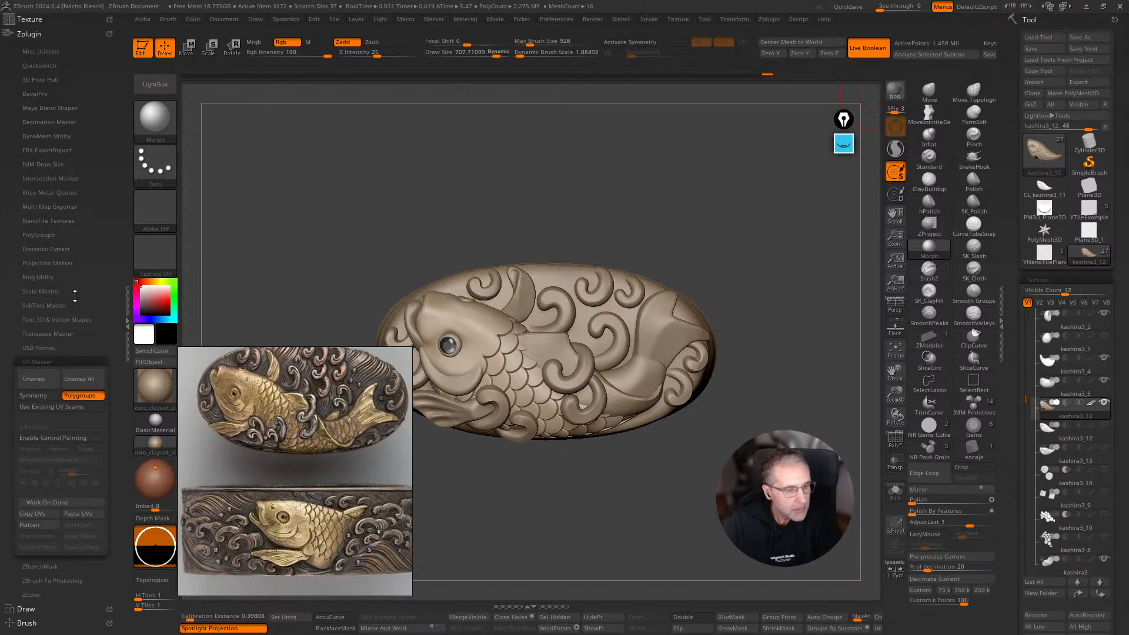
{"action": "left_click", "coordinate": [38, 221]}
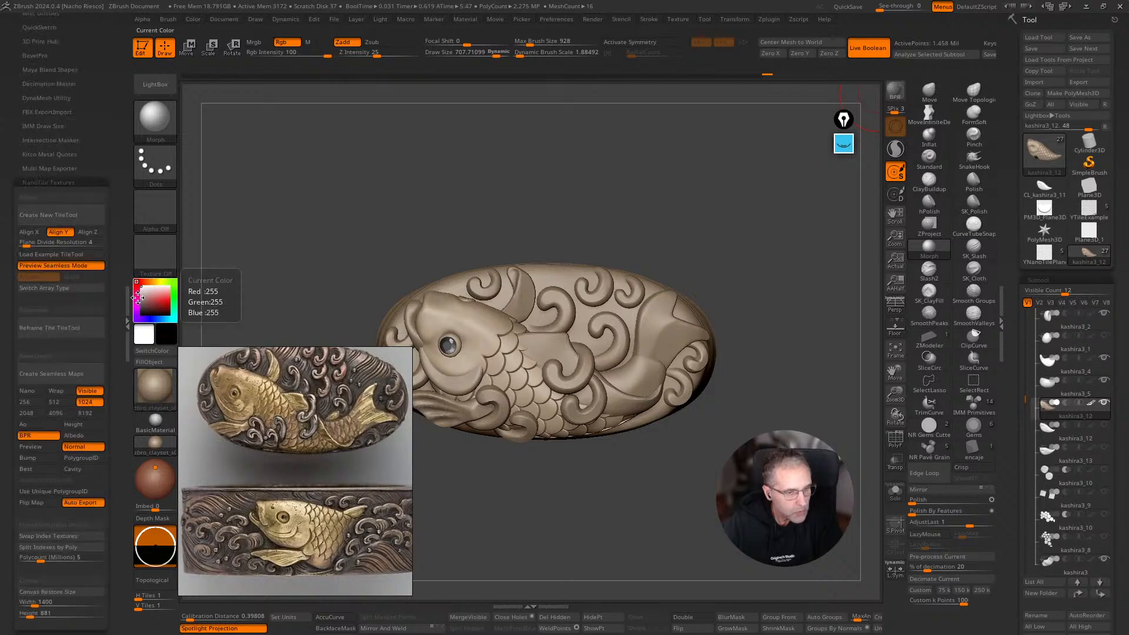
{"action": "scroll", "coordinate": [114, 224], "scroll_direction": "down", "scroll_amount": 4}
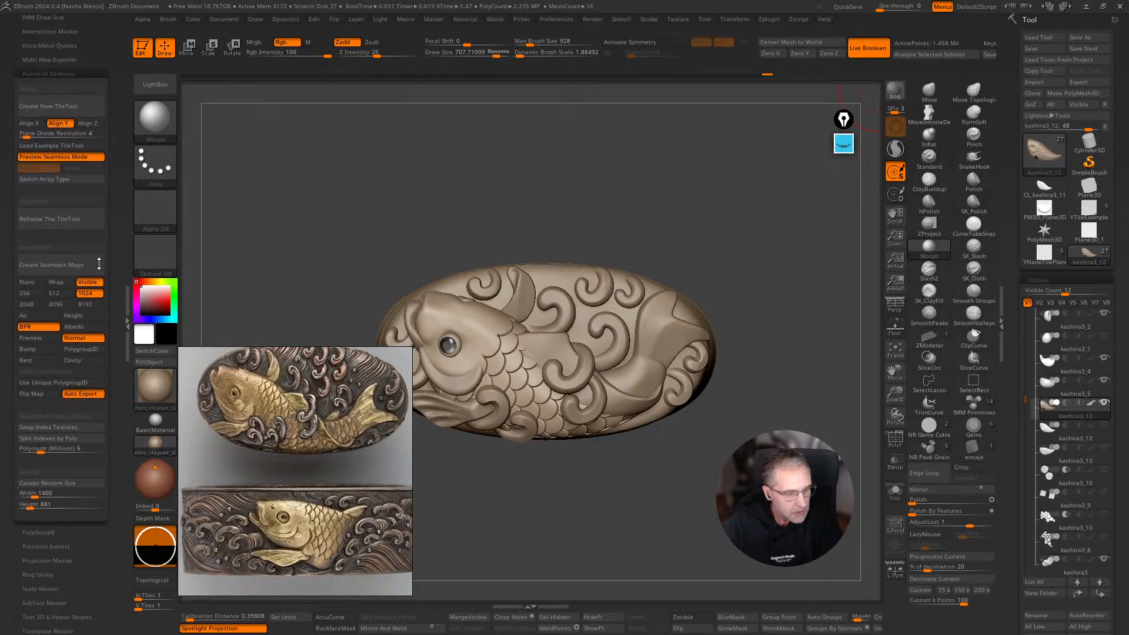
{"action": "scroll", "coordinate": [8, 376], "scroll_direction": "up", "scroll_amount": 5}
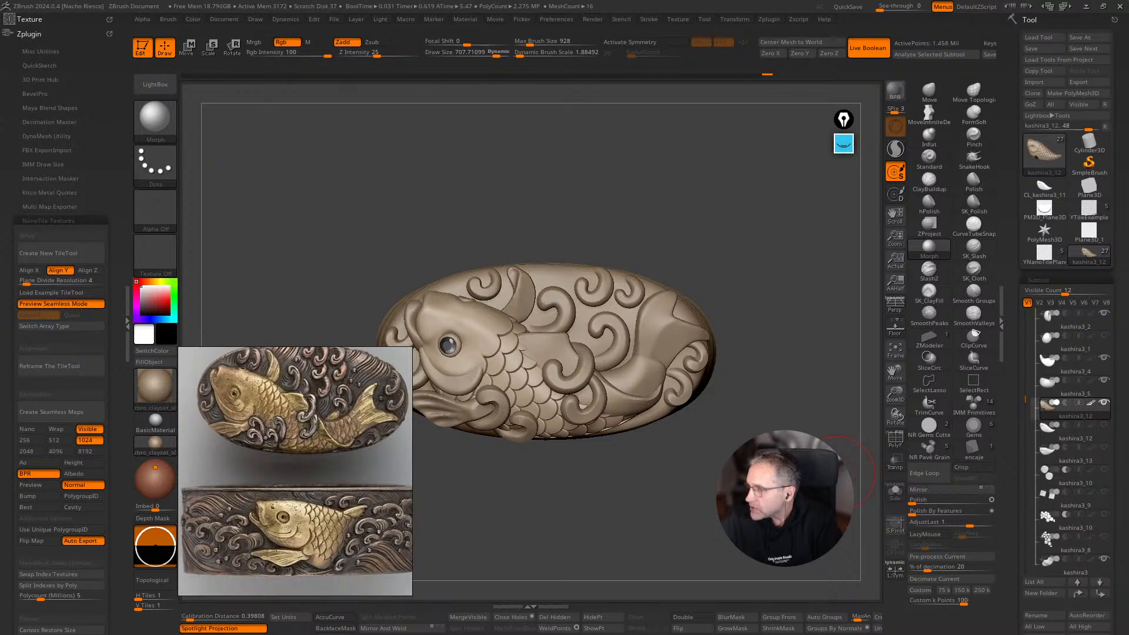
Switch to the NanoTile Textures version file in Notepad, check the installed version and close the file.
{"action": "key", "text": "alt+Tab"}
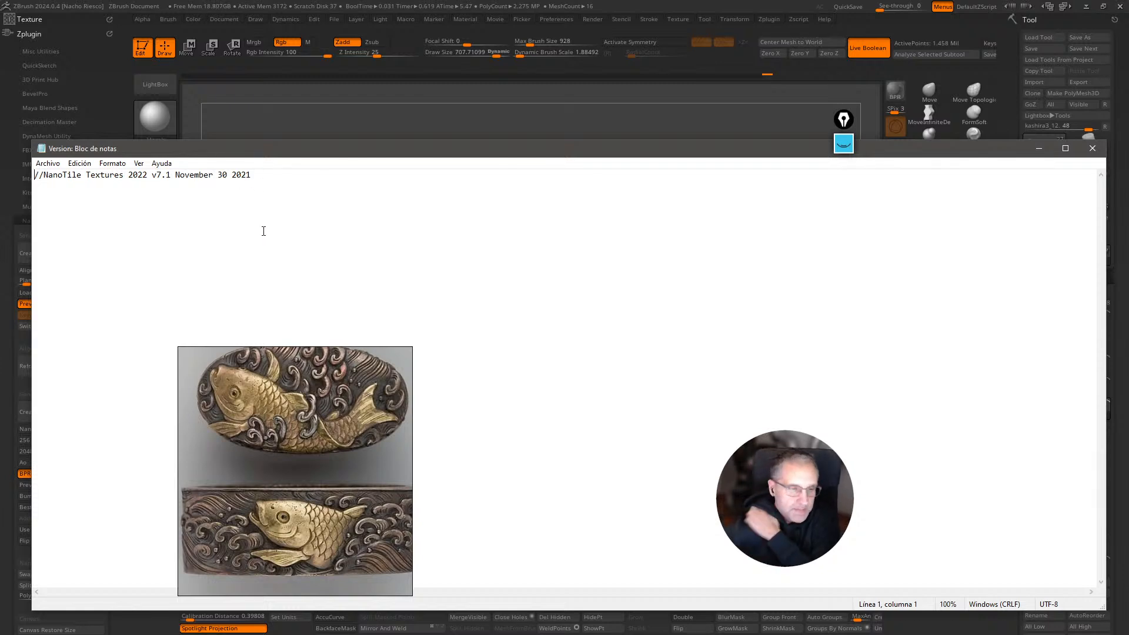
{"action": "left_click_drag", "start_coordinate": [446, 158], "coordinate": [446, 163]}
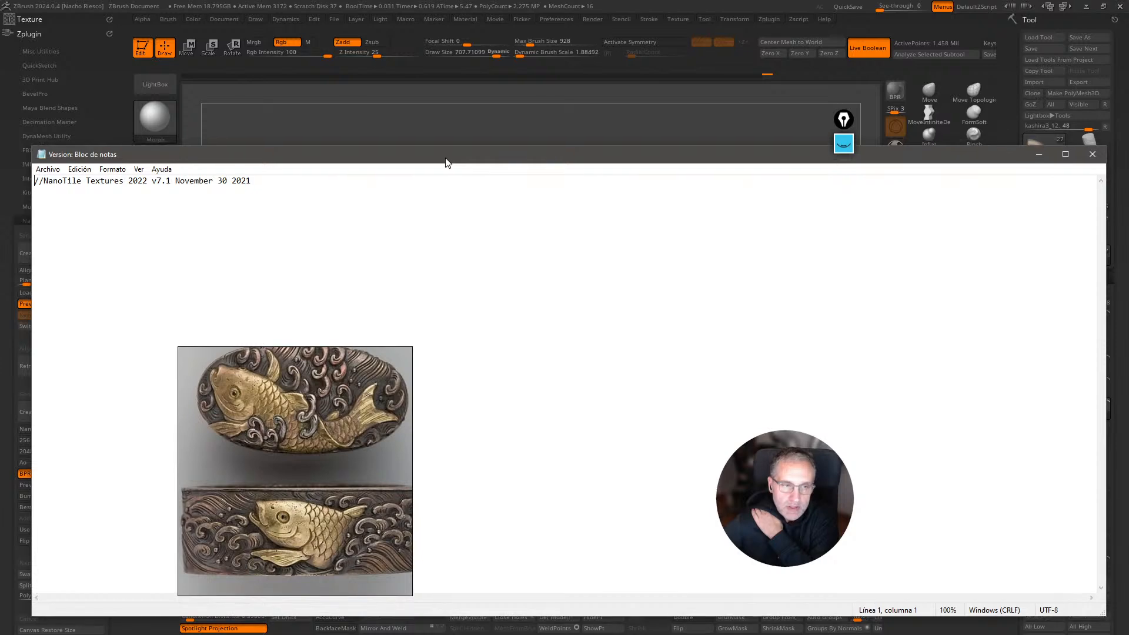
{"action": "left_click", "coordinate": [1092, 154]}
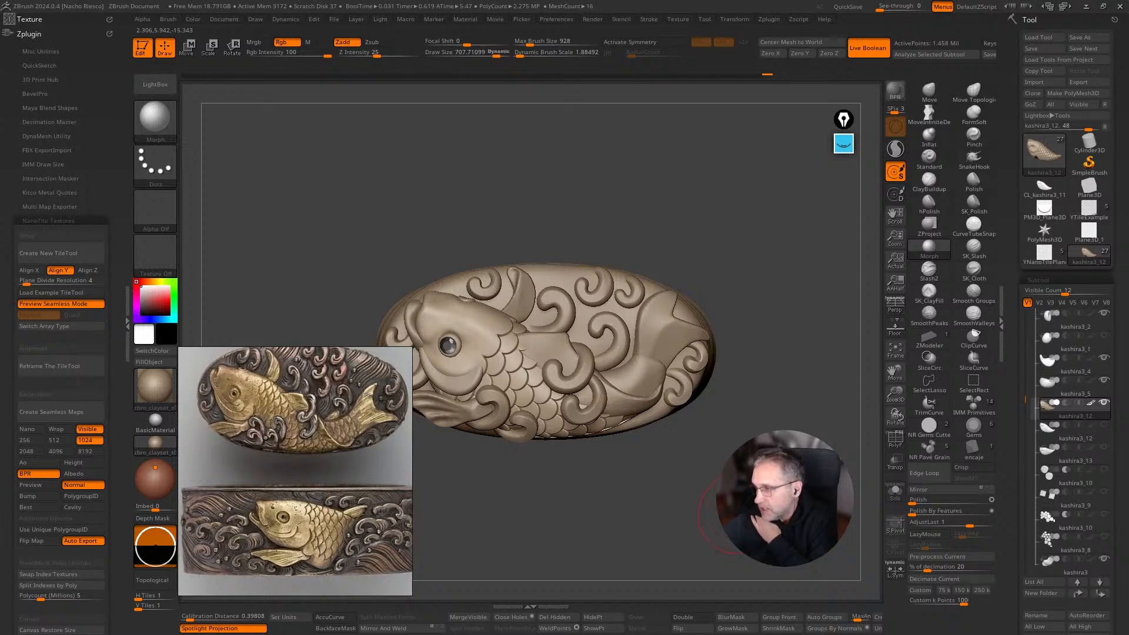
Select the kashira3 subtool forming the rear section of the fish body and dismiss the morph target note.
{"action": "mouse_move", "coordinate": [635, 520]}
{"action": "left_mouse_down"}
{"action": "mouse_move", "coordinate": [652, 520]}
{"action": "mouse_move", "coordinate": [634, 520]}
{"action": "left_mouse_up"}
{"action": "left_click", "coordinate": [638, 383], "text": "alt"}
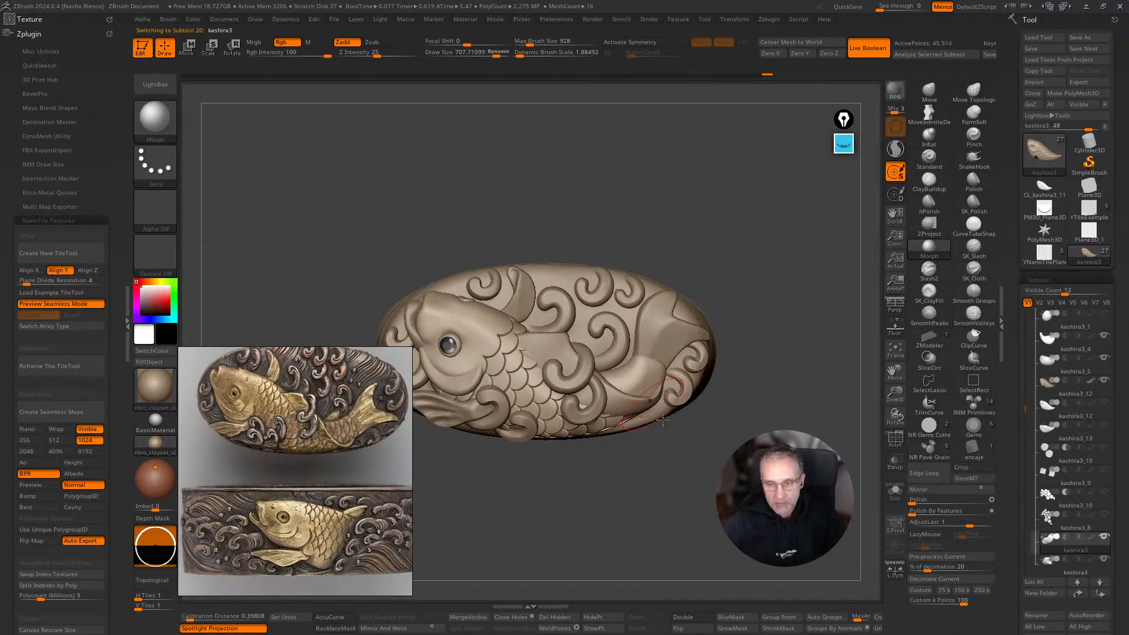
{"action": "left_click_drag", "start_coordinate": [695, 500], "coordinate": [722, 456], "text": "alt"}
{"action": "left_click", "coordinate": [697, 472]}
{"action": "mouse_move", "coordinate": [640, 467]}
{"action": "left_mouse_down", "text": "alt"}
{"action": "mouse_move", "coordinate": [641, 454]}
{"action": "mouse_move", "coordinate": [638, 482]}
{"action": "left_mouse_up", "text": "alt"}
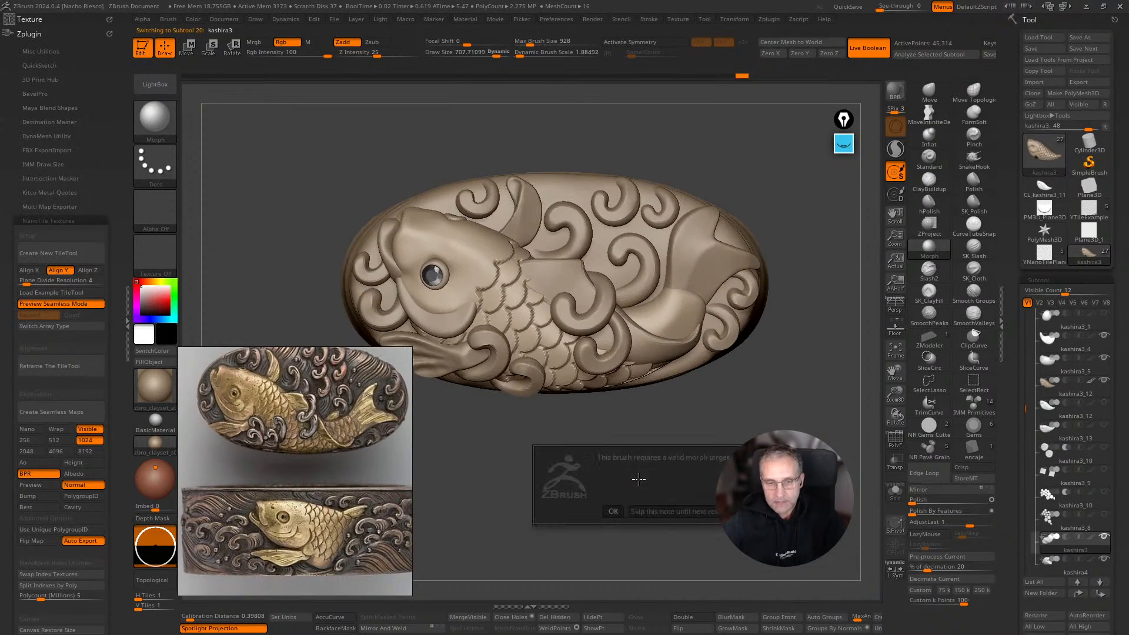
{"action": "left_click", "coordinate": [681, 510]}
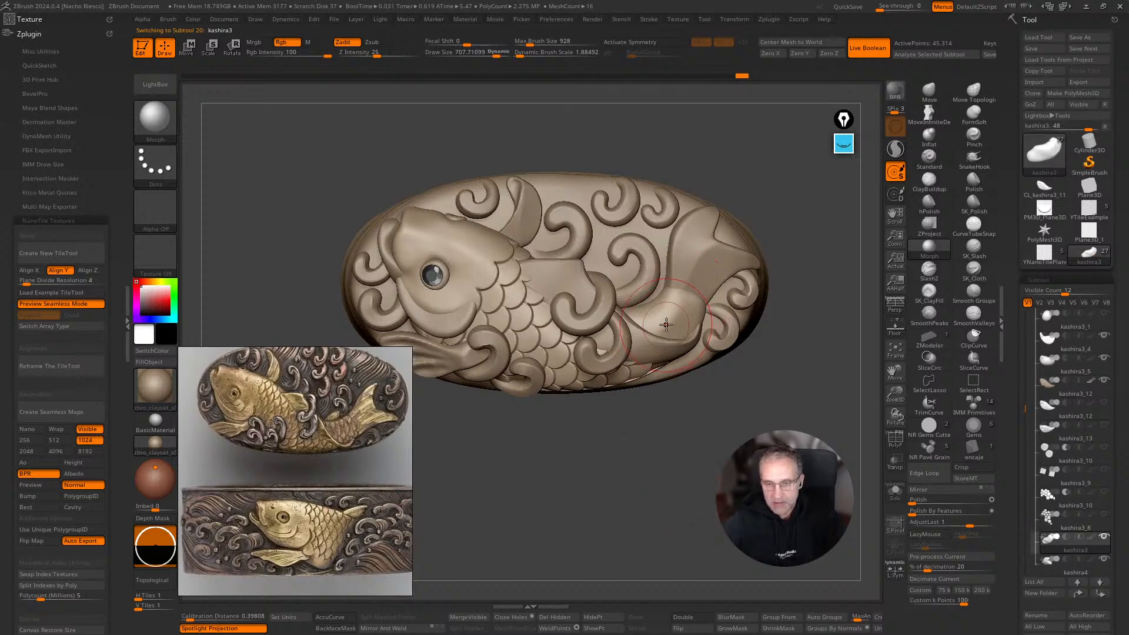
{"action": "left_click_drag", "start_coordinate": [723, 462], "coordinate": [735, 497], "text": "alt"}
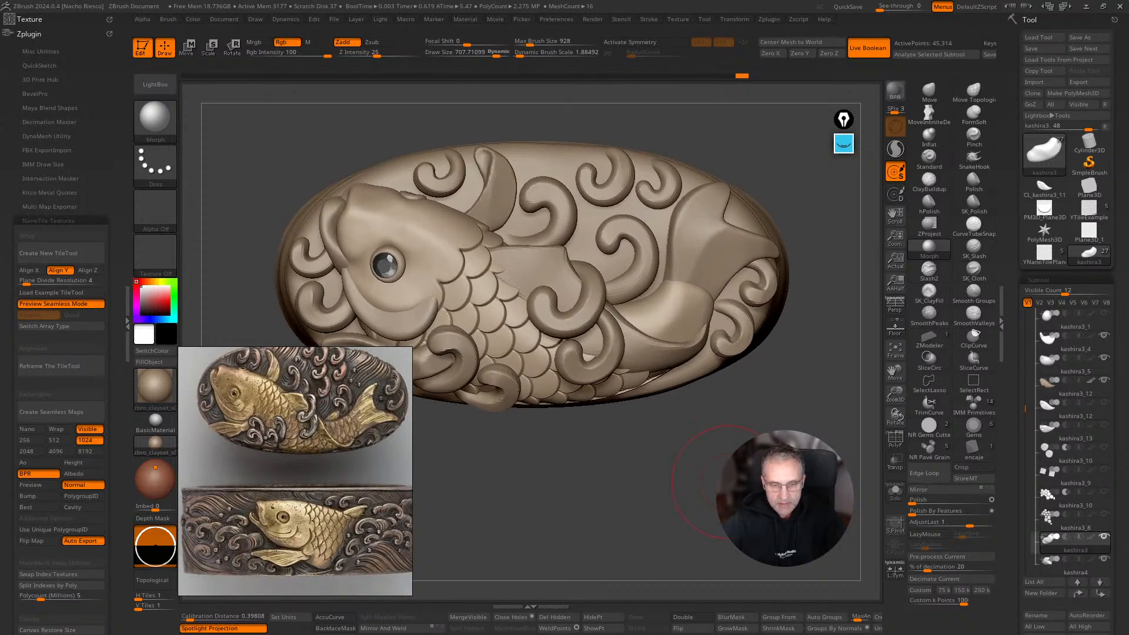
Isolate the rear body section with Solo and display its polyframe.
{"action": "left_click", "coordinate": [901, 502]}
{"action": "left_click_drag", "start_coordinate": [723, 453], "coordinate": [577, 529], "text": "shift"}
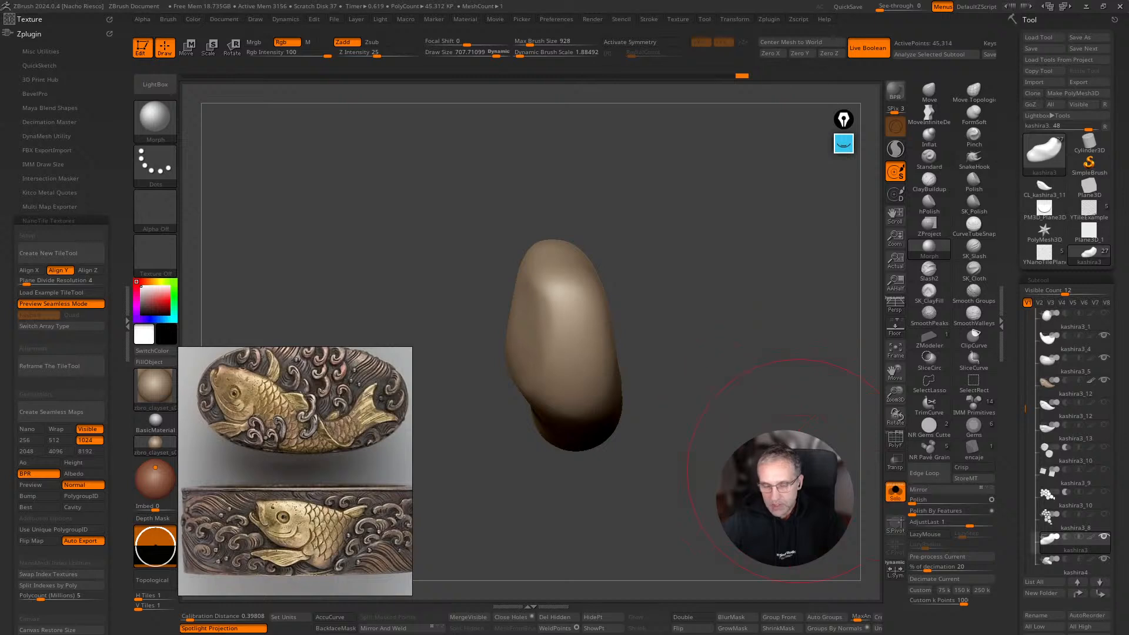
{"action": "left_click", "coordinate": [896, 438]}
{"action": "left_click_drag", "start_coordinate": [770, 393], "coordinate": [766, 521]}
{"action": "left_click", "coordinate": [891, 435]}
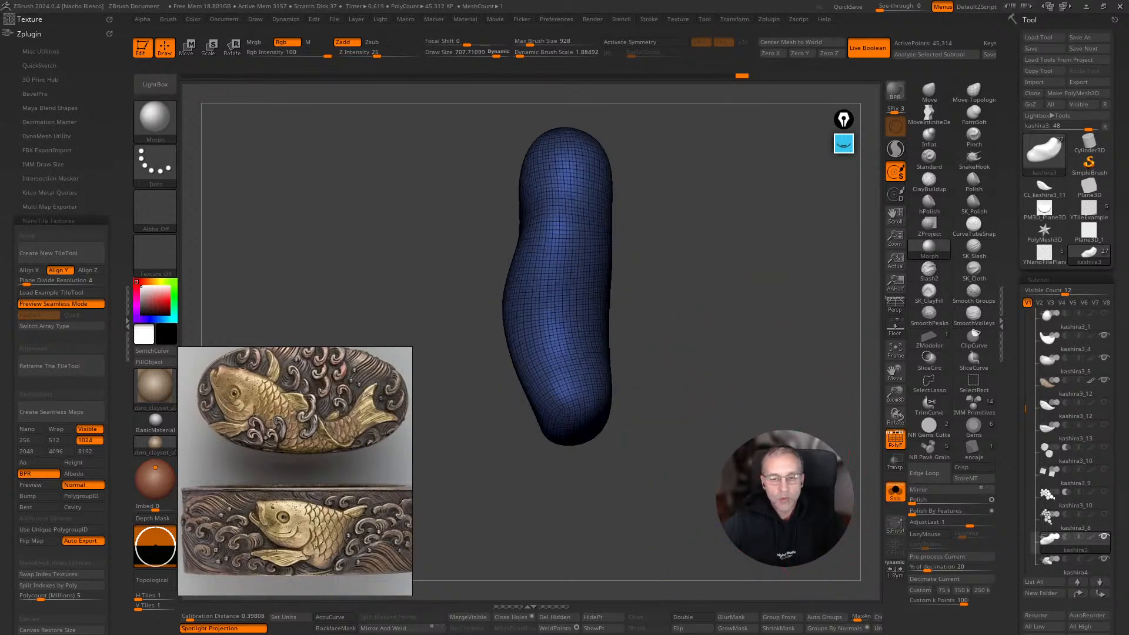
Switch to the cloned fish body tool CL_kashira3_11 and examine how its polygroups divide the mesh.
{"action": "left_click", "coordinate": [1044, 188]}
{"action": "left_click_drag", "start_coordinate": [671, 389], "coordinate": [557, 315]}
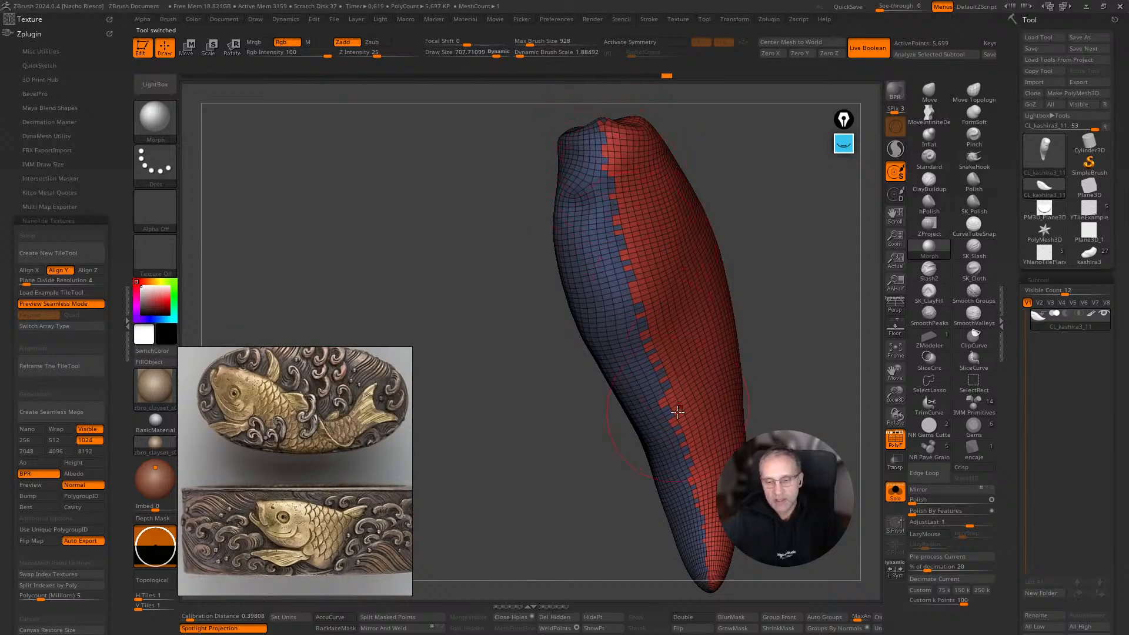
{"action": "mouse_move", "coordinate": [526, 371]}
{"action": "left_mouse_down"}
{"action": "mouse_move", "coordinate": [508, 367]}
{"action": "mouse_move", "coordinate": [554, 275]}
{"action": "left_mouse_up"}
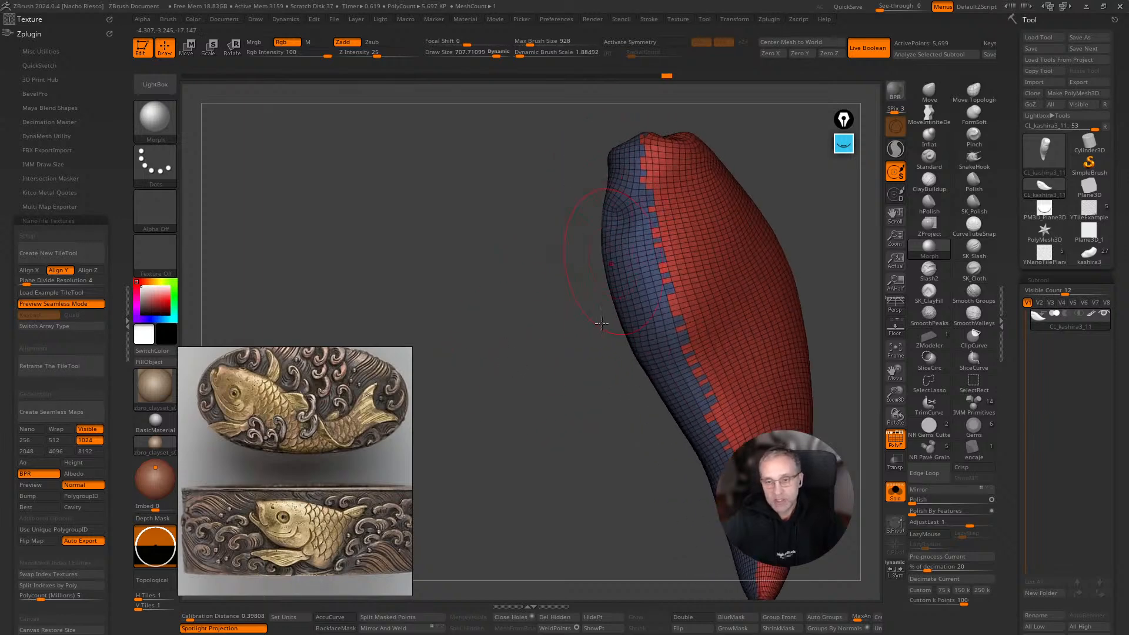
Show the cloned body's UVs flattened with UV Master, examine the islands and unflatten the mesh.
{"action": "left_click", "coordinate": [49, 218]}
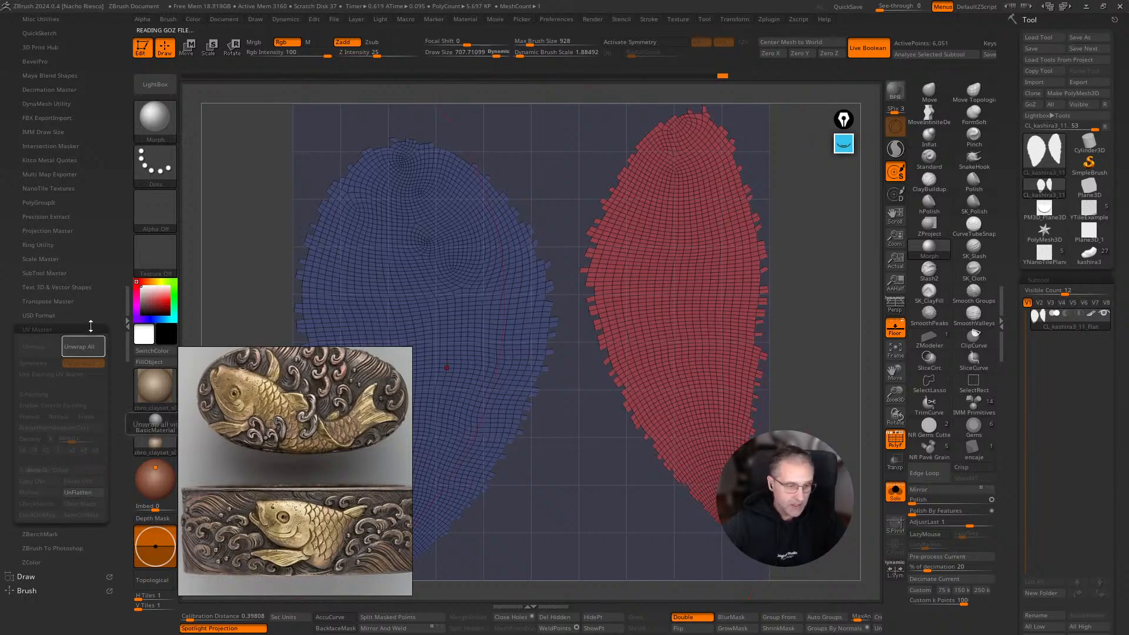
{"action": "left_click", "coordinate": [43, 330]}
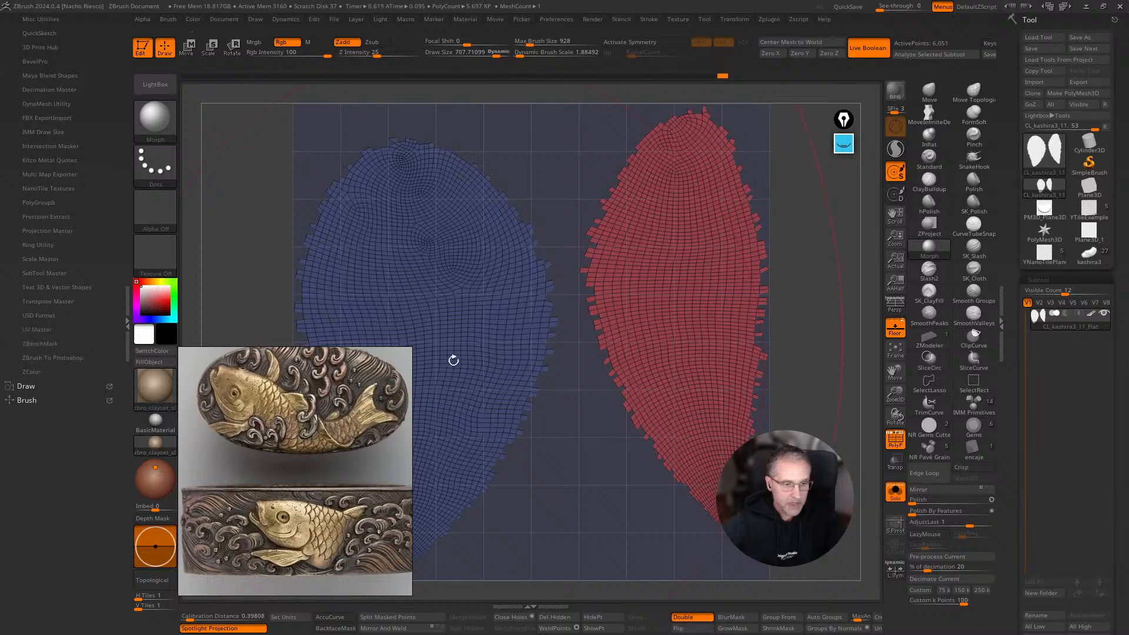
{"action": "left_click", "coordinate": [37, 331]}
{"action": "left_click", "coordinate": [80, 494]}
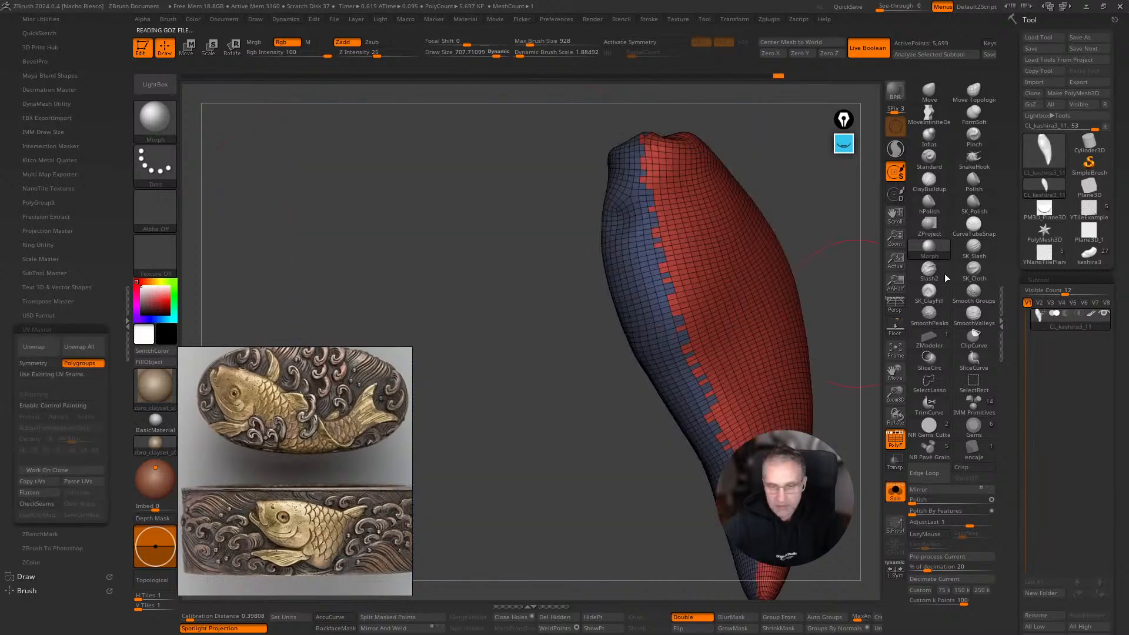
Return to the kashira3 tool, frame the rear body section and turn off the polyframe display.
{"action": "left_click", "coordinate": [1087, 265]}
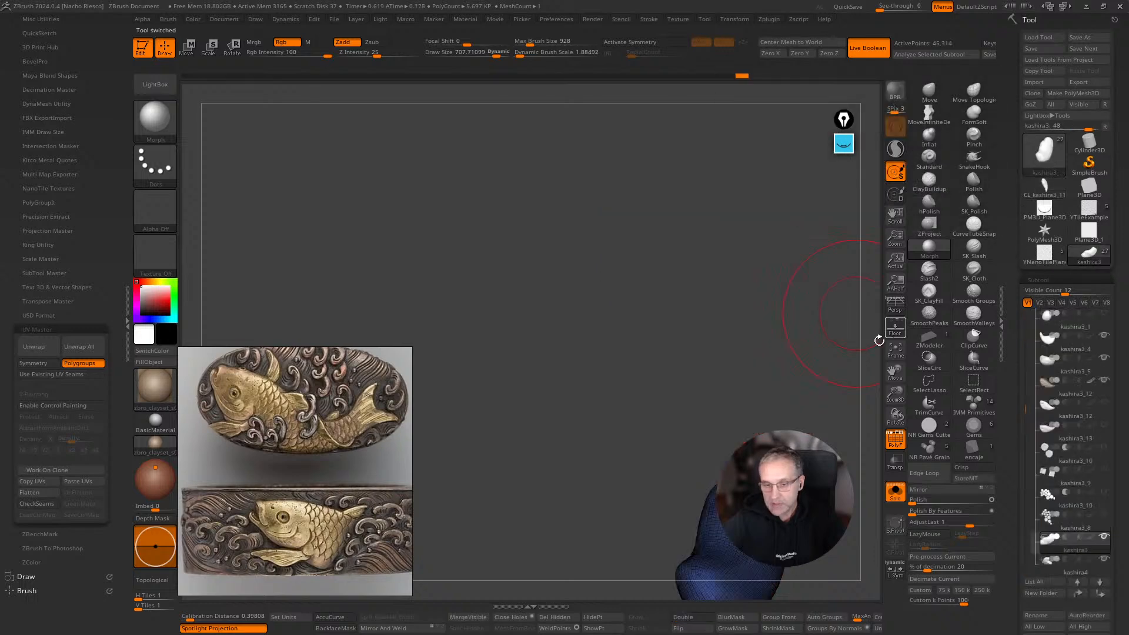
{"action": "key", "text": "f"}
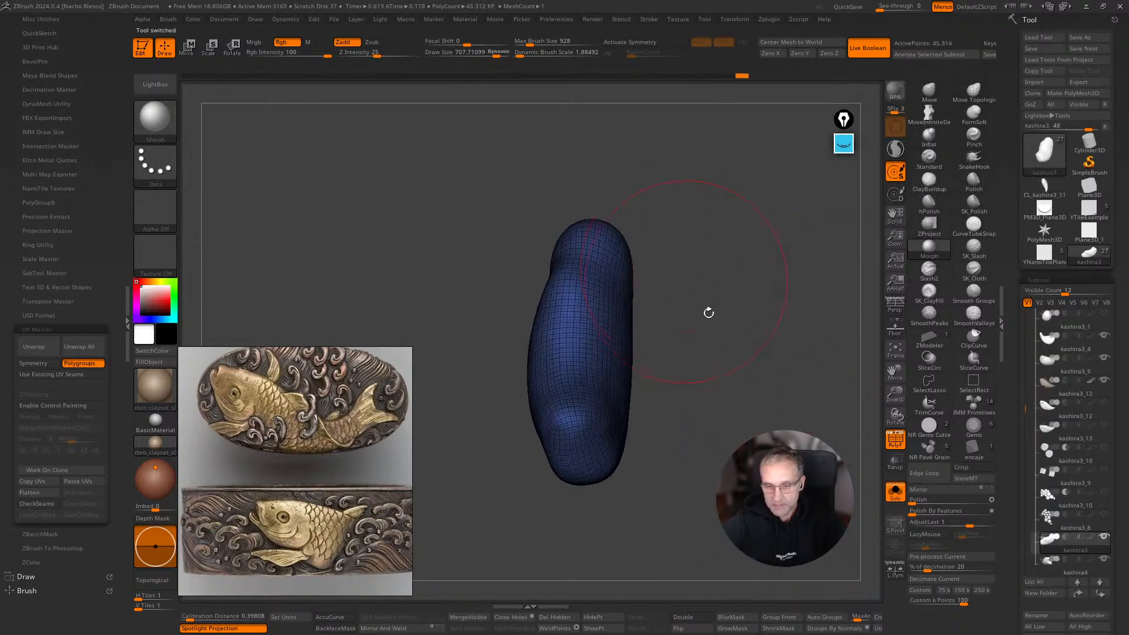
{"action": "left_click", "coordinate": [894, 438]}
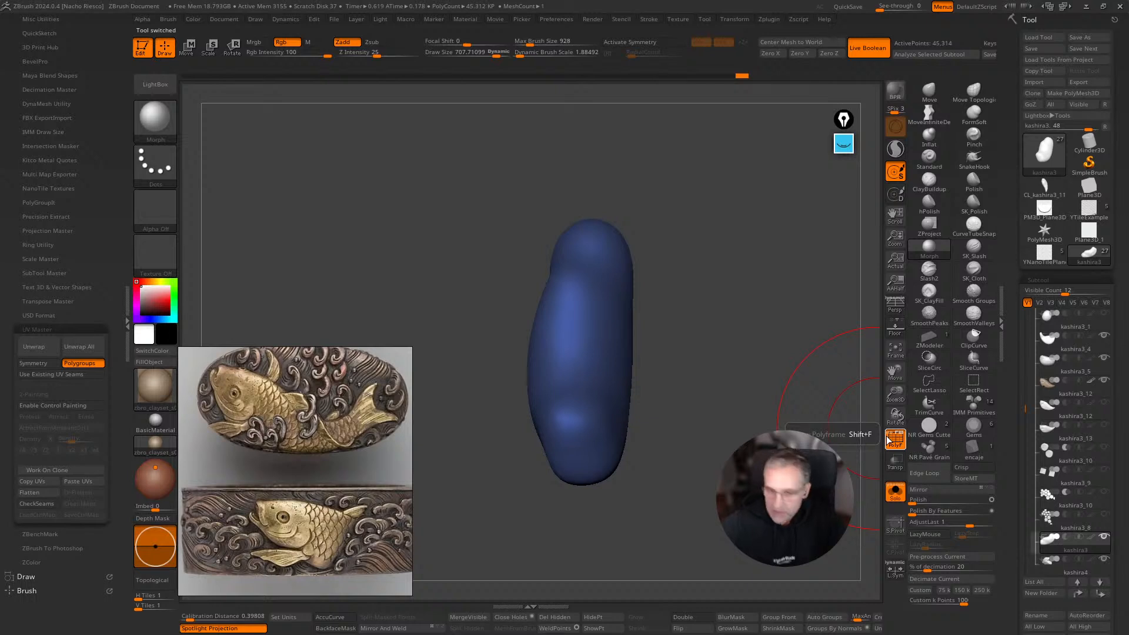
{"action": "left_click_drag", "start_coordinate": [792, 461], "coordinate": [767, 517]}
{"action": "key", "text": "w"}
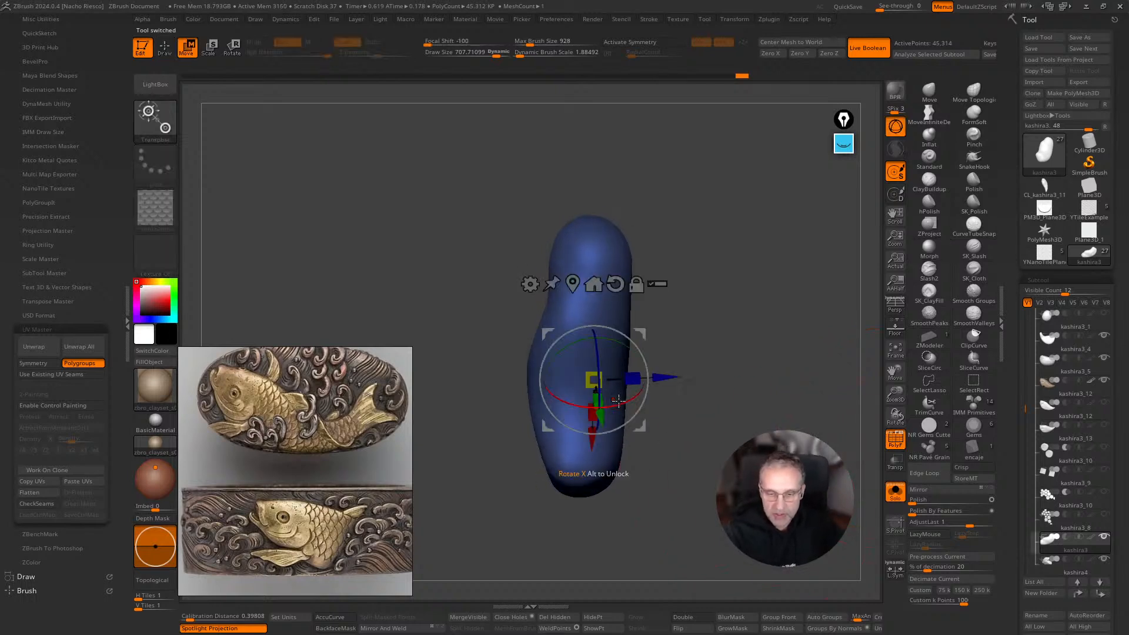
{"action": "left_click_drag", "start_coordinate": [641, 426], "coordinate": [738, 367], "text": "alt"}
{"action": "left_click", "coordinate": [571, 384], "text": "alt"}
{"action": "key", "text": "q"}
{"action": "left_click_drag", "start_coordinate": [715, 284], "coordinate": [588, 517], "text": "ctrl"}
{"action": "left_click_drag", "start_coordinate": [688, 489], "coordinate": [692, 429]}
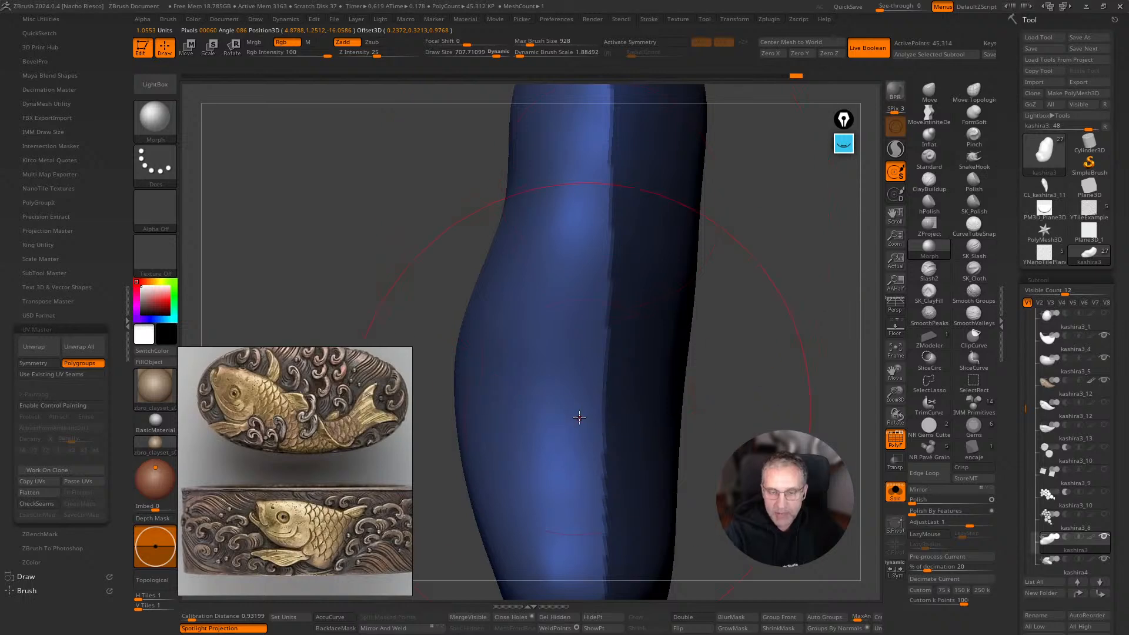
{"action": "key", "text": "ctrl+z"}
Lower the rear body section to subdivision level 1 and display its polyframe.
{"action": "mouse_move", "coordinate": [799, 412]}
{"action": "left_mouse_down"}
{"action": "mouse_move", "coordinate": [815, 382]}
{"action": "mouse_move", "coordinate": [814, 424]}
{"action": "left_mouse_up"}
{"action": "scroll", "coordinate": [1017, 376], "scroll_direction": "down", "scroll_amount": 10}
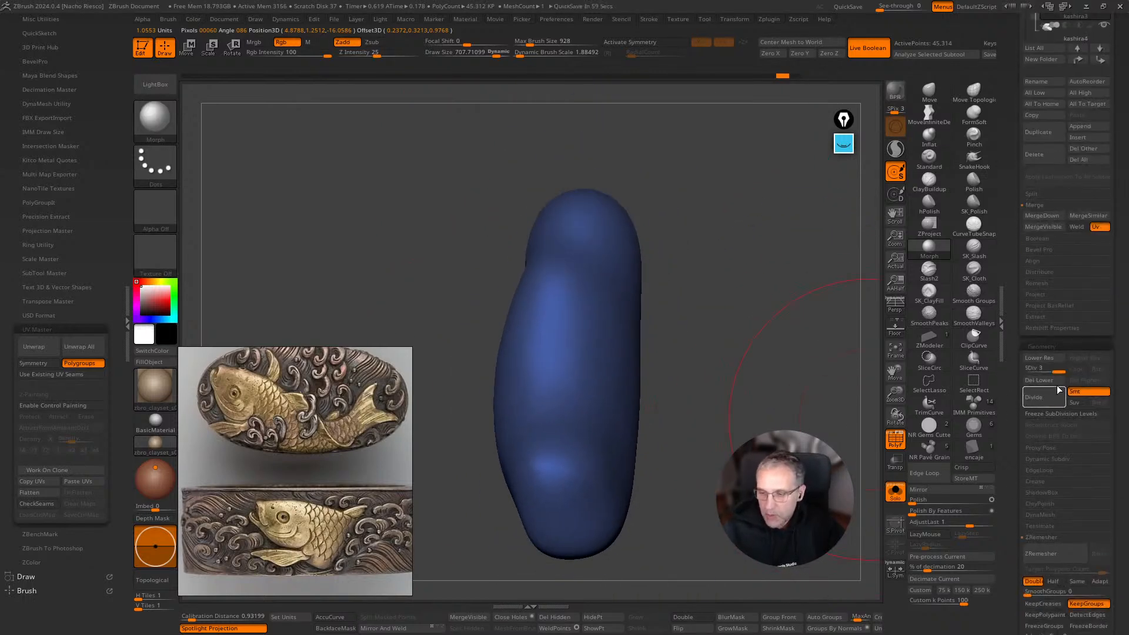
{"action": "left_click", "coordinate": [1031, 371]}
{"action": "left_click", "coordinate": [897, 440]}
{"action": "mouse_move", "coordinate": [817, 474]}
{"action": "left_mouse_down"}
{"action": "mouse_move", "coordinate": [830, 462]}
{"action": "mouse_move", "coordinate": [854, 475]}
{"action": "mouse_move", "coordinate": [713, 318]}
{"action": "left_mouse_up"}
{"action": "left_click", "coordinate": [895, 440]}
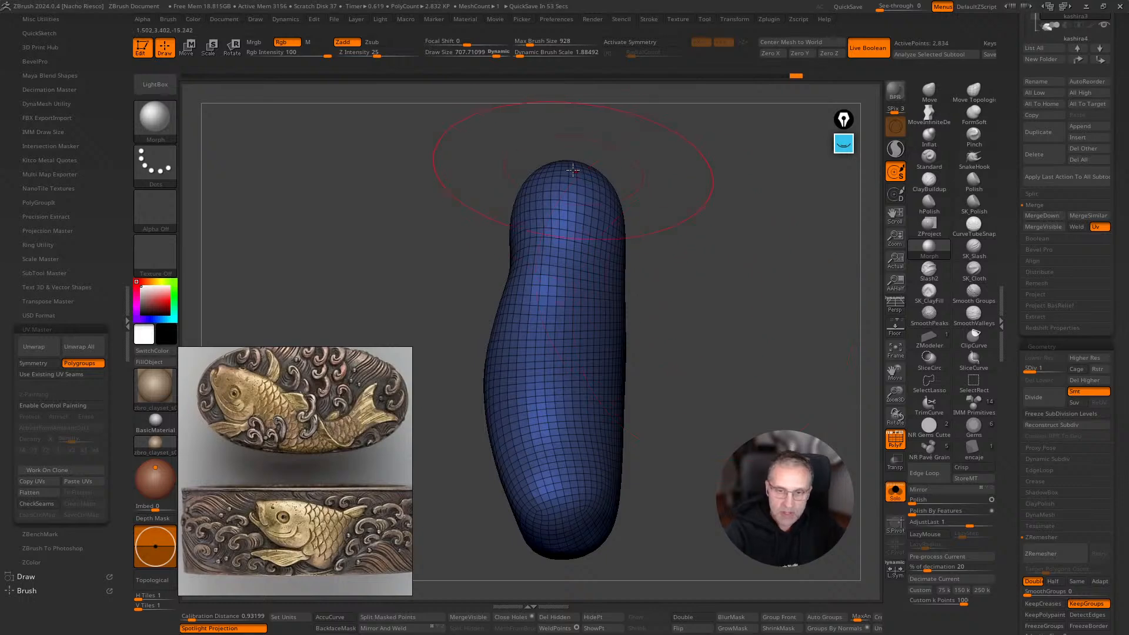
Isolate one lengthwise half of the body section with SelectLasso, assign it a new polygroup and show the whole mesh again.
{"action": "left_click_drag", "start_coordinate": [672, 376], "coordinate": [705, 427]}
{"action": "left_click_drag", "start_coordinate": [862, 355], "coordinate": [673, 276]}
{"action": "key", "text": "ctrl+shift"}
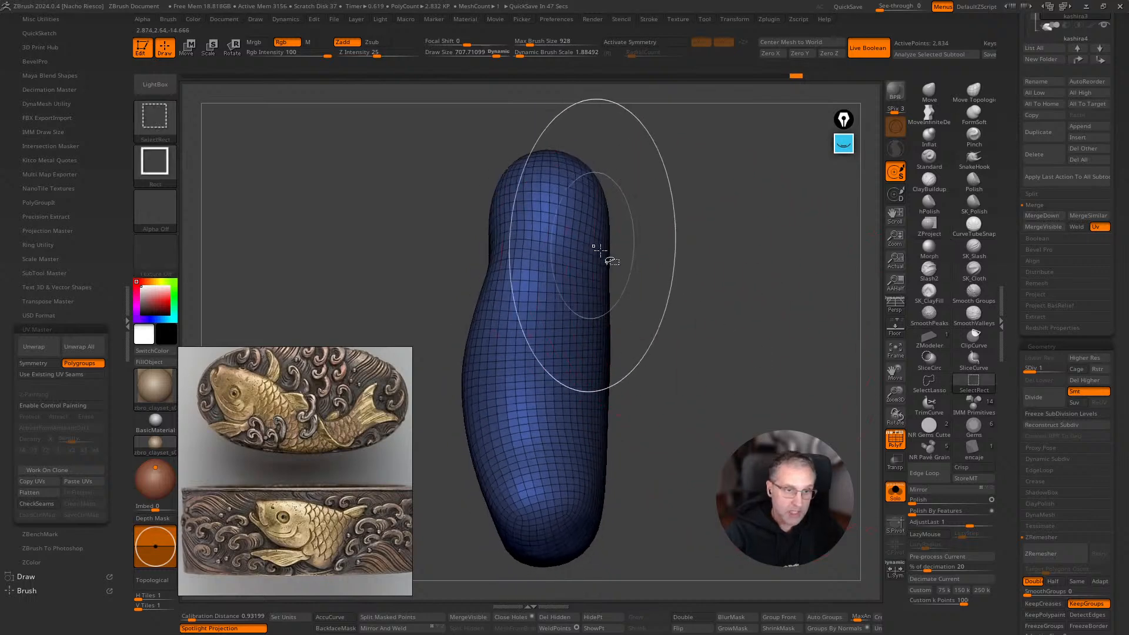
{"action": "left_click", "coordinate": [935, 390]}
{"action": "mouse_move", "coordinate": [723, 271]}
{"action": "left_mouse_down", "text": "ctrl+shift"}
{"action": "mouse_move", "coordinate": [600, 121]}
{"action": "mouse_move", "coordinate": [564, 117]}
{"action": "mouse_move", "coordinate": [562, 433]}
{"action": "mouse_move", "coordinate": [588, 544]}
{"action": "left_mouse_up", "text": "ctrl+shift"}
{"action": "key", "text": "ctrl+w"}
{"action": "left_click", "coordinate": [787, 486], "text": "ctrl+shift"}
{"action": "left_click_drag", "start_coordinate": [786, 485], "coordinate": [842, 470]}
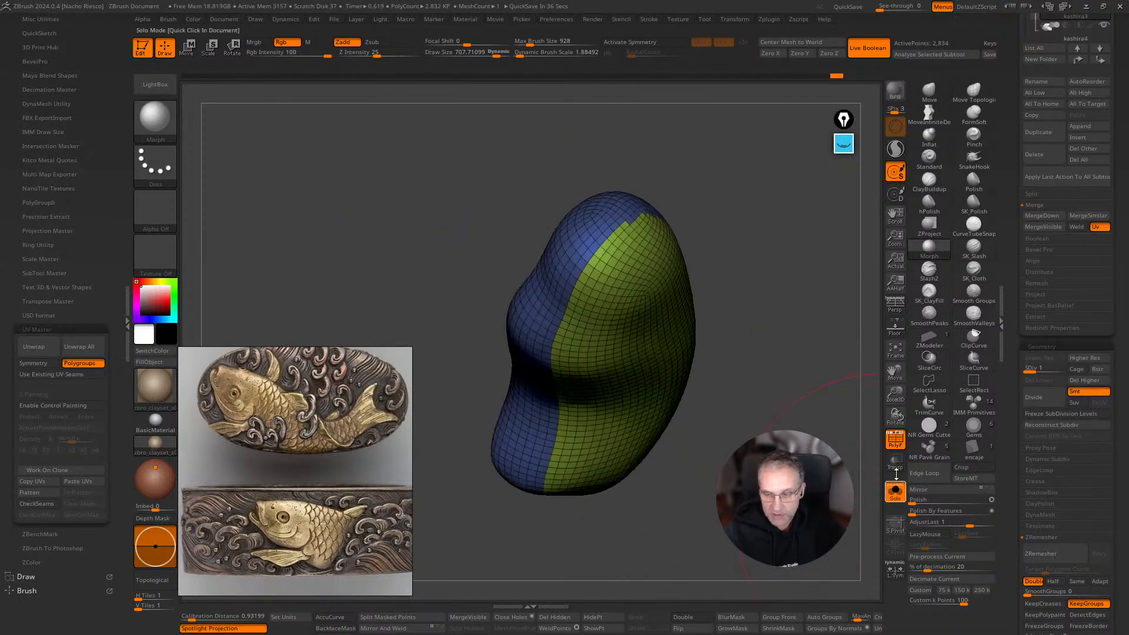
Show the whole kashira to examine the body section in context, and isolate the section again with its polyframe displayed.
{"action": "left_click", "coordinate": [895, 440]}
{"action": "left_click", "coordinate": [895, 491]}
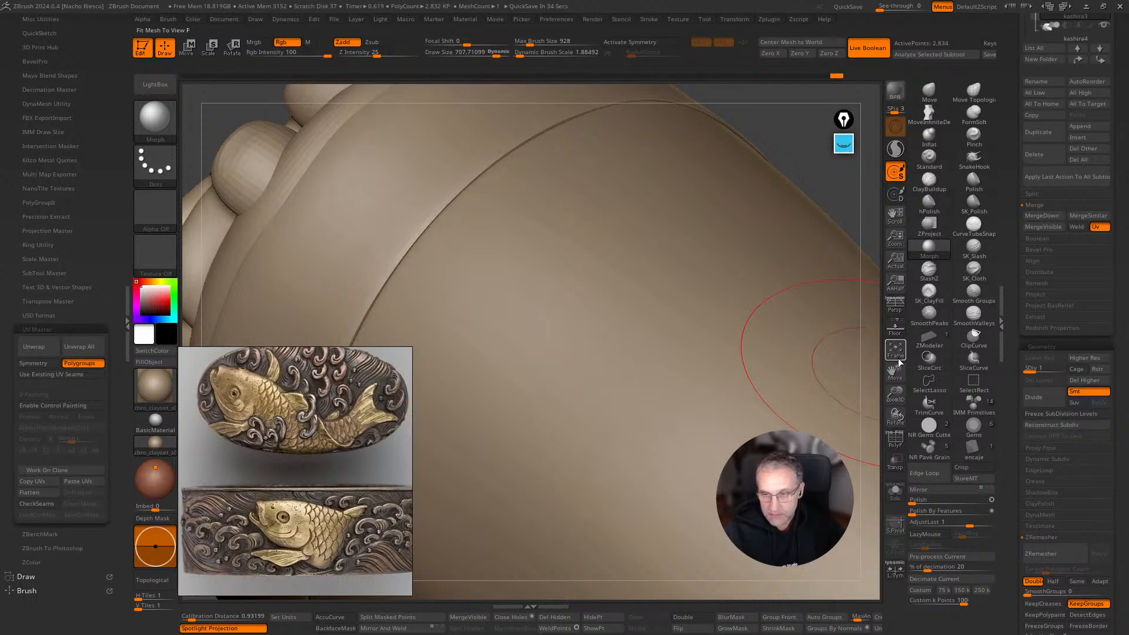
{"action": "left_click_drag", "start_coordinate": [839, 200], "coordinate": [842, 272]}
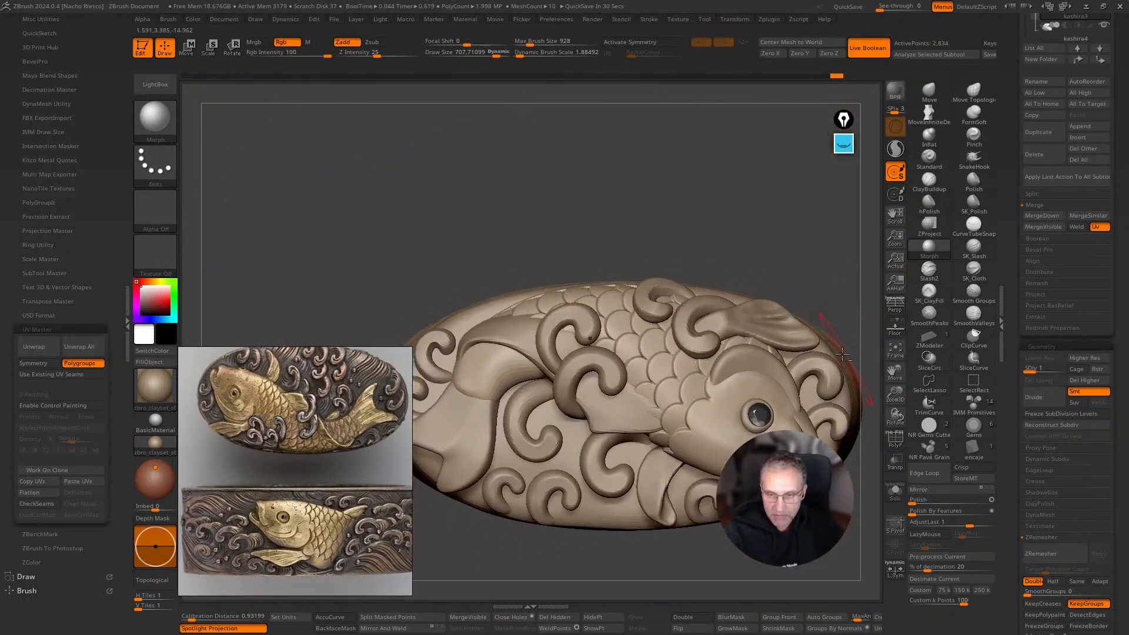
{"action": "left_click_drag", "start_coordinate": [832, 227], "coordinate": [776, 335]}
{"action": "left_click", "coordinate": [895, 489]}
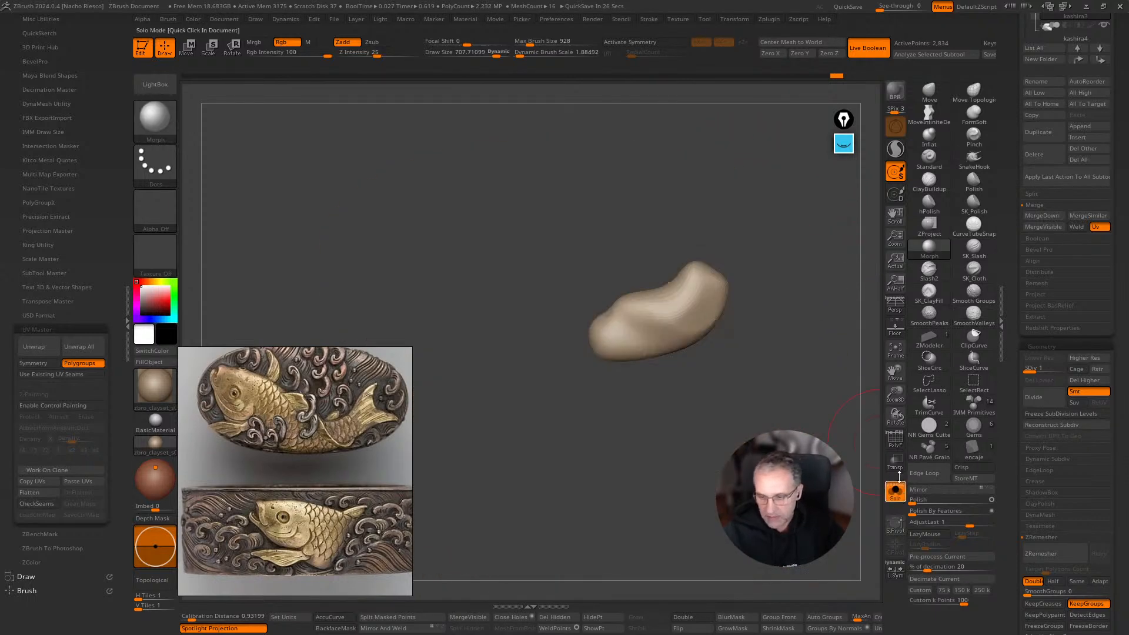
{"action": "left_click", "coordinate": [895, 438]}
Set the draw size to about 199 and smooth the border between the two polygroups with the Smooth Groups brush.
{"action": "mouse_move", "coordinate": [847, 500]}
{"action": "left_mouse_down"}
{"action": "mouse_move", "coordinate": [717, 486]}
{"action": "mouse_move", "coordinate": [686, 512]}
{"action": "mouse_move", "coordinate": [740, 498]}
{"action": "mouse_move", "coordinate": [786, 517]}
{"action": "left_mouse_up"}
{"action": "key", "text": "s"}
{"action": "left_click_drag", "start_coordinate": [697, 418], "coordinate": [671, 417]}
{"action": "key", "text": "s"}
{"action": "left_click", "coordinate": [792, 400]}
{"action": "left_click", "coordinate": [977, 303], "text": "shift"}
{"action": "mouse_move", "coordinate": [453, 289]}
{"action": "left_mouse_down", "text": "shift"}
{"action": "mouse_move", "coordinate": [479, 328]}
{"action": "mouse_move", "coordinate": [567, 393]}
{"action": "mouse_move", "coordinate": [726, 449]}
{"action": "left_mouse_up", "text": "shift"}
{"action": "mouse_move", "coordinate": [817, 404]}
{"action": "left_mouse_down"}
{"action": "mouse_move", "coordinate": [764, 447]}
{"action": "mouse_move", "coordinate": [746, 427]}
{"action": "mouse_move", "coordinate": [791, 411]}
{"action": "left_mouse_up"}
{"action": "mouse_move", "coordinate": [839, 406]}
{"action": "left_mouse_down"}
{"action": "mouse_move", "coordinate": [765, 423]}
{"action": "mouse_move", "coordinate": [788, 176]}
{"action": "left_mouse_up"}
{"action": "left_click_drag", "start_coordinate": [630, 487], "coordinate": [928, 451]}
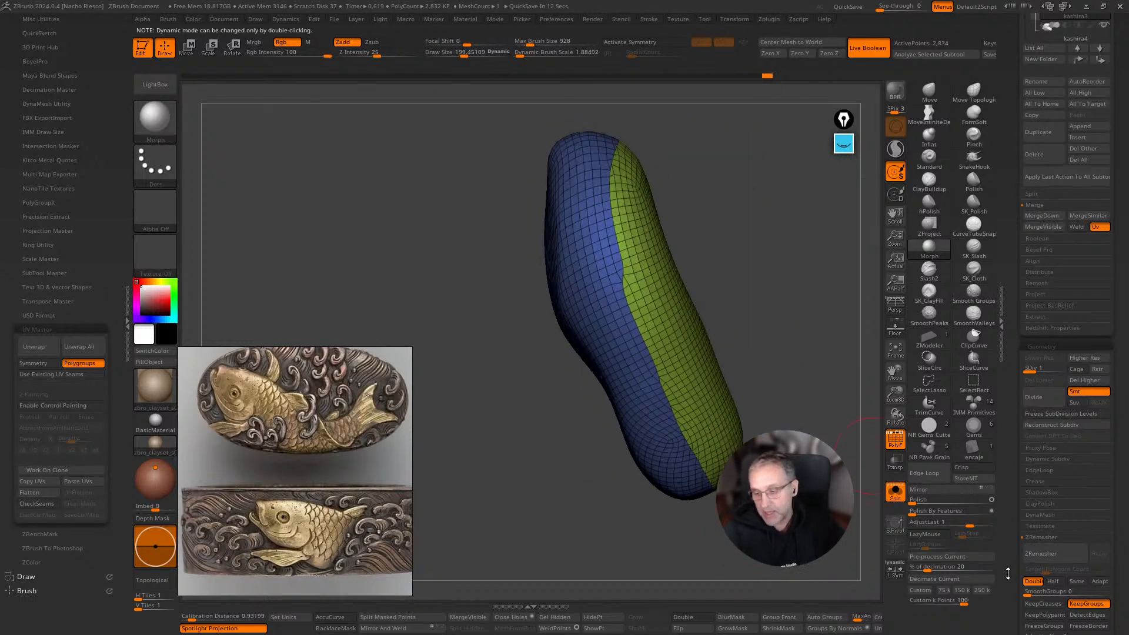
Remesh the body section with ZRemesher using the Same polygon count option and KeepGroups.
{"action": "left_click_drag", "start_coordinate": [1008, 574], "coordinate": [1008, 426]}
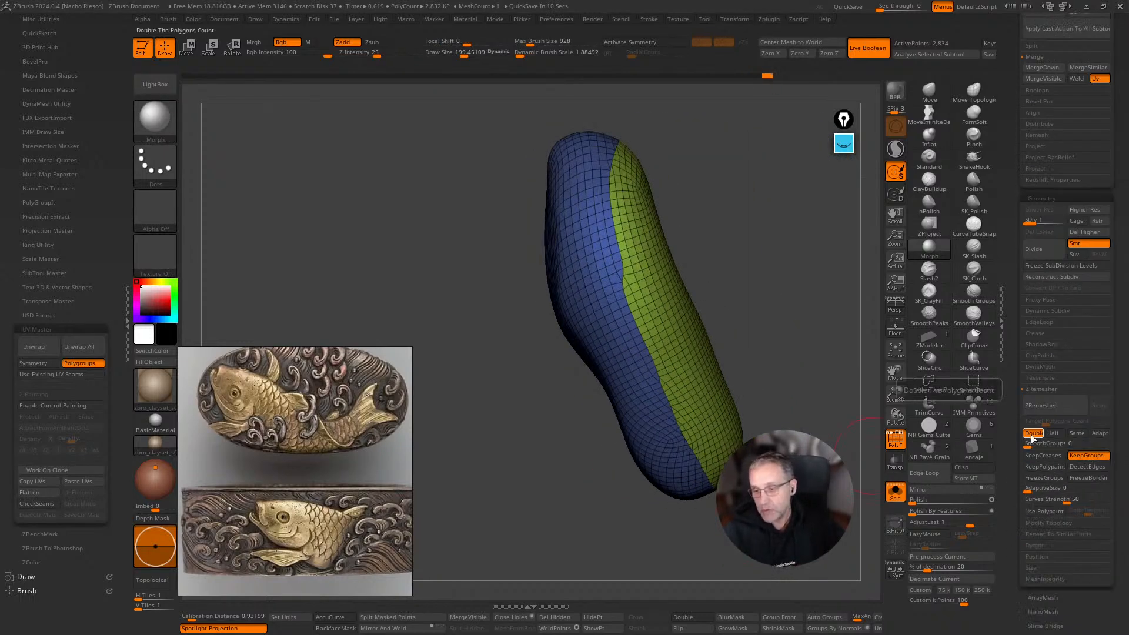
{"action": "left_click", "coordinate": [1077, 434]}
{"action": "left_click", "coordinate": [1056, 406]}
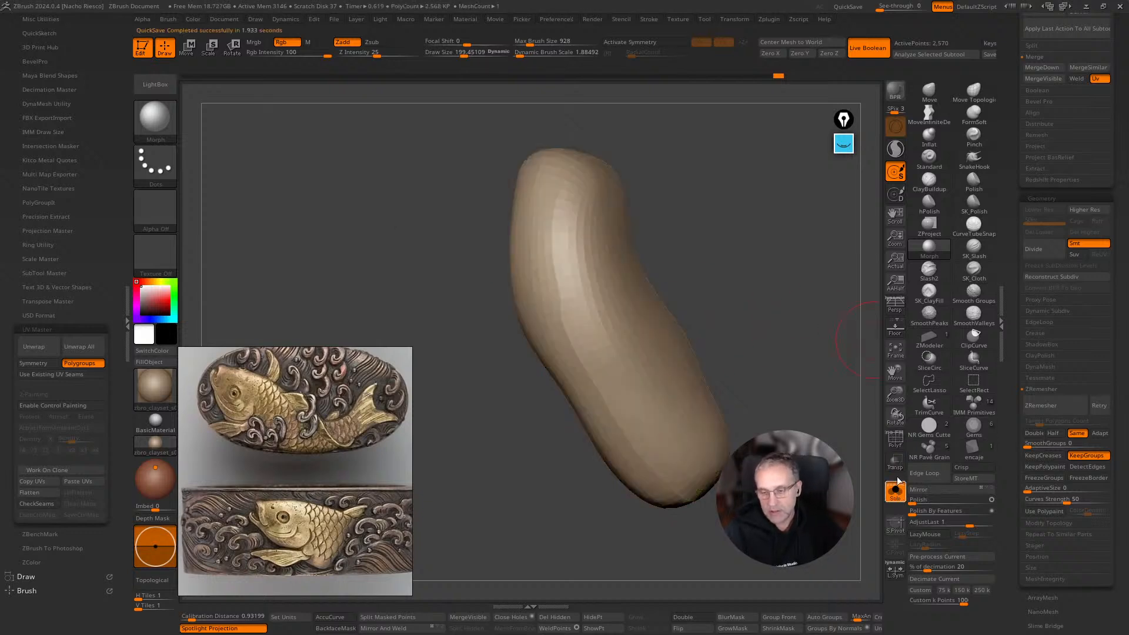
Subdivide the remeshed body section up to subdivision level 5.
{"action": "left_click_drag", "start_coordinate": [806, 470], "coordinate": [852, 477]}
{"action": "key", "text": "ctrl+d"}
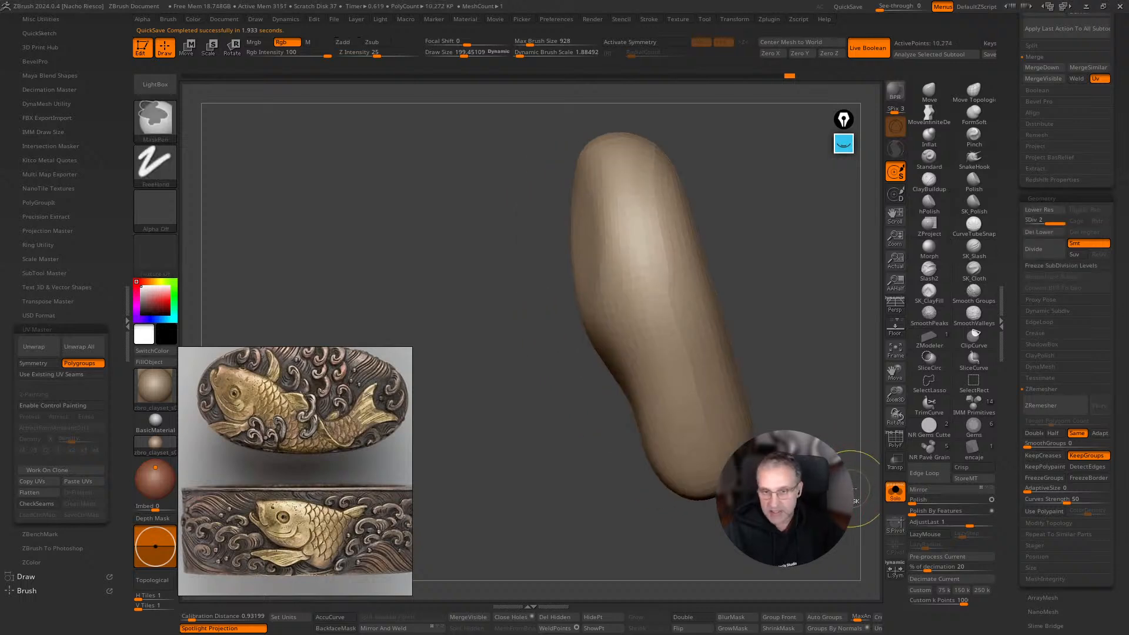
{"action": "key", "text": "ctrl+d"}
{"action": "key", "text": "ctrl+d"}
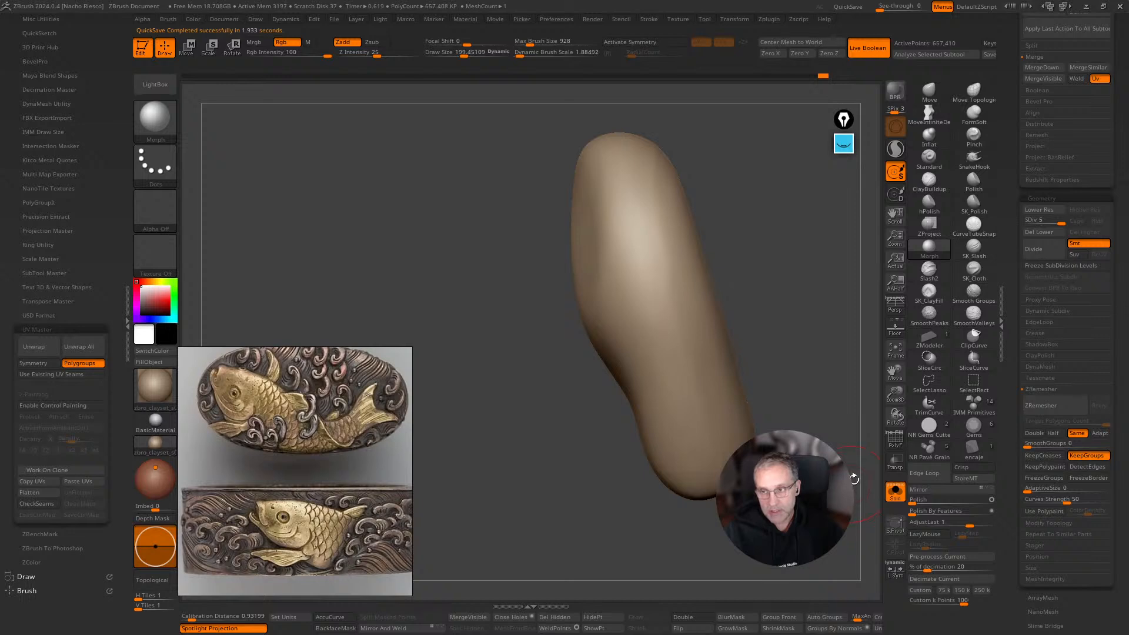
{"action": "mouse_move", "coordinate": [804, 238]}
{"action": "left_mouse_down"}
{"action": "mouse_move", "coordinate": [769, 177]}
{"action": "mouse_move", "coordinate": [748, 318]}
{"action": "mouse_move", "coordinate": [851, 430]}
{"action": "left_mouse_up"}
{"action": "key", "text": "f"}
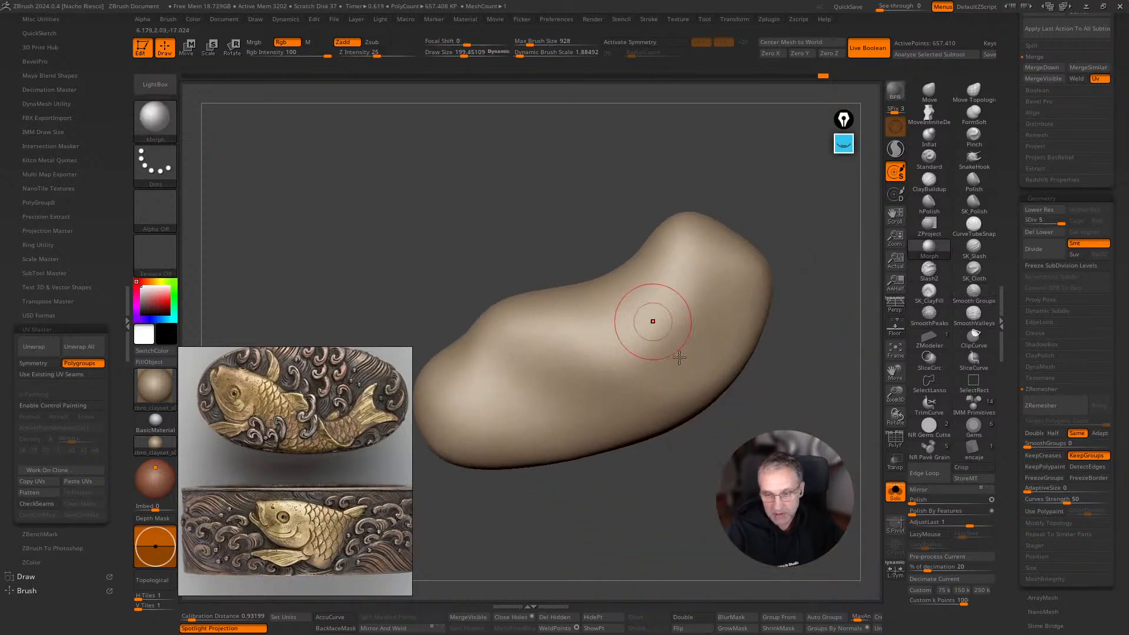
{"action": "left_click", "coordinate": [1040, 250]}
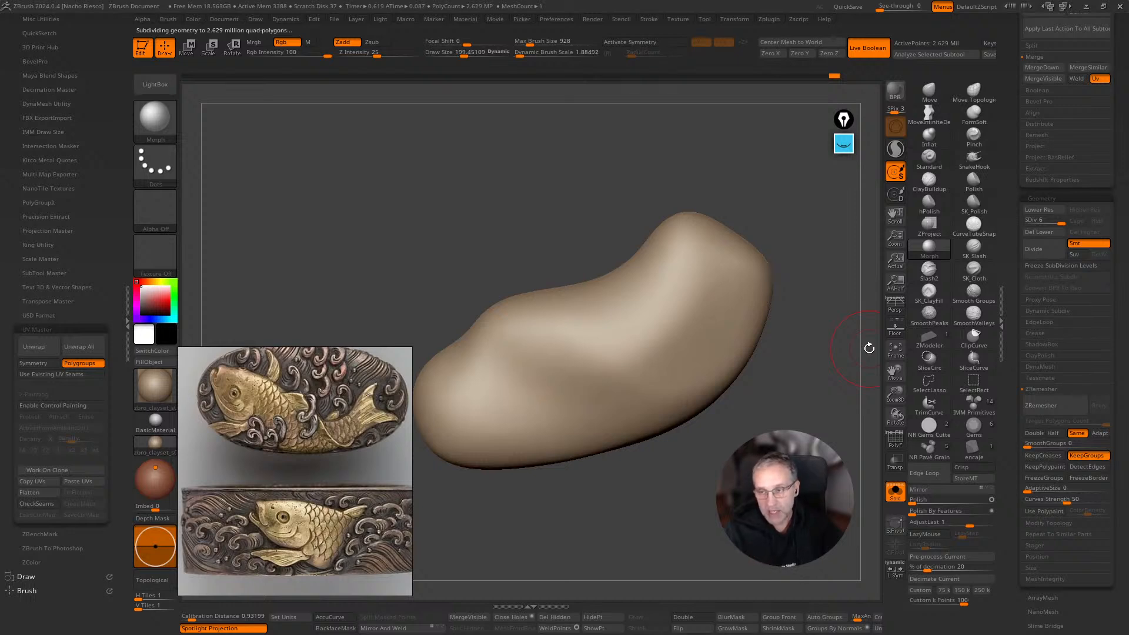
{"action": "key", "text": "shift+d"}
Create a UV Master working clone of the body section, unwrap it by polygroups and flatten the UVs.
{"action": "mouse_move", "coordinate": [817, 491]}
{"action": "left_mouse_down", "text": "alt"}
{"action": "mouse_move", "coordinate": [781, 506]}
{"action": "mouse_move", "coordinate": [818, 495]}
{"action": "left_mouse_up", "text": "alt"}
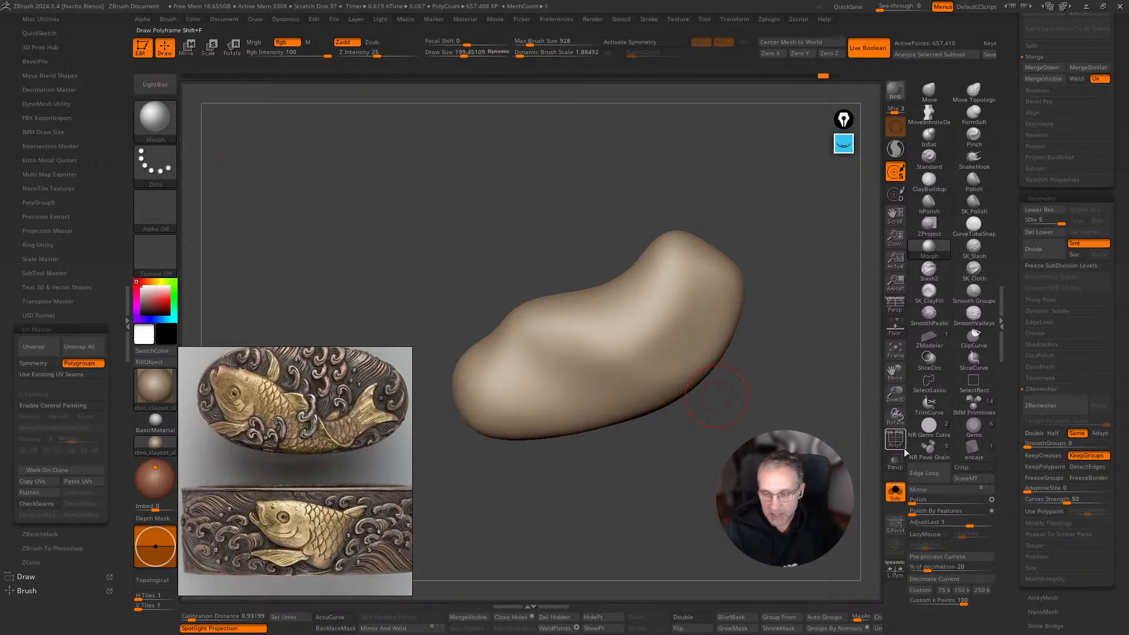
{"action": "left_click", "coordinate": [56, 472]}
{"action": "left_click", "coordinate": [36, 350]}
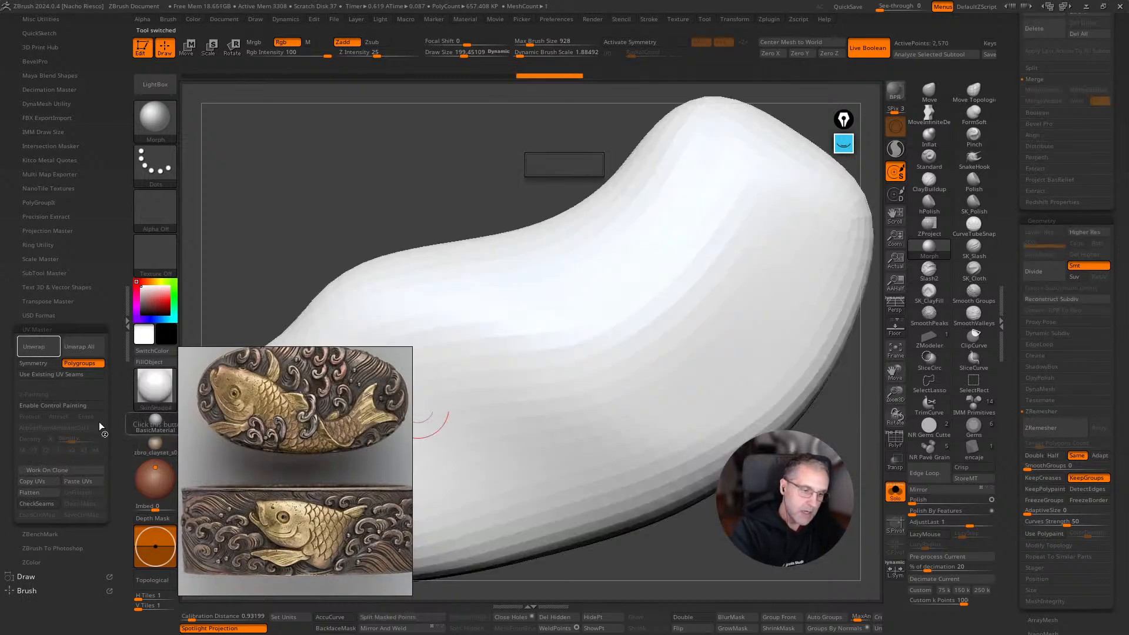
{"action": "left_click", "coordinate": [51, 494]}
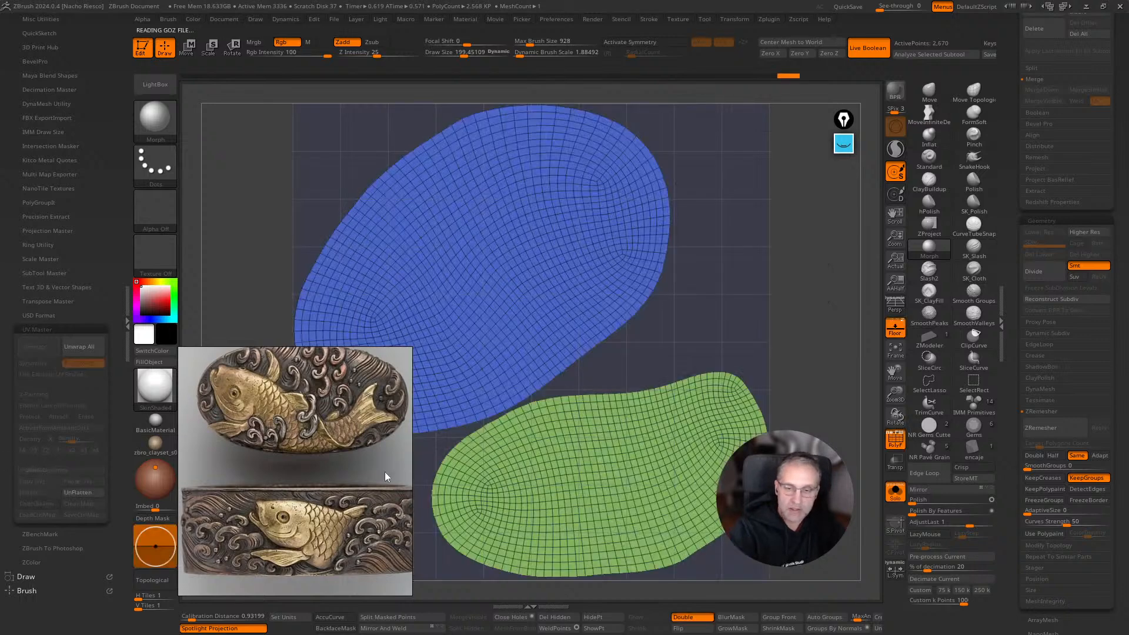
Rotate both flattened UV islands to lie horizontally, place the green one beneath the blue one and clear the mask.
{"action": "left_click", "coordinate": [633, 290], "text": "ctrl"}
{"action": "left_click_drag", "start_coordinate": [684, 269], "coordinate": [684, 298]}
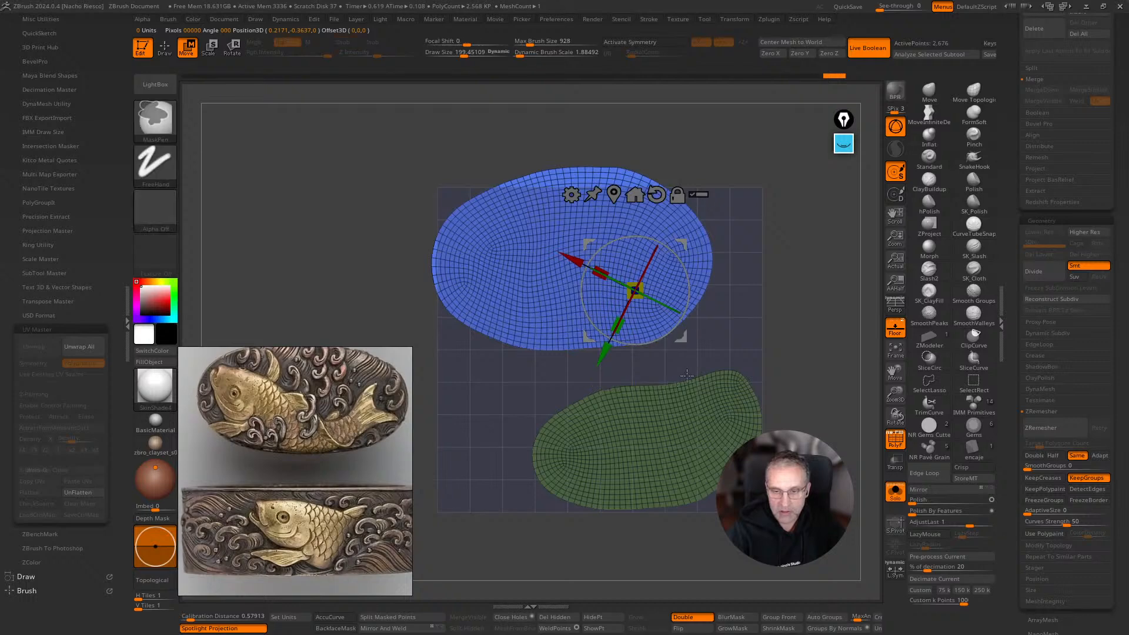
{"action": "left_click", "coordinate": [685, 414], "text": "ctrl"}
{"action": "left_click_drag", "start_coordinate": [733, 438], "coordinate": [730, 454]}
{"action": "left_click_drag", "start_coordinate": [639, 459], "coordinate": [573, 454]}
{"action": "left_click_drag", "start_coordinate": [791, 348], "coordinate": [806, 370], "text": "ctrl"}
{"action": "key", "text": "q"}
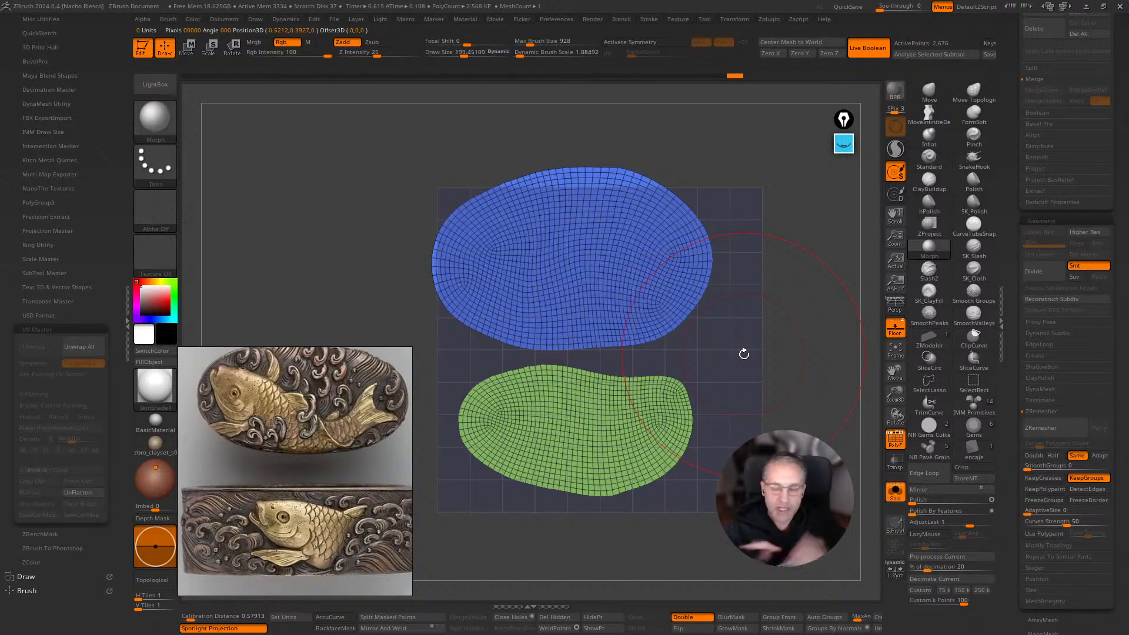
Unflatten the rearranged UVs back to the cloned body mesh.
{"action": "scroll", "coordinate": [1003, 372], "scroll_direction": "down", "scroll_amount": 5}
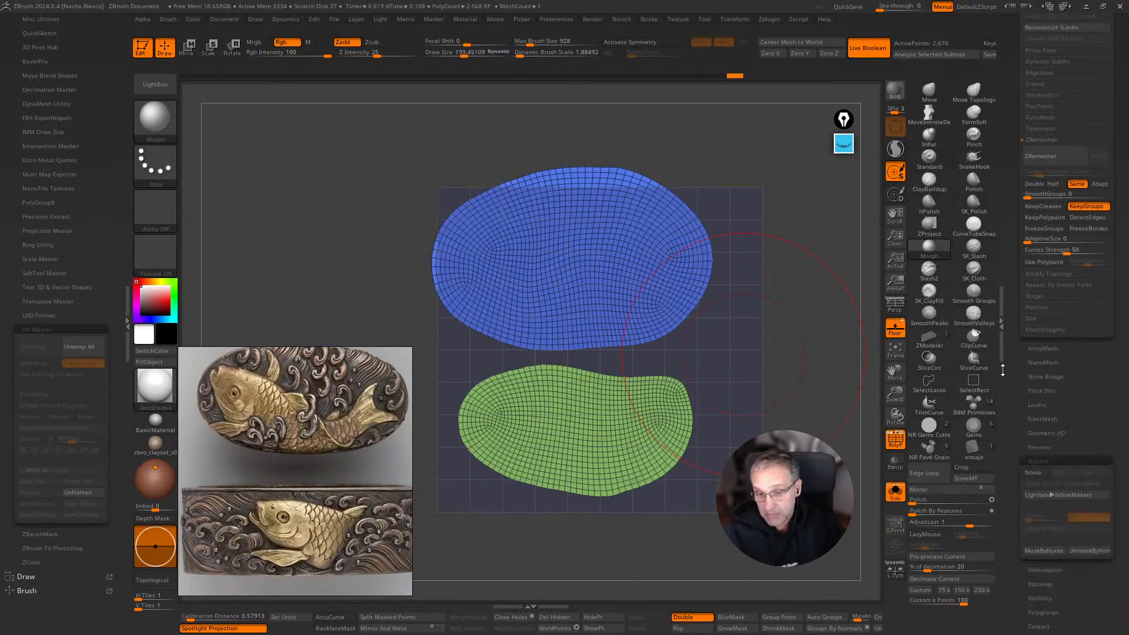
{"action": "scroll", "coordinate": [1003, 373], "scroll_direction": "down", "scroll_amount": 1}
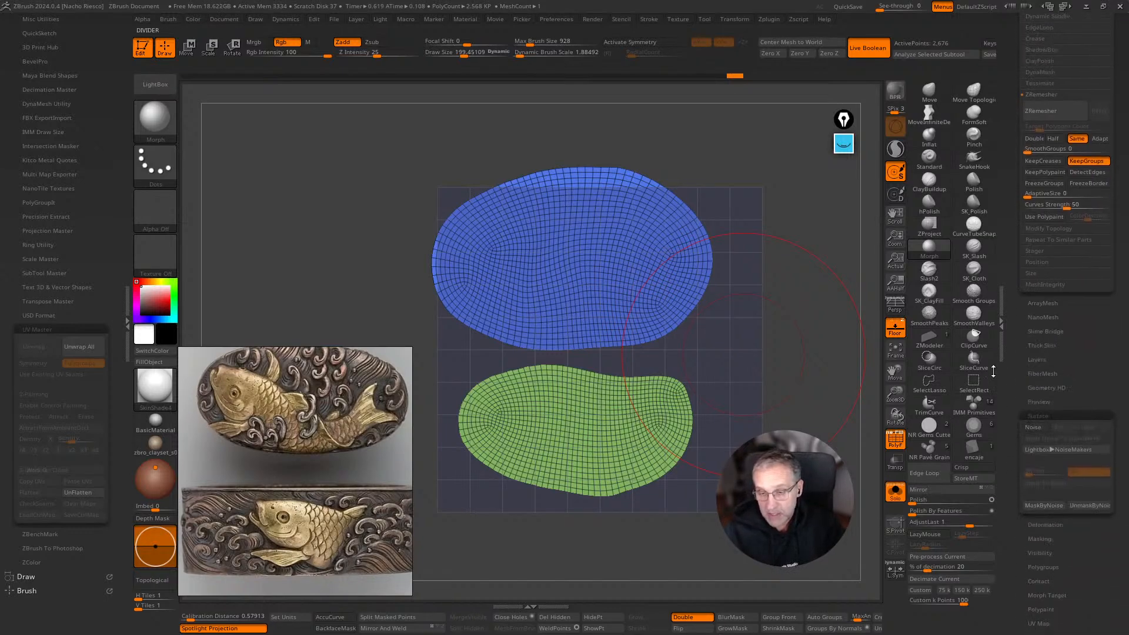
{"action": "left_click", "coordinate": [88, 496]}
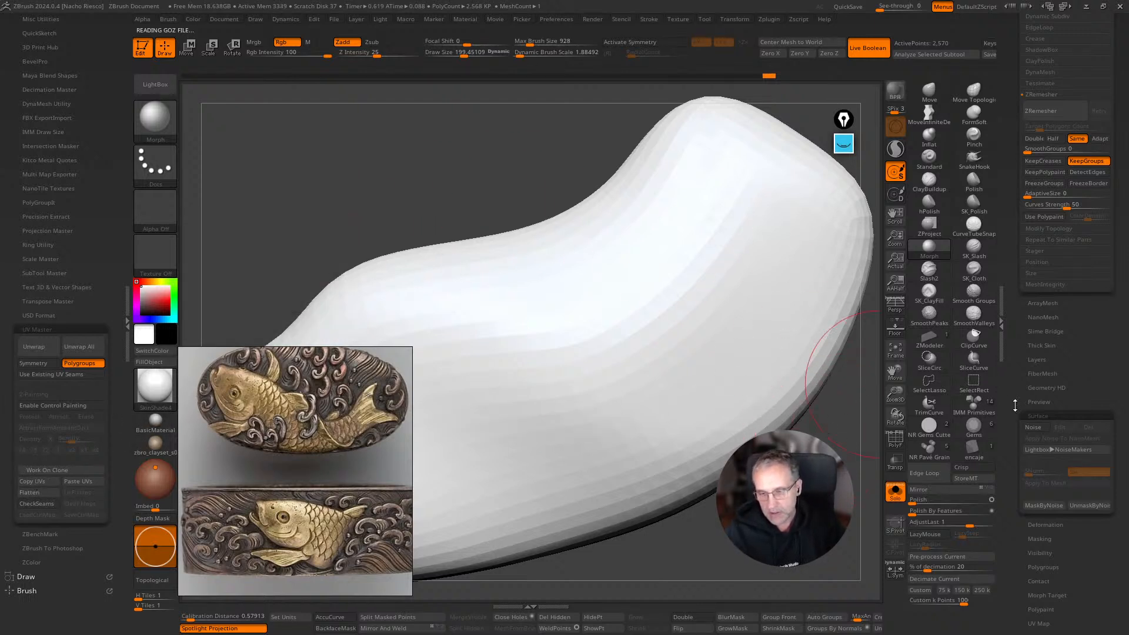
{"action": "left_click_drag", "start_coordinate": [829, 520], "coordinate": [874, 539], "text": "alt"}
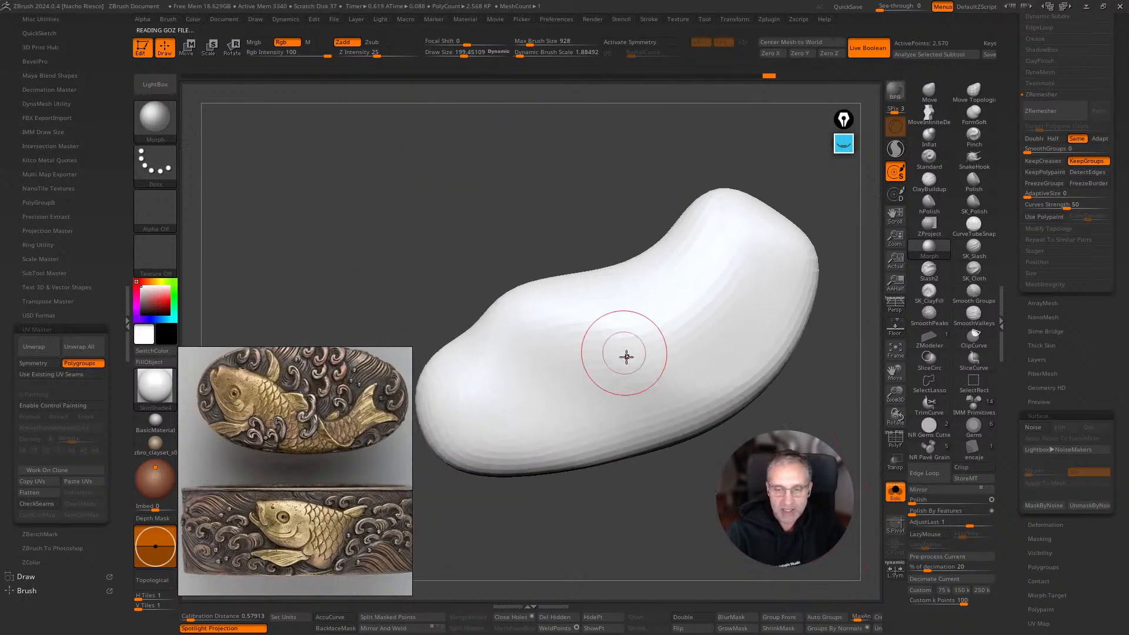
{"action": "left_click", "coordinate": [1034, 430]}
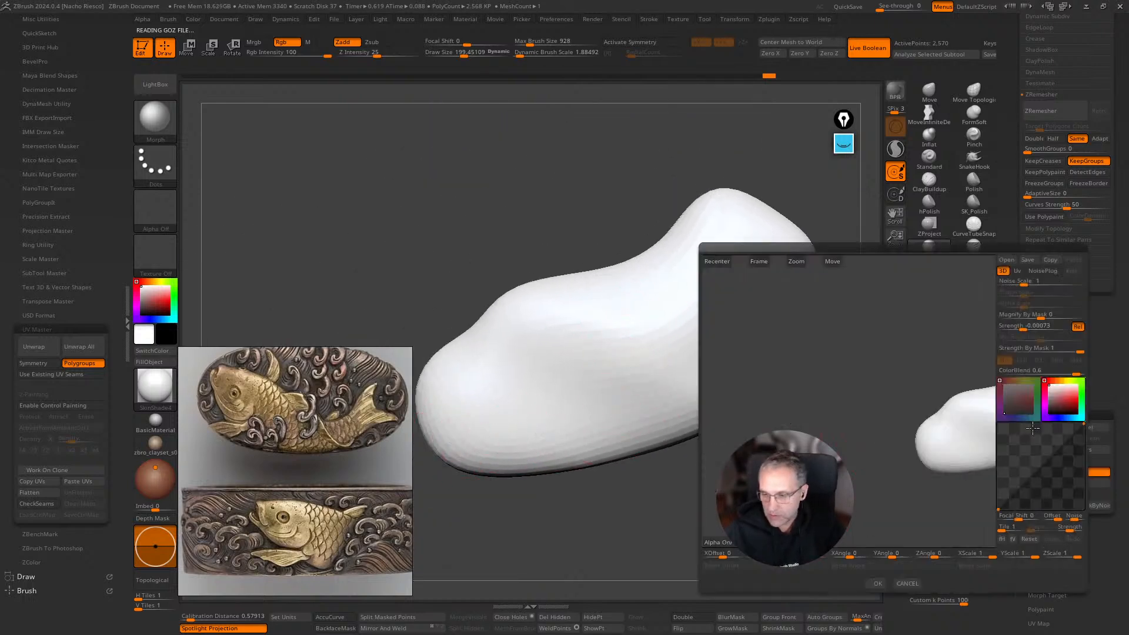
{"action": "left_click", "coordinate": [907, 584]}
Switch to the kashira3_1 tool, select the scaled body subtool kashira3_12 and go to its surface noise settings.
{"action": "left_click_drag", "start_coordinate": [1017, 235], "coordinate": [1012, 436]}
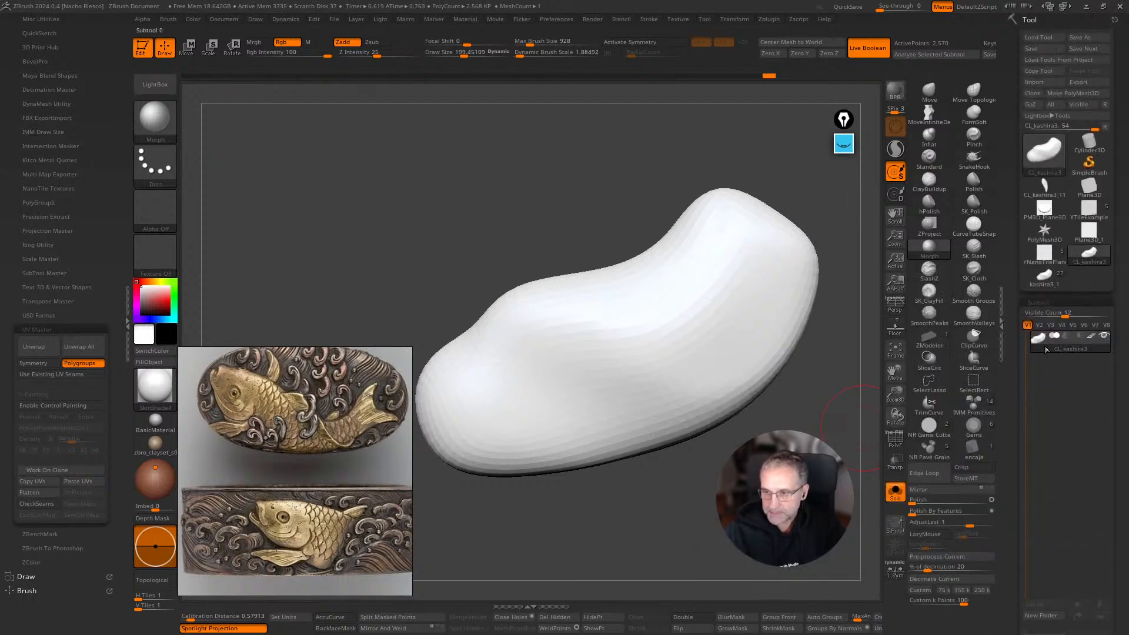
{"action": "left_click", "coordinate": [1052, 280]}
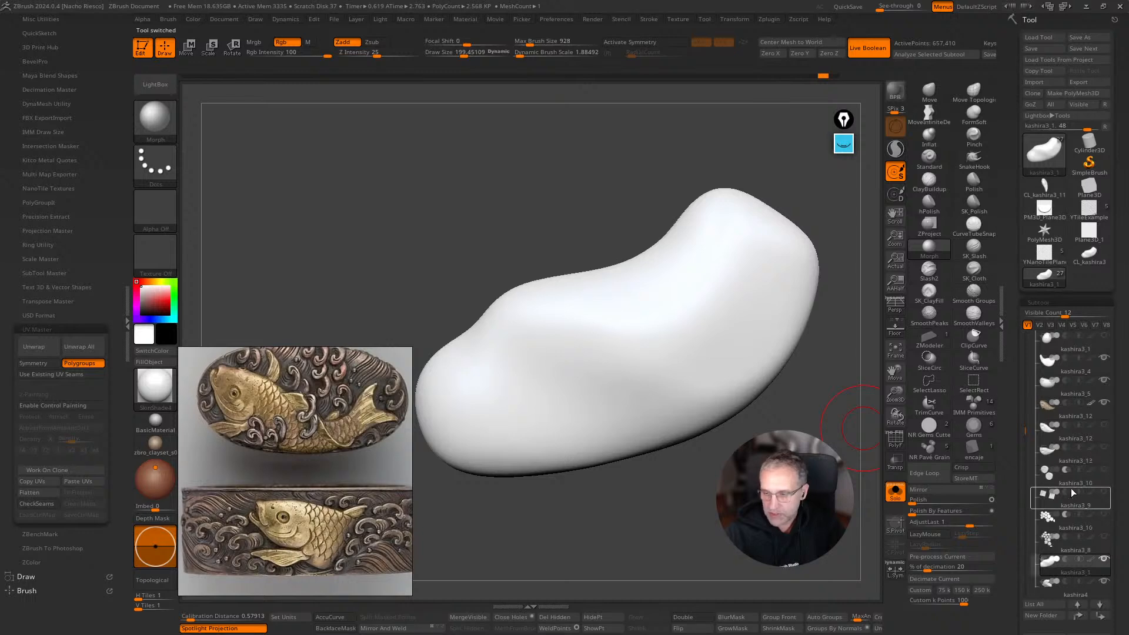
{"action": "left_click", "coordinate": [1053, 406]}
{"action": "left_click_drag", "start_coordinate": [1016, 527], "coordinate": [1008, 367]}
{"action": "left_click_drag", "start_coordinate": [1010, 483], "coordinate": [1010, 26]}
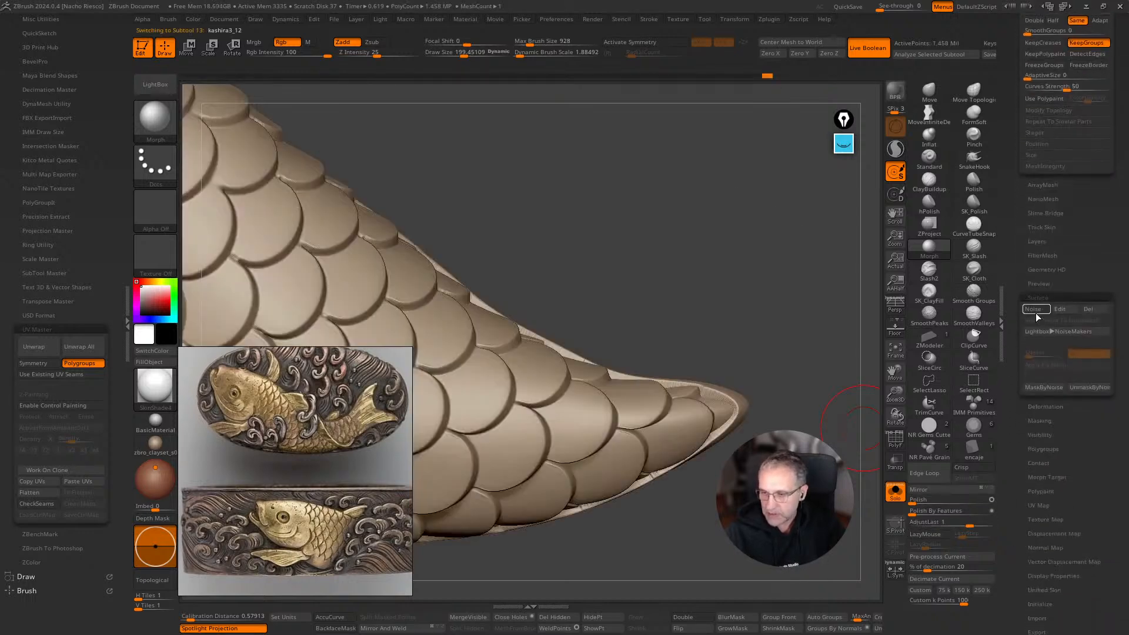
Enable the surface noise on kashira3_12, save its settings as the file NoiseMaker Scales and turn the noise off again.
{"action": "left_click", "coordinate": [1033, 309]}
{"action": "left_click_drag", "start_coordinate": [777, 465], "coordinate": [878, 483], "text": "alt"}
{"action": "left_click", "coordinate": [1060, 310]}
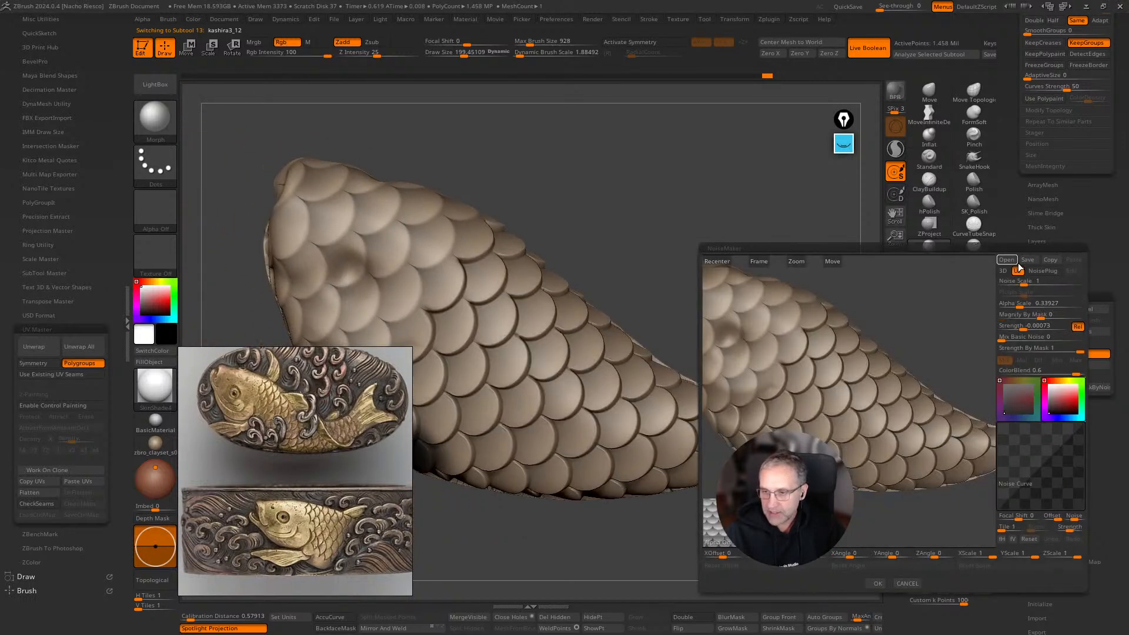
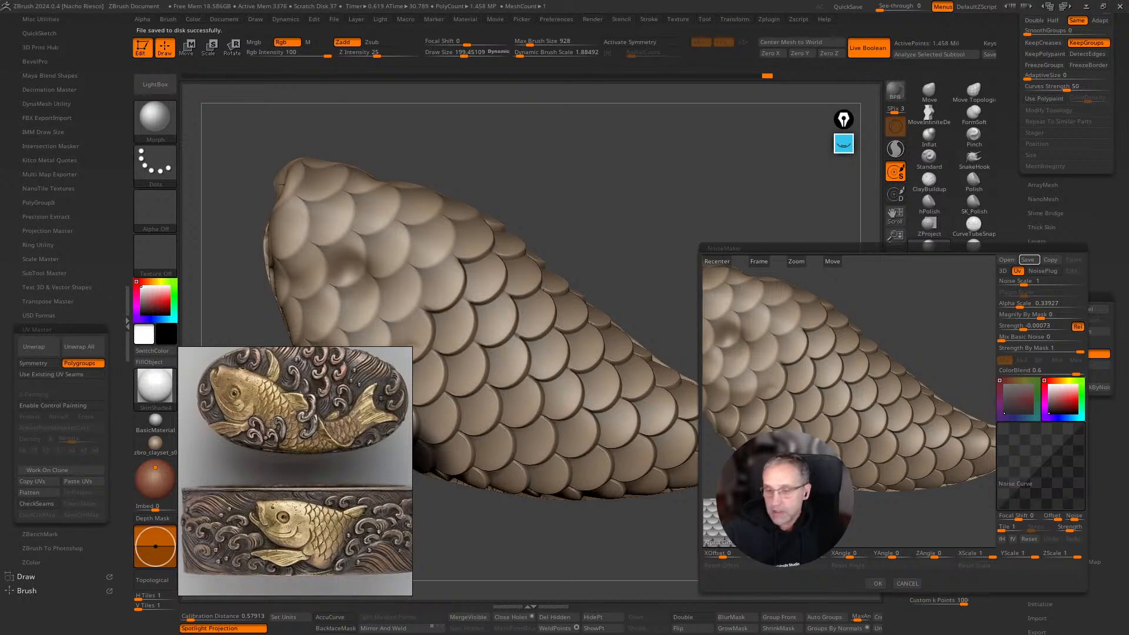
{"action": "left_click", "coordinate": [907, 584]}
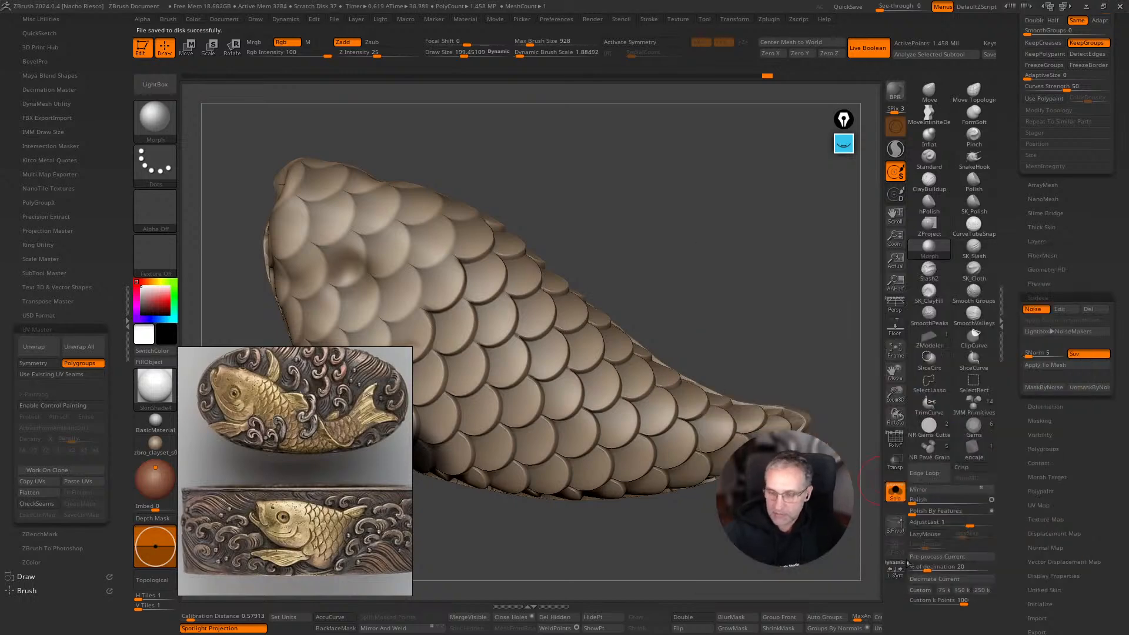
{"action": "left_click", "coordinate": [1035, 310]}
Switch to the cloned rear body tool CL_kashira3 and turn on its surface noise.
{"action": "left_click_drag", "start_coordinate": [1012, 247], "coordinate": [1020, 476]}
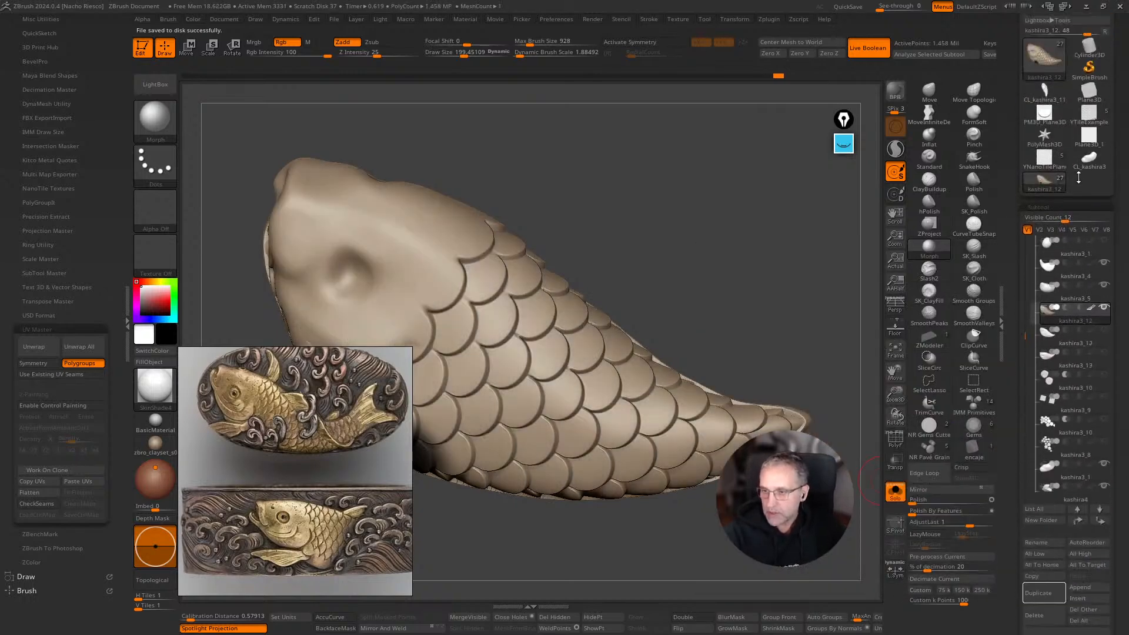
{"action": "left_click", "coordinate": [1089, 158]}
{"action": "scroll", "coordinate": [1010, 504], "scroll_direction": "down", "scroll_amount": 10}
{"action": "left_click", "coordinate": [1038, 431]}
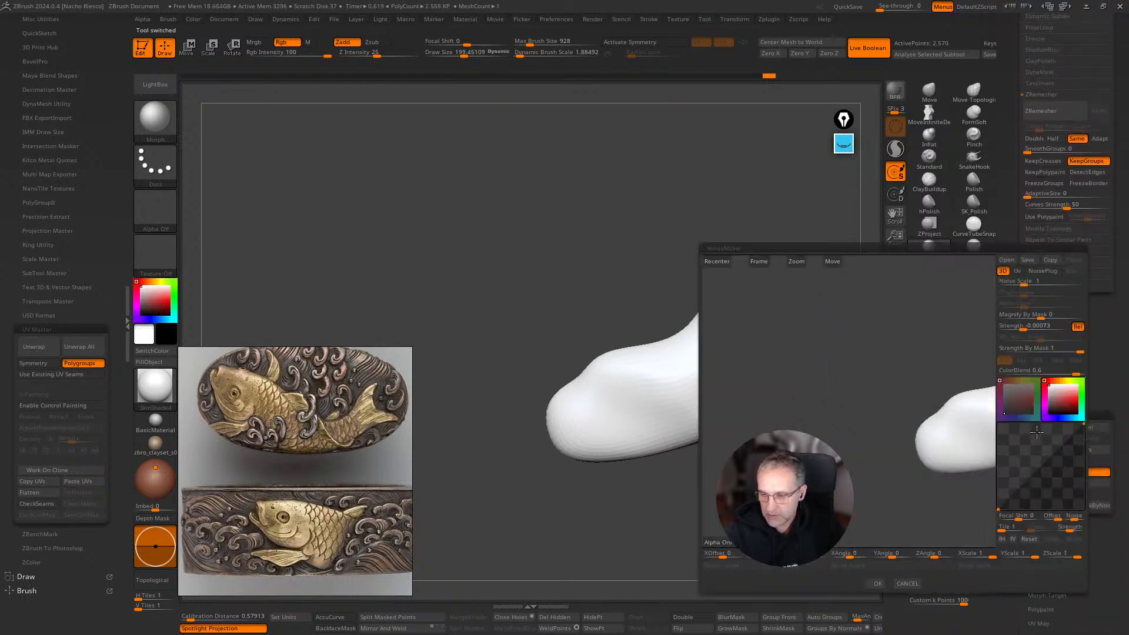
Load the saved NoiseMaker Scales file into the clone's noise settings and accept the scale pattern.
{"action": "left_click", "coordinate": [1007, 259]}
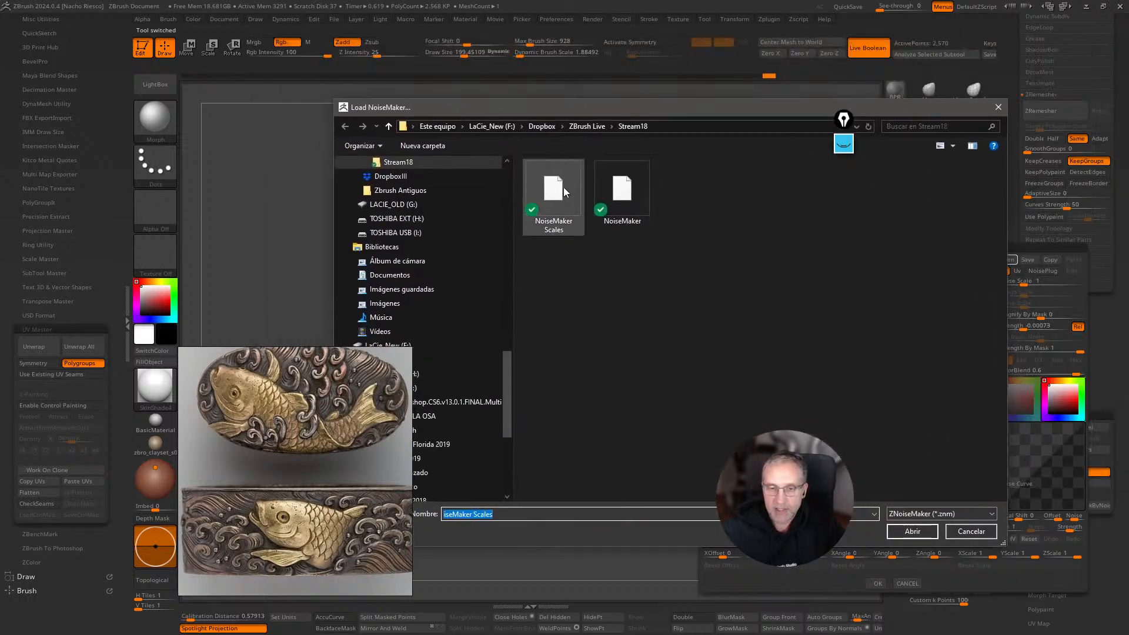
{"action": "left_click", "coordinate": [553, 200]}
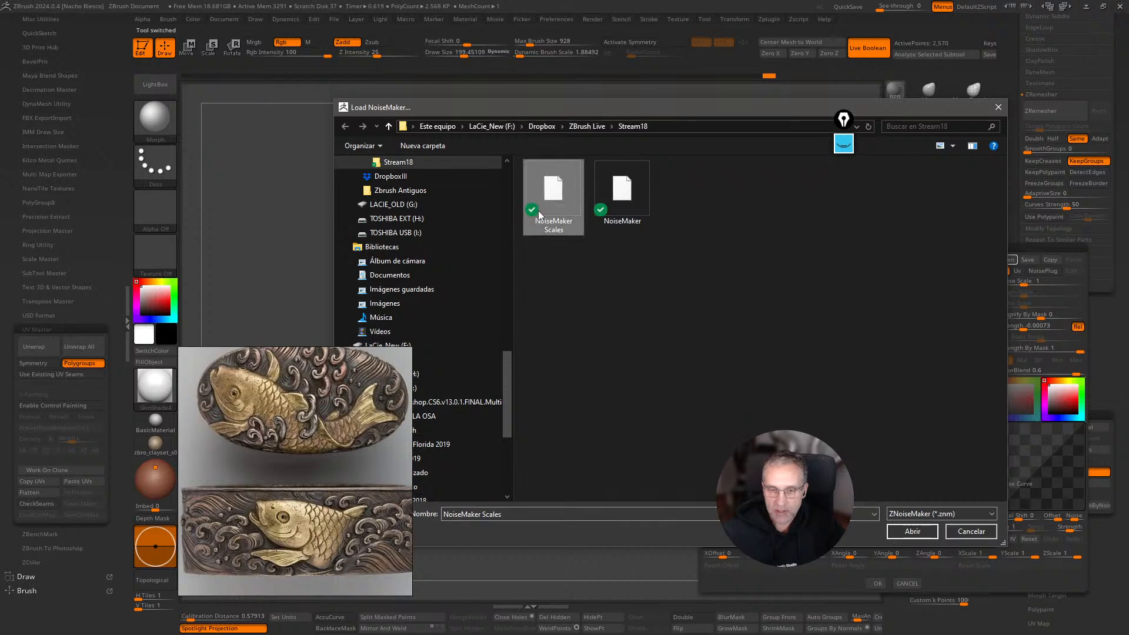
{"action": "left_click", "coordinate": [914, 531]}
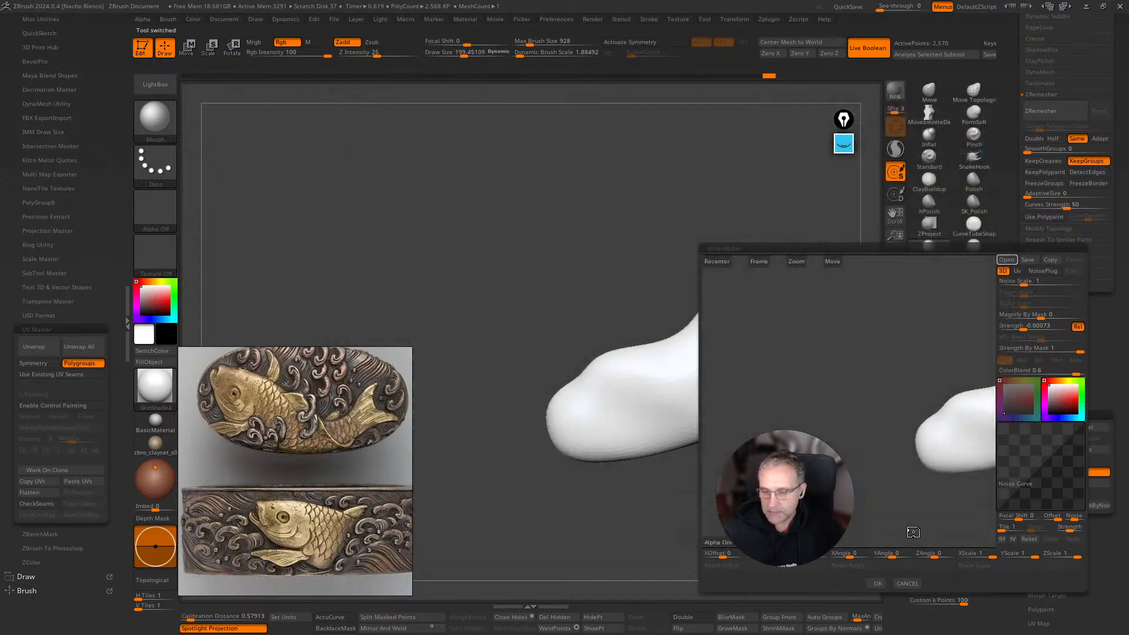
{"action": "left_click_drag", "start_coordinate": [867, 449], "coordinate": [815, 434], "text": "alt"}
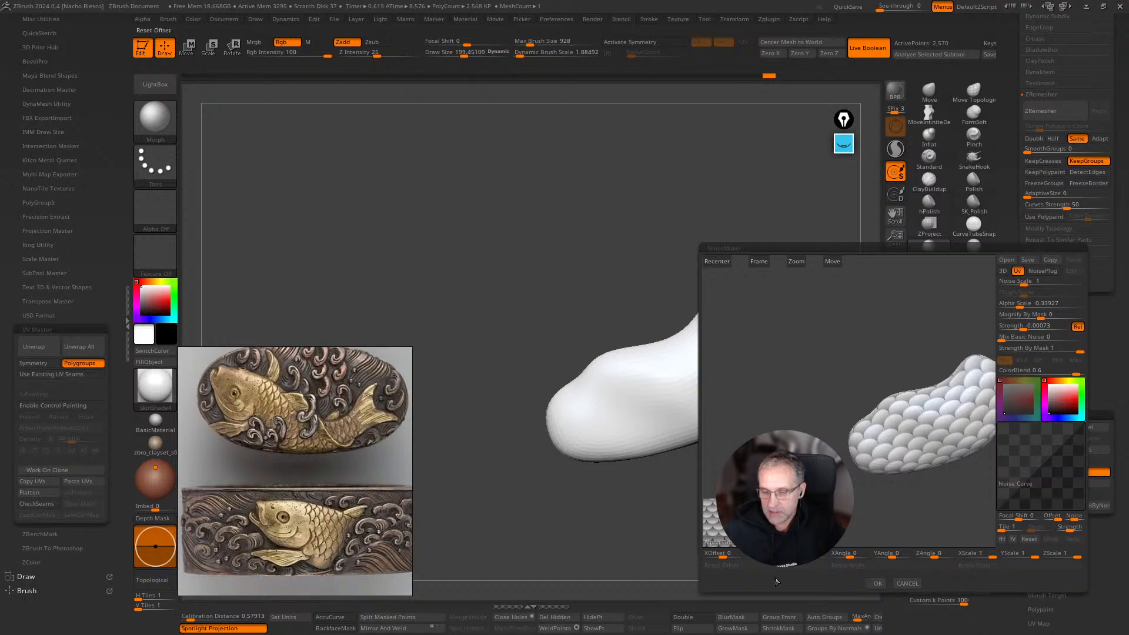
{"action": "left_click", "coordinate": [878, 585]}
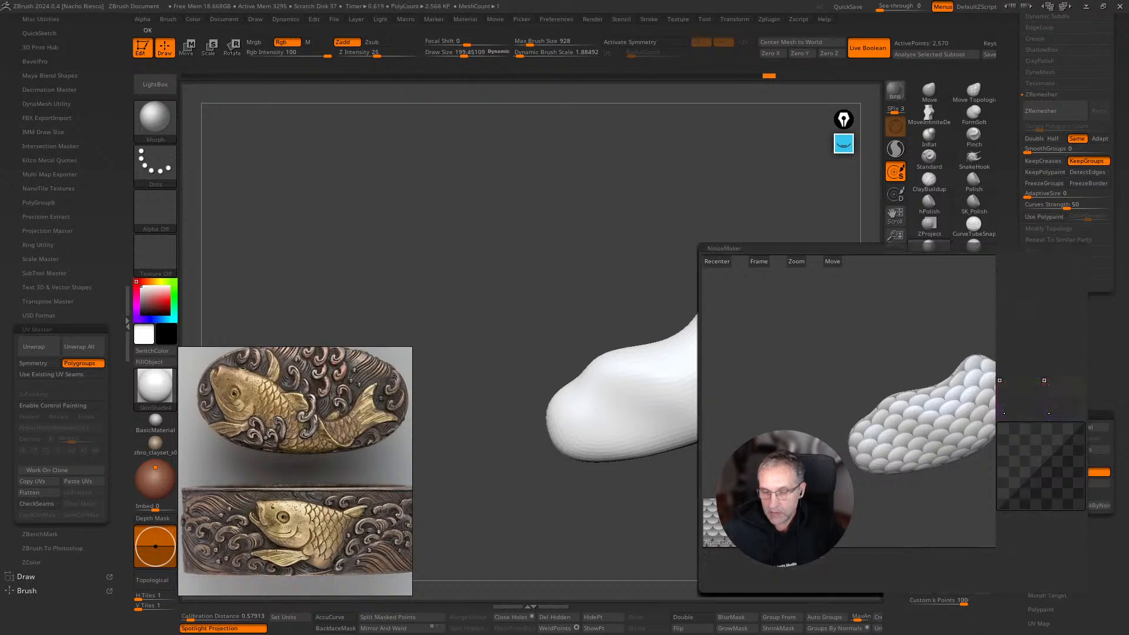
{"action": "left_click_drag", "start_coordinate": [770, 500], "coordinate": [507, 411]}
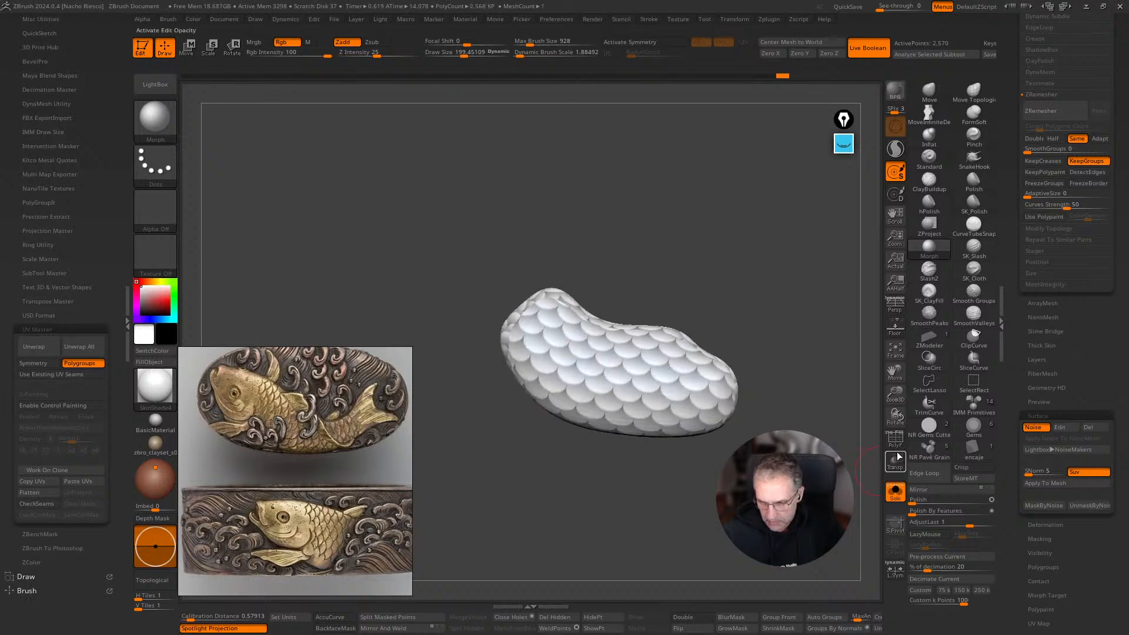
Flatten the clone's UVs, rotate both islands together by about 90° so they stand upright, and unflatten them.
{"action": "left_click", "coordinate": [896, 440]}
{"action": "left_click_drag", "start_coordinate": [838, 477], "coordinate": [659, 474]}
{"action": "left_click", "coordinate": [893, 443]}
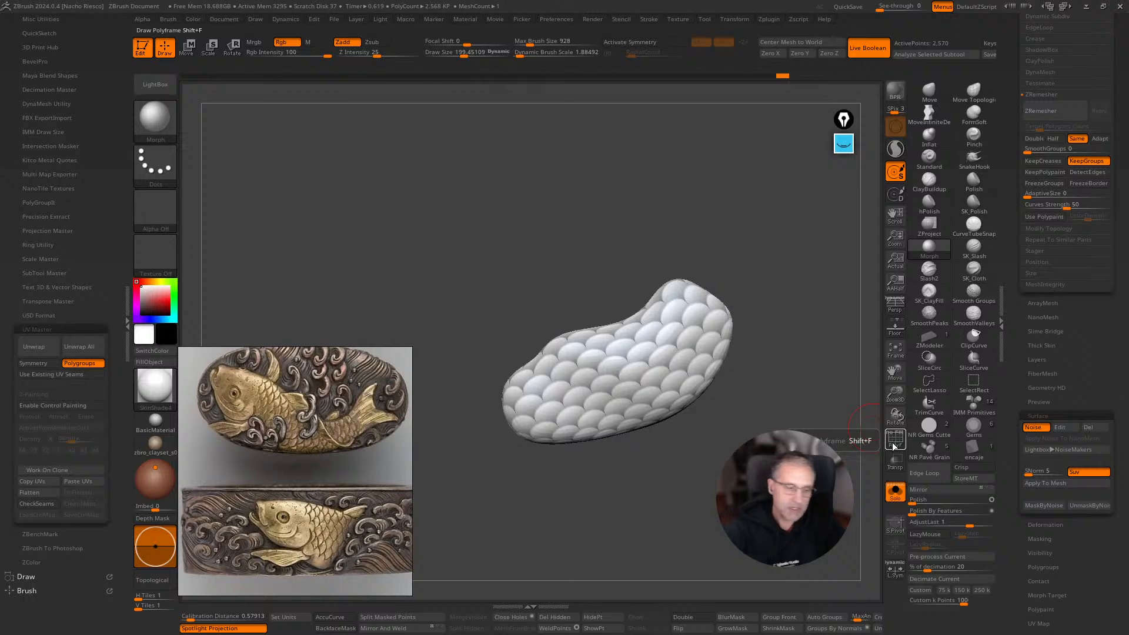
{"action": "left_click", "coordinate": [29, 492]}
{"action": "key", "text": "w"}
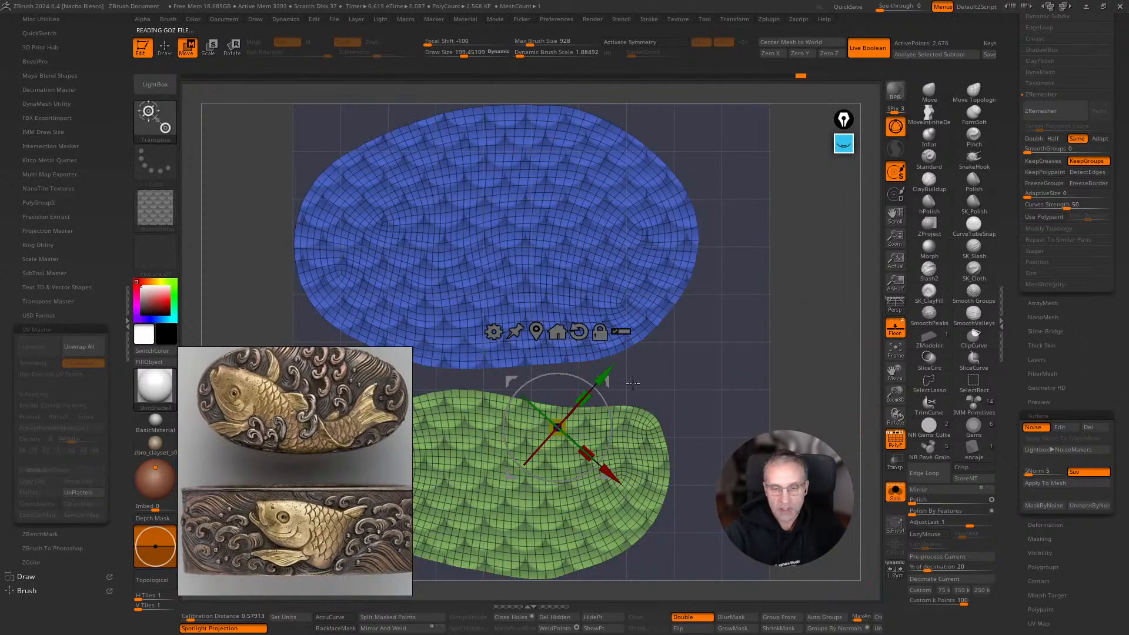
{"action": "left_click_drag", "start_coordinate": [573, 383], "coordinate": [590, 436]}
{"action": "left_click", "coordinate": [84, 493]}
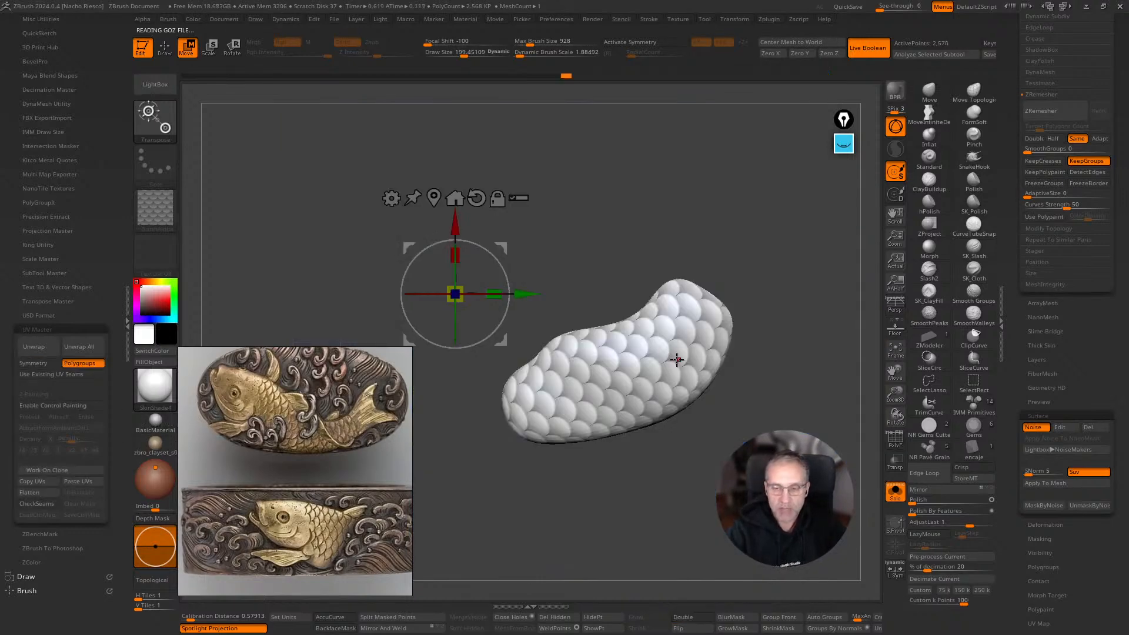
Copy the clone's rotated UVs and switch back to the multi-part kashira3_12 tool.
{"action": "left_click", "coordinate": [44, 484]}
{"action": "left_click_drag", "start_coordinate": [1011, 195], "coordinate": [1012, 394]}
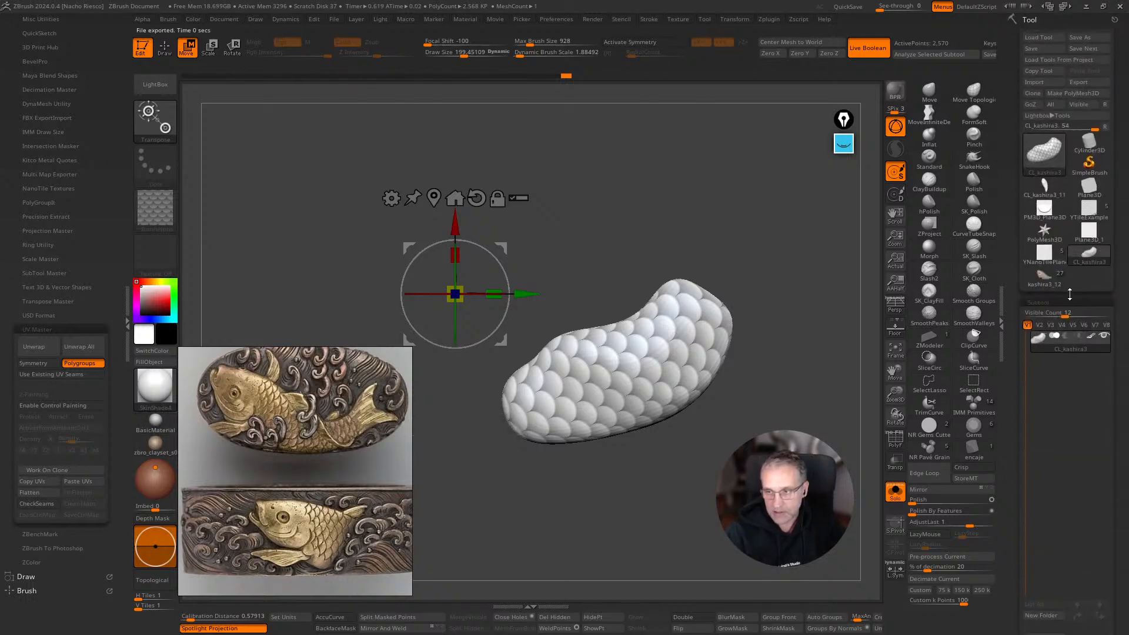
{"action": "left_click", "coordinate": [1046, 280]}
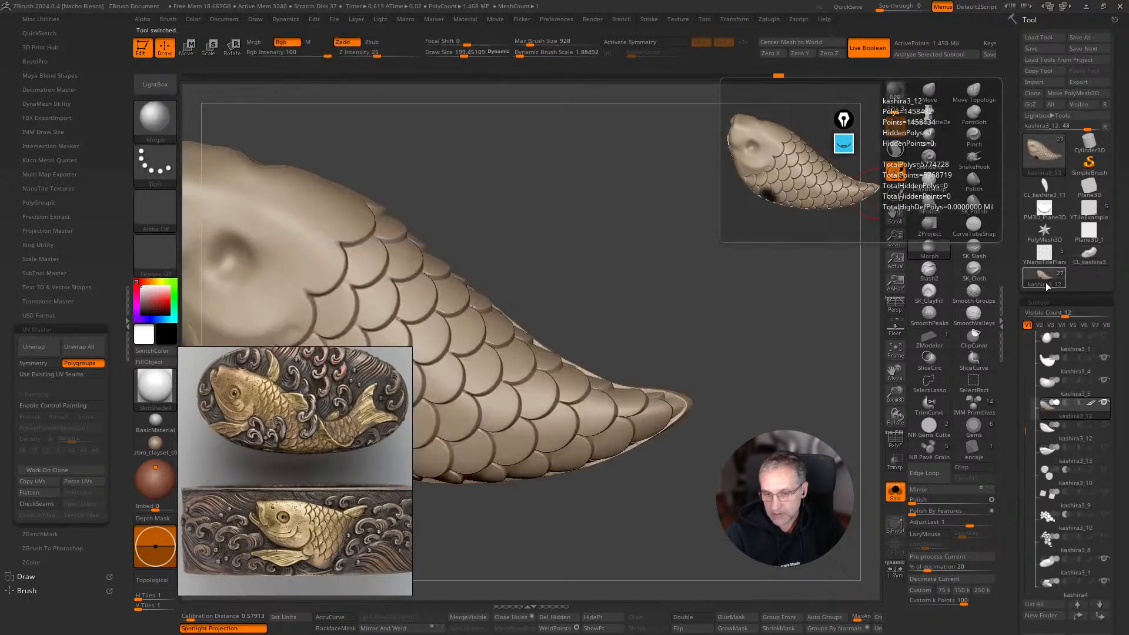
{"action": "scroll", "coordinate": [1064, 329], "scroll_direction": "down", "scroll_amount": 2}
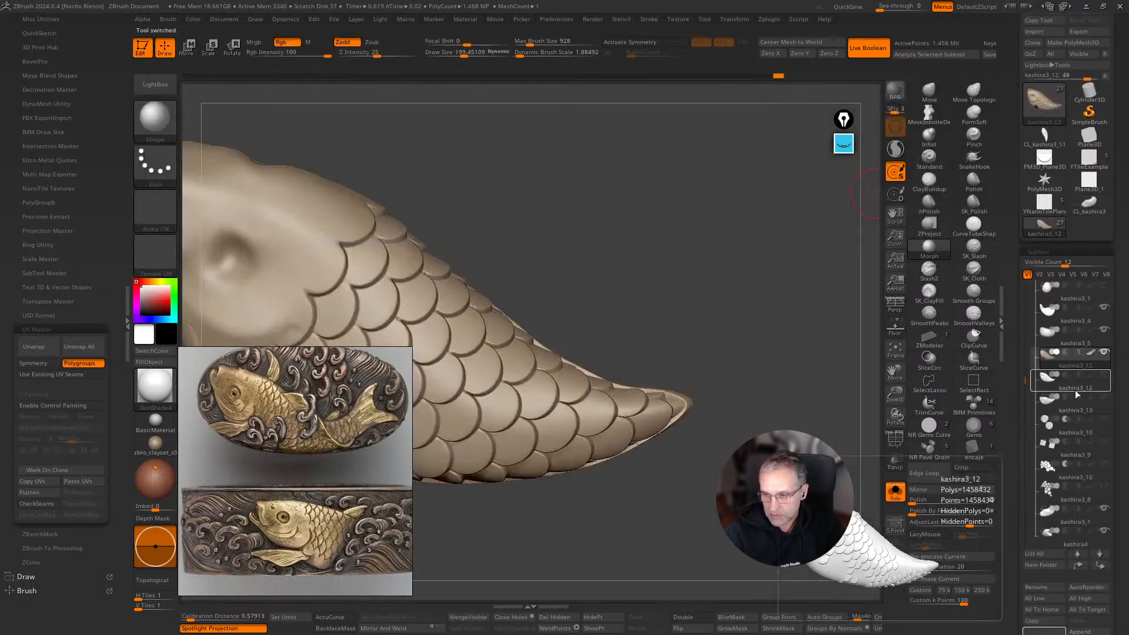
{"action": "mouse_move", "coordinate": [1078, 355]}
{"action": "mouse_move", "coordinate": [1071, 405]}
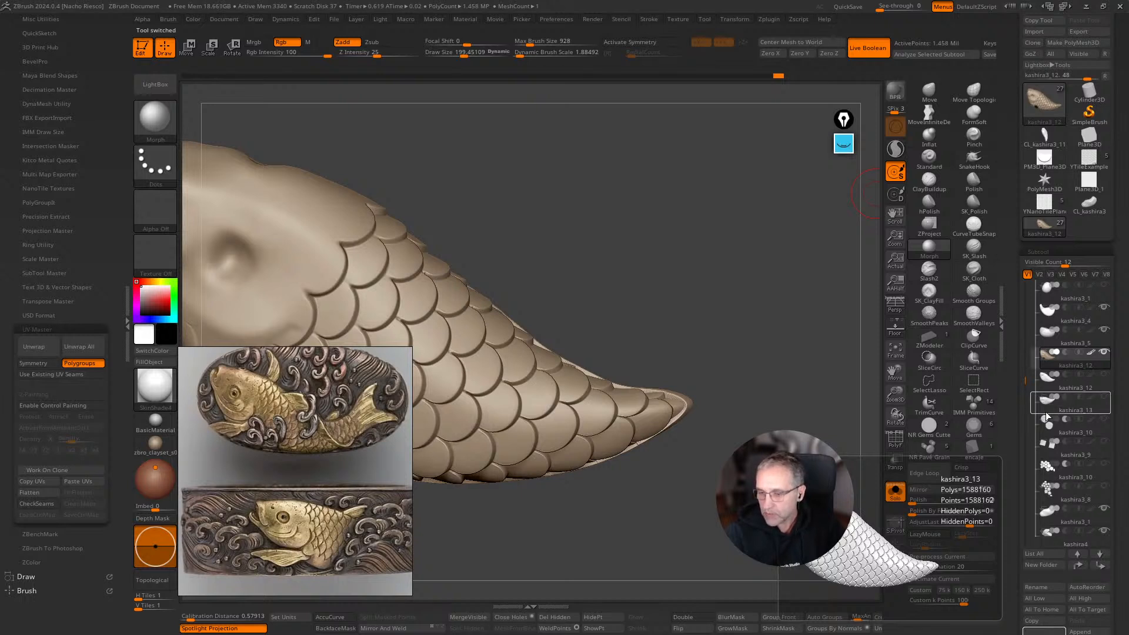
Leave solo view, select the rear fish body kashira3_1, and give it the clay material and the copied UVs.
{"action": "left_click_drag", "start_coordinate": [854, 466], "coordinate": [875, 515]}
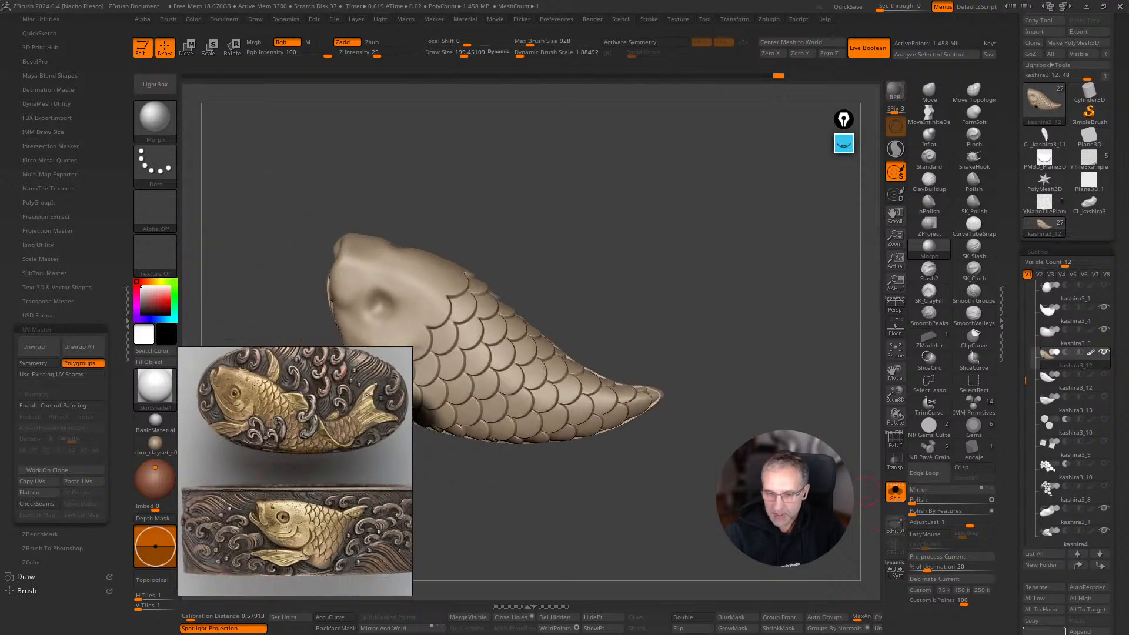
{"action": "left_click", "coordinate": [894, 496]}
{"action": "left_click", "coordinate": [650, 361], "text": "alt"}
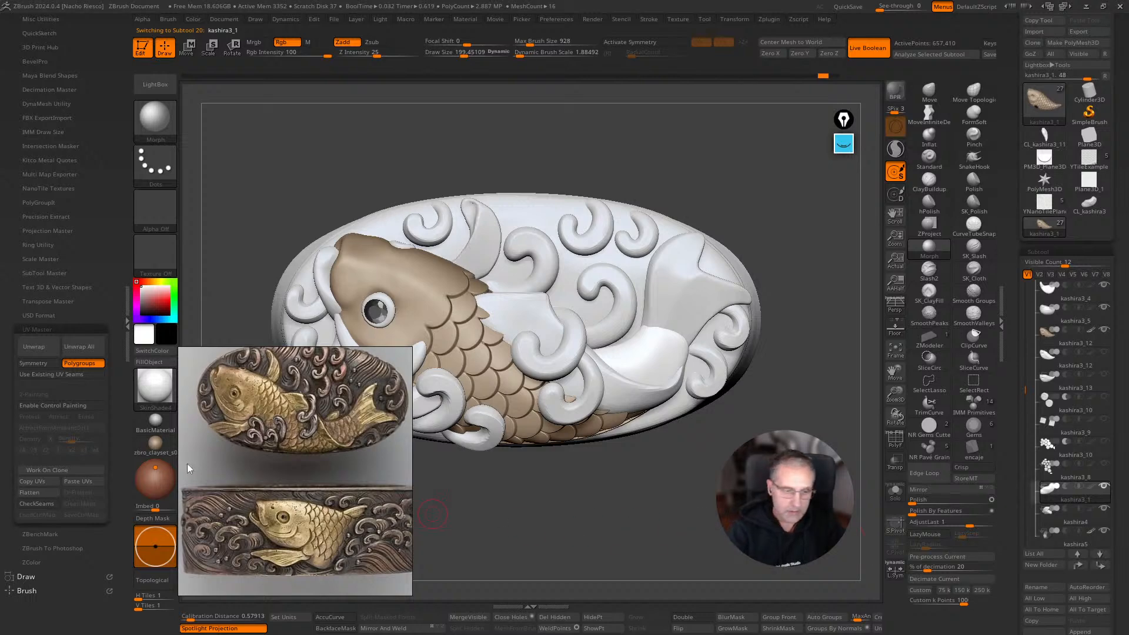
{"action": "left_click", "coordinate": [155, 444]}
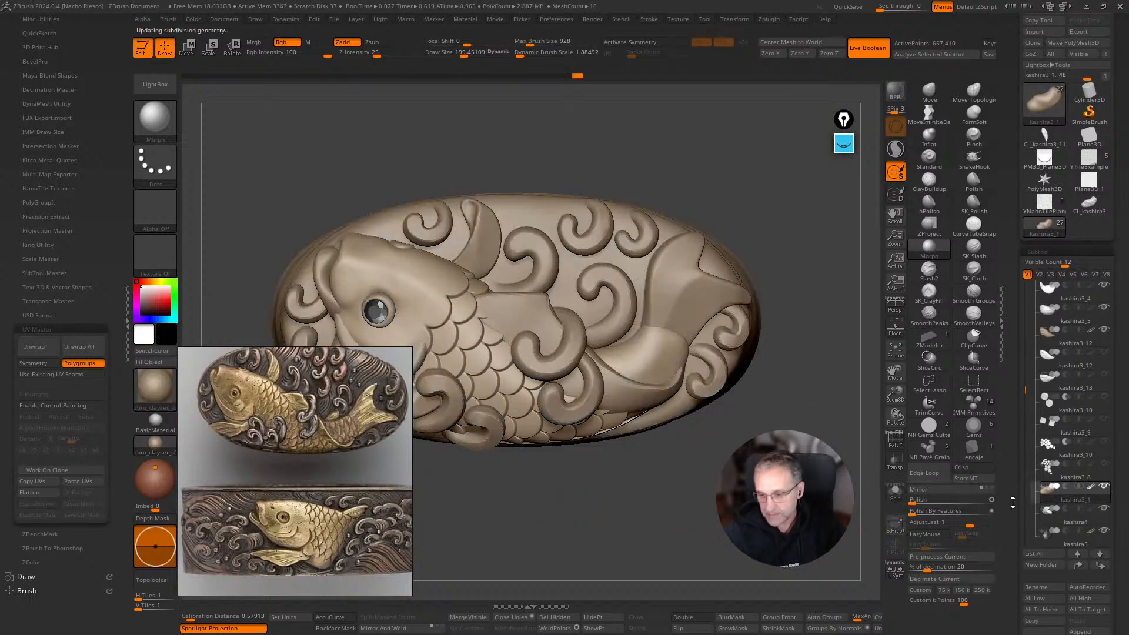
Enable surface noise on the rear body kashira3_1 and load the NoiseMaker Scales file for it.
{"action": "scroll", "coordinate": [1008, 418], "scroll_direction": "down", "scroll_amount": 10}
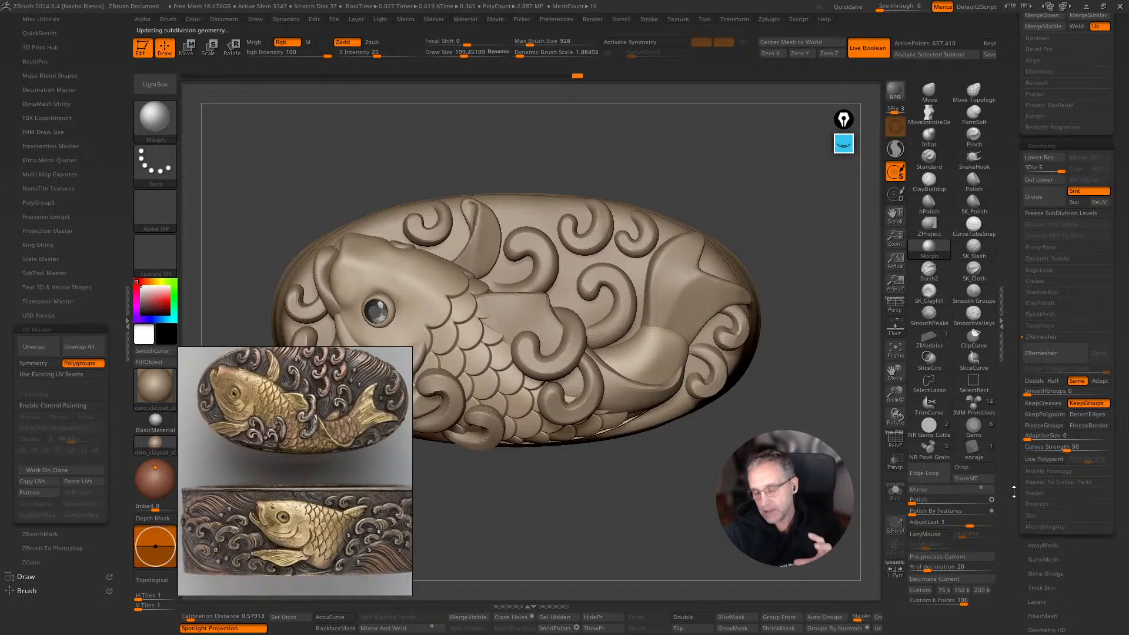
{"action": "scroll", "coordinate": [1014, 483], "scroll_direction": "down", "scroll_amount": 8}
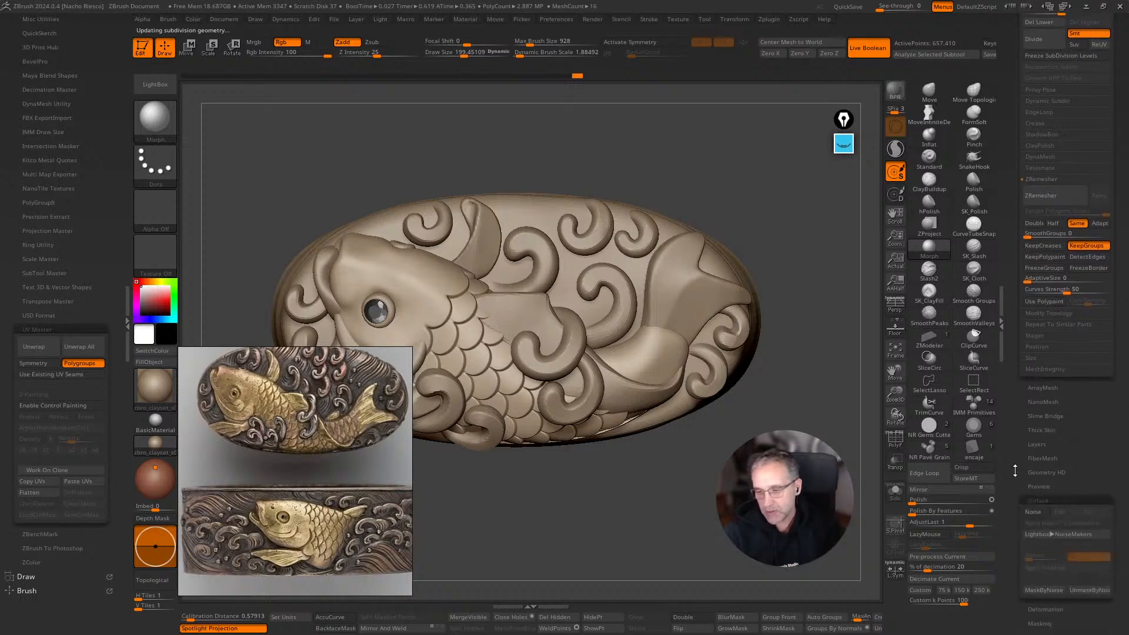
{"action": "left_click", "coordinate": [1034, 454]}
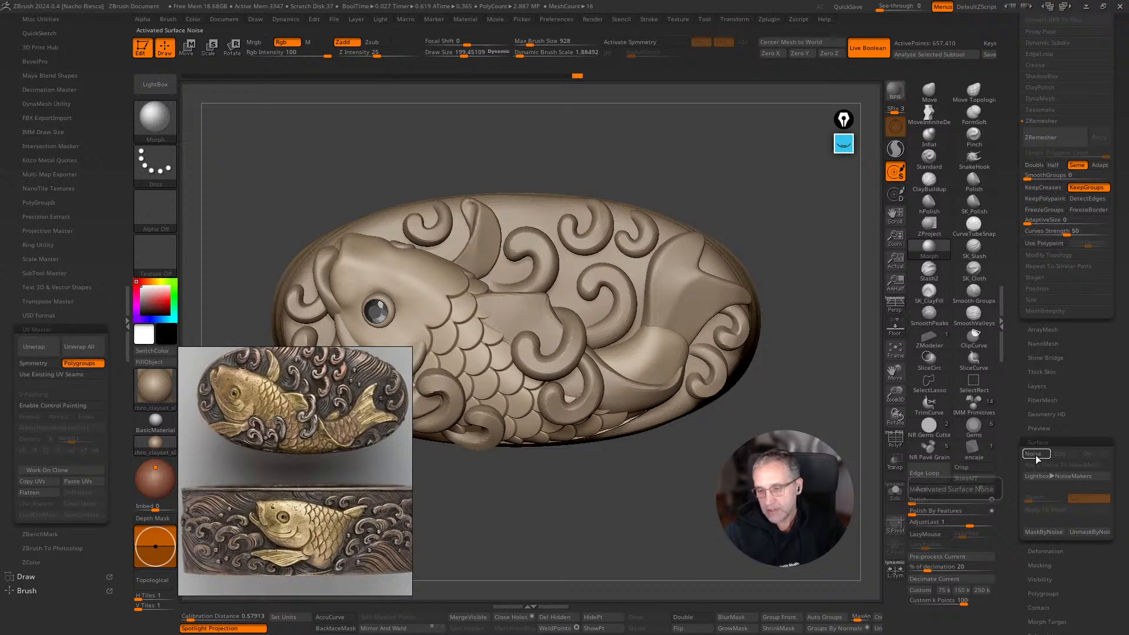
{"action": "left_click", "coordinate": [1036, 455]}
{"action": "left_click", "coordinate": [1007, 260]}
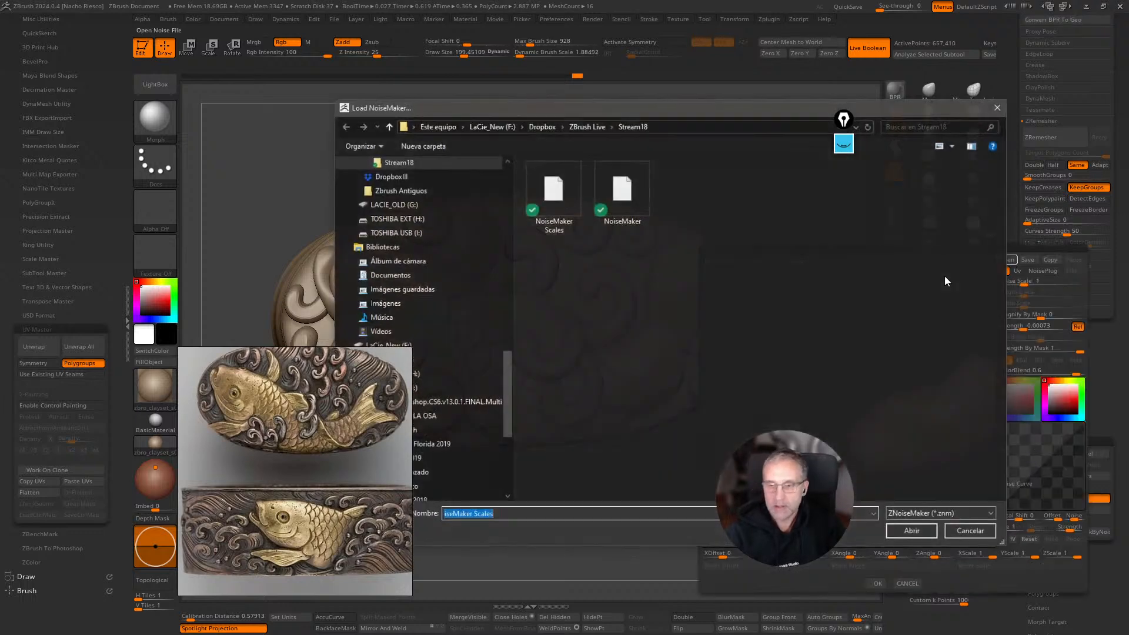
{"action": "double_click", "coordinate": [525, 229]}
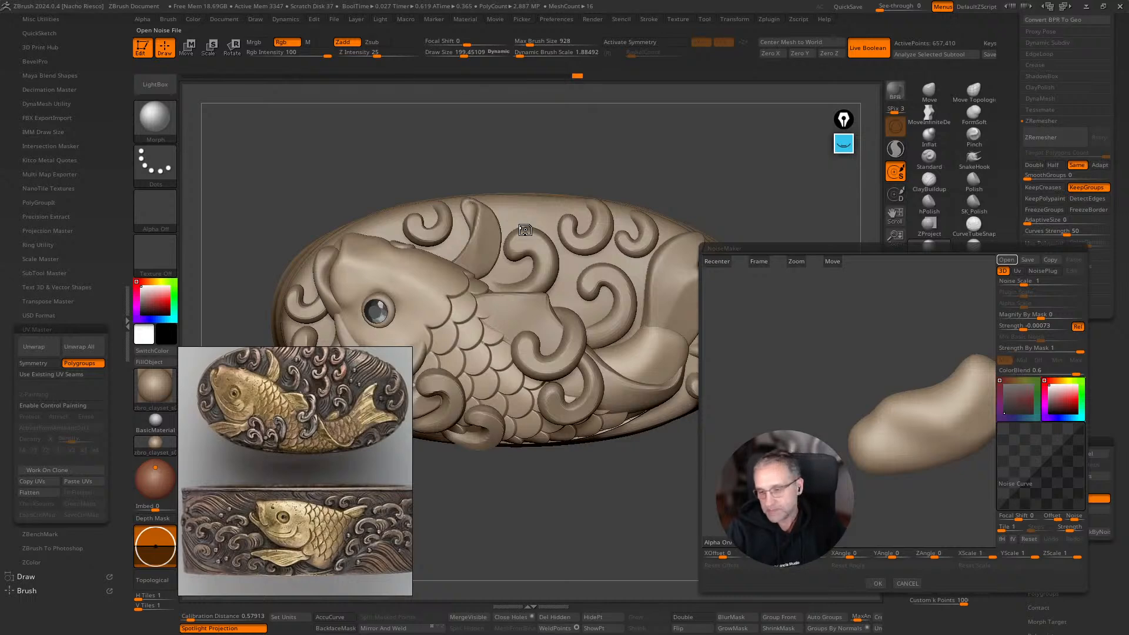
{"action": "left_click", "coordinate": [877, 583]}
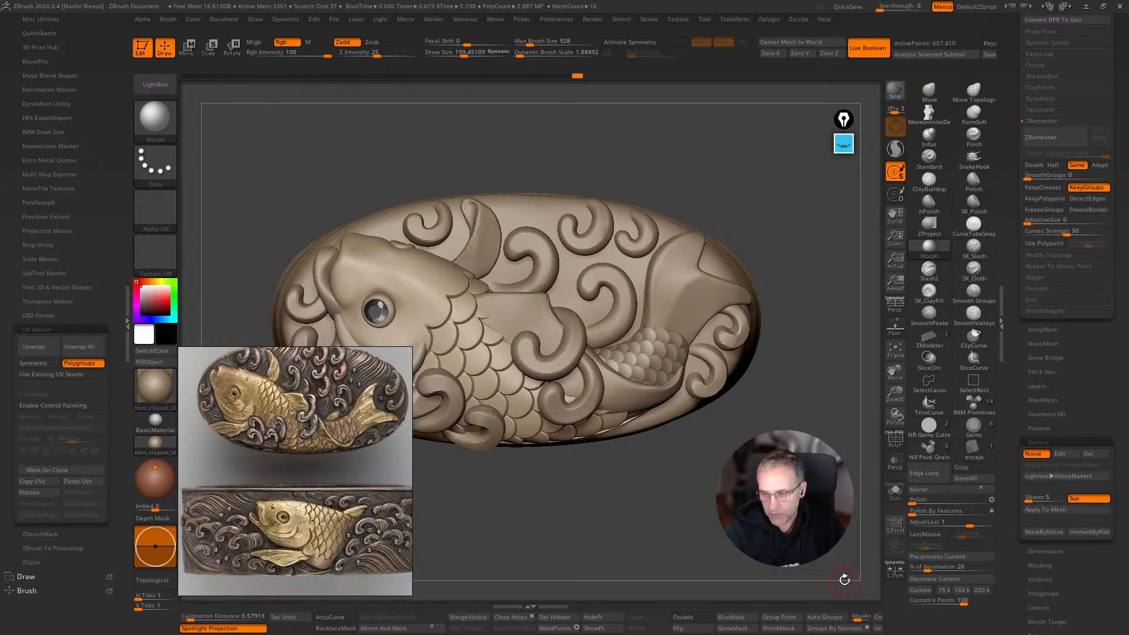
Edit the rear body's surface noise to set its Alpha Scale to 0.45 and accept it.
{"action": "left_click", "coordinate": [1060, 454]}
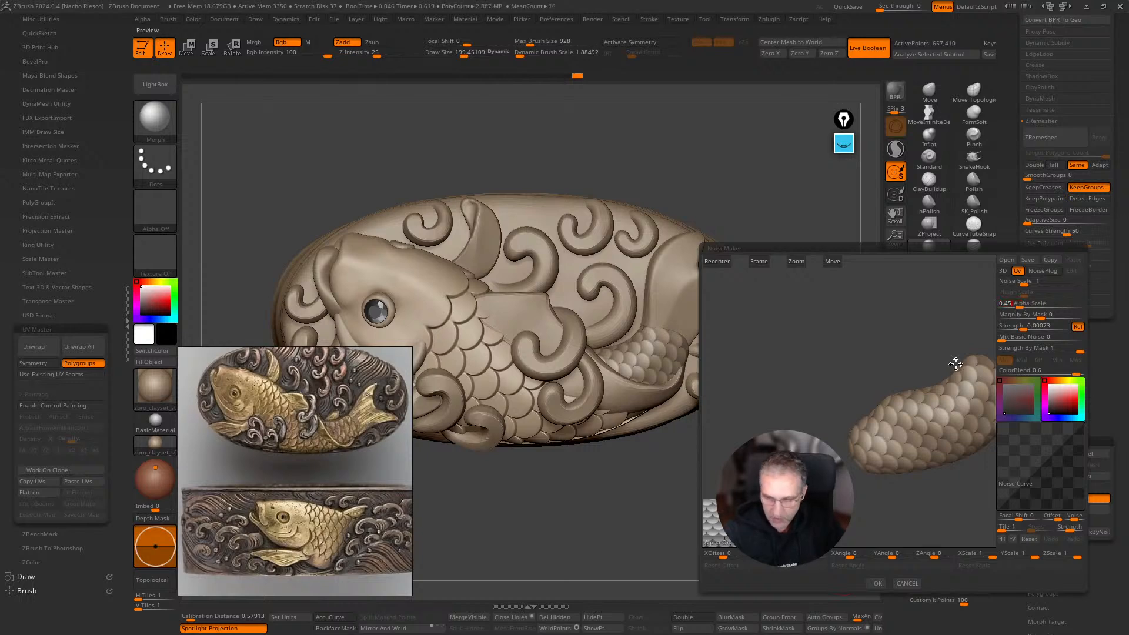
{"action": "left_click", "coordinate": [876, 584]}
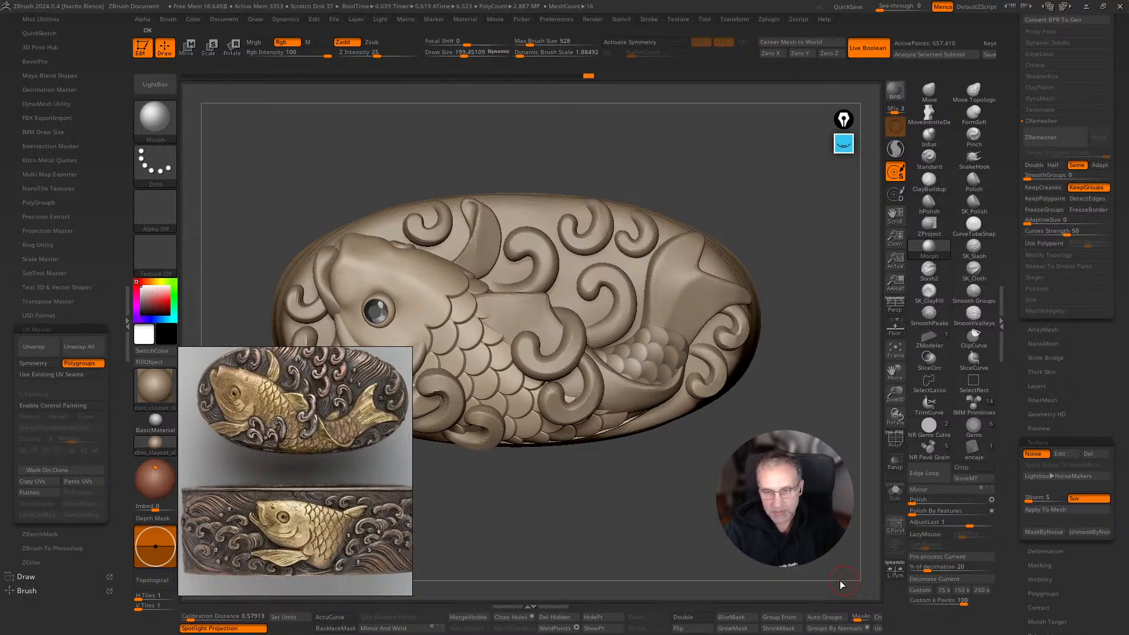
{"action": "left_click_drag", "start_coordinate": [765, 521], "coordinate": [702, 534], "text": "alt"}
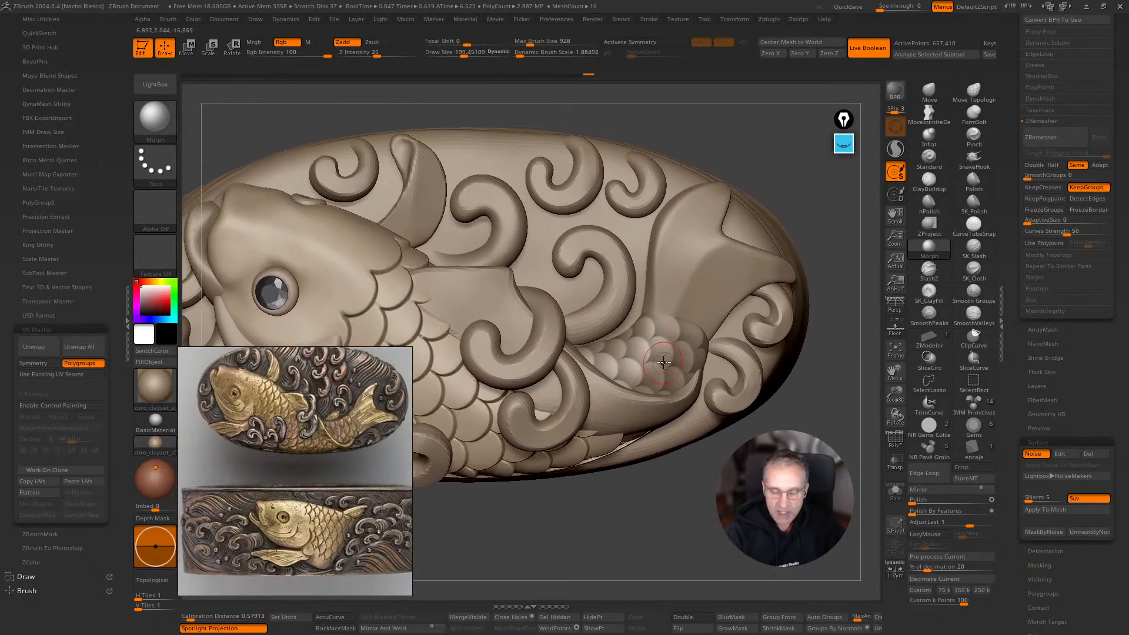
Mark scale row directions over the rear body with yellow and blue annotation lines and a rotation arrow, and clear them.
{"action": "left_click", "coordinate": [844, 143]}
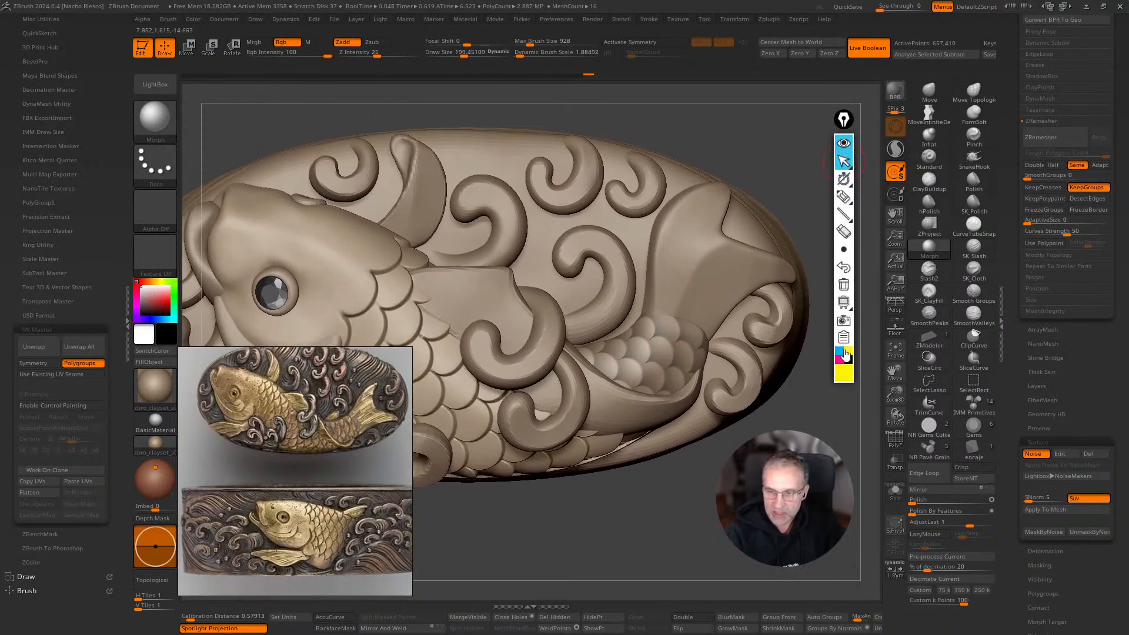
{"action": "left_click", "coordinate": [844, 197]}
{"action": "left_click_drag", "start_coordinate": [624, 346], "coordinate": [682, 430]}
{"action": "mouse_move", "coordinate": [629, 317]}
{"action": "left_mouse_down"}
{"action": "mouse_move", "coordinate": [697, 420]}
{"action": "mouse_move", "coordinate": [710, 410]}
{"action": "left_mouse_up"}
{"action": "left_click", "coordinate": [838, 353]}
{"action": "left_click_drag", "start_coordinate": [604, 336], "coordinate": [693, 412]}
{"action": "left_click_drag", "start_coordinate": [657, 363], "coordinate": [715, 392]}
{"action": "mouse_move", "coordinate": [629, 324]}
{"action": "left_mouse_down"}
{"action": "mouse_move", "coordinate": [722, 385]}
{"action": "mouse_move", "coordinate": [732, 374]}
{"action": "left_mouse_up"}
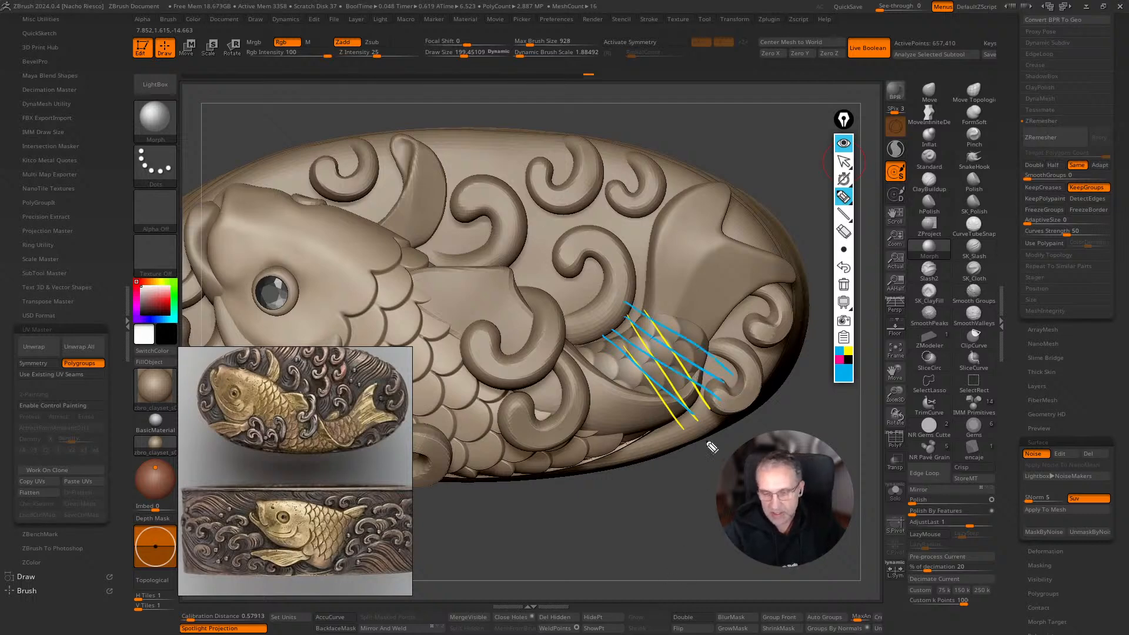
{"action": "left_click_drag", "start_coordinate": [687, 438], "coordinate": [708, 427]}
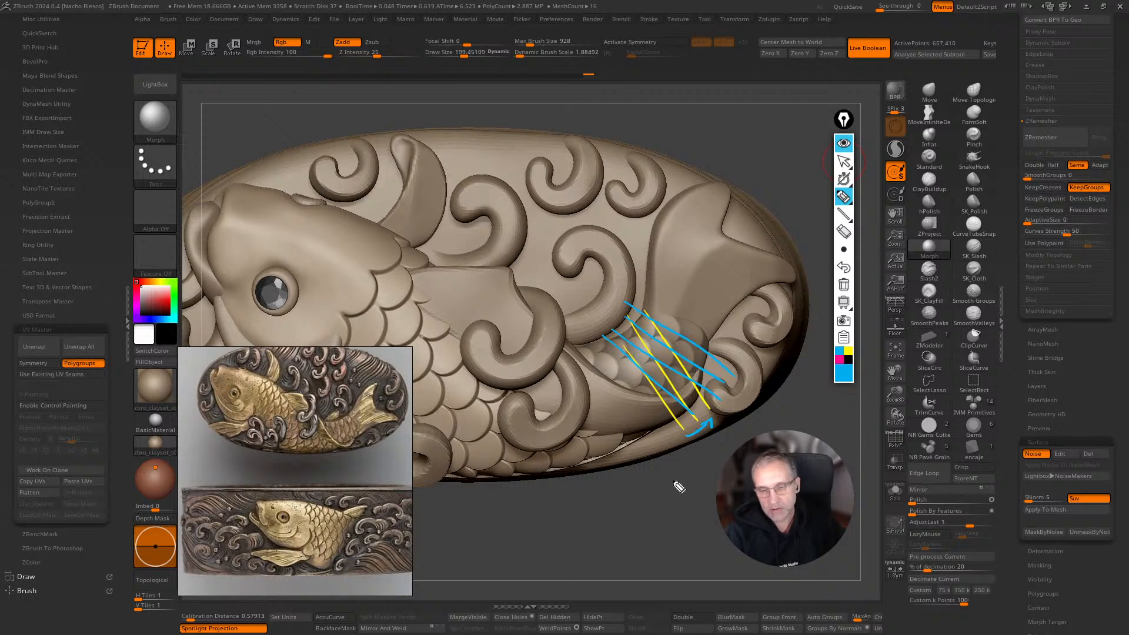
{"action": "left_click", "coordinate": [844, 285]}
{"action": "left_click", "coordinate": [844, 161]}
Return to the CL_kashira3 clone, flatten its UVs, rotate both islands slightly counter-clockwise, and unflatten them.
{"action": "left_click_drag", "start_coordinate": [715, 518], "coordinate": [720, 459], "text": "alt"}
{"action": "left_click_drag", "start_coordinate": [1012, 176], "coordinate": [1002, 336]}
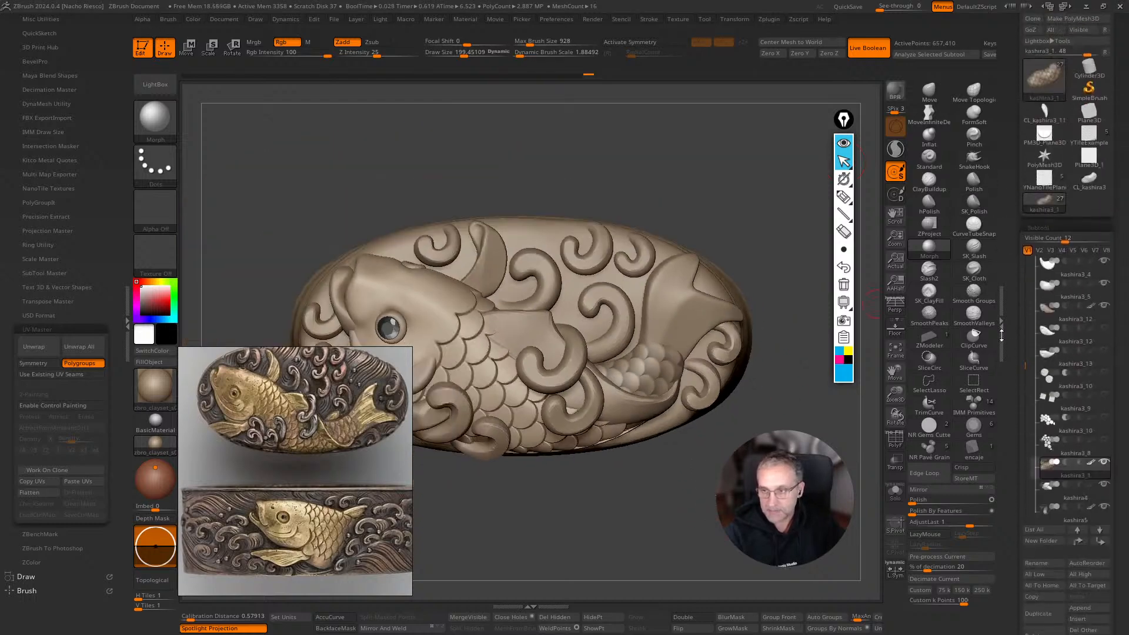
{"action": "left_click", "coordinate": [1089, 163]}
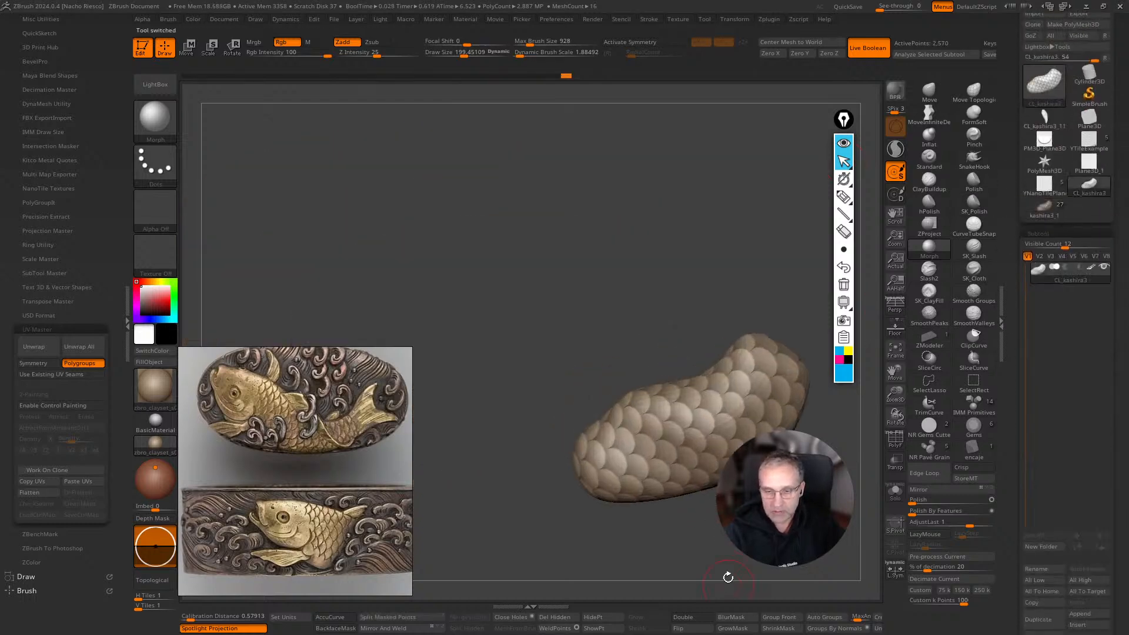
{"action": "left_click_drag", "start_coordinate": [728, 582], "coordinate": [615, 519]}
{"action": "left_click", "coordinate": [56, 496]}
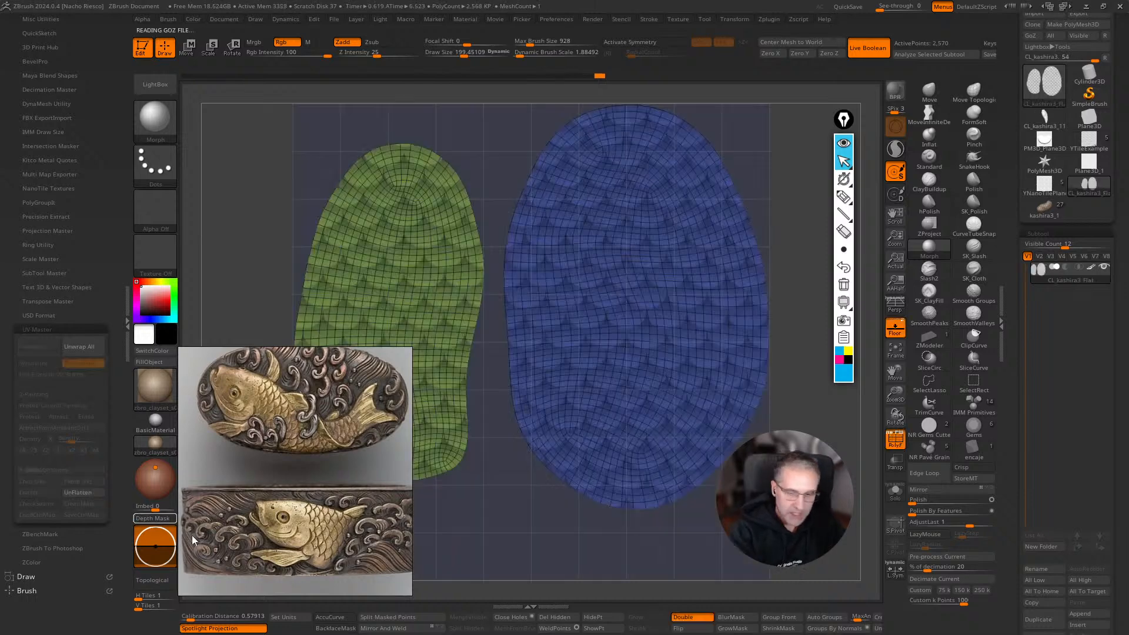
{"action": "key", "text": "w"}
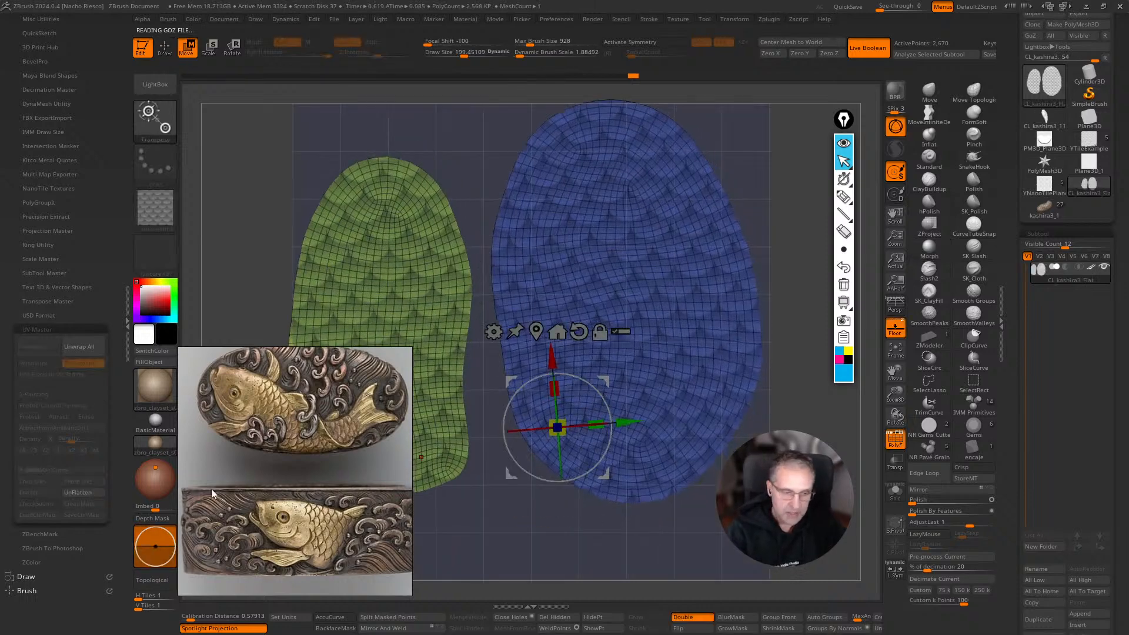
{"action": "left_click", "coordinate": [83, 493]}
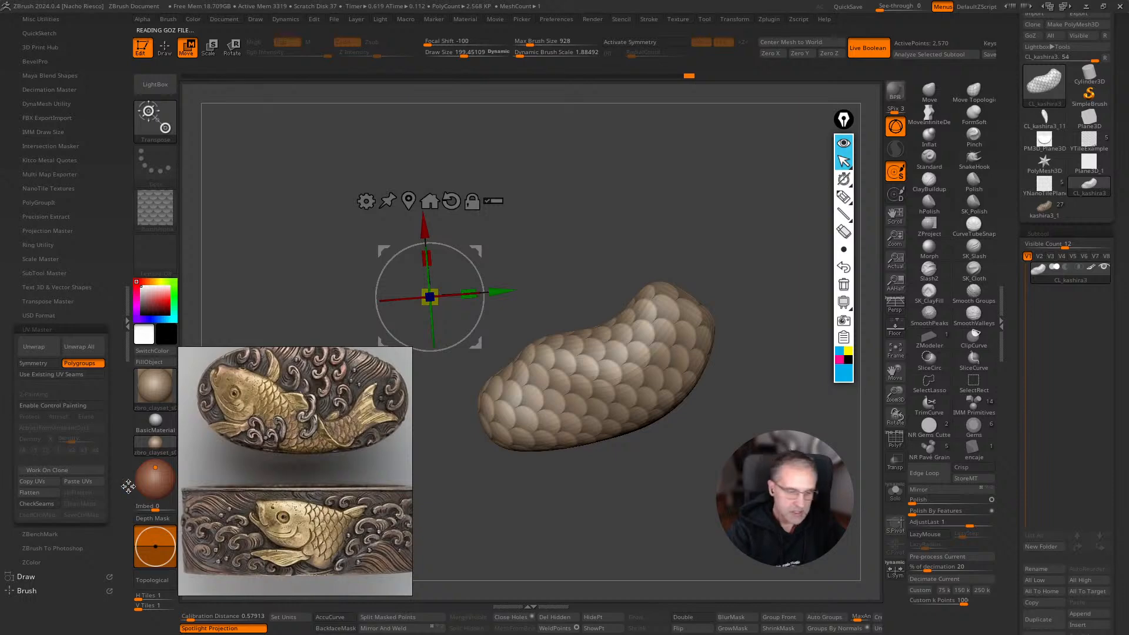
Flatten the CL_kashira3 clone's UVs, rotate both islands slightly counter-clockwise, unflatten them, and transfer the UVs to kashira3_1.
{"action": "left_click", "coordinate": [41, 494]}
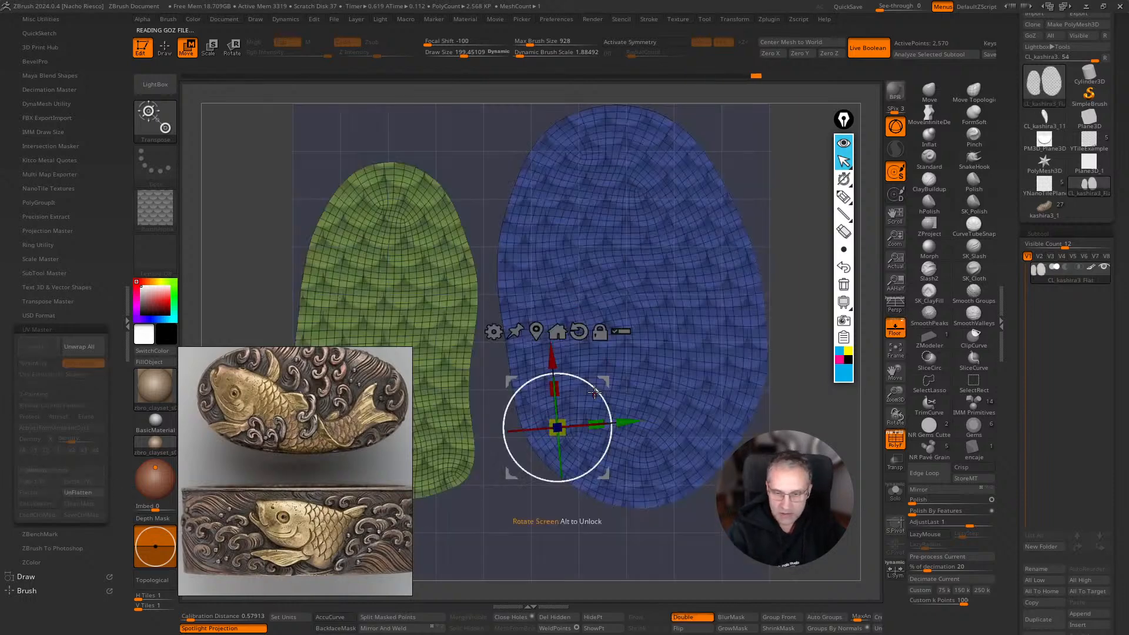
{"action": "left_click", "coordinate": [83, 495]}
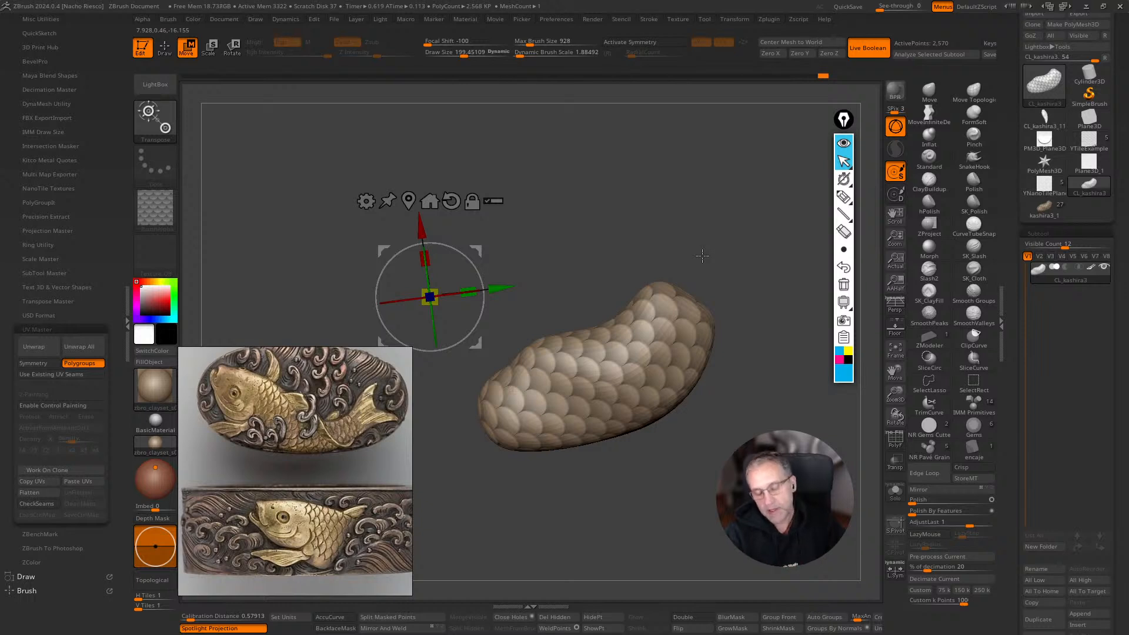
{"action": "left_click", "coordinate": [46, 482]}
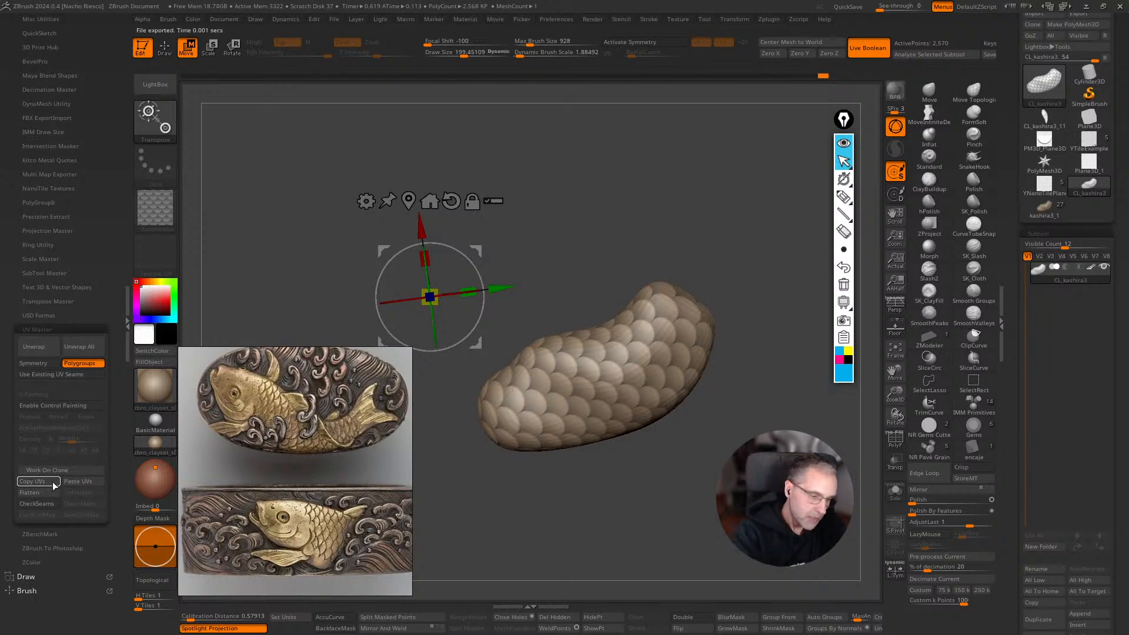
{"action": "left_click", "coordinate": [1045, 210]}
{"action": "left_click", "coordinate": [83, 482]}
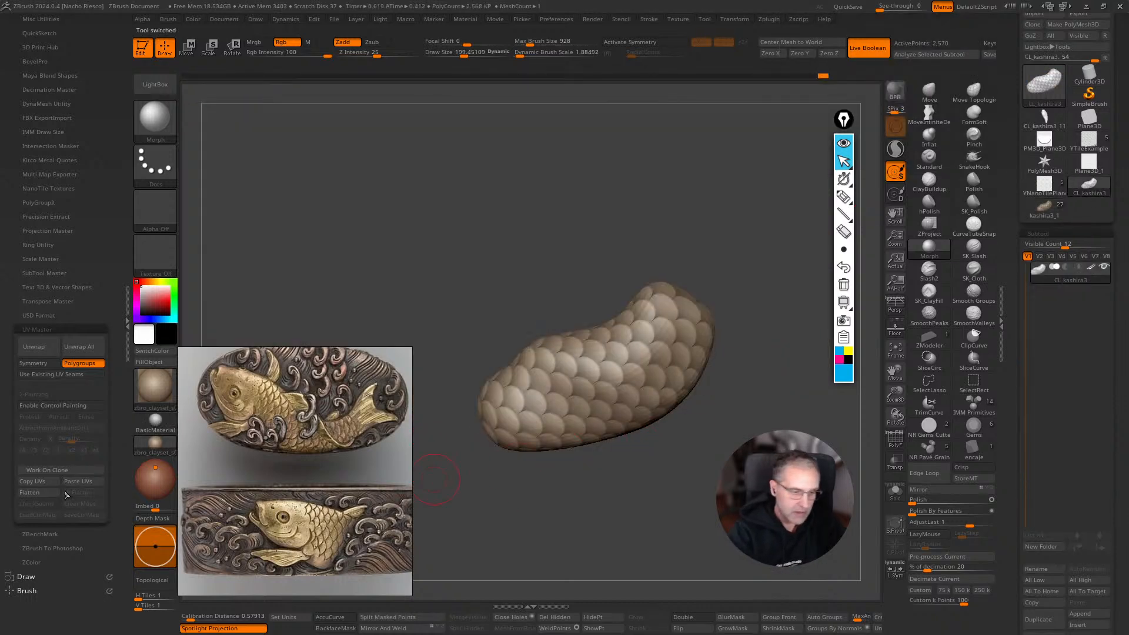
Rotate the clone's flattened UV islands a little further counter-clockwise, unflatten them, and paste the updated UVs onto the rear body kashira3_1.
{"action": "left_click", "coordinate": [65, 493]}
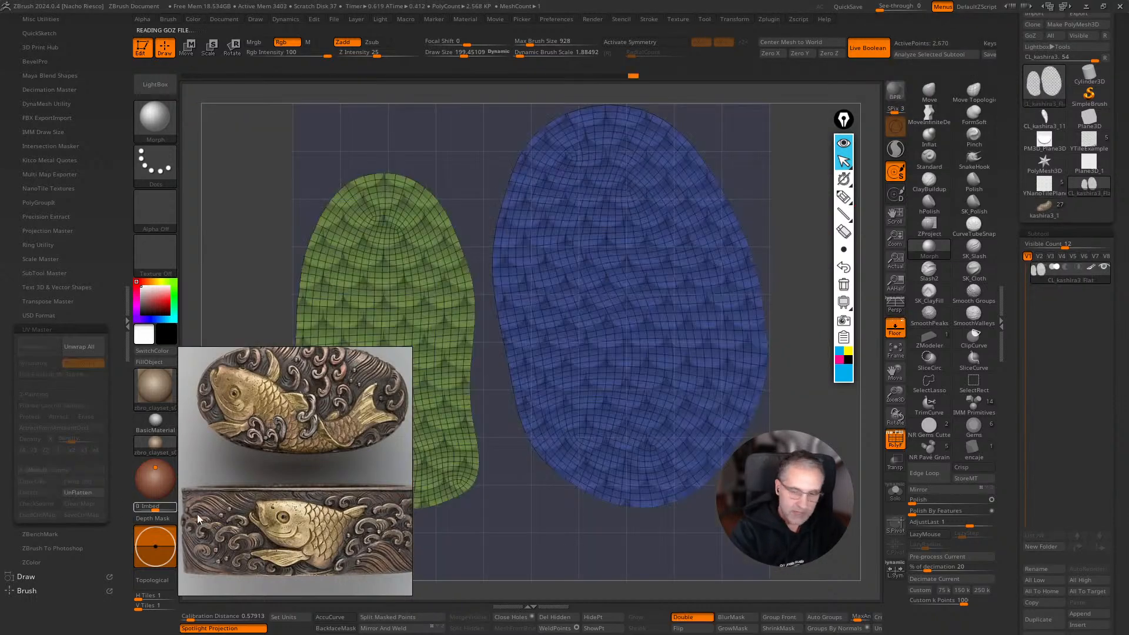
{"action": "key", "text": "w"}
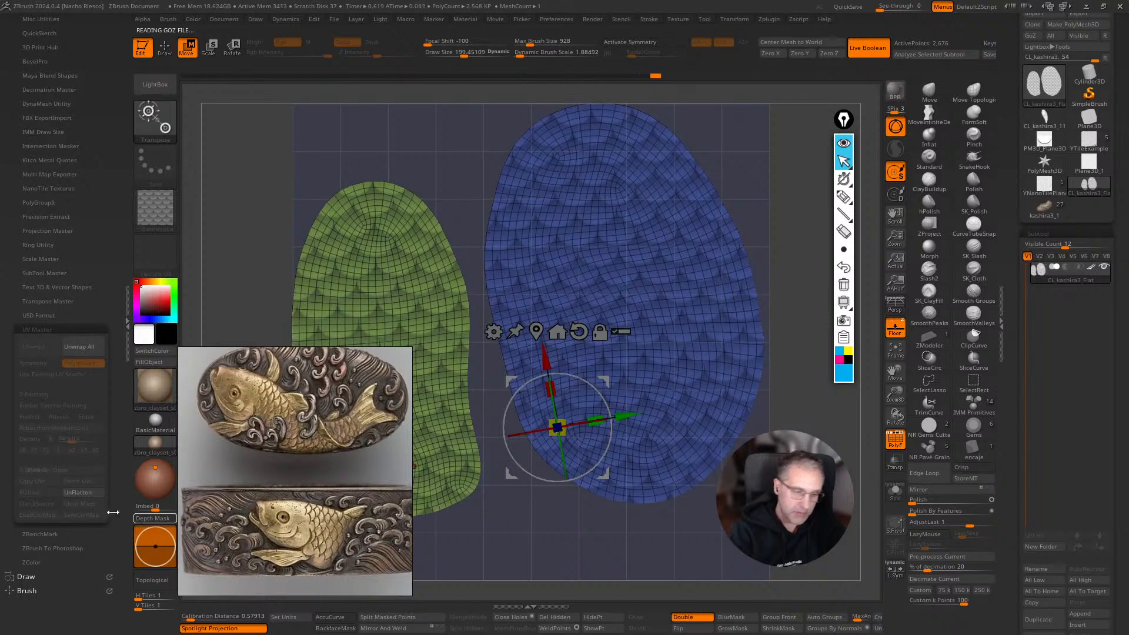
{"action": "left_click", "coordinate": [86, 494]}
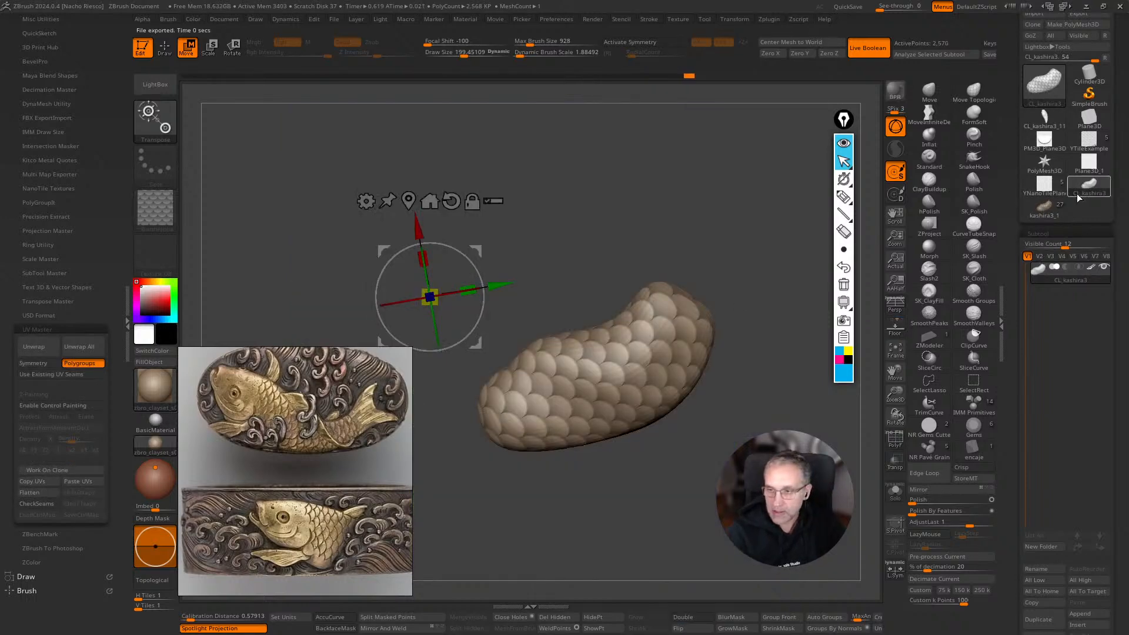
{"action": "left_click", "coordinate": [1042, 209]}
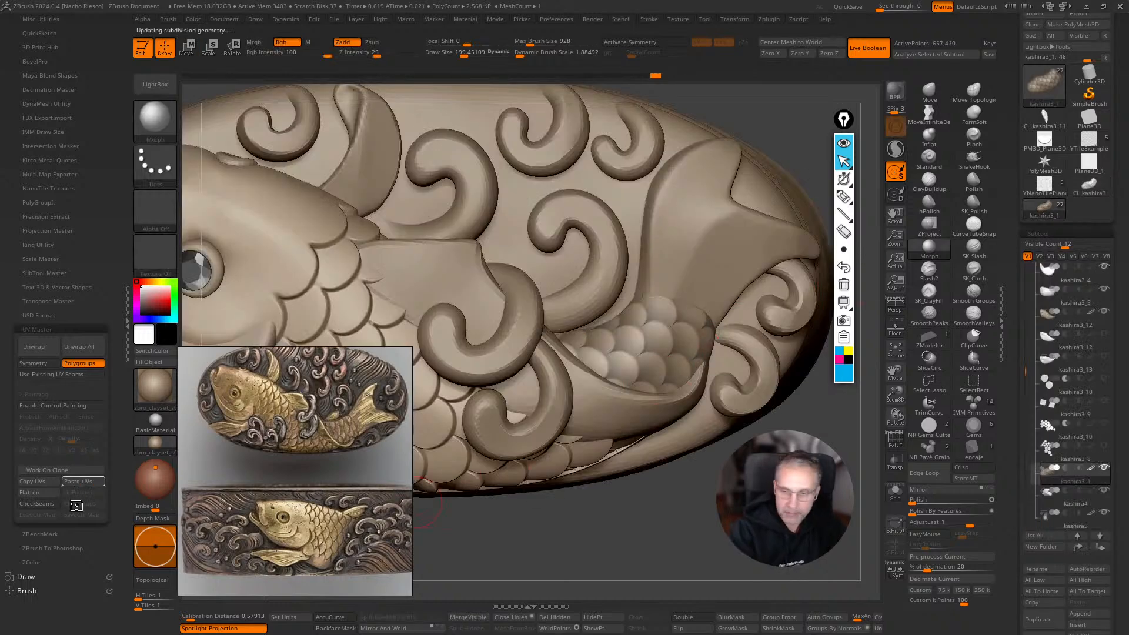
{"action": "key", "text": "f"}
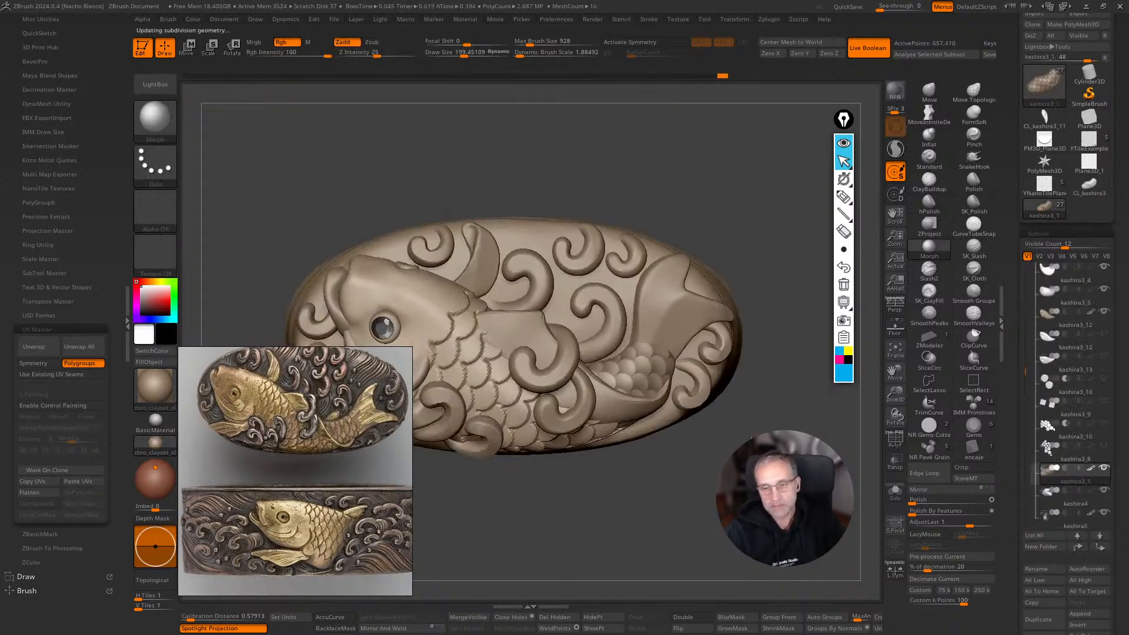
Mask the rear body kashira3_1 by its scale noise and turn its surface noise off.
{"action": "left_click_drag", "start_coordinate": [828, 321], "coordinate": [831, 376], "text": "alt"}
{"action": "left_click_drag", "start_coordinate": [1016, 490], "coordinate": [1013, 369]}
{"action": "left_click_drag", "start_coordinate": [1012, 496], "coordinate": [1014, 371]}
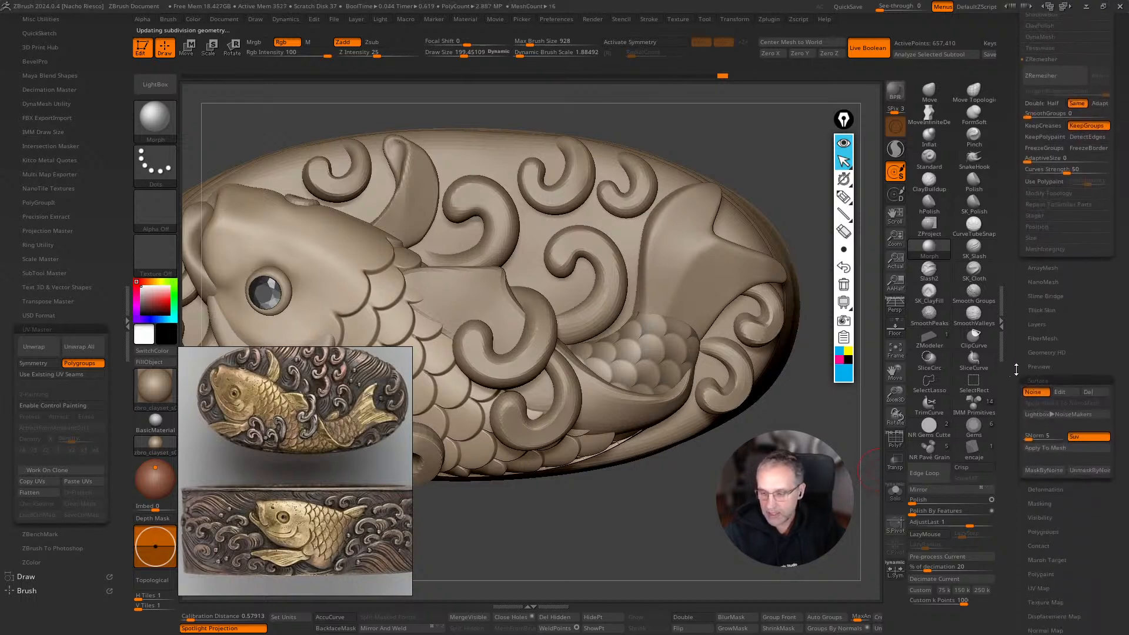
{"action": "left_click", "coordinate": [1046, 473]}
{"action": "key", "text": "w"}
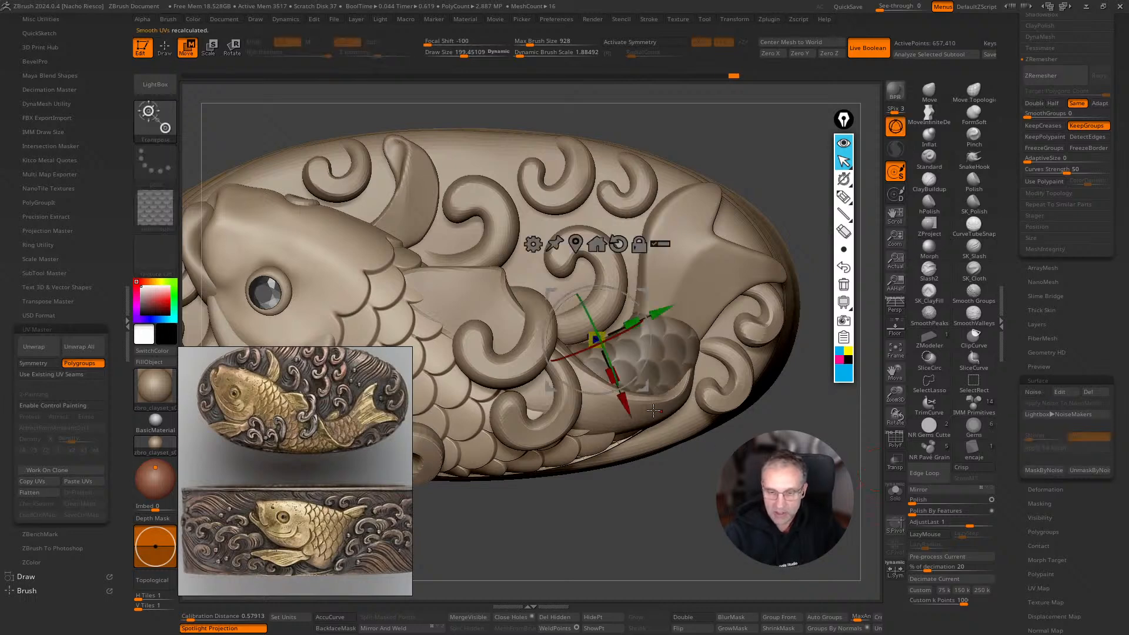
Deflate the unmasked gaps between the rear body's scales with the gizmo and clear the mask.
{"action": "left_click_drag", "start_coordinate": [600, 337], "coordinate": [598, 435], "text": "ctrl"}
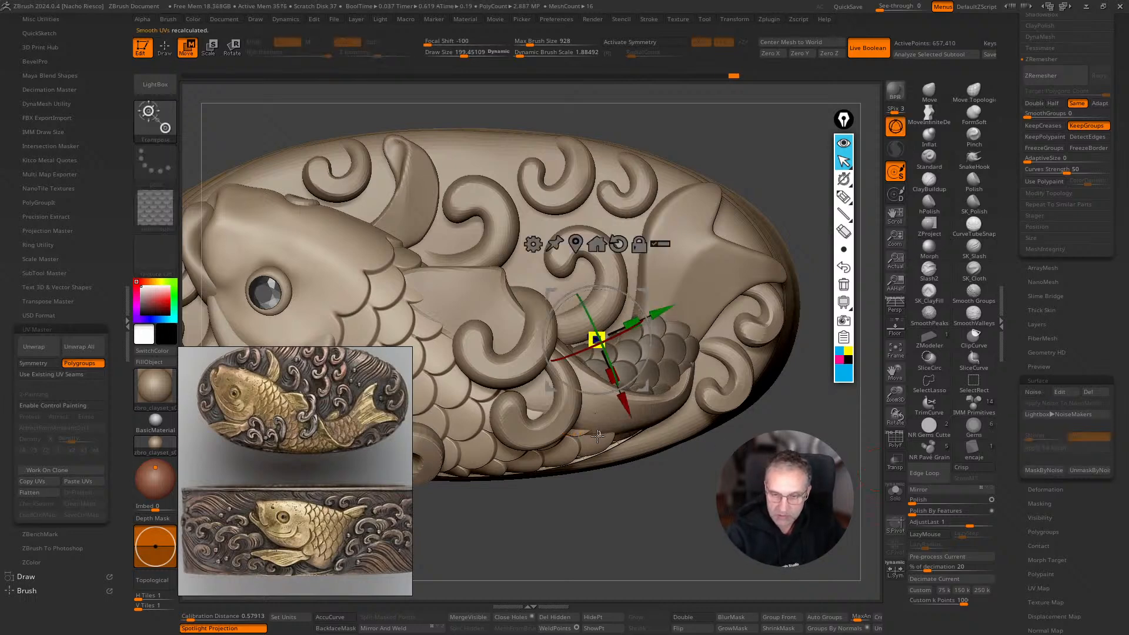
{"action": "key", "text": "q"}
{"action": "mouse_move", "coordinate": [685, 518]}
{"action": "left_mouse_down", "text": "ctrl"}
{"action": "mouse_move", "coordinate": [712, 529]}
{"action": "mouse_move", "coordinate": [676, 527]}
{"action": "left_mouse_up", "text": "ctrl"}
Soften the scales near the tail base with the Morph brush at Z Intensity 11 and a draw size of about 538.
{"action": "left_click_drag", "start_coordinate": [804, 350], "coordinate": [822, 311], "text": "alt"}
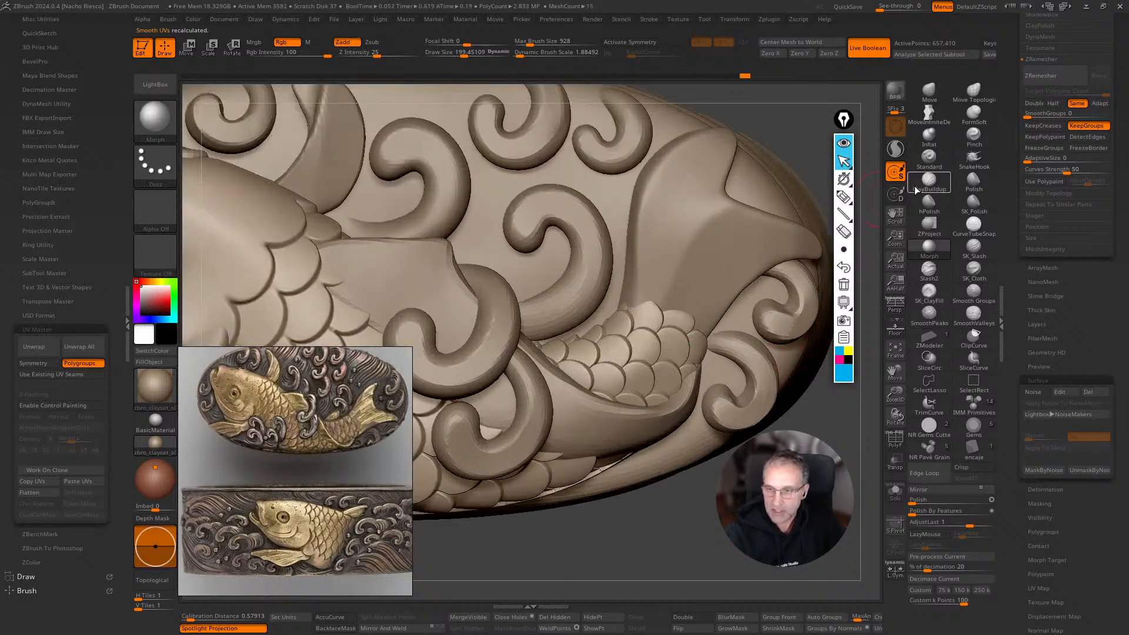
{"action": "left_click", "coordinate": [933, 243]}
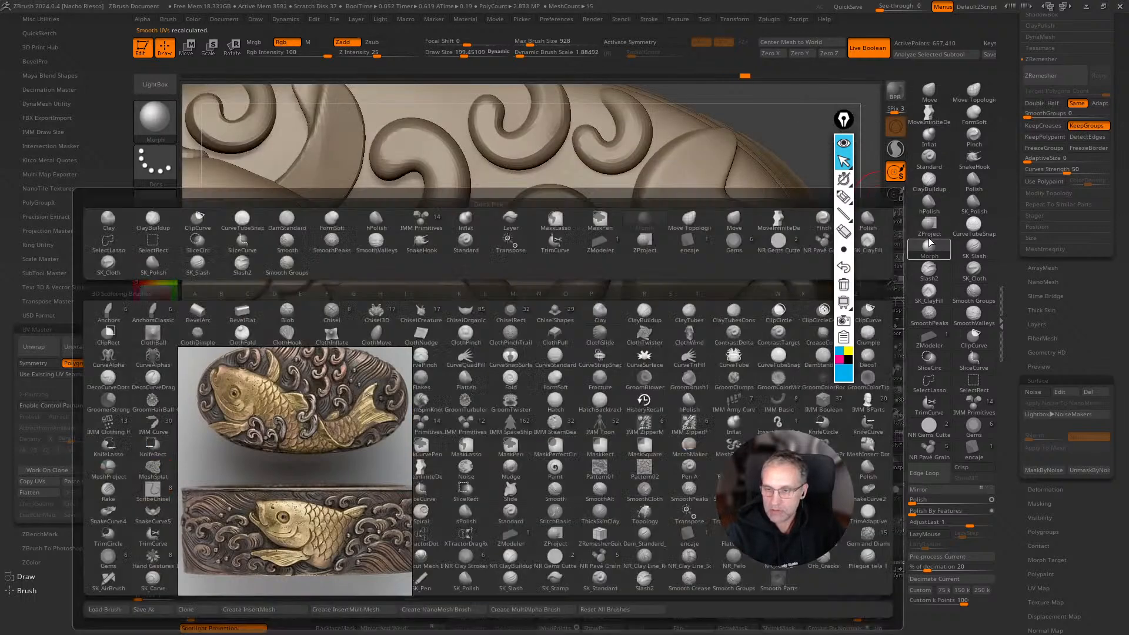
{"action": "key", "text": "s"}
{"action": "left_click_drag", "start_coordinate": [689, 327], "coordinate": [711, 326]}
{"action": "left_click_drag", "start_coordinate": [377, 55], "coordinate": [364, 53]}
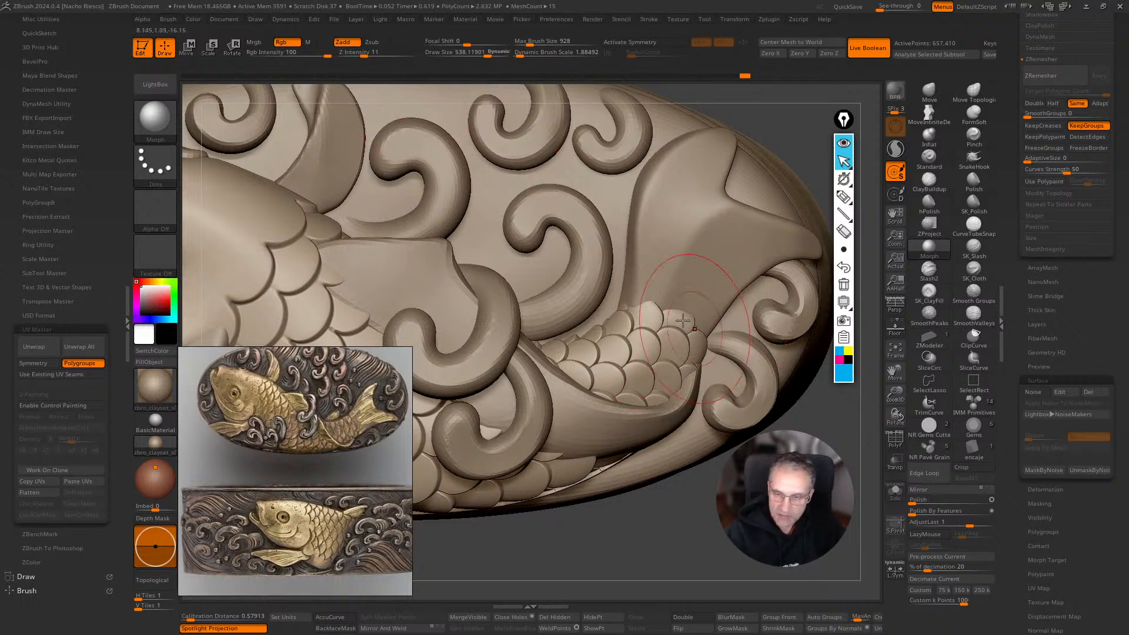
{"action": "left_click_drag", "start_coordinate": [689, 318], "coordinate": [701, 353]}
{"action": "key", "text": "ctrl"}
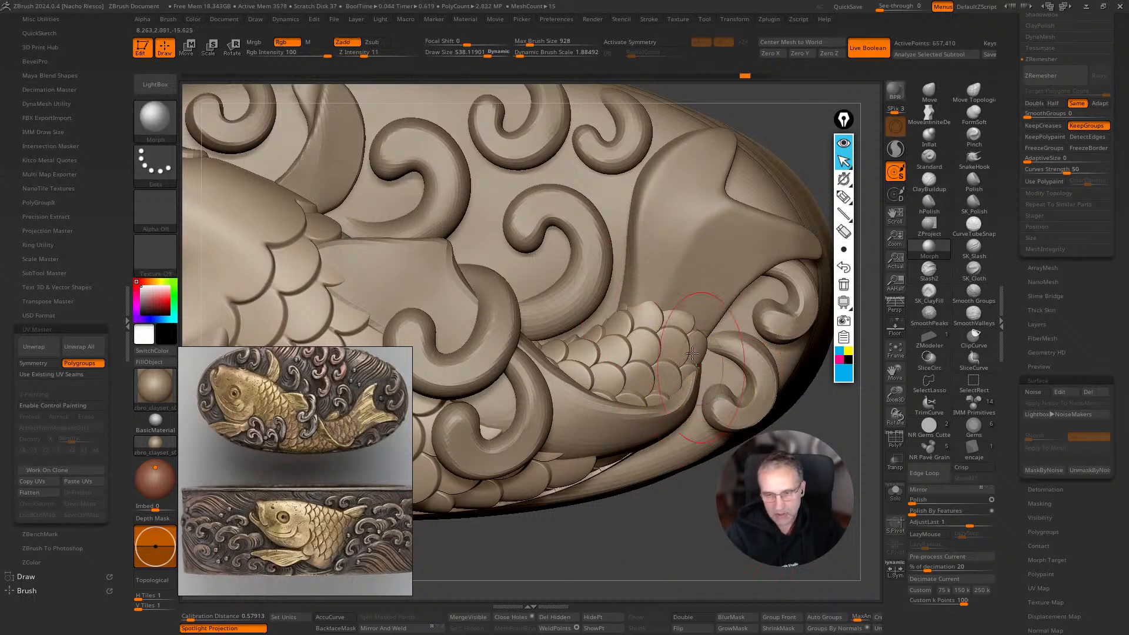
Refine the scales beside the tail base with the Morph brush at Z Intensity 34 and a draw size of about 141.
{"action": "left_click_drag", "start_coordinate": [366, 55], "coordinate": [384, 55]}
{"action": "mouse_move", "coordinate": [747, 532]}
{"action": "left_mouse_down", "text": "alt"}
{"action": "mouse_move", "coordinate": [732, 536]}
{"action": "mouse_move", "coordinate": [735, 573]}
{"action": "left_mouse_up", "text": "alt"}
{"action": "key", "text": "s"}
{"action": "left_click_drag", "start_coordinate": [700, 344], "coordinate": [671, 341]}
{"action": "key", "text": "ctrl"}
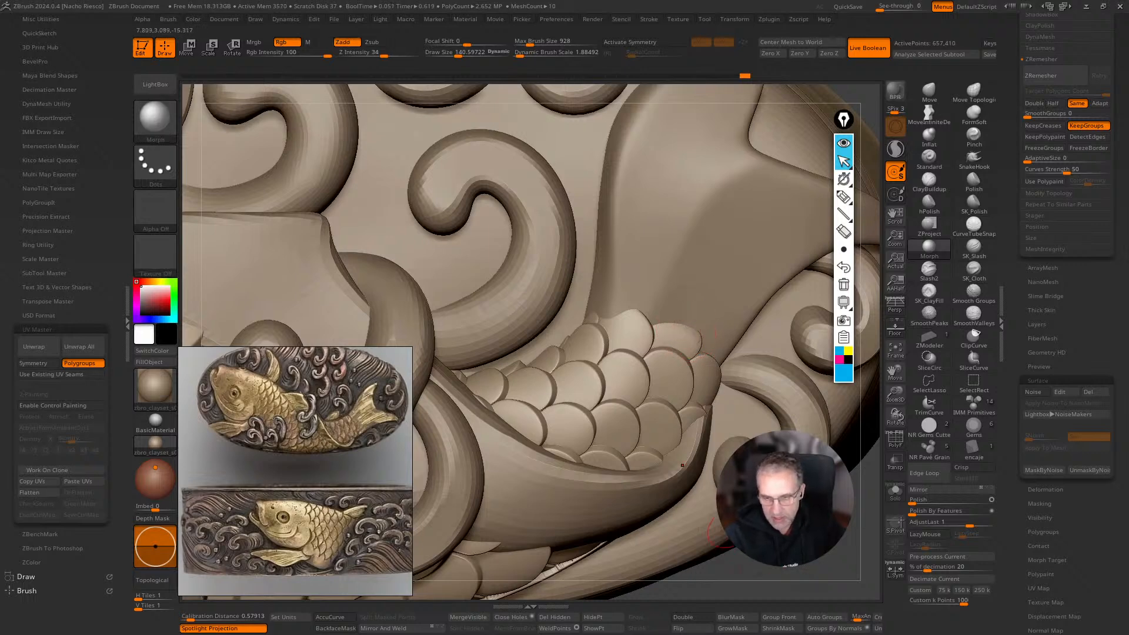
Reshape the outermost scales where the rear body meets the tail with the infinite-depth Move brush, reducing the draw size between strokes.
{"action": "left_click", "coordinate": [930, 114]}
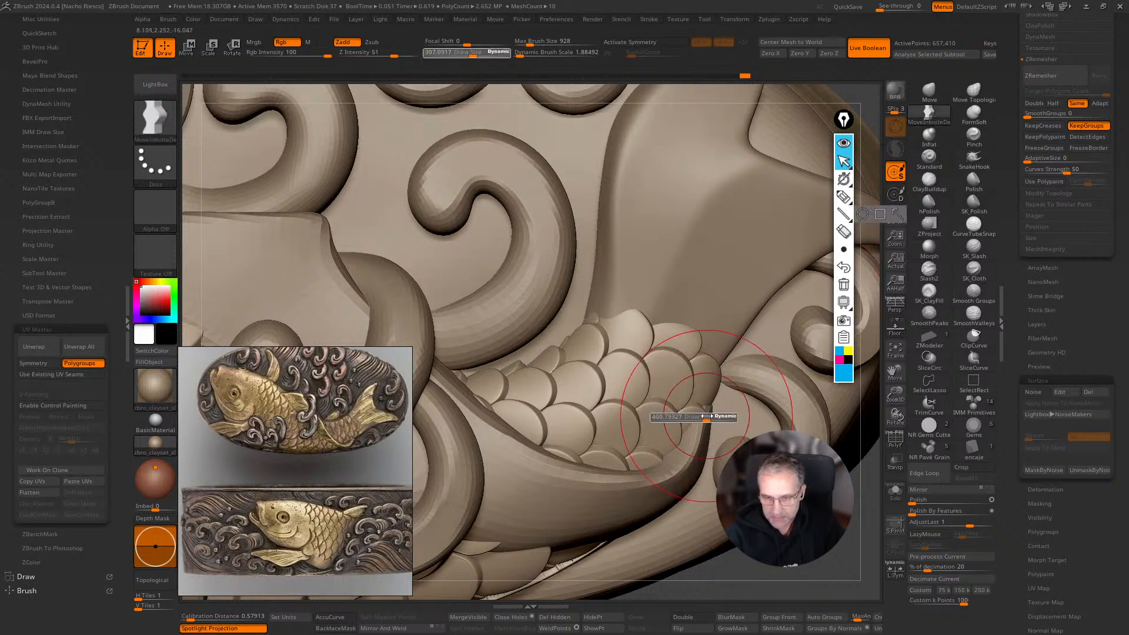
{"action": "key", "text": "s"}
{"action": "left_click_drag", "start_coordinate": [616, 310], "coordinate": [628, 325]}
{"action": "key", "text": "s"}
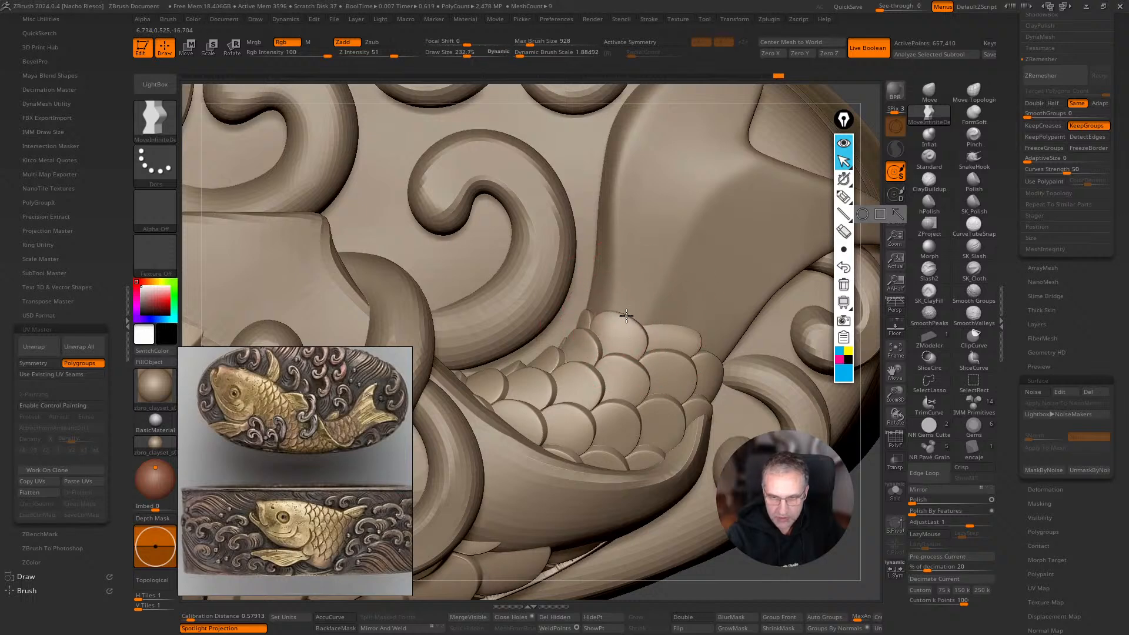
{"action": "left_click_drag", "start_coordinate": [645, 349], "coordinate": [686, 365]}
{"action": "key", "text": "s"}
{"action": "left_click_drag", "start_coordinate": [667, 325], "coordinate": [665, 326]}
Mask the small scales beside the tail base with the MaskLasso brush and invert the mask.
{"action": "key", "text": "ctrl"}
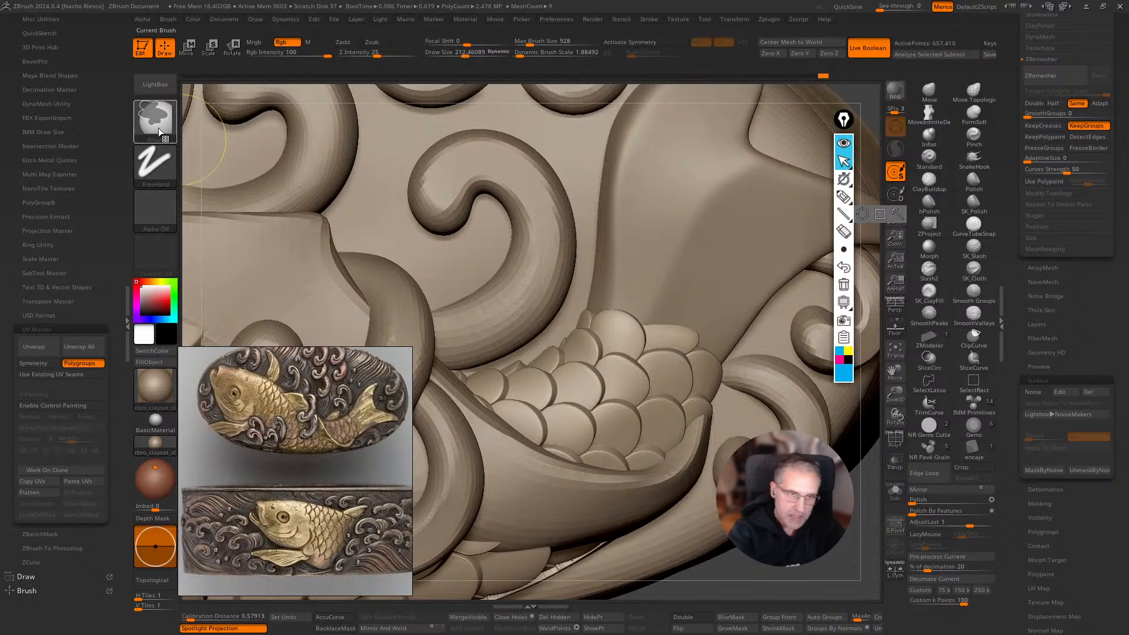
{"action": "left_click", "coordinate": [173, 138], "text": "ctrl"}
{"action": "left_click", "coordinate": [350, 183]}
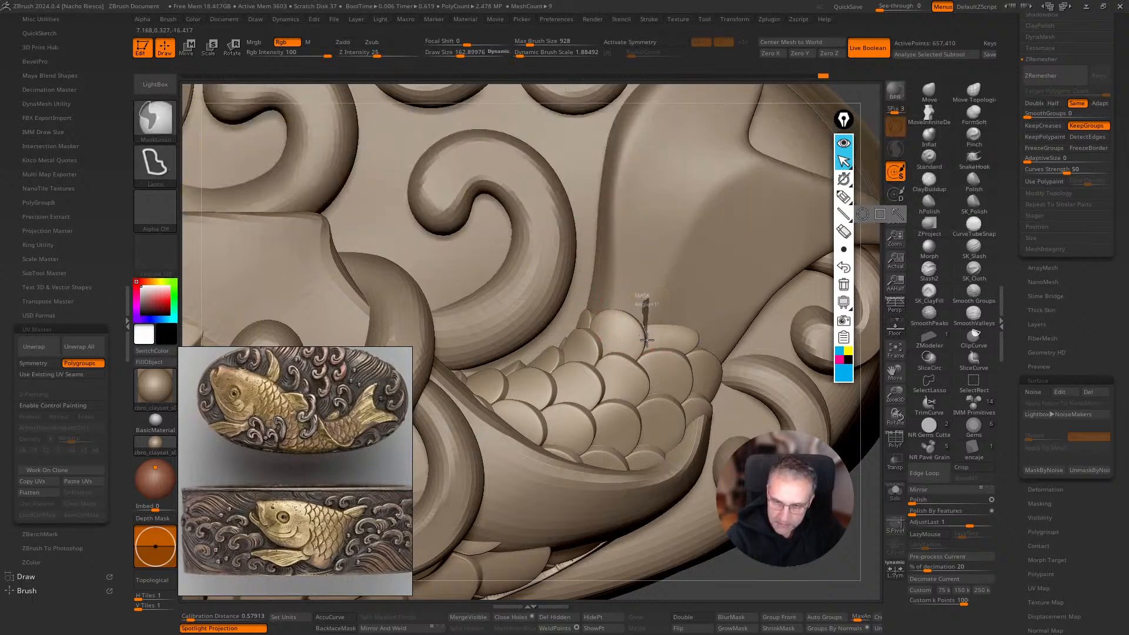
{"action": "mouse_move", "coordinate": [686, 354]}
{"action": "left_mouse_down", "text": "ctrl"}
{"action": "mouse_move", "coordinate": [733, 303]}
{"action": "mouse_move", "coordinate": [689, 321]}
{"action": "mouse_move", "coordinate": [686, 353]}
{"action": "mouse_move", "coordinate": [712, 402]}
{"action": "mouse_move", "coordinate": [717, 276]}
{"action": "left_mouse_up", "text": "ctrl"}
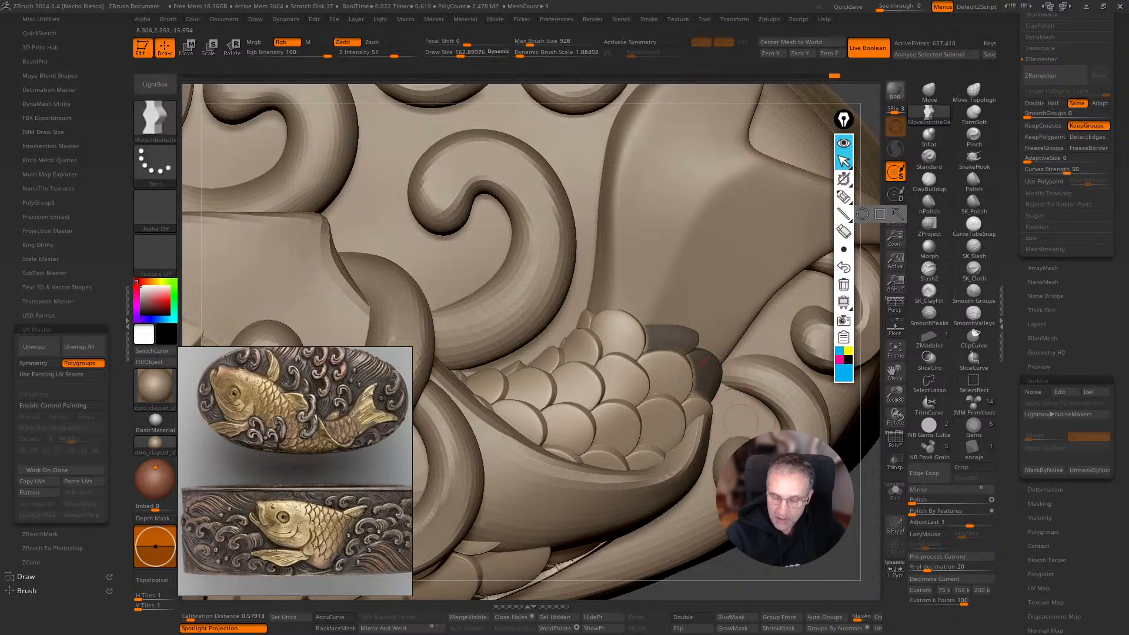
{"action": "left_click", "coordinate": [789, 568], "text": "ctrl"}
{"action": "mouse_move", "coordinate": [788, 568]}
{"action": "left_mouse_down"}
{"action": "mouse_move", "coordinate": [775, 553]}
{"action": "mouse_move", "coordinate": [764, 572]}
{"action": "mouse_move", "coordinate": [754, 566]}
{"action": "mouse_move", "coordinate": [759, 582]}
{"action": "left_mouse_up"}
Clean up the mask borders around the neighbouring scales with small lasso selections at a draw size of about 51.
{"action": "key", "text": "s"}
{"action": "left_click_drag", "start_coordinate": [695, 373], "coordinate": [679, 373]}
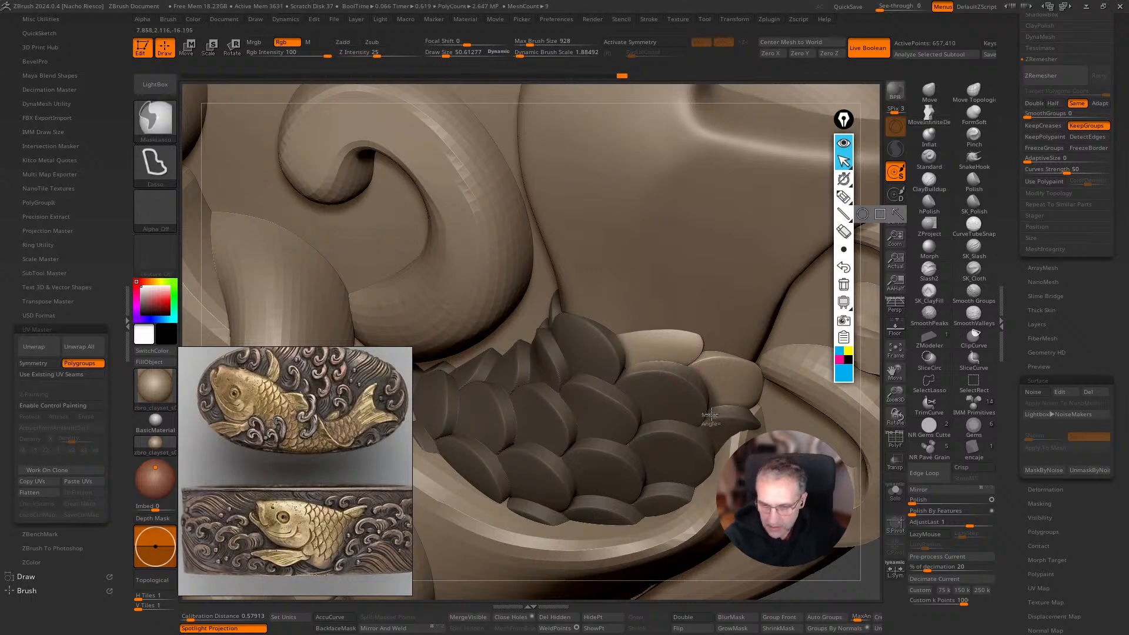
{"action": "mouse_move", "coordinate": [672, 362]}
{"action": "left_mouse_down", "text": "ctrl"}
{"action": "mouse_move", "coordinate": [597, 361]}
{"action": "mouse_move", "coordinate": [599, 373]}
{"action": "left_mouse_up", "text": "ctrl"}
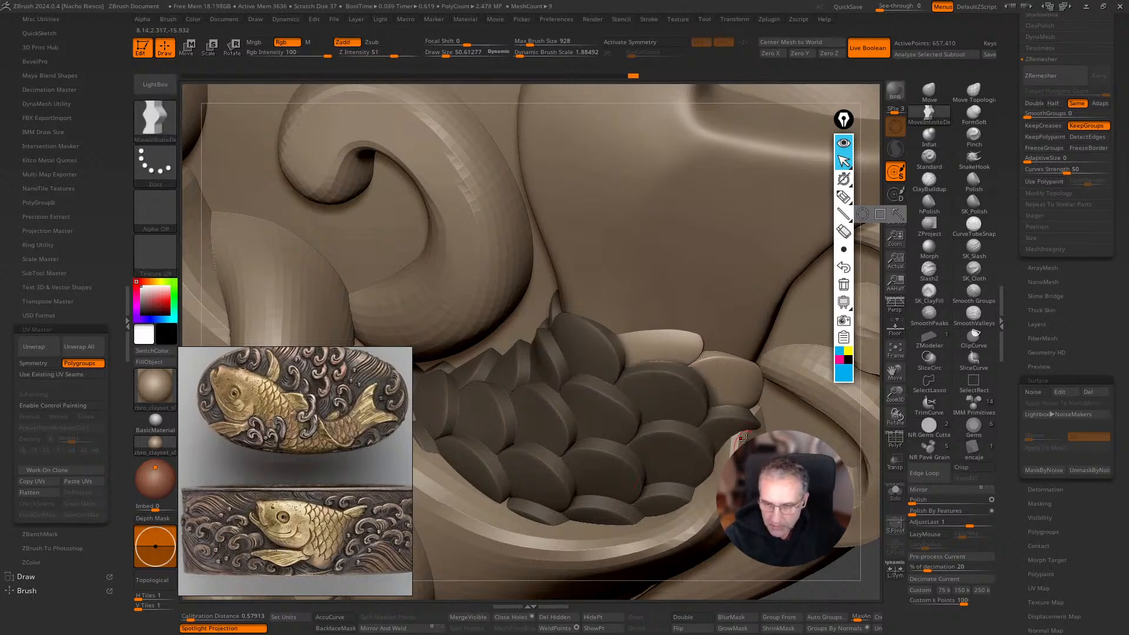
{"action": "mouse_move", "coordinate": [762, 427]}
{"action": "left_mouse_down", "text": "ctrl"}
{"action": "mouse_move", "coordinate": [726, 405]}
{"action": "mouse_move", "coordinate": [659, 440]}
{"action": "left_mouse_up", "text": "ctrl"}
{"action": "mouse_move", "coordinate": [705, 406]}
{"action": "left_mouse_down", "text": "ctrl"}
{"action": "mouse_move", "coordinate": [654, 357]}
{"action": "mouse_move", "coordinate": [556, 366]}
{"action": "left_mouse_up", "text": "ctrl"}
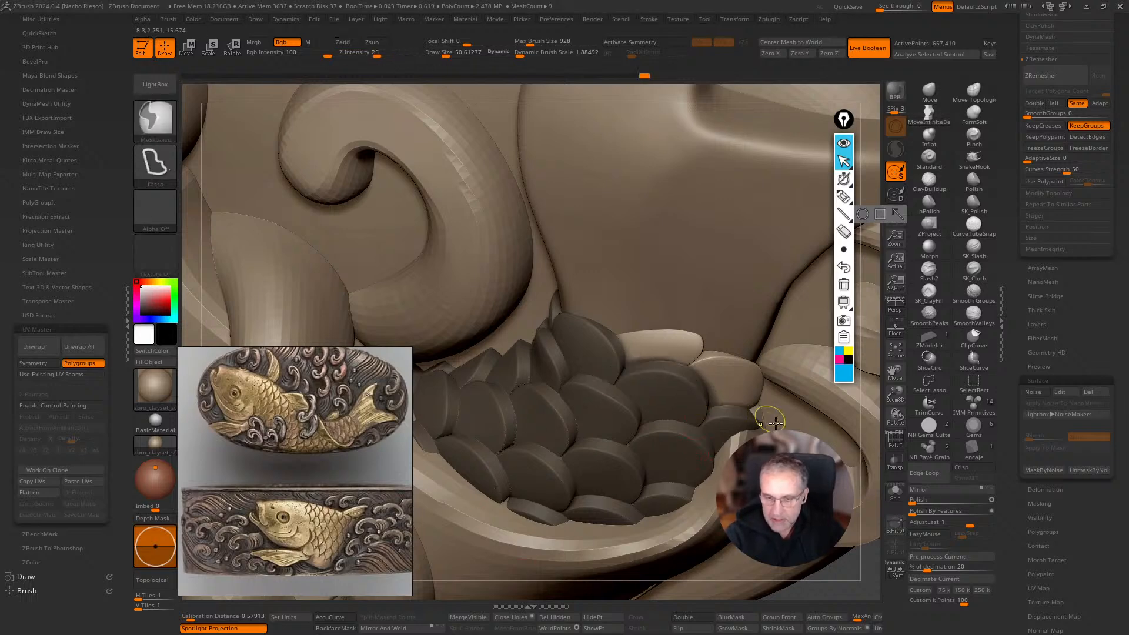
Push the unmasked scales down under the tail with the Move brush, smooth them, and clear the mask.
{"action": "left_click_drag", "start_coordinate": [879, 438], "coordinate": [884, 417]}
{"action": "left_click", "coordinate": [929, 92]}
{"action": "key", "text": "s"}
{"action": "mouse_move", "coordinate": [700, 336]}
{"action": "left_mouse_down"}
{"action": "mouse_move", "coordinate": [713, 338]}
{"action": "mouse_move", "coordinate": [689, 331]}
{"action": "mouse_move", "coordinate": [679, 346]}
{"action": "mouse_move", "coordinate": [721, 368]}
{"action": "mouse_move", "coordinate": [724, 387]}
{"action": "left_mouse_up"}
{"action": "left_click_drag", "start_coordinate": [663, 323], "coordinate": [657, 337]}
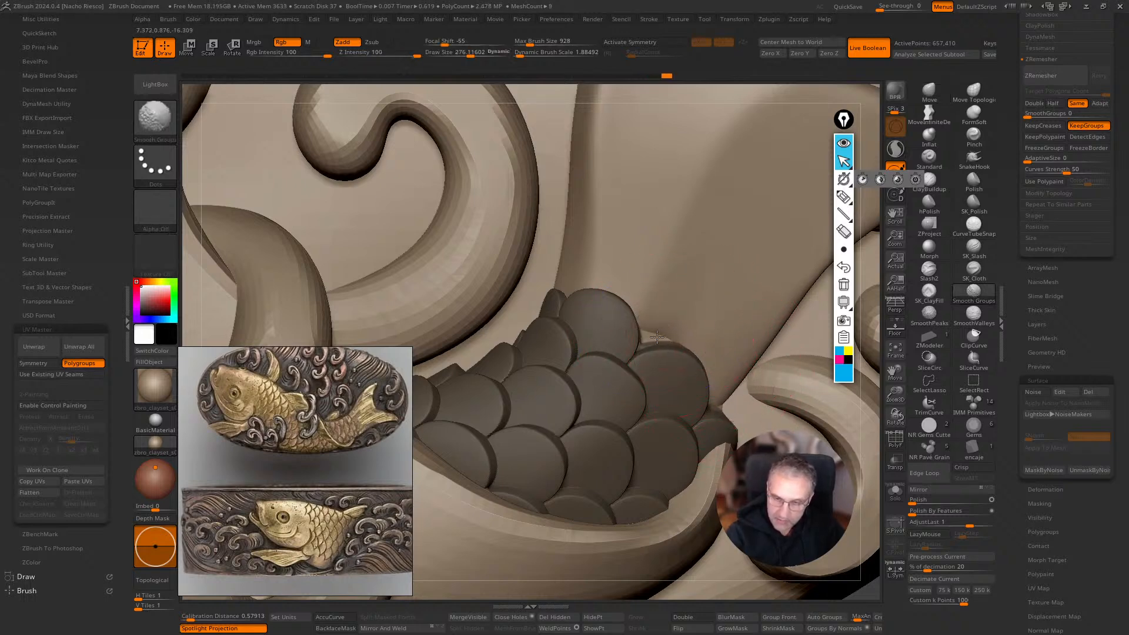
{"action": "left_click", "coordinate": [974, 313], "text": "shift"}
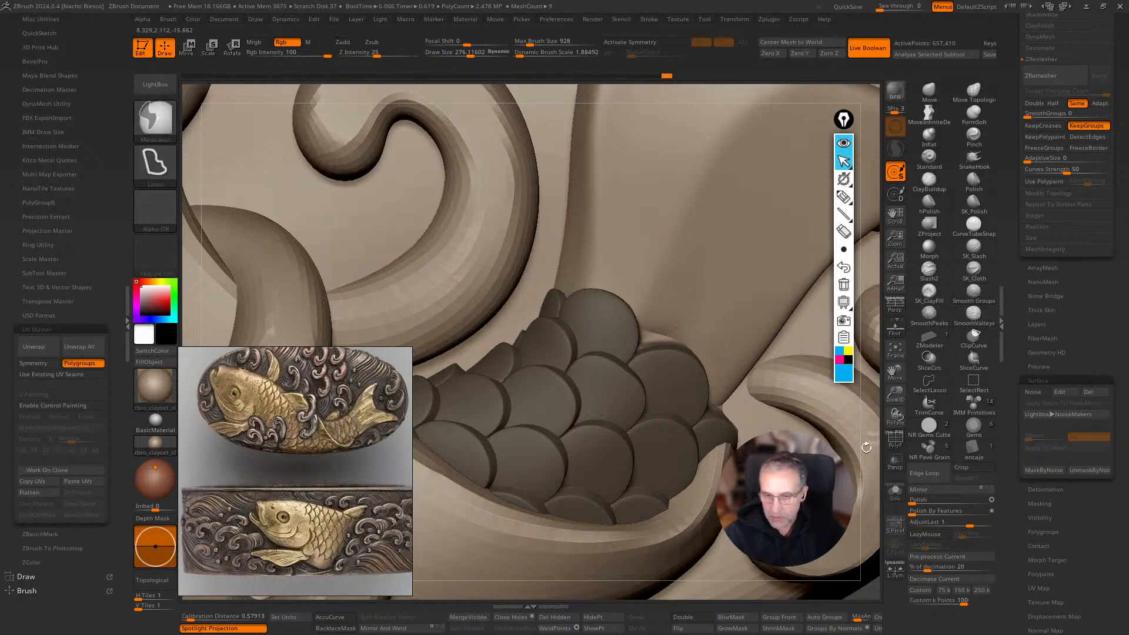
{"action": "left_click_drag", "start_coordinate": [874, 436], "coordinate": [875, 452], "text": "ctrl"}
Select the tail subtool kashira4 and reshape its lower edge along the rear body's scales with the Move brush.
{"action": "key", "text": "s"}
{"action": "left_click_drag", "start_coordinate": [669, 356], "coordinate": [661, 356]}
{"action": "left_click", "coordinate": [688, 303], "text": "alt"}
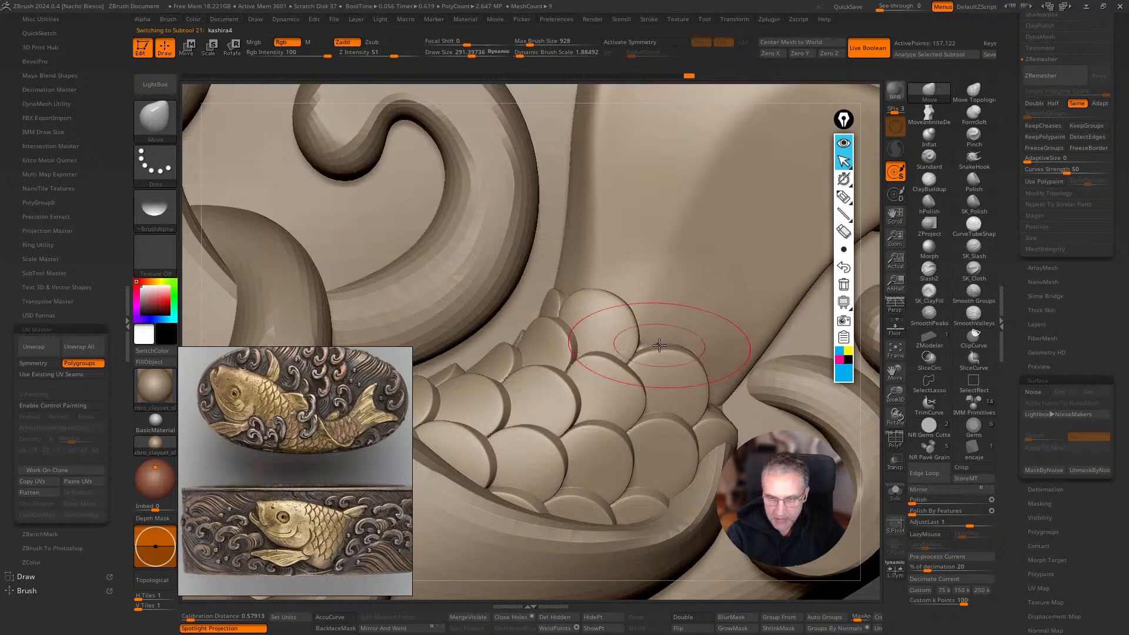
{"action": "left_click_drag", "start_coordinate": [677, 303], "coordinate": [645, 265]}
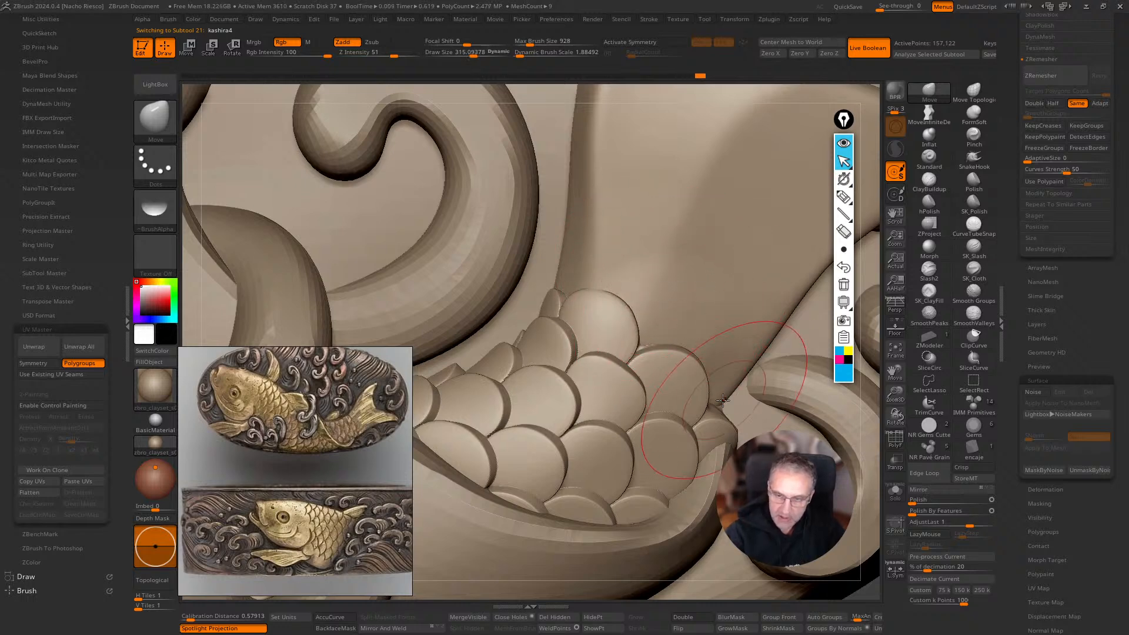
{"action": "key", "text": "s"}
{"action": "left_click_drag", "start_coordinate": [721, 402], "coordinate": [727, 402]}
{"action": "left_click_drag", "start_coordinate": [725, 405], "coordinate": [719, 395]}
Move the tail's lower corner down against the last scales beside the raised rim, working at a draw size of about 340.
{"action": "mouse_move", "coordinate": [873, 421]}
{"action": "left_mouse_down"}
{"action": "mouse_move", "coordinate": [855, 454]}
{"action": "mouse_move", "coordinate": [823, 456]}
{"action": "left_mouse_up"}
{"action": "key", "text": "s"}
{"action": "left_click_drag", "start_coordinate": [718, 406], "coordinate": [716, 410]}
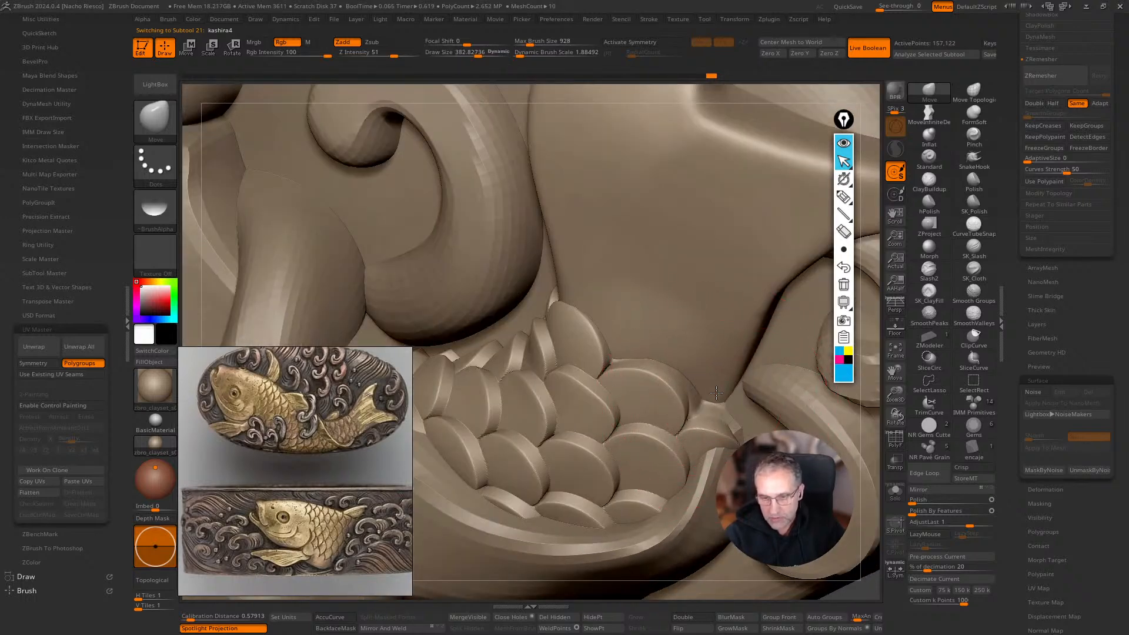
{"action": "key", "text": "s"}
{"action": "left_click_drag", "start_coordinate": [718, 404], "coordinate": [714, 404]}
{"action": "left_click_drag", "start_coordinate": [715, 403], "coordinate": [714, 413]}
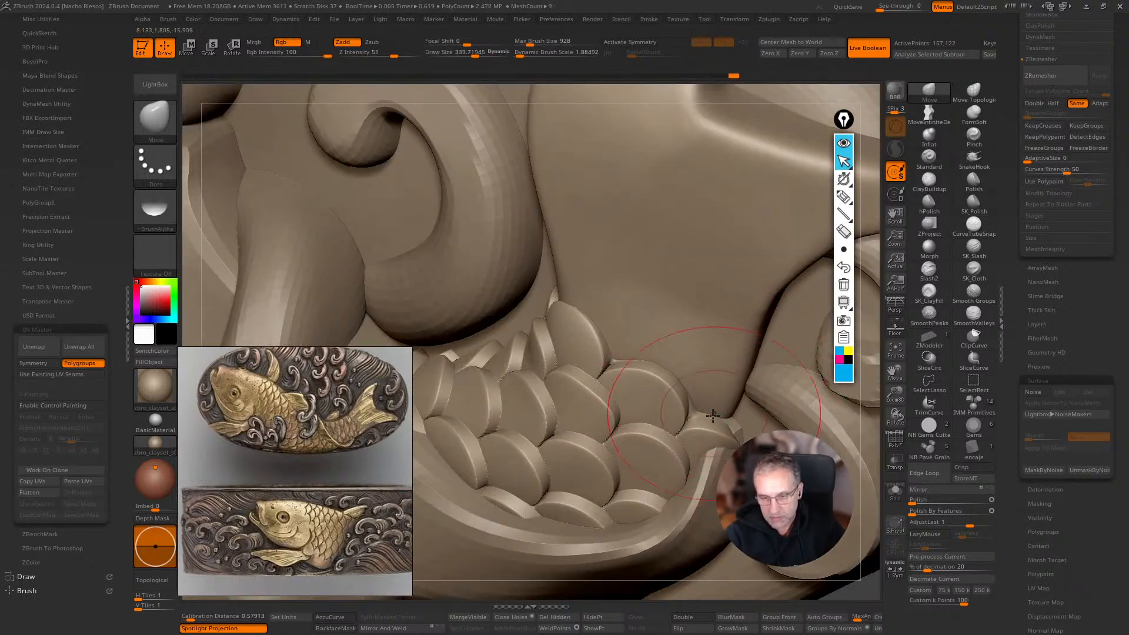
{"action": "mouse_move", "coordinate": [868, 422]}
{"action": "left_mouse_down"}
{"action": "mouse_move", "coordinate": [887, 399]}
{"action": "mouse_move", "coordinate": [870, 424]}
{"action": "left_mouse_up"}
{"action": "key", "text": "s"}
{"action": "left_click_drag", "start_coordinate": [701, 386], "coordinate": [698, 386]}
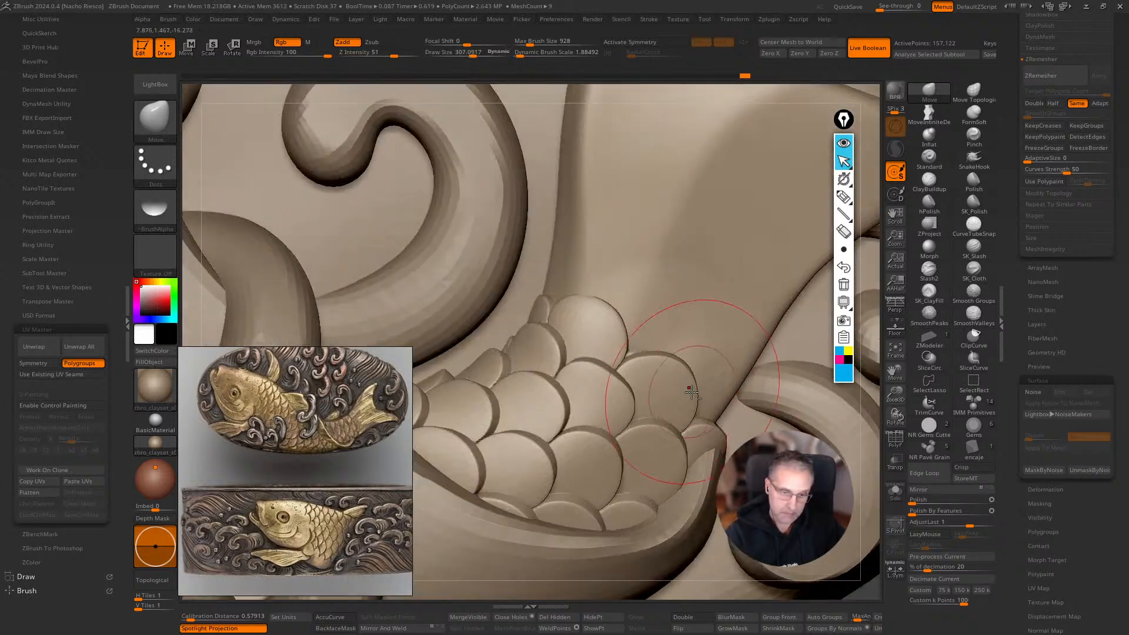
Review the junction of the rear body kashira3_1 and the tail kashira4, selecting each in turn, and examine the whole kashira.
{"action": "left_click", "coordinate": [689, 388], "text": "alt"}
{"action": "key", "text": "f"}
{"action": "mouse_move", "coordinate": [730, 518]}
{"action": "left_mouse_down", "text": "alt"}
{"action": "mouse_move", "coordinate": [746, 567]}
{"action": "mouse_move", "coordinate": [721, 550]}
{"action": "left_mouse_up", "text": "alt"}
{"action": "key", "text": "s"}
{"action": "left_click_drag", "start_coordinate": [637, 337], "coordinate": [634, 337]}
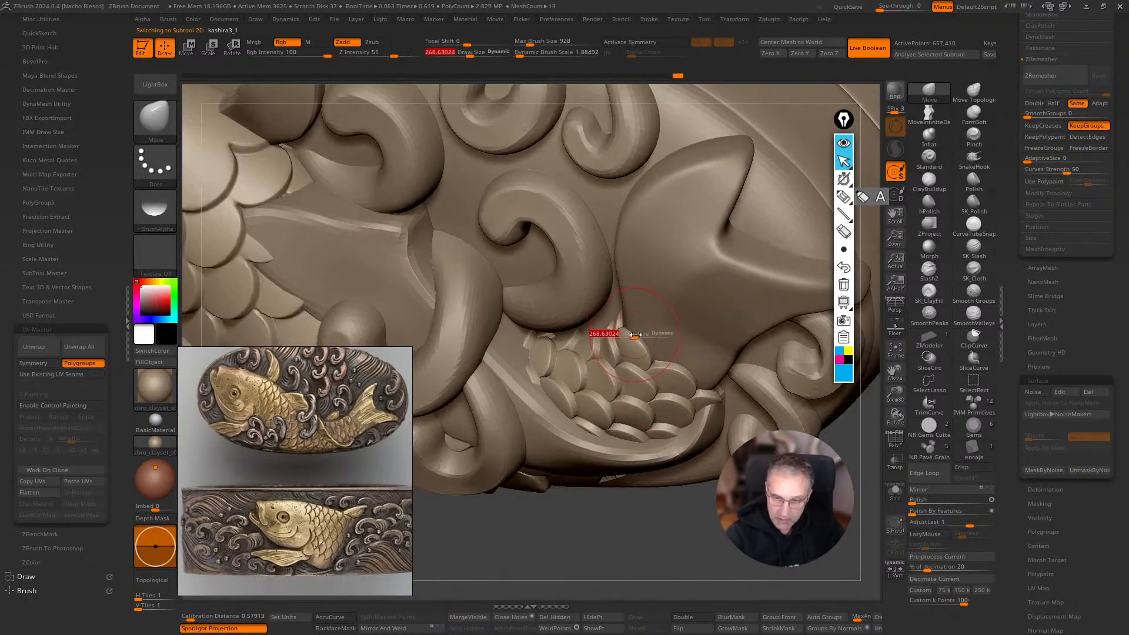
{"action": "left_click", "coordinate": [637, 327], "text": "alt"}
{"action": "key", "text": "f"}
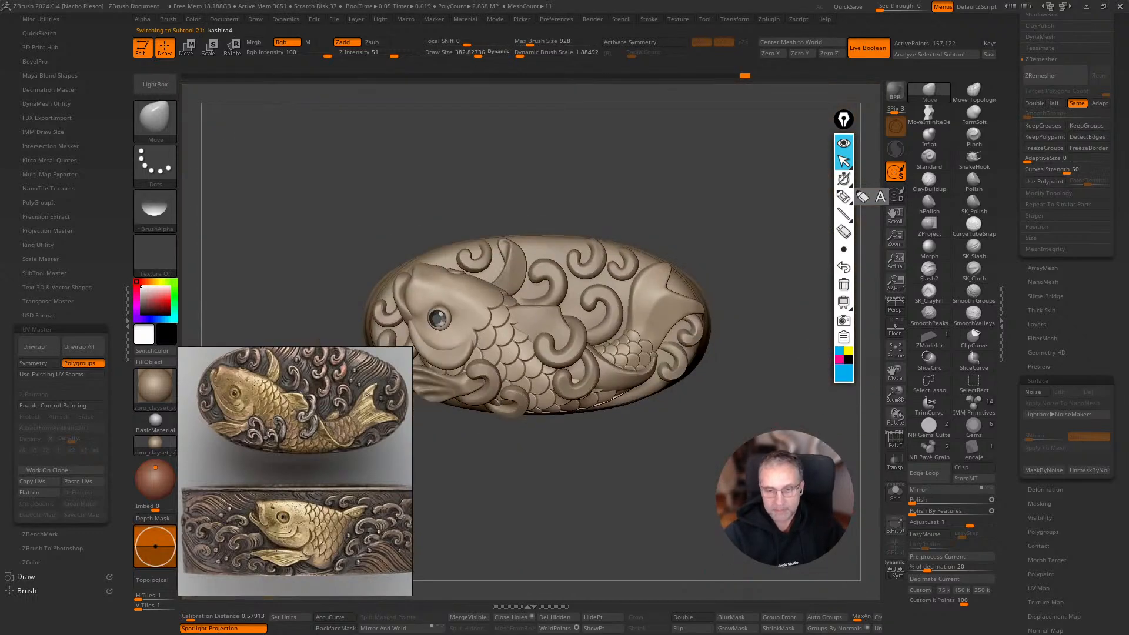
{"action": "left_click_drag", "start_coordinate": [742, 456], "coordinate": [741, 401], "text": "alt"}
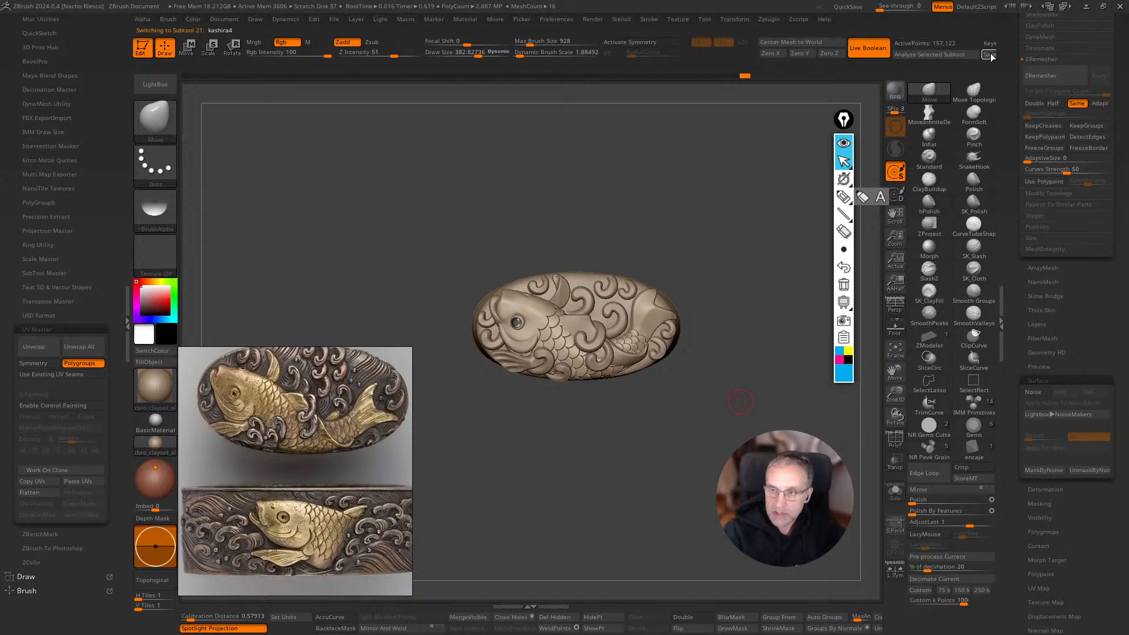
Save the tool as Kashira Ring_3 in the Stream18 folder, replacing the existing file.
{"action": "left_click", "coordinate": [990, 54]}
{"action": "double_click", "coordinate": [784, 183]}
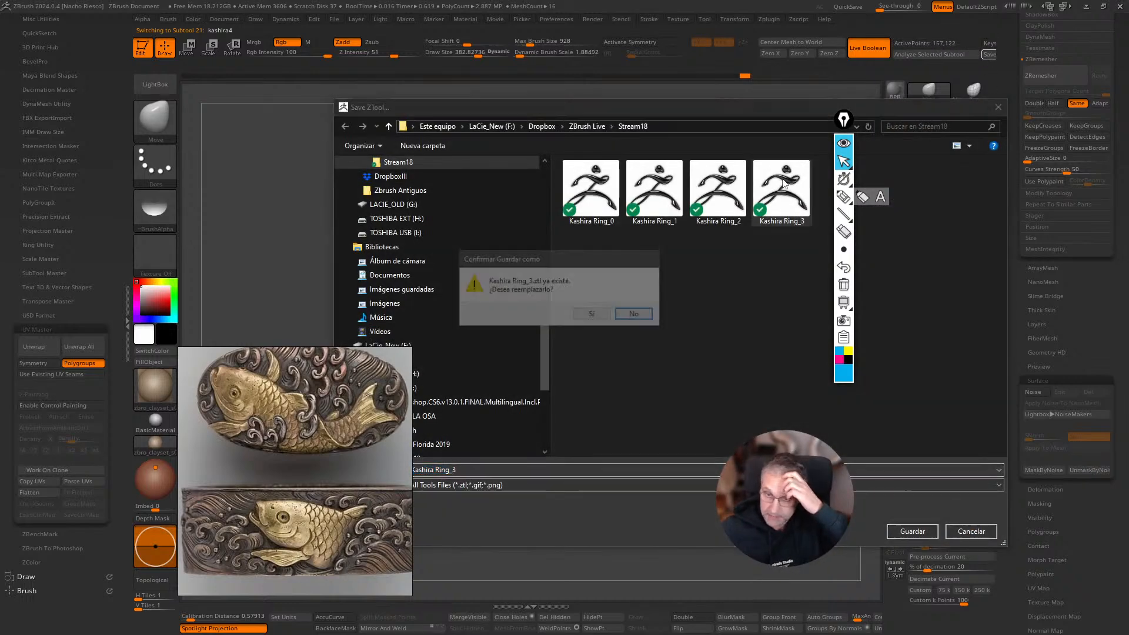
{"action": "left_click", "coordinate": [593, 316]}
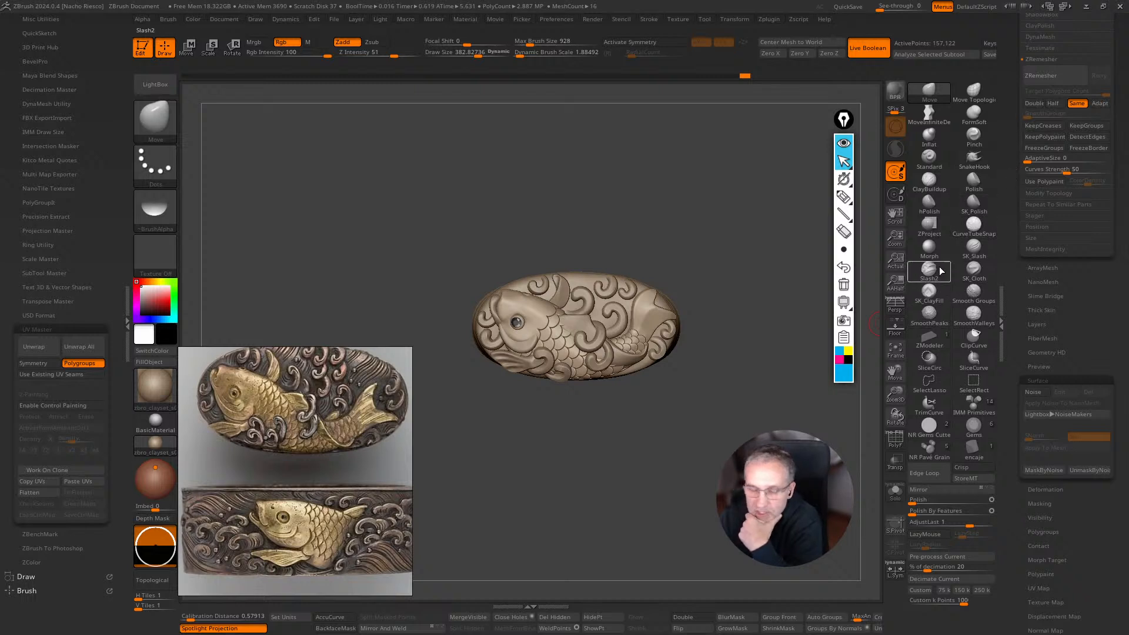
{"action": "mouse_move", "coordinate": [983, 258]}
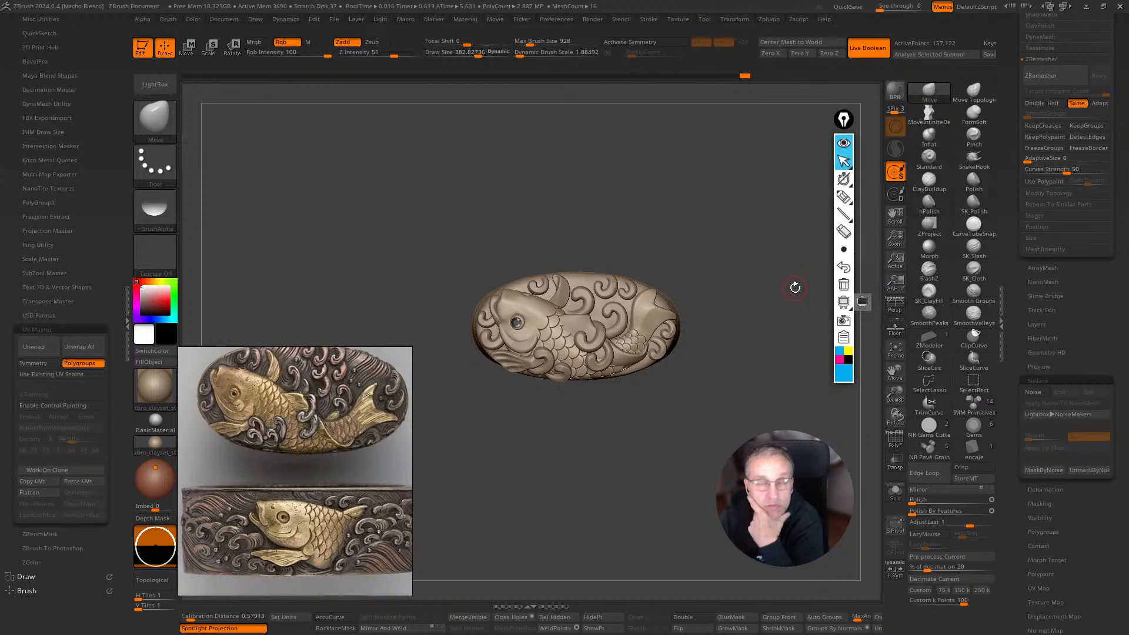
{"action": "left_click_drag", "start_coordinate": [734, 260], "coordinate": [774, 298]}
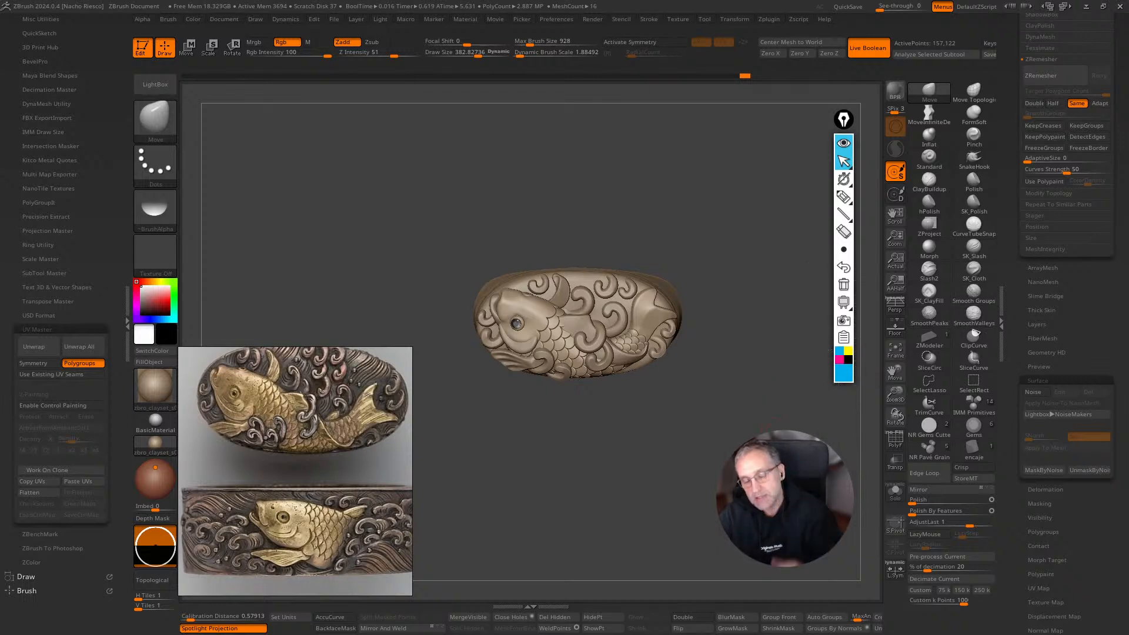
{"action": "left_click_drag", "start_coordinate": [684, 449], "coordinate": [685, 455]}
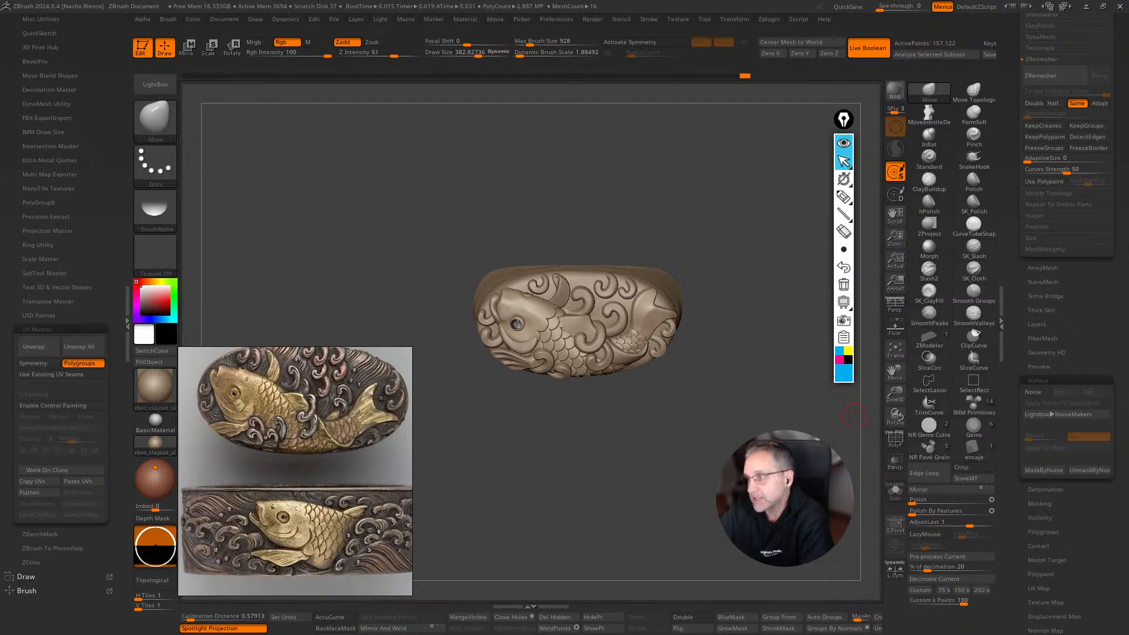
Select the koi's body kashira3_12 and move it slightly down into the base along a vertical Transpose line.
{"action": "left_click_drag", "start_coordinate": [641, 518], "coordinate": [611, 534]}
{"action": "right_click_drag", "start_coordinate": [530, 380], "coordinate": [600, 413], "text": "alt"}
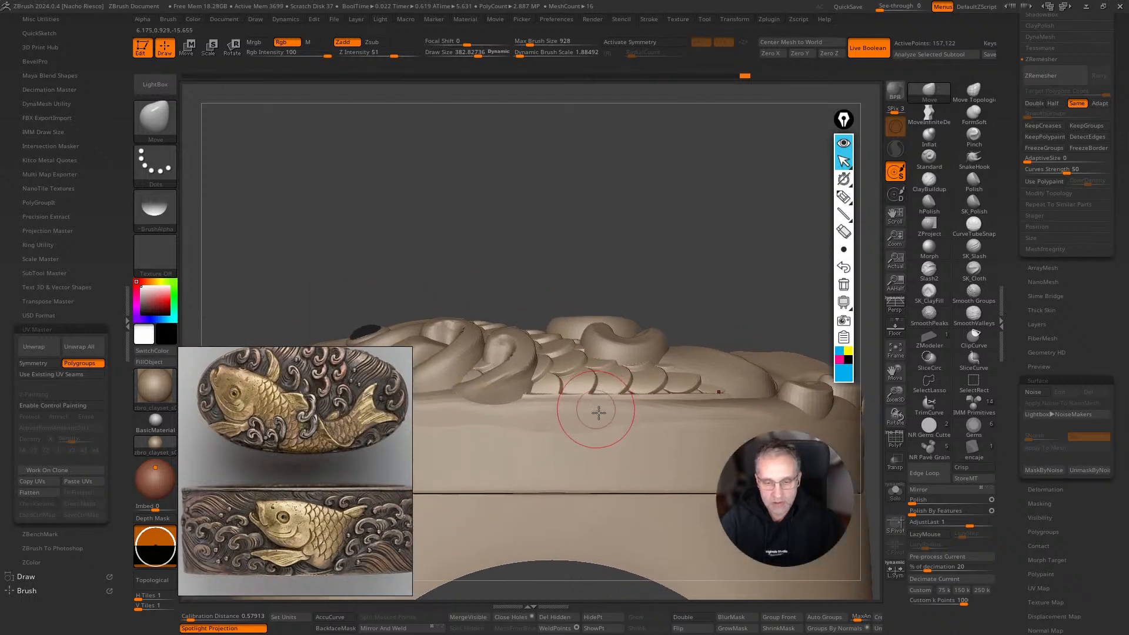
{"action": "left_click", "coordinate": [897, 494]}
{"action": "left_click", "coordinate": [895, 492]}
{"action": "left_click", "coordinate": [611, 370], "text": "alt"}
{"action": "key", "text": "w"}
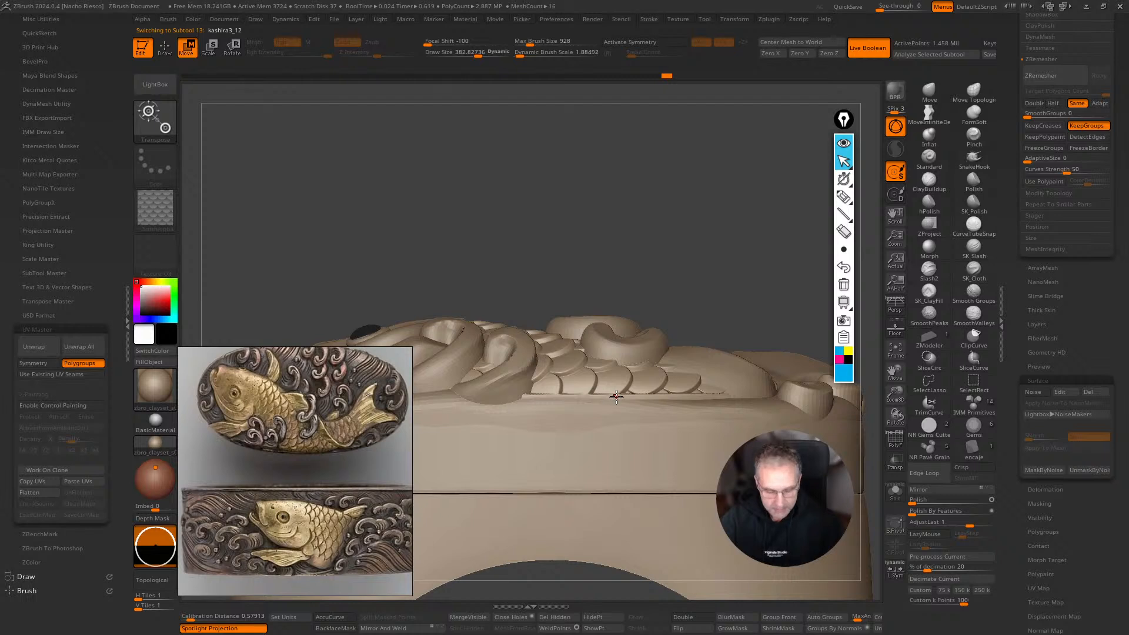
{"action": "key", "text": "y"}
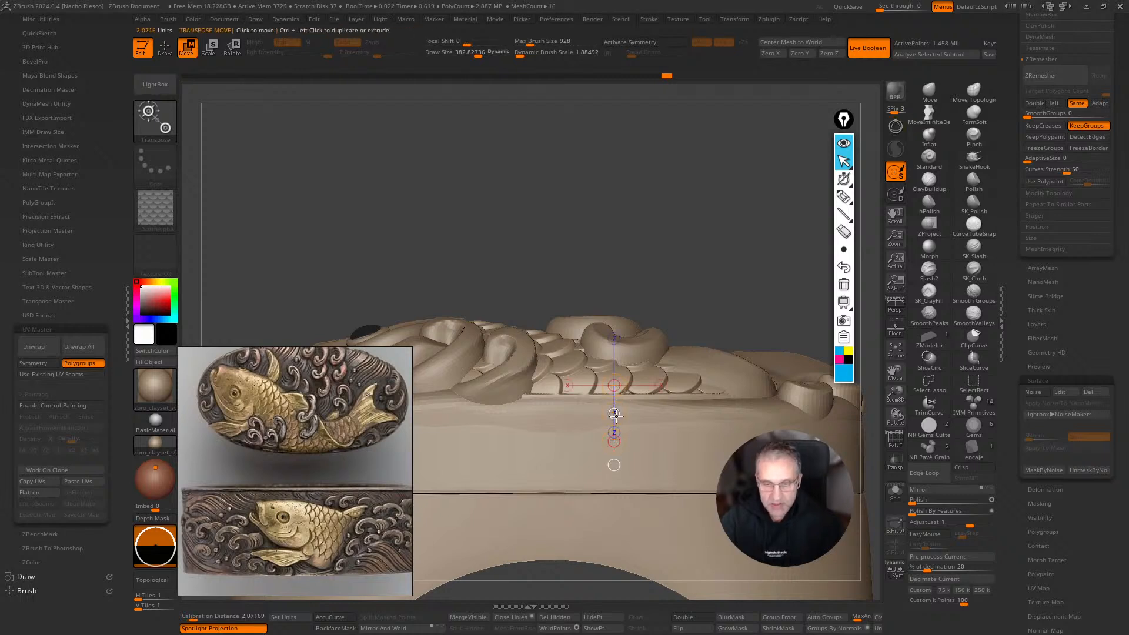
{"action": "left_click_drag", "start_coordinate": [596, 382], "coordinate": [596, 450], "text": "shift"}
{"action": "left_click_drag", "start_coordinate": [598, 409], "coordinate": [600, 417]}
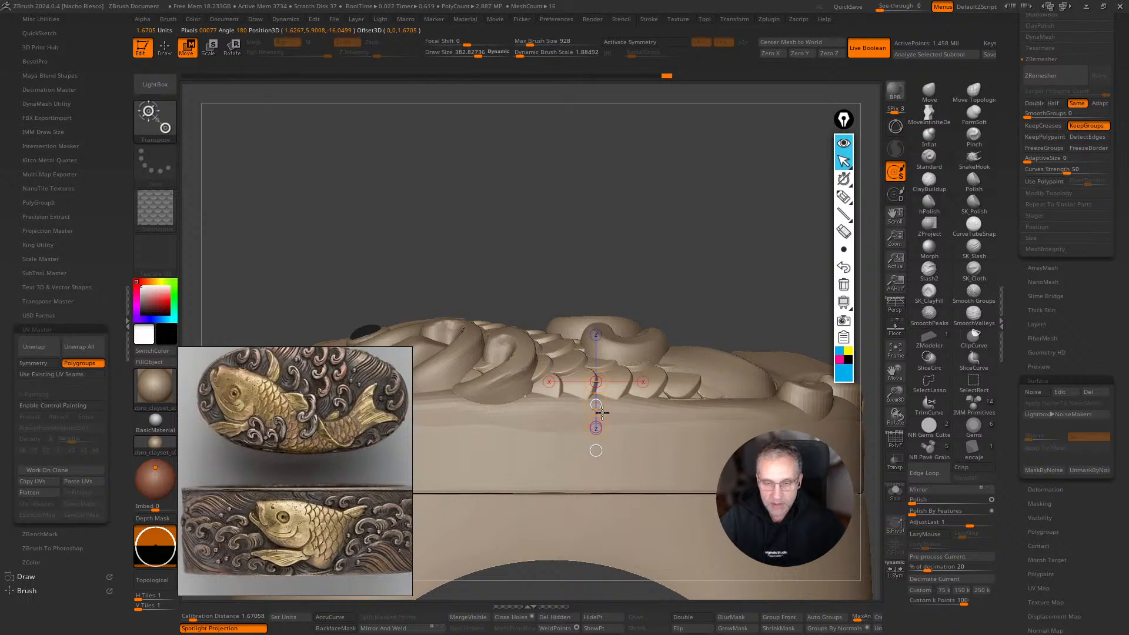
{"action": "key", "text": "q"}
{"action": "left_click_drag", "start_coordinate": [698, 292], "coordinate": [690, 366]}
{"action": "mouse_move", "coordinate": [656, 460]}
{"action": "left_mouse_down"}
{"action": "mouse_move", "coordinate": [711, 279]}
{"action": "mouse_move", "coordinate": [673, 491]}
{"action": "mouse_move", "coordinate": [675, 448]}
{"action": "mouse_move", "coordinate": [643, 505]}
{"action": "left_mouse_up"}
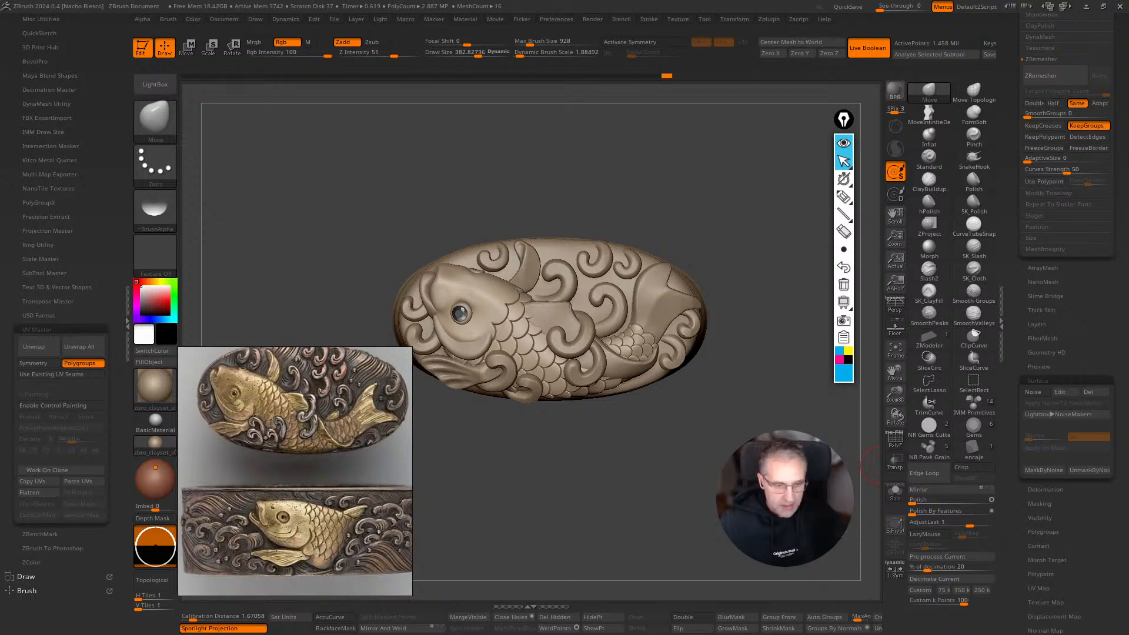
Select the gill plate kashira3_4 below the koi's eye and reshape it with the Move brush, up to a draw size of about 559.
{"action": "left_click_drag", "start_coordinate": [636, 476], "coordinate": [785, 576], "text": "alt"}
{"action": "left_click", "coordinate": [604, 395], "text": "alt"}
{"action": "left_click_drag", "start_coordinate": [577, 502], "coordinate": [581, 555], "text": "alt"}
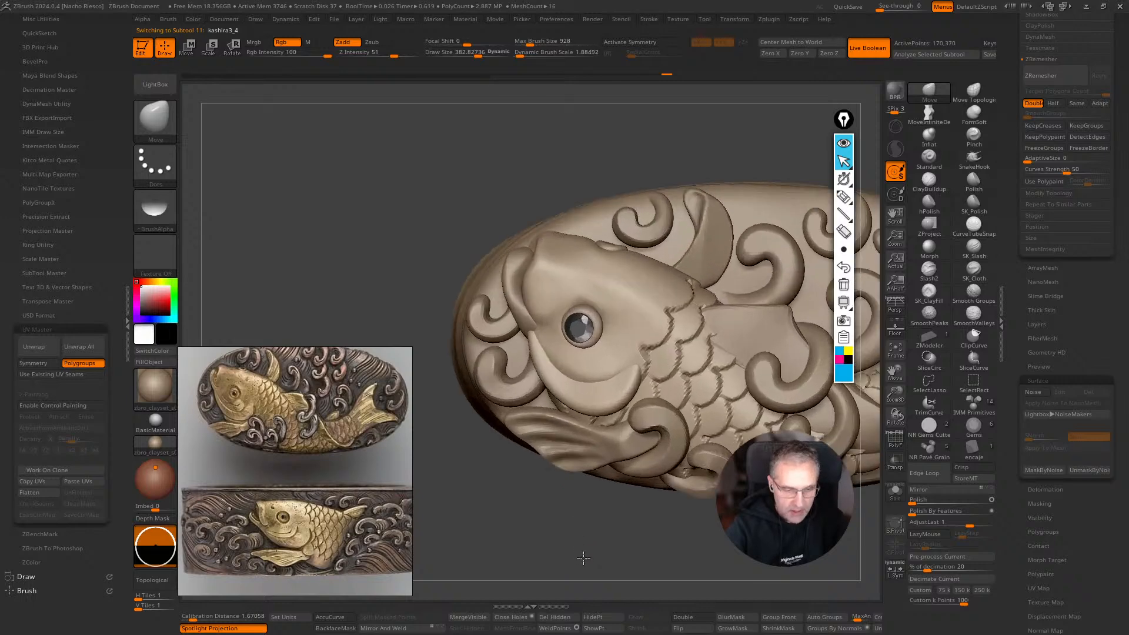
{"action": "key", "text": "s"}
{"action": "mouse_move", "coordinate": [637, 383]}
{"action": "left_mouse_down"}
{"action": "mouse_move", "coordinate": [647, 383]}
{"action": "mouse_move", "coordinate": [641, 374]}
{"action": "left_mouse_up"}
{"action": "key", "text": "s"}
{"action": "left_click_drag", "start_coordinate": [634, 368], "coordinate": [634, 394]}
{"action": "left_click_drag", "start_coordinate": [620, 398], "coordinate": [575, 395]}
{"action": "key", "text": "s"}
{"action": "left_click_drag", "start_coordinate": [553, 371], "coordinate": [534, 359]}
{"action": "mouse_move", "coordinate": [434, 367]}
{"action": "left_mouse_down"}
{"action": "mouse_move", "coordinate": [552, 353]}
{"action": "mouse_move", "coordinate": [534, 347]}
{"action": "left_mouse_up"}
{"action": "left_click_drag", "start_coordinate": [749, 227], "coordinate": [676, 247], "text": "shift"}
{"action": "left_click_drag", "start_coordinate": [749, 544], "coordinate": [753, 572]}
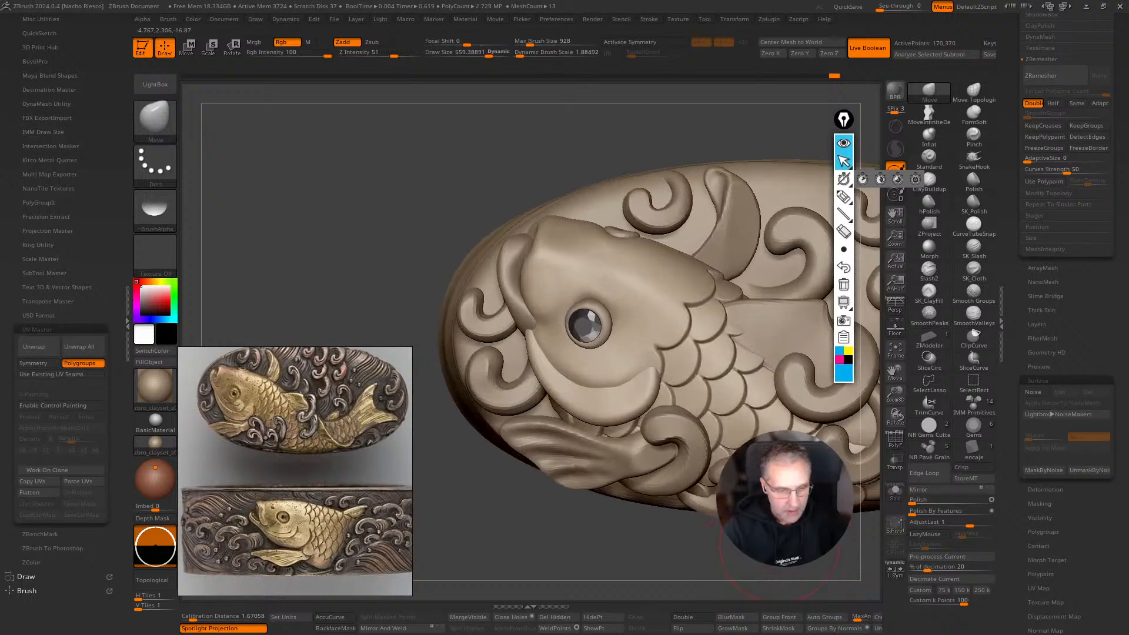
Inspect the gill plate in isolation, raise it to subdivision level 4, and ready the hPolish brush at a draw size of about 169.
{"action": "left_click", "coordinate": [893, 498]}
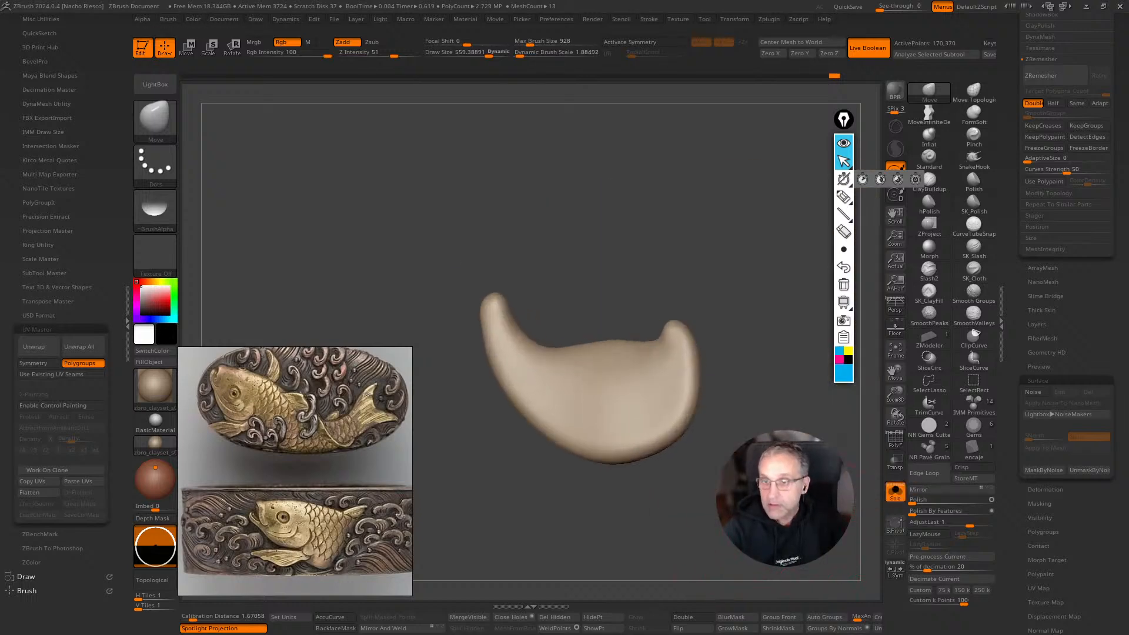
{"action": "scroll", "coordinate": [1035, 175], "scroll_direction": "up", "scroll_amount": 6}
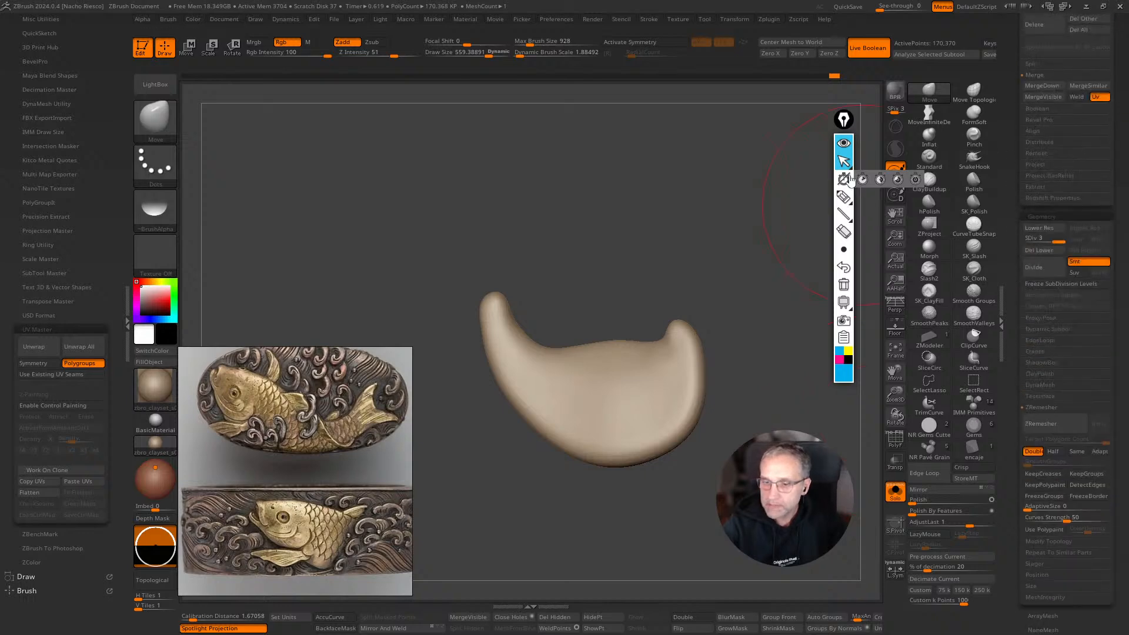
{"action": "scroll", "coordinate": [1030, 254], "scroll_direction": "up", "scroll_amount": 5}
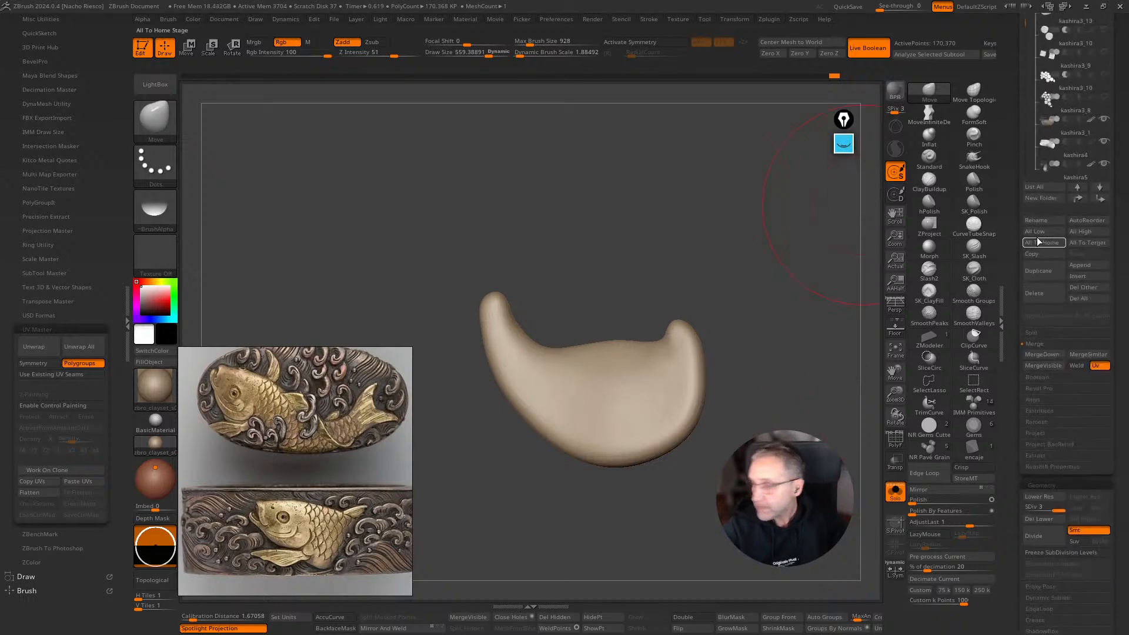
{"action": "scroll", "coordinate": [1020, 344], "scroll_direction": "up", "scroll_amount": 7}
{"action": "scroll", "coordinate": [1018, 335], "scroll_direction": "down", "scroll_amount": 6}
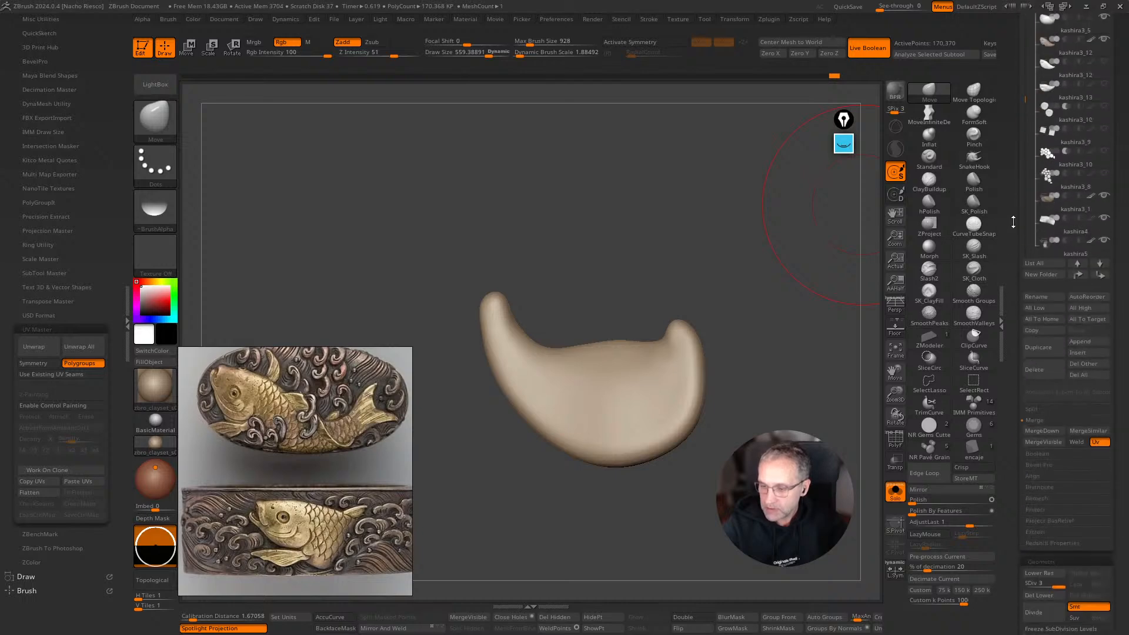
{"action": "left_click", "coordinate": [895, 493]}
{"action": "left_click", "coordinate": [929, 203]}
{"action": "key", "text": "s"}
{"action": "left_click_drag", "start_coordinate": [586, 402], "coordinate": [586, 402]}
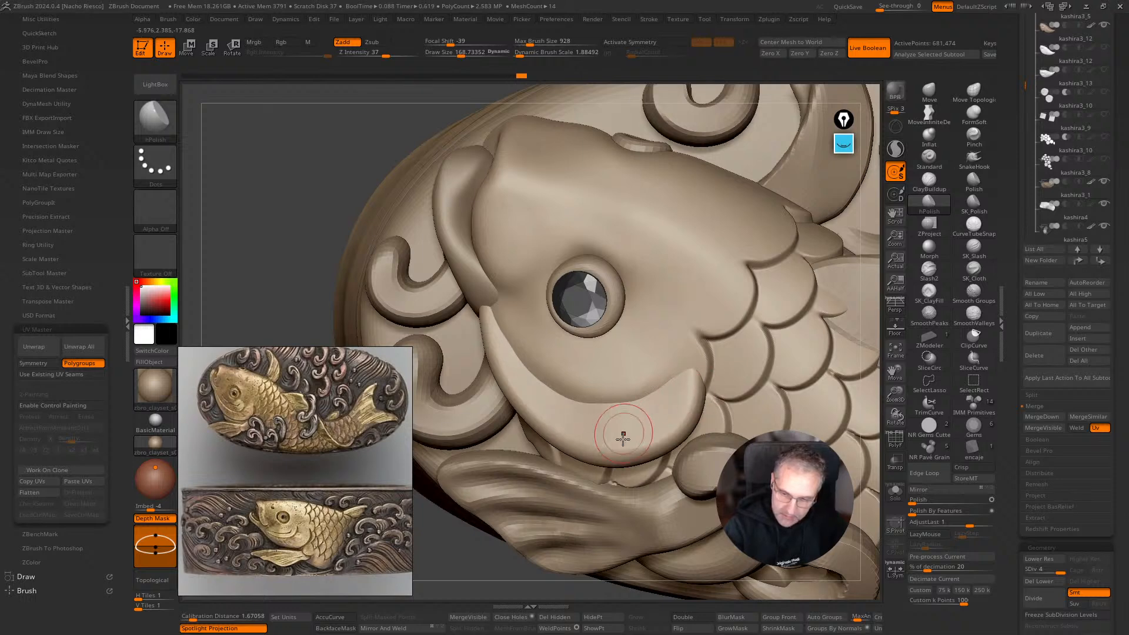
Isolate the gill plate, flatten its outer lower edge into a bevel with hPolish at a draw size of about 284, and show all parts again.
{"action": "left_click", "coordinate": [895, 492]}
{"action": "left_click_drag", "start_coordinate": [870, 502], "coordinate": [868, 438]}
{"action": "key", "text": "s"}
{"action": "left_click_drag", "start_coordinate": [577, 463], "coordinate": [658, 450]}
{"action": "key", "text": "s"}
{"action": "left_click_drag", "start_coordinate": [635, 462], "coordinate": [641, 462]}
{"action": "left_click_drag", "start_coordinate": [546, 466], "coordinate": [673, 450]}
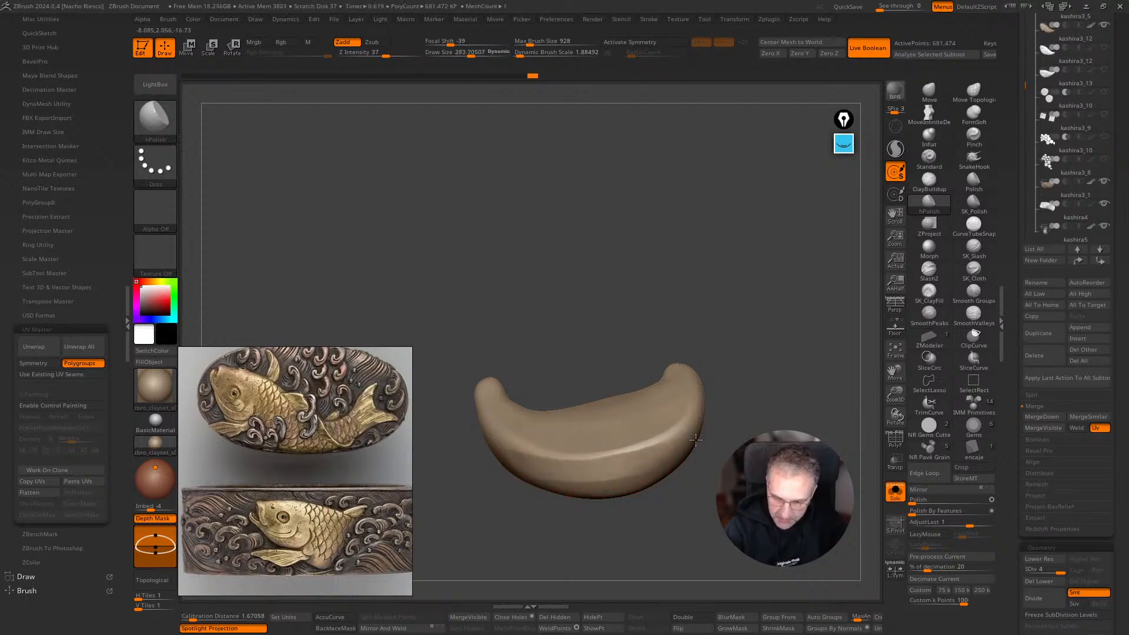
{"action": "right_click_drag", "start_coordinate": [673, 450], "coordinate": [638, 462]}
{"action": "mouse_move", "coordinate": [604, 469]}
{"action": "left_mouse_down"}
{"action": "mouse_move", "coordinate": [642, 458]}
{"action": "mouse_move", "coordinate": [693, 400]}
{"action": "left_mouse_up"}
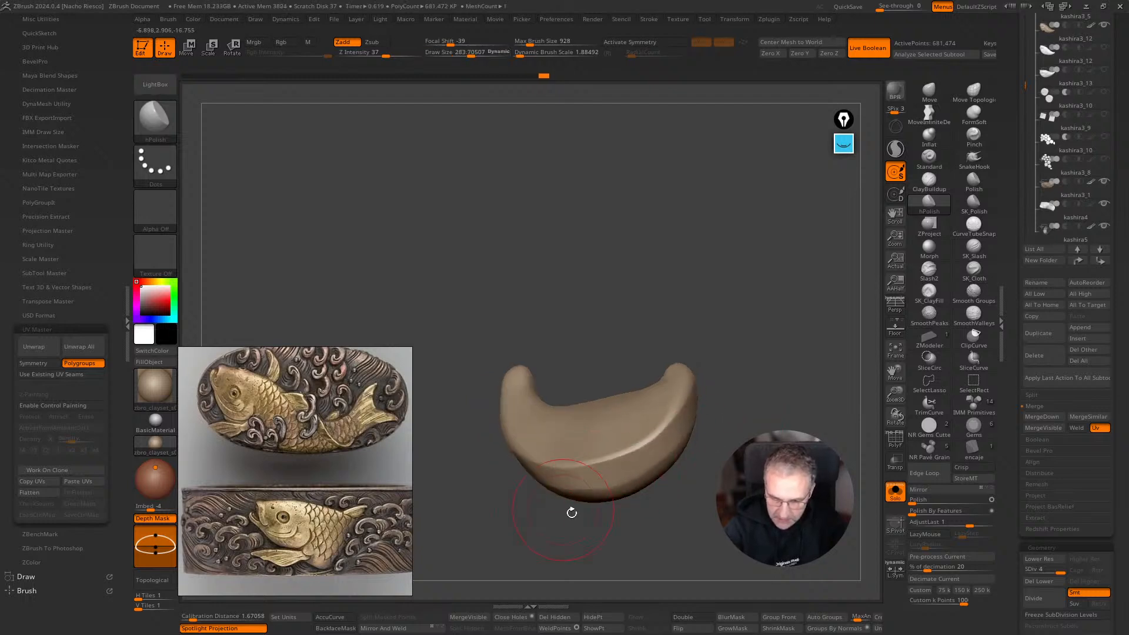
{"action": "left_click_drag", "start_coordinate": [563, 509], "coordinate": [614, 474]}
{"action": "right_click_drag", "start_coordinate": [446, 444], "coordinate": [517, 447], "text": "alt"}
{"action": "left_click", "coordinate": [890, 495]}
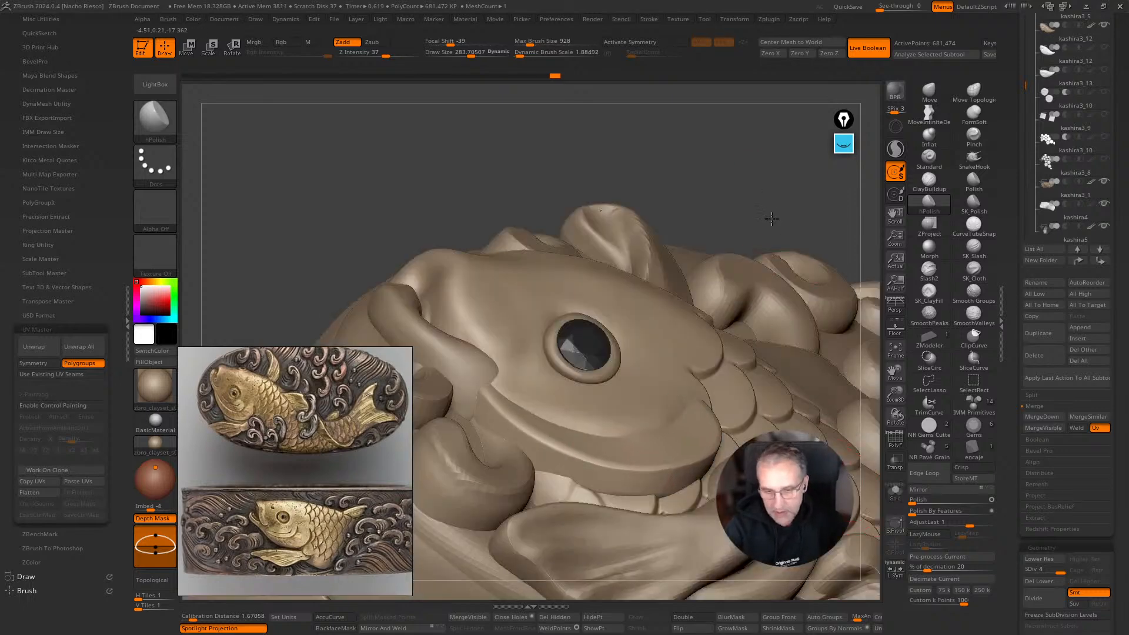
Select the koi's body kashira3_12 and polish the cheek along the gill plate's upper edge with hPolish at a draw size of about 206.
{"action": "left_click_drag", "start_coordinate": [776, 204], "coordinate": [759, 249], "text": "shift"}
{"action": "key", "text": "s"}
{"action": "left_click_drag", "start_coordinate": [699, 428], "coordinate": [694, 429]}
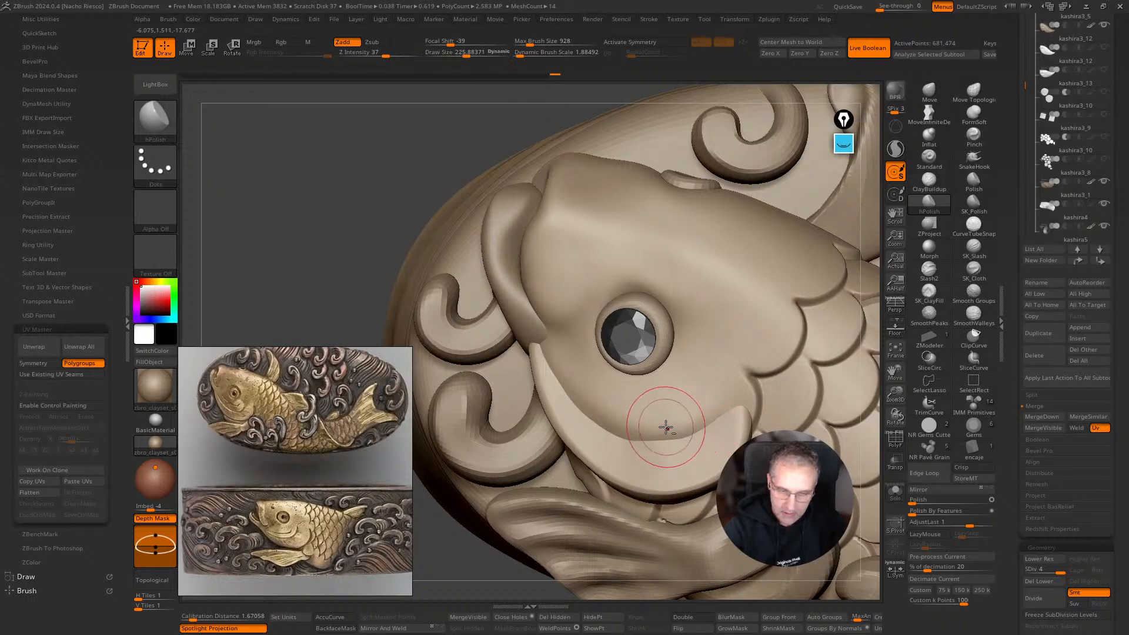
{"action": "left_click", "coordinate": [666, 427], "text": "alt"}
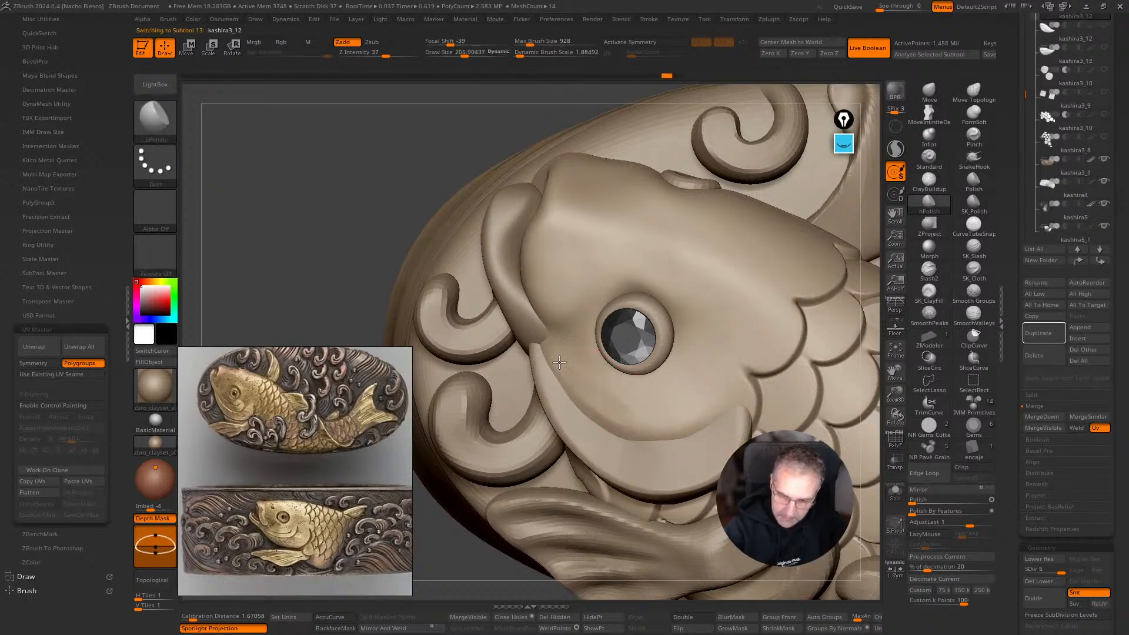
{"action": "left_click_drag", "start_coordinate": [626, 415], "coordinate": [717, 421]}
{"action": "left_click_drag", "start_coordinate": [629, 412], "coordinate": [753, 398]}
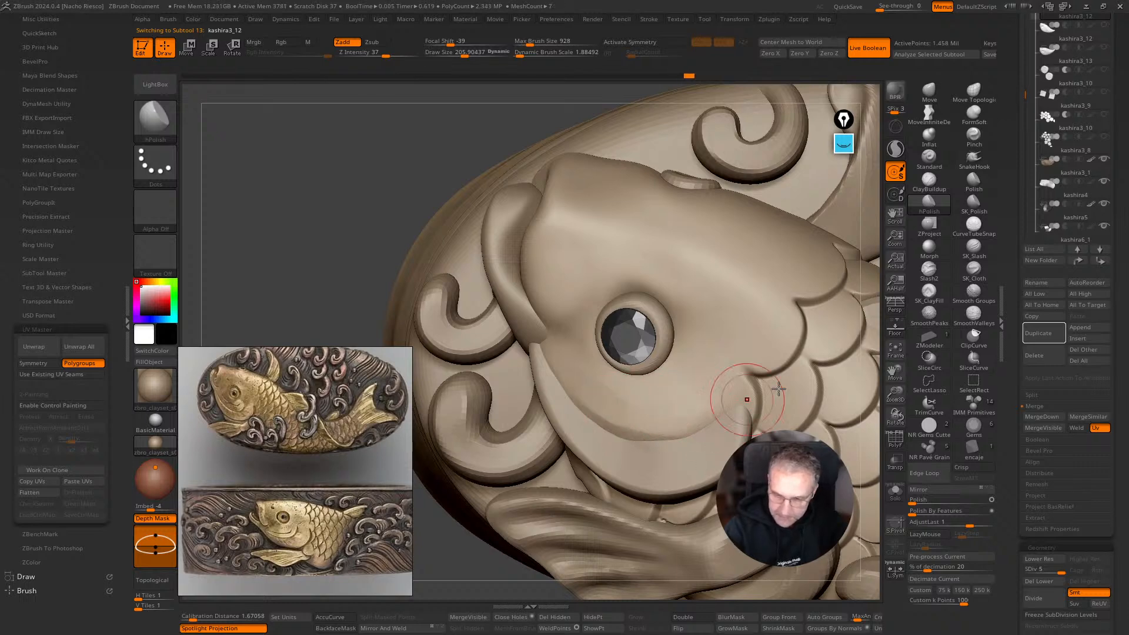
{"action": "left_click_drag", "start_coordinate": [701, 445], "coordinate": [704, 450]}
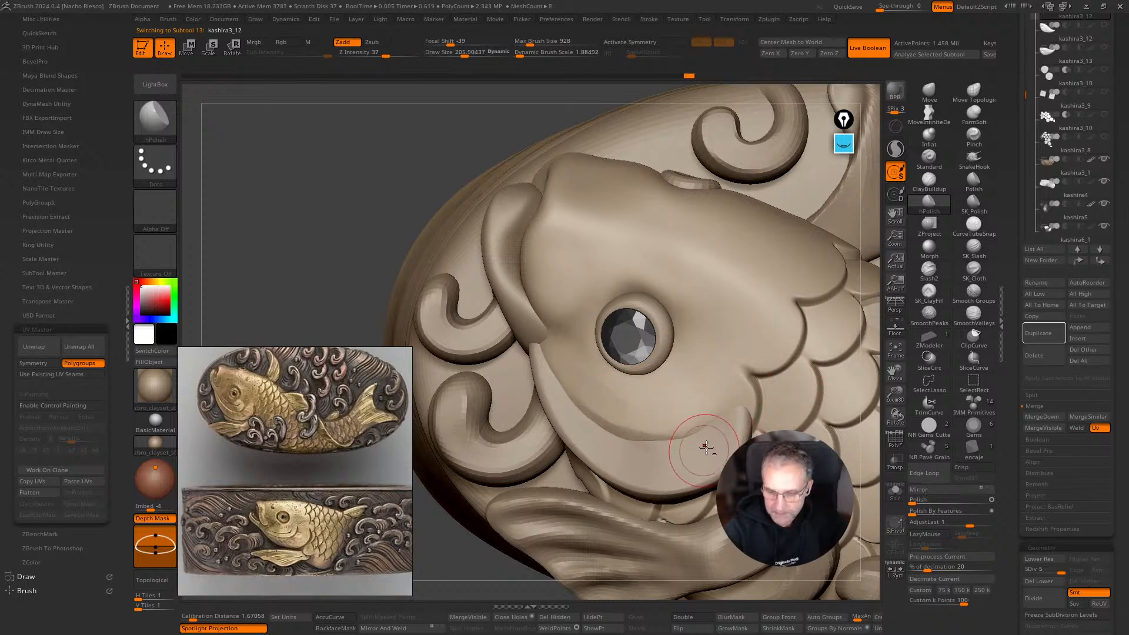
Carve the seam between the gill plate and the cheek with the SK_Slash brush, then soften the cheek's groove with SmoothValleys.
{"action": "left_click", "coordinate": [974, 247]}
{"action": "left_click", "coordinate": [682, 442], "text": "alt"}
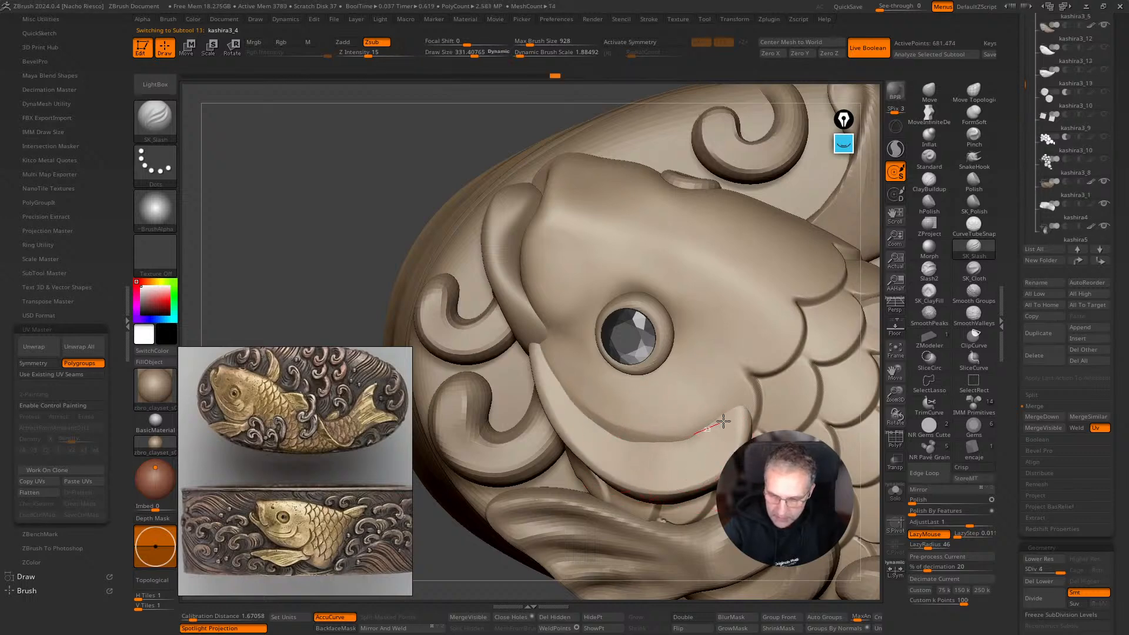
{"action": "left_click", "coordinate": [632, 427], "text": "alt"}
{"action": "left_click_drag", "start_coordinate": [614, 425], "coordinate": [647, 438]}
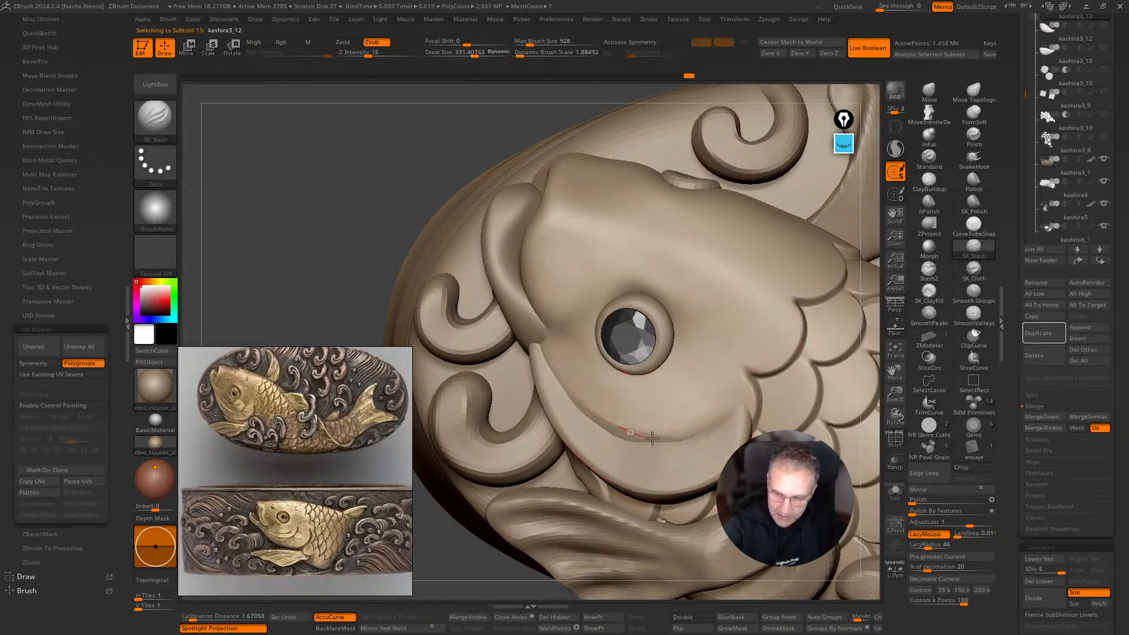
{"action": "key", "text": "shift"}
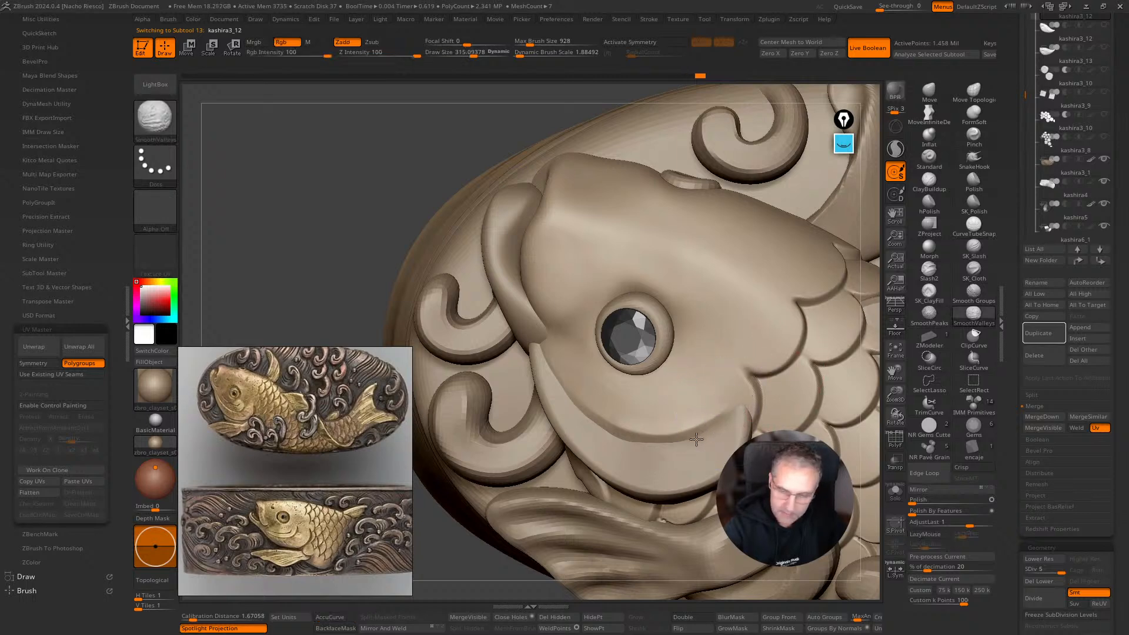
Select the gill plate kashira3_4 and adjust its upper front tip with the Move brush at a draw size of about 392.
{"action": "left_click", "coordinate": [645, 454], "text": "alt"}
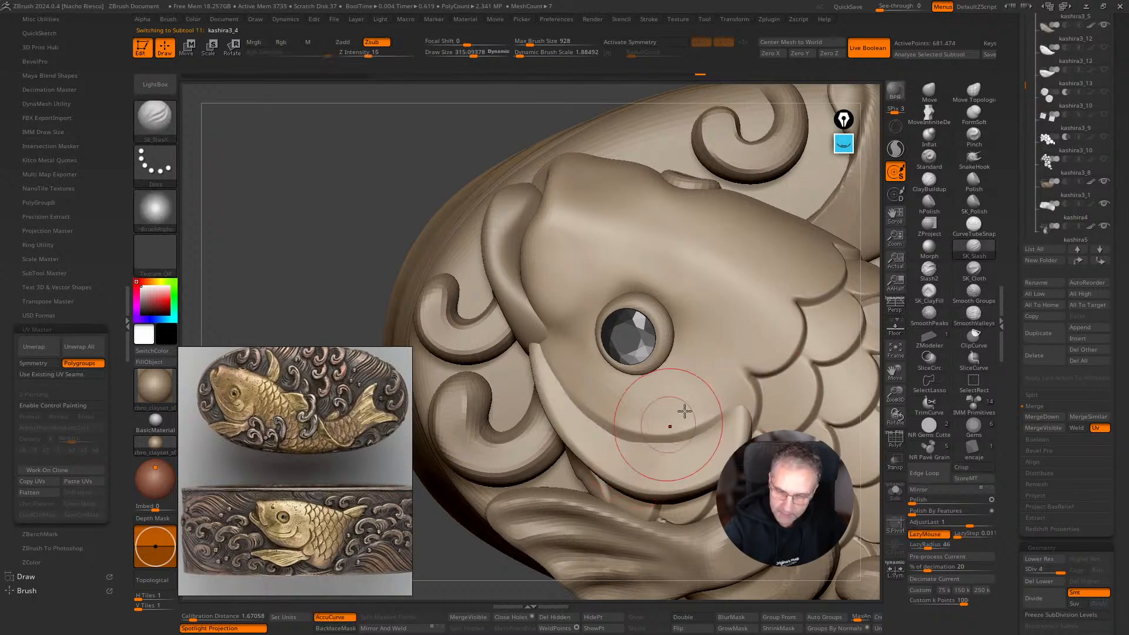
{"action": "left_click", "coordinate": [929, 94]}
{"action": "key", "text": "s"}
{"action": "left_click_drag", "start_coordinate": [612, 465], "coordinate": [612, 449]}
{"action": "key", "text": "s"}
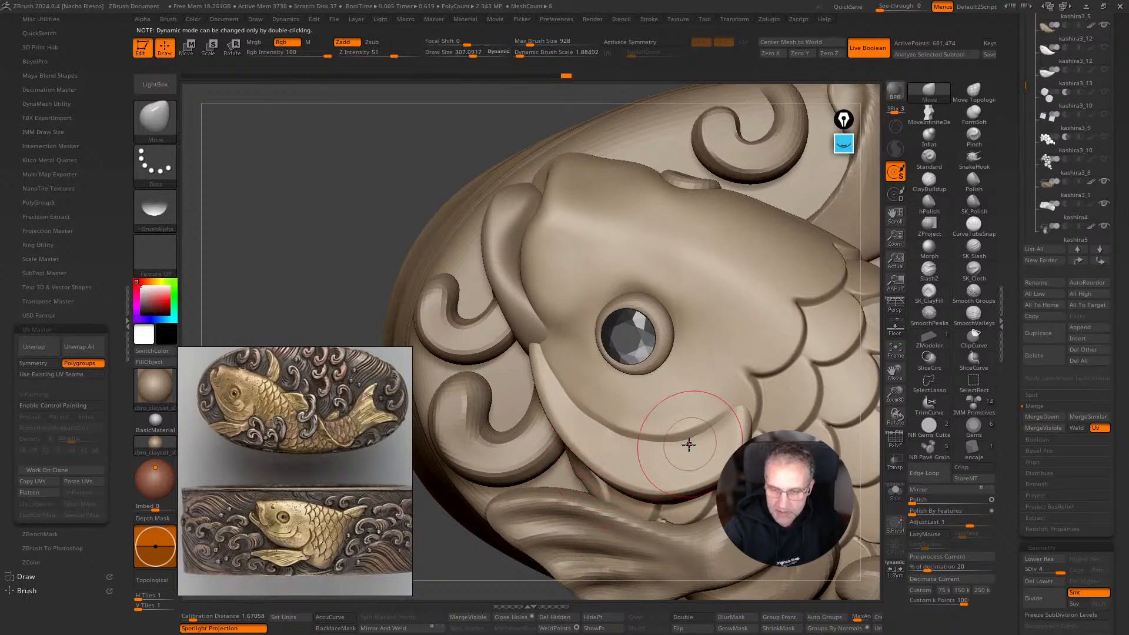
{"action": "key", "text": "bracketright"}
{"action": "left_click_drag", "start_coordinate": [538, 360], "coordinate": [533, 370]}
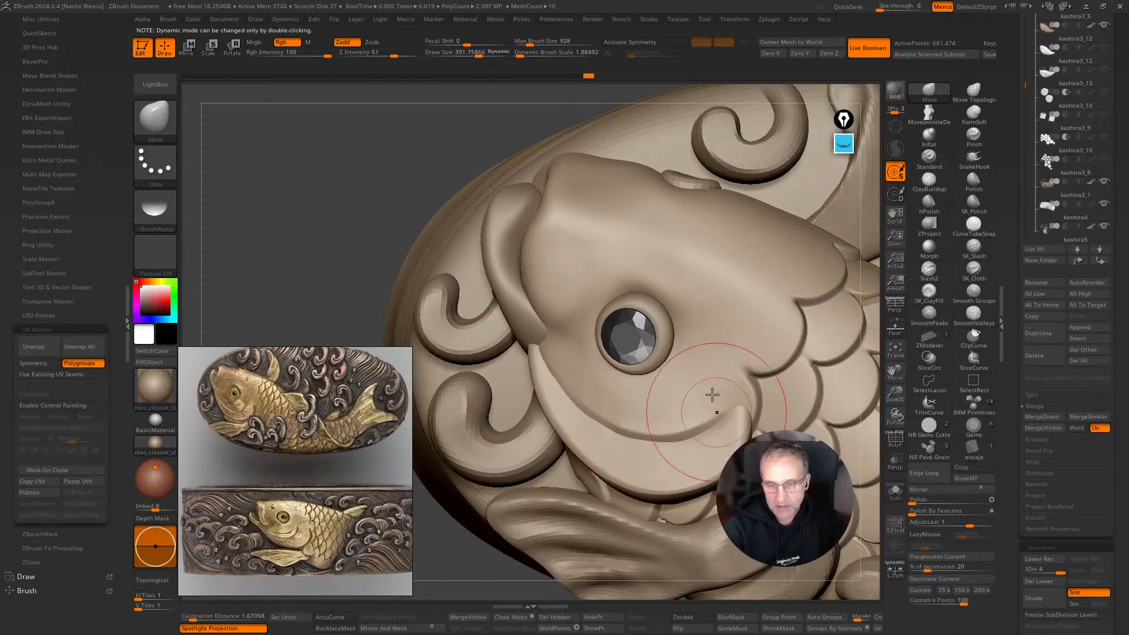
Select the koi's body kashira3_12 and adjust the cheek's lower edge against the gill plate with the Move brush at a draw size of about 169.
{"action": "mouse_move", "coordinate": [460, 568]}
{"action": "left_mouse_down", "text": "alt"}
{"action": "mouse_move", "coordinate": [456, 532]}
{"action": "mouse_move", "coordinate": [476, 580]}
{"action": "left_mouse_up", "text": "alt"}
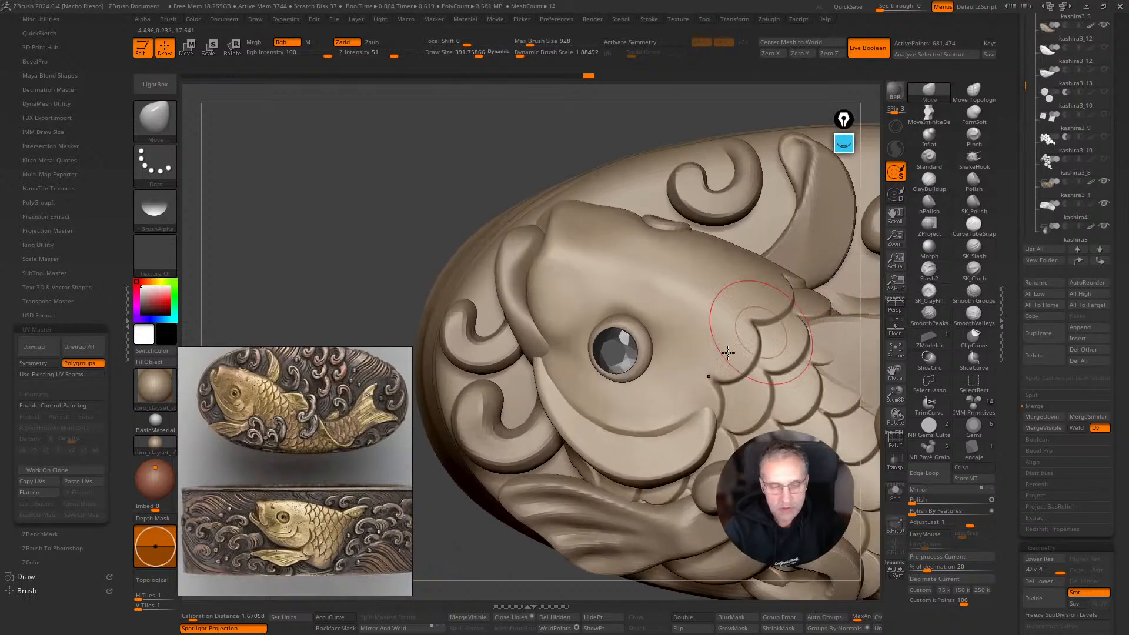
{"action": "right_click_drag", "start_coordinate": [635, 419], "coordinate": [633, 436], "text": "ctrl"}
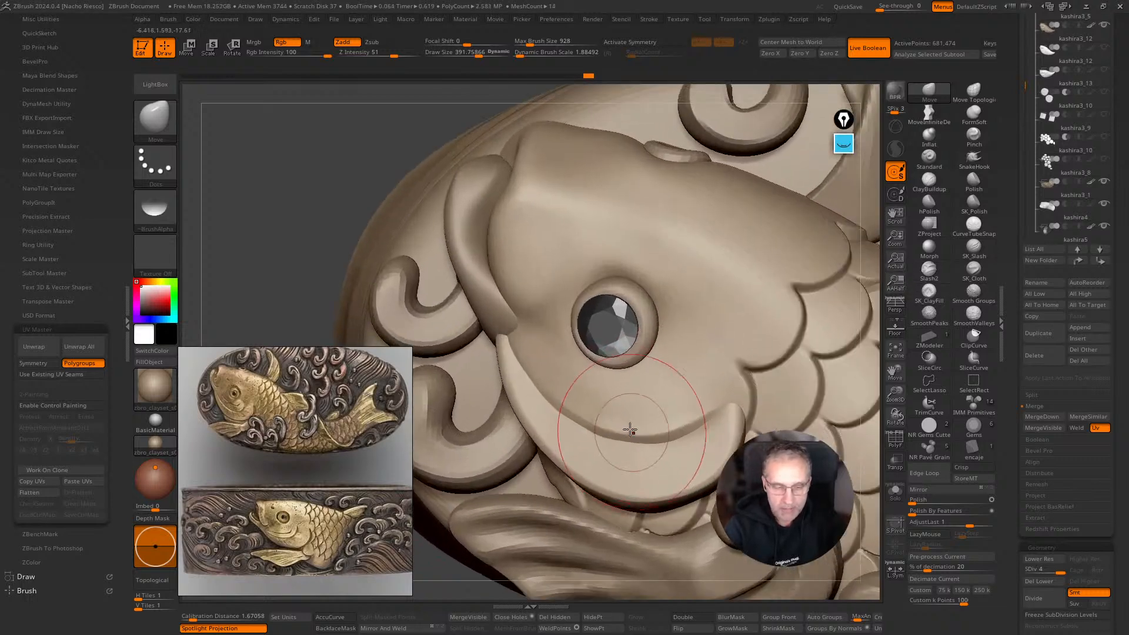
{"action": "left_click", "coordinate": [612, 418], "text": "alt"}
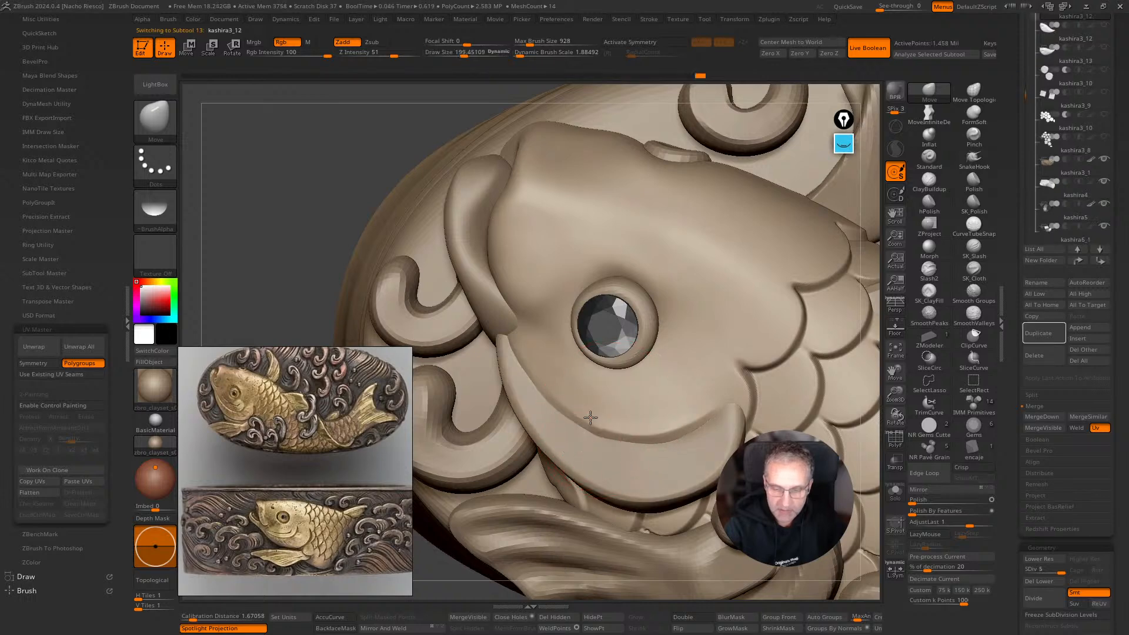
{"action": "key", "text": "s"}
{"action": "left_click_drag", "start_coordinate": [597, 437], "coordinate": [597, 445]}
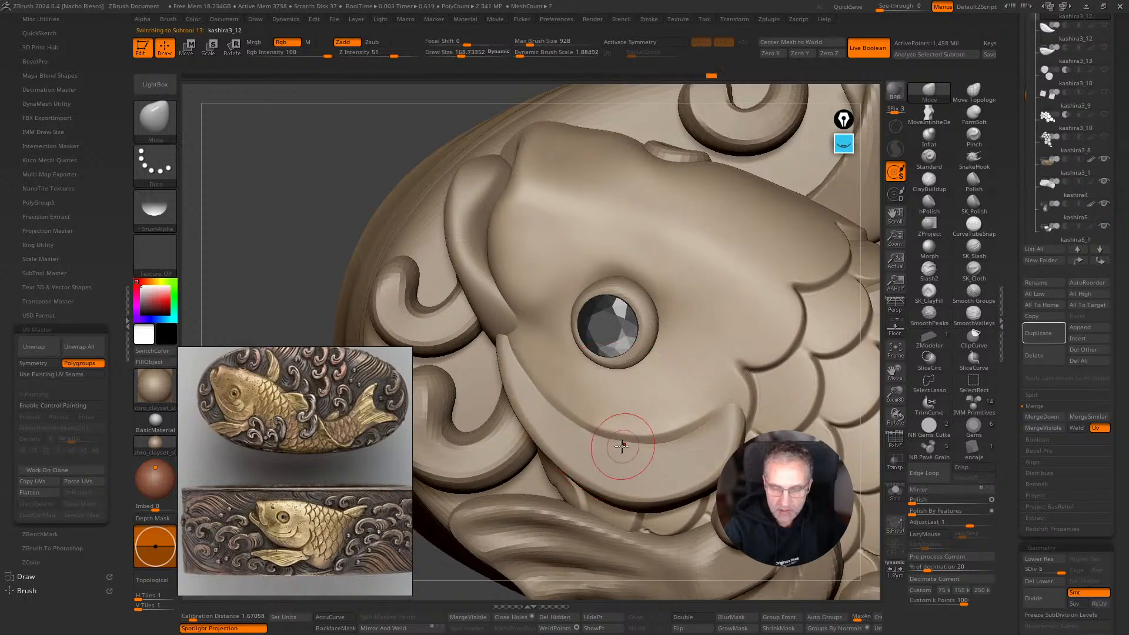
{"action": "left_click_drag", "start_coordinate": [666, 435], "coordinate": [657, 439]}
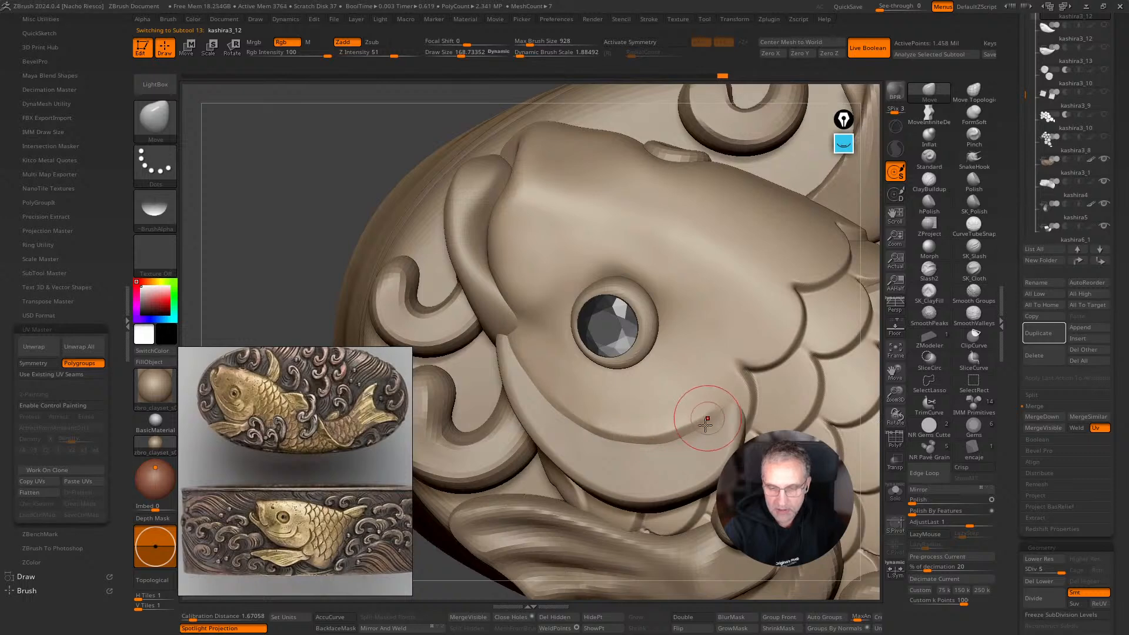
Select the koi's lip kashira2 and adjust its lower end with the Move brush at a draw size of about 219.
{"action": "left_click_drag", "start_coordinate": [460, 572], "coordinate": [468, 575], "text": "alt"}
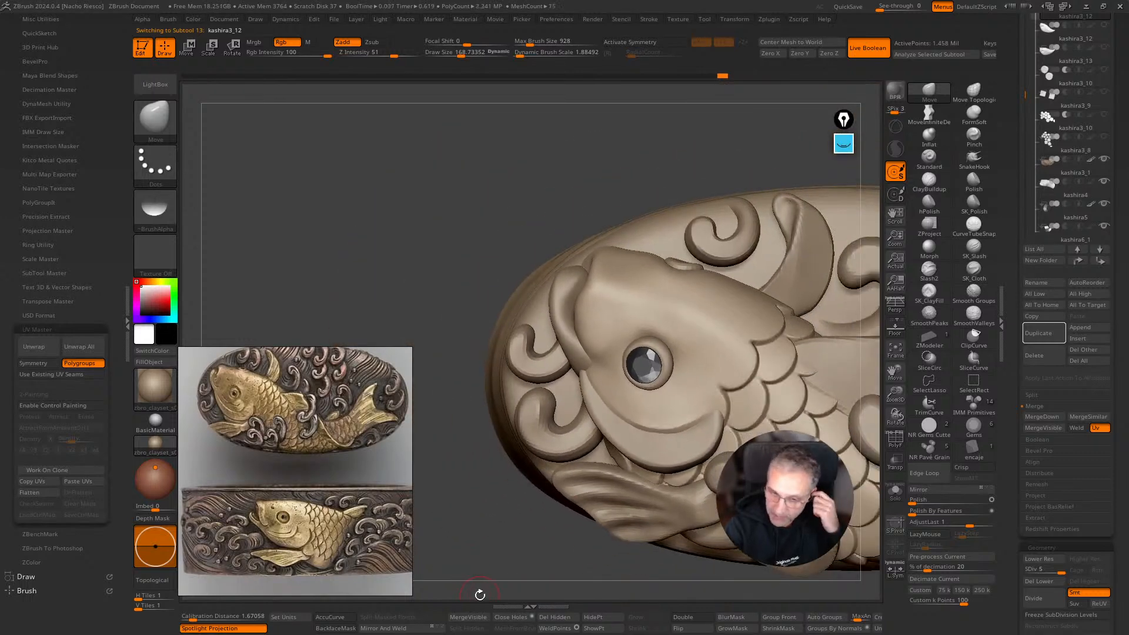
{"action": "left_click_drag", "start_coordinate": [504, 529], "coordinate": [528, 335], "text": "alt"}
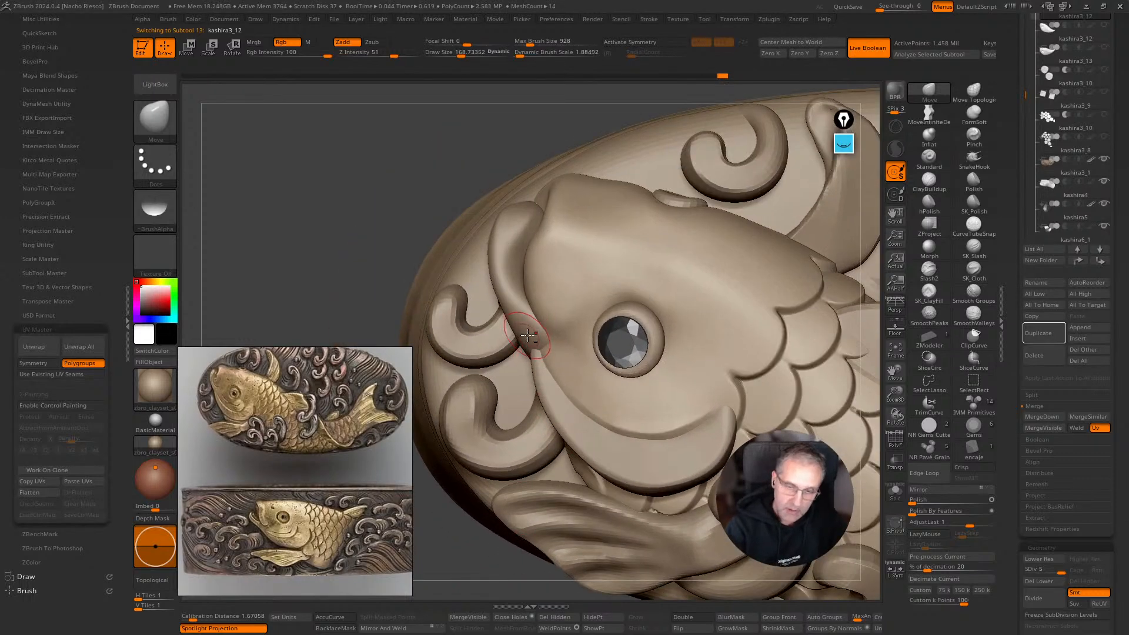
{"action": "left_click", "coordinate": [532, 335], "text": "alt"}
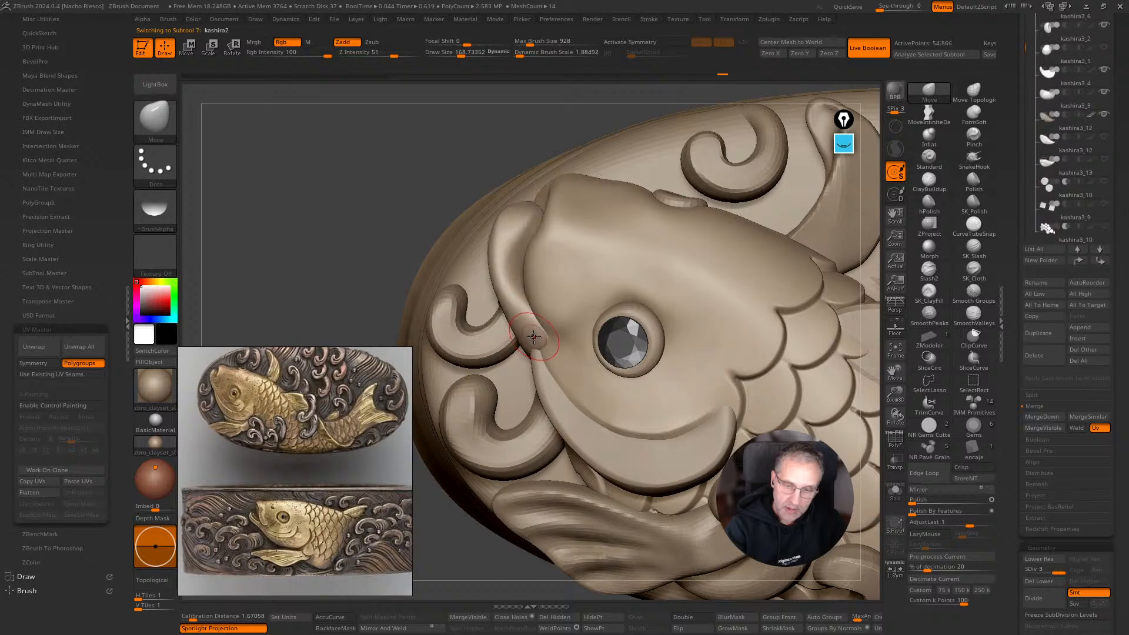
{"action": "left_click", "coordinate": [930, 203]}
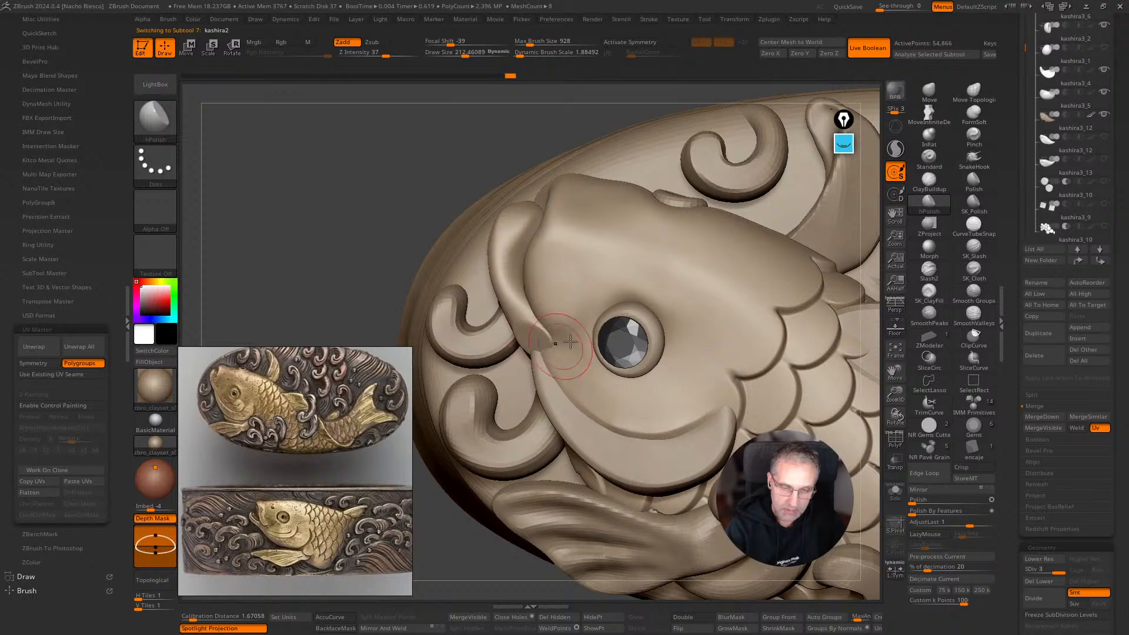
{"action": "key", "text": "b"}
{"action": "key", "text": "m"}
{"action": "key", "text": "v"}
{"action": "key", "text": "bracketright"}
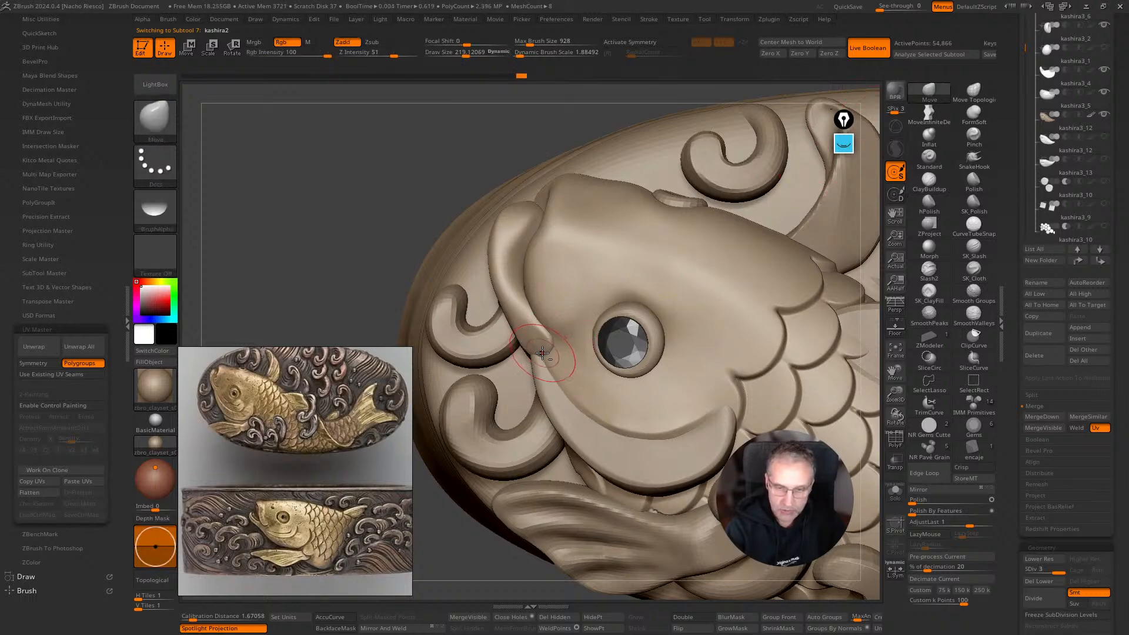
Polish the koi's lip along its length with the hPolish brush at a draw size of about 219.
{"action": "key", "text": "b"}
{"action": "key", "text": "h"}
{"action": "key", "text": "p"}
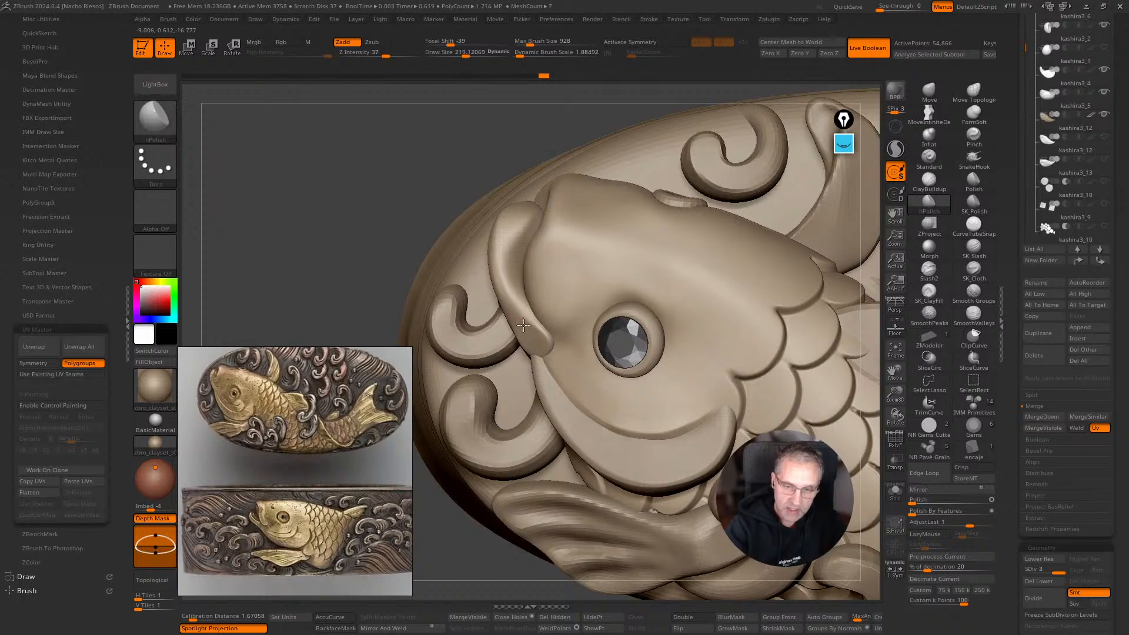
{"action": "left_click_drag", "start_coordinate": [540, 240], "coordinate": [559, 342]}
{"action": "left_click_drag", "start_coordinate": [450, 541], "coordinate": [443, 500], "text": "alt"}
{"action": "left_click_drag", "start_coordinate": [502, 549], "coordinate": [480, 566], "text": "alt"}
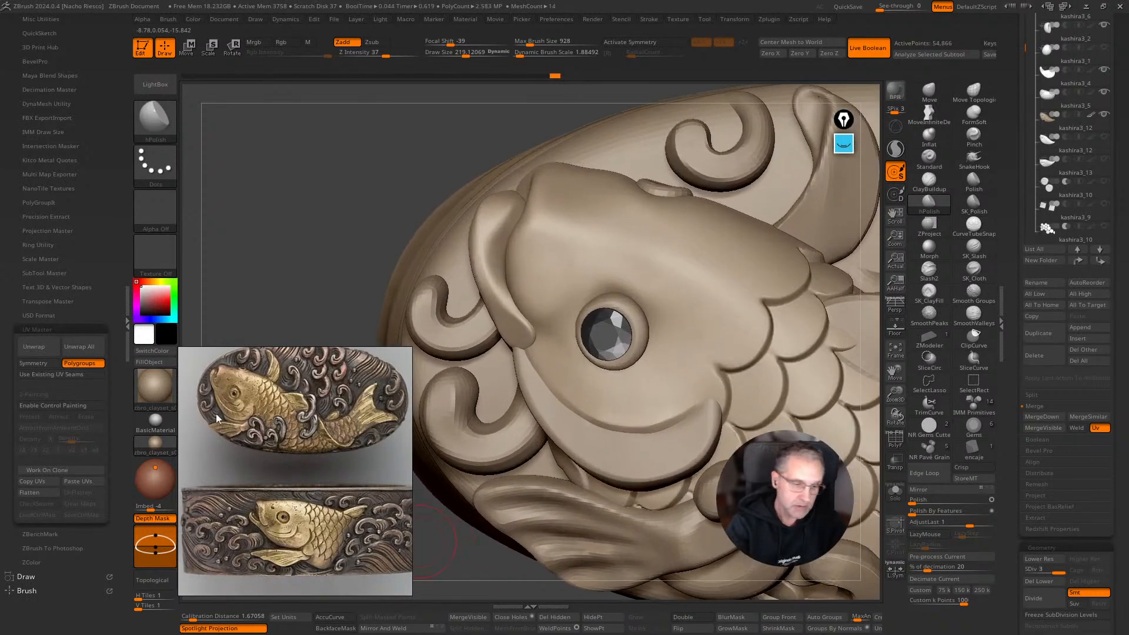
Collapse the palette area beside the canvas and move the koi reference images clear of the model.
{"action": "left_click", "coordinate": [126, 322]}
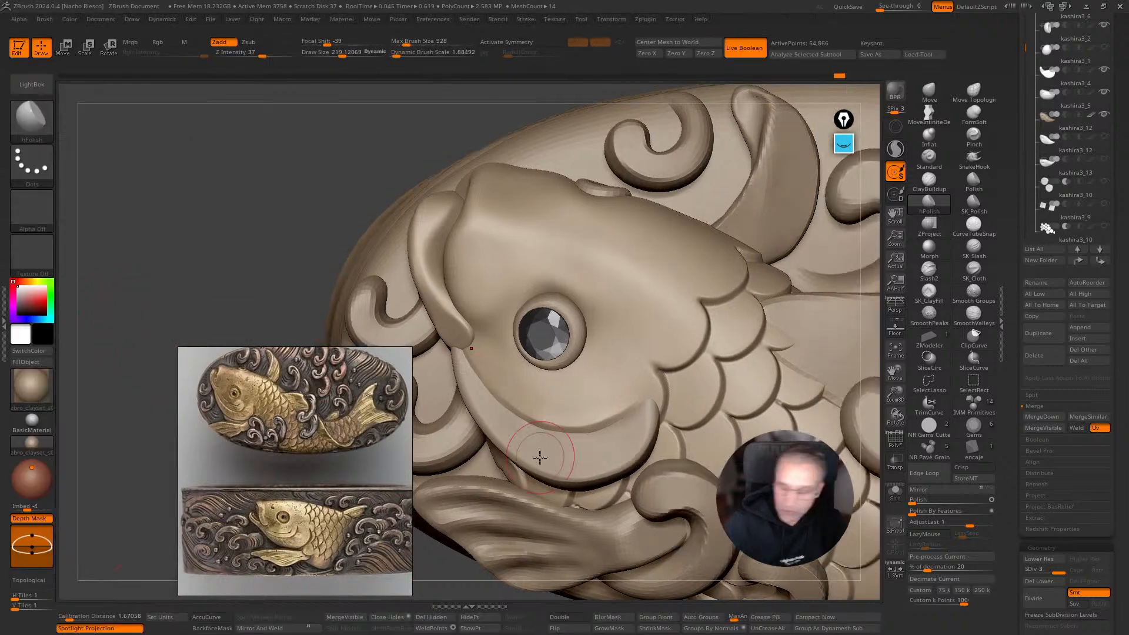
{"action": "left_click_drag", "start_coordinate": [311, 501], "coordinate": [219, 478]}
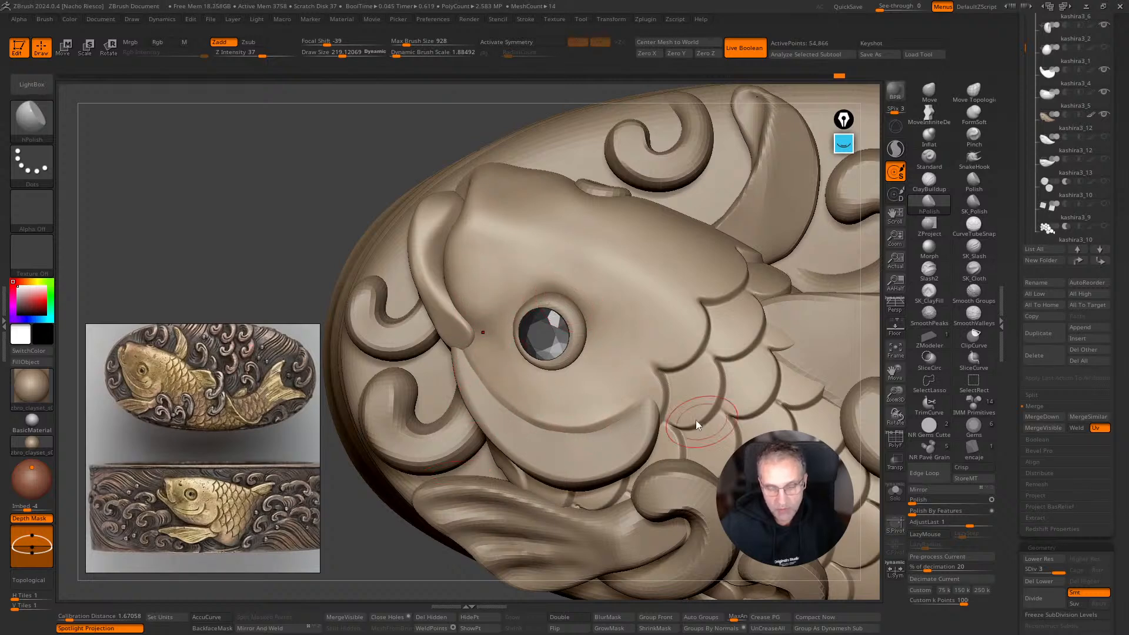
Select the koi's body kashira3_12 and polish the cheek near the gill plate's rear corner with hPolish at a draw size of about 135.
{"action": "key", "text": "s"}
{"action": "left_click_drag", "start_coordinate": [654, 376], "coordinate": [649, 368]}
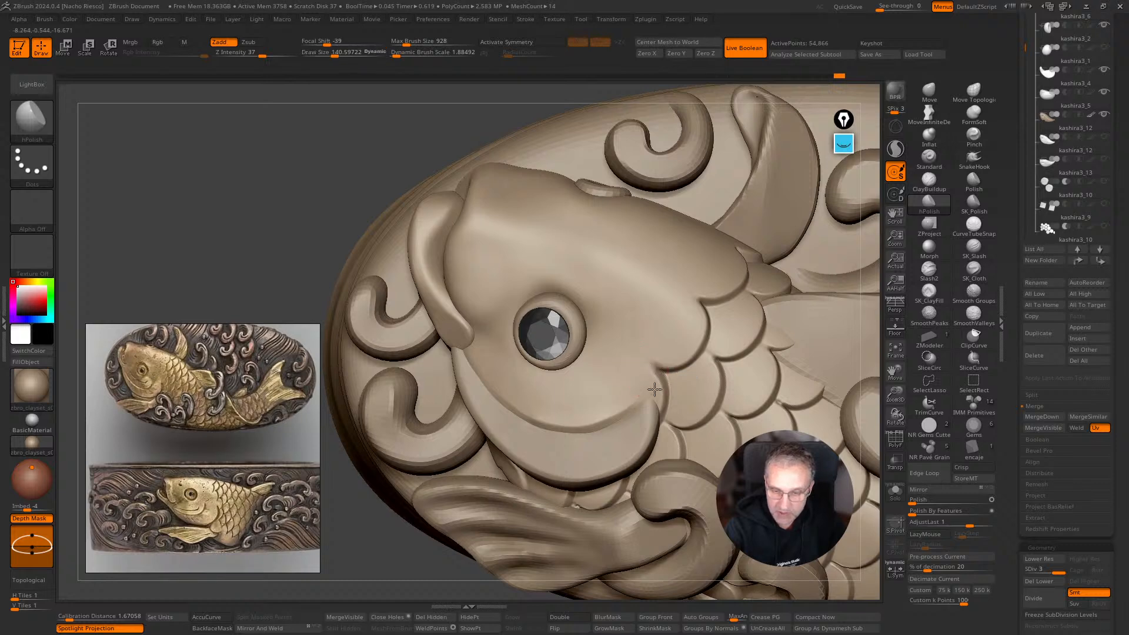
{"action": "key", "text": "s"}
{"action": "left_click_drag", "start_coordinate": [656, 388], "coordinate": [655, 388]}
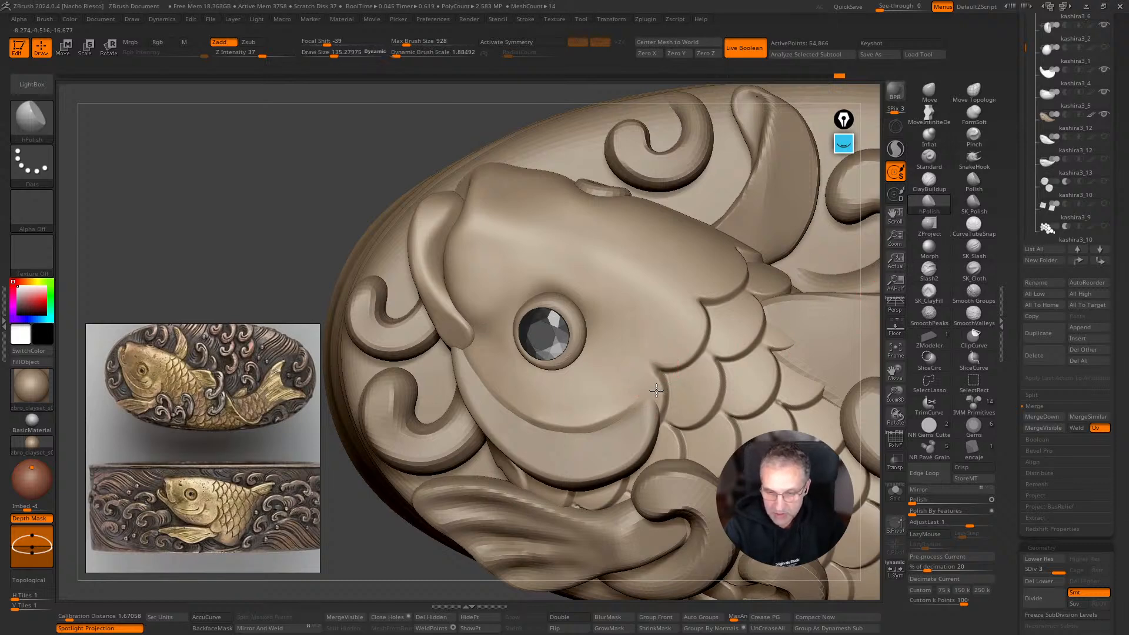
{"action": "left_click", "coordinate": [649, 378], "text": "alt"}
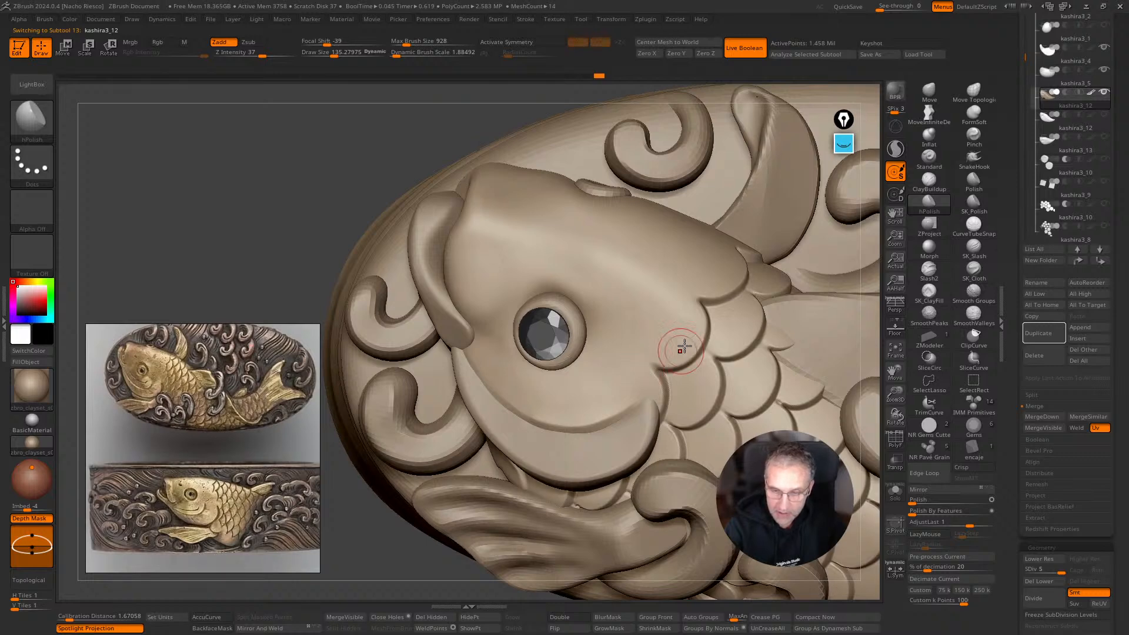
{"action": "key", "text": "s"}
{"action": "left_click_drag", "start_coordinate": [630, 317], "coordinate": [632, 317]}
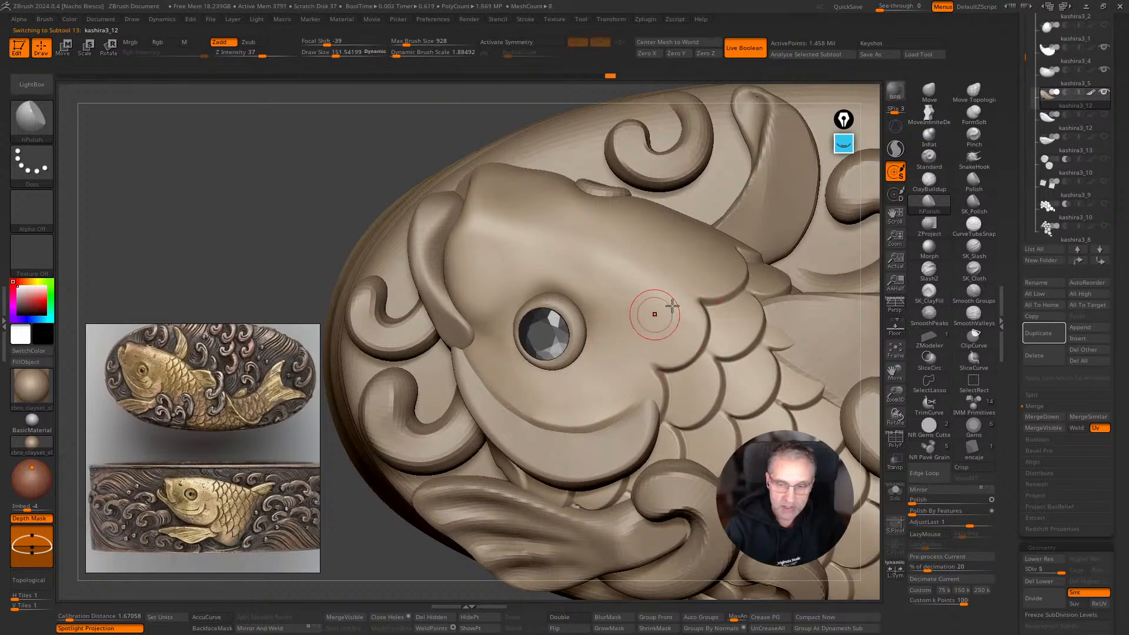
Build up a ridge above and behind the eye with SK_ClayFill at a draw size of about 152, smoothing the brow.
{"action": "left_click", "coordinate": [930, 289]}
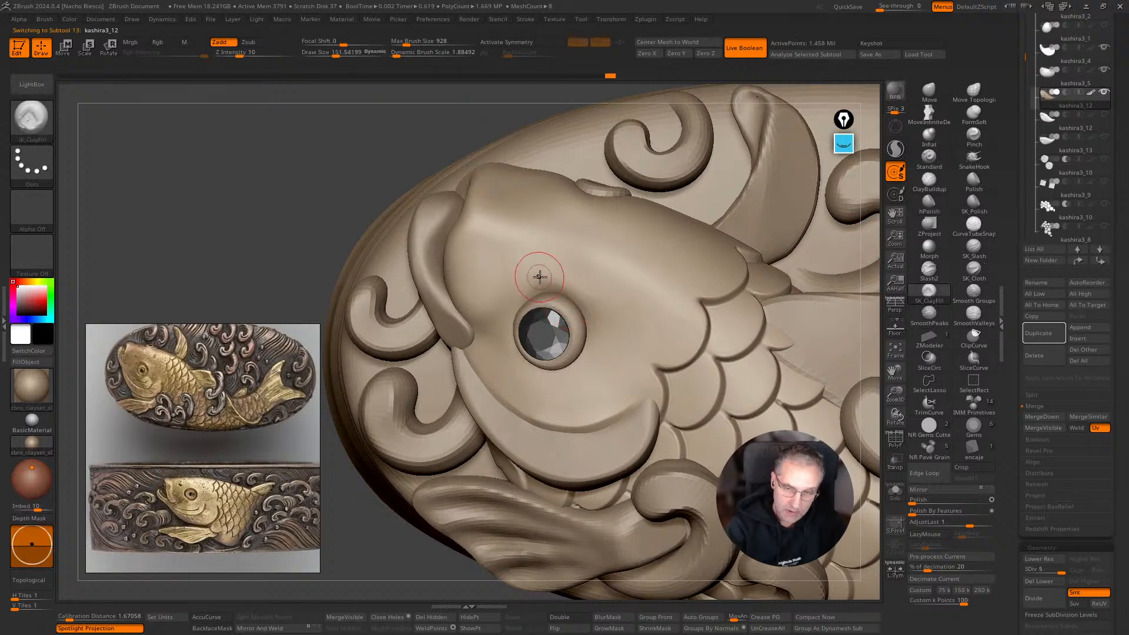
{"action": "left_click_drag", "start_coordinate": [520, 293], "coordinate": [529, 287]}
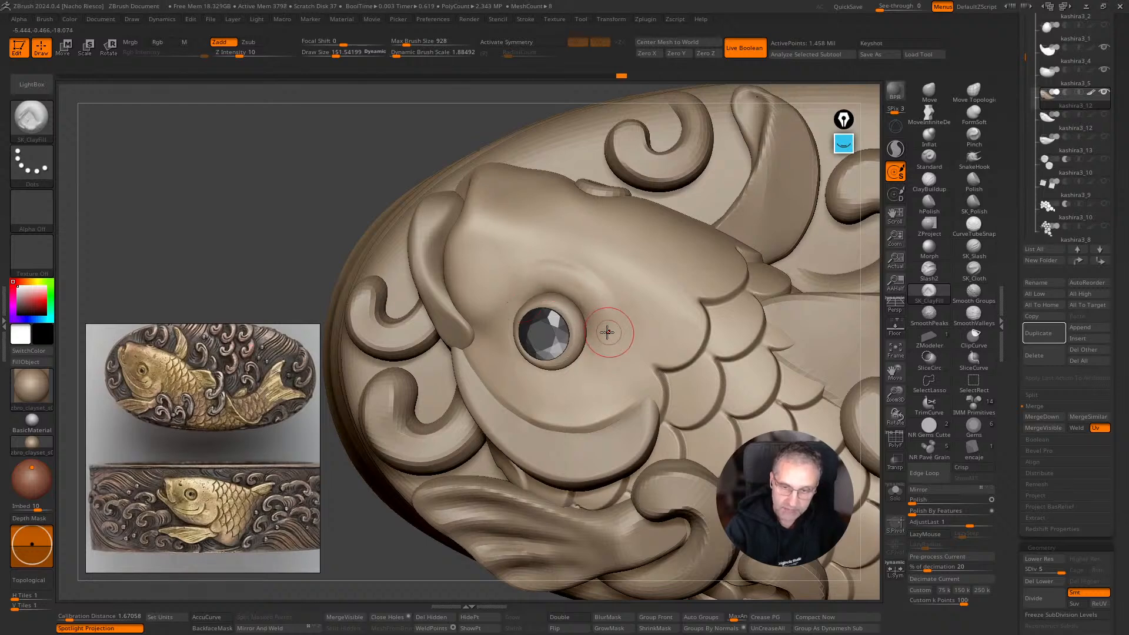
{"action": "left_click_drag", "start_coordinate": [610, 328], "coordinate": [573, 280]}
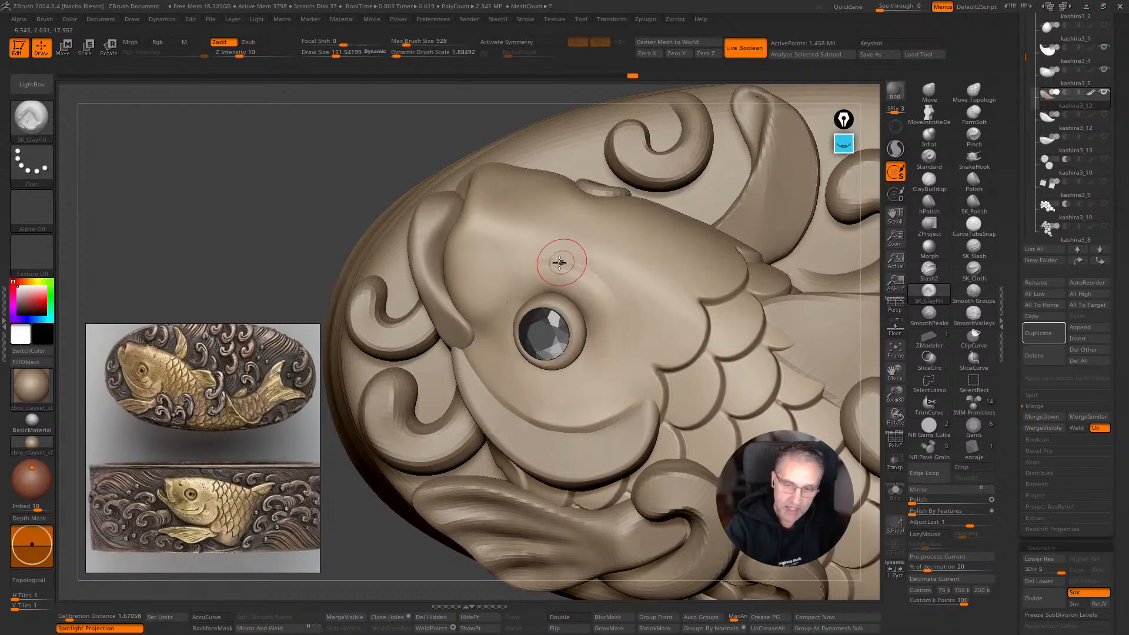
{"action": "key", "text": "shift"}
{"action": "left_click_drag", "start_coordinate": [543, 267], "coordinate": [551, 265], "text": "shift"}
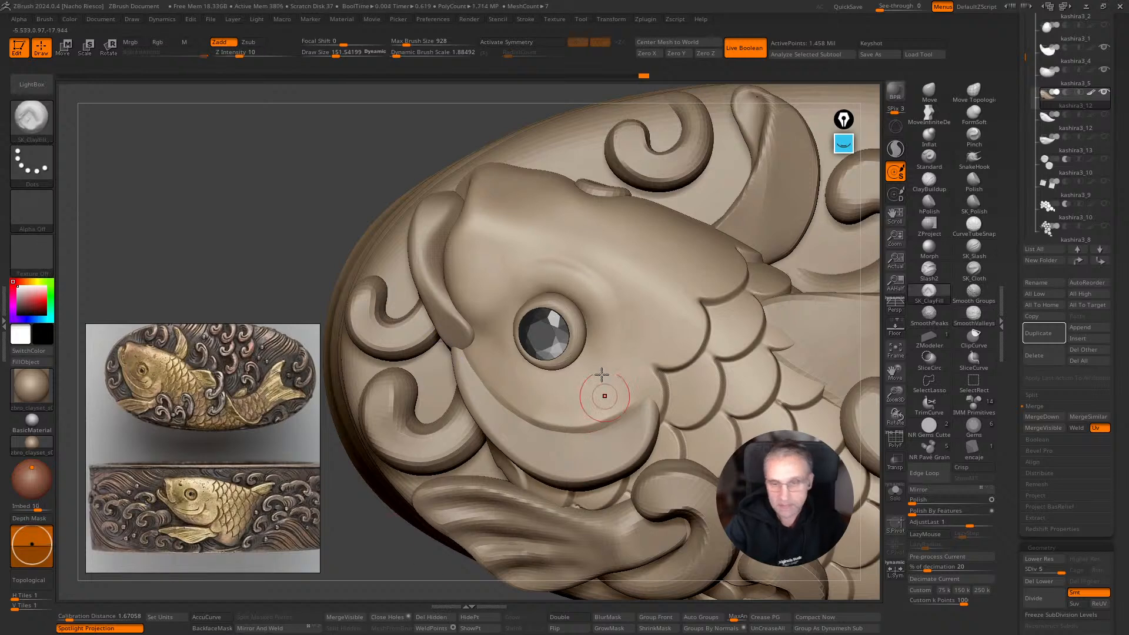
Add SK_ClayFill volume between the lip and the eye at a draw size of about 163, then on the cheek at about 193.
{"action": "key", "text": "s"}
{"action": "left_click", "coordinate": [560, 302]}
{"action": "key", "text": "s"}
{"action": "left_click", "coordinate": [486, 304]}
{"action": "mouse_move", "coordinate": [464, 248]}
{"action": "left_mouse_down"}
{"action": "mouse_move", "coordinate": [483, 305]}
{"action": "mouse_move", "coordinate": [496, 294]}
{"action": "left_mouse_up"}
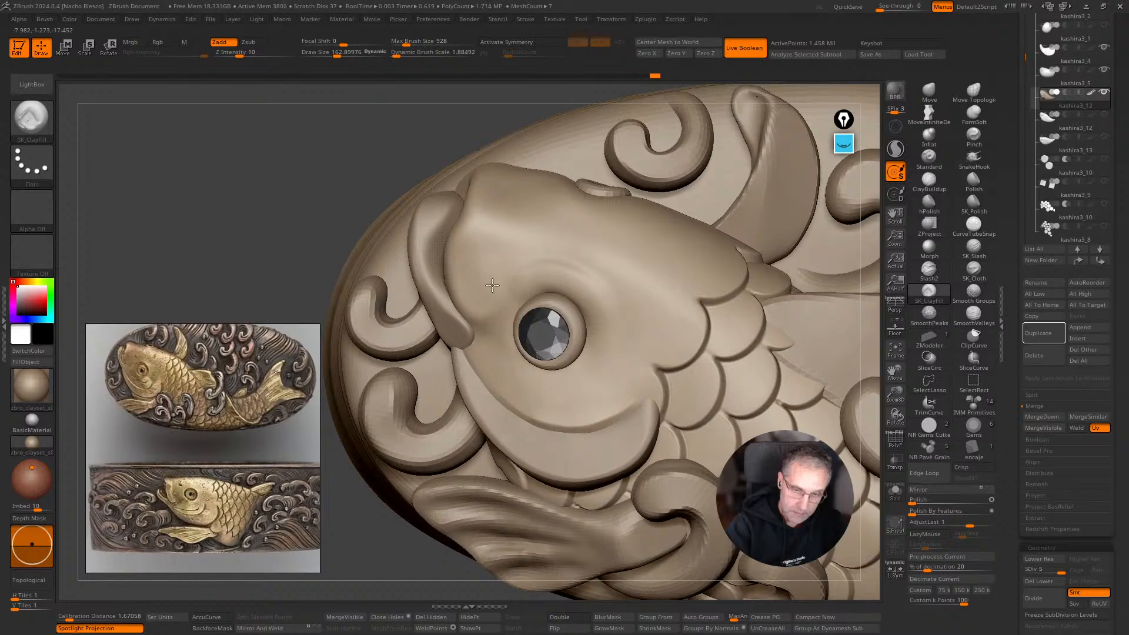
{"action": "key", "text": "s"}
{"action": "left_click", "coordinate": [632, 377]}
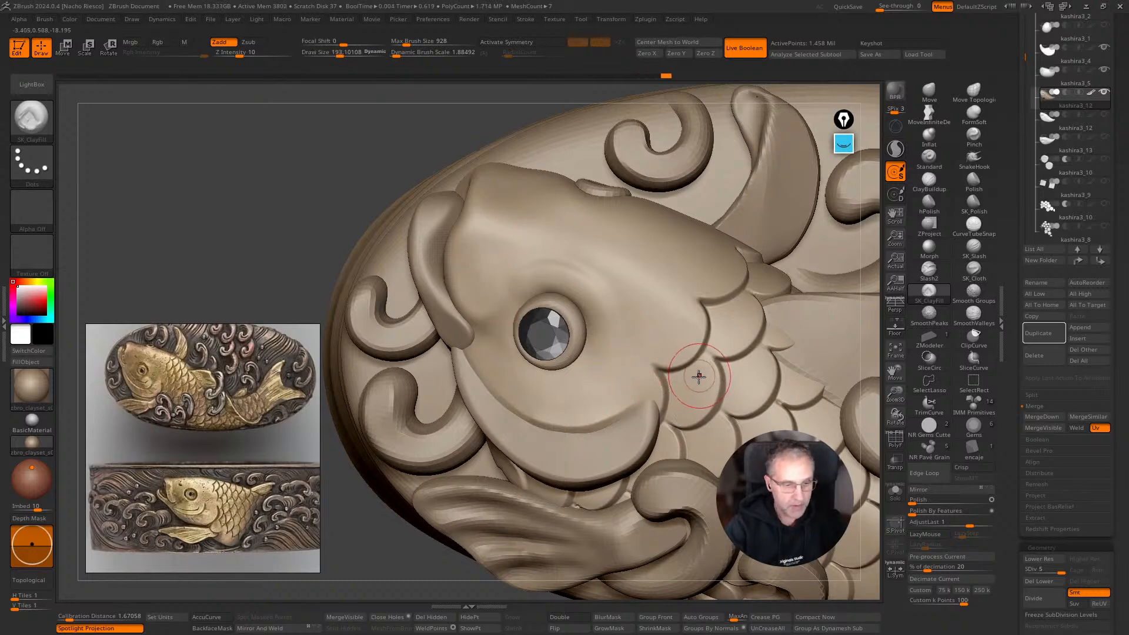
Sculpt folds around the eye with SK_Cloth at draw size about 141 and Z intensity 12, soften with SmoothValleys, and undo the last stroke.
{"action": "left_click", "coordinate": [974, 270]}
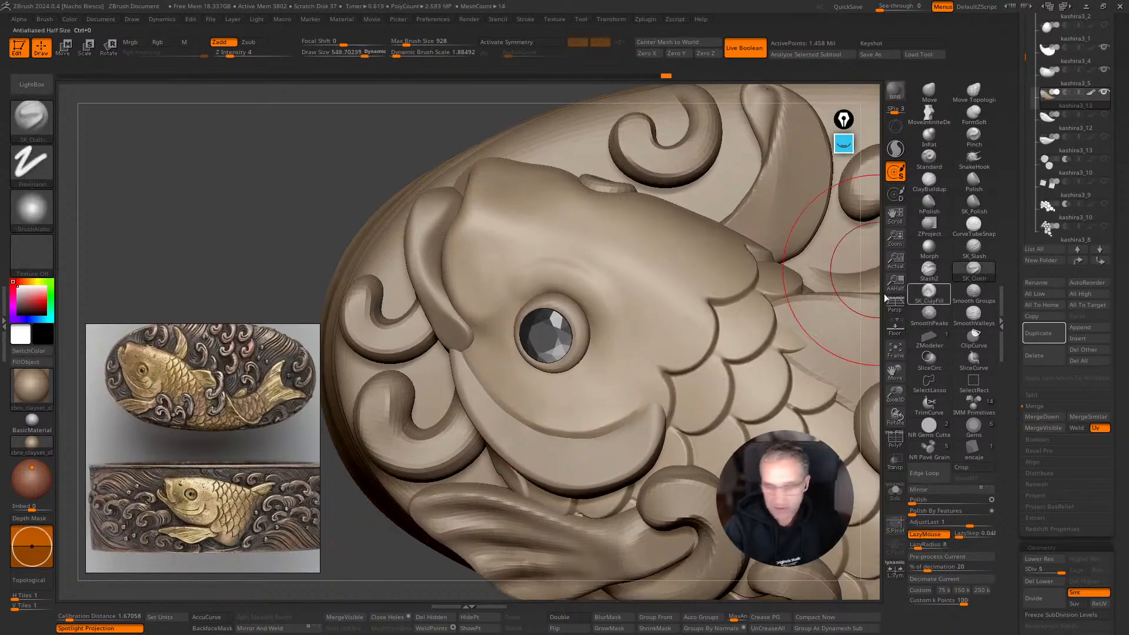
{"action": "key", "text": "s"}
{"action": "left_click_drag", "start_coordinate": [523, 365], "coordinate": [500, 365]}
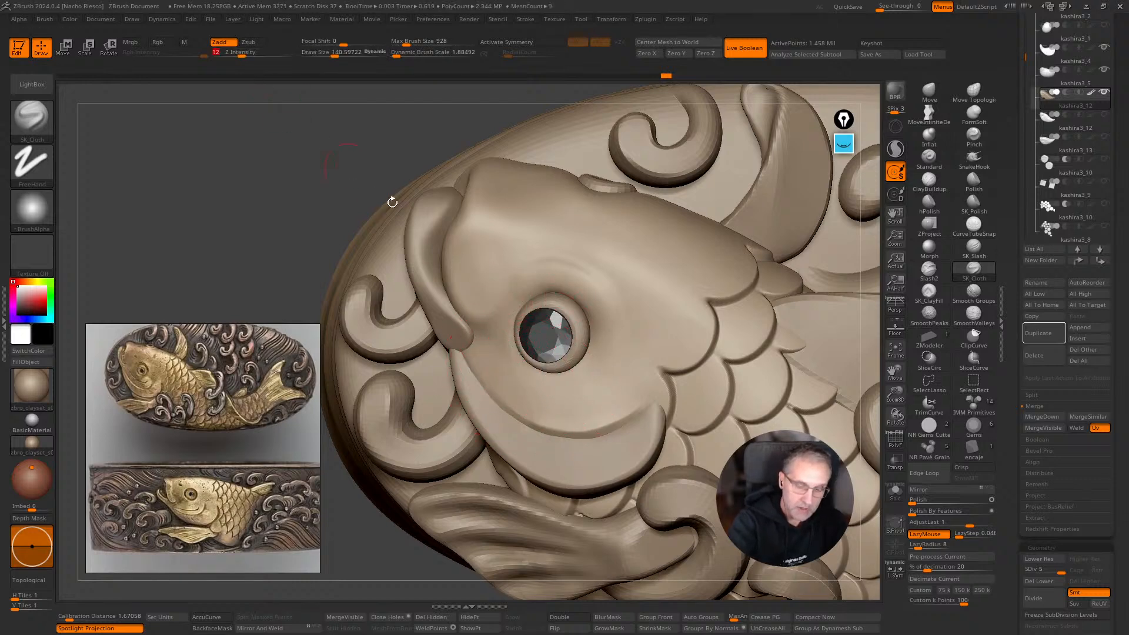
{"action": "key", "text": "s"}
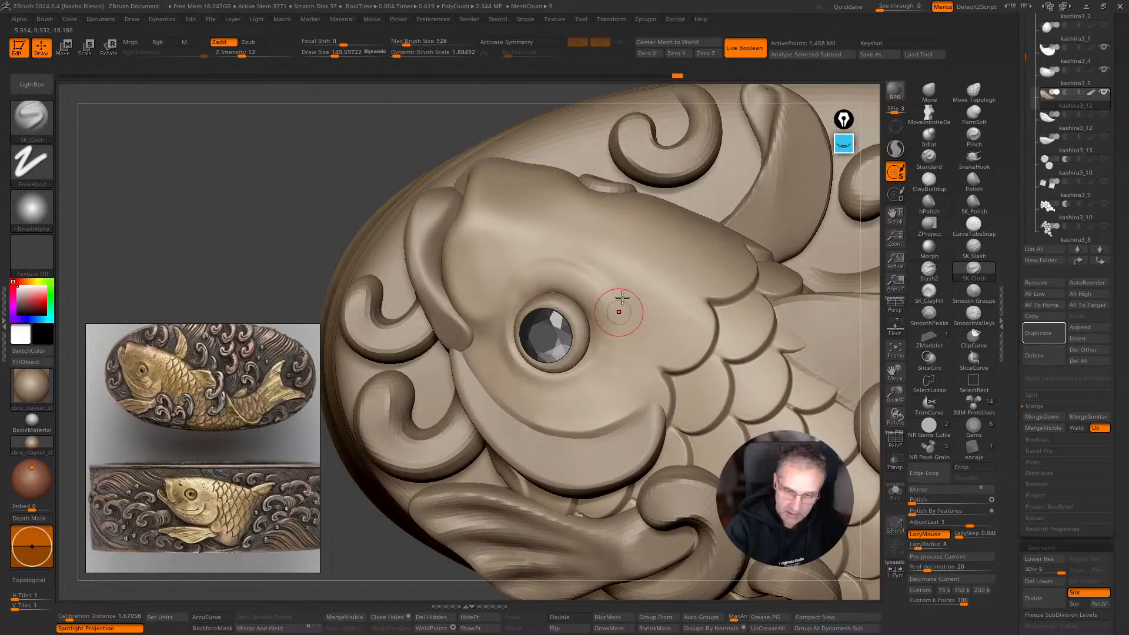
{"action": "key", "text": "shift"}
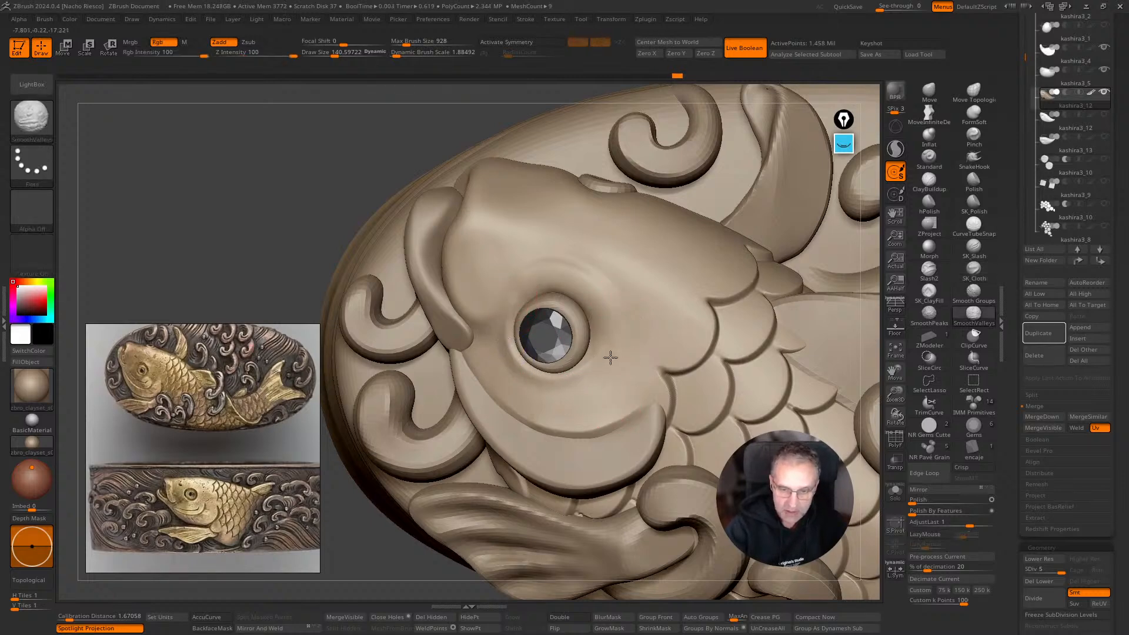
{"action": "left_click_drag", "start_coordinate": [612, 358], "coordinate": [593, 400], "text": "shift"}
{"action": "mouse_move", "coordinate": [525, 282]}
{"action": "left_mouse_down"}
{"action": "mouse_move", "coordinate": [596, 298]}
{"action": "mouse_move", "coordinate": [609, 363]}
{"action": "mouse_move", "coordinate": [561, 280]}
{"action": "mouse_move", "coordinate": [606, 329]}
{"action": "left_mouse_up"}
{"action": "key", "text": "ctrl+z"}
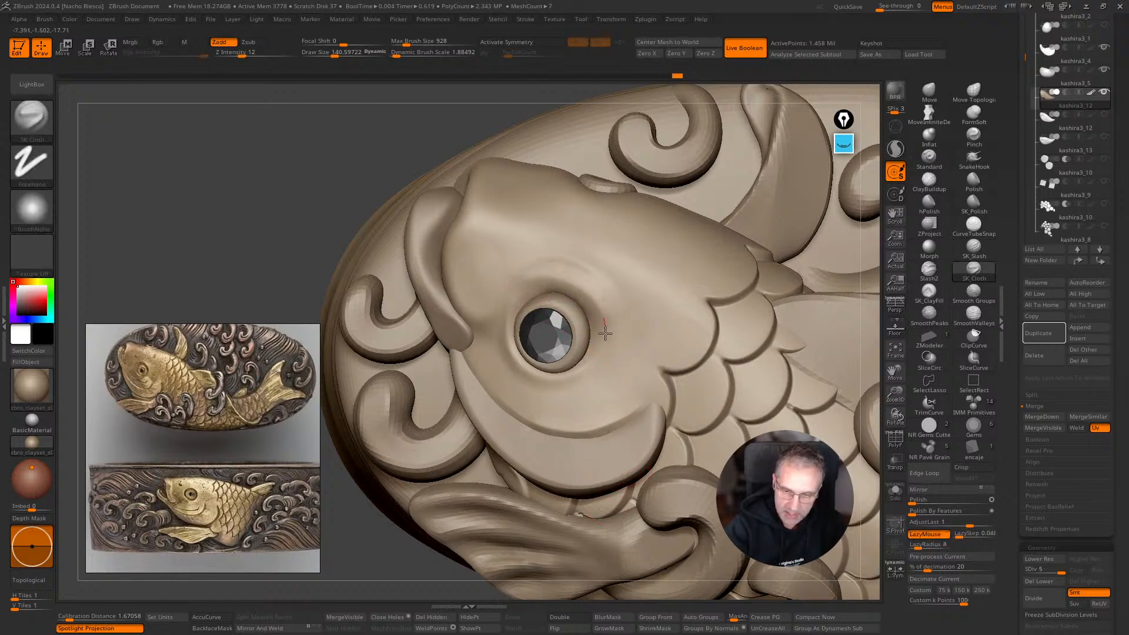
Polish the ridge around the eye with hPolish at a draw size of about 135, then soften it with SmoothPeaks at about 146.
{"action": "left_click", "coordinate": [929, 203]}
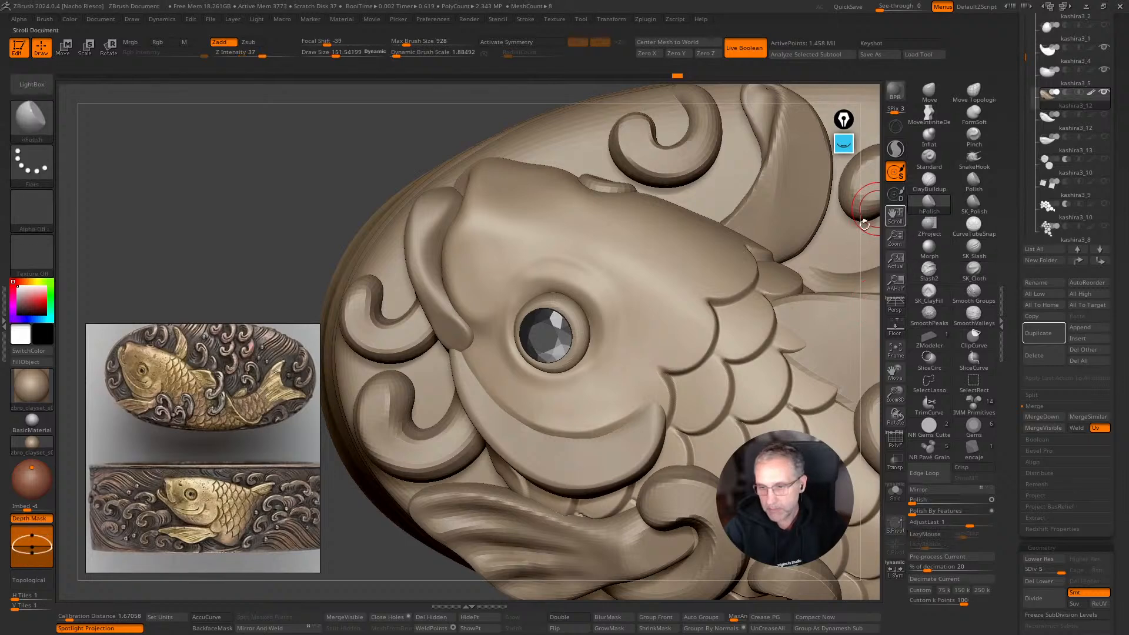
{"action": "left_click_drag", "start_coordinate": [872, 275], "coordinate": [872, 306]}
{"action": "key", "text": "s"}
{"action": "left_click_drag", "start_coordinate": [593, 287], "coordinate": [590, 287]}
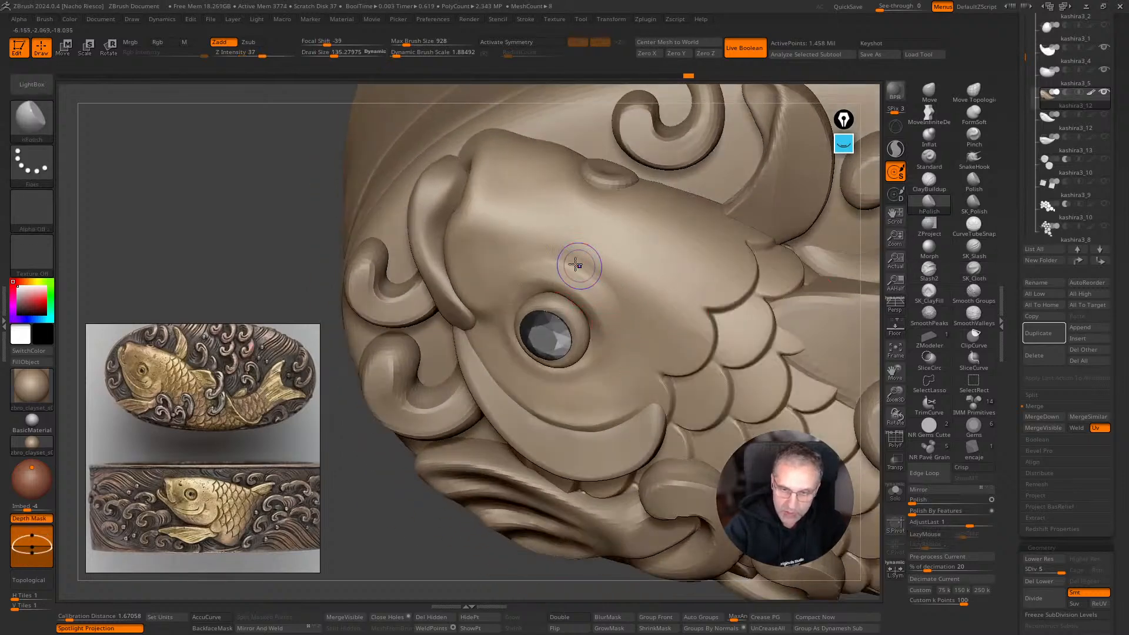
{"action": "key", "text": "shift"}
{"action": "left_click_drag", "start_coordinate": [438, 554], "coordinate": [442, 517]}
{"action": "left_click", "coordinate": [939, 319], "text": "shift"}
{"action": "left_click_drag", "start_coordinate": [418, 142], "coordinate": [390, 157]}
{"action": "key", "text": "s"}
{"action": "key", "text": "shift"}
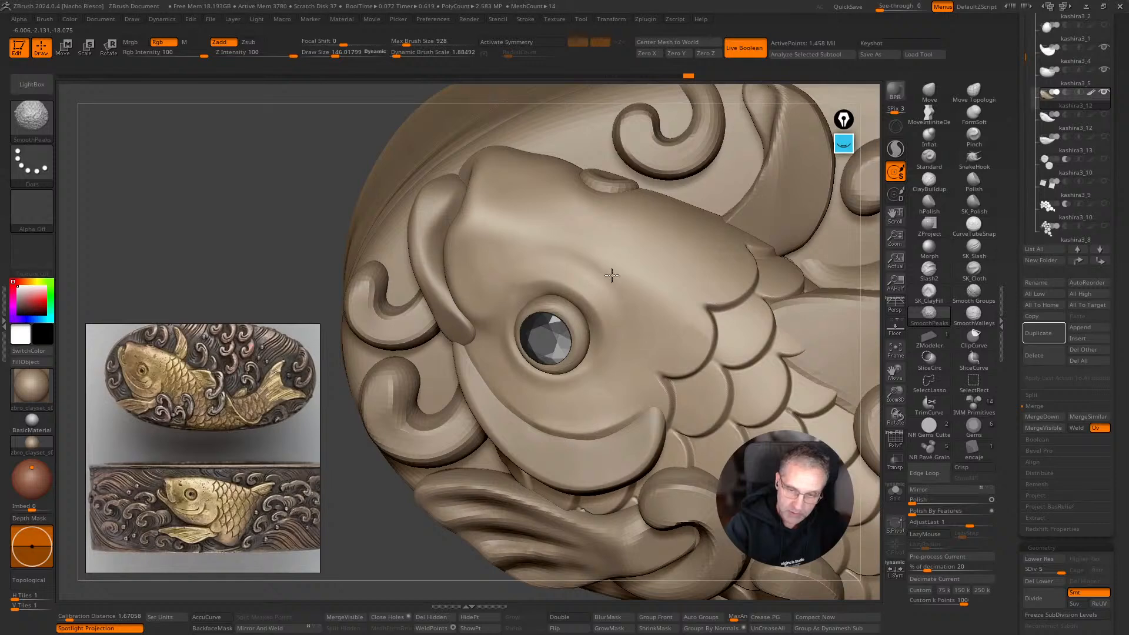
{"action": "mouse_move", "coordinate": [398, 554]}
{"action": "left_mouse_down"}
{"action": "mouse_move", "coordinate": [386, 580]}
{"action": "mouse_move", "coordinate": [433, 548]}
{"action": "left_mouse_up"}
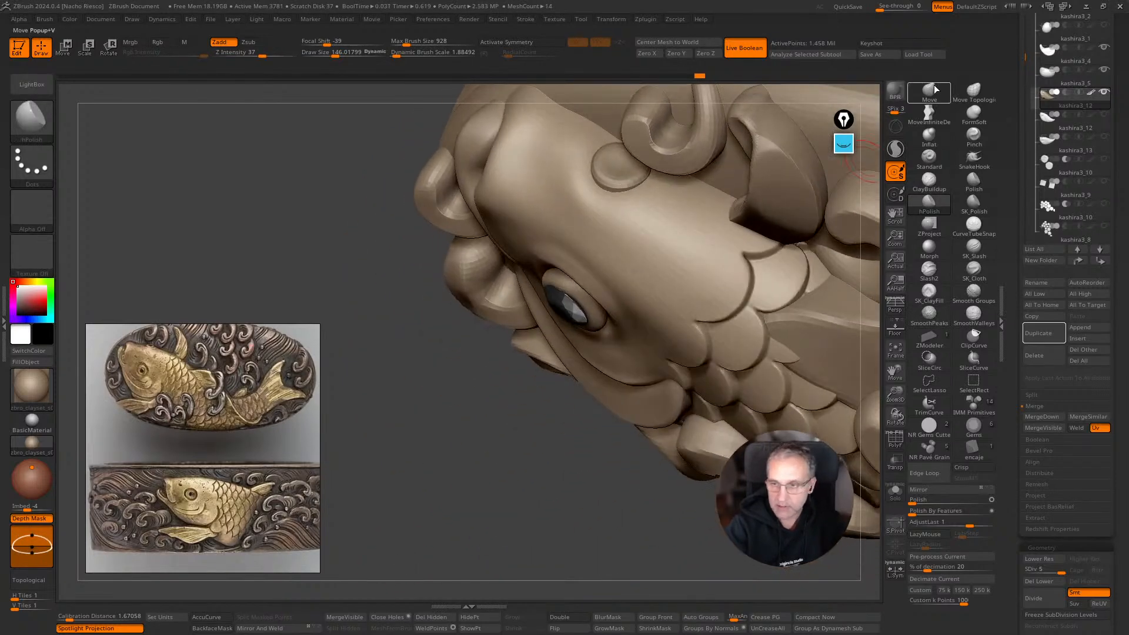
Reshape the brow above the eye with the Move brush at a draw size of about 307.
{"action": "left_click", "coordinate": [929, 92]}
{"action": "key", "text": "s"}
{"action": "left_click_drag", "start_coordinate": [623, 307], "coordinate": [634, 306]}
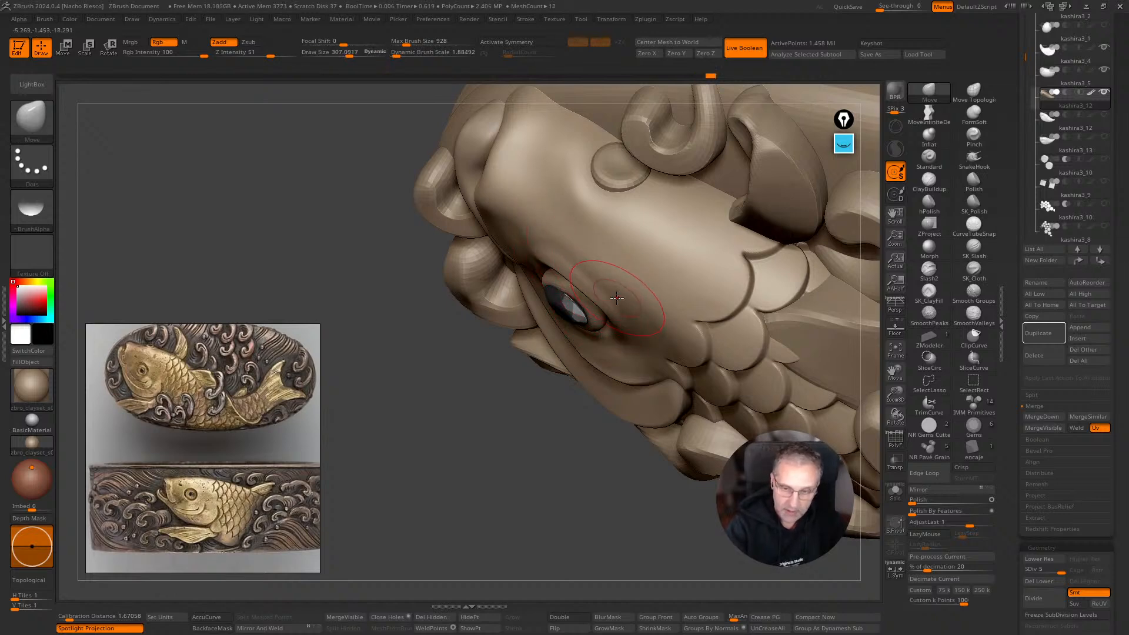
{"action": "left_click_drag", "start_coordinate": [566, 257], "coordinate": [581, 265]}
{"action": "mouse_move", "coordinate": [580, 417]}
{"action": "left_mouse_down"}
{"action": "mouse_move", "coordinate": [607, 335]}
{"action": "mouse_move", "coordinate": [596, 321]}
{"action": "left_mouse_up"}
{"action": "key", "text": "s"}
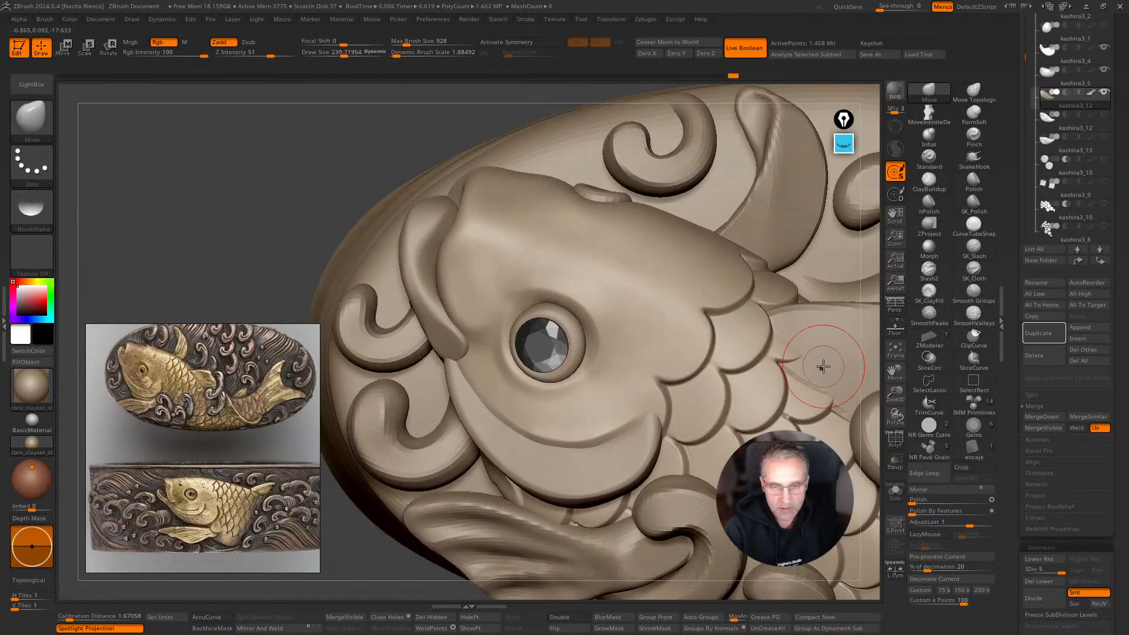
Adjust the snout along the lip with the Move brush at a draw size of about 227, then the cheek's front at about 315.
{"action": "key", "text": "s"}
{"action": "left_click_drag", "start_coordinate": [482, 219], "coordinate": [464, 207]}
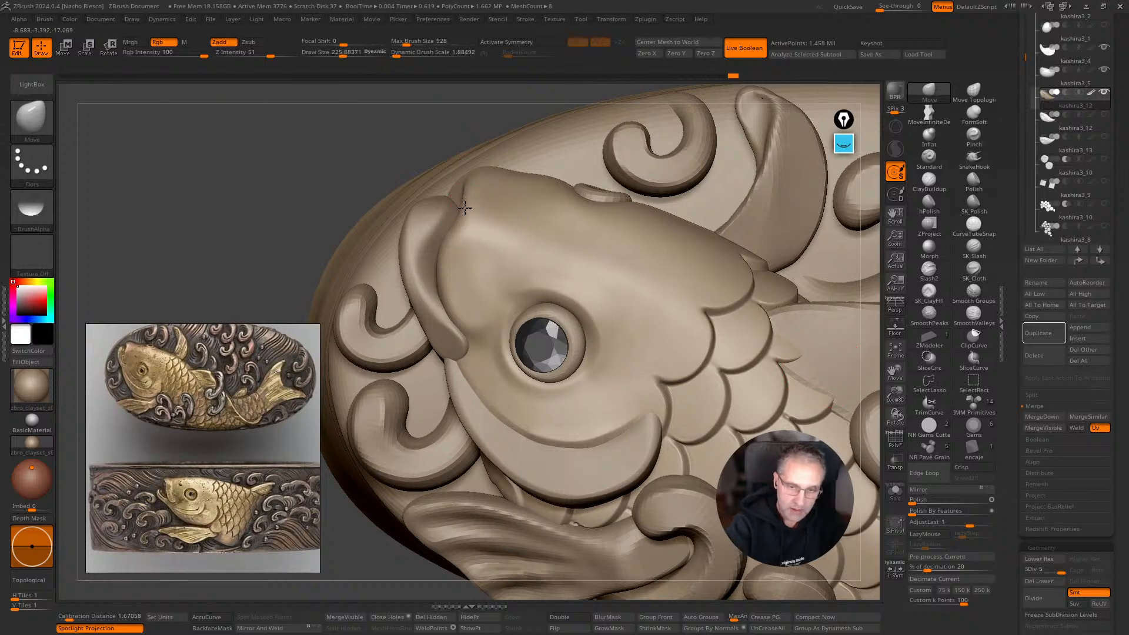
{"action": "left_click_drag", "start_coordinate": [451, 248], "coordinate": [442, 288]}
{"action": "left_click_drag", "start_coordinate": [874, 373], "coordinate": [855, 300], "text": "alt"}
{"action": "mouse_move", "coordinate": [530, 534]}
{"action": "left_mouse_down", "text": "alt"}
{"action": "mouse_move", "coordinate": [571, 524]}
{"action": "mouse_move", "coordinate": [575, 578]}
{"action": "left_mouse_up", "text": "alt"}
{"action": "left_click_drag", "start_coordinate": [502, 567], "coordinate": [515, 491]}
{"action": "key", "text": "s"}
{"action": "mouse_move", "coordinate": [536, 372]}
{"action": "left_mouse_down"}
{"action": "mouse_move", "coordinate": [517, 378]}
{"action": "mouse_move", "coordinate": [553, 397]}
{"action": "left_mouse_up"}
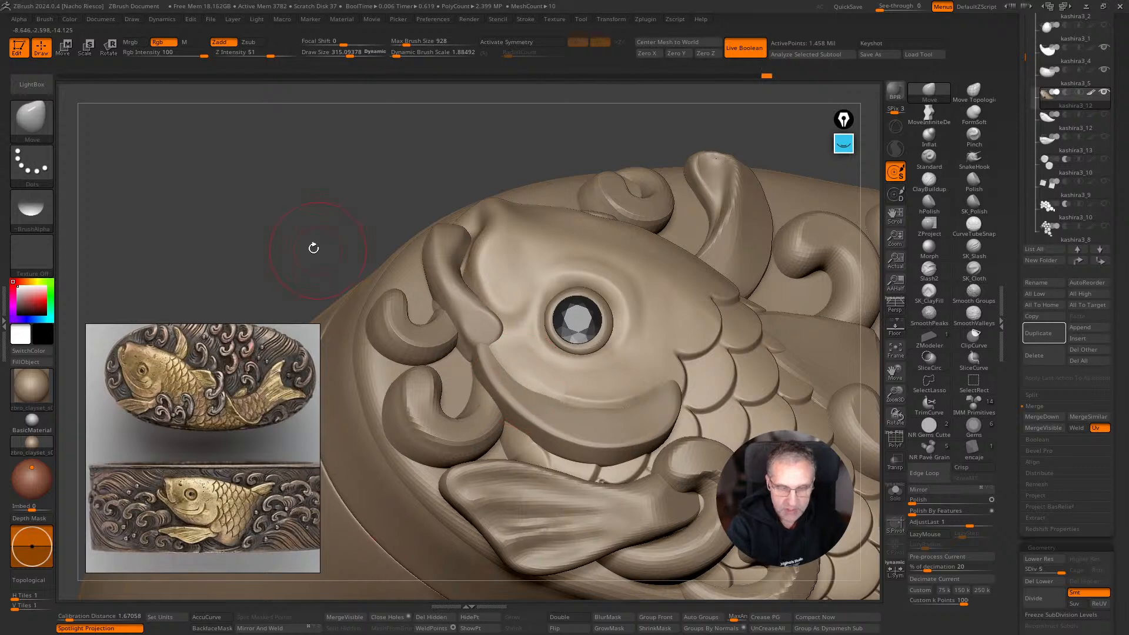
Carve the groove between the cheek and the gill plate with SK_Slash at draw sizes of about 247 and 212, up to the rear corner.
{"action": "left_click_drag", "start_coordinate": [318, 249], "coordinate": [365, 259]}
{"action": "left_click", "coordinate": [972, 252]}
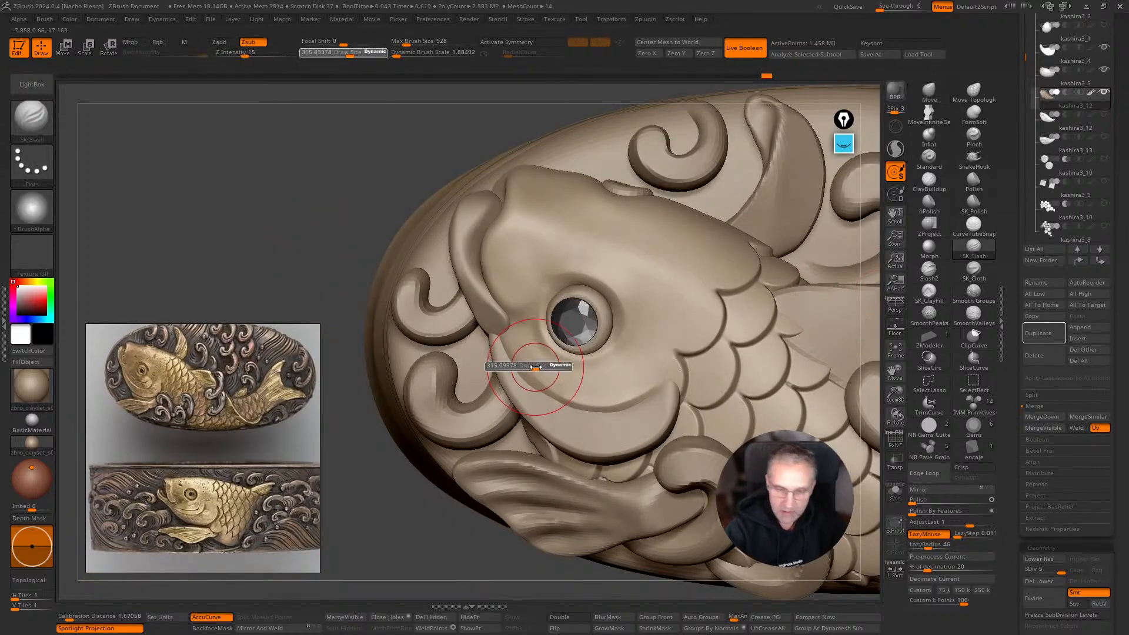
{"action": "left_click_drag", "start_coordinate": [513, 364], "coordinate": [582, 434]}
{"action": "mouse_move", "coordinate": [510, 340]}
{"action": "left_mouse_down"}
{"action": "mouse_move", "coordinate": [580, 412]}
{"action": "mouse_move", "coordinate": [630, 419]}
{"action": "mouse_move", "coordinate": [521, 364]}
{"action": "left_mouse_up"}
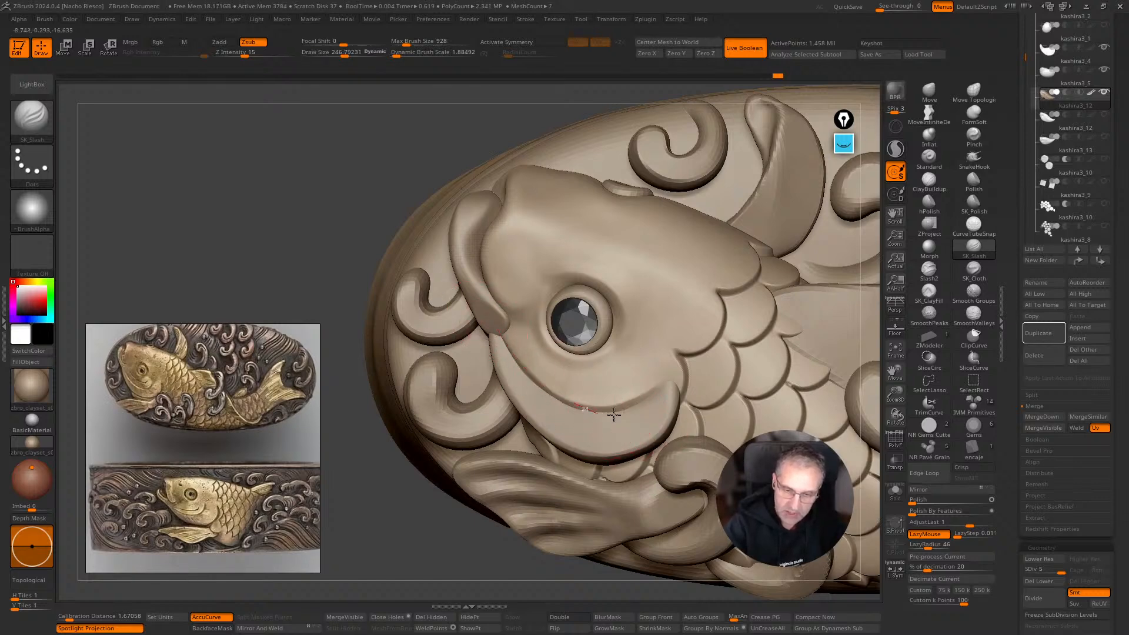
{"action": "key", "text": "s"}
{"action": "left_click_drag", "start_coordinate": [655, 384], "coordinate": [625, 417]}
{"action": "left_click_drag", "start_coordinate": [668, 377], "coordinate": [670, 361]}
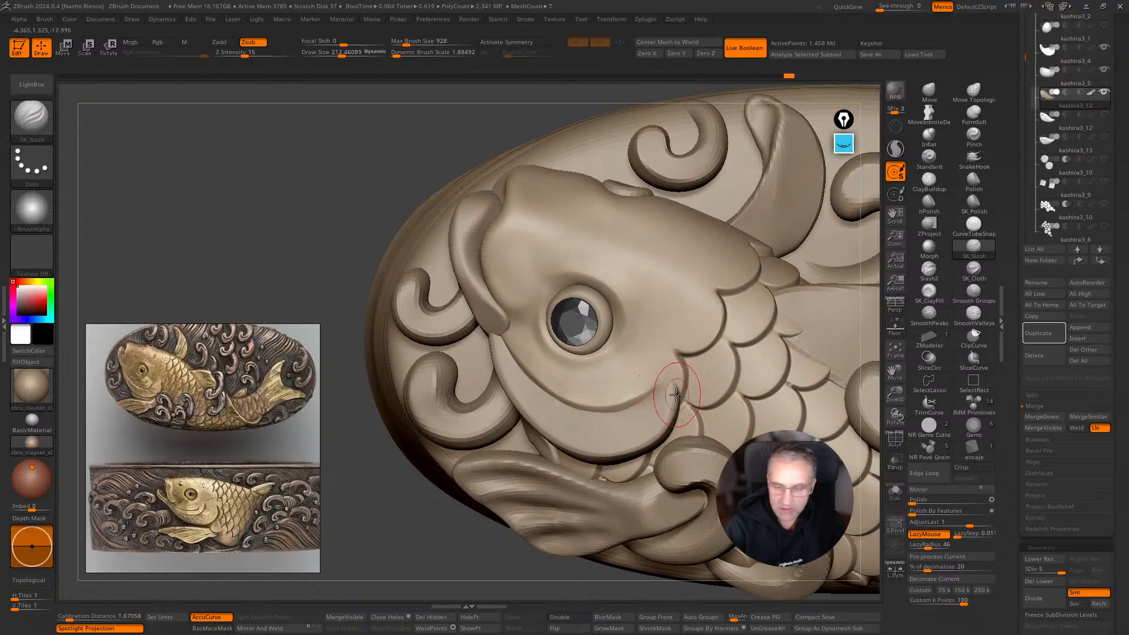
Carve along the front edge of the gill plate with SK_Slash at a draw size of about 212.
{"action": "left_click", "coordinate": [662, 391], "text": "alt"}
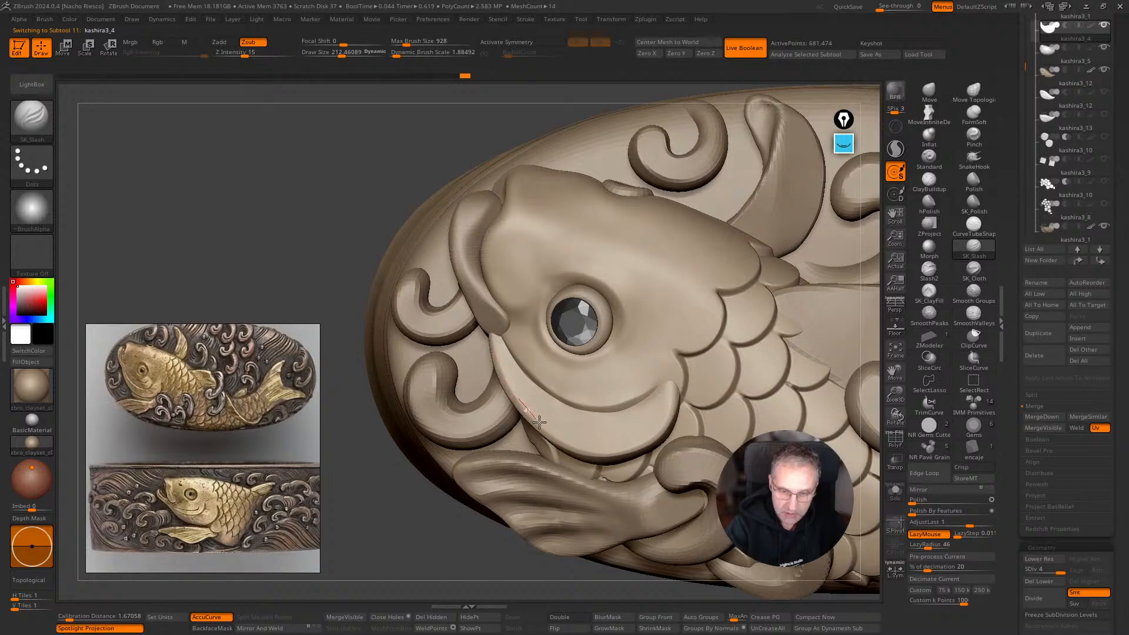
{"action": "left_click_drag", "start_coordinate": [581, 446], "coordinate": [656, 437]}
{"action": "key", "text": "ctrl+z"}
{"action": "left_click_drag", "start_coordinate": [492, 342], "coordinate": [507, 395]}
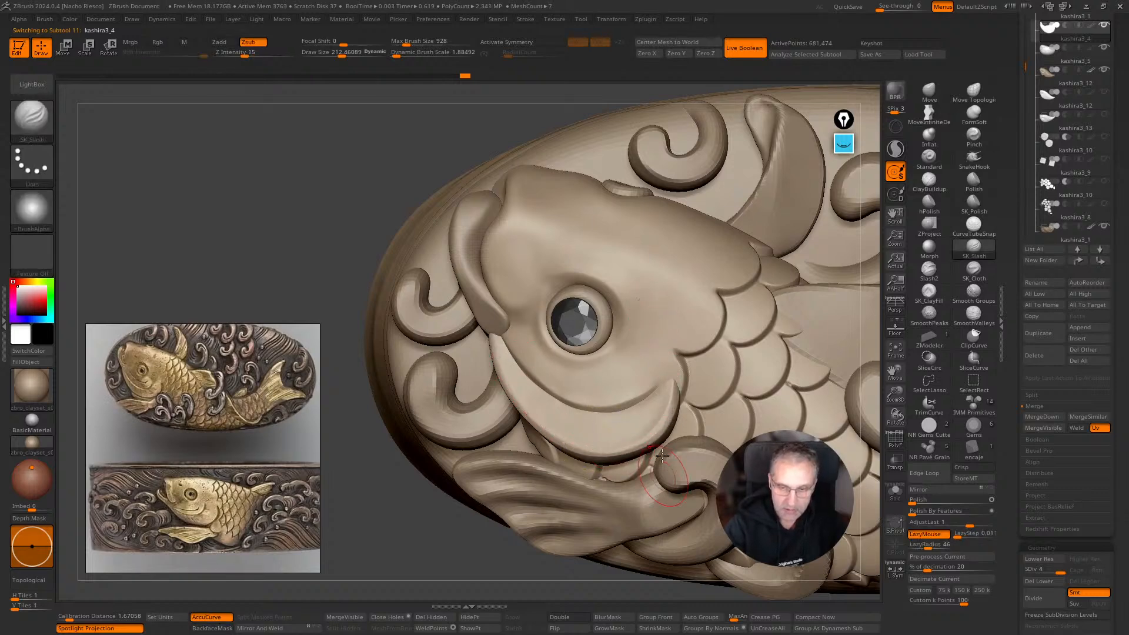
Polish the gill plate's surface and rear corner with hPolish at a draw size of about 115.
{"action": "left_click", "coordinate": [929, 202]}
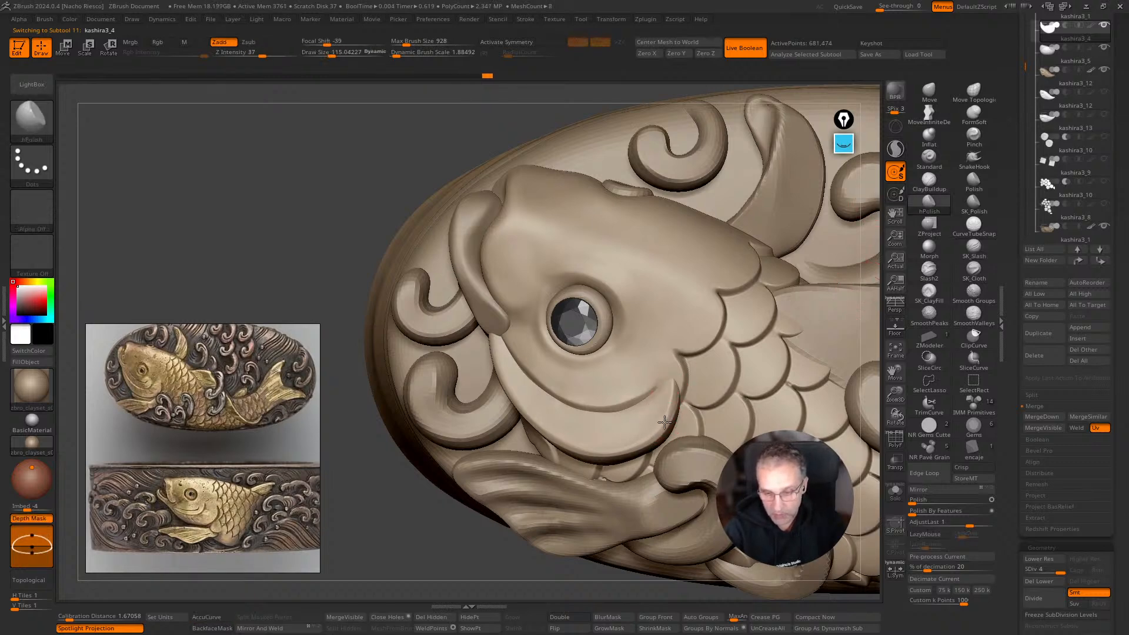
{"action": "left_click_drag", "start_coordinate": [429, 539], "coordinate": [478, 564], "text": "alt"}
{"action": "left_click_drag", "start_coordinate": [480, 491], "coordinate": [681, 380], "text": "alt"}
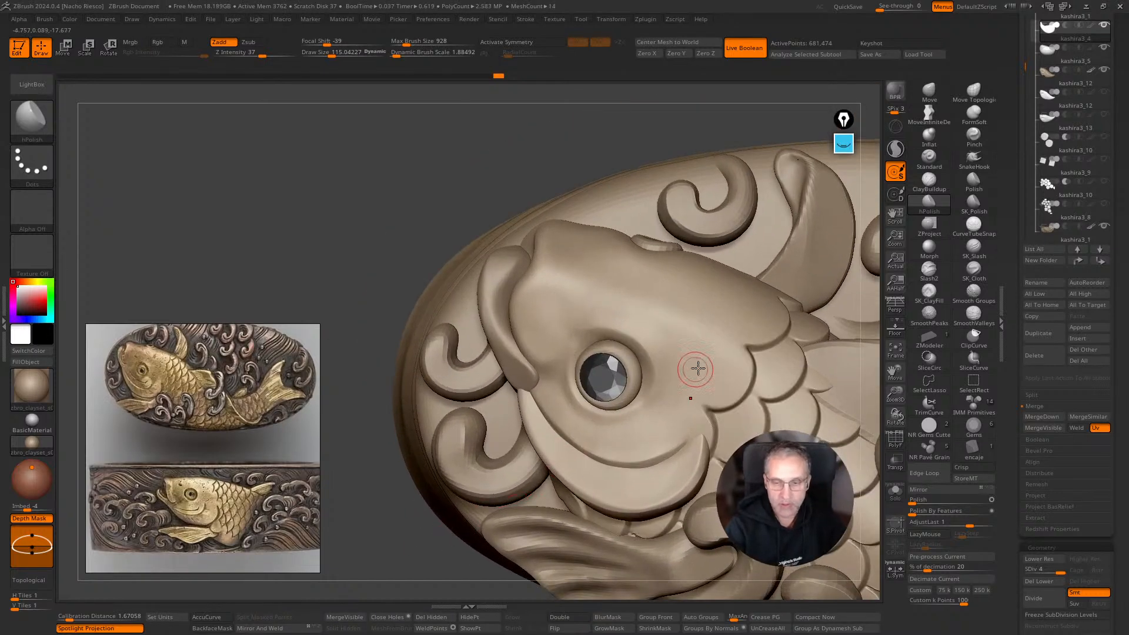
{"action": "left_click_drag", "start_coordinate": [512, 148], "coordinate": [609, 192]}
{"action": "left_click_drag", "start_coordinate": [537, 276], "coordinate": [537, 326], "text": "shift"}
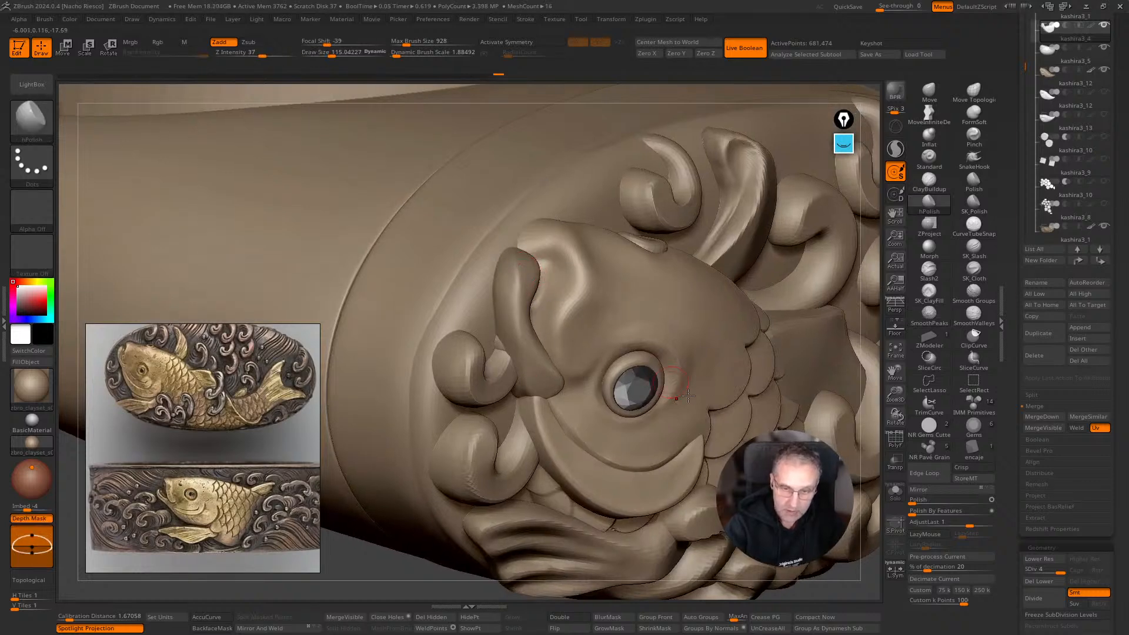
Reshape the gill plate's front end below the lip with the Move brush at a draw size of about 419.
{"action": "left_click_drag", "start_coordinate": [872, 405], "coordinate": [906, 347]}
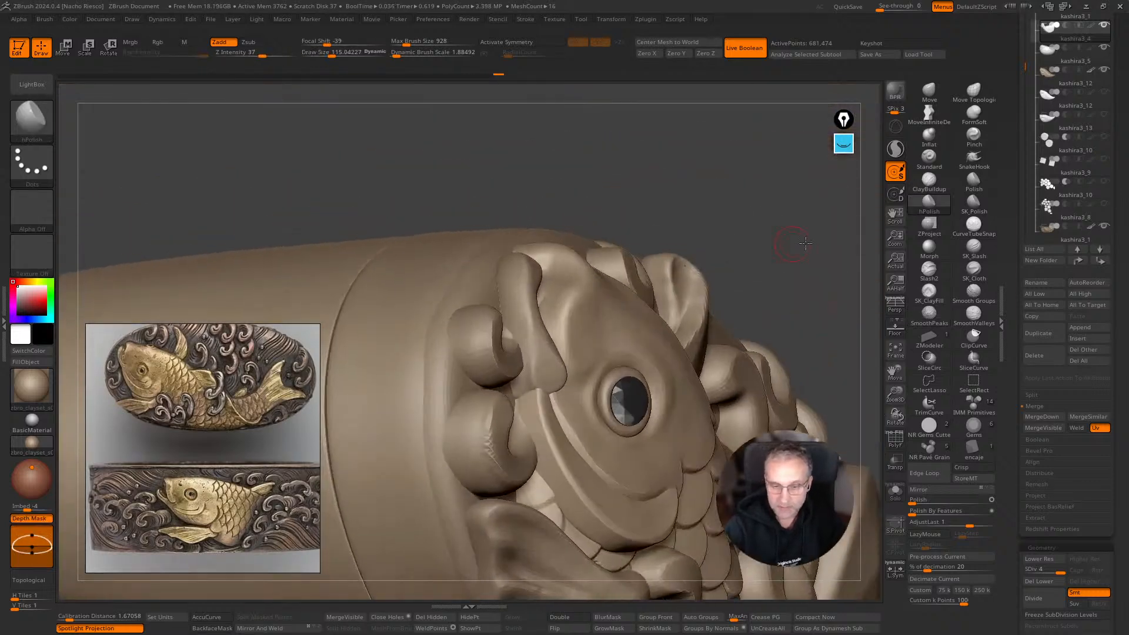
{"action": "left_click_drag", "start_coordinate": [786, 245], "coordinate": [841, 236]}
{"action": "left_click", "coordinate": [928, 99]}
{"action": "key", "text": "s"}
{"action": "left_click_drag", "start_coordinate": [558, 409], "coordinate": [565, 409]}
{"action": "mouse_move", "coordinate": [553, 406]}
{"action": "left_mouse_down"}
{"action": "mouse_move", "coordinate": [543, 407]}
{"action": "mouse_move", "coordinate": [563, 436]}
{"action": "left_mouse_up"}
{"action": "left_click_drag", "start_coordinate": [751, 311], "coordinate": [638, 414]}
Polish the koi head's cheek edge beside the gill plate with hPolish at a draw size of about 110.
{"action": "left_click", "coordinate": [625, 422], "text": "alt"}
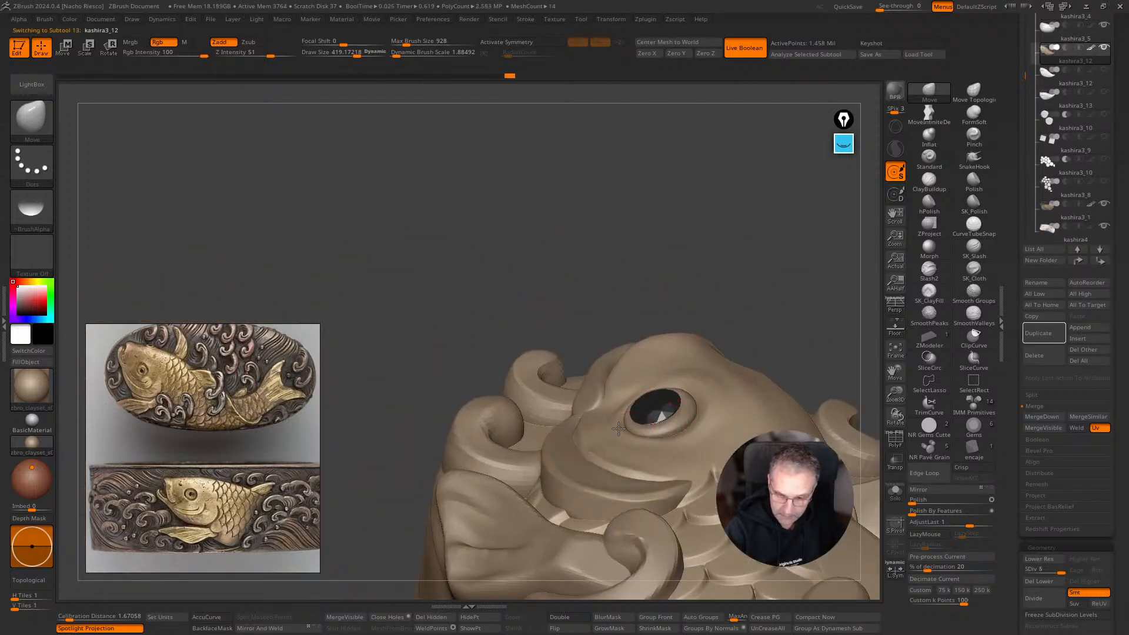
{"action": "left_click_drag", "start_coordinate": [743, 311], "coordinate": [749, 406]}
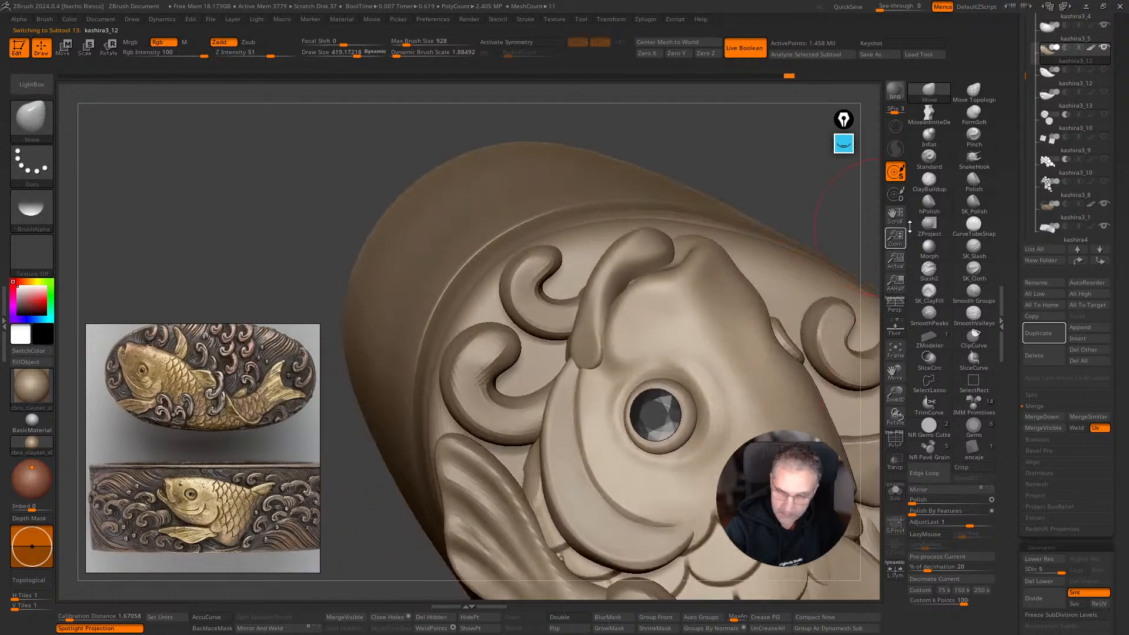
{"action": "left_click", "coordinate": [929, 203]}
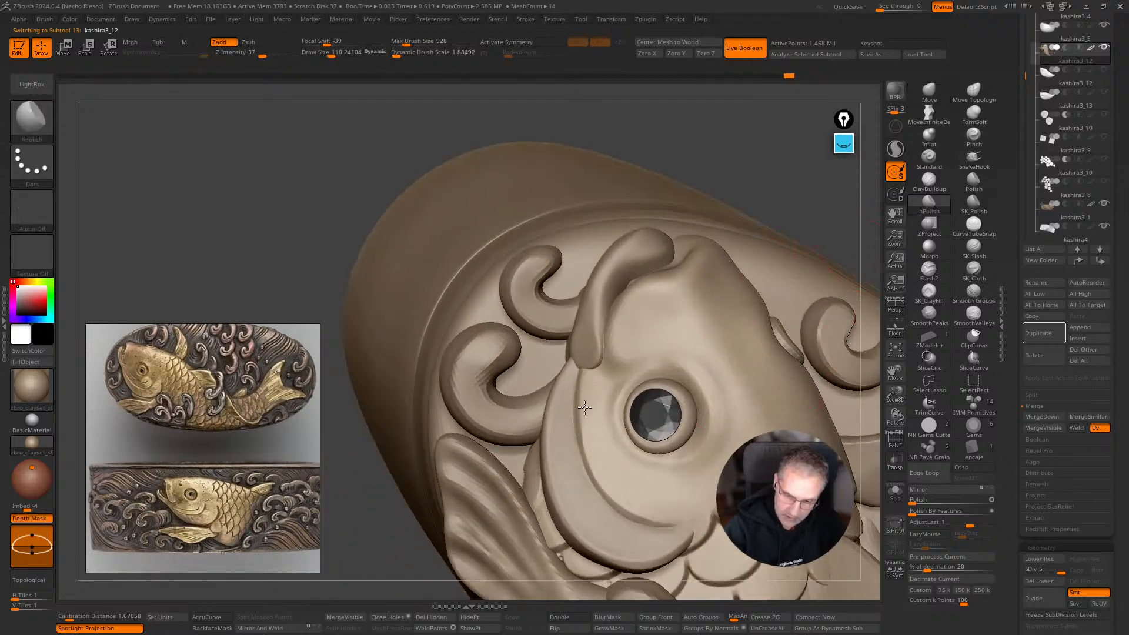
{"action": "left_click_drag", "start_coordinate": [739, 210], "coordinate": [823, 276]}
{"action": "left_click_drag", "start_coordinate": [788, 482], "coordinate": [718, 544], "text": "shift"}
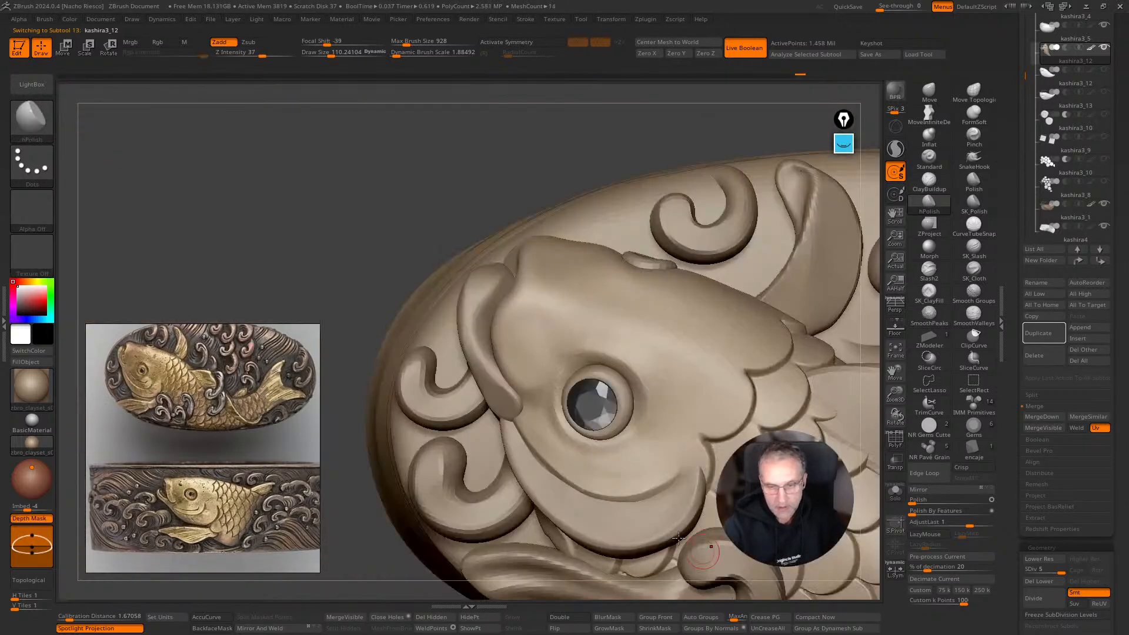
{"action": "left_click_drag", "start_coordinate": [528, 159], "coordinate": [557, 245], "text": "alt"}
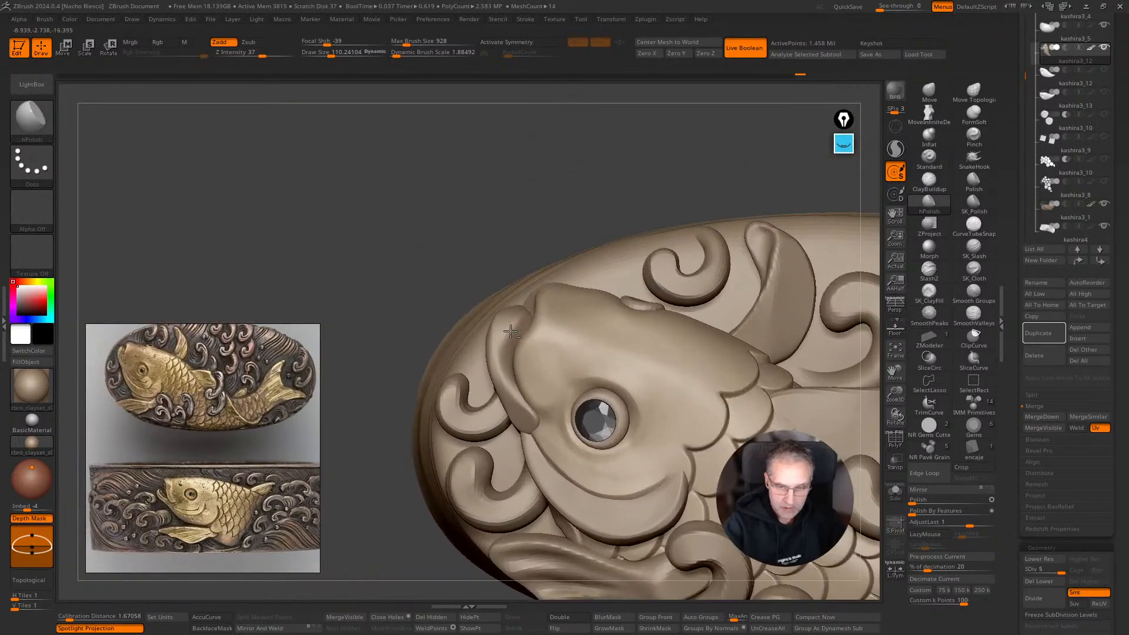
Work over the koi's lip with the SK_Cloth brush at a draw size of about 141.
{"action": "left_click", "coordinate": [974, 270]}
{"action": "left_click", "coordinate": [508, 335], "text": "alt"}
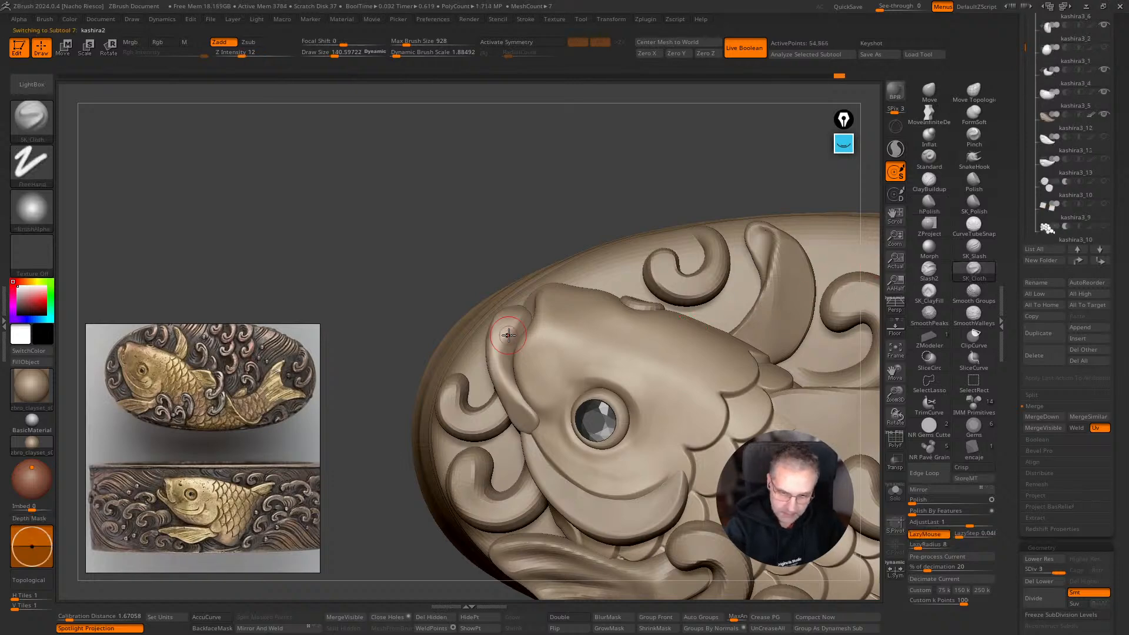
{"action": "left_click_drag", "start_coordinate": [555, 199], "coordinate": [502, 358]}
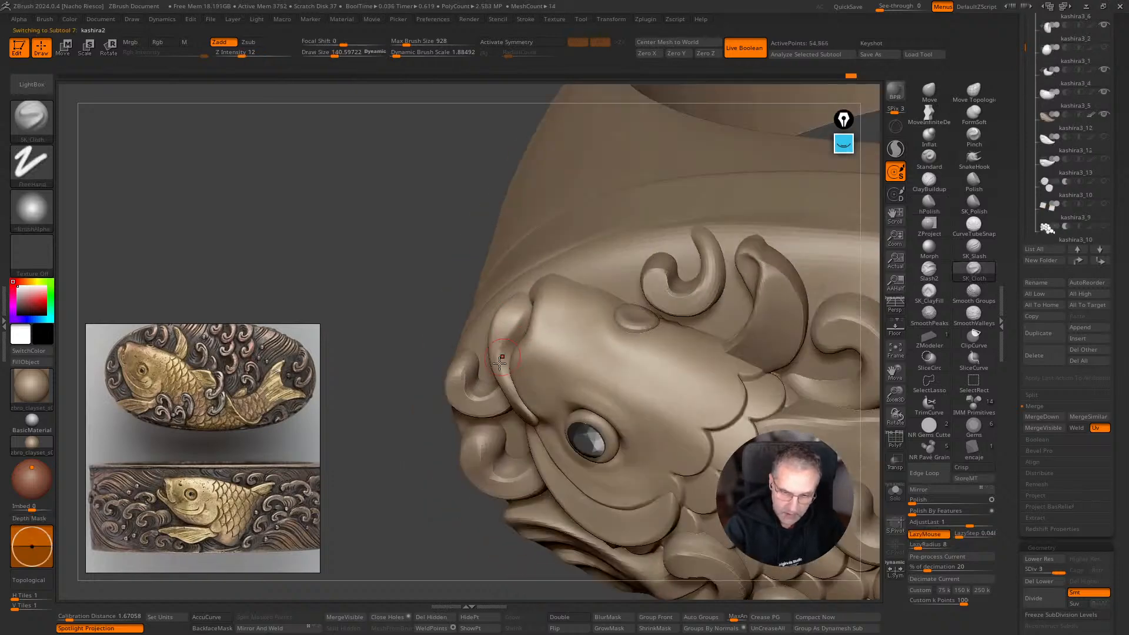
{"action": "left_click_drag", "start_coordinate": [531, 266], "coordinate": [685, 236]}
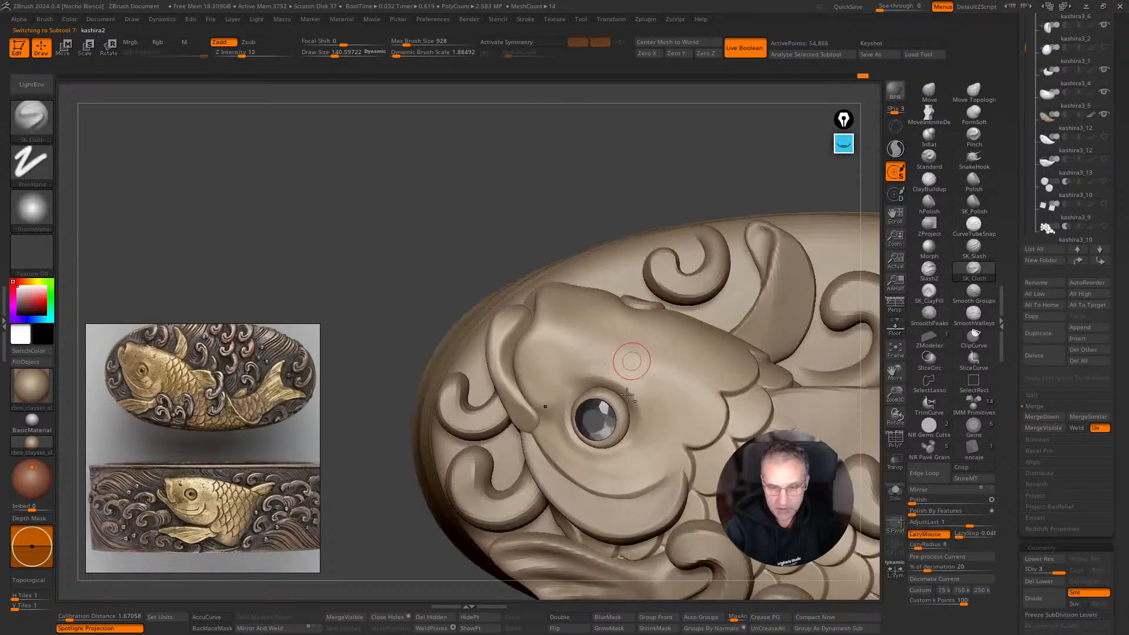
Subdivide the eye ring twice and reshape it with the MoveInfiniteDepth brush at draw sizes of about 269 and 254.
{"action": "right_click_drag", "start_coordinate": [617, 388], "coordinate": [662, 306]}
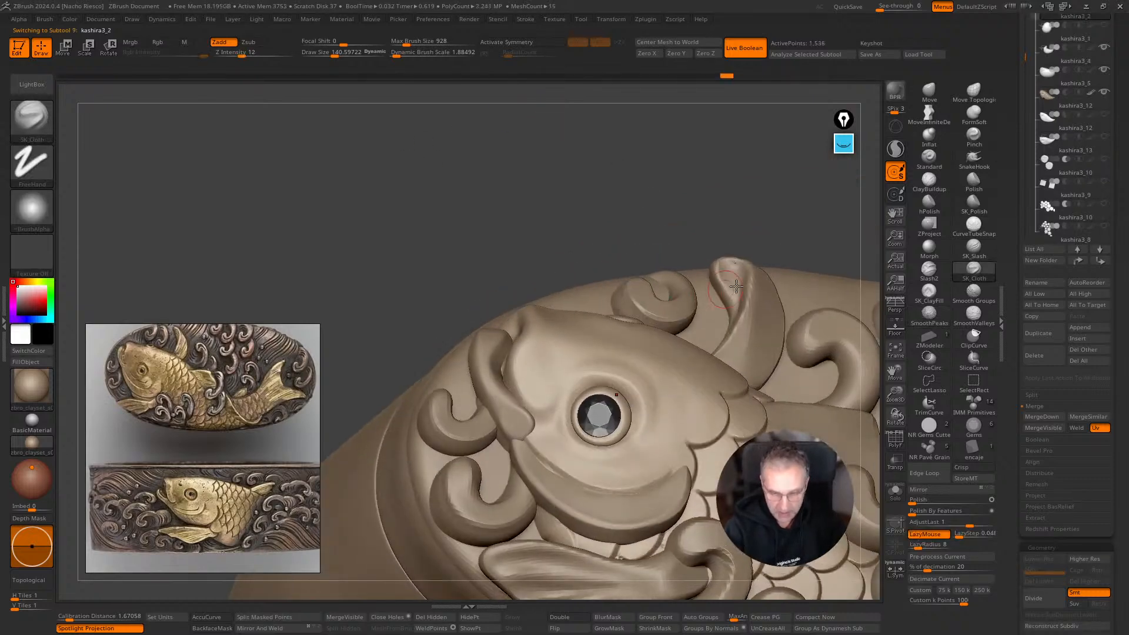
{"action": "key", "text": "ctrl+d"}
{"action": "key", "text": "ctrl+d"}
{"action": "left_click_drag", "start_coordinate": [698, 212], "coordinate": [697, 235], "text": "shift"}
{"action": "left_click", "coordinate": [929, 113]}
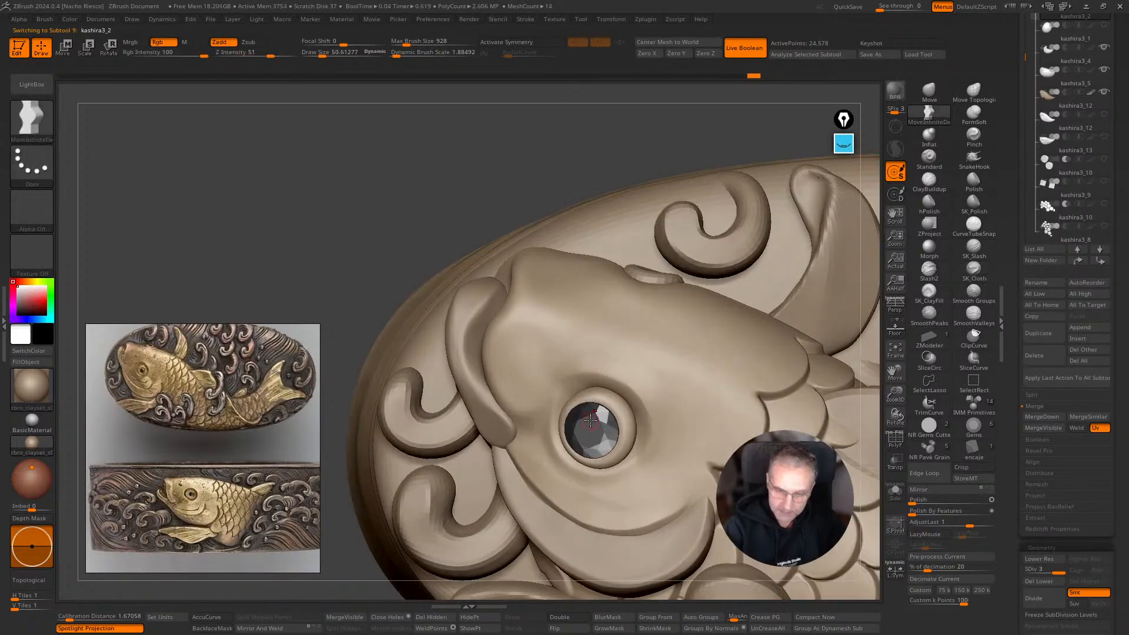
{"action": "left_click_drag", "start_coordinate": [573, 405], "coordinate": [579, 398]}
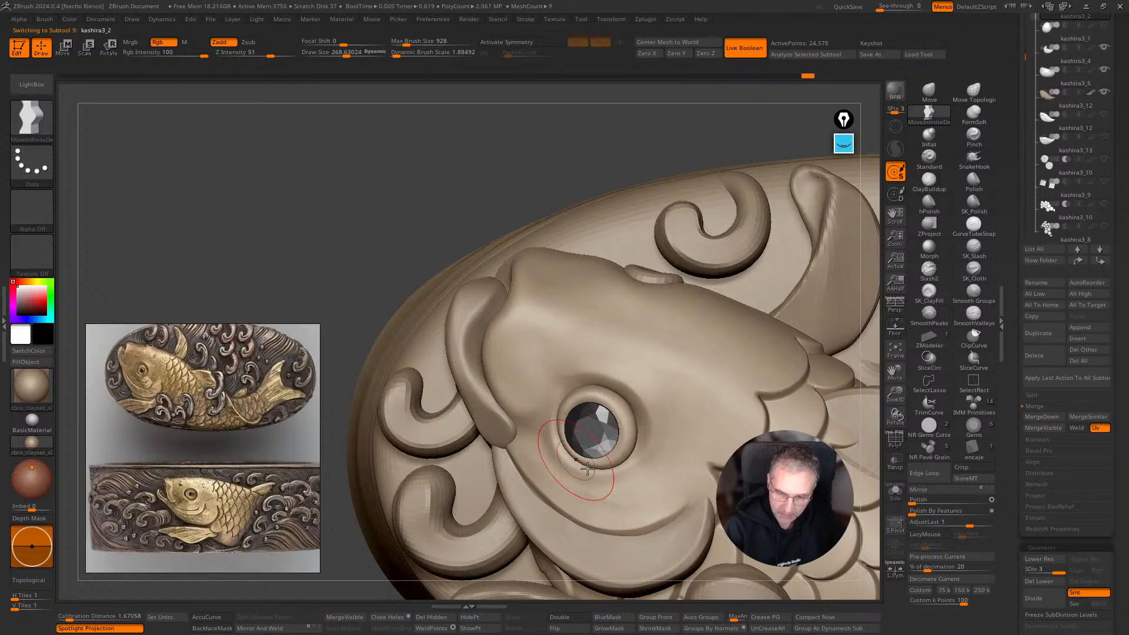
{"action": "key", "text": "bracketleft"}
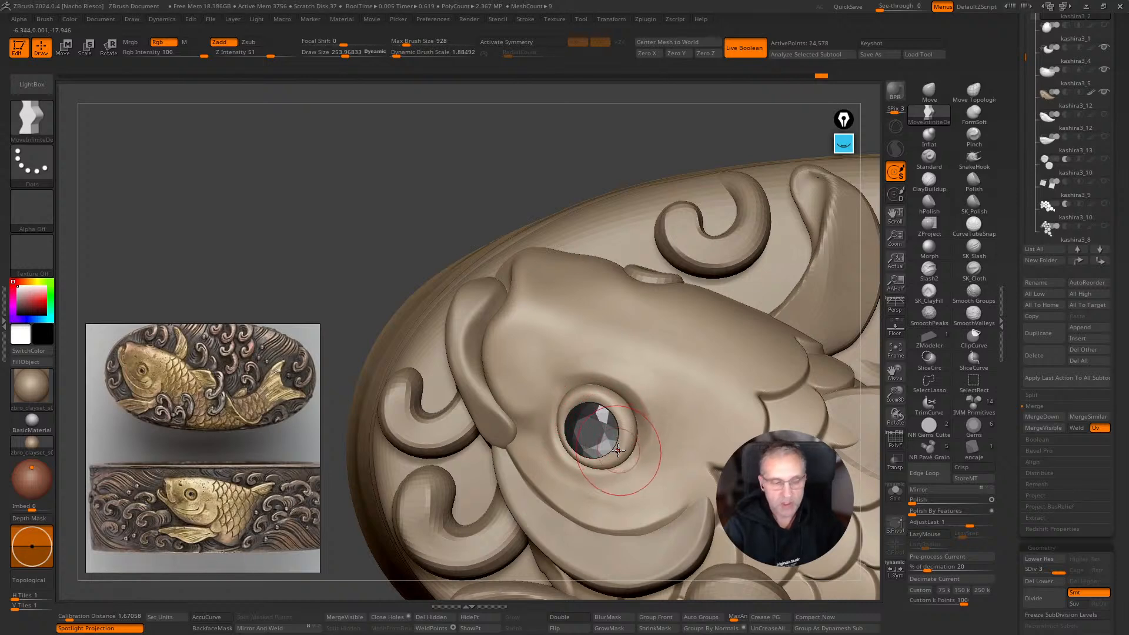
{"action": "key", "text": "bracketright"}
{"action": "key", "text": "bracketright"}
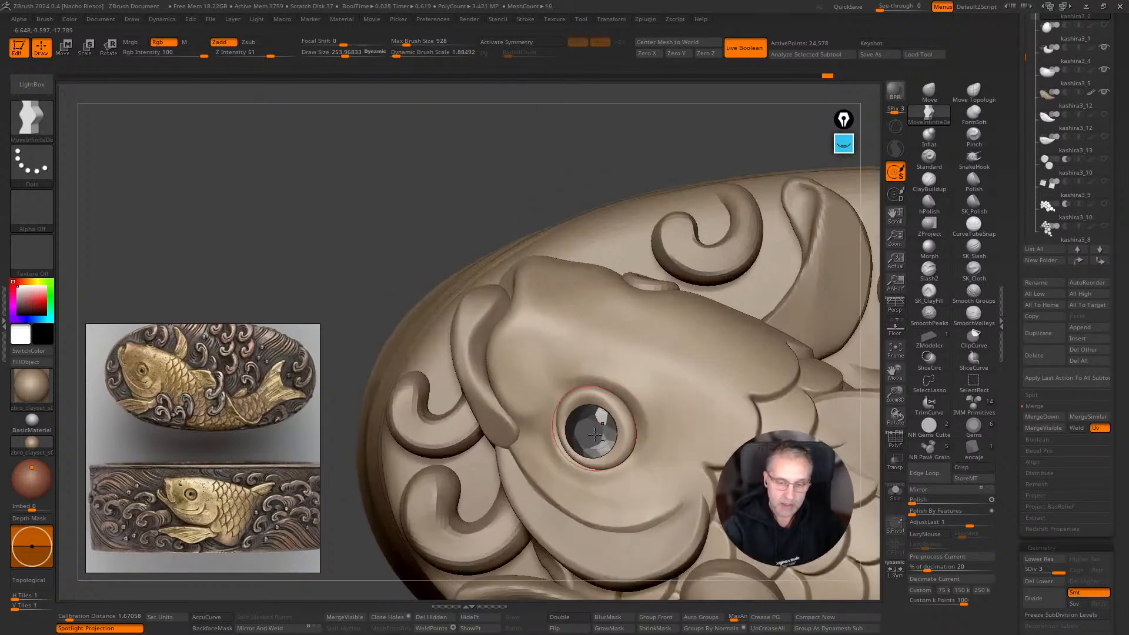
Reposition the eye gem inside its ring with the transform gizmo, then adjust it with MoveInfiniteDepth at a draw size of about 254.
{"action": "key", "text": "w"}
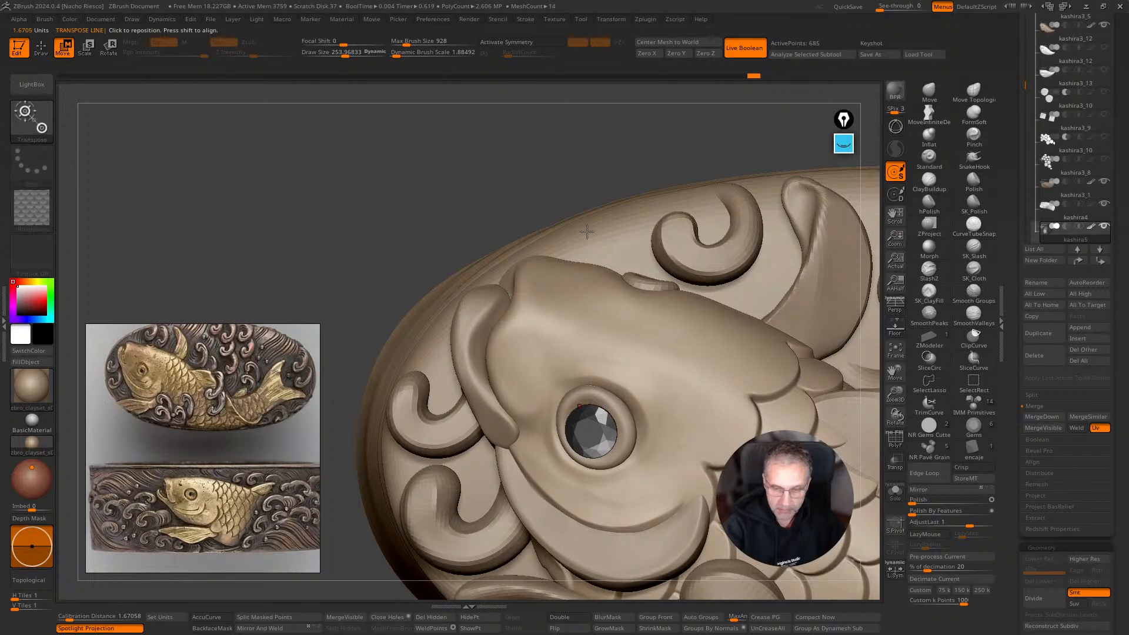
{"action": "left_click", "coordinate": [895, 127]}
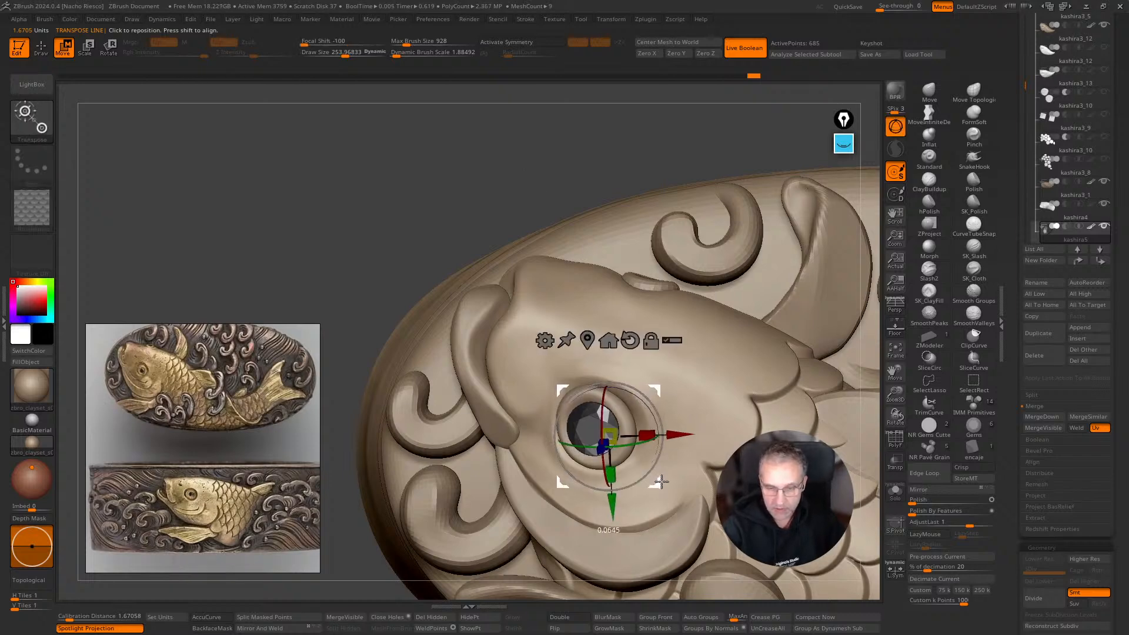
{"action": "key", "text": "q"}
{"action": "left_click_drag", "start_coordinate": [637, 132], "coordinate": [730, 131]}
{"action": "key", "text": "w"}
{"action": "left_click_drag", "start_coordinate": [737, 401], "coordinate": [751, 389], "text": "alt"}
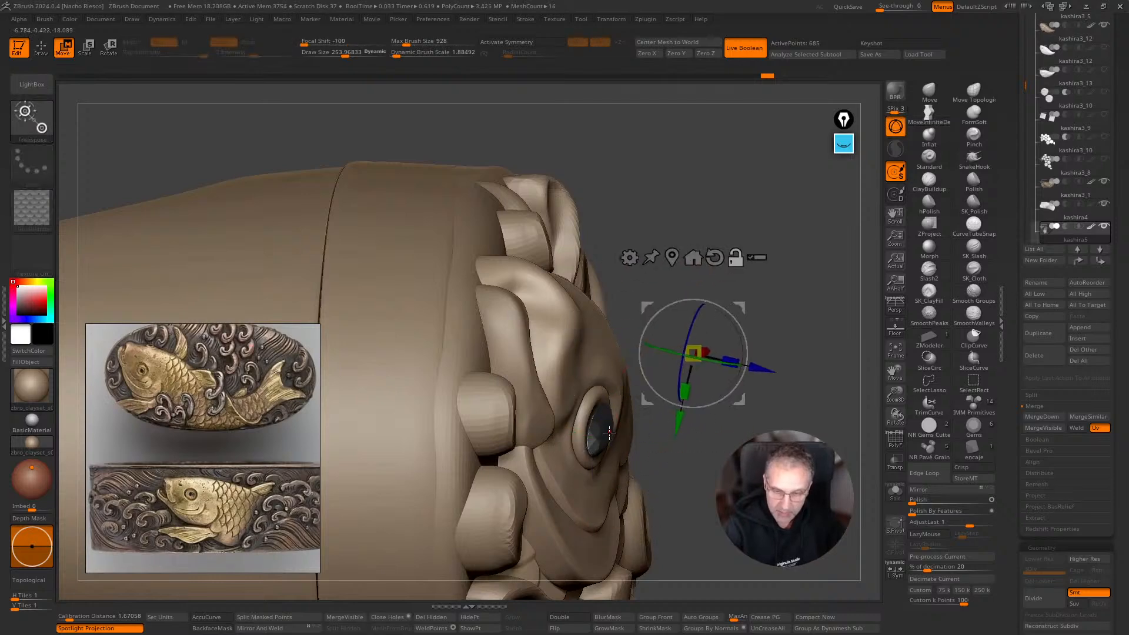
{"action": "left_click", "coordinate": [609, 432], "text": "alt"}
{"action": "mouse_move", "coordinate": [646, 440]}
{"action": "left_mouse_down"}
{"action": "mouse_move", "coordinate": [674, 446]}
{"action": "mouse_move", "coordinate": [654, 475]}
{"action": "left_mouse_up"}
{"action": "mouse_move", "coordinate": [770, 409]}
{"action": "left_mouse_down"}
{"action": "mouse_move", "coordinate": [702, 412]}
{"action": "mouse_move", "coordinate": [625, 511]}
{"action": "left_mouse_up"}
{"action": "key", "text": "q"}
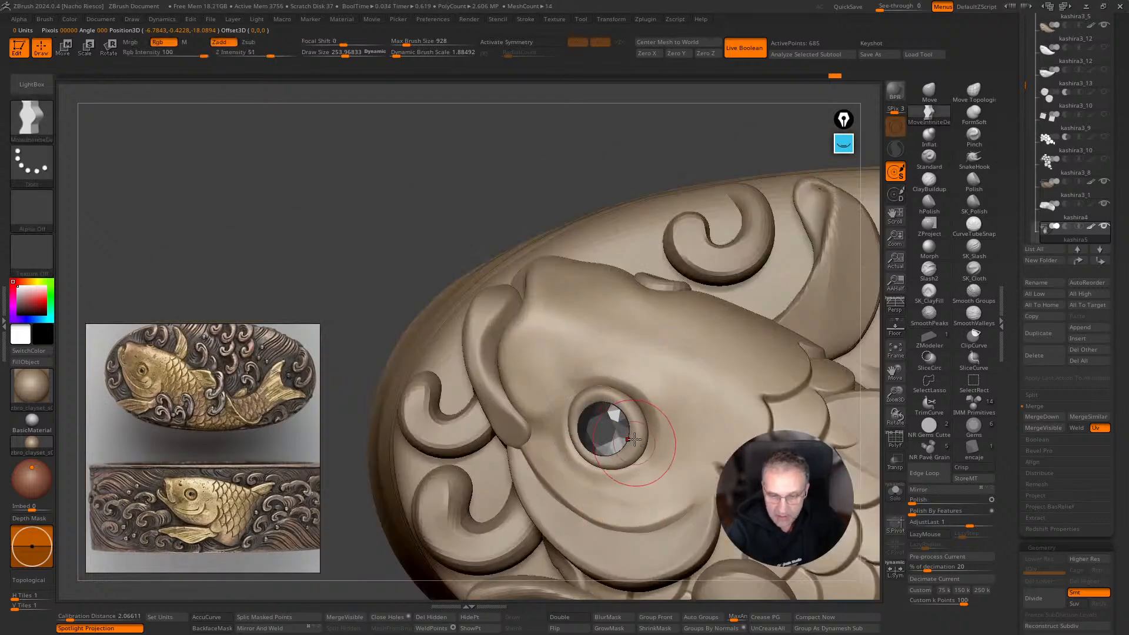
{"action": "left_click_drag", "start_coordinate": [643, 439], "coordinate": [646, 440]}
Polish the eye ring with hPolish at a draw size of about 84, then soften it with SmoothPeaks at about 115.
{"action": "left_click", "coordinate": [929, 206]}
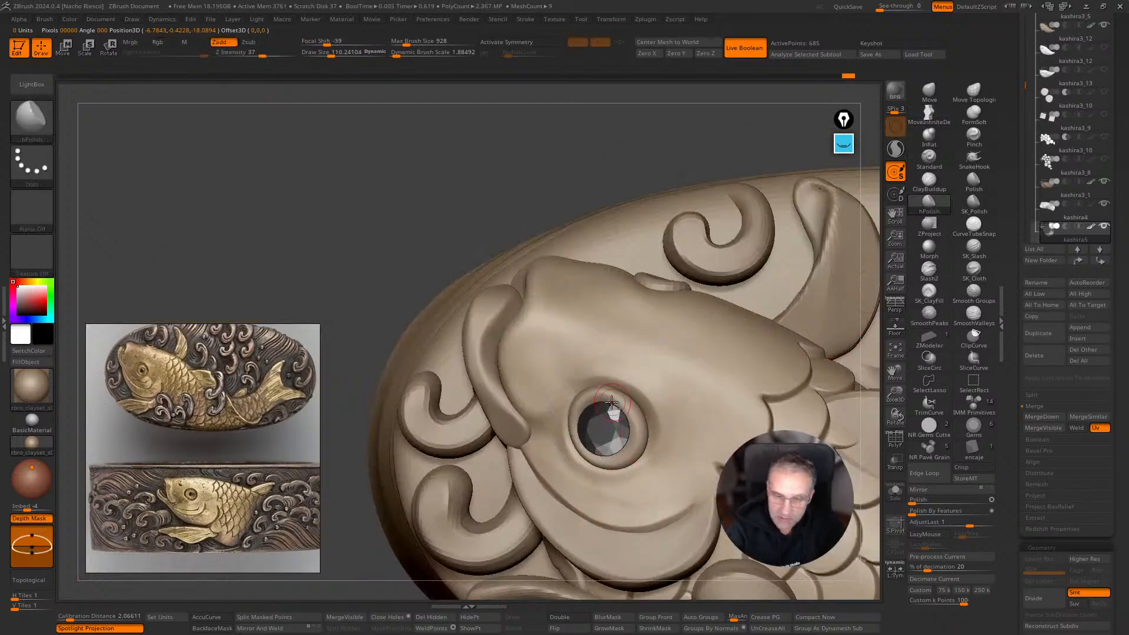
{"action": "left_click", "coordinate": [609, 396], "text": "alt"}
{"action": "key", "text": "["}
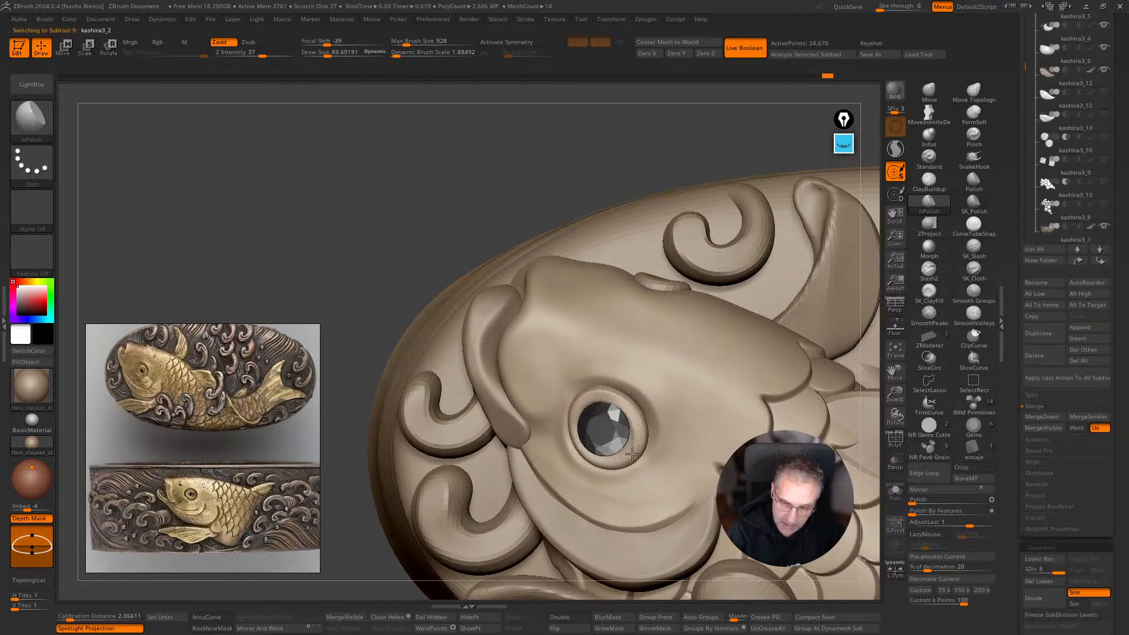
{"action": "key", "text": "shift"}
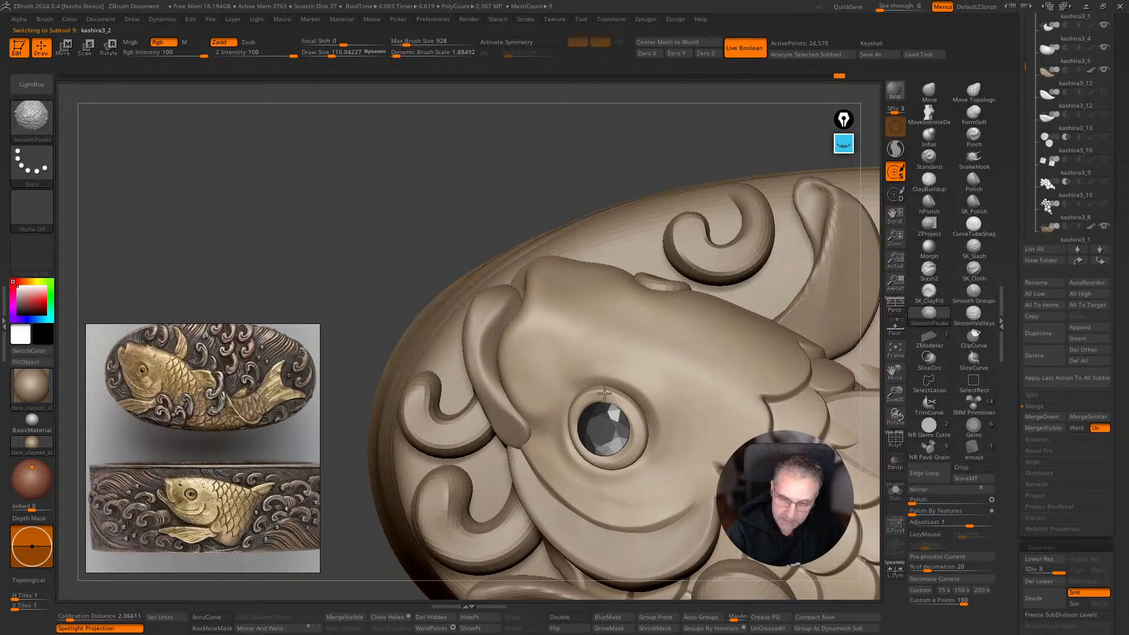
Subdivide the far-side eye form on top of the koi's head to subdivision level 4.
{"action": "left_click_drag", "start_coordinate": [568, 151], "coordinate": [655, 288]}
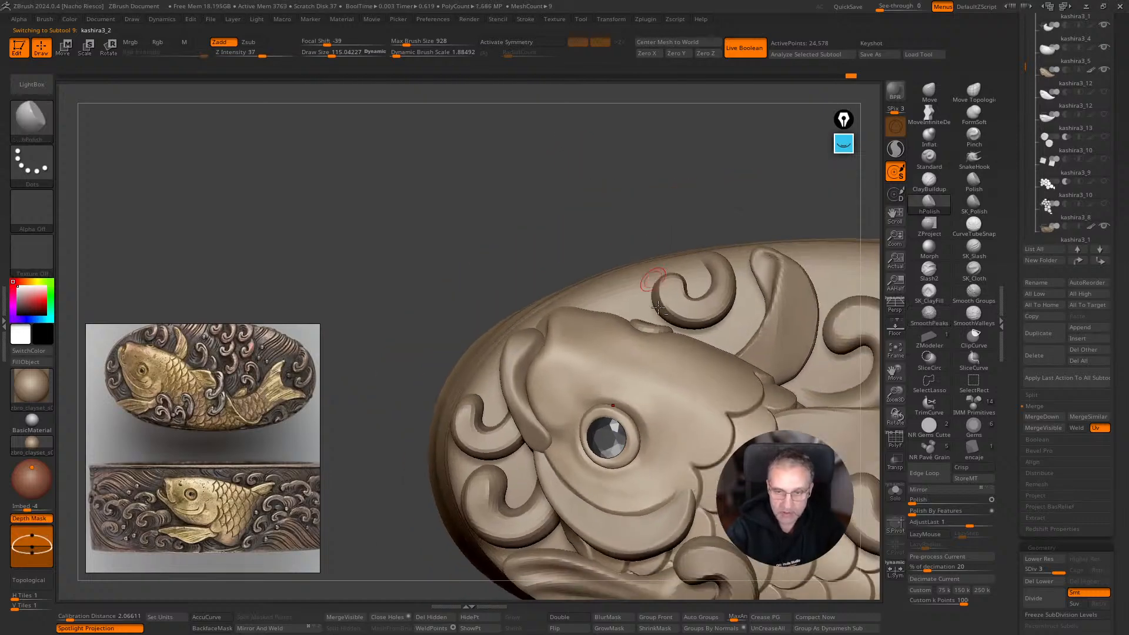
{"action": "left_click_drag", "start_coordinate": [615, 168], "coordinate": [585, 220]}
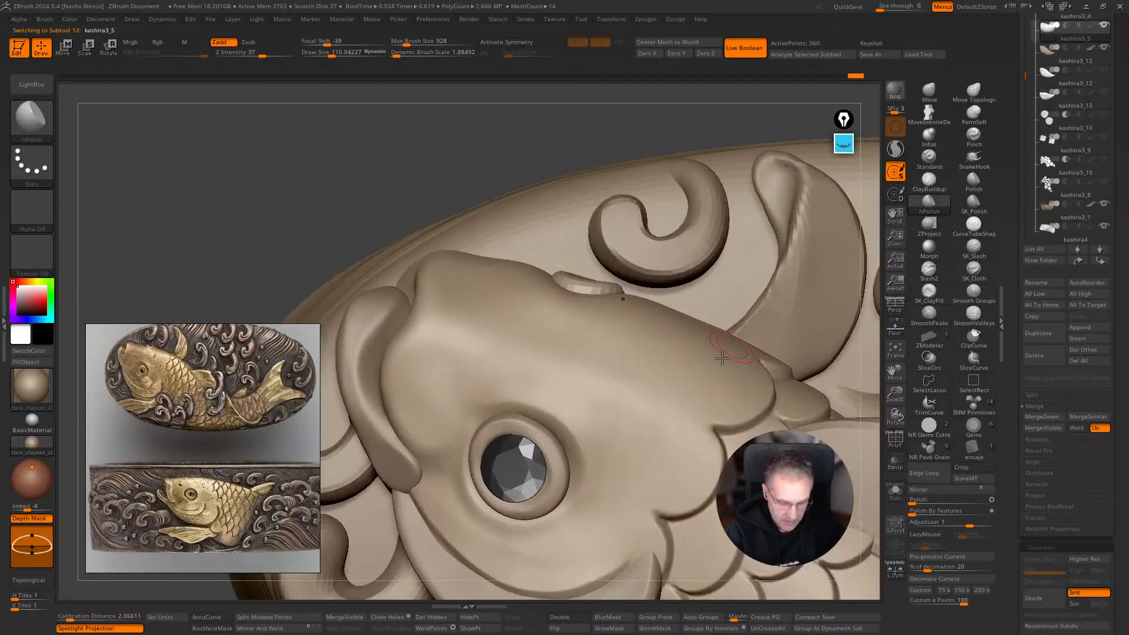
{"action": "left_click_drag", "start_coordinate": [866, 382], "coordinate": [857, 484]}
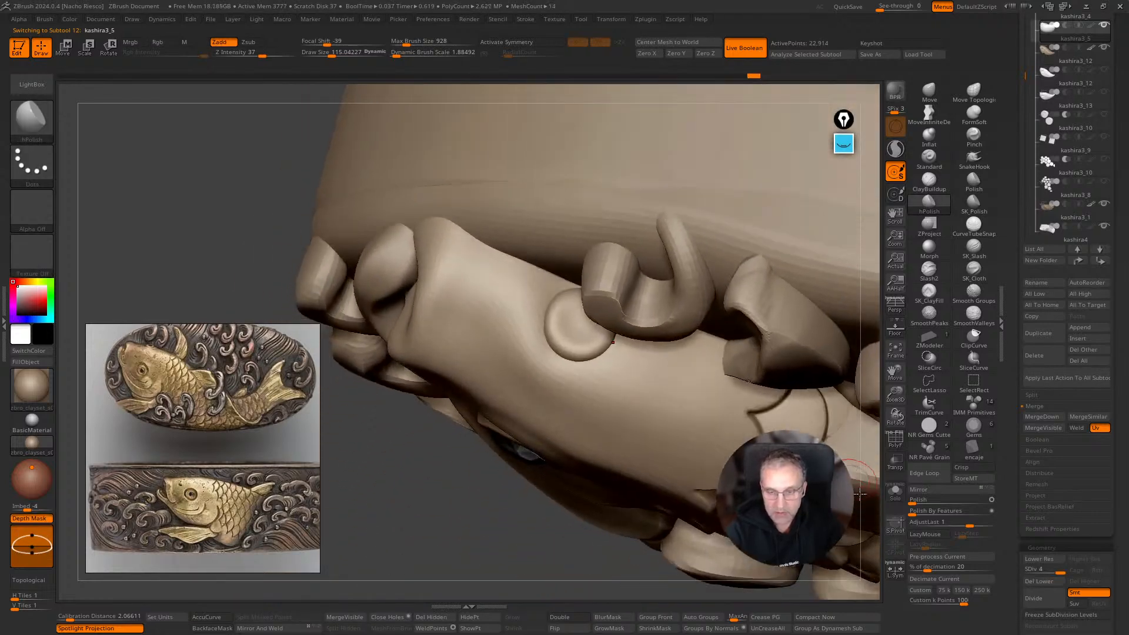
{"action": "mouse_move", "coordinate": [559, 544]}
{"action": "left_mouse_down"}
{"action": "mouse_move", "coordinate": [556, 553]}
{"action": "mouse_move", "coordinate": [571, 520]}
{"action": "left_mouse_up"}
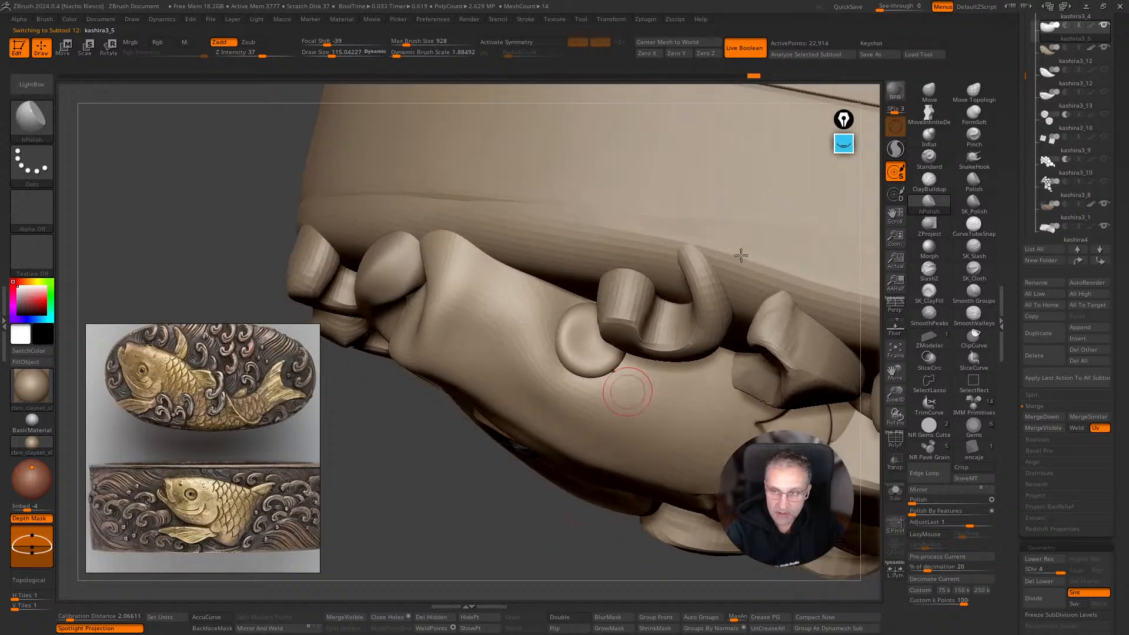
Reshape the far-side eye with MoveInfiniteDepth at a draw size of about 315, with BackfaceMask turned on.
{"action": "left_click", "coordinate": [930, 113]}
{"action": "left_click", "coordinate": [210, 629]}
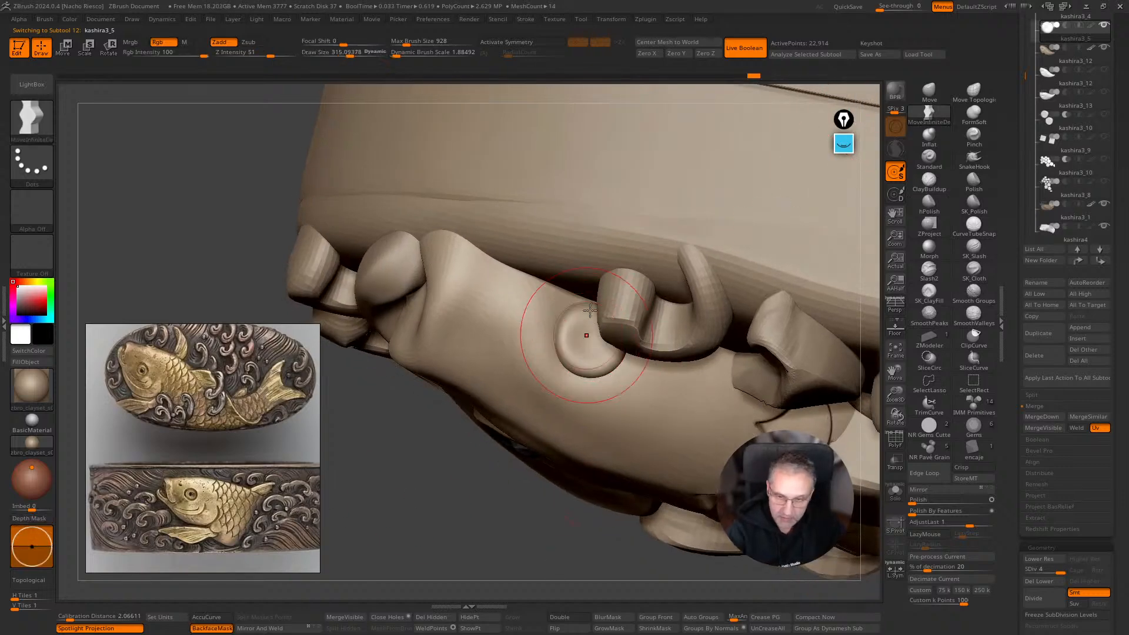
{"action": "left_click_drag", "start_coordinate": [573, 323], "coordinate": [579, 337]}
{"action": "mouse_move", "coordinate": [517, 552]}
{"action": "left_mouse_down"}
{"action": "mouse_move", "coordinate": [504, 548]}
{"action": "mouse_move", "coordinate": [534, 456]}
{"action": "mouse_move", "coordinate": [565, 422]}
{"action": "left_mouse_up"}
{"action": "mouse_move", "coordinate": [668, 197]}
{"action": "left_mouse_down"}
{"action": "mouse_move", "coordinate": [700, 342]}
{"action": "mouse_move", "coordinate": [645, 339]}
{"action": "mouse_move", "coordinate": [656, 341]}
{"action": "left_mouse_up"}
Shift the end of the wave curl beside the far-side eye with the Move brush at a draw size of about 696.
{"action": "left_click", "coordinate": [769, 315], "text": "alt"}
{"action": "left_click", "coordinate": [930, 91]}
{"action": "key", "text": "s"}
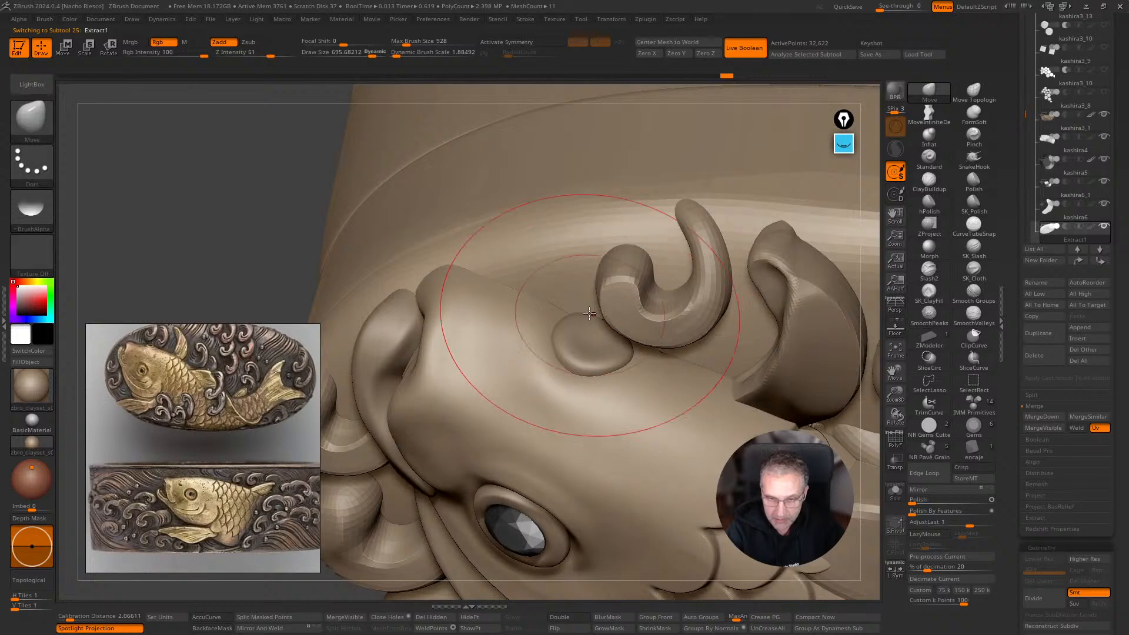
{"action": "left_click_drag", "start_coordinate": [593, 318], "coordinate": [594, 330]}
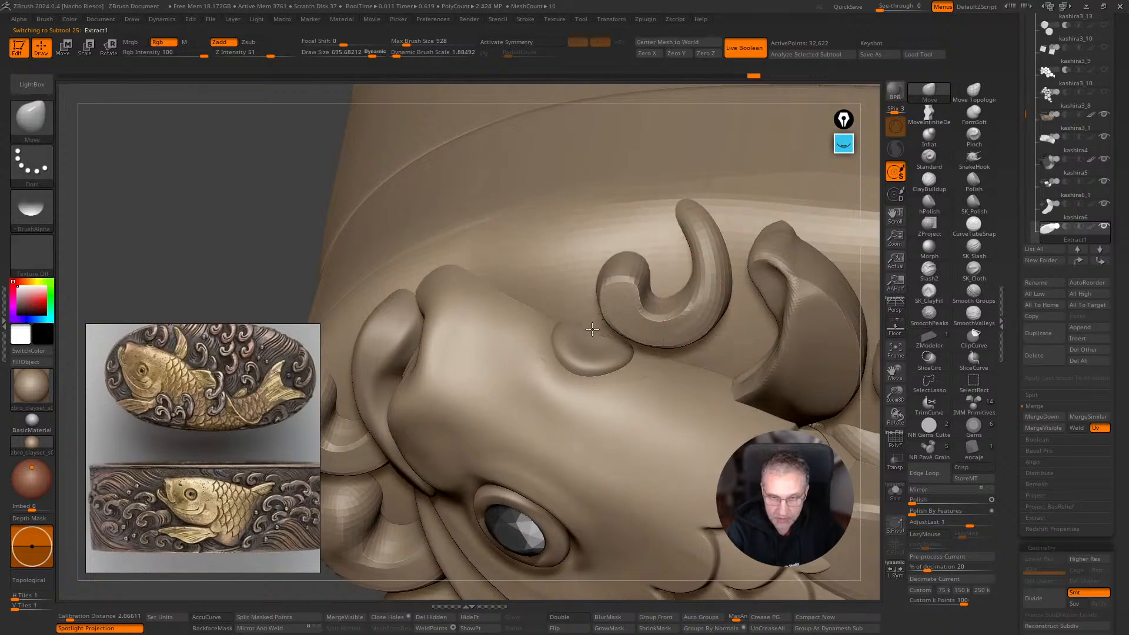
{"action": "left_click_drag", "start_coordinate": [712, 369], "coordinate": [704, 366]}
{"action": "mouse_move", "coordinate": [227, 247]}
{"action": "left_mouse_down", "text": "alt"}
{"action": "mouse_move", "coordinate": [200, 147]}
{"action": "mouse_move", "coordinate": [222, 151]}
{"action": "mouse_move", "coordinate": [236, 176]}
{"action": "left_mouse_up", "text": "alt"}
{"action": "left_click_drag", "start_coordinate": [418, 540], "coordinate": [327, 486], "text": "alt"}
{"action": "left_click_drag", "start_coordinate": [321, 492], "coordinate": [331, 494]}
{"action": "mouse_move", "coordinate": [646, 522]}
{"action": "left_mouse_down"}
{"action": "mouse_move", "coordinate": [566, 506]}
{"action": "mouse_move", "coordinate": [716, 530]}
{"action": "mouse_move", "coordinate": [611, 520]}
{"action": "mouse_move", "coordinate": [635, 530]}
{"action": "left_mouse_up"}
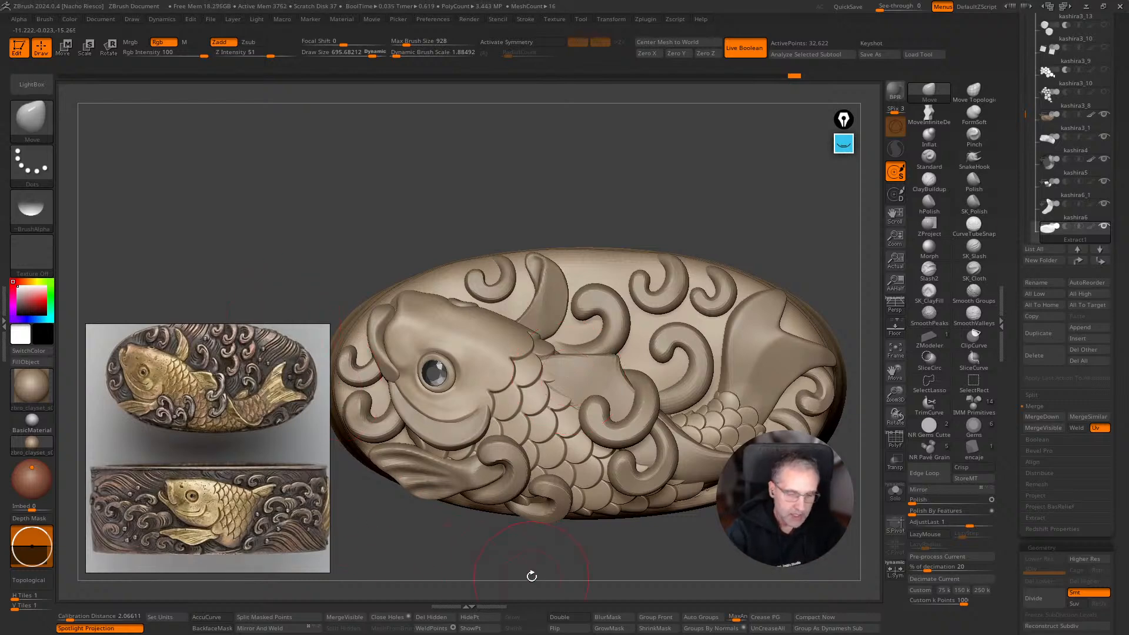
{"action": "left_click_drag", "start_coordinate": [534, 574], "coordinate": [553, 554]}
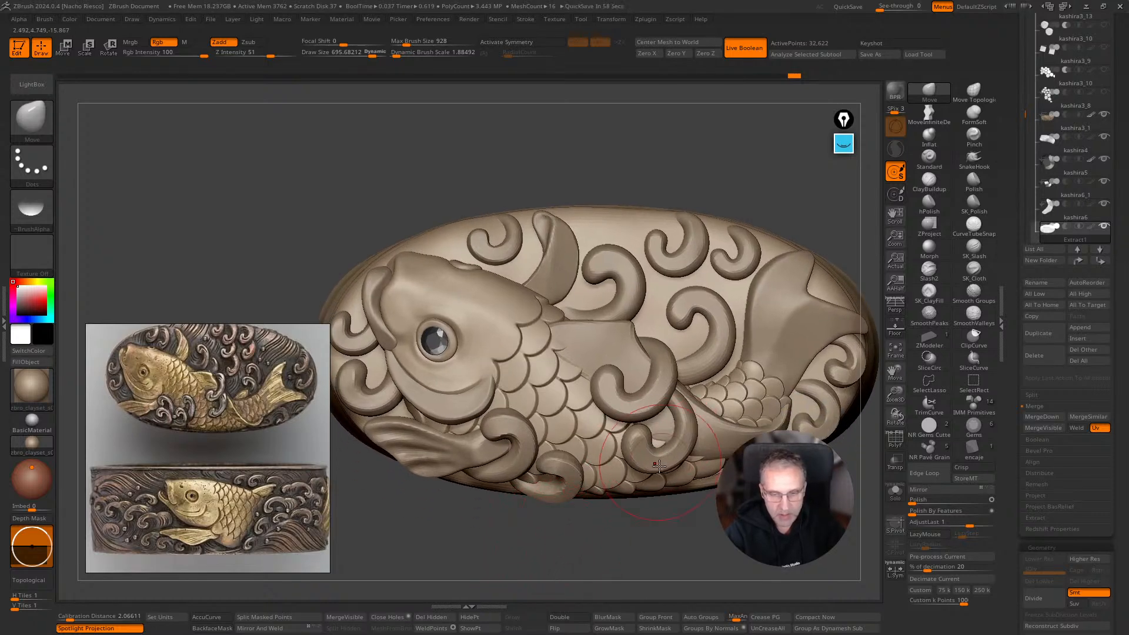
Select the koi's dorsal fin, check it in Solo view, and subdivide it to subdivision level 5.
{"action": "left_click_drag", "start_coordinate": [593, 569], "coordinate": [588, 541]}
{"action": "left_click_drag", "start_coordinate": [592, 559], "coordinate": [565, 550], "text": "alt"}
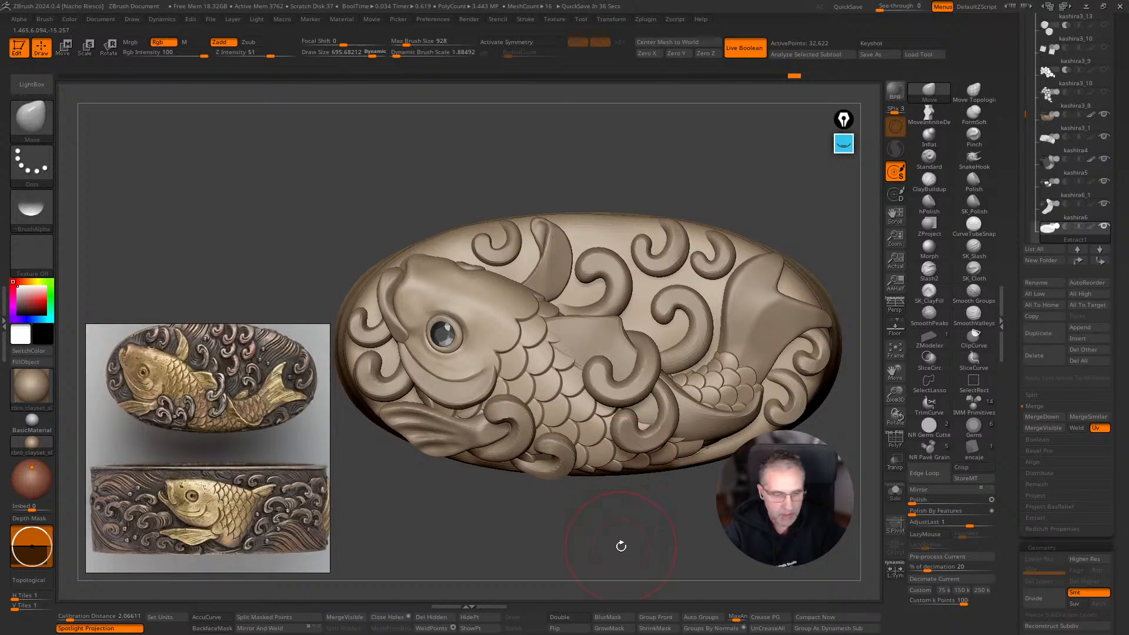
{"action": "left_click_drag", "start_coordinate": [655, 540], "coordinate": [627, 545]}
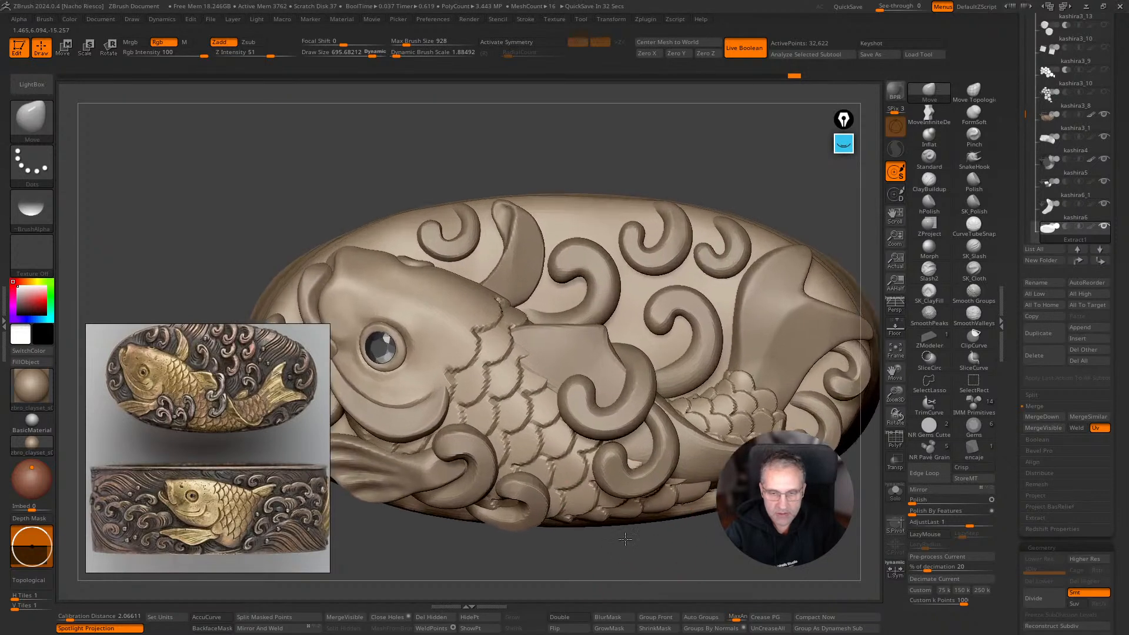
{"action": "left_click", "coordinate": [636, 393], "text": "alt"}
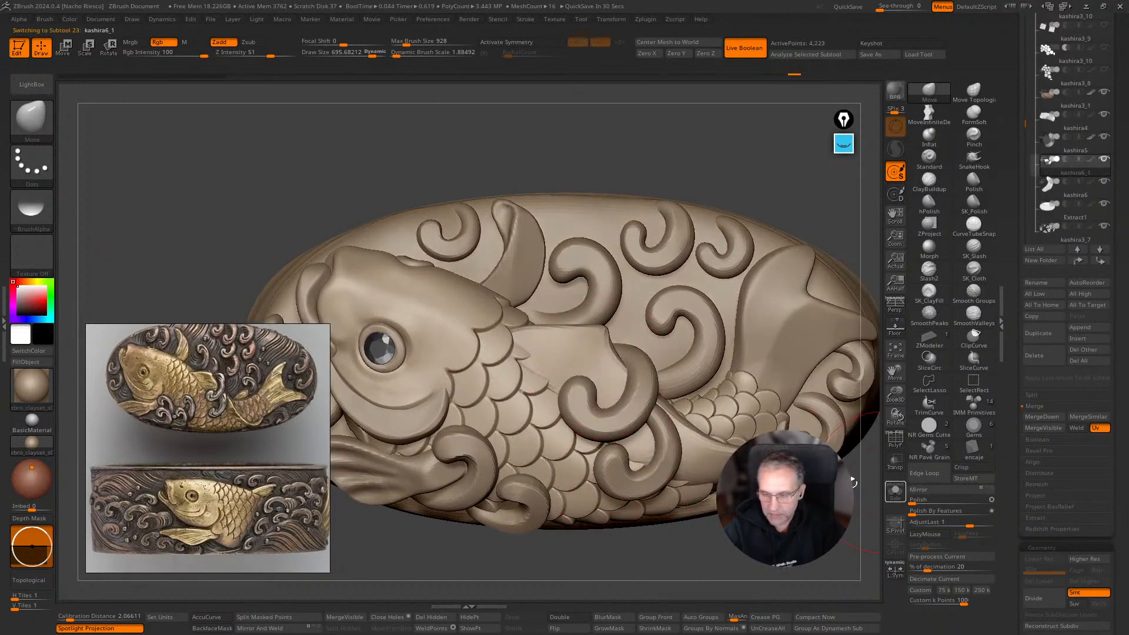
{"action": "left_click", "coordinate": [903, 486]}
{"action": "left_click", "coordinate": [895, 438]}
{"action": "left_click", "coordinate": [895, 438]}
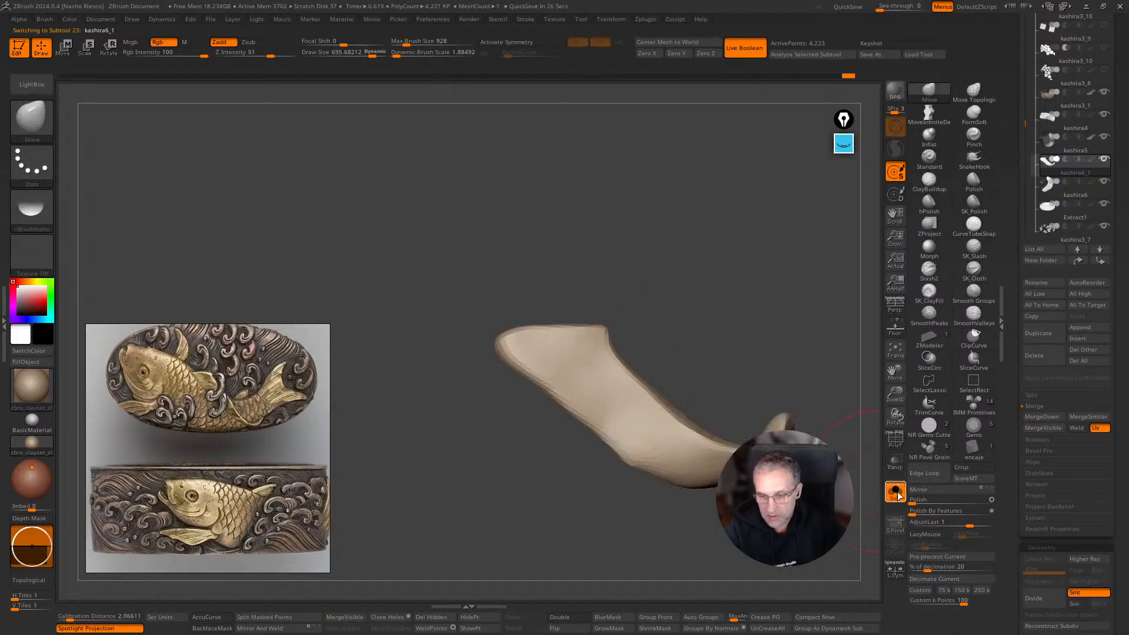
{"action": "left_click", "coordinate": [895, 492]}
{"action": "key", "text": "ctrl"}
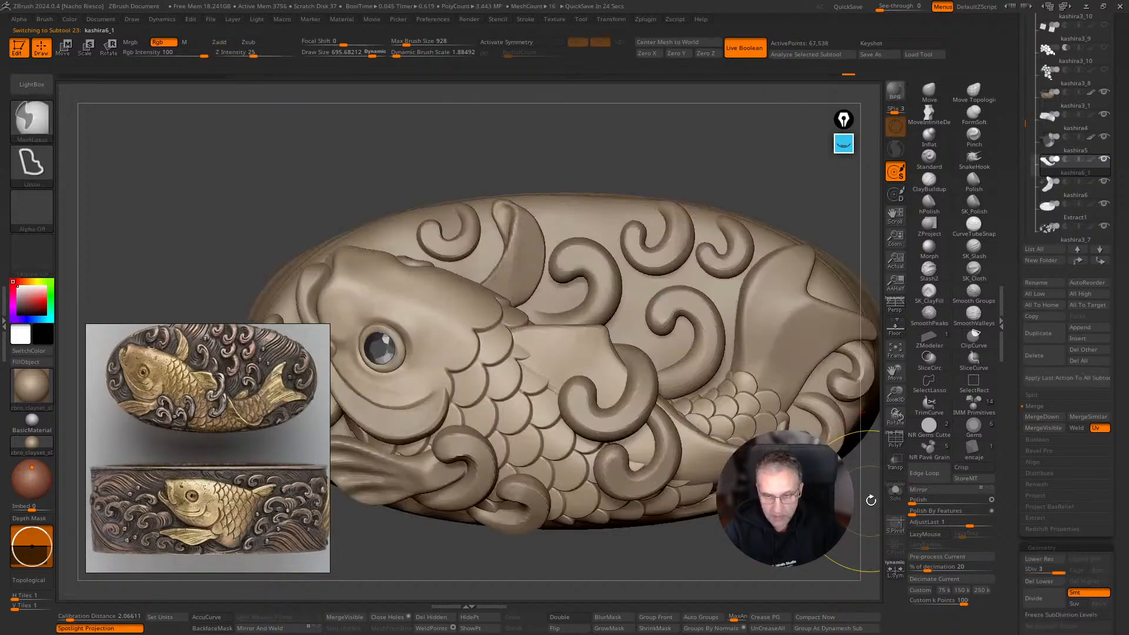
{"action": "key", "text": "ctrl+d"}
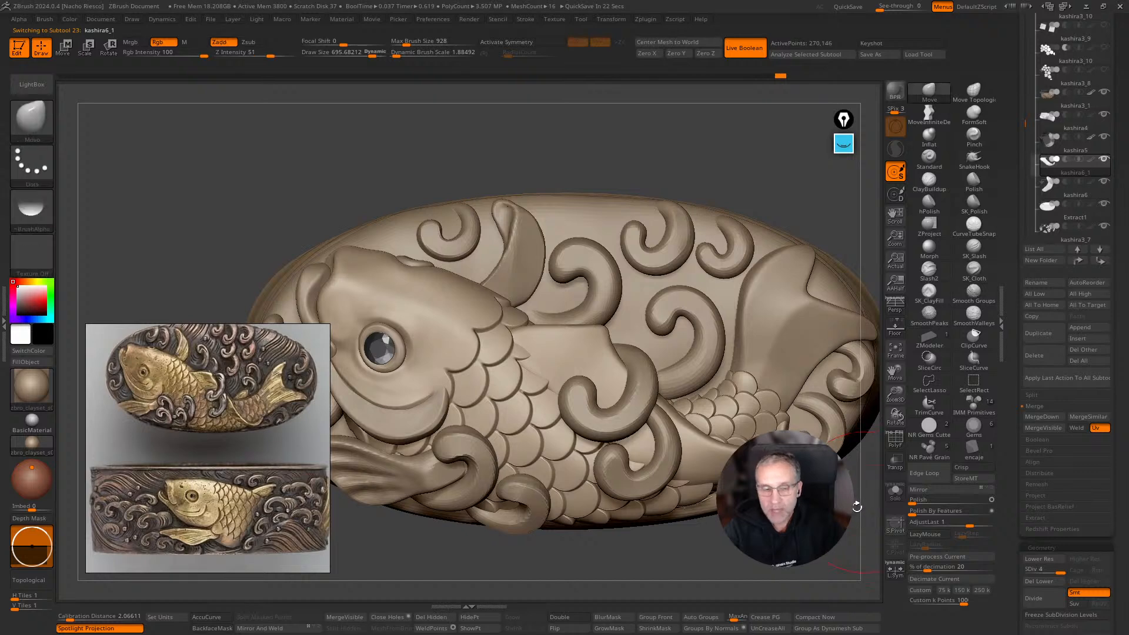
{"action": "left_click_drag", "start_coordinate": [872, 499], "coordinate": [814, 521]}
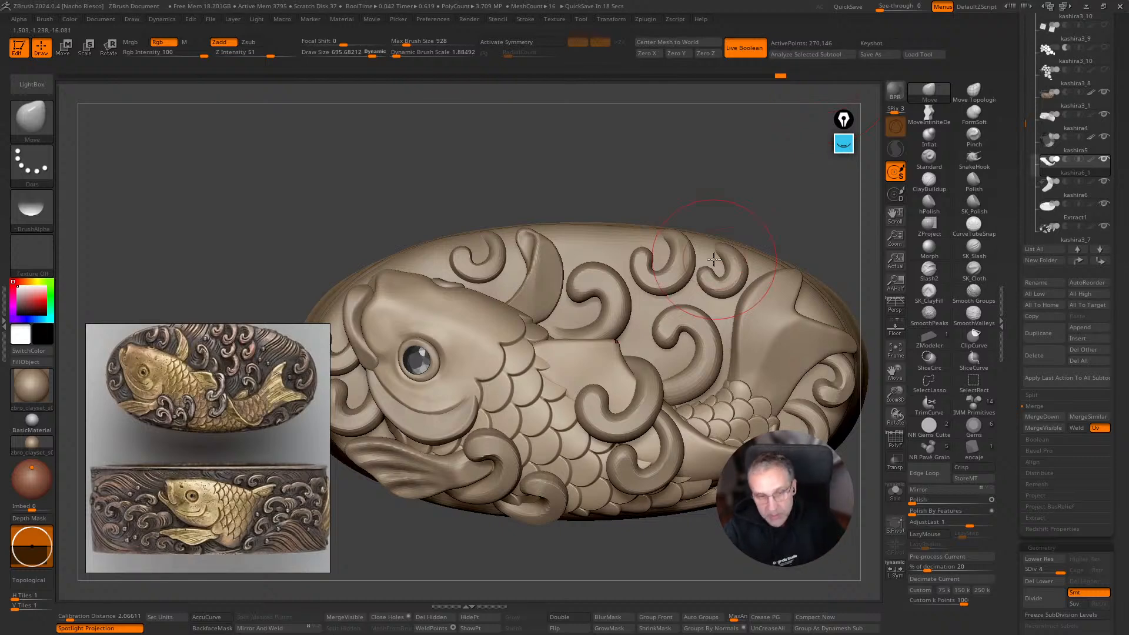
{"action": "scroll", "coordinate": [1043, 551], "scroll_direction": "down", "scroll_amount": 2}
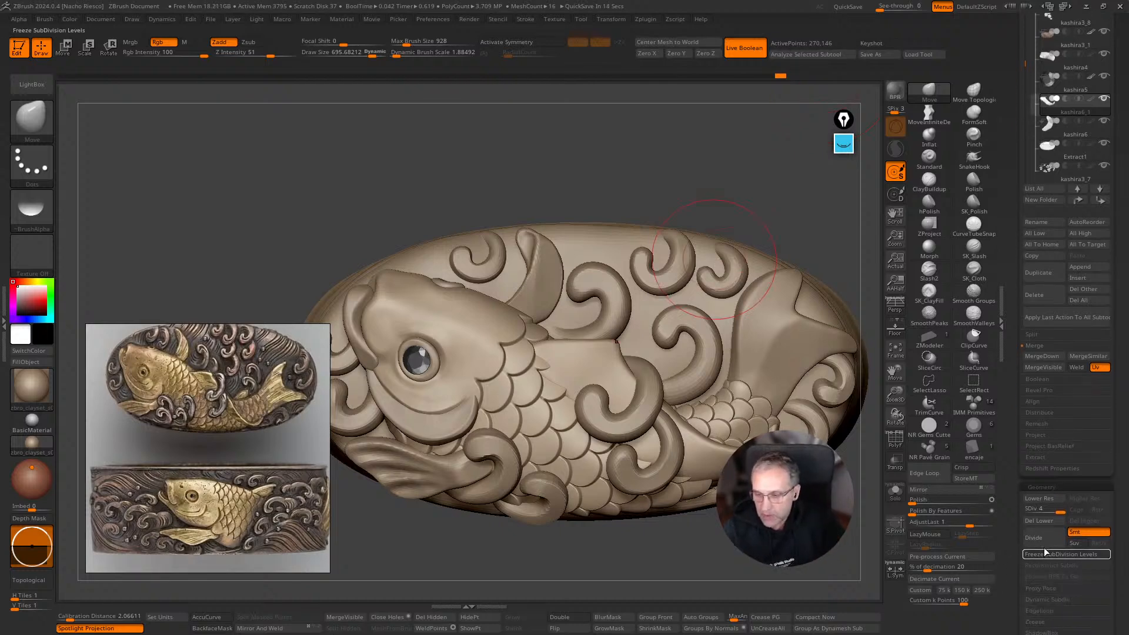
{"action": "left_click", "coordinate": [1045, 540]}
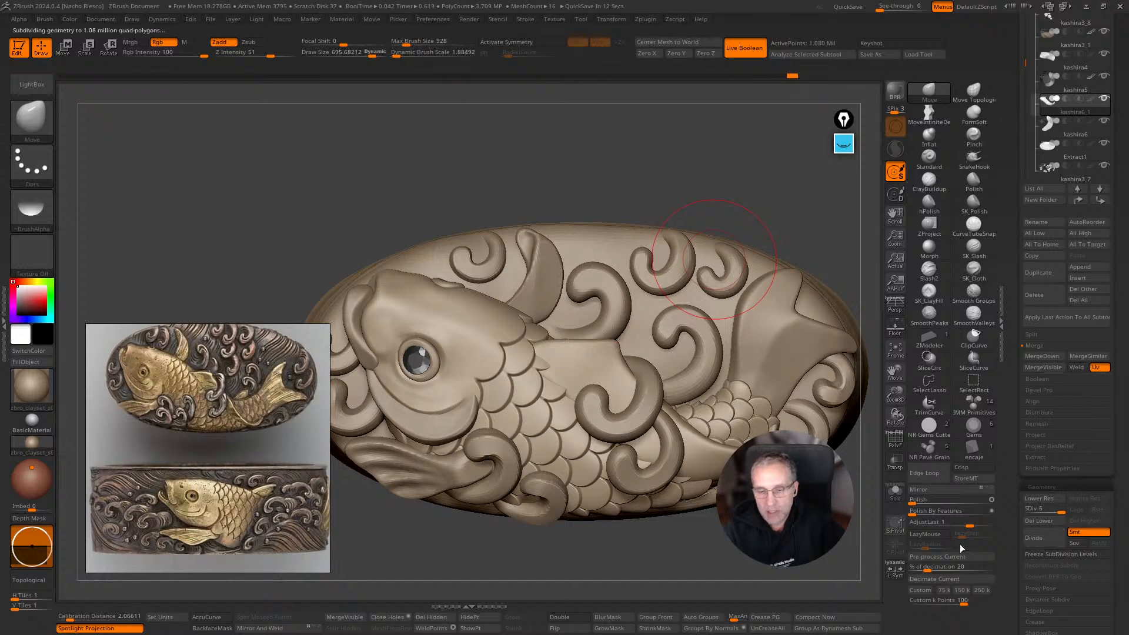
{"action": "mouse_move", "coordinate": [665, 555]}
{"action": "left_mouse_down", "text": "alt"}
{"action": "mouse_move", "coordinate": [673, 563]}
{"action": "mouse_move", "coordinate": [670, 538]}
{"action": "left_mouse_up", "text": "alt"}
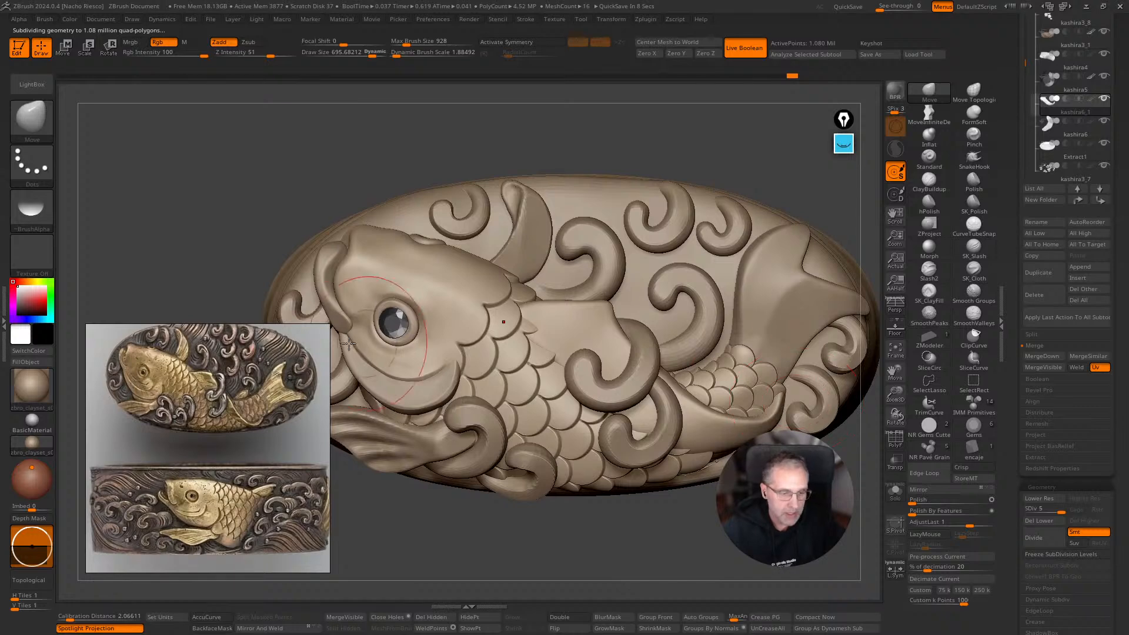
Move the reference image off the koi and reshape the top of its head using MoveInfiniteDepth at about 284, with BackfaceMask off.
{"action": "left_click_drag", "start_coordinate": [176, 442], "coordinate": [157, 465]}
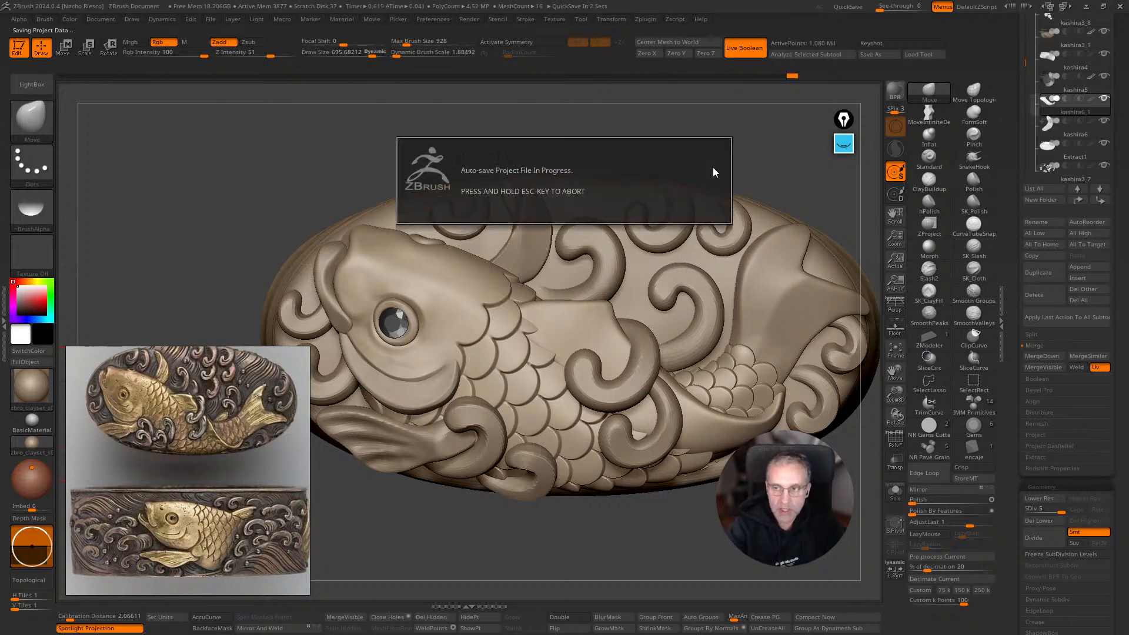
{"action": "left_click", "coordinate": [931, 116]}
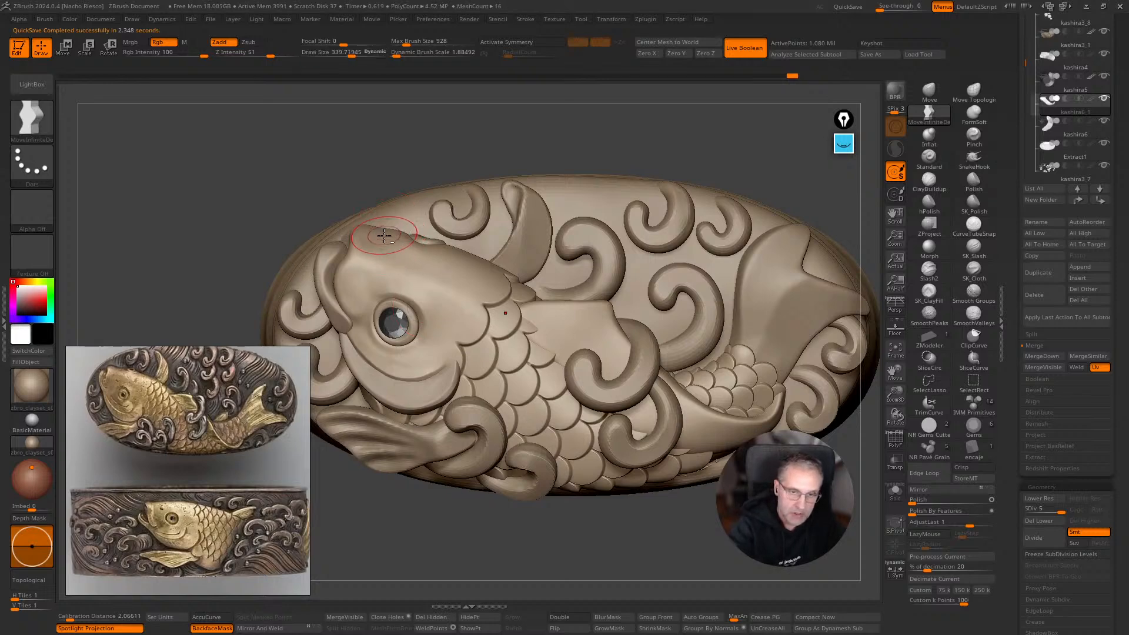
{"action": "left_click", "coordinate": [383, 231], "text": "alt"}
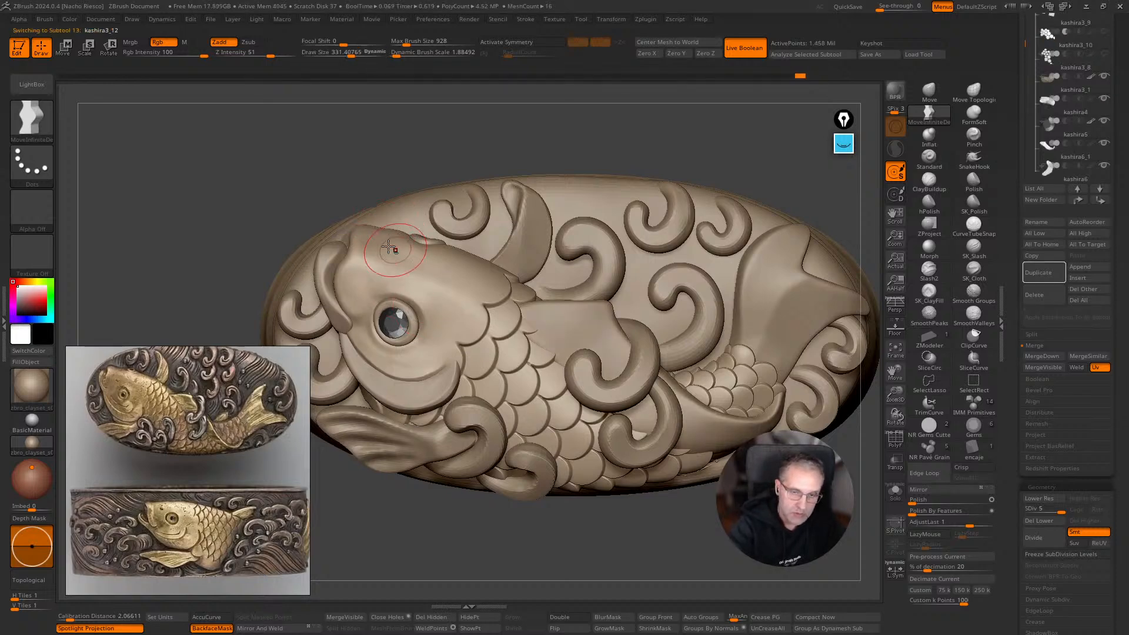
{"action": "left_click", "coordinate": [212, 627]}
{"action": "mouse_move", "coordinate": [385, 233]}
{"action": "left_mouse_down"}
{"action": "mouse_move", "coordinate": [353, 226]}
{"action": "mouse_move", "coordinate": [473, 257]}
{"action": "left_mouse_up"}
{"action": "key", "text": "s"}
{"action": "key", "text": "s"}
{"action": "key", "text": "s"}
{"action": "mouse_move", "coordinate": [616, 542]}
{"action": "left_mouse_down"}
{"action": "mouse_move", "coordinate": [611, 512]}
{"action": "mouse_move", "coordinate": [617, 538]}
{"action": "mouse_move", "coordinate": [627, 527]}
{"action": "left_mouse_up"}
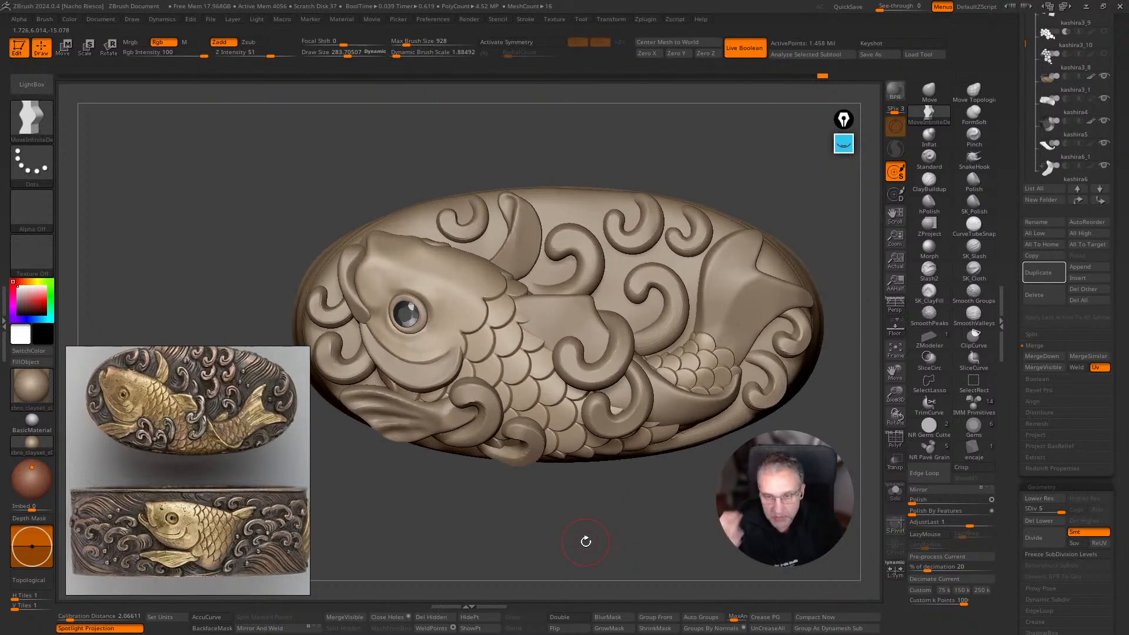
Sculpt a raised rim along the upper edge of the koi's dorsal fin with SK_Cloth at a draw size of about 152.
{"action": "left_click_drag", "start_coordinate": [776, 147], "coordinate": [778, 224]}
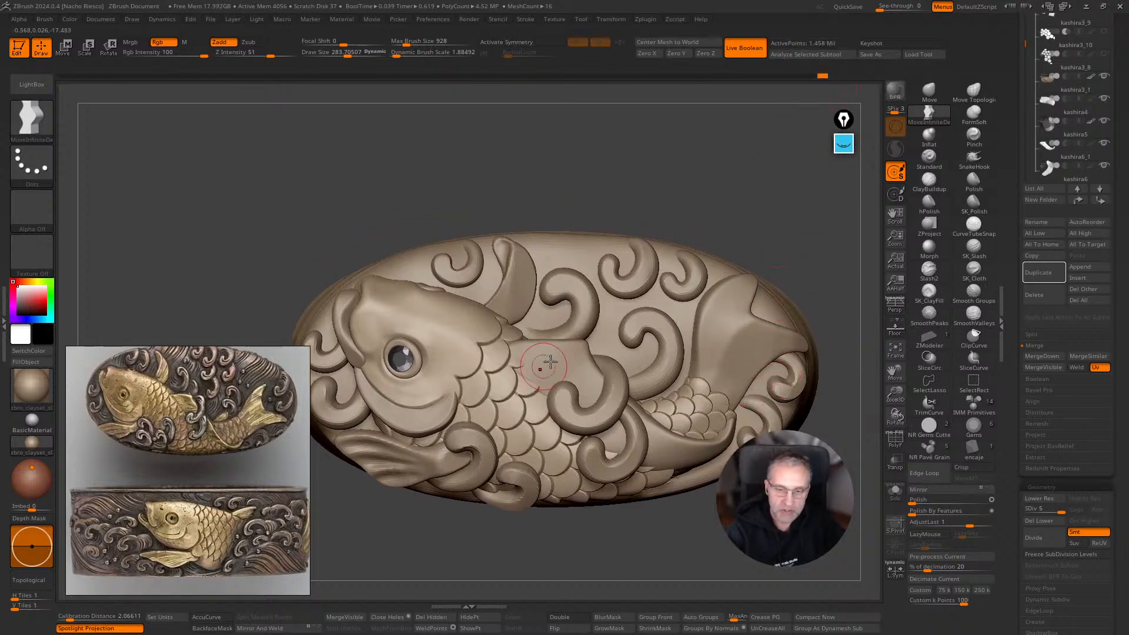
{"action": "left_click_drag", "start_coordinate": [782, 218], "coordinate": [783, 242], "text": "alt"}
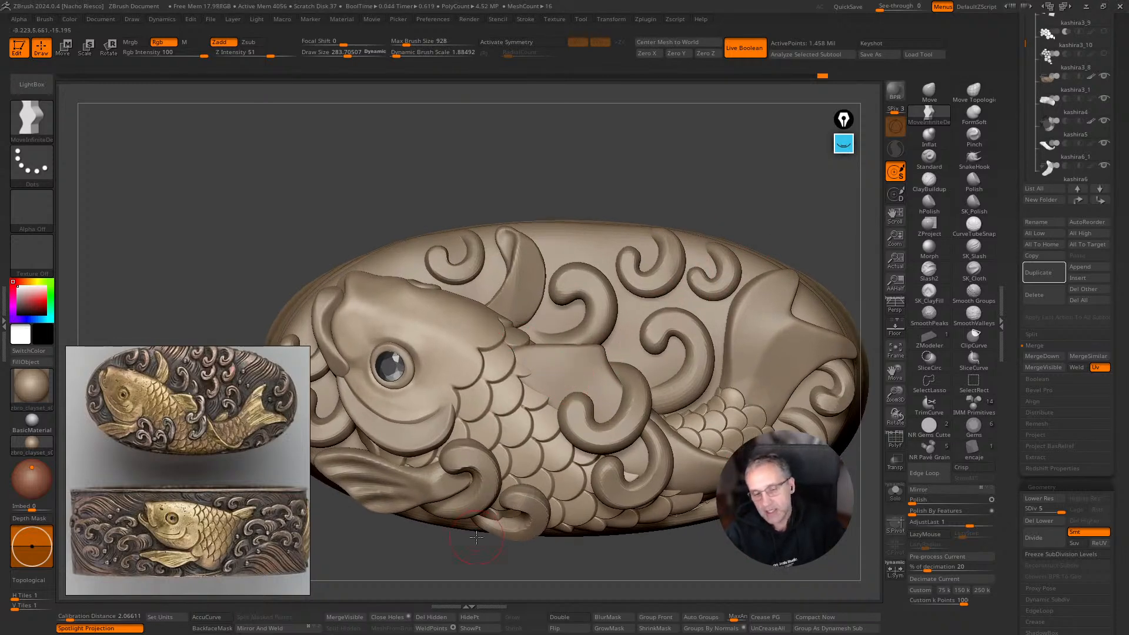
{"action": "left_click_drag", "start_coordinate": [756, 560], "coordinate": [760, 584], "text": "alt"}
{"action": "left_click_drag", "start_coordinate": [801, 243], "coordinate": [836, 265], "text": "alt"}
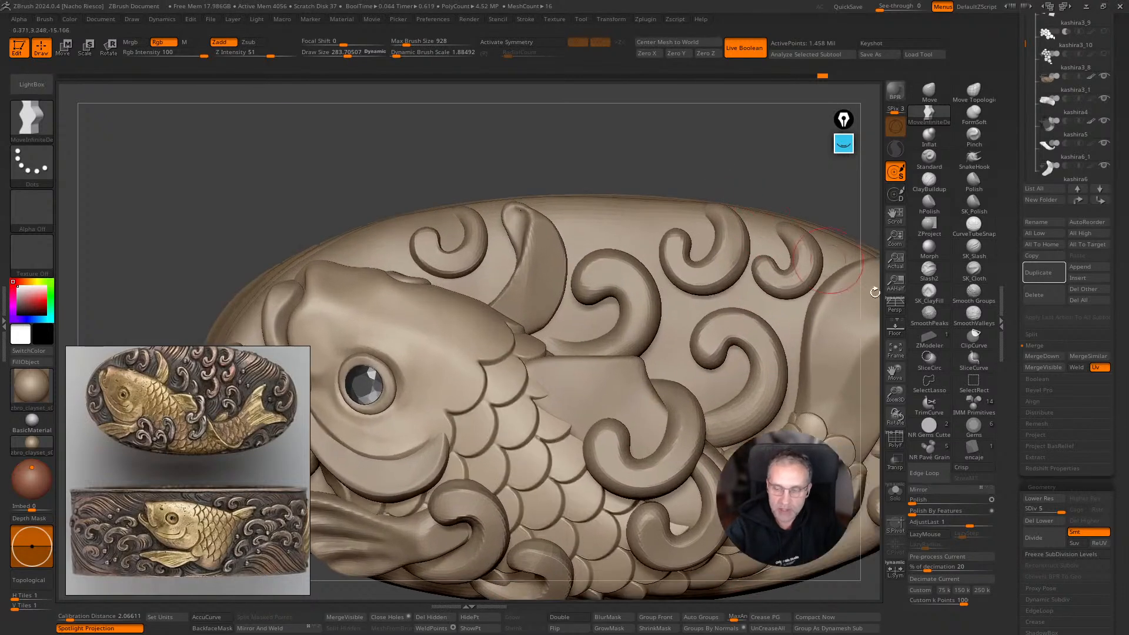
{"action": "left_click", "coordinate": [1011, 433]}
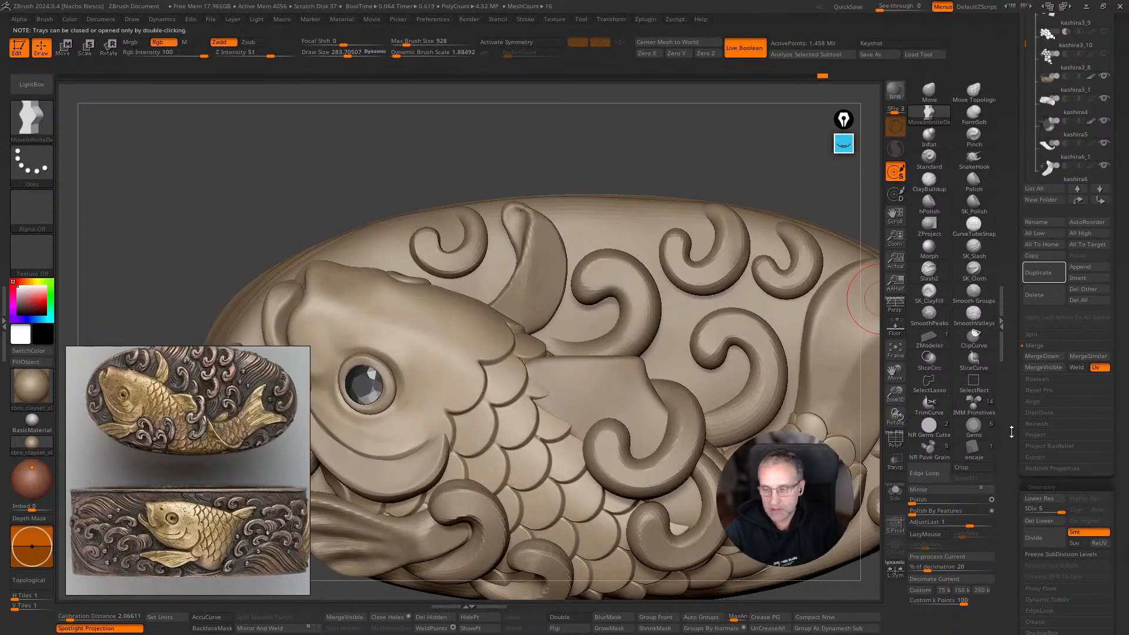
{"action": "left_click", "coordinate": [597, 395], "text": "alt"}
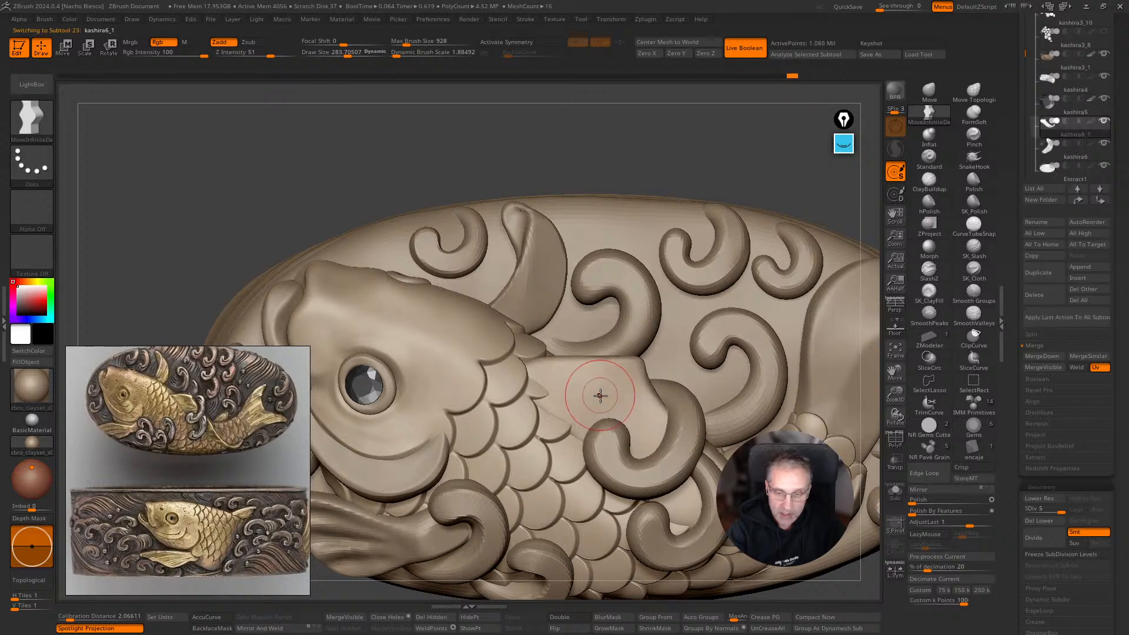
{"action": "left_click", "coordinate": [974, 270]}
{"action": "key", "text": "s"}
{"action": "left_click_drag", "start_coordinate": [588, 377], "coordinate": [570, 377]}
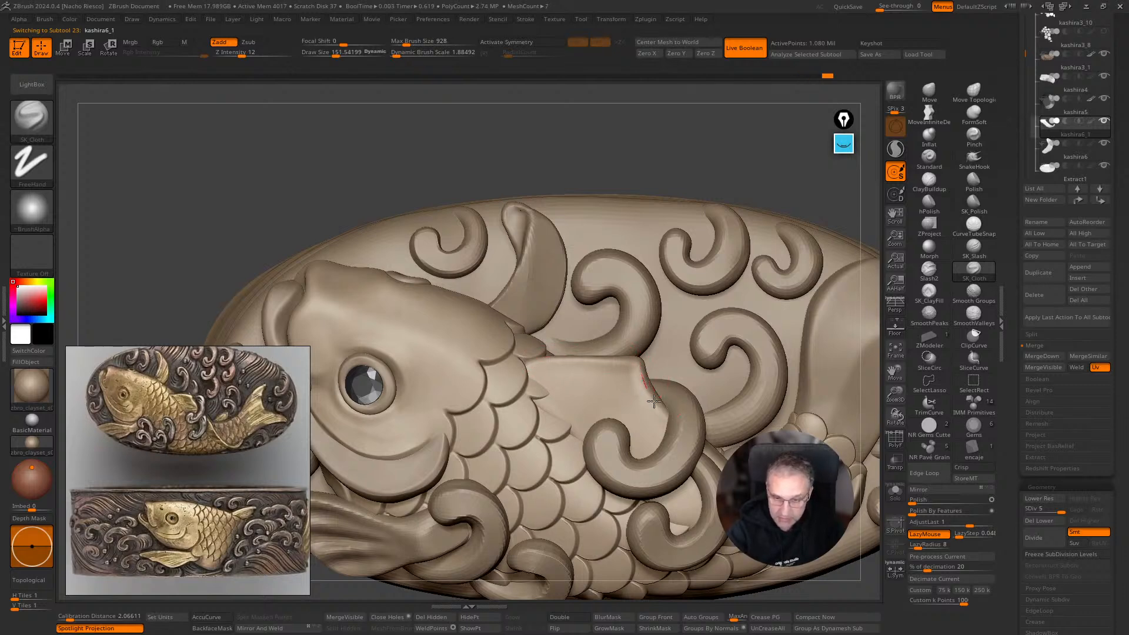
{"action": "left_click_drag", "start_coordinate": [562, 359], "coordinate": [634, 361]}
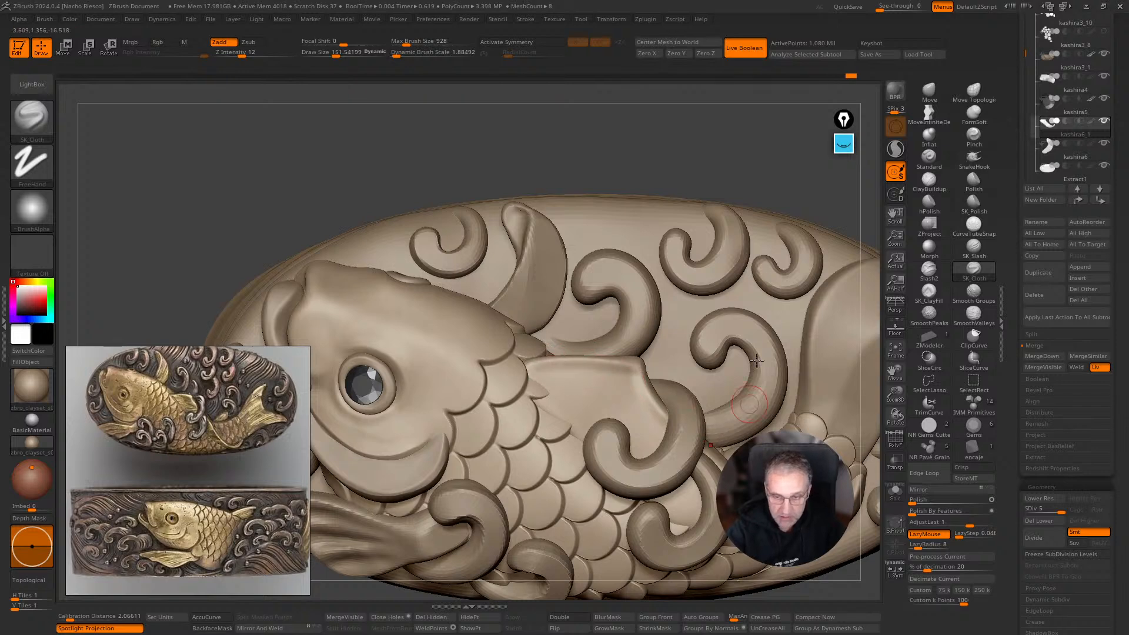
Continue the SK_Cloth rim along the rear part of the dorsal fin, between the wave curls and the tail scales.
{"action": "left_click_drag", "start_coordinate": [761, 164], "coordinate": [680, 142], "text": "alt"}
{"action": "left_click_drag", "start_coordinate": [656, 255], "coordinate": [637, 249], "text": "alt"}
{"action": "key", "text": "s"}
{"action": "left_click", "coordinate": [677, 428]}
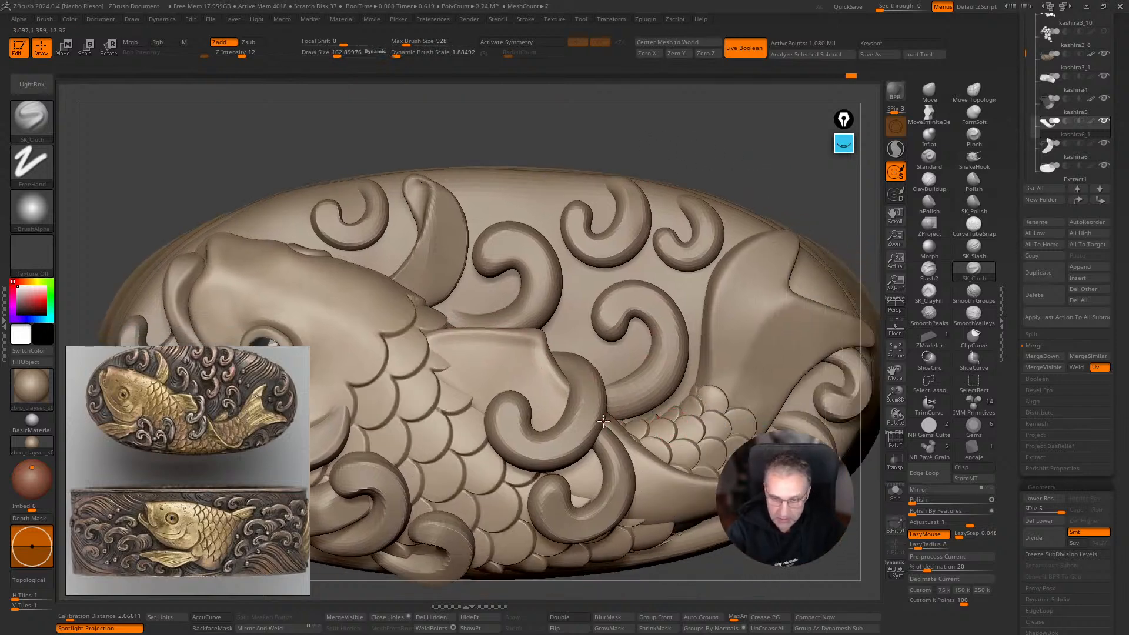
{"action": "left_click_drag", "start_coordinate": [671, 477], "coordinate": [685, 484]}
{"action": "left_click_drag", "start_coordinate": [613, 421], "coordinate": [680, 479]}
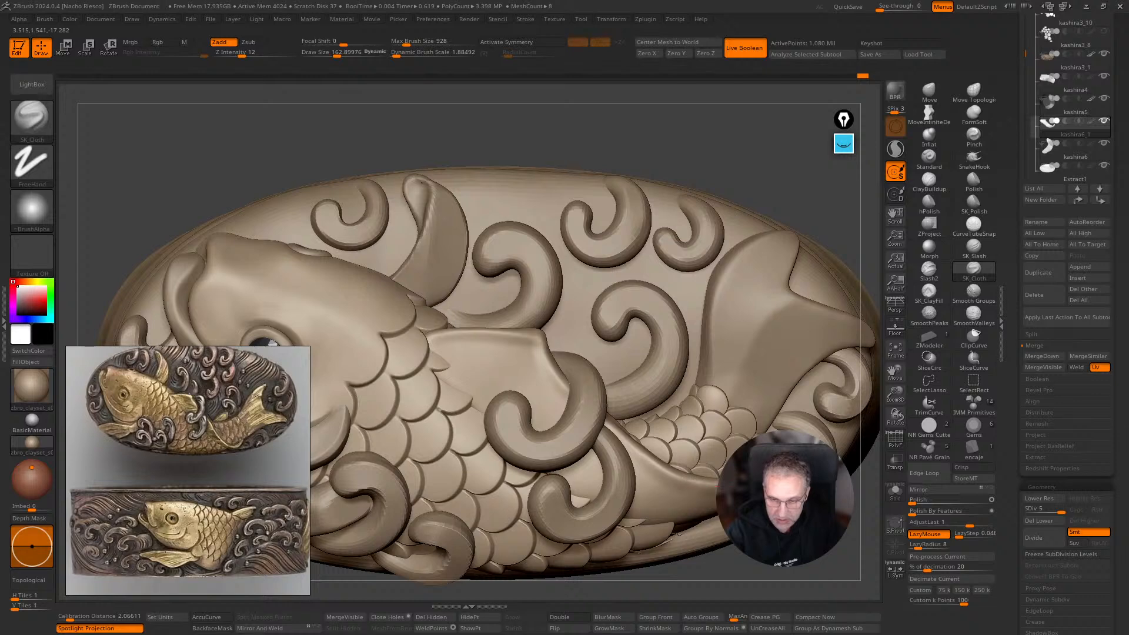
{"action": "left_click_drag", "start_coordinate": [615, 424], "coordinate": [668, 472]}
{"action": "mouse_move", "coordinate": [647, 453]}
{"action": "right_mouse_down", "text": "ctrl"}
{"action": "mouse_move", "coordinate": [647, 376]}
{"action": "mouse_move", "coordinate": [646, 412]}
{"action": "right_mouse_up", "text": "ctrl"}
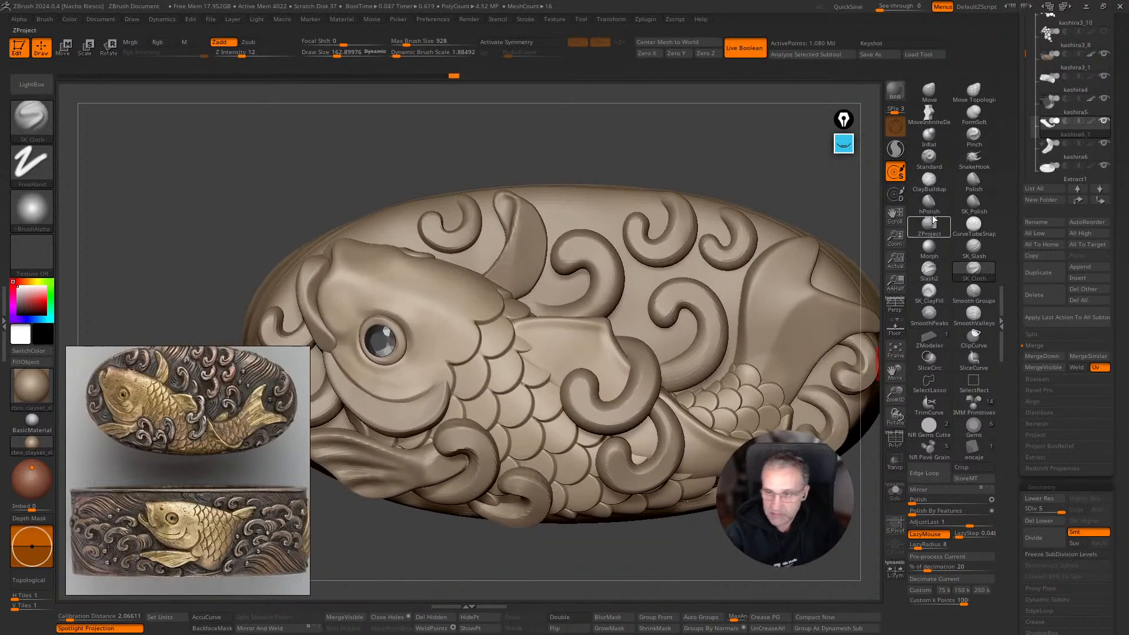
Flatten the dorsal fin's surface beneath the rim and along its rear part with hPolish at a draw size of about 193.
{"action": "left_click", "coordinate": [929, 203]}
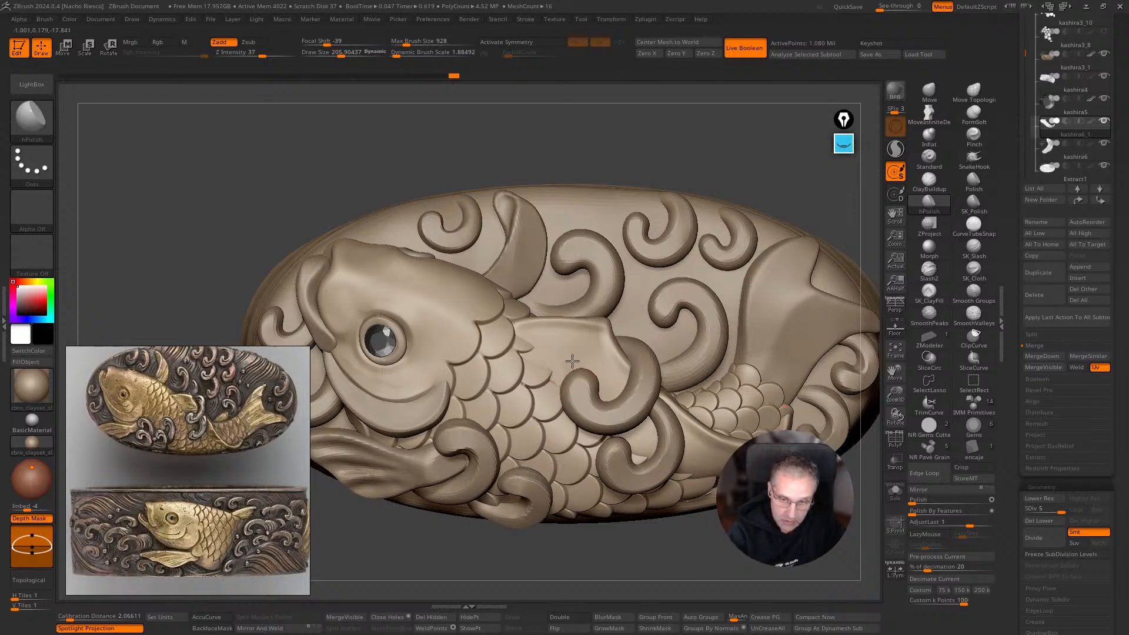
{"action": "left_click_drag", "start_coordinate": [534, 331], "coordinate": [594, 341]}
{"action": "left_click_drag", "start_coordinate": [592, 342], "coordinate": [603, 374]}
{"action": "left_click_drag", "start_coordinate": [596, 334], "coordinate": [605, 380]}
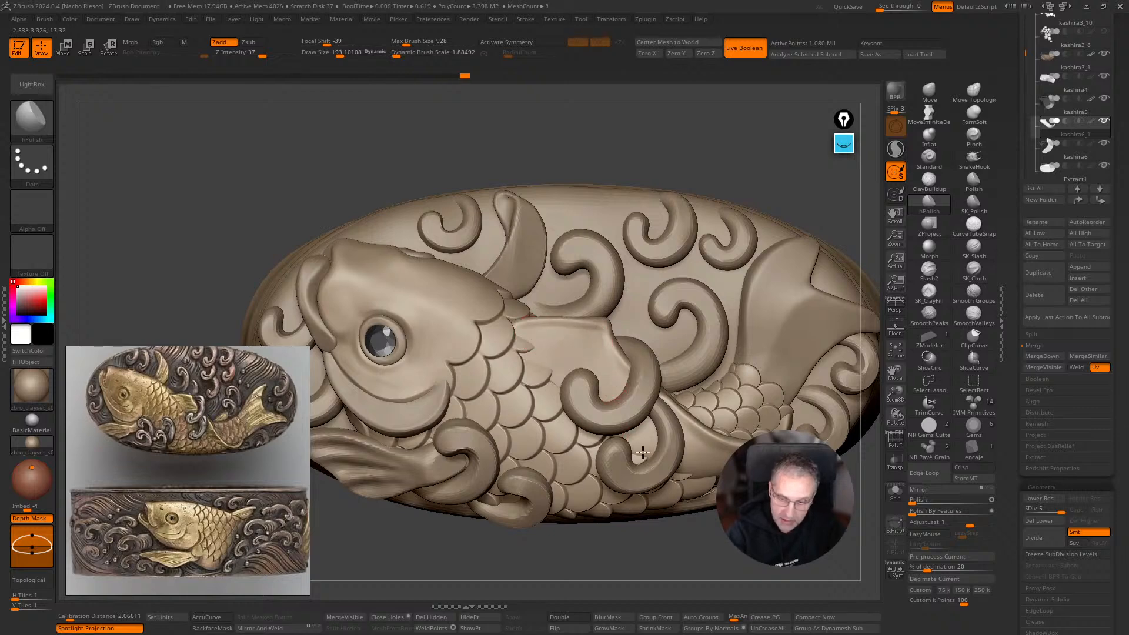
{"action": "left_click_drag", "start_coordinate": [630, 427], "coordinate": [688, 448]}
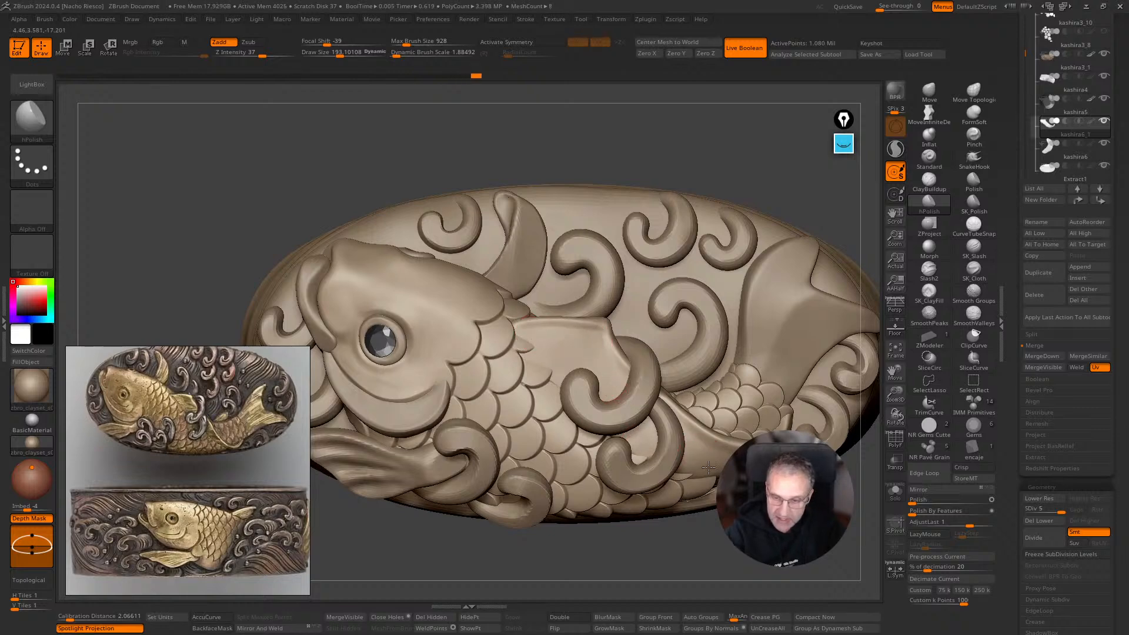
{"action": "mouse_move", "coordinate": [635, 432]}
{"action": "right_mouse_down"}
{"action": "mouse_move", "coordinate": [605, 415]}
{"action": "mouse_move", "coordinate": [668, 400]}
{"action": "right_mouse_up"}
{"action": "key", "text": "]"}
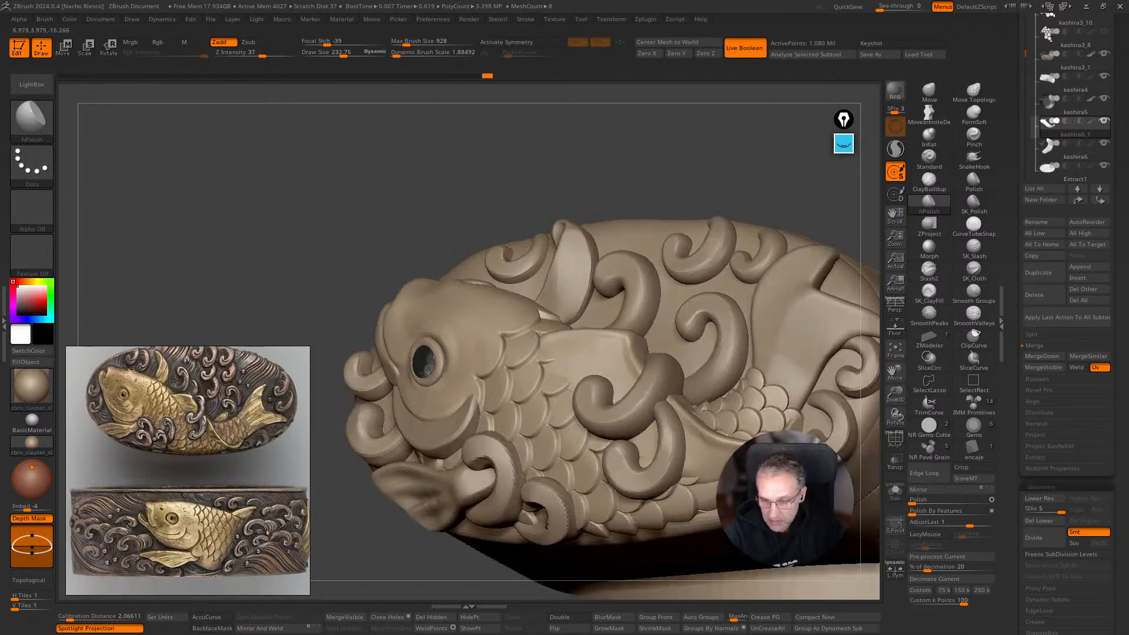
{"action": "right_click_drag", "start_coordinate": [820, 290], "coordinate": [769, 368]}
{"action": "right_click_drag", "start_coordinate": [737, 549], "coordinate": [737, 551]}
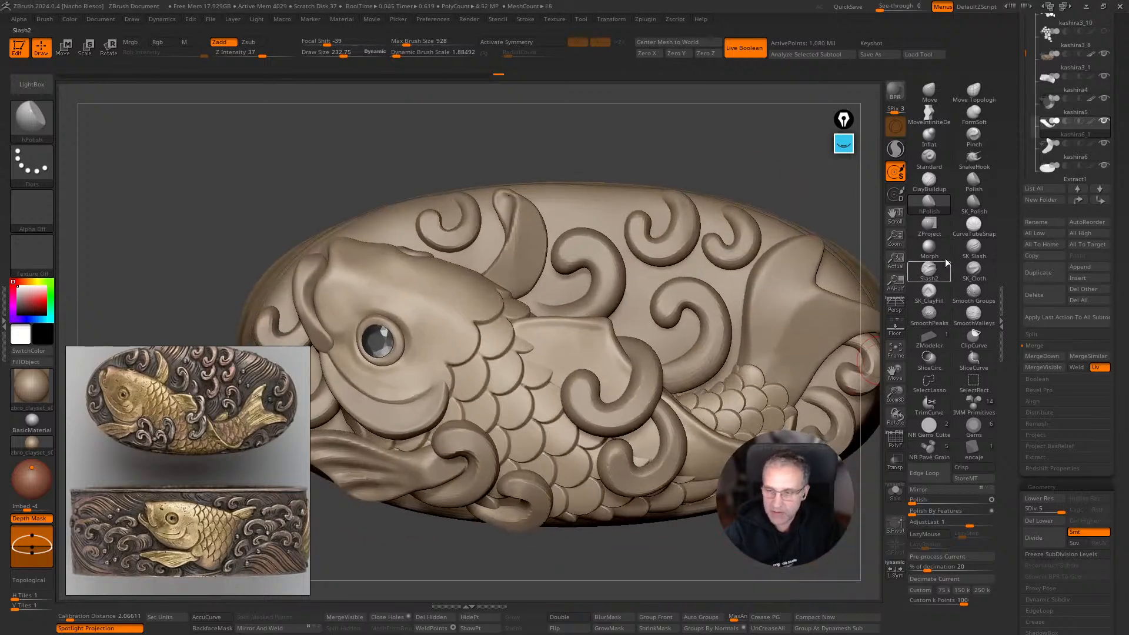
Carve the base of the dorsal fin where it meets the body scales with SK_Slash at a draw size of about 152.
{"action": "left_click", "coordinate": [974, 247]}
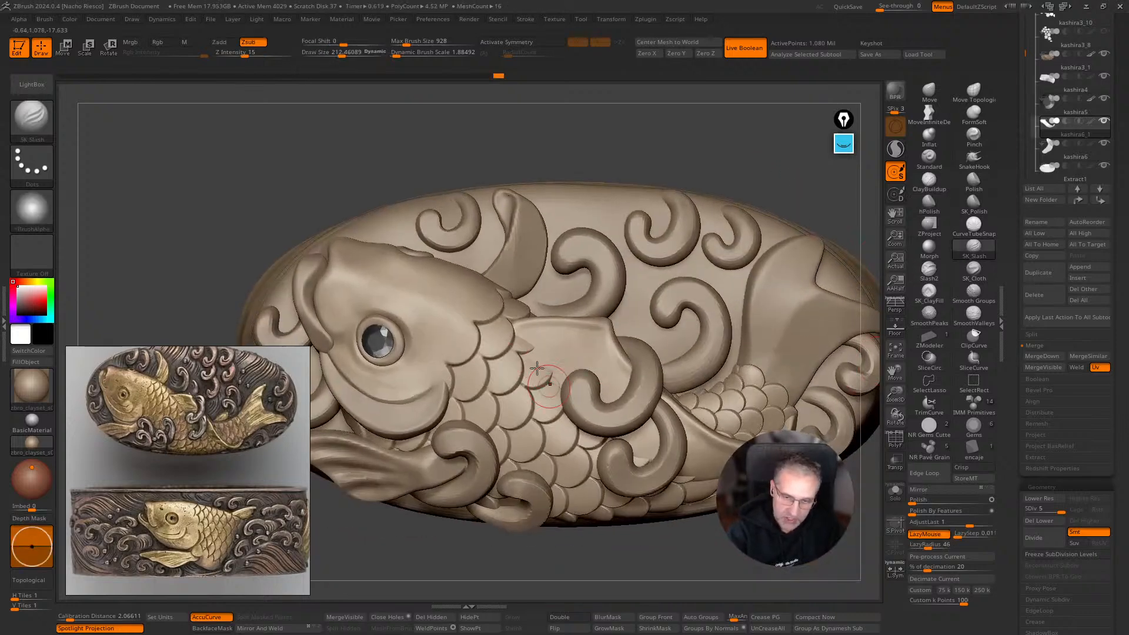
{"action": "left_click_drag", "start_coordinate": [522, 352], "coordinate": [549, 380]}
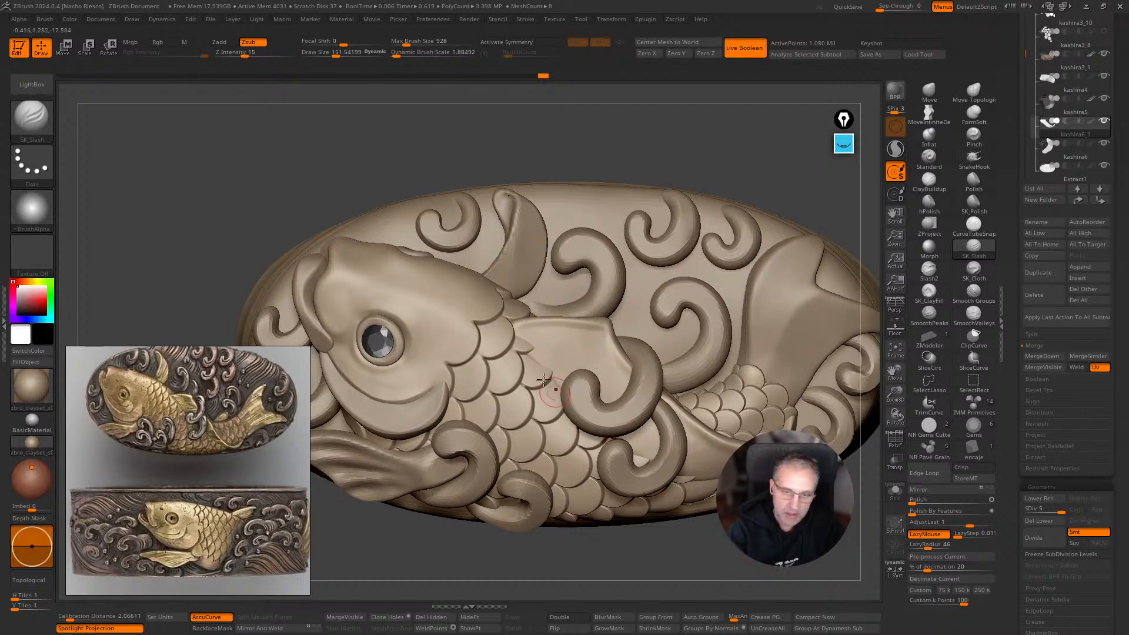
{"action": "left_click_drag", "start_coordinate": [784, 155], "coordinate": [794, 250]}
Reshape the dorsal fin's front outline with the Move brush at a draw size of about 331.
{"action": "left_click", "coordinate": [929, 92]}
{"action": "key", "text": "s"}
{"action": "mouse_move", "coordinate": [588, 404]}
{"action": "left_mouse_down"}
{"action": "mouse_move", "coordinate": [585, 415]}
{"action": "mouse_move", "coordinate": [530, 394]}
{"action": "mouse_move", "coordinate": [577, 402]}
{"action": "left_mouse_up"}
{"action": "key", "text": "s"}
{"action": "key", "text": "s"}
{"action": "key", "text": "s"}
{"action": "key", "text": "s"}
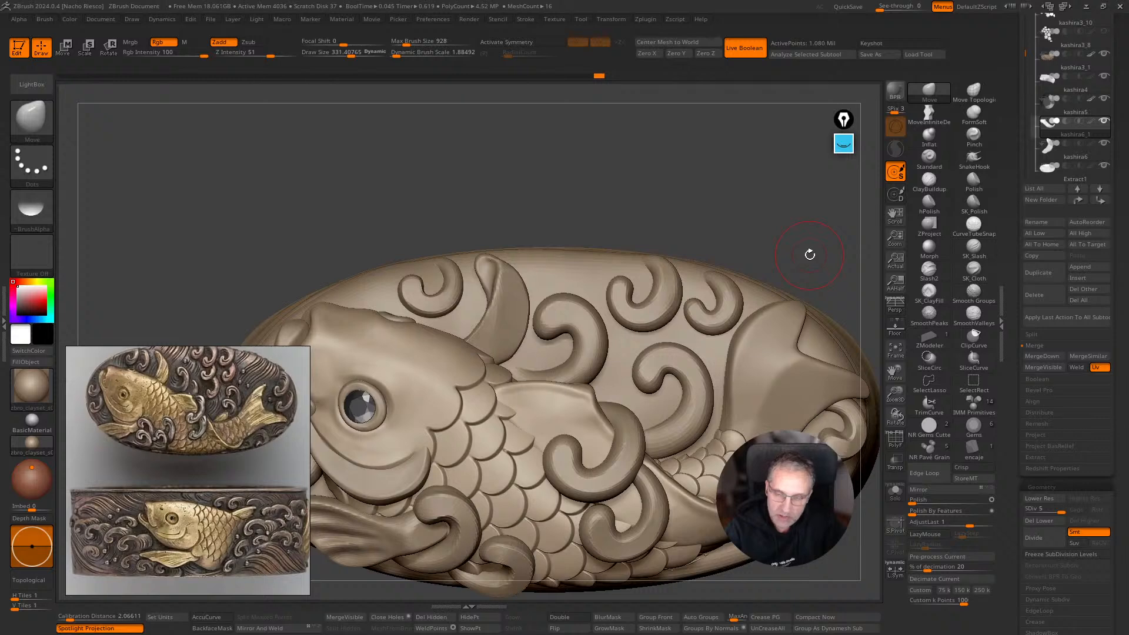
{"action": "mouse_move", "coordinate": [771, 247]}
{"action": "left_mouse_down"}
{"action": "mouse_move", "coordinate": [769, 223]}
{"action": "mouse_move", "coordinate": [769, 249]}
{"action": "mouse_move", "coordinate": [774, 236]}
{"action": "left_mouse_up"}
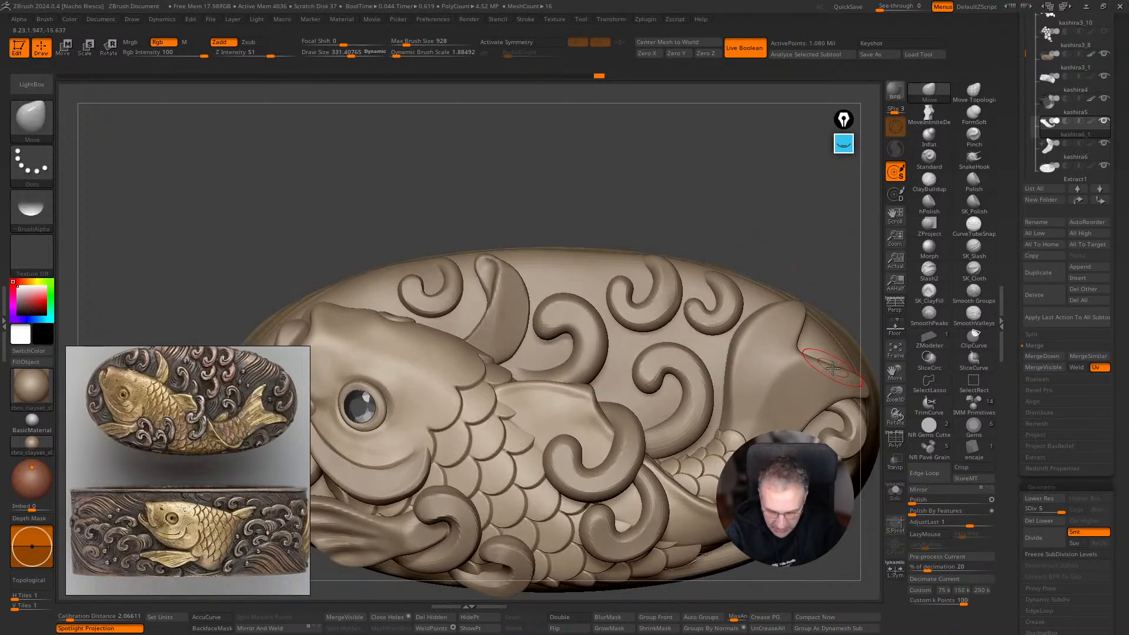
Cut a crease along the base of the dorsal fin with the Orb Cracks brush at a draw size of about 152.
{"action": "key", "text": "b"}
{"action": "left_click", "coordinate": [1046, 564]}
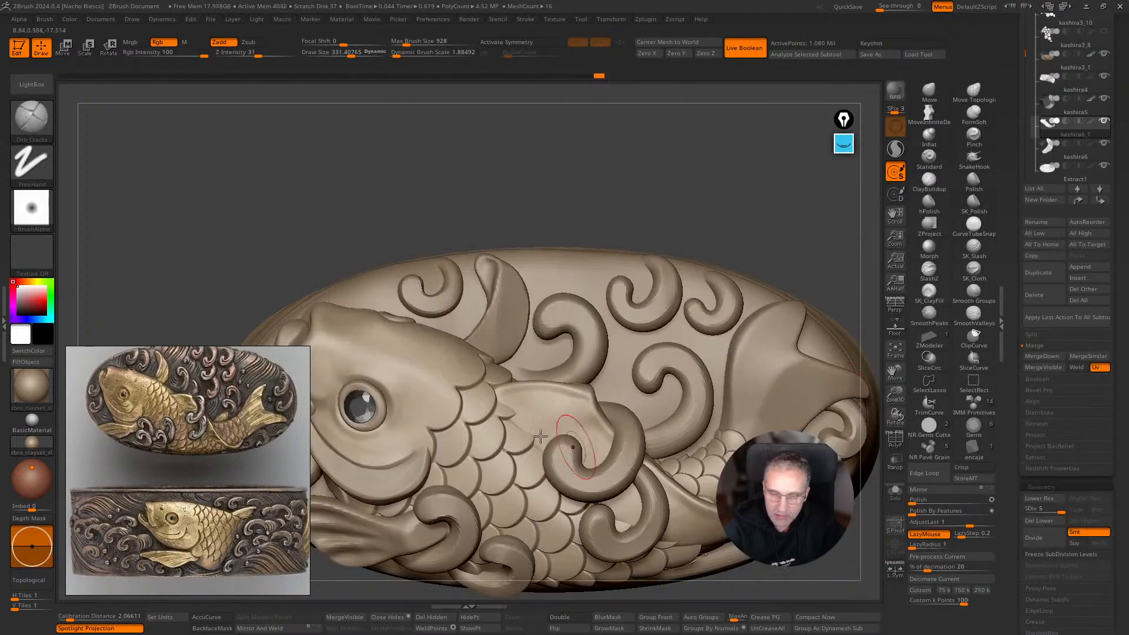
{"action": "left_click_drag", "start_coordinate": [535, 442], "coordinate": [584, 488]}
{"action": "left_click_drag", "start_coordinate": [492, 405], "coordinate": [569, 473]}
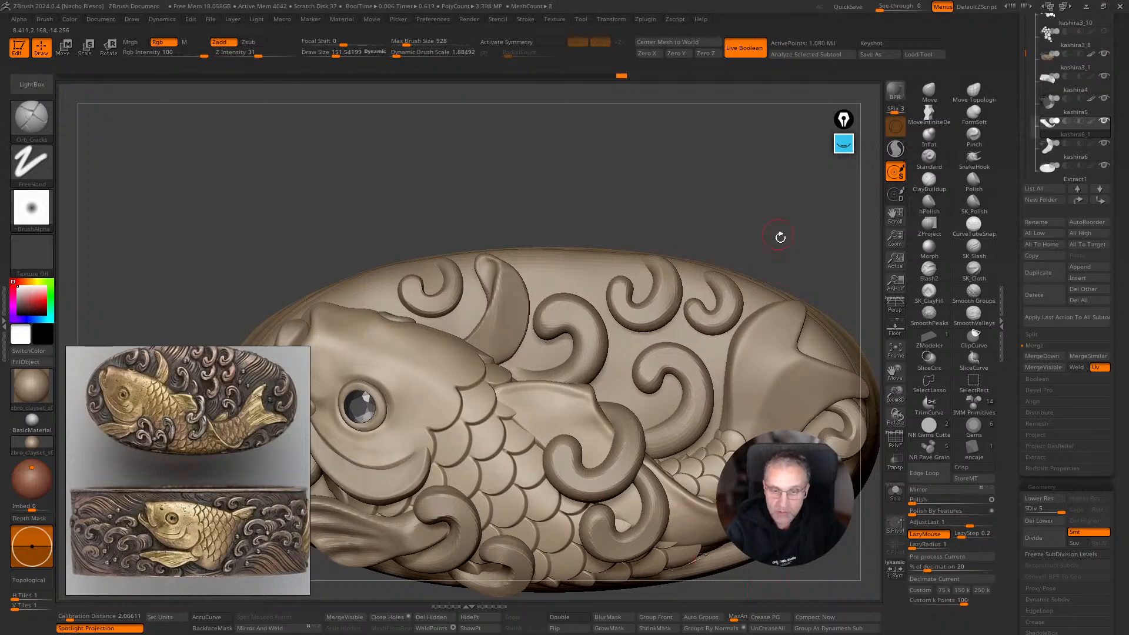
Adjust the dorsal fin's height over the body from a side view with the Move brush at a draw size of about 269.
{"action": "left_click_drag", "start_coordinate": [783, 198], "coordinate": [789, 340]}
{"action": "left_click", "coordinate": [920, 92]}
{"action": "key", "text": "s"}
{"action": "left_click_drag", "start_coordinate": [538, 468], "coordinate": [533, 470]}
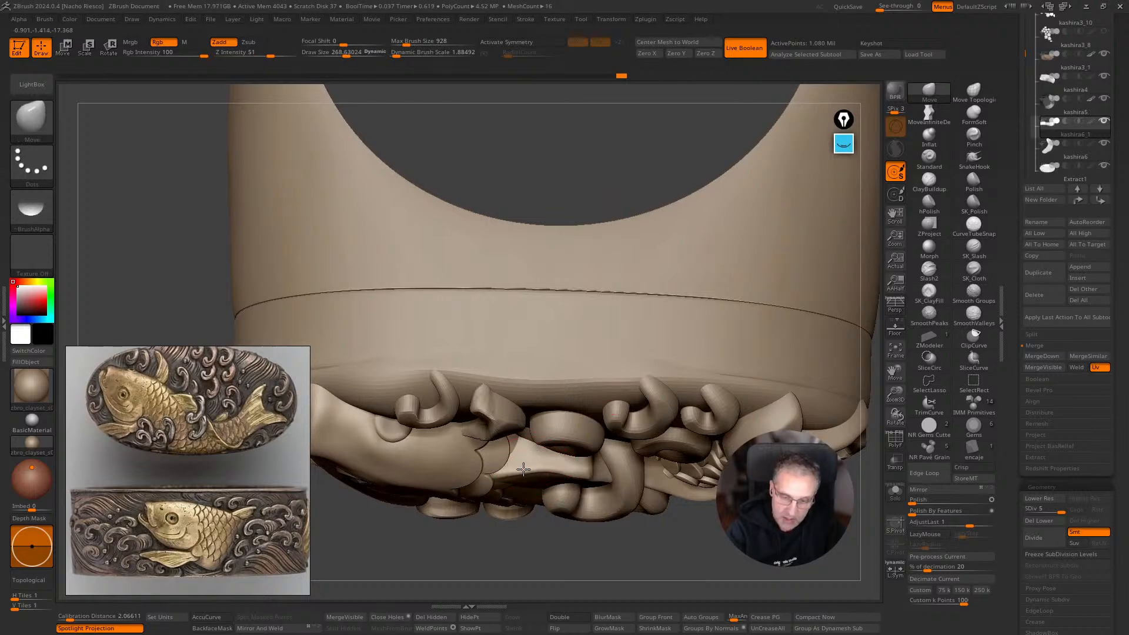
{"action": "left_click_drag", "start_coordinate": [562, 569], "coordinate": [561, 489]}
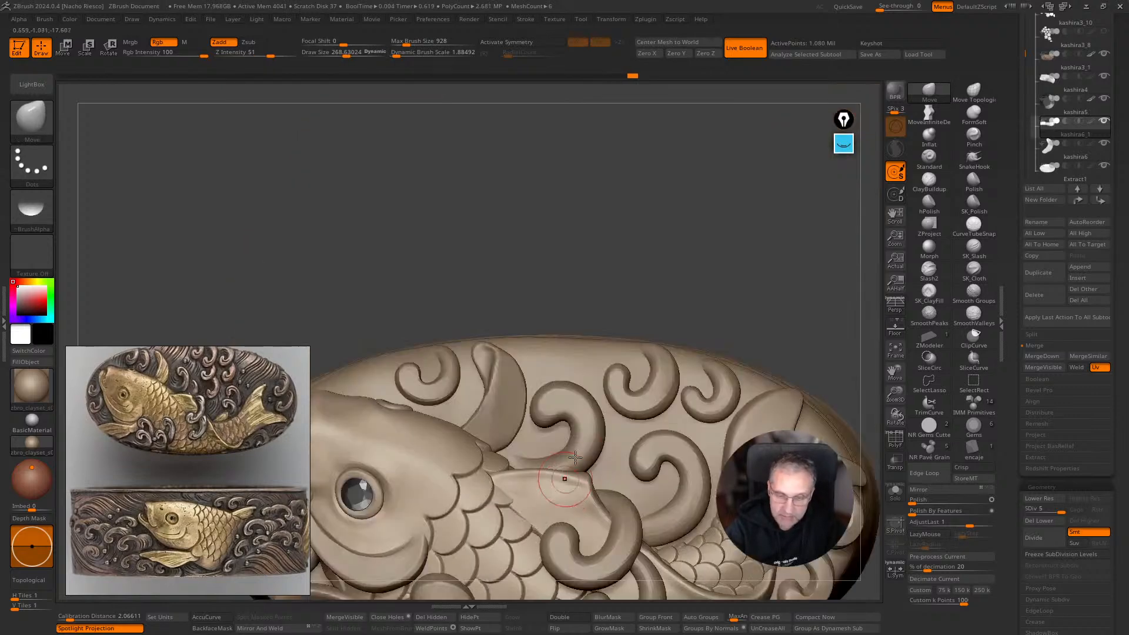
Shape the lower fin beneath the tail scales with the Move brush and flatten it with hPolish at a draw size of about 163.
{"action": "left_click_drag", "start_coordinate": [720, 242], "coordinate": [697, 204], "text": "alt"}
{"action": "mouse_move", "coordinate": [695, 279]}
{"action": "left_mouse_down", "text": "alt"}
{"action": "mouse_move", "coordinate": [701, 207]}
{"action": "mouse_move", "coordinate": [700, 268]}
{"action": "left_mouse_up", "text": "alt"}
{"action": "left_click_drag", "start_coordinate": [655, 522], "coordinate": [689, 551], "text": "alt"}
{"action": "key", "text": "s"}
{"action": "left_click_drag", "start_coordinate": [648, 410], "coordinate": [660, 409]}
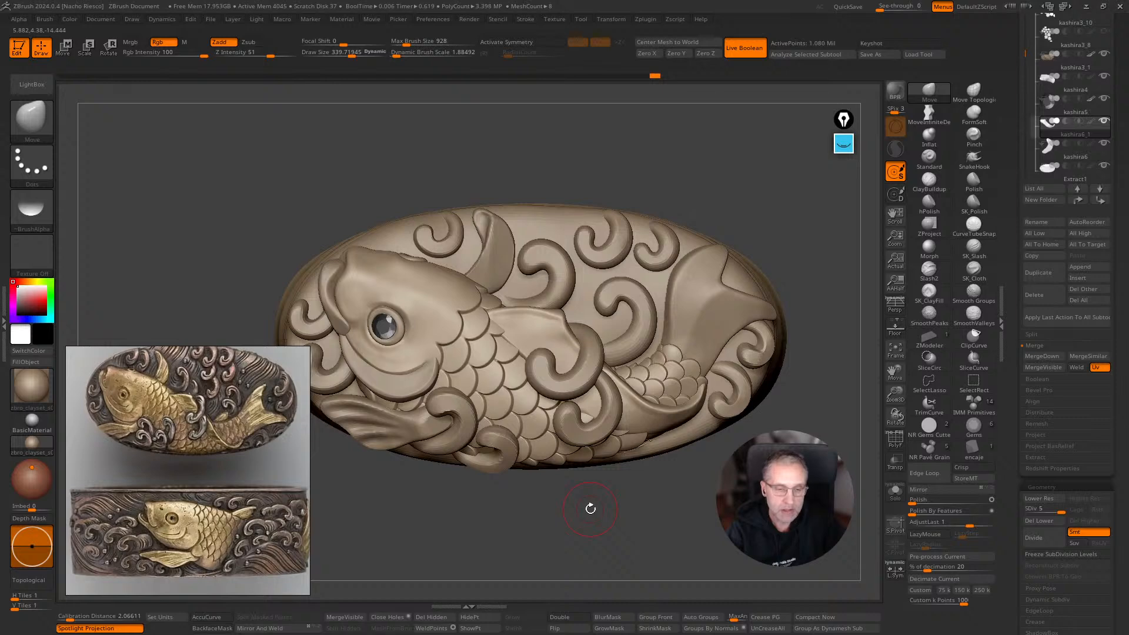
{"action": "mouse_move", "coordinate": [537, 523]}
{"action": "left_mouse_down", "text": "alt"}
{"action": "mouse_move", "coordinate": [556, 564]}
{"action": "mouse_move", "coordinate": [494, 394]}
{"action": "left_mouse_up", "text": "alt"}
{"action": "left_click", "coordinate": [929, 203]}
{"action": "mouse_move", "coordinate": [601, 387]}
{"action": "left_mouse_down"}
{"action": "mouse_move", "coordinate": [576, 393]}
{"action": "mouse_move", "coordinate": [631, 401]}
{"action": "mouse_move", "coordinate": [652, 393]}
{"action": "mouse_move", "coordinate": [645, 407]}
{"action": "left_mouse_up"}
{"action": "left_click_drag", "start_coordinate": [828, 183], "coordinate": [825, 121]}
Reshape the Extract1 subtool along the rim beneath the lower fin and scales with the Move brush at a draw size of about 429.
{"action": "left_click", "coordinate": [594, 459], "text": "alt"}
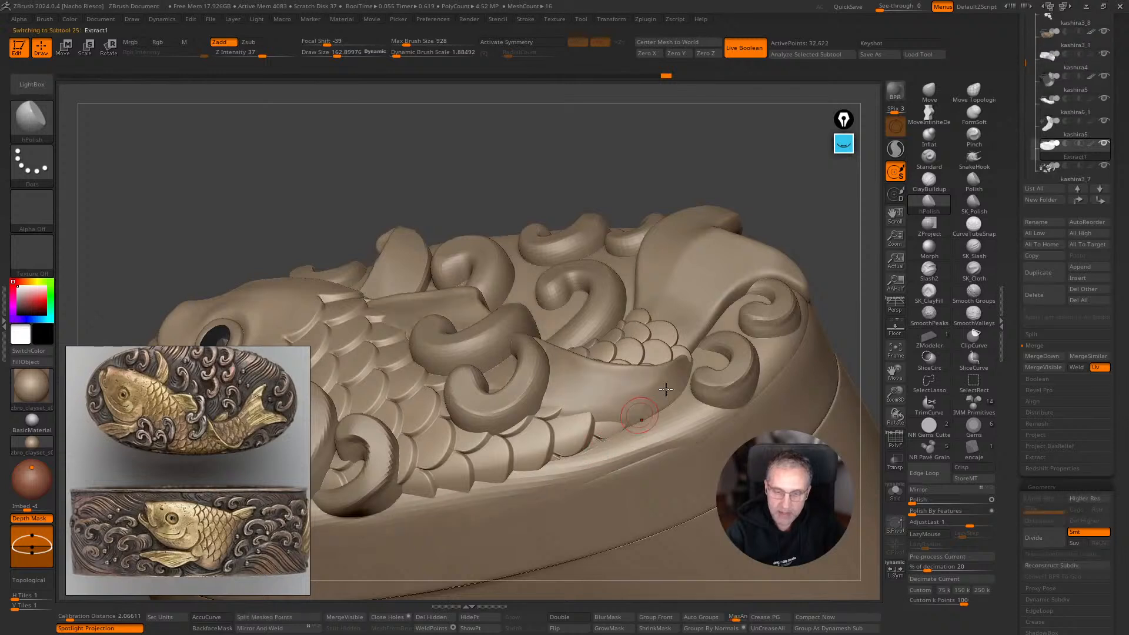
{"action": "left_click", "coordinate": [929, 93]}
{"action": "key", "text": "s"}
{"action": "left_click_drag", "start_coordinate": [583, 463], "coordinate": [590, 461]}
{"action": "mouse_move", "coordinate": [594, 466]}
{"action": "left_mouse_down"}
{"action": "mouse_move", "coordinate": [594, 451]}
{"action": "mouse_move", "coordinate": [609, 464]}
{"action": "left_mouse_up"}
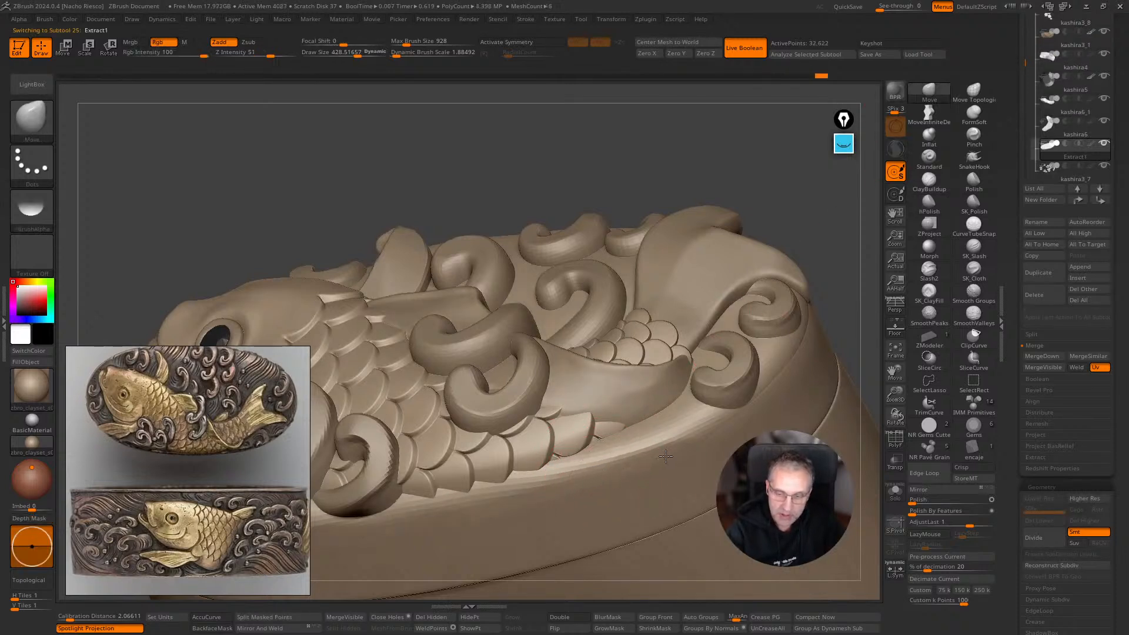
{"action": "left_click_drag", "start_coordinate": [810, 208], "coordinate": [815, 336]}
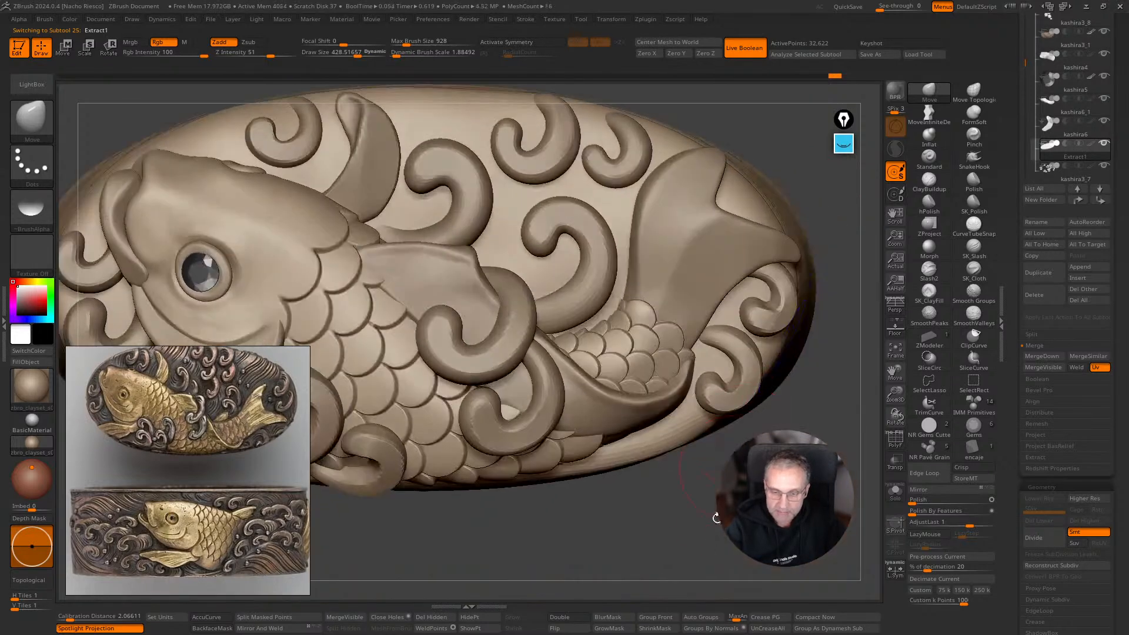
{"action": "left_click_drag", "start_coordinate": [690, 517], "coordinate": [716, 538], "text": "alt"}
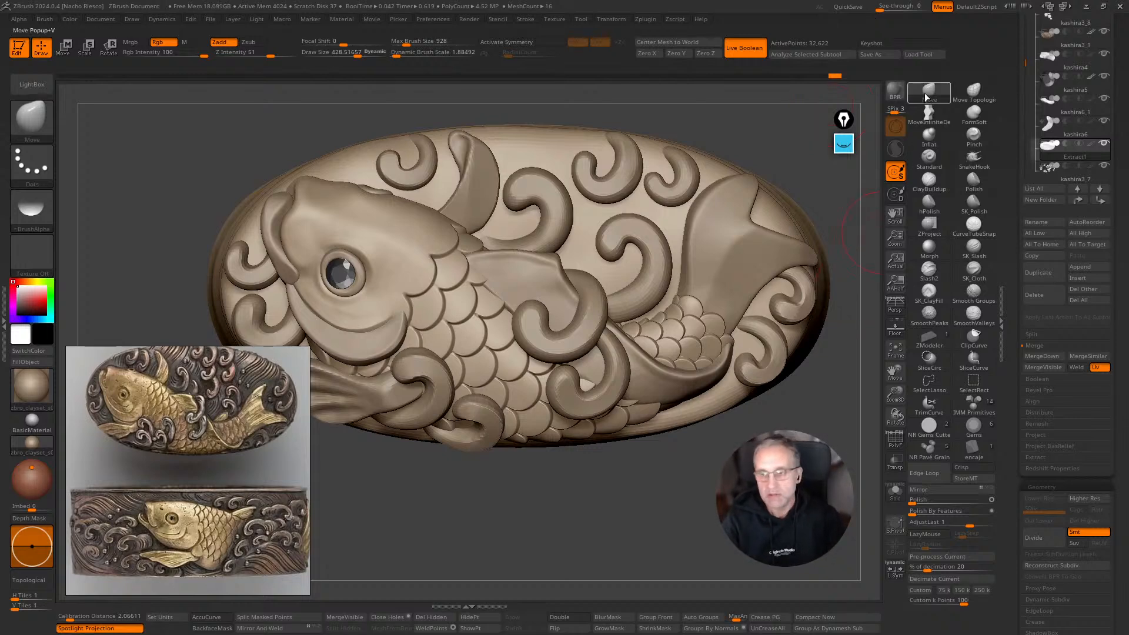
Pull the rear corner of the dorsal fin upward on the kashira6_1 subtool with the Move brush.
{"action": "mouse_move", "coordinate": [674, 497]}
{"action": "left_mouse_down", "text": "alt"}
{"action": "mouse_move", "coordinate": [658, 530]}
{"action": "mouse_move", "coordinate": [660, 516]}
{"action": "mouse_move", "coordinate": [674, 524]}
{"action": "left_mouse_up", "text": "alt"}
{"action": "key", "text": "s"}
{"action": "left_click_drag", "start_coordinate": [563, 322], "coordinate": [559, 321]}
{"action": "key", "text": "s"}
{"action": "mouse_move", "coordinate": [559, 270]}
{"action": "left_mouse_down"}
{"action": "mouse_move", "coordinate": [554, 281]}
{"action": "mouse_move", "coordinate": [562, 278]}
{"action": "mouse_move", "coordinate": [550, 237]}
{"action": "left_mouse_up"}
{"action": "left_click", "coordinate": [556, 270], "text": "alt"}
{"action": "key", "text": "s"}
{"action": "key", "text": "s"}
Reshape the lower fin's tip beside the tail scales with the Move brush at draw sizes of about 276 and 365.
{"action": "left_click_drag", "start_coordinate": [647, 480], "coordinate": [709, 472]}
{"action": "key", "text": "s"}
{"action": "left_click_drag", "start_coordinate": [710, 392], "coordinate": [715, 381]}
{"action": "left_click_drag", "start_coordinate": [760, 343], "coordinate": [751, 346]}
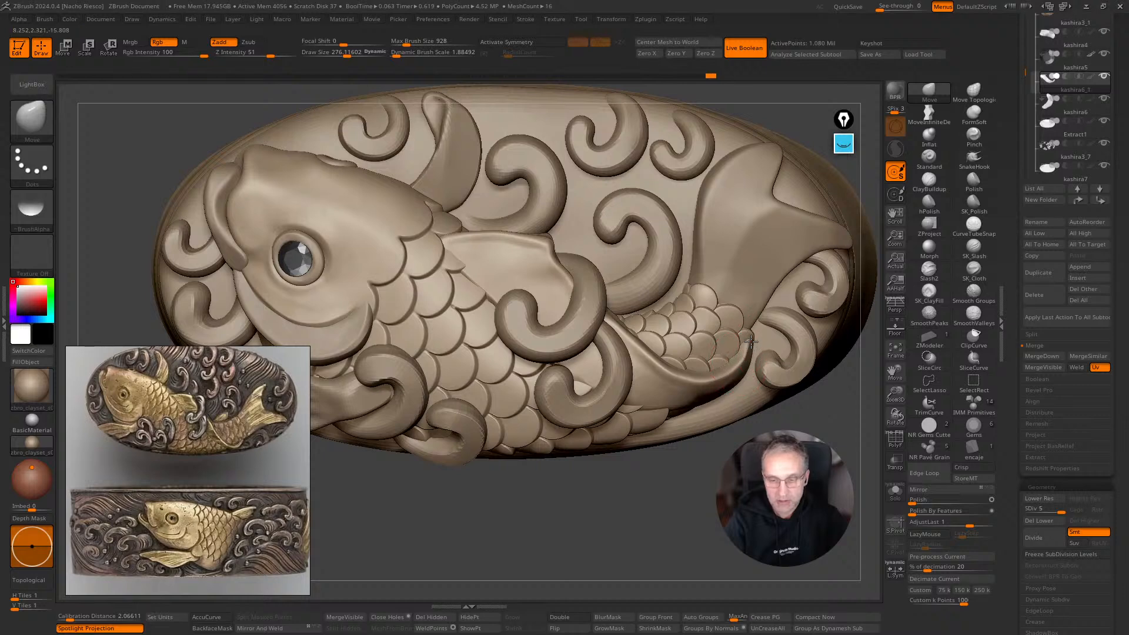
{"action": "key", "text": "s"}
{"action": "left_click_drag", "start_coordinate": [747, 427], "coordinate": [752, 428]}
{"action": "left_click_drag", "start_coordinate": [718, 465], "coordinate": [638, 464]}
{"action": "key", "text": "s"}
{"action": "left_click_drag", "start_coordinate": [717, 384], "coordinate": [725, 383]}
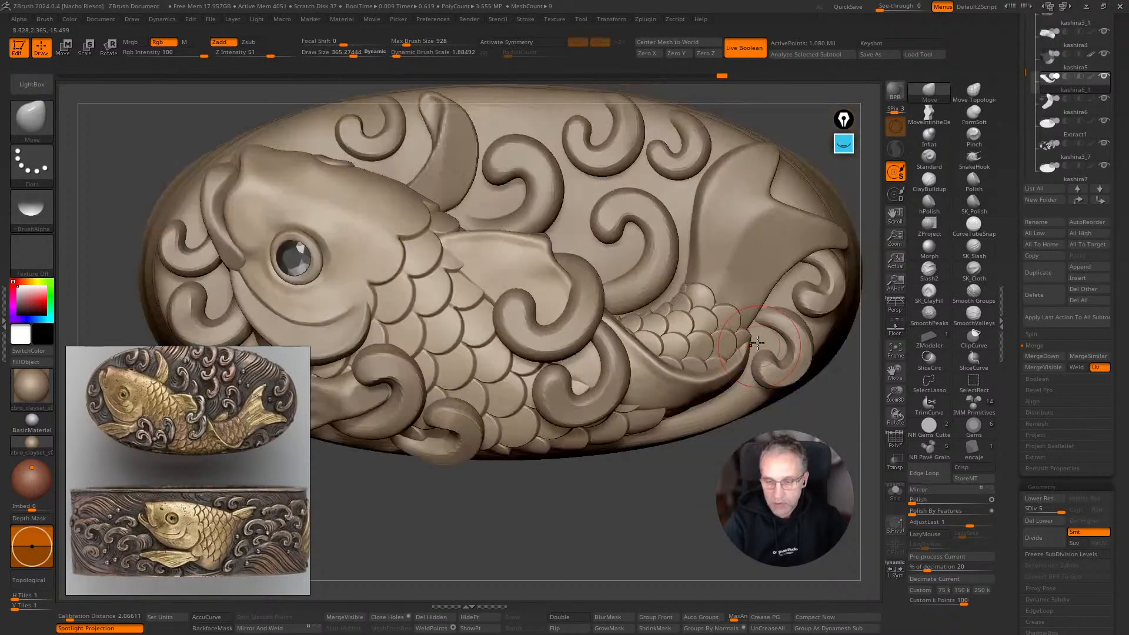
{"action": "left_click_drag", "start_coordinate": [755, 344], "coordinate": [744, 348]}
Move the lower fin's surface where it passes behind the lower wave curl with the Move brush at a draw size of about 401.
{"action": "left_click_drag", "start_coordinate": [671, 530], "coordinate": [670, 446], "text": "alt"}
{"action": "key", "text": "s"}
{"action": "left_click_drag", "start_coordinate": [669, 376], "coordinate": [673, 383]}
{"action": "left_click_drag", "start_coordinate": [664, 477], "coordinate": [666, 434]}
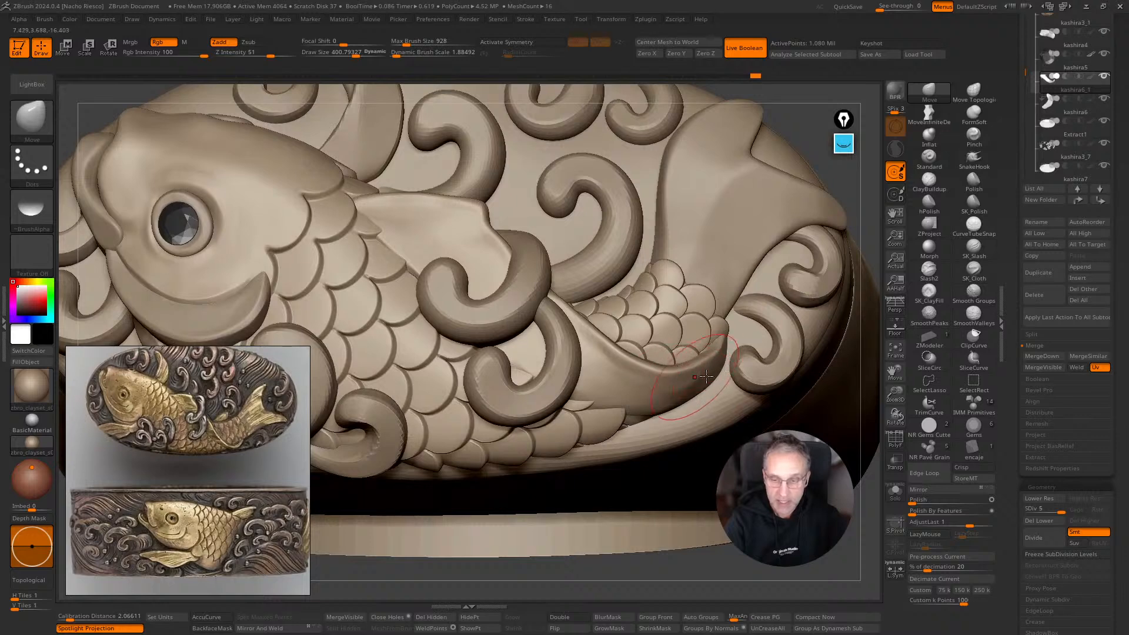
{"action": "left_click_drag", "start_coordinate": [857, 204], "coordinate": [854, 243]}
{"action": "left_click_drag", "start_coordinate": [716, 541], "coordinate": [756, 532], "text": "alt"}
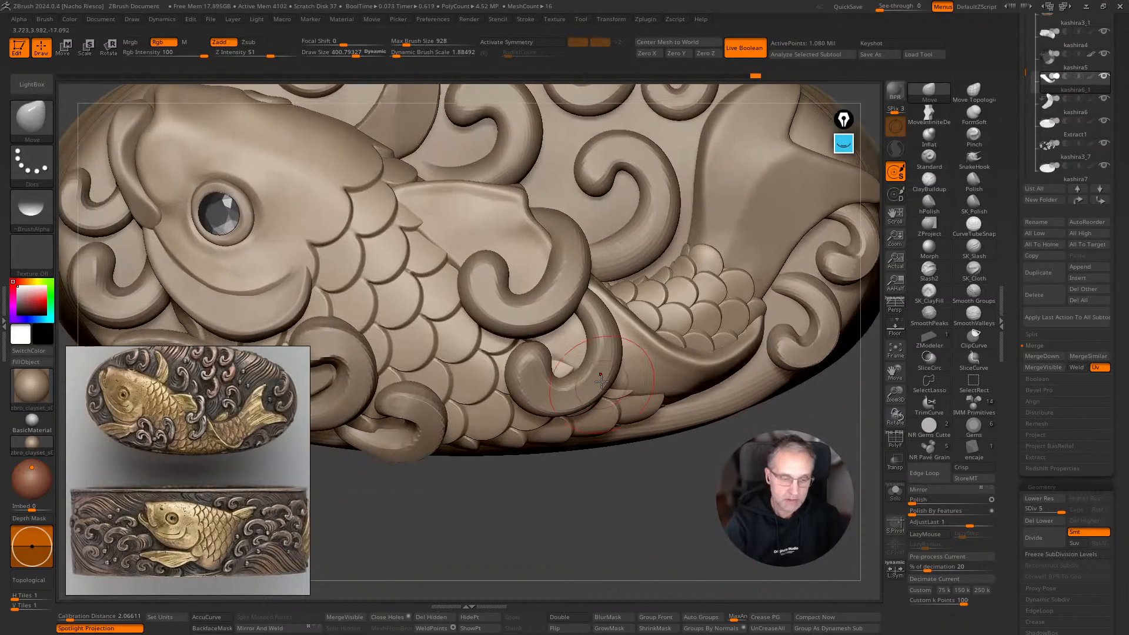
{"action": "left_click_drag", "start_coordinate": [572, 361], "coordinate": [565, 371]}
Adjust the lower fin's edge above the last body scales with the Move brush at a draw size of about 429.
{"action": "key", "text": "s"}
{"action": "left_click_drag", "start_coordinate": [688, 547], "coordinate": [722, 511], "text": "alt"}
{"action": "mouse_move", "coordinate": [633, 391]}
{"action": "left_mouse_down"}
{"action": "mouse_move", "coordinate": [621, 394]}
{"action": "mouse_move", "coordinate": [654, 393]}
{"action": "mouse_move", "coordinate": [619, 396]}
{"action": "mouse_move", "coordinate": [605, 379]}
{"action": "mouse_move", "coordinate": [668, 394]}
{"action": "left_mouse_up"}
{"action": "key", "text": "s"}
{"action": "key", "text": "s"}
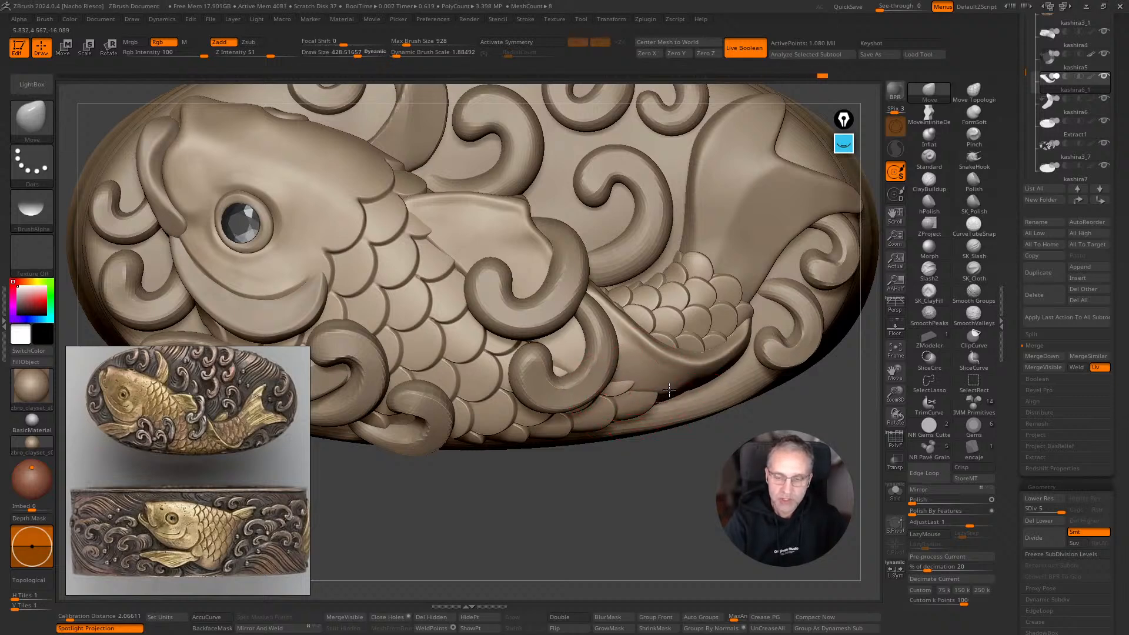
{"action": "mouse_move", "coordinate": [673, 513]}
{"action": "left_mouse_down"}
{"action": "mouse_move", "coordinate": [675, 522]}
{"action": "mouse_move", "coordinate": [672, 506]}
{"action": "left_mouse_up"}
{"action": "key", "text": "s"}
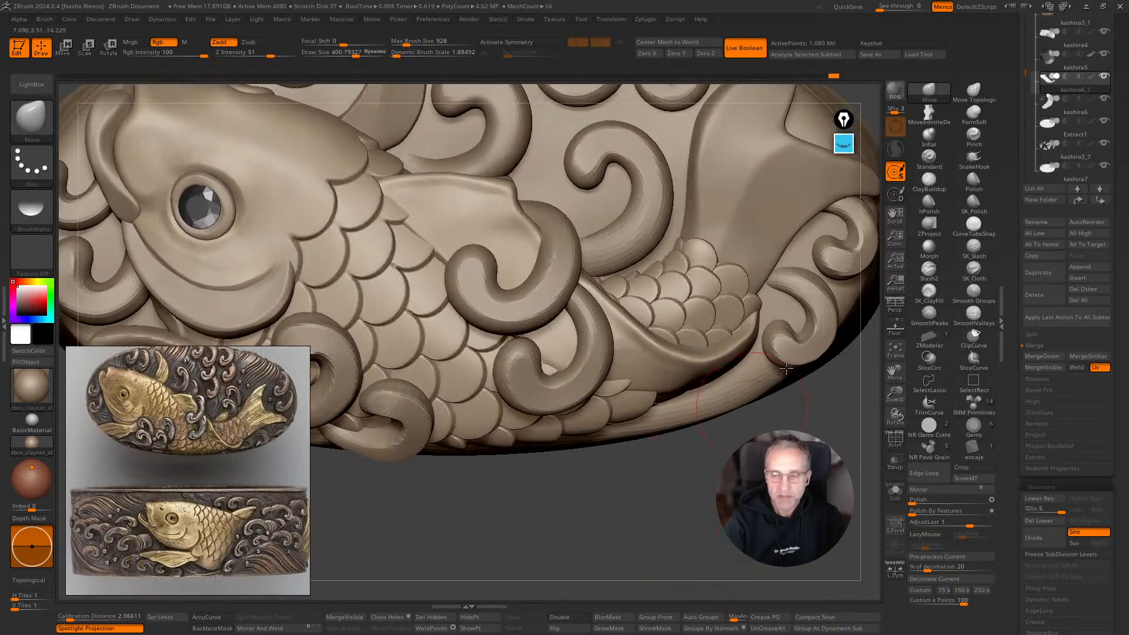
Flatten the lower fin beside the wave curl and along its edge to the tip with hPolish at a draw size of about 199.
{"action": "left_click", "coordinate": [931, 208]}
{"action": "key", "text": "s"}
{"action": "left_click_drag", "start_coordinate": [577, 350], "coordinate": [553, 360]}
{"action": "left_click_drag", "start_coordinate": [633, 384], "coordinate": [626, 375]}
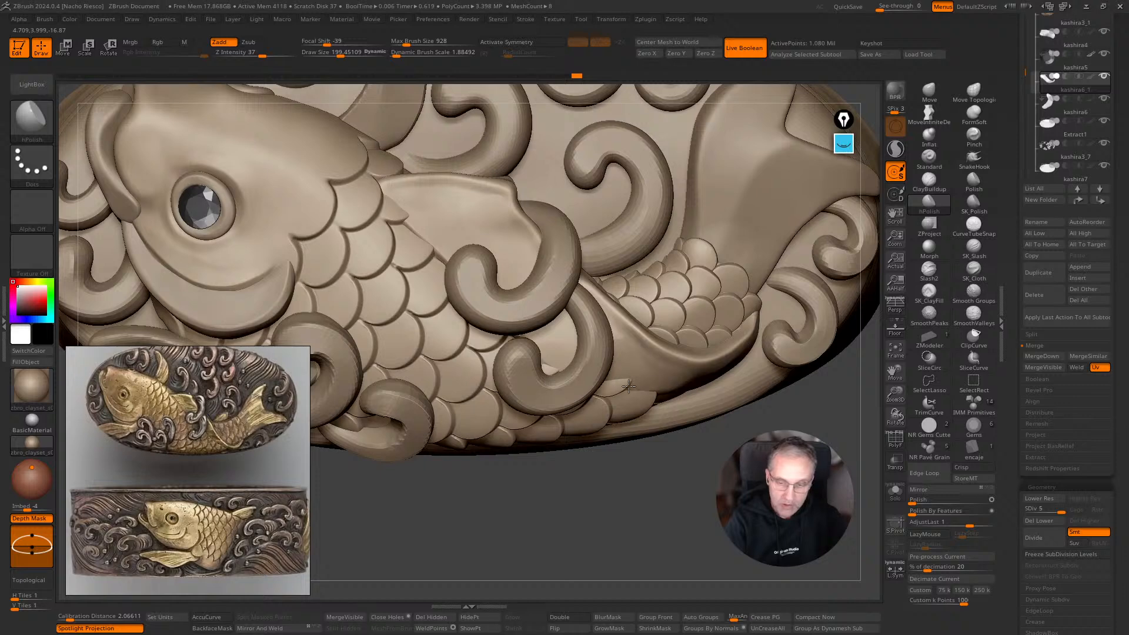
{"action": "left_click_drag", "start_coordinate": [730, 367], "coordinate": [756, 325]}
{"action": "left_click_drag", "start_coordinate": [700, 483], "coordinate": [642, 447], "text": "alt"}
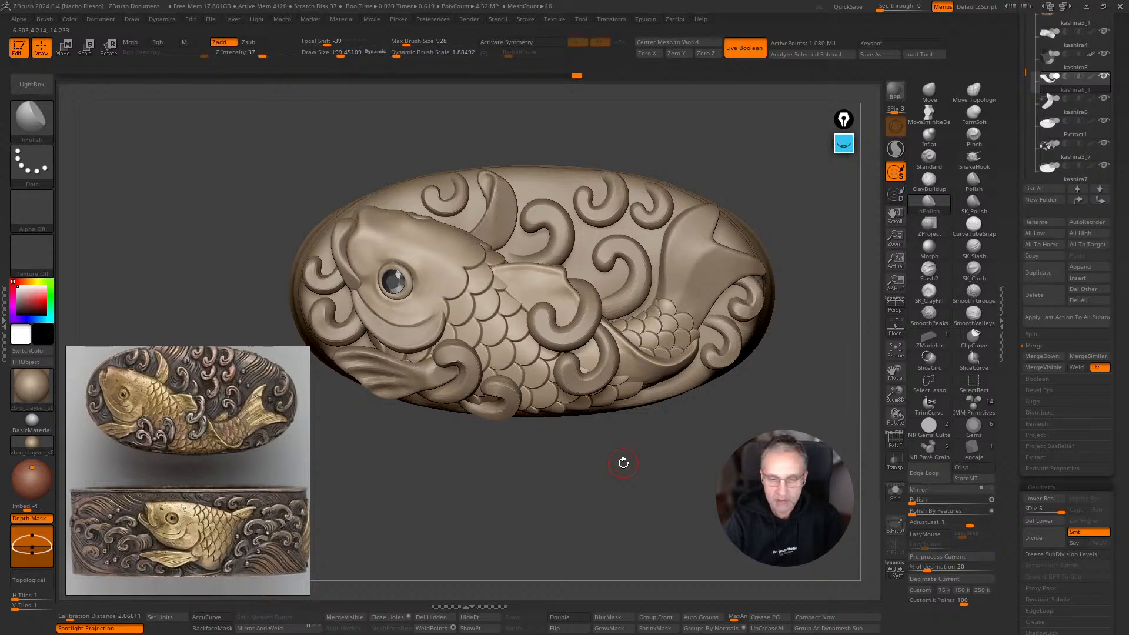
Lift the dorsal fin's rear edge toward the neighbouring wave curl with the Move brush from an angled view.
{"action": "mouse_move", "coordinate": [725, 454]}
{"action": "left_mouse_down"}
{"action": "mouse_move", "coordinate": [693, 517]}
{"action": "mouse_move", "coordinate": [674, 520]}
{"action": "left_mouse_up"}
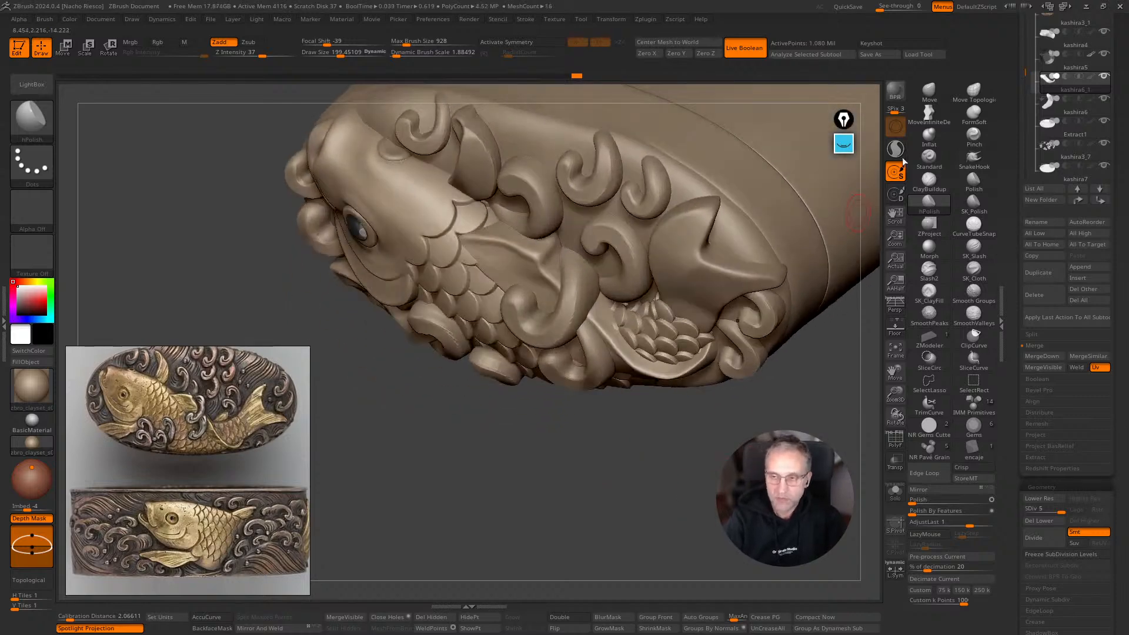
{"action": "left_click", "coordinate": [930, 92]}
{"action": "key", "text": "s"}
{"action": "left_click_drag", "start_coordinate": [547, 287], "coordinate": [546, 264]}
{"action": "mouse_move", "coordinate": [512, 461]}
{"action": "left_mouse_down"}
{"action": "mouse_move", "coordinate": [488, 472]}
{"action": "mouse_move", "coordinate": [630, 466]}
{"action": "mouse_move", "coordinate": [656, 518]}
{"action": "mouse_move", "coordinate": [648, 617]}
{"action": "left_mouse_up"}
Adjust the kashira3_7 wave curl above the dorsal fin with the Move brush at a draw size of about 549.
{"action": "left_click", "coordinate": [504, 224], "text": "alt"}
{"action": "key", "text": "s"}
{"action": "left_click_drag", "start_coordinate": [504, 229], "coordinate": [511, 230]}
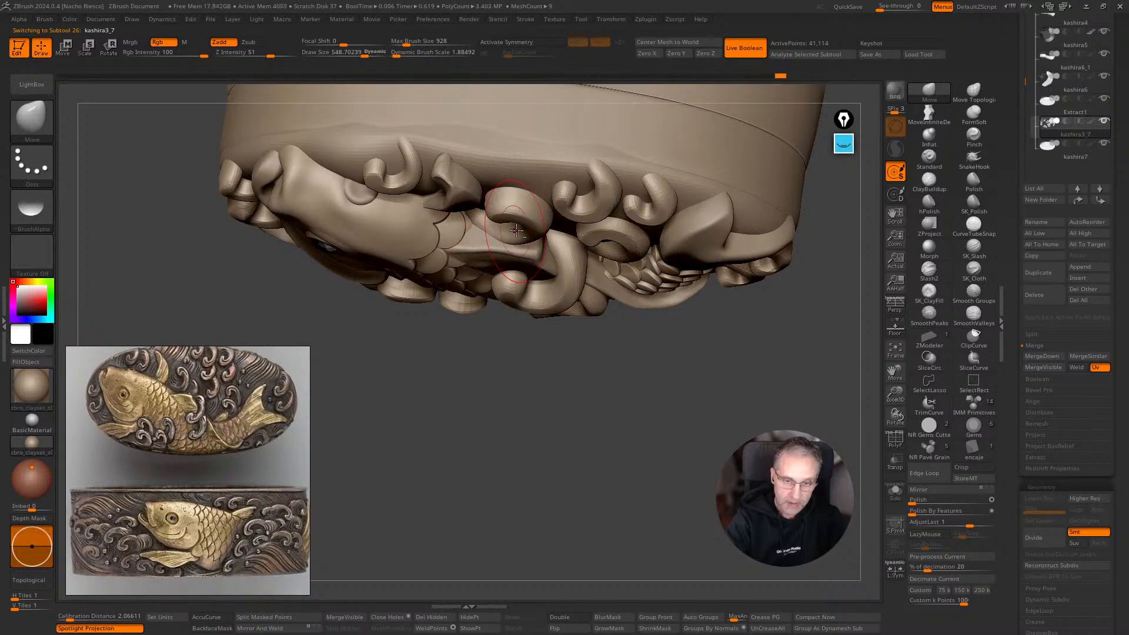
{"action": "left_click_drag", "start_coordinate": [624, 465], "coordinate": [580, 465]}
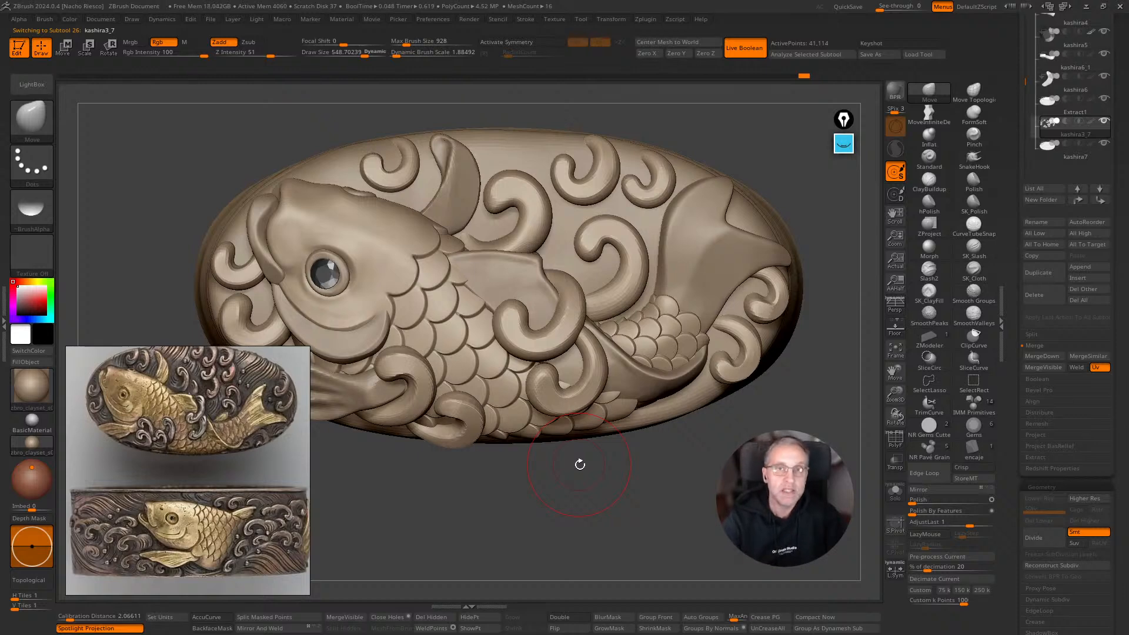
{"action": "left_click_drag", "start_coordinate": [689, 470], "coordinate": [679, 550], "text": "alt"}
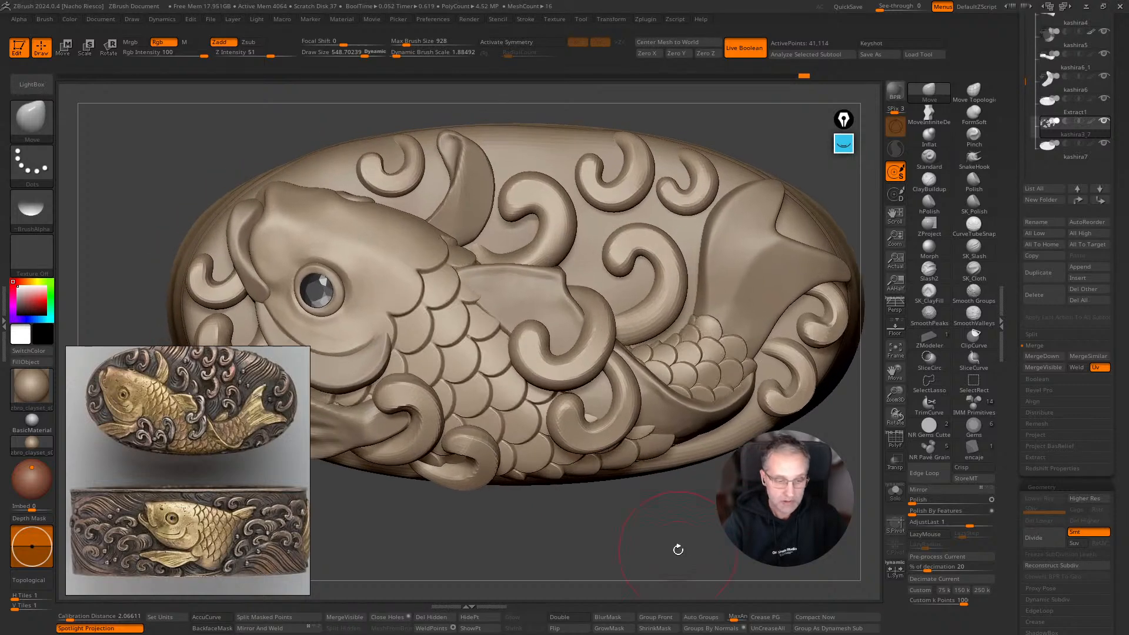
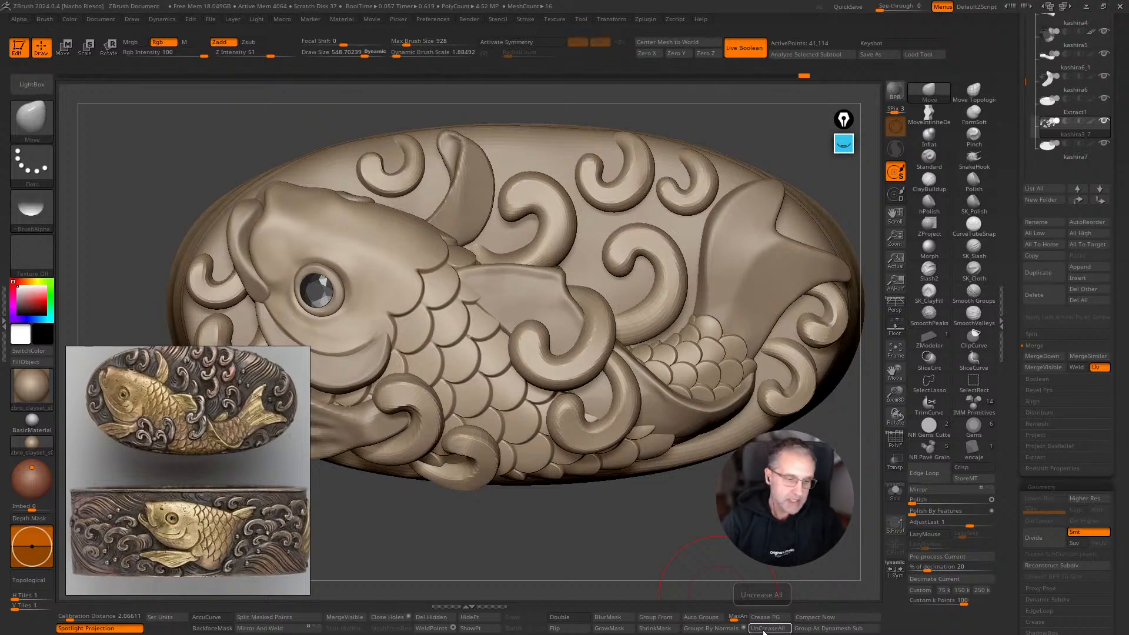
Adjust the koi's cheek with the Move brush at about 383 and deepen the curved groove below it with SK_Slash at about 152.
{"action": "mouse_move", "coordinate": [590, 526]}
{"action": "left_mouse_down"}
{"action": "mouse_move", "coordinate": [629, 531]}
{"action": "mouse_move", "coordinate": [550, 537]}
{"action": "mouse_move", "coordinate": [679, 521]}
{"action": "mouse_move", "coordinate": [681, 558]}
{"action": "left_mouse_up"}
{"action": "key", "text": "s"}
{"action": "left_click_drag", "start_coordinate": [443, 324], "coordinate": [437, 324]}
{"action": "left_click", "coordinate": [447, 344], "text": "alt"}
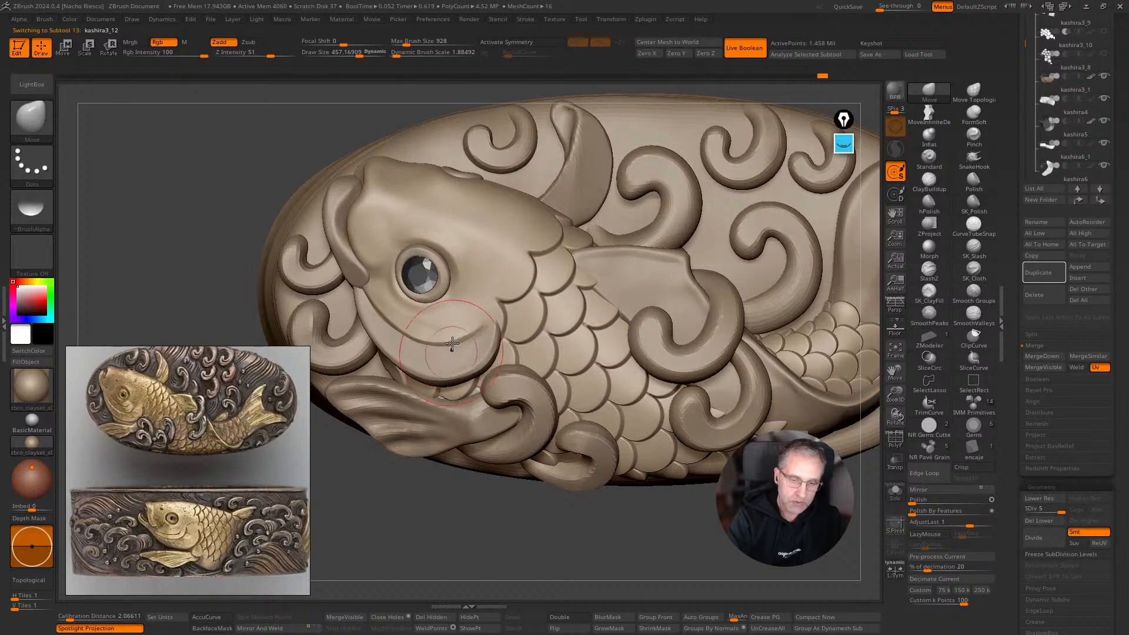
{"action": "key", "text": "s"}
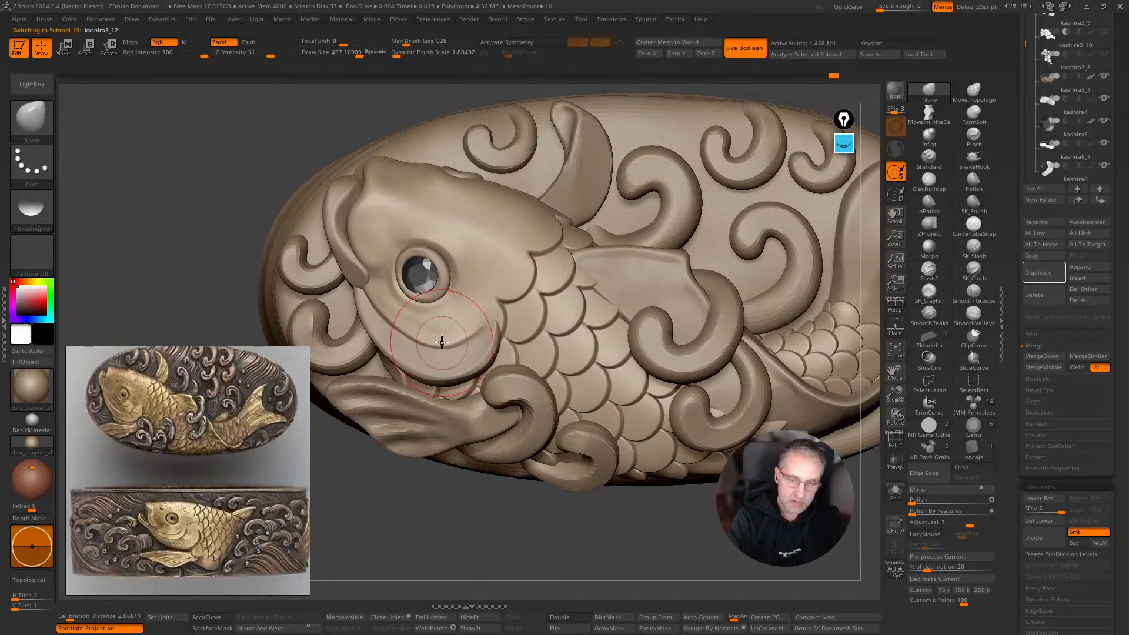
{"action": "key", "text": "s"}
{"action": "left_click_drag", "start_coordinate": [377, 327], "coordinate": [369, 327]}
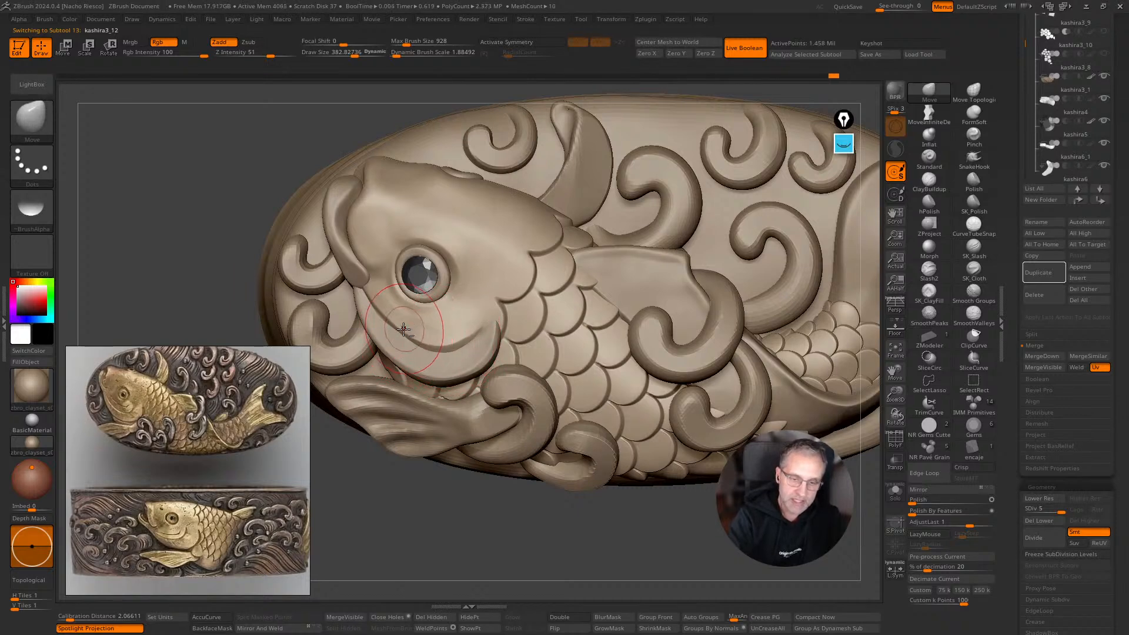
{"action": "left_click_drag", "start_coordinate": [558, 542], "coordinate": [595, 560], "text": "alt"}
{"action": "left_click", "coordinate": [974, 247]}
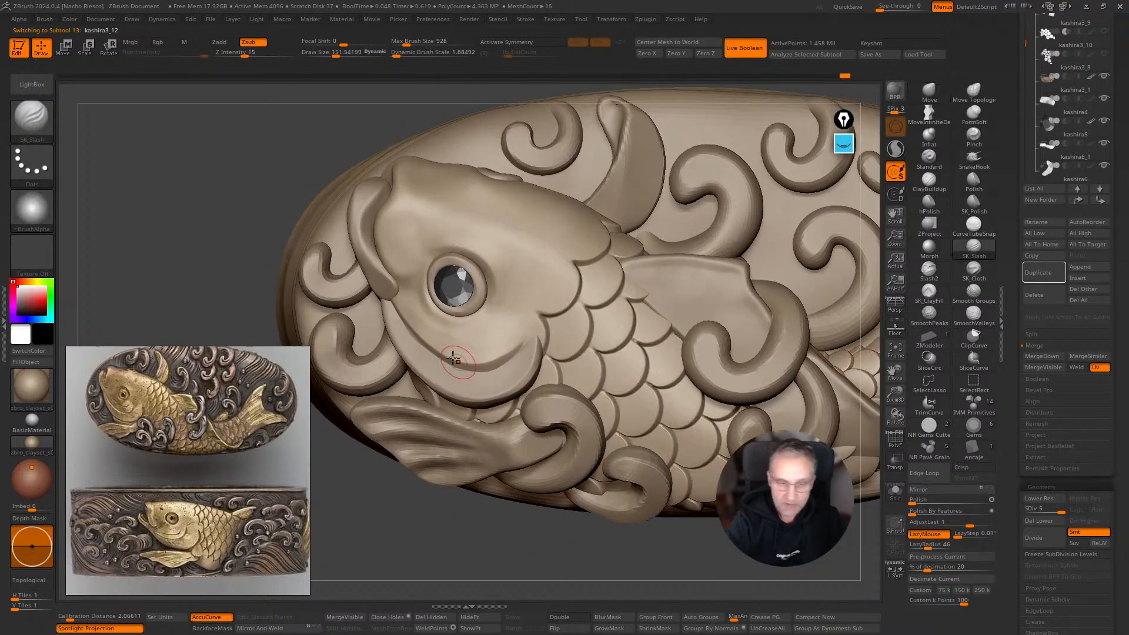
{"action": "mouse_move", "coordinate": [390, 303]}
{"action": "left_mouse_down"}
{"action": "mouse_move", "coordinate": [459, 374]}
{"action": "mouse_move", "coordinate": [492, 379]}
{"action": "mouse_move", "coordinate": [540, 343]}
{"action": "left_mouse_up"}
Try to carve a curved crease beneath the koi's eye with SK_Slash at a draw size of about 80.
{"action": "left_click_drag", "start_coordinate": [539, 546], "coordinate": [541, 563]}
{"action": "key", "text": "s"}
{"action": "left_click_drag", "start_coordinate": [449, 342], "coordinate": [439, 343]}
{"action": "mouse_move", "coordinate": [414, 295]}
{"action": "left_mouse_down"}
{"action": "mouse_move", "coordinate": [452, 343]}
{"action": "mouse_move", "coordinate": [492, 350]}
{"action": "mouse_move", "coordinate": [534, 308]}
{"action": "left_mouse_up"}
{"action": "key", "text": "ctrl+z"}
Carve a curved crease beneath the koi's eye with the Orb Cracks brush at a draw size of about 72 and a LazyRadius of 16.
{"action": "key", "text": "b"}
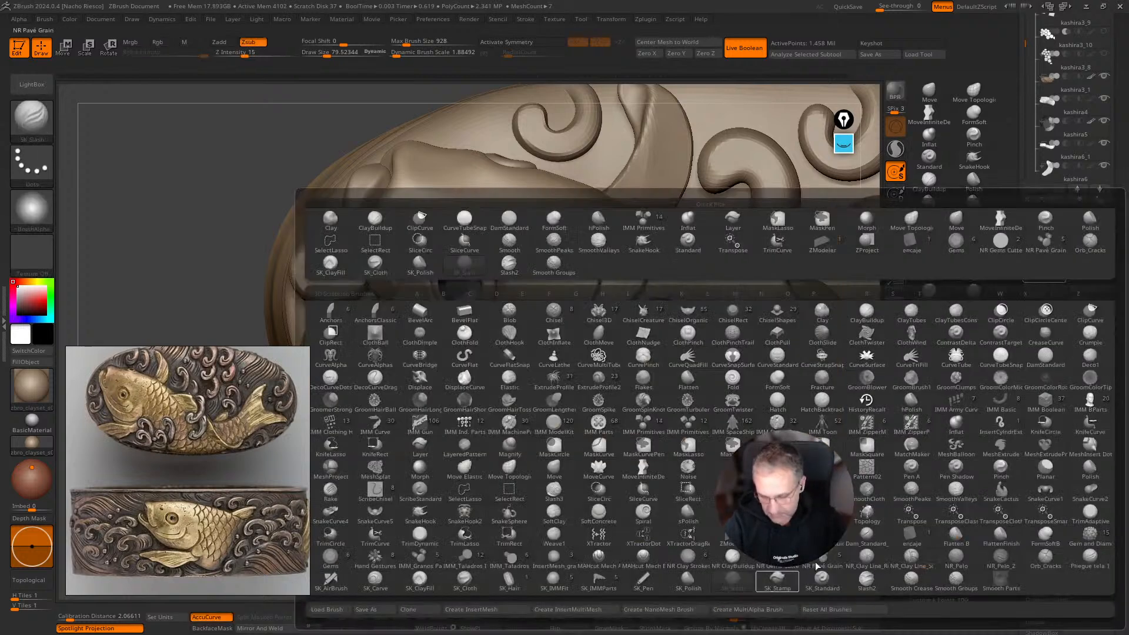
{"action": "left_click", "coordinate": [1046, 559]}
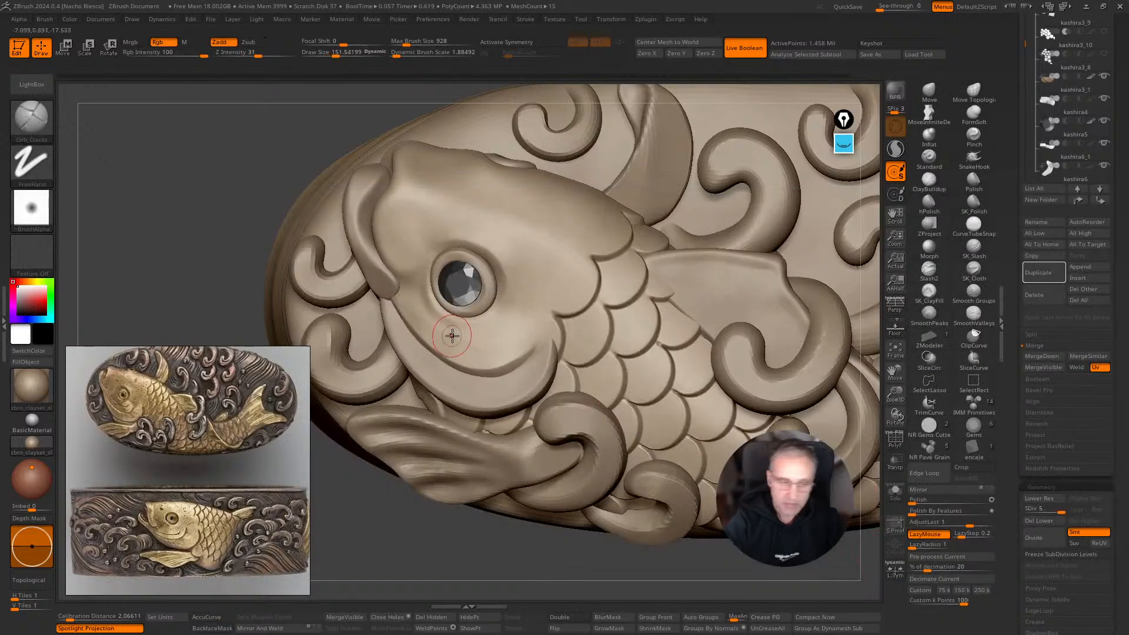
{"action": "mouse_move", "coordinate": [421, 312]}
{"action": "left_mouse_down"}
{"action": "mouse_move", "coordinate": [411, 303]}
{"action": "mouse_move", "coordinate": [468, 347]}
{"action": "mouse_move", "coordinate": [518, 334]}
{"action": "left_mouse_up"}
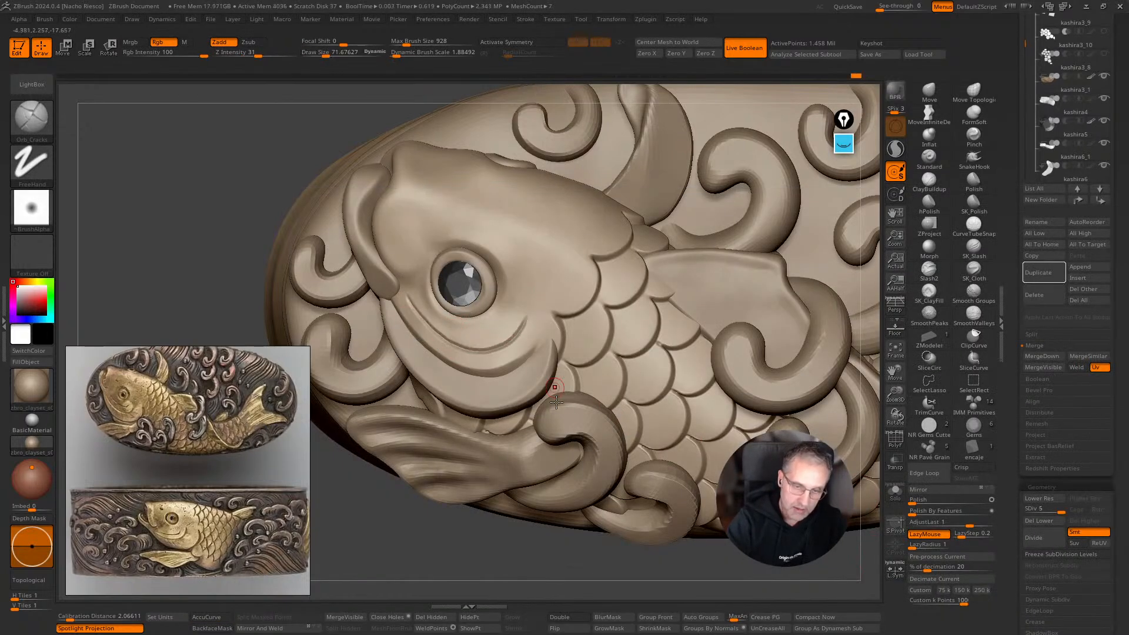
{"action": "mouse_move", "coordinate": [417, 312]}
{"action": "left_mouse_down"}
{"action": "mouse_move", "coordinate": [413, 304]}
{"action": "mouse_move", "coordinate": [450, 340]}
{"action": "mouse_move", "coordinate": [517, 333]}
{"action": "mouse_move", "coordinate": [430, 323]}
{"action": "mouse_move", "coordinate": [486, 343]}
{"action": "mouse_move", "coordinate": [523, 318]}
{"action": "left_mouse_up"}
{"action": "key", "text": "ctrl+z"}
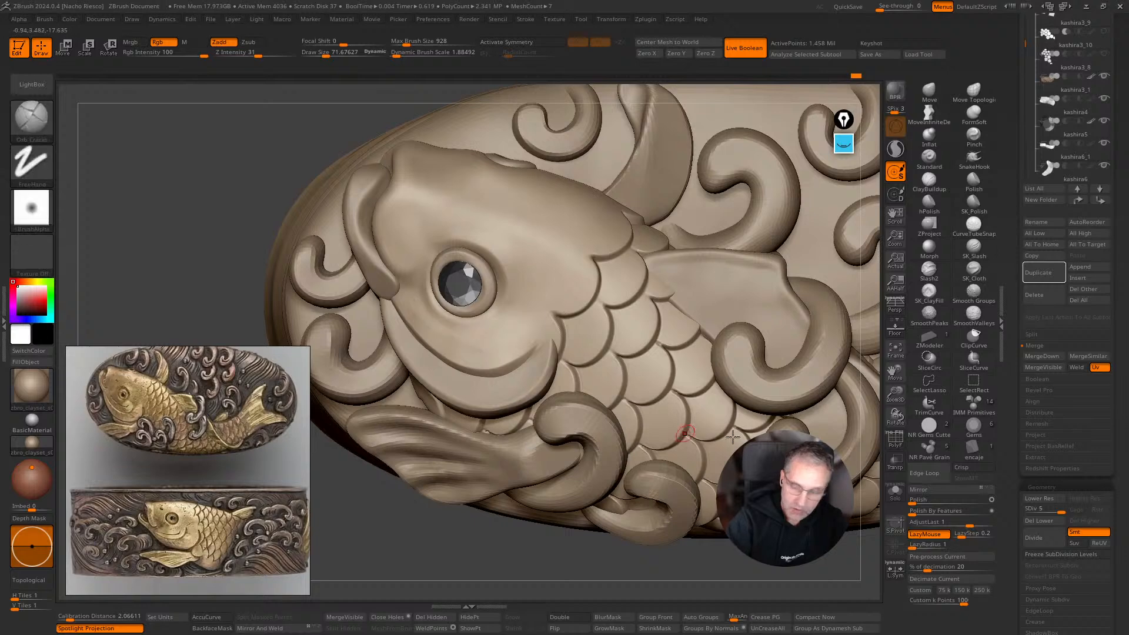
{"action": "left_click_drag", "start_coordinate": [925, 547], "coordinate": [936, 547]}
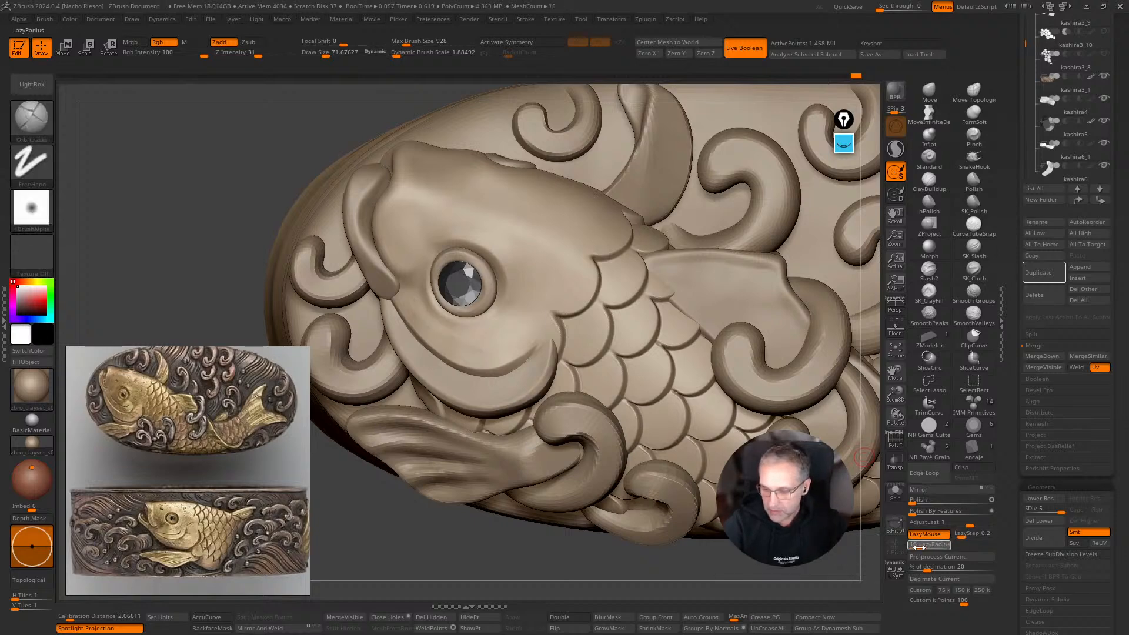
{"action": "mouse_move", "coordinate": [419, 313]}
{"action": "left_mouse_down"}
{"action": "mouse_move", "coordinate": [433, 328]}
{"action": "mouse_move", "coordinate": [504, 335]}
{"action": "mouse_move", "coordinate": [526, 313]}
{"action": "left_mouse_up"}
{"action": "left_click_drag", "start_coordinate": [544, 551], "coordinate": [495, 330]}
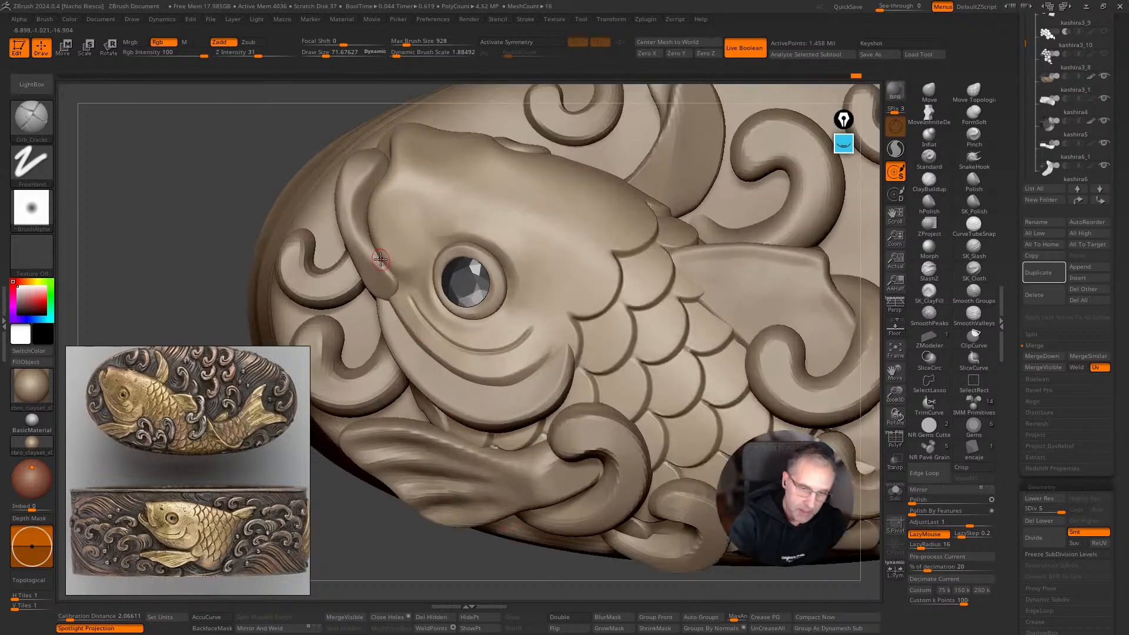
{"action": "left_click_drag", "start_coordinate": [483, 544], "coordinate": [484, 510]}
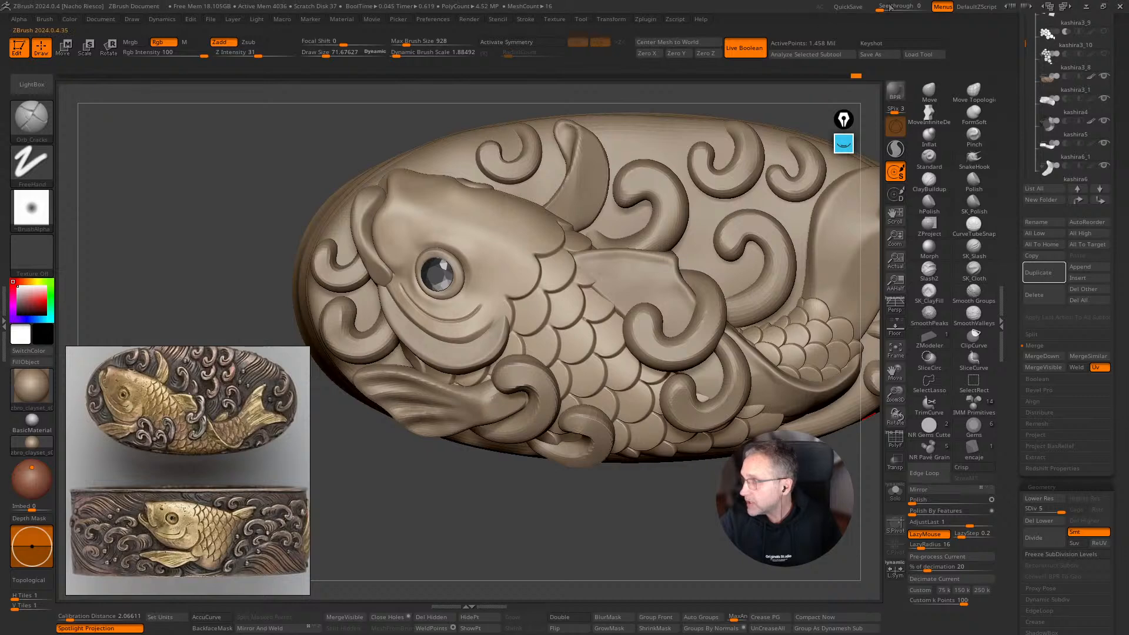
Switch to the browser, open the sculptor's website from the link page, and go to its CAM & CASTING gallery.
{"action": "left_click_drag", "start_coordinate": [1128, 59], "coordinate": [559, 78]}
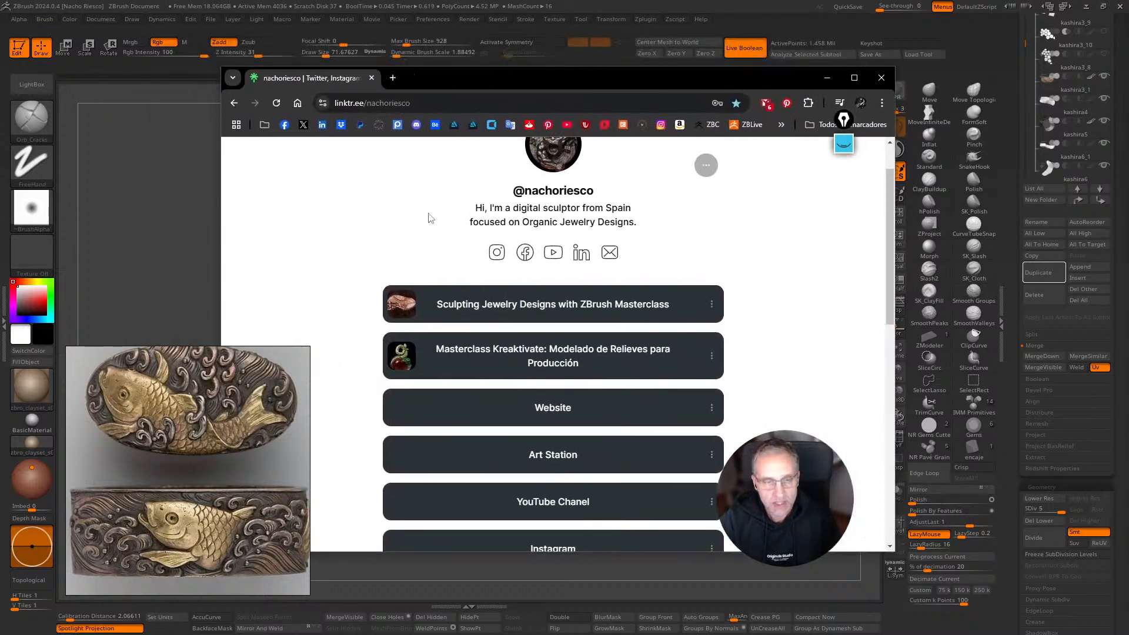
{"action": "scroll", "coordinate": [471, 283], "scroll_direction": "down", "scroll_amount": 1}
{"action": "left_click", "coordinate": [559, 359]}
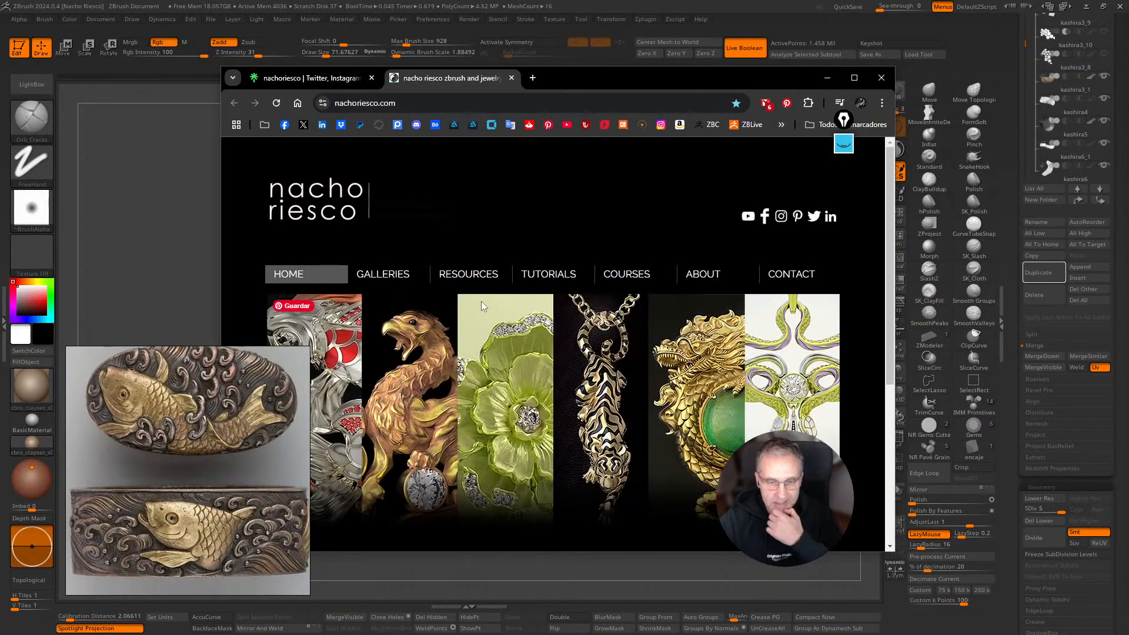
{"action": "left_click", "coordinate": [855, 79]}
{"action": "left_click", "coordinate": [390, 213]}
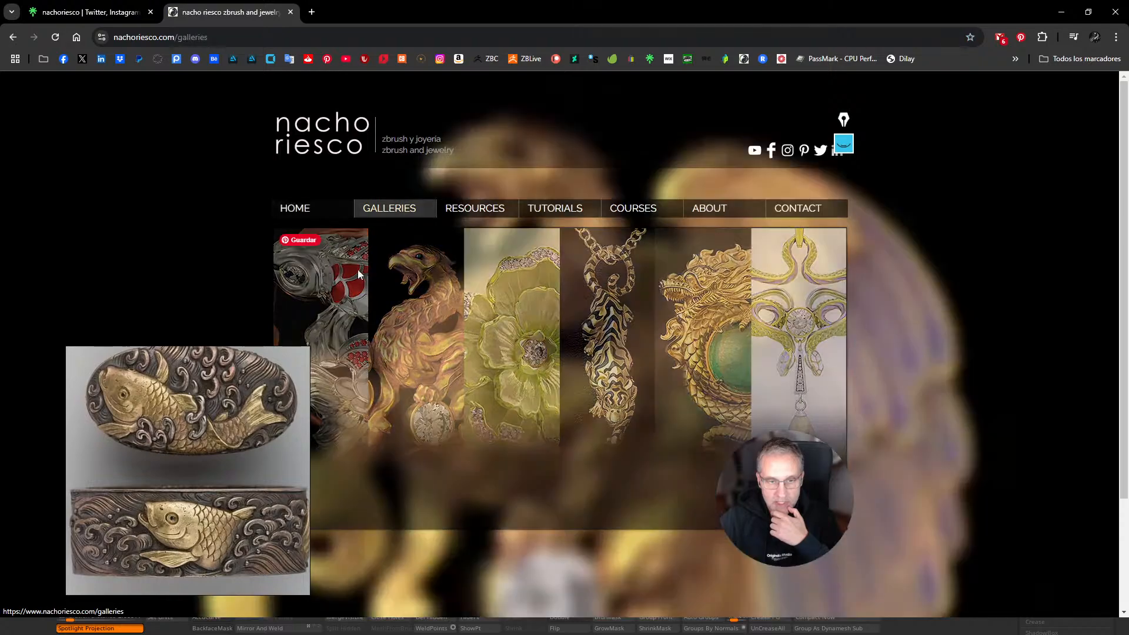
{"action": "left_click", "coordinate": [595, 333]}
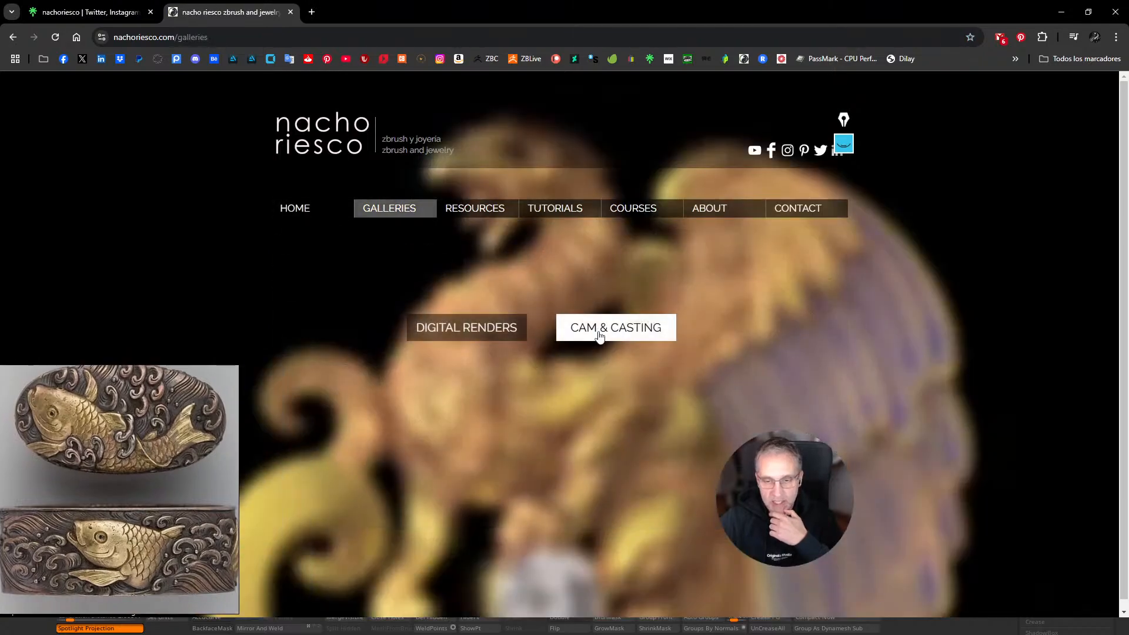
Examine the printed and cast jewelry photos in the CAM & CASTING gallery and switch back to ZBrush.
{"action": "scroll", "coordinate": [500, 362], "scroll_direction": "down", "scroll_amount": 2}
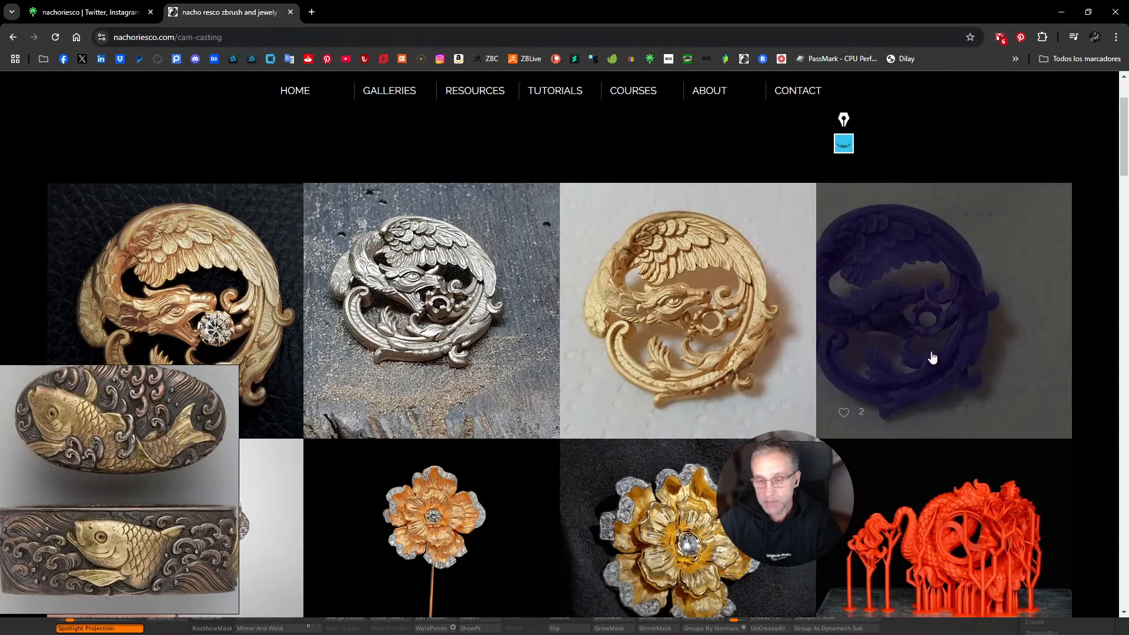
{"action": "scroll", "coordinate": [671, 253], "scroll_direction": "down", "scroll_amount": 2}
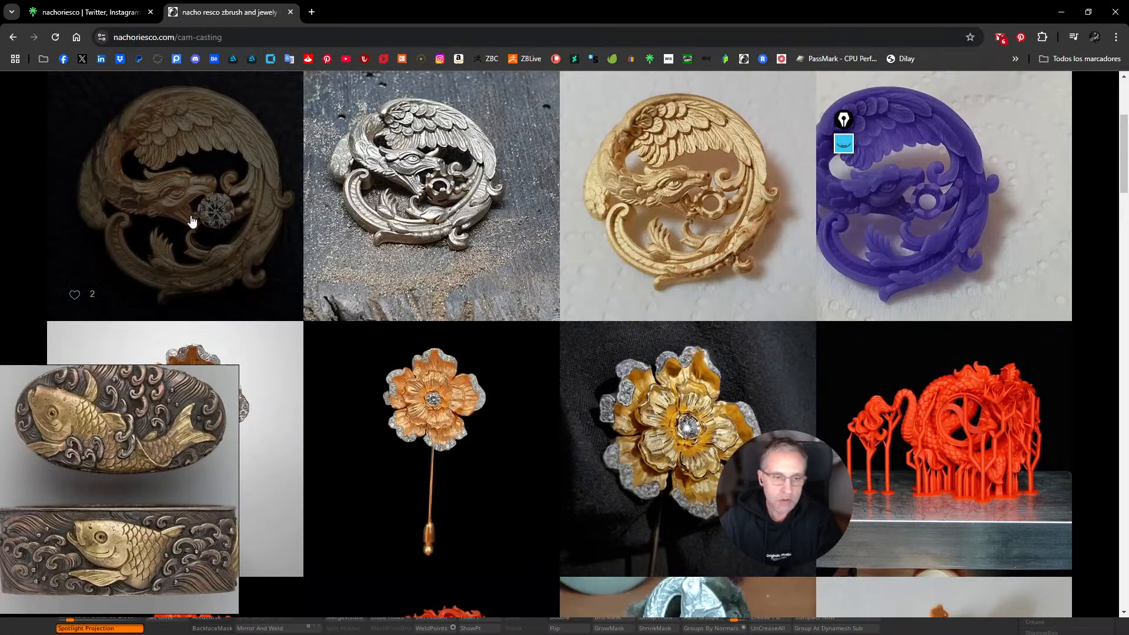
{"action": "scroll", "coordinate": [362, 268], "scroll_direction": "down", "scroll_amount": 2}
{"action": "scroll", "coordinate": [361, 269], "scroll_direction": "down", "scroll_amount": 5}
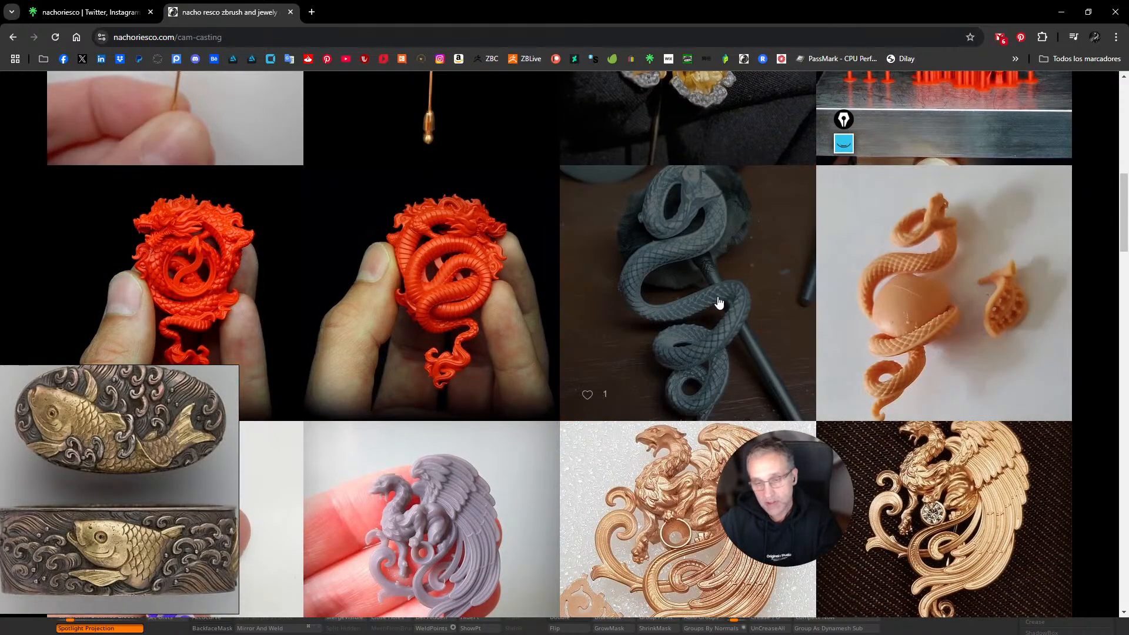
{"action": "scroll", "coordinate": [718, 312], "scroll_direction": "down", "scroll_amount": 4}
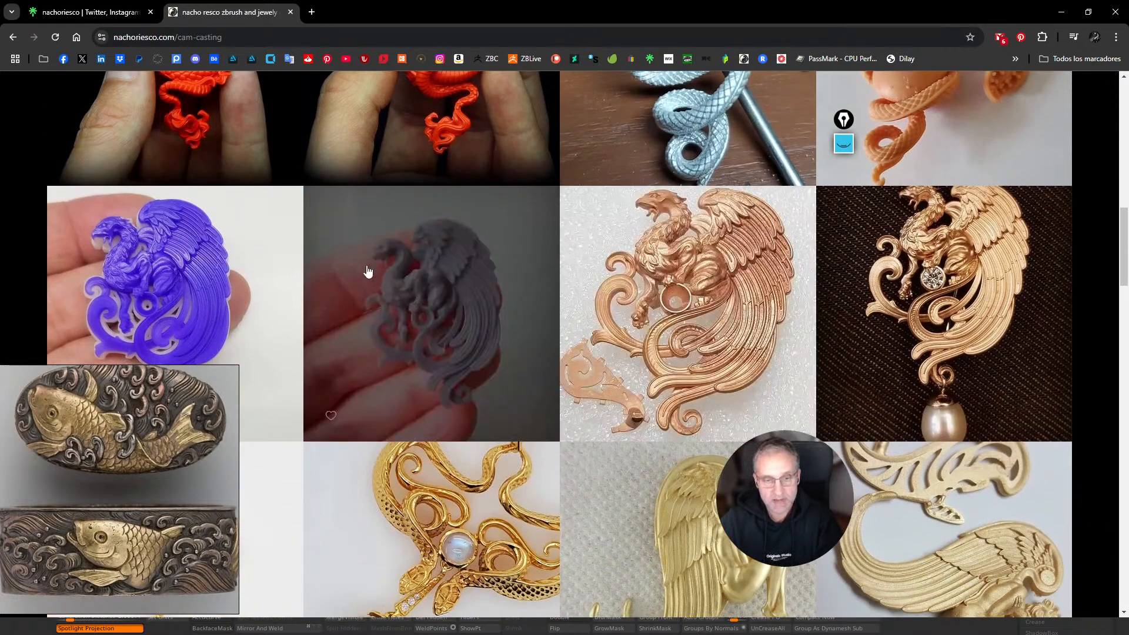
{"action": "scroll", "coordinate": [478, 344], "scroll_direction": "down", "scroll_amount": 12}
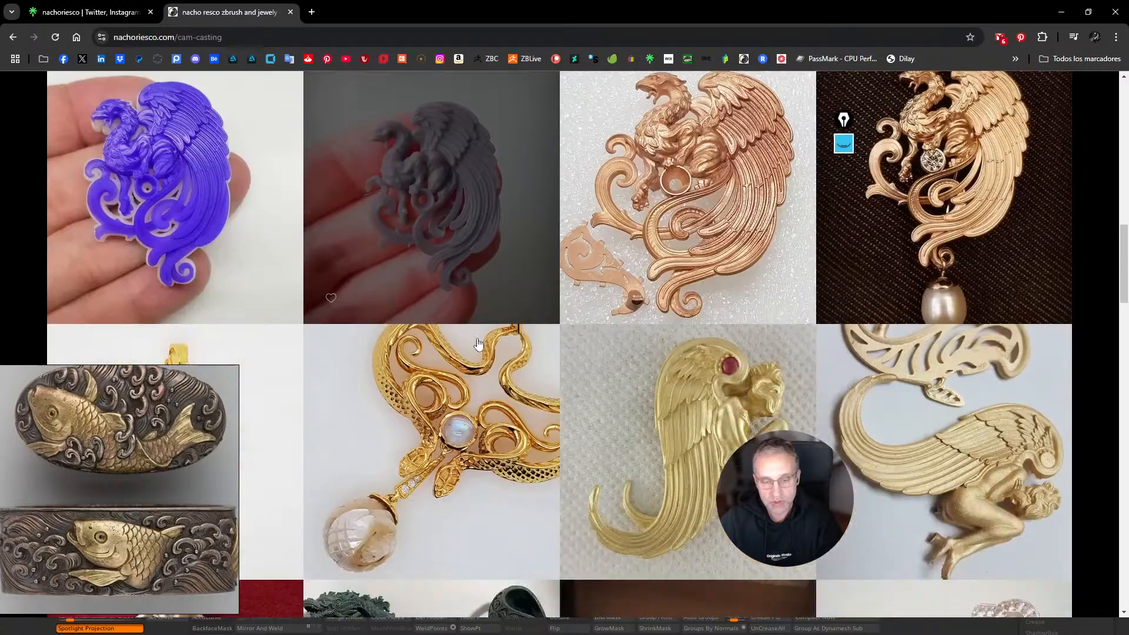
{"action": "scroll", "coordinate": [478, 344], "scroll_direction": "down", "scroll_amount": 9}
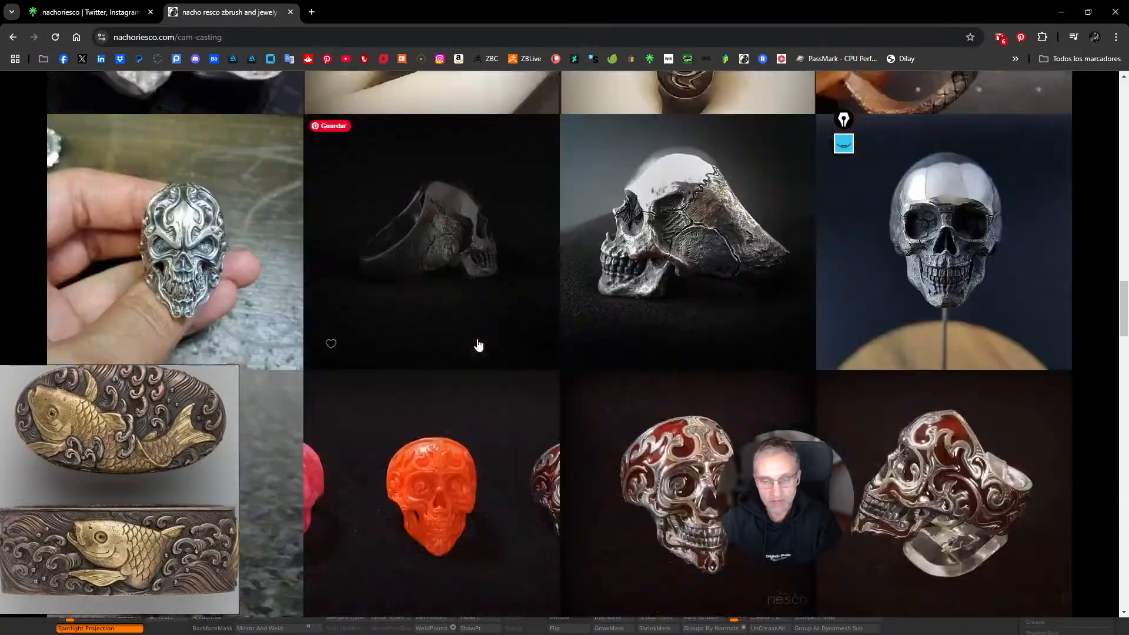
{"action": "scroll", "coordinate": [478, 346], "scroll_direction": "down", "scroll_amount": 3}
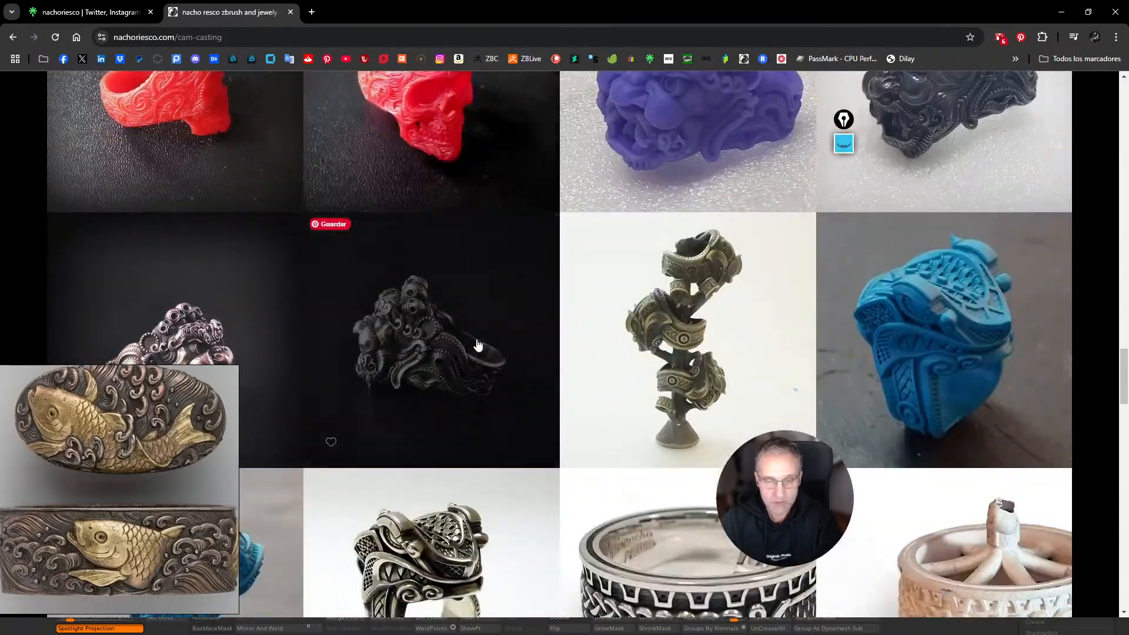
{"action": "scroll", "coordinate": [477, 345], "scroll_direction": "up", "scroll_amount": 8}
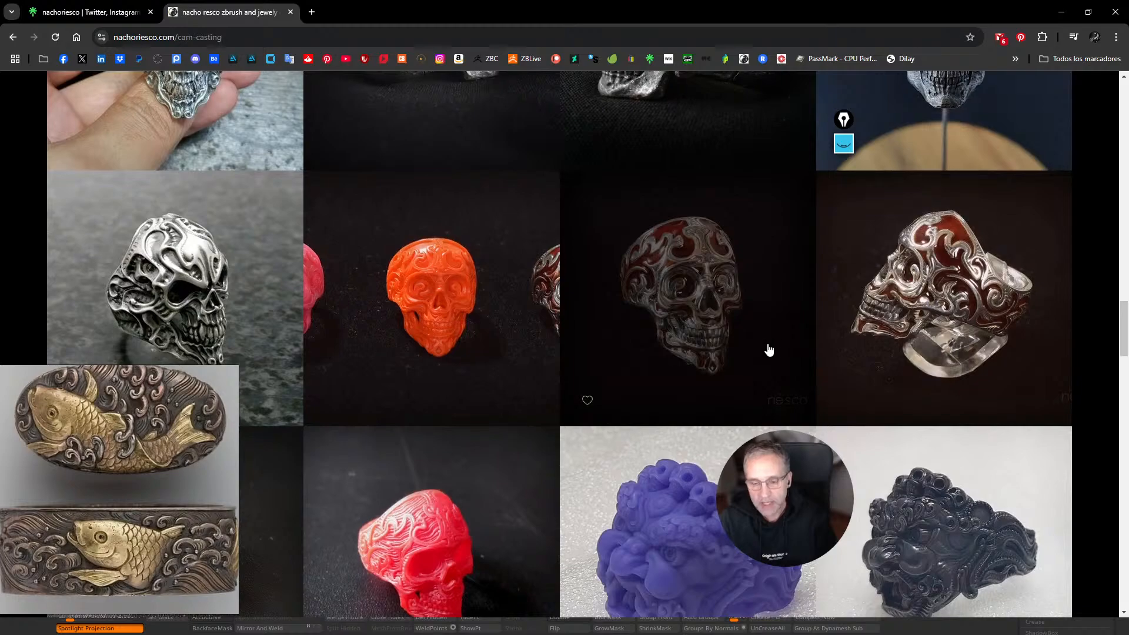
{"action": "scroll", "coordinate": [770, 349], "scroll_direction": "down", "scroll_amount": 3}
{"action": "scroll", "coordinate": [770, 350], "scroll_direction": "down", "scroll_amount": 20}
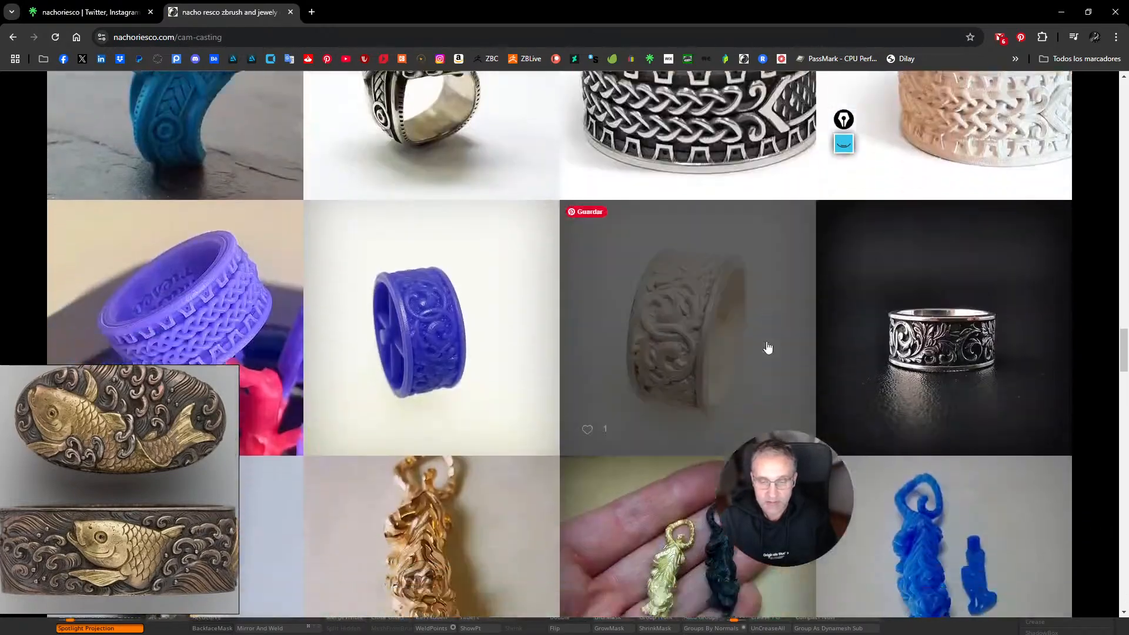
{"action": "scroll", "coordinate": [763, 347], "scroll_direction": "up", "scroll_amount": 15}
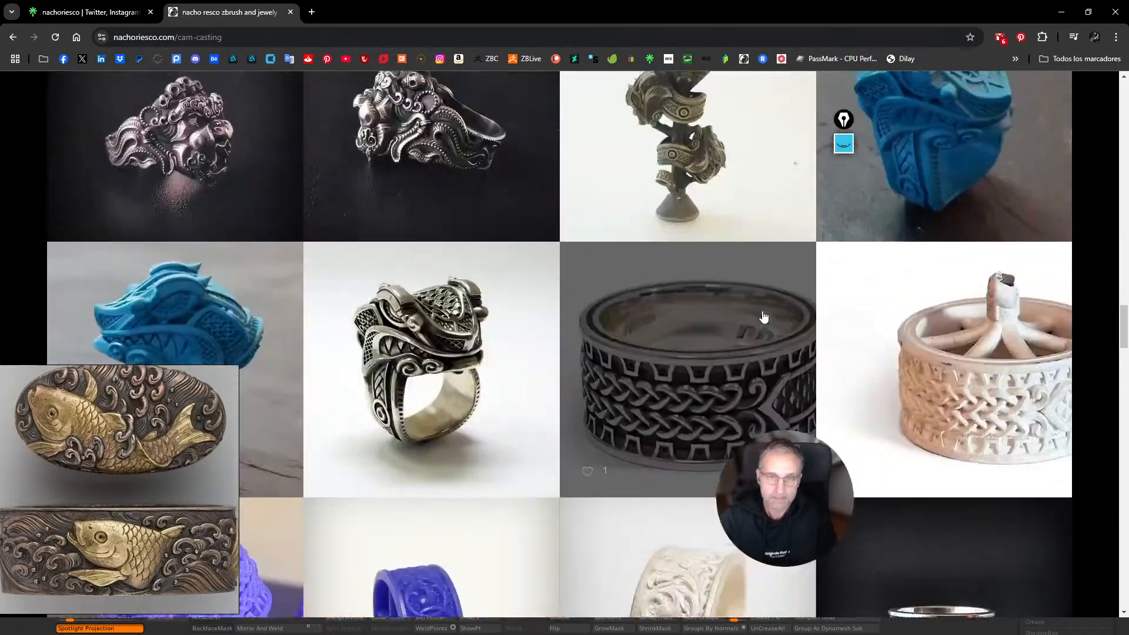
{"action": "scroll", "coordinate": [449, 221], "scroll_direction": "up", "scroll_amount": 4}
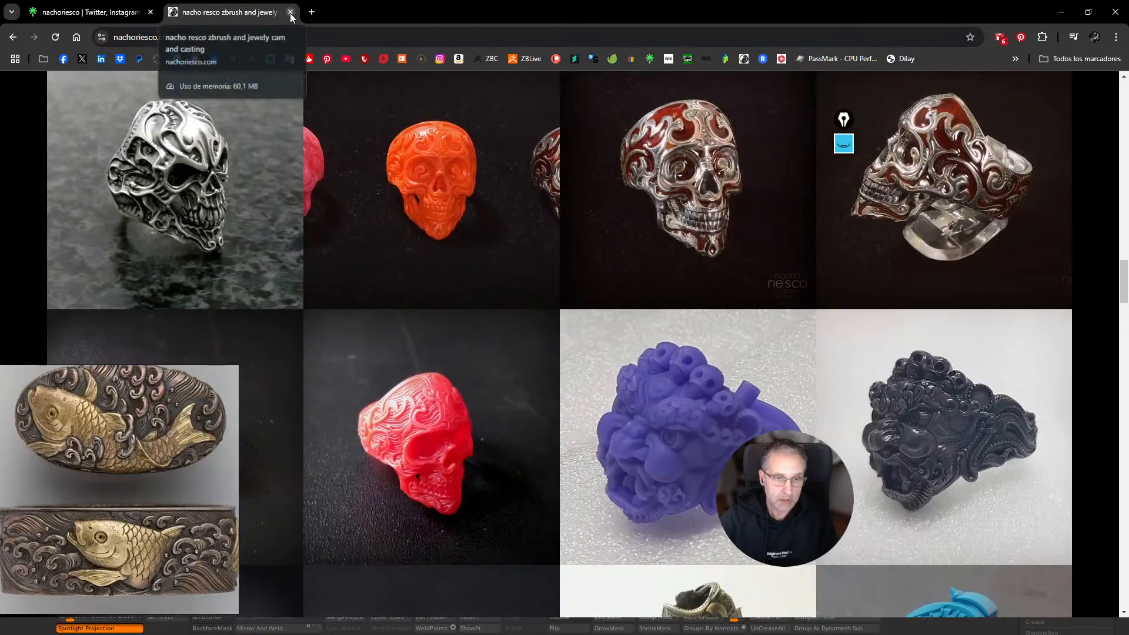
{"action": "left_click", "coordinate": [1061, 12]}
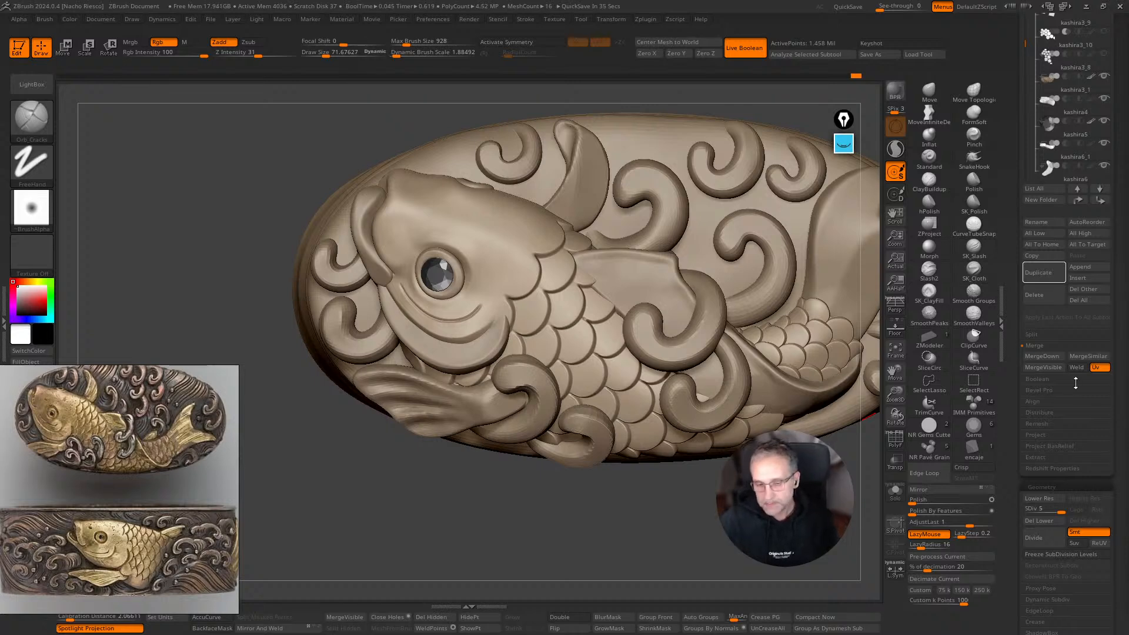
Load the Bugatti panther tool from the Dropbox folders and view the seated panther sculpture.
{"action": "scroll", "coordinate": [1013, 114], "scroll_direction": "up", "scroll_amount": 10}
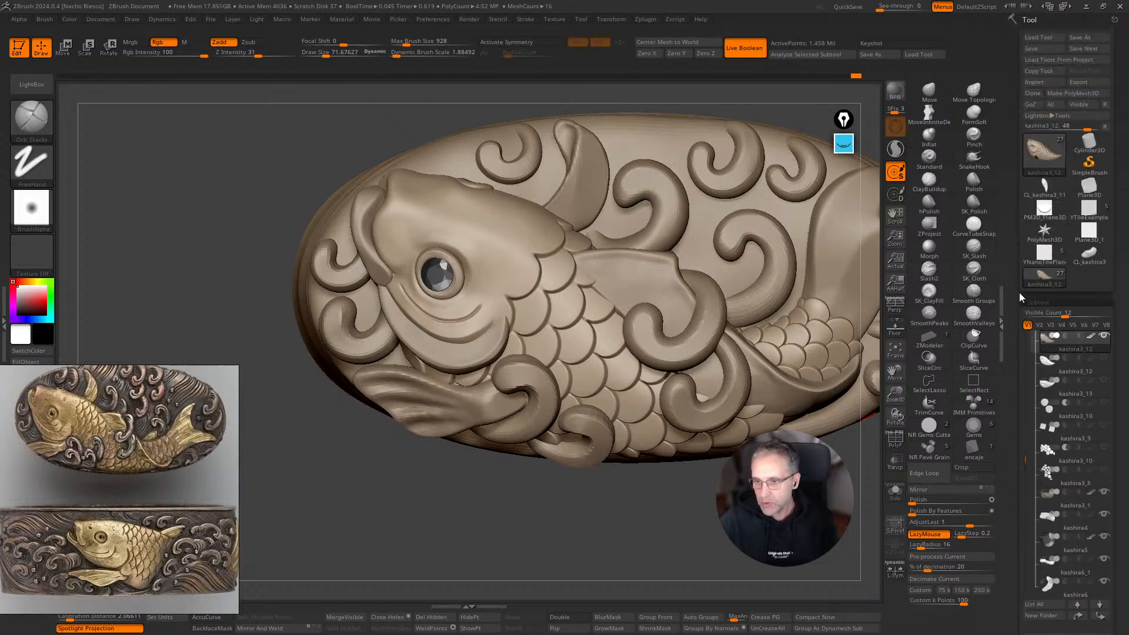
{"action": "left_click", "coordinate": [1043, 38]}
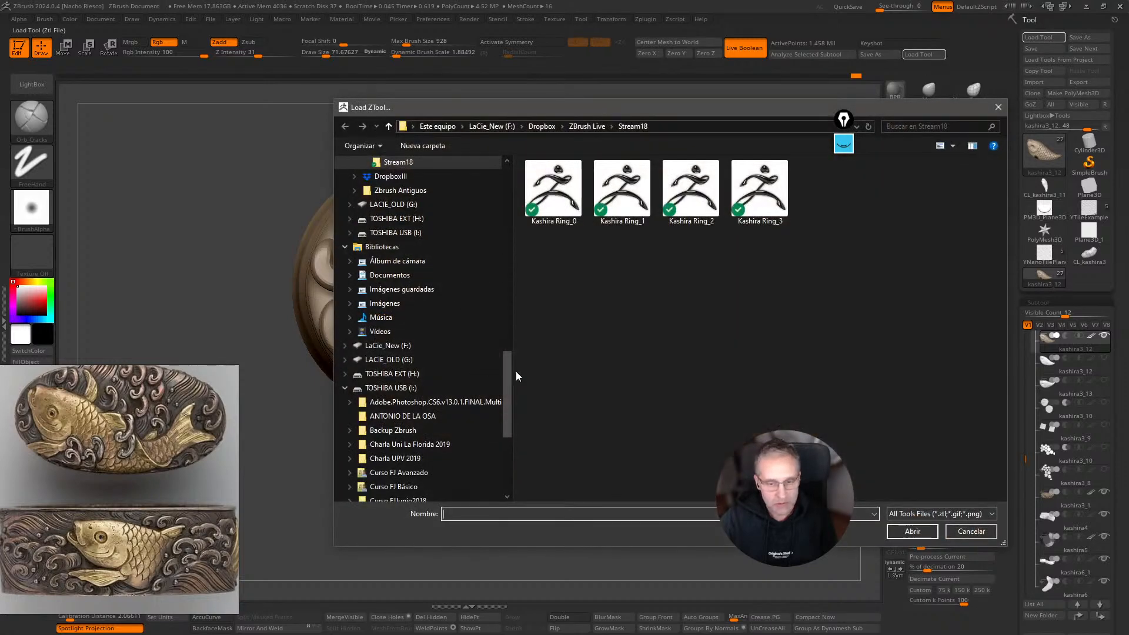
{"action": "left_click_drag", "start_coordinate": [510, 387], "coordinate": [481, 246]}
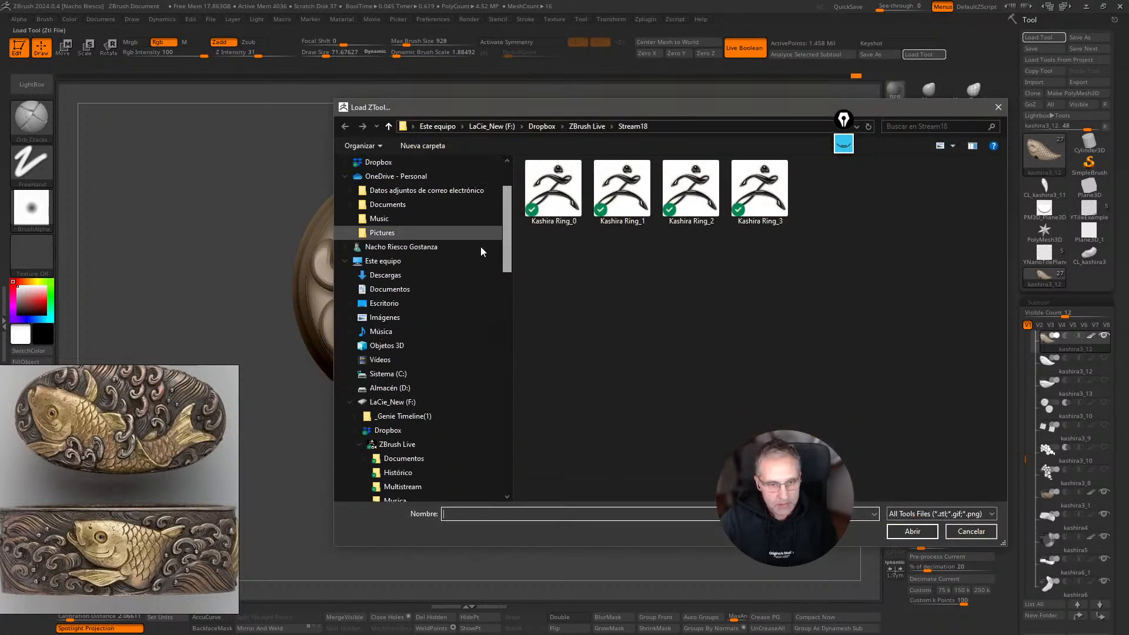
{"action": "left_click", "coordinate": [377, 162]}
{"action": "scroll", "coordinate": [730, 389], "scroll_direction": "down", "scroll_amount": 3}
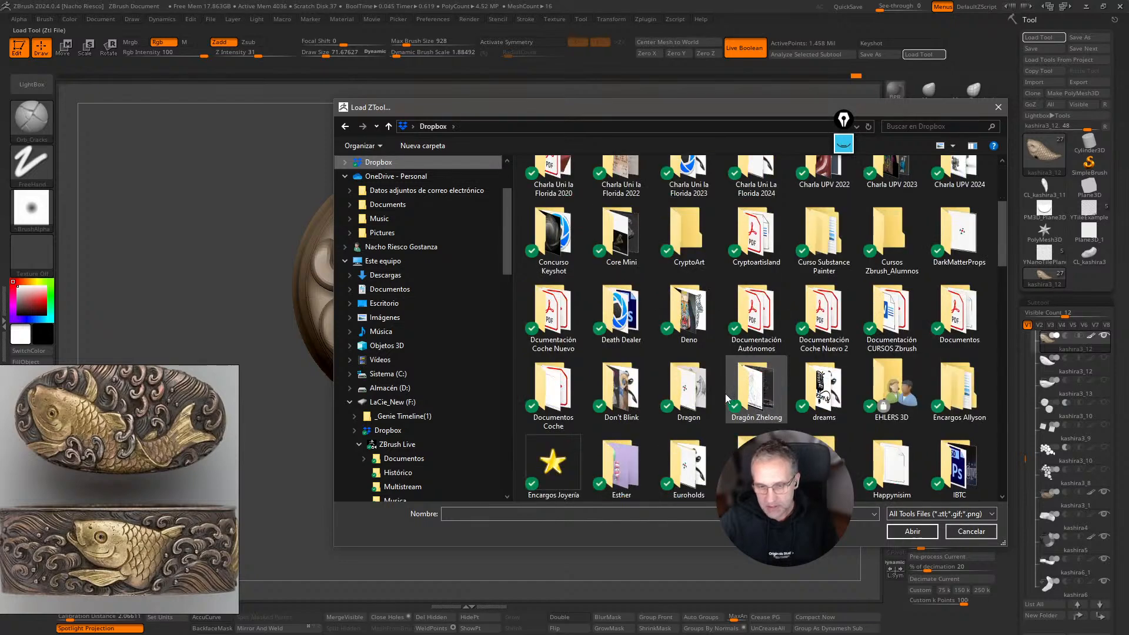
{"action": "scroll", "coordinate": [740, 377], "scroll_direction": "up", "scroll_amount": 3}
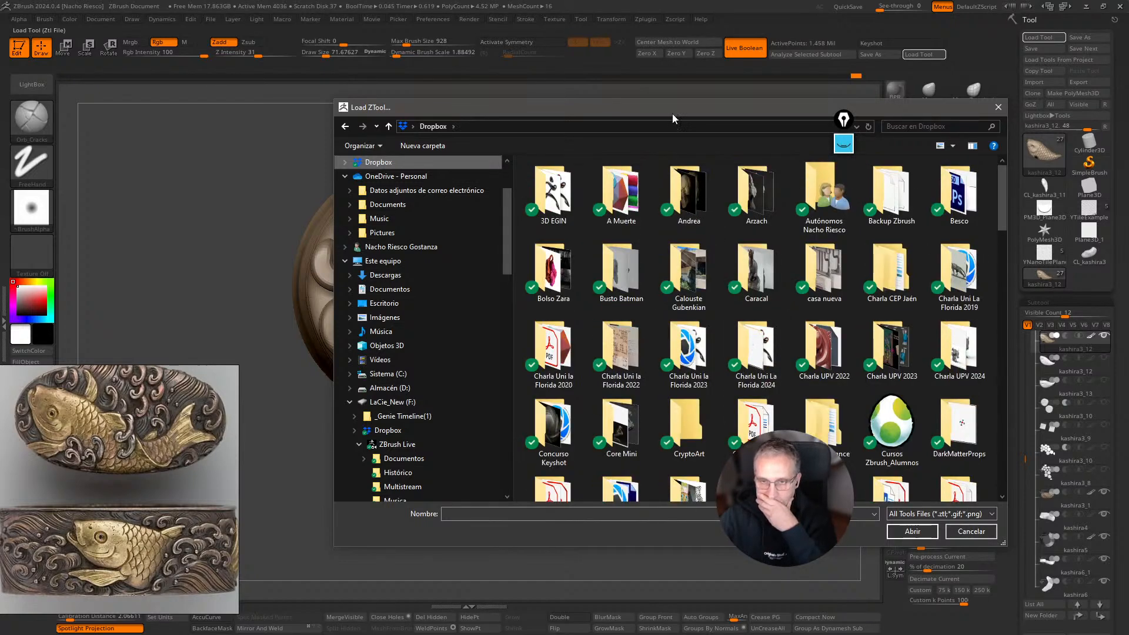
{"action": "key", "text": "Escape"}
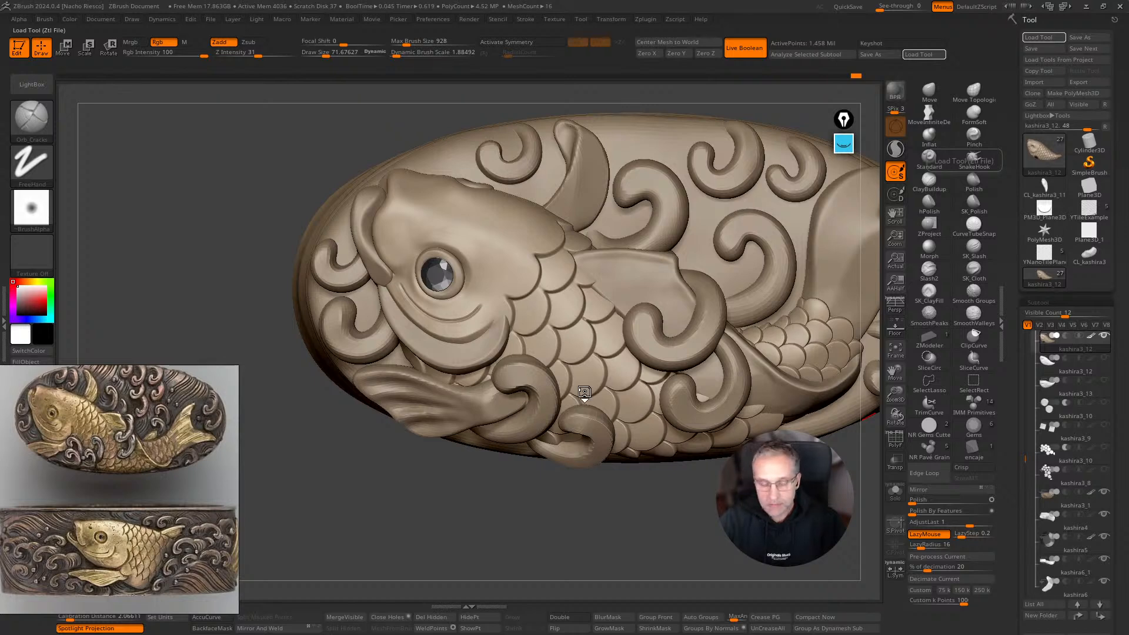
{"action": "left_click_drag", "start_coordinate": [815, 330], "coordinate": [692, 360]}
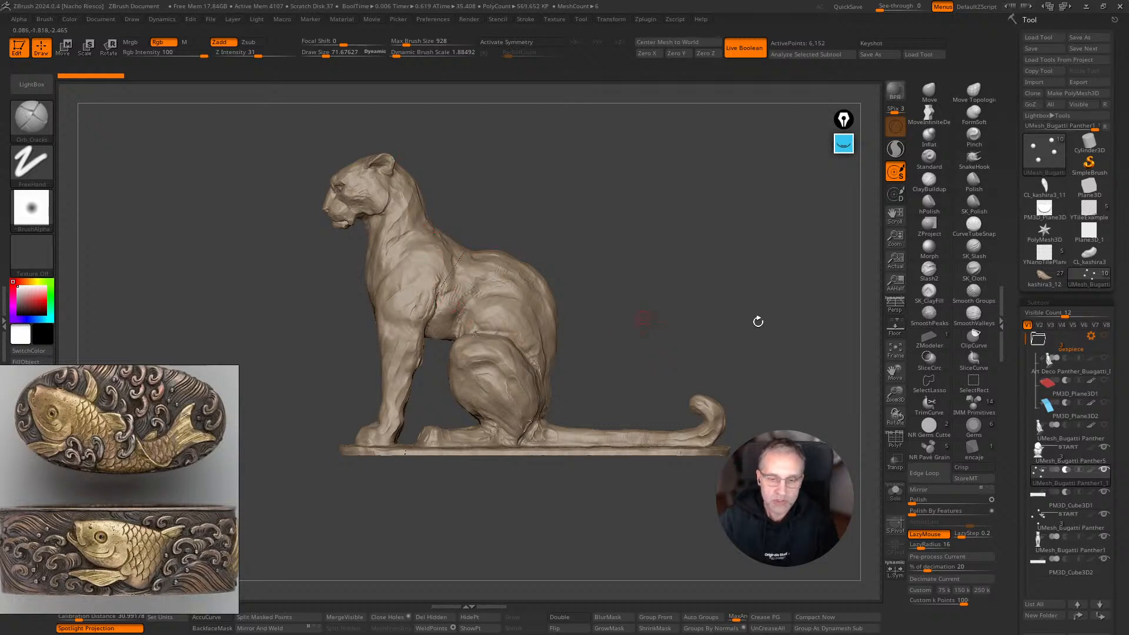
Switch back to the kashira tool and select the koi's long side fin subtool, kashira6_1.
{"action": "left_click", "coordinate": [1044, 277]}
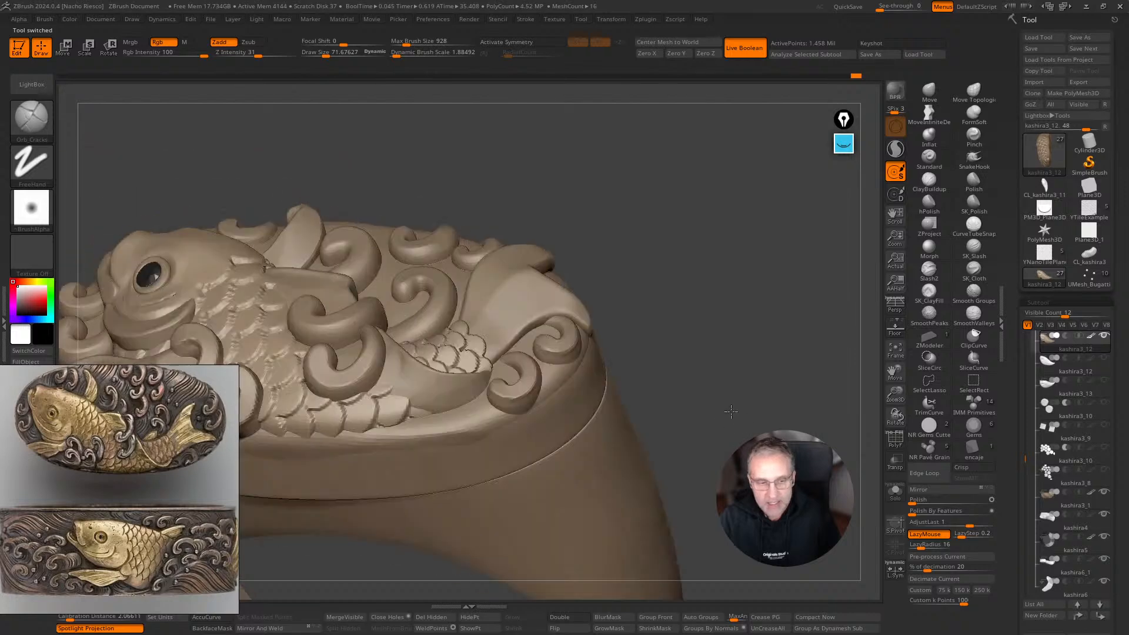
{"action": "left_click_drag", "start_coordinate": [664, 329], "coordinate": [665, 376]}
{"action": "left_click_drag", "start_coordinate": [665, 376], "coordinate": [776, 443], "text": "alt"}
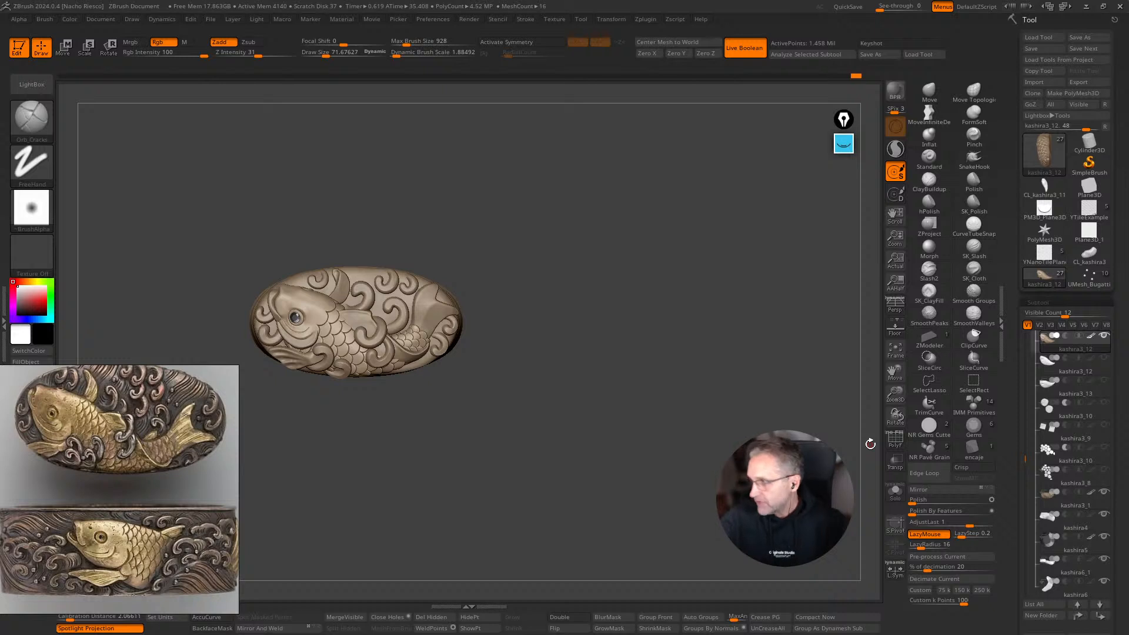
{"action": "left_click_drag", "start_coordinate": [587, 452], "coordinate": [686, 553]}
{"action": "left_click_drag", "start_coordinate": [611, 559], "coordinate": [506, 579], "text": "alt"}
{"action": "left_click", "coordinate": [577, 425], "text": "alt"}
{"action": "left_click_drag", "start_coordinate": [685, 527], "coordinate": [787, 570], "text": "alt"}
{"action": "left_click", "coordinate": [903, 499]}
{"action": "left_click", "coordinate": [897, 495]}
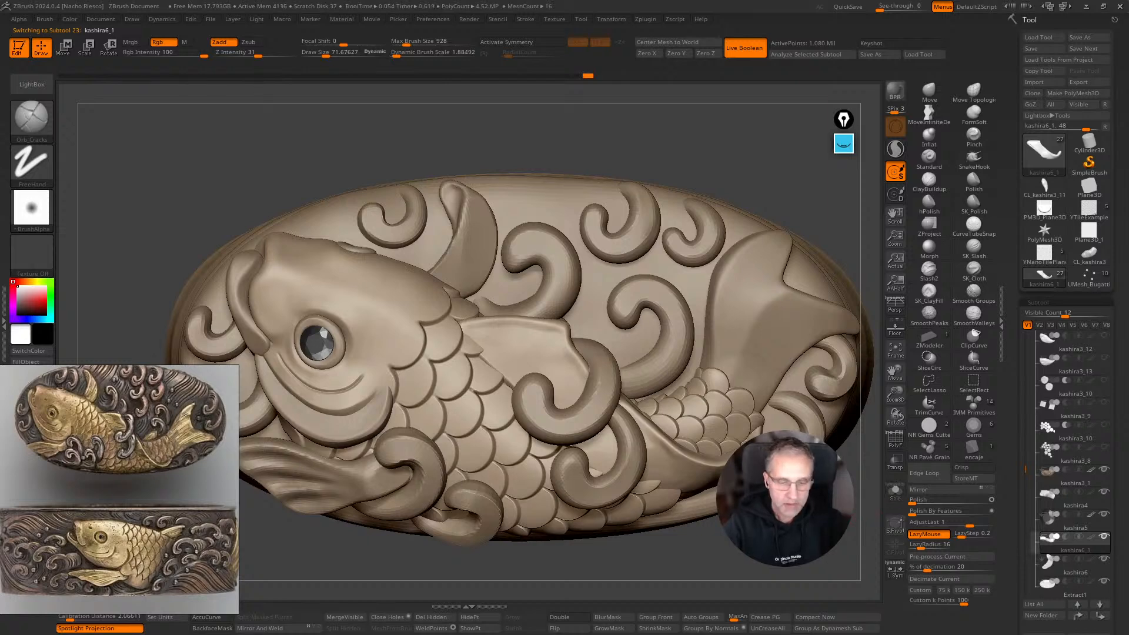
Reshape the koi's side fin with the Move brush at a draw size of about 315.
{"action": "left_click_drag", "start_coordinate": [806, 184], "coordinate": [797, 282]}
{"action": "key", "text": "b"}
{"action": "key", "text": "m"}
{"action": "key", "text": "v"}
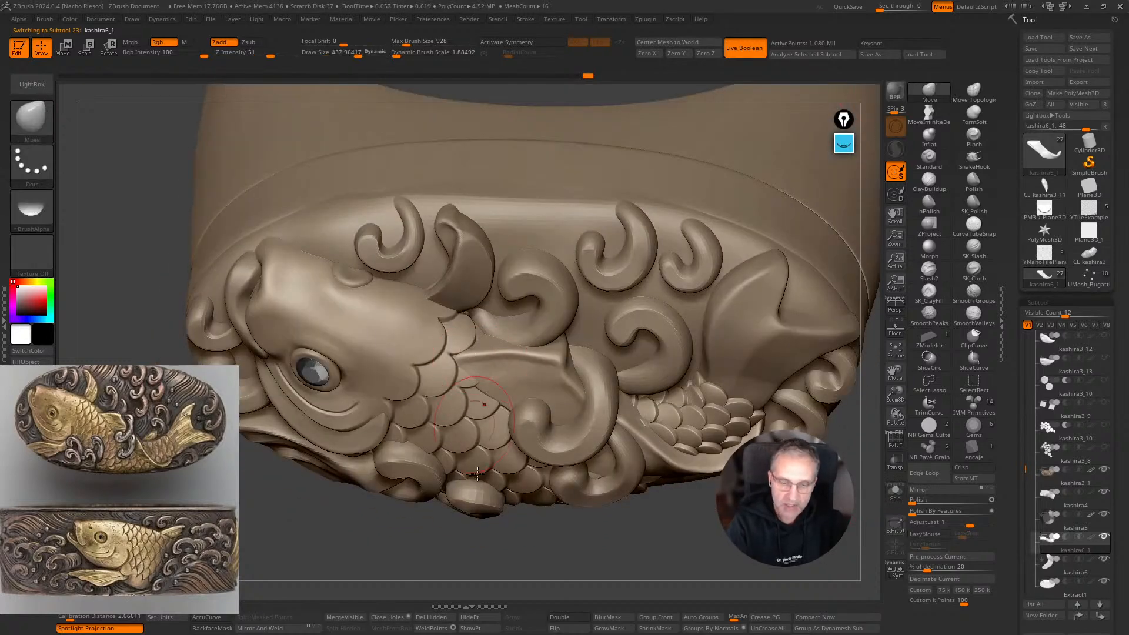
{"action": "left_click_drag", "start_coordinate": [474, 533], "coordinate": [471, 568]}
{"action": "key", "text": "s"}
{"action": "key", "text": "s"}
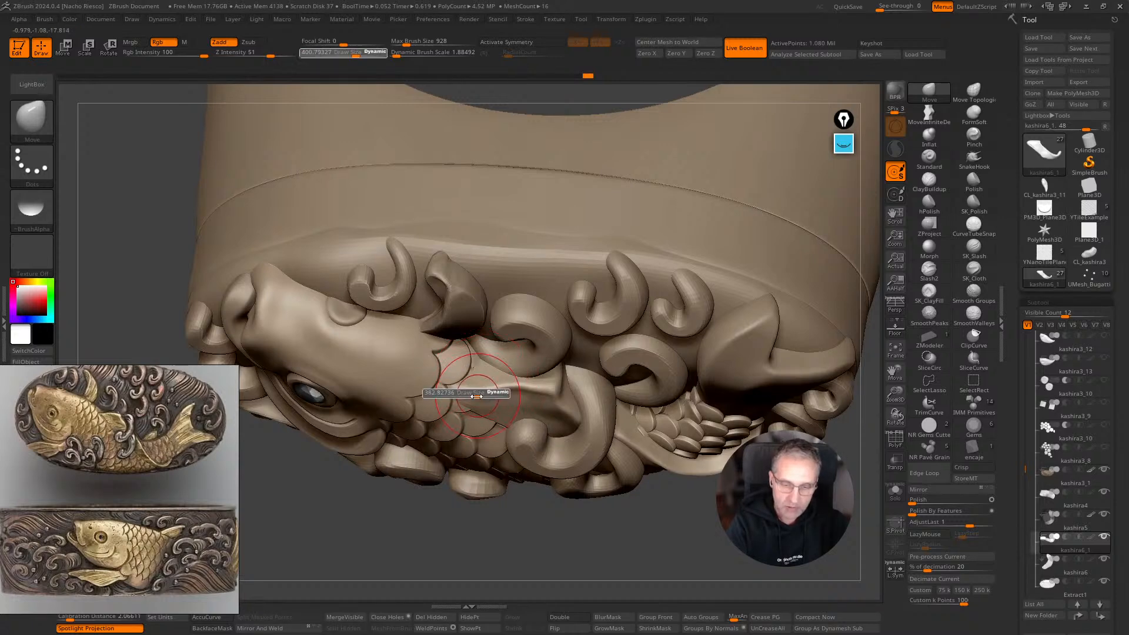
{"action": "left_click_drag", "start_coordinate": [477, 396], "coordinate": [468, 396]}
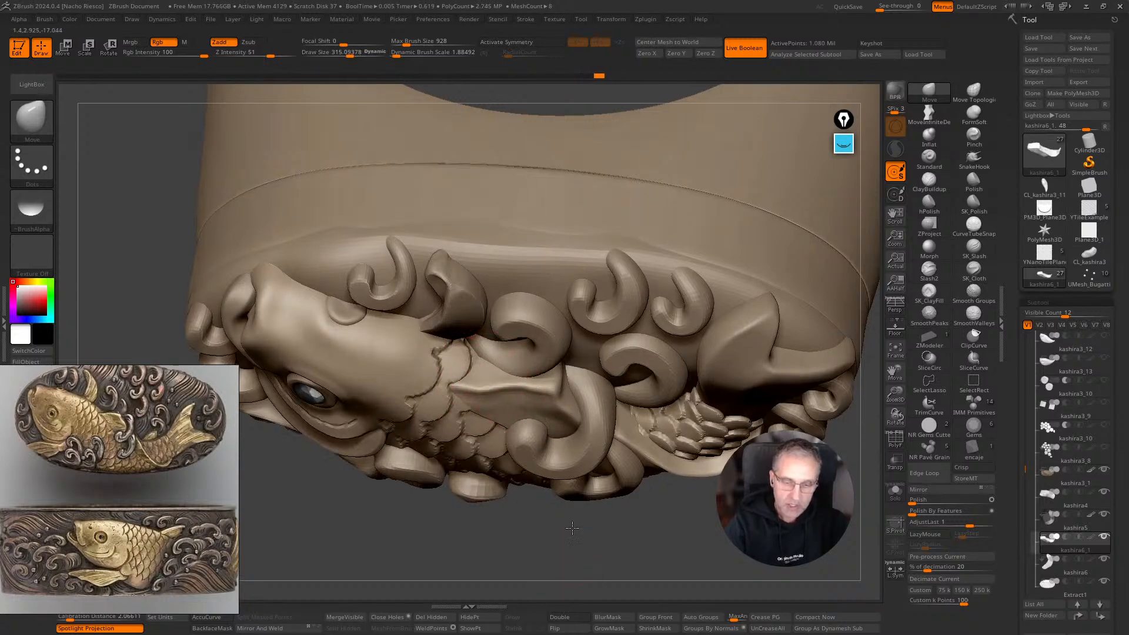
{"action": "left_click_drag", "start_coordinate": [572, 535], "coordinate": [563, 494]}
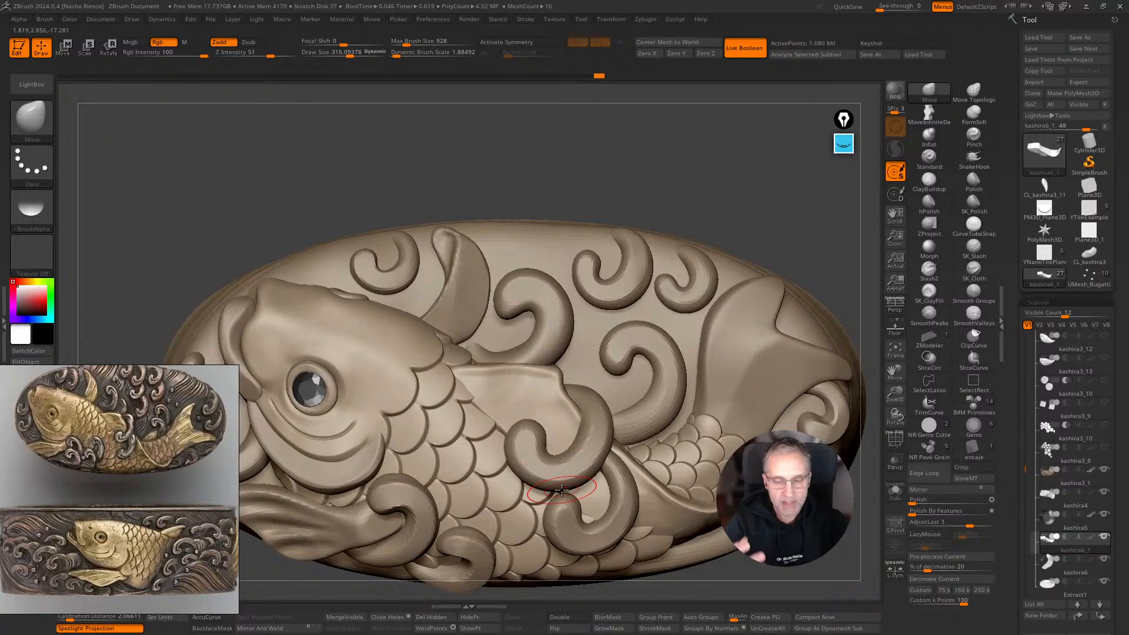
{"action": "mouse_move", "coordinate": [784, 212]}
{"action": "left_mouse_down"}
{"action": "mouse_move", "coordinate": [479, 390]}
{"action": "mouse_move", "coordinate": [516, 413]}
{"action": "left_mouse_up"}
{"action": "mouse_move", "coordinate": [347, 547]}
{"action": "left_mouse_down"}
{"action": "mouse_move", "coordinate": [502, 530]}
{"action": "mouse_move", "coordinate": [554, 447]}
{"action": "left_mouse_up"}
{"action": "left_click_drag", "start_coordinate": [714, 238], "coordinate": [547, 376]}
Flatten the surface of the koi's side fin with the hPolish brush at a draw size of about 193.
{"action": "left_click", "coordinate": [929, 201]}
{"action": "key", "text": "s"}
{"action": "left_click", "coordinate": [455, 395]}
{"action": "mouse_move", "coordinate": [442, 397]}
{"action": "left_mouse_down"}
{"action": "mouse_move", "coordinate": [460, 419]}
{"action": "mouse_move", "coordinate": [445, 411]}
{"action": "mouse_move", "coordinate": [493, 430]}
{"action": "mouse_move", "coordinate": [498, 416]}
{"action": "left_mouse_up"}
Isolate the side fin in Solo mode and examine its polished face and edges up close.
{"action": "left_click_drag", "start_coordinate": [710, 181], "coordinate": [727, 265], "text": "alt"}
{"action": "left_click_drag", "start_coordinate": [698, 576], "coordinate": [698, 531], "text": "alt"}
{"action": "left_click", "coordinate": [895, 493]}
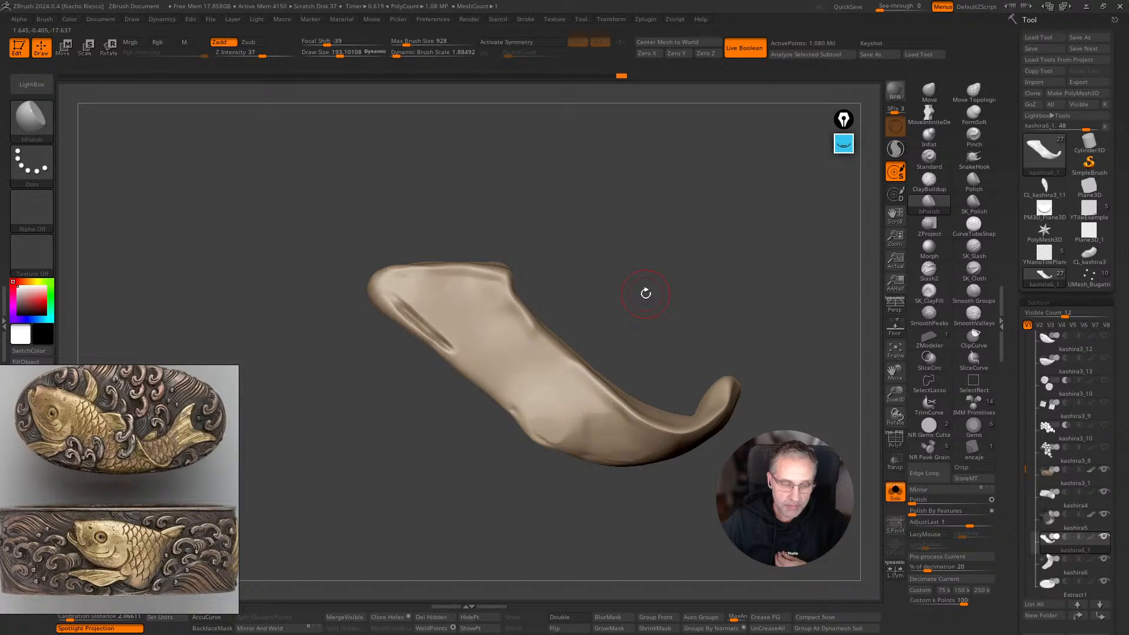
{"action": "left_click_drag", "start_coordinate": [646, 292], "coordinate": [647, 294]}
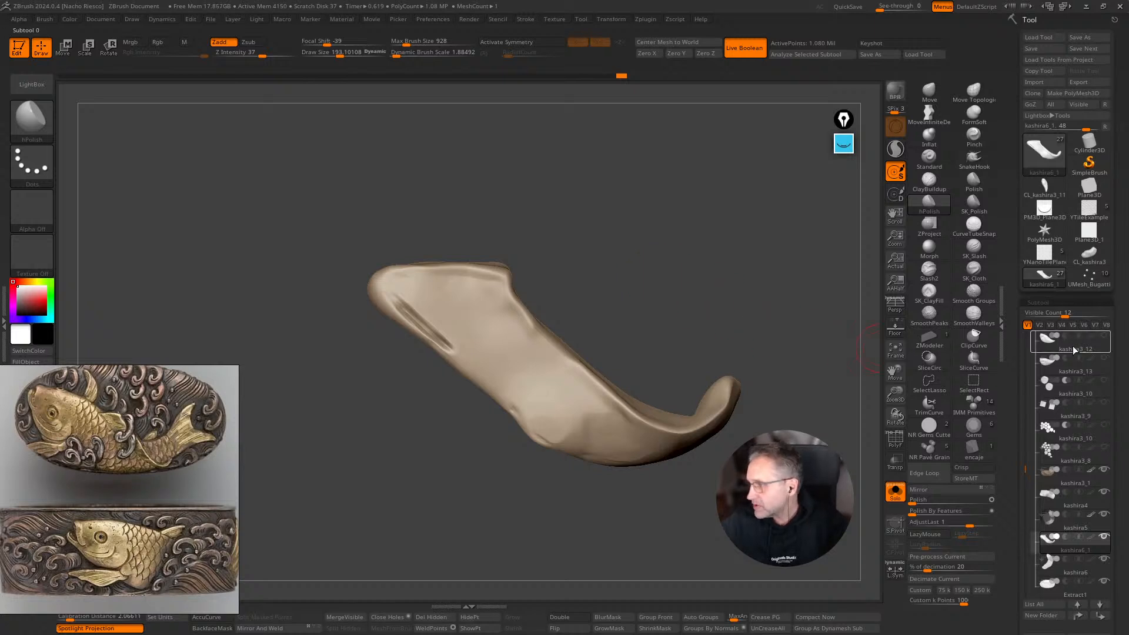
{"action": "mouse_move", "coordinate": [1070, 362]}
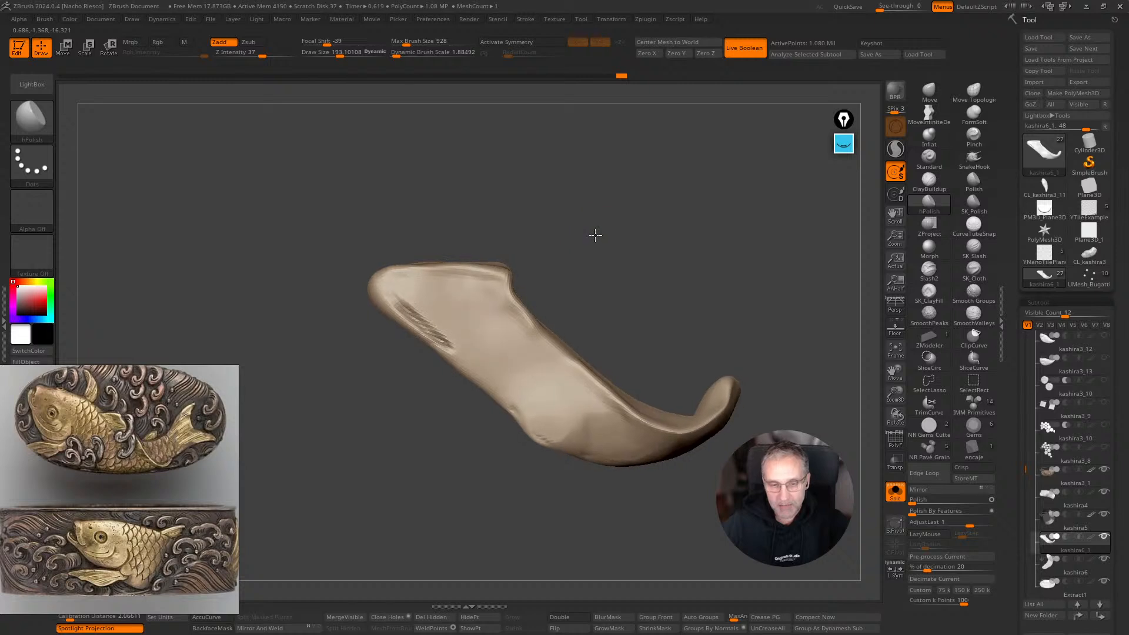
{"action": "left_click_drag", "start_coordinate": [640, 229], "coordinate": [628, 253], "text": "alt"}
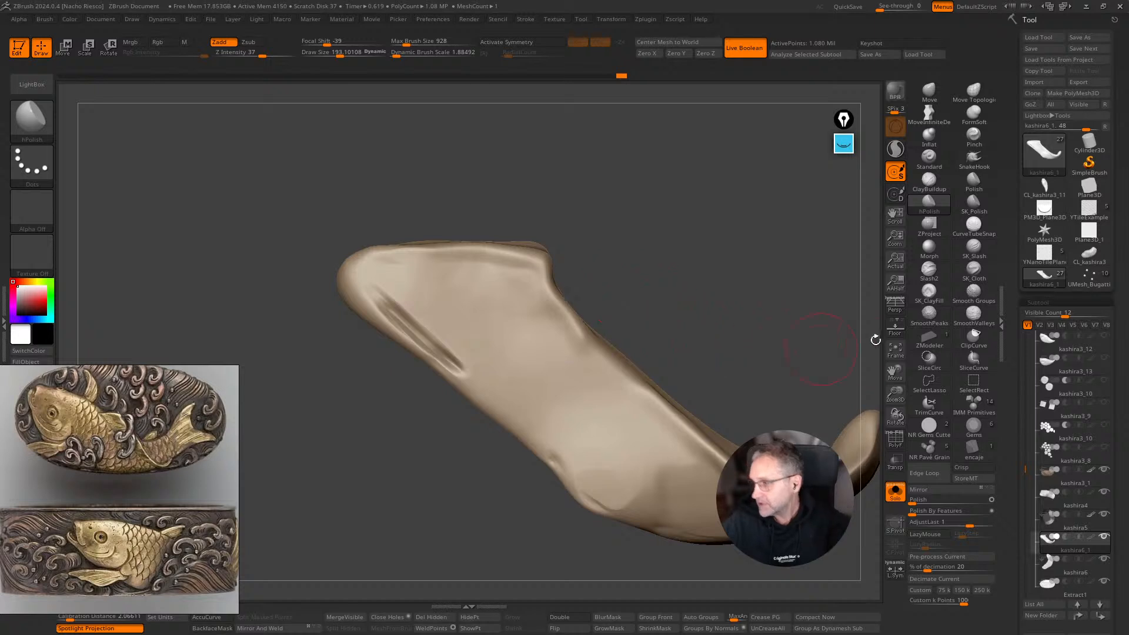
Examine the carp's fins and tail in the enlarged reference photo.
{"action": "mouse_move", "coordinate": [1048, 452]}
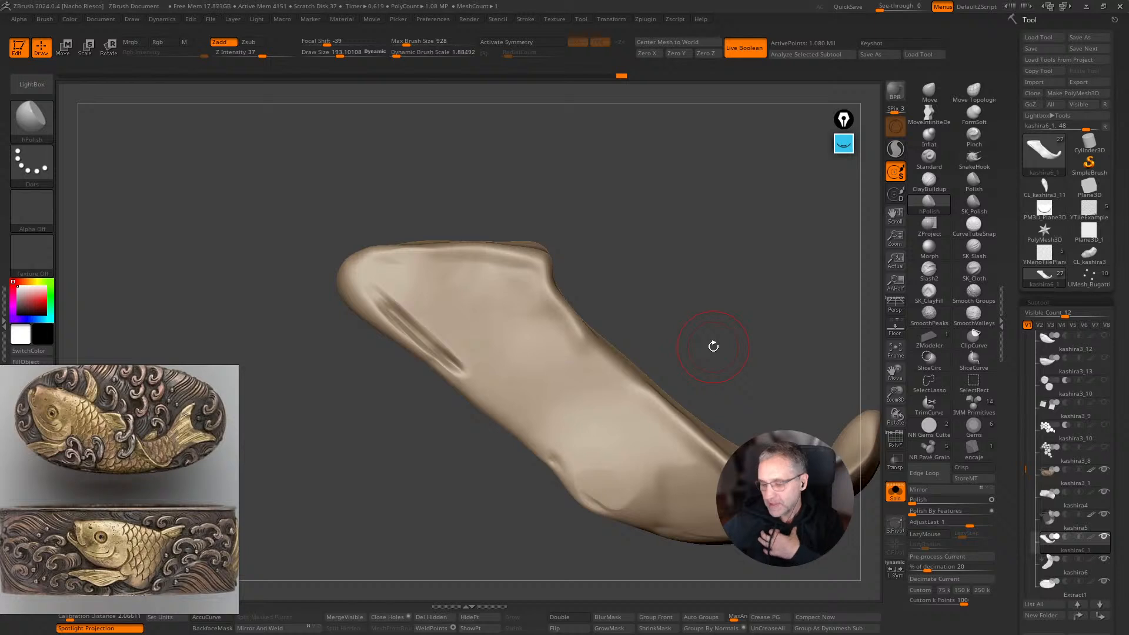
{"action": "left_click_drag", "start_coordinate": [720, 238], "coordinate": [735, 251]}
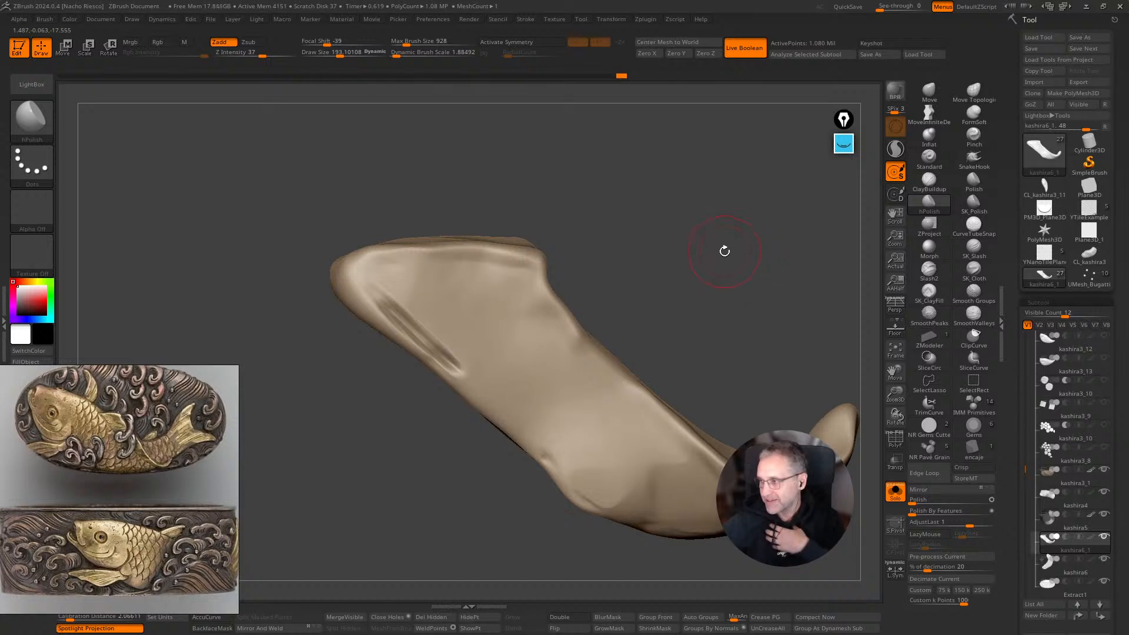
{"action": "left_click_drag", "start_coordinate": [725, 251], "coordinate": [773, 255]}
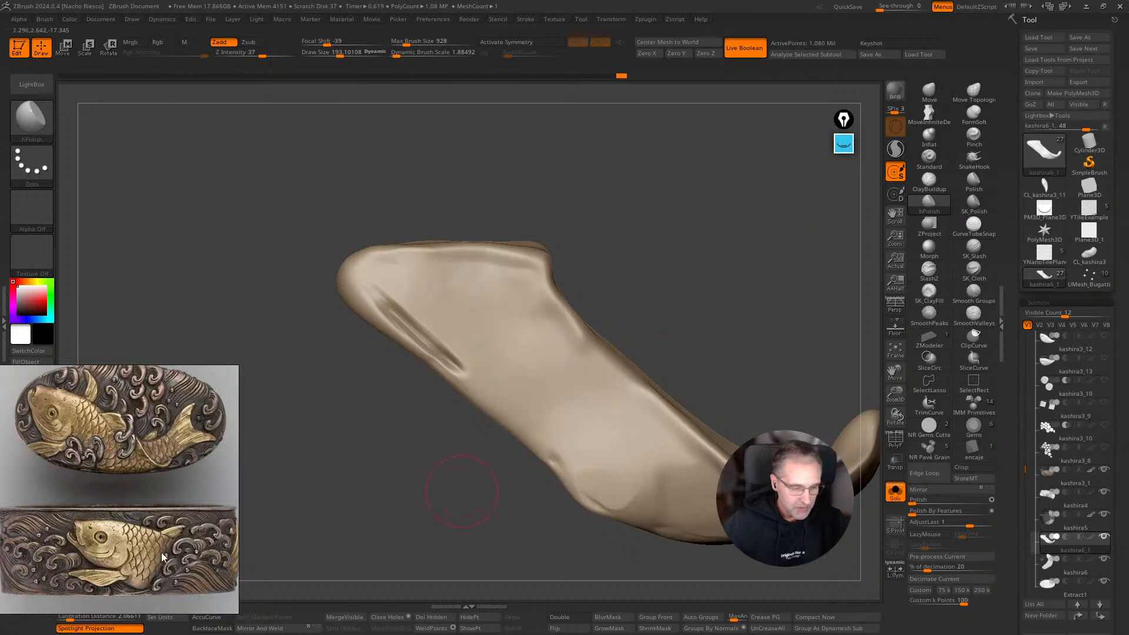
{"action": "scroll", "coordinate": [47, 469], "scroll_direction": "up", "scroll_amount": 3}
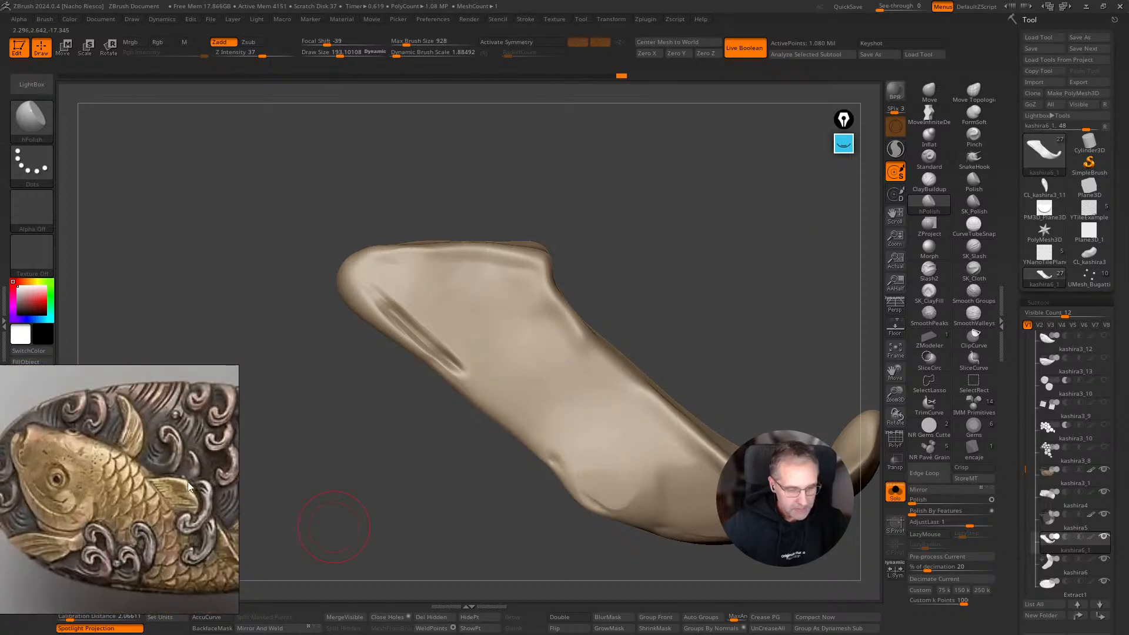
{"action": "left_click_drag", "start_coordinate": [183, 502], "coordinate": [132, 474]}
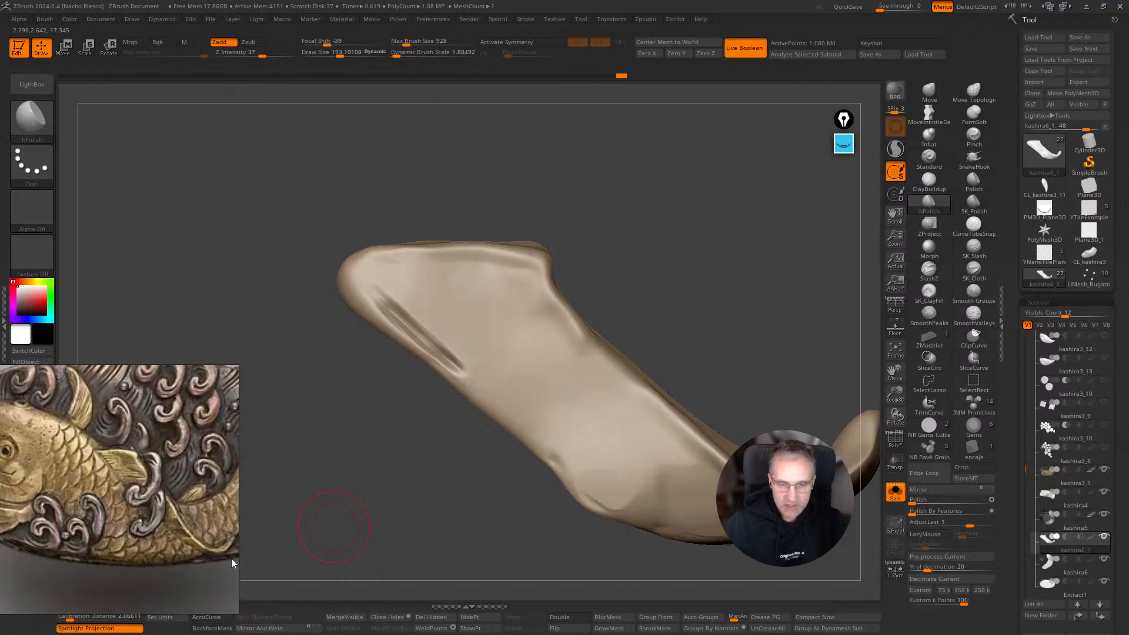
Stand the isolated fin upright and bring up the stroke interpolation settings.
{"action": "mouse_move", "coordinate": [717, 312]}
{"action": "left_mouse_down"}
{"action": "mouse_move", "coordinate": [756, 291]}
{"action": "mouse_move", "coordinate": [769, 300]}
{"action": "mouse_move", "coordinate": [774, 378]}
{"action": "mouse_move", "coordinate": [729, 308]}
{"action": "mouse_move", "coordinate": [744, 338]}
{"action": "mouse_move", "coordinate": [746, 321]}
{"action": "mouse_move", "coordinate": [686, 383]}
{"action": "mouse_move", "coordinate": [690, 306]}
{"action": "left_mouse_up"}
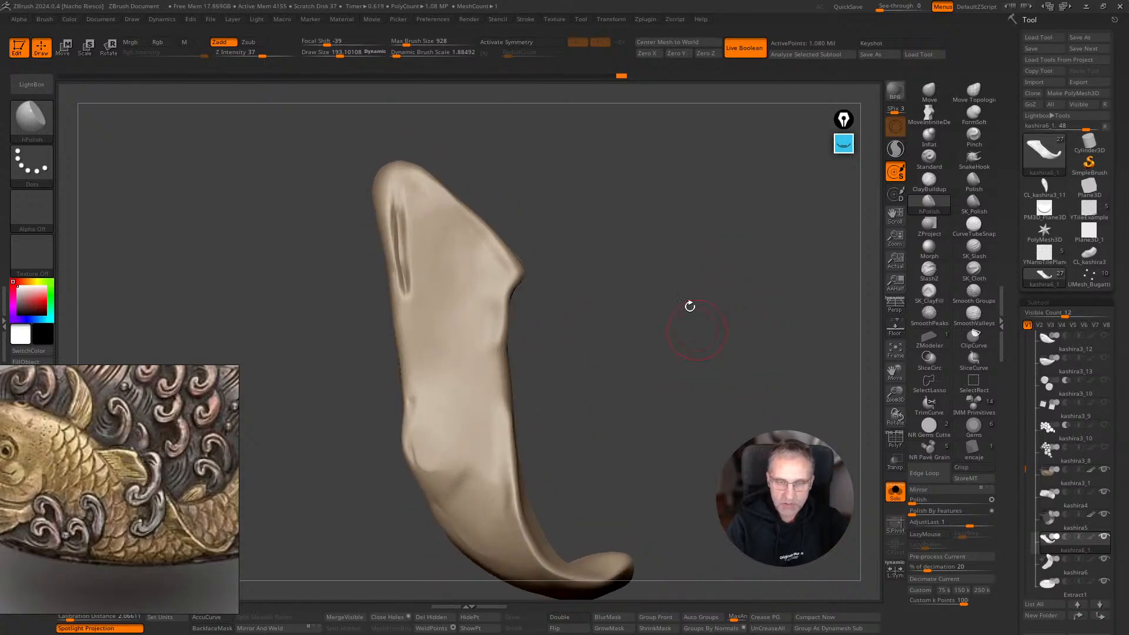
{"action": "left_click", "coordinate": [528, 21]}
{"action": "left_click", "coordinate": [522, 33]}
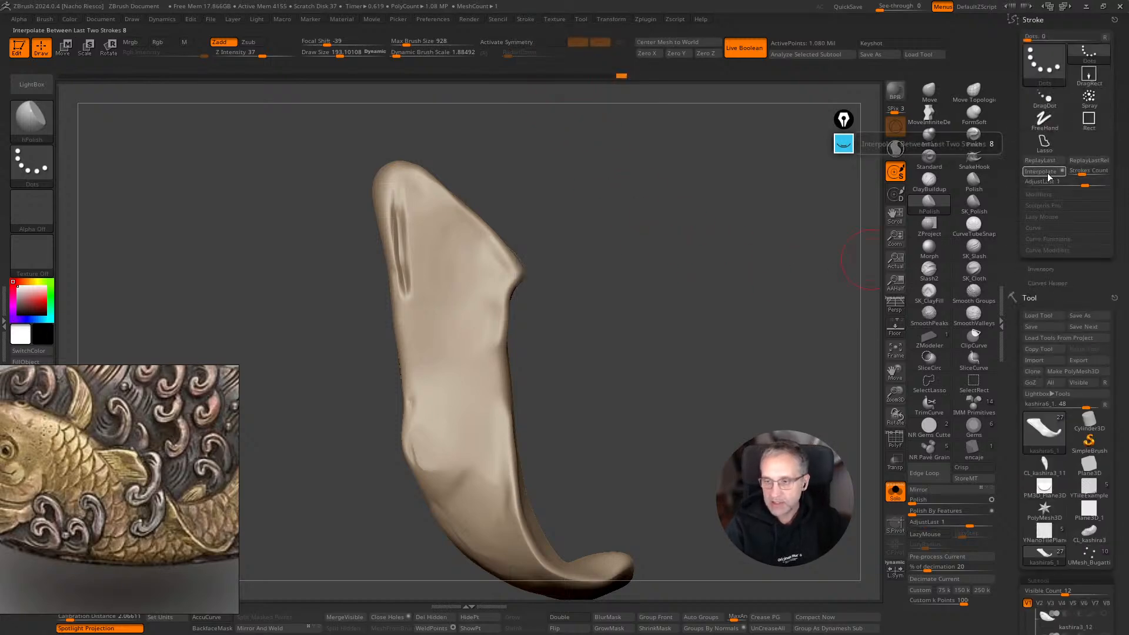
{"action": "left_click_drag", "start_coordinate": [746, 330], "coordinate": [746, 345]}
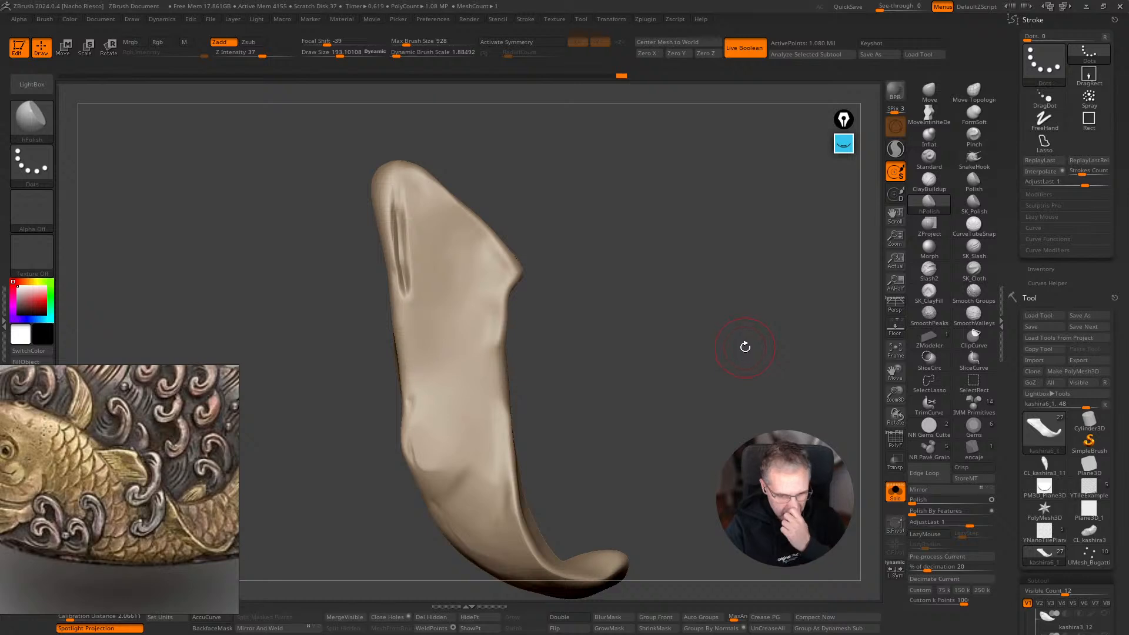
{"action": "mouse_move", "coordinate": [695, 415]}
{"action": "left_mouse_down"}
{"action": "mouse_move", "coordinate": [723, 358]}
{"action": "mouse_move", "coordinate": [715, 392]}
{"action": "left_mouse_up"}
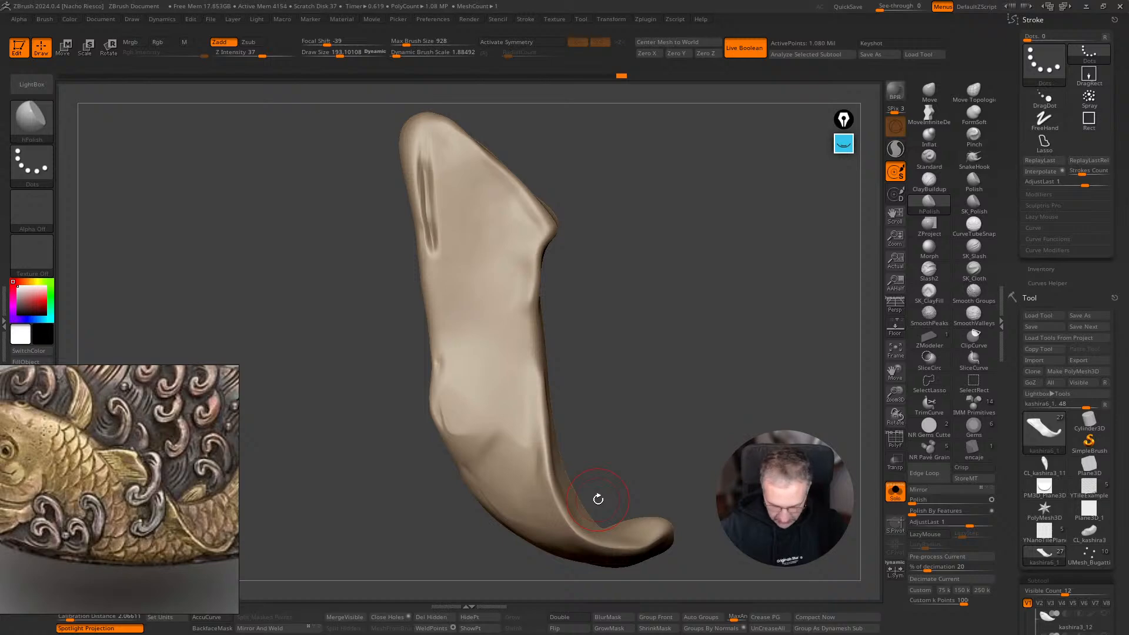
Choose the Orb Cracks brush and set its draw size to about 61.
{"action": "key", "text": "b"}
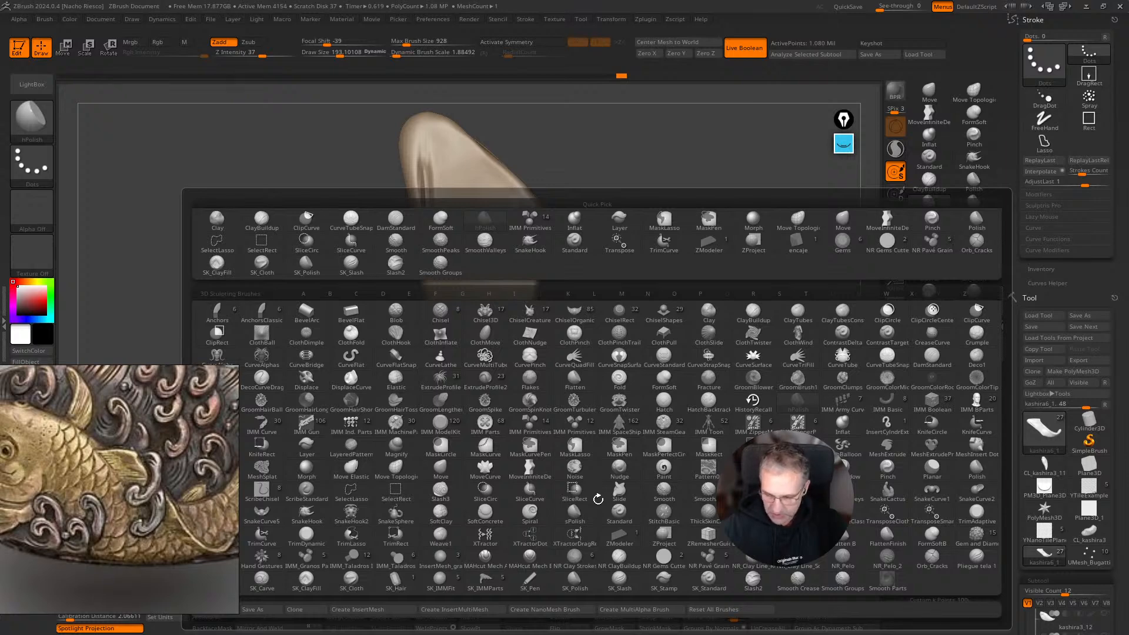
{"action": "key", "text": "o"}
{"action": "key", "text": "c"}
{"action": "key", "text": "s"}
{"action": "left_click_drag", "start_coordinate": [563, 327], "coordinate": [561, 328]}
{"action": "left_click_drag", "start_coordinate": [450, 283], "coordinate": [604, 357]}
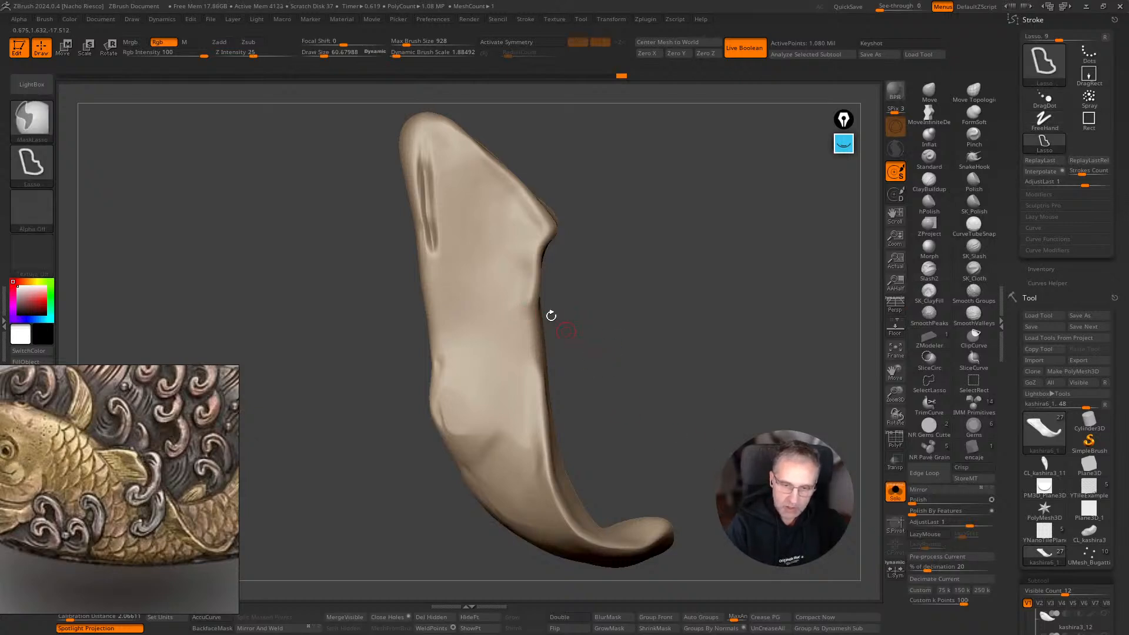
{"action": "key", "text": "ctrl+z"}
{"action": "left_click_drag", "start_coordinate": [441, 234], "coordinate": [544, 307]}
{"action": "key", "text": "ctrl+z"}
Try to fill the fin with grooves interpolated between an upper diagonal stroke and a lower stroke, at a draw size of about 106.
{"action": "key", "text": "s"}
{"action": "left_click_drag", "start_coordinate": [470, 210], "coordinate": [477, 209]}
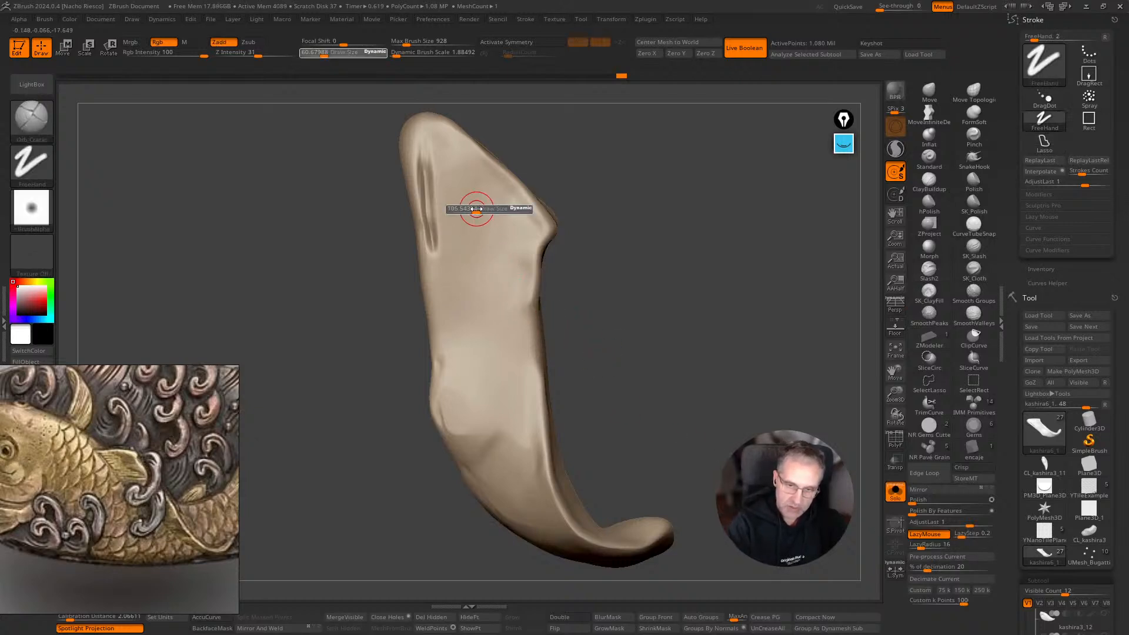
{"action": "left_click_drag", "start_coordinate": [429, 139], "coordinate": [536, 236]}
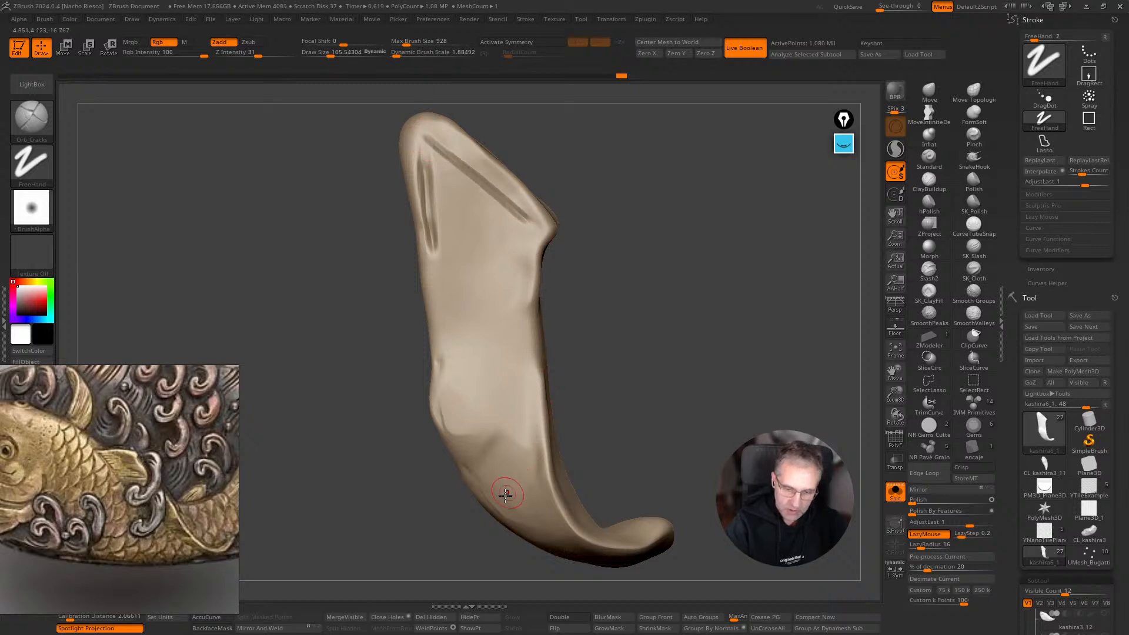
{"action": "left_click_drag", "start_coordinate": [500, 507], "coordinate": [566, 509]}
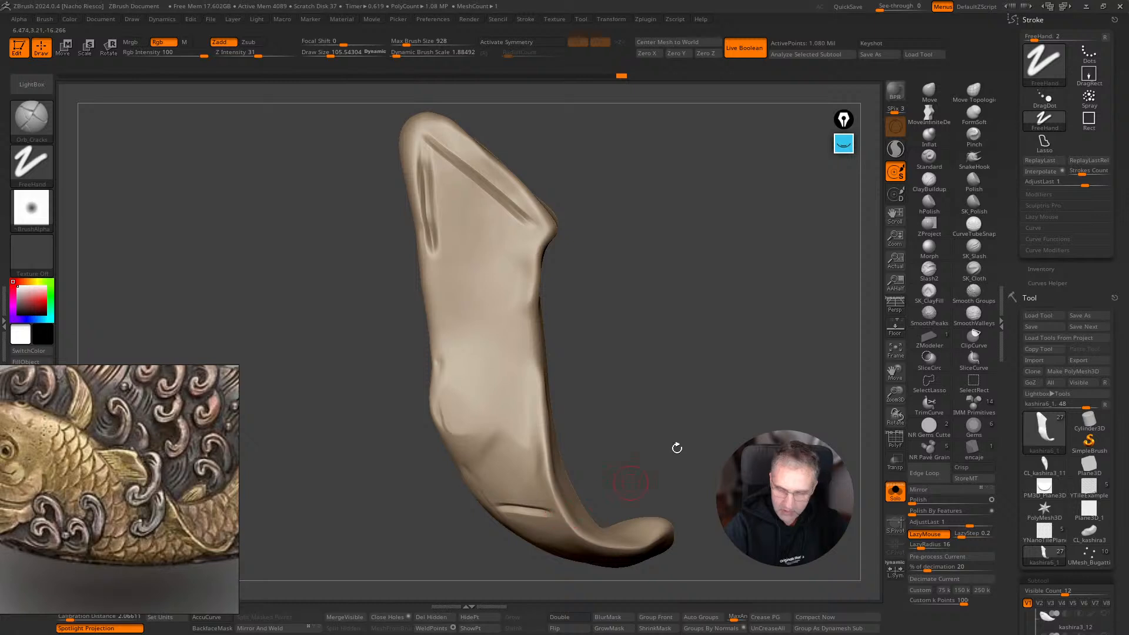
{"action": "left_click", "coordinate": [807, 324]}
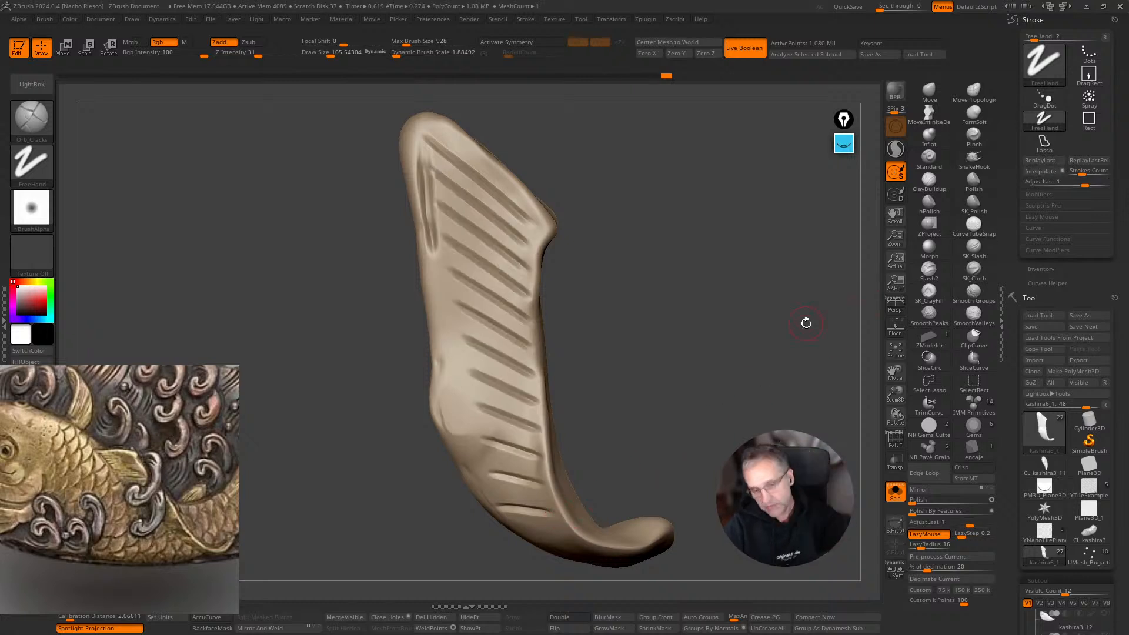
{"action": "key", "text": "ctrl+z"}
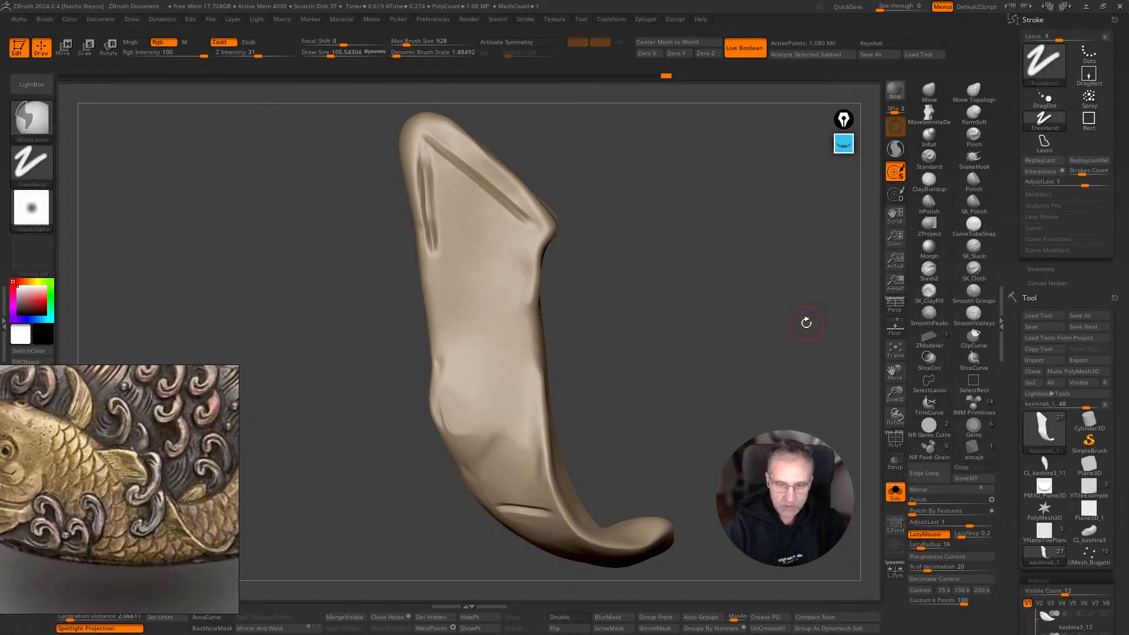
Set the draw size to about 76 and carve a diagonal groove at the fin's upper end and another across its middle.
{"action": "key", "text": "s"}
{"action": "left_click_drag", "start_coordinate": [483, 193], "coordinate": [477, 193]}
{"action": "left_click_drag", "start_coordinate": [434, 144], "coordinate": [544, 232]}
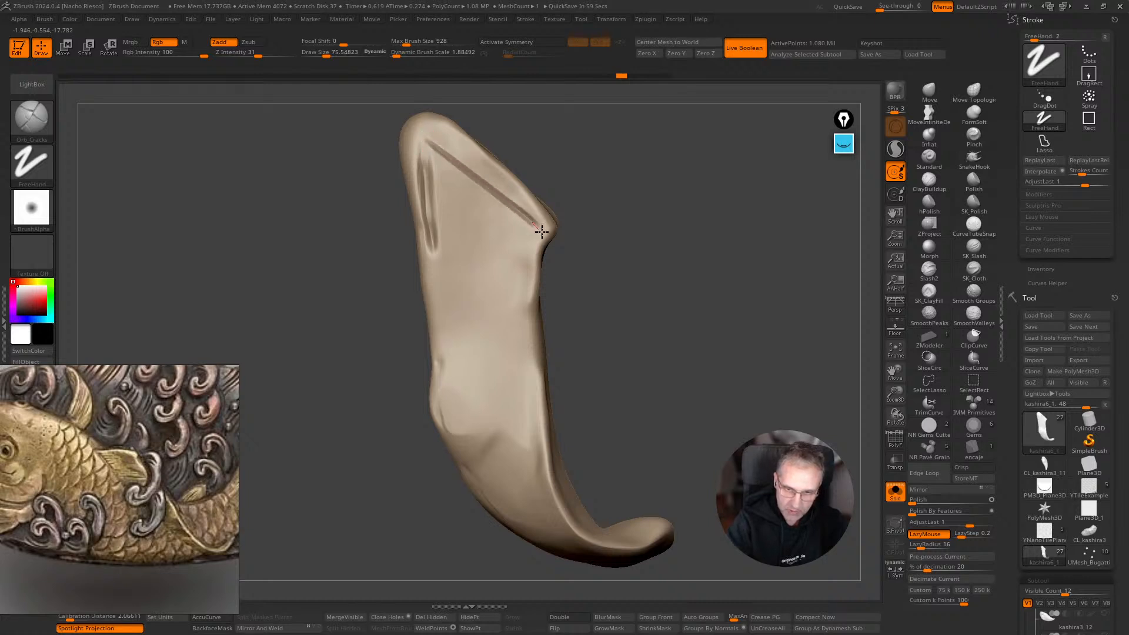
{"action": "key", "text": "ctrl+z"}
{"action": "left_click_drag", "start_coordinate": [433, 132], "coordinate": [542, 233]}
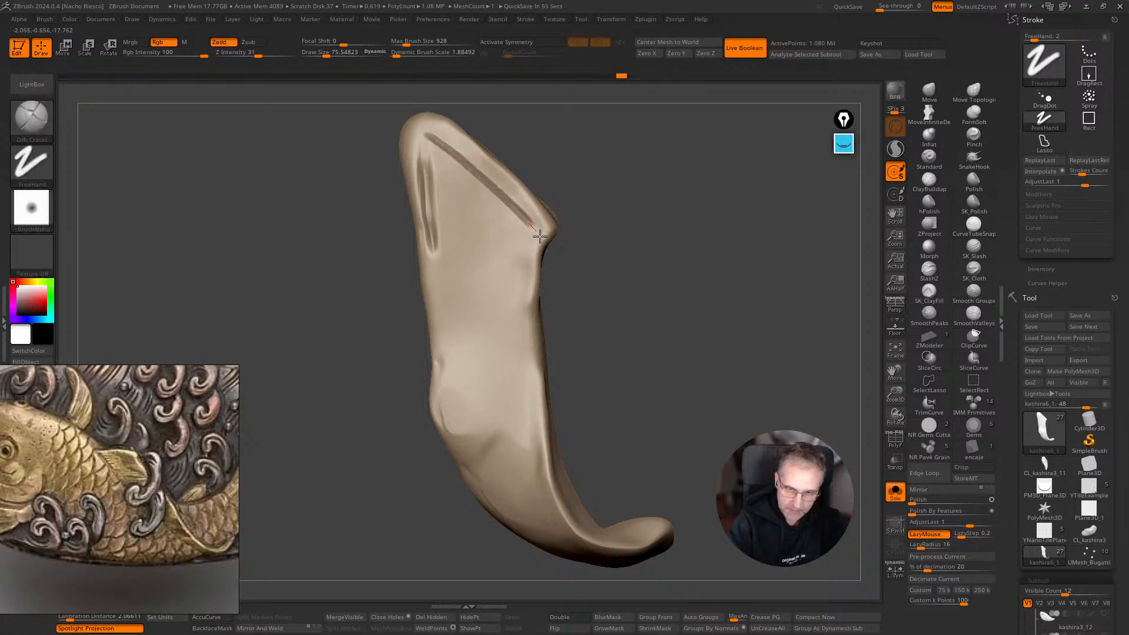
{"action": "left_click_drag", "start_coordinate": [459, 418], "coordinate": [545, 435]}
Fill the span between the upper and middle grooves with interpolated strokes, using a higher stroke count for denser ridges.
{"action": "left_click", "coordinate": [1038, 171]}
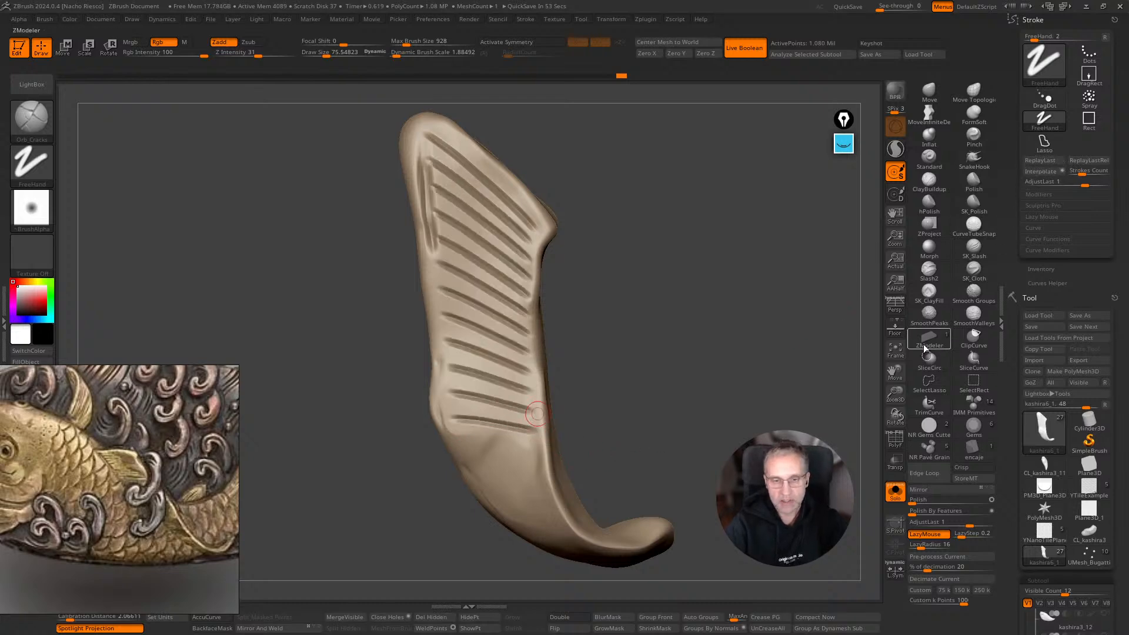
{"action": "key", "text": "ctrl+z"}
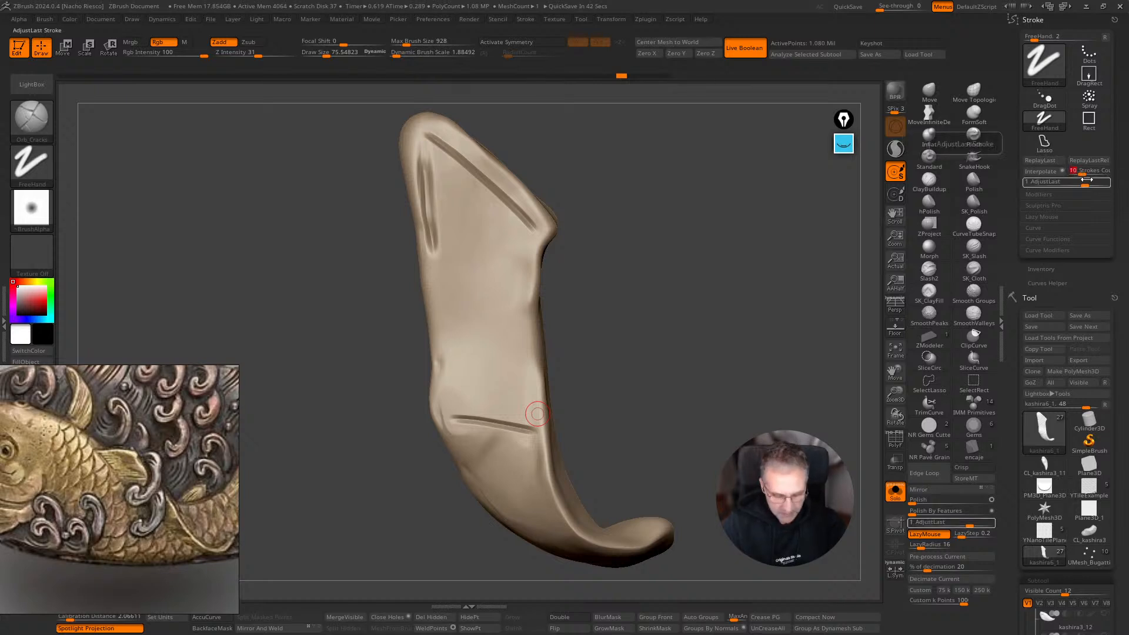
{"action": "left_click", "coordinate": [1041, 171]}
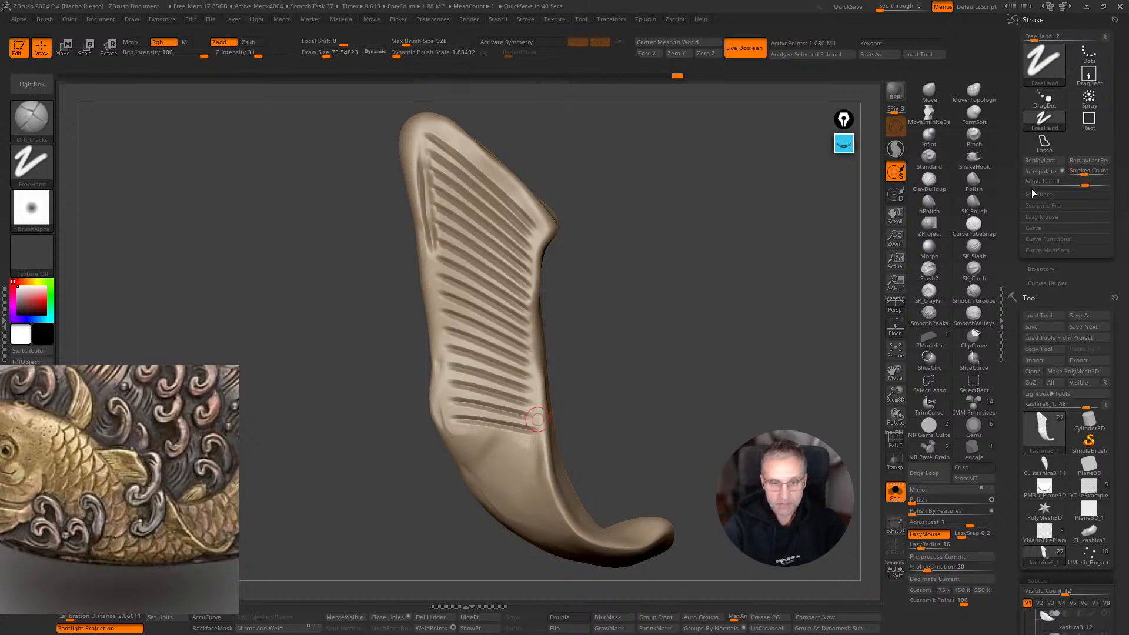
Carve two more grooves bounding the fin's lower section, one just below the finished ridges and one near the bend.
{"action": "mouse_move", "coordinate": [693, 436]}
{"action": "left_mouse_down"}
{"action": "mouse_move", "coordinate": [683, 361]}
{"action": "mouse_move", "coordinate": [671, 370]}
{"action": "left_mouse_up"}
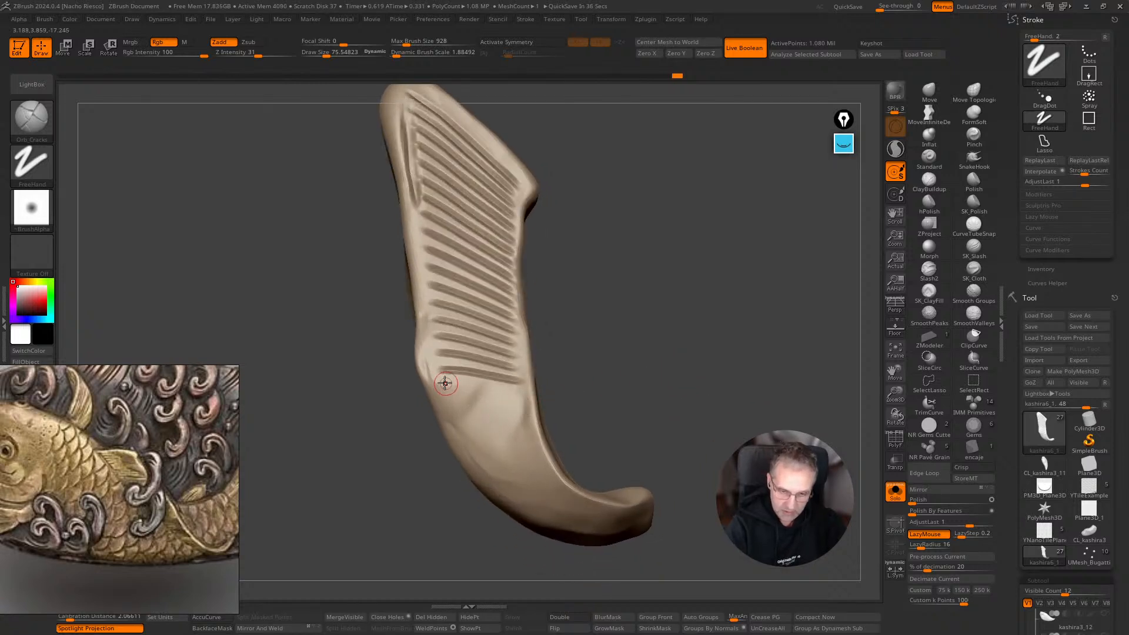
{"action": "left_click_drag", "start_coordinate": [454, 383], "coordinate": [538, 396]}
{"action": "left_click_drag", "start_coordinate": [507, 499], "coordinate": [566, 480]}
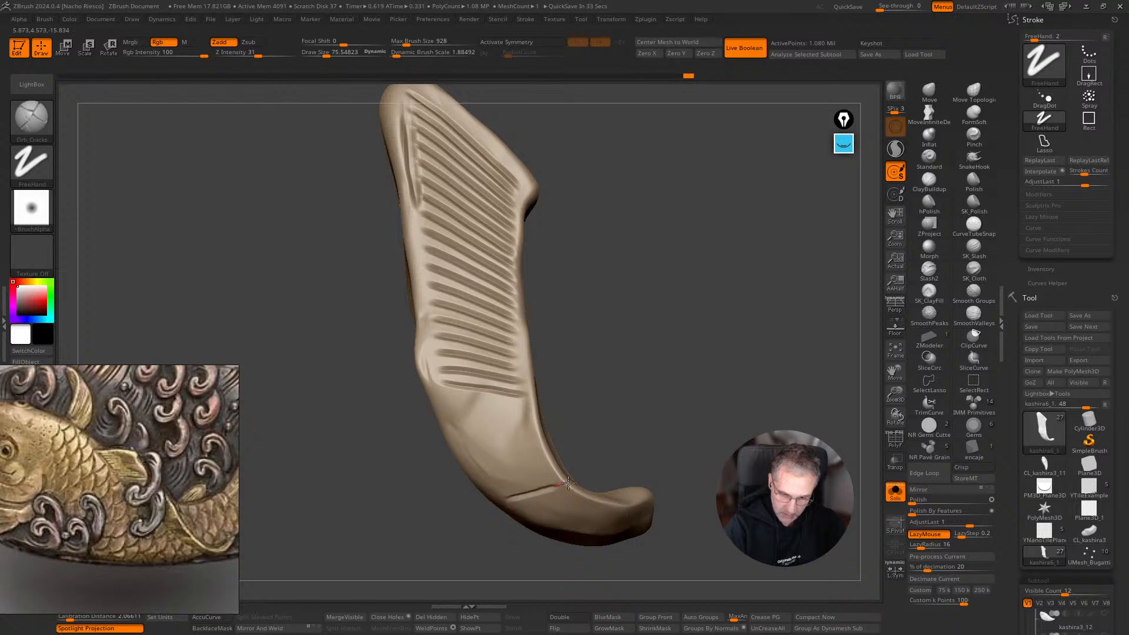
Fill the lower section by interpolating between its two grooves with a stroke count of 8.
{"action": "left_click", "coordinate": [1042, 171]}
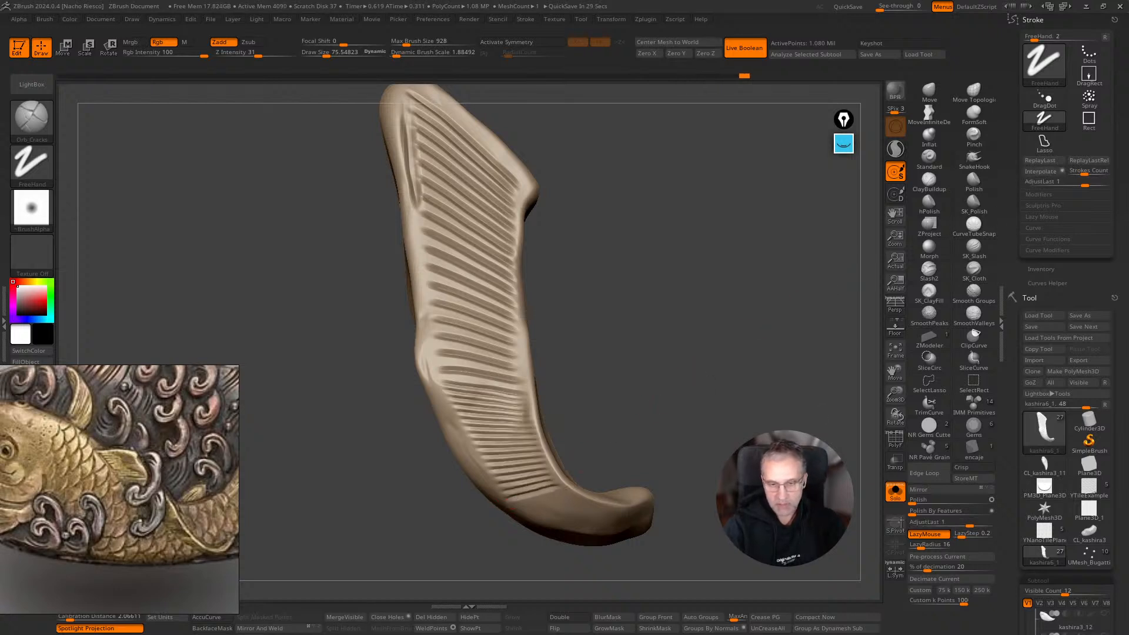
{"action": "key", "text": "ctrl"}
{"action": "key", "text": "ctrl+z"}
{"action": "left_click", "coordinate": [1088, 172]}
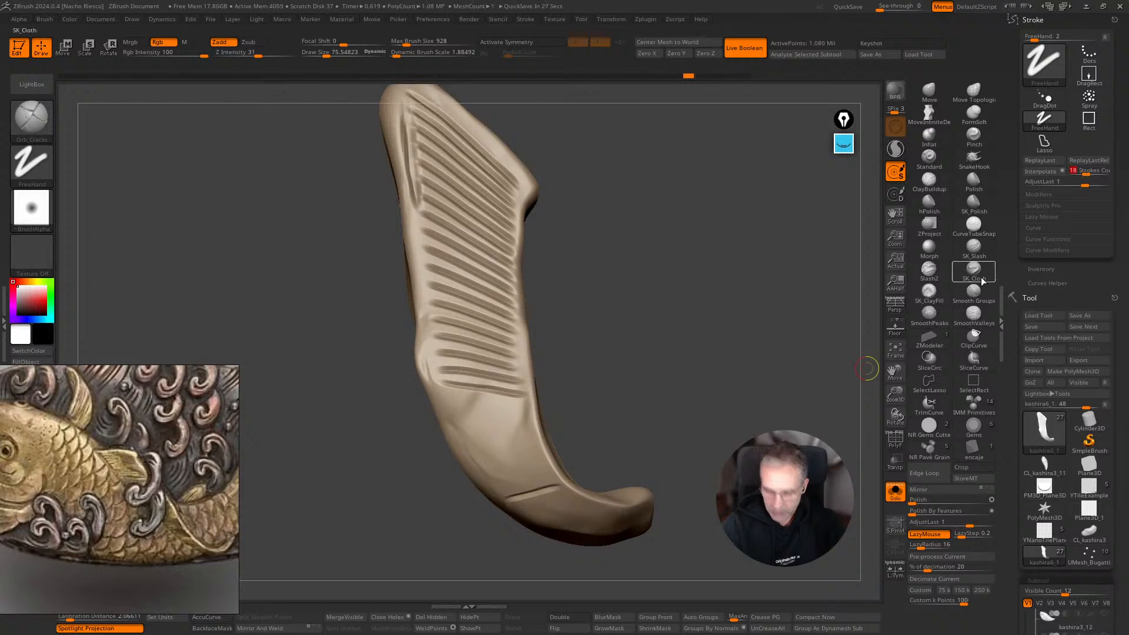
{"action": "type", "text": "8"}
{"action": "key", "text": "Return"}
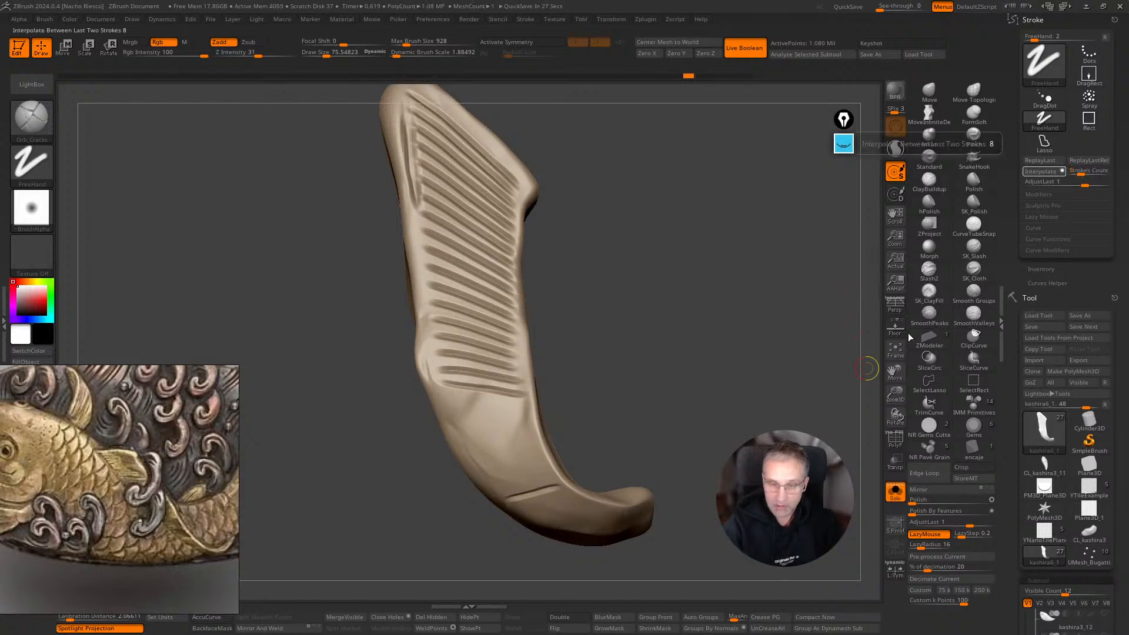
Carve two bounding grooves across the fin's remaining curved tip and interpolate strokes between them.
{"action": "mouse_move", "coordinate": [805, 429]}
{"action": "left_mouse_down"}
{"action": "mouse_move", "coordinate": [761, 398]}
{"action": "mouse_move", "coordinate": [776, 398]}
{"action": "mouse_move", "coordinate": [759, 412]}
{"action": "left_mouse_up"}
{"action": "mouse_move", "coordinate": [744, 544]}
{"action": "left_mouse_down", "text": "alt"}
{"action": "mouse_move", "coordinate": [705, 488]}
{"action": "mouse_move", "coordinate": [709, 540]}
{"action": "mouse_move", "coordinate": [676, 443]}
{"action": "mouse_move", "coordinate": [681, 469]}
{"action": "mouse_move", "coordinate": [586, 397]}
{"action": "left_mouse_up", "text": "alt"}
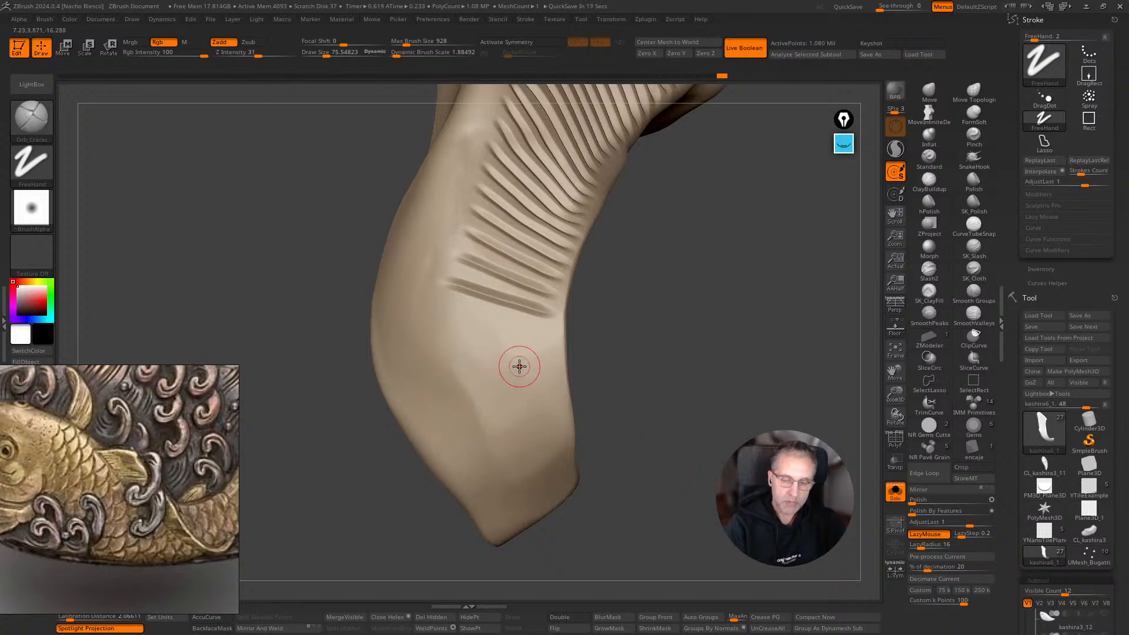
{"action": "mouse_move", "coordinate": [621, 346]}
{"action": "left_mouse_down"}
{"action": "mouse_move", "coordinate": [663, 341]}
{"action": "mouse_move", "coordinate": [674, 352]}
{"action": "left_mouse_up"}
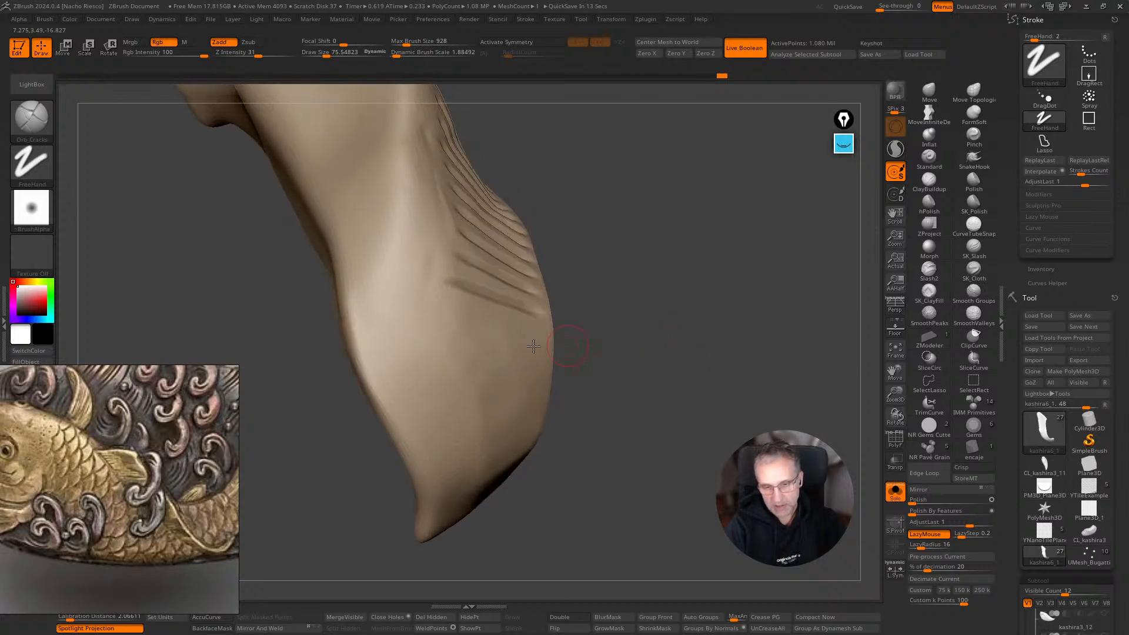
{"action": "mouse_move", "coordinate": [577, 398]}
{"action": "left_mouse_down"}
{"action": "mouse_move", "coordinate": [702, 375]}
{"action": "mouse_move", "coordinate": [691, 355]}
{"action": "left_mouse_up"}
{"action": "left_click_drag", "start_coordinate": [441, 288], "coordinate": [546, 309]}
{"action": "left_click_drag", "start_coordinate": [519, 477], "coordinate": [584, 459]}
{"action": "left_click", "coordinate": [1040, 171]}
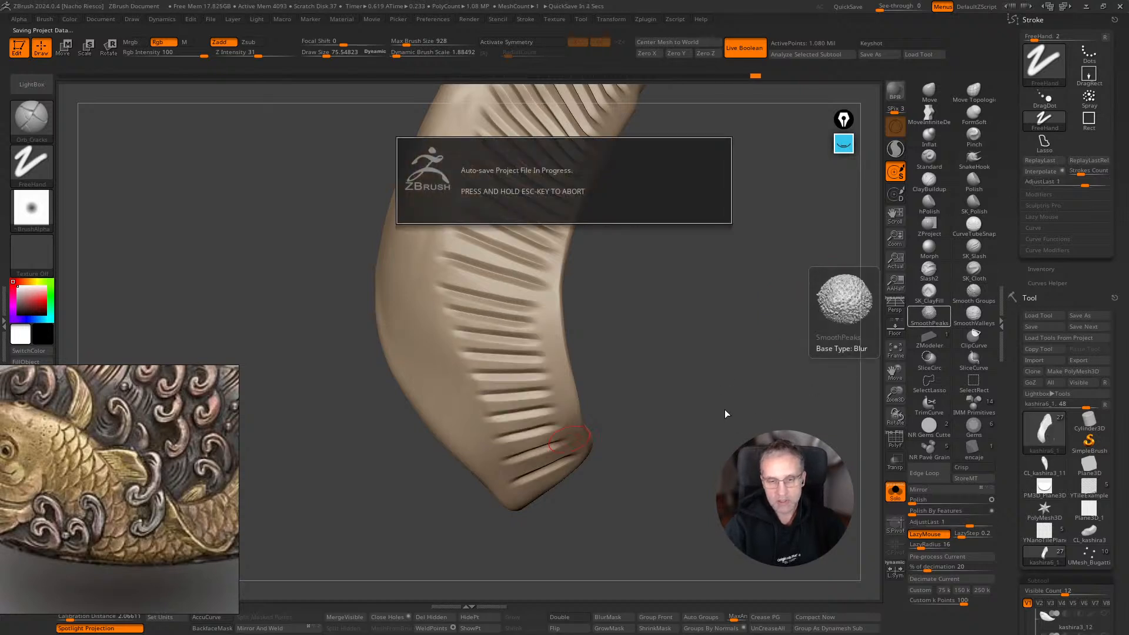
Leave Solo mode to show the grooved fin together with the whole carp and the waves.
{"action": "left_click_drag", "start_coordinate": [718, 416], "coordinate": [627, 495]}
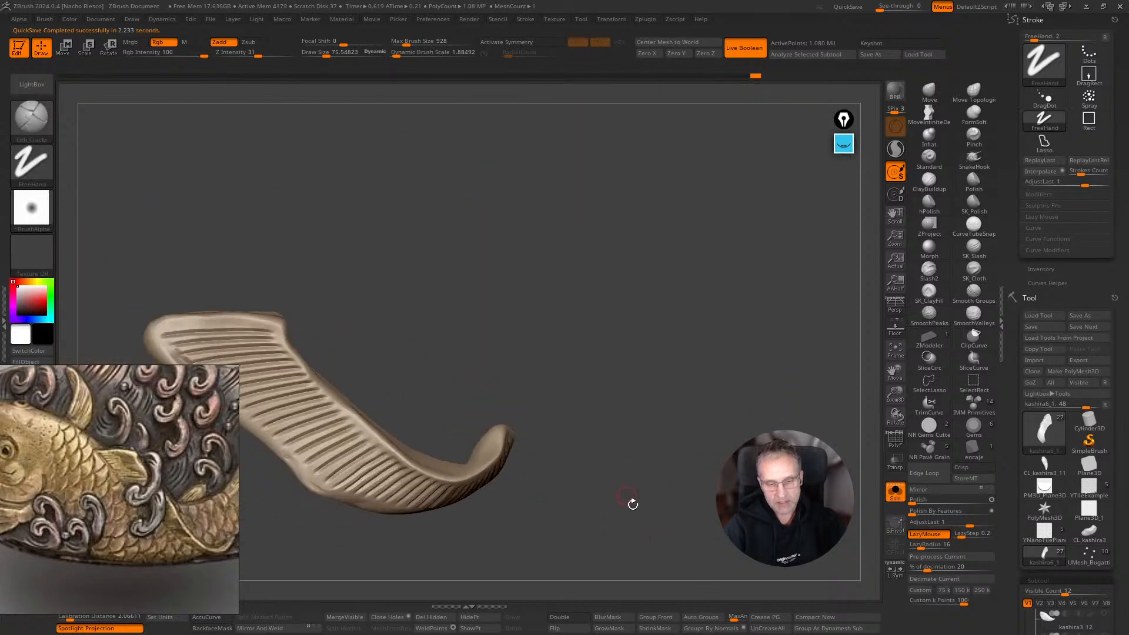
{"action": "left_click", "coordinate": [896, 492]}
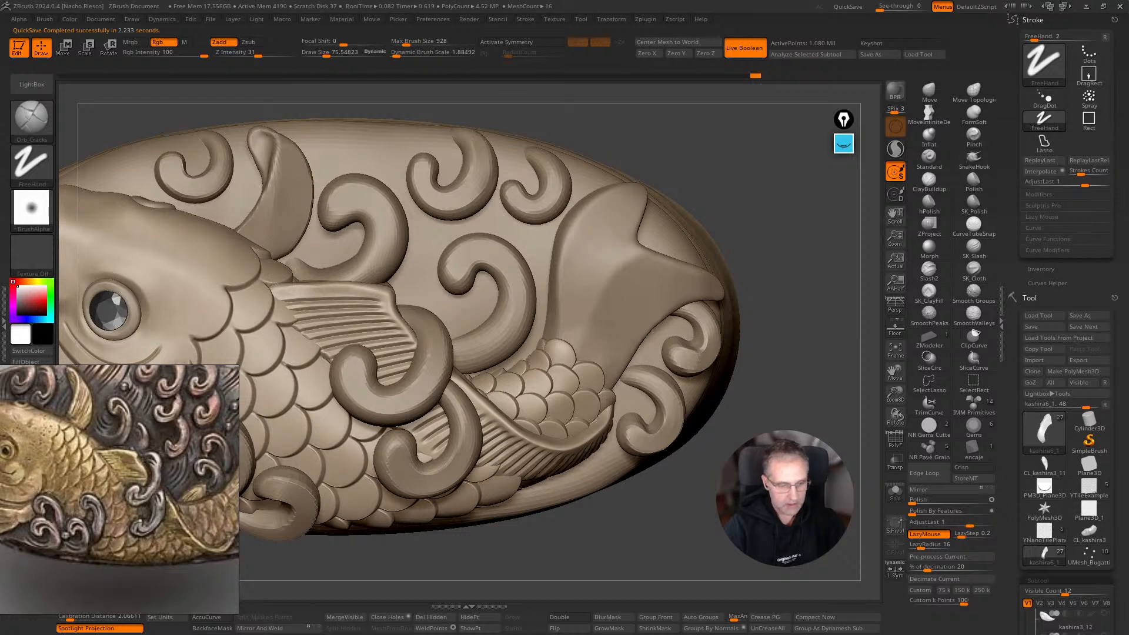
{"action": "left_click", "coordinate": [895, 492]}
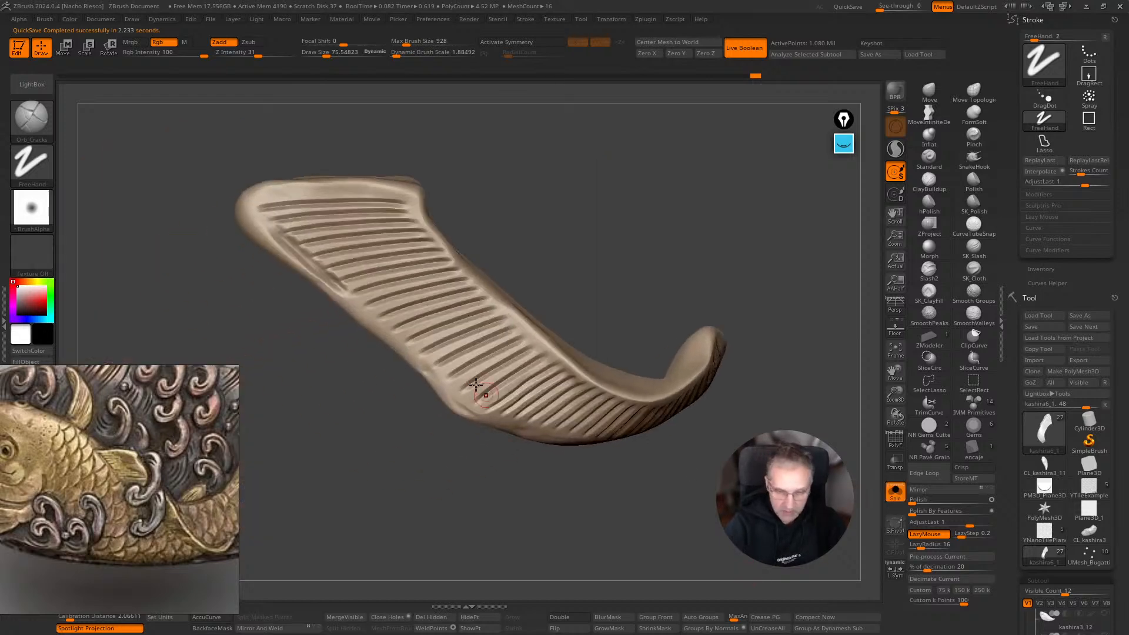
{"action": "left_click", "coordinate": [895, 492]}
Adjust the grooved fin's shape around the curling wave with the Move brush, using a draw size of about 247.
{"action": "key", "text": "s"}
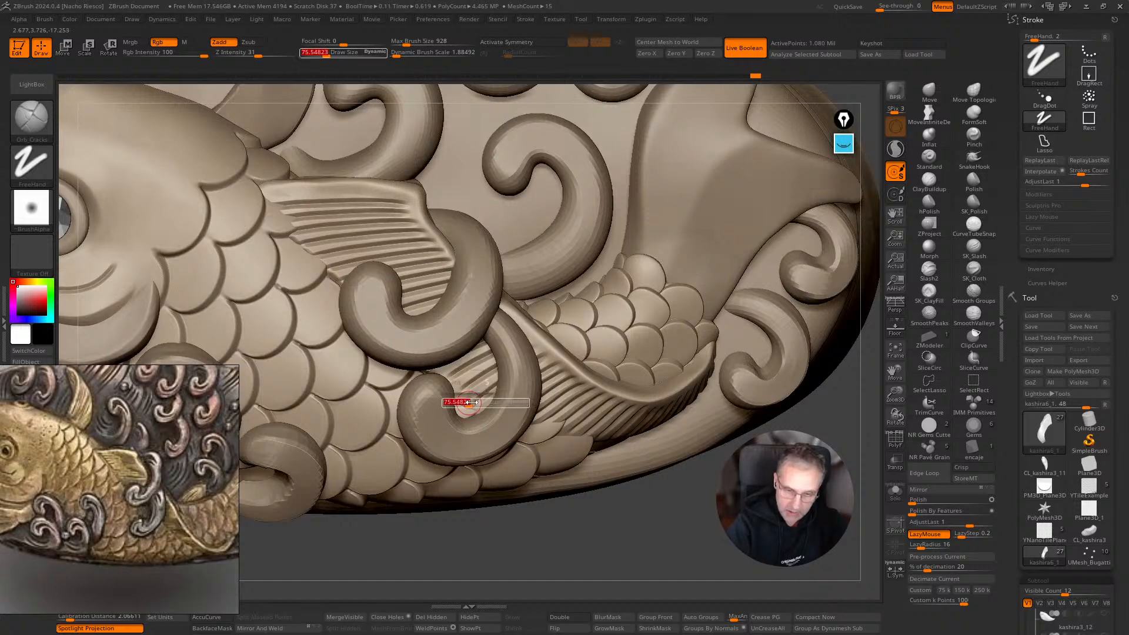
{"action": "left_click", "coordinate": [930, 91]}
{"action": "key", "text": "s"}
{"action": "left_click", "coordinate": [473, 397]}
{"action": "mouse_move", "coordinate": [472, 397]}
{"action": "left_mouse_down"}
{"action": "mouse_move", "coordinate": [464, 391]}
{"action": "mouse_move", "coordinate": [459, 406]}
{"action": "left_mouse_up"}
{"action": "key", "text": "s"}
{"action": "left_click_drag", "start_coordinate": [605, 394], "coordinate": [602, 400]}
Continue shaping the grooved fin around the curling wave with the Move brush at a draw size of about 276.
{"action": "left_click_drag", "start_coordinate": [669, 543], "coordinate": [669, 484], "text": "alt"}
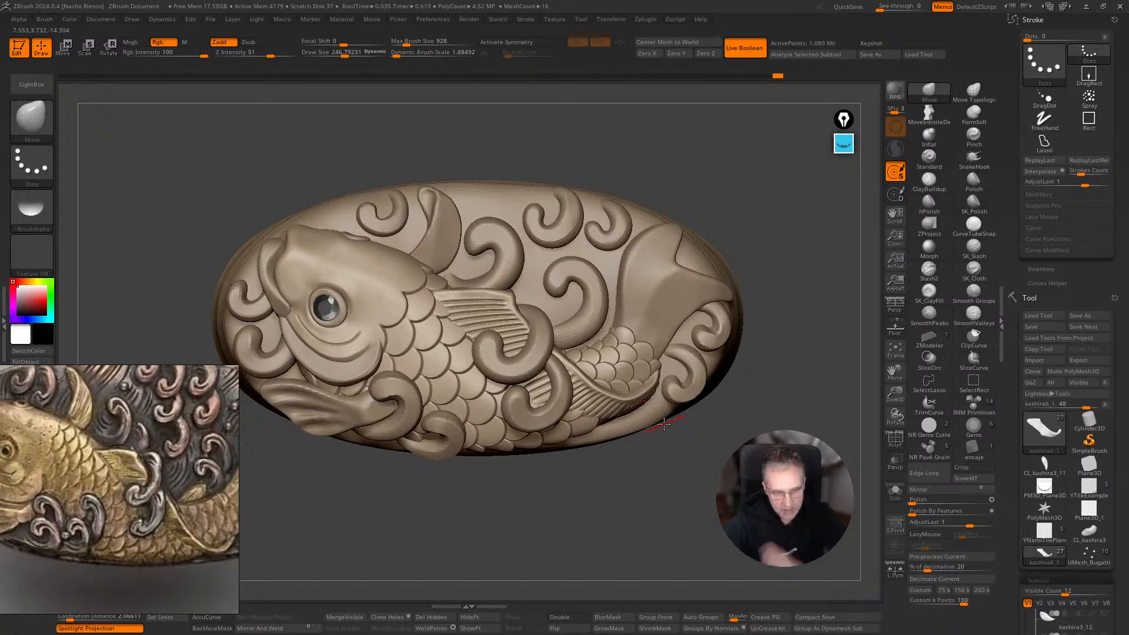
{"action": "left_click_drag", "start_coordinate": [647, 518], "coordinate": [654, 552], "text": "alt"}
{"action": "key", "text": "s"}
{"action": "left_click_drag", "start_coordinate": [443, 328], "coordinate": [445, 329]}
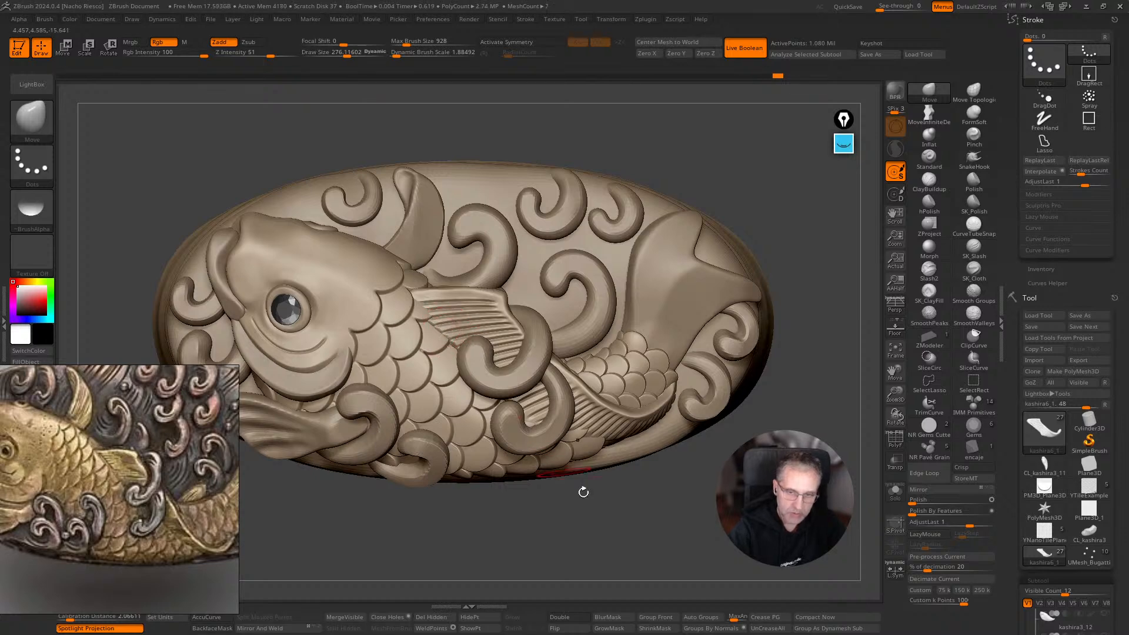
{"action": "left_click_drag", "start_coordinate": [669, 550], "coordinate": [655, 521], "text": "alt"}
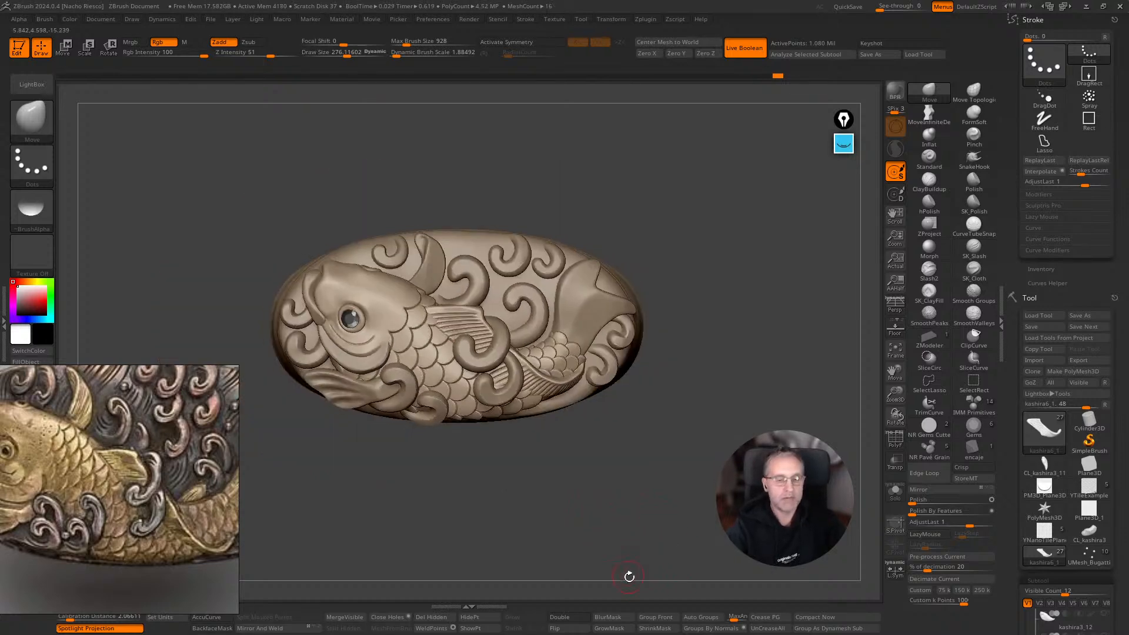
{"action": "left_click_drag", "start_coordinate": [584, 473], "coordinate": [582, 534], "text": "alt"}
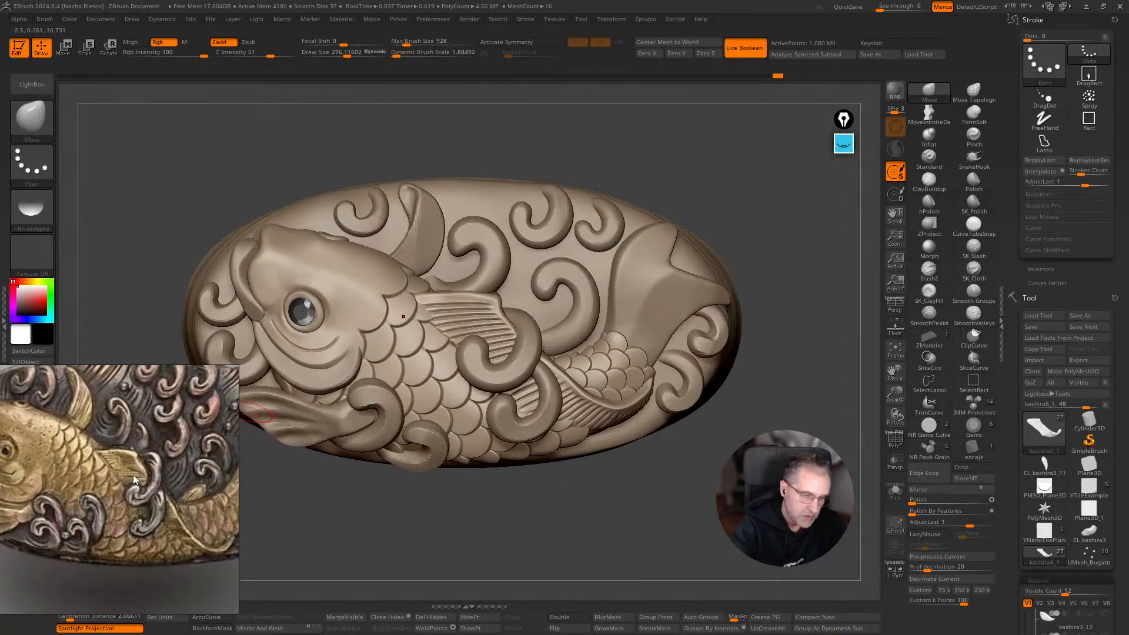
Refine the fin's fit against the carp's body with the Move brush at a draw size of about 357.
{"action": "mouse_move", "coordinate": [647, 521]}
{"action": "left_mouse_down", "text": "alt"}
{"action": "mouse_move", "coordinate": [653, 561]}
{"action": "mouse_move", "coordinate": [650, 543]}
{"action": "mouse_move", "coordinate": [630, 567]}
{"action": "mouse_move", "coordinate": [588, 576]}
{"action": "left_mouse_up", "text": "alt"}
{"action": "key", "text": "s"}
{"action": "left_click_drag", "start_coordinate": [494, 376], "coordinate": [497, 376]}
{"action": "left_click_drag", "start_coordinate": [561, 528], "coordinate": [613, 467]}
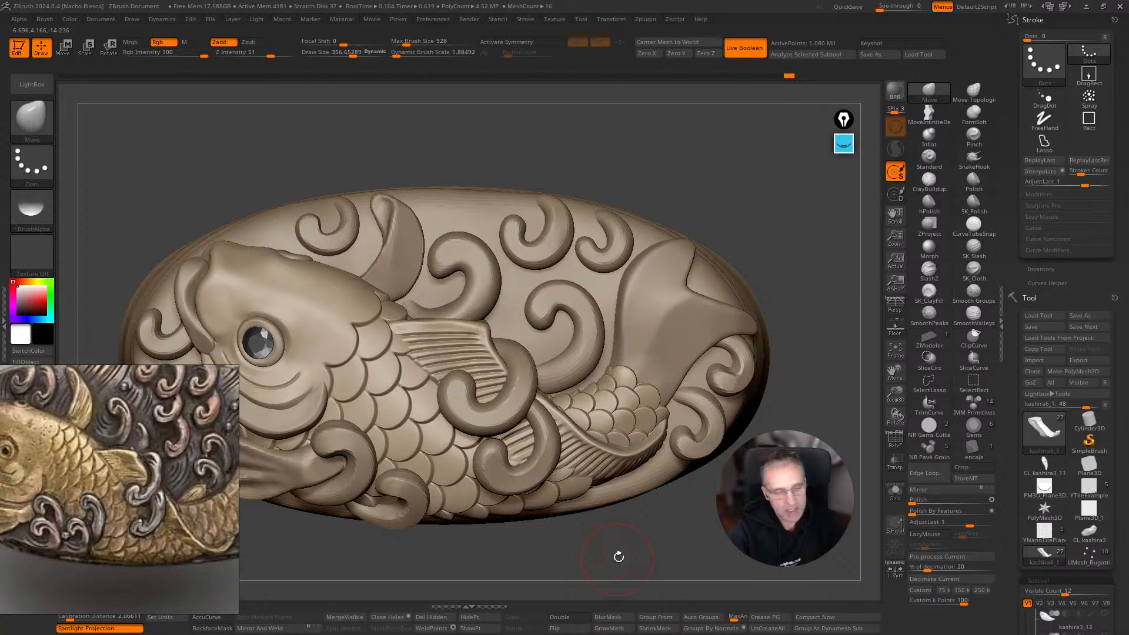
Select the Orb_Cracks brush for the fin's grooves, with the relief turned to show the fin from its side.
{"action": "left_click_drag", "start_coordinate": [707, 549], "coordinate": [759, 529]}
{"action": "left_click_drag", "start_coordinate": [735, 444], "coordinate": [697, 426]}
{"action": "left_click", "coordinate": [974, 250]}
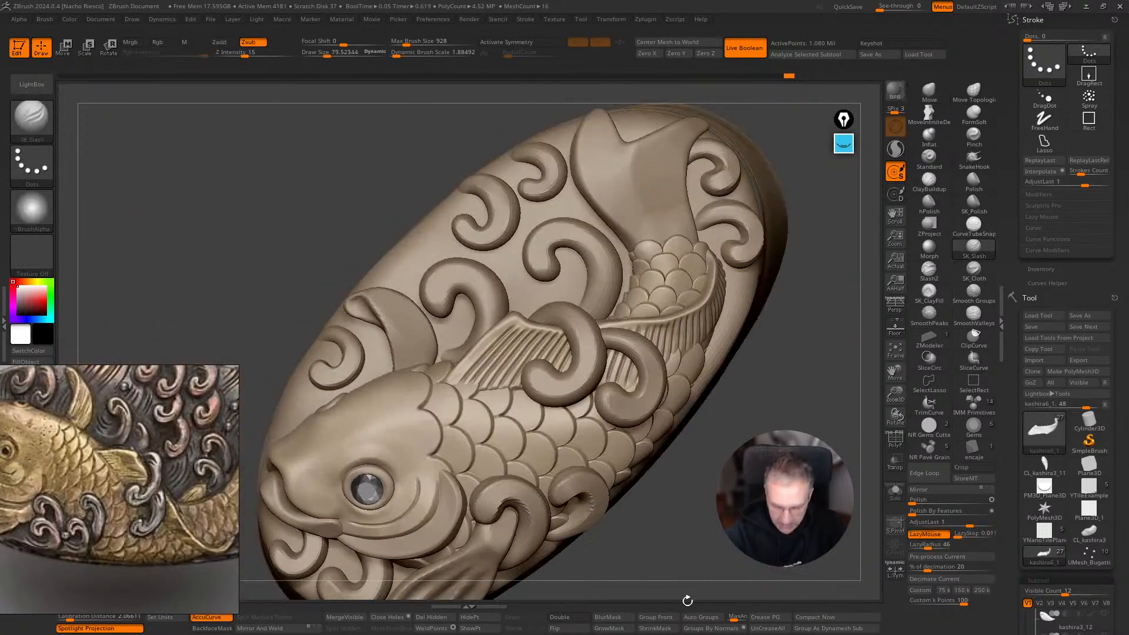
{"action": "key", "text": "b"}
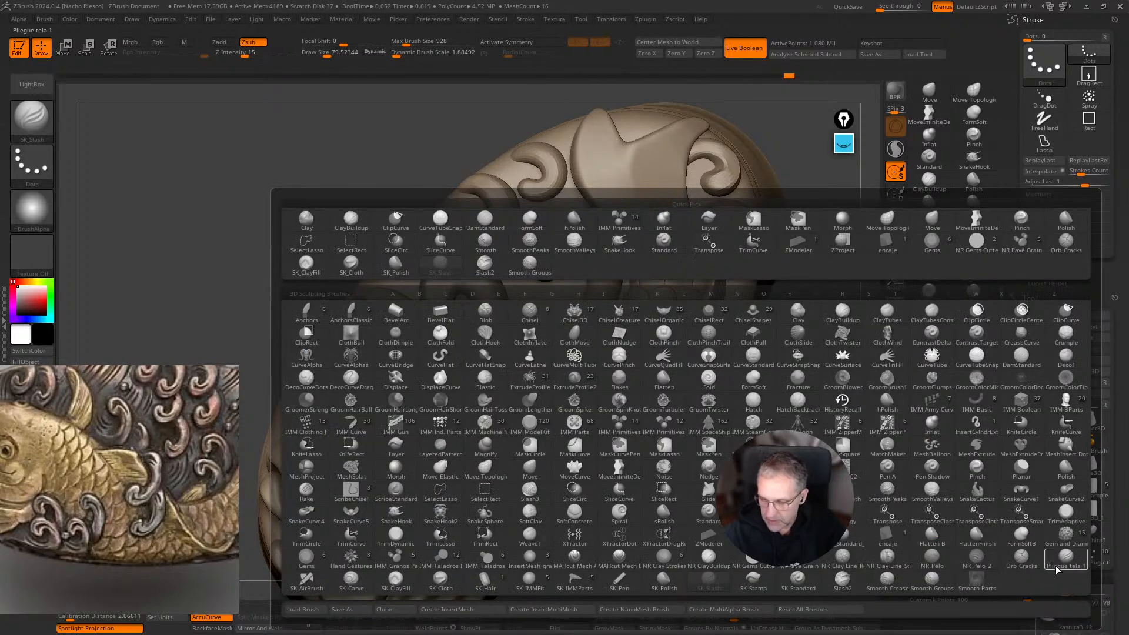
{"action": "left_click", "coordinate": [1021, 557]}
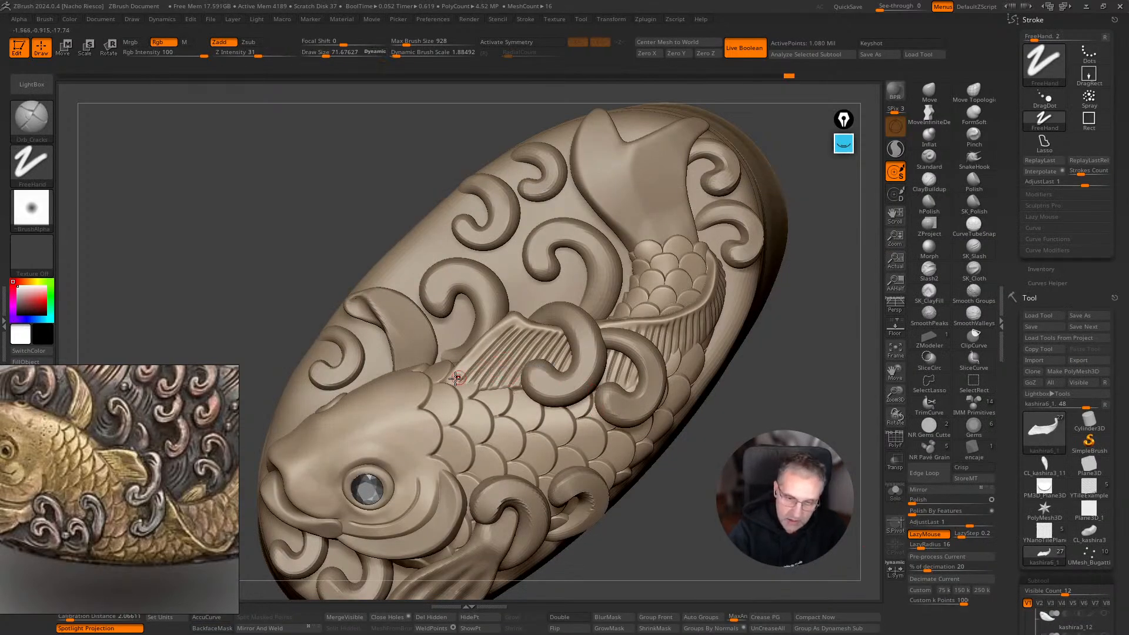
Isolate the grooved fin in Solo mode and frame it closely along its full length.
{"action": "left_click_drag", "start_coordinate": [770, 382], "coordinate": [741, 282]}
{"action": "left_click_drag", "start_coordinate": [818, 434], "coordinate": [863, 523], "text": "alt"}
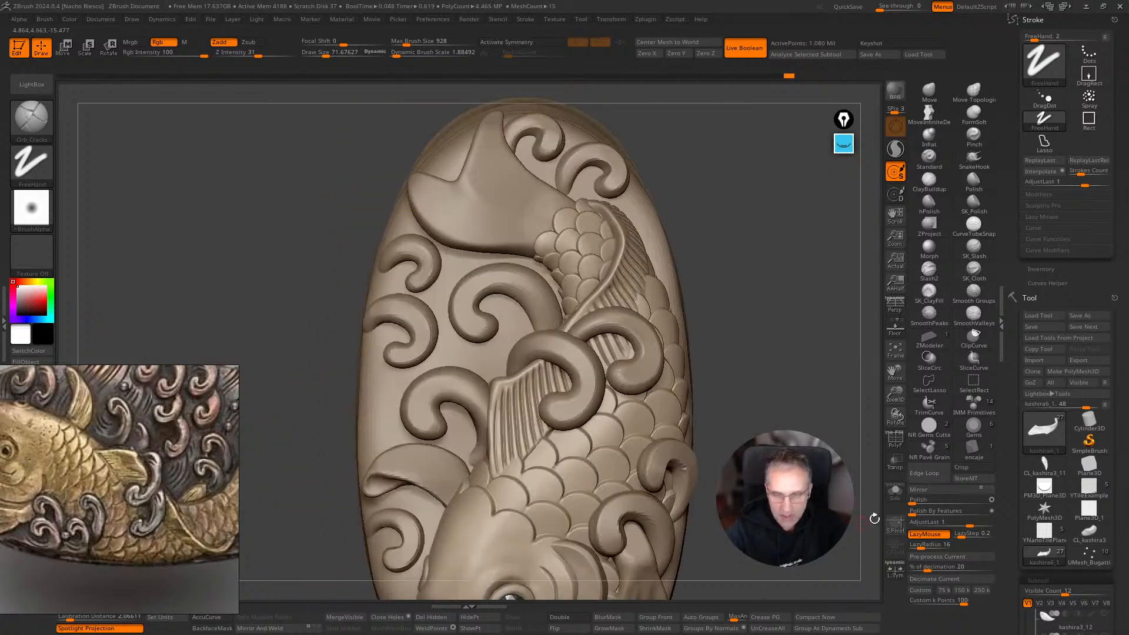
{"action": "left_click", "coordinate": [894, 492]}
{"action": "left_click_drag", "start_coordinate": [842, 471], "coordinate": [817, 517], "text": "alt"}
{"action": "left_click_drag", "start_coordinate": [794, 474], "coordinate": [730, 551], "text": "alt"}
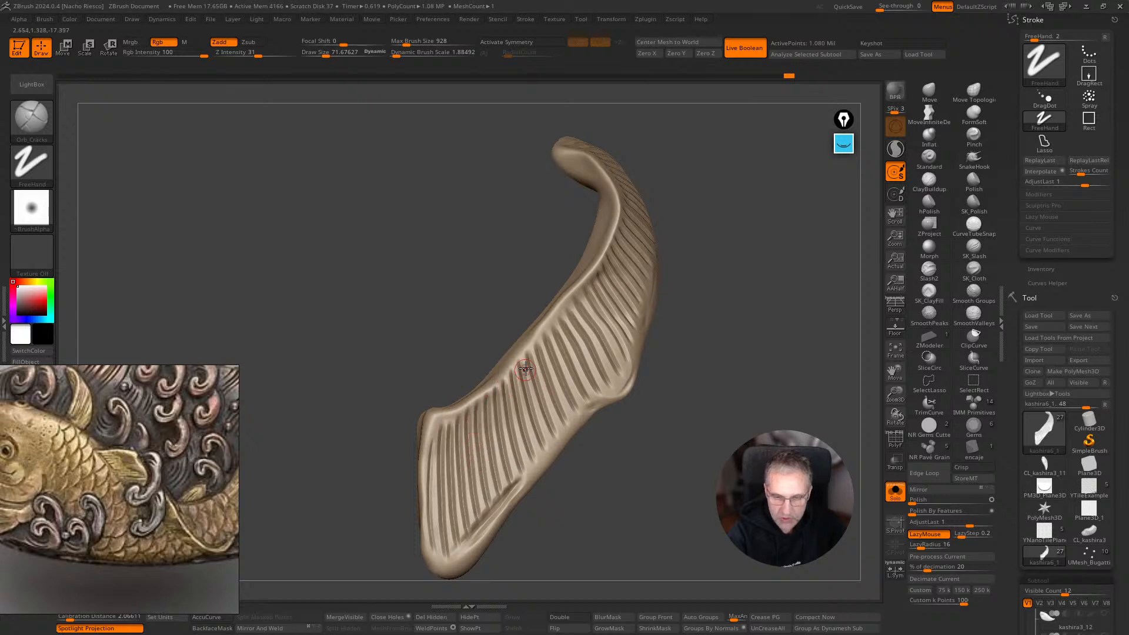
Make SmoothValleys the smoothing brush, skip its note until the next restart, and enlarge its draw size to about 219.
{"action": "left_click", "coordinate": [974, 314]}
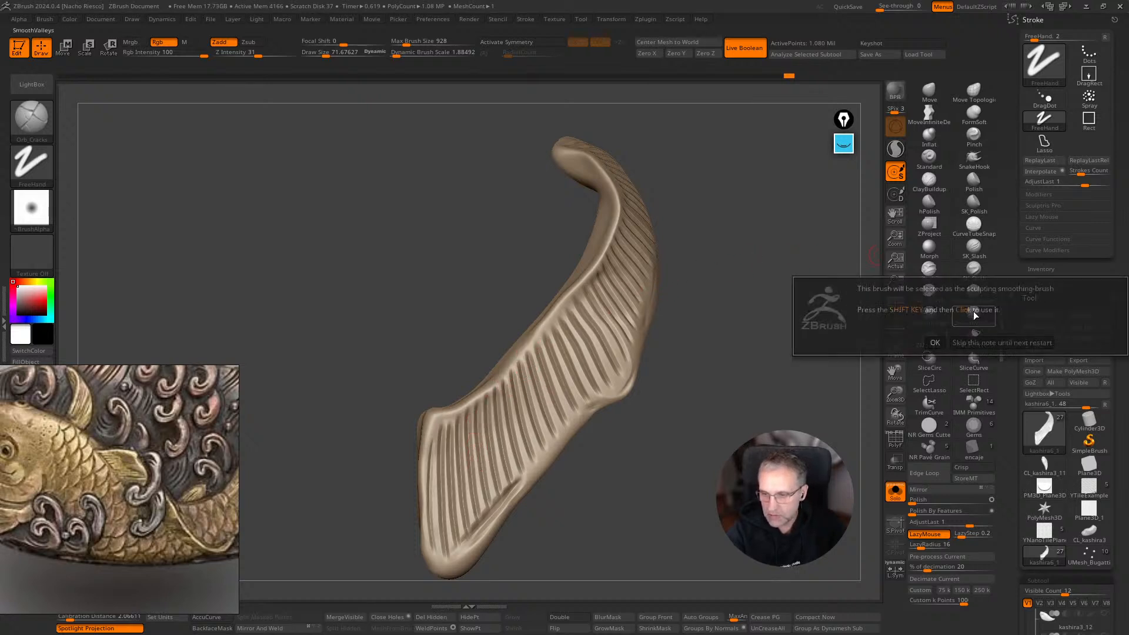
{"action": "left_click", "coordinate": [1002, 342]}
{"action": "key", "text": "shift"}
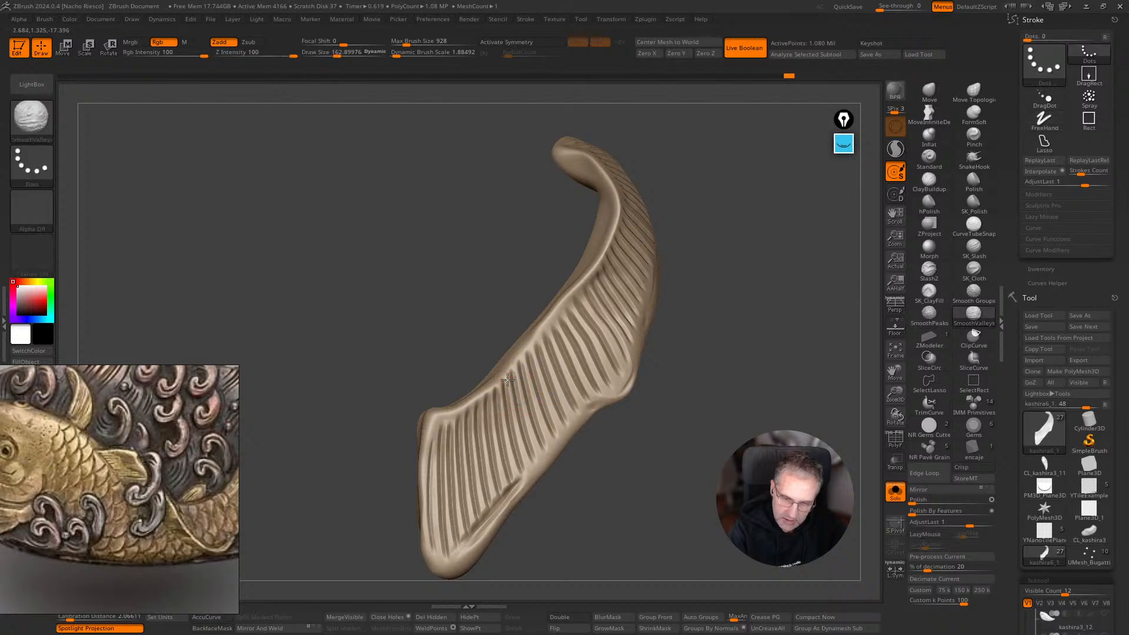
{"action": "key", "text": "bracketright"}
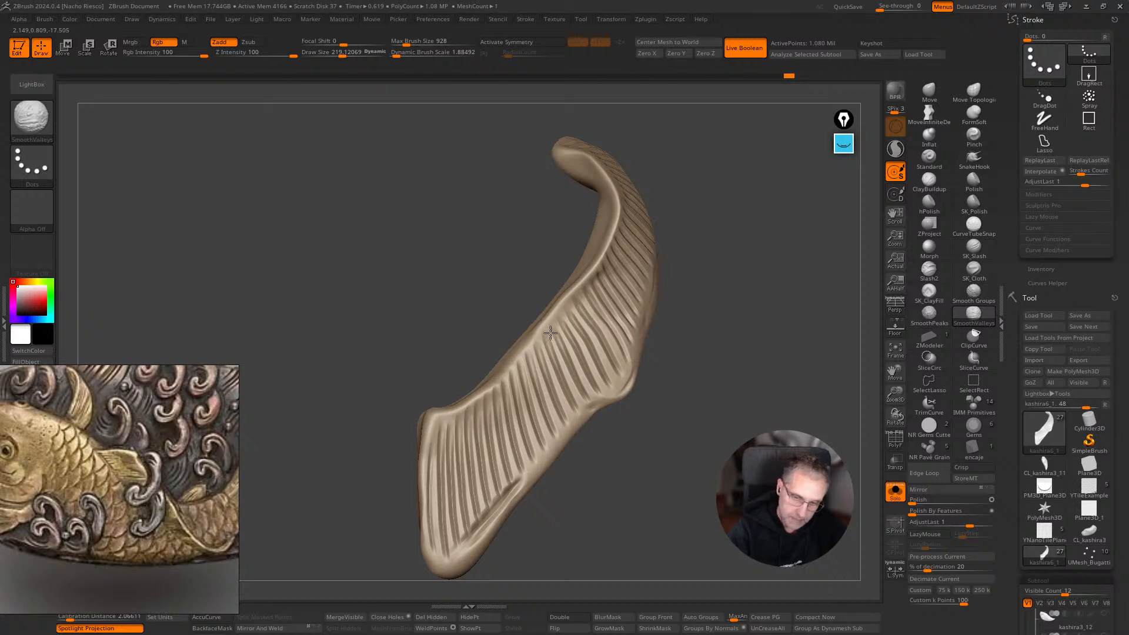
Smooth the grooves along the fin's inner edge and curved tip with SmoothValleys, raising the draw size to about 284.
{"action": "left_click_drag", "start_coordinate": [593, 286], "coordinate": [607, 271], "text": "shift"}
{"action": "key", "text": "s"}
{"action": "left_click_drag", "start_coordinate": [706, 239], "coordinate": [642, 268]}
{"action": "left_click_drag", "start_coordinate": [598, 294], "coordinate": [613, 235], "text": "shift"}
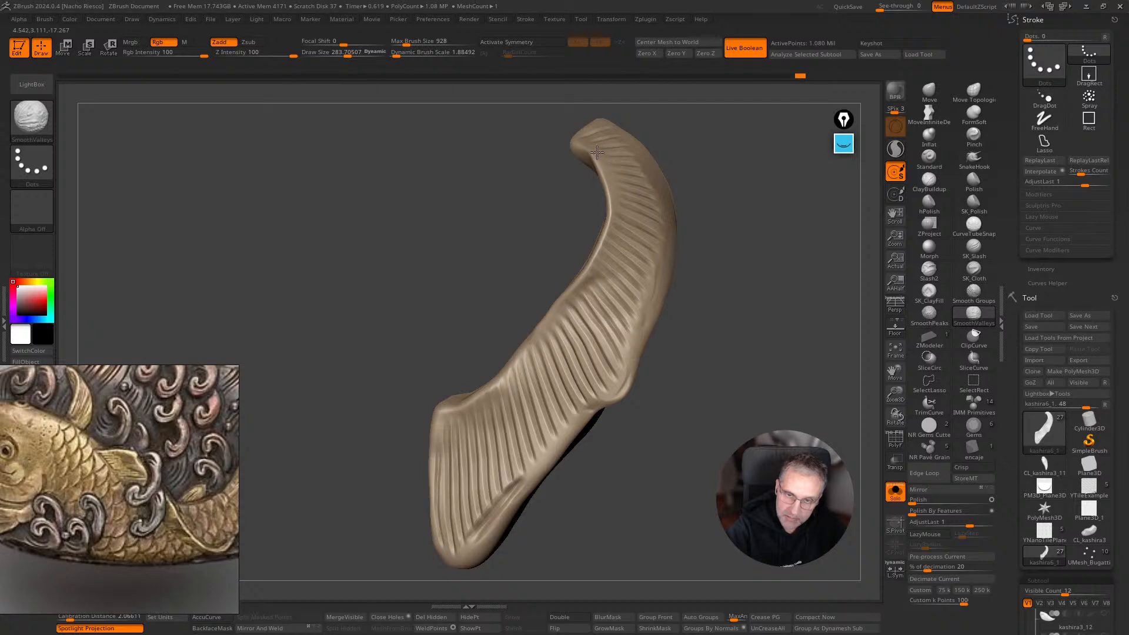
{"action": "left_click_drag", "start_coordinate": [611, 247], "coordinate": [584, 289], "text": "shift"}
{"action": "left_click_drag", "start_coordinate": [683, 364], "coordinate": [743, 394]}
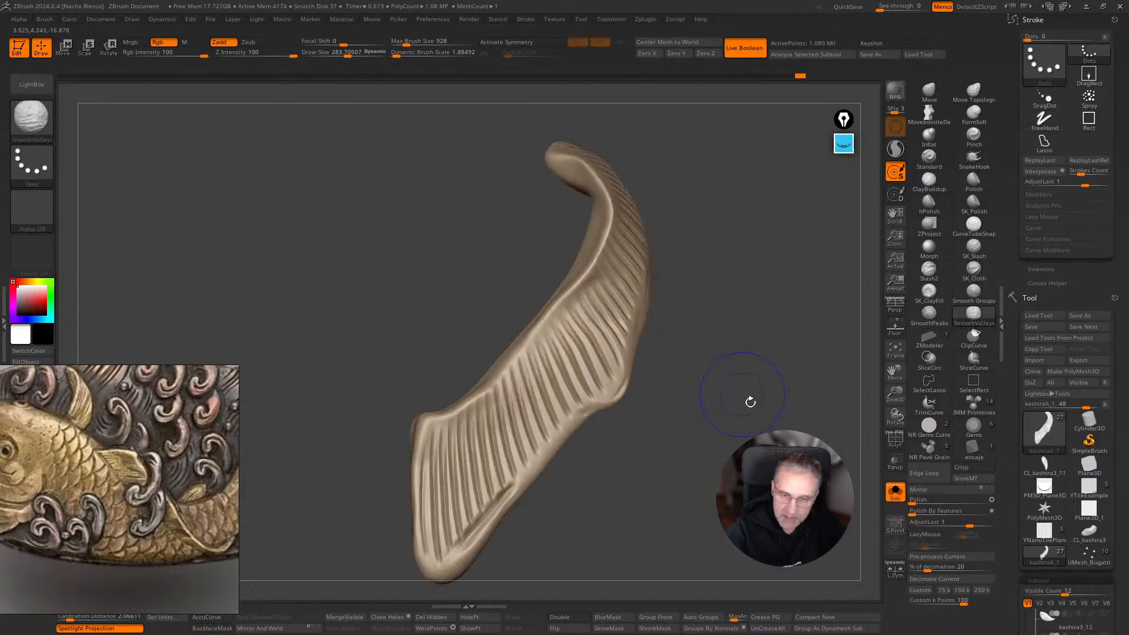
Switch the smoothing brush to SmoothPeaks for the fin's rays and leave Solo mode.
{"action": "left_click", "coordinate": [935, 313], "text": "shift"}
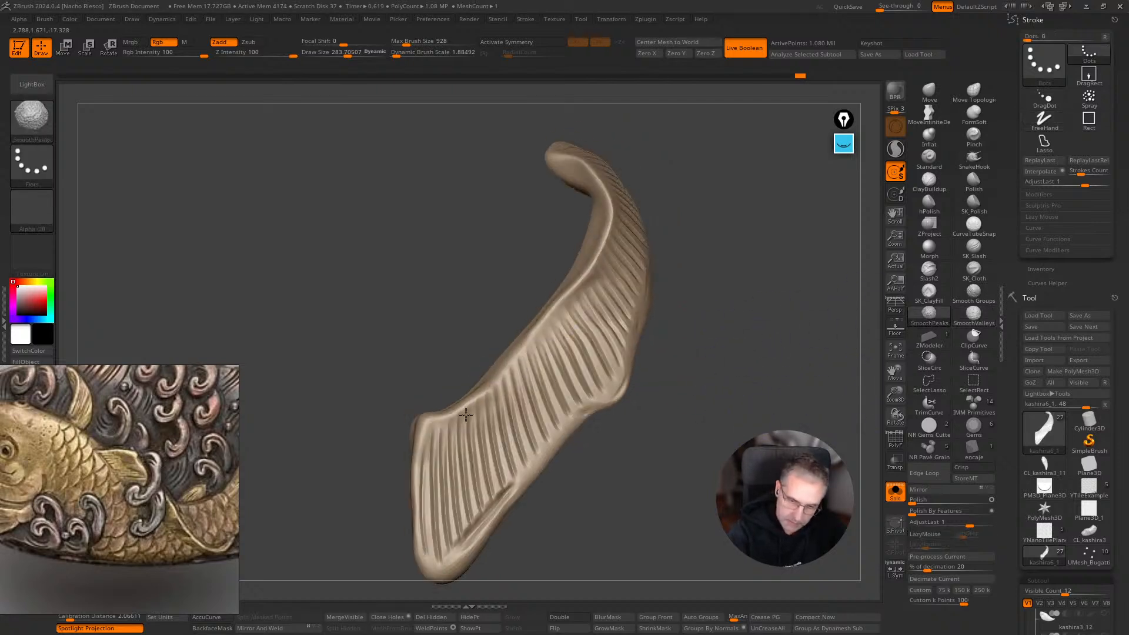
{"action": "left_click", "coordinate": [896, 493]}
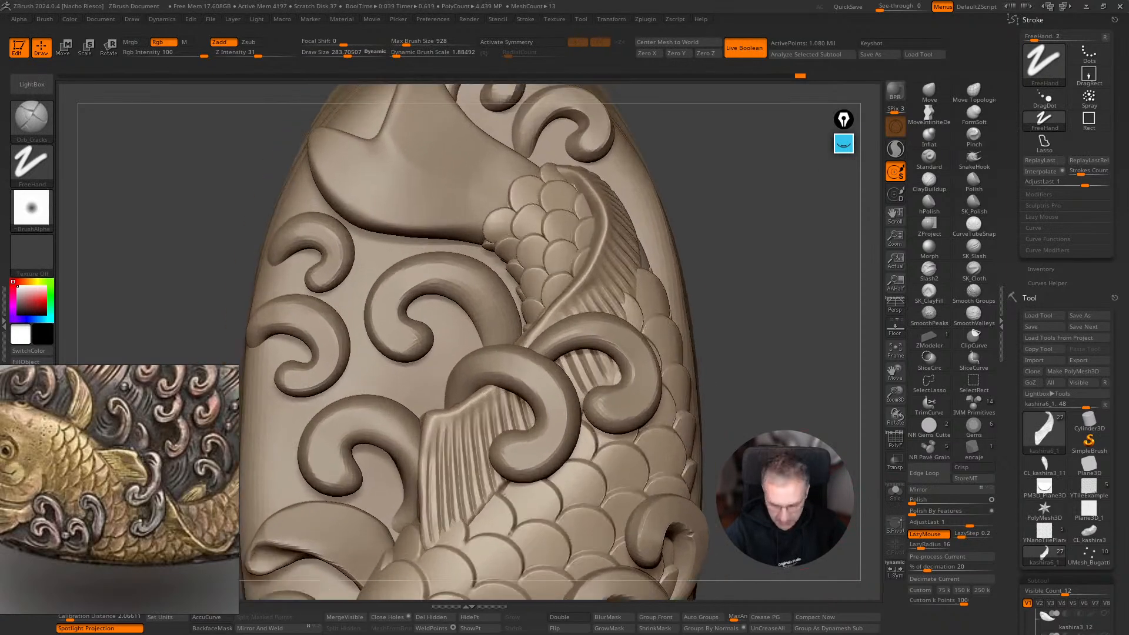
Select the Clay brush with a draw size of about 80 for working on the fin.
{"action": "key", "text": "b"}
{"action": "key", "text": "c"}
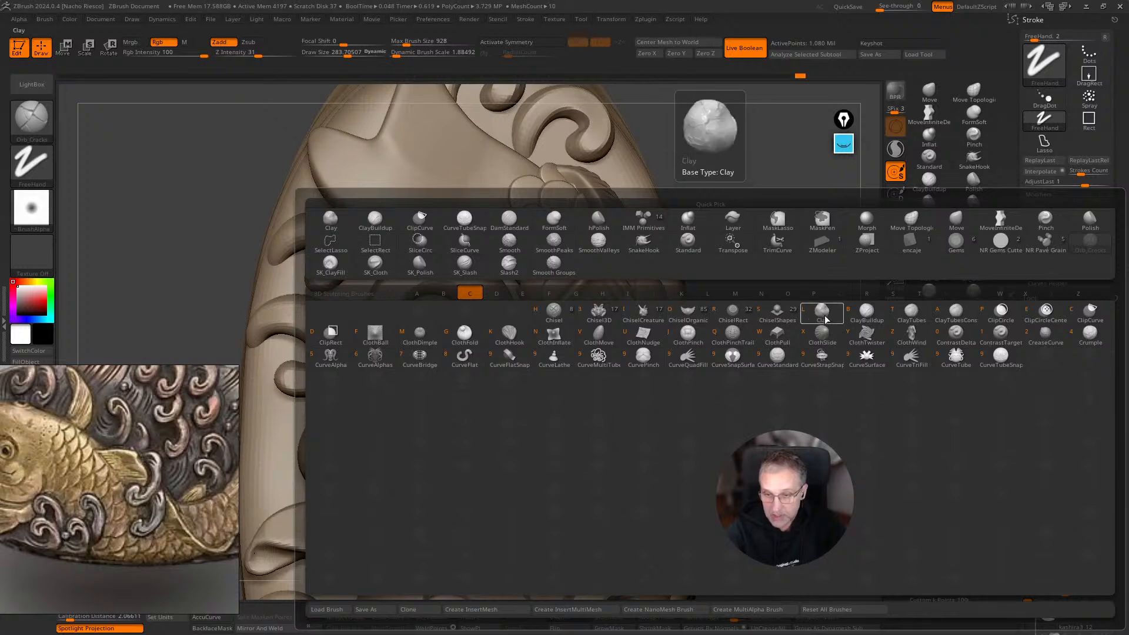
{"action": "left_click", "coordinate": [822, 316]}
{"action": "key", "text": "s"}
Try building up the fin's rays beside the curling wave with the Clay brush and undo the strokes.
{"action": "left_click_drag", "start_coordinate": [474, 390], "coordinate": [478, 400]}
{"action": "key", "text": "ctrl+z"}
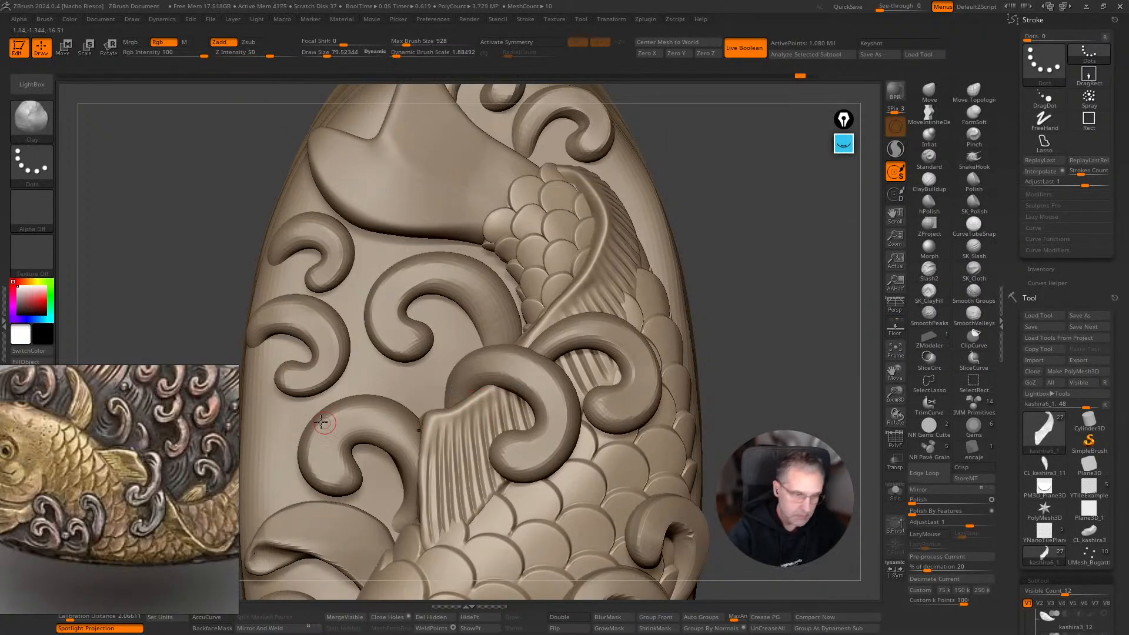
{"action": "left_click_drag", "start_coordinate": [454, 495], "coordinate": [466, 481]}
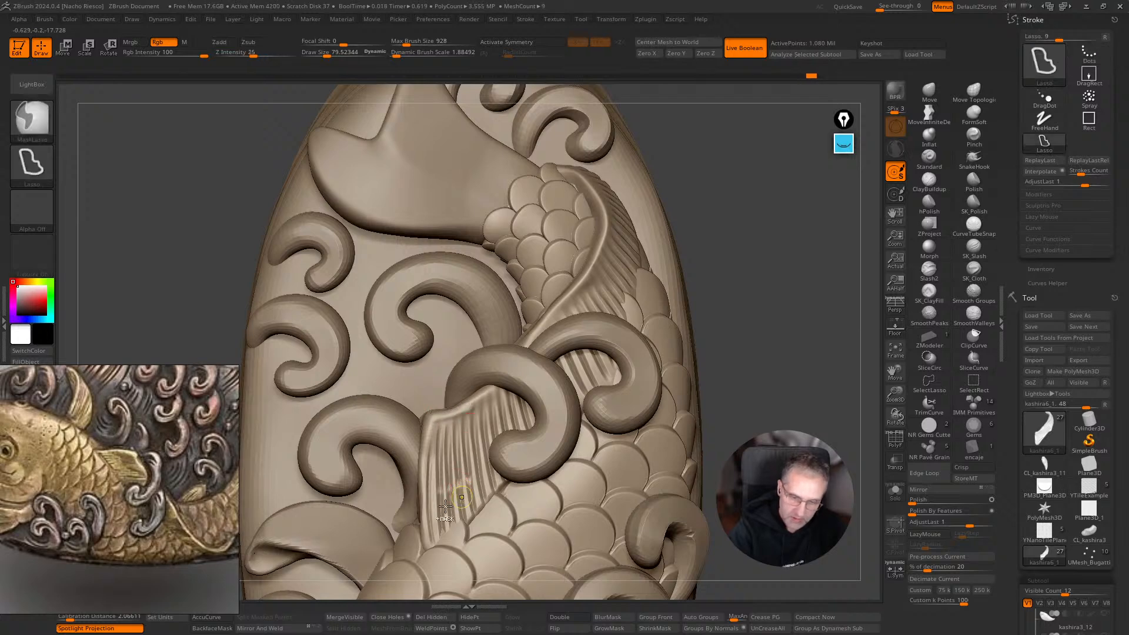
{"action": "key", "text": "ctrl+z"}
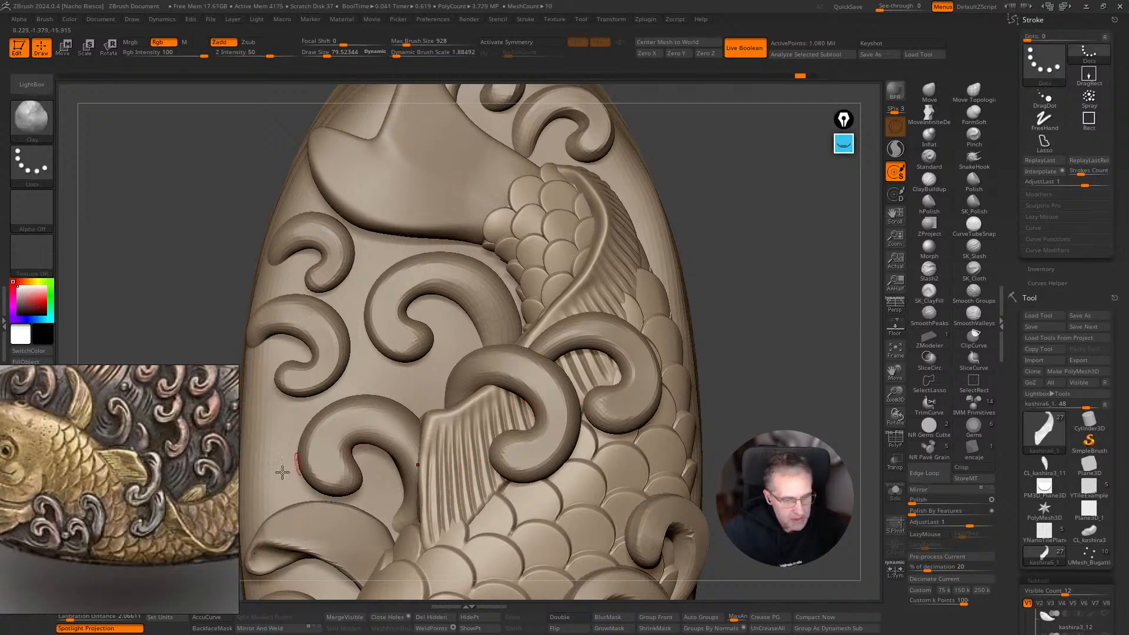
Move the reference photo closer to the carp's fin and undo the latest Clay stroke on the rays.
{"action": "left_click_drag", "start_coordinate": [156, 468], "coordinate": [260, 404]}
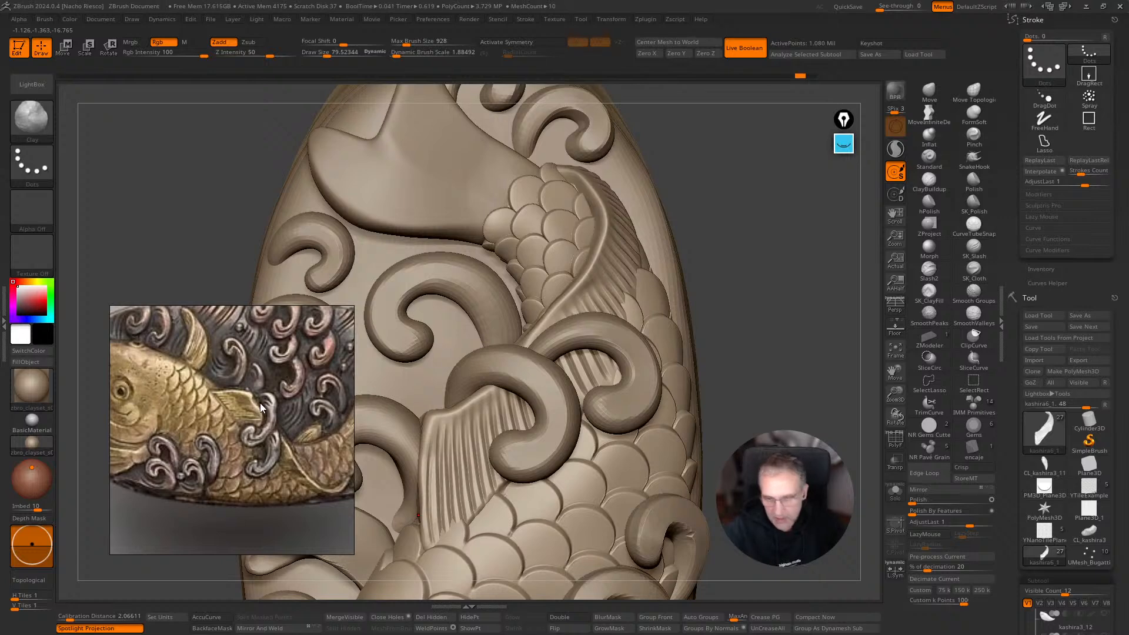
{"action": "left_click_drag", "start_coordinate": [761, 399], "coordinate": [716, 406]}
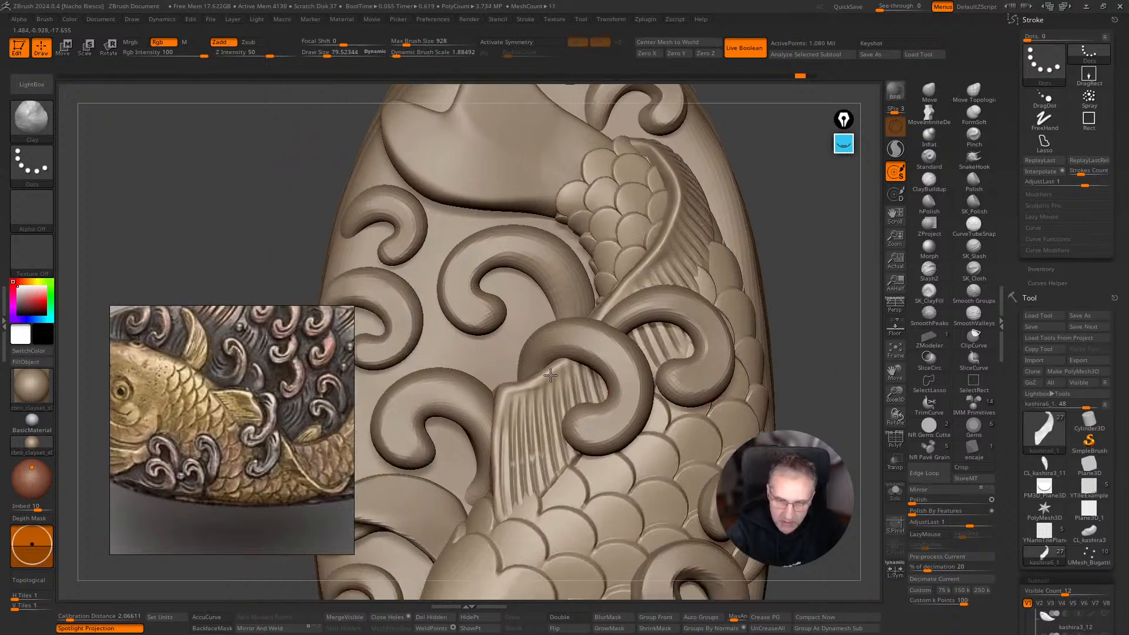
{"action": "key", "text": "ctrl+z"}
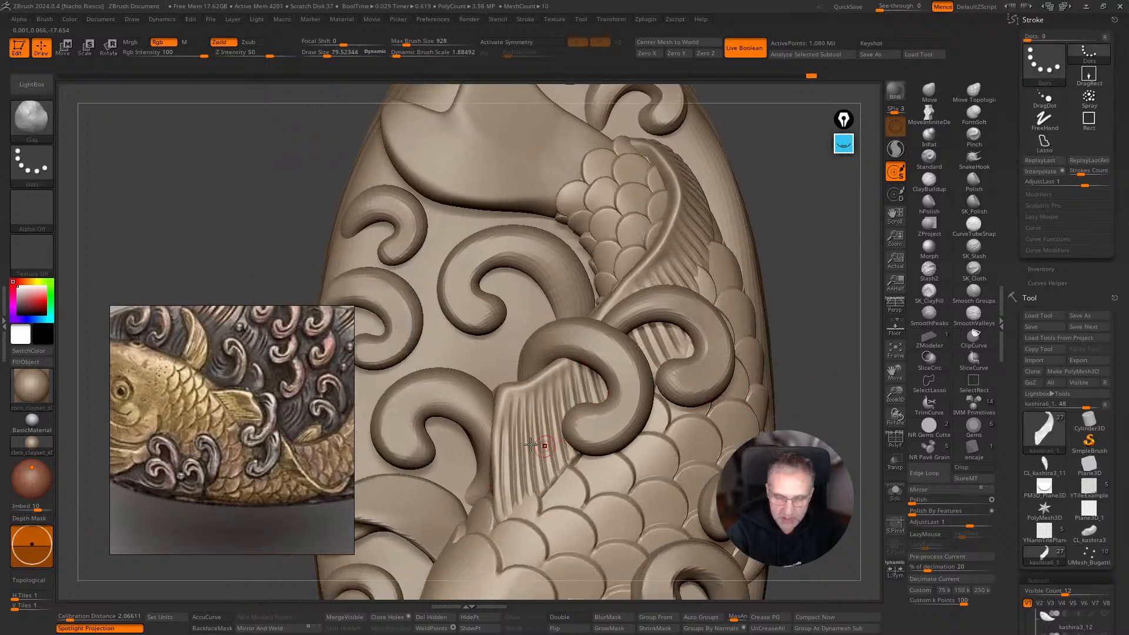
Set WrapMode to 0 in the Clay brush's curve settings.
{"action": "left_click", "coordinate": [4, 333]}
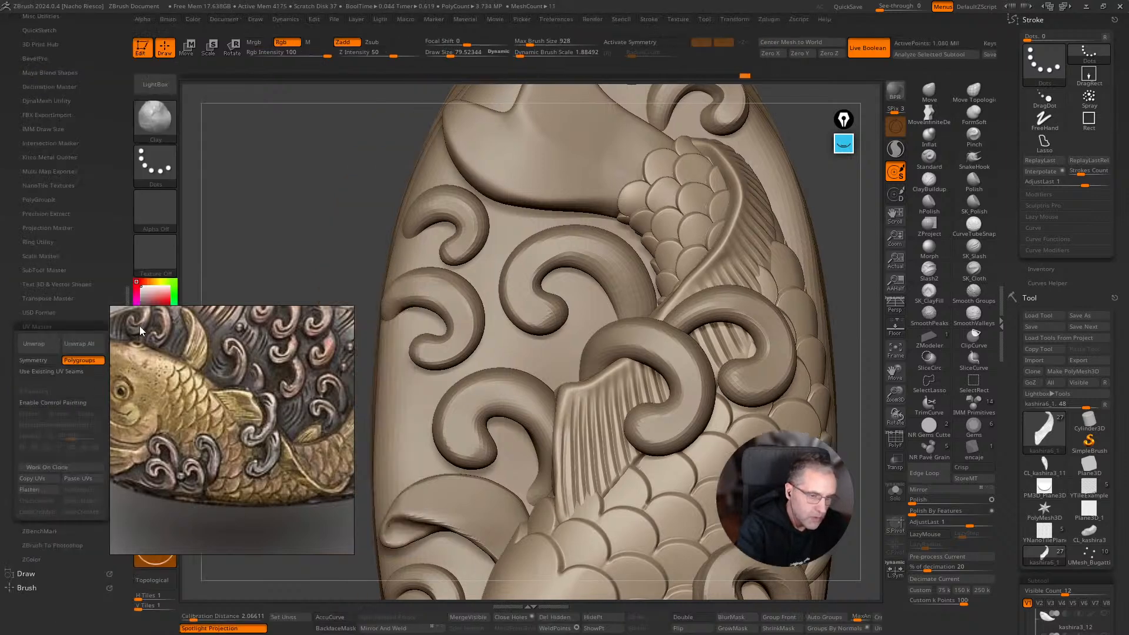
{"action": "scroll", "coordinate": [100, 141], "scroll_direction": "up", "scroll_amount": 2}
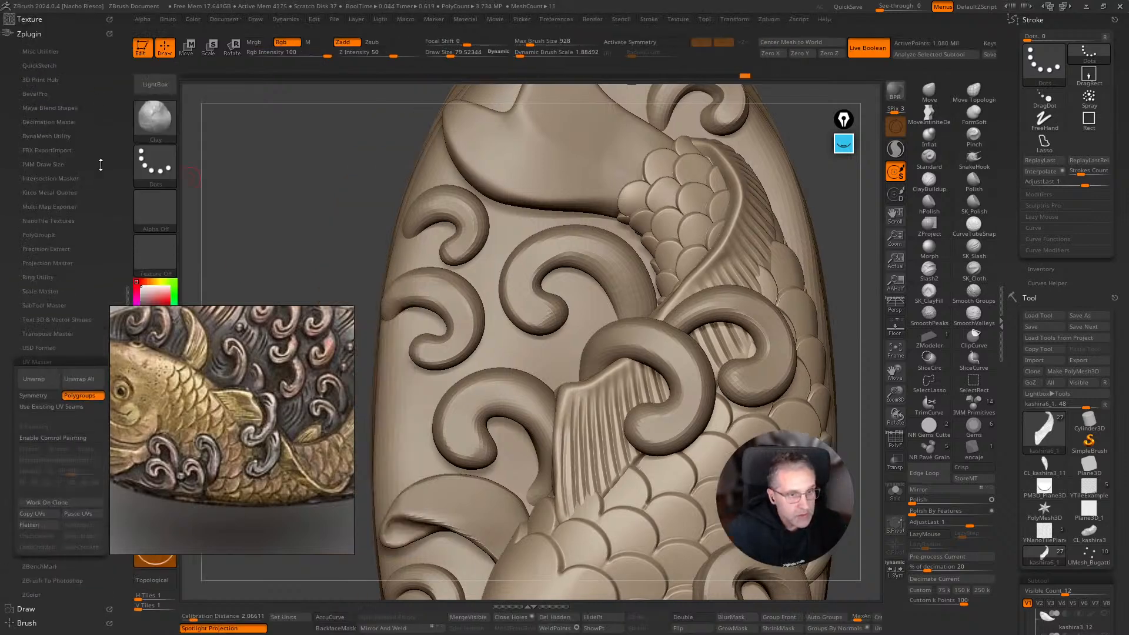
{"action": "left_click", "coordinate": [29, 34]}
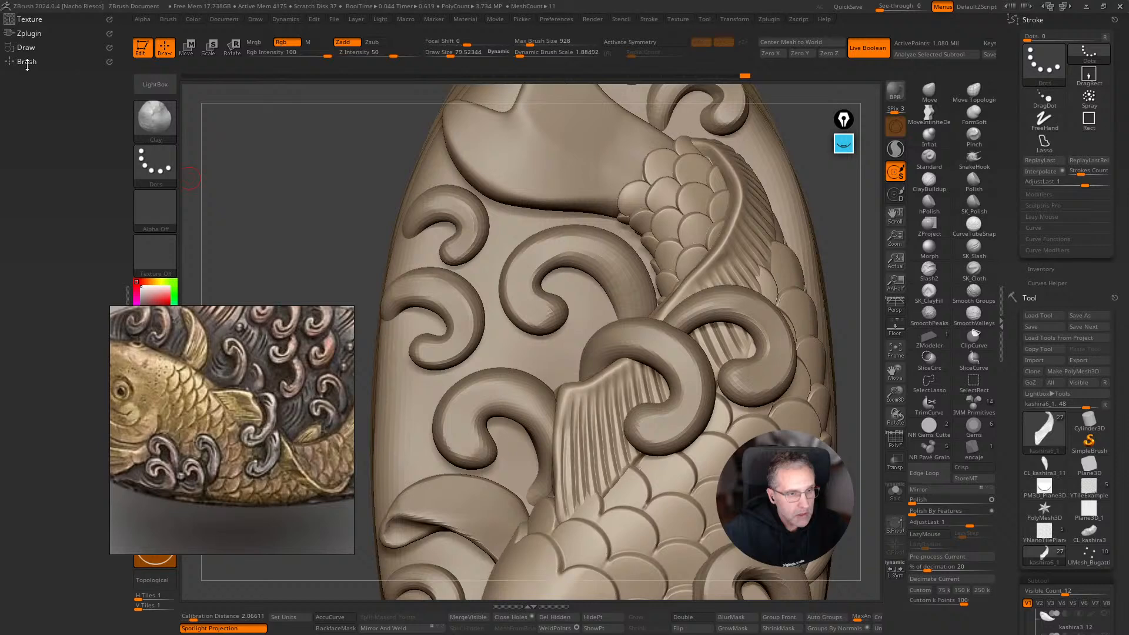
{"action": "left_click", "coordinate": [26, 62]}
{"action": "scroll", "coordinate": [113, 108], "scroll_direction": "down", "scroll_amount": 5}
{"action": "scroll", "coordinate": [113, 109], "scroll_direction": "up", "scroll_amount": 2}
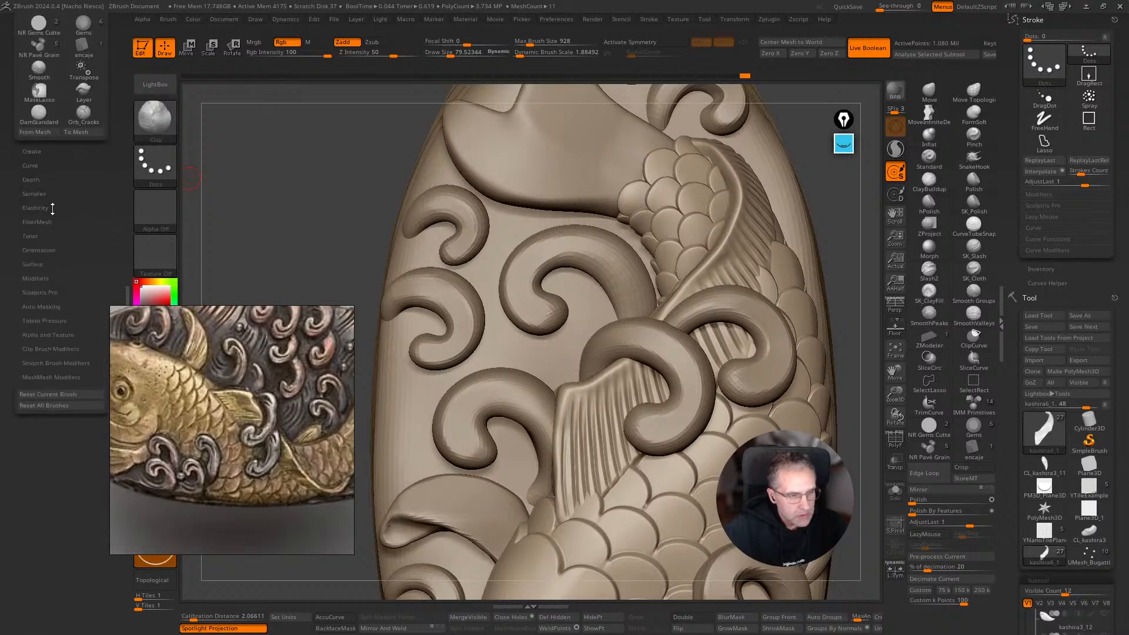
{"action": "left_click", "coordinate": [32, 164]}
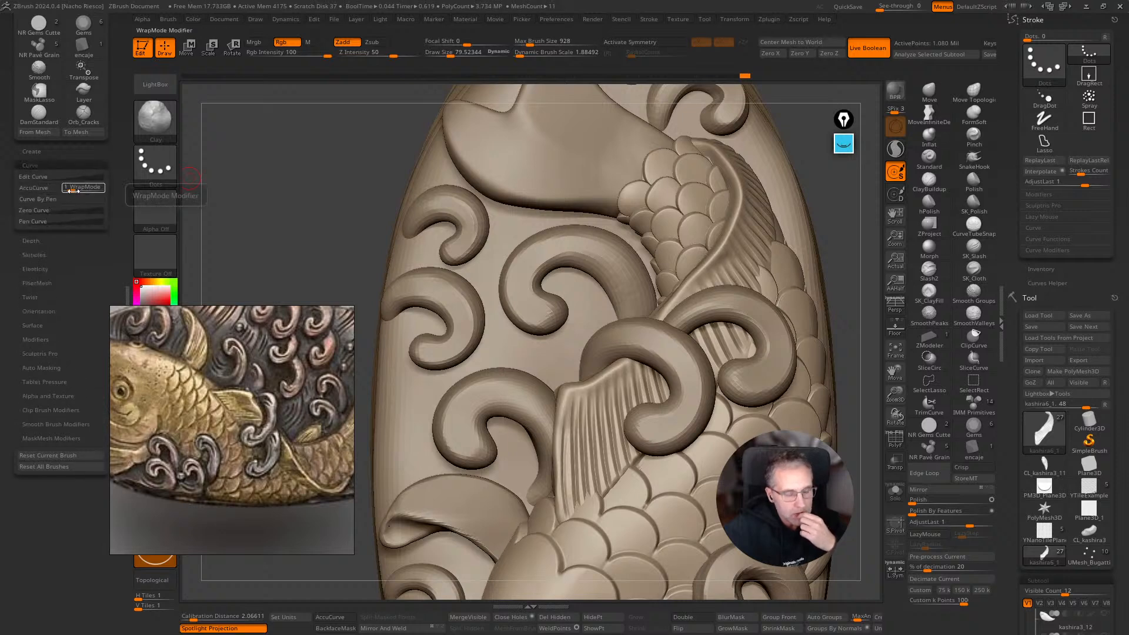
{"action": "left_click_drag", "start_coordinate": [71, 192], "coordinate": [64, 192]}
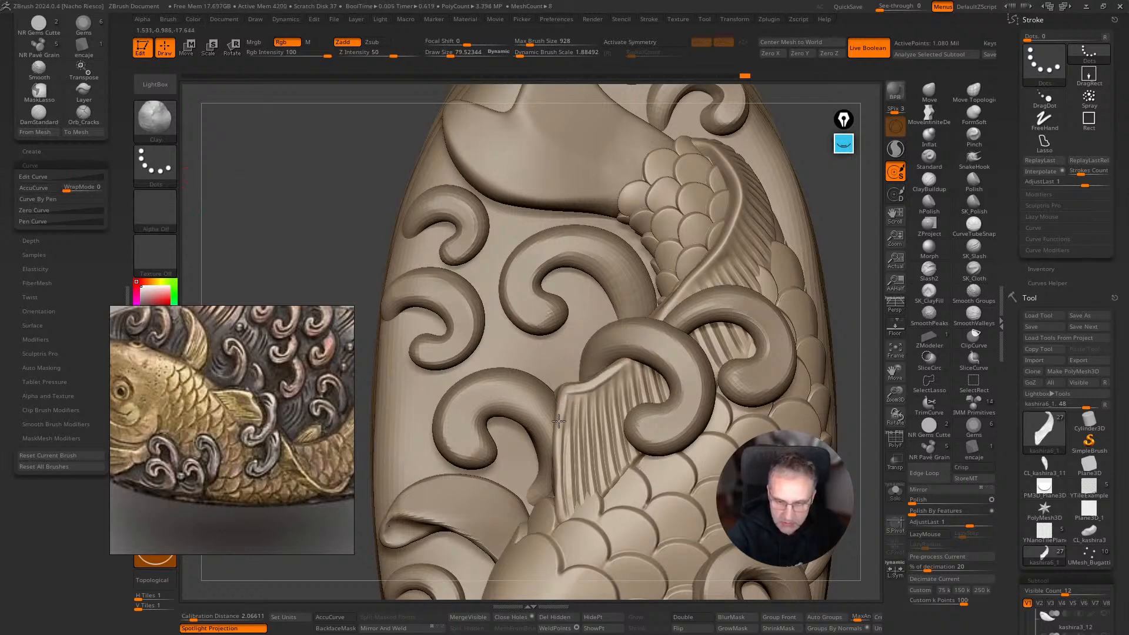
Build up the fin's raised border with the Clay brush at a draw size of about 80.
{"action": "left_click_drag", "start_coordinate": [860, 336], "coordinate": [771, 438]}
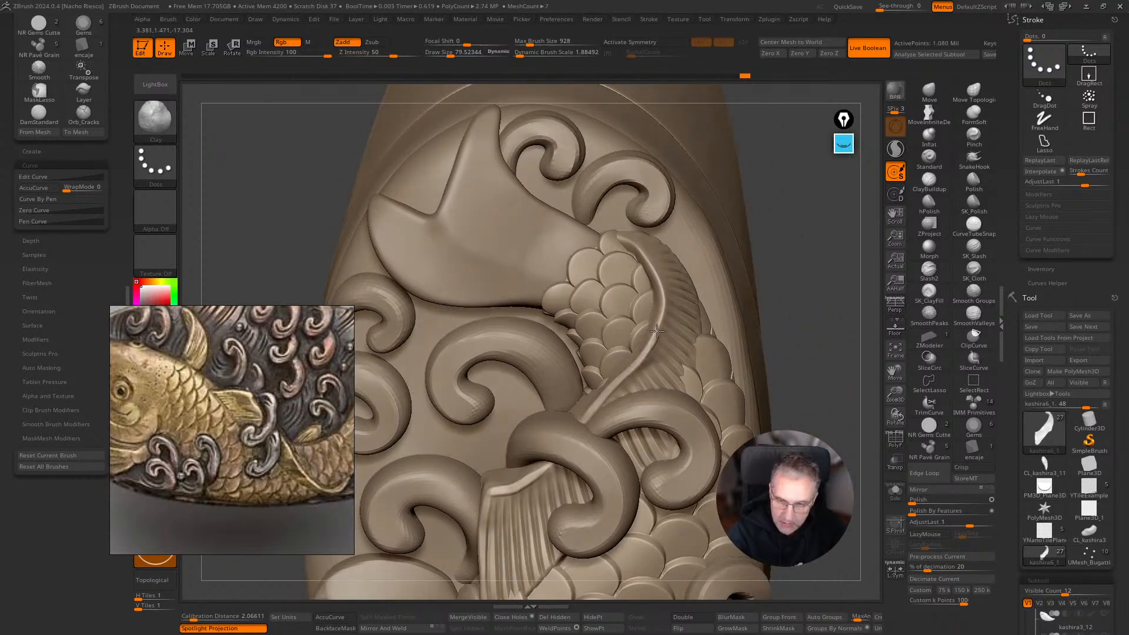
{"action": "left_click_drag", "start_coordinate": [779, 282], "coordinate": [791, 253]}
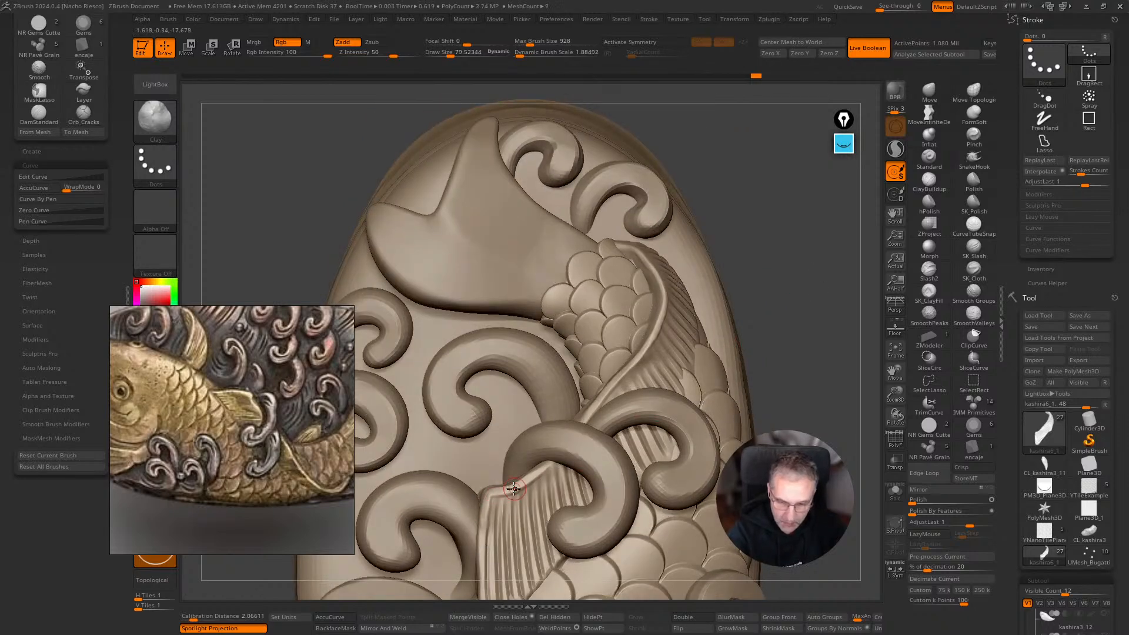
{"action": "mouse_move", "coordinate": [808, 259]}
{"action": "left_mouse_down", "text": "alt"}
{"action": "mouse_move", "coordinate": [802, 300]}
{"action": "mouse_move", "coordinate": [741, 303]}
{"action": "left_mouse_up", "text": "alt"}
{"action": "left_click_drag", "start_coordinate": [741, 302], "coordinate": [747, 353], "text": "alt"}
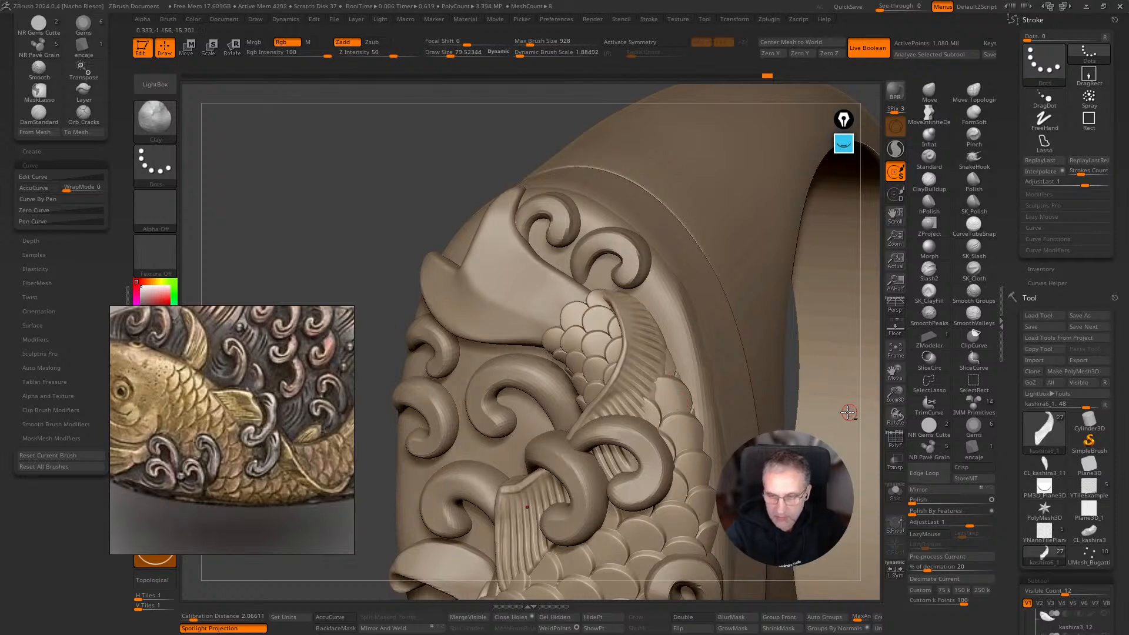
{"action": "mouse_move", "coordinate": [859, 403]}
{"action": "left_mouse_down", "text": "alt"}
{"action": "mouse_move", "coordinate": [812, 361]}
{"action": "mouse_move", "coordinate": [832, 393]}
{"action": "mouse_move", "coordinate": [783, 429]}
{"action": "mouse_move", "coordinate": [782, 458]}
{"action": "mouse_move", "coordinate": [682, 491]}
{"action": "left_mouse_up", "text": "alt"}
{"action": "left_click_drag", "start_coordinate": [686, 530], "coordinate": [690, 579], "text": "alt"}
Make the kashira4 subtool active and shift the reference photo to show the carp's tail fin.
{"action": "left_click", "coordinate": [649, 319], "text": "alt"}
{"action": "left_click_drag", "start_coordinate": [736, 330], "coordinate": [768, 389], "text": "alt"}
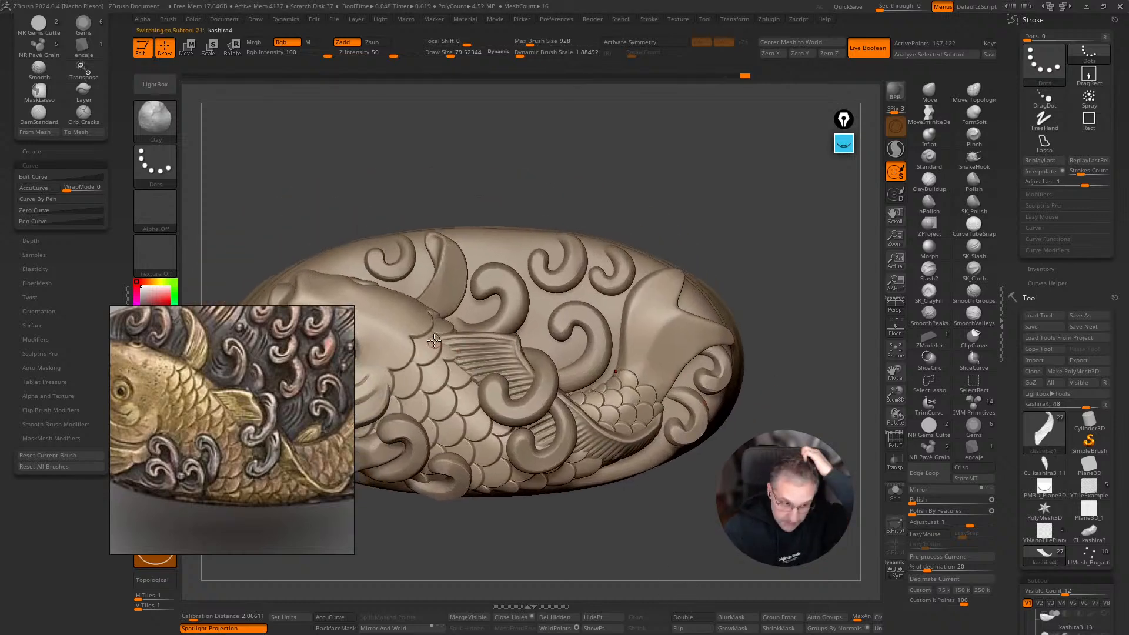
{"action": "left_click", "coordinate": [127, 300]}
{"action": "middle_click_drag", "start_coordinate": [268, 447], "coordinate": [122, 456]}
{"action": "middle_click_drag", "start_coordinate": [234, 428], "coordinate": [219, 430]}
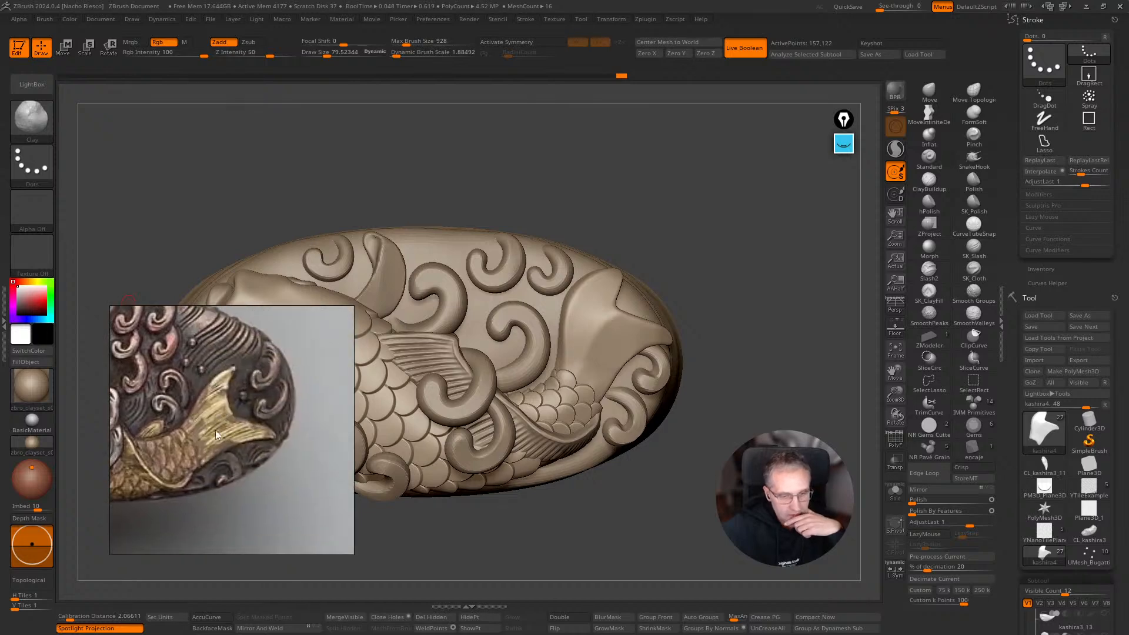
Isolate the carp's tail fin and flatten the middle of its surface with the hPolish brush.
{"action": "mouse_move", "coordinate": [746, 378]}
{"action": "left_mouse_down"}
{"action": "mouse_move", "coordinate": [772, 453]}
{"action": "mouse_move", "coordinate": [779, 409]}
{"action": "mouse_move", "coordinate": [772, 451]}
{"action": "left_mouse_up"}
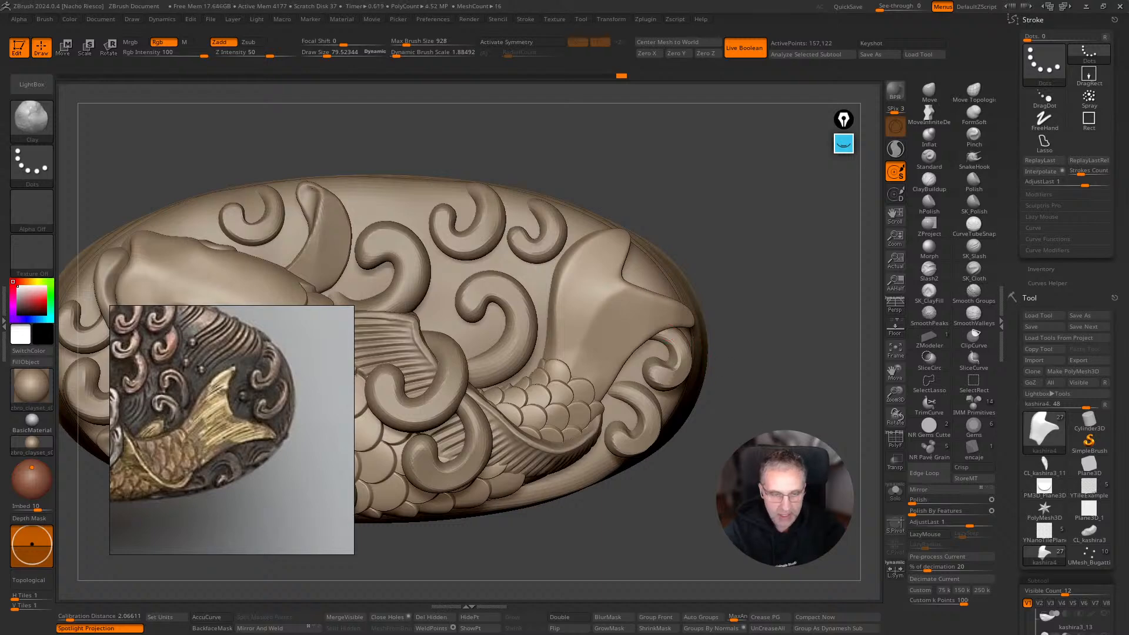
{"action": "left_click", "coordinate": [895, 491]}
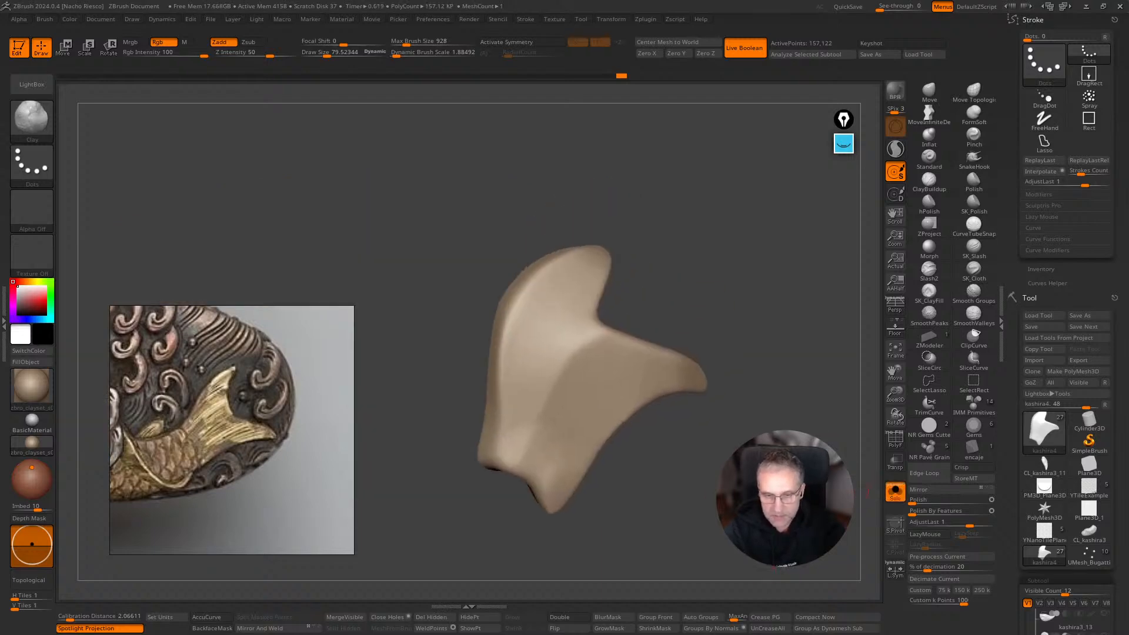
{"action": "mouse_move", "coordinate": [764, 265]}
{"action": "left_mouse_down"}
{"action": "mouse_move", "coordinate": [750, 273]}
{"action": "mouse_move", "coordinate": [752, 343]}
{"action": "left_mouse_up"}
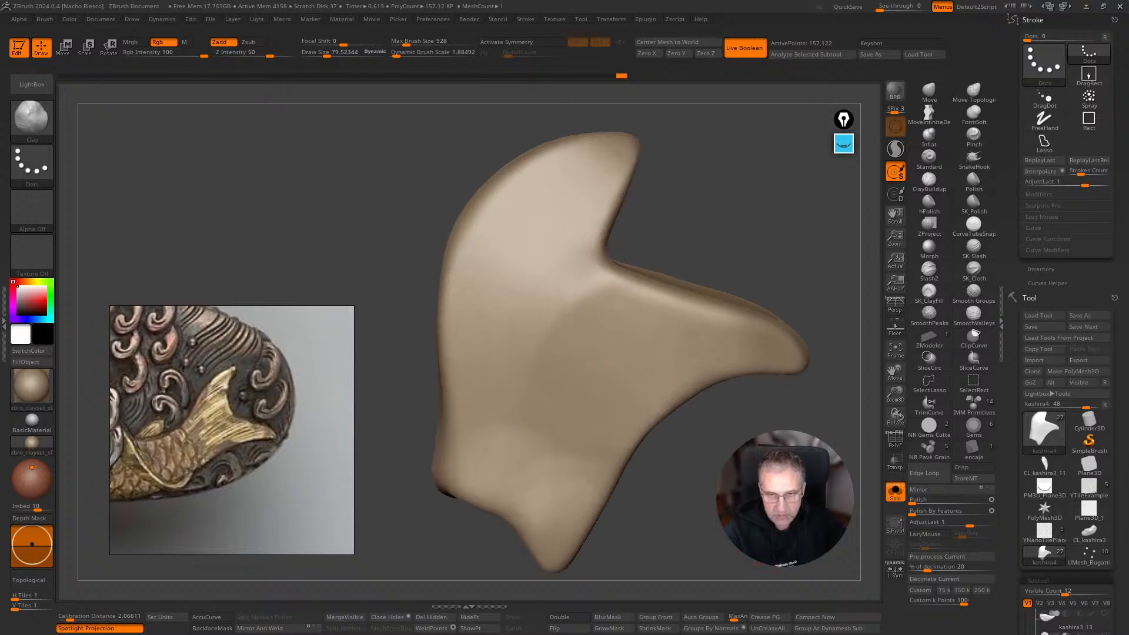
{"action": "left_click", "coordinate": [929, 203]}
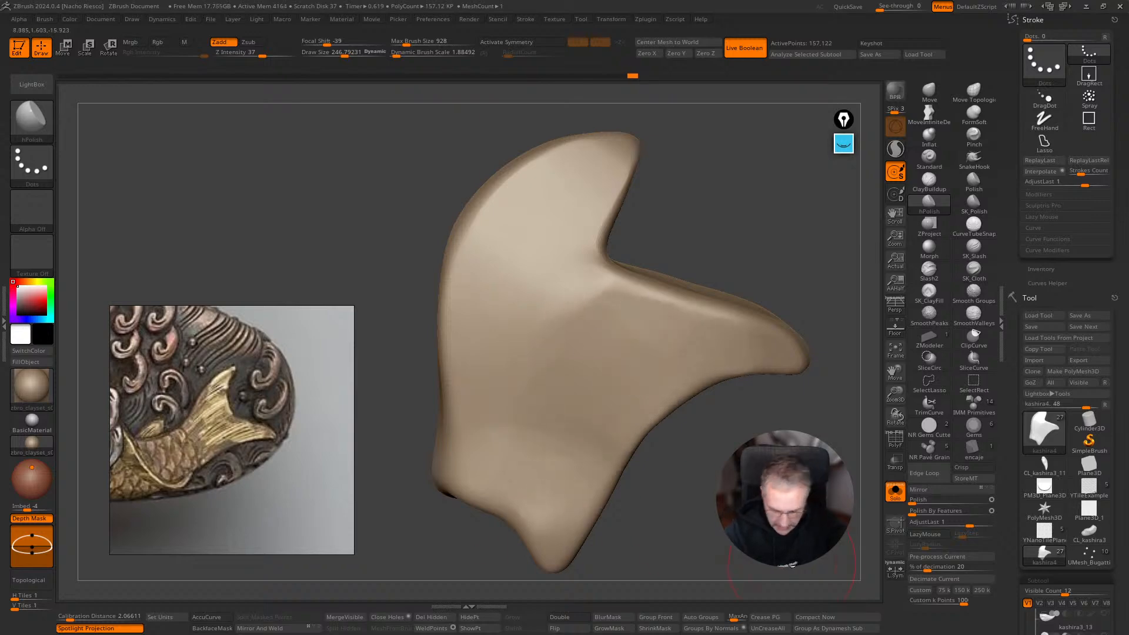
Choose the Orb Cracks brush and try a groove along the tail fin's outer edge, undoing the stroke.
{"action": "key", "text": "b"}
{"action": "left_click", "coordinate": [1029, 556]}
{"action": "key", "text": "s"}
{"action": "left_click_drag", "start_coordinate": [474, 358], "coordinate": [445, 365]}
{"action": "left_click_drag", "start_coordinate": [454, 454], "coordinate": [459, 393]}
{"action": "mouse_move", "coordinate": [457, 306]}
{"action": "left_mouse_down"}
{"action": "mouse_move", "coordinate": [487, 217]}
{"action": "mouse_move", "coordinate": [513, 203]}
{"action": "left_mouse_up"}
{"action": "key", "text": "ctrl+z"}
Subdivide the tail fin once and carve a groove along both outer edges with Orb Cracks at a draw size of about 54.
{"action": "key", "text": "s"}
{"action": "left_click_drag", "start_coordinate": [458, 325], "coordinate": [460, 325]}
{"action": "key", "text": "ctrl+d"}
{"action": "mouse_move", "coordinate": [457, 461]}
{"action": "left_mouse_down"}
{"action": "mouse_move", "coordinate": [463, 292]}
{"action": "mouse_move", "coordinate": [517, 188]}
{"action": "mouse_move", "coordinate": [626, 140]}
{"action": "left_mouse_up"}
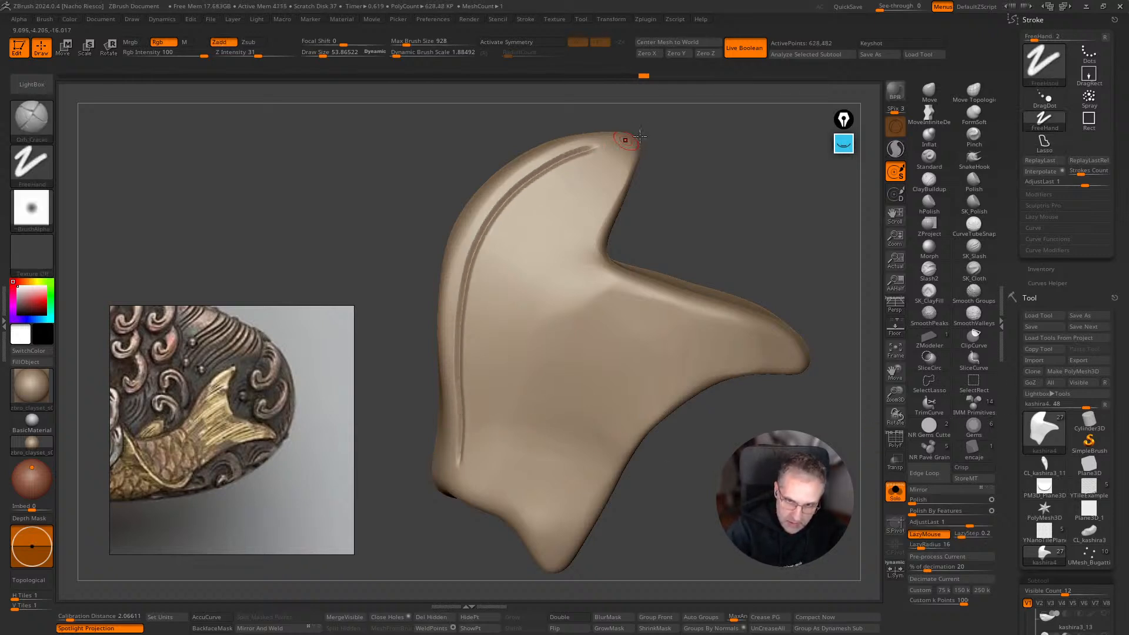
{"action": "mouse_move", "coordinate": [558, 544]}
{"action": "left_mouse_down"}
{"action": "mouse_move", "coordinate": [599, 467]}
{"action": "mouse_move", "coordinate": [703, 372]}
{"action": "mouse_move", "coordinate": [848, 404]}
{"action": "left_mouse_up"}
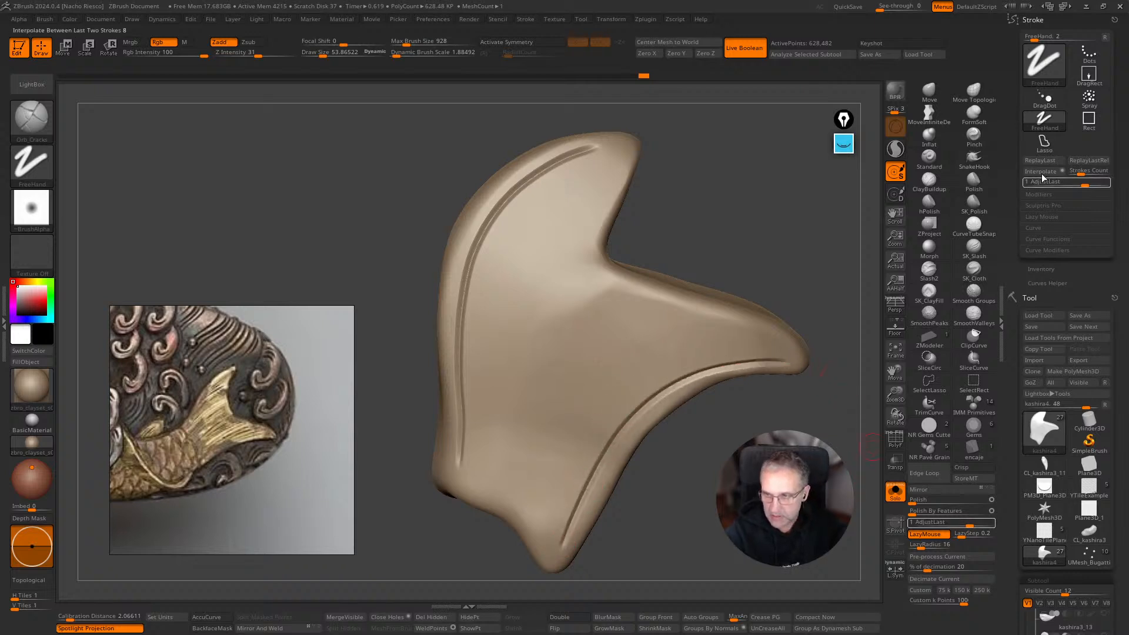
Try interpolating strokes between the two edge grooves of the tail fin at the current stroke count.
{"action": "left_click", "coordinate": [1024, 172]}
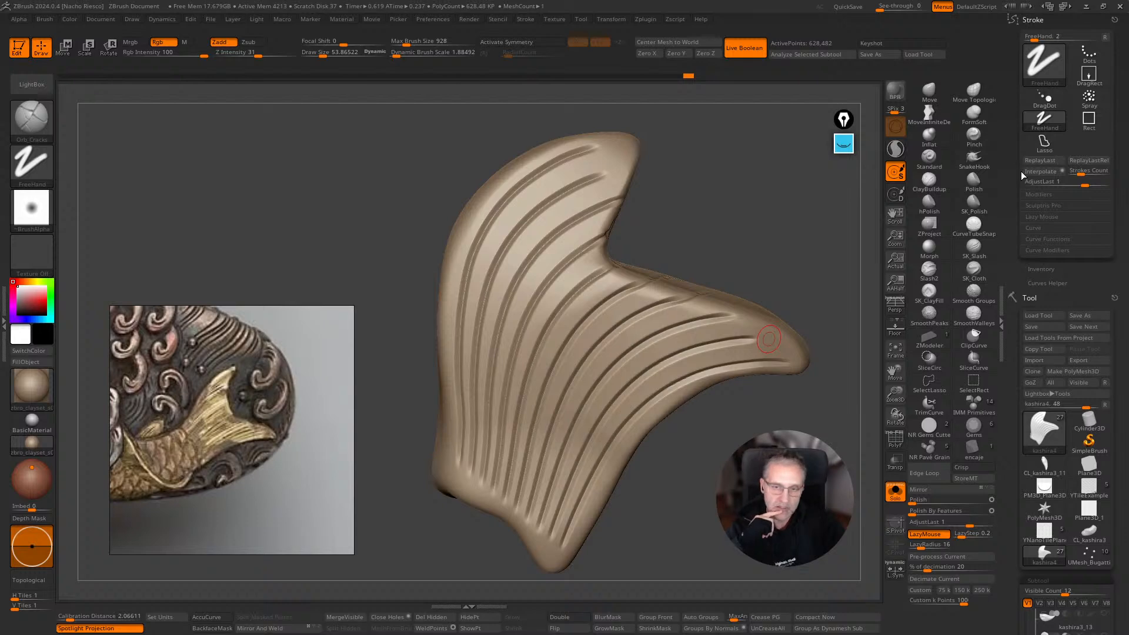
{"action": "key", "text": "ctrl+z"}
{"action": "left_click_drag", "start_coordinate": [618, 262], "coordinate": [603, 246]}
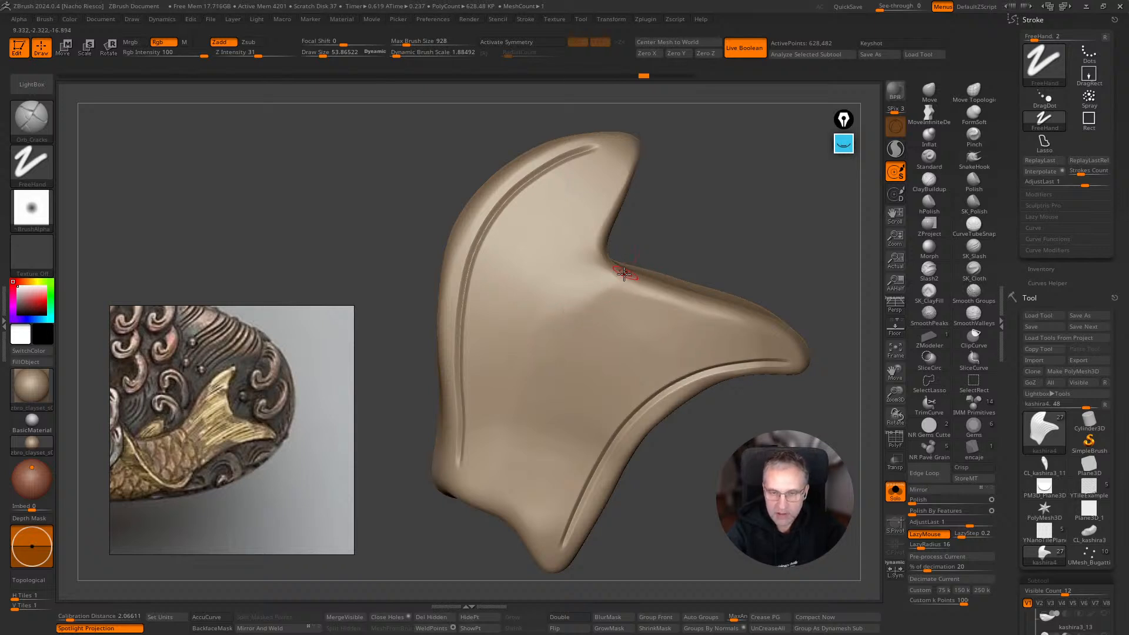
{"action": "left_click", "coordinate": [1041, 172]}
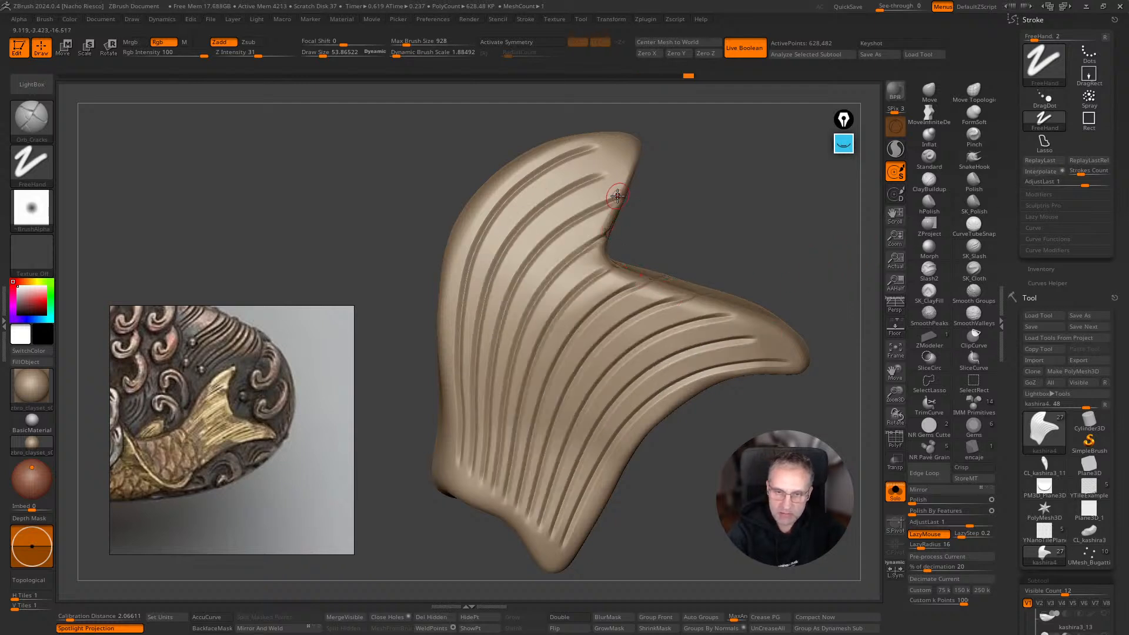
{"action": "key", "text": "ctrl+z"}
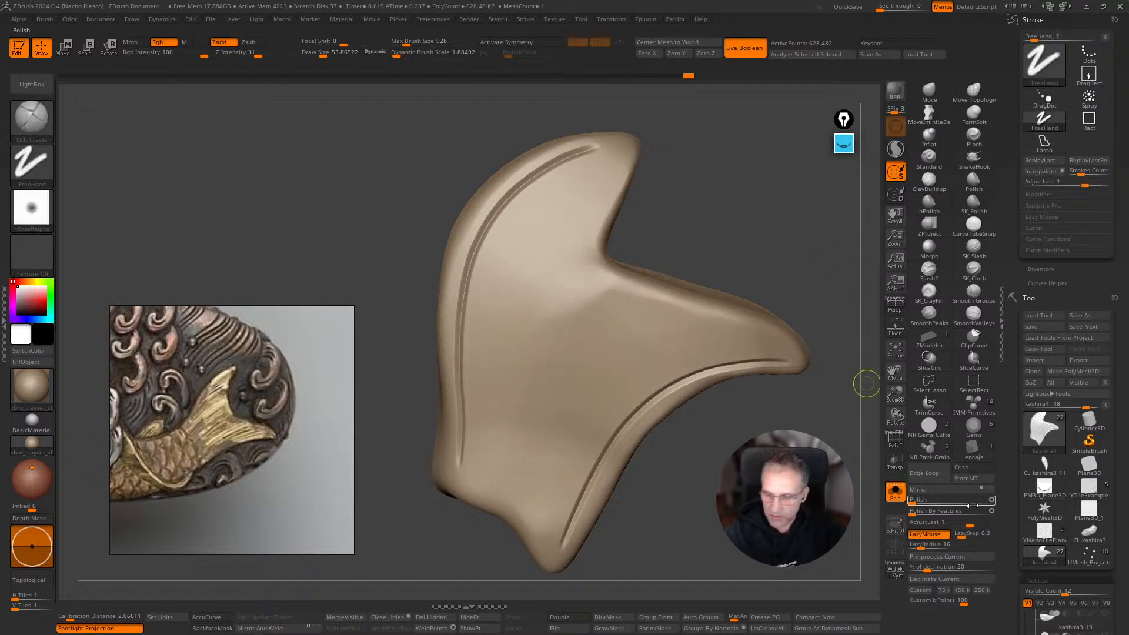
Store a morph target for the tail fin and interpolate 12 strokes between its two edge grooves.
{"action": "left_click", "coordinate": [963, 480]}
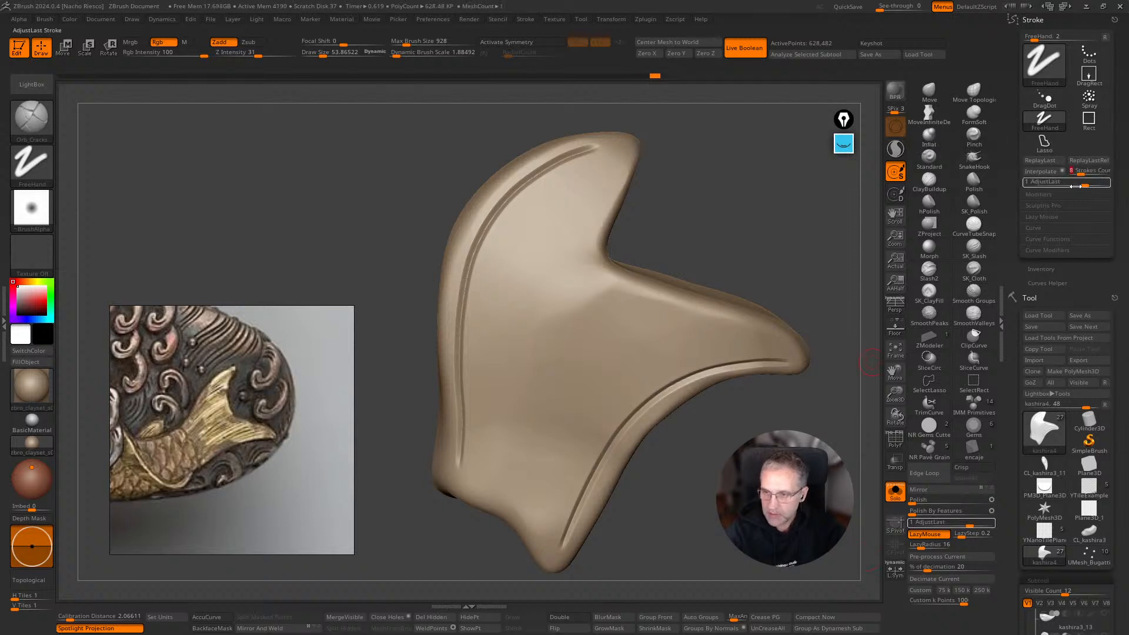
{"action": "type", "text": "12"}
{"action": "left_click", "coordinate": [1039, 172]}
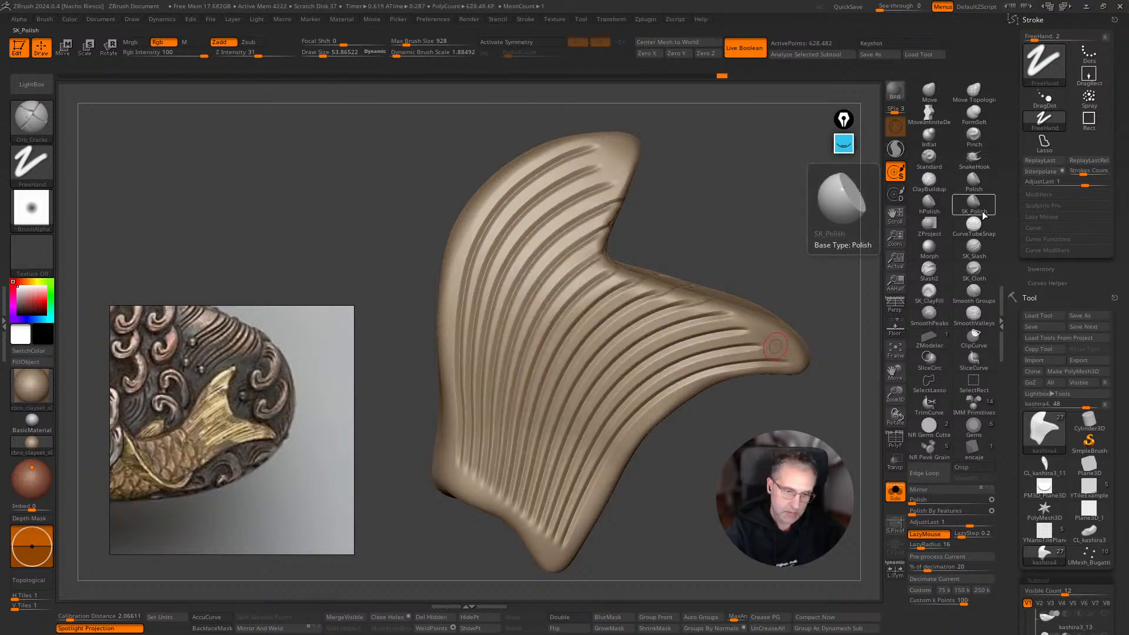
Erase the groove ends along the tail fin's notched rear edge with the Morph brush, reducing the draw size to about 57.
{"action": "left_click", "coordinate": [932, 250]}
{"action": "left_click_drag", "start_coordinate": [727, 209], "coordinate": [666, 248]}
{"action": "key", "text": "s"}
{"action": "left_click_drag", "start_coordinate": [529, 271], "coordinate": [505, 290]}
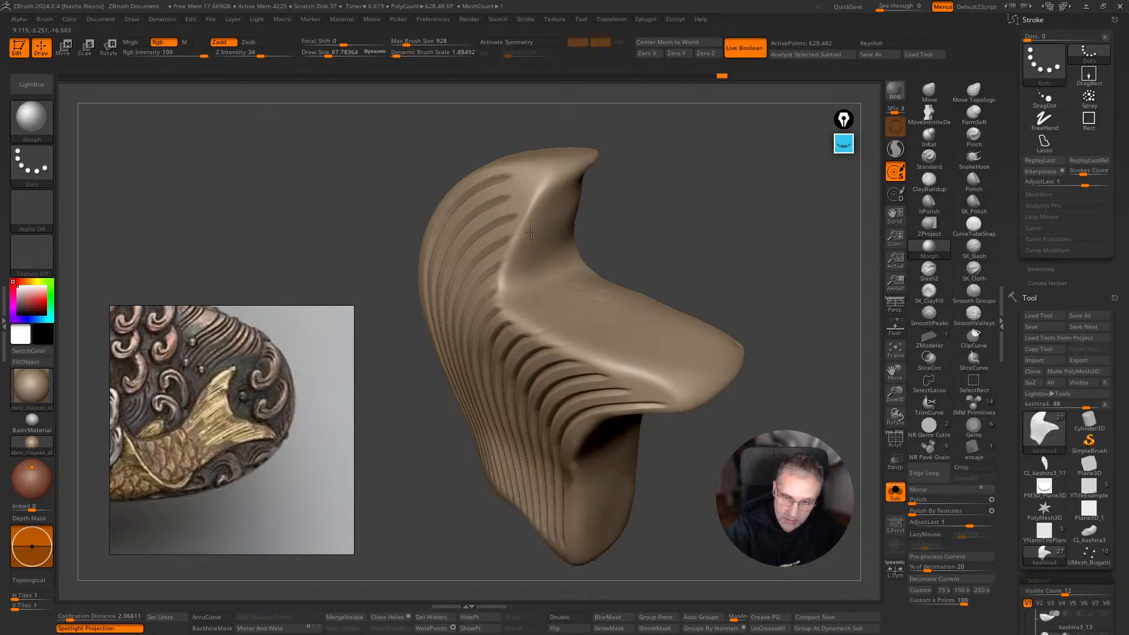
{"action": "left_click_drag", "start_coordinate": [656, 193], "coordinate": [673, 178]}
{"action": "key", "text": "s"}
{"action": "left_click_drag", "start_coordinate": [587, 242], "coordinate": [602, 234]}
{"action": "key", "text": "s"}
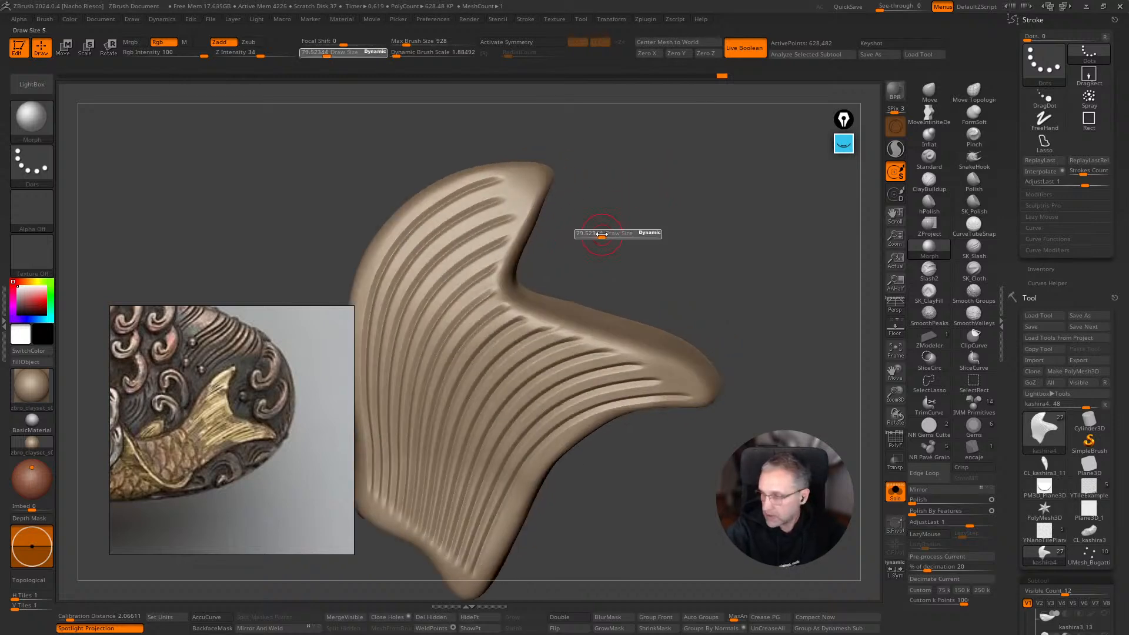
{"action": "key", "text": "s"}
{"action": "left_click_drag", "start_coordinate": [509, 266], "coordinate": [503, 269]}
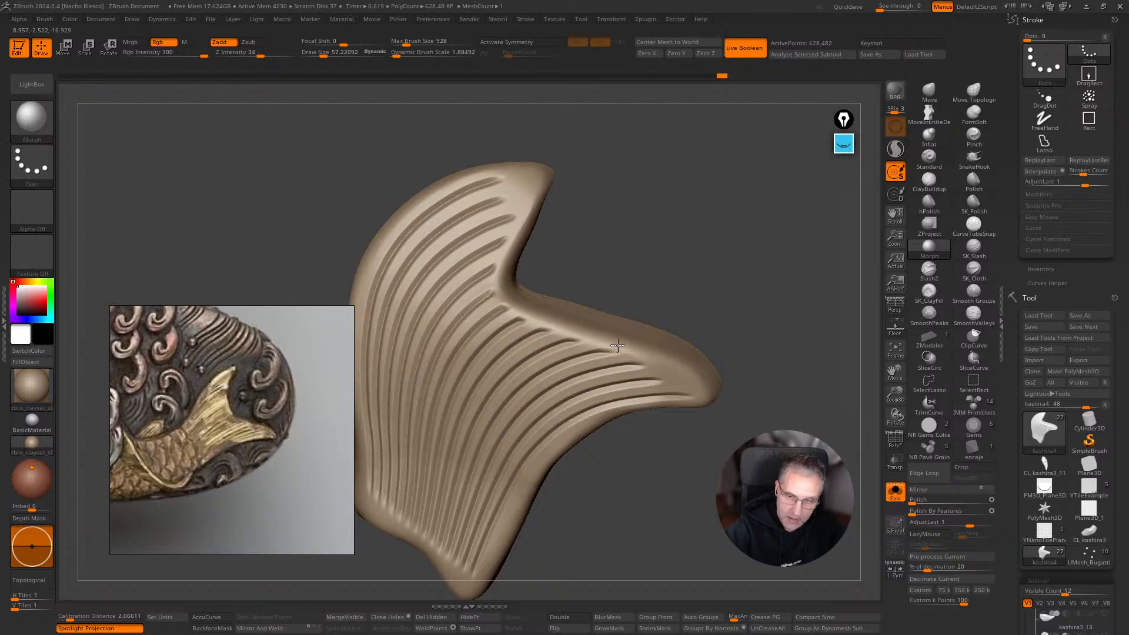
Show the whole kashira relief to check the grooved tail fin in context.
{"action": "left_click_drag", "start_coordinate": [739, 325], "coordinate": [792, 353]}
{"action": "left_click", "coordinate": [895, 493]}
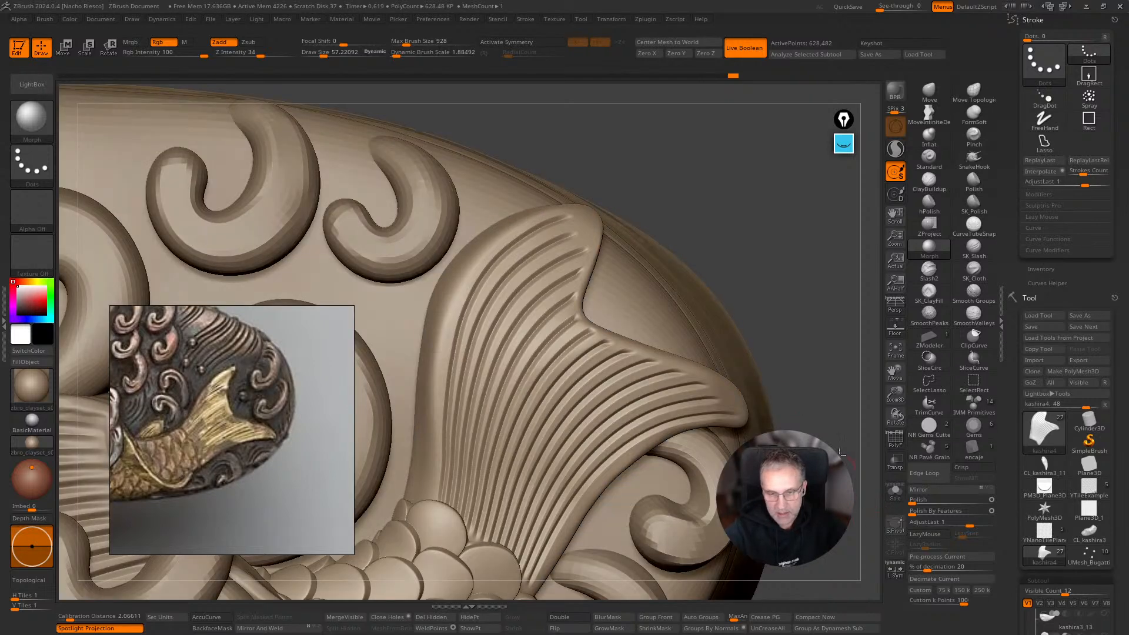
{"action": "key", "text": "f"}
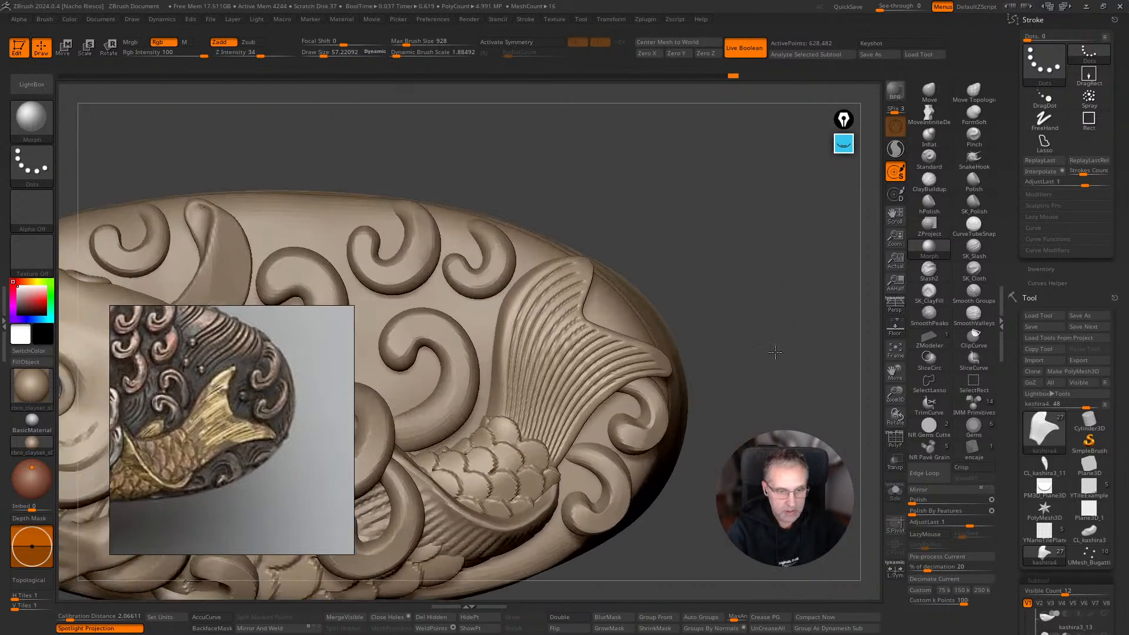
Isolate the tail fin and carve two grooves along the edges of its side wall with Orb Cracks at a draw size of about 51.
{"action": "left_click", "coordinate": [895, 493]}
{"action": "mouse_move", "coordinate": [847, 480]}
{"action": "left_mouse_down", "text": "alt"}
{"action": "mouse_move", "coordinate": [835, 435]}
{"action": "mouse_move", "coordinate": [844, 409]}
{"action": "mouse_move", "coordinate": [805, 414]}
{"action": "mouse_move", "coordinate": [815, 417]}
{"action": "mouse_move", "coordinate": [807, 435]}
{"action": "mouse_move", "coordinate": [801, 419]}
{"action": "left_mouse_up", "text": "alt"}
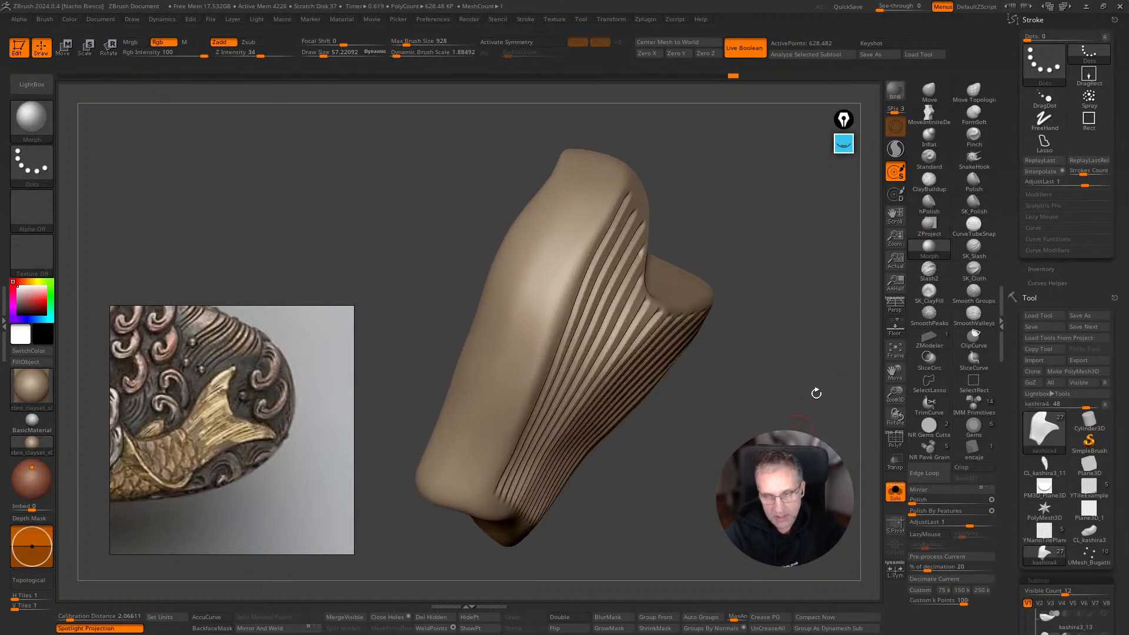
{"action": "key", "text": "b"}
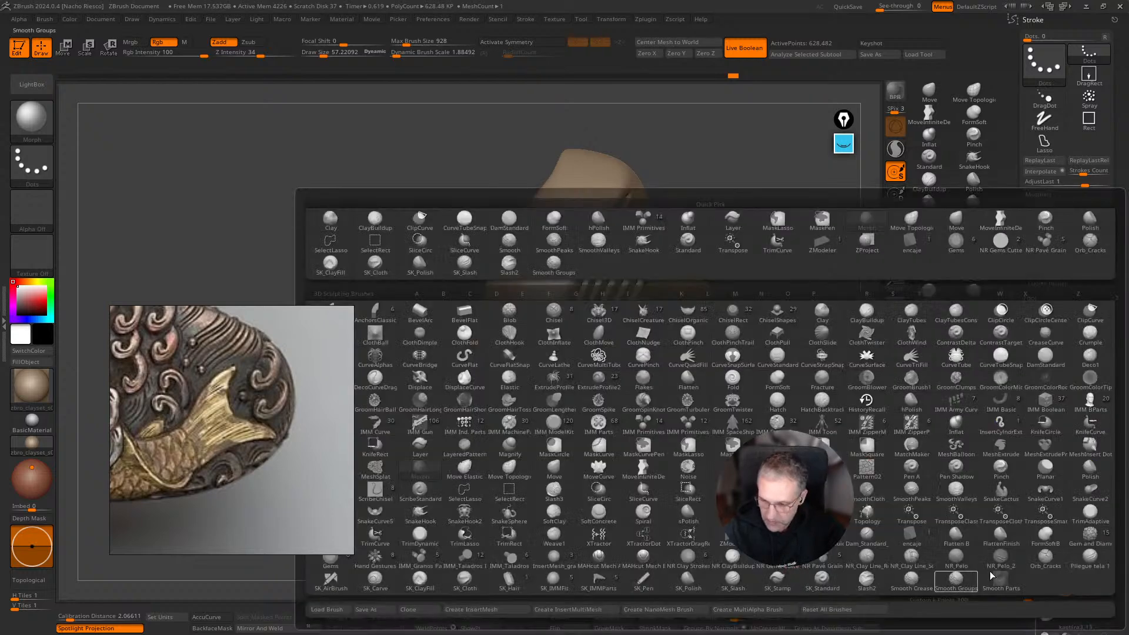
{"action": "left_click", "coordinate": [1045, 558]}
{"action": "key", "text": "s"}
{"action": "left_click_drag", "start_coordinate": [520, 424], "coordinate": [515, 426]}
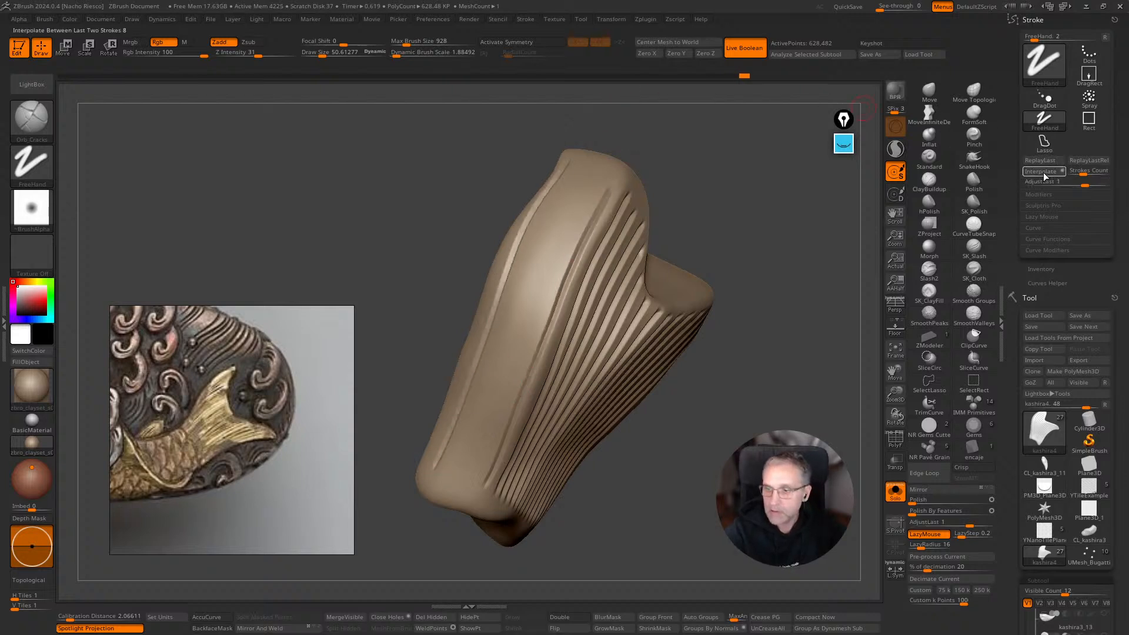
Set the interpolation stroke count to 6 and fill the tail fin's side wall with interpolated grooves.
{"action": "left_click", "coordinate": [1044, 172]}
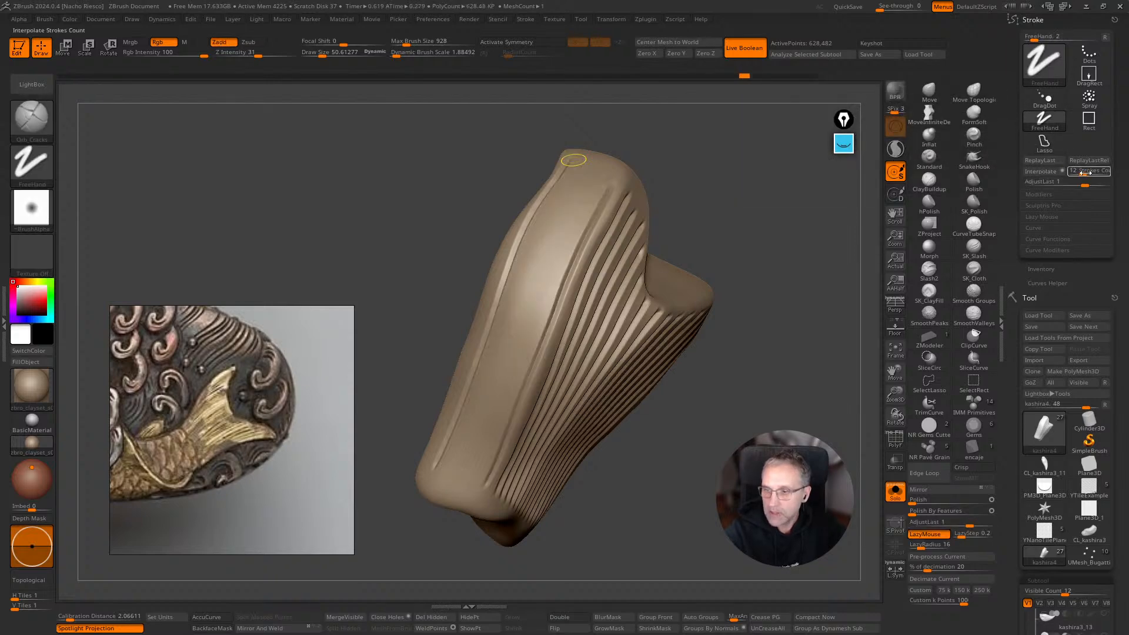
{"action": "left_click", "coordinate": [1049, 172]}
{"action": "key", "text": "ctrl+z"}
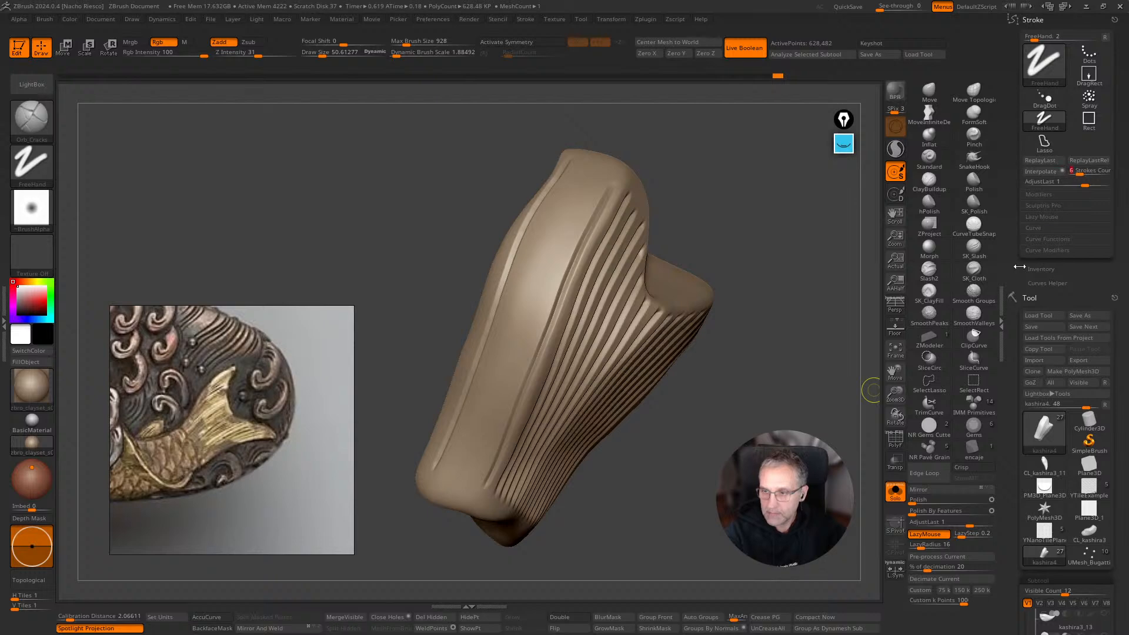
{"action": "left_click", "coordinate": [1043, 172]}
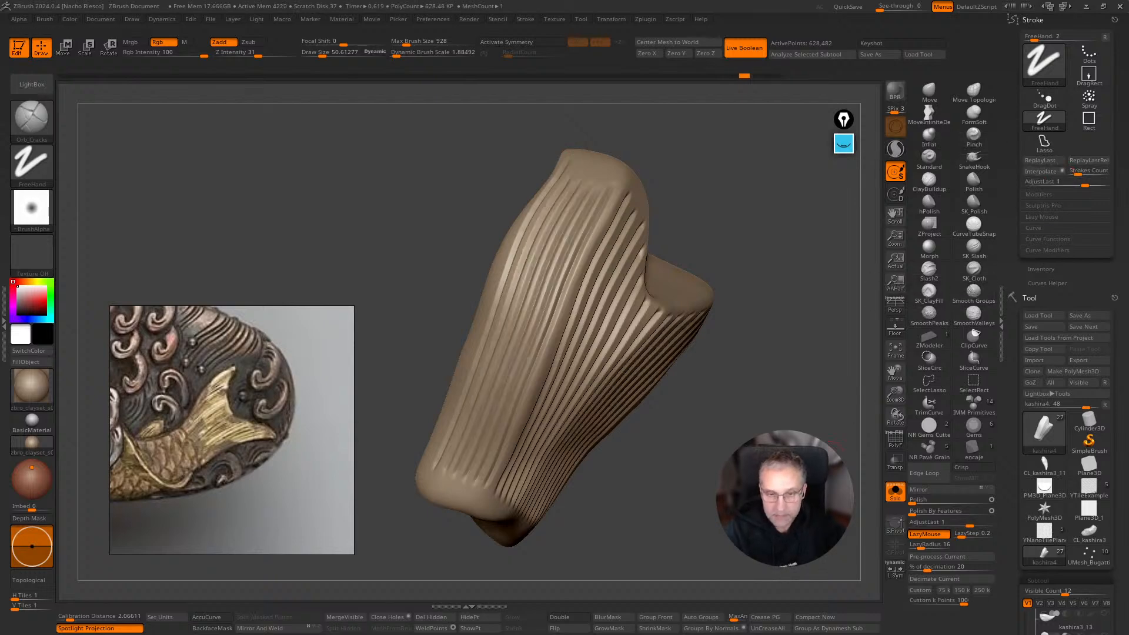
Show the full relief and smooth the groove ends near the tip of the tail fin's side wall.
{"action": "left_click_drag", "start_coordinate": [838, 406], "coordinate": [759, 406]}
{"action": "left_click_drag", "start_coordinate": [839, 445], "coordinate": [918, 517]}
{"action": "left_click", "coordinate": [895, 492]}
{"action": "mouse_move", "coordinate": [853, 411]}
{"action": "left_mouse_down"}
{"action": "mouse_move", "coordinate": [794, 406]}
{"action": "mouse_move", "coordinate": [835, 412]}
{"action": "left_mouse_up"}
{"action": "mouse_move", "coordinate": [794, 370]}
{"action": "left_mouse_down", "text": "alt"}
{"action": "mouse_move", "coordinate": [797, 405]}
{"action": "mouse_move", "coordinate": [824, 403]}
{"action": "mouse_move", "coordinate": [814, 399]}
{"action": "left_mouse_up", "text": "alt"}
{"action": "key", "text": "s"}
{"action": "key", "text": "shift"}
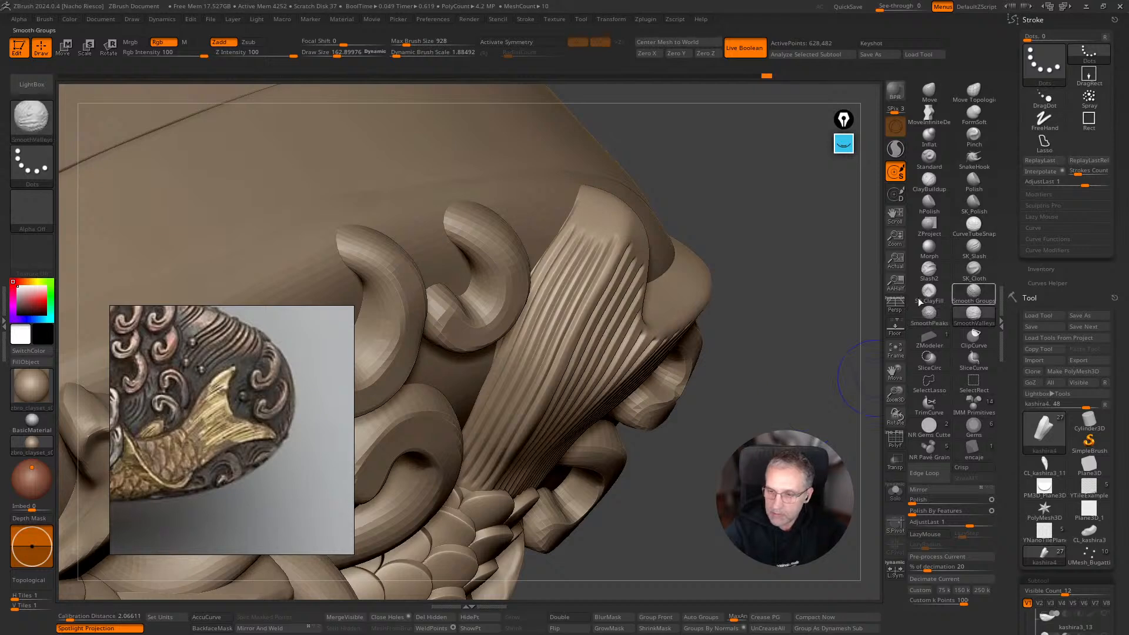
{"action": "left_click_drag", "start_coordinate": [598, 228], "coordinate": [623, 238], "text": "shift"}
{"action": "left_click_drag", "start_coordinate": [756, 167], "coordinate": [665, 188]}
{"action": "mouse_move", "coordinate": [662, 335]}
{"action": "left_mouse_down", "text": "shift"}
{"action": "mouse_move", "coordinate": [664, 307]}
{"action": "mouse_move", "coordinate": [774, 353]}
{"action": "mouse_move", "coordinate": [864, 353]}
{"action": "left_mouse_up", "text": "shift"}
Make the Extract1 base active and adjust its surface around the tail fin with the Move brush.
{"action": "left_click_drag", "start_coordinate": [868, 420], "coordinate": [860, 177], "text": "alt"}
{"action": "left_click_drag", "start_coordinate": [844, 403], "coordinate": [833, 305], "text": "alt"}
{"action": "mouse_move", "coordinate": [794, 432]}
{"action": "left_mouse_down"}
{"action": "mouse_move", "coordinate": [816, 398]}
{"action": "mouse_move", "coordinate": [812, 318]}
{"action": "mouse_move", "coordinate": [797, 396]}
{"action": "mouse_move", "coordinate": [806, 403]}
{"action": "mouse_move", "coordinate": [802, 341]}
{"action": "mouse_move", "coordinate": [855, 488]}
{"action": "mouse_move", "coordinate": [771, 594]}
{"action": "mouse_move", "coordinate": [773, 627]}
{"action": "left_mouse_up"}
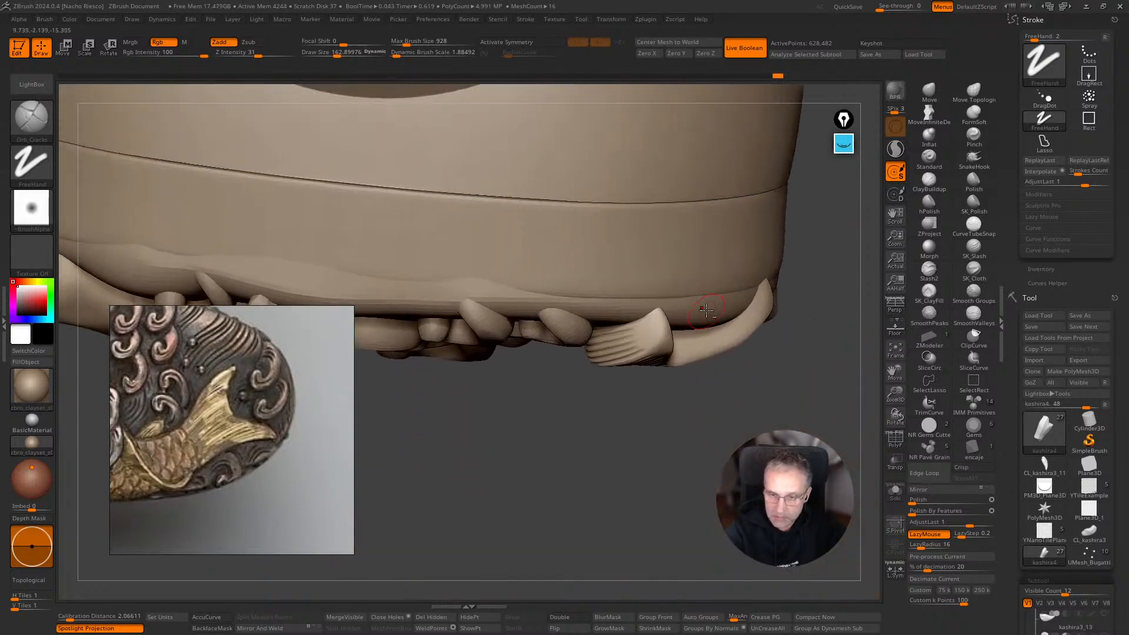
{"action": "left_click", "coordinate": [715, 306], "text": "alt"}
{"action": "left_click", "coordinate": [927, 92]}
{"action": "key", "text": "s"}
{"action": "mouse_move", "coordinate": [629, 317]}
{"action": "left_mouse_down"}
{"action": "mouse_move", "coordinate": [666, 318]}
{"action": "mouse_move", "coordinate": [631, 321]}
{"action": "left_mouse_up"}
{"action": "left_click_drag", "start_coordinate": [704, 318], "coordinate": [708, 324]}
{"action": "left_click_drag", "start_coordinate": [653, 447], "coordinate": [603, 353]}
{"action": "mouse_move", "coordinate": [685, 482]}
{"action": "left_mouse_down"}
{"action": "mouse_move", "coordinate": [430, 338]}
{"action": "mouse_move", "coordinate": [359, 317]}
{"action": "left_mouse_up"}
{"action": "left_click_drag", "start_coordinate": [748, 327], "coordinate": [749, 331]}
{"action": "mouse_move", "coordinate": [703, 532]}
{"action": "left_mouse_down"}
{"action": "mouse_move", "coordinate": [791, 424]}
{"action": "mouse_move", "coordinate": [797, 334]}
{"action": "mouse_move", "coordinate": [817, 315]}
{"action": "left_mouse_up"}
{"action": "left_click_drag", "start_coordinate": [753, 465], "coordinate": [671, 425], "text": "alt"}
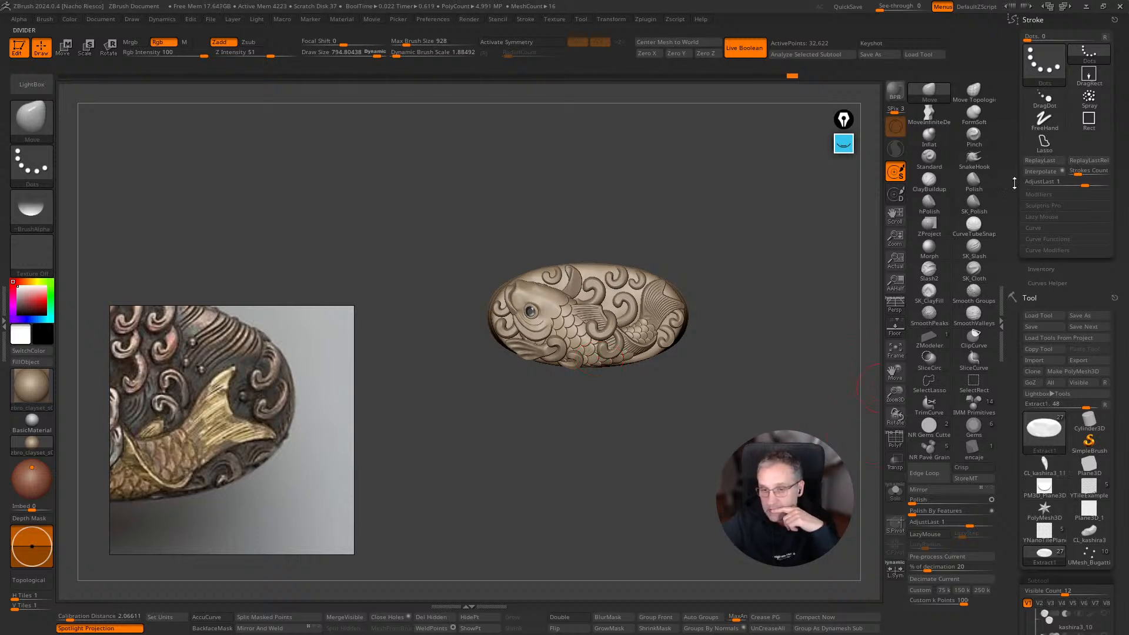
Switch to the UMesh_Bugatti Panther1 tool and examine the panther's sculpted chest and body up close.
{"action": "left_click", "coordinate": [1086, 560]}
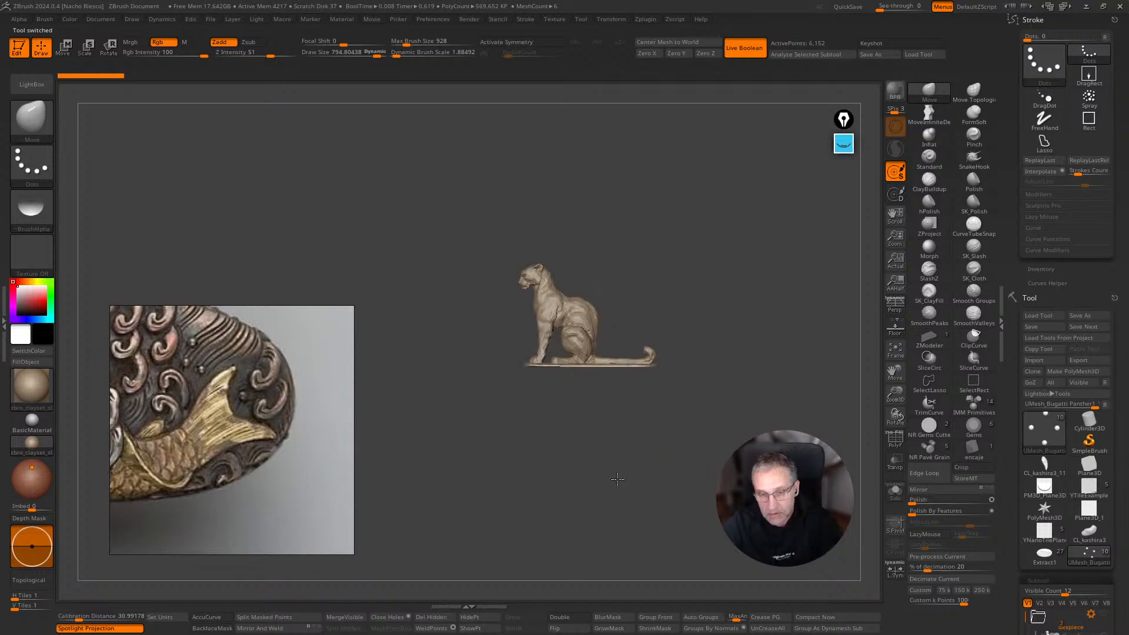
{"action": "right_click_drag", "start_coordinate": [602, 388], "coordinate": [606, 630], "text": "ctrl"}
{"action": "right_click_drag", "start_coordinate": [533, 365], "coordinate": [533, 530], "text": "ctrl"}
{"action": "right_click_drag", "start_coordinate": [432, 396], "coordinate": [594, 430], "text": "alt"}
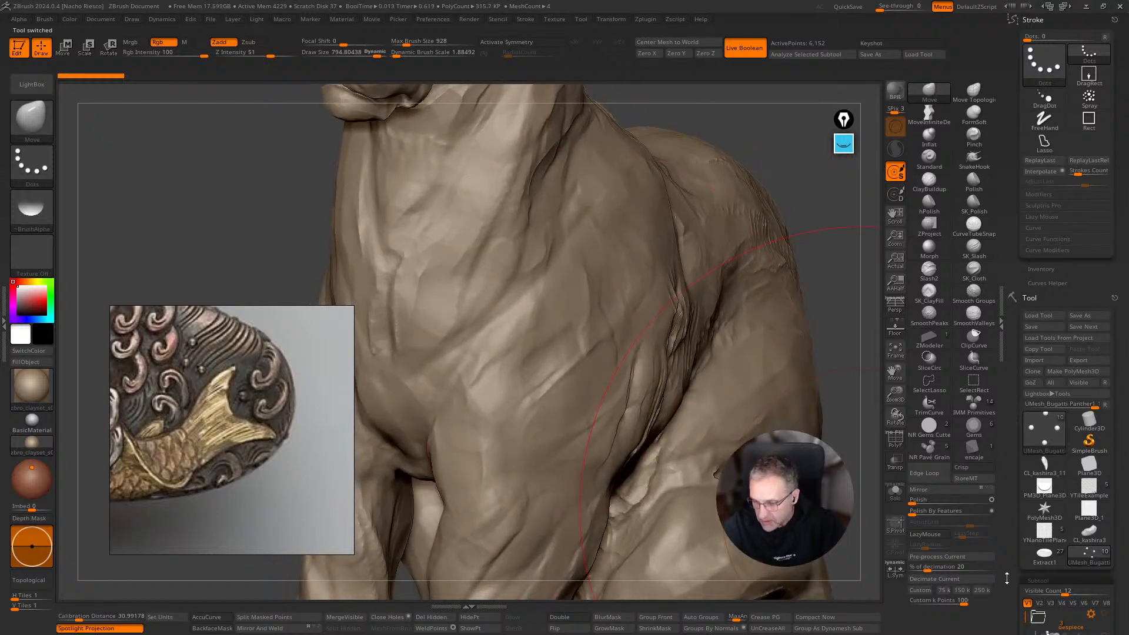
{"action": "scroll", "coordinate": [1007, 578], "scroll_direction": "down", "scroll_amount": 5}
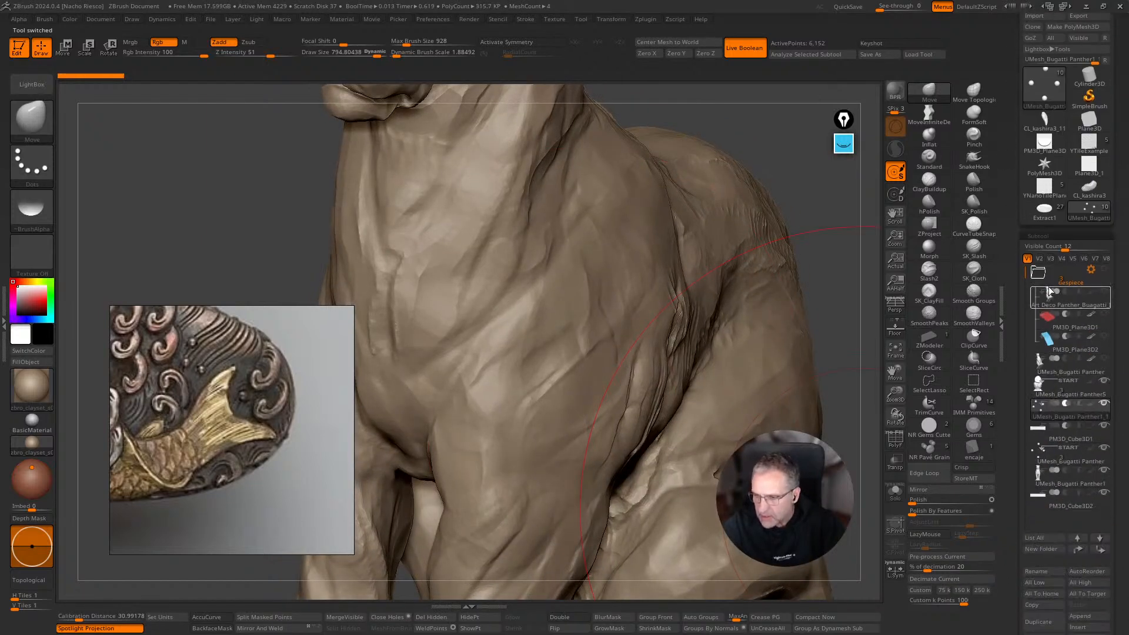
Isolate the Art Deco Panther_Buagatti_IMPRESIÓN subtool and examine its head and body.
{"action": "left_click", "coordinate": [1047, 291]}
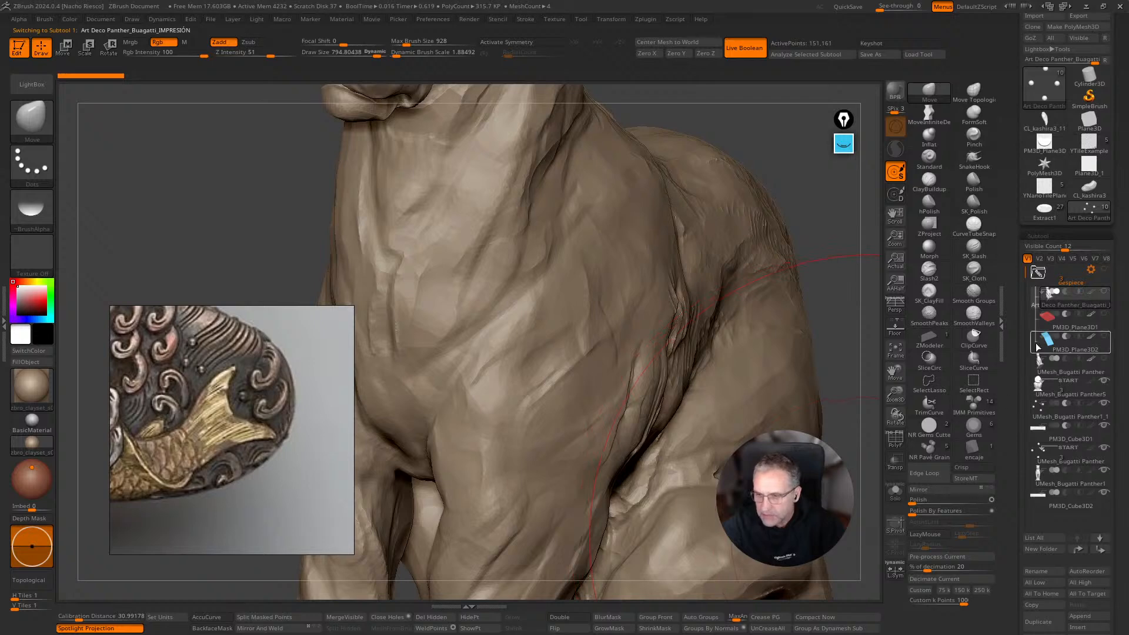
{"action": "left_click", "coordinate": [895, 493]}
{"action": "left_click", "coordinate": [896, 442]}
{"action": "left_click", "coordinate": [897, 442]}
{"action": "left_click_drag", "start_coordinate": [859, 415], "coordinate": [805, 433], "text": "alt"}
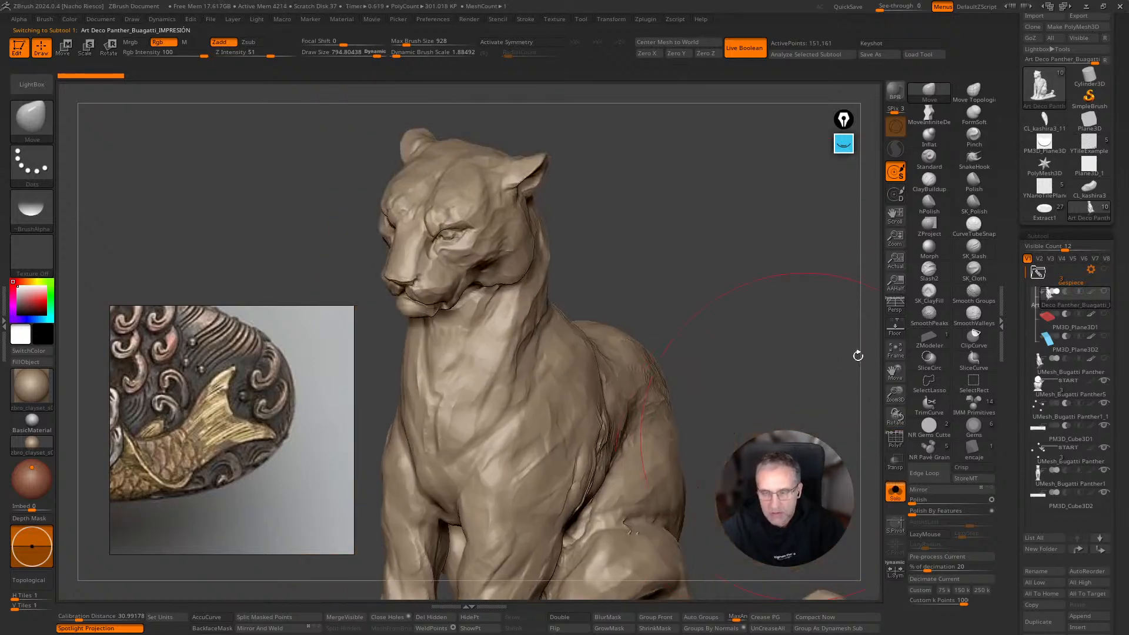
Compare the Art Deco Panther_Nueva, Nueva1_1 and Nueva1_3 subtools of the seated panther by making each active.
{"action": "left_click_drag", "start_coordinate": [1016, 122], "coordinate": [1020, 222]}
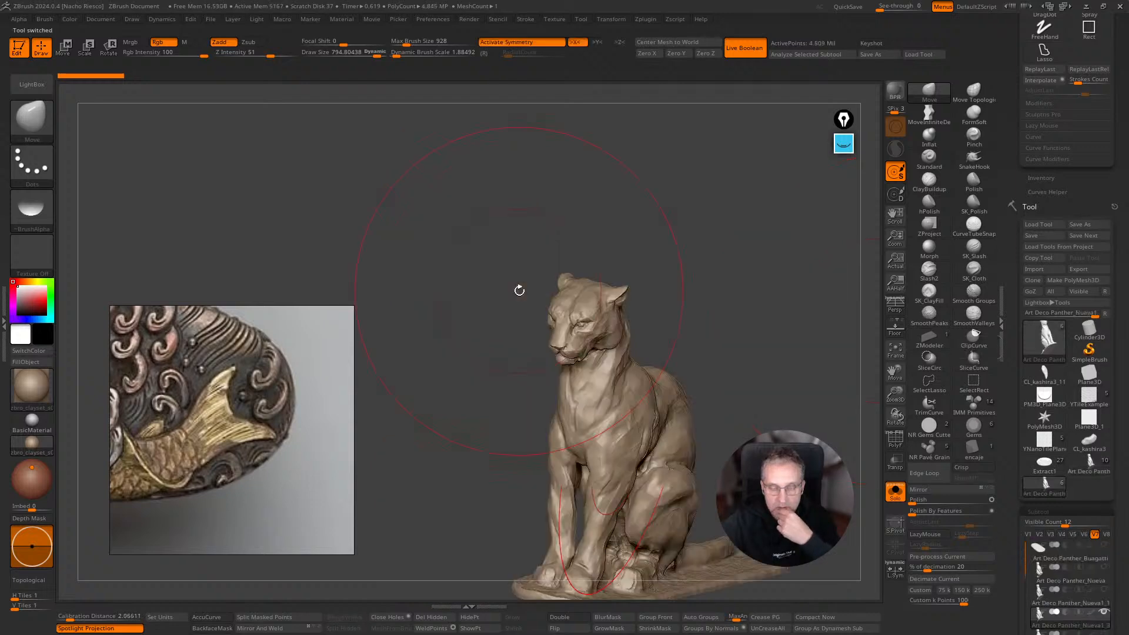
{"action": "left_click_drag", "start_coordinate": [703, 356], "coordinate": [696, 340]}
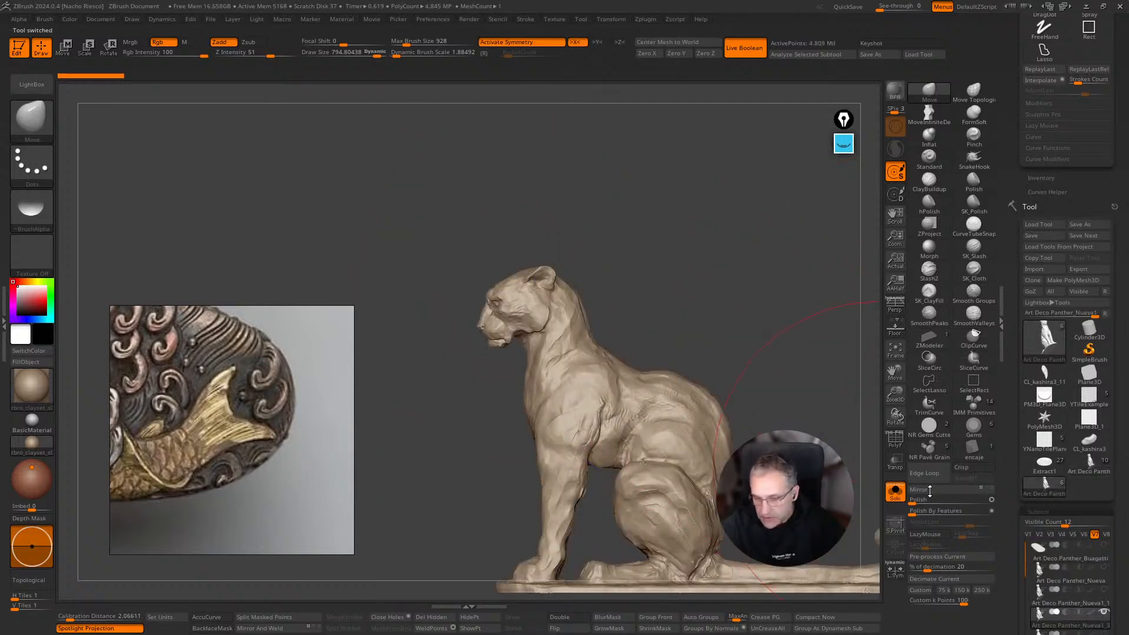
{"action": "left_click_drag", "start_coordinate": [1014, 610], "coordinate": [1019, 536]}
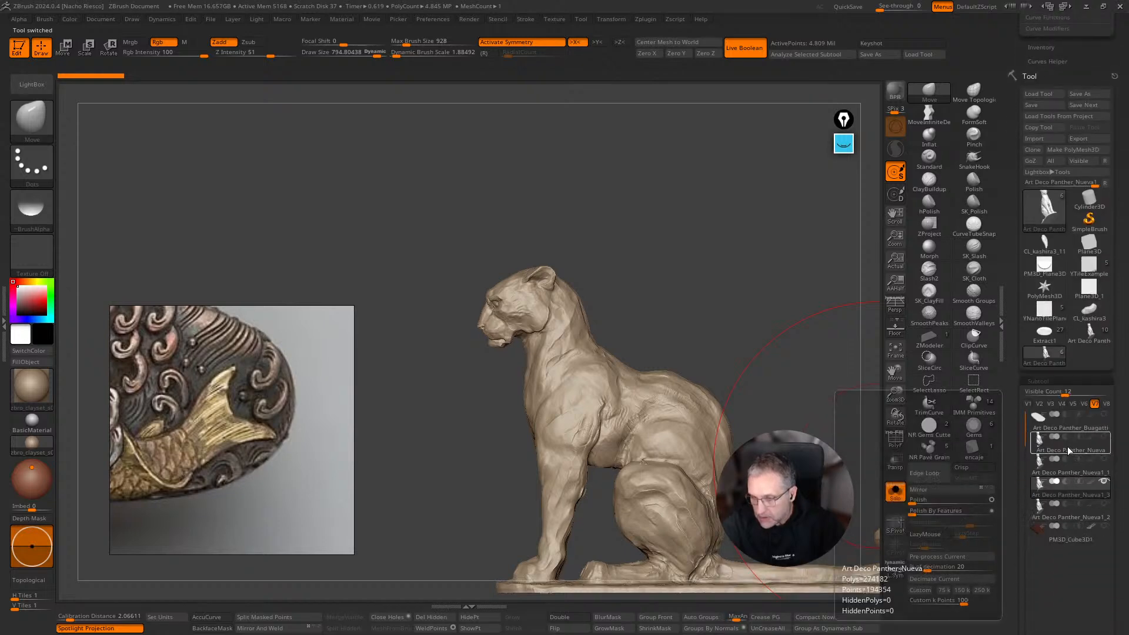
{"action": "left_click", "coordinate": [1067, 447]}
{"action": "left_click", "coordinate": [1055, 470]}
{"action": "left_click_drag", "start_coordinate": [840, 406], "coordinate": [853, 428]}
{"action": "left_click", "coordinate": [1056, 496]}
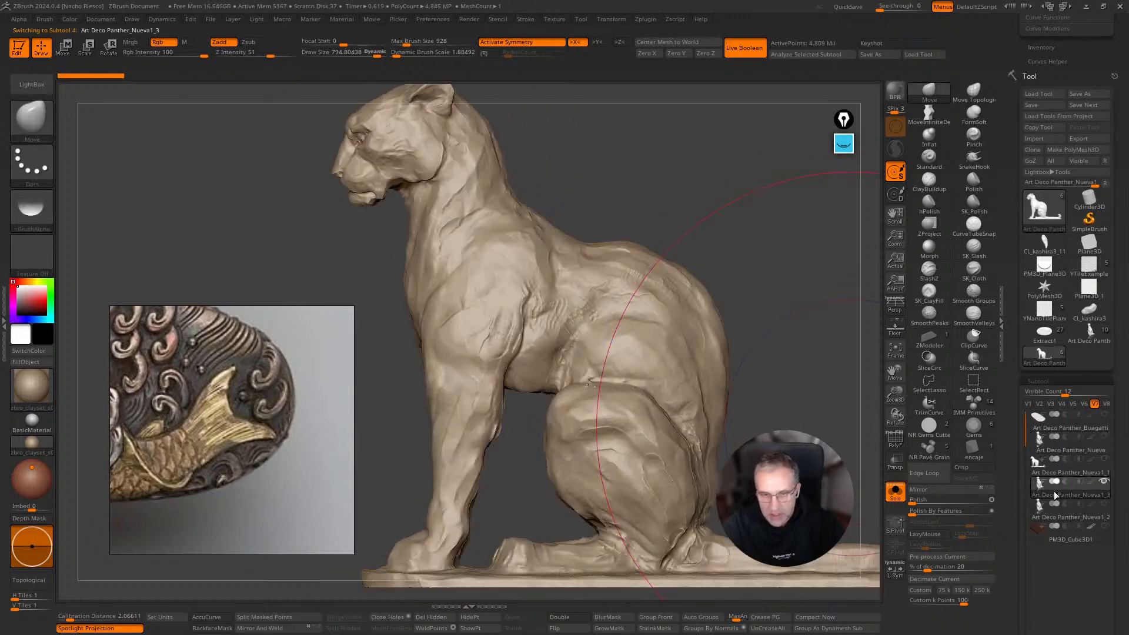
Compare the head and neck of the Art Deco Panther_Nueva1_2, Nueva1_3 and Nueva subtools by making each active.
{"action": "right_click_drag", "start_coordinate": [540, 308], "coordinate": [539, 375], "text": "alt"}
{"action": "mouse_move", "coordinate": [618, 377]}
{"action": "right_mouse_down"}
{"action": "mouse_move", "coordinate": [655, 379]}
{"action": "mouse_move", "coordinate": [615, 396]}
{"action": "right_mouse_up"}
{"action": "left_click", "coordinate": [1071, 517]}
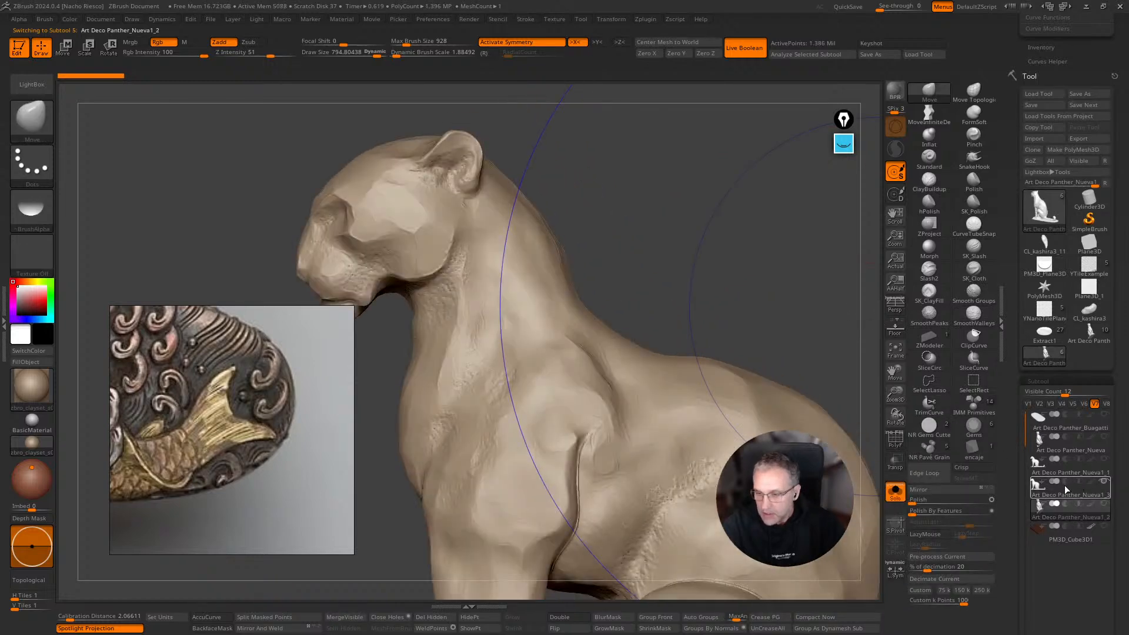
{"action": "left_click", "coordinate": [1067, 489]}
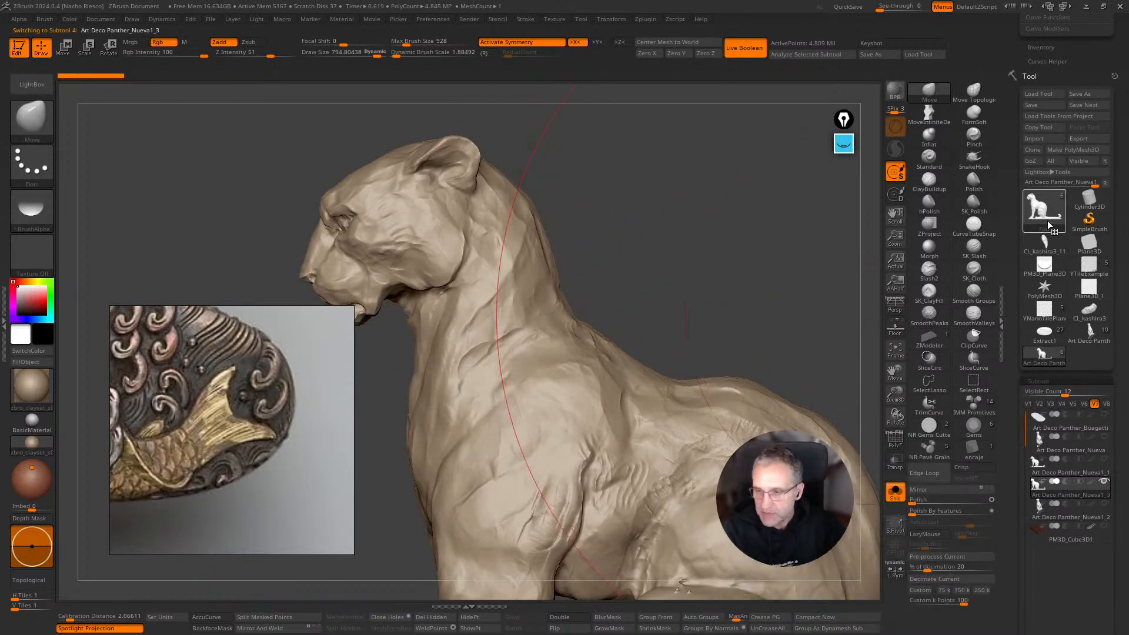
{"action": "left_click", "coordinate": [1050, 449]}
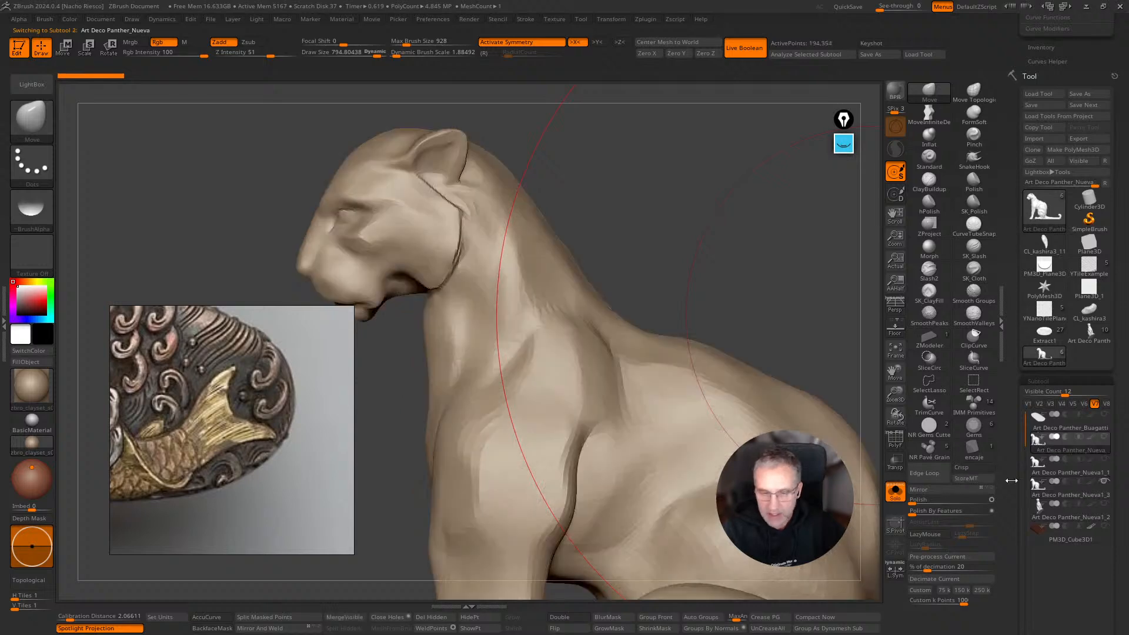
Make the Art Deco Panther_Nueva1_1 subtool active and lay the first Clay brush strokes along its chest and shoulder muscles.
{"action": "left_click", "coordinate": [1056, 474]}
{"action": "left_click_drag", "start_coordinate": [814, 378], "coordinate": [726, 333]}
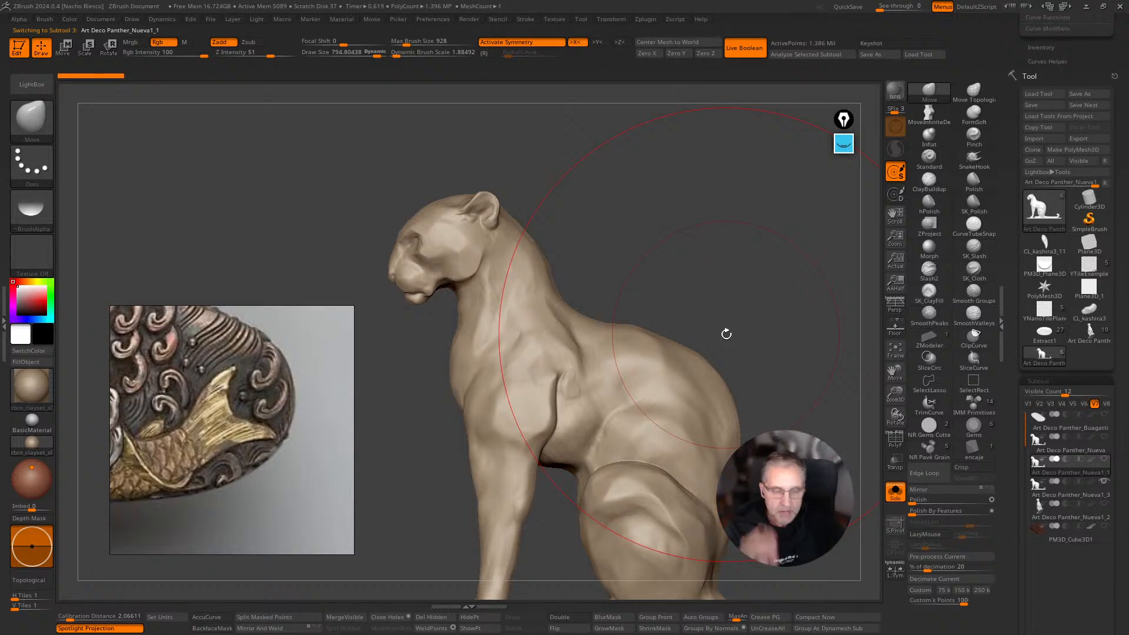
{"action": "mouse_move", "coordinate": [764, 339]}
{"action": "left_mouse_down", "text": "shift"}
{"action": "mouse_move", "coordinate": [777, 330]}
{"action": "mouse_move", "coordinate": [769, 341]}
{"action": "left_mouse_up", "text": "shift"}
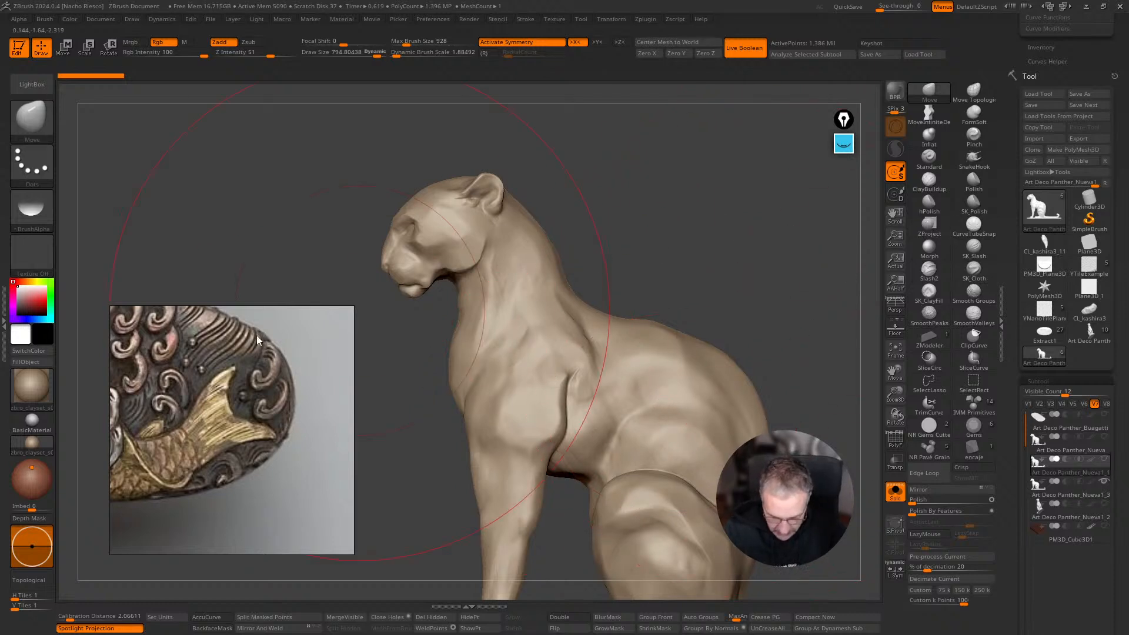
{"action": "key", "text": "b"}
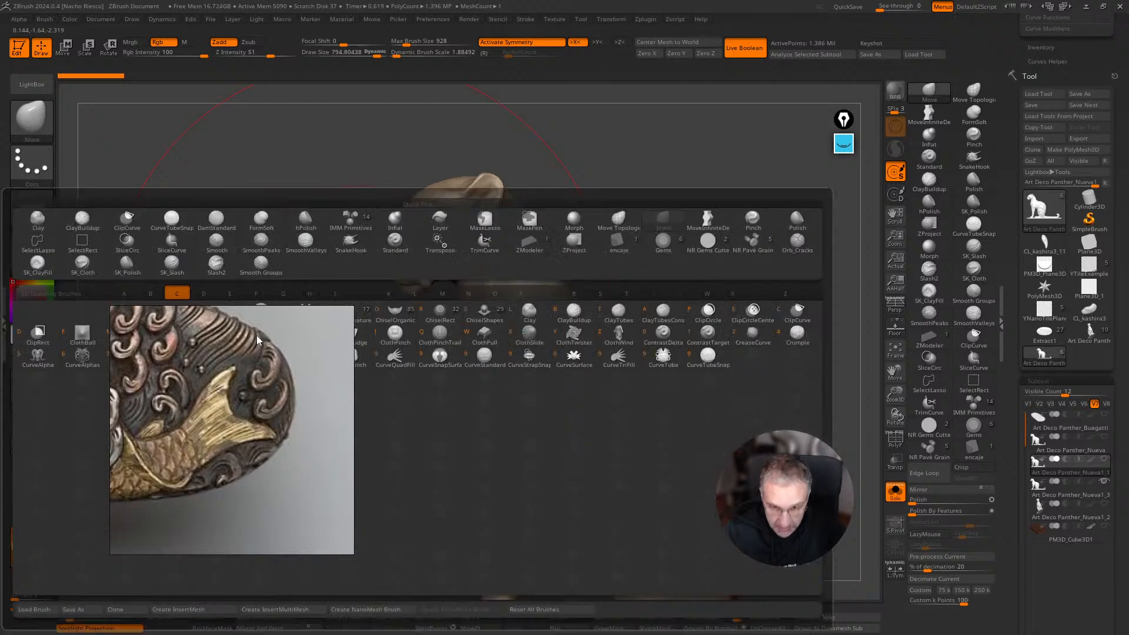
{"action": "left_click", "coordinate": [523, 322]}
{"action": "left_click_drag", "start_coordinate": [632, 296], "coordinate": [630, 381], "text": "alt"}
{"action": "key", "text": "s"}
{"action": "left_click_drag", "start_coordinate": [546, 453], "coordinate": [537, 461]}
{"action": "left_click_drag", "start_coordinate": [646, 347], "coordinate": [646, 402], "text": "alt"}
{"action": "left_click_drag", "start_coordinate": [513, 494], "coordinate": [500, 517]}
{"action": "left_click_drag", "start_coordinate": [668, 297], "coordinate": [725, 350]}
{"action": "mouse_move", "coordinate": [518, 453]}
{"action": "left_mouse_down"}
{"action": "mouse_move", "coordinate": [466, 518]}
{"action": "mouse_move", "coordinate": [467, 502]}
{"action": "mouse_move", "coordinate": [518, 466]}
{"action": "mouse_move", "coordinate": [520, 432]}
{"action": "mouse_move", "coordinate": [448, 487]}
{"action": "left_mouse_up"}
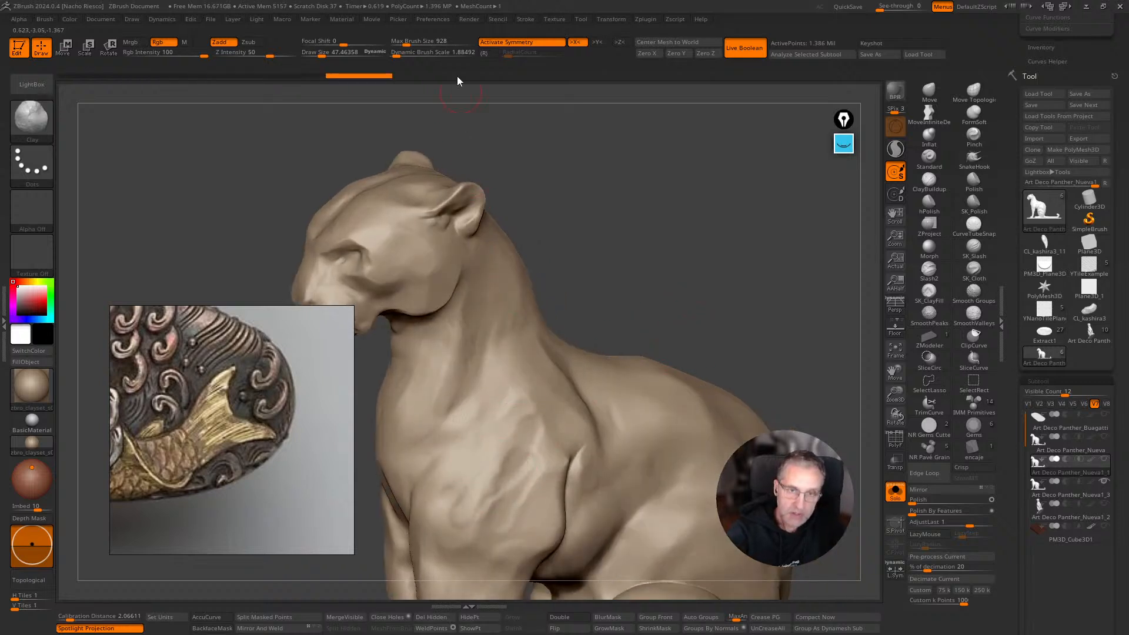
Set the Clay brush's focal shift to -67 and build up harder-edged strokes along the panther's shoulder.
{"action": "left_click_drag", "start_coordinate": [341, 43], "coordinate": [330, 42]}
{"action": "left_click_drag", "start_coordinate": [462, 508], "coordinate": [513, 432]}
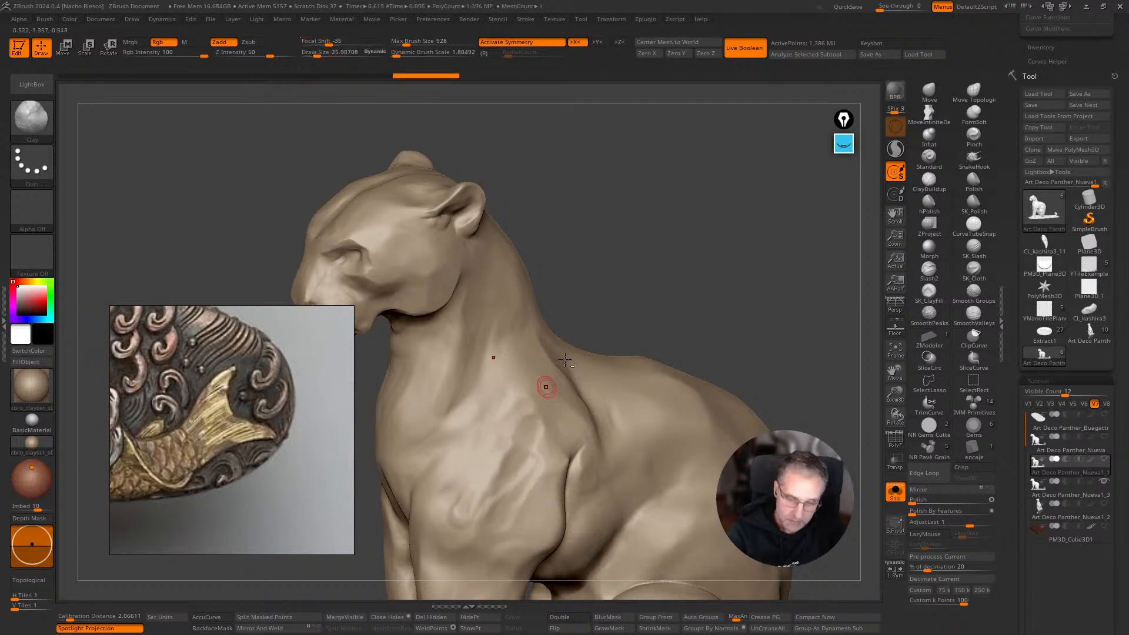
{"action": "left_click_drag", "start_coordinate": [594, 253], "coordinate": [599, 280], "text": "alt"}
{"action": "left_click_drag", "start_coordinate": [328, 42], "coordinate": [316, 43]}
{"action": "key", "text": "s"}
{"action": "left_click_drag", "start_coordinate": [496, 461], "coordinate": [500, 461]}
{"action": "left_click_drag", "start_coordinate": [484, 492], "coordinate": [535, 389]}
{"action": "mouse_move", "coordinate": [537, 446]}
{"action": "left_mouse_down"}
{"action": "mouse_move", "coordinate": [563, 404]}
{"action": "mouse_move", "coordinate": [518, 493]}
{"action": "mouse_move", "coordinate": [569, 458]}
{"action": "mouse_move", "coordinate": [514, 537]}
{"action": "left_mouse_up"}
Resize the Clay brush and layer long diagonal muscle strokes from the shoulder up toward the base of the neck.
{"action": "key", "text": "s"}
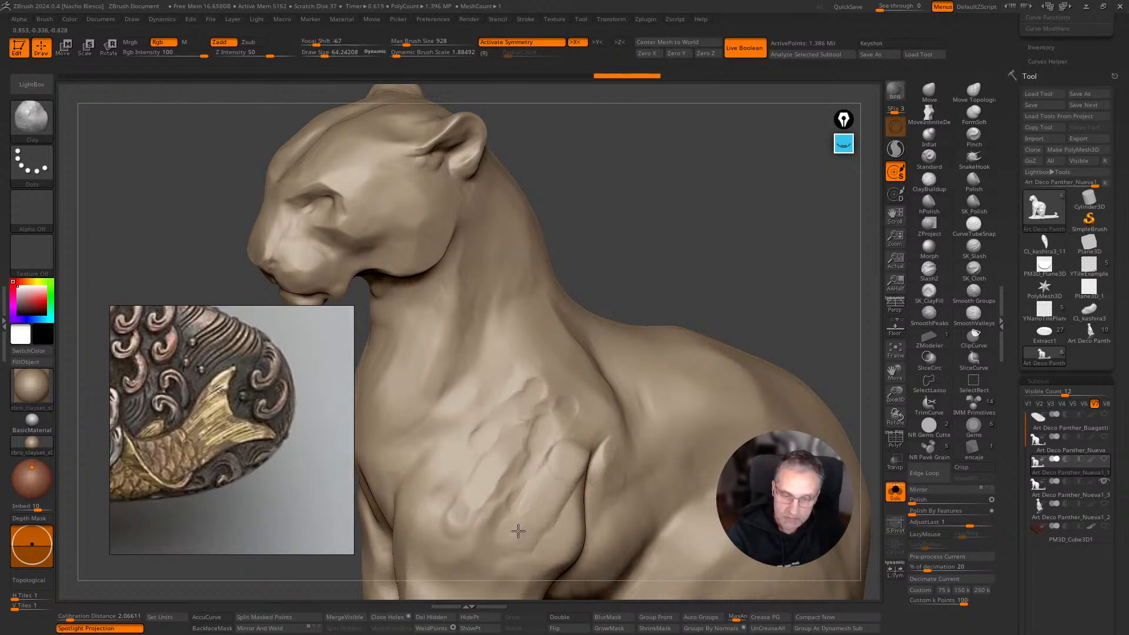
{"action": "key", "text": "s"}
{"action": "left_click_drag", "start_coordinate": [554, 478], "coordinate": [550, 479]}
{"action": "mouse_move", "coordinate": [549, 484]}
{"action": "left_mouse_down"}
{"action": "mouse_move", "coordinate": [517, 537]}
{"action": "mouse_move", "coordinate": [581, 417]}
{"action": "left_mouse_up"}
{"action": "left_click_drag", "start_coordinate": [468, 514], "coordinate": [538, 396]}
{"action": "left_click_drag", "start_coordinate": [444, 506], "coordinate": [522, 401]}
{"action": "mouse_move", "coordinate": [471, 431]}
{"action": "left_mouse_down"}
{"action": "mouse_move", "coordinate": [522, 386]}
{"action": "mouse_move", "coordinate": [533, 334]}
{"action": "left_mouse_up"}
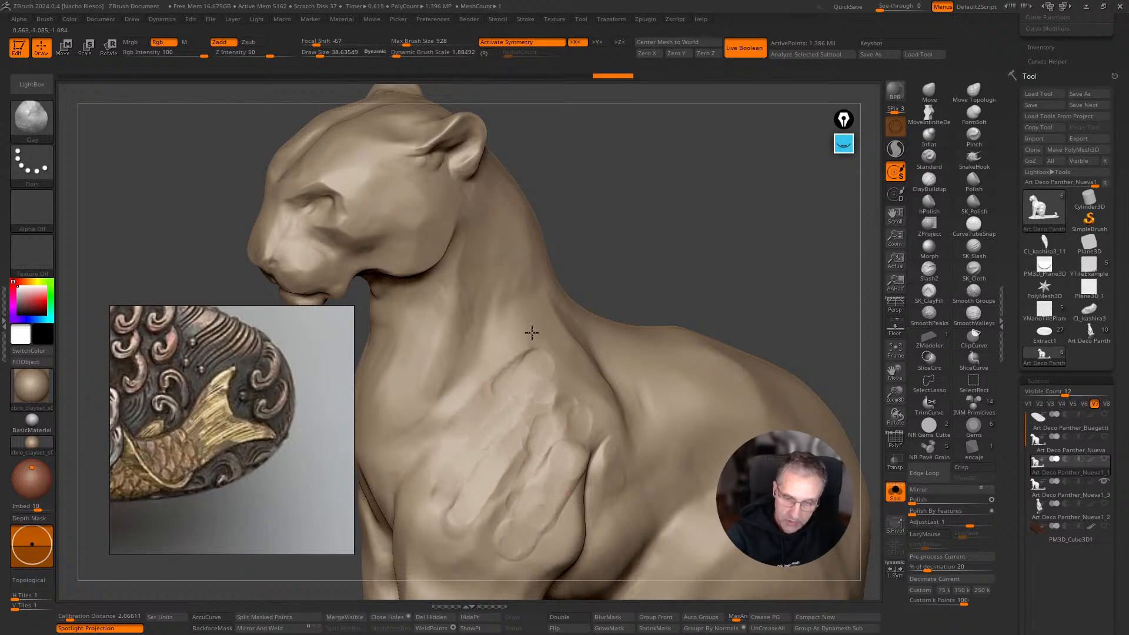
{"action": "left_click_drag", "start_coordinate": [580, 402], "coordinate": [577, 388]}
Add more Clay strokes on the chest and the lower part of the shoulder muscle.
{"action": "mouse_move", "coordinate": [676, 259]}
{"action": "left_mouse_down"}
{"action": "mouse_move", "coordinate": [693, 253]}
{"action": "mouse_move", "coordinate": [708, 199]}
{"action": "mouse_move", "coordinate": [690, 200]}
{"action": "left_mouse_up"}
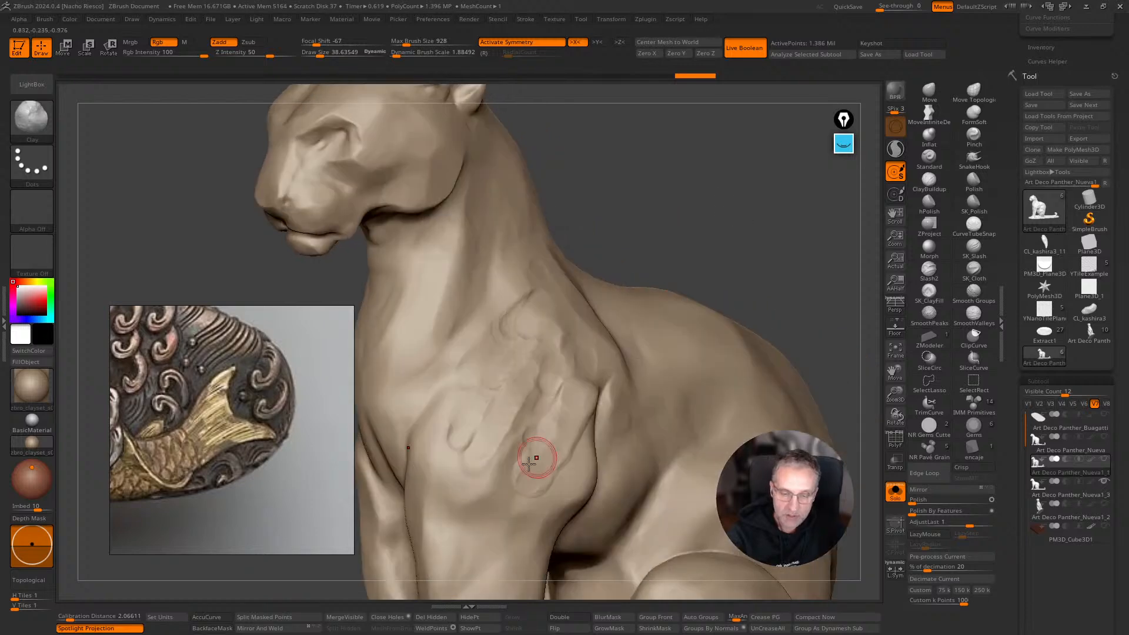
{"action": "mouse_move", "coordinate": [488, 491]}
{"action": "left_mouse_down"}
{"action": "mouse_move", "coordinate": [513, 444]}
{"action": "mouse_move", "coordinate": [471, 481]}
{"action": "mouse_move", "coordinate": [483, 450]}
{"action": "left_mouse_up"}
{"action": "mouse_move", "coordinate": [464, 480]}
{"action": "left_mouse_down"}
{"action": "mouse_move", "coordinate": [464, 411]}
{"action": "mouse_move", "coordinate": [475, 401]}
{"action": "left_mouse_up"}
{"action": "mouse_move", "coordinate": [537, 495]}
{"action": "left_mouse_down"}
{"action": "mouse_move", "coordinate": [567, 403]}
{"action": "mouse_move", "coordinate": [527, 507]}
{"action": "mouse_move", "coordinate": [513, 515]}
{"action": "left_mouse_up"}
{"action": "mouse_move", "coordinate": [509, 507]}
{"action": "left_mouse_down"}
{"action": "mouse_move", "coordinate": [529, 449]}
{"action": "mouse_move", "coordinate": [510, 500]}
{"action": "mouse_move", "coordinate": [577, 406]}
{"action": "mouse_move", "coordinate": [531, 518]}
{"action": "left_mouse_up"}
{"action": "mouse_move", "coordinate": [705, 253]}
{"action": "left_mouse_down"}
{"action": "mouse_move", "coordinate": [736, 220]}
{"action": "mouse_move", "coordinate": [863, 245]}
{"action": "left_mouse_up"}
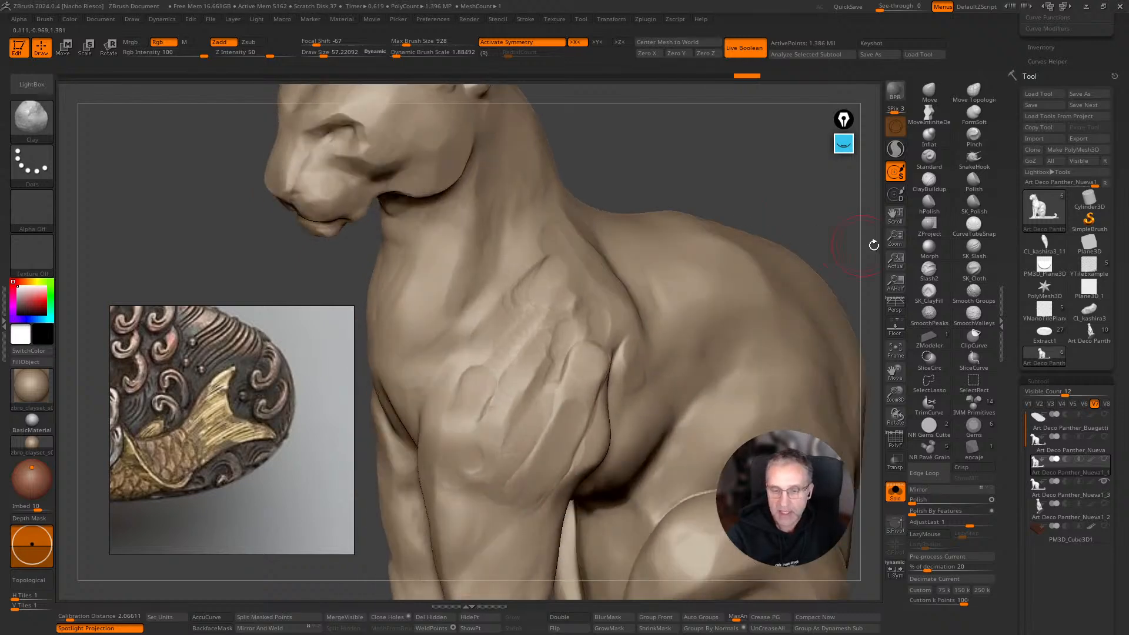
Switch to the hPolish brush and flatten the raised clay ridges on the outer and upper shoulder.
{"action": "left_click", "coordinate": [935, 207]}
{"action": "key", "text": "s"}
{"action": "left_click_drag", "start_coordinate": [568, 423], "coordinate": [551, 424]}
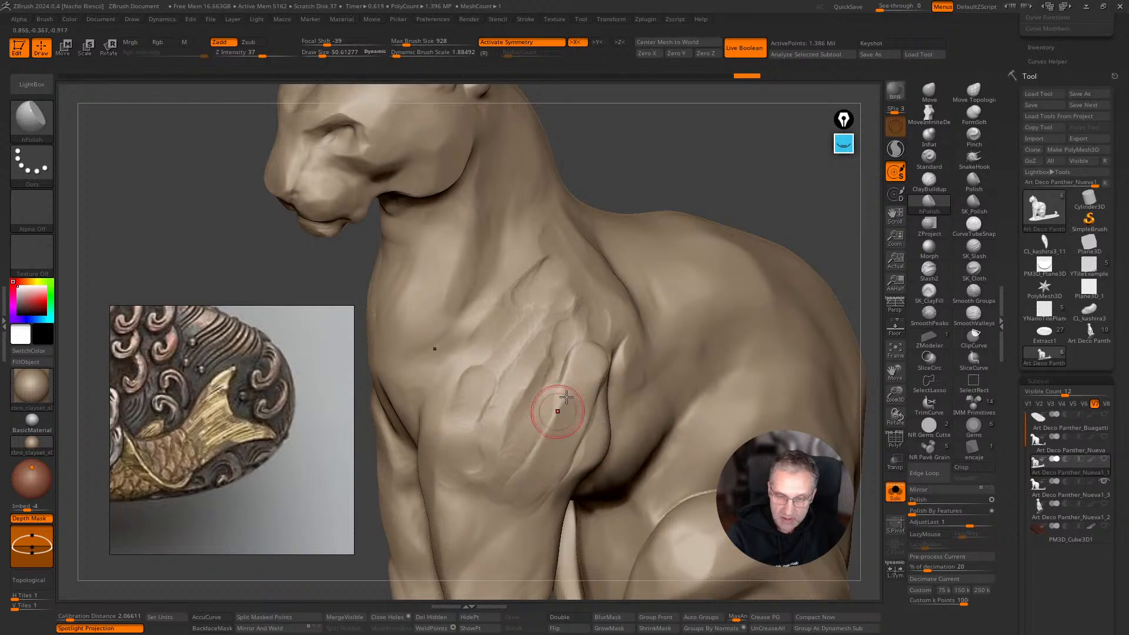
{"action": "key", "text": "s"}
{"action": "mouse_move", "coordinate": [566, 378]}
{"action": "left_mouse_down"}
{"action": "mouse_move", "coordinate": [600, 376]}
{"action": "mouse_move", "coordinate": [599, 418]}
{"action": "left_mouse_up"}
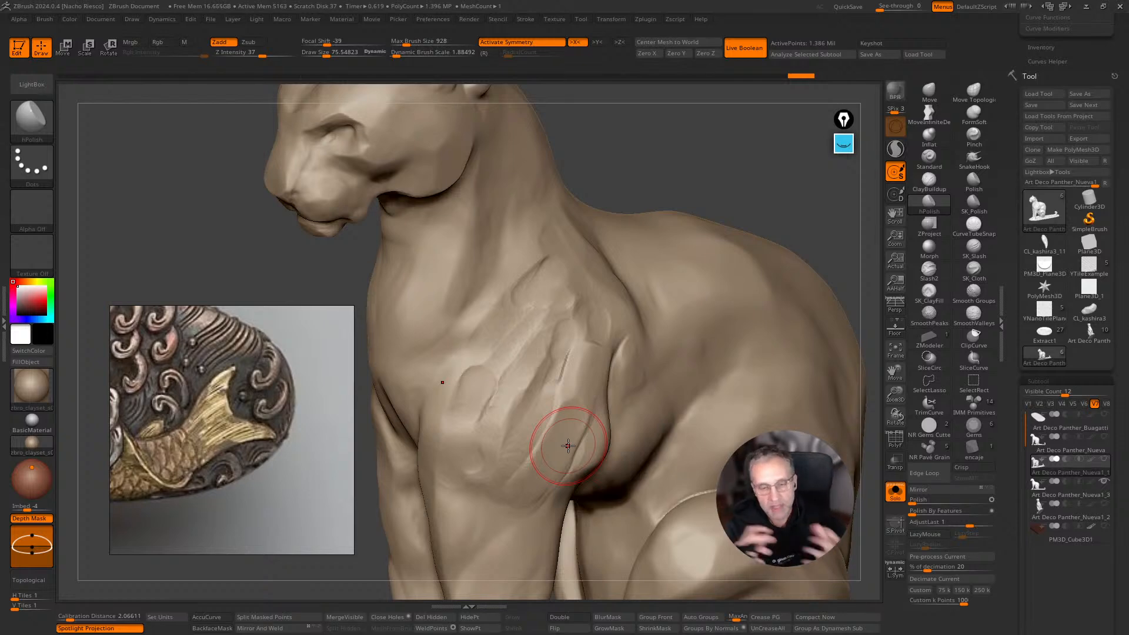
{"action": "mouse_move", "coordinate": [577, 327]}
{"action": "left_mouse_down"}
{"action": "mouse_move", "coordinate": [566, 363]}
{"action": "mouse_move", "coordinate": [588, 340]}
{"action": "left_mouse_up"}
{"action": "key", "text": "s"}
{"action": "key", "text": "s"}
{"action": "key", "text": "s"}
{"action": "mouse_move", "coordinate": [583, 324]}
{"action": "left_mouse_down"}
{"action": "mouse_move", "coordinate": [569, 297]}
{"action": "mouse_move", "coordinate": [538, 330]}
{"action": "left_mouse_up"}
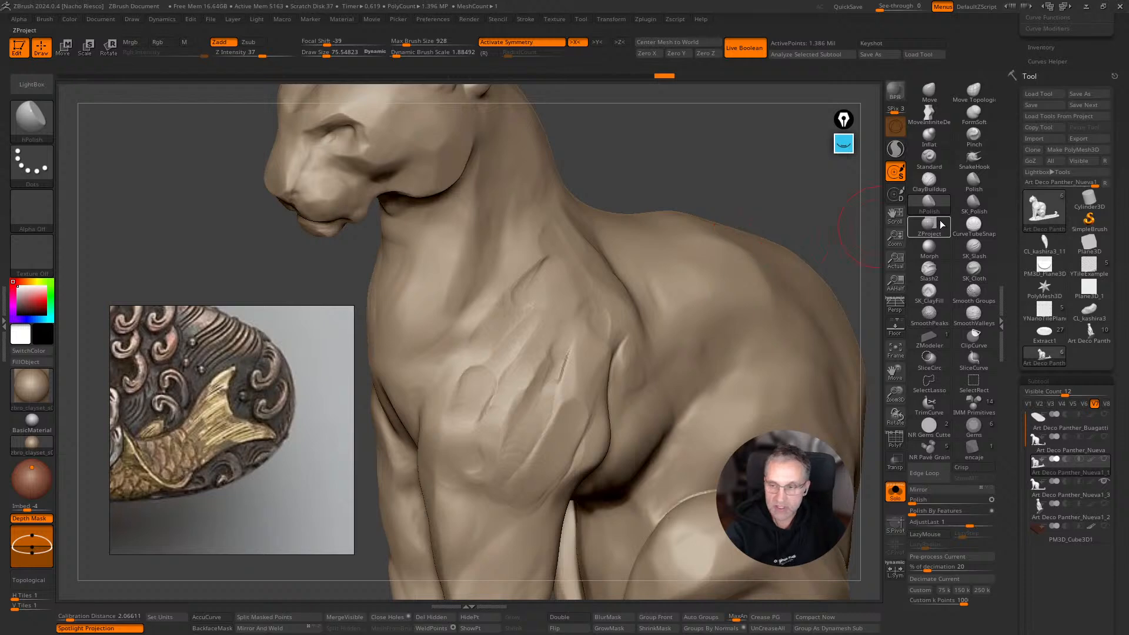
Plane the remaining clay strokes on the chest and toward the neck base with hPolish at a draw size of about 47.
{"action": "left_click_drag", "start_coordinate": [512, 400], "coordinate": [507, 420]}
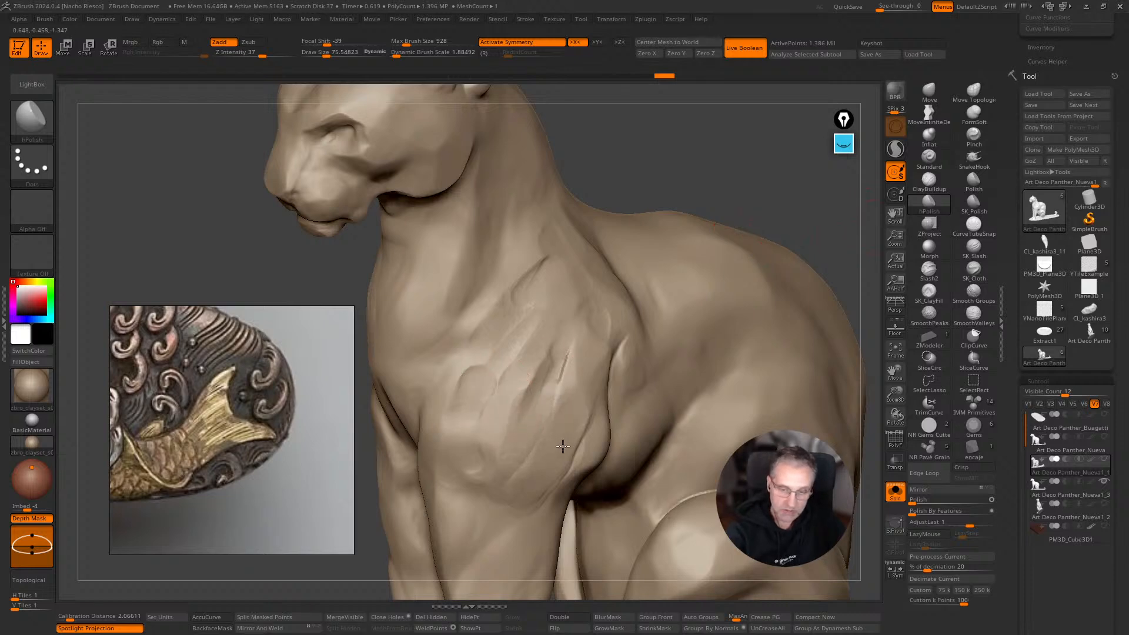
{"action": "left_click_drag", "start_coordinate": [554, 486], "coordinate": [581, 437]}
{"action": "right_click_drag", "start_coordinate": [610, 367], "coordinate": [616, 348]}
{"action": "key", "text": "s"}
{"action": "left_click_drag", "start_coordinate": [615, 348], "coordinate": [610, 348]}
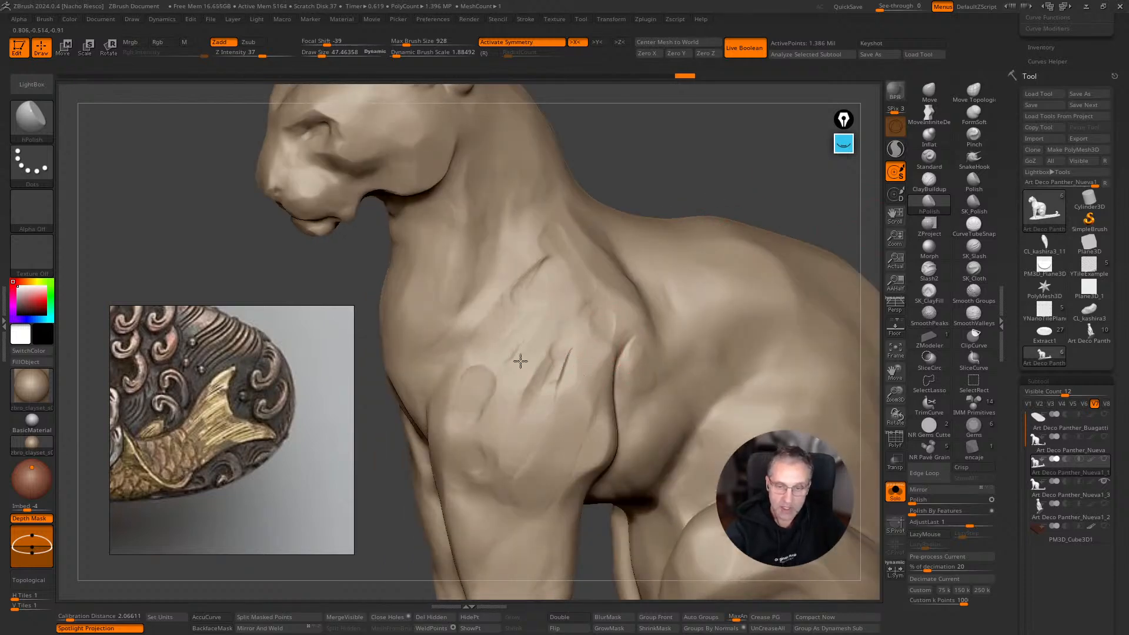
{"action": "mouse_move", "coordinate": [524, 387]}
{"action": "left_mouse_down"}
{"action": "mouse_move", "coordinate": [575, 302]}
{"action": "mouse_move", "coordinate": [536, 260]}
{"action": "mouse_move", "coordinate": [552, 234]}
{"action": "left_mouse_up"}
{"action": "left_click_drag", "start_coordinate": [598, 401], "coordinate": [571, 369]}
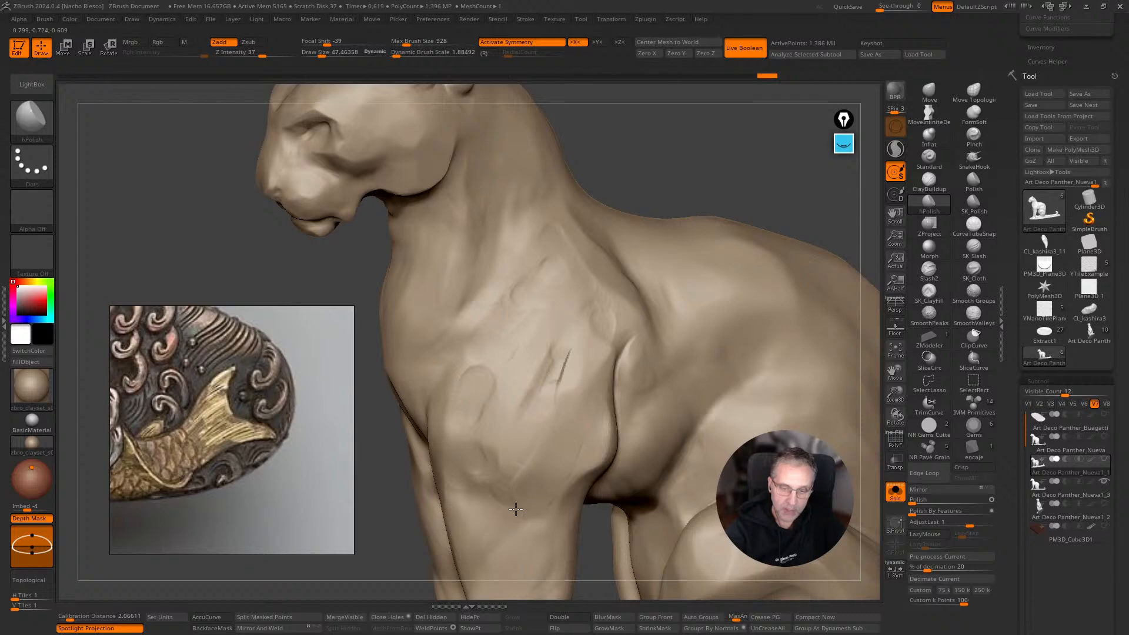
{"action": "left_click_drag", "start_coordinate": [512, 480], "coordinate": [521, 462]}
Apply ClayPolish from the geometry settings to the whole panther.
{"action": "left_click_drag", "start_coordinate": [701, 178], "coordinate": [736, 184]}
{"action": "mouse_move", "coordinate": [720, 265]}
{"action": "left_mouse_down"}
{"action": "mouse_move", "coordinate": [776, 280]}
{"action": "mouse_move", "coordinate": [769, 264]}
{"action": "mouse_move", "coordinate": [605, 253]}
{"action": "left_mouse_up"}
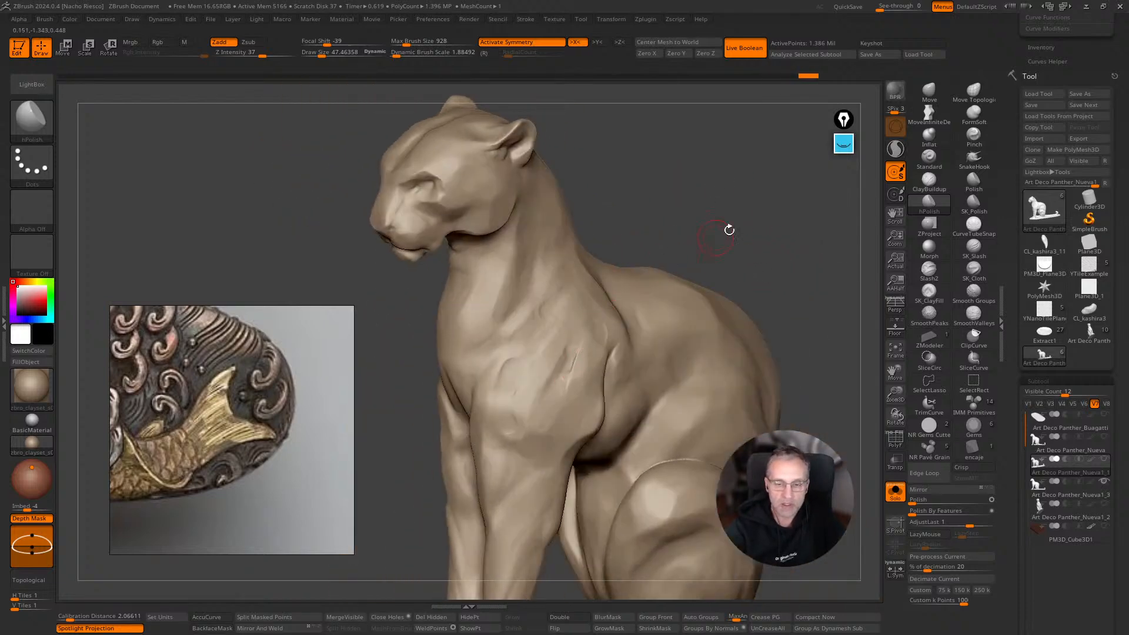
{"action": "left_click_drag", "start_coordinate": [702, 230], "coordinate": [771, 179]}
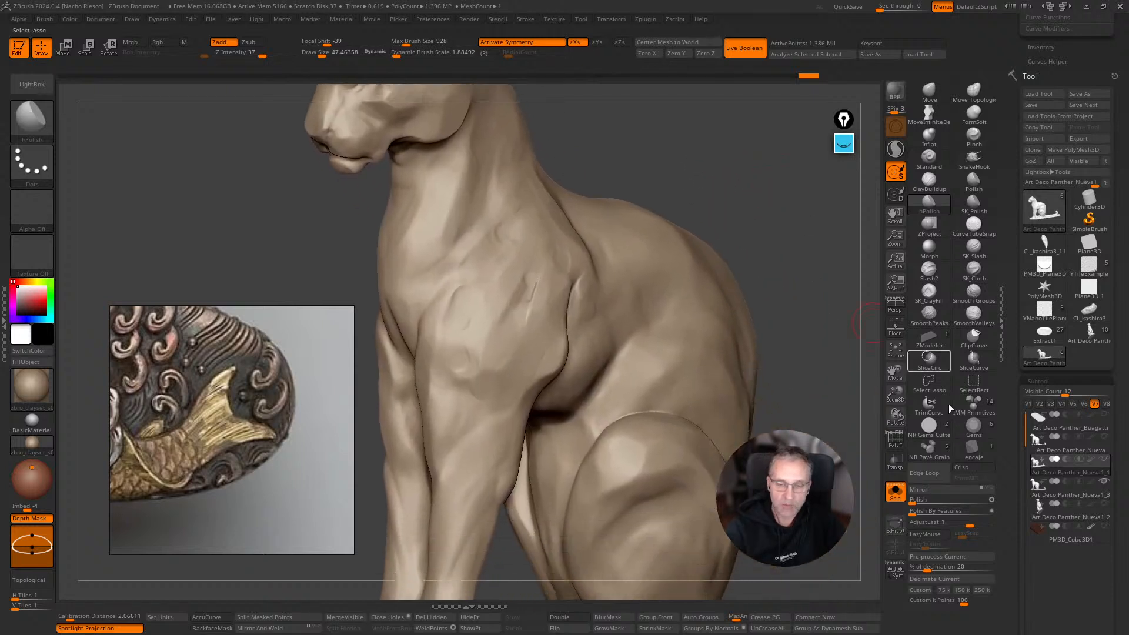
{"action": "left_click_drag", "start_coordinate": [1010, 501], "coordinate": [1007, 348]}
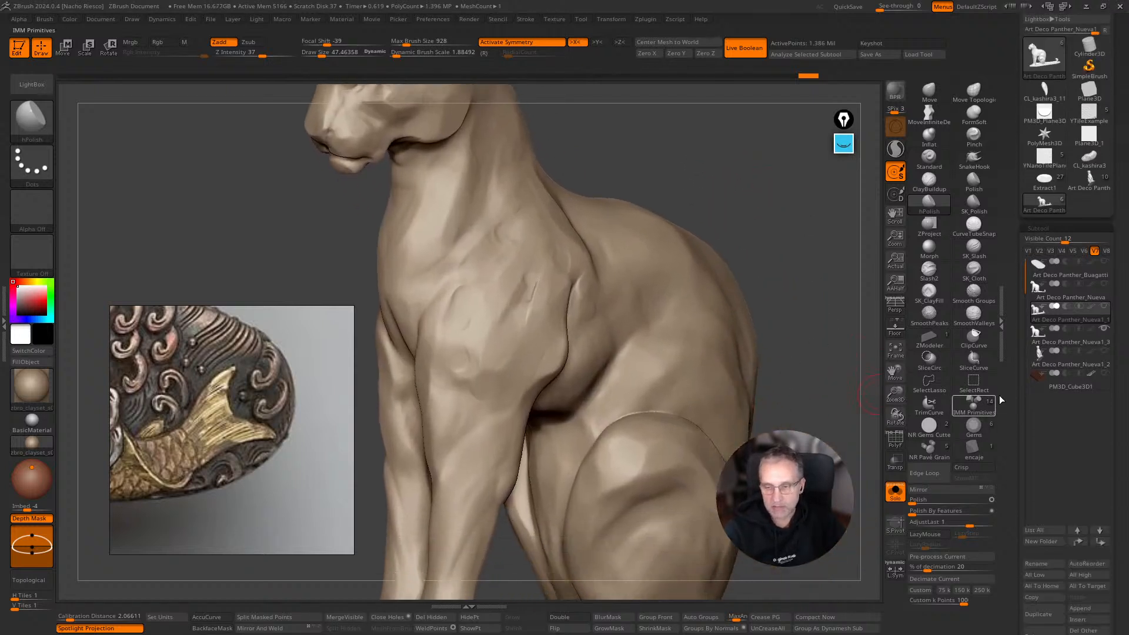
{"action": "left_click_drag", "start_coordinate": [1013, 457], "coordinate": [1012, 327]}
{"action": "left_click_drag", "start_coordinate": [1013, 491], "coordinate": [1050, 400]}
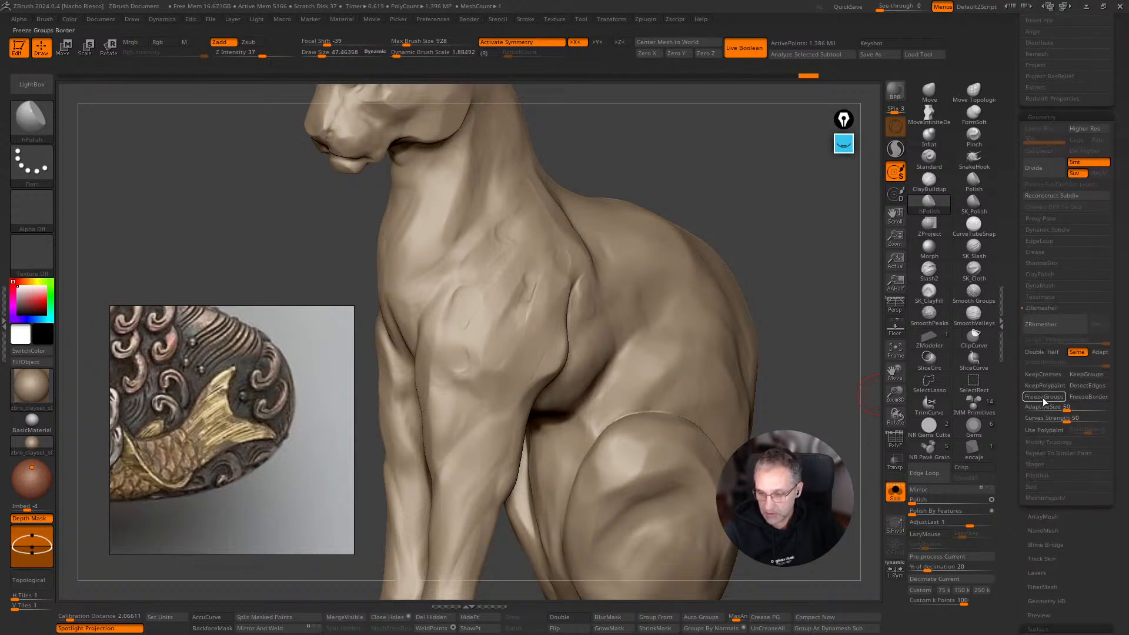
{"action": "left_click", "coordinate": [1049, 280]}
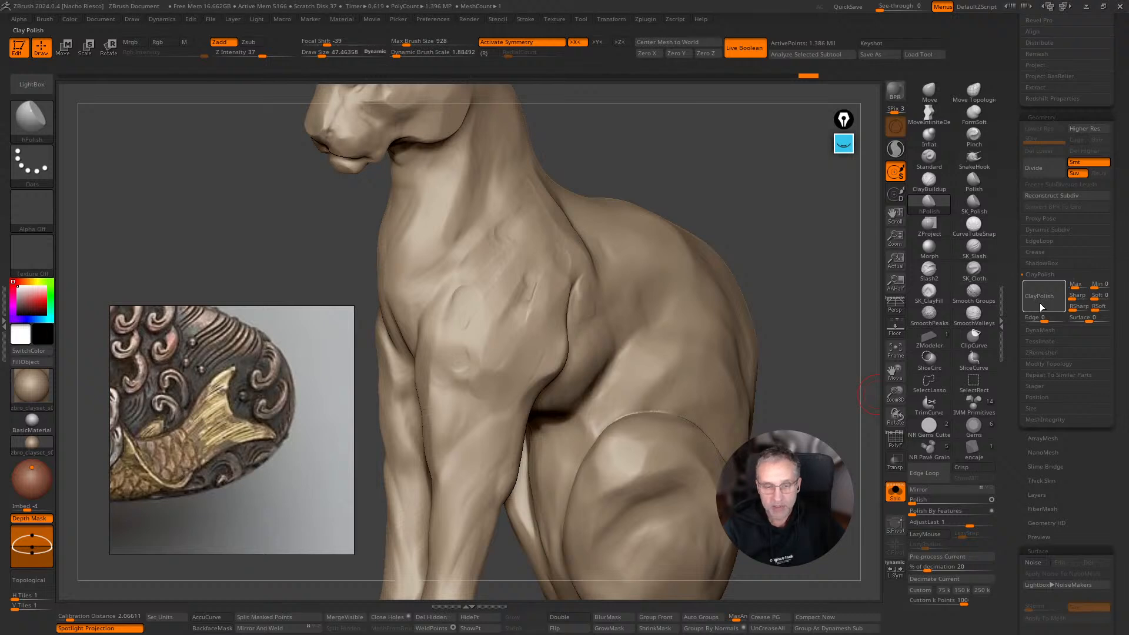
{"action": "left_click", "coordinate": [1040, 307]}
Invert the panther's mask several times, place the transform gizmo near the thigh, and clear the mask.
{"action": "mouse_move", "coordinate": [832, 416]}
{"action": "left_mouse_down"}
{"action": "mouse_move", "coordinate": [830, 442]}
{"action": "mouse_move", "coordinate": [859, 445]}
{"action": "mouse_move", "coordinate": [870, 424]}
{"action": "left_mouse_up"}
{"action": "left_click", "coordinate": [861, 447], "text": "ctrl"}
{"action": "left_click", "coordinate": [862, 449], "text": "ctrl"}
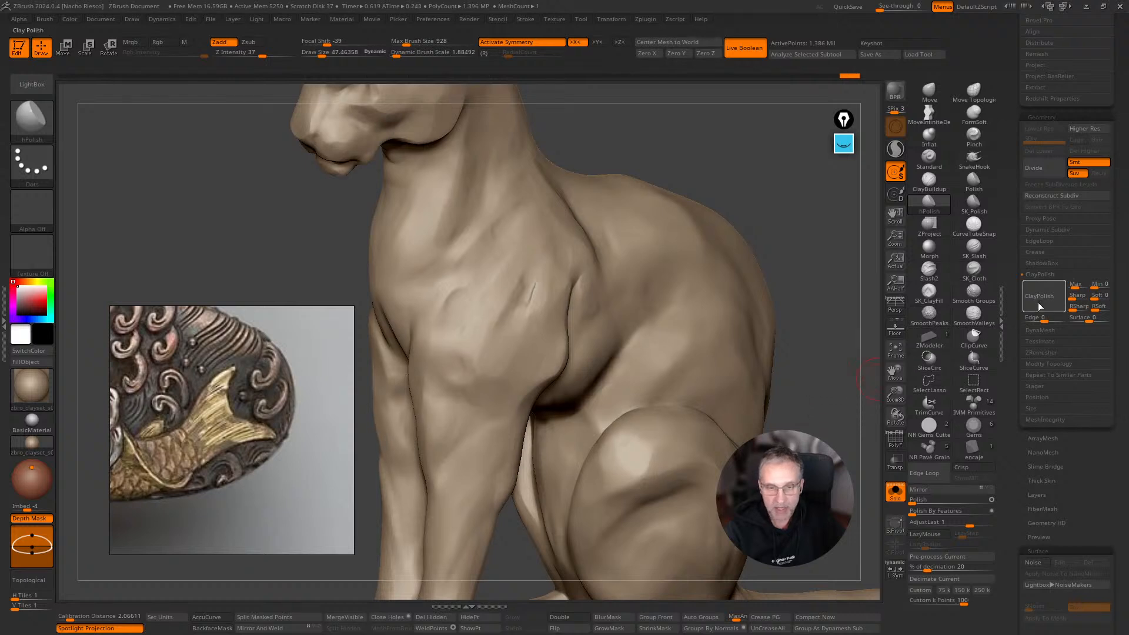
{"action": "left_click", "coordinate": [844, 360], "text": "ctrl"}
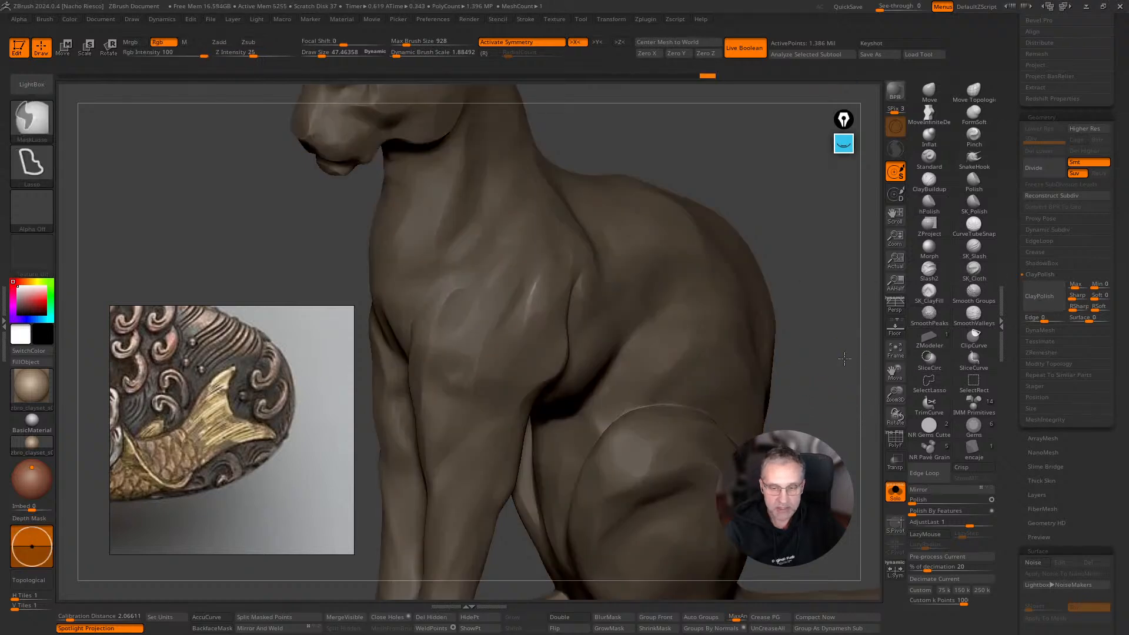
{"action": "left_click", "coordinate": [844, 360], "text": "ctrl"}
{"action": "left_click", "coordinate": [839, 362], "text": "ctrl"}
{"action": "left_click", "coordinate": [844, 369], "text": "ctrl"}
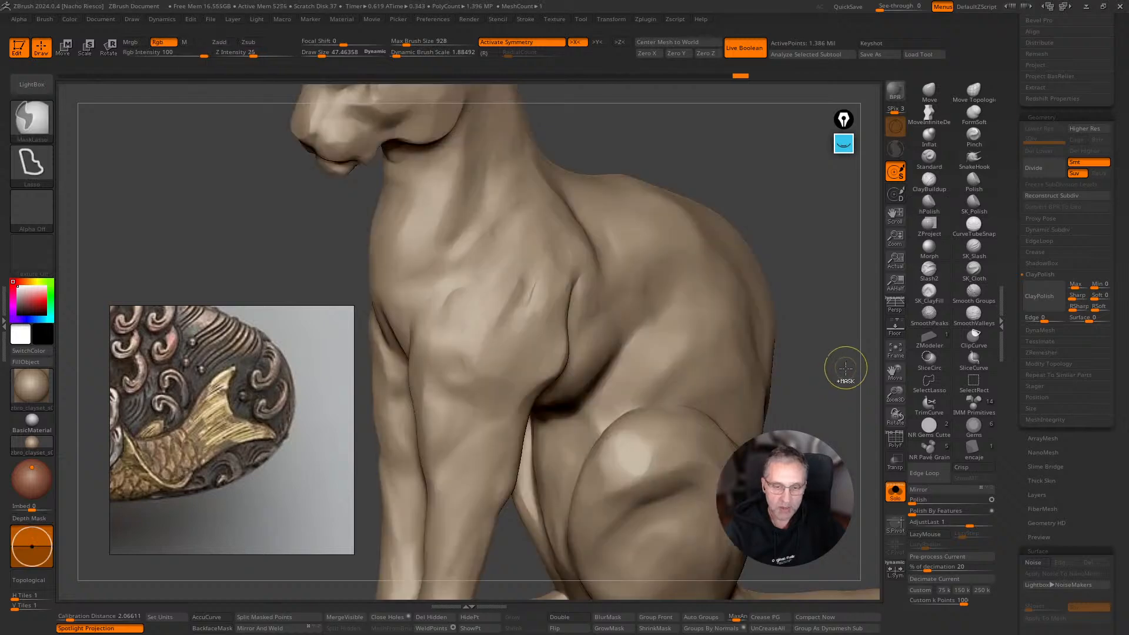
{"action": "left_click", "coordinate": [845, 366], "text": "ctrl"}
{"action": "key", "text": "w"}
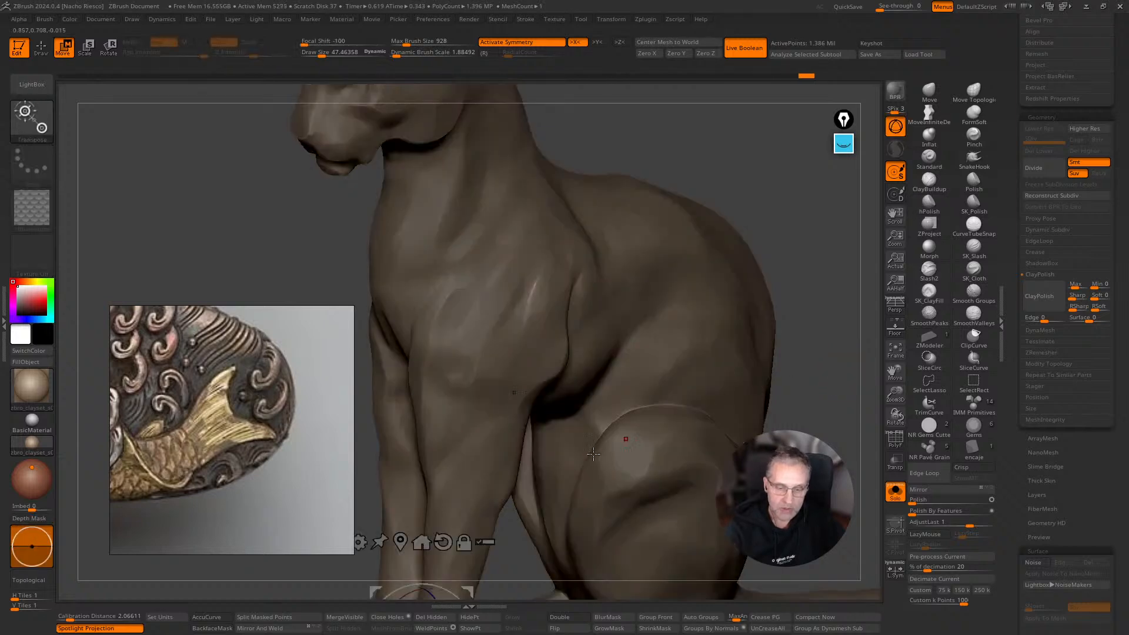
{"action": "left_click", "coordinate": [606, 400]}
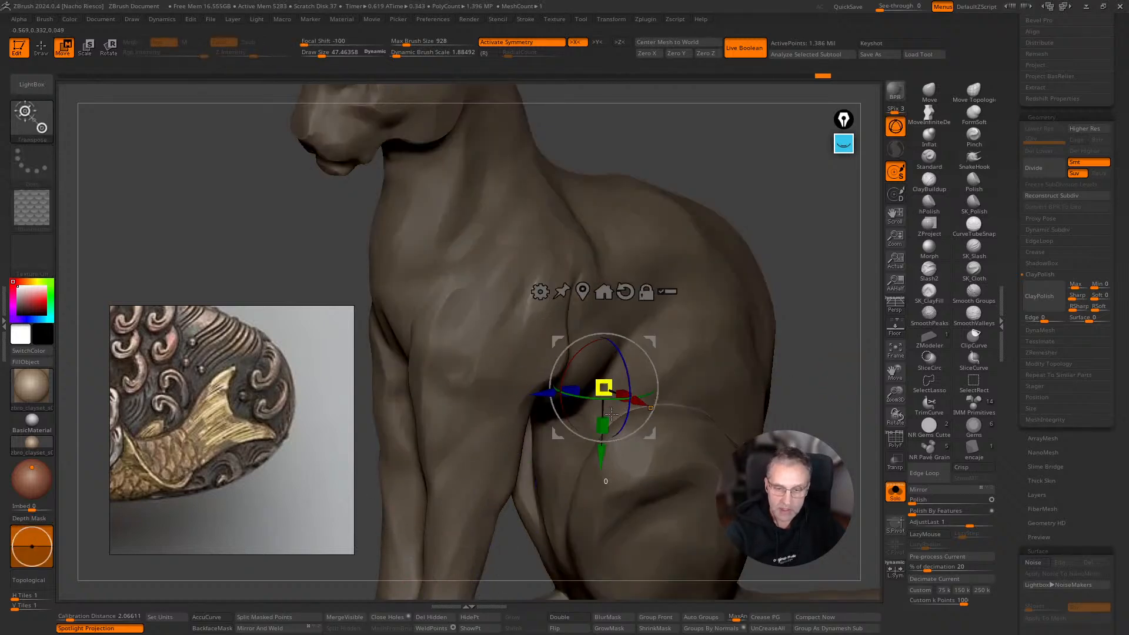
{"action": "key", "text": "q"}
{"action": "left_click_drag", "start_coordinate": [823, 357], "coordinate": [838, 377], "text": "ctrl"}
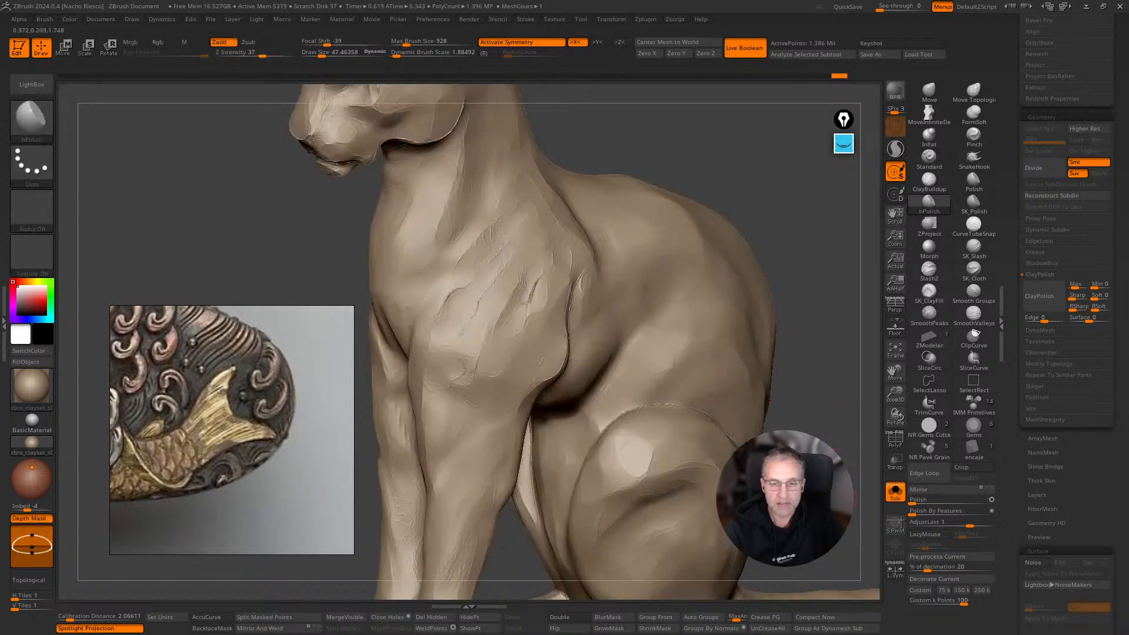
Soften the rough surface of the whole panther with small amounts of Polish By Features.
{"action": "left_click_drag", "start_coordinate": [856, 438], "coordinate": [837, 450]}
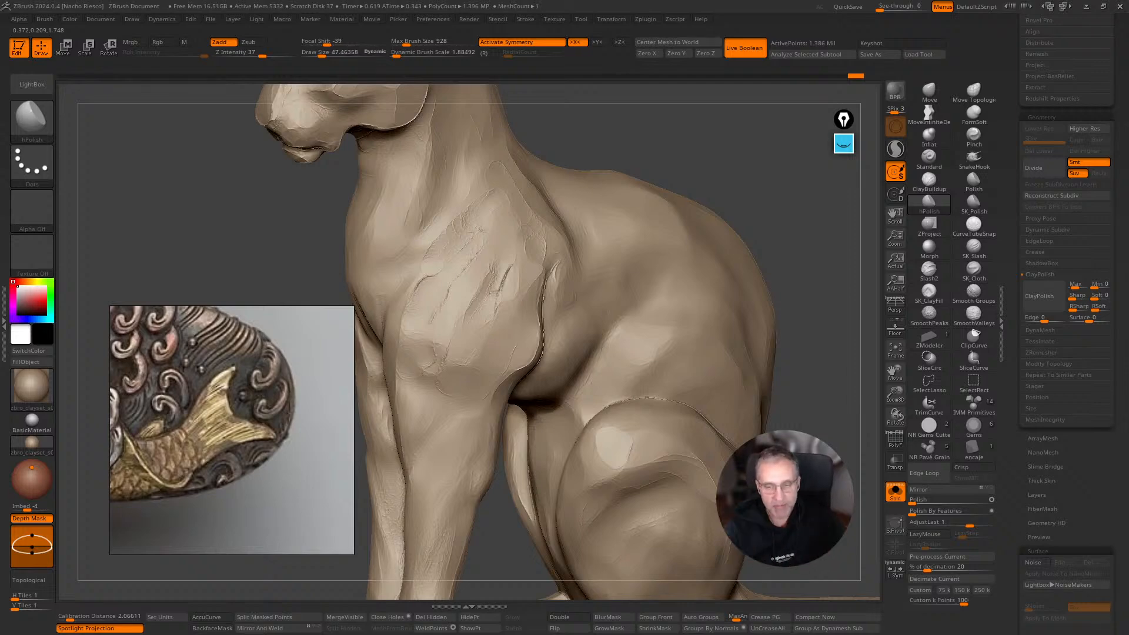
{"action": "left_click_drag", "start_coordinate": [858, 366], "coordinate": [852, 381]}
{"action": "mouse_move", "coordinate": [830, 420]}
{"action": "left_mouse_down", "text": "alt"}
{"action": "mouse_move", "coordinate": [833, 376]}
{"action": "mouse_move", "coordinate": [832, 411]}
{"action": "left_mouse_up", "text": "alt"}
{"action": "key", "text": "s"}
{"action": "left_click_drag", "start_coordinate": [571, 331], "coordinate": [580, 331]}
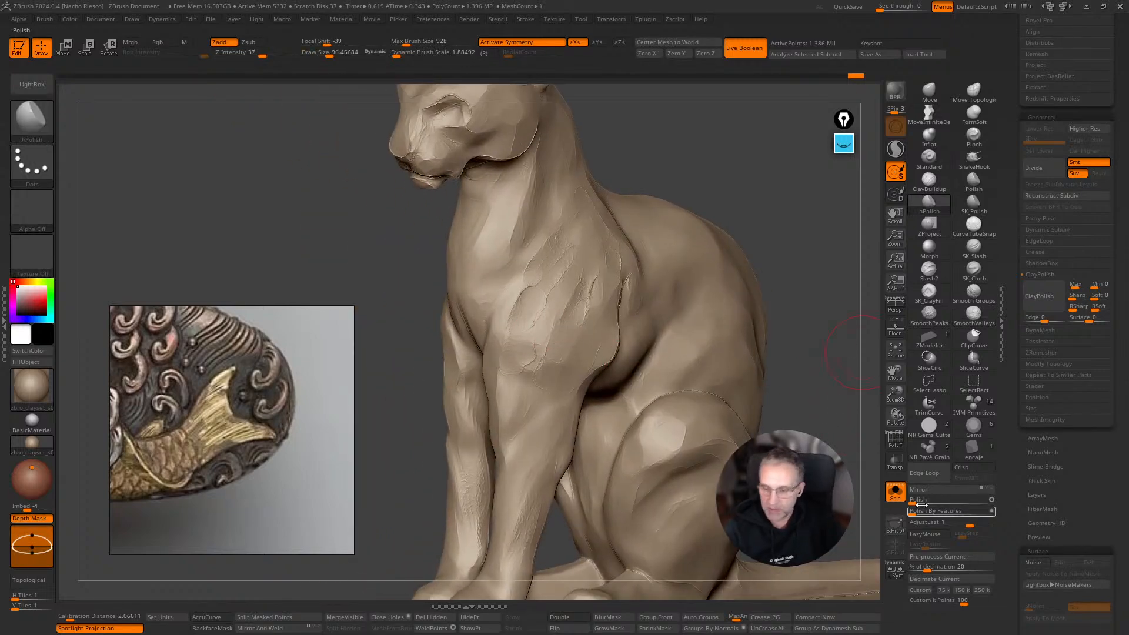
{"action": "left_click_drag", "start_coordinate": [924, 512], "coordinate": [928, 512]}
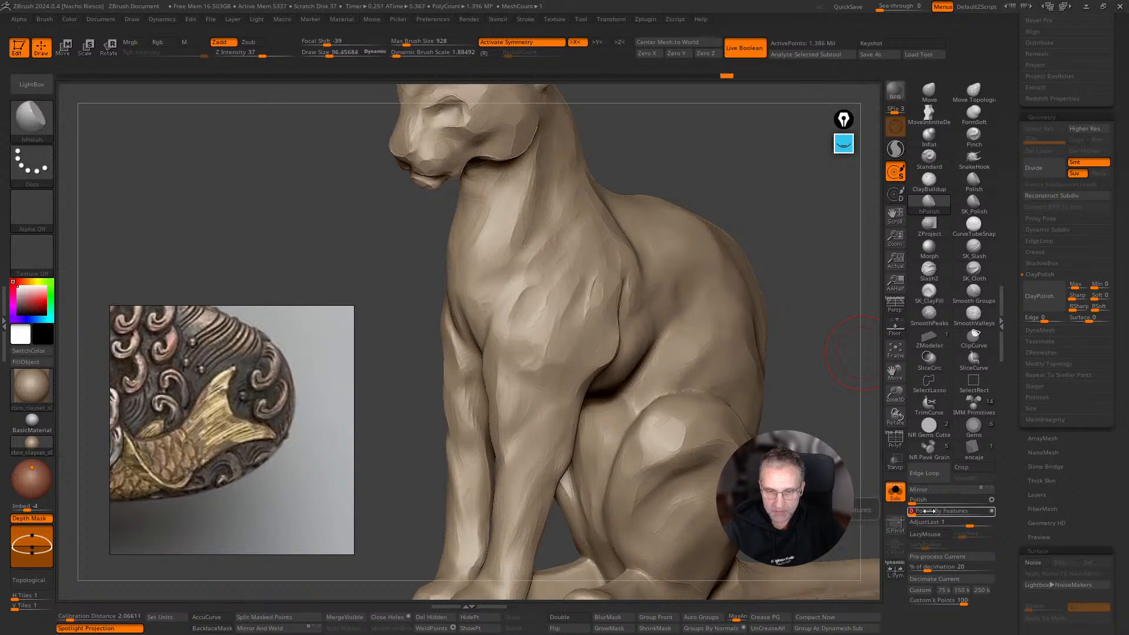
{"action": "left_click_drag", "start_coordinate": [852, 483], "coordinate": [857, 484]}
{"action": "left_click_drag", "start_coordinate": [926, 512], "coordinate": [934, 512]}
{"action": "left_click_drag", "start_coordinate": [866, 477], "coordinate": [772, 441]}
Switch to a Sphere3D primitive and convert it to a PolyMesh3D.
{"action": "left_click_drag", "start_coordinate": [1005, 202], "coordinate": [1004, 411]}
{"action": "left_click", "coordinate": [1045, 219]}
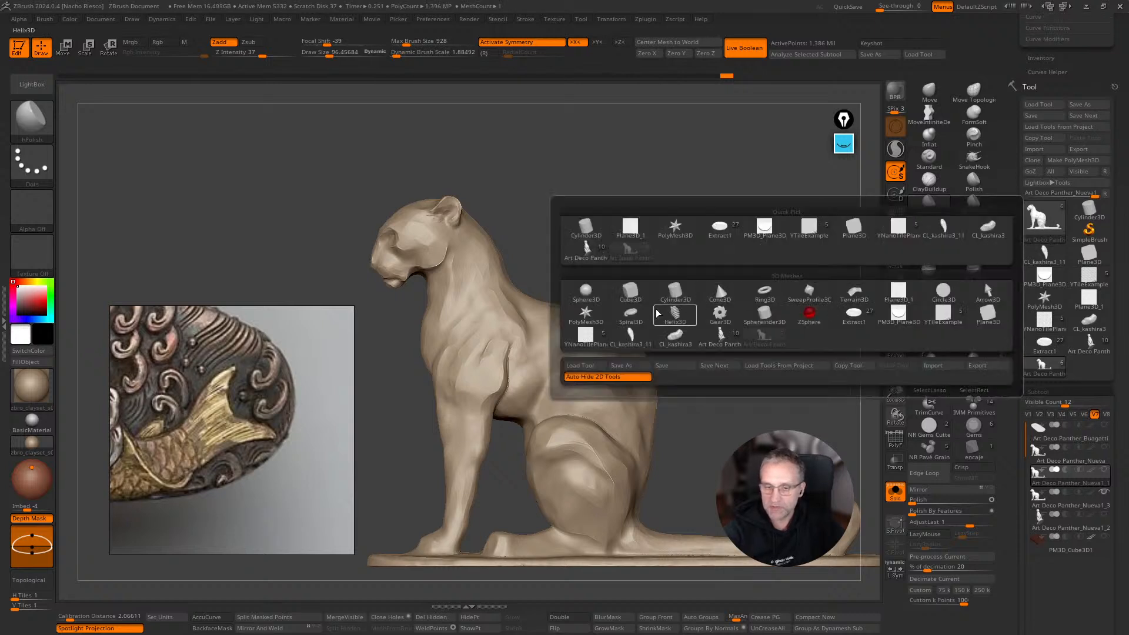
{"action": "left_click", "coordinate": [586, 293]}
{"action": "left_click", "coordinate": [1073, 160]}
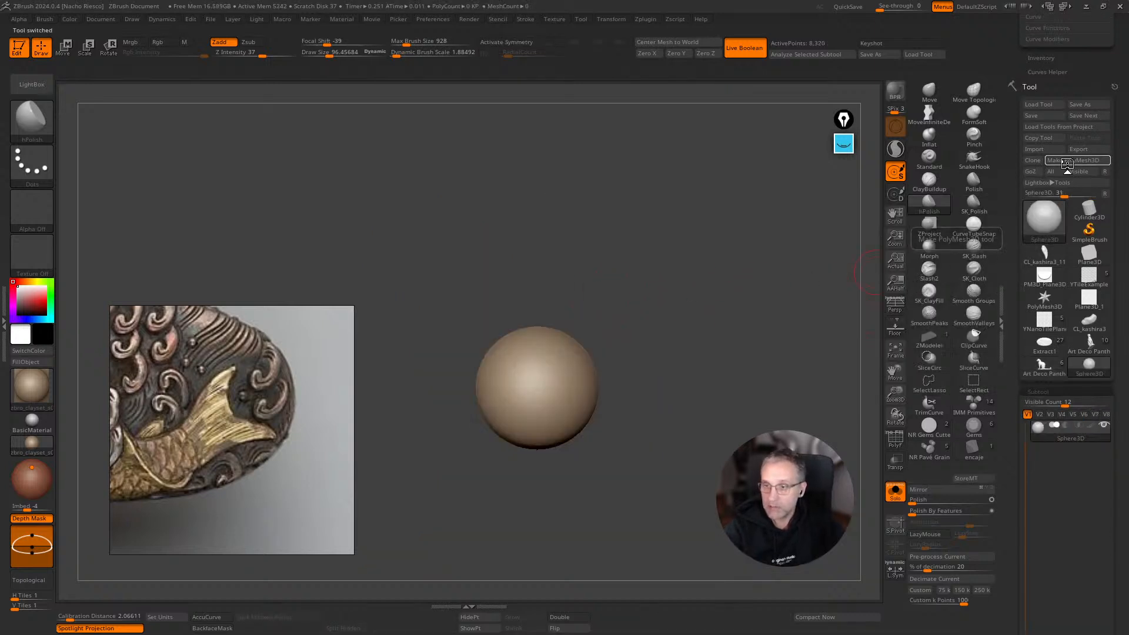
Subdivide the sphere four times for sculpting.
{"action": "left_click_drag", "start_coordinate": [750, 391], "coordinate": [769, 484], "text": "alt"}
{"action": "key", "text": "ctrl+d"}
{"action": "key", "text": "ctrl+d"}
{"action": "key", "text": "ctrl+d"}
{"action": "key", "text": "ctrl+d"}
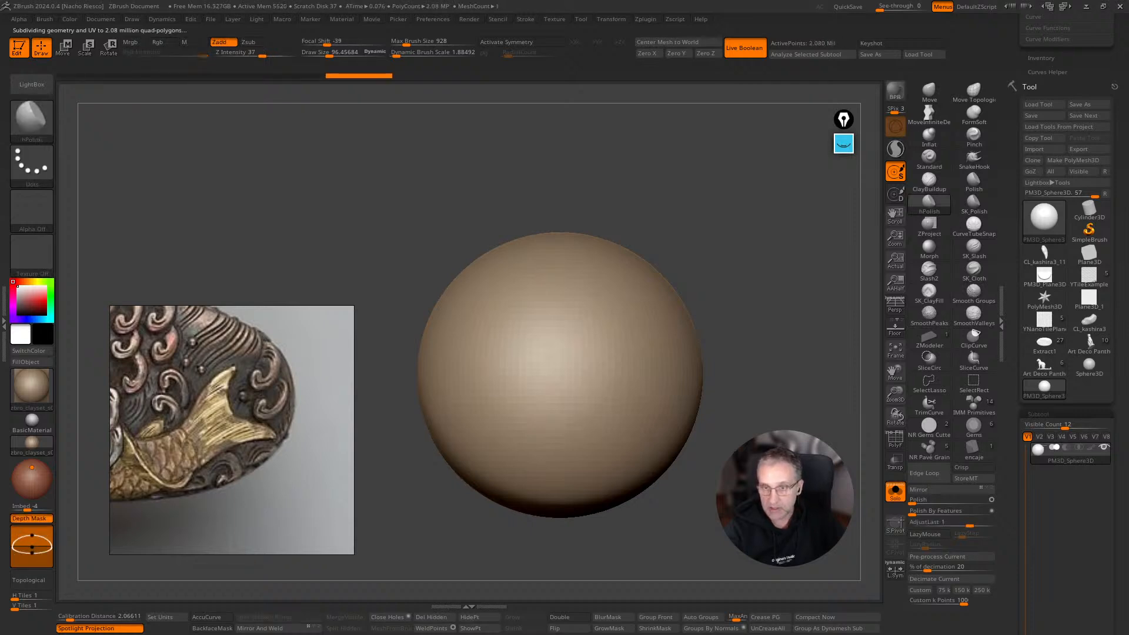
Flatten overlapping facets across the front of the sphere with the hPolish brush at a draw size of about 125.
{"action": "left_click", "coordinate": [929, 203]}
{"action": "key", "text": "s"}
{"action": "left_click_drag", "start_coordinate": [543, 382], "coordinate": [544, 382]}
{"action": "mouse_move", "coordinate": [541, 380]}
{"action": "left_mouse_down"}
{"action": "mouse_move", "coordinate": [532, 381]}
{"action": "mouse_move", "coordinate": [582, 409]}
{"action": "mouse_move", "coordinate": [547, 294]}
{"action": "mouse_move", "coordinate": [522, 424]}
{"action": "mouse_move", "coordinate": [589, 459]}
{"action": "mouse_move", "coordinate": [629, 330]}
{"action": "mouse_move", "coordinate": [550, 270]}
{"action": "mouse_move", "coordinate": [681, 365]}
{"action": "mouse_move", "coordinate": [635, 470]}
{"action": "mouse_move", "coordinate": [592, 499]}
{"action": "mouse_move", "coordinate": [624, 465]}
{"action": "left_mouse_up"}
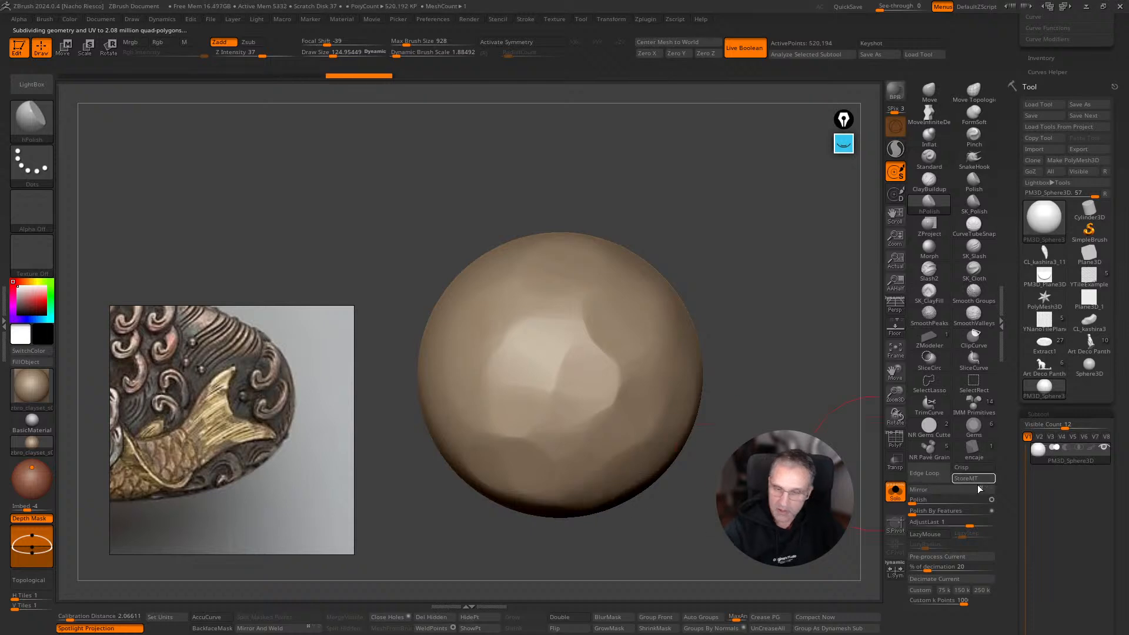
Sharpen the edges between the sphere's facets with the transform gizmo on the fully masked mesh.
{"action": "left_click_drag", "start_coordinate": [1011, 494], "coordinate": [997, 312]}
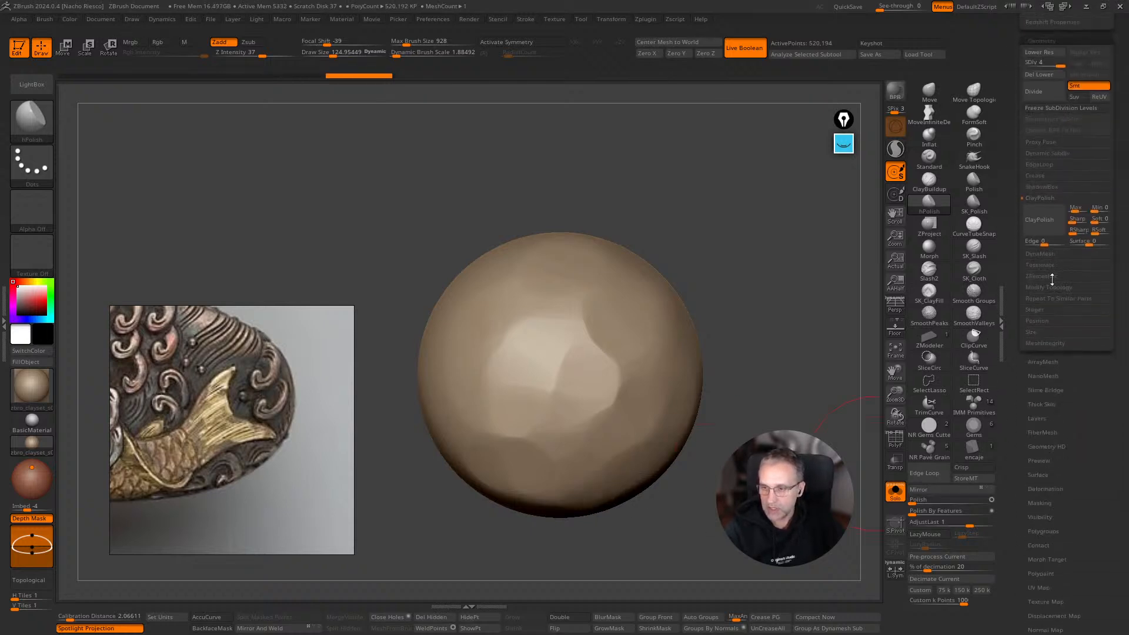
{"action": "key", "text": "w"}
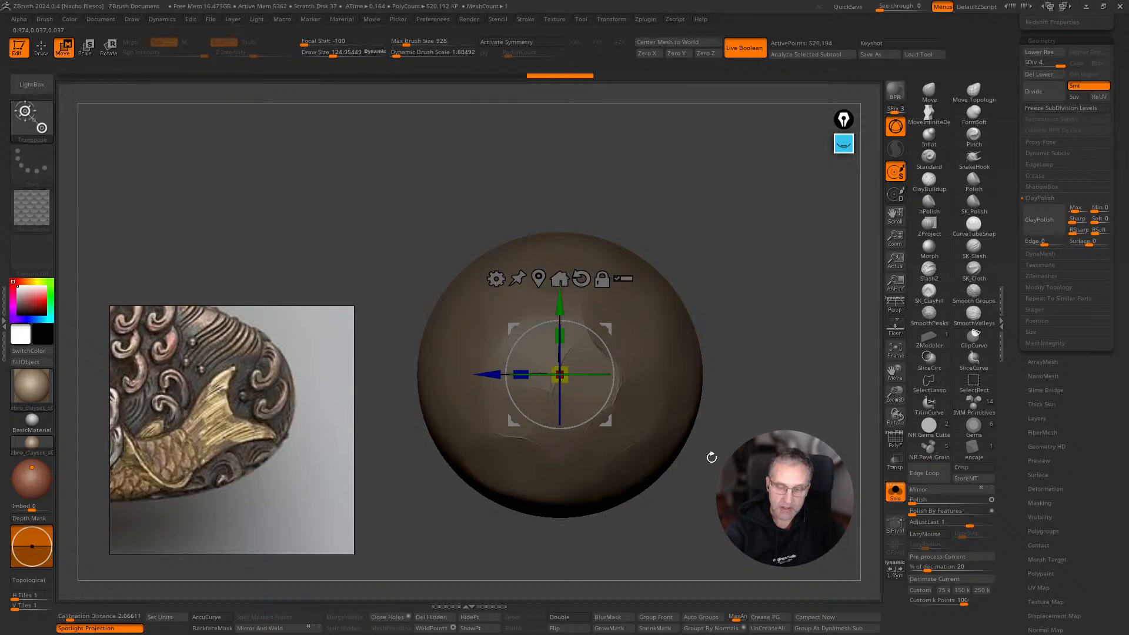
{"action": "key", "text": "q"}
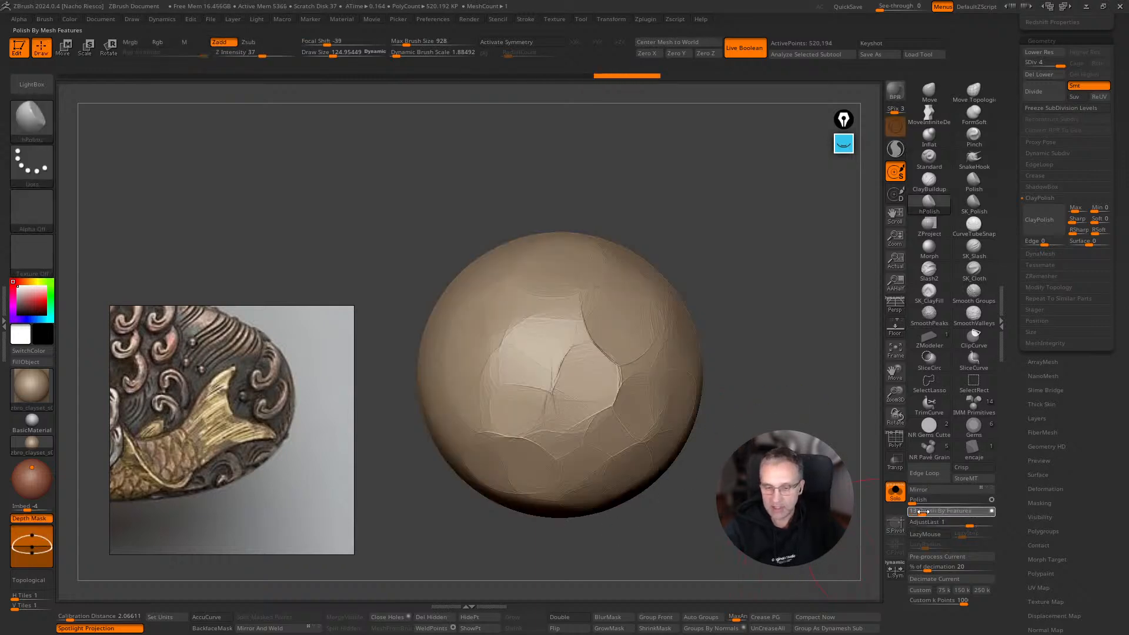
Soften the creases with Polish By Features and flatten more facets using hPolish at a draw size of about 96.
{"action": "key", "text": "s"}
{"action": "left_click_drag", "start_coordinate": [697, 401], "coordinate": [694, 401]}
{"action": "mouse_move", "coordinate": [609, 355]}
{"action": "left_mouse_down"}
{"action": "mouse_move", "coordinate": [590, 330]}
{"action": "mouse_move", "coordinate": [557, 393]}
{"action": "left_mouse_up"}
{"action": "left_click_drag", "start_coordinate": [579, 432], "coordinate": [620, 406]}
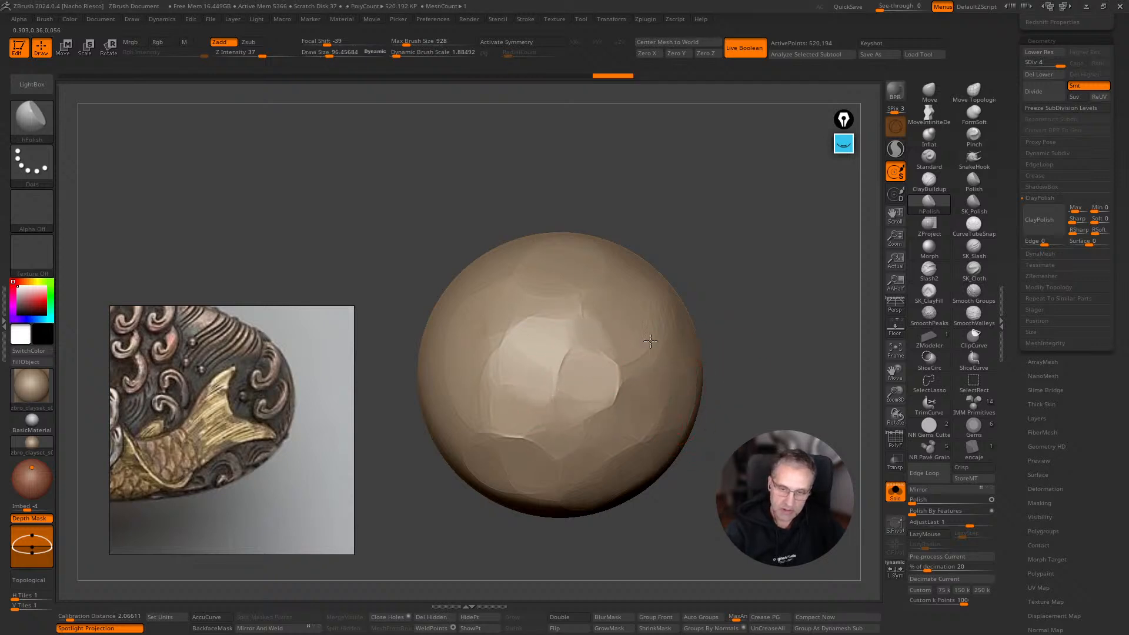
{"action": "left_click_drag", "start_coordinate": [824, 393], "coordinate": [809, 476]}
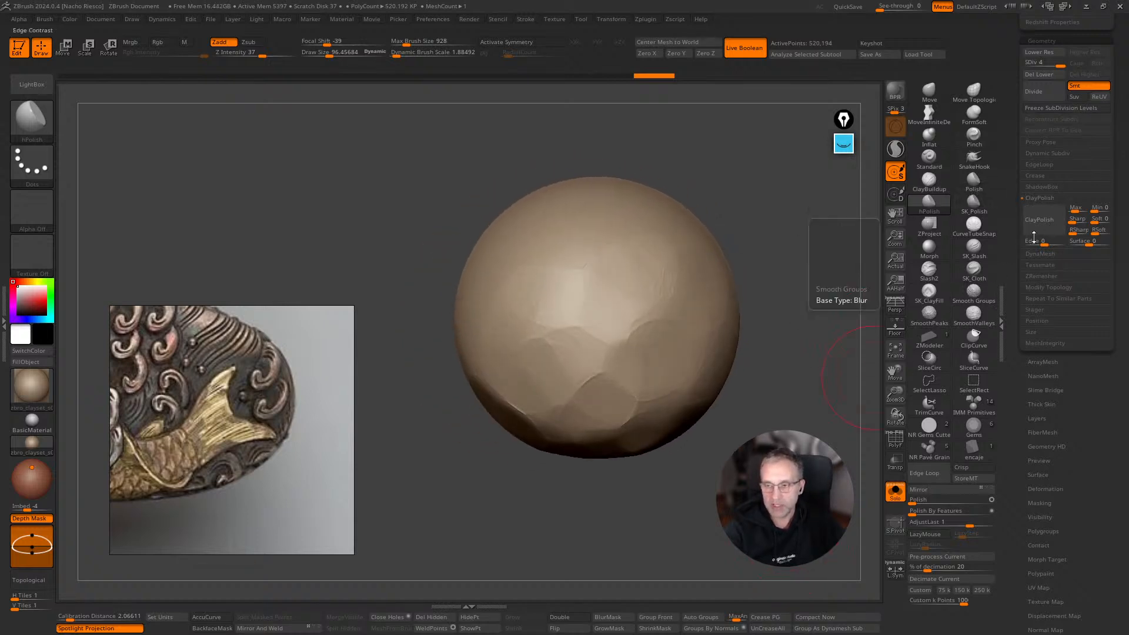
{"action": "left_click_drag", "start_coordinate": [822, 388], "coordinate": [806, 387], "text": "shift"}
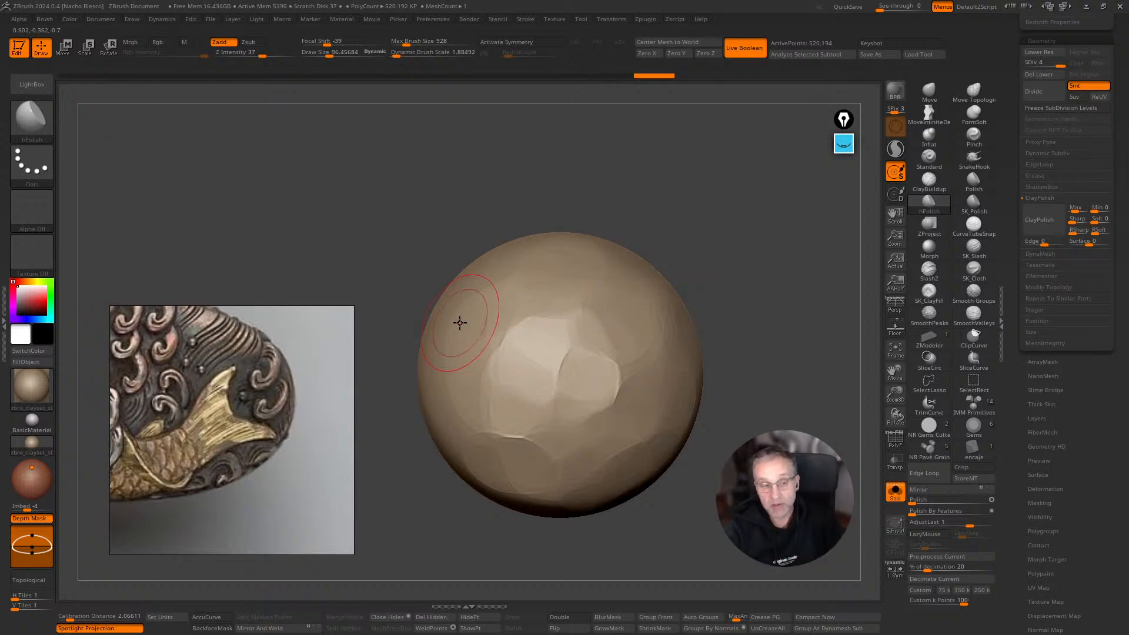
{"action": "left_click_drag", "start_coordinate": [817, 388], "coordinate": [744, 452]}
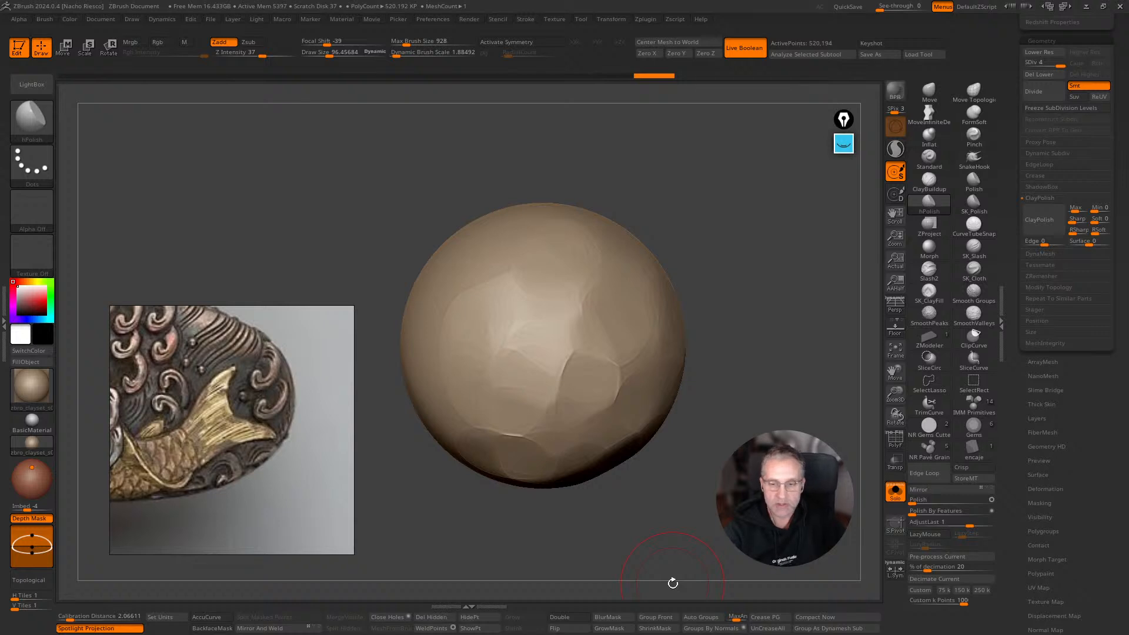
Build up crossing clay strokes over the sphere with the ClayBuildup brush.
{"action": "left_click", "coordinate": [929, 180]}
{"action": "left_click_drag", "start_coordinate": [824, 338], "coordinate": [686, 485]}
{"action": "key", "text": "s"}
{"action": "left_click", "coordinate": [592, 405]}
{"action": "mouse_move", "coordinate": [549, 379]}
{"action": "left_mouse_down"}
{"action": "mouse_move", "coordinate": [572, 428]}
{"action": "mouse_move", "coordinate": [611, 374]}
{"action": "left_mouse_up"}
{"action": "key", "text": "ctrl+z"}
{"action": "key", "text": "s"}
{"action": "left_click", "coordinate": [559, 384]}
{"action": "mouse_move", "coordinate": [563, 304]}
{"action": "left_mouse_down"}
{"action": "mouse_move", "coordinate": [509, 432]}
{"action": "mouse_move", "coordinate": [567, 376]}
{"action": "mouse_move", "coordinate": [588, 466]}
{"action": "mouse_move", "coordinate": [504, 403]}
{"action": "mouse_move", "coordinate": [621, 377]}
{"action": "left_mouse_up"}
{"action": "mouse_move", "coordinate": [685, 394]}
{"action": "left_mouse_down"}
{"action": "mouse_move", "coordinate": [525, 465]}
{"action": "mouse_move", "coordinate": [535, 283]}
{"action": "mouse_move", "coordinate": [481, 333]}
{"action": "left_mouse_up"}
Flatten the clay strokes with hPolish and crisp the surface with ClayPolish and the transform gizmo.
{"action": "left_click", "coordinate": [929, 206]}
{"action": "mouse_move", "coordinate": [617, 347]}
{"action": "left_mouse_down"}
{"action": "mouse_move", "coordinate": [565, 392]}
{"action": "mouse_move", "coordinate": [583, 379]}
{"action": "left_mouse_up"}
{"action": "left_click", "coordinate": [1040, 220]}
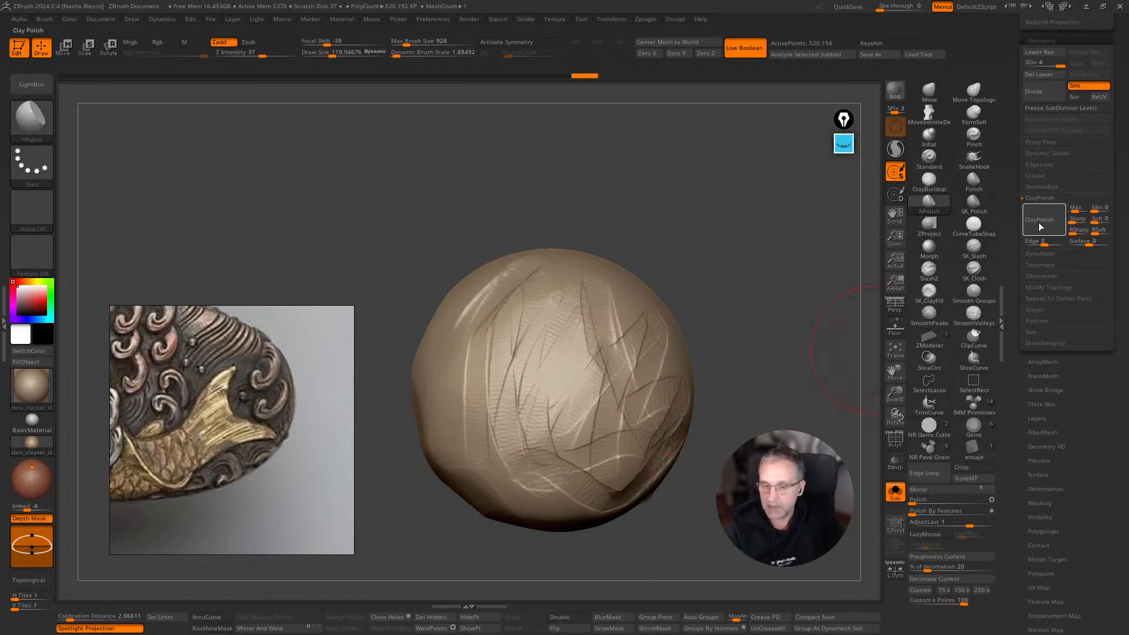
{"action": "key", "text": "w"}
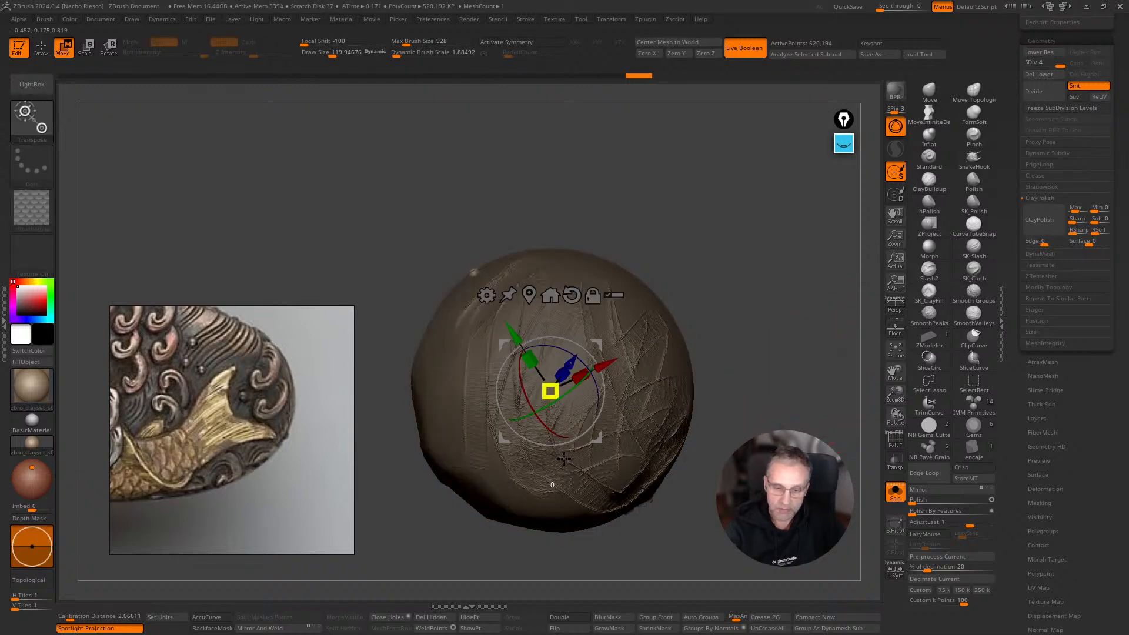
{"action": "key", "text": "q"}
Soften the crisp clay surface with a small amount of Polish and rework it with more hPolish strokes.
{"action": "mouse_move", "coordinate": [803, 500]}
{"action": "left_mouse_down"}
{"action": "mouse_move", "coordinate": [711, 497]}
{"action": "mouse_move", "coordinate": [827, 528]}
{"action": "left_mouse_up"}
{"action": "mouse_move", "coordinate": [522, 424]}
{"action": "left_mouse_down", "text": "shift"}
{"action": "mouse_move", "coordinate": [509, 370]}
{"action": "mouse_move", "coordinate": [558, 357]}
{"action": "mouse_move", "coordinate": [588, 428]}
{"action": "left_mouse_up", "text": "shift"}
{"action": "key", "text": "ctrl+z"}
{"action": "left_click", "coordinate": [924, 502]}
{"action": "mouse_move", "coordinate": [540, 408]}
{"action": "left_mouse_down"}
{"action": "mouse_move", "coordinate": [588, 447]}
{"action": "mouse_move", "coordinate": [609, 388]}
{"action": "mouse_move", "coordinate": [513, 269]}
{"action": "mouse_move", "coordinate": [484, 300]}
{"action": "left_mouse_up"}
{"action": "mouse_move", "coordinate": [537, 444]}
{"action": "left_mouse_down"}
{"action": "mouse_move", "coordinate": [652, 389]}
{"action": "mouse_move", "coordinate": [669, 355]}
{"action": "left_mouse_up"}
{"action": "mouse_move", "coordinate": [820, 468]}
{"action": "left_mouse_down"}
{"action": "mouse_move", "coordinate": [769, 431]}
{"action": "mouse_move", "coordinate": [776, 383]}
{"action": "mouse_move", "coordinate": [737, 329]}
{"action": "left_mouse_up"}
{"action": "mouse_move", "coordinate": [770, 448]}
{"action": "left_mouse_down"}
{"action": "mouse_move", "coordinate": [823, 389]}
{"action": "mouse_move", "coordinate": [781, 431]}
{"action": "mouse_move", "coordinate": [815, 450]}
{"action": "mouse_move", "coordinate": [815, 506]}
{"action": "mouse_move", "coordinate": [720, 572]}
{"action": "mouse_move", "coordinate": [697, 558]}
{"action": "left_mouse_up"}
Undo the last several edits on the sphere and redo two of them.
{"action": "key", "text": "ctrl+z"}
{"action": "key", "text": "ctrl+z"}
{"action": "key", "text": "ctrl+z"}
{"action": "key", "text": "ctrl+z"}
{"action": "key", "text": "ctrl+z"}
{"action": "key", "text": "ctrl+z"}
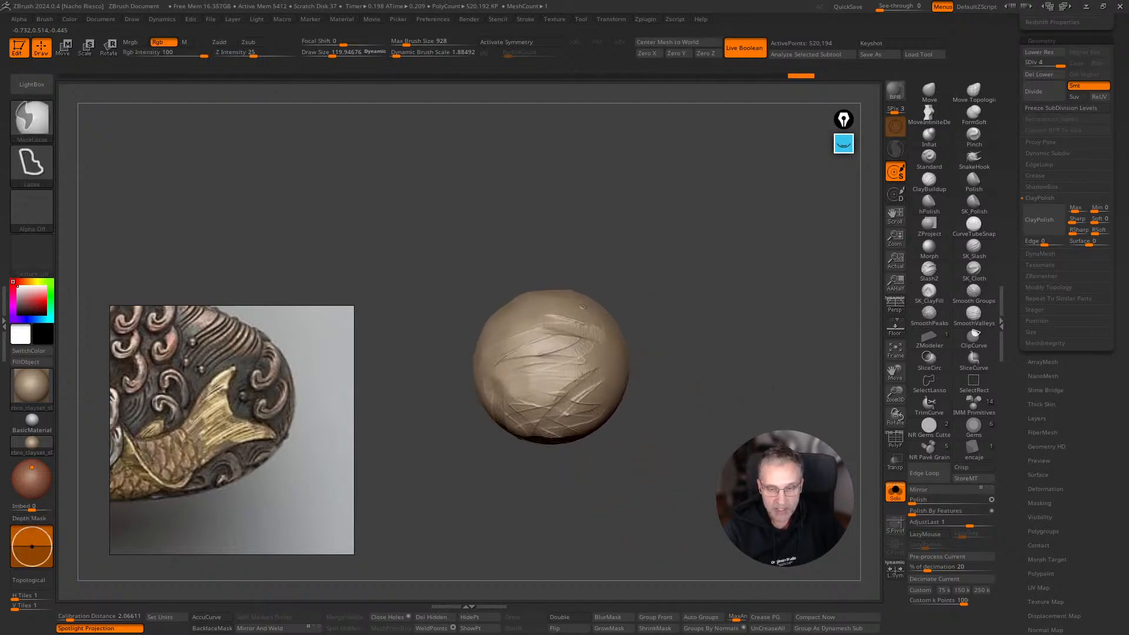
{"action": "key", "text": "ctrl+shift+z"}
{"action": "key", "text": "ctrl+shift+z"}
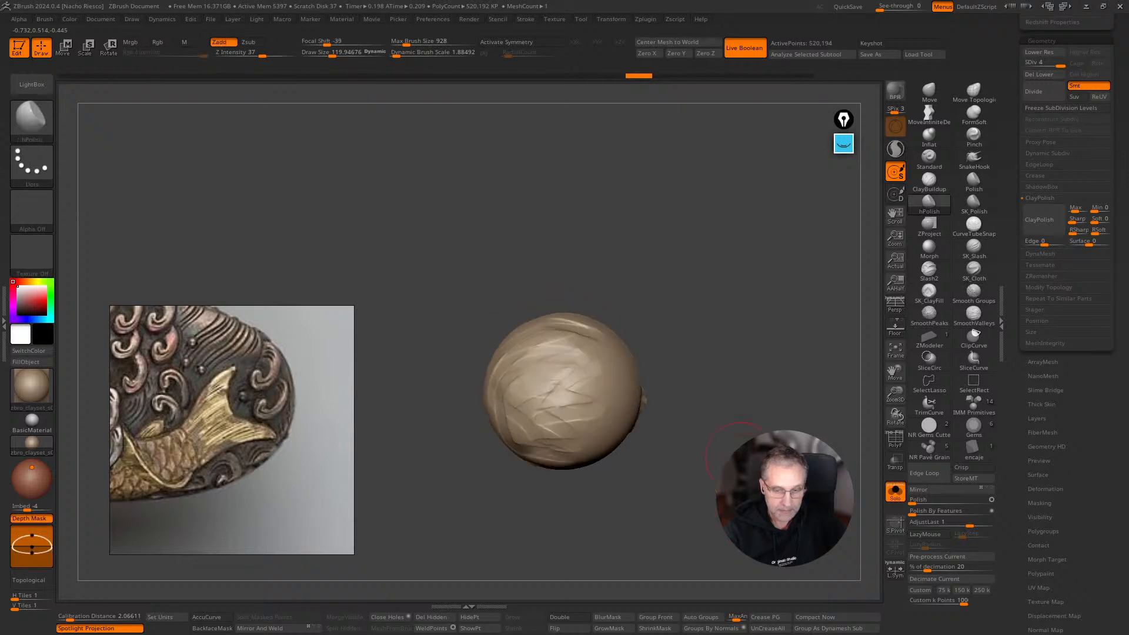
Load the FractureC brush from Lightbox's Clay brush folder and move the reference image lower, clear of the browser.
{"action": "left_click", "coordinate": [47, 88]}
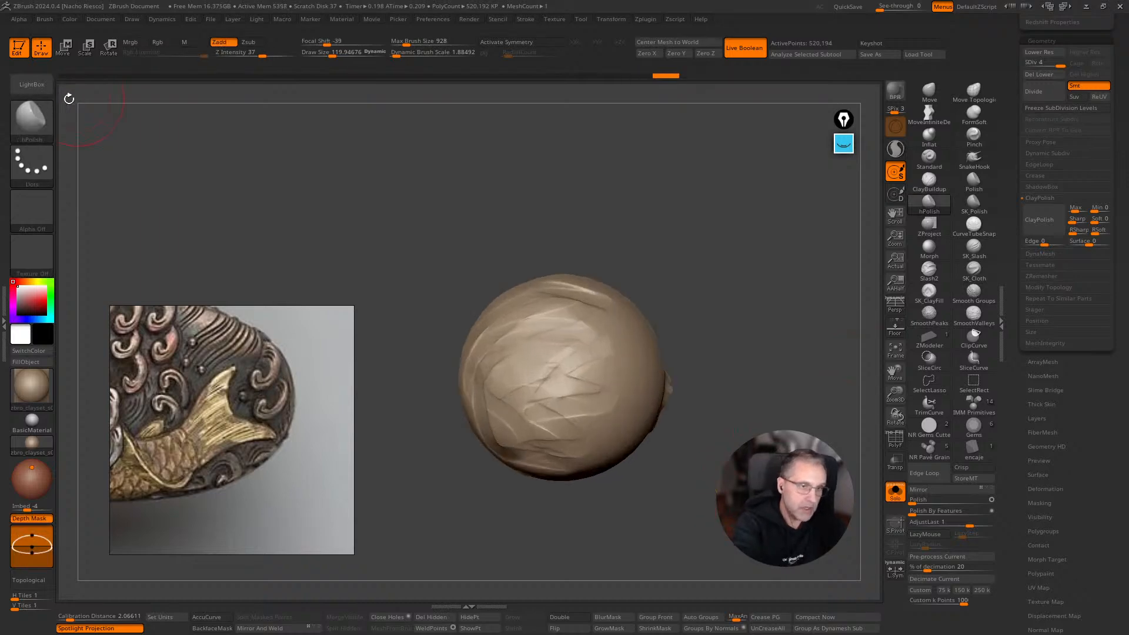
{"action": "left_click", "coordinate": [185, 91]}
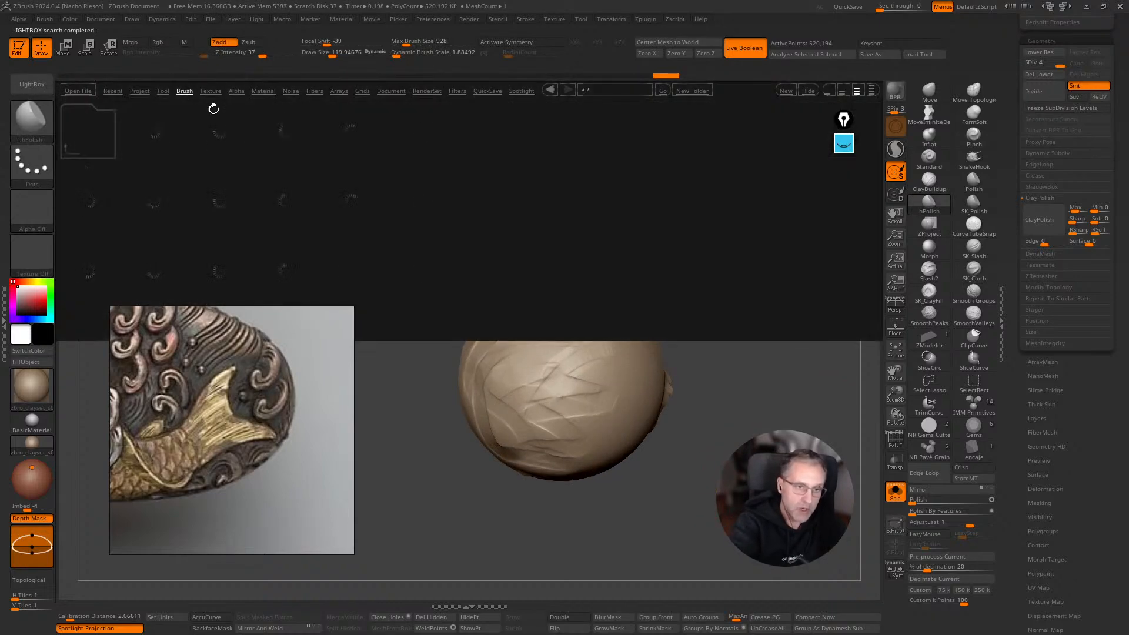
{"action": "left_click_drag", "start_coordinate": [238, 387], "coordinate": [213, 466]}
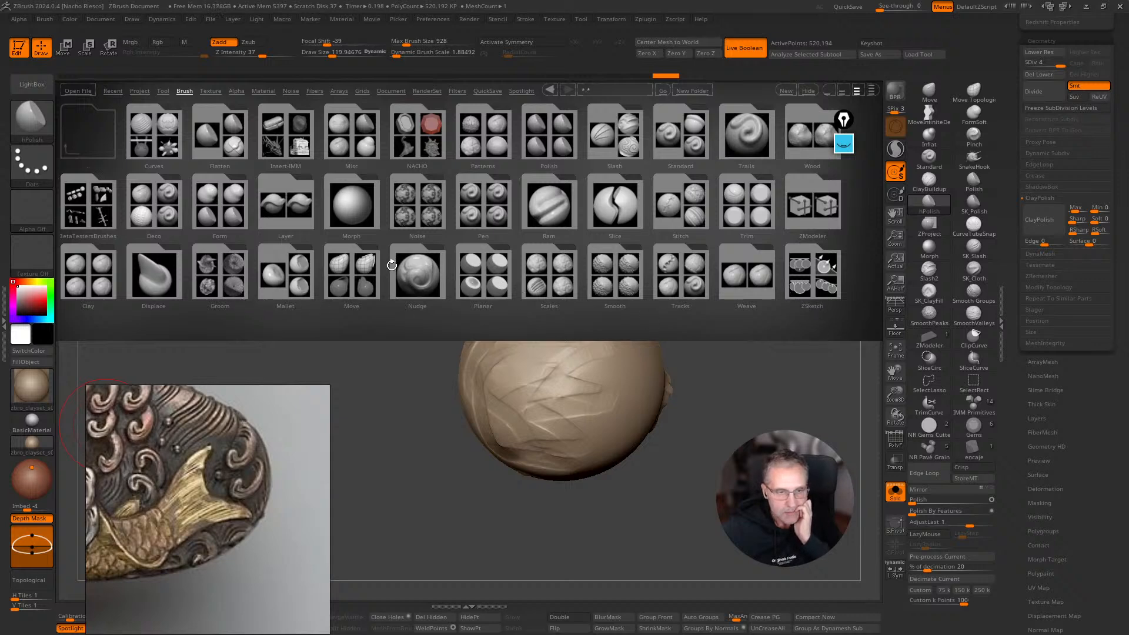
{"action": "left_click", "coordinate": [84, 285]}
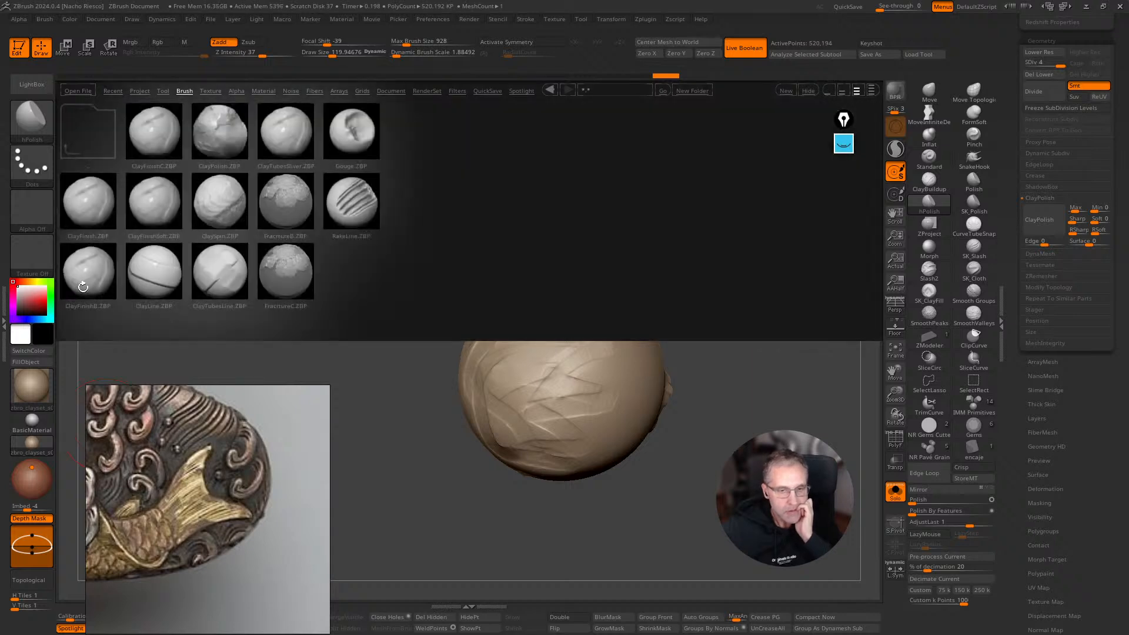
{"action": "left_click", "coordinate": [87, 148]}
{"action": "left_click", "coordinate": [182, 93]}
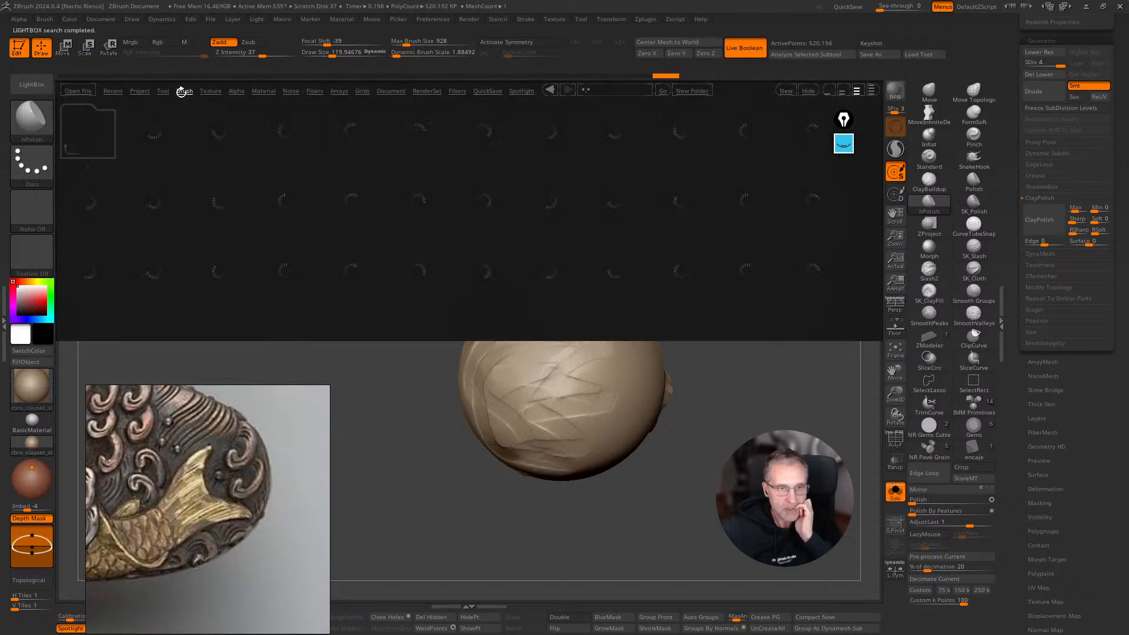
{"action": "left_click", "coordinate": [90, 117]}
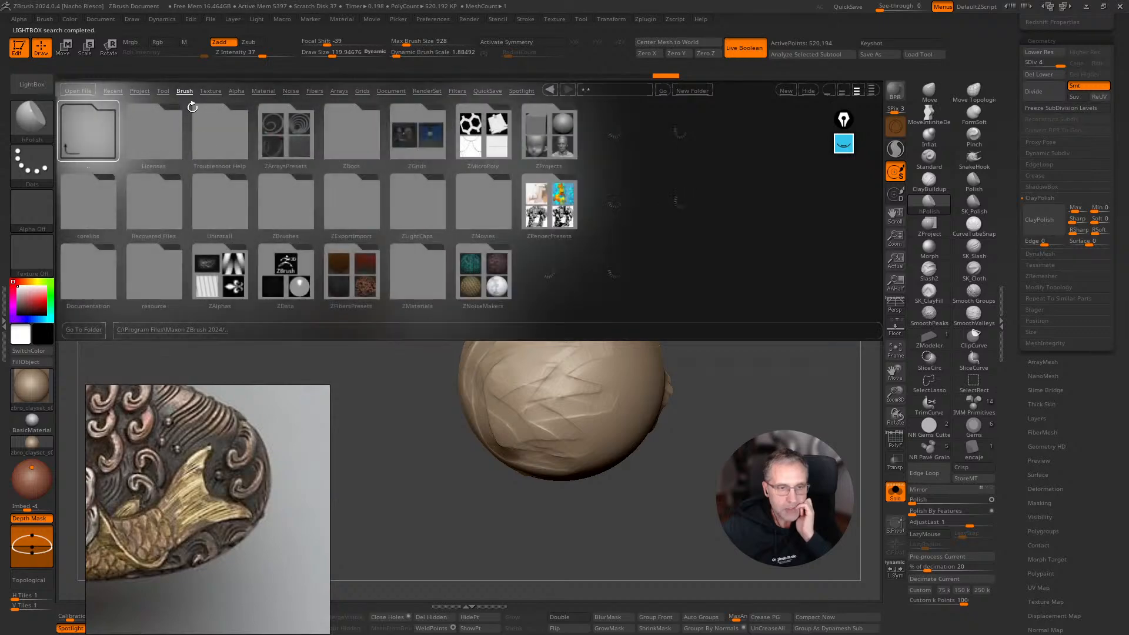
{"action": "left_click", "coordinate": [186, 96]}
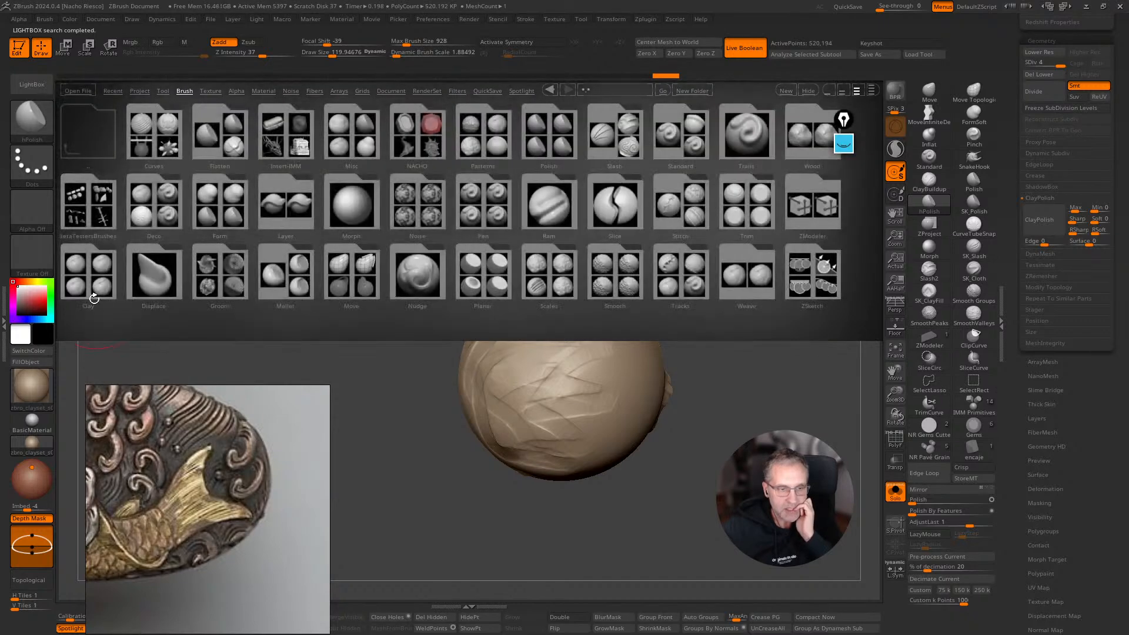
{"action": "left_click", "coordinate": [91, 294]}
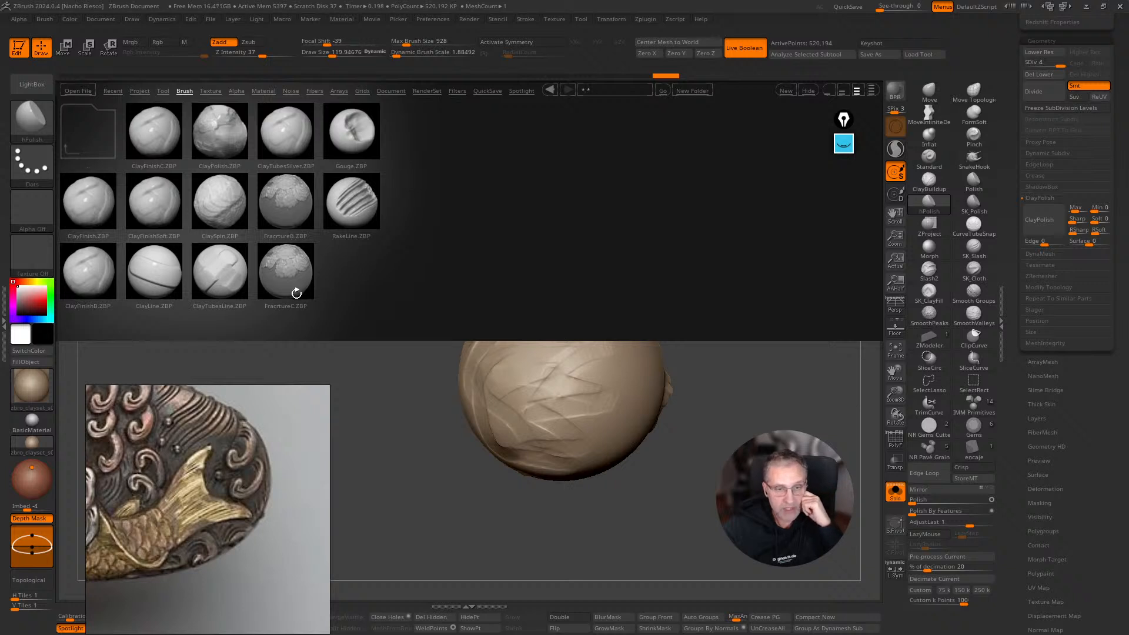
{"action": "left_click", "coordinate": [291, 274]}
{"action": "double_click", "coordinate": [291, 274]}
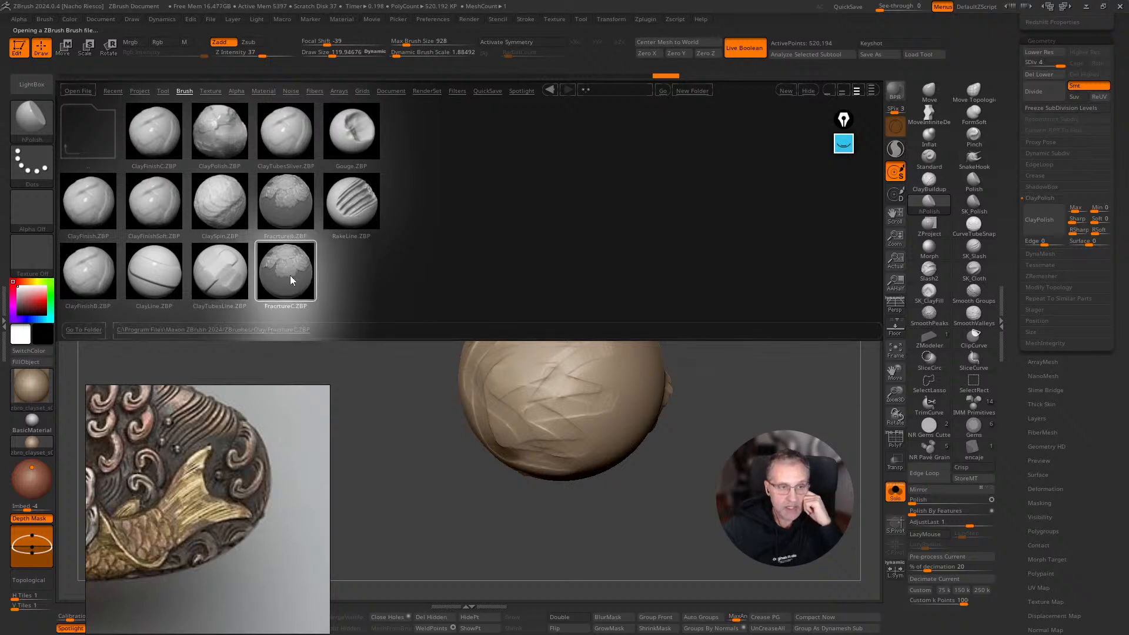
Try the FractureC brush on the sphere at a draw size of about 152.
{"action": "left_click_drag", "start_coordinate": [368, 279], "coordinate": [377, 317]}
{"action": "left_click_drag", "start_coordinate": [749, 404], "coordinate": [789, 459], "text": "alt"}
{"action": "key", "text": "s"}
{"action": "left_click_drag", "start_coordinate": [562, 361], "coordinate": [572, 366]}
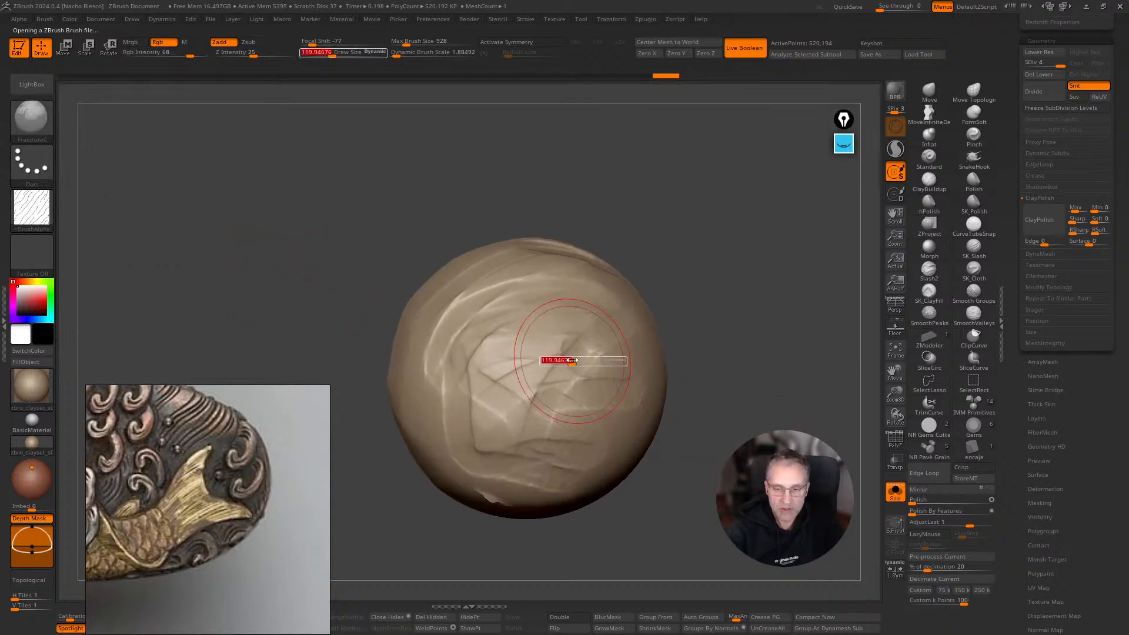
{"action": "right_click_drag", "start_coordinate": [619, 337], "coordinate": [589, 347]}
{"action": "mouse_move", "coordinate": [569, 327]}
{"action": "left_mouse_down"}
{"action": "mouse_move", "coordinate": [560, 383]}
{"action": "mouse_move", "coordinate": [594, 352]}
{"action": "left_mouse_up"}
Set the FractureC brush's Z Intensity to 15 and rework the fracture strokes on the sphere.
{"action": "left_click_drag", "start_coordinate": [253, 53], "coordinate": [236, 53]}
{"action": "mouse_move", "coordinate": [744, 298]}
{"action": "left_mouse_down"}
{"action": "mouse_move", "coordinate": [627, 391]}
{"action": "mouse_move", "coordinate": [655, 442]}
{"action": "left_mouse_up"}
{"action": "key", "text": "ctrl+z"}
{"action": "left_click_drag", "start_coordinate": [237, 53], "coordinate": [244, 53]}
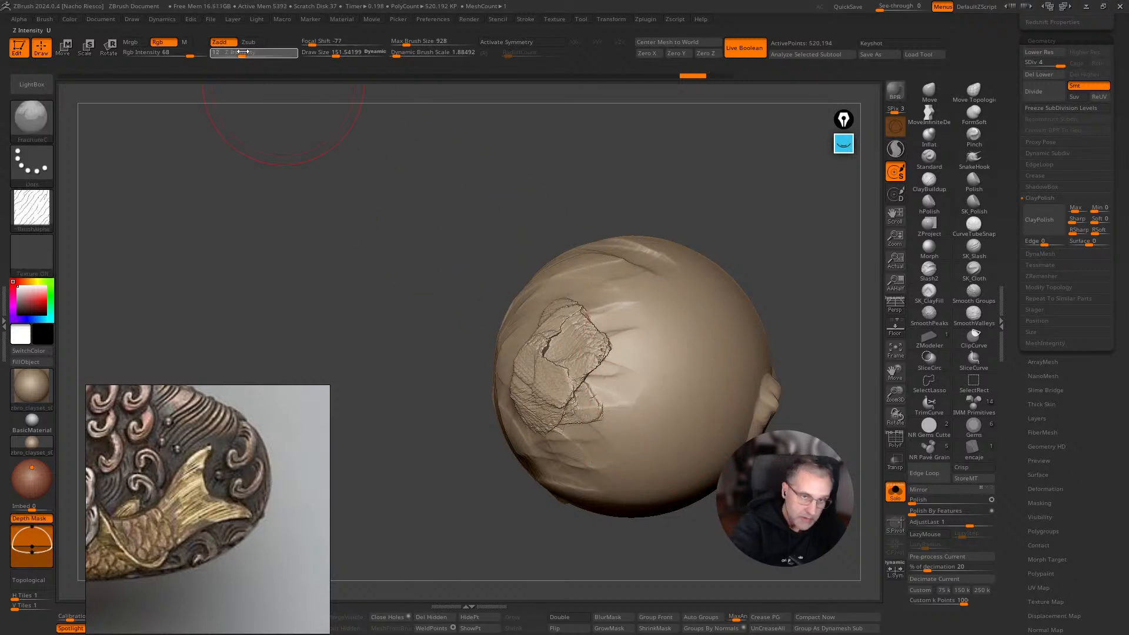
{"action": "key", "text": "ctrl+z"}
{"action": "mouse_move", "coordinate": [643, 370]}
{"action": "left_mouse_down"}
{"action": "mouse_move", "coordinate": [612, 344]}
{"action": "mouse_move", "coordinate": [677, 353]}
{"action": "mouse_move", "coordinate": [598, 434]}
{"action": "mouse_move", "coordinate": [553, 406]}
{"action": "mouse_move", "coordinate": [574, 450]}
{"action": "left_mouse_up"}
{"action": "left_click_drag", "start_coordinate": [715, 545], "coordinate": [775, 528]}
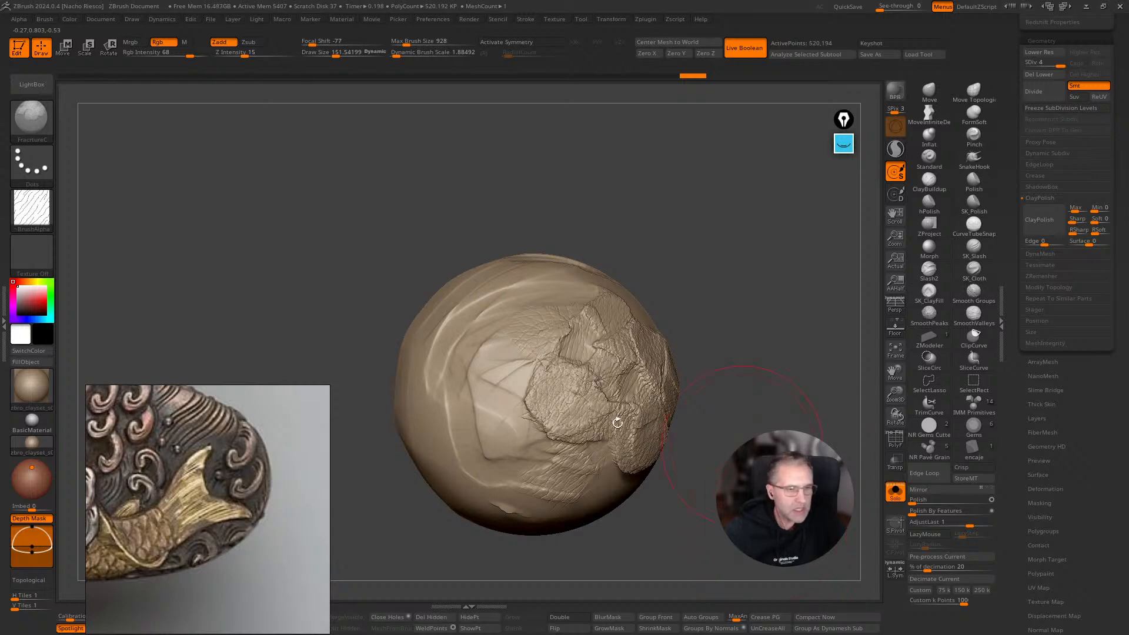
Load the FractureB brush from Lightbox and cover most of the sphere with rocky fracture strokes.
{"action": "left_click", "coordinate": [31, 84]}
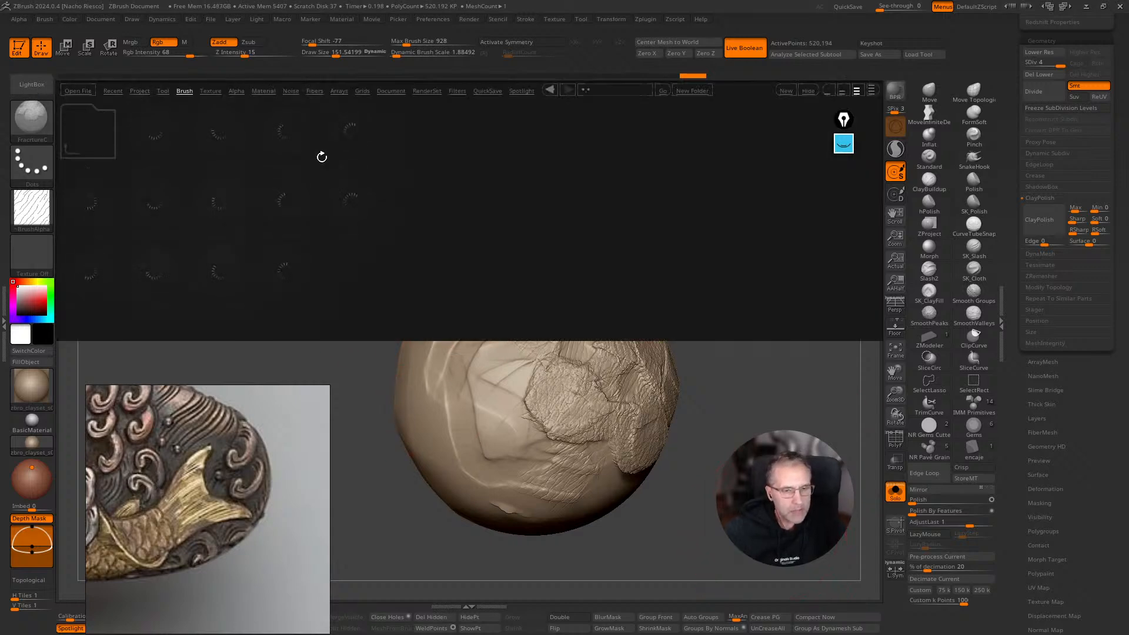
{"action": "double_click", "coordinate": [294, 204]}
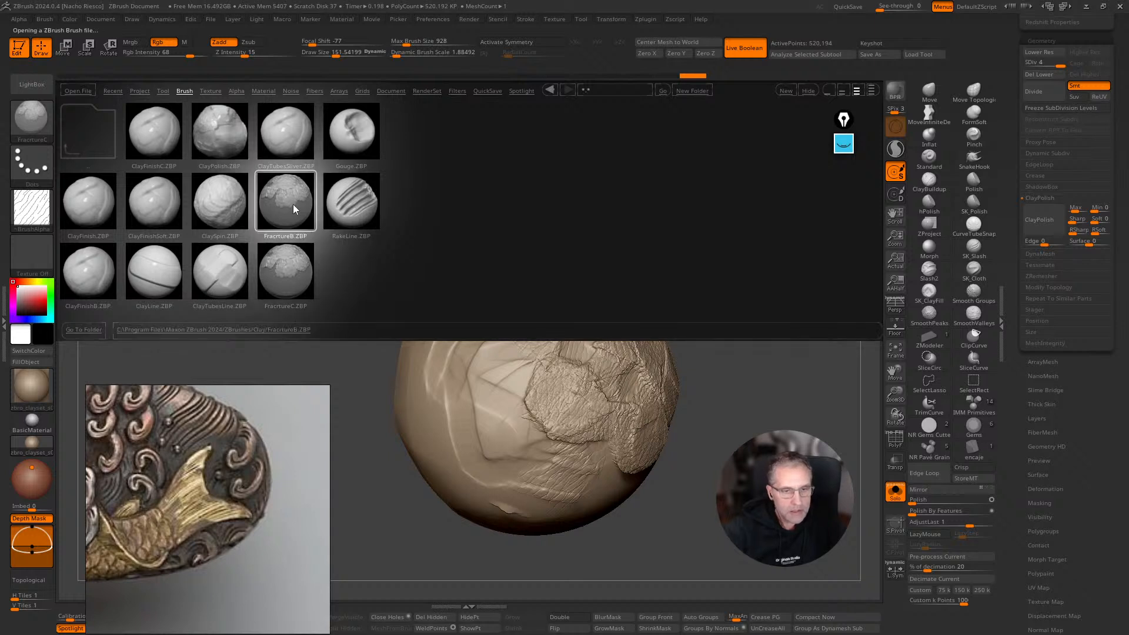
{"action": "left_click_drag", "start_coordinate": [326, 241], "coordinate": [450, 253]}
{"action": "mouse_move", "coordinate": [534, 382]}
{"action": "left_mouse_down"}
{"action": "mouse_move", "coordinate": [568, 423]}
{"action": "mouse_move", "coordinate": [505, 357]}
{"action": "mouse_move", "coordinate": [483, 453]}
{"action": "mouse_move", "coordinate": [612, 465]}
{"action": "mouse_move", "coordinate": [536, 294]}
{"action": "mouse_move", "coordinate": [491, 418]}
{"action": "mouse_move", "coordinate": [612, 482]}
{"action": "mouse_move", "coordinate": [594, 329]}
{"action": "mouse_move", "coordinate": [609, 306]}
{"action": "left_mouse_up"}
{"action": "left_click_drag", "start_coordinate": [700, 376], "coordinate": [771, 409]}
{"action": "mouse_move", "coordinate": [511, 335]}
{"action": "left_mouse_down"}
{"action": "mouse_move", "coordinate": [436, 290]}
{"action": "mouse_move", "coordinate": [392, 385]}
{"action": "mouse_move", "coordinate": [450, 283]}
{"action": "mouse_move", "coordinate": [406, 274]}
{"action": "left_mouse_up"}
{"action": "mouse_move", "coordinate": [690, 406]}
{"action": "left_mouse_down"}
{"action": "mouse_move", "coordinate": [737, 376]}
{"action": "mouse_move", "coordinate": [761, 389]}
{"action": "mouse_move", "coordinate": [786, 424]}
{"action": "mouse_move", "coordinate": [778, 494]}
{"action": "mouse_move", "coordinate": [766, 501]}
{"action": "left_mouse_up"}
{"action": "key", "text": "f"}
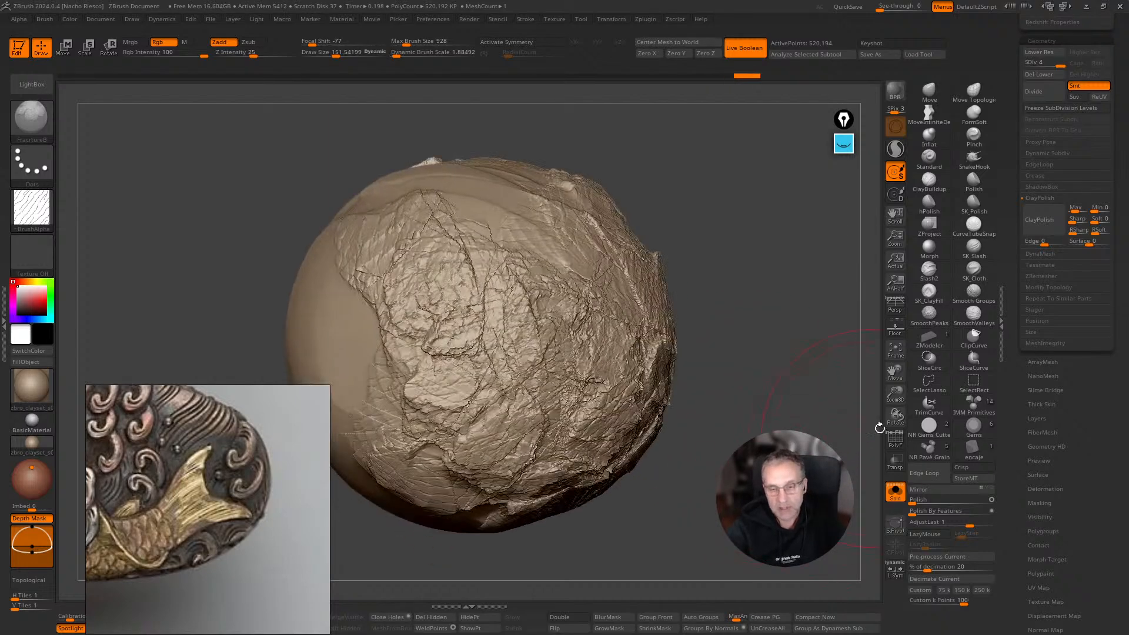
Soften the fractured sphere with small amounts of Polish and Polish By Features.
{"action": "left_click", "coordinate": [926, 501]}
{"action": "left_click_drag", "start_coordinate": [821, 549], "coordinate": [826, 536]}
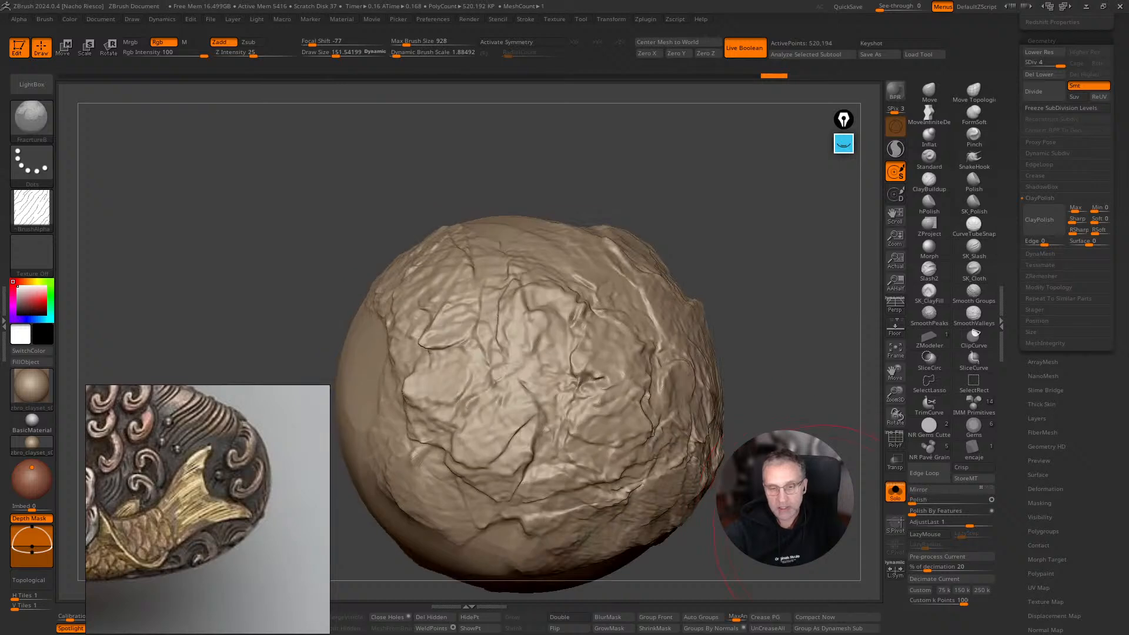
{"action": "left_click", "coordinate": [928, 510]}
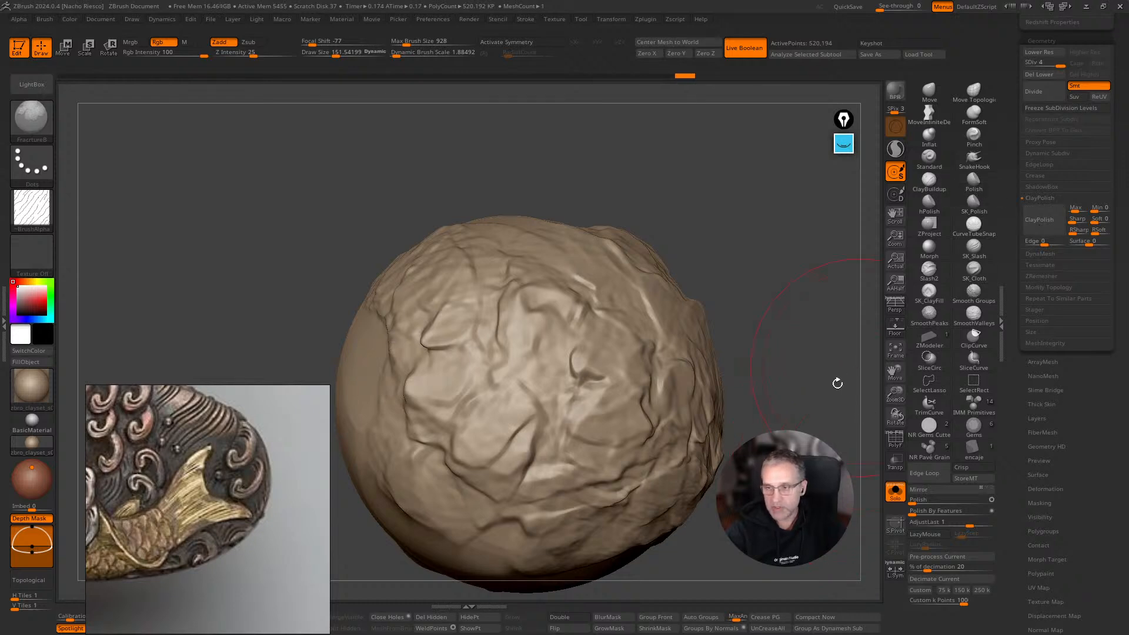
Sharpen the fractured surface with the transform gizmo on the fully masked sphere, and clear the mask.
{"action": "key", "text": "w"}
{"action": "left_click", "coordinate": [812, 396], "text": "ctrl"}
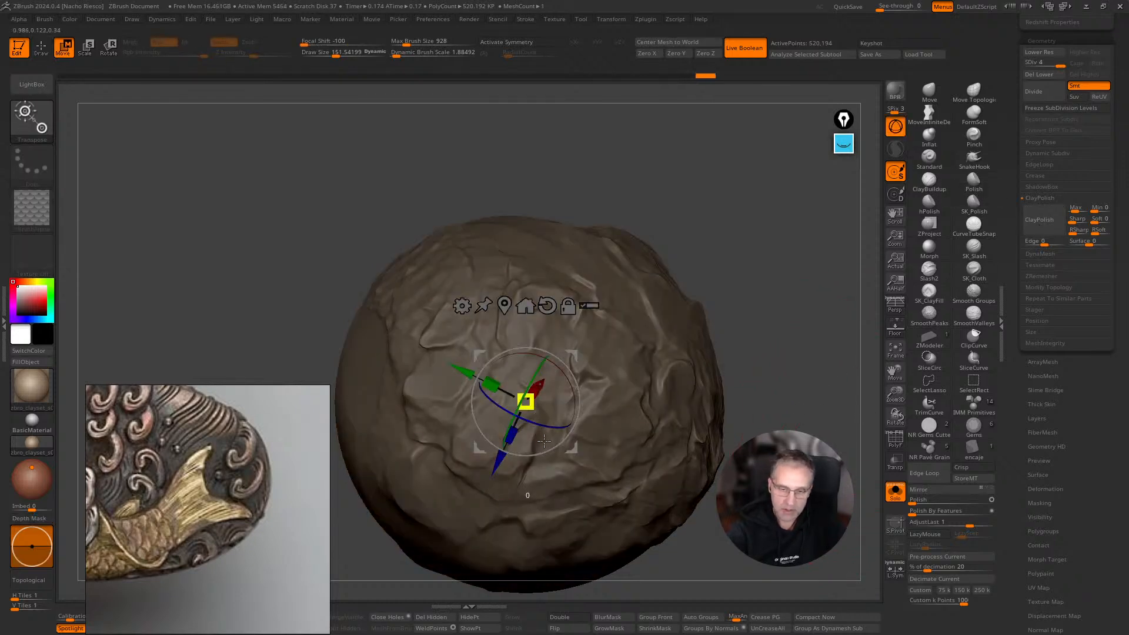
{"action": "left_click_drag", "start_coordinate": [545, 455], "coordinate": [566, 439]}
{"action": "key", "text": "q"}
{"action": "mouse_move", "coordinate": [764, 328]}
{"action": "left_mouse_down", "text": "ctrl"}
{"action": "mouse_move", "coordinate": [802, 352]}
{"action": "mouse_move", "coordinate": [809, 411]}
{"action": "mouse_move", "coordinate": [789, 477]}
{"action": "mouse_move", "coordinate": [779, 448]}
{"action": "left_mouse_up", "text": "ctrl"}
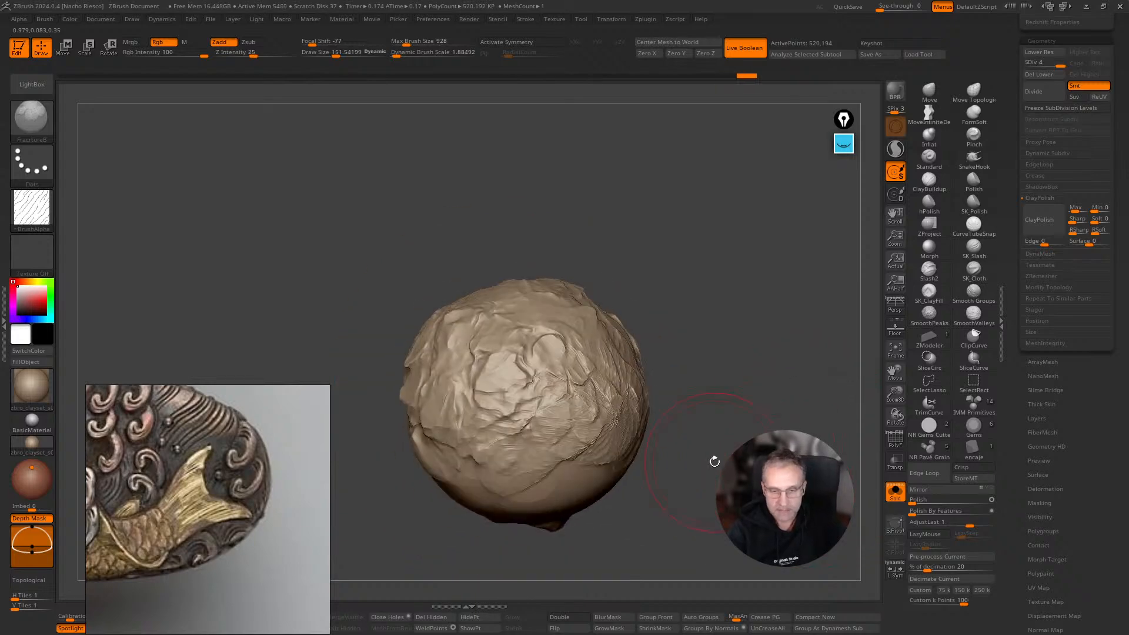
{"action": "left_click_drag", "start_coordinate": [750, 420], "coordinate": [845, 300]}
Switch from the sphere to the Extract1 kashira tool and turn Solo off to show all its subtools.
{"action": "left_click_drag", "start_coordinate": [1015, 177], "coordinate": [1025, 415]}
{"action": "left_click", "coordinate": [1091, 442]}
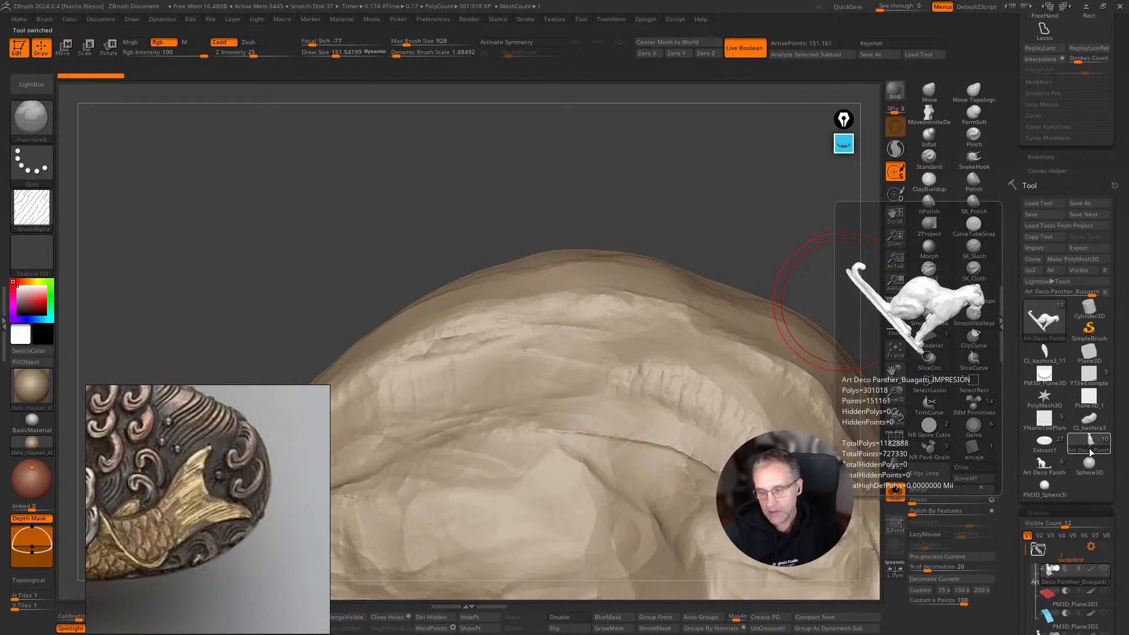
{"action": "left_click", "coordinate": [1048, 425]}
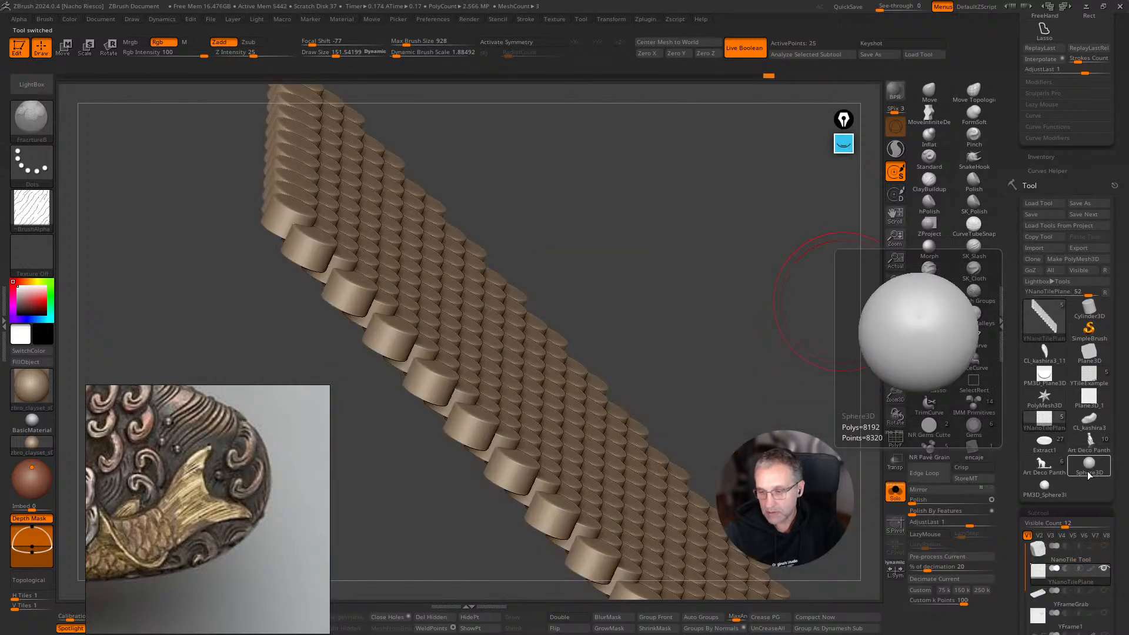
{"action": "left_click", "coordinate": [1053, 447]}
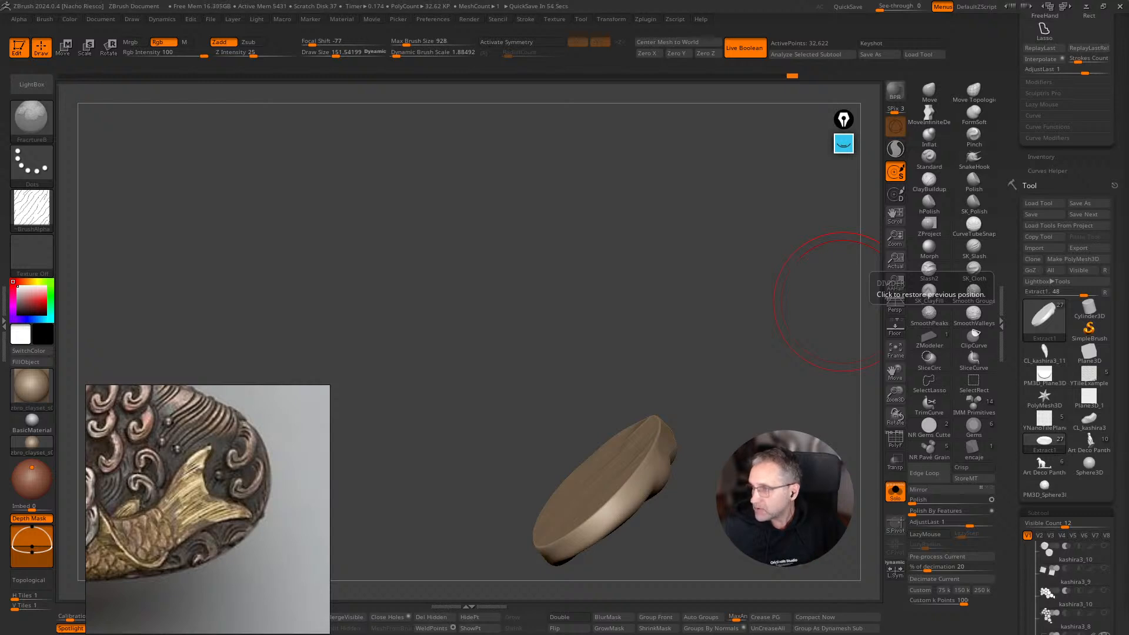
{"action": "left_click_drag", "start_coordinate": [733, 376], "coordinate": [564, 371]}
{"action": "left_click", "coordinate": [895, 493]}
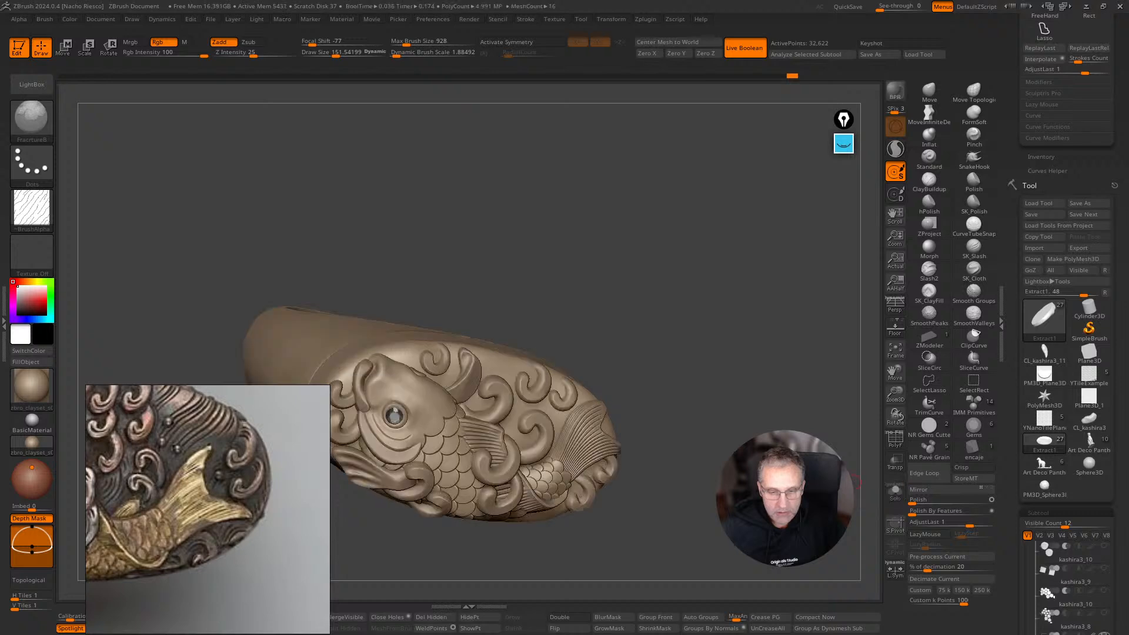
Choose the hPolish brush and make the carp's tail fin (kashira4) the active subtool.
{"action": "left_click_drag", "start_coordinate": [851, 475], "coordinate": [739, 445]}
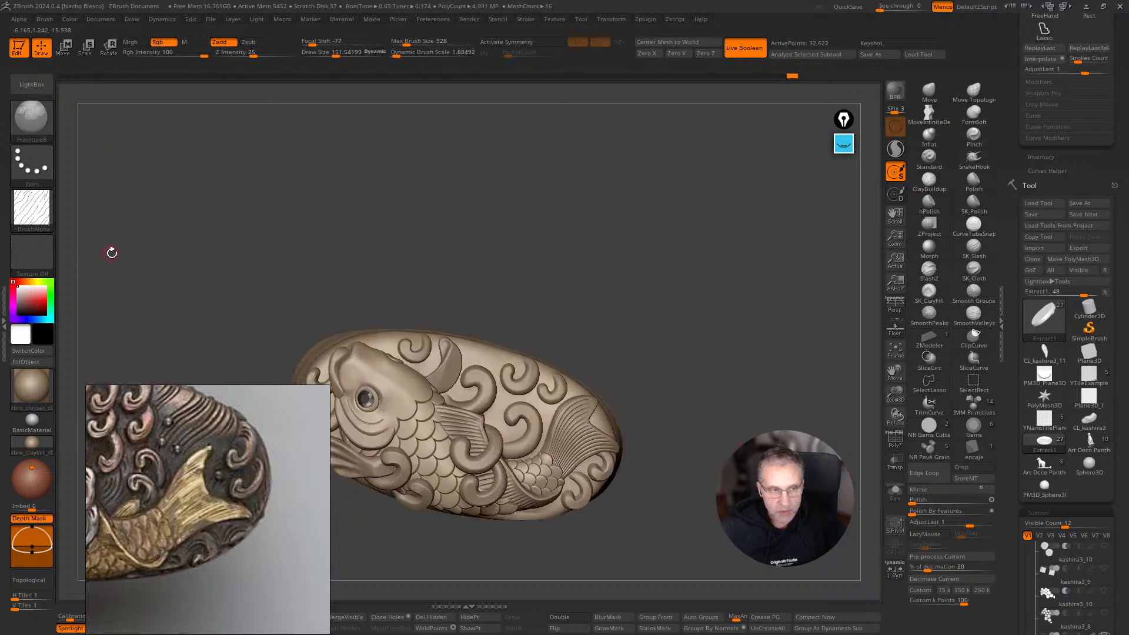
{"action": "left_click_drag", "start_coordinate": [637, 337], "coordinate": [635, 320]}
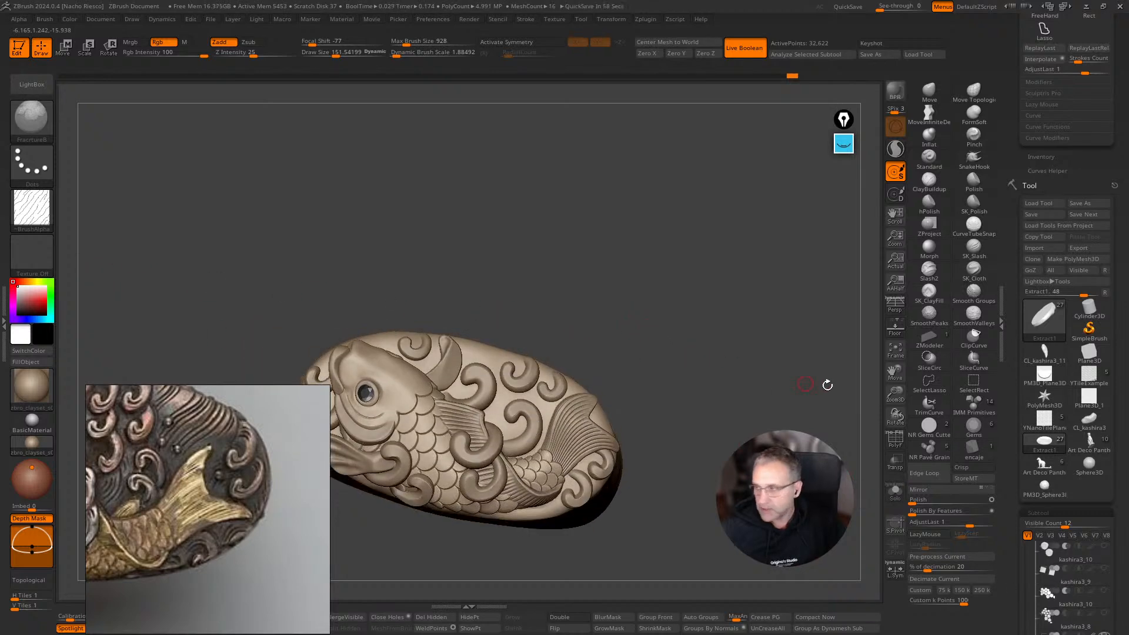
{"action": "mouse_move", "coordinate": [1089, 377]}
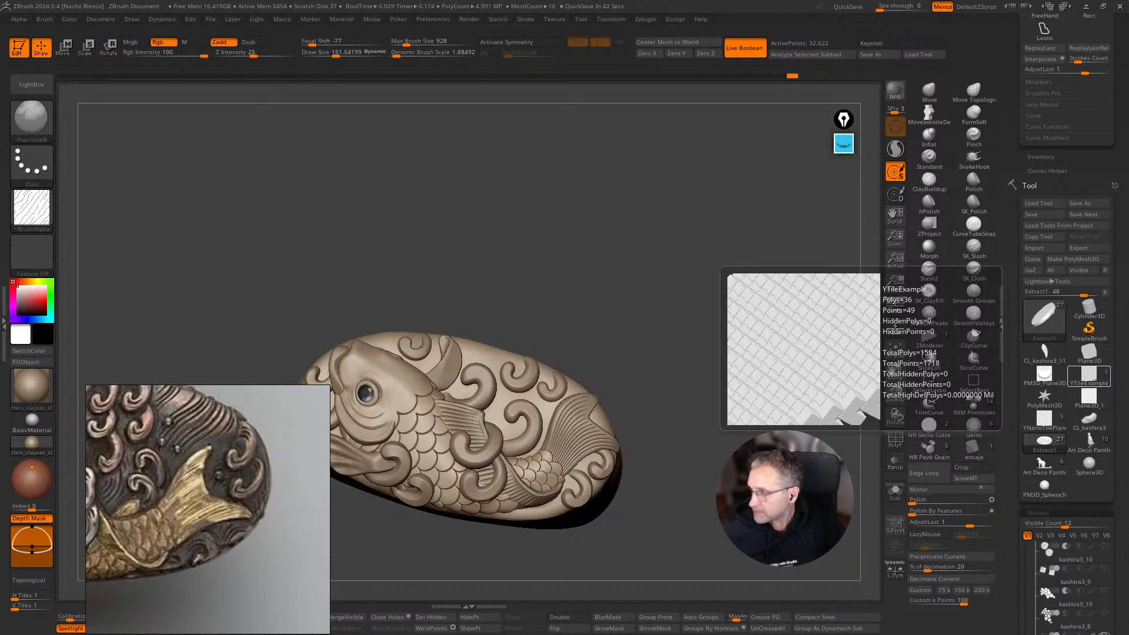
{"action": "left_click_drag", "start_coordinate": [691, 454], "coordinate": [768, 442]}
{"action": "left_click_drag", "start_coordinate": [768, 388], "coordinate": [779, 438], "text": "alt"}
{"action": "left_click_drag", "start_coordinate": [815, 247], "coordinate": [794, 341], "text": "alt"}
{"action": "left_click", "coordinate": [922, 215]}
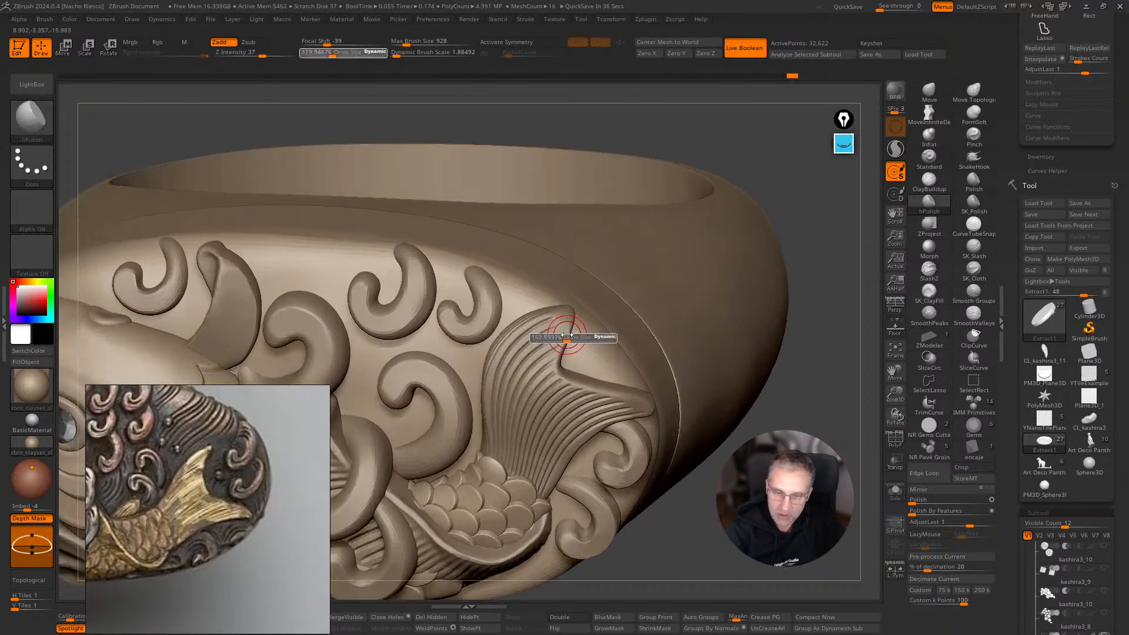
{"action": "left_click", "coordinate": [562, 338], "text": "alt"}
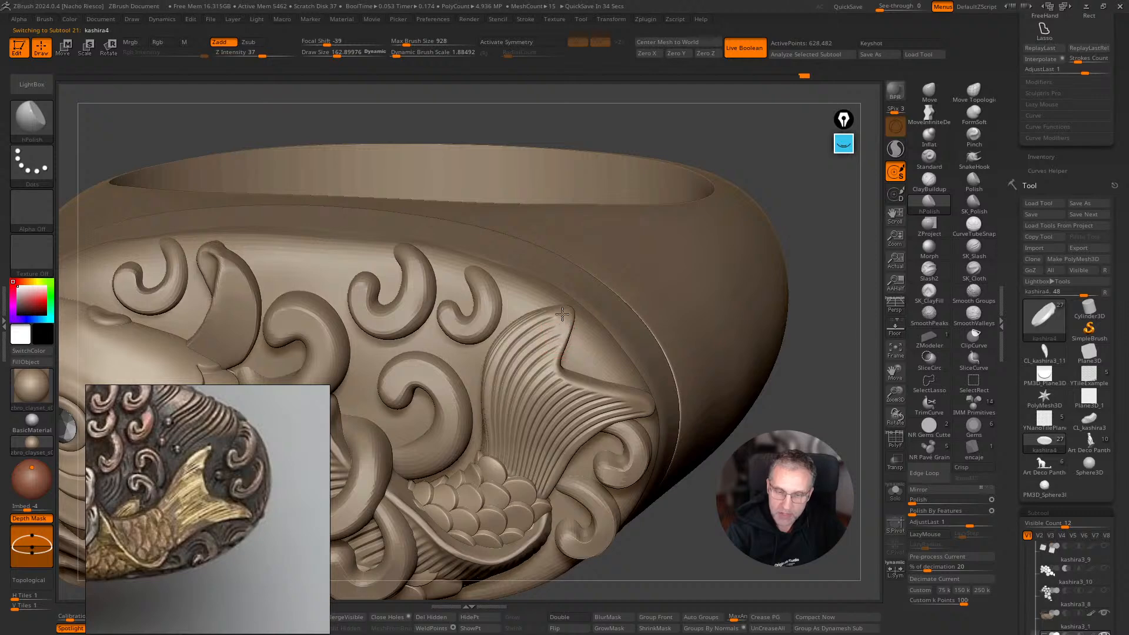
Touch up the two tips of the carp's tail fin with short hPolish strokes.
{"action": "left_click_drag", "start_coordinate": [845, 217], "coordinate": [759, 185]}
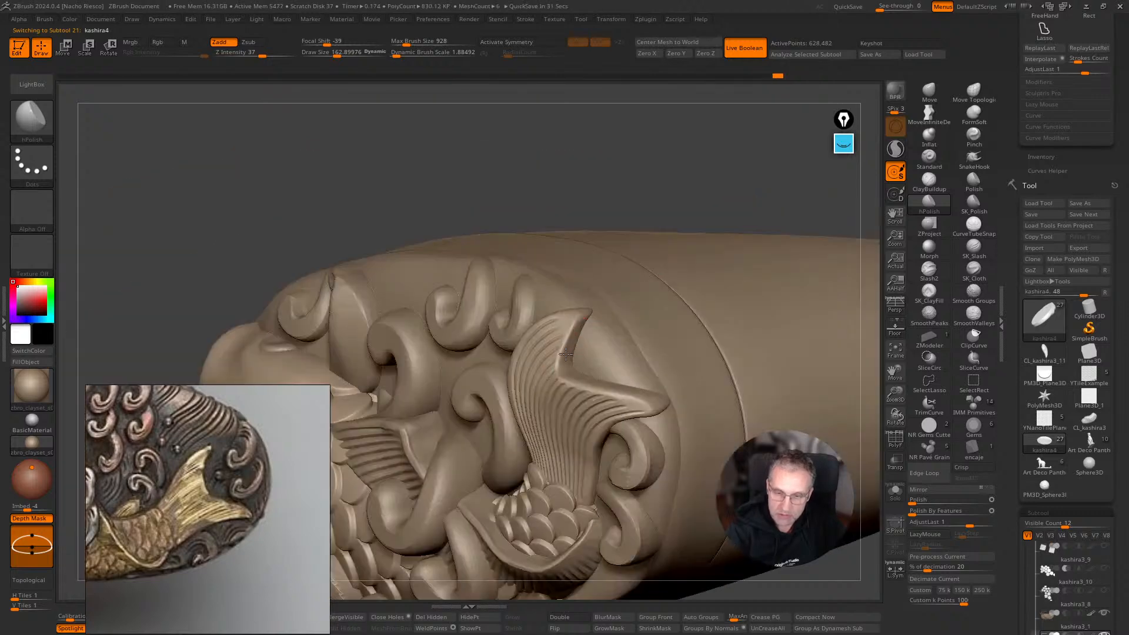
{"action": "left_click_drag", "start_coordinate": [592, 309], "coordinate": [593, 306]}
{"action": "right_click_drag", "start_coordinate": [594, 308], "coordinate": [607, 394]}
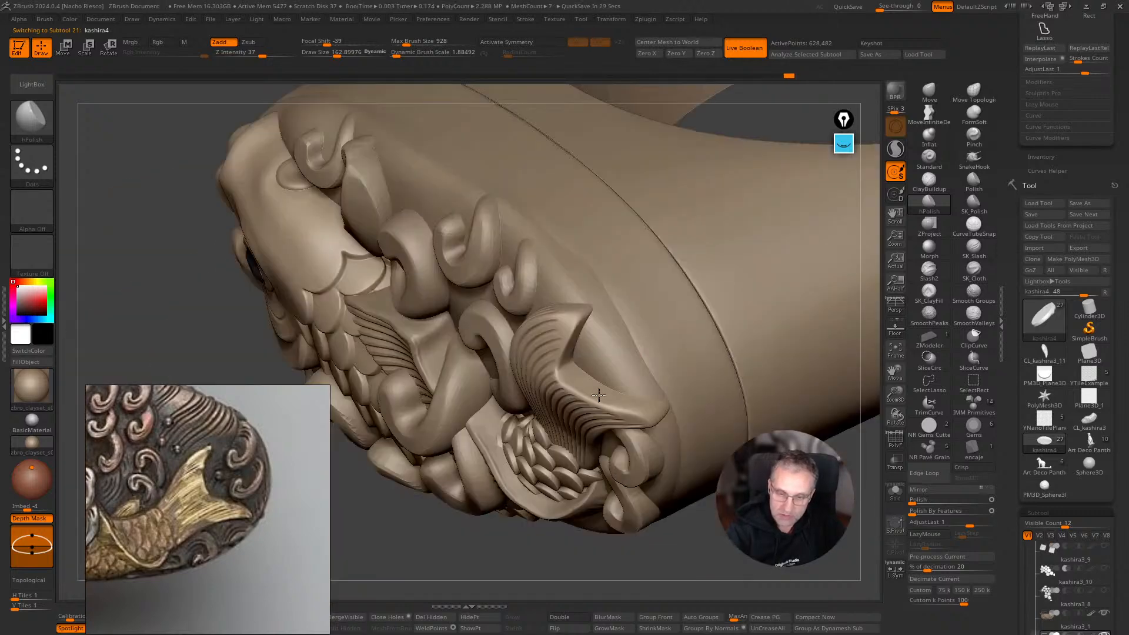
{"action": "right_click_drag", "start_coordinate": [612, 442], "coordinate": [653, 414]}
{"action": "left_click_drag", "start_coordinate": [650, 408], "coordinate": [654, 408]}
{"action": "left_click_drag", "start_coordinate": [728, 577], "coordinate": [716, 453]}
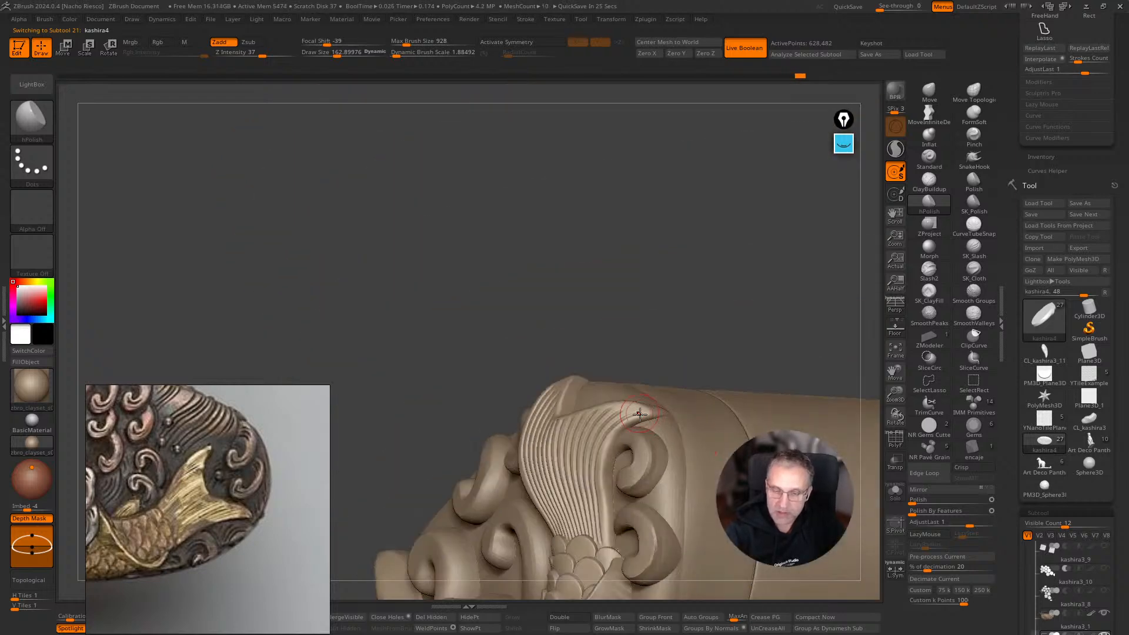
Isolate the tail fin with Solo and polish its side near the base with hPolish.
{"action": "left_click", "coordinate": [897, 494]}
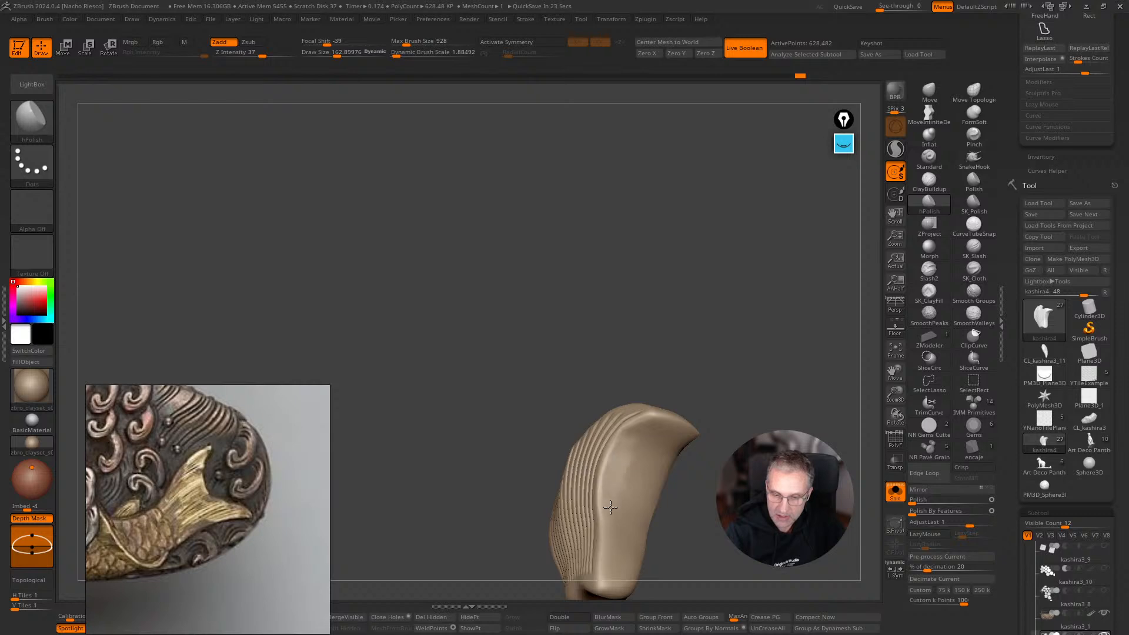
{"action": "left_click_drag", "start_coordinate": [626, 557], "coordinate": [626, 565]}
{"action": "mouse_move", "coordinate": [682, 517]}
{"action": "left_mouse_down"}
{"action": "mouse_move", "coordinate": [745, 504]}
{"action": "mouse_move", "coordinate": [801, 401]}
{"action": "left_mouse_up"}
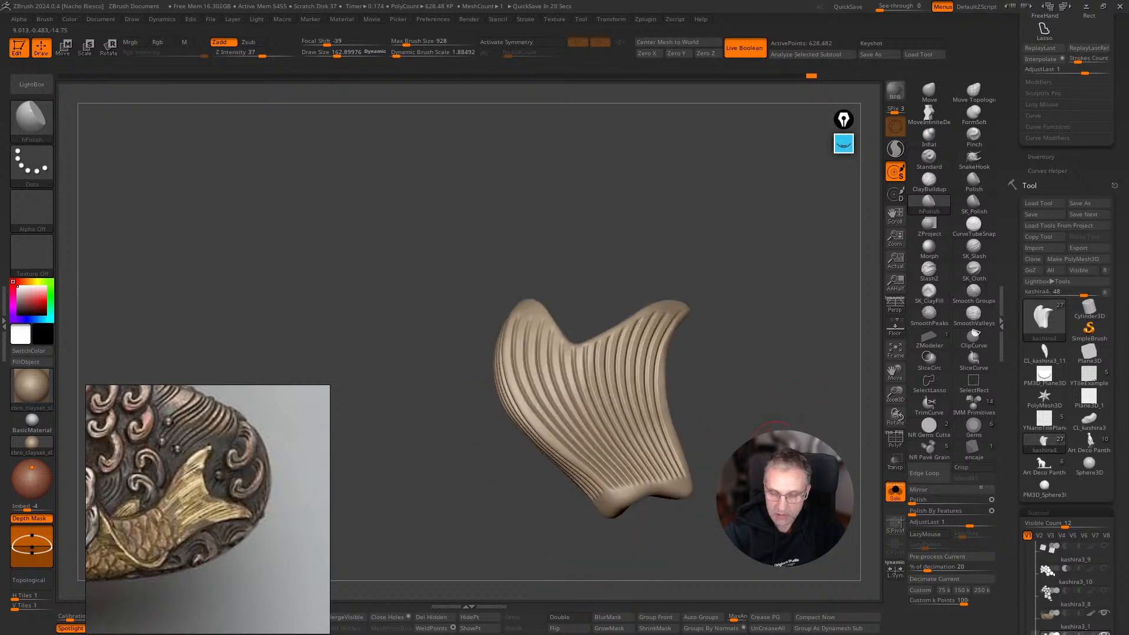
{"action": "left_click", "coordinate": [897, 497]}
{"action": "left_click_drag", "start_coordinate": [872, 491], "coordinate": [791, 394]}
{"action": "left_click", "coordinate": [896, 494]}
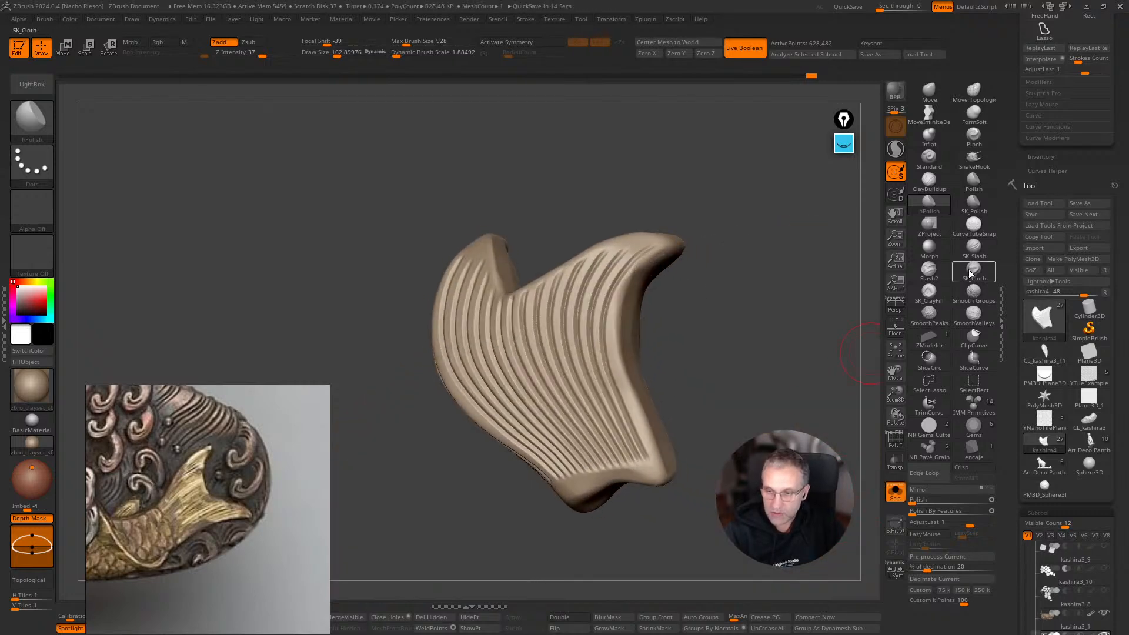
Sculpt along the tail fin's outer edges with SK_Cloth at Z Intensity 19 and a draw size of about 76.
{"action": "left_click", "coordinate": [974, 272]}
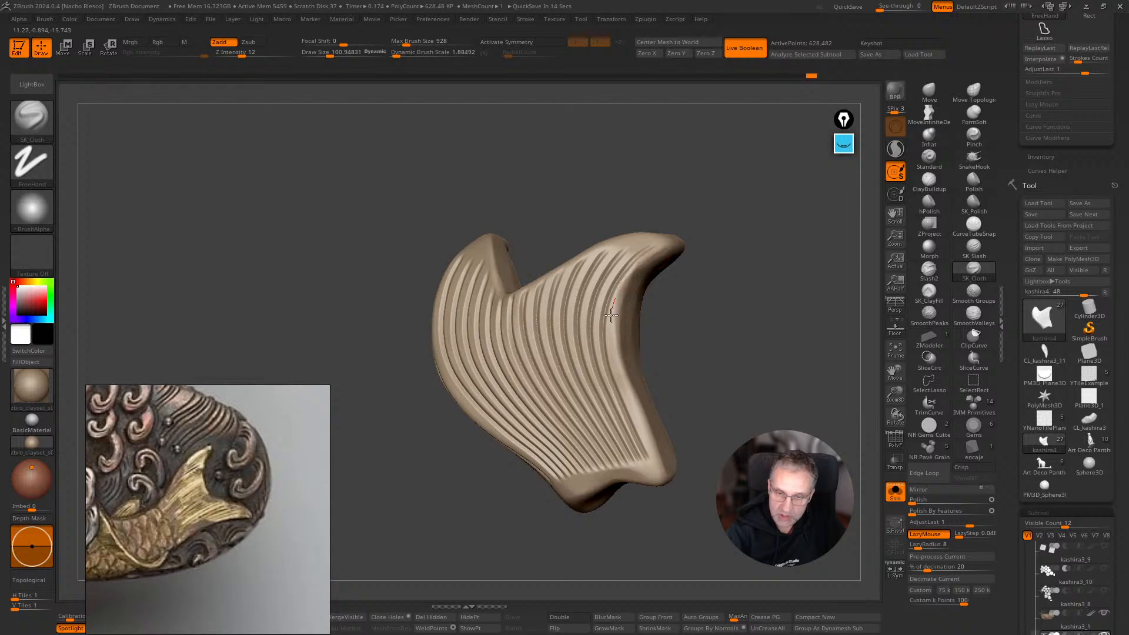
{"action": "left_click_drag", "start_coordinate": [622, 375], "coordinate": [620, 387]}
{"action": "left_click_drag", "start_coordinate": [242, 54], "coordinate": [249, 54]}
{"action": "key", "text": "s"}
{"action": "left_click_drag", "start_coordinate": [660, 308], "coordinate": [656, 308]}
{"action": "mouse_move", "coordinate": [649, 254]}
{"action": "left_mouse_down"}
{"action": "mouse_move", "coordinate": [614, 325]}
{"action": "mouse_move", "coordinate": [655, 463]}
{"action": "left_mouse_up"}
{"action": "mouse_move", "coordinate": [694, 456]}
{"action": "left_mouse_down"}
{"action": "mouse_move", "coordinate": [729, 451]}
{"action": "mouse_move", "coordinate": [726, 419]}
{"action": "left_mouse_up"}
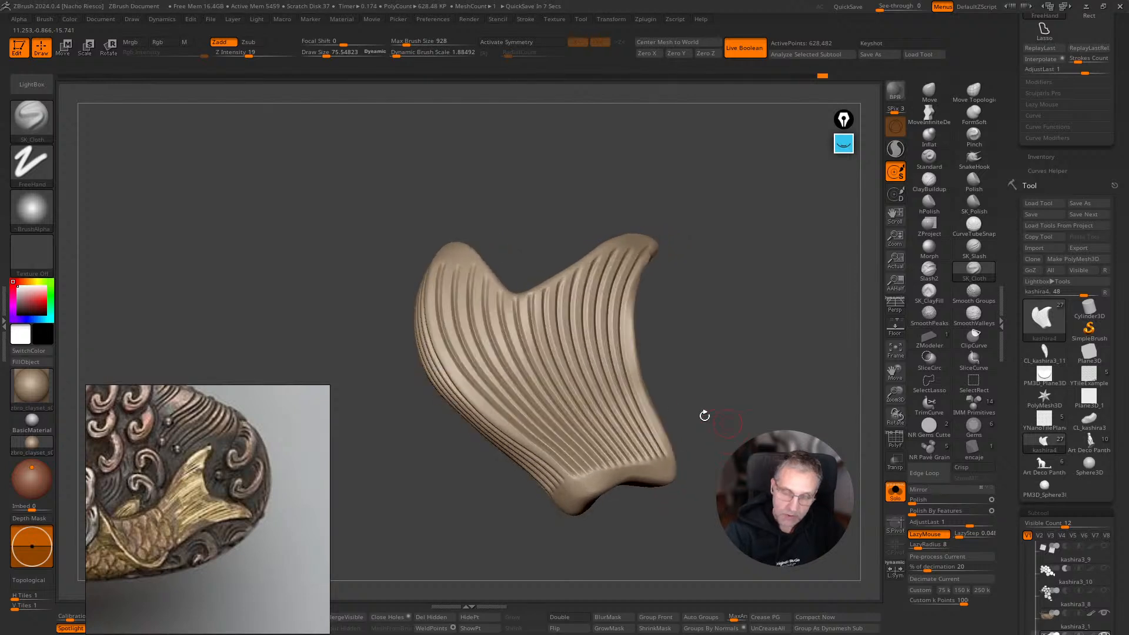
{"action": "mouse_move", "coordinate": [429, 314]}
{"action": "left_mouse_down"}
{"action": "mouse_move", "coordinate": [456, 380]}
{"action": "mouse_move", "coordinate": [555, 468]}
{"action": "left_mouse_up"}
{"action": "left_click_drag", "start_coordinate": [636, 522], "coordinate": [555, 414]}
{"action": "mouse_move", "coordinate": [460, 239]}
{"action": "left_mouse_down"}
{"action": "mouse_move", "coordinate": [513, 312]}
{"action": "mouse_move", "coordinate": [604, 253]}
{"action": "mouse_move", "coordinate": [665, 236]}
{"action": "left_mouse_up"}
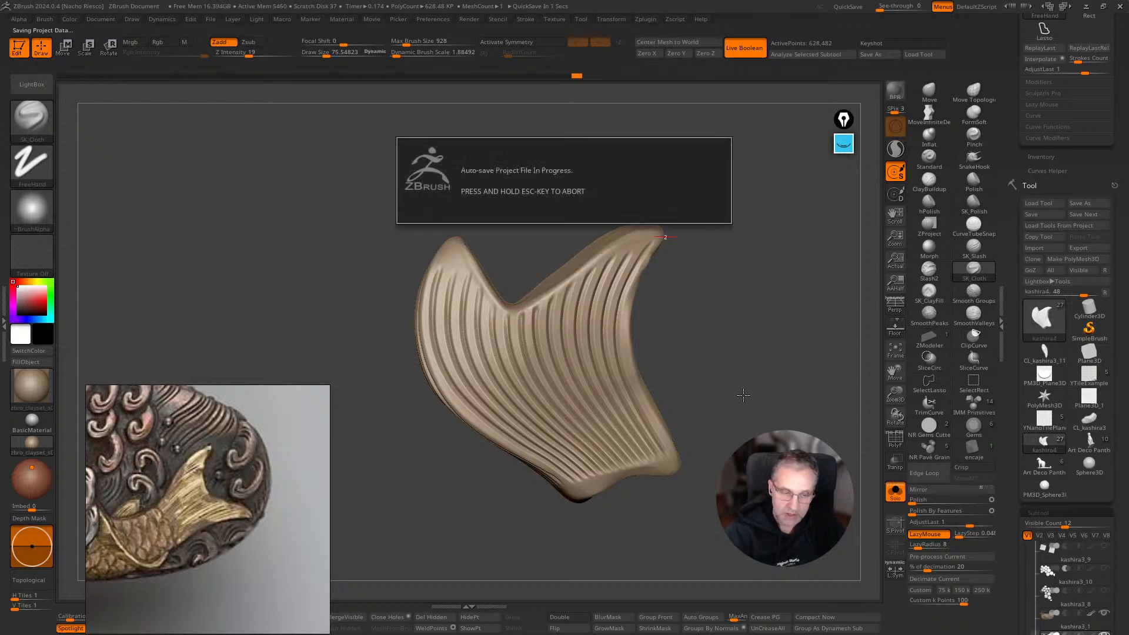
Add lengthwise folds across the tail fin's ribs with SK_Cloth at a draw size of about 92.
{"action": "left_click_drag", "start_coordinate": [757, 386], "coordinate": [764, 375]}
{"action": "key", "text": "s"}
{"action": "left_click_drag", "start_coordinate": [505, 327], "coordinate": [508, 372]}
{"action": "left_click_drag", "start_coordinate": [538, 419], "coordinate": [593, 479]}
{"action": "mouse_move", "coordinate": [484, 290]}
{"action": "left_mouse_down"}
{"action": "mouse_move", "coordinate": [484, 322]}
{"action": "mouse_move", "coordinate": [543, 440]}
{"action": "left_mouse_up"}
{"action": "mouse_move", "coordinate": [459, 263]}
{"action": "left_mouse_down"}
{"action": "mouse_move", "coordinate": [455, 327]}
{"action": "mouse_move", "coordinate": [469, 380]}
{"action": "mouse_move", "coordinate": [556, 473]}
{"action": "left_mouse_up"}
{"action": "mouse_move", "coordinate": [588, 268]}
{"action": "left_mouse_down"}
{"action": "mouse_move", "coordinate": [572, 303]}
{"action": "mouse_move", "coordinate": [574, 368]}
{"action": "mouse_move", "coordinate": [623, 457]}
{"action": "left_mouse_up"}
{"action": "mouse_move", "coordinate": [631, 244]}
{"action": "left_mouse_down"}
{"action": "mouse_move", "coordinate": [596, 320]}
{"action": "mouse_move", "coordinate": [602, 383]}
{"action": "left_mouse_up"}
{"action": "mouse_move", "coordinate": [720, 426]}
{"action": "left_mouse_down"}
{"action": "mouse_move", "coordinate": [774, 388]}
{"action": "mouse_move", "coordinate": [734, 434]}
{"action": "mouse_move", "coordinate": [774, 410]}
{"action": "mouse_move", "coordinate": [729, 535]}
{"action": "left_mouse_up"}
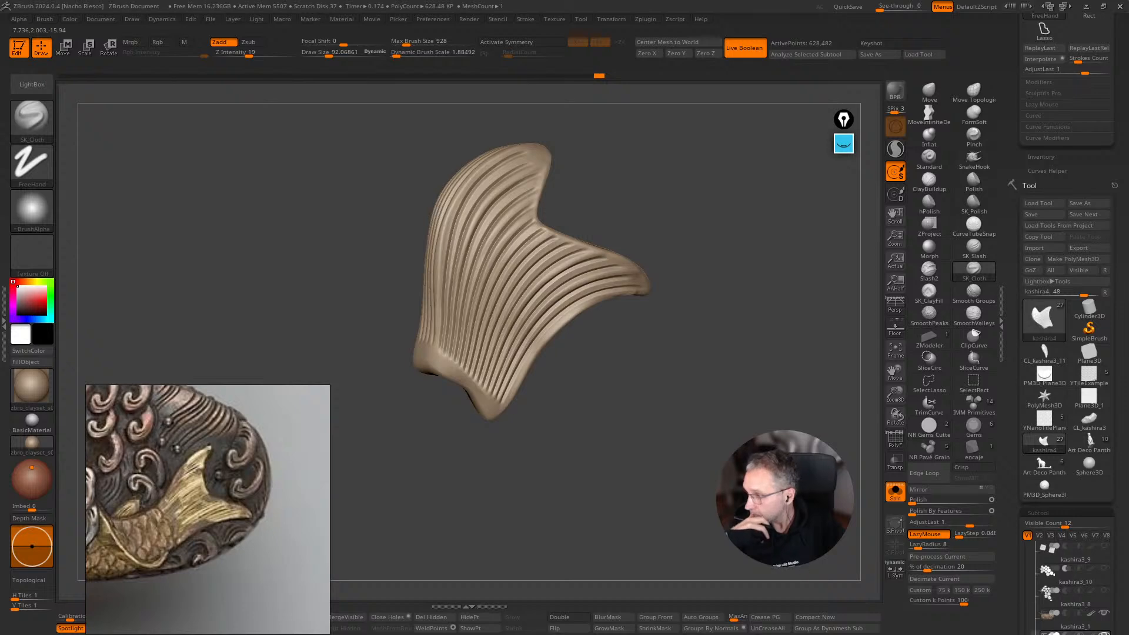
{"action": "mouse_move", "coordinate": [729, 392]}
{"action": "left_mouse_down", "text": "alt"}
{"action": "mouse_move", "coordinate": [727, 432]}
{"action": "mouse_move", "coordinate": [757, 500]}
{"action": "mouse_move", "coordinate": [782, 491]}
{"action": "left_mouse_up", "text": "alt"}
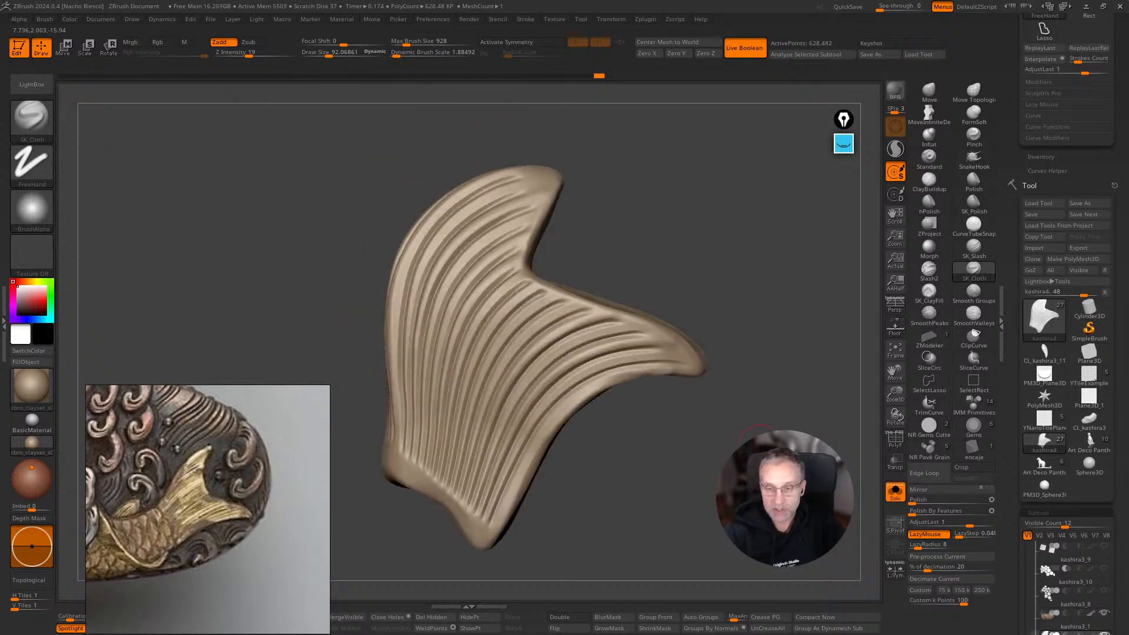
Polish the tail fin's lower tip and base corners with hPolish at a draw size of about 106.
{"action": "left_click", "coordinate": [930, 205]}
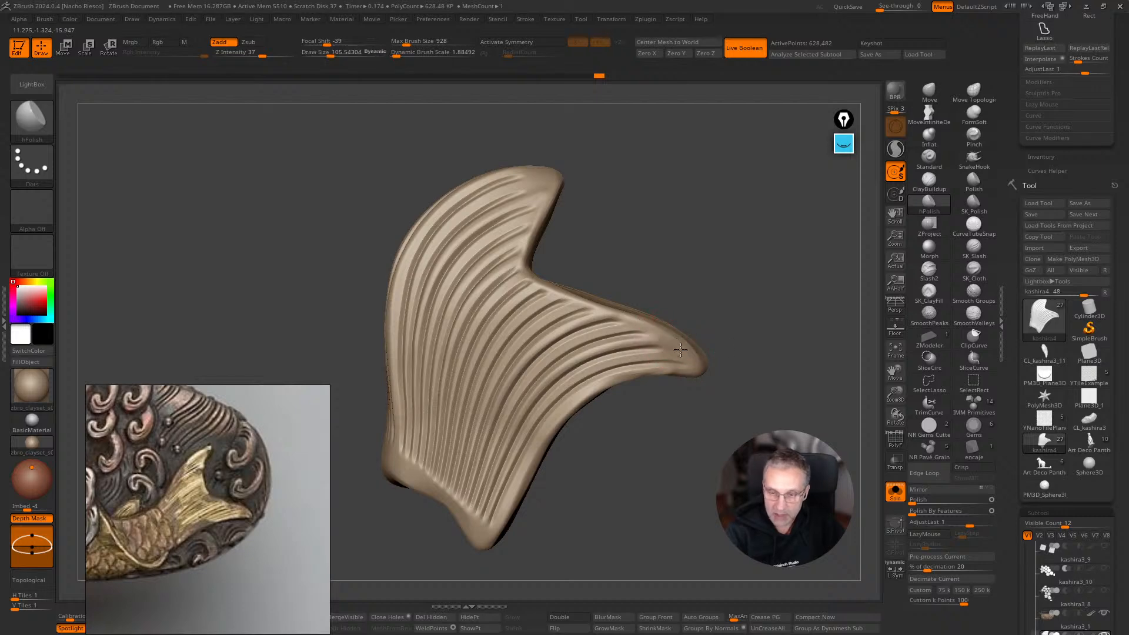
{"action": "left_click_drag", "start_coordinate": [734, 340], "coordinate": [700, 359]}
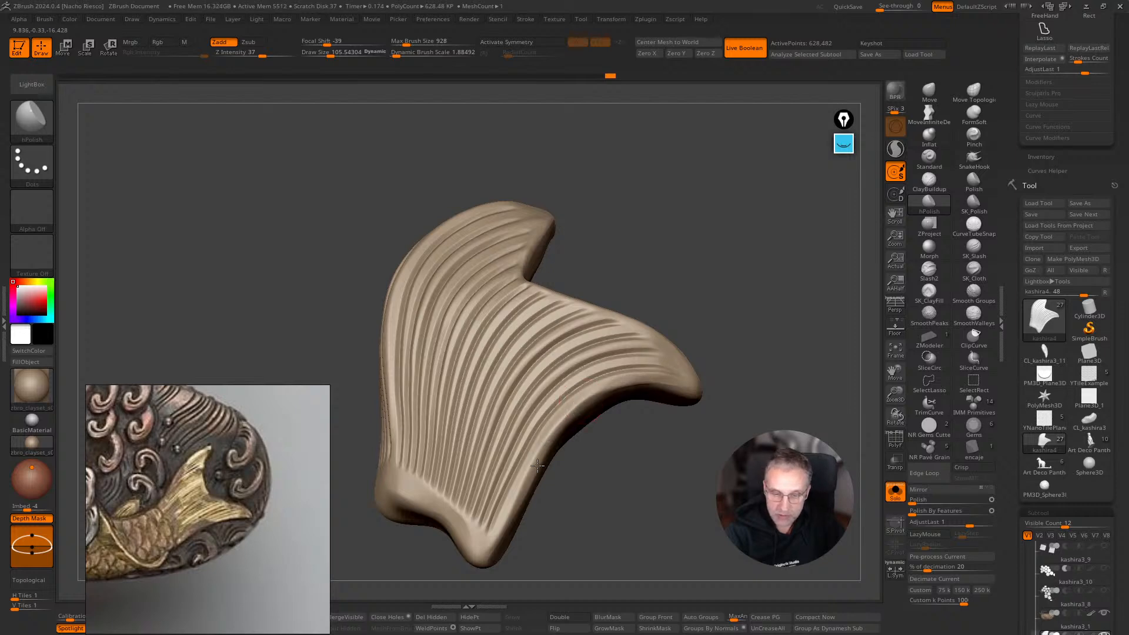
{"action": "left_click_drag", "start_coordinate": [493, 548], "coordinate": [499, 546]}
{"action": "left_click_drag", "start_coordinate": [532, 547], "coordinate": [576, 568]}
{"action": "left_click_drag", "start_coordinate": [392, 481], "coordinate": [394, 488]}
{"action": "mouse_move", "coordinate": [556, 519]}
{"action": "left_mouse_down"}
{"action": "mouse_move", "coordinate": [773, 363]}
{"action": "mouse_move", "coordinate": [557, 323]}
{"action": "left_mouse_up"}
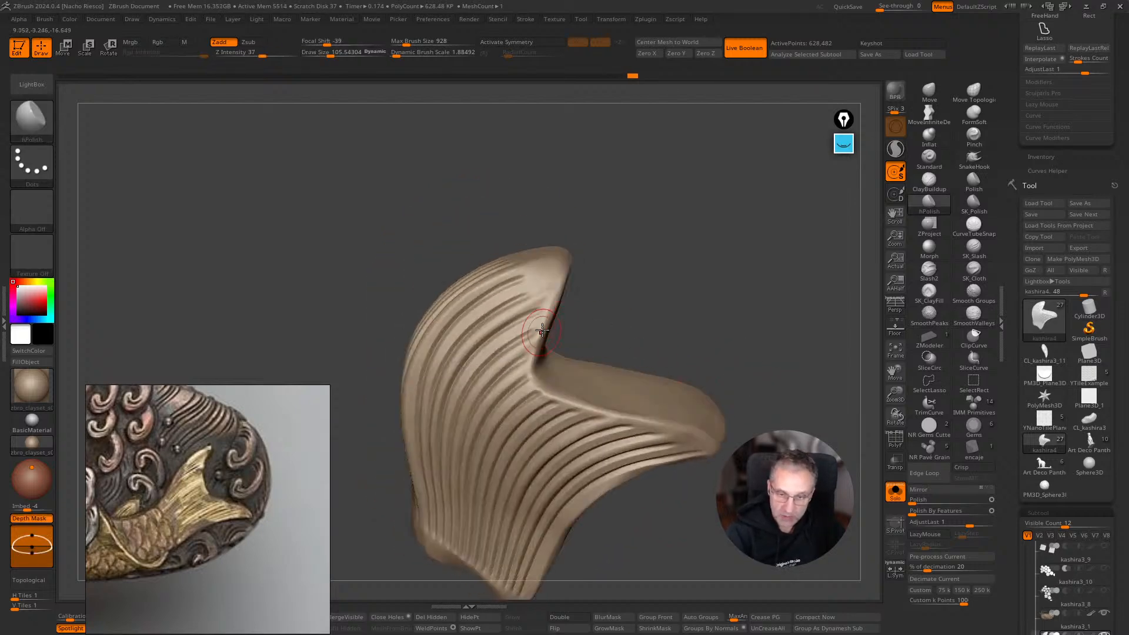
Polish the tail fin's upper tip and adjoining edges with hPolish, raising the draw size to about 125.
{"action": "left_click_drag", "start_coordinate": [611, 218], "coordinate": [617, 275]}
{"action": "mouse_move", "coordinate": [541, 255]}
{"action": "left_mouse_down"}
{"action": "mouse_move", "coordinate": [547, 243]}
{"action": "mouse_move", "coordinate": [536, 242]}
{"action": "left_mouse_up"}
{"action": "left_click_drag", "start_coordinate": [596, 211], "coordinate": [593, 274]}
{"action": "key", "text": "s"}
{"action": "left_click_drag", "start_coordinate": [568, 235], "coordinate": [572, 235]}
{"action": "left_click_drag", "start_coordinate": [574, 226], "coordinate": [570, 246]}
{"action": "mouse_move", "coordinate": [600, 212]}
{"action": "left_mouse_down"}
{"action": "mouse_move", "coordinate": [591, 244]}
{"action": "mouse_move", "coordinate": [728, 206]}
{"action": "mouse_move", "coordinate": [776, 207]}
{"action": "left_mouse_up"}
{"action": "left_click_drag", "start_coordinate": [816, 316], "coordinate": [865, 306]}
{"action": "left_click_drag", "start_coordinate": [782, 354], "coordinate": [769, 364]}
{"action": "left_click_drag", "start_coordinate": [817, 265], "coordinate": [825, 315]}
{"action": "mouse_move", "coordinate": [768, 388]}
{"action": "left_mouse_down"}
{"action": "mouse_move", "coordinate": [837, 386]}
{"action": "mouse_move", "coordinate": [743, 305]}
{"action": "mouse_move", "coordinate": [784, 389]}
{"action": "mouse_move", "coordinate": [738, 379]}
{"action": "mouse_move", "coordinate": [736, 452]}
{"action": "mouse_move", "coordinate": [770, 482]}
{"action": "mouse_move", "coordinate": [706, 471]}
{"action": "mouse_move", "coordinate": [791, 501]}
{"action": "left_mouse_up"}
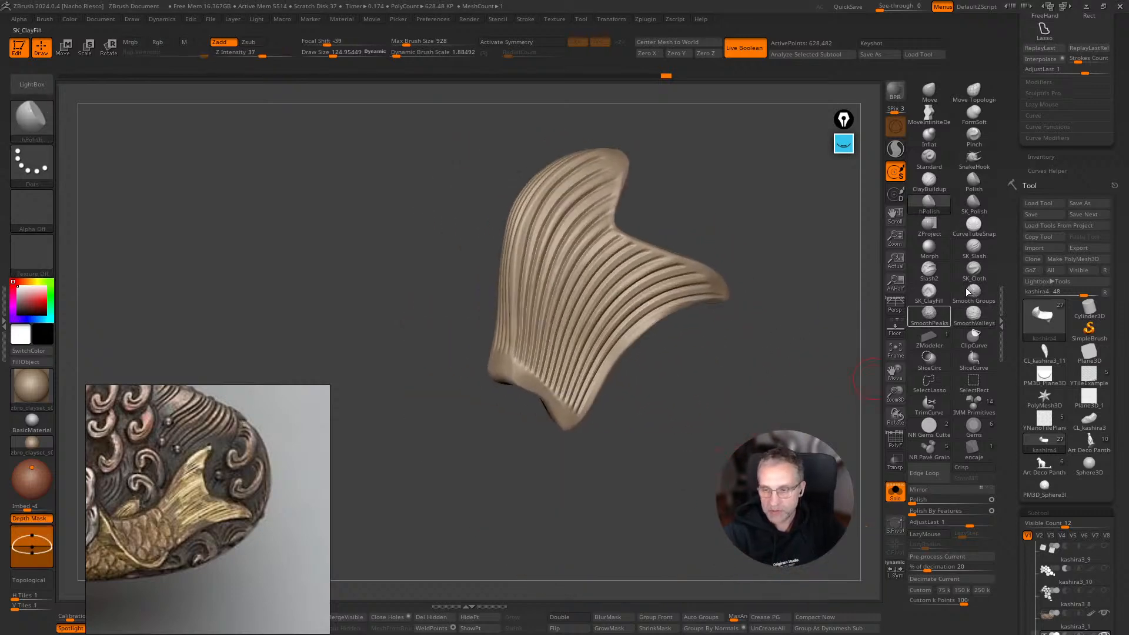
Form a broad fold down the tail fin with SK_Cloth at a draw size of about 294.
{"action": "left_click", "coordinate": [974, 270]}
{"action": "key", "text": "s"}
{"action": "left_click_drag", "start_coordinate": [615, 272], "coordinate": [638, 272]}
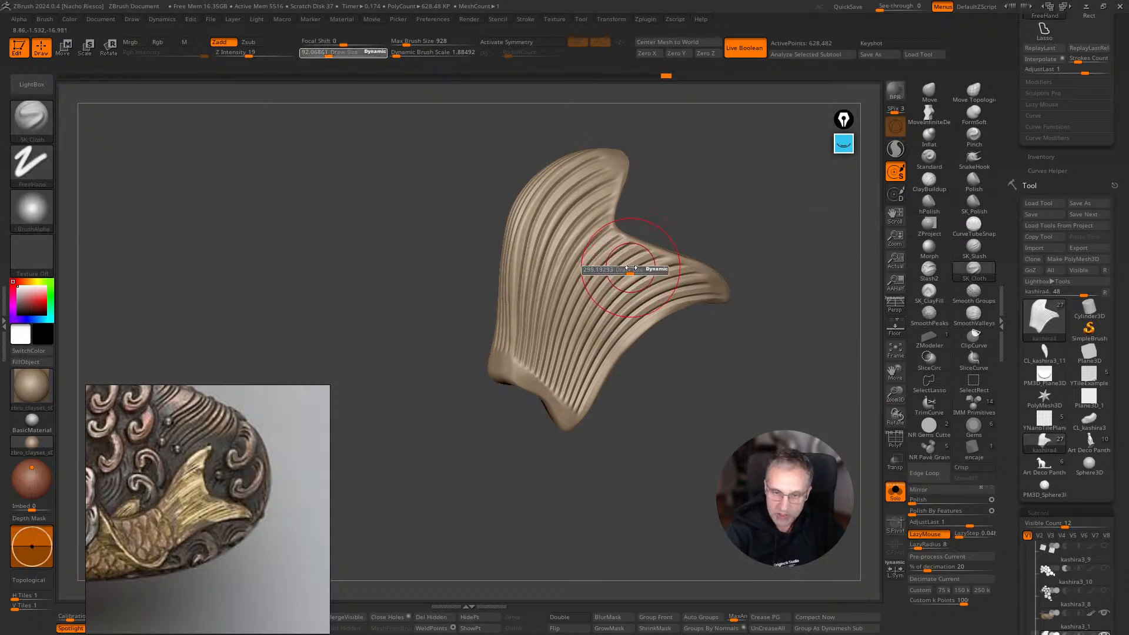
{"action": "left_click_drag", "start_coordinate": [539, 435], "coordinate": [539, 437]}
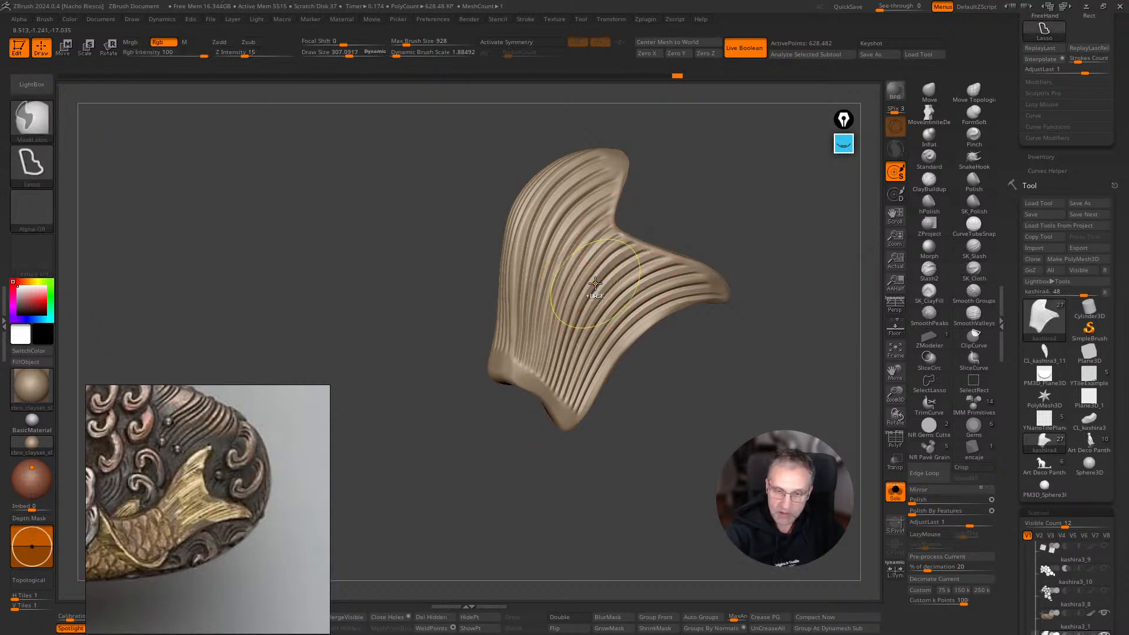
{"action": "key", "text": "s"}
{"action": "left_click_drag", "start_coordinate": [601, 269], "coordinate": [545, 430]}
{"action": "key", "text": "ctrl+z"}
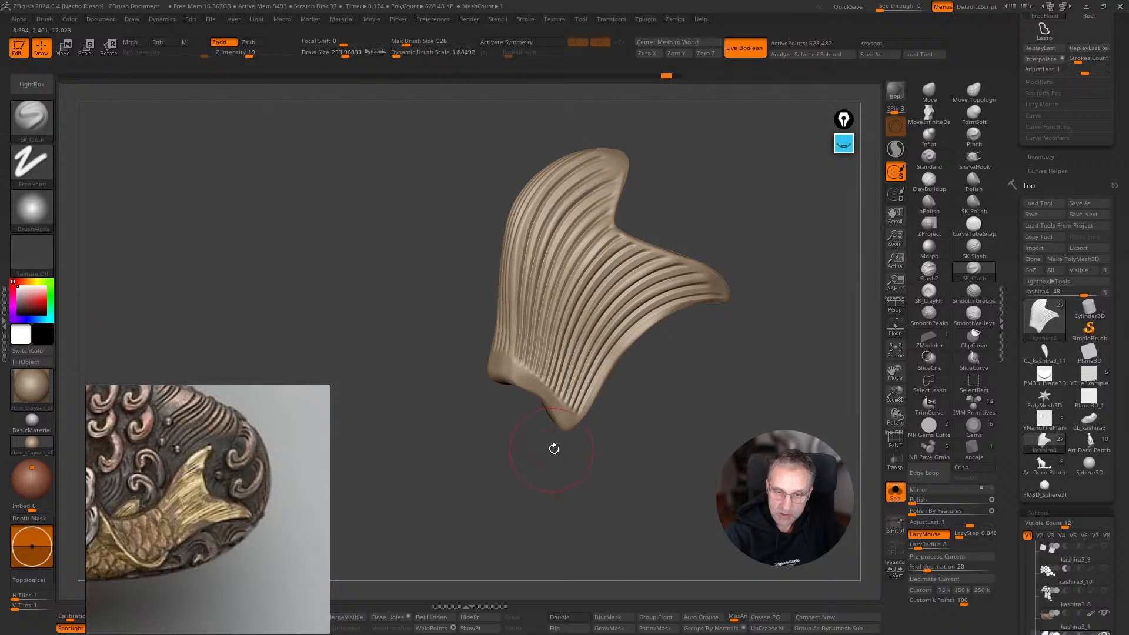
{"action": "left_click_drag", "start_coordinate": [597, 241], "coordinate": [577, 422]}
Refine the tail fin's broad folds with SK_Cloth, reducing the draw size to about 193.
{"action": "mouse_move", "coordinate": [767, 225]}
{"action": "left_mouse_down"}
{"action": "mouse_move", "coordinate": [744, 284]}
{"action": "mouse_move", "coordinate": [776, 260]}
{"action": "mouse_move", "coordinate": [783, 316]}
{"action": "left_mouse_up"}
{"action": "key", "text": "s"}
{"action": "left_click_drag", "start_coordinate": [587, 270], "coordinate": [600, 269]}
{"action": "key", "text": "s"}
{"action": "left_click_drag", "start_coordinate": [534, 334], "coordinate": [605, 222]}
{"action": "left_click_drag", "start_coordinate": [696, 207], "coordinate": [673, 227]}
{"action": "key", "text": "s"}
{"action": "left_click", "coordinate": [672, 227]}
{"action": "key", "text": "ctrl+z"}
{"action": "key", "text": "s"}
{"action": "left_click_drag", "start_coordinate": [588, 247], "coordinate": [584, 247]}
{"action": "mouse_move", "coordinate": [528, 297]}
{"action": "left_mouse_down"}
{"action": "mouse_move", "coordinate": [626, 221]}
{"action": "mouse_move", "coordinate": [693, 222]}
{"action": "mouse_move", "coordinate": [733, 247]}
{"action": "mouse_move", "coordinate": [867, 140]}
{"action": "left_mouse_up"}
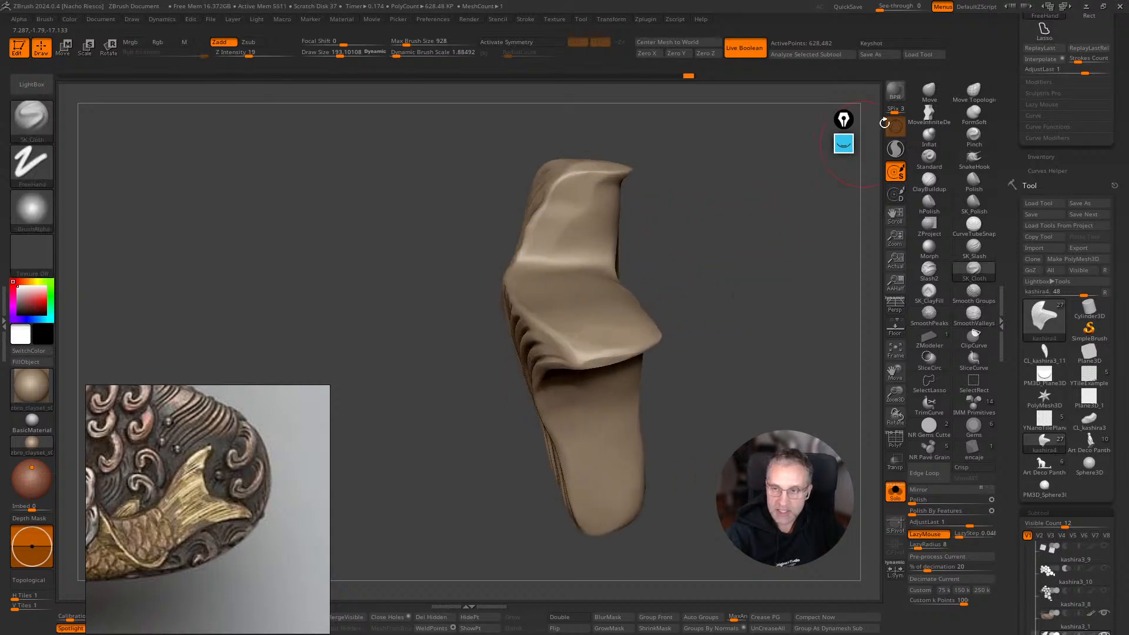
Reshape the isolated fin's upper edge using the Move brush with AccuCurve at a draw size of about 120.
{"action": "left_click", "coordinate": [929, 92]}
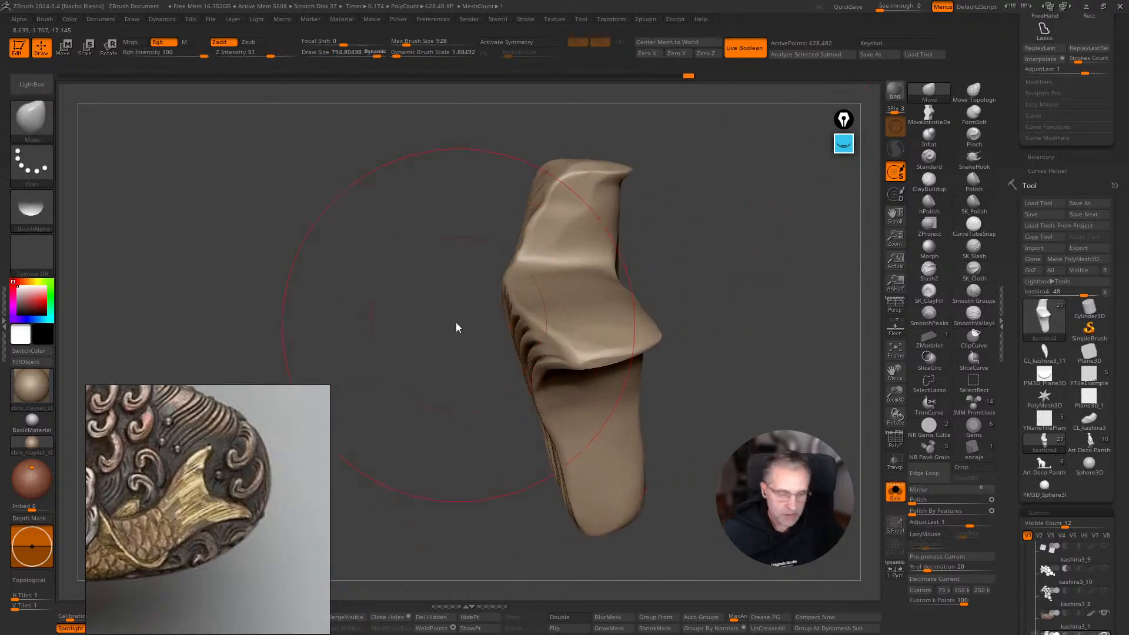
{"action": "mouse_move", "coordinate": [144, 511]}
{"action": "left_mouse_down"}
{"action": "mouse_move", "coordinate": [161, 411]}
{"action": "mouse_move", "coordinate": [155, 425]}
{"action": "left_mouse_up"}
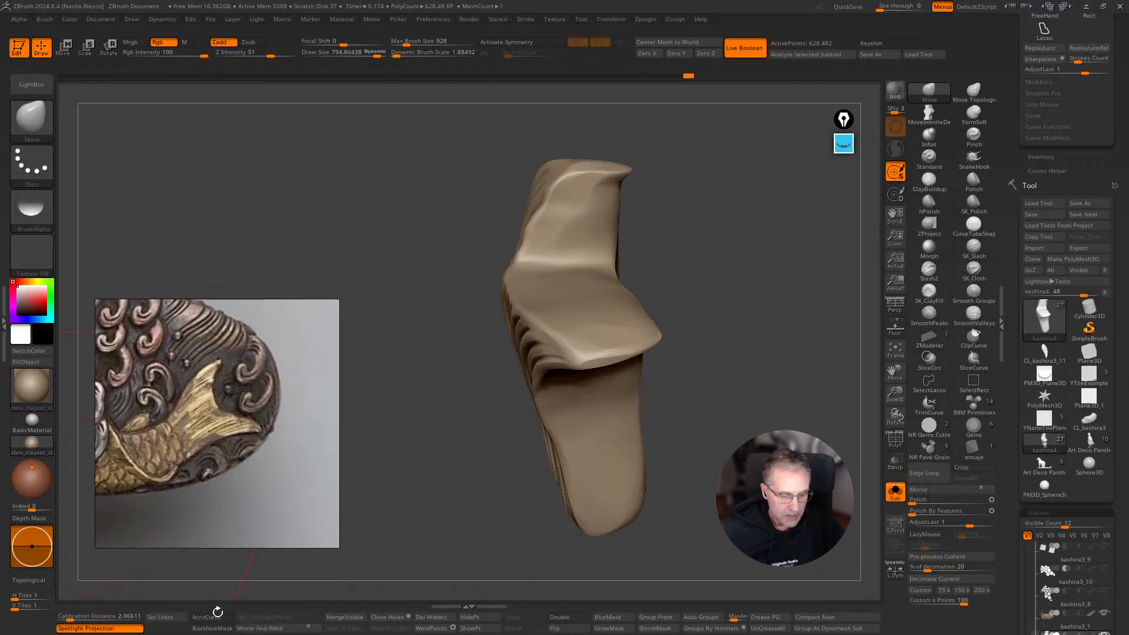
{"action": "left_click", "coordinate": [214, 617]}
{"action": "left_click", "coordinate": [170, 619]}
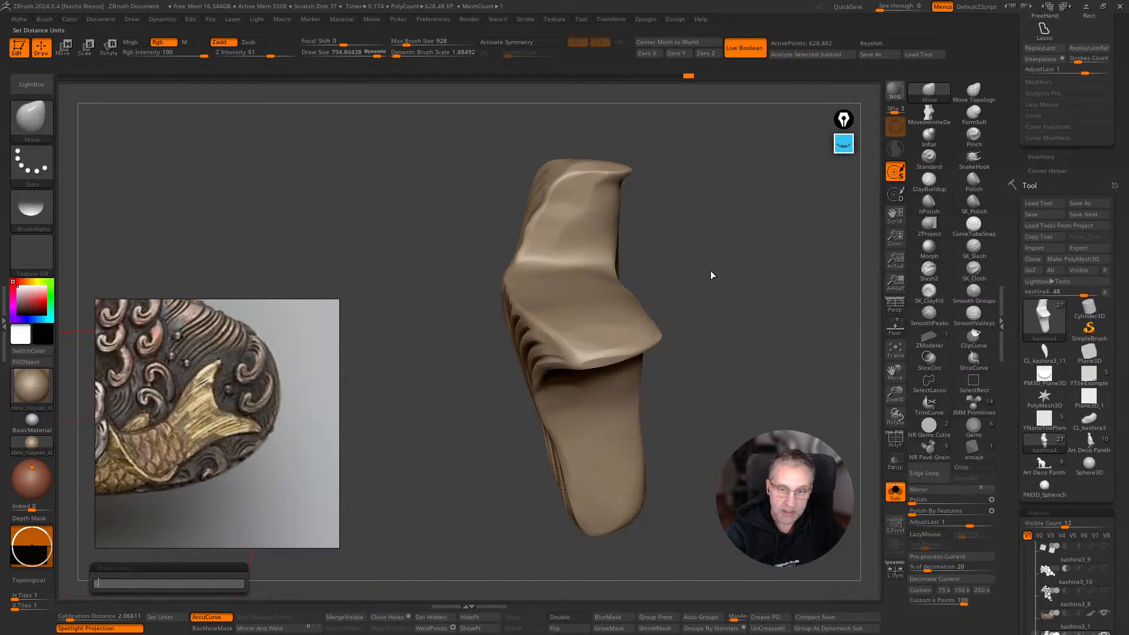
{"action": "key", "text": "Return"}
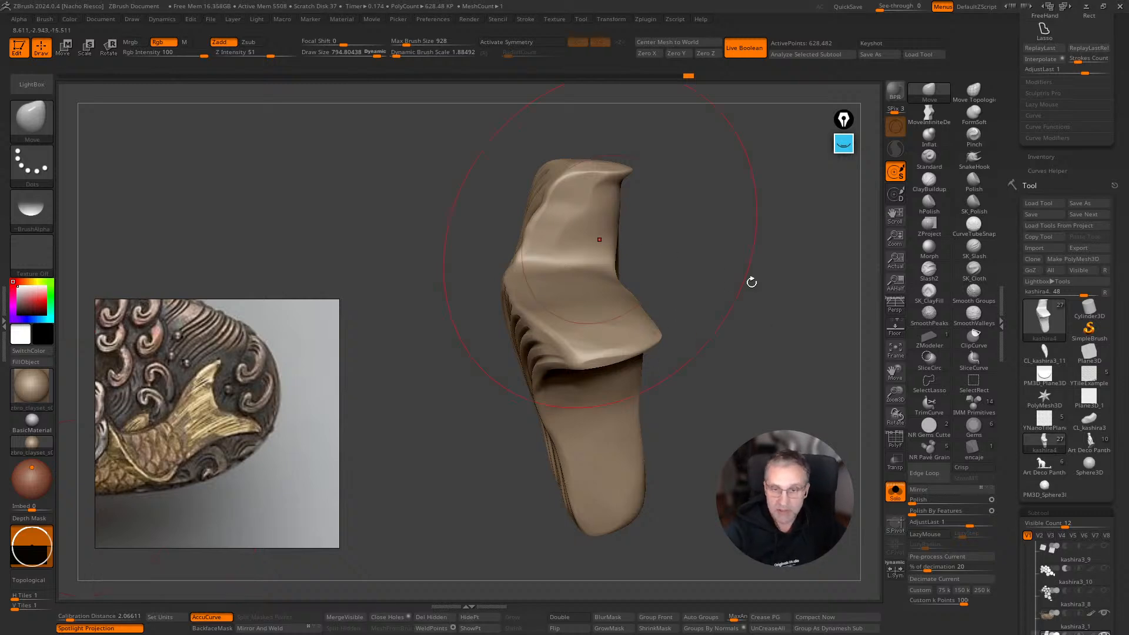
{"action": "left_click_drag", "start_coordinate": [750, 285], "coordinate": [712, 283]}
{"action": "key", "text": "s"}
{"action": "left_click_drag", "start_coordinate": [548, 221], "coordinate": [505, 220]}
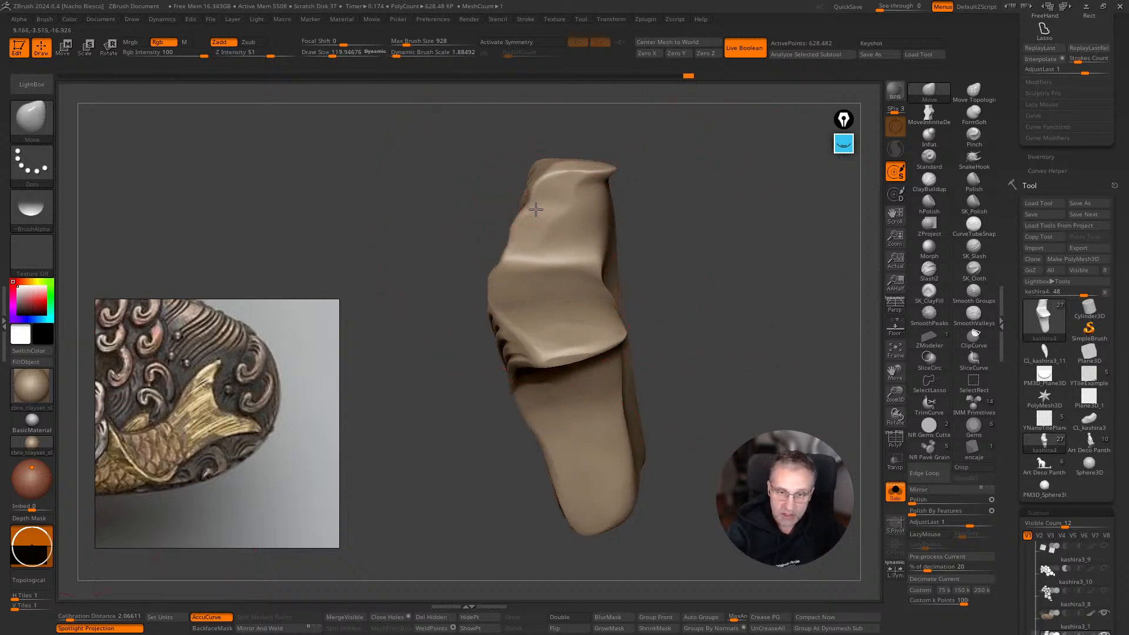
{"action": "left_click_drag", "start_coordinate": [637, 210], "coordinate": [776, 338]}
{"action": "left_click_drag", "start_coordinate": [804, 292], "coordinate": [761, 304]}
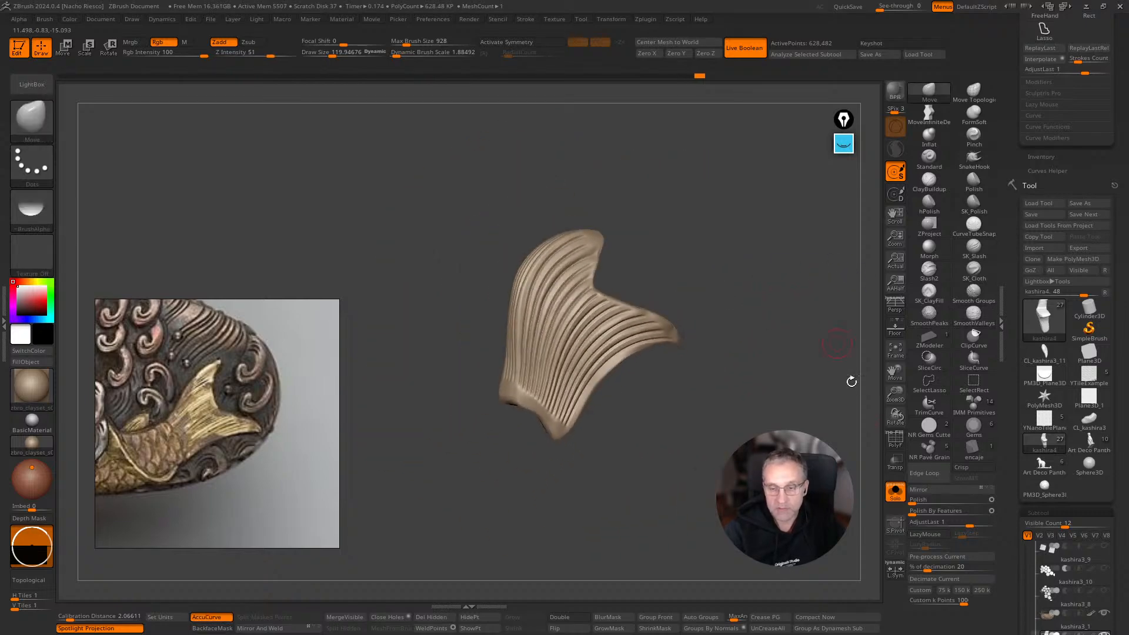
Show the whole ring, disable AccuCurve, and move the tail fin's inner base edge at a draw size of about 233.
{"action": "left_click", "coordinate": [895, 496]}
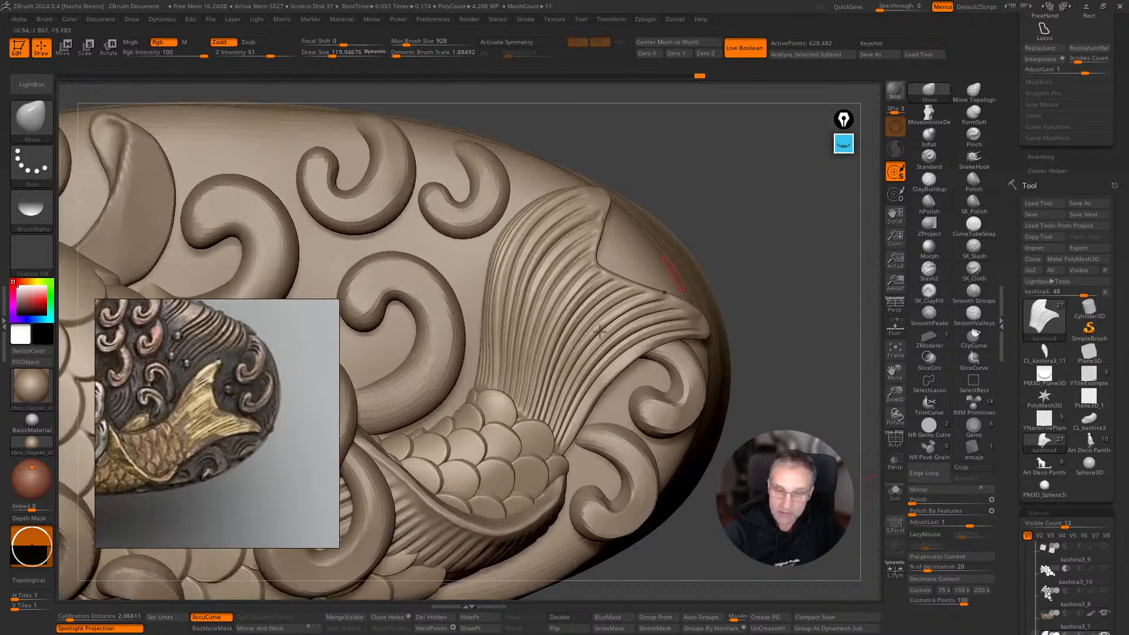
{"action": "left_click", "coordinate": [230, 619]}
{"action": "key", "text": "s"}
{"action": "mouse_move", "coordinate": [499, 391]}
{"action": "left_mouse_down"}
{"action": "mouse_move", "coordinate": [511, 389]}
{"action": "mouse_move", "coordinate": [490, 390]}
{"action": "left_mouse_up"}
{"action": "key", "text": "s"}
{"action": "key", "text": "s"}
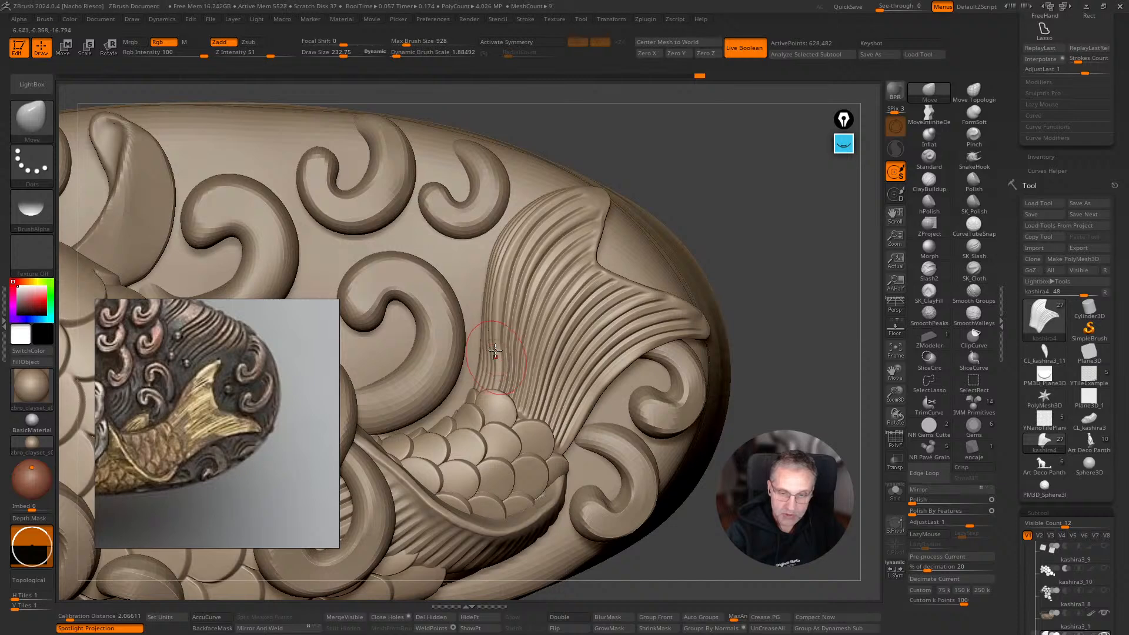
{"action": "left_click_drag", "start_coordinate": [504, 348], "coordinate": [495, 327]}
{"action": "left_click_drag", "start_coordinate": [503, 369], "coordinate": [497, 380]}
{"action": "mouse_move", "coordinate": [492, 395]}
{"action": "left_mouse_down"}
{"action": "mouse_move", "coordinate": [484, 402]}
{"action": "mouse_move", "coordinate": [492, 364]}
{"action": "left_mouse_up"}
Adjust the tail fin's outline around its tips and lower edge with a larger Move brush.
{"action": "key", "text": "s"}
{"action": "key", "text": "s"}
{"action": "left_click_drag", "start_coordinate": [513, 284], "coordinate": [518, 283]}
{"action": "left_click_drag", "start_coordinate": [604, 193], "coordinate": [607, 193]}
{"action": "key", "text": "s"}
{"action": "left_click_drag", "start_coordinate": [732, 259], "coordinate": [736, 259]}
{"action": "key", "text": "s"}
{"action": "left_click_drag", "start_coordinate": [613, 386], "coordinate": [566, 454]}
Reposition the tail fin against the ring from oblique views with the Move brush at a draw size of about 497.
{"action": "mouse_move", "coordinate": [754, 209]}
{"action": "left_mouse_down"}
{"action": "mouse_move", "coordinate": [752, 257]}
{"action": "mouse_move", "coordinate": [766, 278]}
{"action": "mouse_move", "coordinate": [712, 417]}
{"action": "left_mouse_up"}
{"action": "key", "text": "s"}
{"action": "left_click_drag", "start_coordinate": [561, 382], "coordinate": [574, 380]}
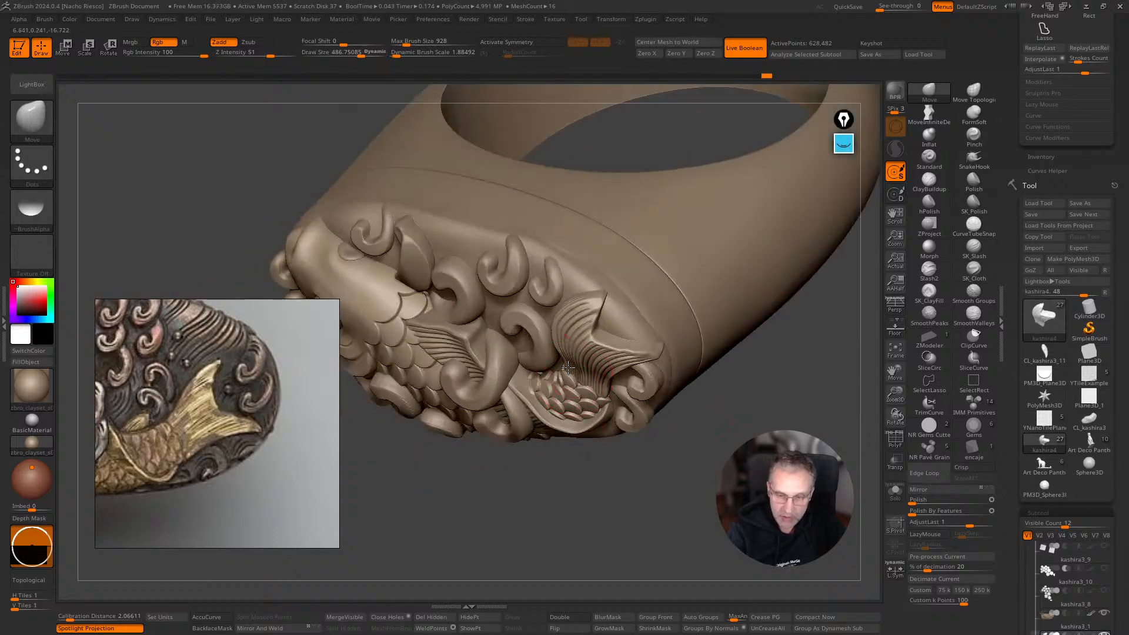
{"action": "left_click_drag", "start_coordinate": [572, 516], "coordinate": [605, 473]}
{"action": "mouse_move", "coordinate": [750, 366]}
{"action": "left_mouse_down"}
{"action": "mouse_move", "coordinate": [723, 411]}
{"action": "mouse_move", "coordinate": [647, 403]}
{"action": "left_mouse_up"}
{"action": "mouse_move", "coordinate": [560, 482]}
{"action": "left_mouse_down"}
{"action": "mouse_move", "coordinate": [704, 330]}
{"action": "mouse_move", "coordinate": [738, 310]}
{"action": "mouse_move", "coordinate": [779, 319]}
{"action": "mouse_move", "coordinate": [830, 299]}
{"action": "left_mouse_up"}
Select the carp's lower body and fin subtool and polish its pectoral fin edges with hPolish at a draw size of about 120.
{"action": "left_click", "coordinate": [607, 402], "text": "alt"}
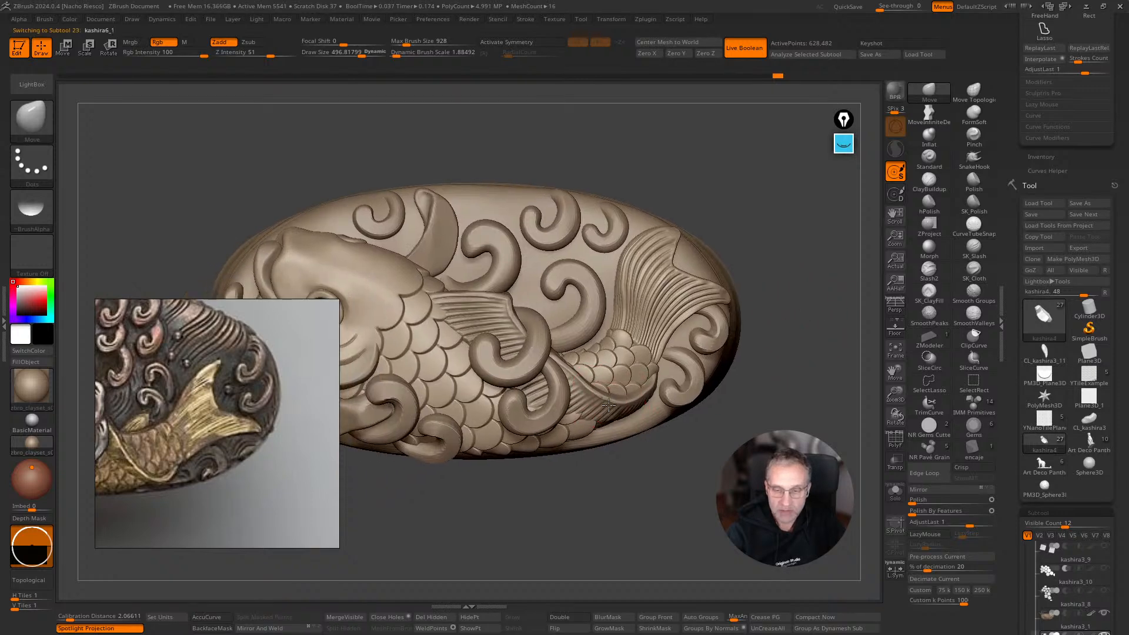
{"action": "left_click_drag", "start_coordinate": [633, 499], "coordinate": [861, 313], "text": "alt"}
{"action": "left_click", "coordinate": [931, 206]}
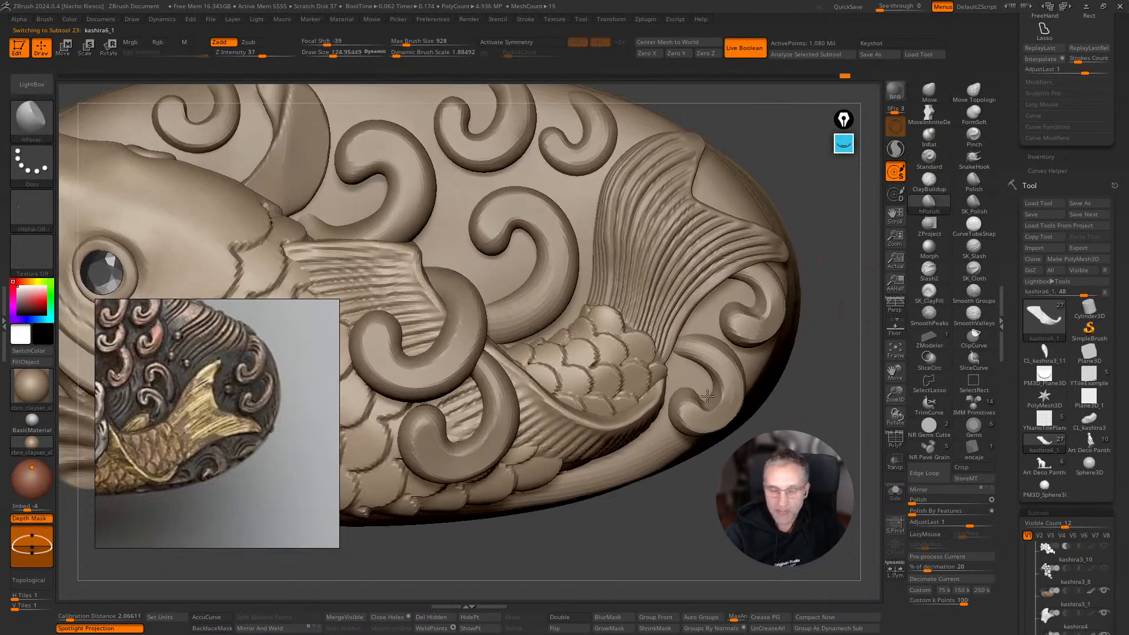
{"action": "left_click_drag", "start_coordinate": [758, 396], "coordinate": [795, 379]}
{"action": "mouse_move", "coordinate": [542, 401]}
{"action": "left_mouse_down"}
{"action": "mouse_move", "coordinate": [546, 390]}
{"action": "mouse_move", "coordinate": [588, 418]}
{"action": "left_mouse_up"}
{"action": "left_click_drag", "start_coordinate": [673, 522], "coordinate": [638, 462]}
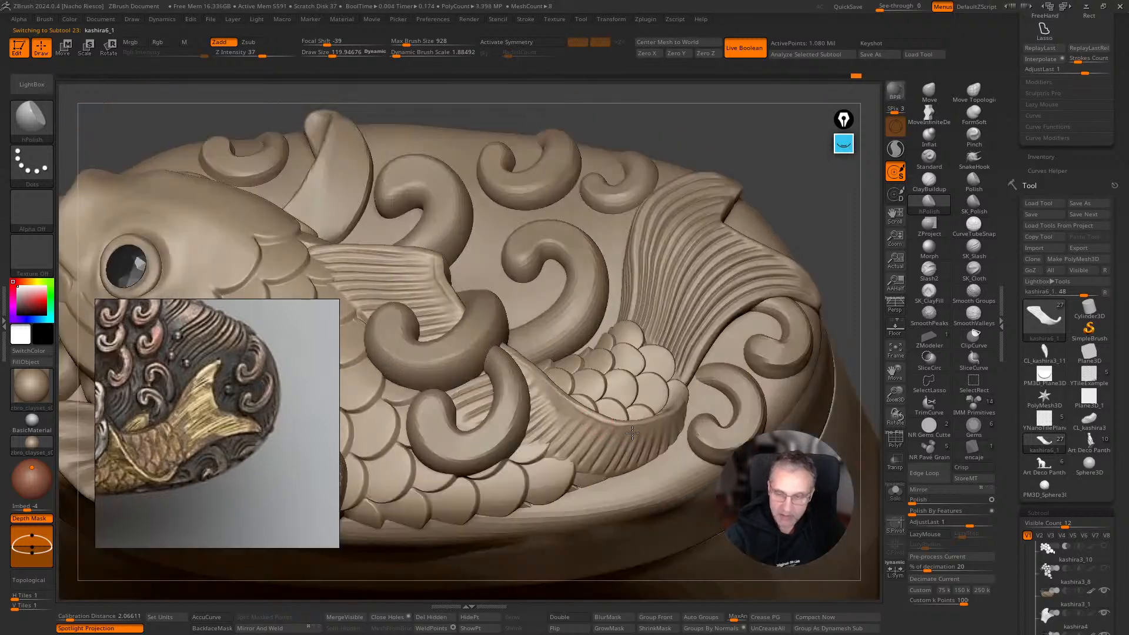
{"action": "left_click_drag", "start_coordinate": [839, 233], "coordinate": [833, 289]}
{"action": "left_click_drag", "start_coordinate": [437, 272], "coordinate": [454, 300]}
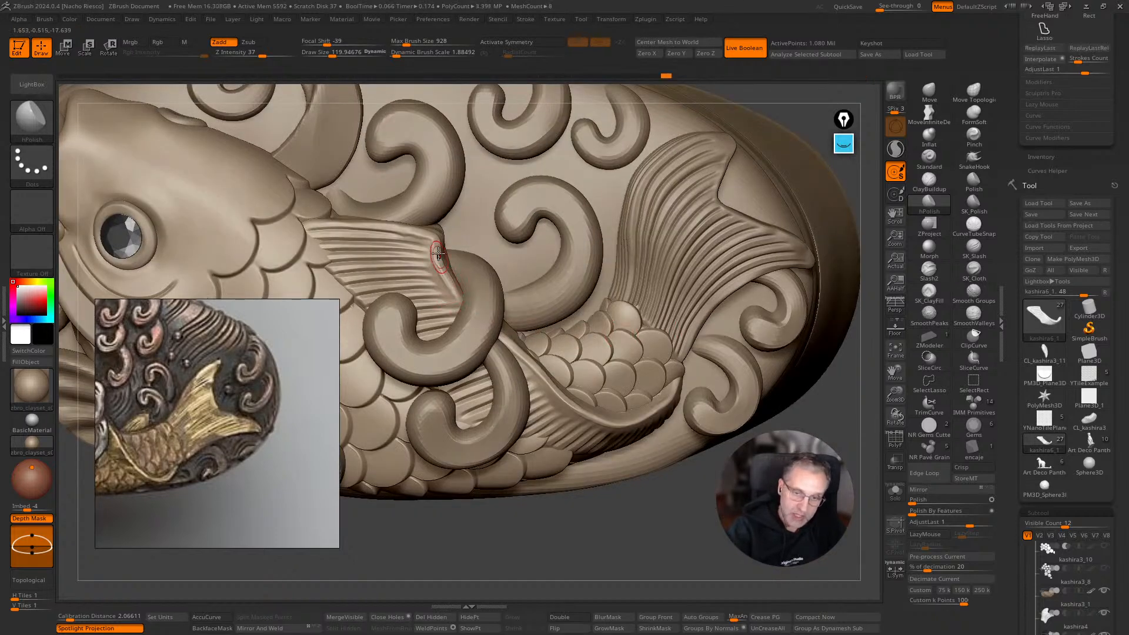
{"action": "left_click", "coordinate": [417, 237]}
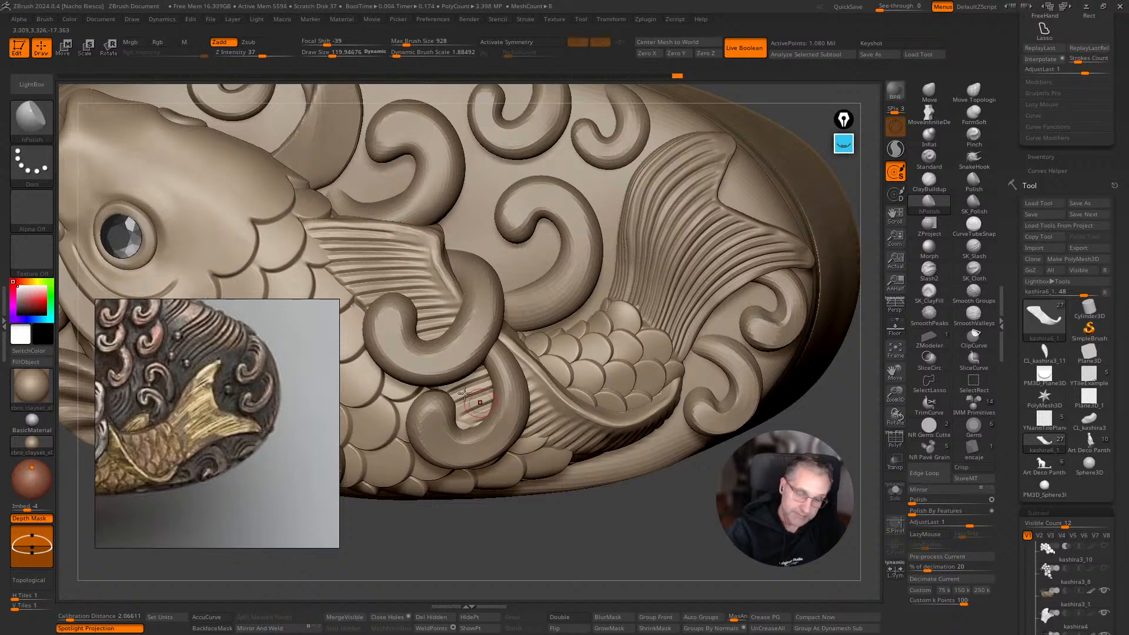
{"action": "left_click", "coordinate": [364, 303]}
Set up the SK_Slash brush at a draw size of about 125 and select the dorsal fin subtool.
{"action": "mouse_move", "coordinate": [623, 559]}
{"action": "left_mouse_down"}
{"action": "mouse_move", "coordinate": [659, 562]}
{"action": "mouse_move", "coordinate": [653, 484]}
{"action": "mouse_move", "coordinate": [735, 480]}
{"action": "mouse_move", "coordinate": [736, 532]}
{"action": "left_mouse_up"}
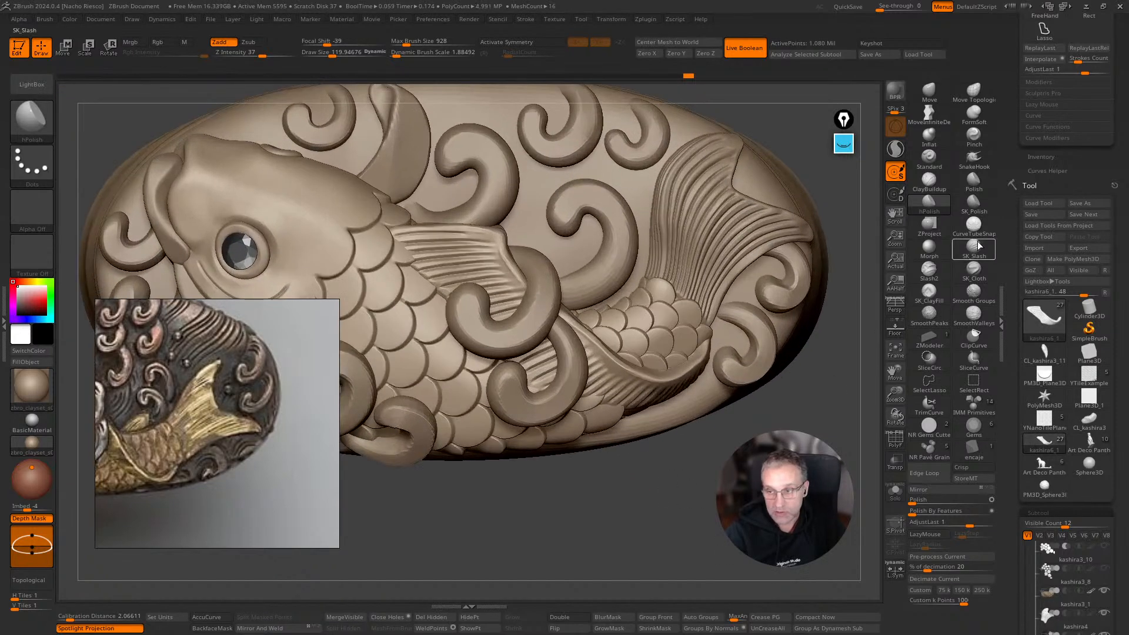
{"action": "left_click", "coordinate": [977, 245]}
{"action": "key", "text": "s"}
{"action": "left_click_drag", "start_coordinate": [536, 395], "coordinate": [542, 396]}
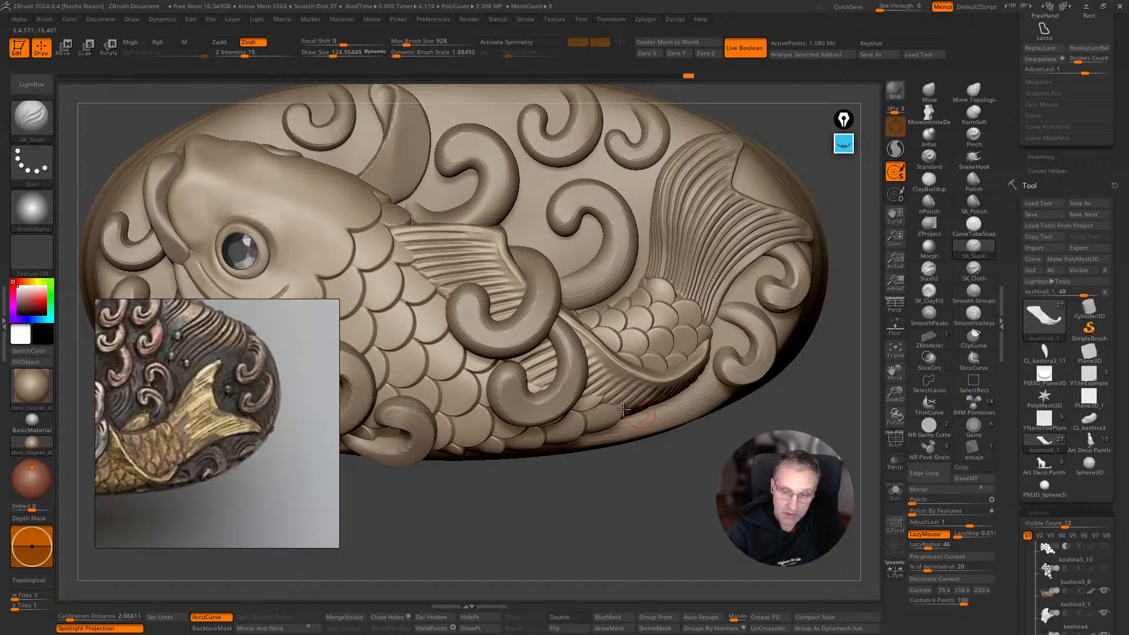
{"action": "mouse_move", "coordinate": [692, 503]}
{"action": "left_mouse_down", "text": "alt"}
{"action": "mouse_move", "coordinate": [684, 486]}
{"action": "mouse_move", "coordinate": [711, 468]}
{"action": "left_mouse_up", "text": "alt"}
{"action": "left_click_drag", "start_coordinate": [711, 520], "coordinate": [648, 451], "text": "alt"}
{"action": "left_click", "coordinate": [502, 208], "text": "alt"}
{"action": "left_click_drag", "start_coordinate": [591, 96], "coordinate": [680, 229], "text": "alt"}
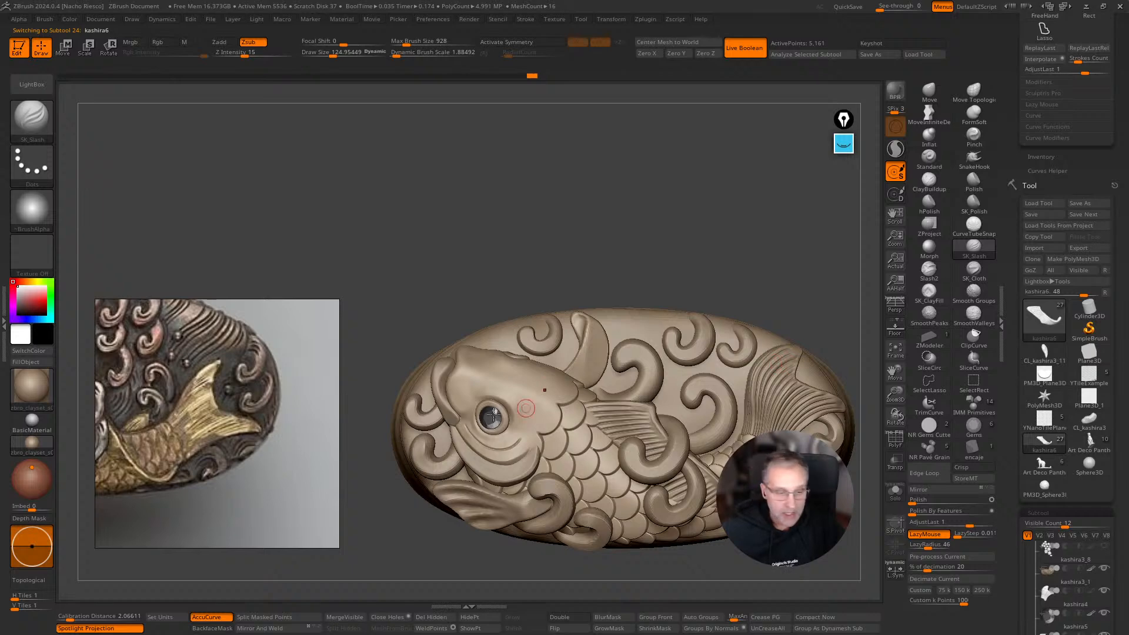
Enlarge the reference image window and reframe the photo so most of the carp ornament is visible.
{"action": "scroll", "coordinate": [200, 419], "scroll_direction": "down", "scroll_amount": 2}
{"action": "middle_click_drag", "start_coordinate": [228, 419], "coordinate": [310, 417]}
{"action": "scroll", "coordinate": [295, 464], "scroll_direction": "up", "scroll_amount": 1}
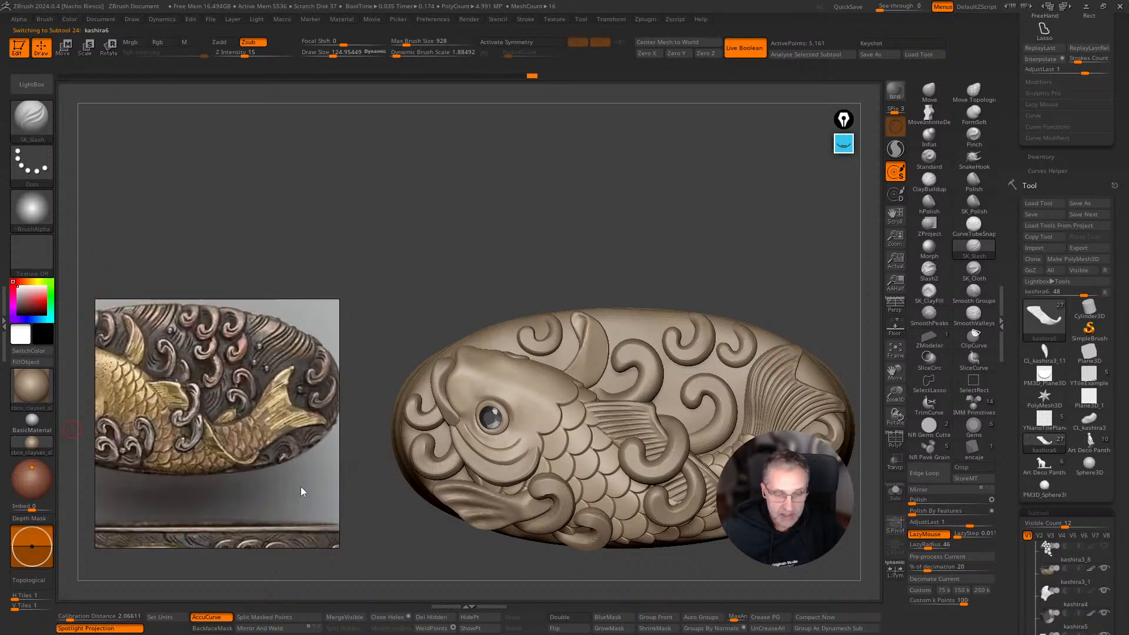
{"action": "left_click_drag", "start_coordinate": [339, 547], "coordinate": [465, 598]}
{"action": "scroll", "coordinate": [323, 479], "scroll_direction": "up", "scroll_amount": 2}
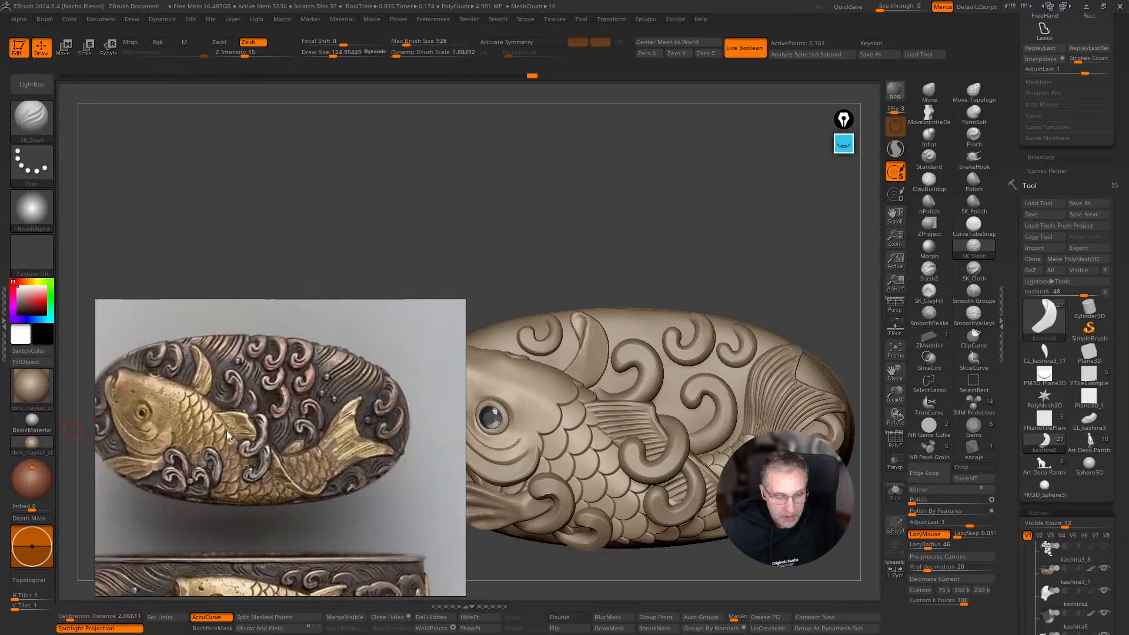
{"action": "middle_click_drag", "start_coordinate": [227, 430], "coordinate": [280, 454]}
{"action": "scroll", "coordinate": [278, 448], "scroll_direction": "up", "scroll_amount": 2}
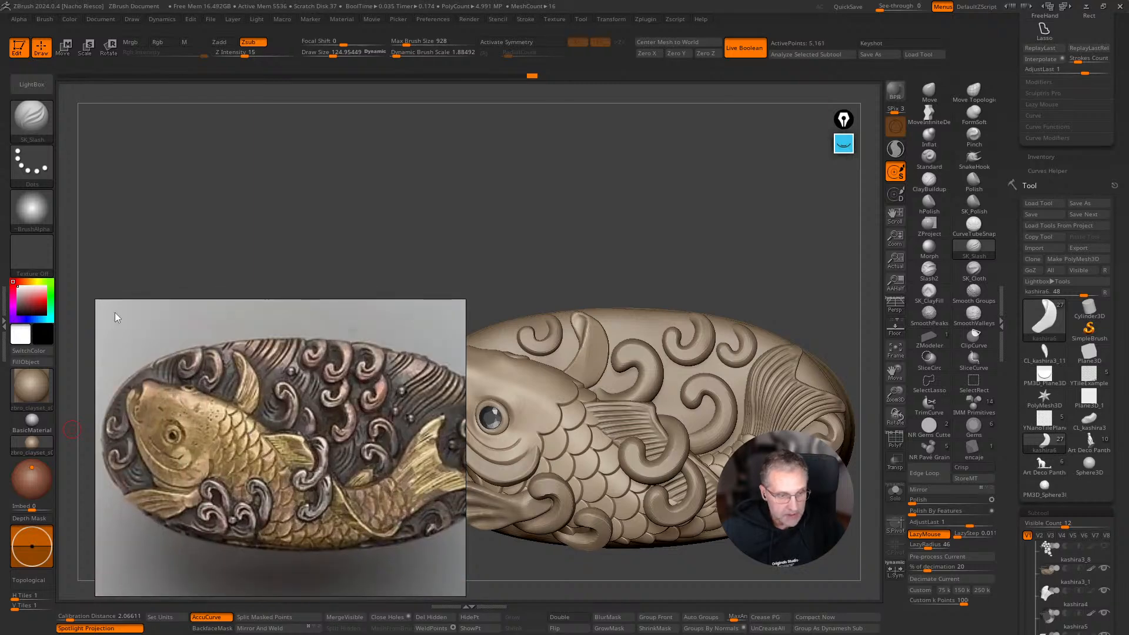
{"action": "left_click_drag", "start_coordinate": [96, 303], "coordinate": [71, 277]}
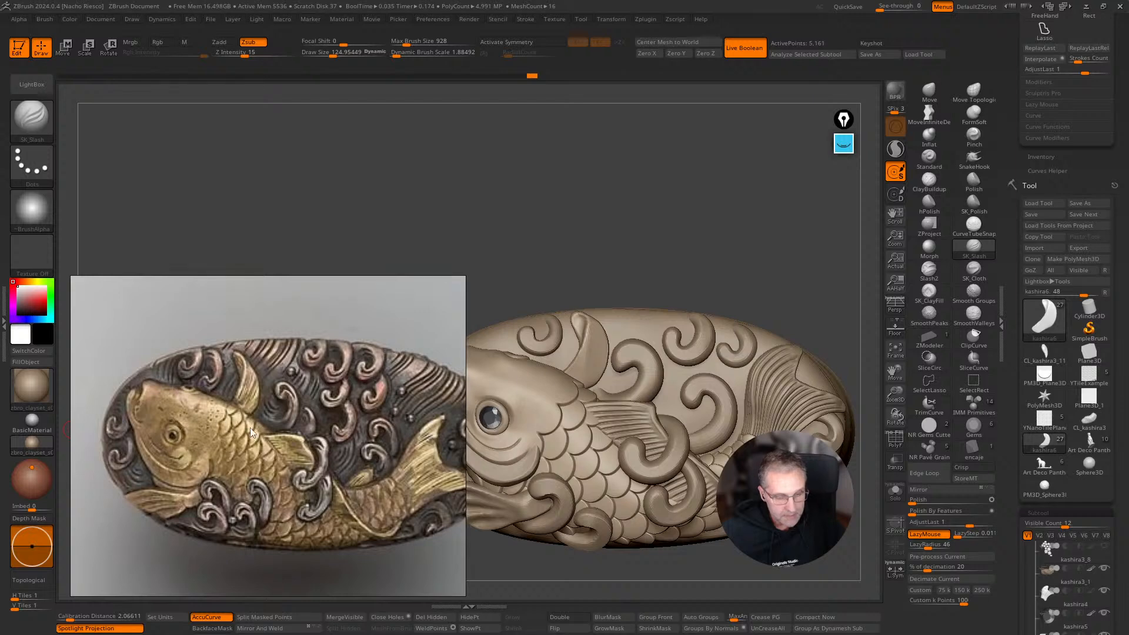
{"action": "middle_click_drag", "start_coordinate": [249, 429], "coordinate": [235, 393]}
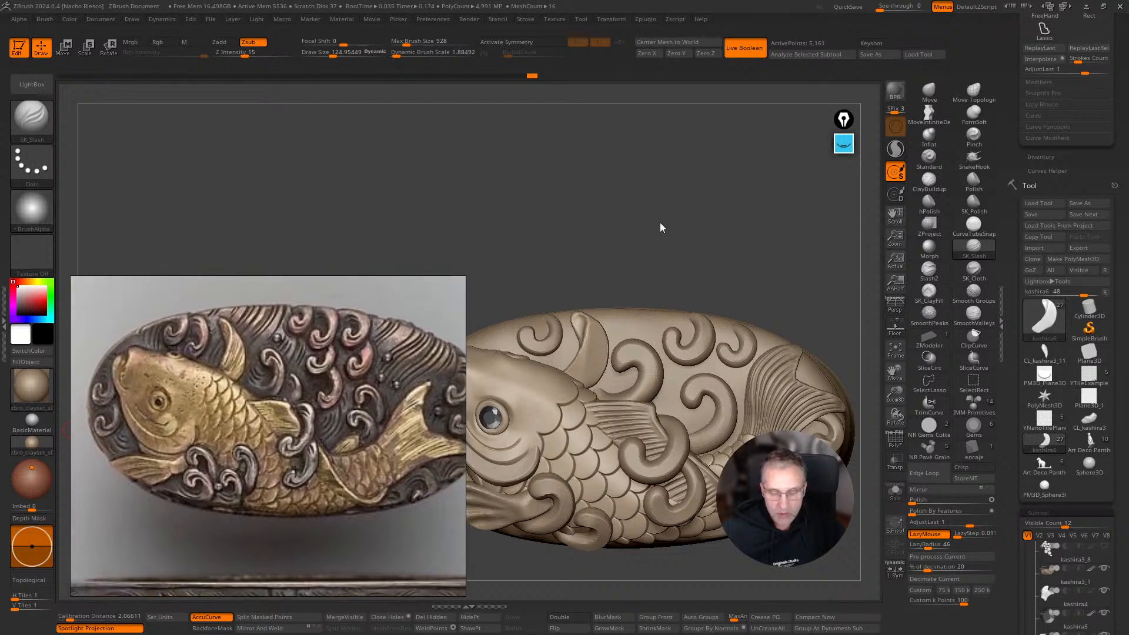
Subdivide the isolated dorsal fin twice, smooth it with Polish By Features and Polish, and show the whole ring.
{"action": "left_click_drag", "start_coordinate": [636, 219], "coordinate": [666, 203]}
{"action": "left_click_drag", "start_coordinate": [606, 182], "coordinate": [640, 201]}
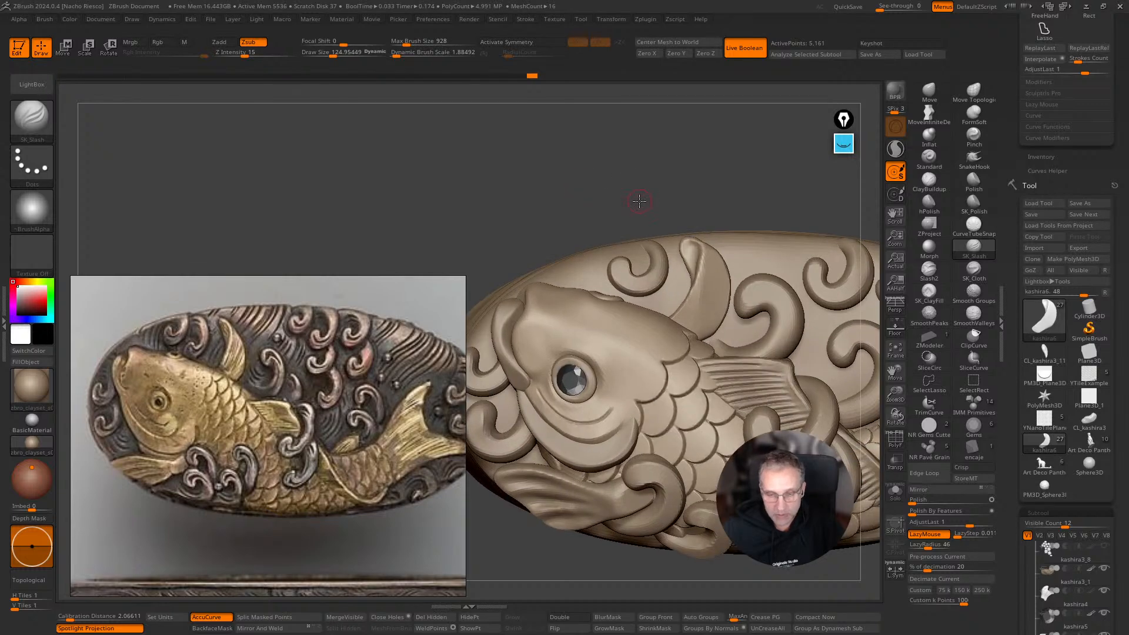
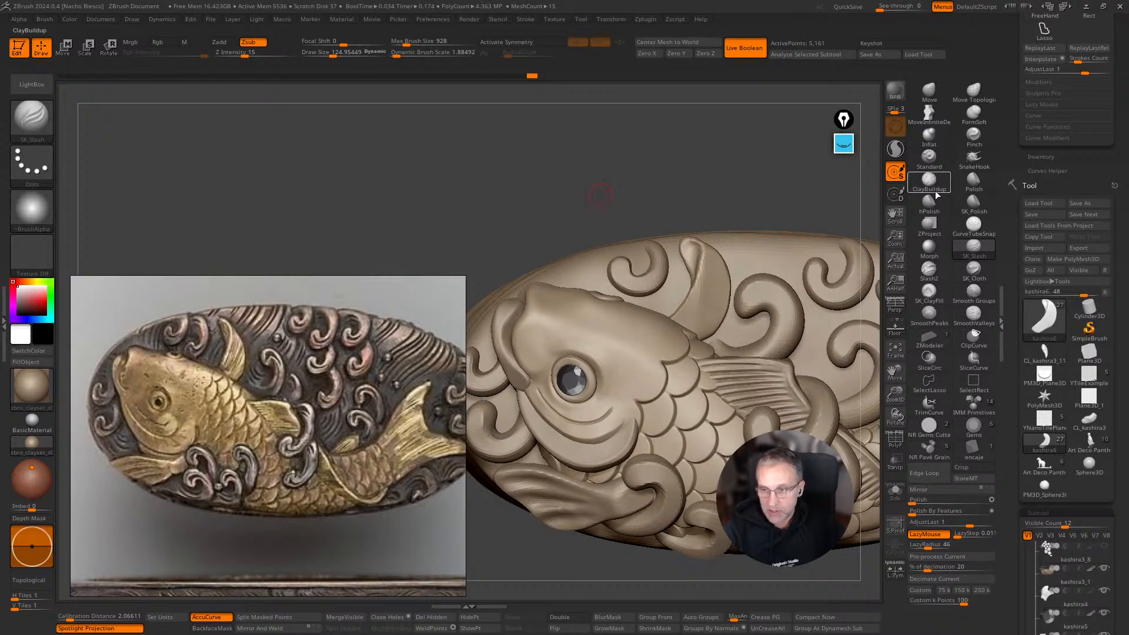
{"action": "left_click", "coordinate": [896, 493]}
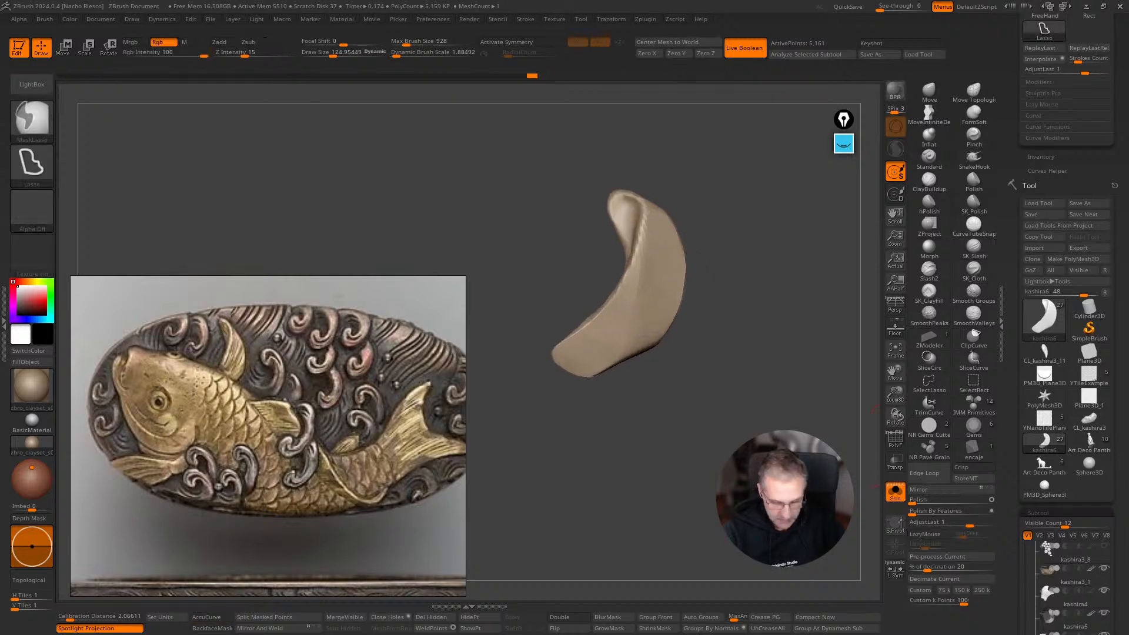
{"action": "key", "text": "ctrl+d"}
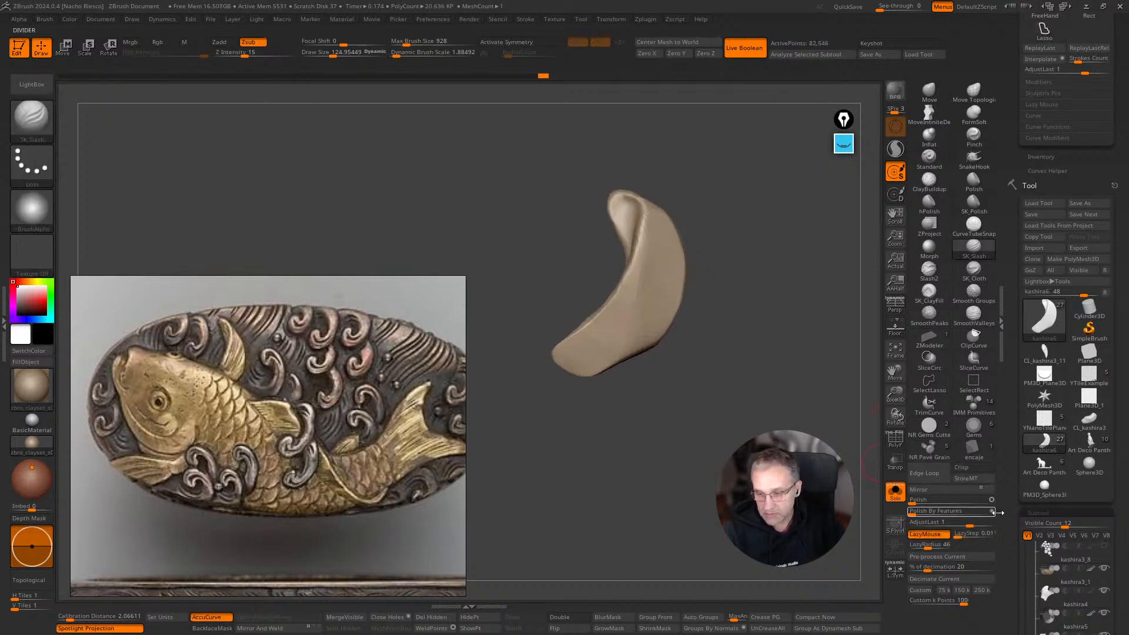
{"action": "left_click", "coordinate": [925, 513]}
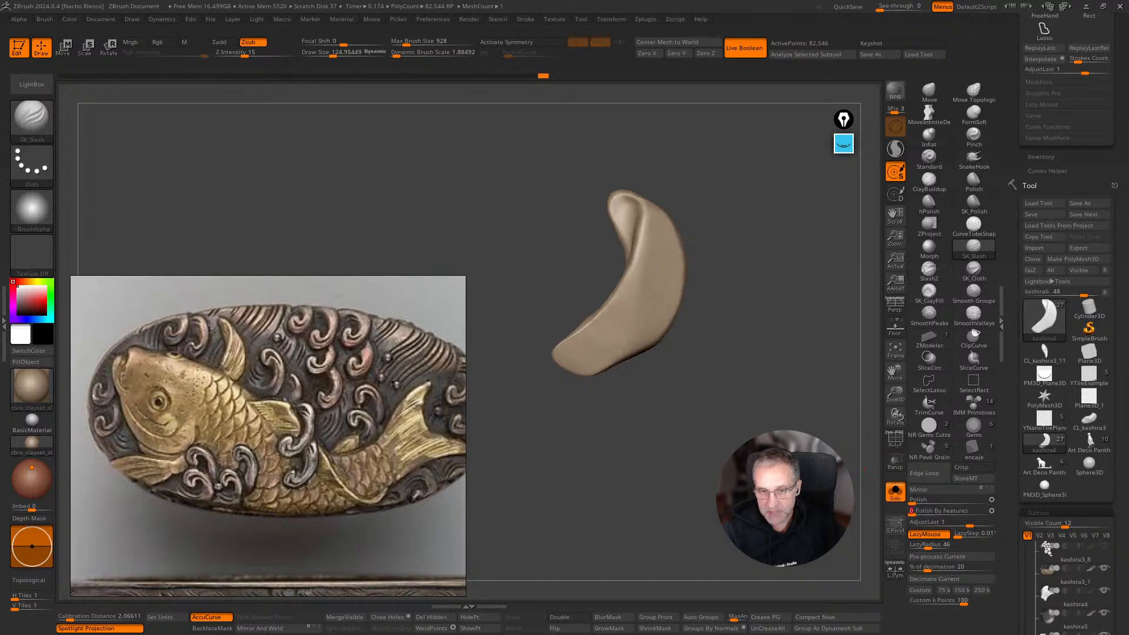
{"action": "left_click", "coordinate": [895, 492]}
{"action": "left_click_drag", "start_coordinate": [724, 143], "coordinate": [729, 141]}
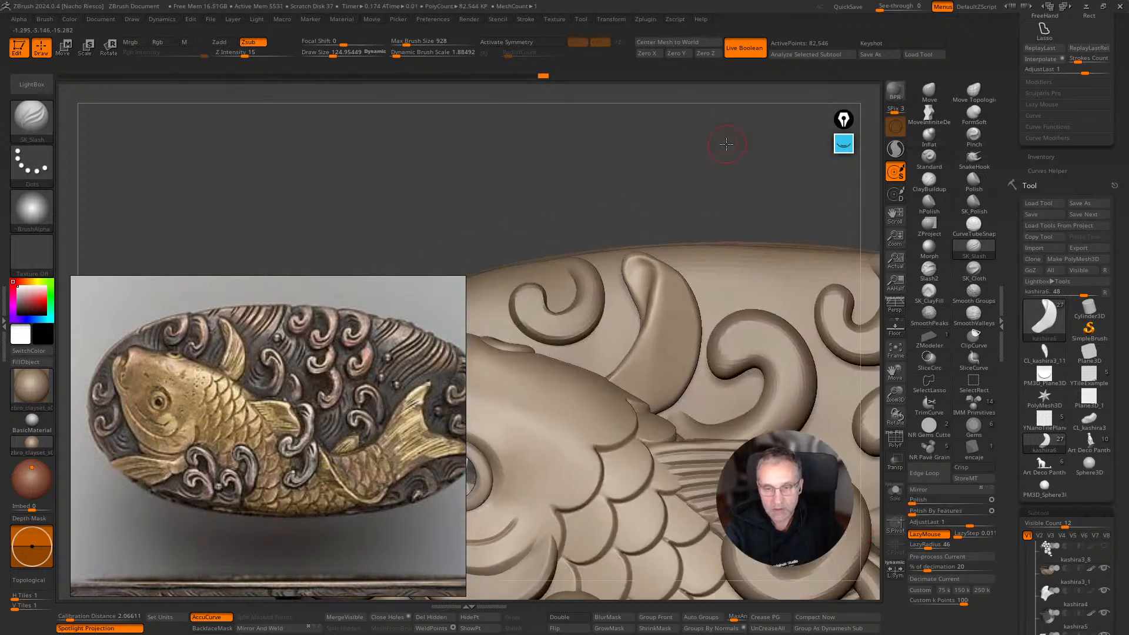
{"action": "left_click", "coordinate": [924, 504]}
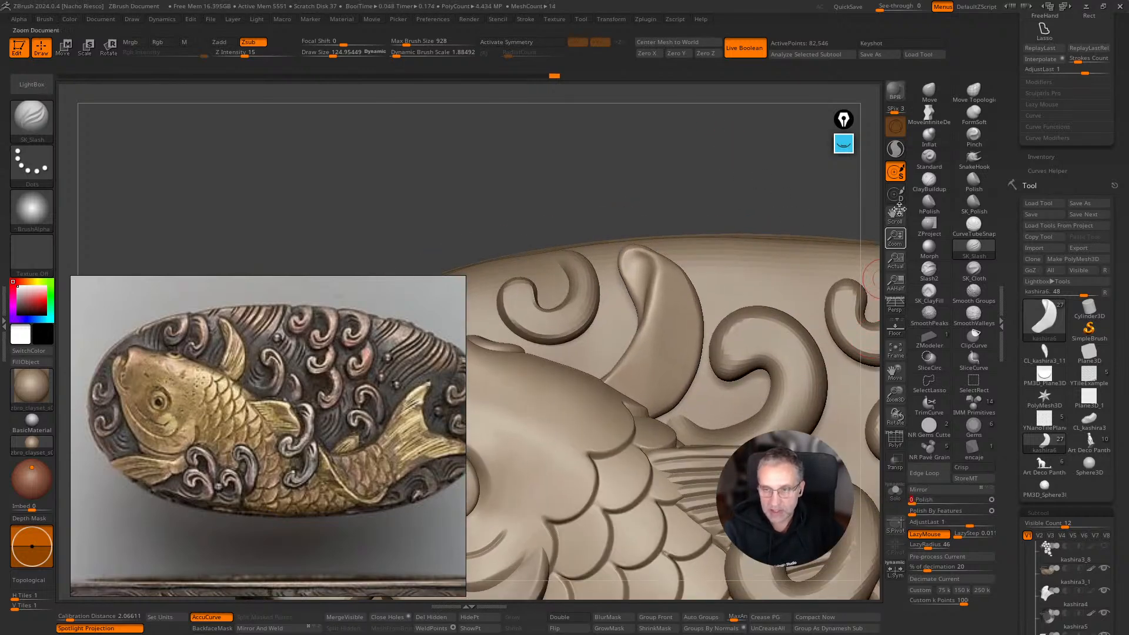
Flatten the dorsal fin's outer face and folded tip with hPolish at draw sizes of about 157 to 187.
{"action": "left_click", "coordinate": [929, 203]}
{"action": "key", "text": "s"}
{"action": "left_click_drag", "start_coordinate": [677, 290], "coordinate": [681, 290]}
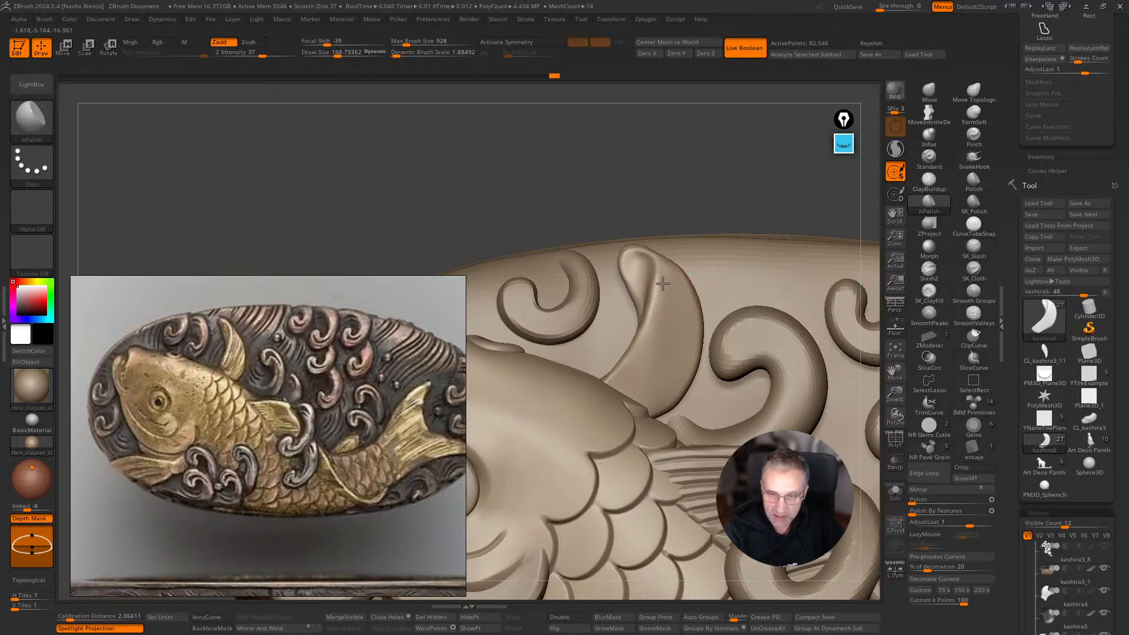
{"action": "mouse_move", "coordinate": [644, 318]}
{"action": "left_mouse_down"}
{"action": "mouse_move", "coordinate": [651, 272]}
{"action": "mouse_move", "coordinate": [623, 278]}
{"action": "mouse_move", "coordinate": [650, 265]}
{"action": "mouse_move", "coordinate": [636, 273]}
{"action": "left_mouse_up"}
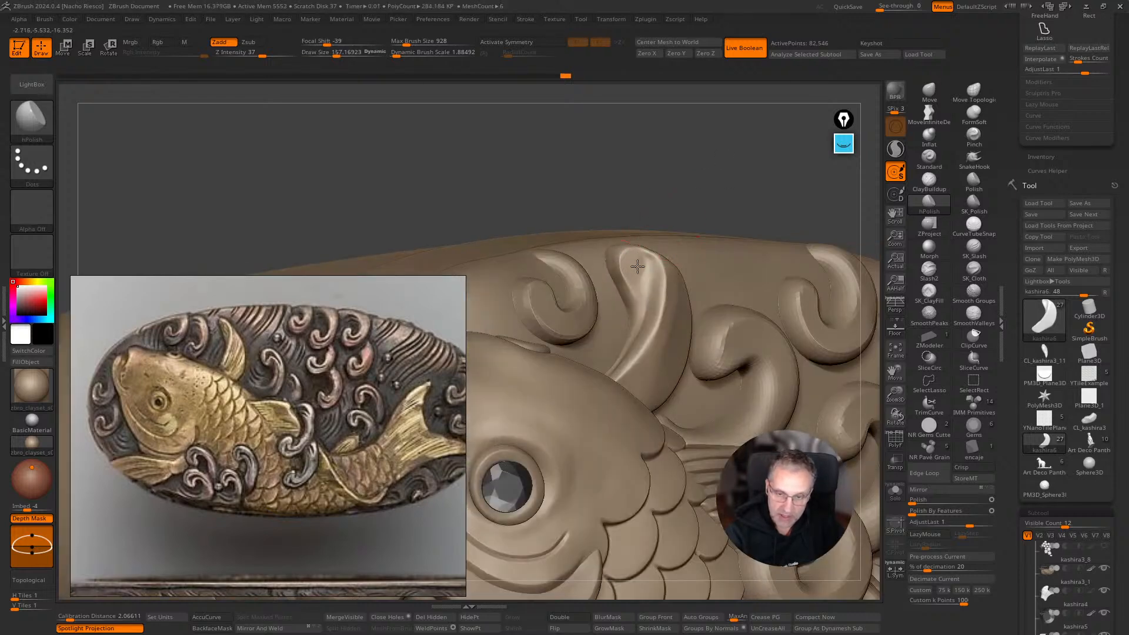
{"action": "left_click_drag", "start_coordinate": [699, 209], "coordinate": [690, 242]}
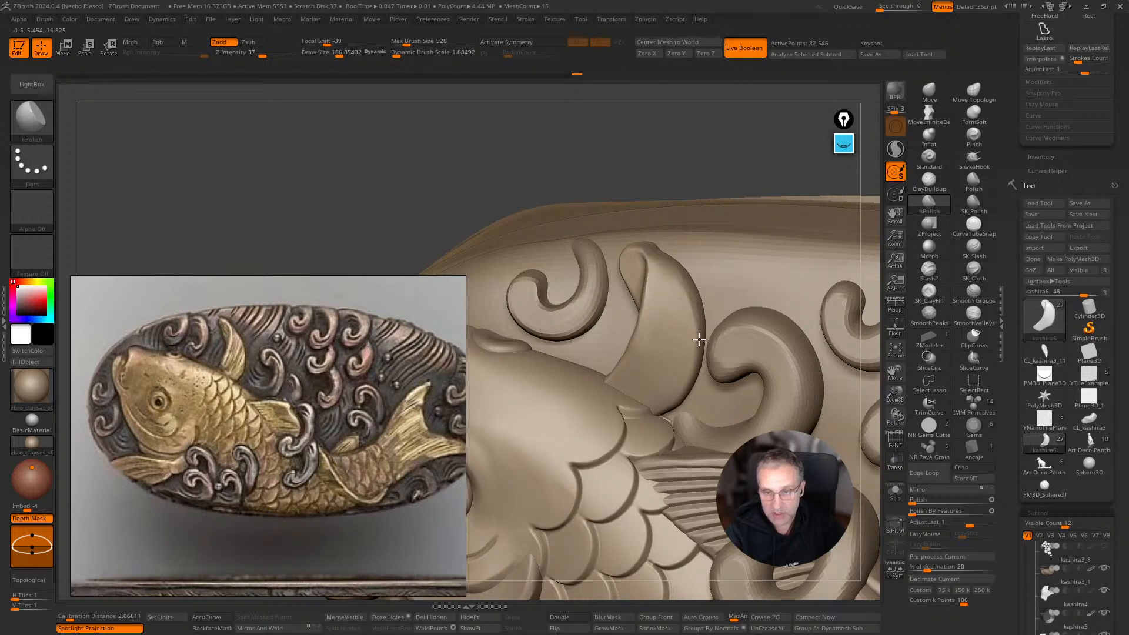
{"action": "left_click_drag", "start_coordinate": [734, 128], "coordinate": [665, 236]}
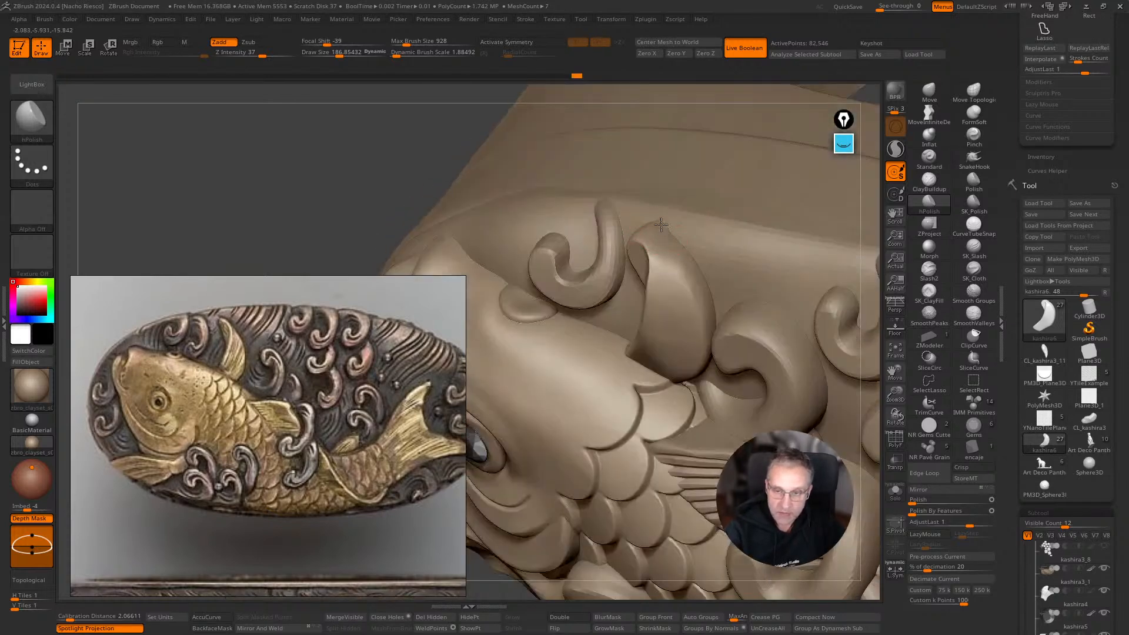
{"action": "left_click_drag", "start_coordinate": [311, 212], "coordinate": [310, 145]}
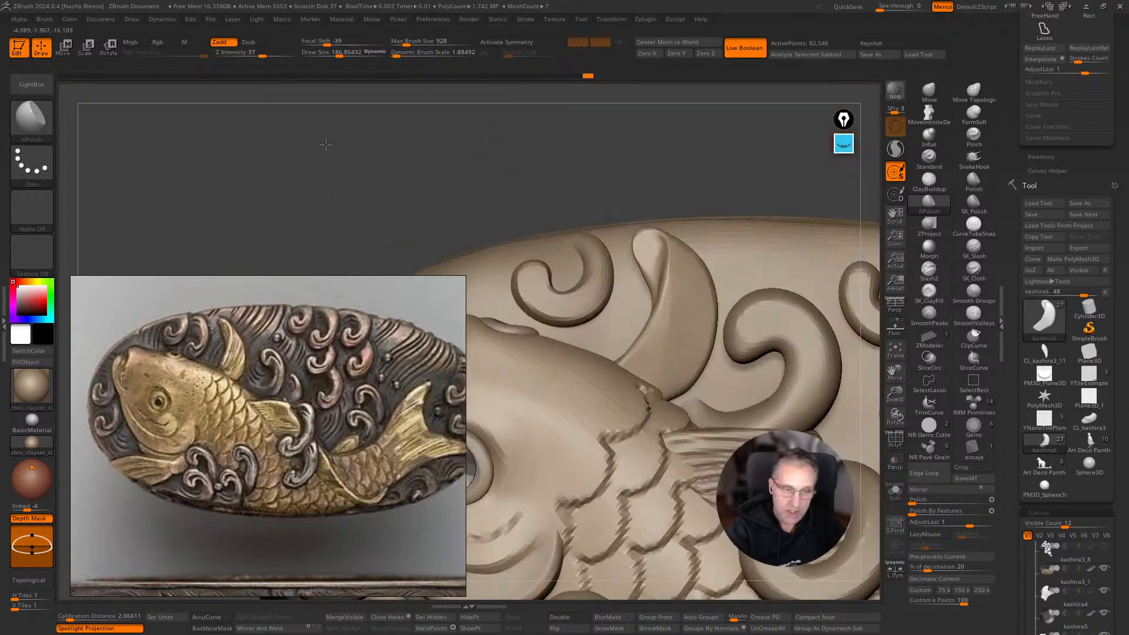
{"action": "left_click_drag", "start_coordinate": [630, 109], "coordinate": [669, 159]}
{"action": "left_click_drag", "start_coordinate": [810, 325], "coordinate": [821, 282]}
Adjust the shape of the dorsal fin's folded tip with the Move brush at a draw size of about 457.
{"action": "left_click", "coordinate": [930, 92]}
{"action": "key", "text": "s"}
{"action": "left_click", "coordinate": [676, 256]}
{"action": "left_click_drag", "start_coordinate": [675, 247], "coordinate": [655, 244]}
{"action": "left_click_drag", "start_coordinate": [853, 318], "coordinate": [792, 289]}
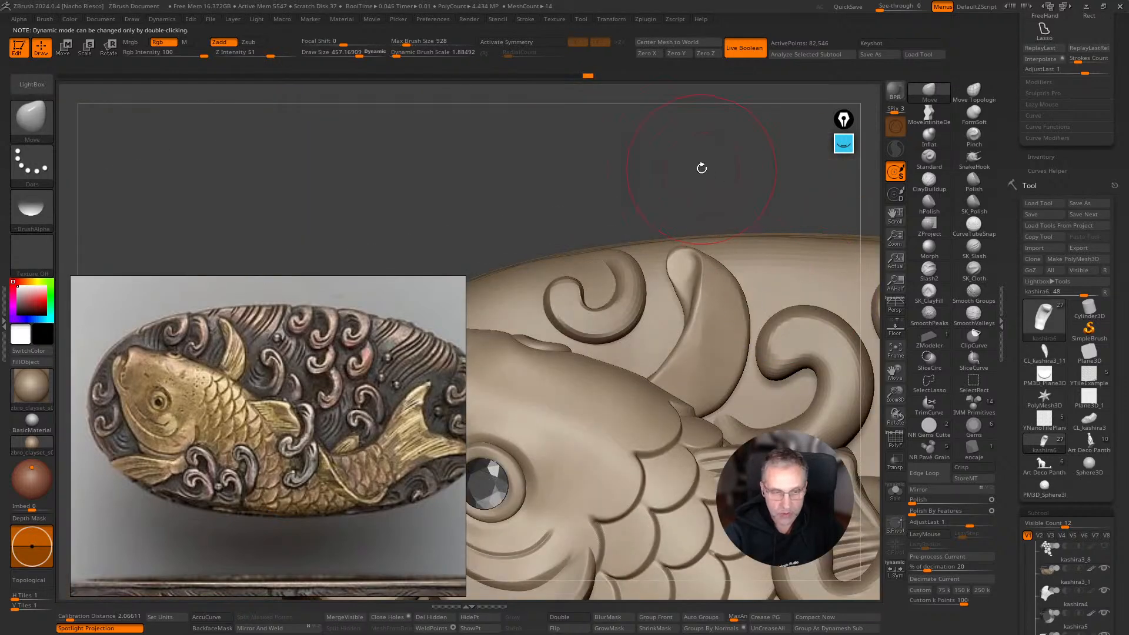
{"action": "left_click_drag", "start_coordinate": [700, 166], "coordinate": [746, 212]}
Sculpt a lengthwise fold along the dorsal fin from base to tip with the SK_Cloth brush, redoing the weak stroke.
{"action": "left_click", "coordinate": [978, 272]}
{"action": "key", "text": "s"}
{"action": "left_click", "coordinate": [691, 325]}
{"action": "mouse_move", "coordinate": [701, 299]}
{"action": "left_mouse_down"}
{"action": "mouse_move", "coordinate": [697, 331]}
{"action": "mouse_move", "coordinate": [640, 405]}
{"action": "mouse_move", "coordinate": [713, 271]}
{"action": "left_mouse_up"}
{"action": "key", "text": "s"}
{"action": "left_click", "coordinate": [670, 378]}
{"action": "key", "text": "s"}
{"action": "left_click", "coordinate": [677, 390]}
{"action": "key", "text": "ctrl+z"}
{"action": "left_click_drag", "start_coordinate": [662, 393], "coordinate": [722, 260]}
Add further cloth-like folds to the dorsal fin's outer side with SK_Cloth, setting the draw size to about 152.
{"action": "key", "text": "s"}
{"action": "left_click_drag", "start_coordinate": [715, 380], "coordinate": [719, 380]}
{"action": "left_click_drag", "start_coordinate": [756, 187], "coordinate": [751, 216], "text": "alt"}
{"action": "key", "text": "s"}
{"action": "left_click", "coordinate": [738, 215]}
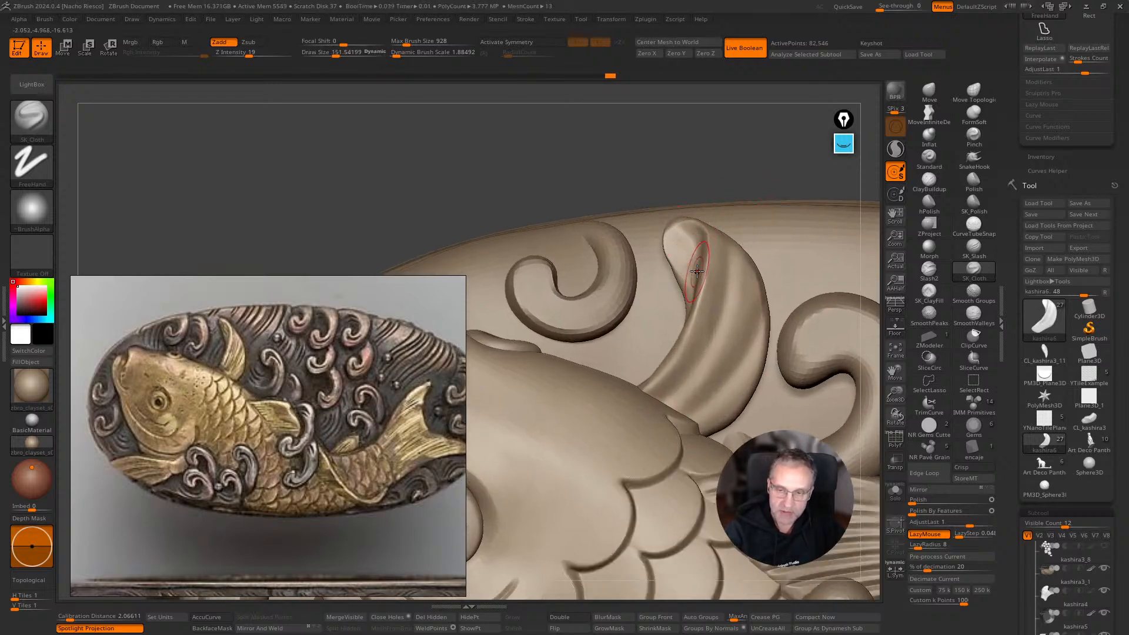
Carve fine grooves inside the dorsal fin's curled tip with the SK_Slash brush, redoing the stroke along its inner edge.
{"action": "left_click", "coordinate": [974, 247]}
{"action": "key", "text": "s"}
{"action": "left_click_drag", "start_coordinate": [703, 270], "coordinate": [706, 270]}
{"action": "left_click_drag", "start_coordinate": [697, 243], "coordinate": [698, 254]}
{"action": "left_click_drag", "start_coordinate": [653, 206], "coordinate": [652, 204]}
{"action": "mouse_move", "coordinate": [694, 292]}
{"action": "left_mouse_down"}
{"action": "mouse_move", "coordinate": [655, 211]}
{"action": "mouse_move", "coordinate": [689, 259]}
{"action": "mouse_move", "coordinate": [637, 229]}
{"action": "left_mouse_up"}
{"action": "key", "text": "ctrl+z"}
{"action": "mouse_move", "coordinate": [698, 312]}
{"action": "left_mouse_down"}
{"action": "mouse_move", "coordinate": [693, 271]}
{"action": "mouse_move", "coordinate": [650, 214]}
{"action": "left_mouse_up"}
{"action": "left_click_drag", "start_coordinate": [708, 276], "coordinate": [696, 286]}
{"action": "left_click_drag", "start_coordinate": [679, 221], "coordinate": [676, 216]}
Cut lengthwise ray grooves along the dorsal fin's face with SK_Slash at draw sizes of about 146 to 157.
{"action": "key", "text": "s"}
{"action": "left_click", "coordinate": [707, 344]}
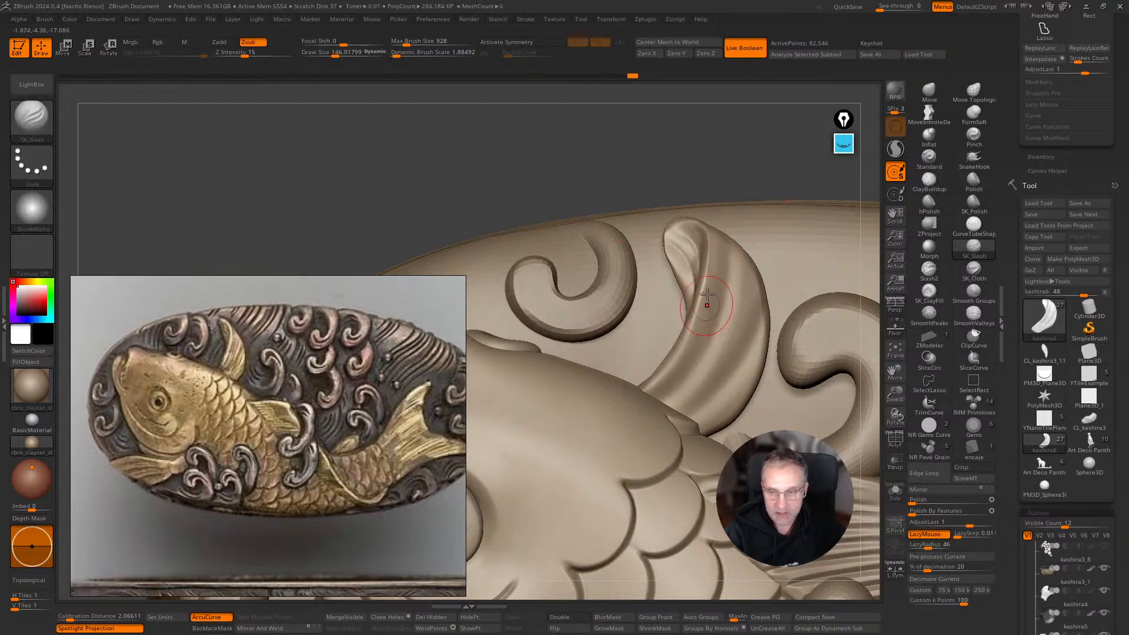
{"action": "left_click_drag", "start_coordinate": [674, 366], "coordinate": [653, 392]}
{"action": "key", "text": "s"}
{"action": "left_click", "coordinate": [713, 358]}
{"action": "mouse_move", "coordinate": [734, 300]}
{"action": "left_mouse_down"}
{"action": "mouse_move", "coordinate": [655, 431]}
{"action": "mouse_move", "coordinate": [603, 448]}
{"action": "left_mouse_up"}
{"action": "left_click_drag", "start_coordinate": [732, 266], "coordinate": [601, 449]}
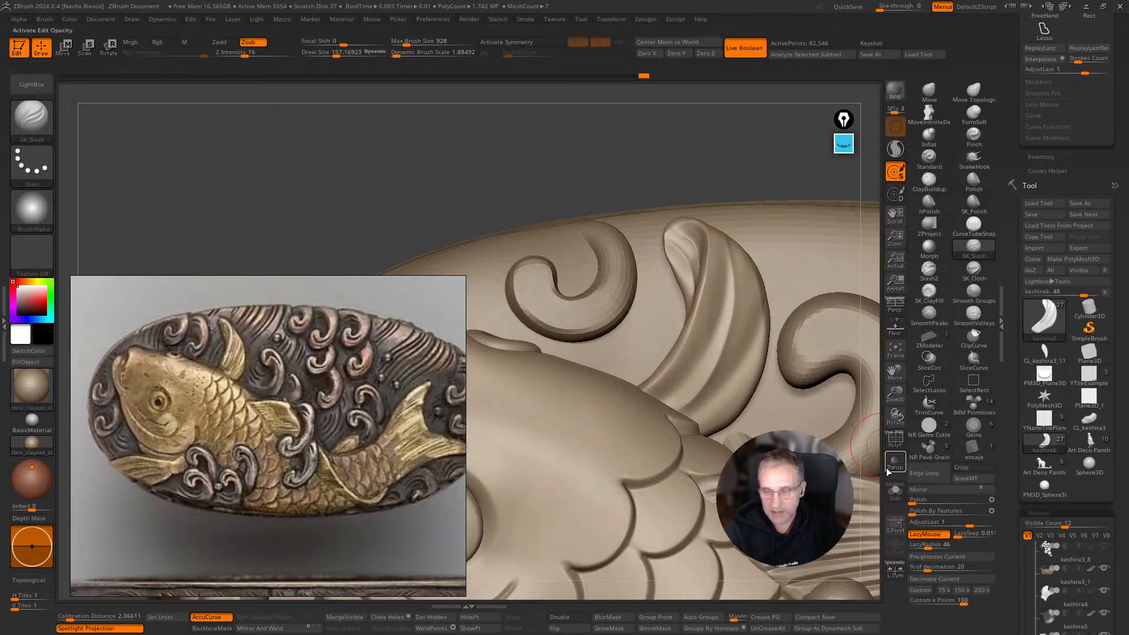
Isolate the dorsal fin, carve a groove near its outer edge with SK_Slash at about 199, and show the whole ring.
{"action": "left_click", "coordinate": [895, 492]}
{"action": "key", "text": "bracketright"}
{"action": "mouse_move", "coordinate": [752, 265]}
{"action": "left_mouse_down"}
{"action": "mouse_move", "coordinate": [761, 308]}
{"action": "mouse_move", "coordinate": [687, 449]}
{"action": "left_mouse_up"}
{"action": "key", "text": "ctrl+z"}
{"action": "left_click_drag", "start_coordinate": [801, 339], "coordinate": [788, 338]}
{"action": "mouse_move", "coordinate": [762, 278]}
{"action": "left_mouse_down"}
{"action": "mouse_move", "coordinate": [731, 400]}
{"action": "mouse_move", "coordinate": [629, 460]}
{"action": "left_mouse_up"}
{"action": "left_click", "coordinate": [886, 493]}
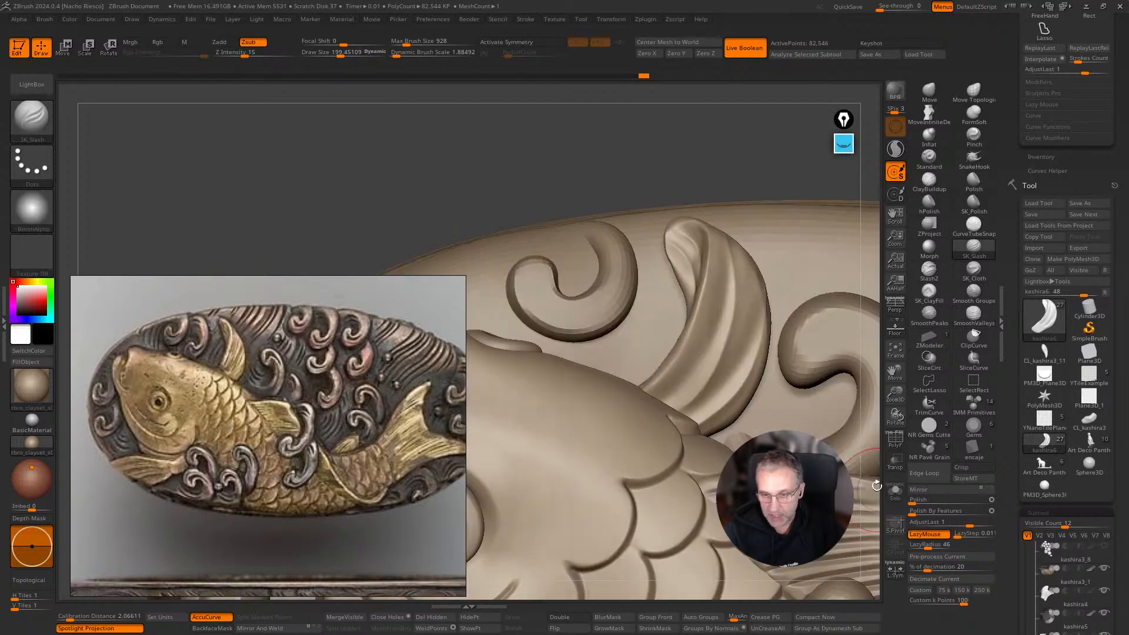
Polish the dorsal fin's top fold, outer edge and inner base with hPolish at a draw size of about 175.
{"action": "mouse_move", "coordinate": [749, 139]}
{"action": "left_mouse_down"}
{"action": "mouse_move", "coordinate": [723, 157]}
{"action": "mouse_move", "coordinate": [726, 194]}
{"action": "left_mouse_up"}
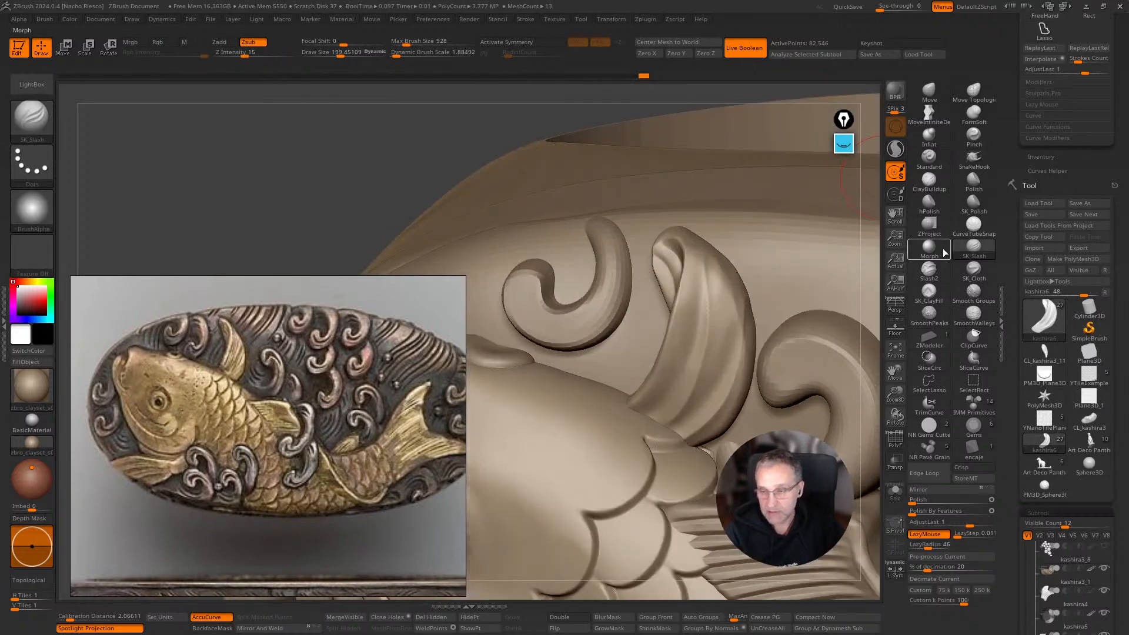
{"action": "left_click", "coordinate": [929, 203]}
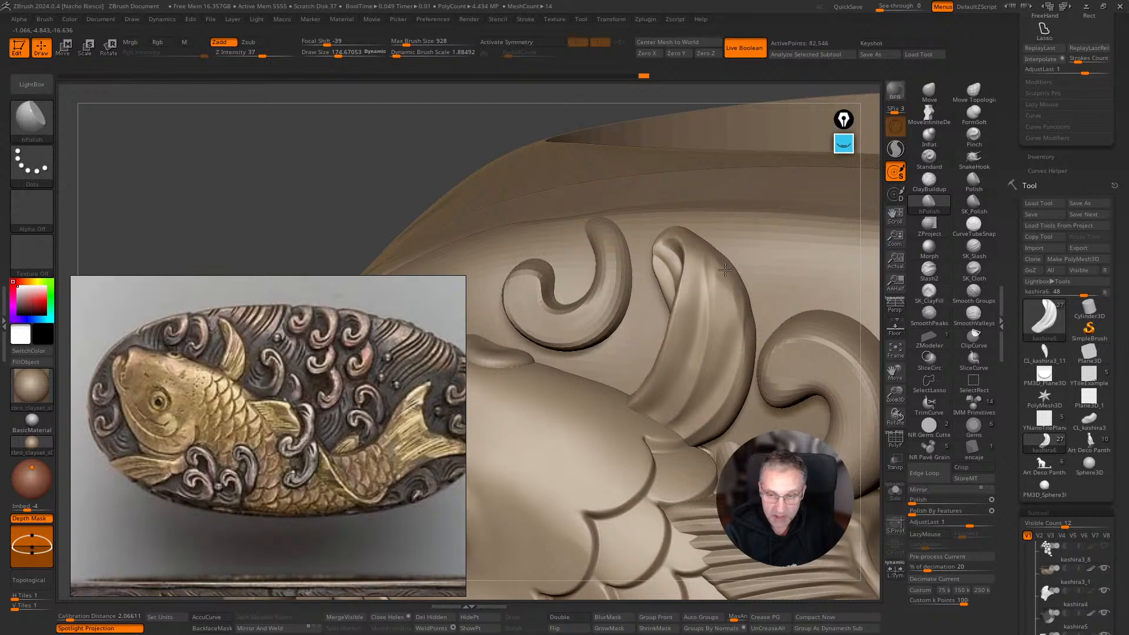
{"action": "left_click_drag", "start_coordinate": [710, 248], "coordinate": [708, 245]}
{"action": "left_click_drag", "start_coordinate": [680, 230], "coordinate": [694, 246]}
{"action": "mouse_move", "coordinate": [739, 324]}
{"action": "left_mouse_down"}
{"action": "mouse_move", "coordinate": [736, 292]}
{"action": "mouse_move", "coordinate": [743, 381]}
{"action": "left_mouse_up"}
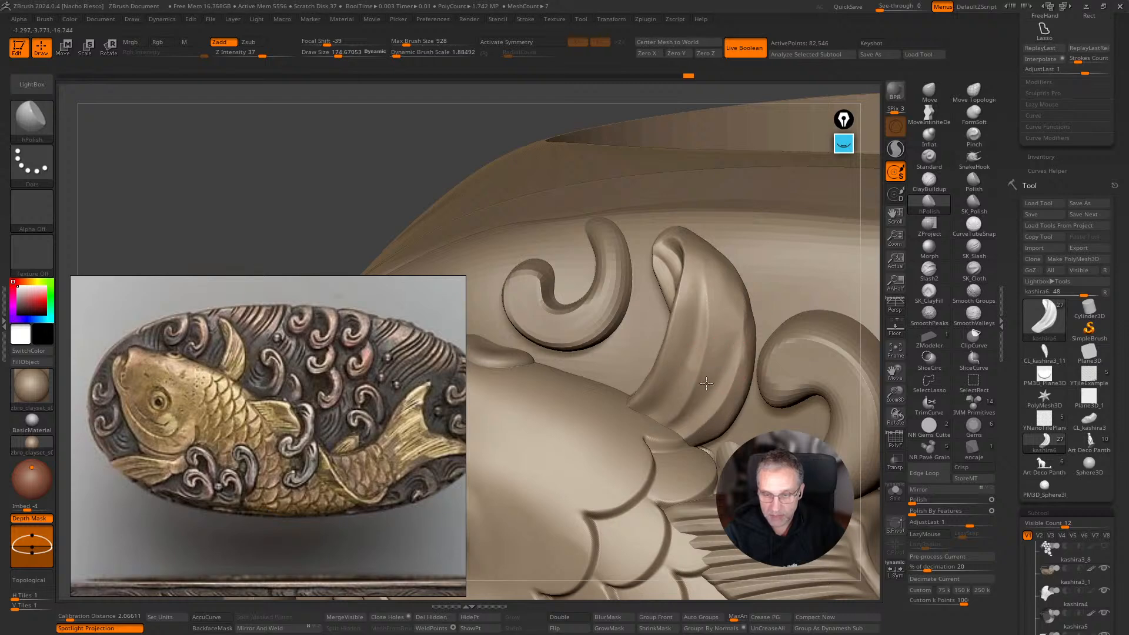
{"action": "left_click_drag", "start_coordinate": [656, 388], "coordinate": [650, 344]}
{"action": "mouse_move", "coordinate": [871, 391]}
{"action": "left_mouse_down"}
{"action": "mouse_move", "coordinate": [876, 359]}
{"action": "mouse_move", "coordinate": [861, 290]}
{"action": "mouse_move", "coordinate": [789, 232]}
{"action": "mouse_move", "coordinate": [740, 211]}
{"action": "mouse_move", "coordinate": [701, 312]}
{"action": "left_mouse_up"}
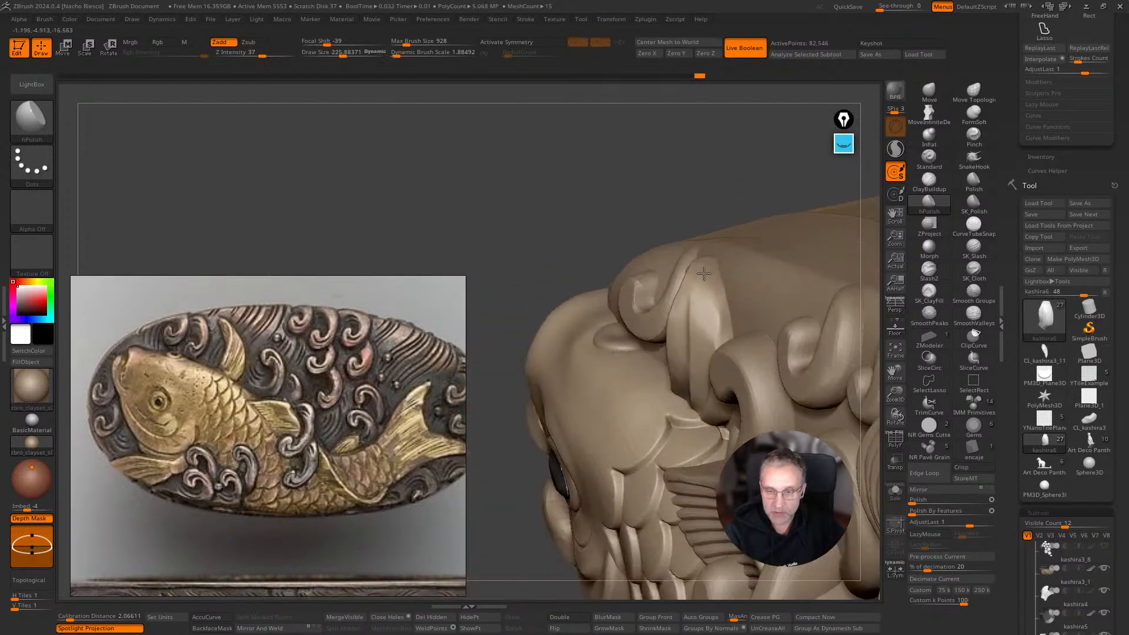
Isolate the dorsal fin, smooth its inner face, and show the whole ring again.
{"action": "left_click_drag", "start_coordinate": [728, 169], "coordinate": [647, 320]}
{"action": "key", "text": "f"}
{"action": "left_click", "coordinate": [898, 493]}
{"action": "left_click_drag", "start_coordinate": [747, 298], "coordinate": [706, 366]}
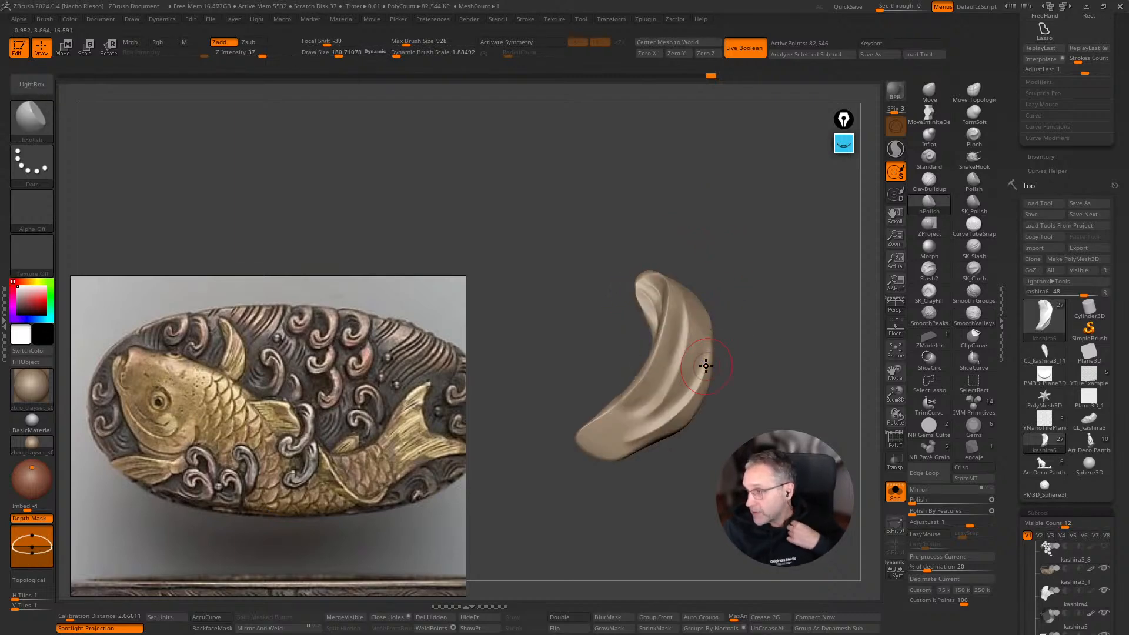
{"action": "left_click_drag", "start_coordinate": [654, 320], "coordinate": [628, 388], "text": "shift"}
{"action": "left_click_drag", "start_coordinate": [756, 347], "coordinate": [777, 365], "text": "shift"}
{"action": "left_click", "coordinate": [896, 494]}
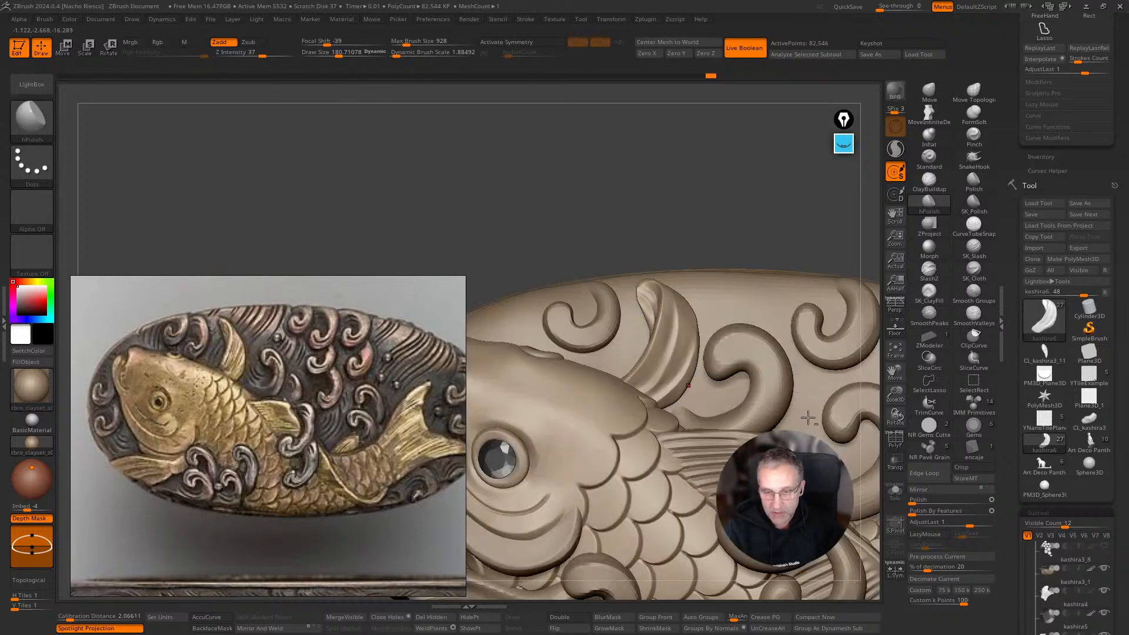
{"action": "left_click_drag", "start_coordinate": [714, 166], "coordinate": [709, 145], "text": "alt"}
{"action": "left_click_drag", "start_coordinate": [678, 220], "coordinate": [729, 206], "text": "alt"}
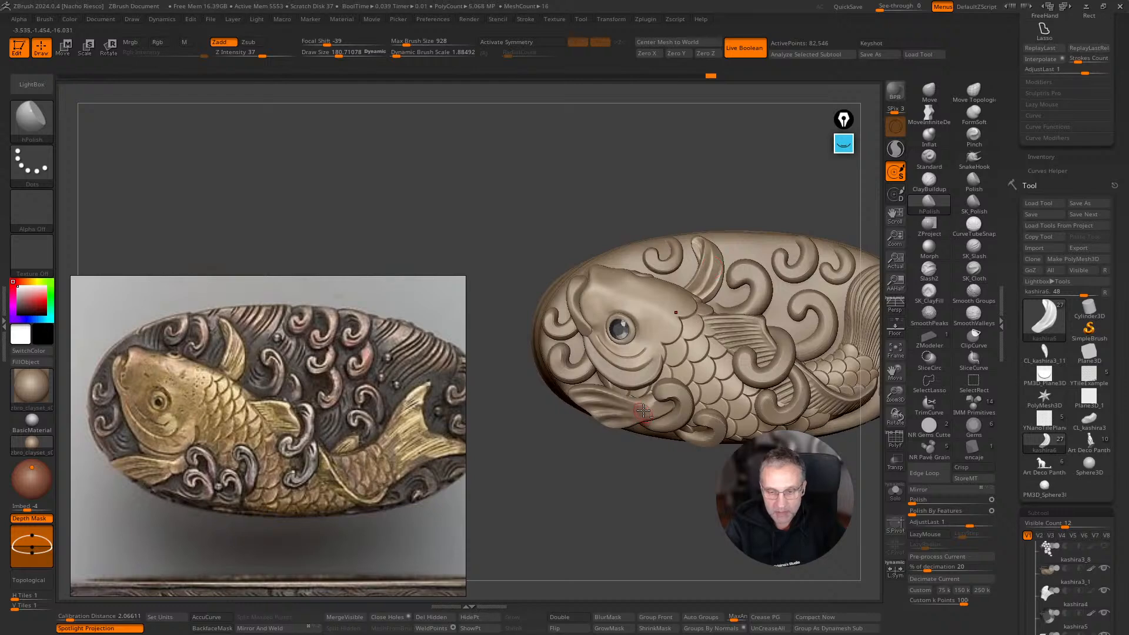
Select the lower pectoral fin, examine its wireframe in isolation, and bring back the whole ring without the wireframe.
{"action": "left_click", "coordinate": [643, 414], "text": "alt"}
{"action": "left_click_drag", "start_coordinate": [587, 536], "coordinate": [671, 545], "text": "alt"}
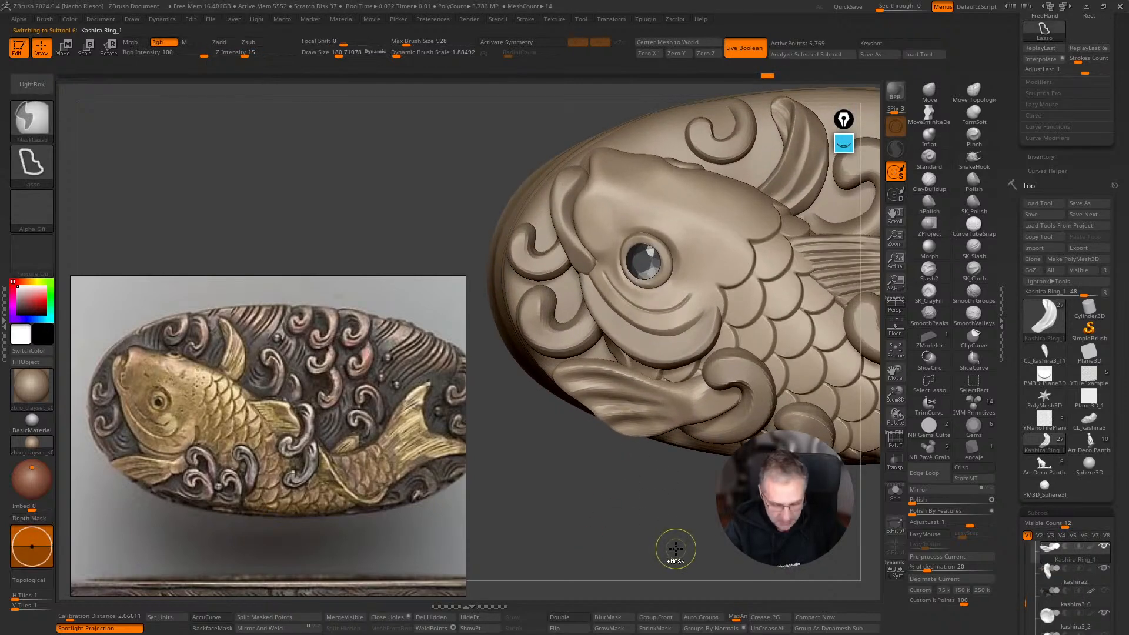
{"action": "left_click", "coordinate": [895, 440]}
{"action": "left_click_drag", "start_coordinate": [866, 483], "coordinate": [872, 515], "text": "alt"}
{"action": "left_click", "coordinate": [897, 494]}
{"action": "left_click_drag", "start_coordinate": [718, 572], "coordinate": [875, 454]}
{"action": "key", "text": "s"}
{"action": "left_click", "coordinate": [797, 392]}
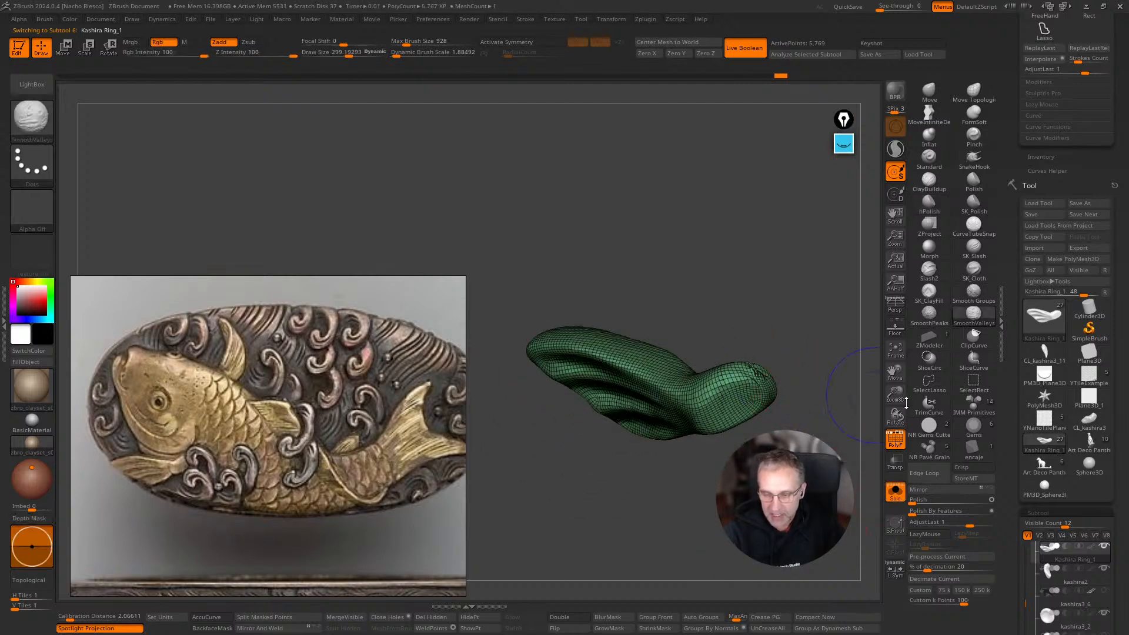
{"action": "left_click", "coordinate": [892, 435]}
{"action": "mouse_move", "coordinate": [870, 442]}
{"action": "left_mouse_down"}
{"action": "mouse_move", "coordinate": [832, 450]}
{"action": "mouse_move", "coordinate": [871, 441]}
{"action": "left_mouse_up"}
{"action": "left_click", "coordinate": [932, 318], "text": "shift"}
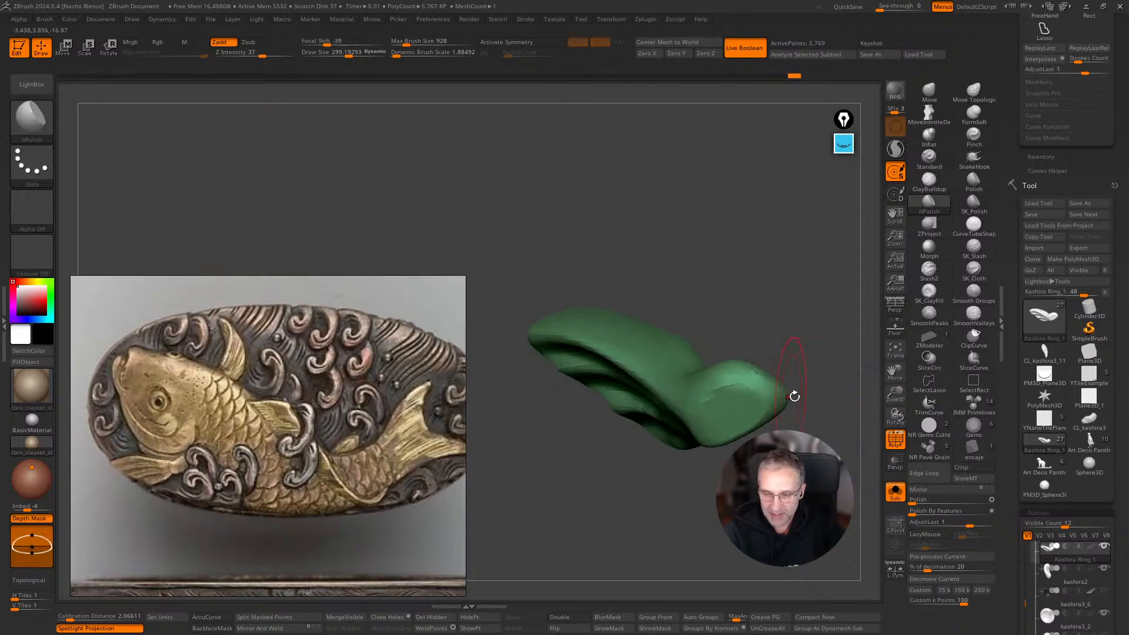
{"action": "left_click", "coordinate": [895, 437]}
{"action": "mouse_move", "coordinate": [870, 441]}
{"action": "left_mouse_down"}
{"action": "mouse_move", "coordinate": [838, 424]}
{"action": "mouse_move", "coordinate": [870, 434]}
{"action": "left_mouse_up"}
{"action": "left_click", "coordinate": [895, 494]}
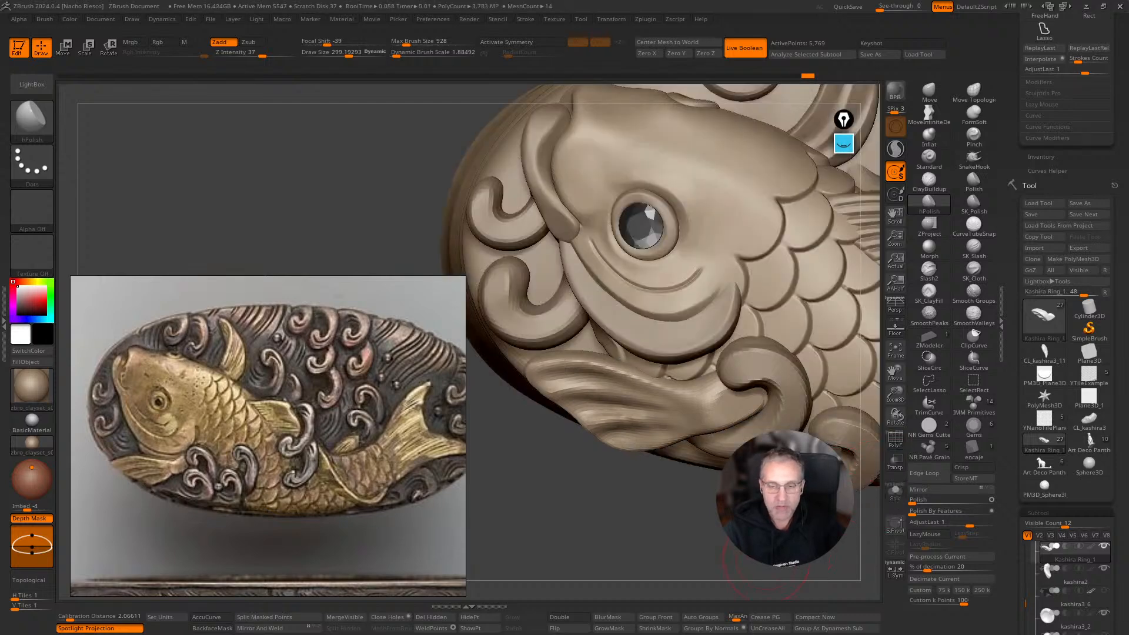
Subdivide the pectoral fin three times and apply Polish By Features to it.
{"action": "key", "text": "ctrl"}
{"action": "key", "text": "ctrl+d"}
{"action": "key", "text": "ctrl+d"}
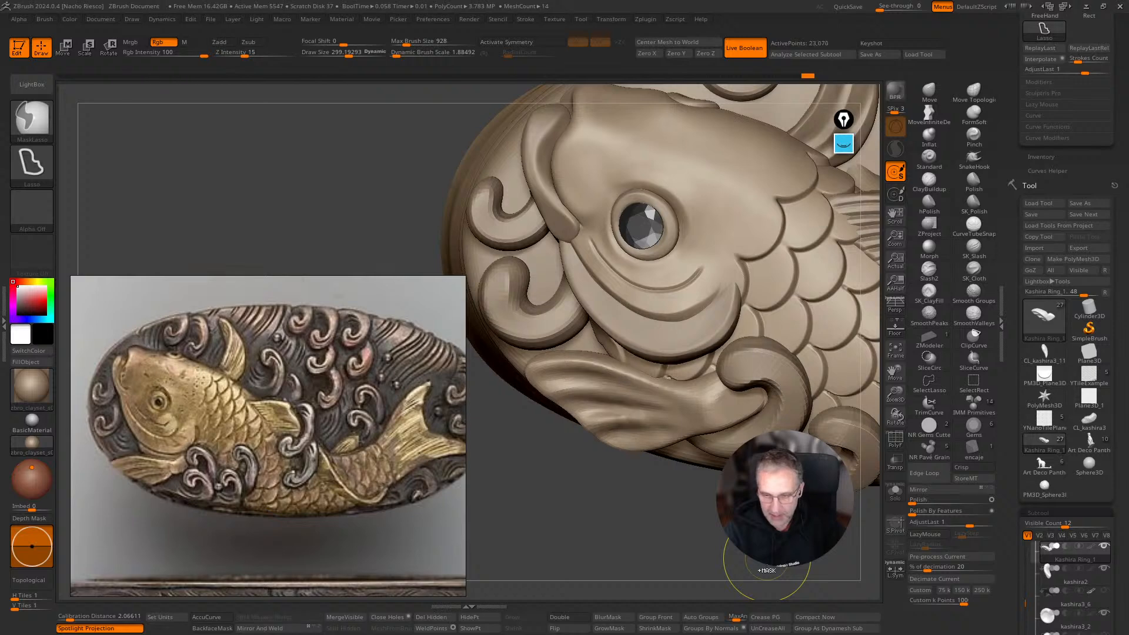
{"action": "key", "text": "ctrl+d"}
{"action": "left_click", "coordinate": [992, 513]}
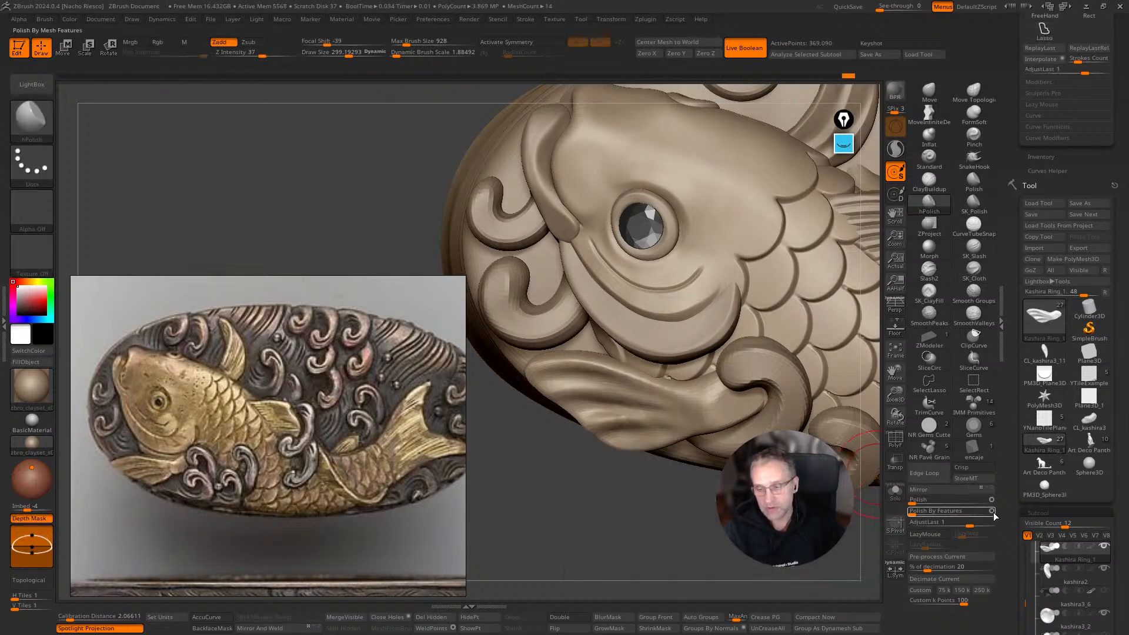
{"action": "left_click", "coordinate": [922, 513]}
{"action": "left_click", "coordinate": [922, 513]}
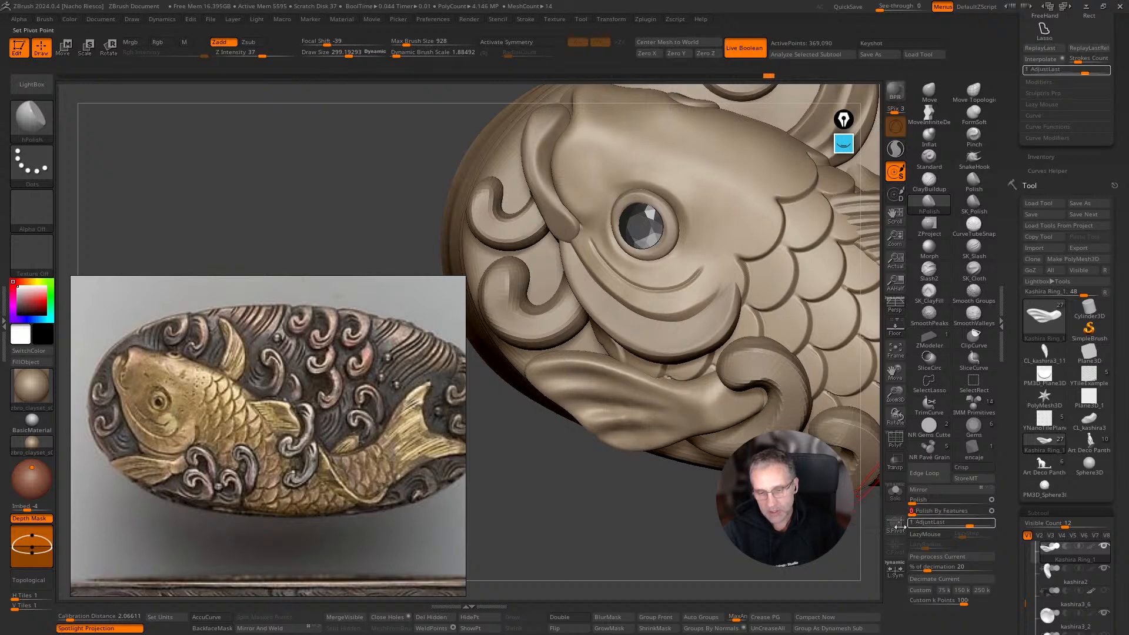
Polish the rounded base of the pectoral fin with hPolish at a draw size of about 269.
{"action": "left_click_drag", "start_coordinate": [713, 535], "coordinate": [696, 501]}
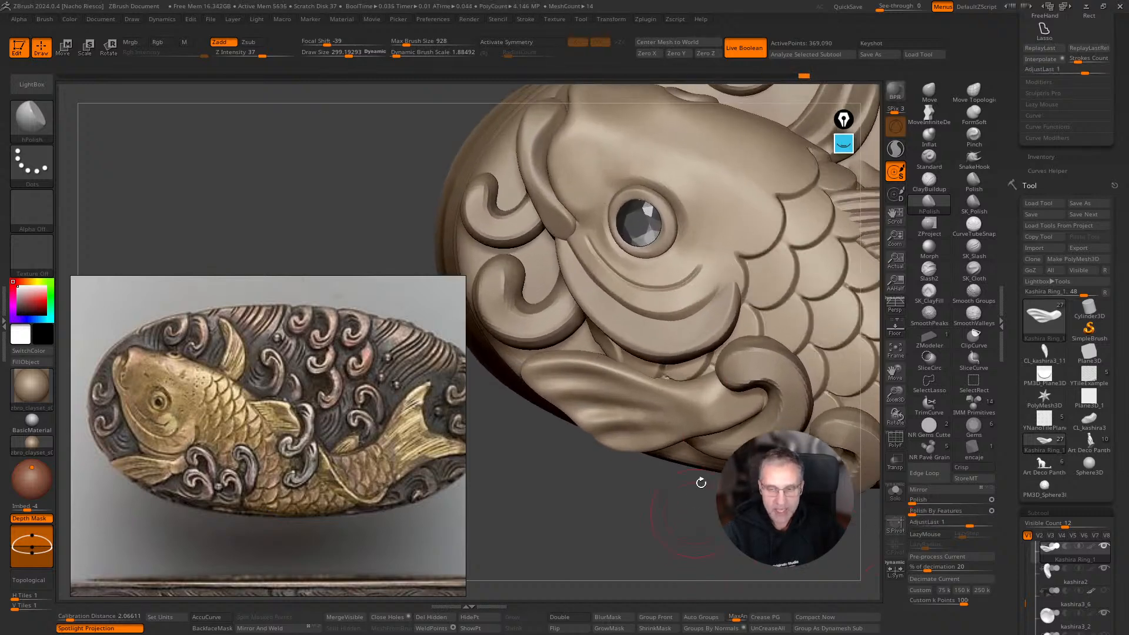
{"action": "key", "text": "s"}
{"action": "left_click_drag", "start_coordinate": [642, 445], "coordinate": [638, 445]}
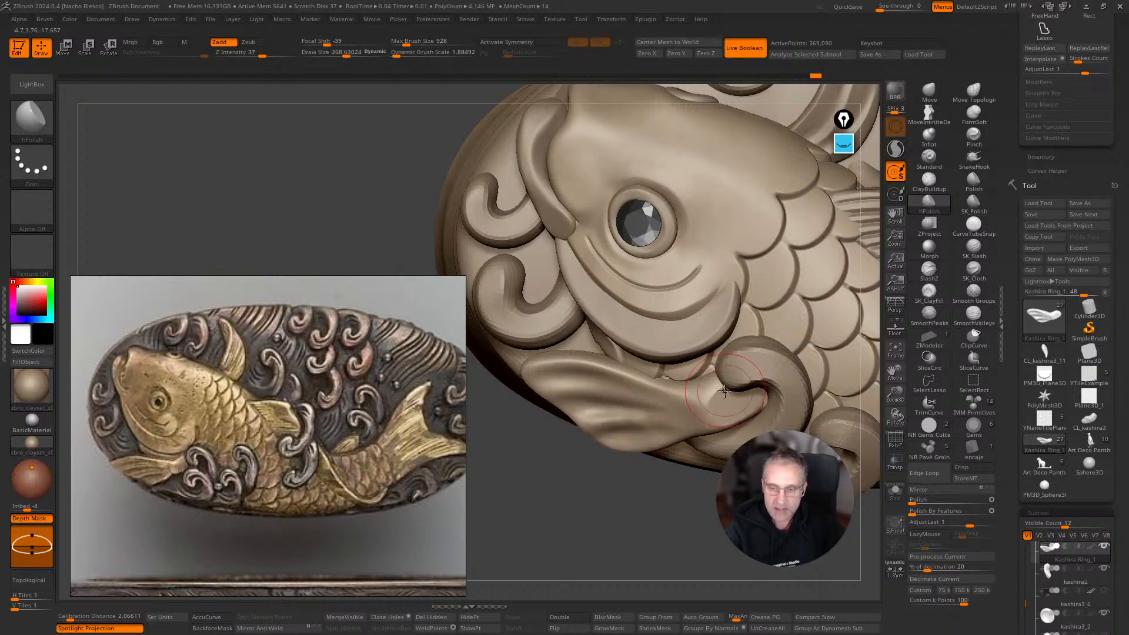
{"action": "left_click_drag", "start_coordinate": [719, 371], "coordinate": [715, 376]}
{"action": "key", "text": "s"}
{"action": "mouse_move", "coordinate": [676, 511]}
{"action": "left_mouse_down"}
{"action": "mouse_move", "coordinate": [676, 527]}
{"action": "mouse_move", "coordinate": [665, 524]}
{"action": "mouse_move", "coordinate": [689, 483]}
{"action": "left_mouse_up"}
Carve a groove around the pectoral fin's base with SK_Slash at about 212, isolating the fin to finish it.
{"action": "left_click", "coordinate": [974, 249]}
{"action": "key", "text": "s"}
{"action": "left_click_drag", "start_coordinate": [695, 410], "coordinate": [693, 410]}
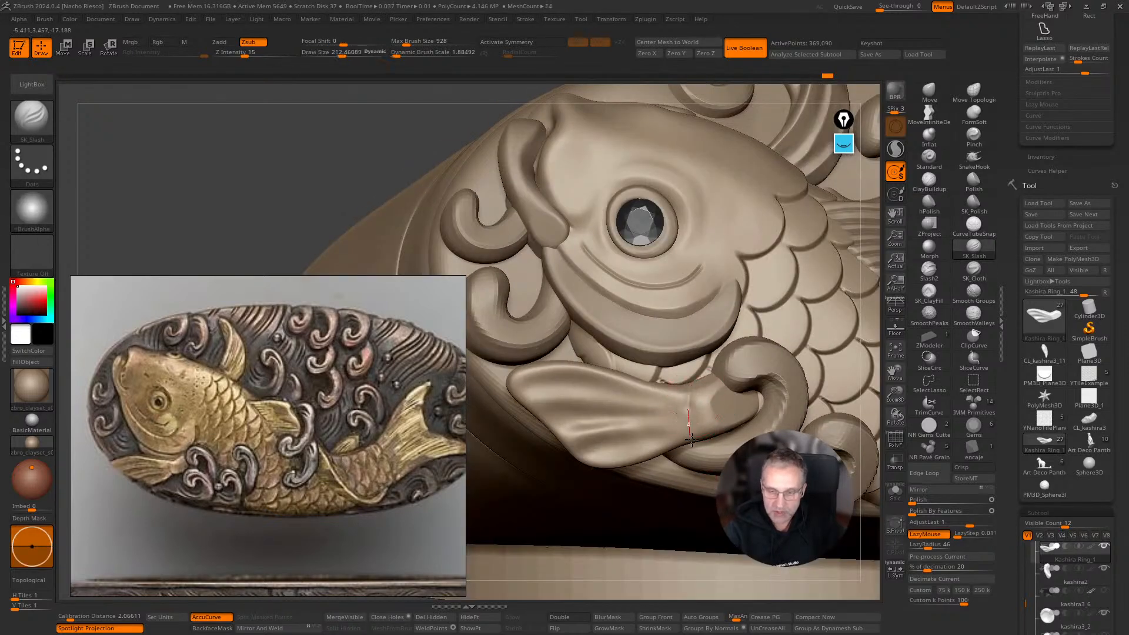
{"action": "left_click", "coordinate": [897, 501]}
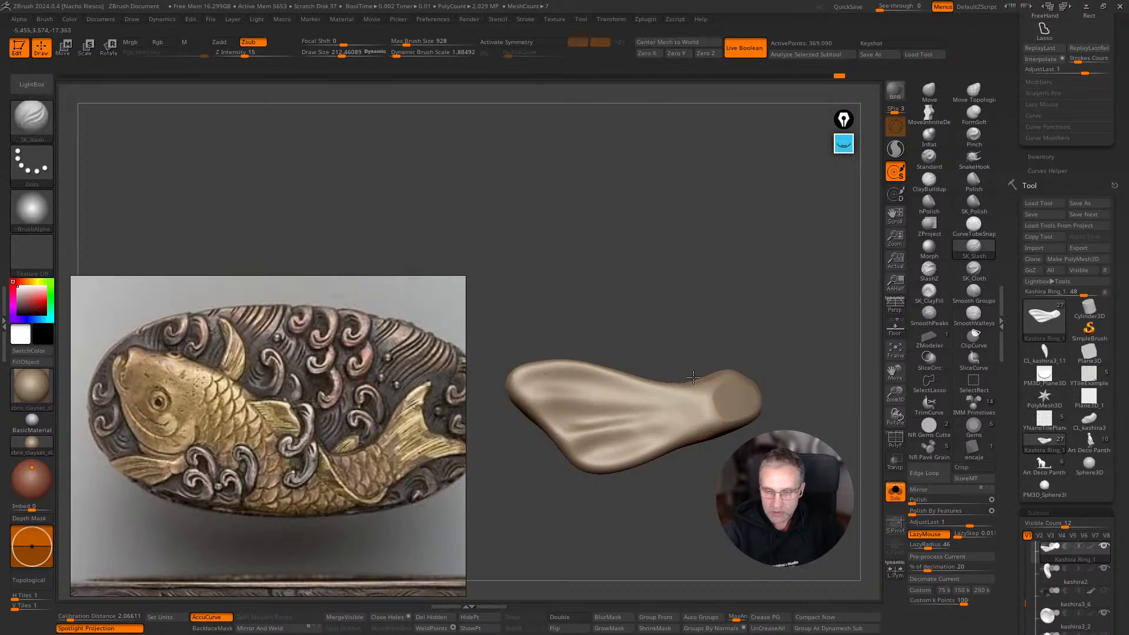
{"action": "mouse_move", "coordinate": [695, 436]}
{"action": "left_mouse_down"}
{"action": "mouse_move", "coordinate": [698, 459]}
{"action": "mouse_move", "coordinate": [701, 447]}
{"action": "mouse_move", "coordinate": [788, 421]}
{"action": "left_mouse_up"}
{"action": "left_click_drag", "start_coordinate": [799, 419], "coordinate": [802, 388]}
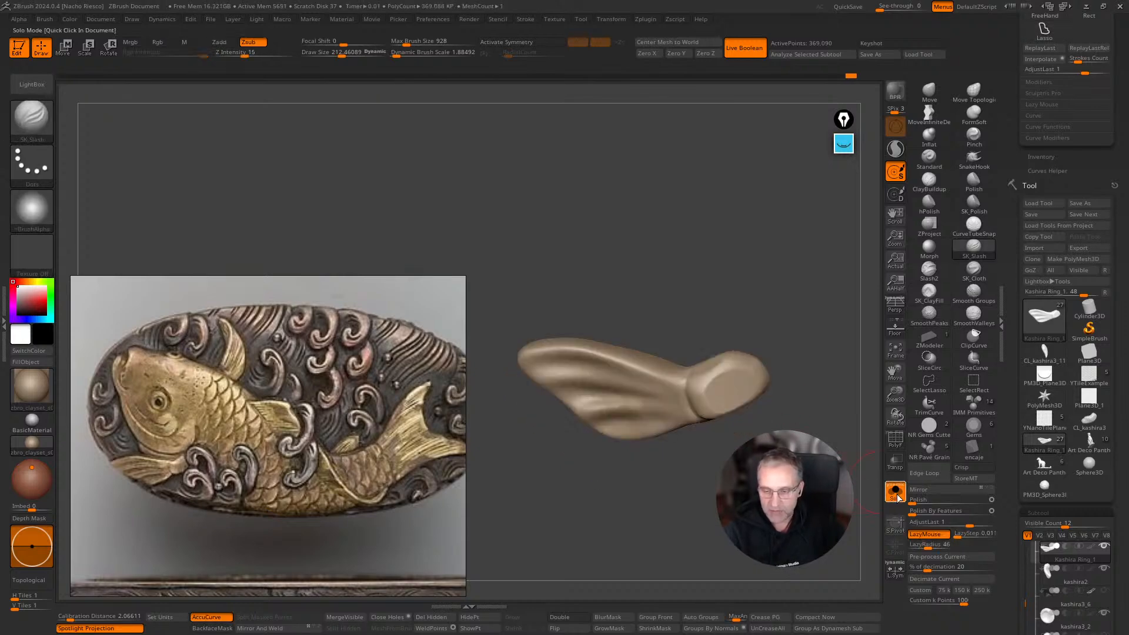
{"action": "left_click", "coordinate": [898, 498]}
{"action": "left_click_drag", "start_coordinate": [752, 516], "coordinate": [723, 540], "text": "alt"}
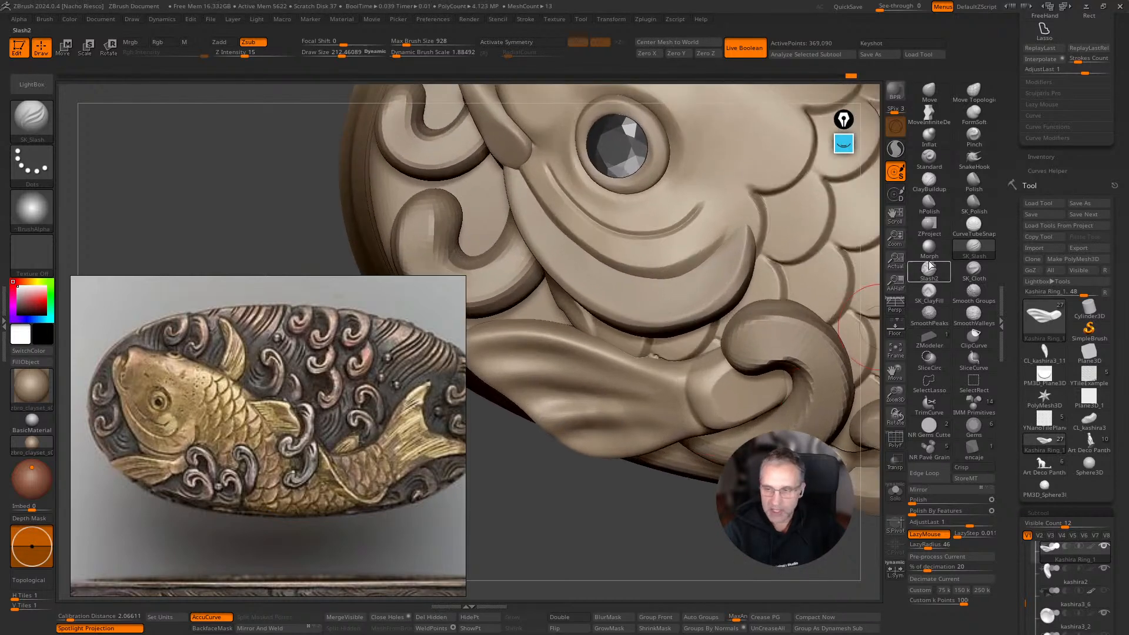
Polish the rim of the pectoral fin's base beside the groove with hPolish at a draw size of about 163.
{"action": "left_click", "coordinate": [932, 204]}
{"action": "key", "text": "s"}
{"action": "left_click_drag", "start_coordinate": [716, 401], "coordinate": [711, 401]}
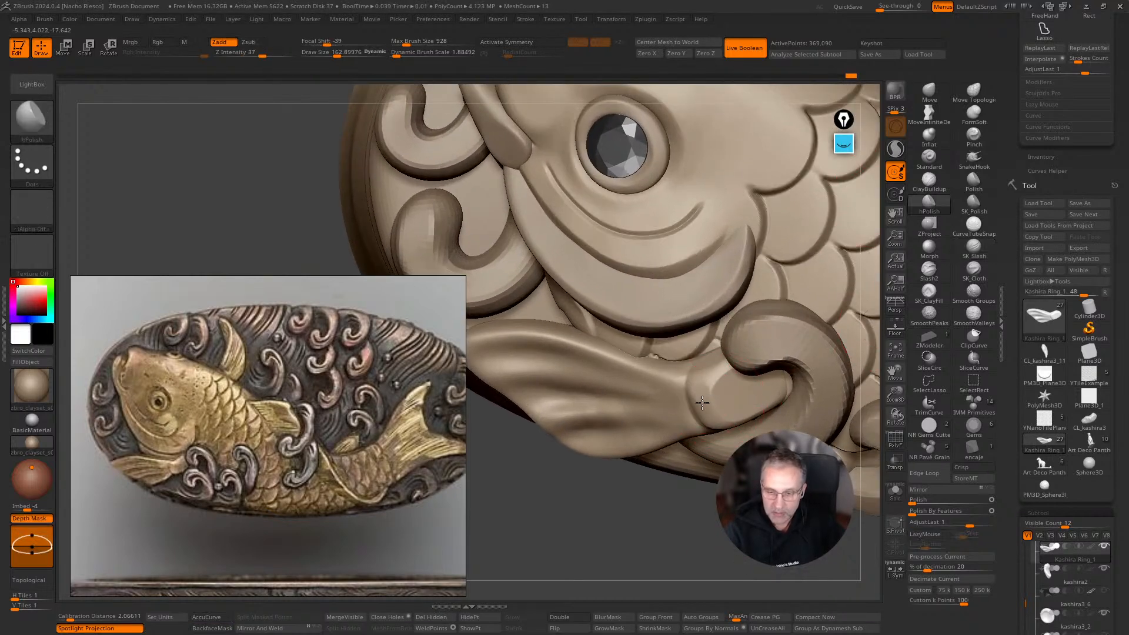
{"action": "left_click_drag", "start_coordinate": [717, 361], "coordinate": [742, 346]}
{"action": "left_click_drag", "start_coordinate": [733, 383], "coordinate": [739, 379]}
{"action": "mouse_move", "coordinate": [679, 504]}
{"action": "left_mouse_down"}
{"action": "mouse_move", "coordinate": [652, 538]}
{"action": "mouse_move", "coordinate": [639, 506]}
{"action": "mouse_move", "coordinate": [685, 524]}
{"action": "left_mouse_up"}
Isolate the pectoral fin and sculpt a fold across its lower part with SK_Cloth at about 152 to 163.
{"action": "left_click", "coordinate": [899, 496]}
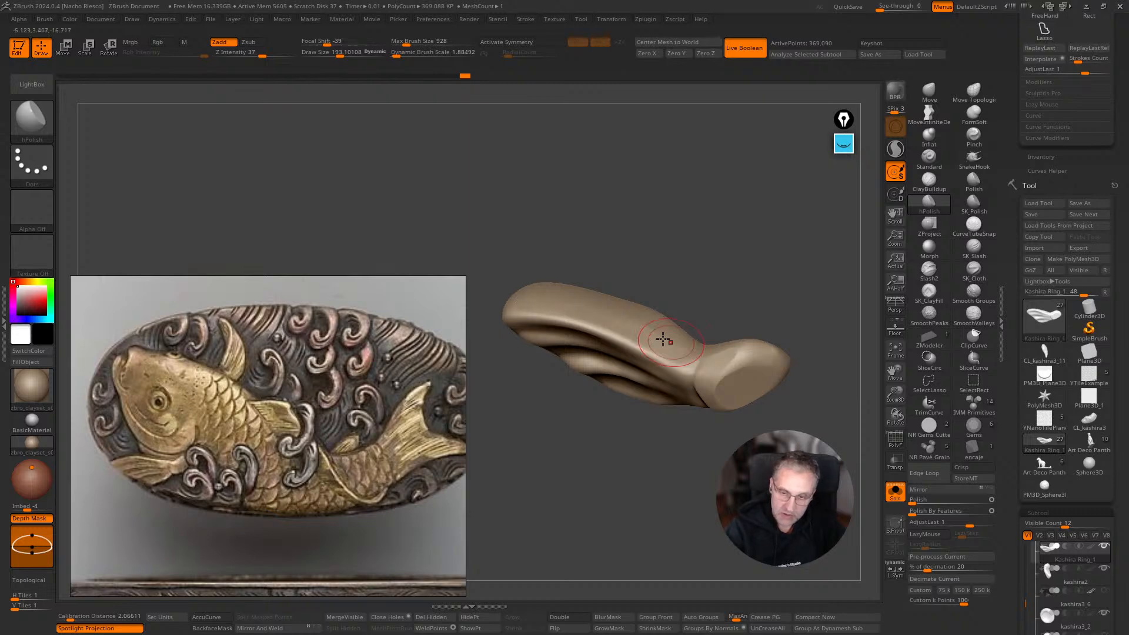
{"action": "left_click_drag", "start_coordinate": [731, 261], "coordinate": [715, 543]}
{"action": "left_click", "coordinate": [974, 271]}
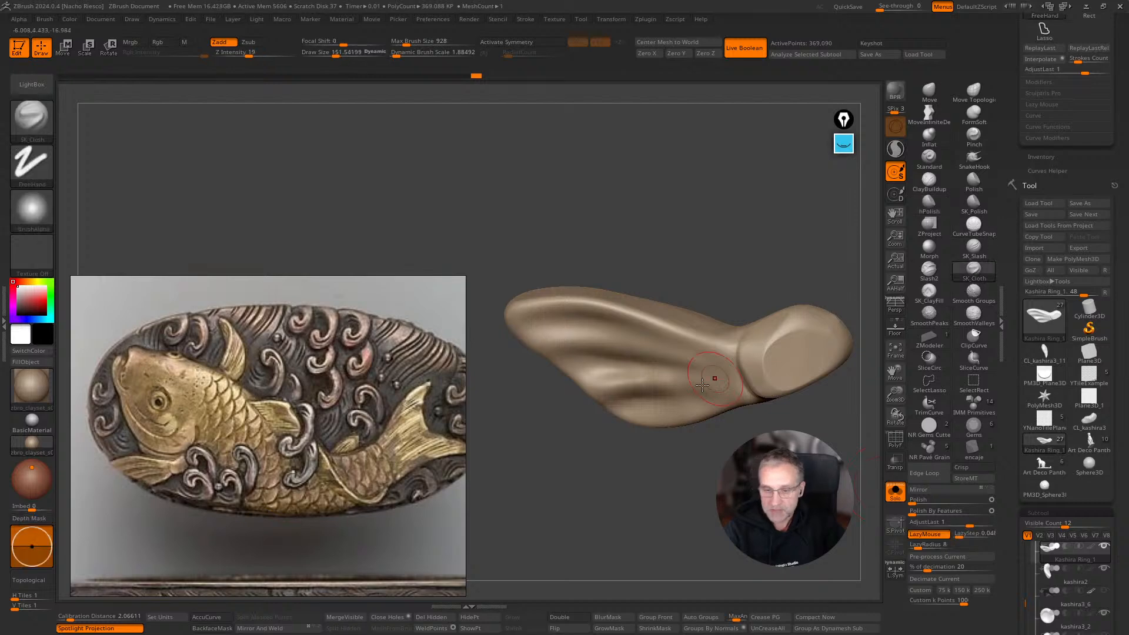
{"action": "left_click_drag", "start_coordinate": [720, 386], "coordinate": [600, 394]}
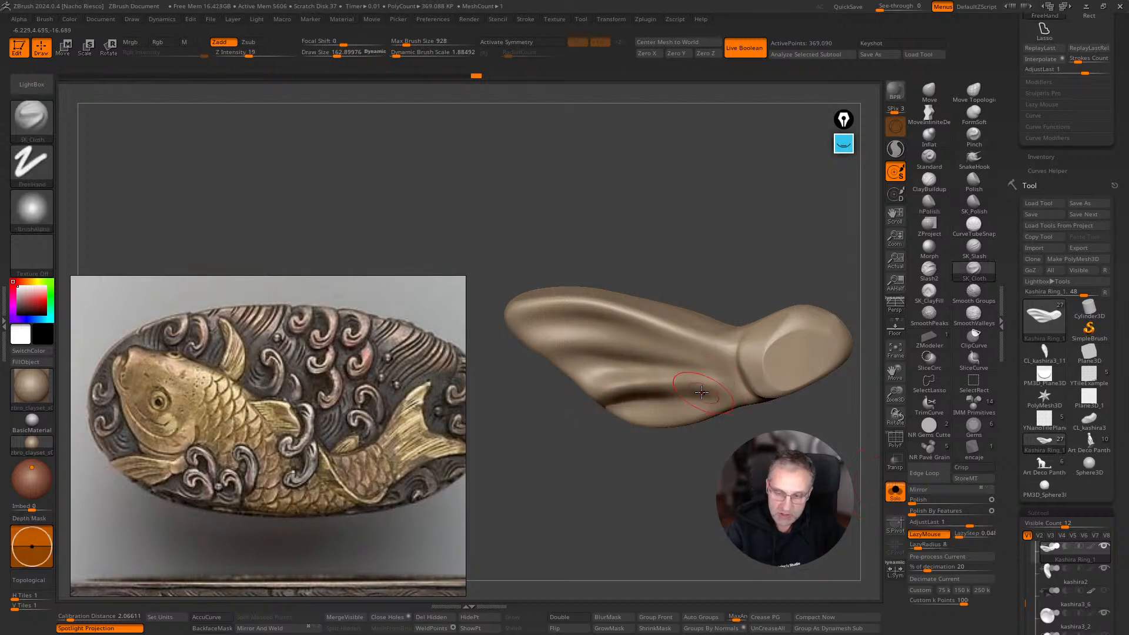
{"action": "key", "text": "s"}
{"action": "left_click_drag", "start_coordinate": [704, 391], "coordinate": [701, 391]}
Assign Alpha 39 to SK_Cloth, sculpt lengthwise folds along the pectoral fin at about 115 to 130, and show the whole ring.
{"action": "left_click", "coordinate": [30, 215]}
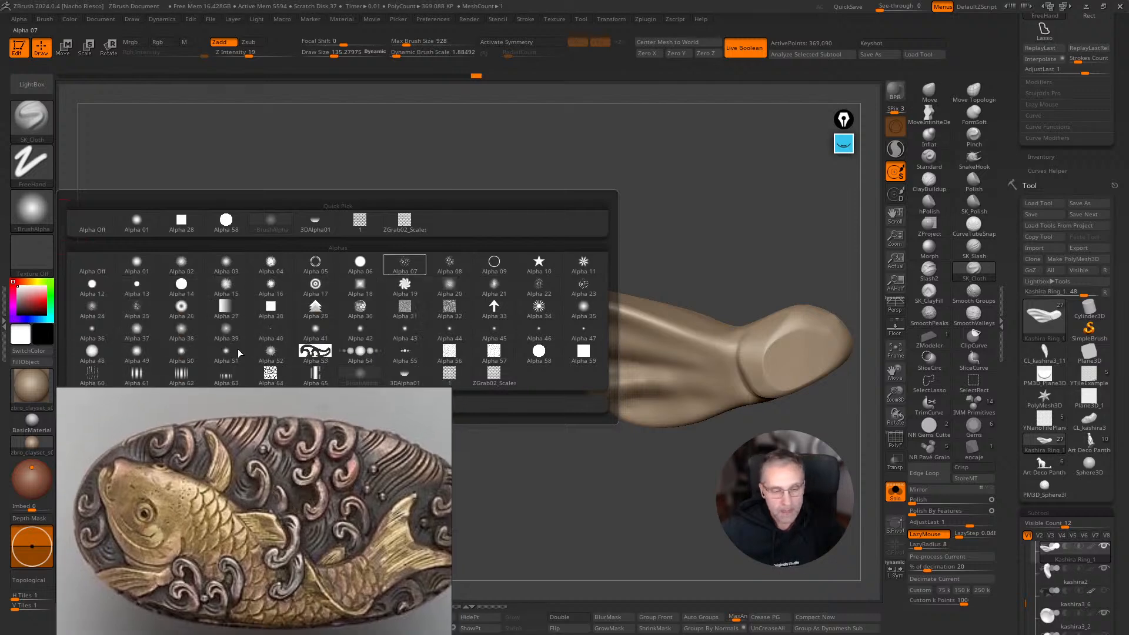
{"action": "left_click", "coordinate": [226, 331]}
{"action": "left_click_drag", "start_coordinate": [620, 456], "coordinate": [610, 537], "text": "alt"}
{"action": "key", "text": "s"}
{"action": "left_click_drag", "start_coordinate": [708, 382], "coordinate": [705, 381]}
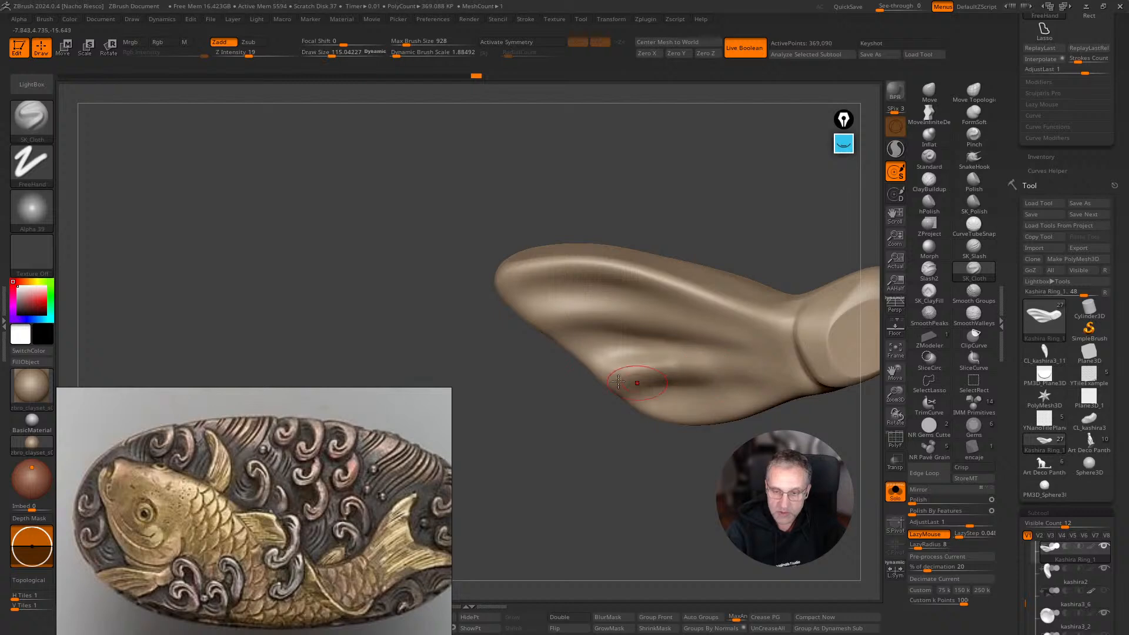
{"action": "left_click_drag", "start_coordinate": [640, 370], "coordinate": [808, 385]}
{"action": "key", "text": "s"}
{"action": "left_click_drag", "start_coordinate": [603, 323], "coordinate": [604, 323]}
{"action": "mouse_move", "coordinate": [538, 314]}
{"action": "left_mouse_down"}
{"action": "mouse_move", "coordinate": [706, 335]}
{"action": "mouse_move", "coordinate": [773, 364]}
{"action": "left_mouse_up"}
{"action": "left_click", "coordinate": [895, 493]}
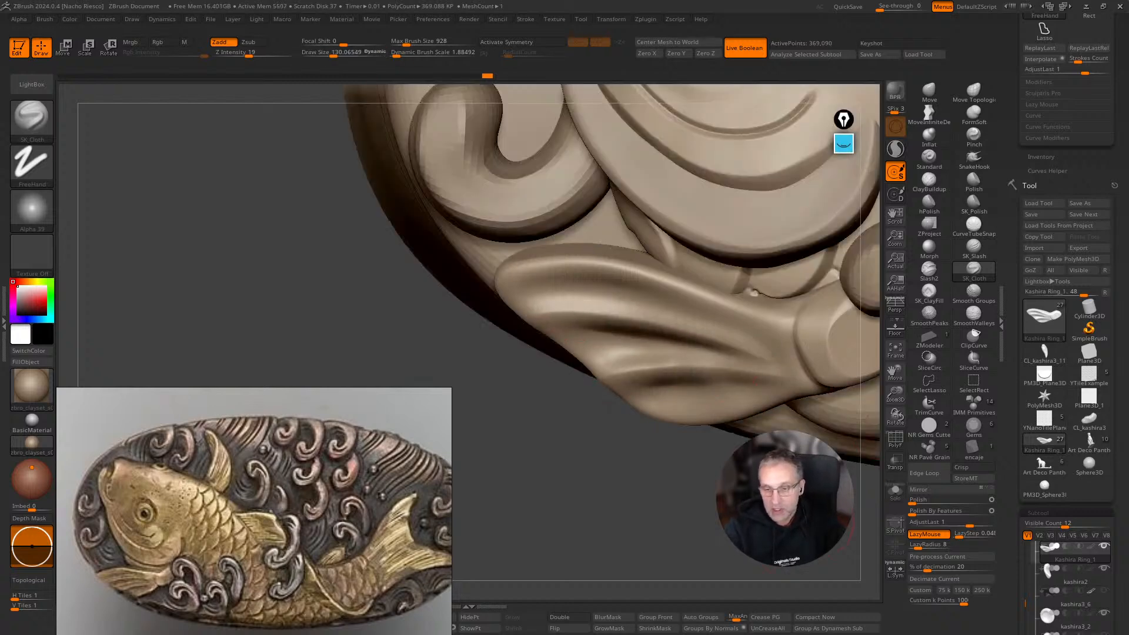
Reshape the pectoral fin's outer end and its upper and lower edges with the Move brush at about 284 to 299.
{"action": "mouse_move", "coordinate": [709, 517]}
{"action": "left_mouse_down", "text": "alt"}
{"action": "mouse_move", "coordinate": [703, 471]}
{"action": "mouse_move", "coordinate": [708, 544]}
{"action": "mouse_move", "coordinate": [770, 532]}
{"action": "mouse_move", "coordinate": [695, 531]}
{"action": "mouse_move", "coordinate": [750, 531]}
{"action": "mouse_move", "coordinate": [773, 560]}
{"action": "left_mouse_up", "text": "alt"}
{"action": "left_click", "coordinate": [930, 92]}
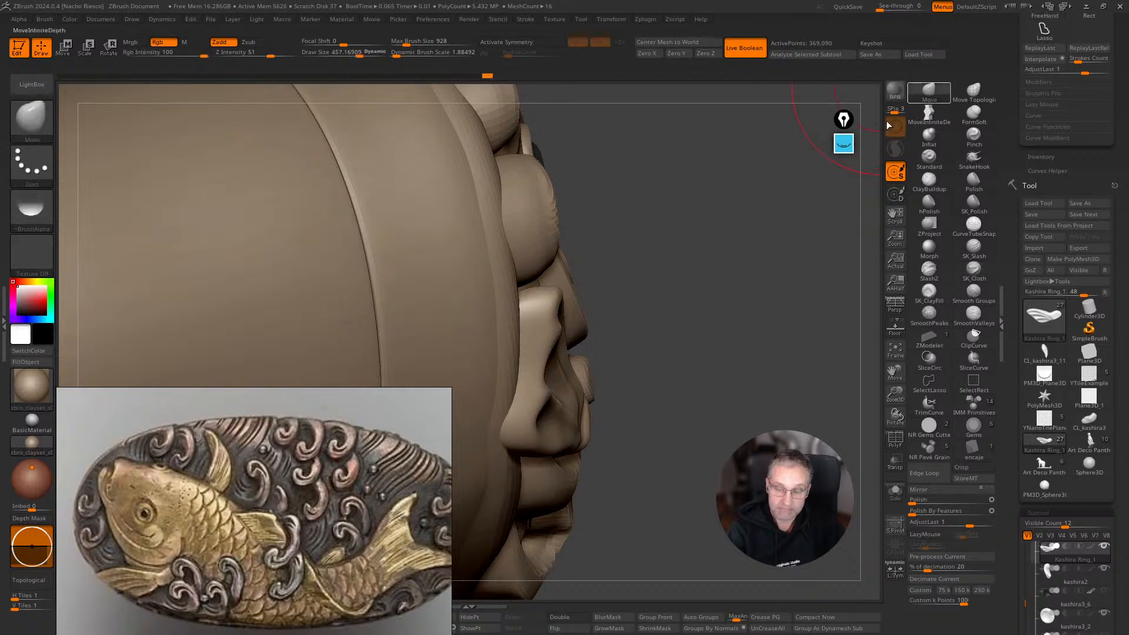
{"action": "key", "text": "s"}
{"action": "left_click_drag", "start_coordinate": [553, 327], "coordinate": [540, 328]}
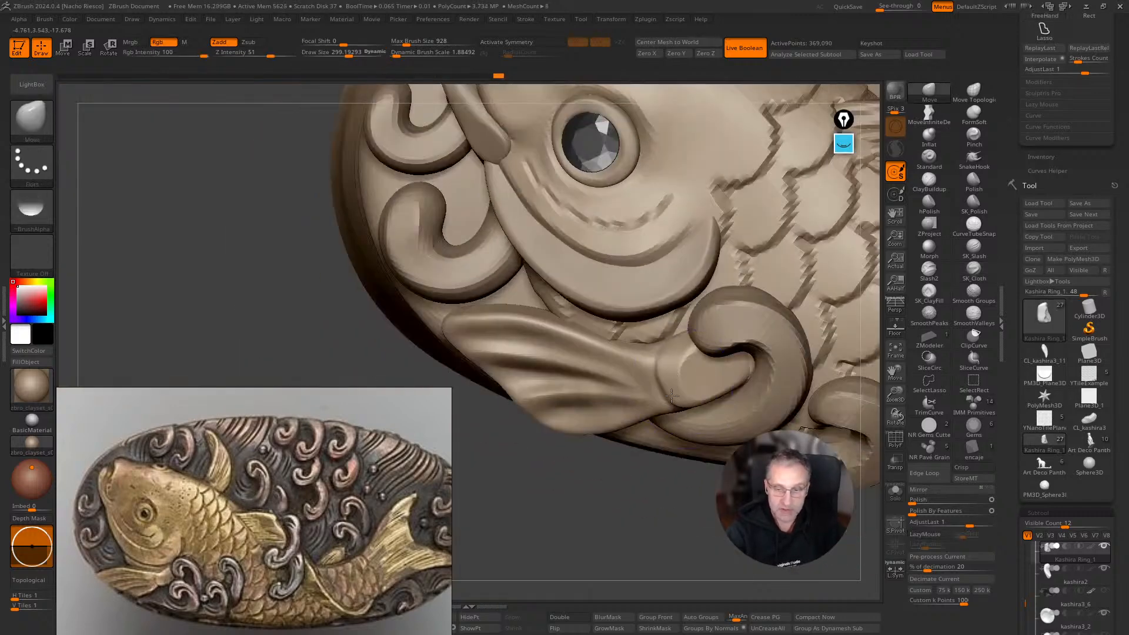
{"action": "left_click_drag", "start_coordinate": [585, 537], "coordinate": [623, 520]}
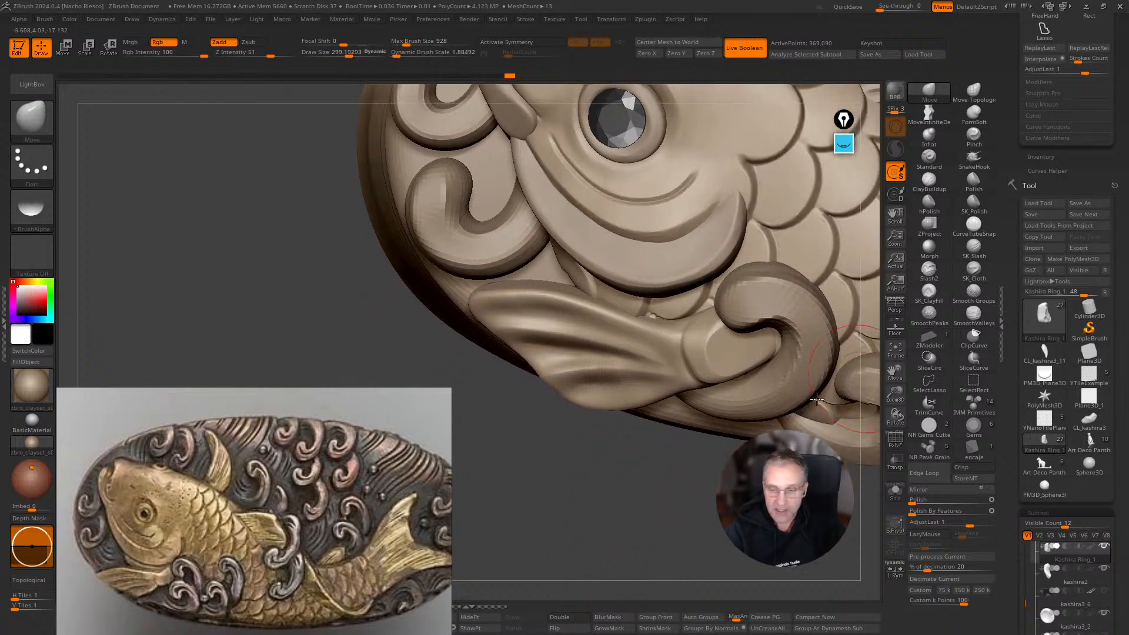
{"action": "left_click_drag", "start_coordinate": [624, 393], "coordinate": [638, 400]}
{"action": "left_click_drag", "start_coordinate": [632, 328], "coordinate": [641, 325]}
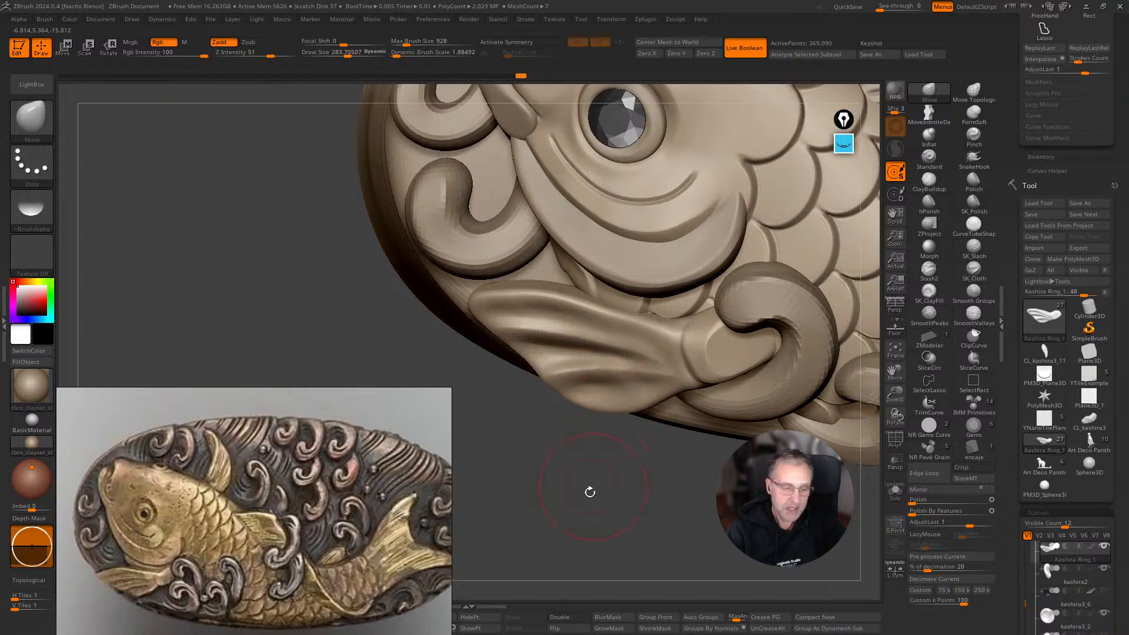
Sculpt narrow folds along the pectoral fin's upper part with SK_Cloth at about 110, redoing one stroke.
{"action": "left_click", "coordinate": [974, 270]}
{"action": "left_click_drag", "start_coordinate": [582, 321], "coordinate": [517, 301]}
{"action": "key", "text": "s"}
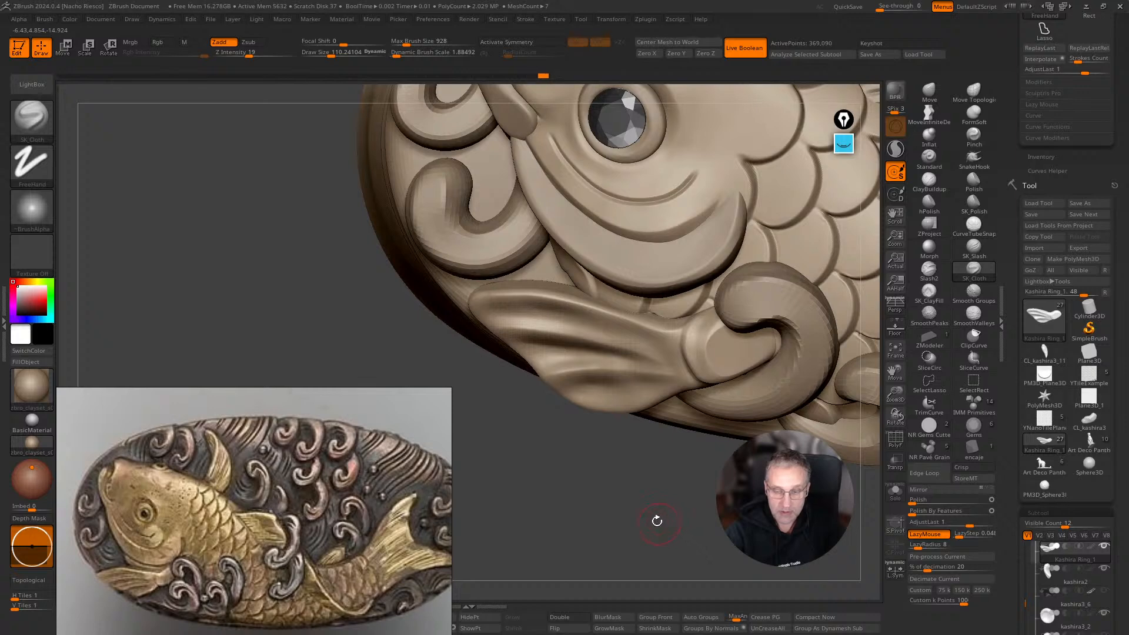
{"action": "key", "text": "s"}
{"action": "mouse_move", "coordinate": [619, 368]}
{"action": "left_mouse_down"}
{"action": "mouse_move", "coordinate": [651, 350]}
{"action": "mouse_move", "coordinate": [407, 340]}
{"action": "left_mouse_up"}
{"action": "key", "text": "s"}
{"action": "key", "text": "ctrl+z"}
{"action": "left_click_drag", "start_coordinate": [650, 348], "coordinate": [541, 317]}
Add folds along the pectoral fin's lower part with SK_Cloth.
{"action": "key", "text": "s"}
{"action": "left_click_drag", "start_coordinate": [638, 368], "coordinate": [637, 384]}
{"action": "key", "text": "s"}
{"action": "left_click_drag", "start_coordinate": [632, 398], "coordinate": [583, 392]}
{"action": "mouse_move", "coordinate": [664, 521]}
{"action": "left_mouse_down"}
{"action": "mouse_move", "coordinate": [678, 236]}
{"action": "mouse_move", "coordinate": [743, 280]}
{"action": "left_mouse_up"}
Adjust the pectoral fin's outer tips and lower edge with the Move brush at a draw size of about 299.
{"action": "left_click", "coordinate": [930, 95]}
{"action": "key", "text": "s"}
{"action": "mouse_move", "coordinate": [576, 417]}
{"action": "left_mouse_down"}
{"action": "mouse_move", "coordinate": [592, 416]}
{"action": "mouse_move", "coordinate": [605, 390]}
{"action": "mouse_move", "coordinate": [609, 405]}
{"action": "left_mouse_up"}
{"action": "left_click_drag", "start_coordinate": [597, 448], "coordinate": [594, 457]}
{"action": "left_click_drag", "start_coordinate": [787, 223], "coordinate": [778, 228]}
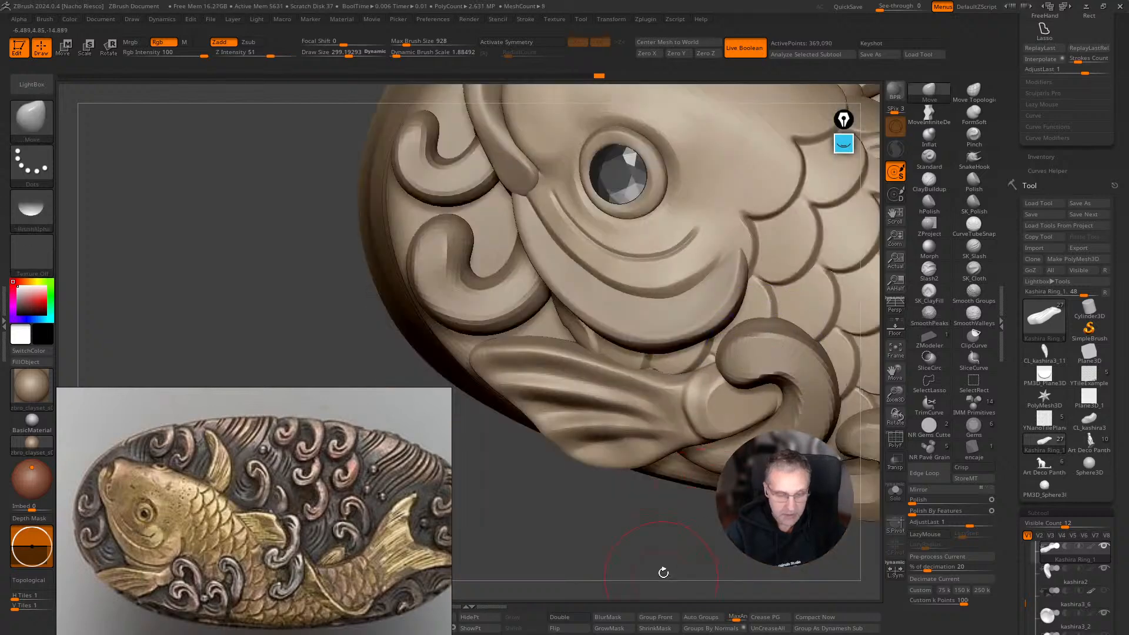
Polish the lower outer edge of the pectoral fin with hPolish at a draw size of about 212.
{"action": "mouse_move", "coordinate": [665, 572]}
{"action": "left_mouse_down"}
{"action": "mouse_move", "coordinate": [461, 424]}
{"action": "mouse_move", "coordinate": [853, 281]}
{"action": "left_mouse_up"}
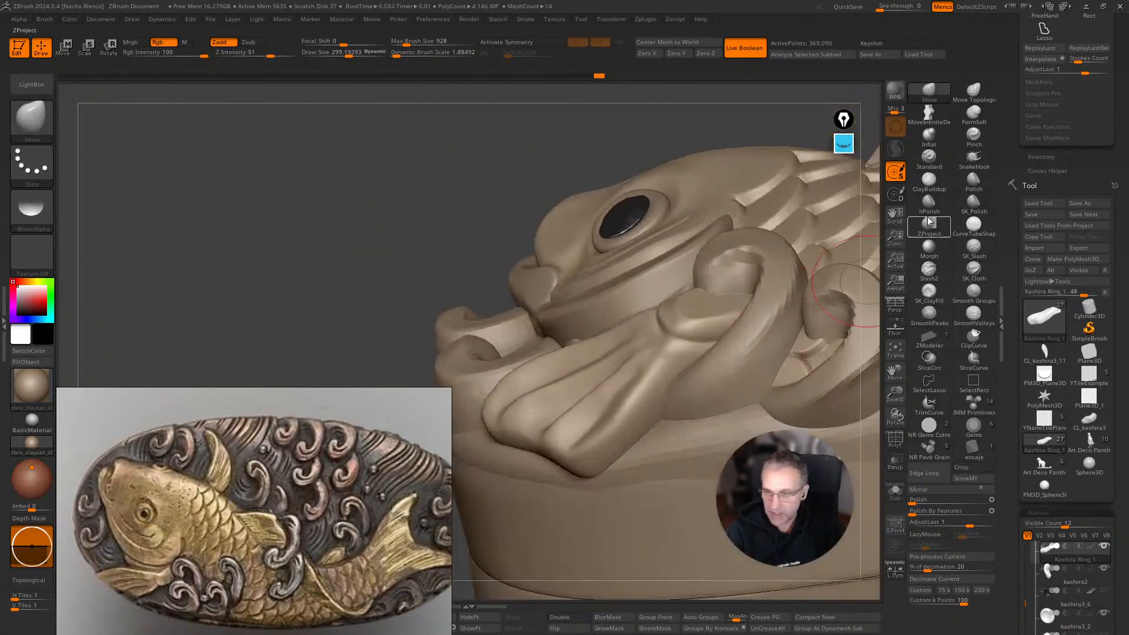
{"action": "left_click", "coordinate": [929, 204]}
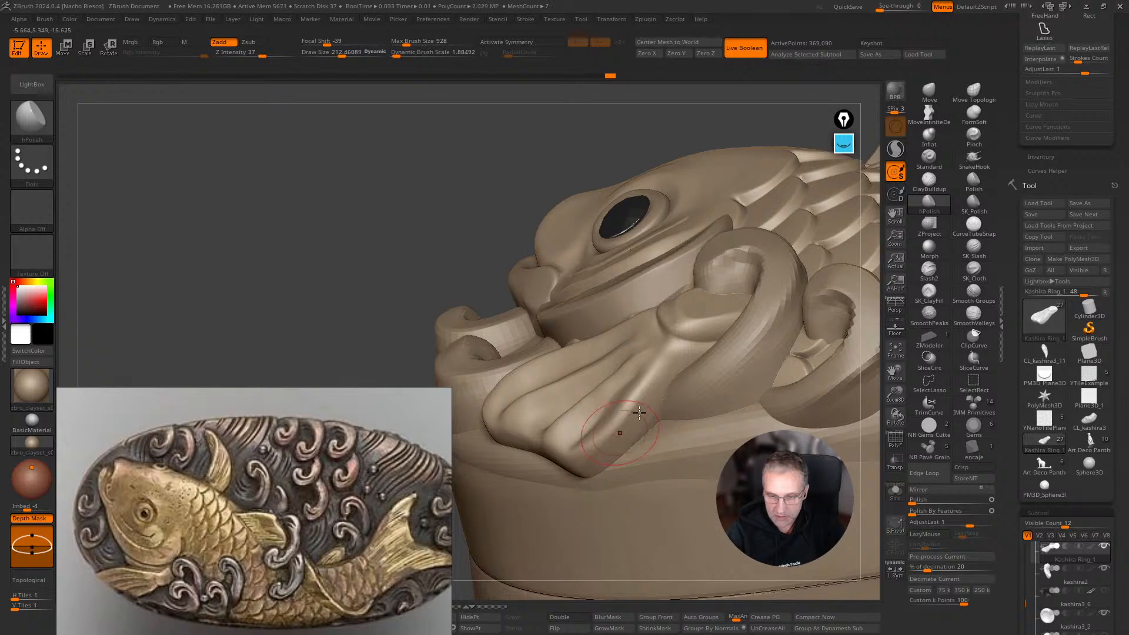
{"action": "key", "text": "s"}
{"action": "left_click_drag", "start_coordinate": [640, 407], "coordinate": [637, 407]}
{"action": "left_click_drag", "start_coordinate": [691, 121], "coordinate": [754, 185]}
Polish the pectoral fin's folds and upper front edge with hPolish at a draw size of about 135.
{"action": "key", "text": "s"}
{"action": "left_click_drag", "start_coordinate": [581, 399], "coordinate": [546, 377]}
{"action": "key", "text": "s"}
{"action": "left_click_drag", "start_coordinate": [498, 379], "coordinate": [505, 358]}
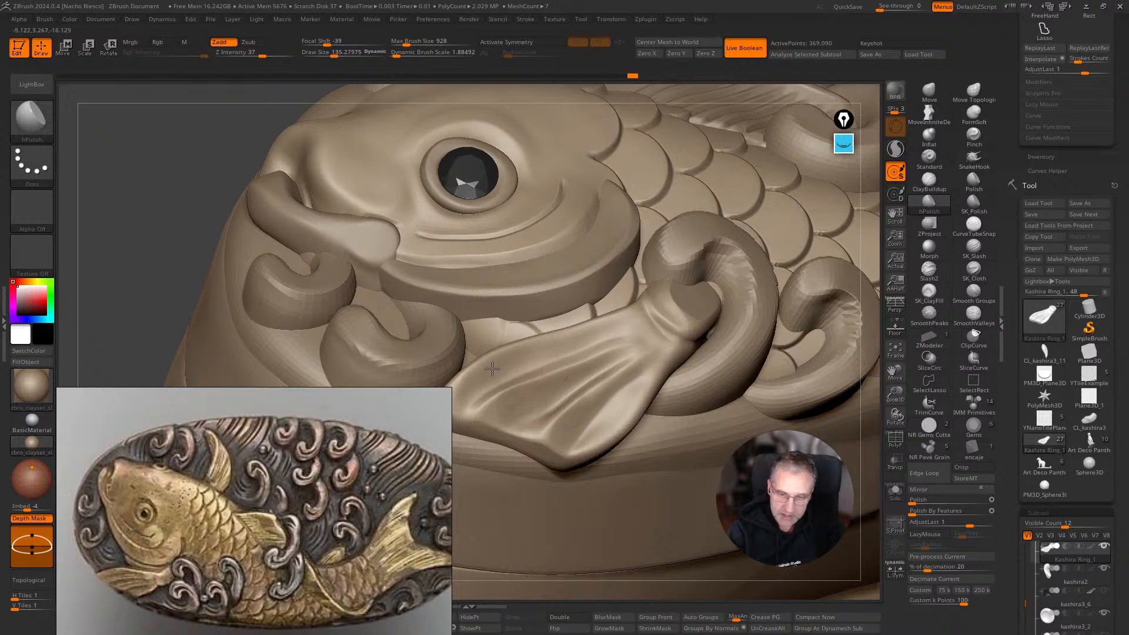
{"action": "mouse_move", "coordinate": [673, 298]}
{"action": "left_mouse_down"}
{"action": "mouse_move", "coordinate": [675, 320]}
{"action": "mouse_move", "coordinate": [648, 354]}
{"action": "mouse_move", "coordinate": [589, 379]}
{"action": "left_mouse_up"}
Polish the pectoral fin's outer rim and underside with hPolish at a draw size of about 175.
{"action": "key", "text": "s"}
{"action": "left_click_drag", "start_coordinate": [742, 322], "coordinate": [779, 412]}
{"action": "key", "text": "s"}
{"action": "left_click_drag", "start_coordinate": [589, 421], "coordinate": [595, 421]}
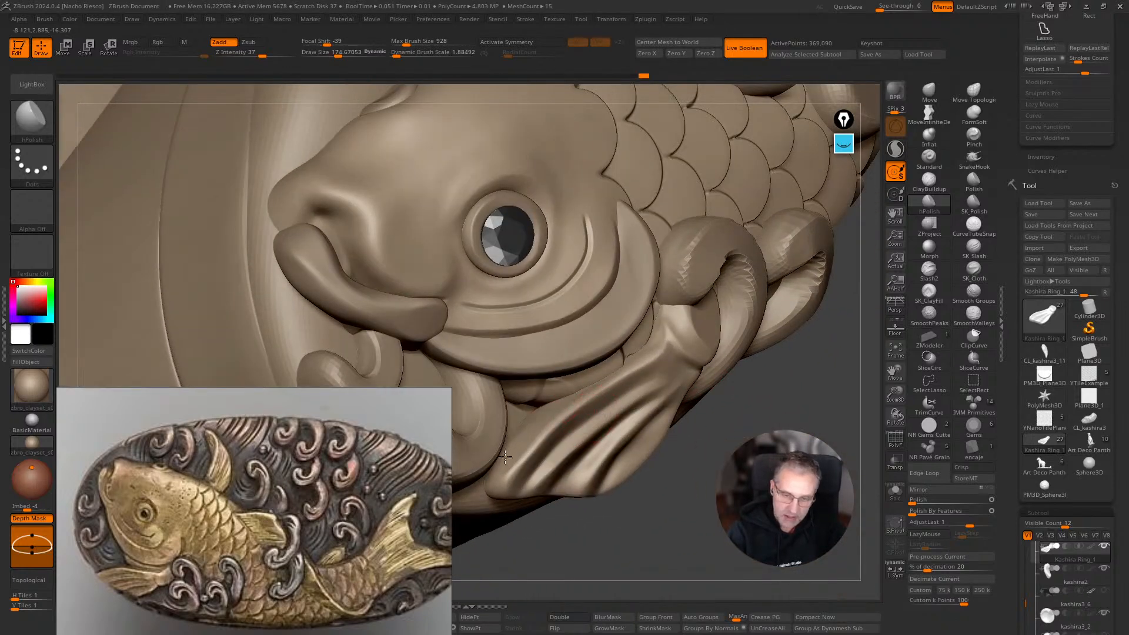
{"action": "left_click_drag", "start_coordinate": [651, 555], "coordinate": [496, 411]}
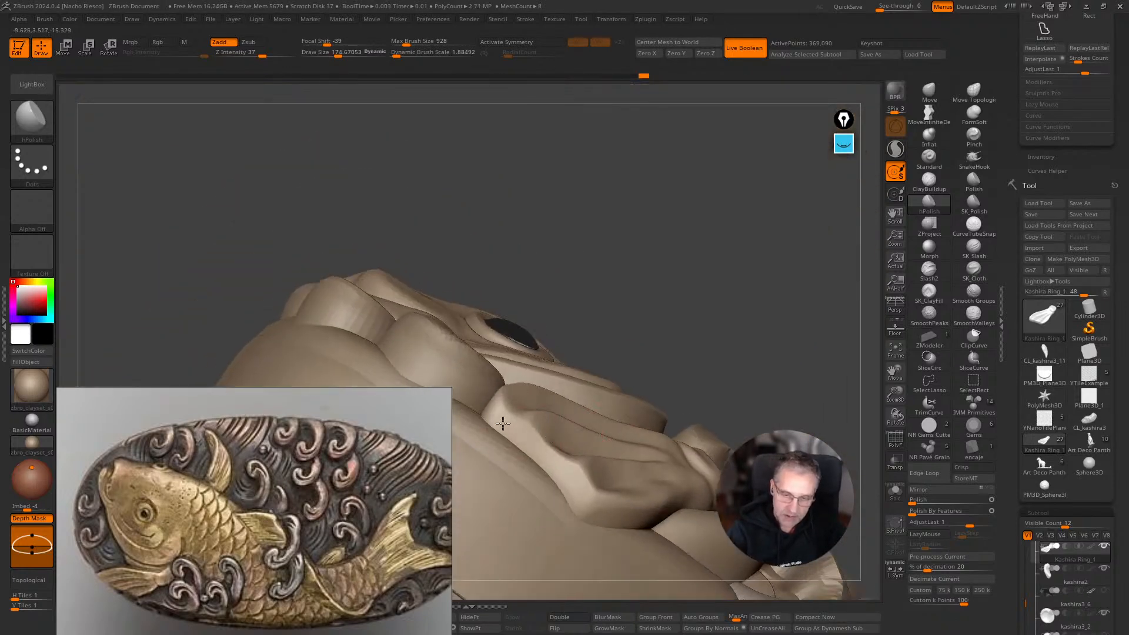
{"action": "left_click_drag", "start_coordinate": [770, 327], "coordinate": [709, 319]}
{"action": "left_click_drag", "start_coordinate": [602, 515], "coordinate": [614, 513]}
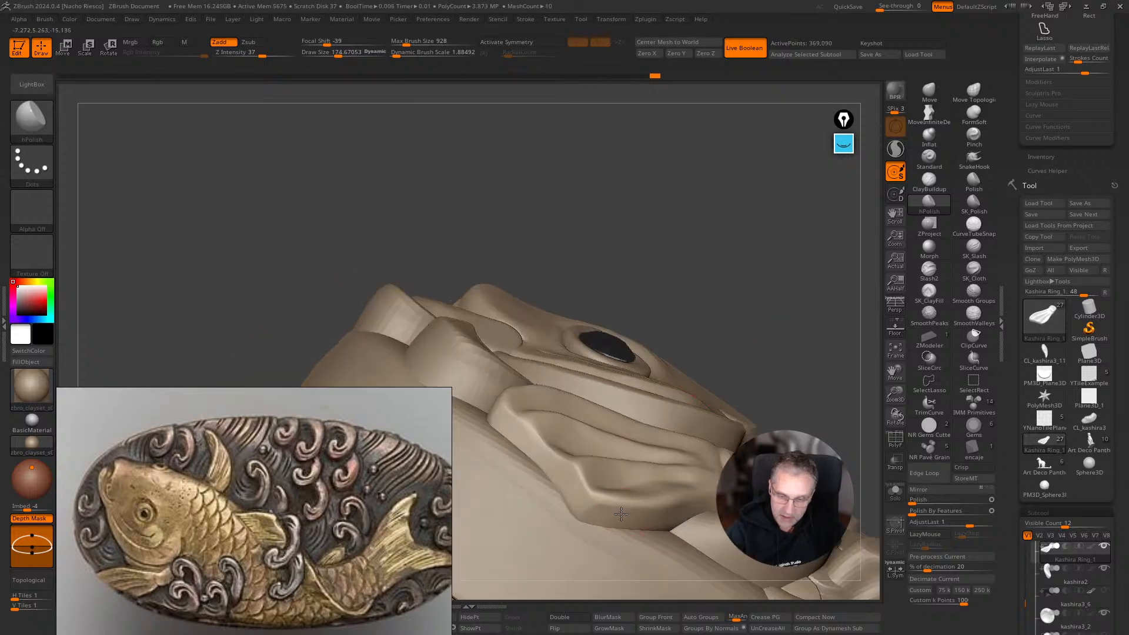
Polish the pectoral fin's outer rim and folds with hPolish, reducing the draw size to about 135 and 120.
{"action": "mouse_move", "coordinate": [837, 341]}
{"action": "left_mouse_down"}
{"action": "mouse_move", "coordinate": [709, 515]}
{"action": "mouse_move", "coordinate": [715, 476]}
{"action": "left_mouse_up"}
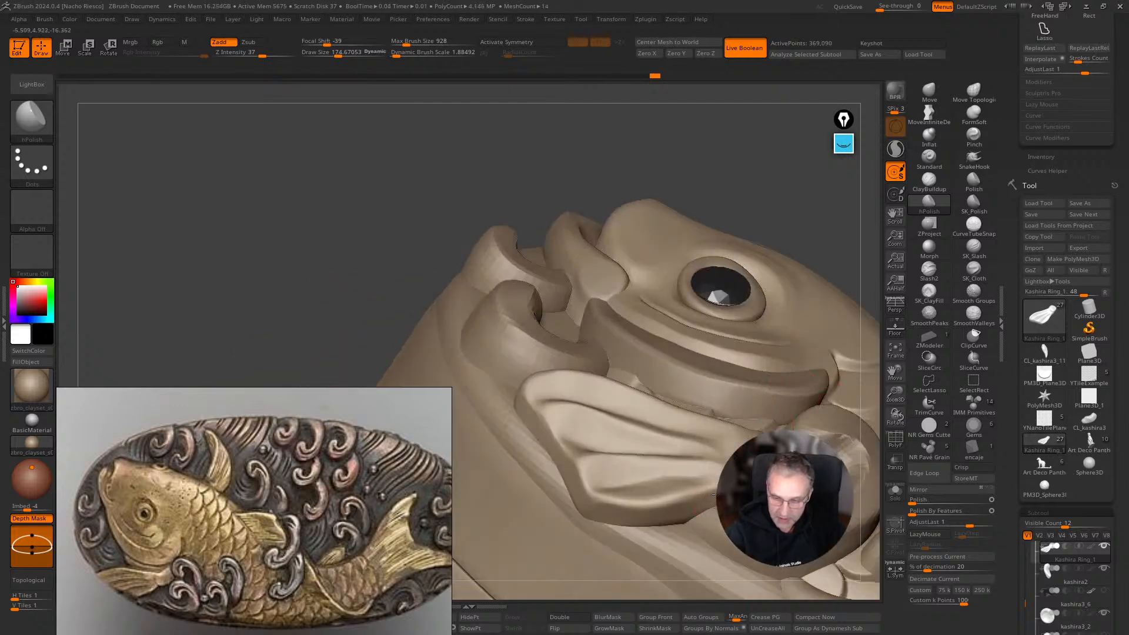
{"action": "left_click_drag", "start_coordinate": [873, 431], "coordinate": [847, 544]}
{"action": "key", "text": "bracketleft"}
{"action": "key", "text": "bracketleft"}
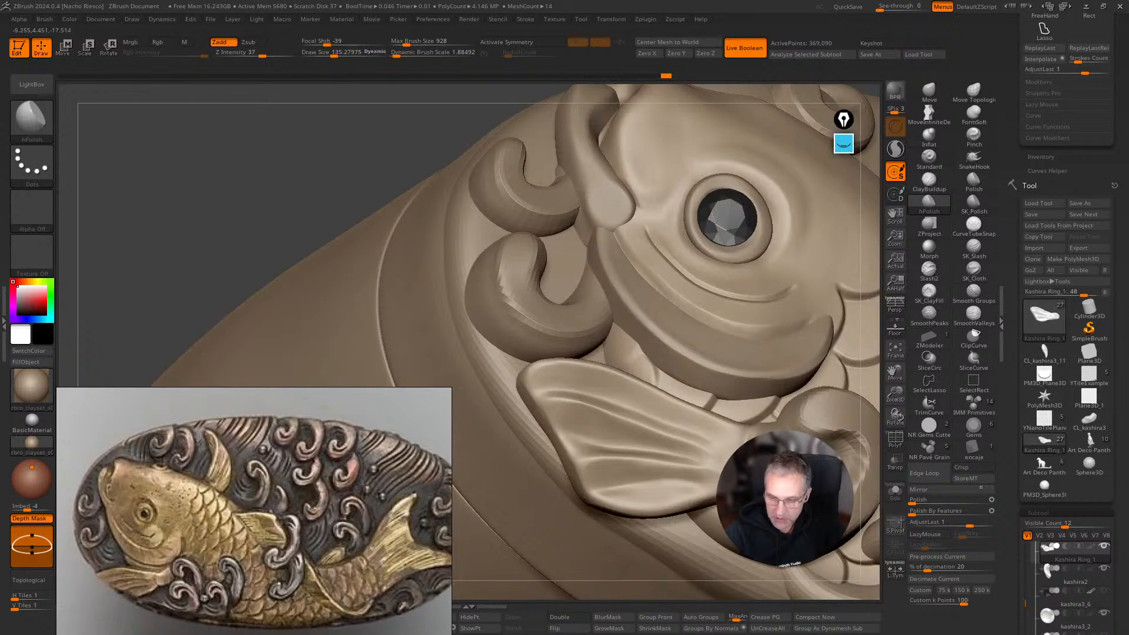
{"action": "key", "text": "bracketleft"}
{"action": "left_click_drag", "start_coordinate": [874, 452], "coordinate": [873, 335]}
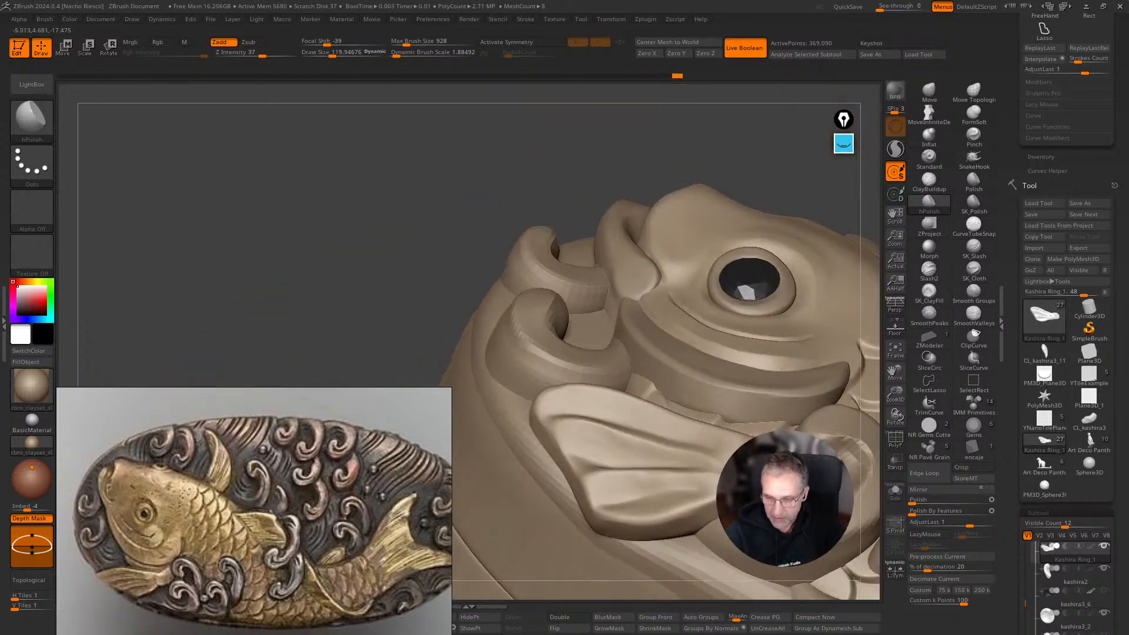
{"action": "mouse_move", "coordinate": [877, 508]}
{"action": "left_mouse_down"}
{"action": "mouse_move", "coordinate": [873, 588]}
{"action": "mouse_move", "coordinate": [625, 547]}
{"action": "left_mouse_up"}
Adjust the pectoral fin's base beside the wave curl with the Move brush at a draw size of about 284.
{"action": "left_click", "coordinate": [930, 93]}
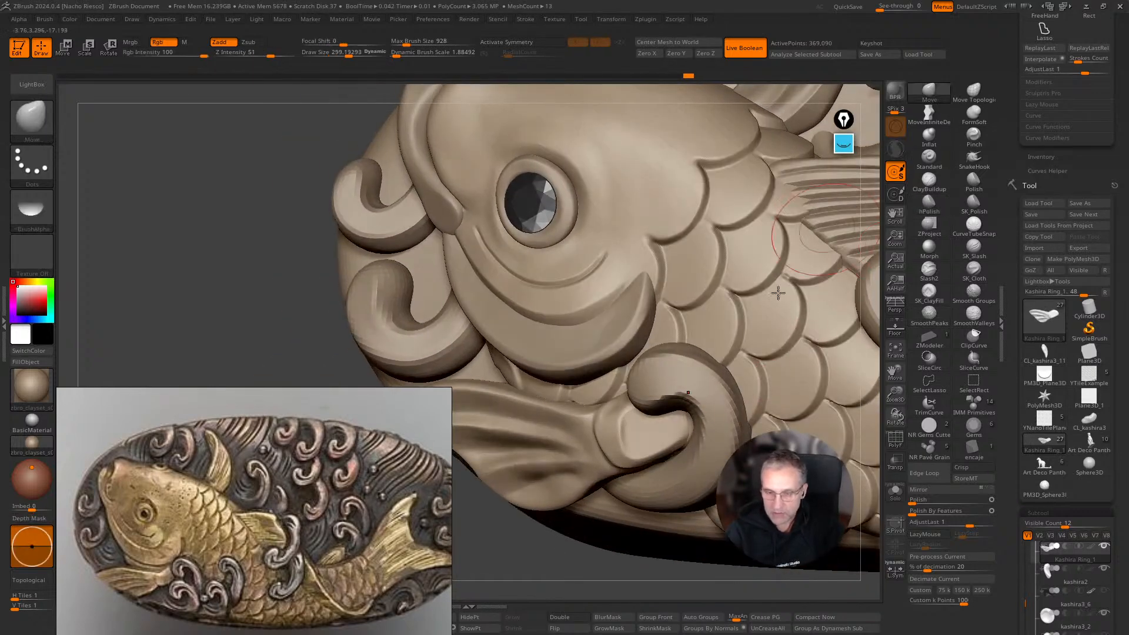
{"action": "key", "text": "s"}
{"action": "left_click_drag", "start_coordinate": [692, 427], "coordinate": [698, 427]}
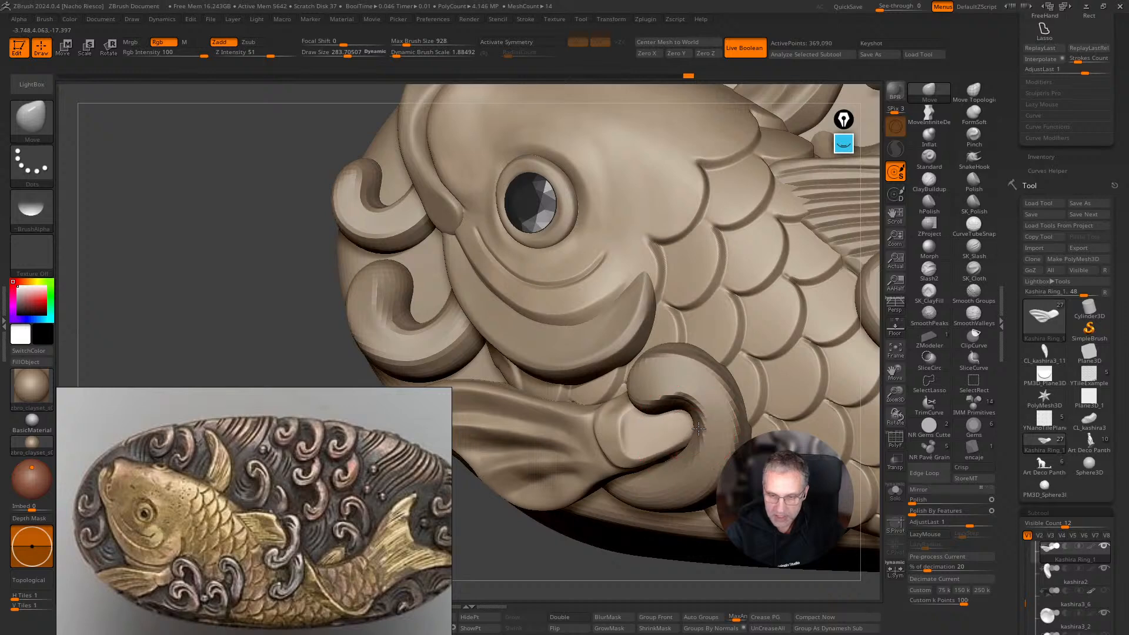
{"action": "left_click_drag", "start_coordinate": [653, 582], "coordinate": [683, 581]}
{"action": "mouse_move", "coordinate": [596, 568]}
{"action": "left_mouse_down", "text": "alt"}
{"action": "mouse_move", "coordinate": [584, 538]}
{"action": "mouse_move", "coordinate": [594, 565]}
{"action": "left_mouse_up", "text": "alt"}
Reshape the pectoral fin's outer edge with the Move brush at a draw size of about 487.
{"action": "key", "text": "s"}
{"action": "left_click_drag", "start_coordinate": [630, 429], "coordinate": [623, 418]}
{"action": "mouse_move", "coordinate": [549, 570]}
{"action": "left_mouse_down", "text": "alt"}
{"action": "mouse_move", "coordinate": [550, 534]}
{"action": "mouse_move", "coordinate": [613, 547]}
{"action": "mouse_move", "coordinate": [676, 531]}
{"action": "mouse_move", "coordinate": [637, 556]}
{"action": "mouse_move", "coordinate": [532, 349]}
{"action": "mouse_move", "coordinate": [587, 354]}
{"action": "mouse_move", "coordinate": [568, 464]}
{"action": "mouse_move", "coordinate": [535, 545]}
{"action": "mouse_move", "coordinate": [534, 516]}
{"action": "mouse_move", "coordinate": [510, 538]}
{"action": "mouse_move", "coordinate": [564, 582]}
{"action": "mouse_move", "coordinate": [585, 505]}
{"action": "left_mouse_up", "text": "alt"}
{"action": "key", "text": "s"}
{"action": "mouse_move", "coordinate": [559, 583]}
{"action": "left_mouse_down"}
{"action": "mouse_move", "coordinate": [555, 603]}
{"action": "mouse_move", "coordinate": [592, 504]}
{"action": "left_mouse_up"}
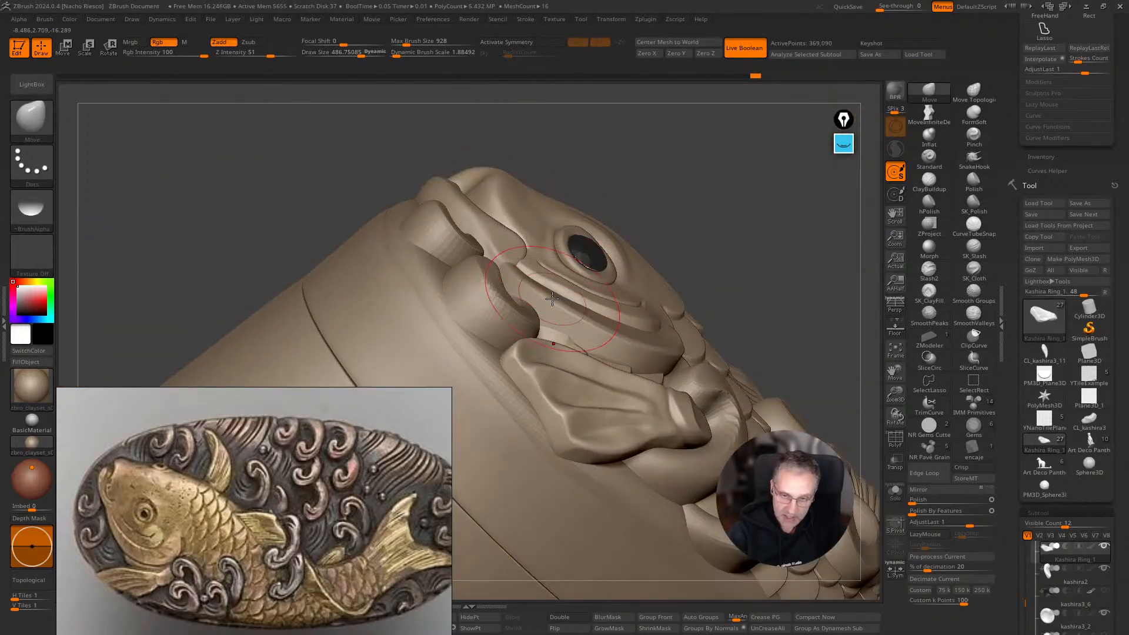
Switch to the kashira3_4 jaw piece and adjust its lower edge with the Move brush at a draw size of about 614.
{"action": "left_click", "coordinate": [578, 321], "text": "alt"}
{"action": "left_click_drag", "start_coordinate": [747, 263], "coordinate": [764, 211]}
{"action": "key", "text": "s"}
{"action": "left_click_drag", "start_coordinate": [647, 336], "coordinate": [653, 336]}
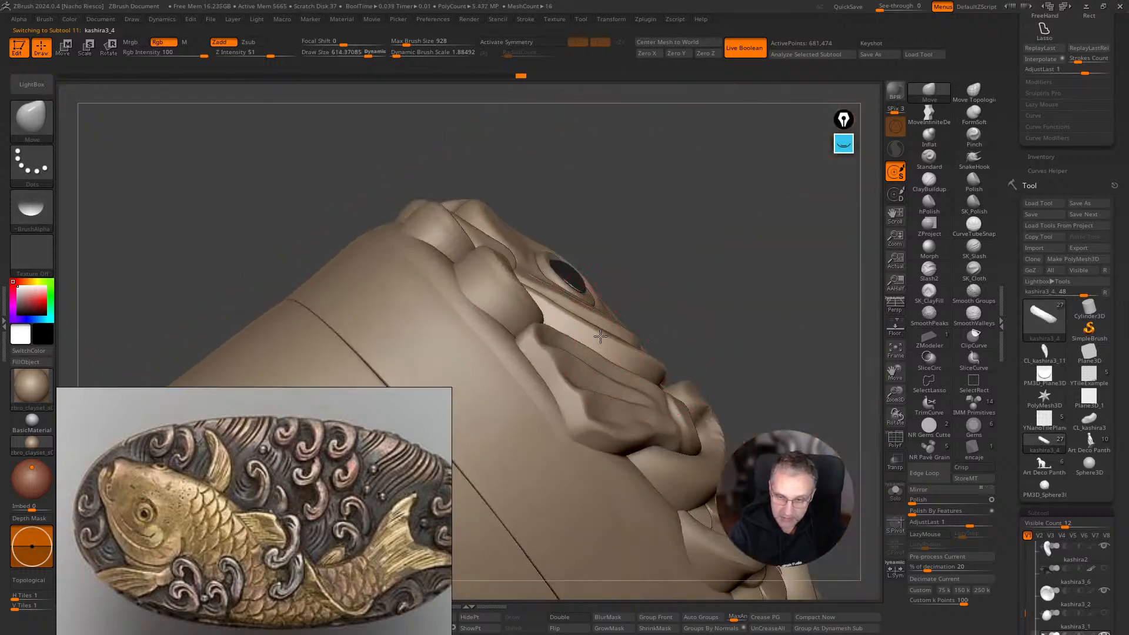
{"action": "left_click_drag", "start_coordinate": [701, 234], "coordinate": [706, 240]}
{"action": "left_click_drag", "start_coordinate": [606, 360], "coordinate": [617, 346]}
{"action": "mouse_move", "coordinate": [696, 328]}
{"action": "left_mouse_down"}
{"action": "mouse_move", "coordinate": [754, 287]}
{"action": "mouse_move", "coordinate": [694, 467]}
{"action": "mouse_move", "coordinate": [630, 567]}
{"action": "mouse_move", "coordinate": [736, 393]}
{"action": "mouse_move", "coordinate": [729, 481]}
{"action": "left_mouse_up"}
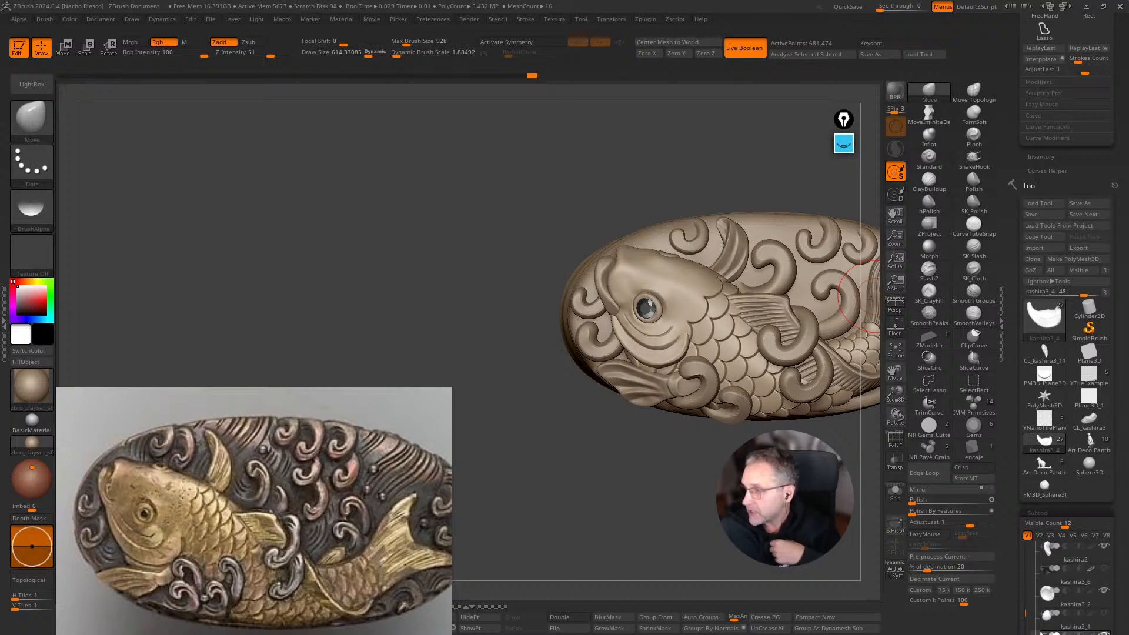
{"action": "mouse_move", "coordinate": [613, 485]}
{"action": "left_mouse_down"}
{"action": "mouse_move", "coordinate": [615, 527]}
{"action": "mouse_move", "coordinate": [651, 558]}
{"action": "mouse_move", "coordinate": [677, 471]}
{"action": "left_mouse_up"}
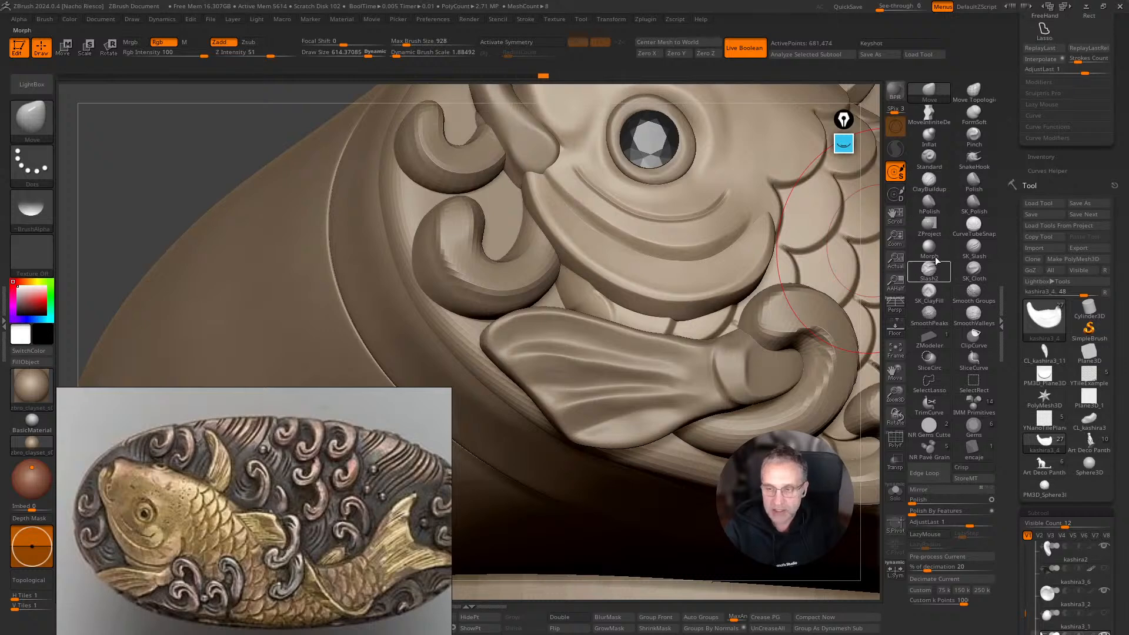
Return to the Kashira Ring_1 pectoral fin and polish its lower lobe and folds with hPolish at a draw size of about 120.
{"action": "left_click", "coordinate": [930, 203]}
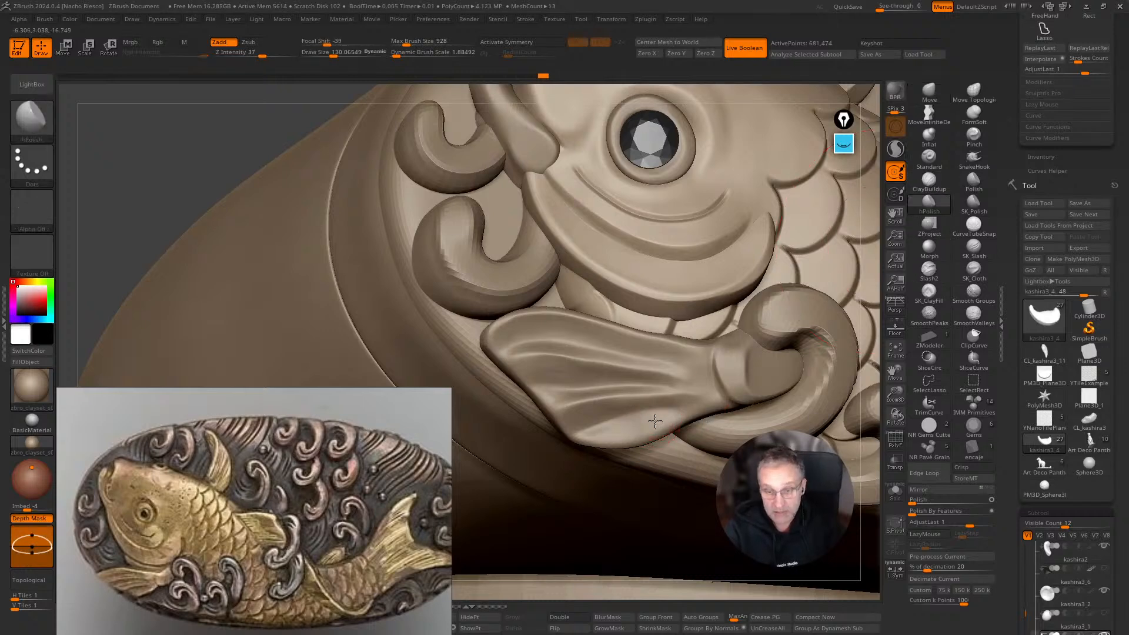
{"action": "left_click", "coordinate": [656, 422], "text": "alt"}
{"action": "key", "text": "s"}
{"action": "left_click", "coordinate": [639, 430]}
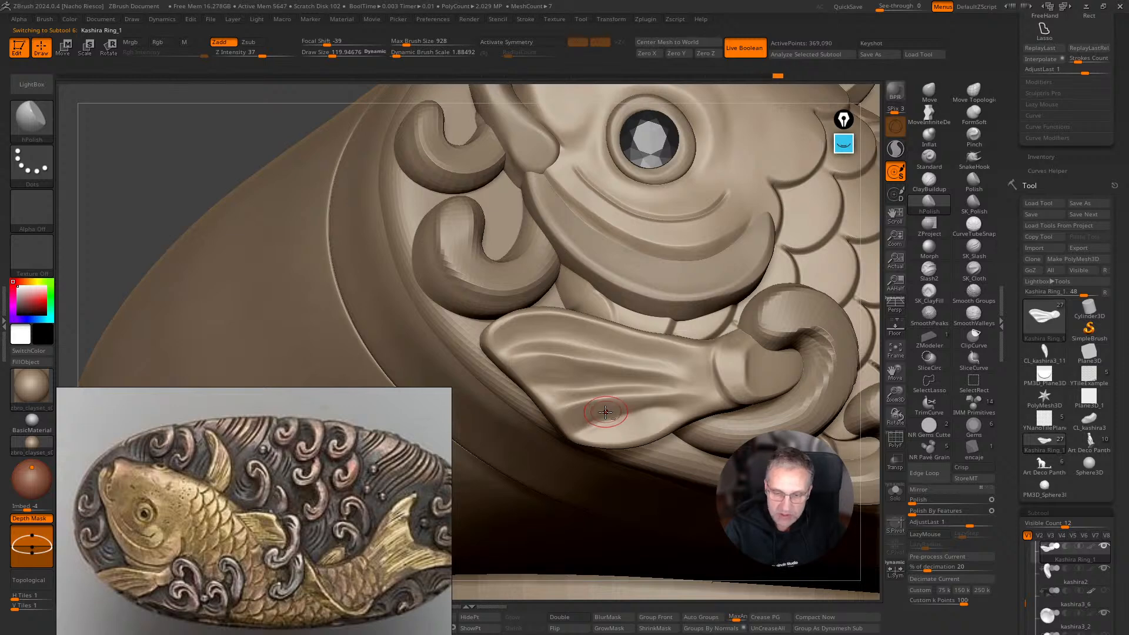
{"action": "left_click_drag", "start_coordinate": [624, 406], "coordinate": [705, 408]}
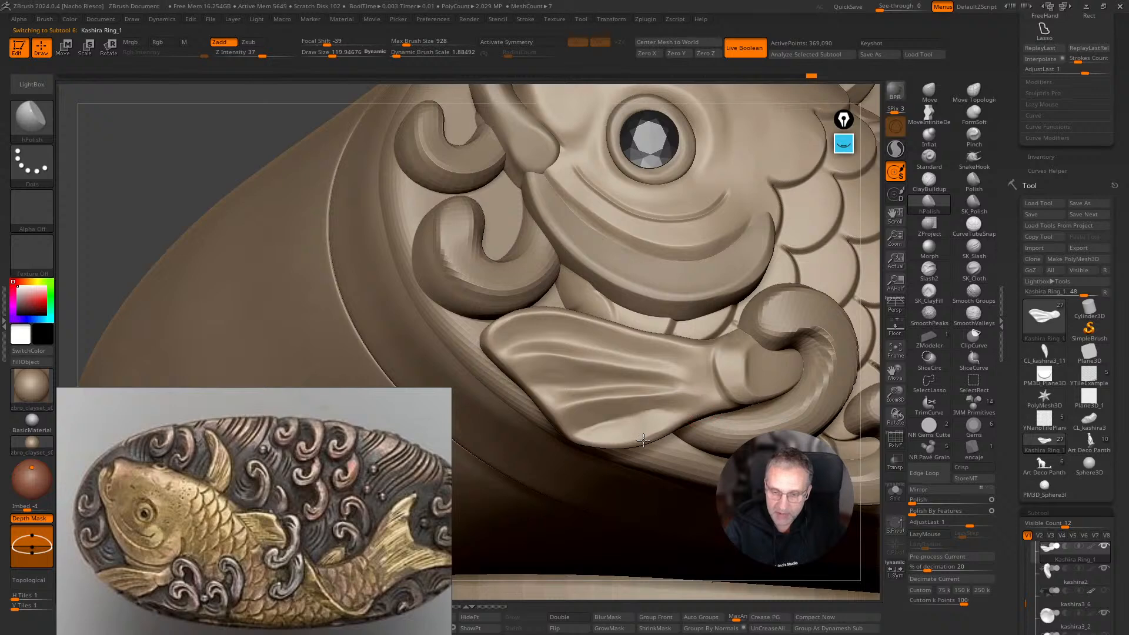
{"action": "left_click_drag", "start_coordinate": [697, 406], "coordinate": [709, 400]}
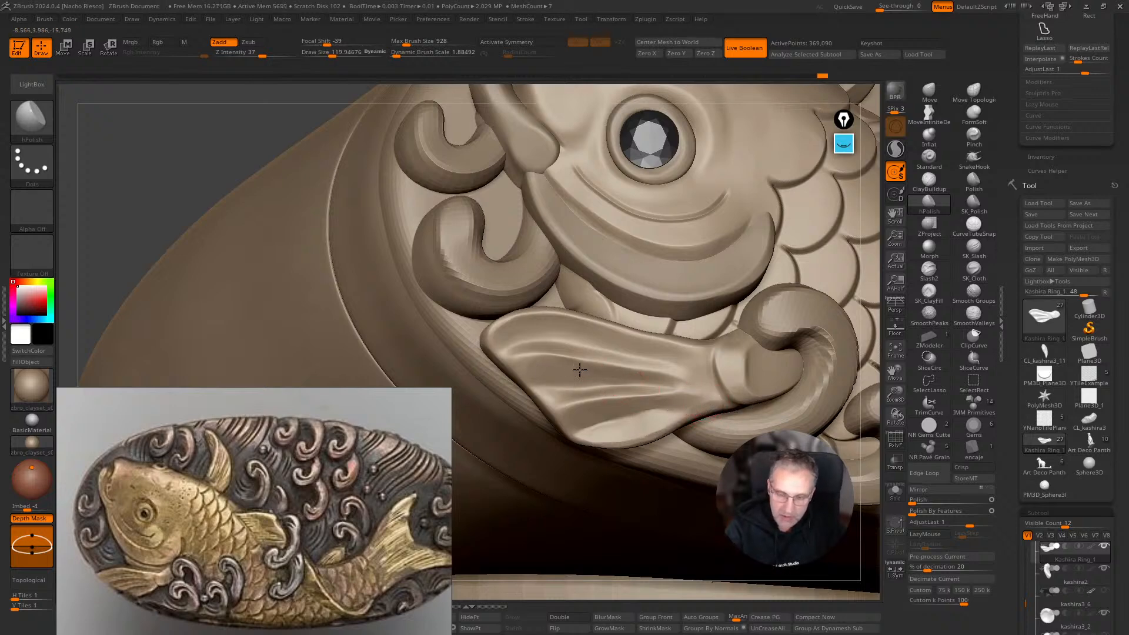
{"action": "mouse_move", "coordinate": [616, 343]}
{"action": "left_mouse_down"}
{"action": "mouse_move", "coordinate": [734, 380]}
{"action": "mouse_move", "coordinate": [690, 347]}
{"action": "left_mouse_up"}
{"action": "left_click_drag", "start_coordinate": [876, 421], "coordinate": [682, 333]}
{"action": "left_click_drag", "start_coordinate": [683, 524], "coordinate": [575, 310]}
Mask the pectoral fin's upper folds up to its base and invert the mask for use with the Move brush.
{"action": "left_click_drag", "start_coordinate": [590, 508], "coordinate": [542, 482]}
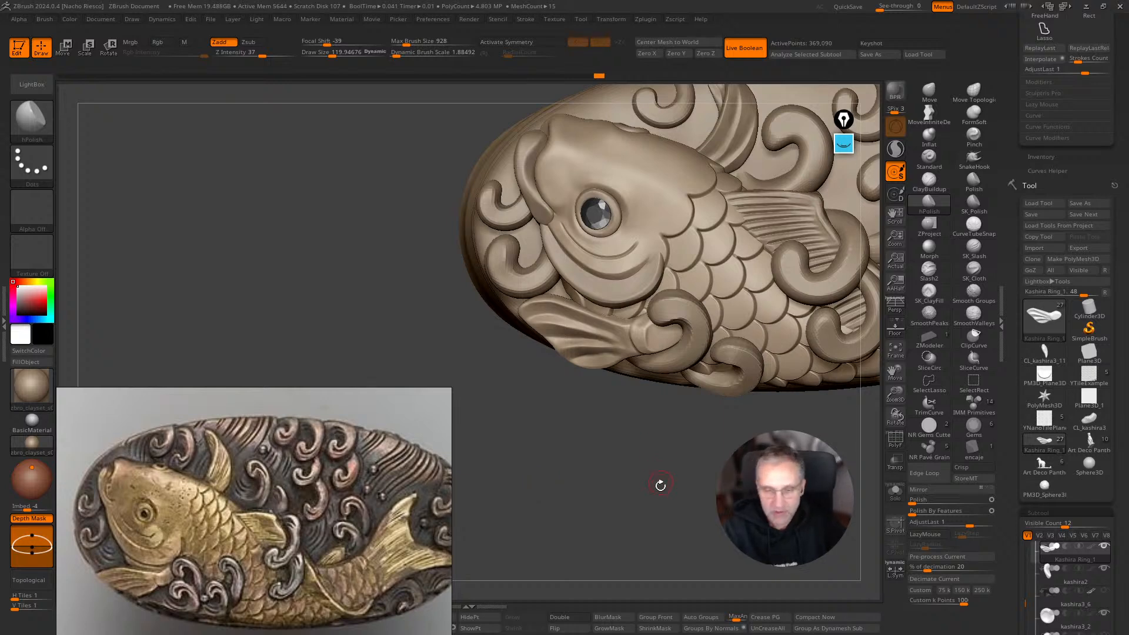
{"action": "left_click_drag", "start_coordinate": [626, 529], "coordinate": [630, 515]}
{"action": "mouse_move", "coordinate": [628, 574]}
{"action": "left_mouse_down"}
{"action": "mouse_move", "coordinate": [601, 537]}
{"action": "mouse_move", "coordinate": [612, 564]}
{"action": "mouse_move", "coordinate": [668, 555]}
{"action": "mouse_move", "coordinate": [653, 552]}
{"action": "left_mouse_up"}
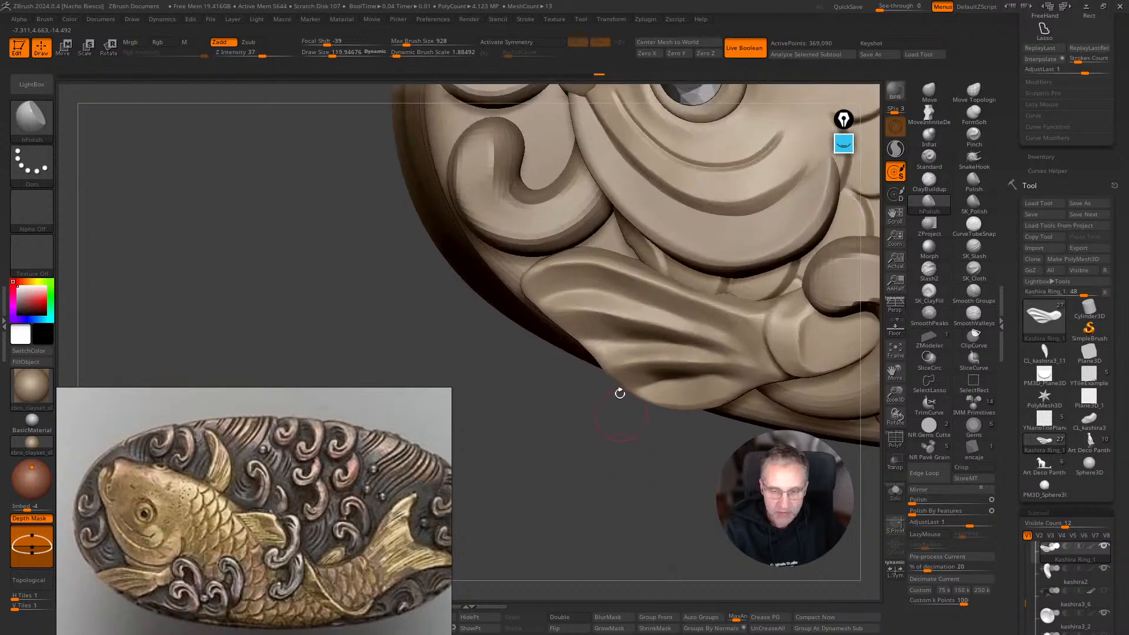
{"action": "mouse_move", "coordinate": [539, 224]}
{"action": "left_mouse_down", "text": "ctrl"}
{"action": "mouse_move", "coordinate": [520, 297]}
{"action": "mouse_move", "coordinate": [597, 380]}
{"action": "mouse_move", "coordinate": [732, 377]}
{"action": "mouse_move", "coordinate": [594, 259]}
{"action": "mouse_move", "coordinate": [544, 244]}
{"action": "left_mouse_up", "text": "ctrl"}
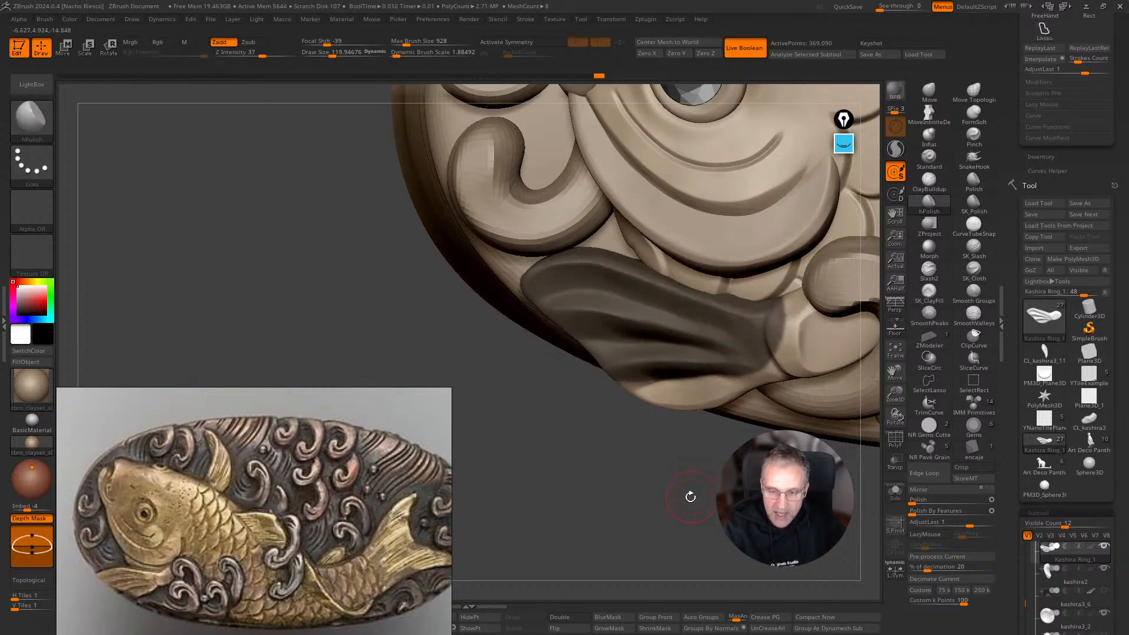
{"action": "left_click_drag", "start_coordinate": [600, 376], "coordinate": [681, 357], "text": "ctrl"}
{"action": "mouse_move", "coordinate": [584, 316]}
{"action": "left_mouse_down", "text": "ctrl"}
{"action": "mouse_move", "coordinate": [607, 383]}
{"action": "mouse_move", "coordinate": [713, 348]}
{"action": "mouse_move", "coordinate": [705, 342]}
{"action": "left_mouse_up", "text": "ctrl"}
{"action": "mouse_move", "coordinate": [604, 334]}
{"action": "left_mouse_down", "text": "ctrl"}
{"action": "mouse_move", "coordinate": [594, 351]}
{"action": "mouse_move", "coordinate": [650, 379]}
{"action": "mouse_move", "coordinate": [712, 341]}
{"action": "left_mouse_up", "text": "ctrl"}
{"action": "left_click", "coordinate": [929, 93]}
{"action": "left_click", "coordinate": [649, 420], "text": "ctrl"}
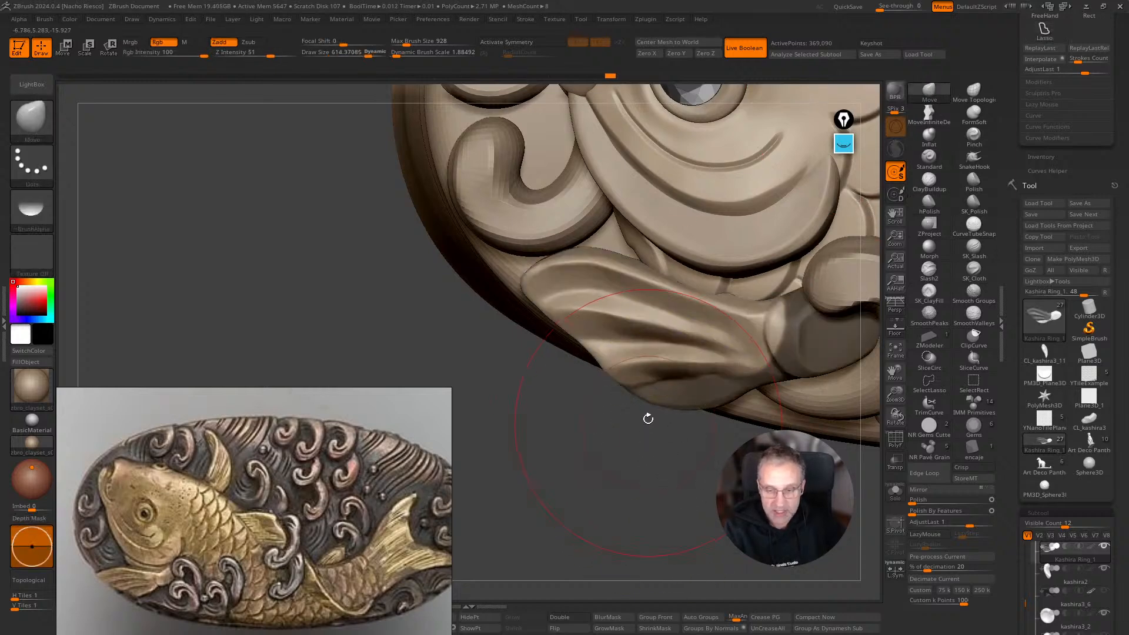
Shift the pectoral fin's unmasked folds with the Move brush at a draw size of about 559.
{"action": "key", "text": "s"}
{"action": "left_click", "coordinate": [635, 429]}
{"action": "left_click_drag", "start_coordinate": [638, 422], "coordinate": [645, 404]}
{"action": "mouse_move", "coordinate": [577, 369]}
{"action": "left_mouse_down", "text": "ctrl"}
{"action": "mouse_move", "coordinate": [609, 407]}
{"action": "mouse_move", "coordinate": [676, 362]}
{"action": "mouse_move", "coordinate": [671, 378]}
{"action": "left_mouse_up", "text": "ctrl"}
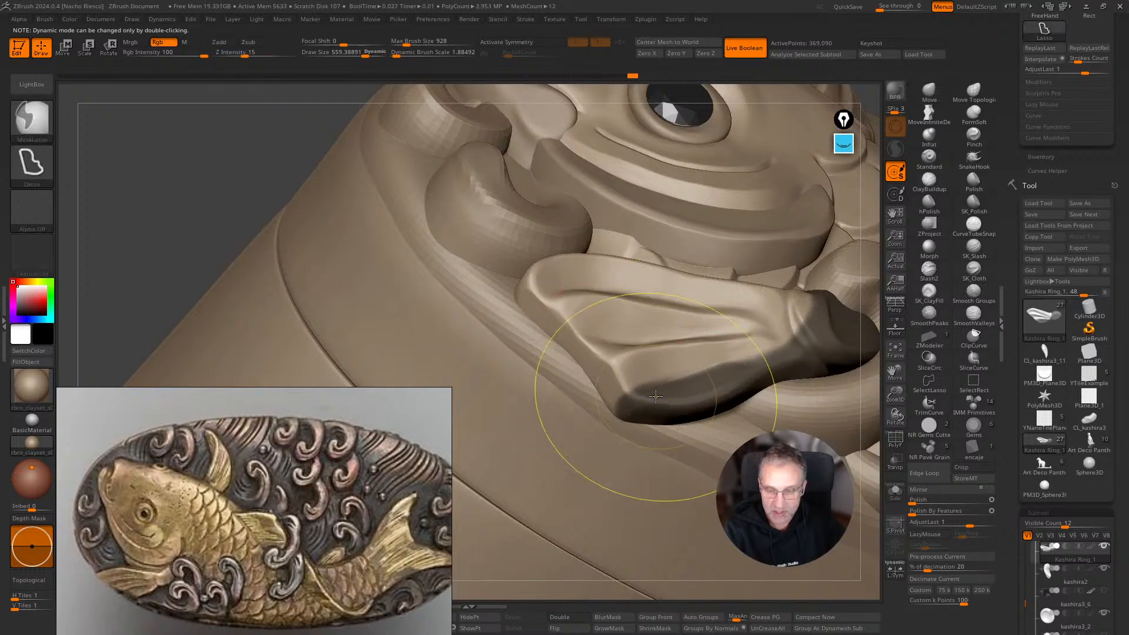
{"action": "left_click_drag", "start_coordinate": [870, 452], "coordinate": [852, 488]}
Rework the fold edge above the masked lower lobe with the Move brush at a draw size of about 487, and clear the mask.
{"action": "key", "text": "s"}
{"action": "left_click", "coordinate": [636, 399]}
{"action": "mouse_move", "coordinate": [636, 399]}
{"action": "left_mouse_down"}
{"action": "mouse_move", "coordinate": [629, 387]}
{"action": "mouse_move", "coordinate": [654, 406]}
{"action": "left_mouse_up"}
{"action": "key", "text": "ctrl+z"}
{"action": "left_click", "coordinate": [929, 94]}
{"action": "key", "text": "s"}
{"action": "left_click", "coordinate": [637, 397]}
{"action": "left_click", "coordinate": [672, 428], "text": "ctrl"}
{"action": "mouse_move", "coordinate": [647, 479]}
{"action": "left_mouse_down", "text": "ctrl"}
{"action": "mouse_move", "coordinate": [665, 526]}
{"action": "mouse_move", "coordinate": [662, 411]}
{"action": "mouse_move", "coordinate": [622, 405]}
{"action": "mouse_move", "coordinate": [611, 433]}
{"action": "left_mouse_up", "text": "ctrl"}
{"action": "mouse_move", "coordinate": [873, 474]}
{"action": "left_mouse_down"}
{"action": "mouse_move", "coordinate": [877, 545]}
{"action": "mouse_move", "coordinate": [860, 588]}
{"action": "left_mouse_up"}
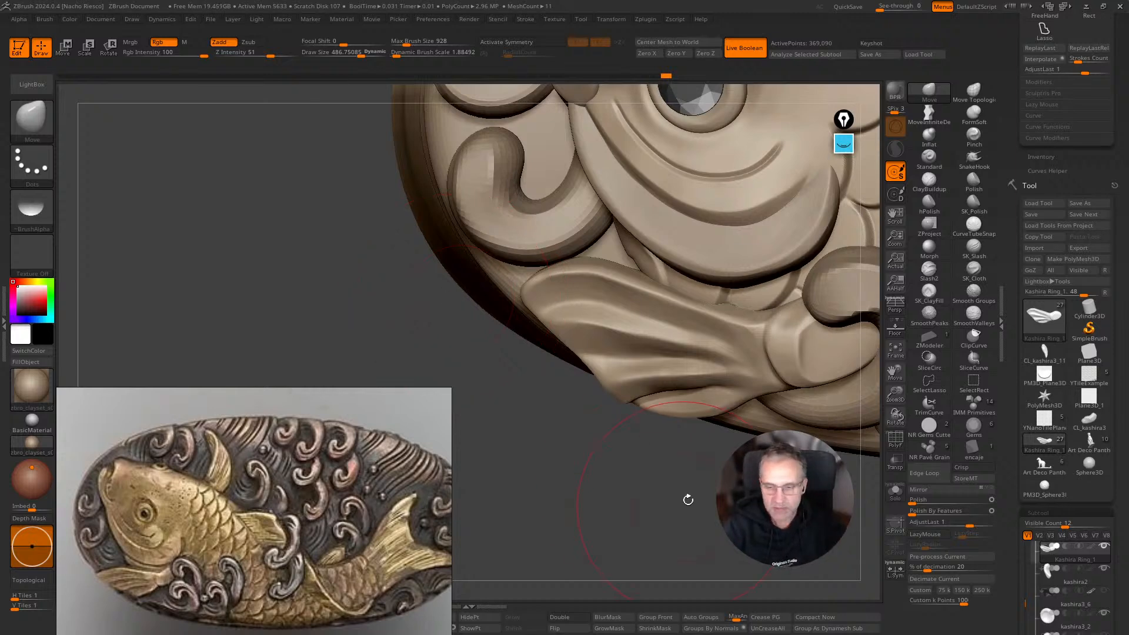
Pull the pectoral fin's upper front tip outward with the Move brush at a draw size of about 383.
{"action": "key", "text": "s"}
{"action": "left_click_drag", "start_coordinate": [659, 289], "coordinate": [611, 279]}
{"action": "left_click_drag", "start_coordinate": [536, 285], "coordinate": [528, 299]}
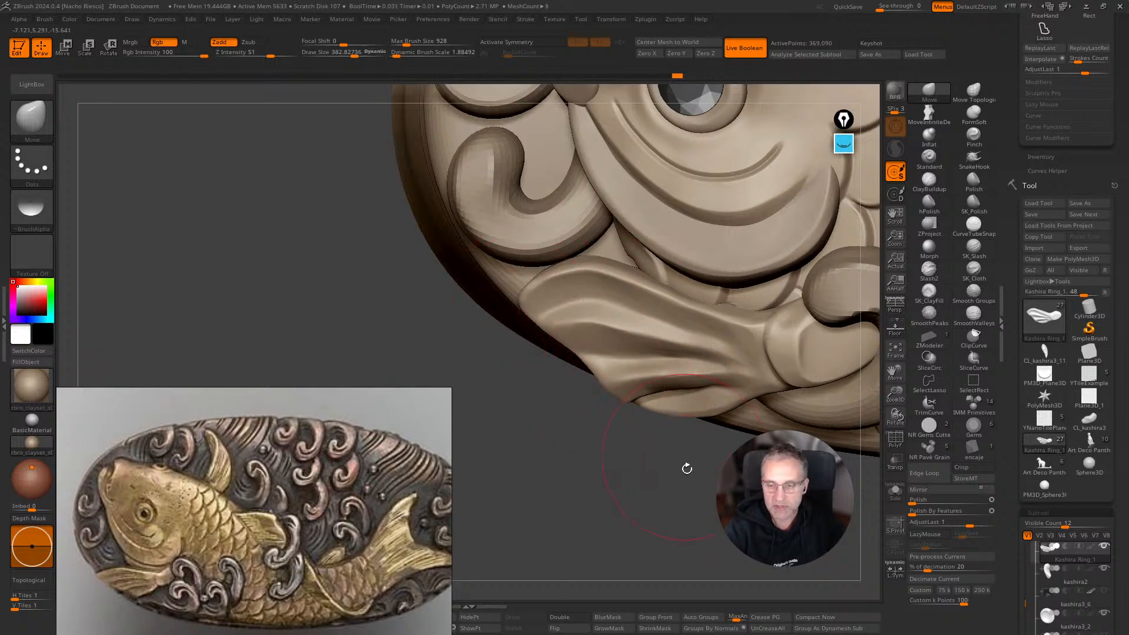
{"action": "mouse_move", "coordinate": [690, 501]}
{"action": "left_mouse_down"}
{"action": "mouse_move", "coordinate": [709, 529]}
{"action": "mouse_move", "coordinate": [675, 539]}
{"action": "mouse_move", "coordinate": [662, 484]}
{"action": "mouse_move", "coordinate": [568, 463]}
{"action": "mouse_move", "coordinate": [539, 518]}
{"action": "mouse_move", "coordinate": [612, 499]}
{"action": "mouse_move", "coordinate": [529, 383]}
{"action": "left_mouse_up"}
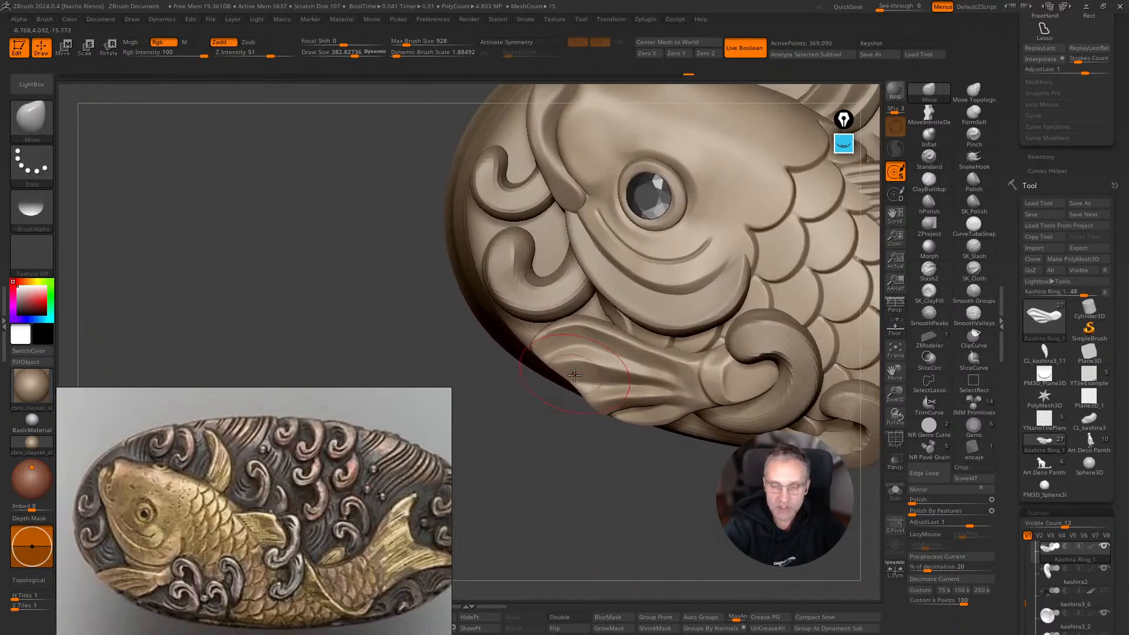
Refine the pectoral fin's outer contour along the ring's rim with the Move brush at a draw size of about 226.
{"action": "key", "text": "s"}
{"action": "mouse_move", "coordinate": [605, 371]}
{"action": "left_mouse_down"}
{"action": "mouse_move", "coordinate": [600, 361]}
{"action": "mouse_move", "coordinate": [601, 376]}
{"action": "left_mouse_up"}
{"action": "key", "text": "s"}
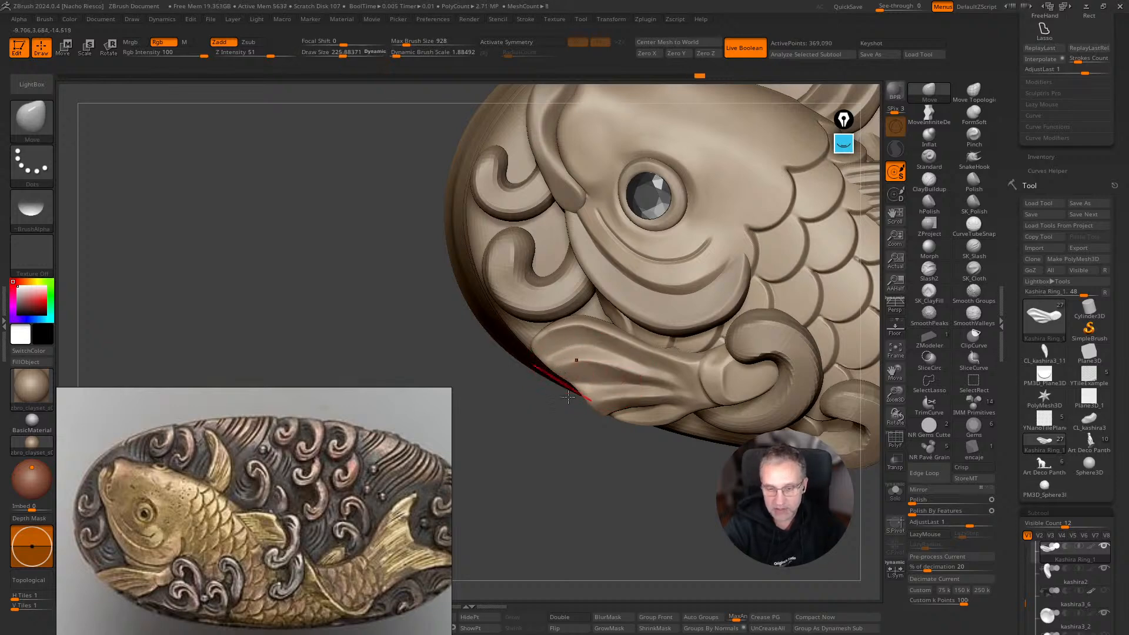
{"action": "mouse_move", "coordinate": [564, 499]}
{"action": "left_mouse_down"}
{"action": "mouse_move", "coordinate": [567, 517]}
{"action": "mouse_move", "coordinate": [587, 478]}
{"action": "mouse_move", "coordinate": [588, 595]}
{"action": "left_mouse_up"}
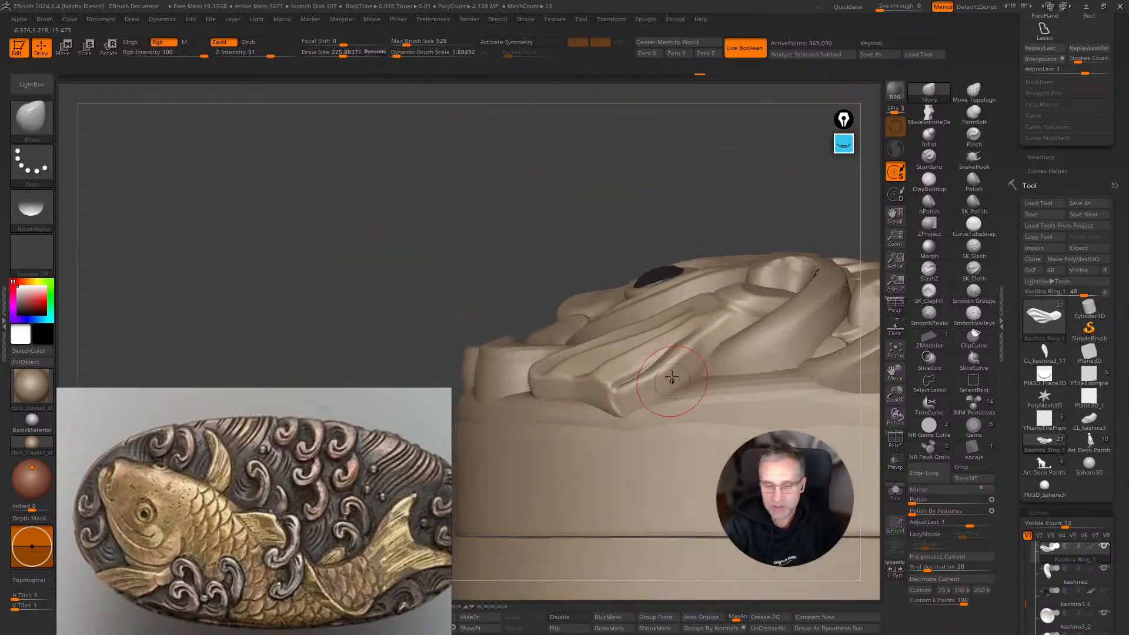
Adjust the pectoral fin's lower edge and outer tips in side view with the Move brush at draw sizes of about 276 and 175.
{"action": "key", "text": "s"}
{"action": "left_click_drag", "start_coordinate": [667, 362], "coordinate": [671, 362]}
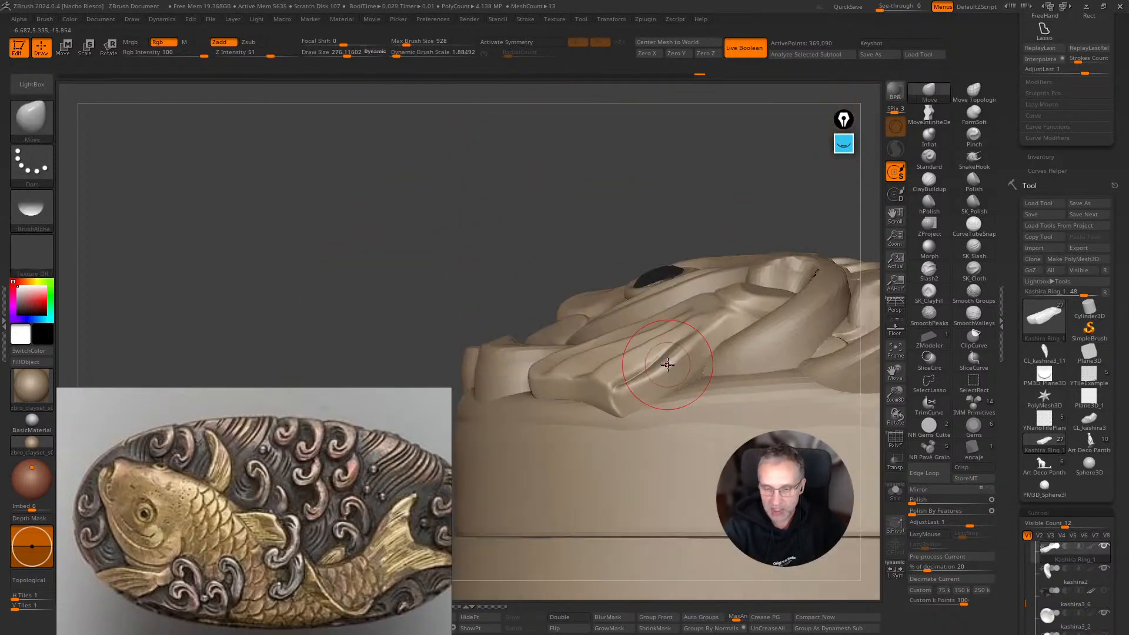
{"action": "key", "text": "s"}
{"action": "left_click_drag", "start_coordinate": [724, 323], "coordinate": [705, 323]}
{"action": "mouse_move", "coordinate": [711, 222]}
{"action": "left_mouse_down"}
{"action": "mouse_move", "coordinate": [613, 376]}
{"action": "mouse_move", "coordinate": [567, 375]}
{"action": "left_mouse_up"}
{"action": "key", "text": "s"}
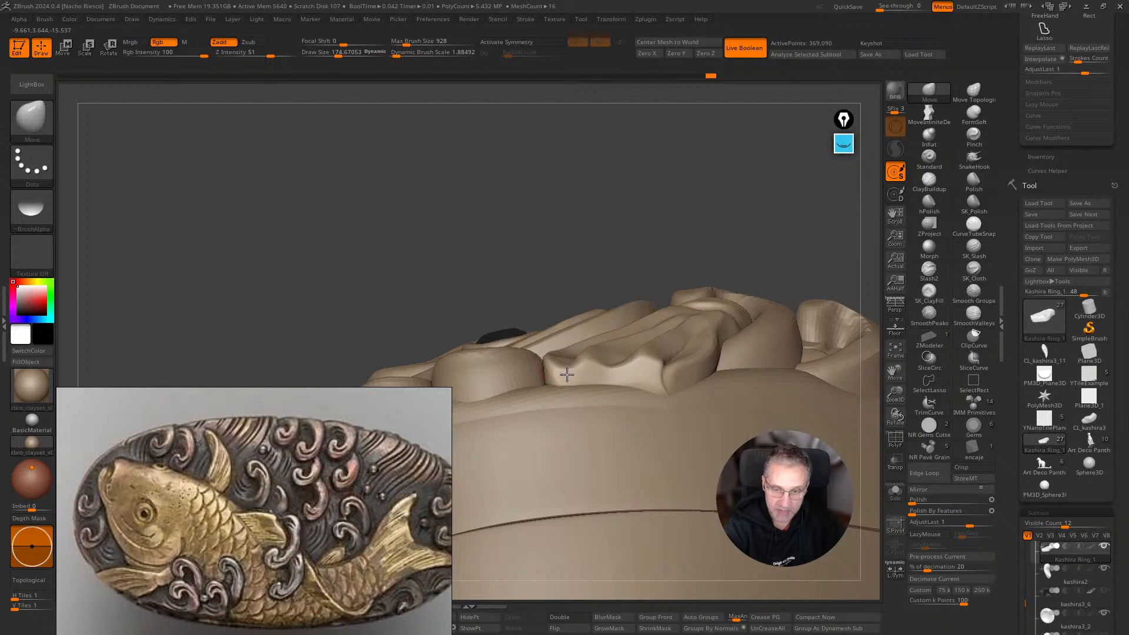
{"action": "mouse_move", "coordinate": [774, 217]}
{"action": "left_mouse_down"}
{"action": "mouse_move", "coordinate": [670, 564]}
{"action": "mouse_move", "coordinate": [647, 534]}
{"action": "mouse_move", "coordinate": [683, 576]}
{"action": "left_mouse_up"}
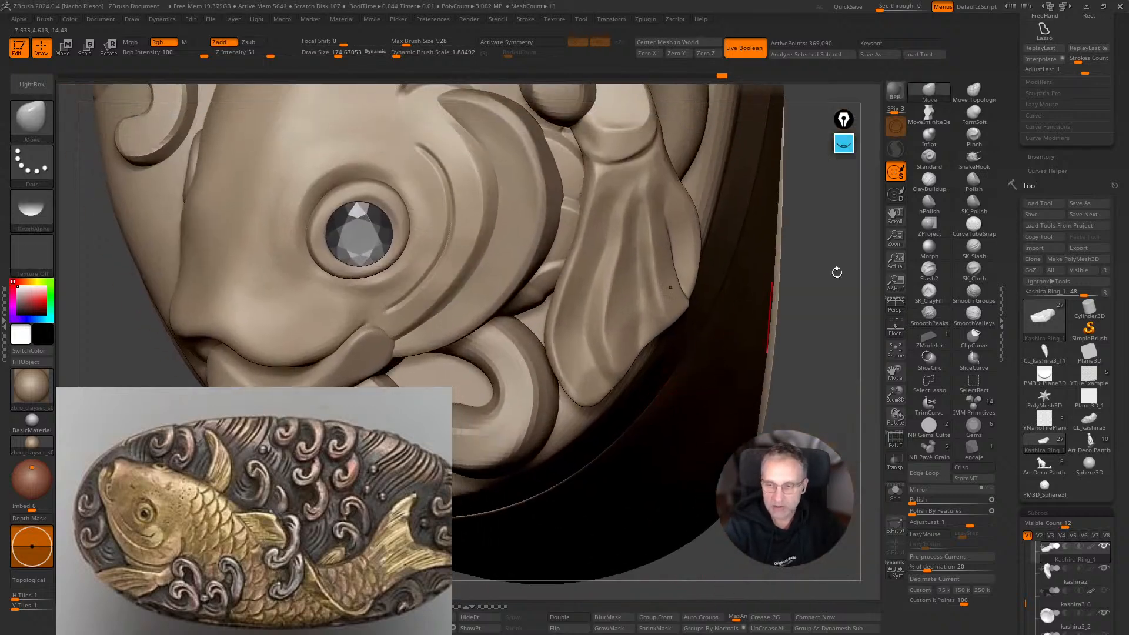
Polish the pectoral fin's outer tips and rim with hPolish at a draw size of about 96.
{"action": "left_click", "coordinate": [930, 204]}
{"action": "left_click_drag", "start_coordinate": [566, 346], "coordinate": [570, 358]}
{"action": "mouse_move", "coordinate": [621, 327]}
{"action": "left_mouse_down"}
{"action": "mouse_move", "coordinate": [624, 354]}
{"action": "mouse_move", "coordinate": [618, 333]}
{"action": "mouse_move", "coordinate": [672, 293]}
{"action": "left_mouse_up"}
{"action": "left_click_drag", "start_coordinate": [788, 427], "coordinate": [696, 328]}
{"action": "left_click_drag", "start_coordinate": [521, 437], "coordinate": [537, 557]}
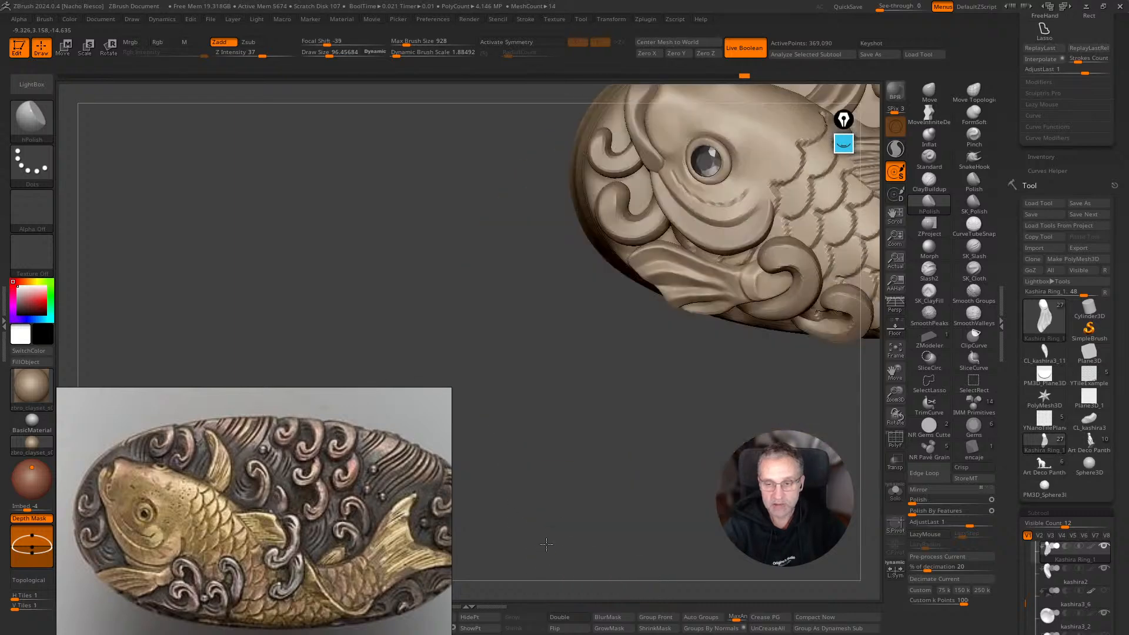
Cut a groove across the pectoral fin's base with SK_Slash at a draw size of about 135.
{"action": "mouse_move", "coordinate": [618, 521]}
{"action": "left_mouse_down", "text": "alt"}
{"action": "mouse_move", "coordinate": [549, 511]}
{"action": "mouse_move", "coordinate": [597, 542]}
{"action": "mouse_move", "coordinate": [626, 544]}
{"action": "mouse_move", "coordinate": [659, 459]}
{"action": "left_mouse_up", "text": "alt"}
{"action": "left_click", "coordinate": [974, 250]}
{"action": "key", "text": "s"}
{"action": "left_click_drag", "start_coordinate": [750, 259], "coordinate": [758, 259]}
{"action": "mouse_move", "coordinate": [754, 240]}
{"action": "left_mouse_down"}
{"action": "mouse_move", "coordinate": [825, 257]}
{"action": "mouse_move", "coordinate": [751, 295]}
{"action": "mouse_move", "coordinate": [735, 245]}
{"action": "left_mouse_up"}
{"action": "key", "text": "s"}
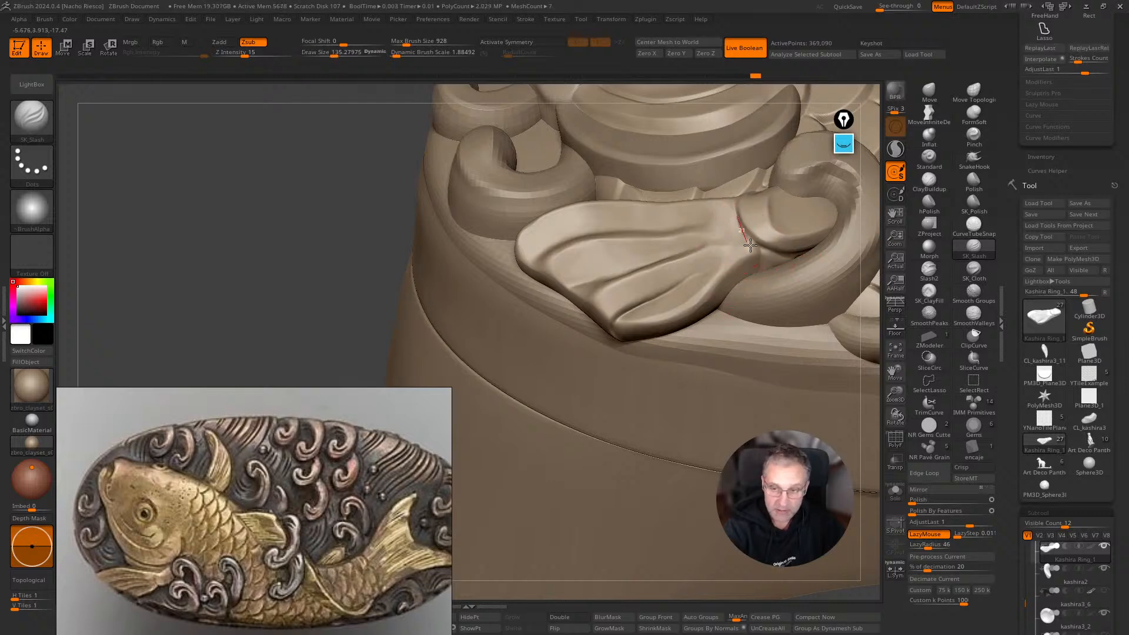
Deepen the groove at the pectoral fin's base with SK_Slash at a draw size of about 120 and smooth it.
{"action": "mouse_move", "coordinate": [877, 327]}
{"action": "left_mouse_down"}
{"action": "mouse_move", "coordinate": [883, 346]}
{"action": "mouse_move", "coordinate": [862, 386]}
{"action": "left_mouse_up"}
{"action": "mouse_move", "coordinate": [785, 456]}
{"action": "left_mouse_down", "text": "alt"}
{"action": "mouse_move", "coordinate": [714, 487]}
{"action": "mouse_move", "coordinate": [682, 538]}
{"action": "left_mouse_up", "text": "alt"}
{"action": "key", "text": "s"}
{"action": "left_click_drag", "start_coordinate": [665, 283], "coordinate": [657, 283]}
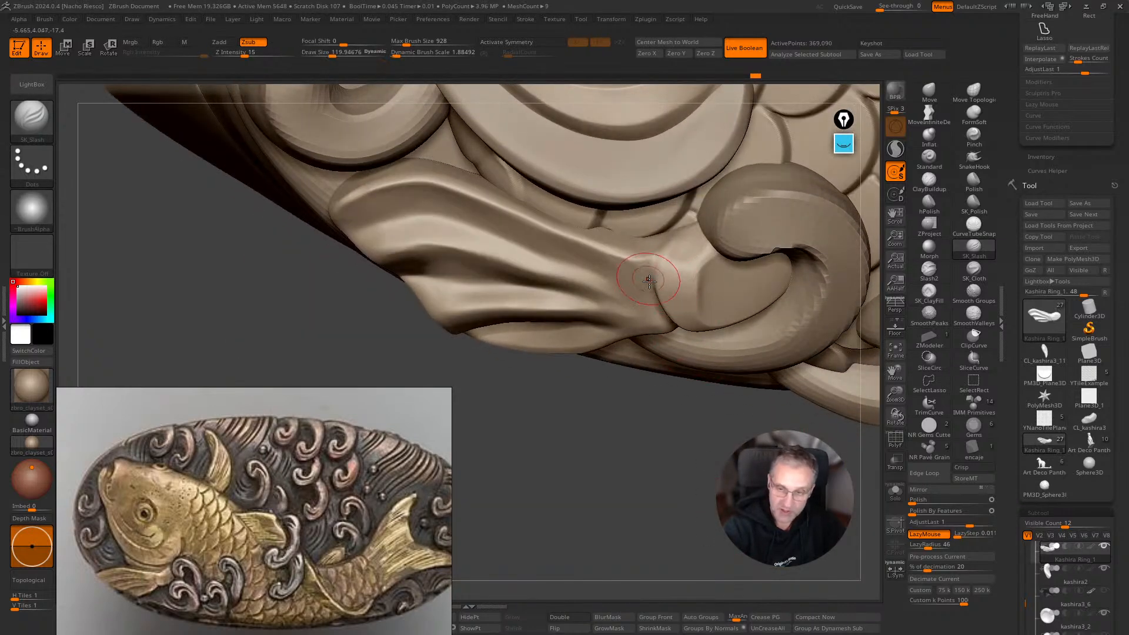
{"action": "left_click_drag", "start_coordinate": [700, 435], "coordinate": [692, 382]}
{"action": "left_click_drag", "start_coordinate": [654, 259], "coordinate": [662, 334], "text": "shift"}
Polish the edges of the groove at the pectoral fin's base with hPolish, using draw sizes of about 96 and 88.
{"action": "left_click", "coordinate": [930, 201]}
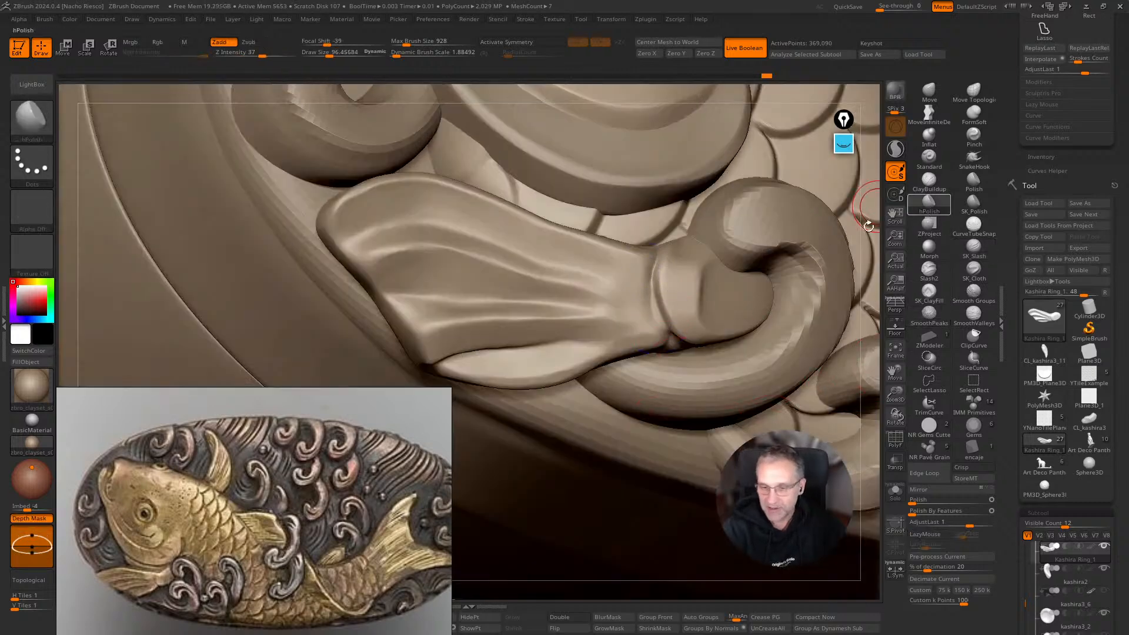
{"action": "mouse_move", "coordinate": [675, 312]}
{"action": "left_mouse_down"}
{"action": "mouse_move", "coordinate": [672, 273]}
{"action": "mouse_move", "coordinate": [706, 305]}
{"action": "mouse_move", "coordinate": [693, 346]}
{"action": "left_mouse_up"}
{"action": "left_click_drag", "start_coordinate": [876, 402], "coordinate": [658, 539]}
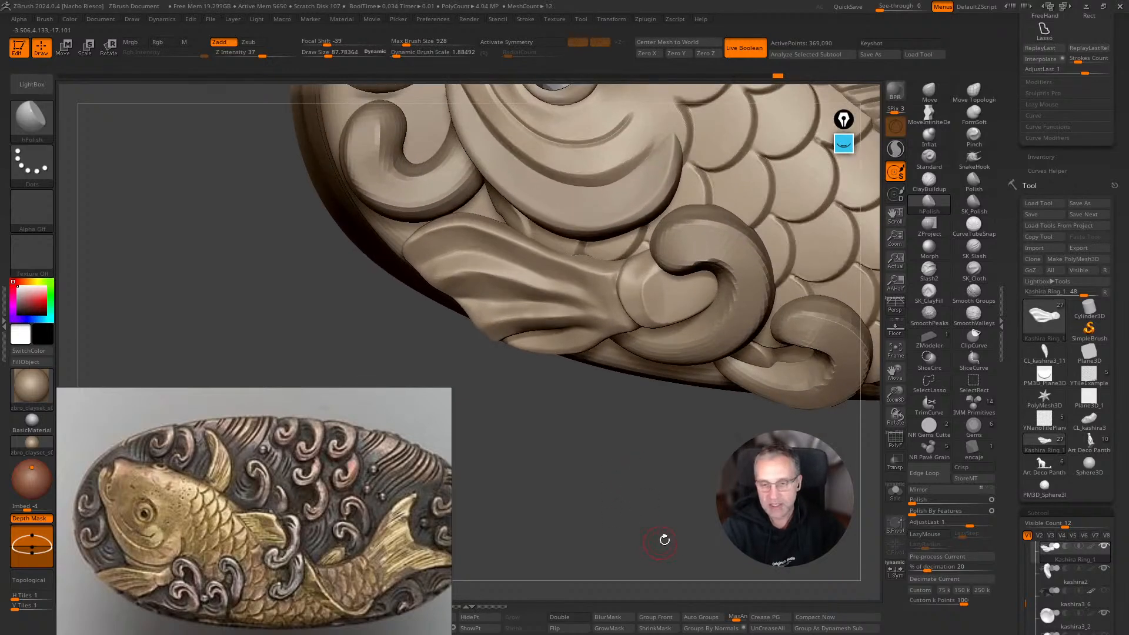
Adjust the pectoral fin's base and upper edge with the Move brush at draw sizes of about 357 and 247.
{"action": "left_click", "coordinate": [929, 91]}
{"action": "mouse_move", "coordinate": [719, 281]}
{"action": "left_mouse_down"}
{"action": "mouse_move", "coordinate": [709, 293]}
{"action": "mouse_move", "coordinate": [716, 271]}
{"action": "left_mouse_up"}
{"action": "left_click_drag", "start_coordinate": [663, 487], "coordinate": [663, 511]}
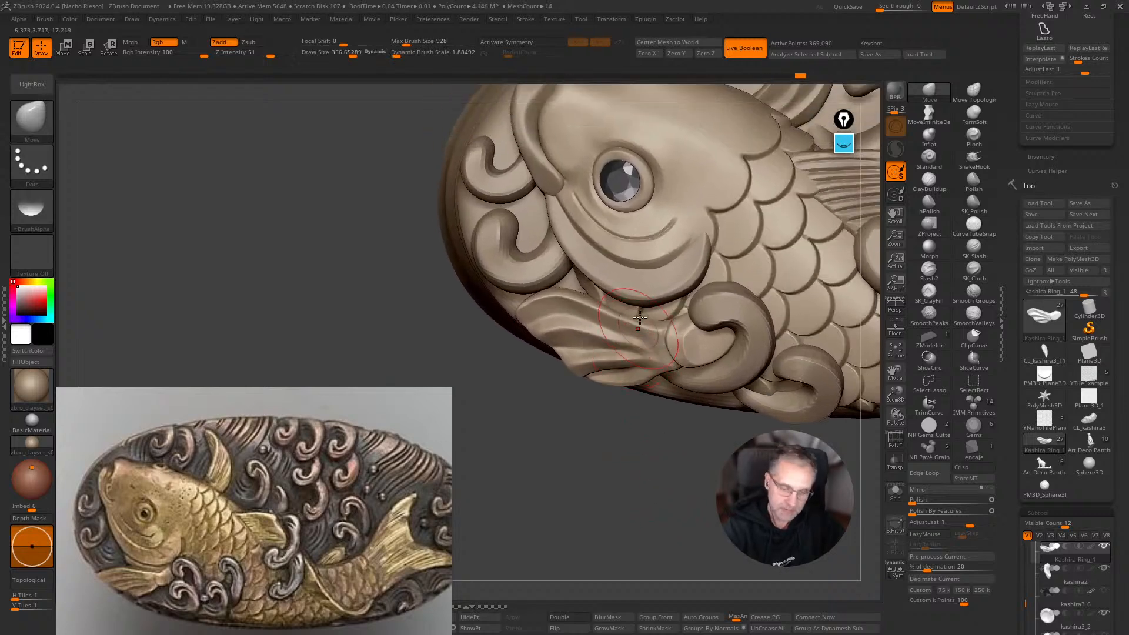
{"action": "left_click_drag", "start_coordinate": [636, 327], "coordinate": [634, 329]}
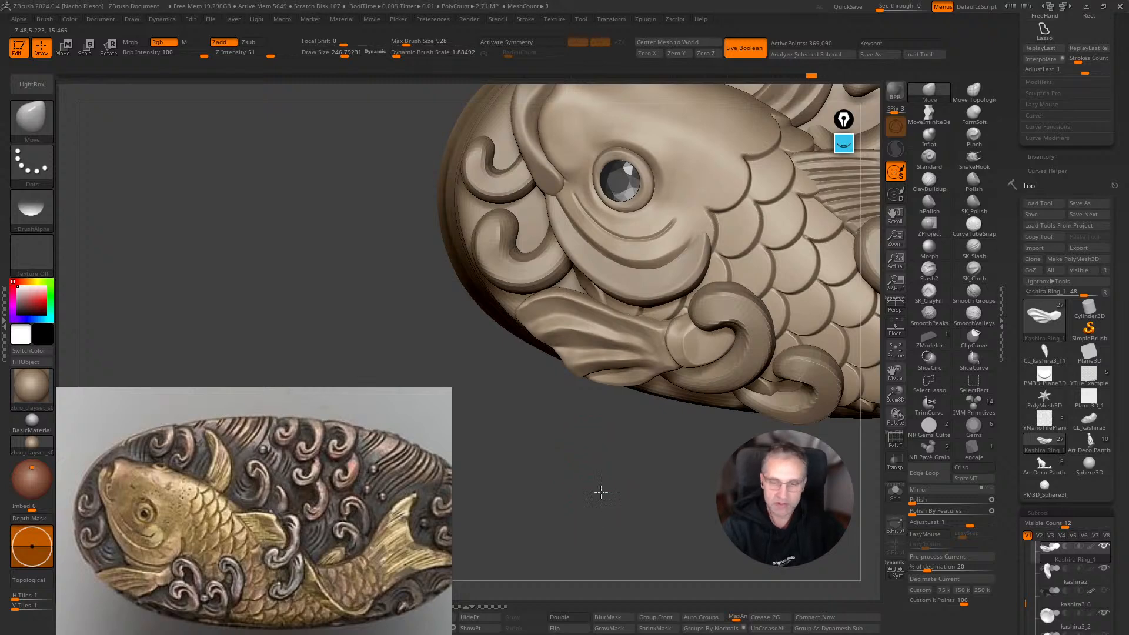
{"action": "left_click_drag", "start_coordinate": [605, 509], "coordinate": [555, 457]}
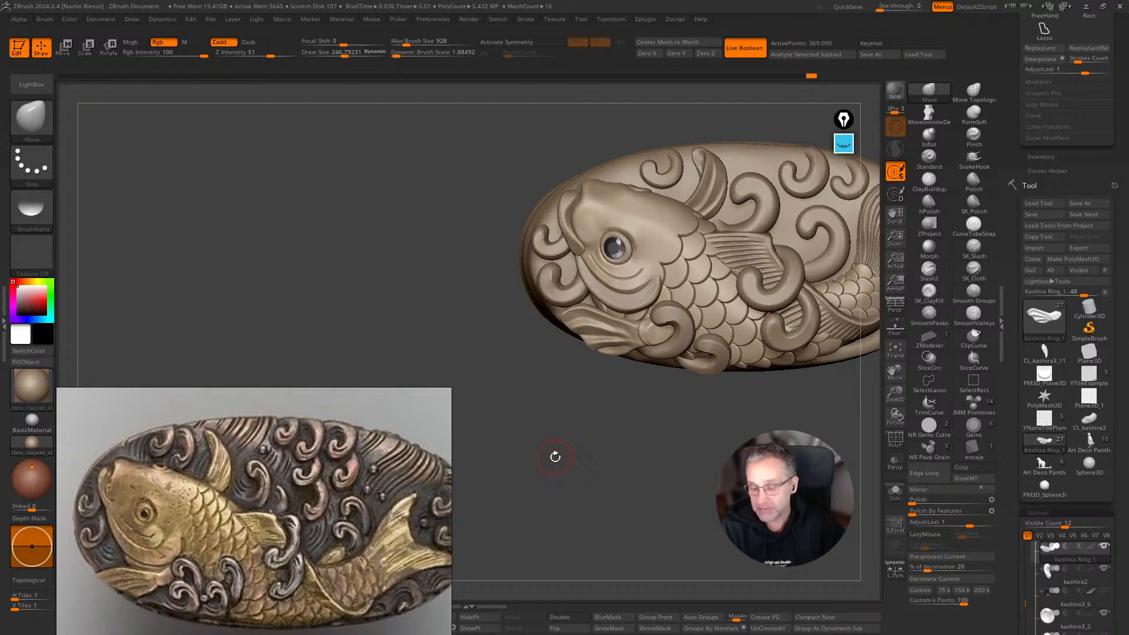
{"action": "key", "text": "super"}
{"action": "left_click", "coordinate": [618, 504]}
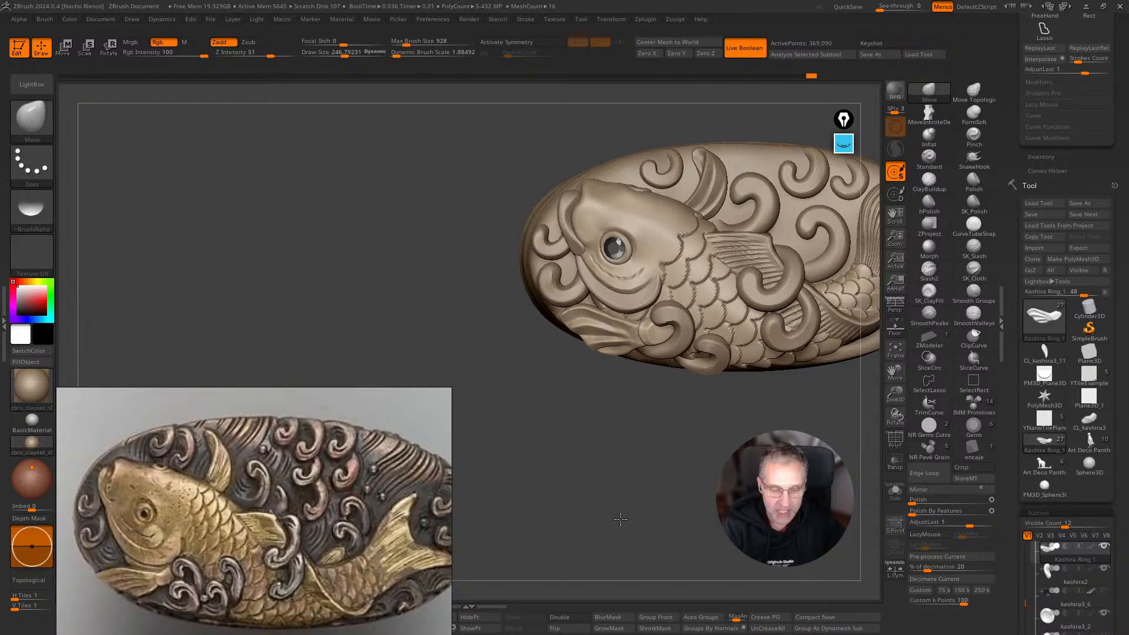
Select the carp's body and adjust the forehead above the eye with the Move brush at a draw size of about 383.
{"action": "right_click_drag", "start_coordinate": [665, 513], "coordinate": [647, 496], "text": "ctrl"}
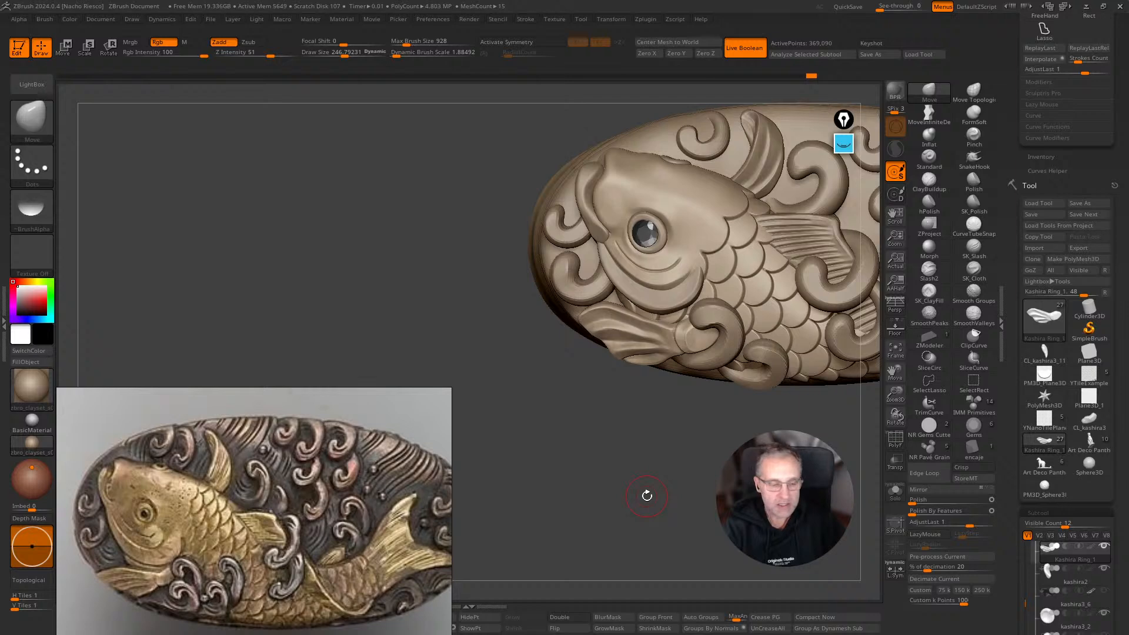
{"action": "left_click_drag", "start_coordinate": [647, 496], "coordinate": [660, 523]}
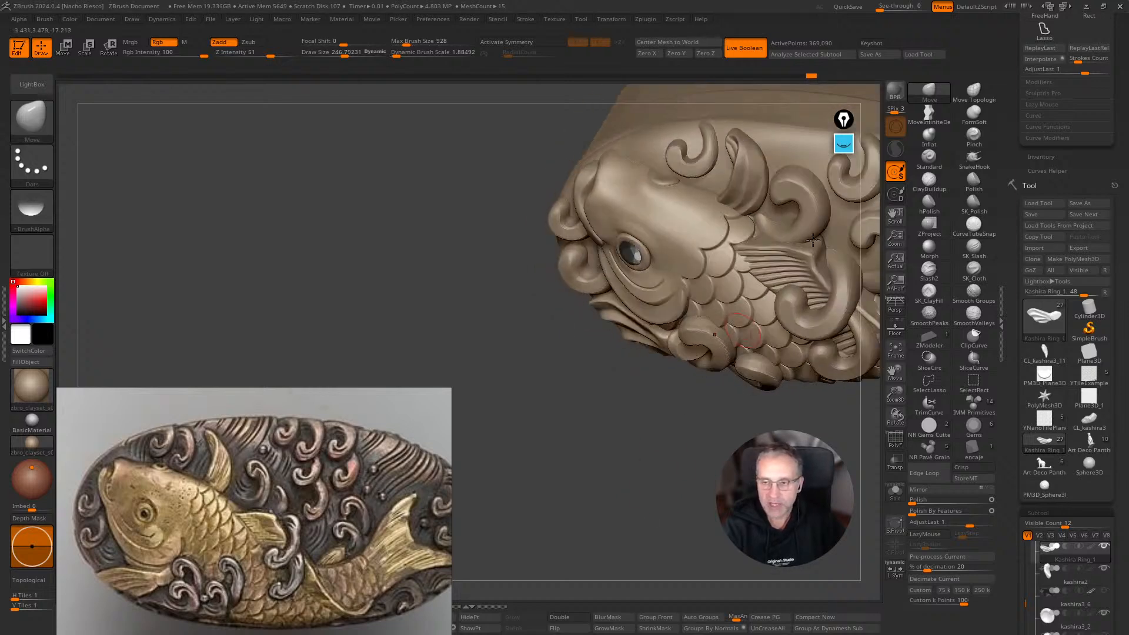
{"action": "left_click", "coordinate": [928, 93]}
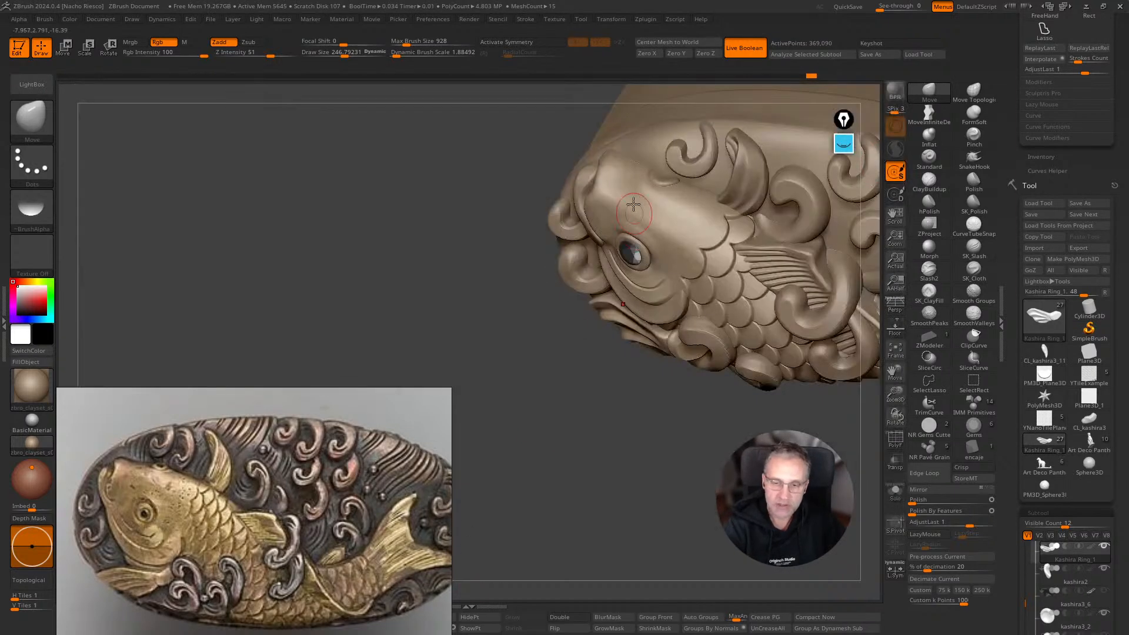
{"action": "left_click", "coordinate": [633, 203], "text": "alt"}
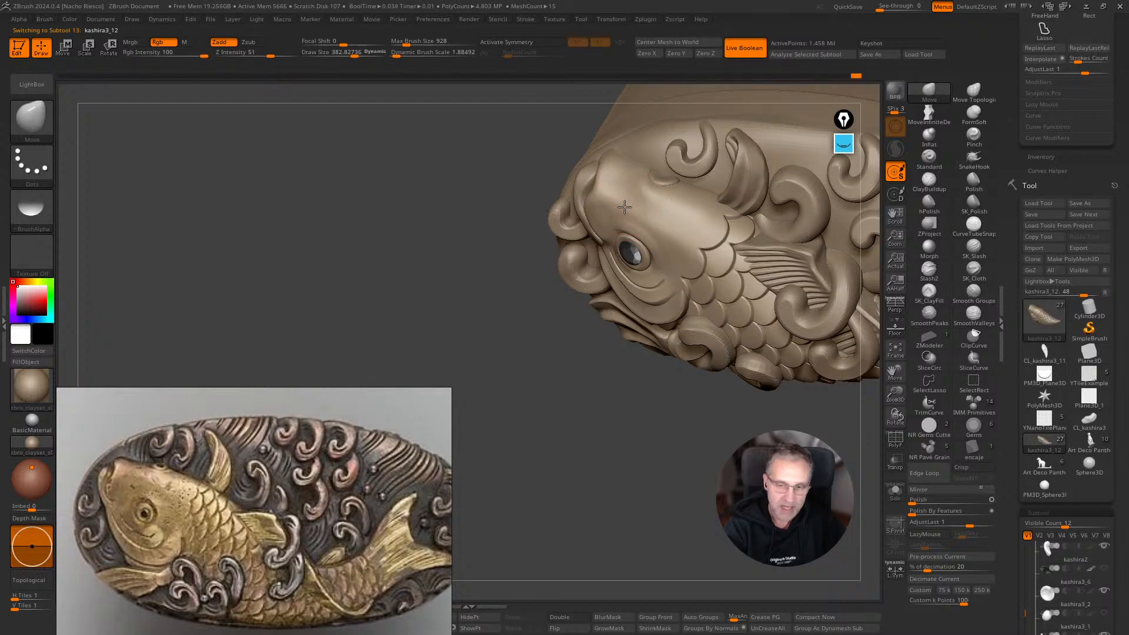
{"action": "left_click_drag", "start_coordinate": [622, 206], "coordinate": [624, 205]}
{"action": "mouse_move", "coordinate": [594, 386]}
{"action": "left_mouse_down"}
{"action": "mouse_move", "coordinate": [628, 397]}
{"action": "mouse_move", "coordinate": [613, 376]}
{"action": "left_mouse_up"}
Reshape the carp's cheek behind the eye with the Move brush at draw sizes of about 477 and 549.
{"action": "key", "text": "s"}
{"action": "left_click_drag", "start_coordinate": [663, 232], "coordinate": [681, 244]}
{"action": "mouse_move", "coordinate": [647, 421]}
{"action": "left_mouse_down"}
{"action": "mouse_move", "coordinate": [625, 455]}
{"action": "mouse_move", "coordinate": [593, 442]}
{"action": "left_mouse_up"}
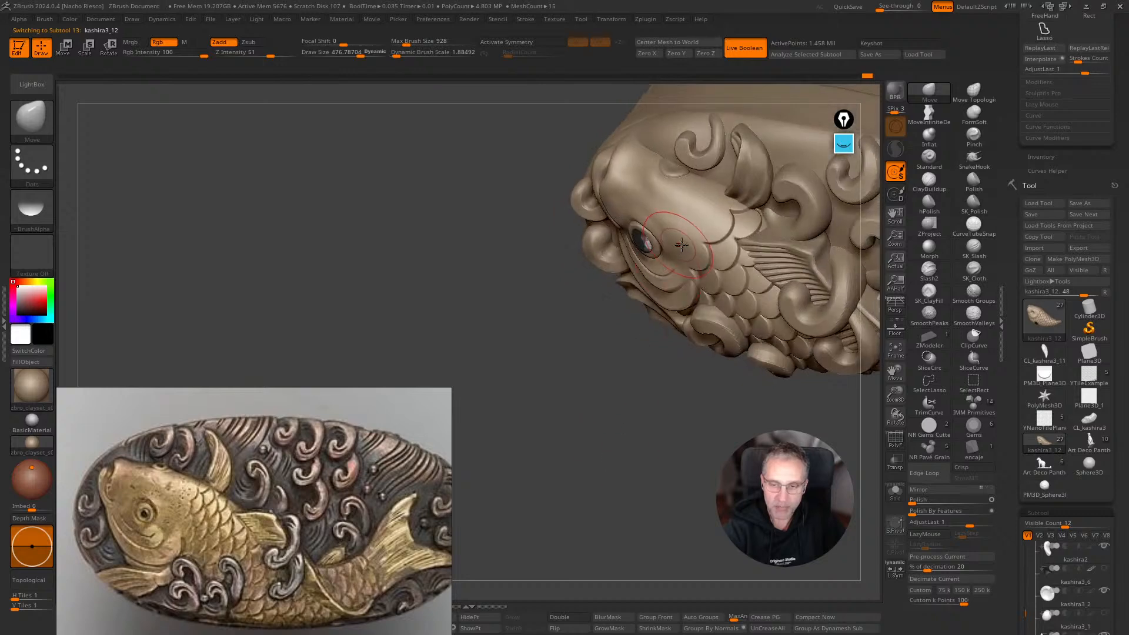
{"action": "key", "text": "s"}
{"action": "left_click_drag", "start_coordinate": [683, 270], "coordinate": [680, 287]}
{"action": "left_click_drag", "start_coordinate": [659, 429], "coordinate": [555, 525]}
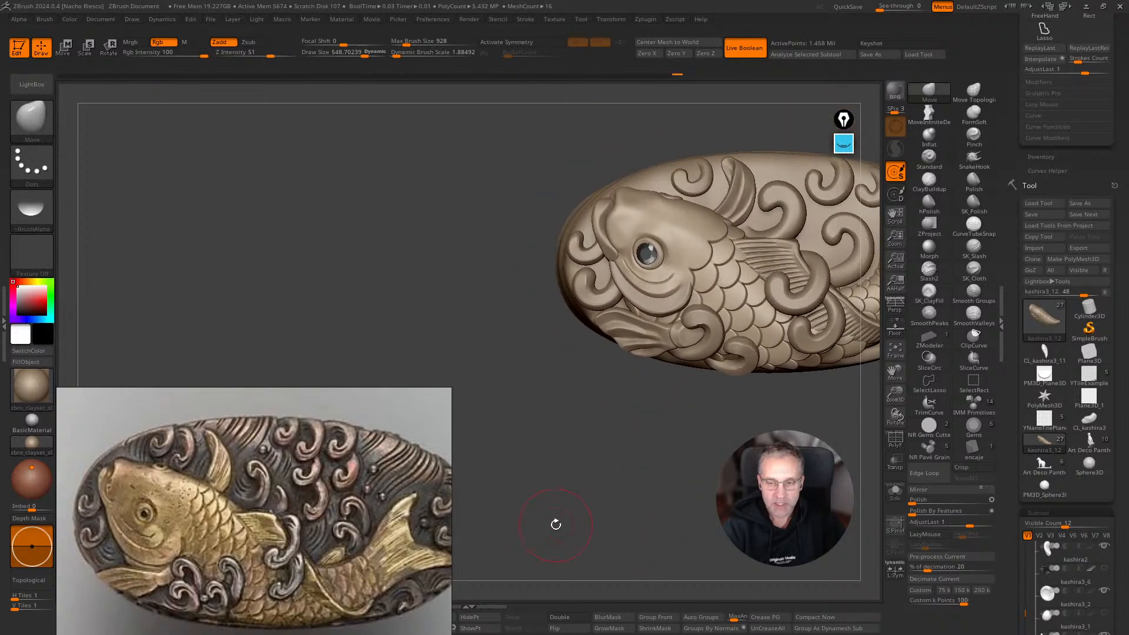
Smooth the carp's head behind the eye with the Polish brush at a draw size of about 315 and disable Rgb.
{"action": "left_click_drag", "start_coordinate": [634, 467], "coordinate": [632, 548], "text": "alt"}
{"action": "left_click", "coordinate": [976, 185]}
{"action": "key", "text": "s"}
{"action": "left_click_drag", "start_coordinate": [718, 207], "coordinate": [721, 207]}
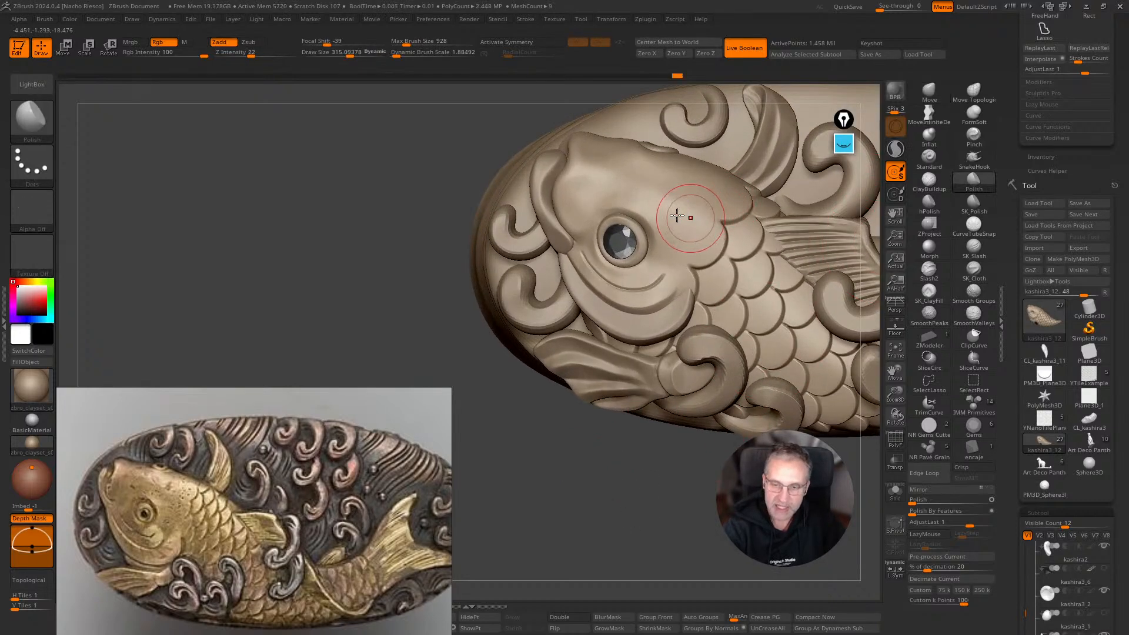
{"action": "left_click", "coordinate": [158, 42]}
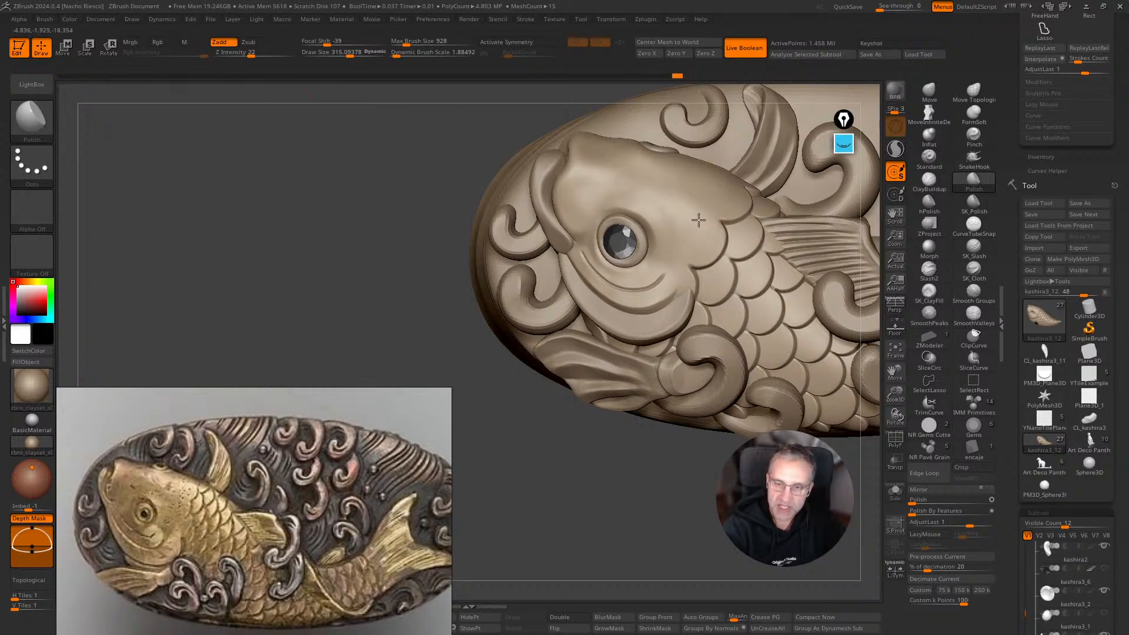
Select the carp's lip piece and adjust its shape from the side and front with the Move brush at draw sizes of about 467 and 348.
{"action": "mouse_move", "coordinate": [595, 534]}
{"action": "left_mouse_down"}
{"action": "mouse_move", "coordinate": [590, 484]}
{"action": "mouse_move", "coordinate": [593, 519]}
{"action": "mouse_move", "coordinate": [663, 487]}
{"action": "mouse_move", "coordinate": [672, 541]}
{"action": "left_mouse_up"}
{"action": "left_click", "coordinate": [929, 91]}
{"action": "left_click", "coordinate": [544, 258], "text": "alt"}
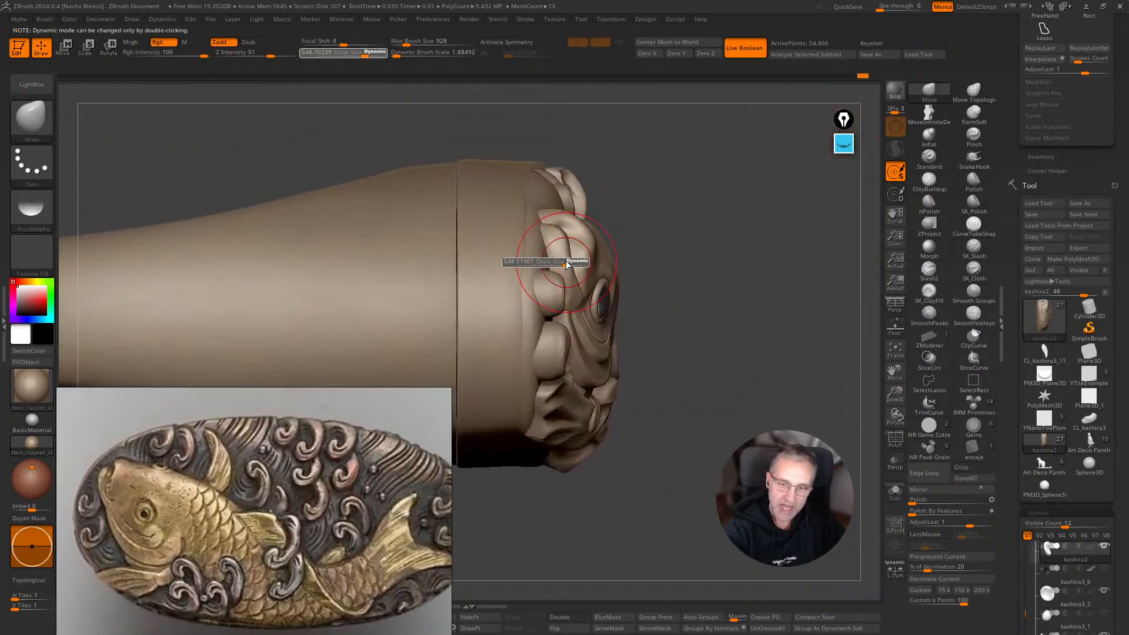
{"action": "key", "text": "s"}
{"action": "left_click_drag", "start_coordinate": [568, 256], "coordinate": [565, 257]}
{"action": "left_click_drag", "start_coordinate": [569, 259], "coordinate": [570, 244]}
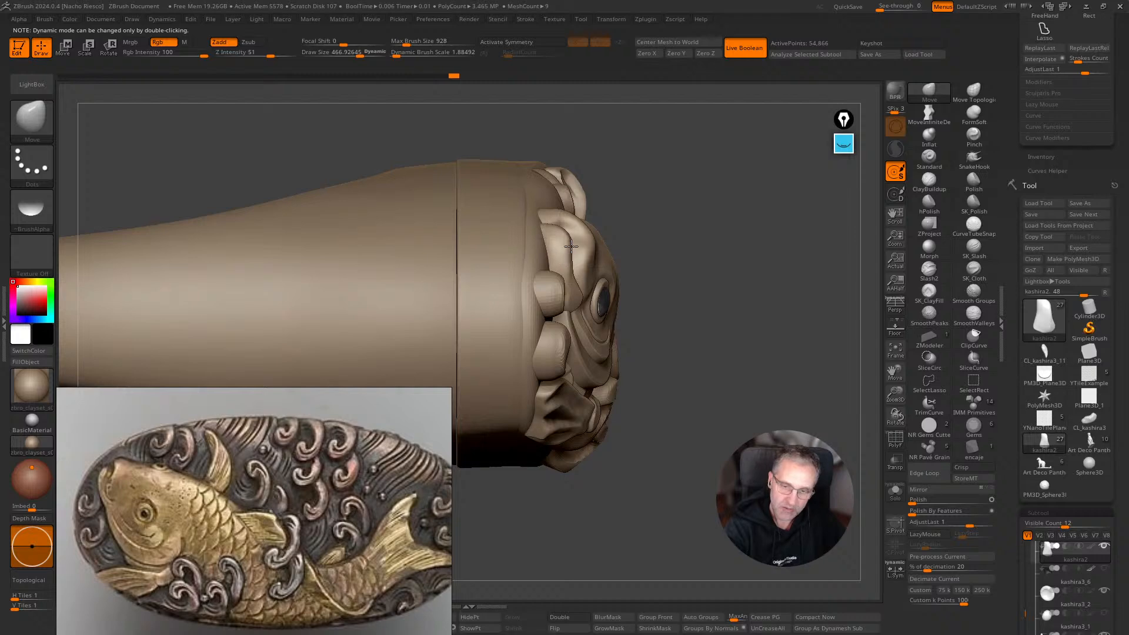
{"action": "mouse_move", "coordinate": [739, 320]}
{"action": "left_mouse_down"}
{"action": "mouse_move", "coordinate": [661, 553]}
{"action": "mouse_move", "coordinate": [654, 472]}
{"action": "mouse_move", "coordinate": [659, 623]}
{"action": "left_mouse_up"}
{"action": "key", "text": "s"}
{"action": "left_click_drag", "start_coordinate": [608, 309], "coordinate": [601, 310]}
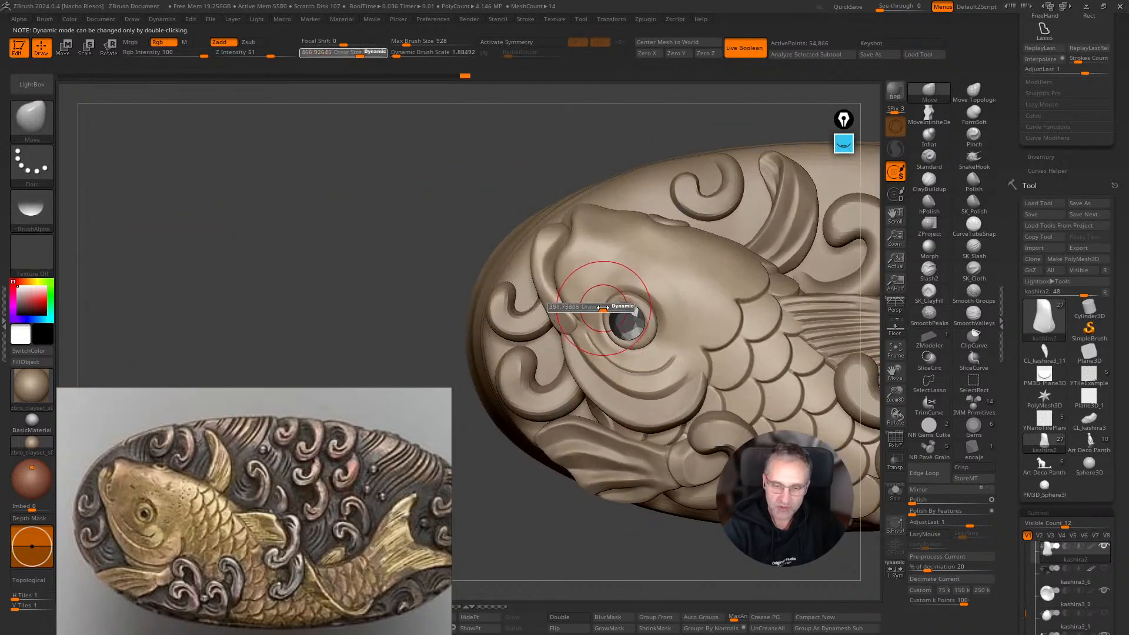
{"action": "left_click_drag", "start_coordinate": [600, 560], "coordinate": [588, 475], "text": "alt"}
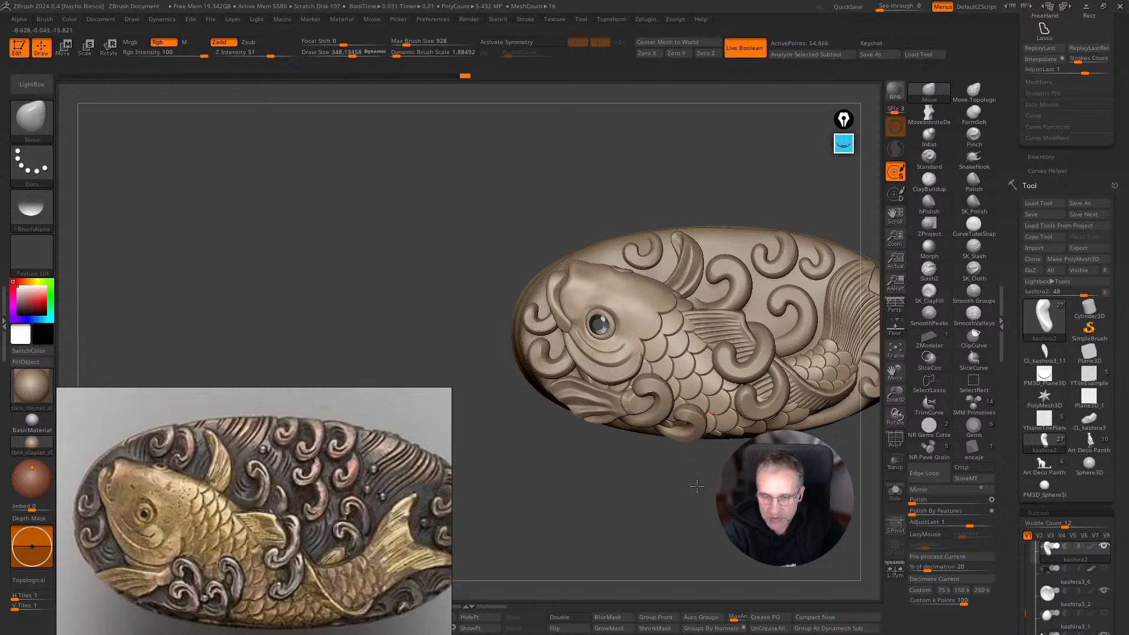
Select the ribbed fin on the carp's side and adjust its upper edge with the Move brush at draw sizes of about 410 and 307.
{"action": "scroll", "coordinate": [736, 362], "scroll_direction": "up", "scroll_amount": 2}
{"action": "left_click", "coordinate": [762, 354], "text": "alt"}
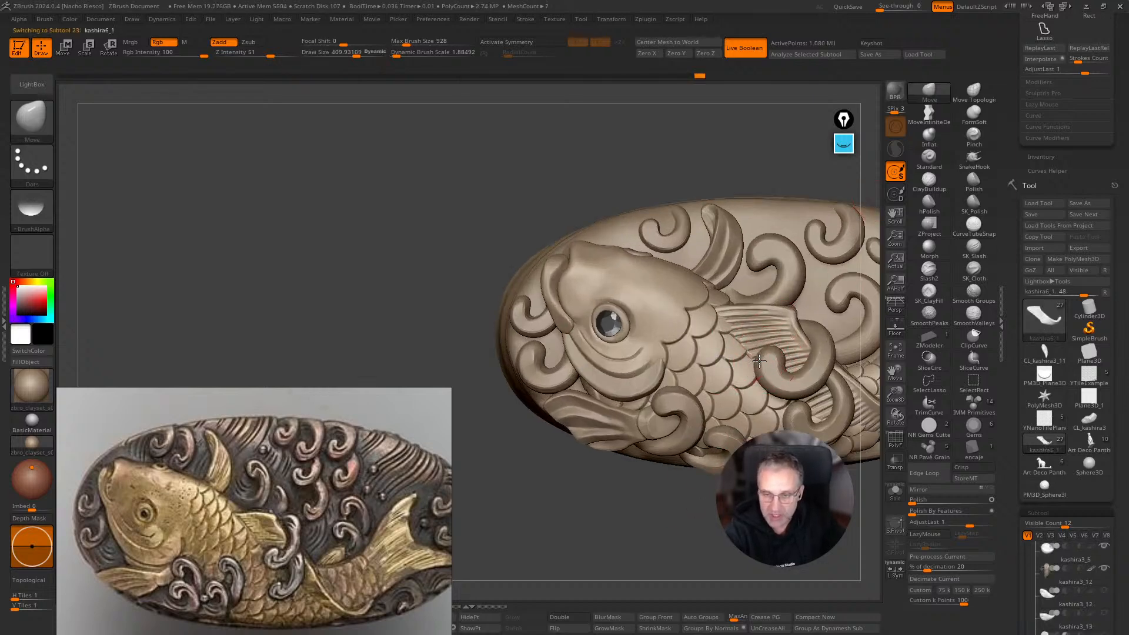
{"action": "left_click_drag", "start_coordinate": [765, 508], "coordinate": [687, 526], "text": "alt"}
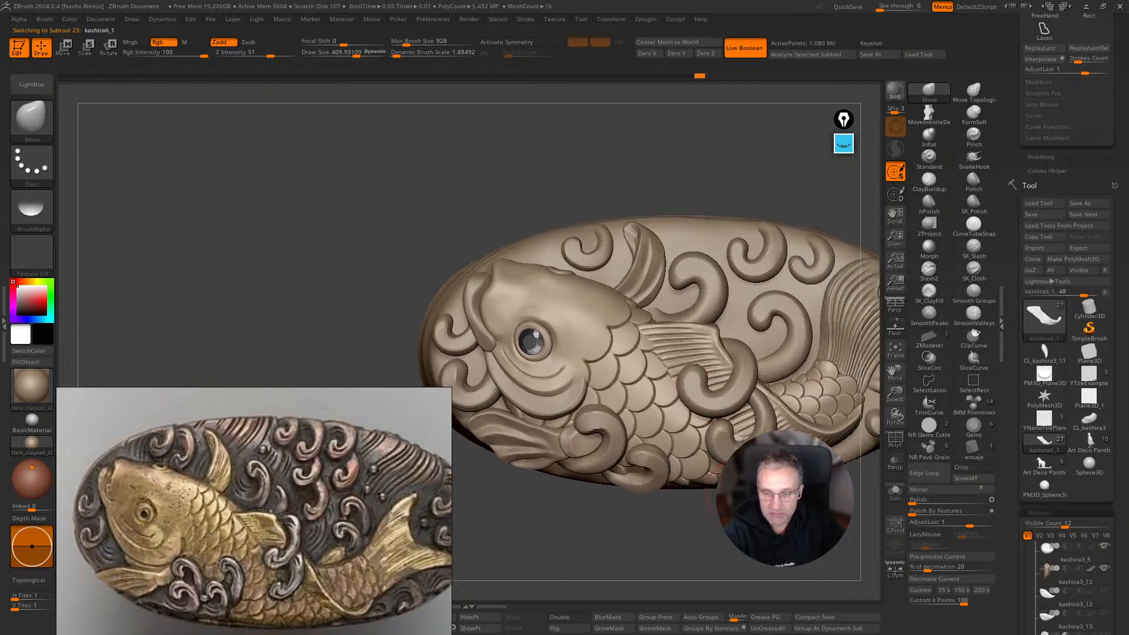
{"action": "key", "text": "s"}
{"action": "left_click_drag", "start_coordinate": [728, 344], "coordinate": [721, 343]}
{"action": "mouse_move", "coordinate": [638, 529]}
{"action": "left_mouse_down", "text": "alt"}
{"action": "mouse_move", "coordinate": [640, 514]}
{"action": "mouse_move", "coordinate": [645, 537]}
{"action": "mouse_move", "coordinate": [502, 541]}
{"action": "left_mouse_up", "text": "alt"}
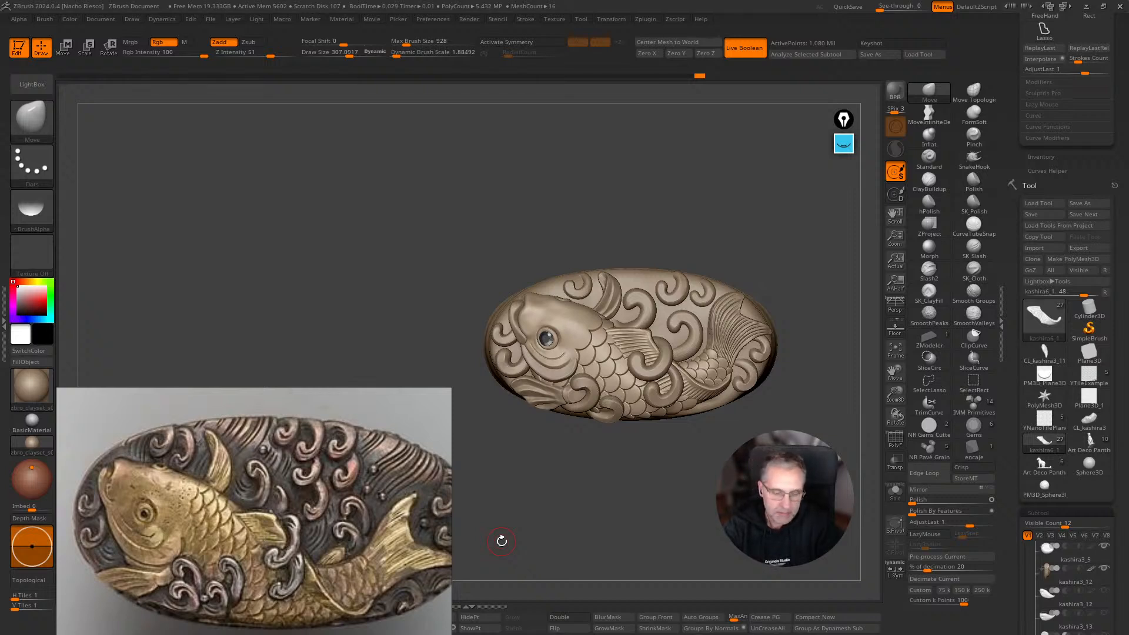
Select the carp's body again and nudge the top outline of its head with the Move brush at a draw size of about 357.
{"action": "mouse_move", "coordinate": [645, 489]}
{"action": "left_mouse_down"}
{"action": "mouse_move", "coordinate": [638, 508]}
{"action": "mouse_move", "coordinate": [687, 471]}
{"action": "mouse_move", "coordinate": [684, 518]}
{"action": "mouse_move", "coordinate": [715, 579]}
{"action": "left_mouse_up"}
{"action": "left_click", "coordinate": [583, 280], "text": "alt"}
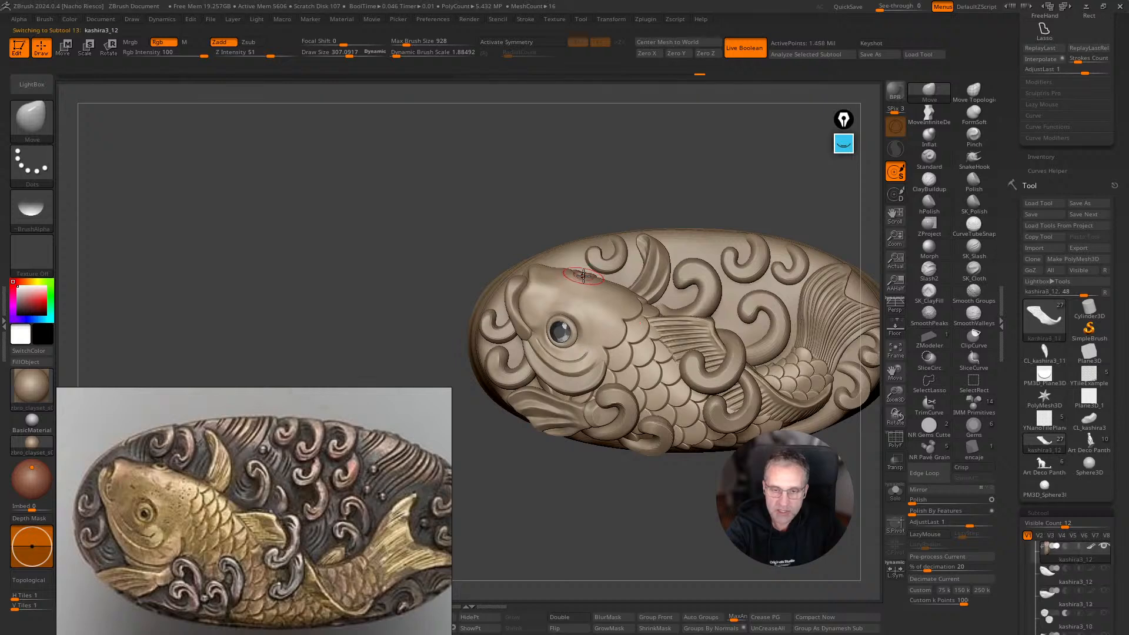
{"action": "key", "text": "s"}
{"action": "left_click_drag", "start_coordinate": [619, 283], "coordinate": [626, 278]}
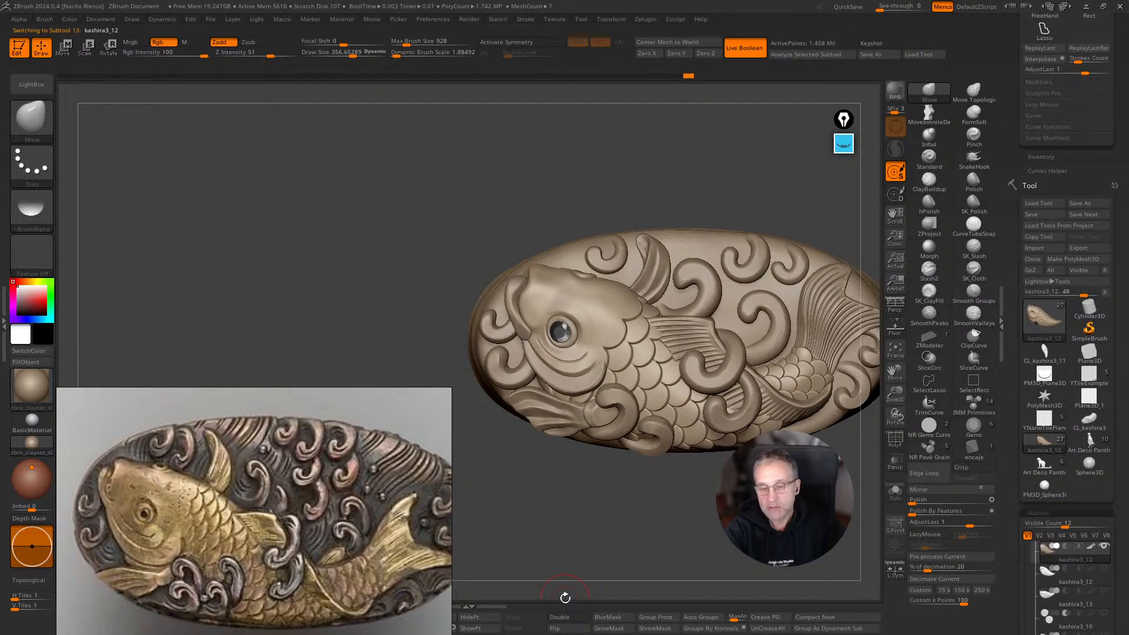
Select the carp's dorsal fin and adjust its tip with the Move brush at a draw size of about 331.
{"action": "left_click_drag", "start_coordinate": [675, 527], "coordinate": [643, 484]}
{"action": "left_click", "coordinate": [619, 248], "text": "alt"}
{"action": "mouse_move", "coordinate": [620, 249]}
{"action": "left_mouse_down"}
{"action": "mouse_move", "coordinate": [619, 211]}
{"action": "mouse_move", "coordinate": [636, 219]}
{"action": "left_mouse_up"}
{"action": "key", "text": "s"}
{"action": "key", "text": "s"}
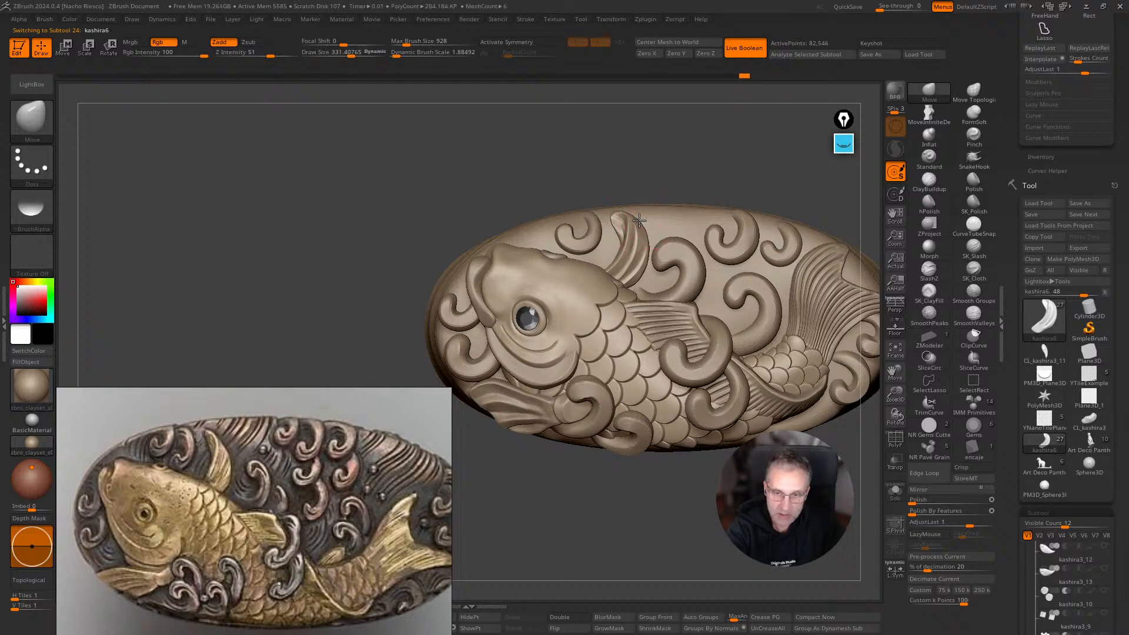
Save the kashira model as a tool file.
{"action": "left_click_drag", "start_coordinate": [652, 553], "coordinate": [569, 504]}
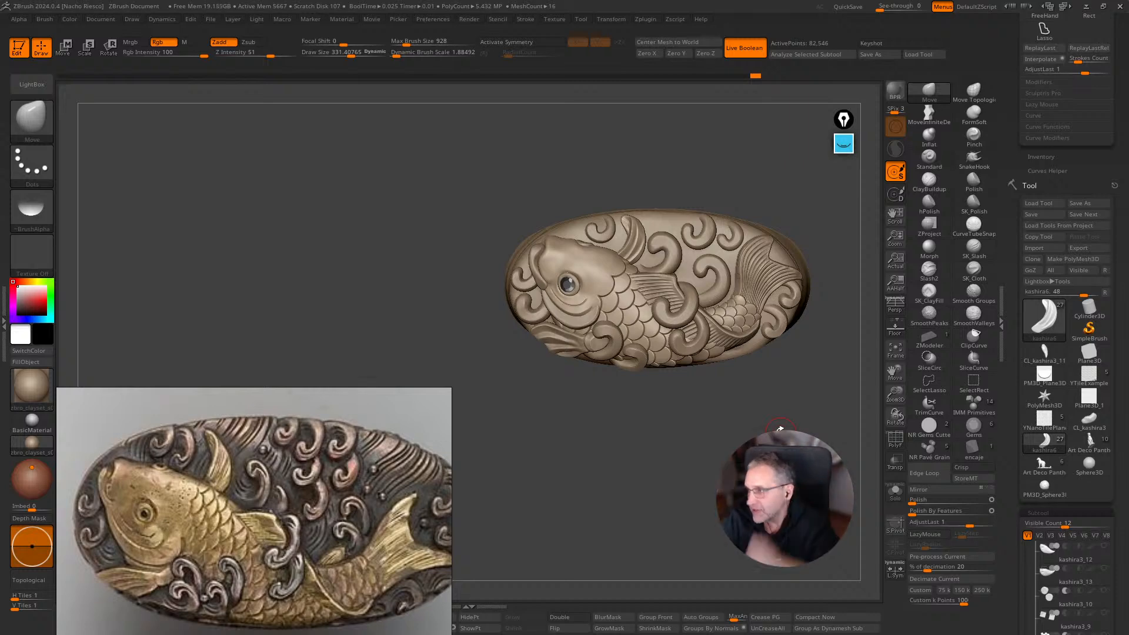
{"action": "mouse_move", "coordinate": [1090, 443]}
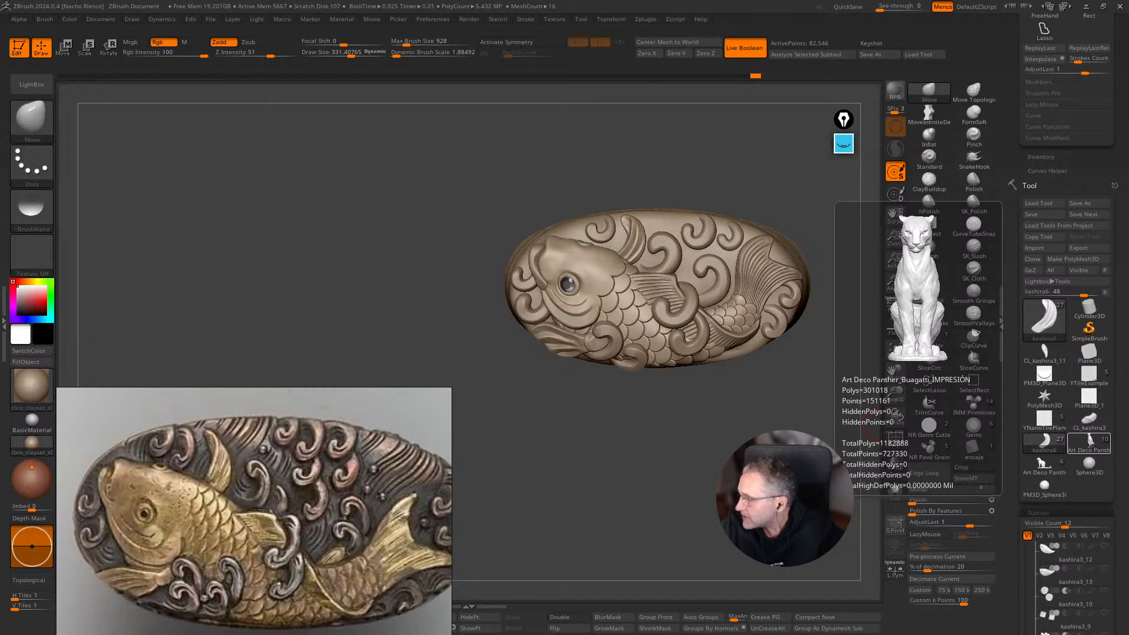
{"action": "left_click", "coordinate": [880, 54]}
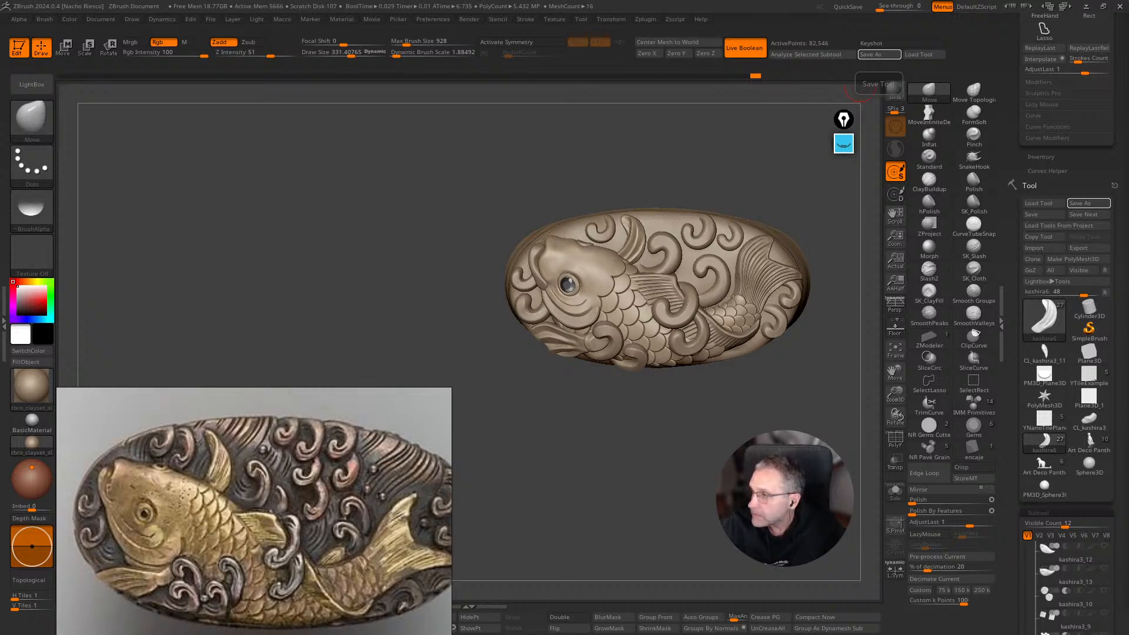
Switch to the browser with the Rio Grande YouTube channel and narrow the reference photo to make room for it.
{"action": "left_click_drag", "start_coordinate": [630, 142], "coordinate": [795, 104]}
{"action": "left_click_drag", "start_coordinate": [448, 393], "coordinate": [243, 402]}
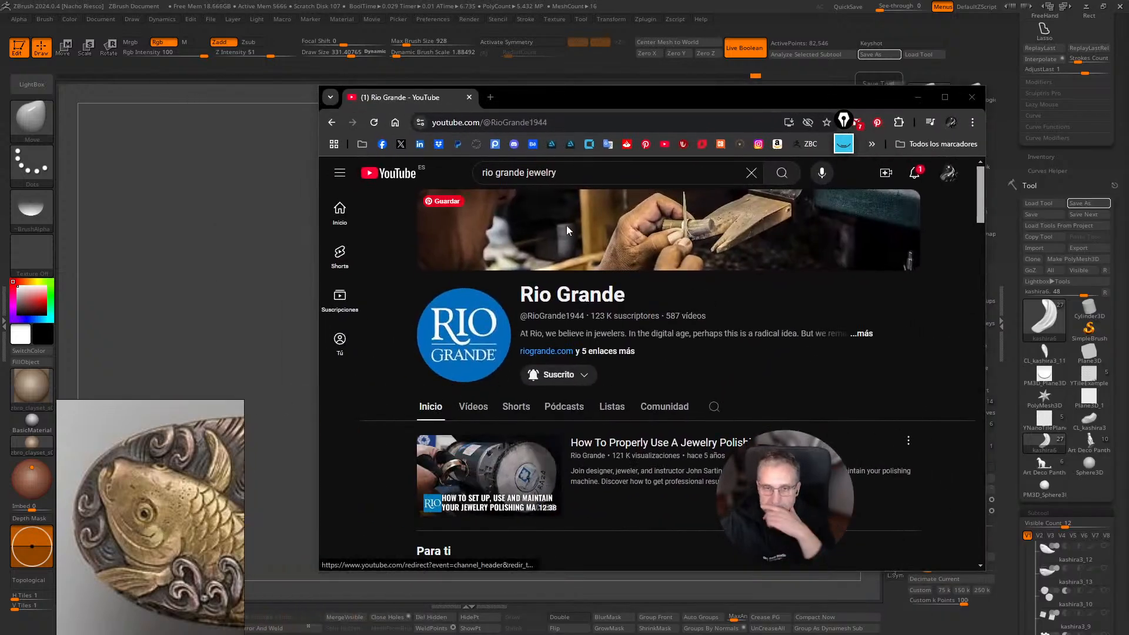
{"action": "left_click_drag", "start_coordinate": [573, 97], "coordinate": [560, 90]}
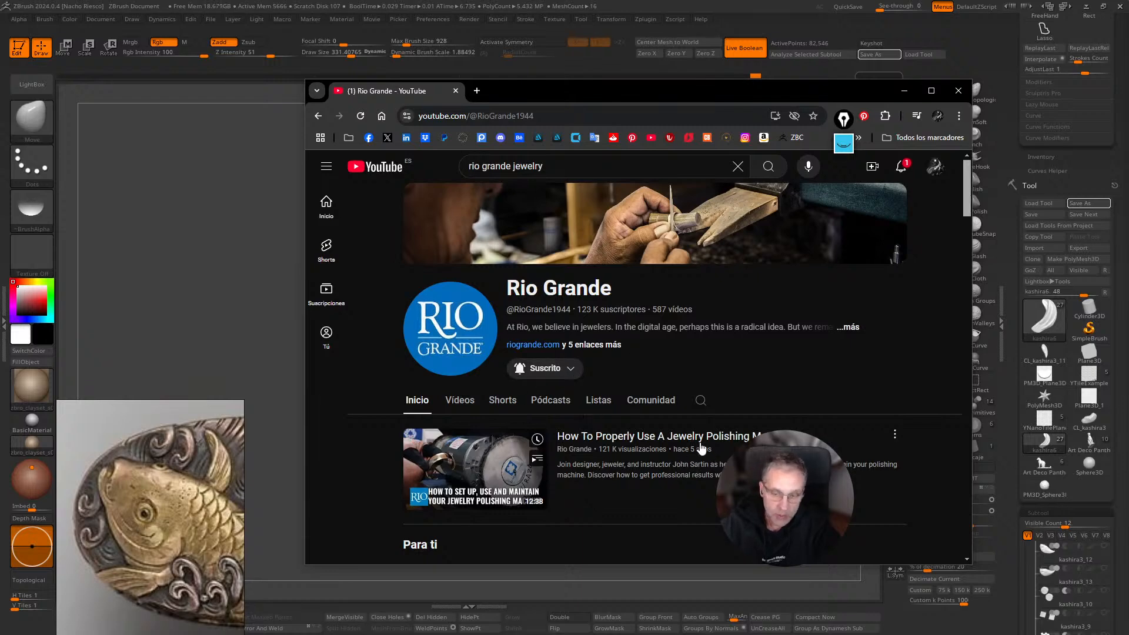
Browse the Rio Grande channel's home page and its list of most recent videos.
{"action": "scroll", "coordinate": [640, 428], "scroll_direction": "down", "scroll_amount": 2}
{"action": "scroll", "coordinate": [637, 428], "scroll_direction": "up", "scroll_amount": 2}
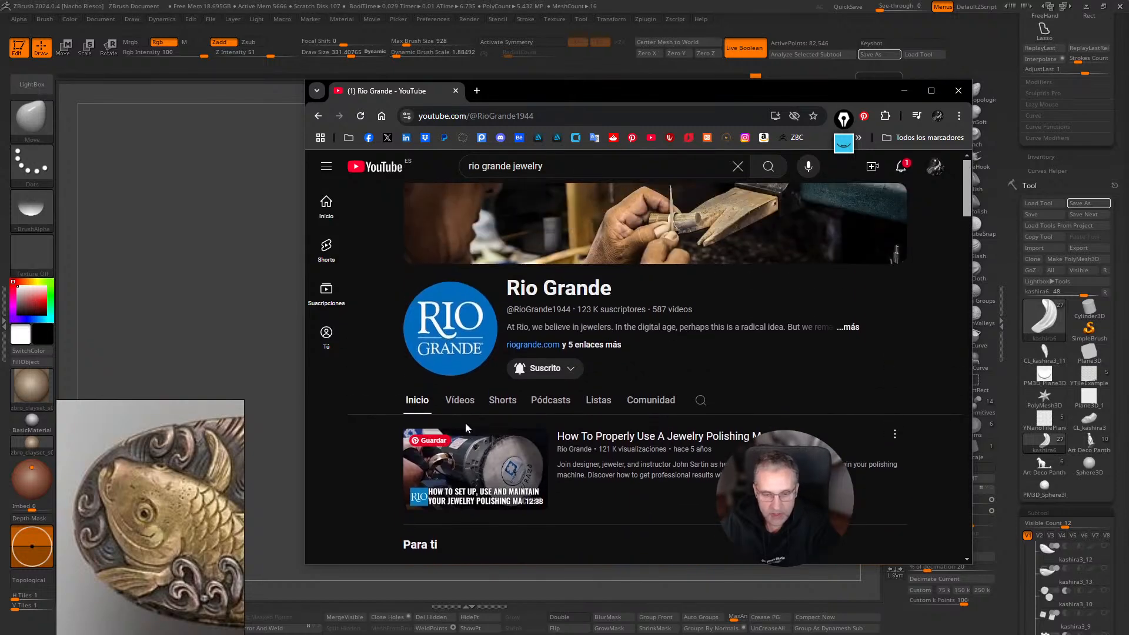
{"action": "left_click", "coordinate": [461, 403]}
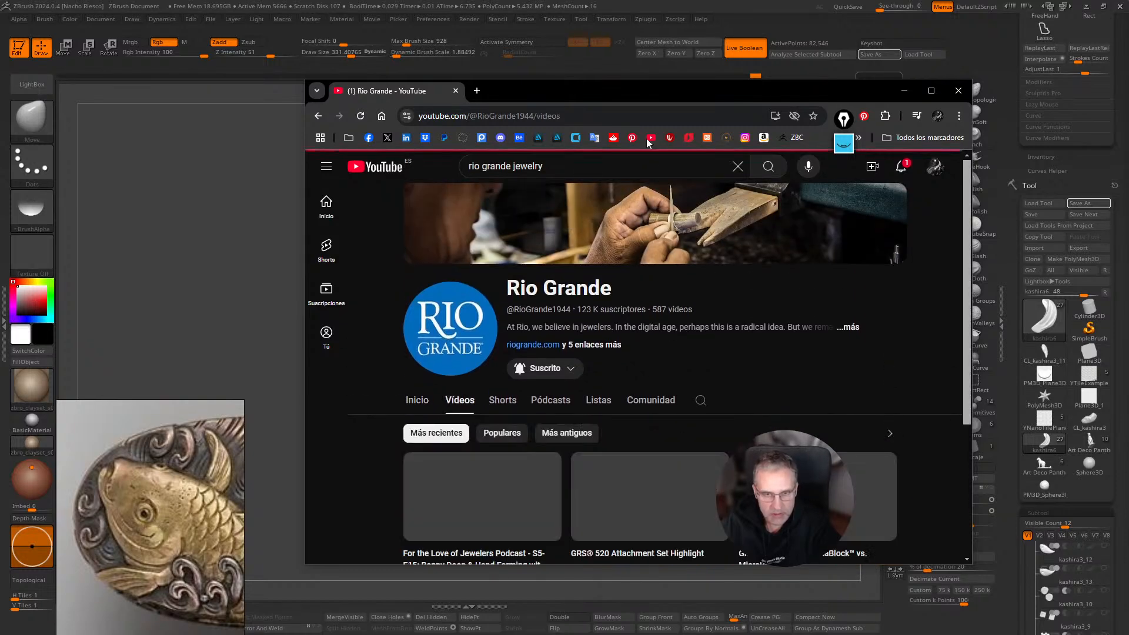
{"action": "left_click_drag", "start_coordinate": [660, 83], "coordinate": [660, 10]}
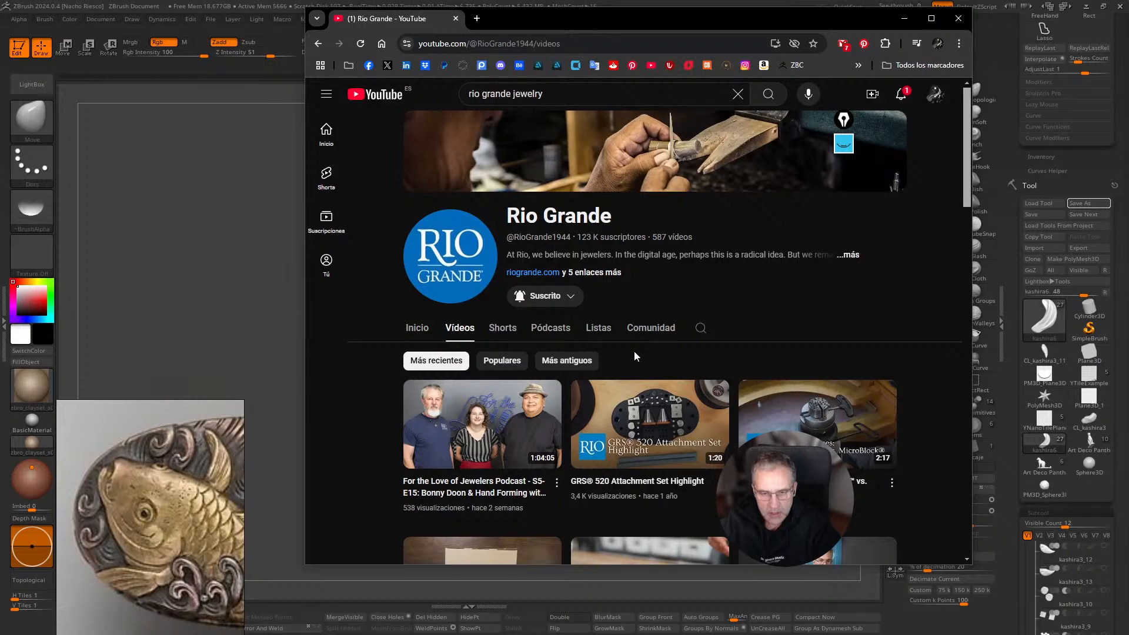
{"action": "scroll", "coordinate": [636, 348], "scroll_direction": "down", "scroll_amount": 5}
{"action": "scroll", "coordinate": [653, 365], "scroll_direction": "up", "scroll_amount": 3}
Find the 3D Jewelry Manufacturing playlist among the channel's playlists and open it.
{"action": "left_click", "coordinate": [614, 209]}
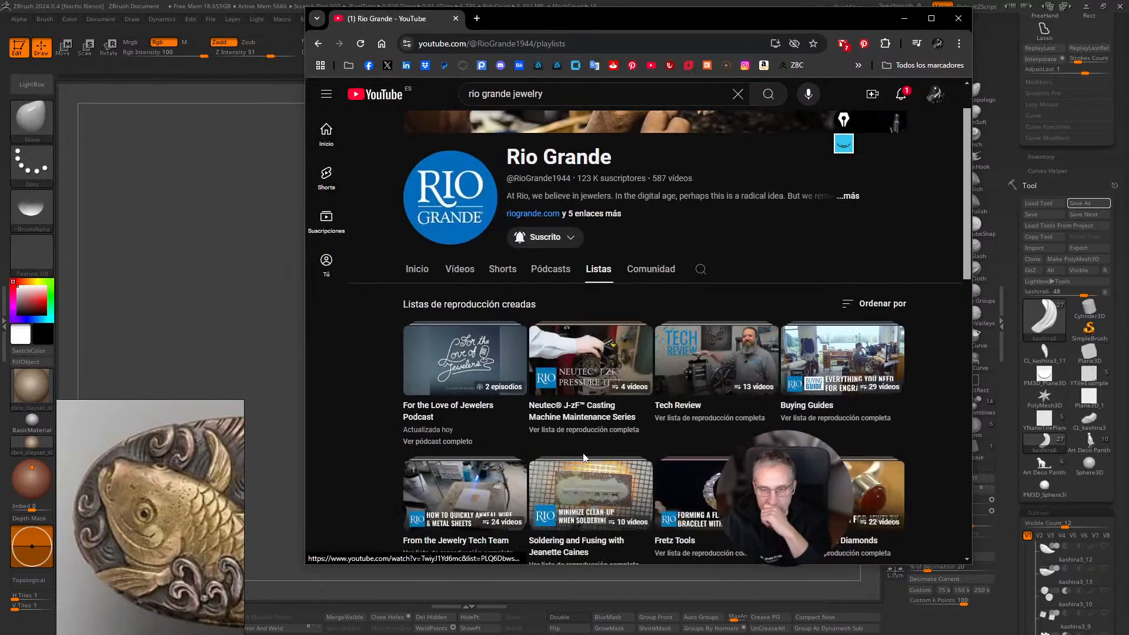
{"action": "scroll", "coordinate": [582, 443], "scroll_direction": "down", "scroll_amount": 3}
{"action": "scroll", "coordinate": [581, 444], "scroll_direction": "down", "scroll_amount": 5}
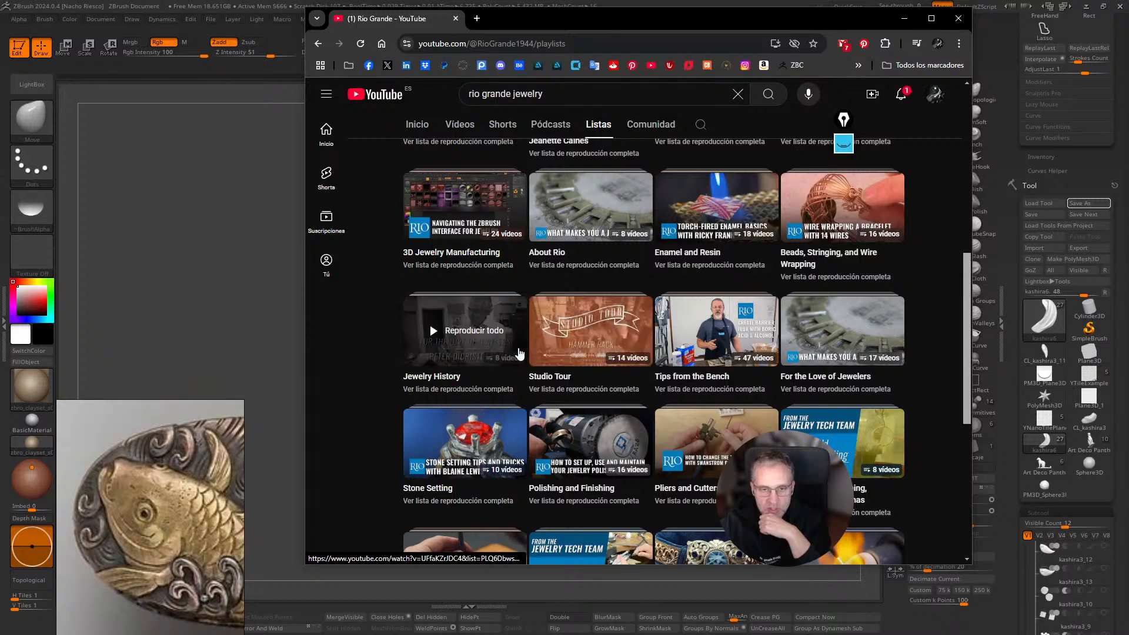
{"action": "scroll", "coordinate": [518, 354], "scroll_direction": "up", "scroll_amount": 1}
{"action": "left_click", "coordinate": [473, 275]}
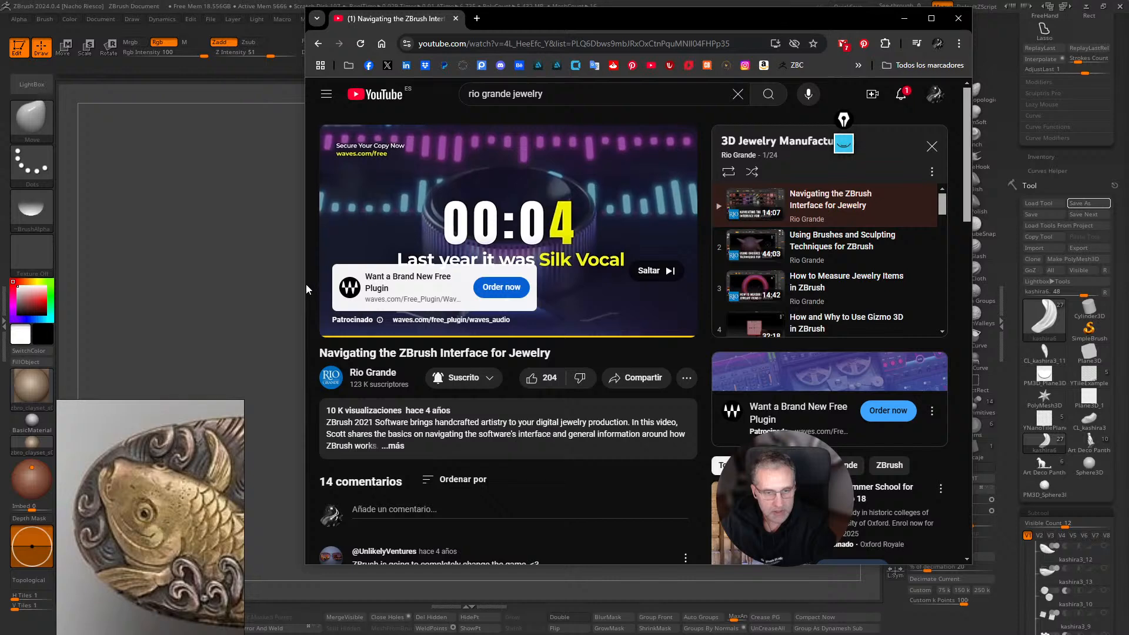
Widen the browser window, skip the advert and skim "Navigating the ZBrush Interface for Jewelry" to about 6:25.
{"action": "left_click_drag", "start_coordinate": [305, 284], "coordinate": [185, 283]}
{"action": "left_click", "coordinate": [650, 338]}
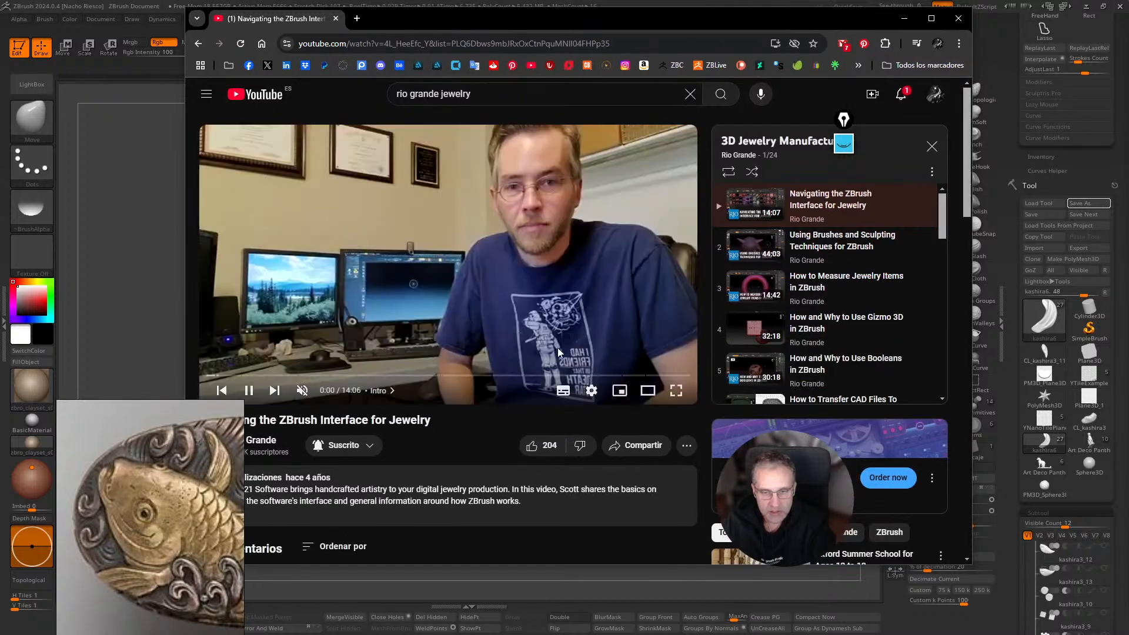
{"action": "left_click_drag", "start_coordinate": [338, 376], "coordinate": [430, 377]}
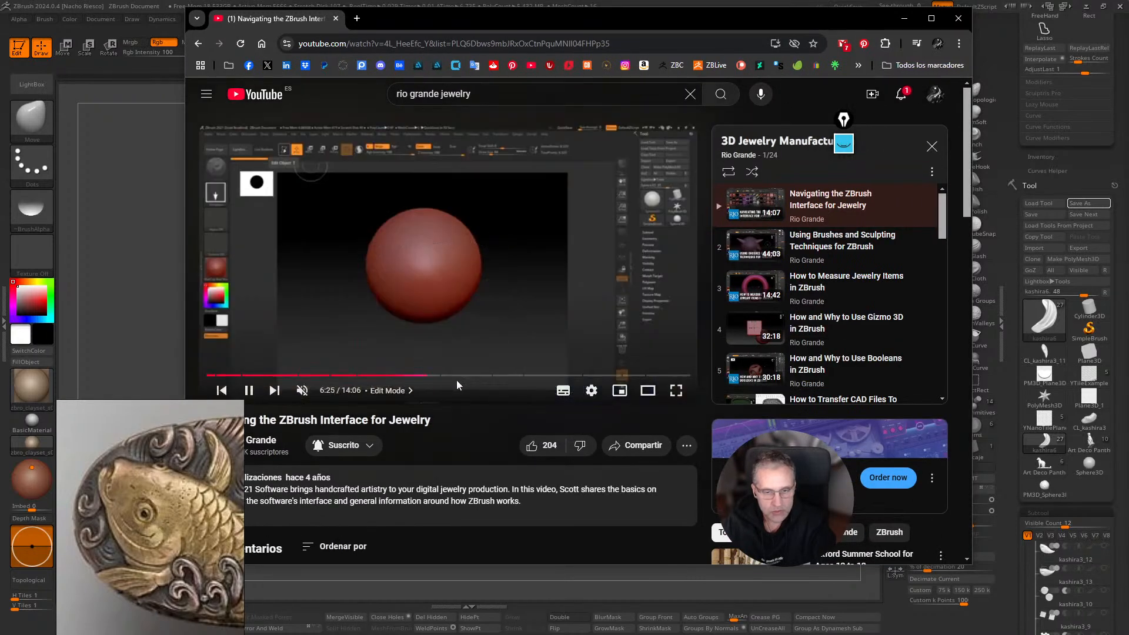
Return to the channel's playlists, reopen 3D Jewelry Manufacturing and look through its videos.
{"action": "key", "text": "alt+Left"}
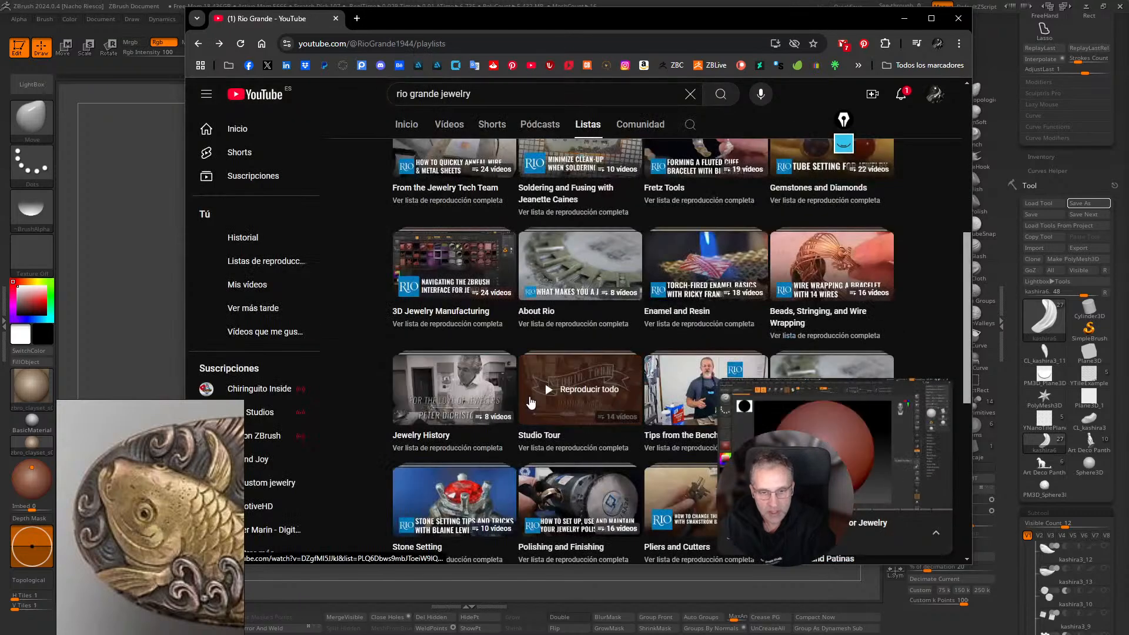
{"action": "left_click", "coordinate": [445, 312]}
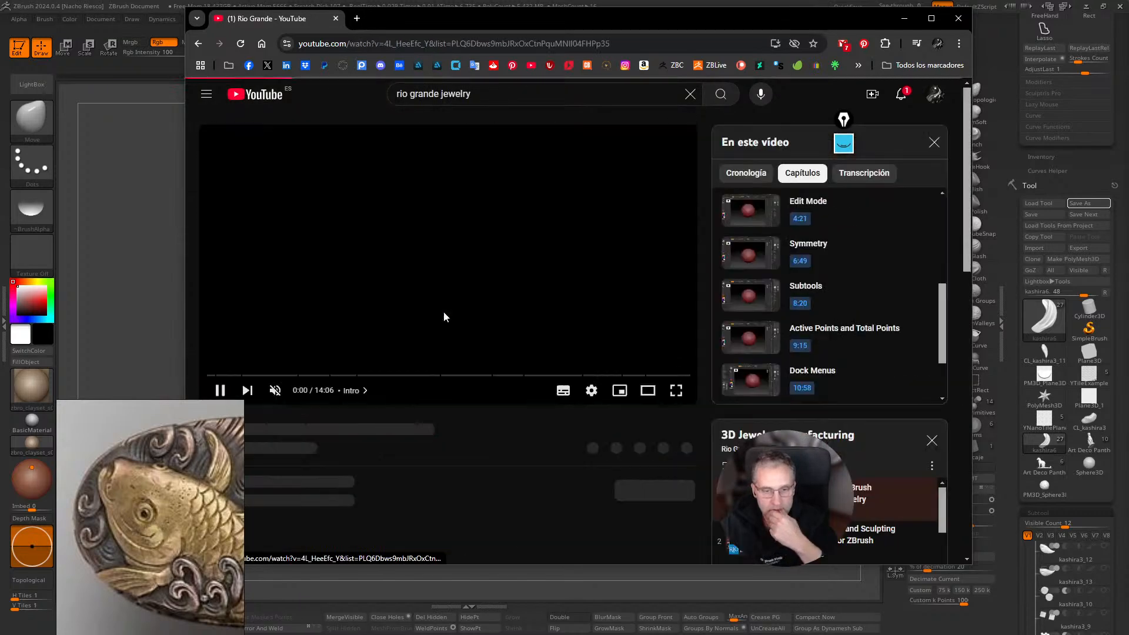
{"action": "scroll", "coordinate": [849, 276], "scroll_direction": "down", "scroll_amount": 2}
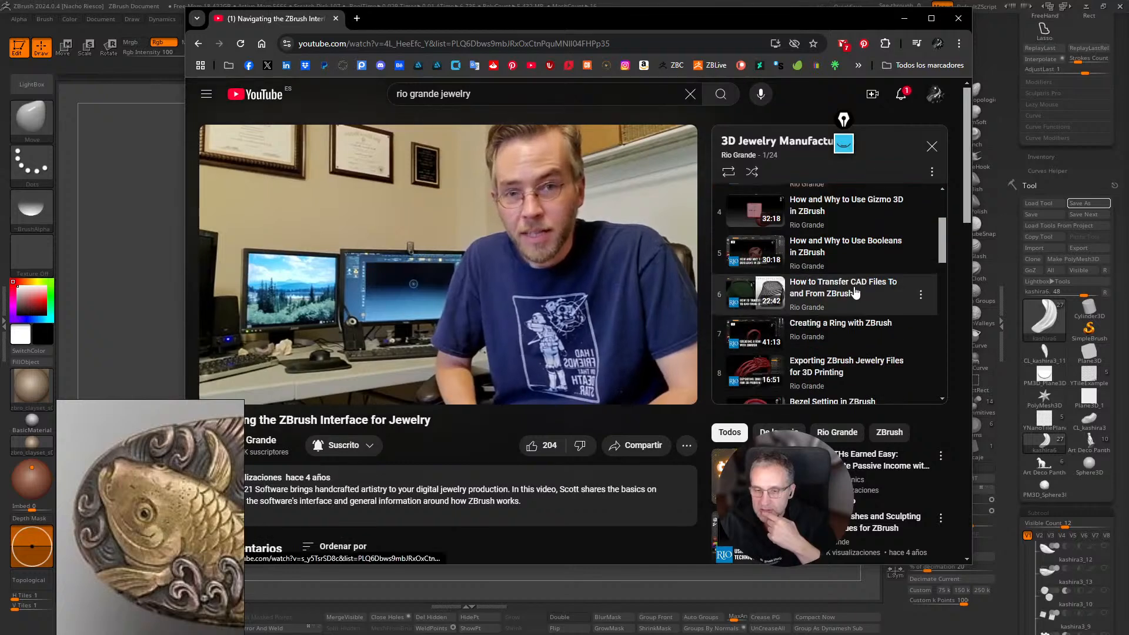
{"action": "scroll", "coordinate": [854, 295], "scroll_direction": "down", "scroll_amount": 2}
{"action": "scroll", "coordinate": [855, 295], "scroll_direction": "down", "scroll_amount": 3}
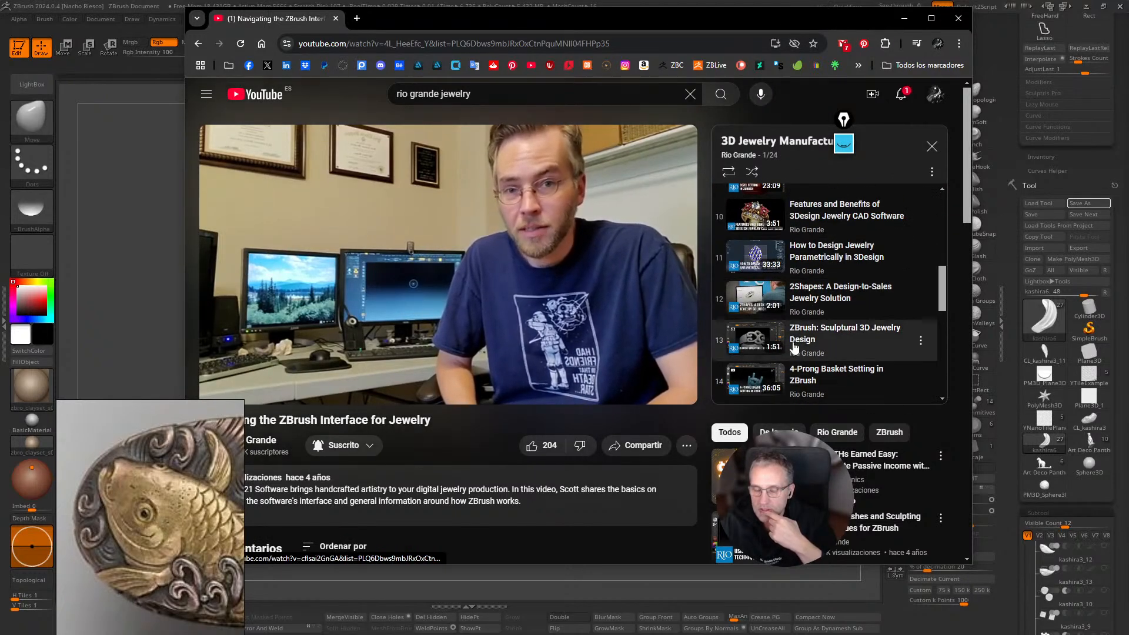
Look through the rest of the 3D Jewelry Manufacturing playlist and open "From Design to Cast: 3D Manufacturing".
{"action": "scroll", "coordinate": [823, 276], "scroll_direction": "down", "scroll_amount": 5}
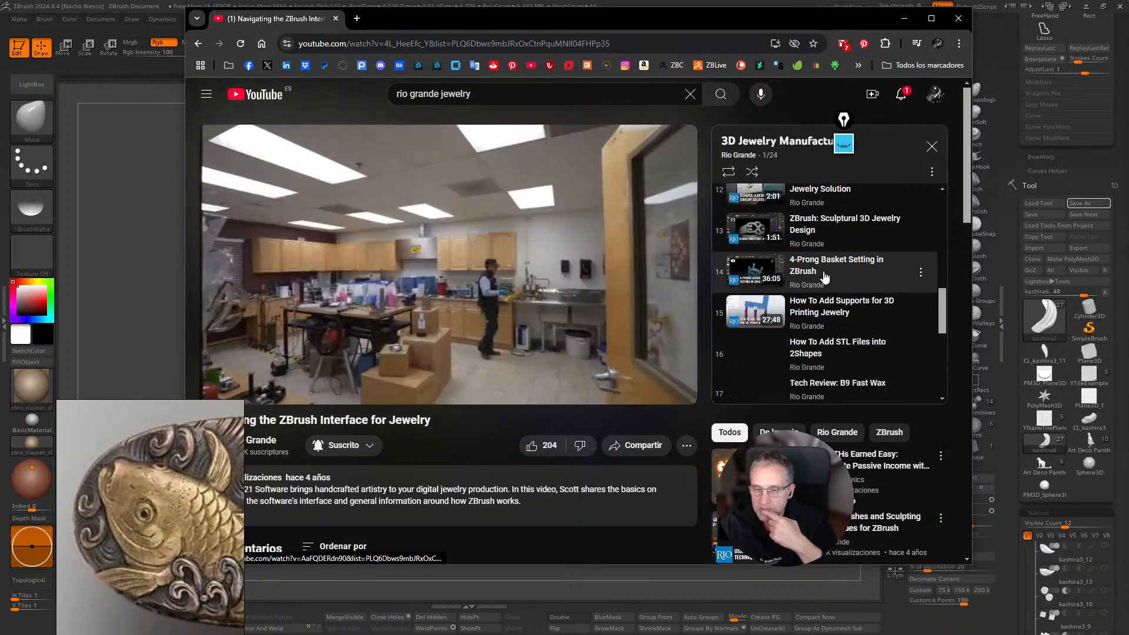
{"action": "scroll", "coordinate": [824, 289], "scroll_direction": "down", "scroll_amount": 1}
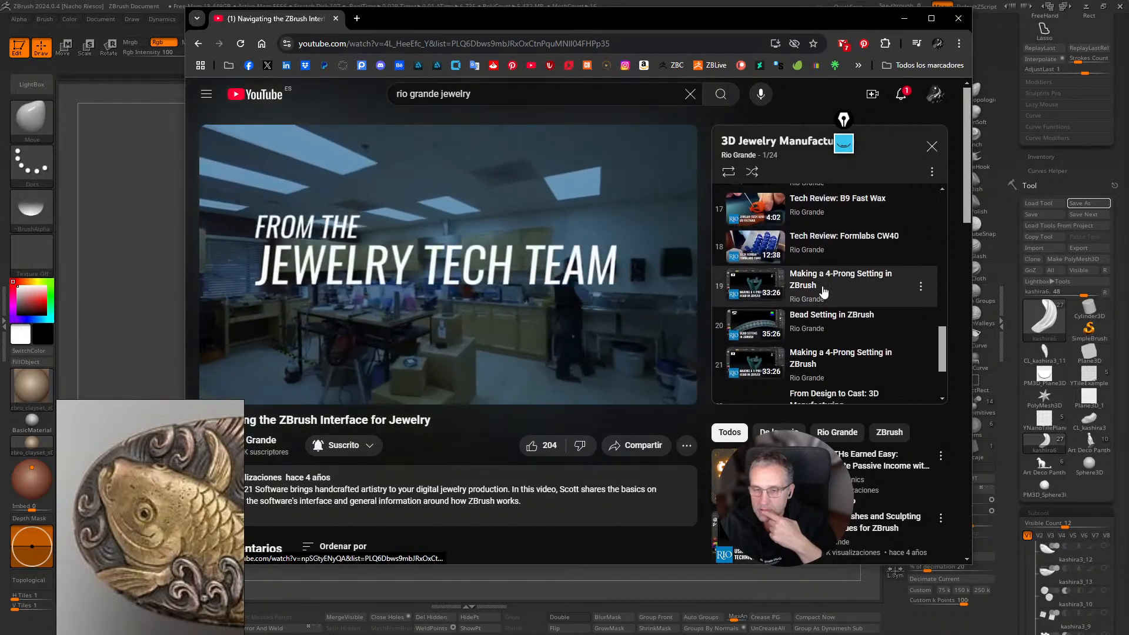
{"action": "scroll", "coordinate": [824, 297], "scroll_direction": "down", "scroll_amount": 1}
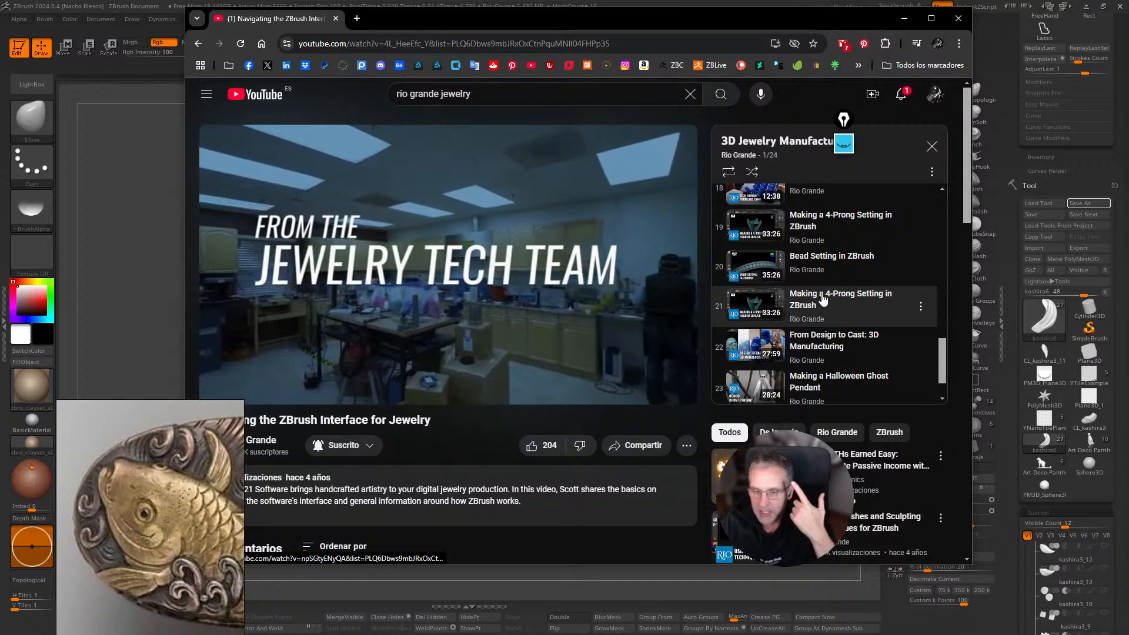
{"action": "scroll", "coordinate": [822, 303], "scroll_direction": "down", "scroll_amount": 1}
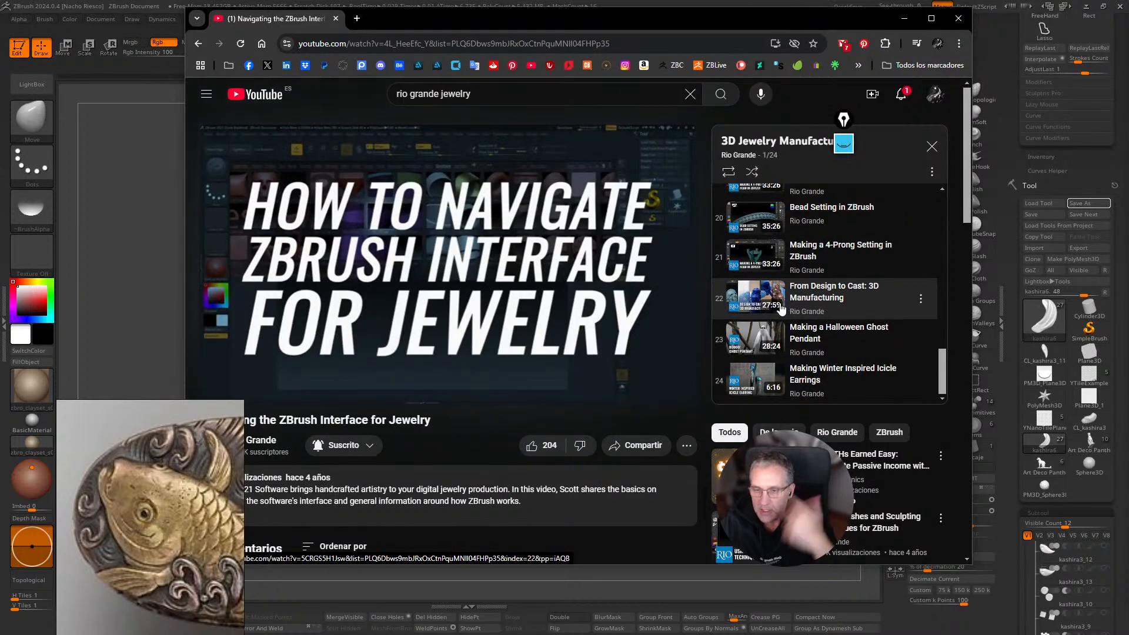
{"action": "left_click", "coordinate": [823, 300]}
{"action": "scroll", "coordinate": [429, 354], "scroll_direction": "down", "scroll_amount": 2}
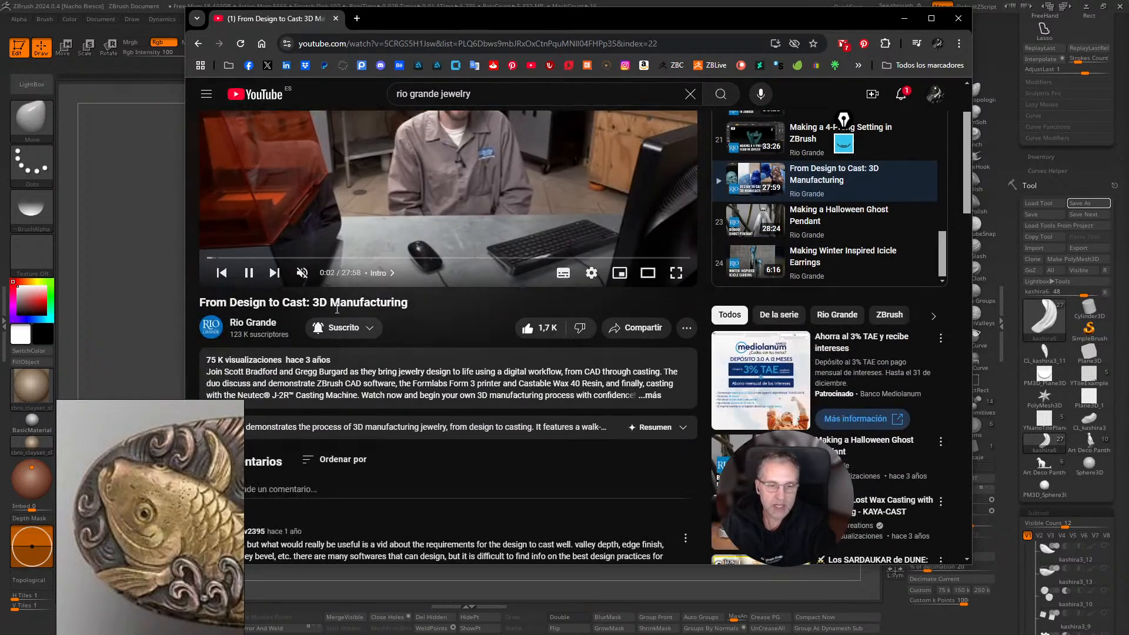
{"action": "scroll", "coordinate": [283, 318], "scroll_direction": "up", "scroll_amount": 1}
Skim the video's ZBrush, preform and installation chapters up to about 15:04.
{"action": "left_click", "coordinate": [239, 316]}
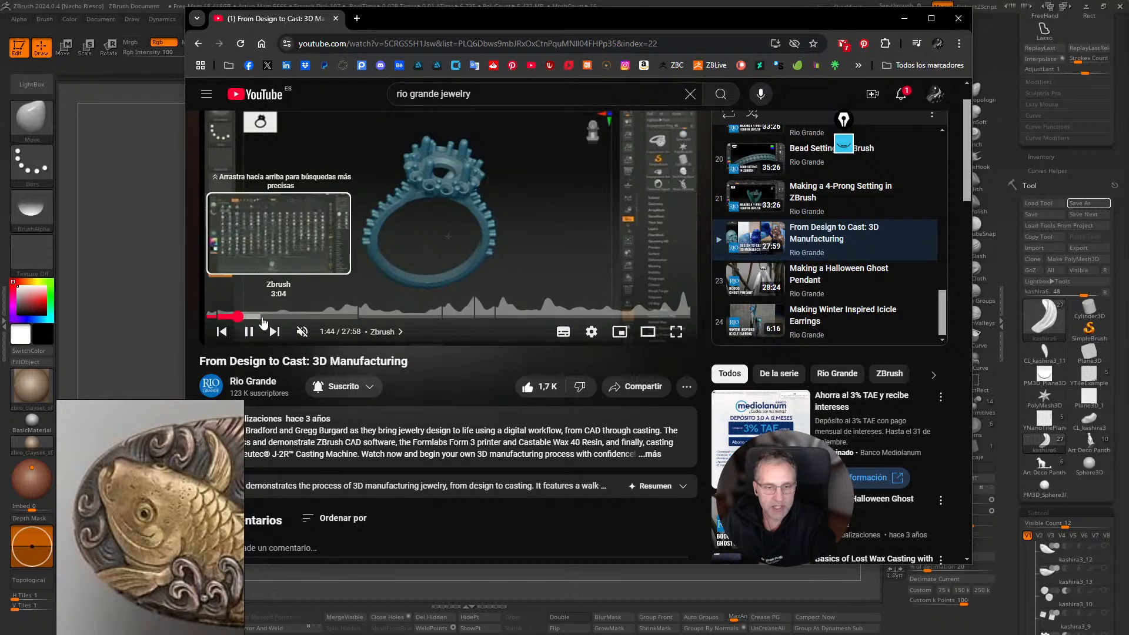
{"action": "left_click", "coordinate": [265, 318]}
{"action": "left_click", "coordinate": [297, 318]}
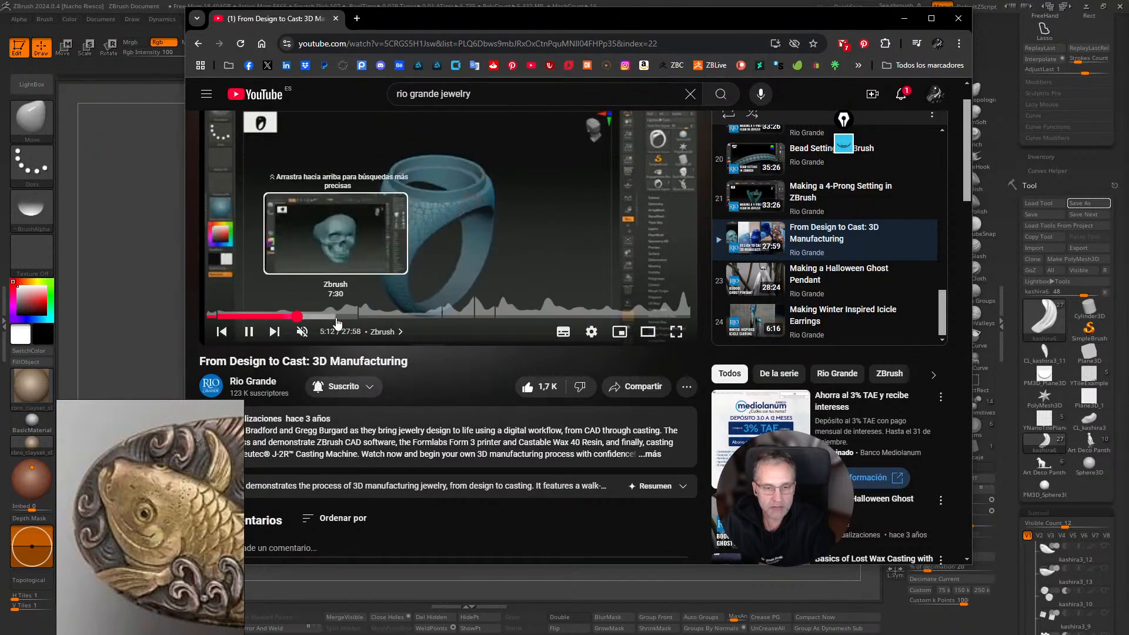
{"action": "left_click", "coordinate": [368, 319]}
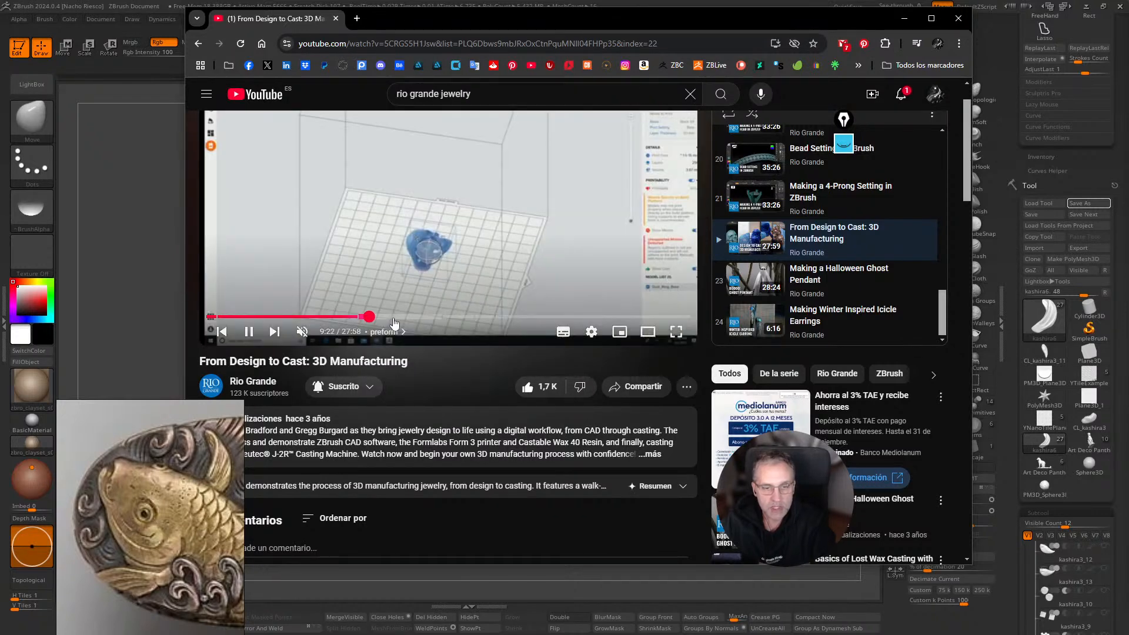
{"action": "left_click", "coordinate": [395, 319]}
{"action": "left_click", "coordinate": [427, 319]}
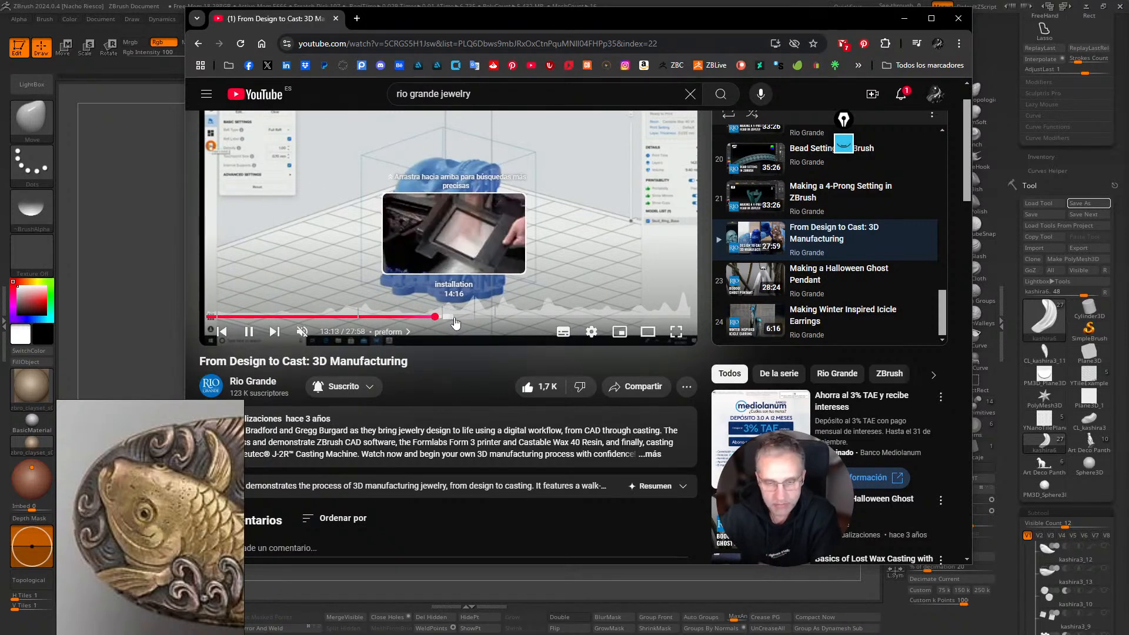
{"action": "left_click", "coordinate": [455, 319]}
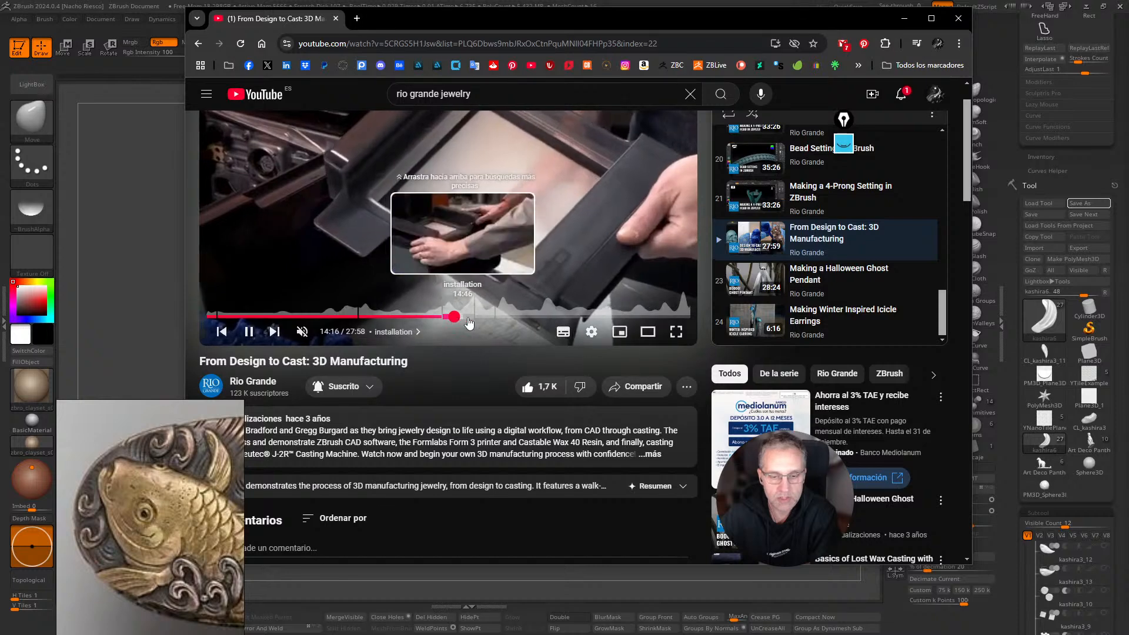
{"action": "left_click", "coordinate": [468, 320]}
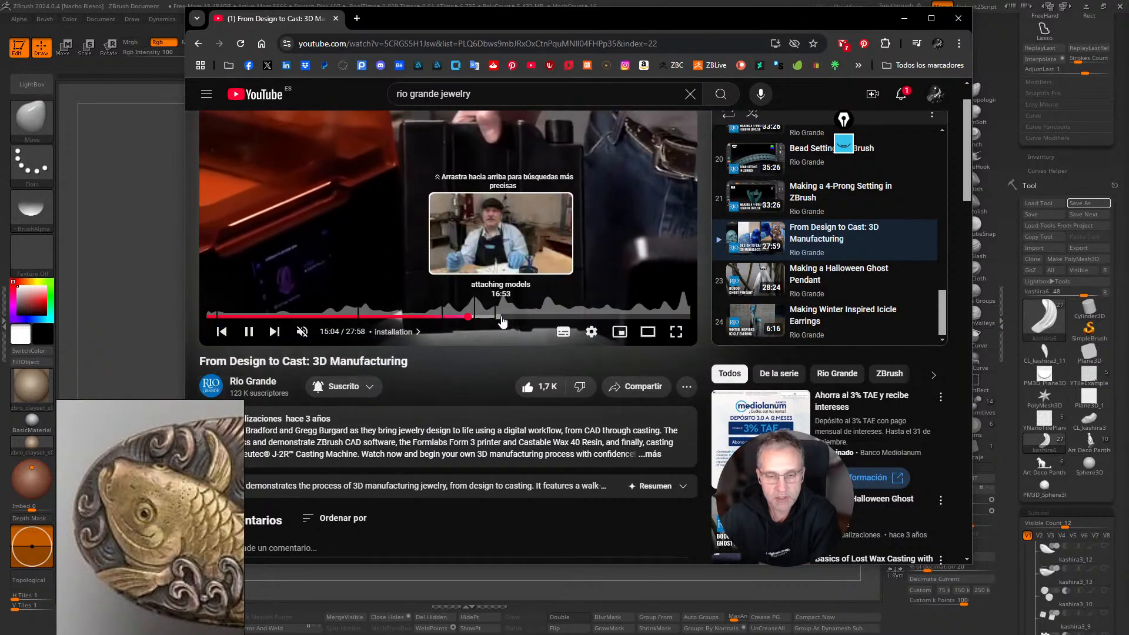
Skim the video's attaching models chapter between about 17:00 and 19:34, going back over the part near 19:00.
{"action": "left_click", "coordinate": [501, 319]}
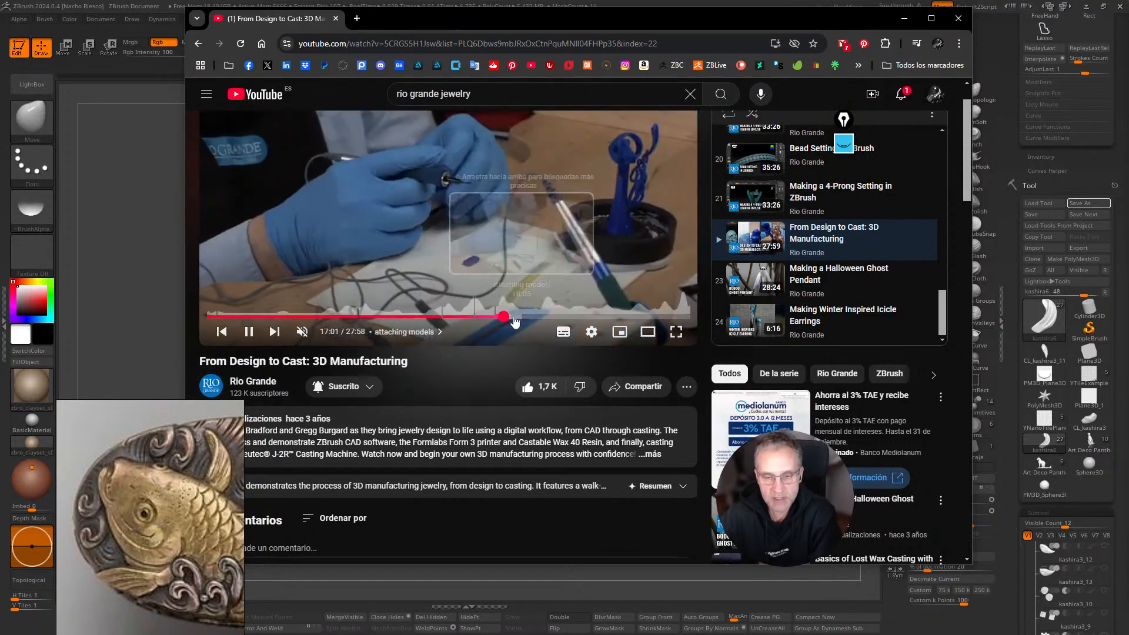
{"action": "left_click", "coordinate": [513, 317]}
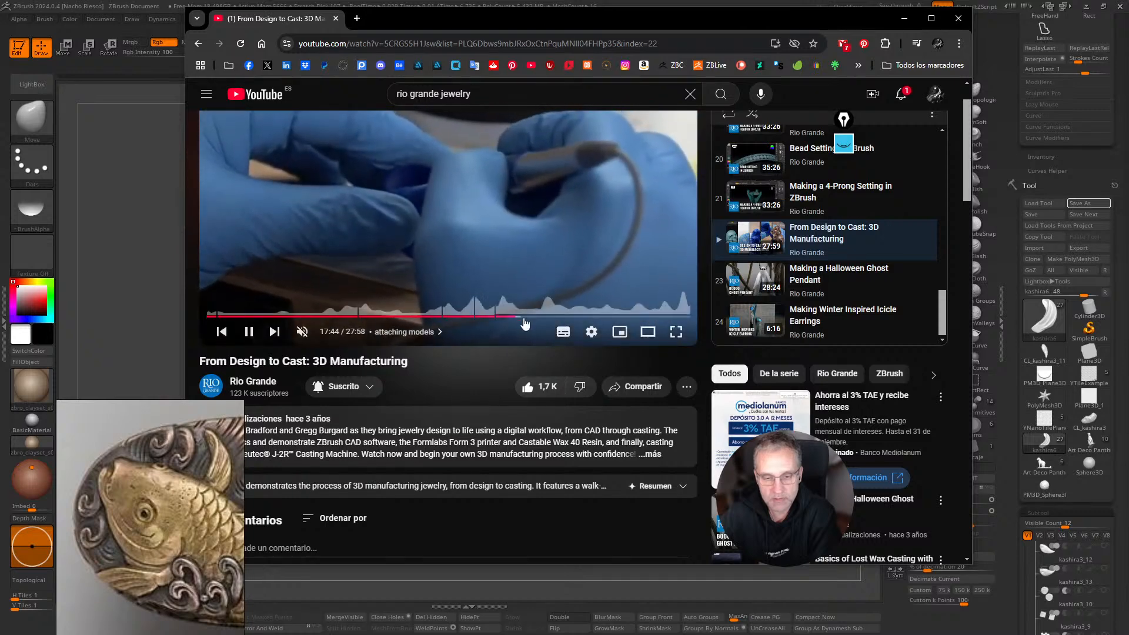
{"action": "left_click", "coordinate": [522, 317]}
{"action": "left_click_drag", "start_coordinate": [529, 317], "coordinate": [551, 321]}
{"action": "left_click_drag", "start_coordinate": [555, 320], "coordinate": [544, 321]}
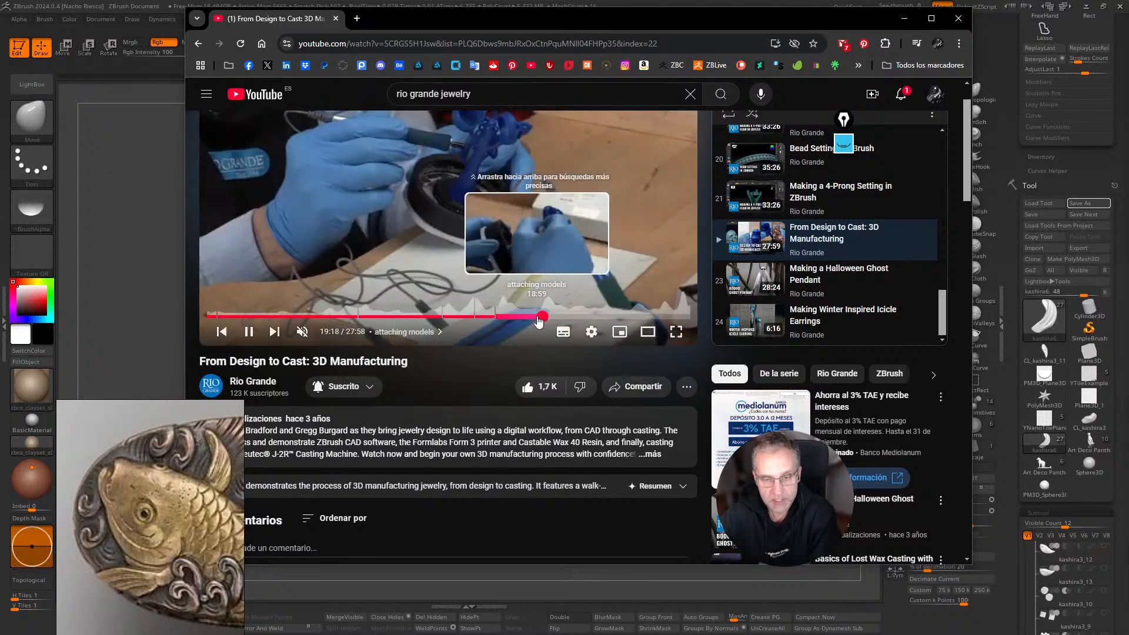
{"action": "left_click", "coordinate": [539, 322]}
{"action": "left_click", "coordinate": [547, 321]}
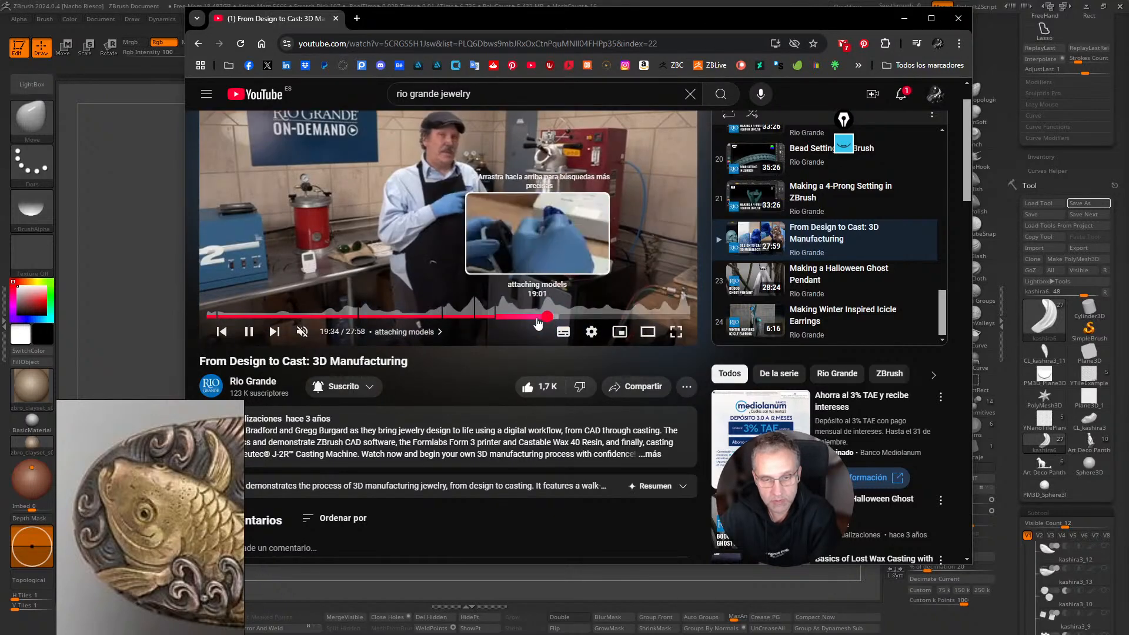
{"action": "left_click", "coordinate": [539, 320]}
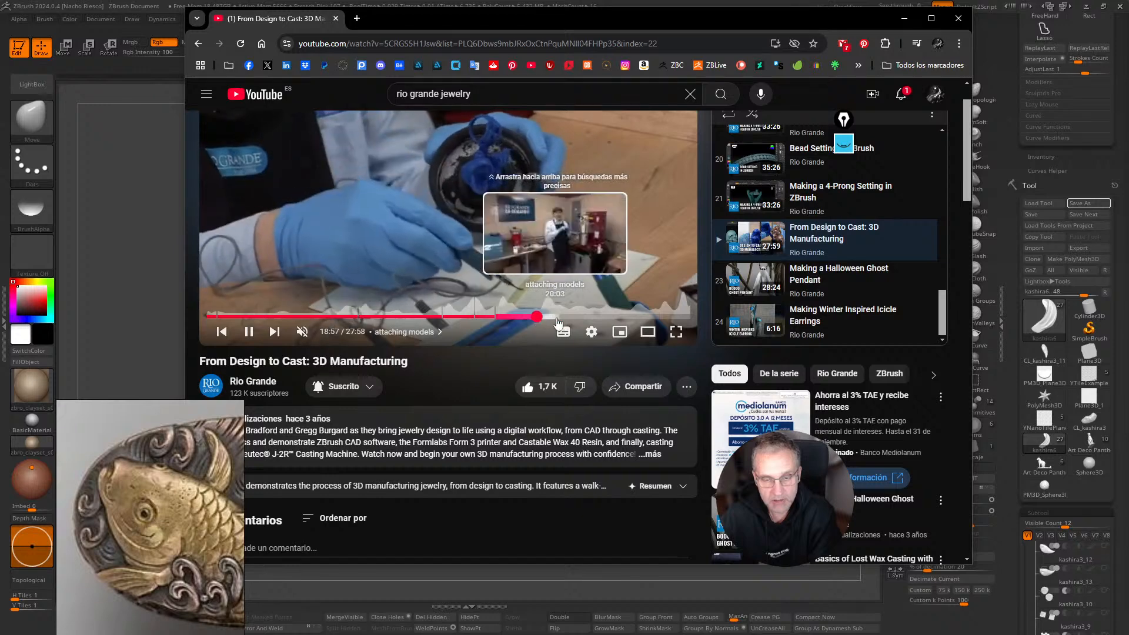
Skim the casting machine demonstration from about 21:11 to beyond 22:41 in the full-size player.
{"action": "left_click", "coordinate": [563, 321]}
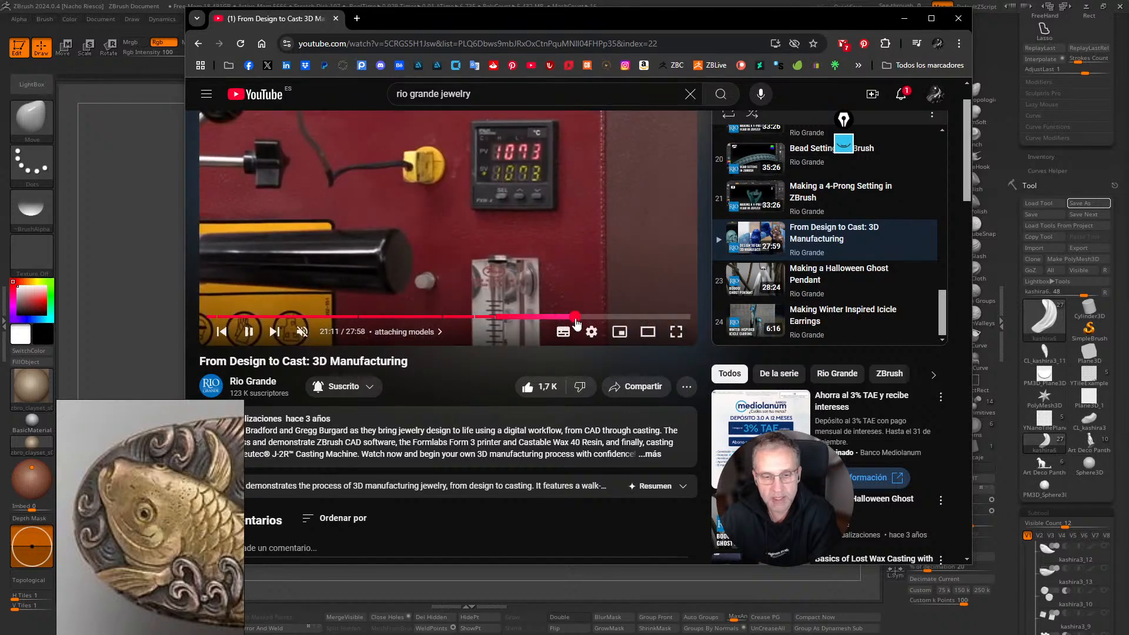
{"action": "left_click", "coordinate": [598, 321]}
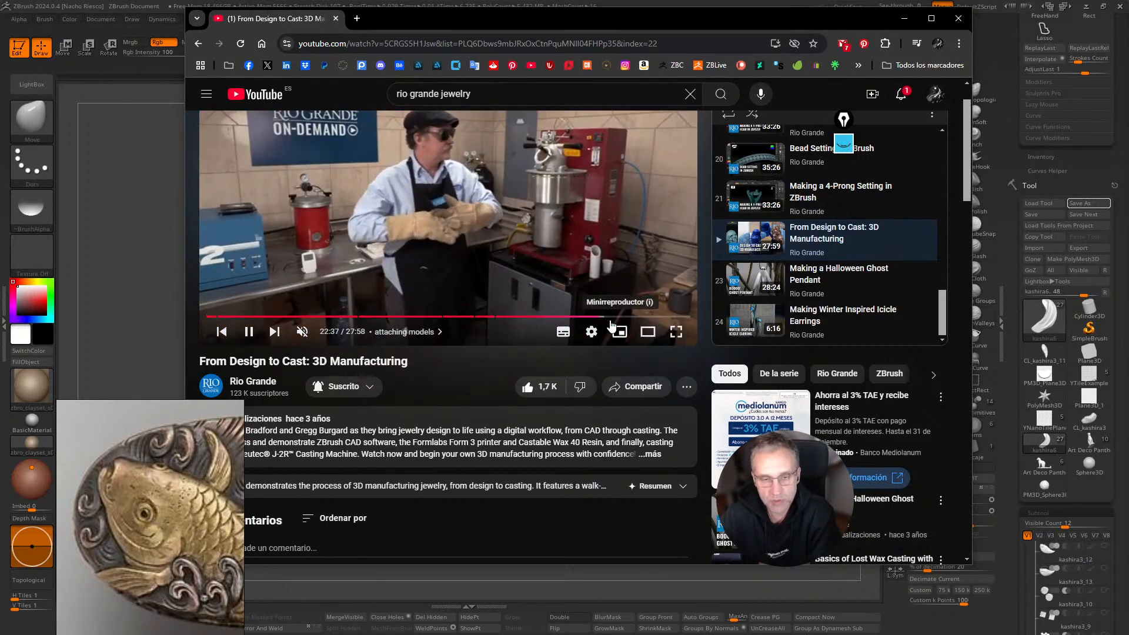
{"action": "left_click", "coordinate": [617, 328]}
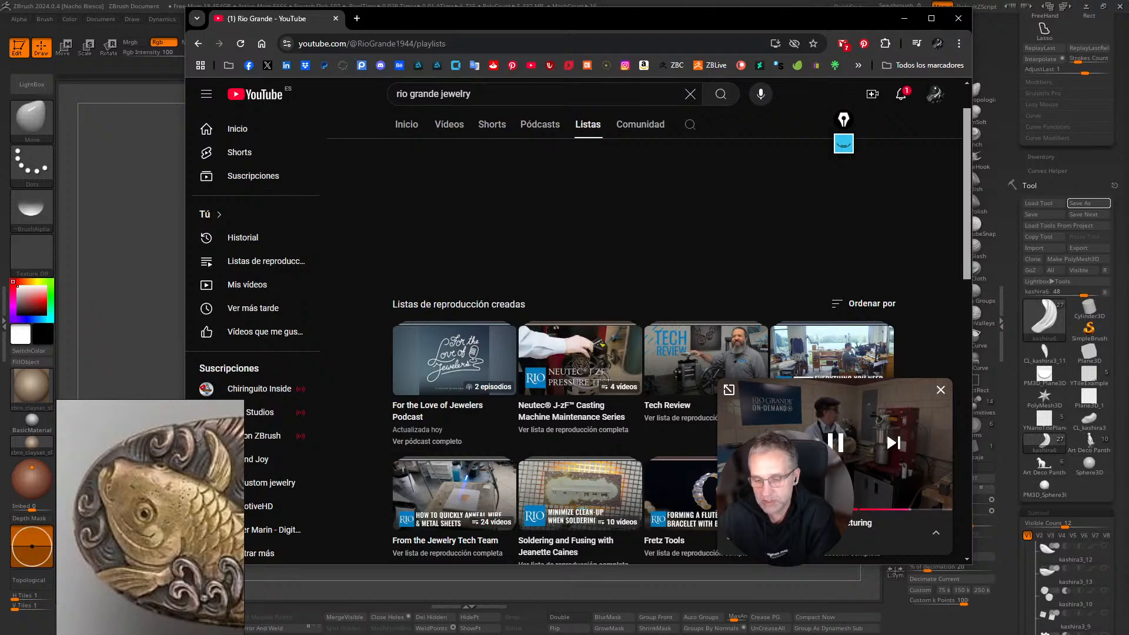
{"action": "left_click", "coordinate": [729, 391]}
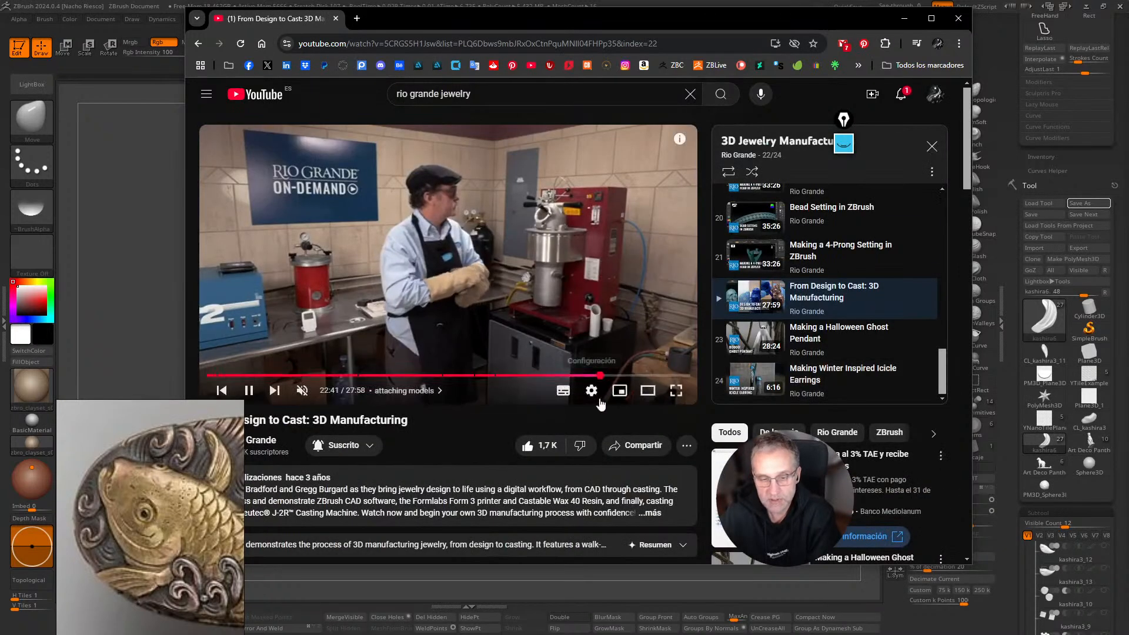
{"action": "left_click", "coordinate": [624, 376]}
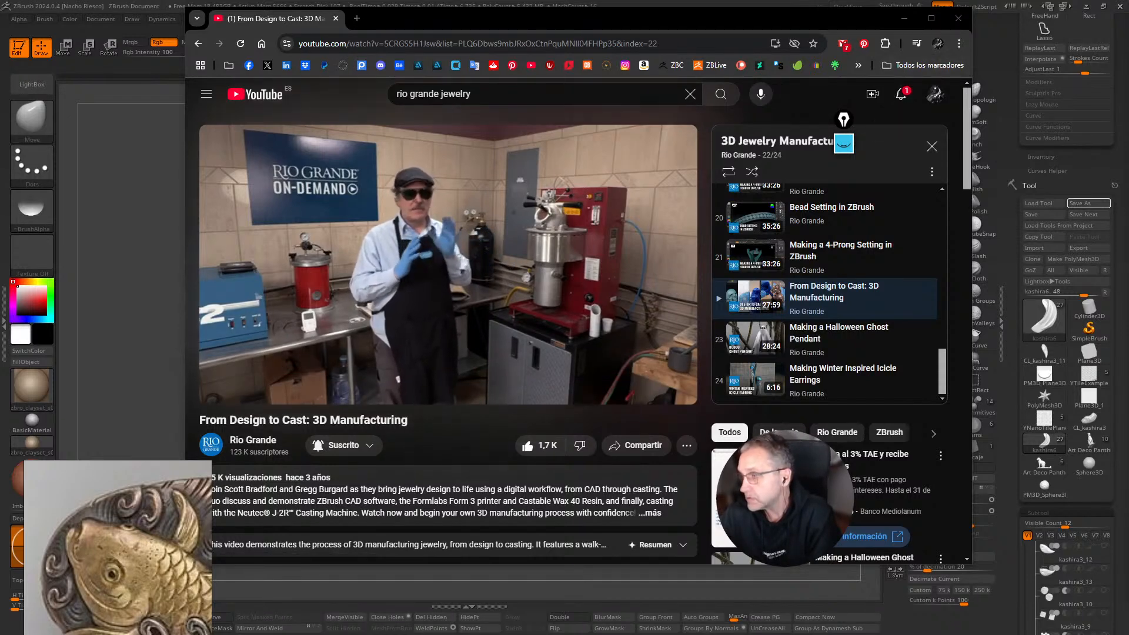
Leave the browser for ZBrush and inspect the kashira's carp relief from several angles beside the enlarged reference photo.
{"action": "left_click", "coordinate": [965, 26]}
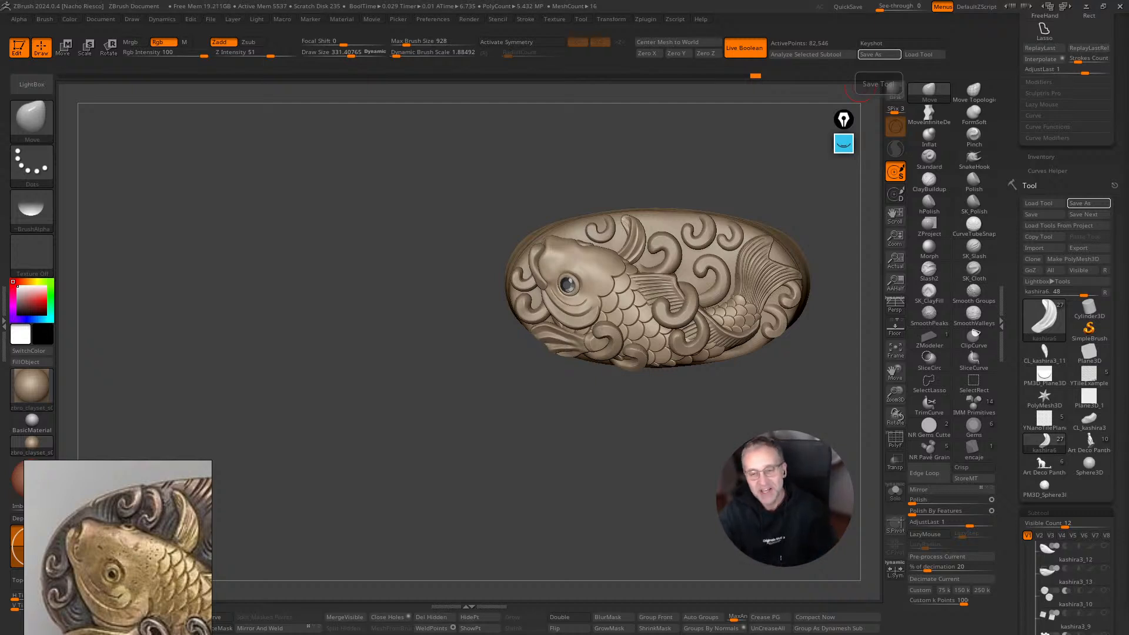
{"action": "left_click_drag", "start_coordinate": [542, 565], "coordinate": [468, 525]}
{"action": "left_click_drag", "start_coordinate": [155, 553], "coordinate": [194, 430]}
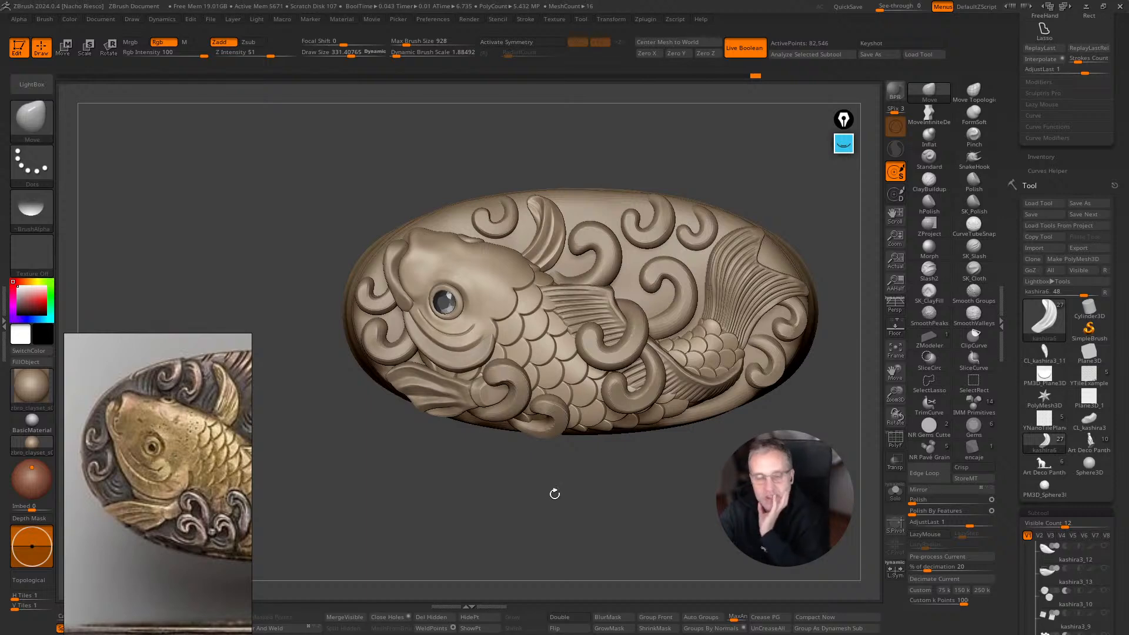
{"action": "left_click_drag", "start_coordinate": [567, 511], "coordinate": [661, 455]}
{"action": "left_click_drag", "start_coordinate": [779, 456], "coordinate": [795, 519]}
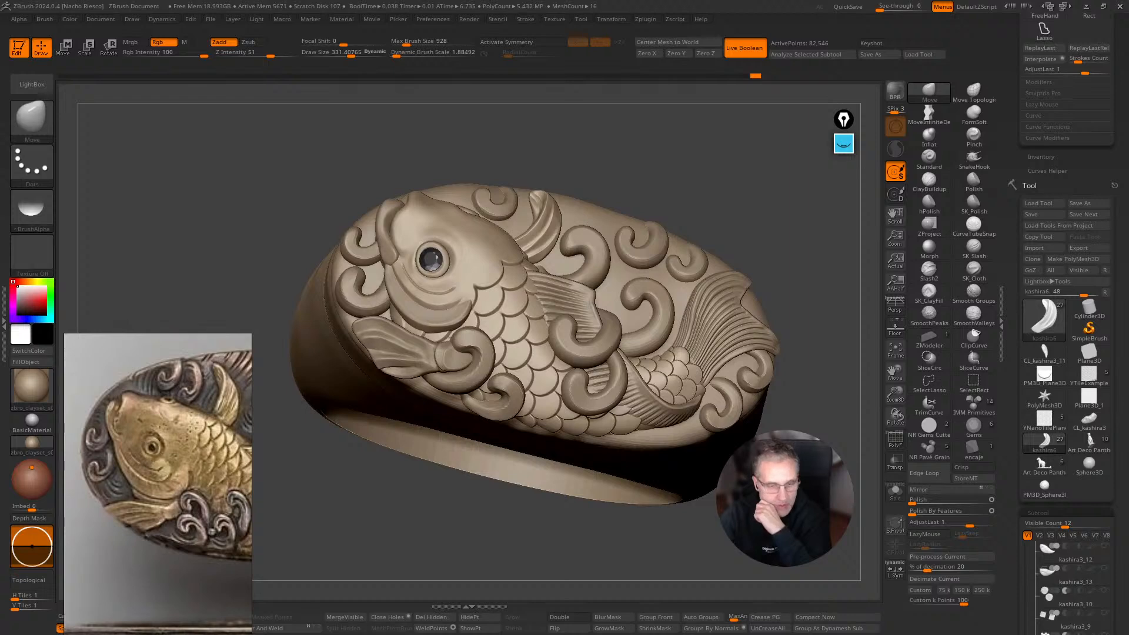
{"action": "left_click_drag", "start_coordinate": [665, 488], "coordinate": [664, 550]}
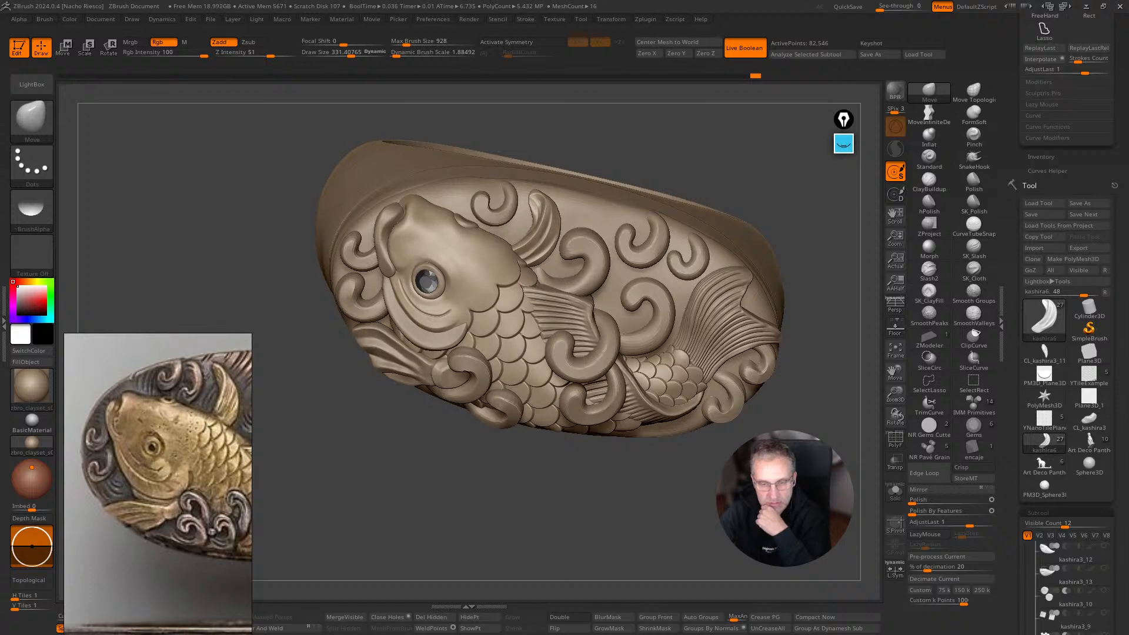
{"action": "left_click_drag", "start_coordinate": [747, 459], "coordinate": [783, 422]}
Show the whole kashira and the piece below it in the reference photo, and compare the ring's front view with it.
{"action": "scroll", "coordinate": [200, 499], "scroll_direction": "down", "scroll_amount": 5}
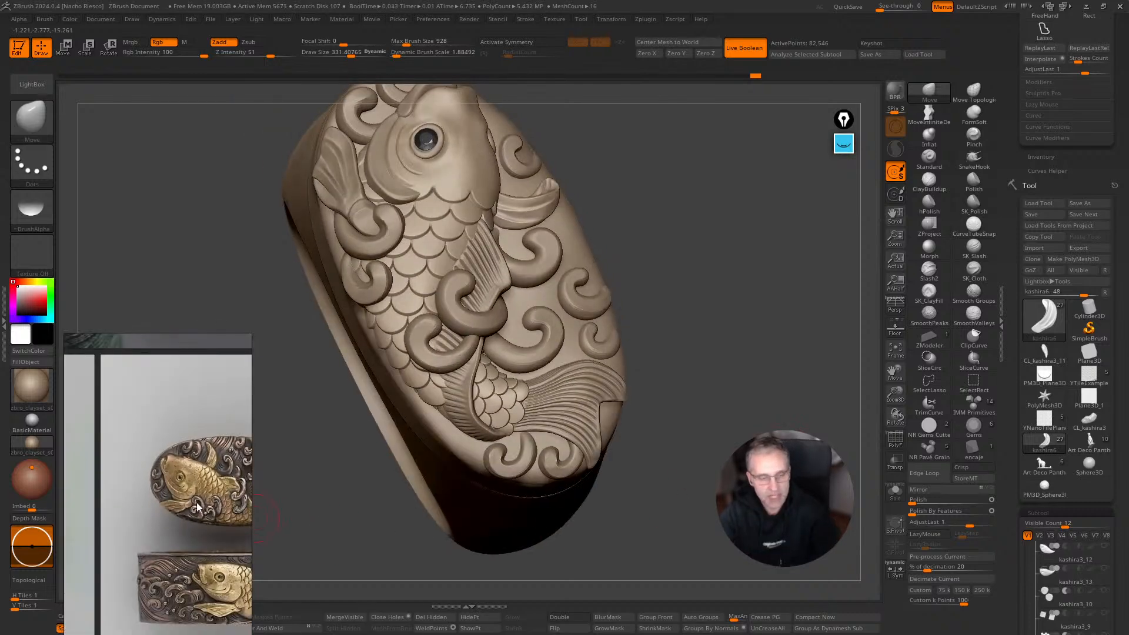
{"action": "left_click_drag", "start_coordinate": [135, 481], "coordinate": [115, 472]}
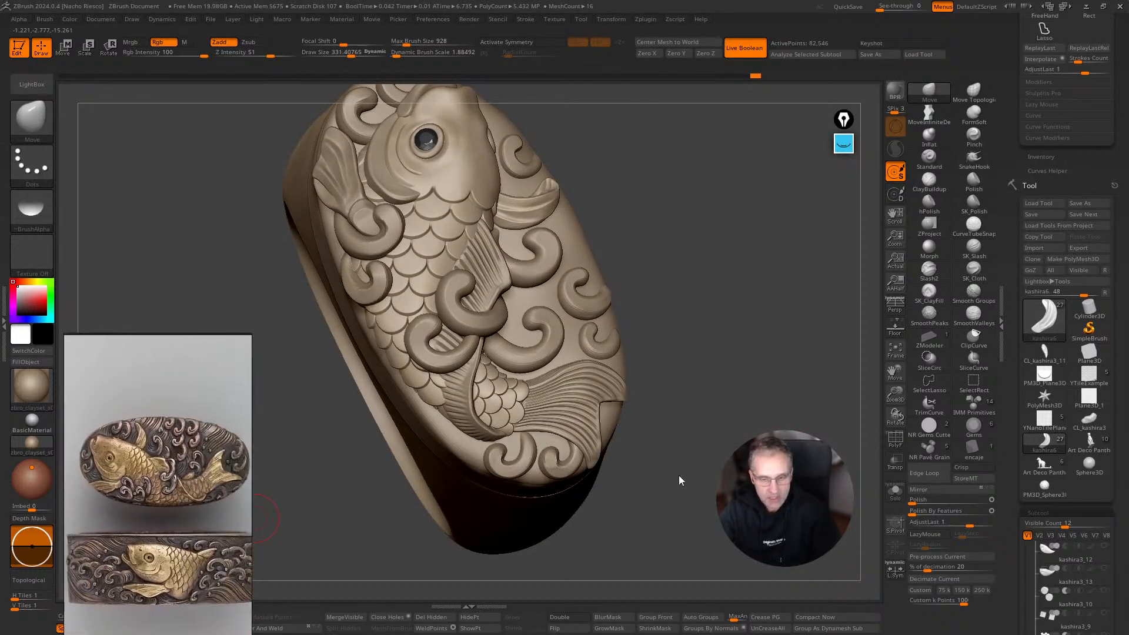
{"action": "left_click_drag", "start_coordinate": [672, 474], "coordinate": [761, 431]}
{"action": "left_click_drag", "start_coordinate": [756, 473], "coordinate": [647, 542]}
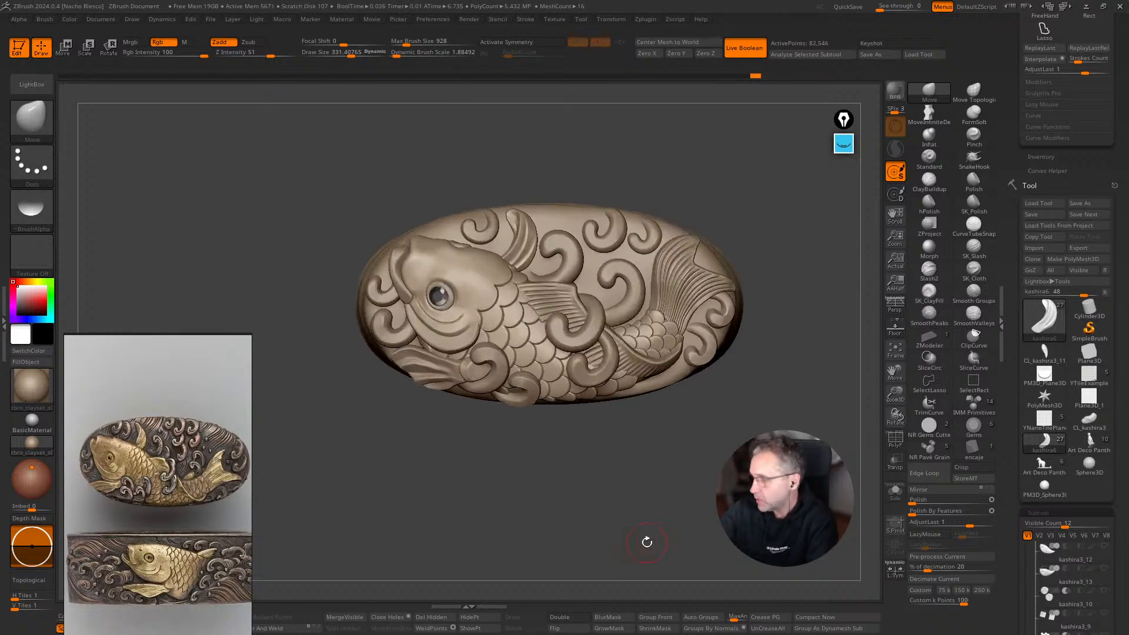
{"action": "mouse_move", "coordinate": [1090, 308]}
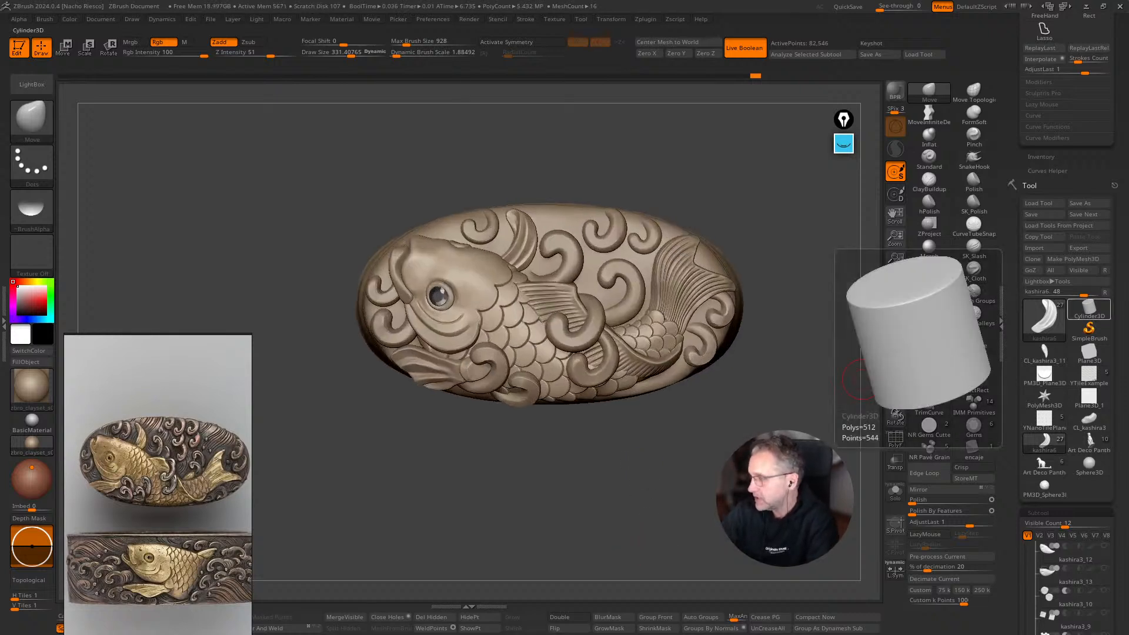